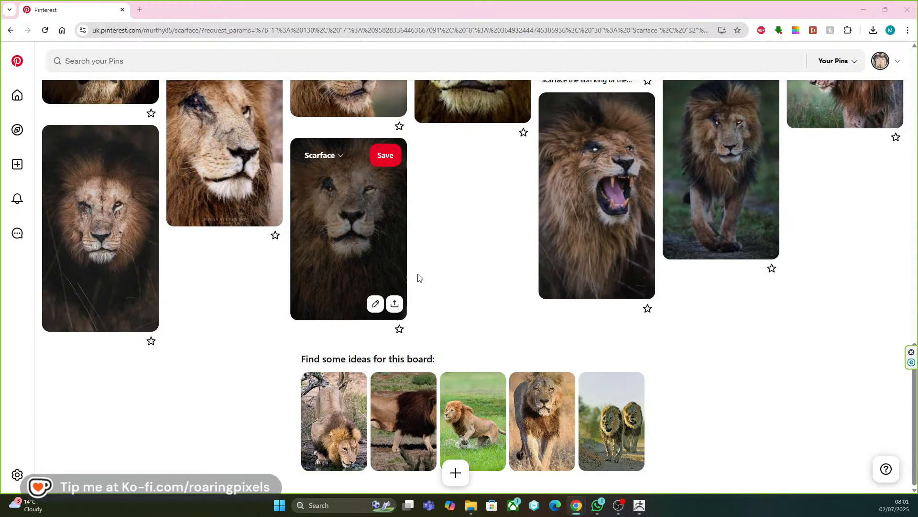
Look back through the Scarface board from its last pins to its beginning, examining the lion face close-ups and anatomy references.
{"action": "scroll", "coordinate": [458, 273], "scroll_direction": "up", "scroll_amount": 2}
{"action": "scroll", "coordinate": [458, 273], "scroll_direction": "up", "scroll_amount": 1}
{"action": "scroll", "coordinate": [462, 276], "scroll_direction": "up", "scroll_amount": 3}
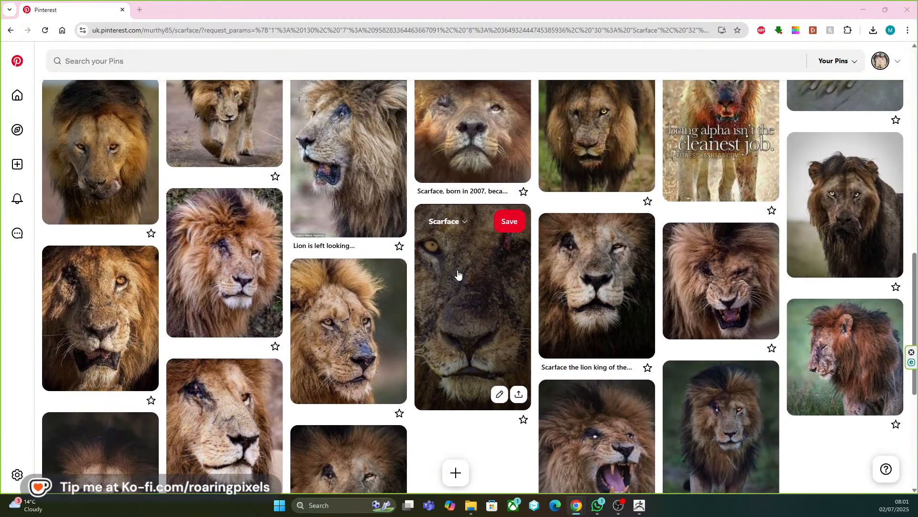
{"action": "scroll", "coordinate": [451, 276], "scroll_direction": "up", "scroll_amount": 2}
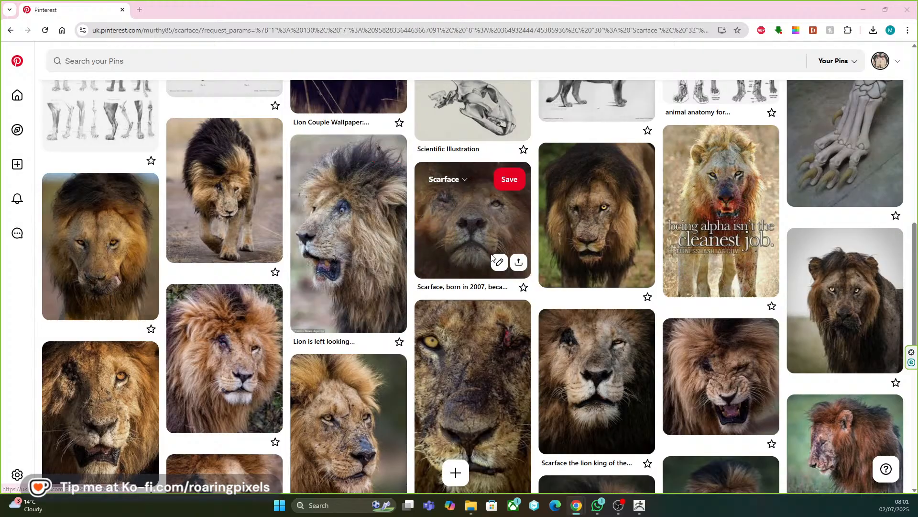
{"action": "scroll", "coordinate": [443, 253], "scroll_direction": "up", "scroll_amount": 3}
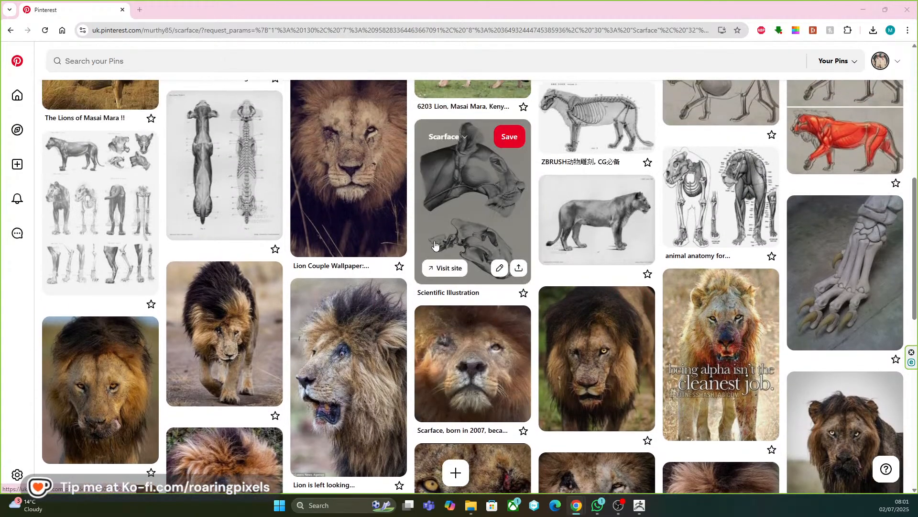
{"action": "scroll", "coordinate": [435, 275], "scroll_direction": "up", "scroll_amount": 4}
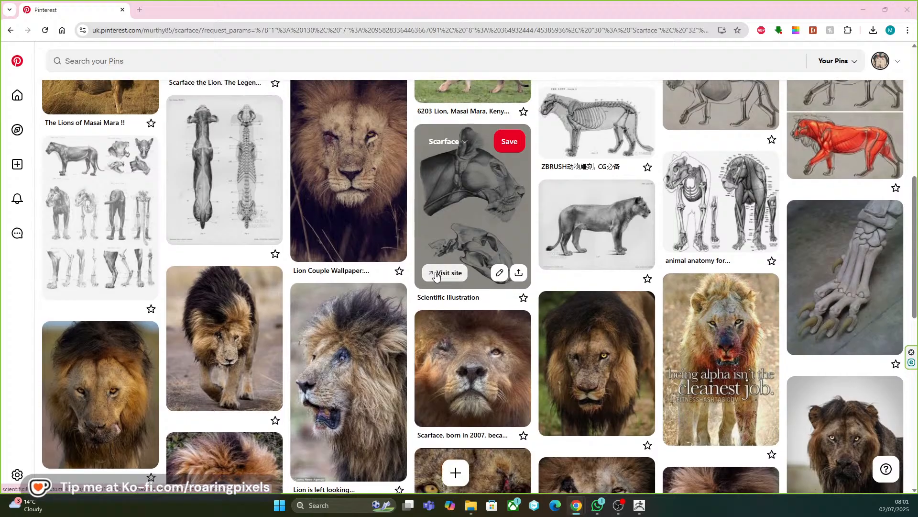
{"action": "scroll", "coordinate": [435, 276], "scroll_direction": "up", "scroll_amount": 5}
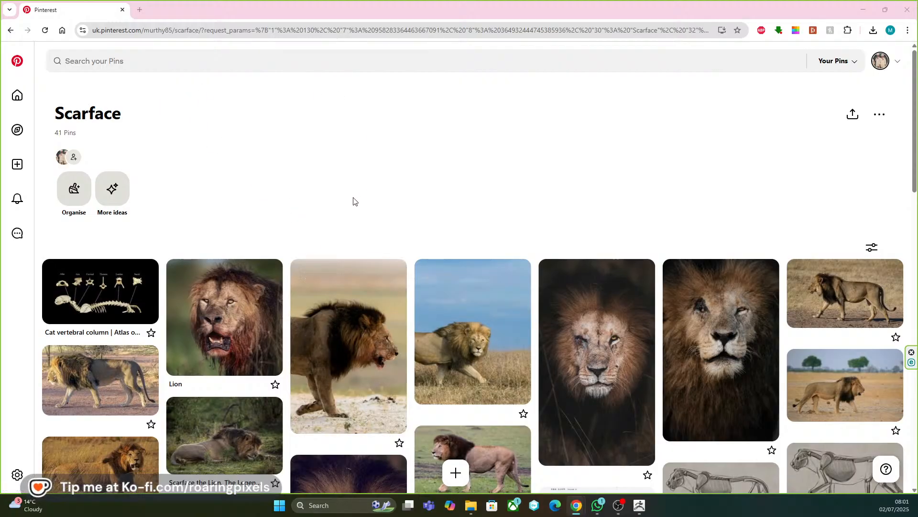
Compare the full-body lion photos with the skeleton and muscle anatomy drawings among the board's first pins.
{"action": "scroll", "coordinate": [350, 203], "scroll_direction": "down", "scroll_amount": 2}
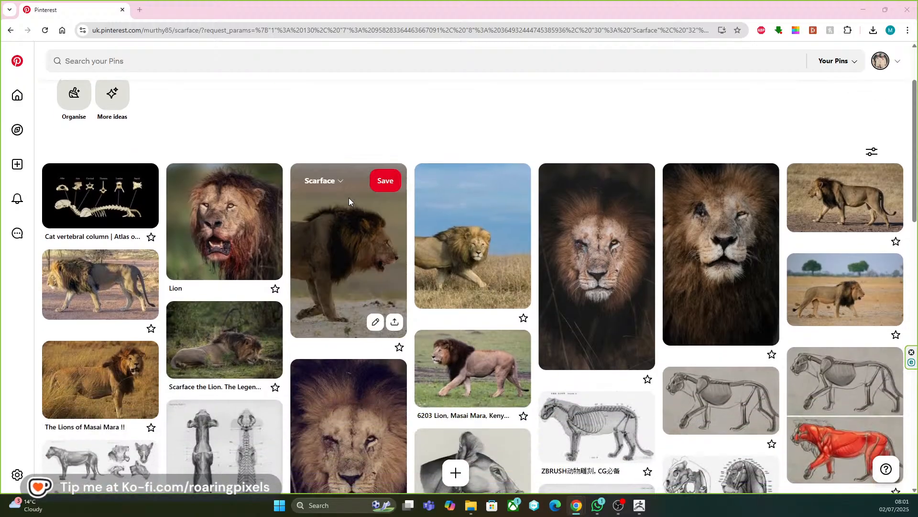
{"action": "scroll", "coordinate": [360, 214], "scroll_direction": "down", "scroll_amount": 3}
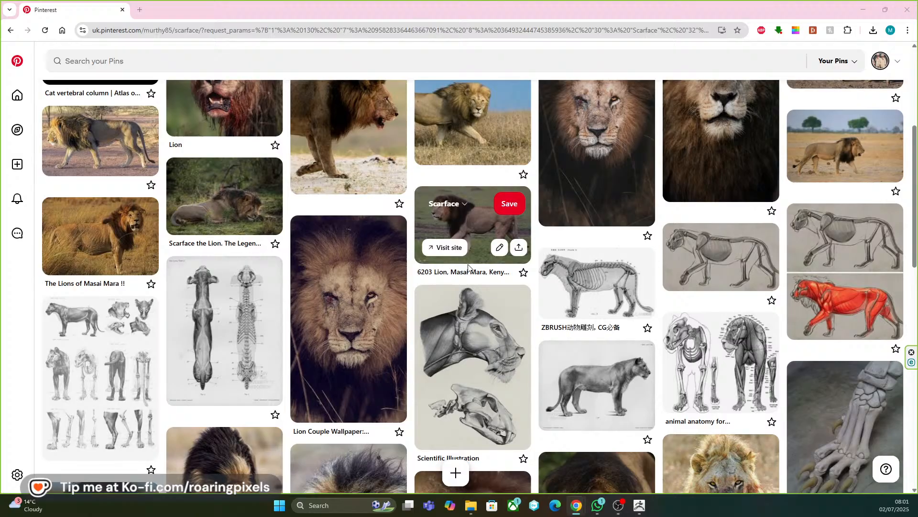
{"action": "scroll", "coordinate": [469, 267], "scroll_direction": "up", "scroll_amount": 3}
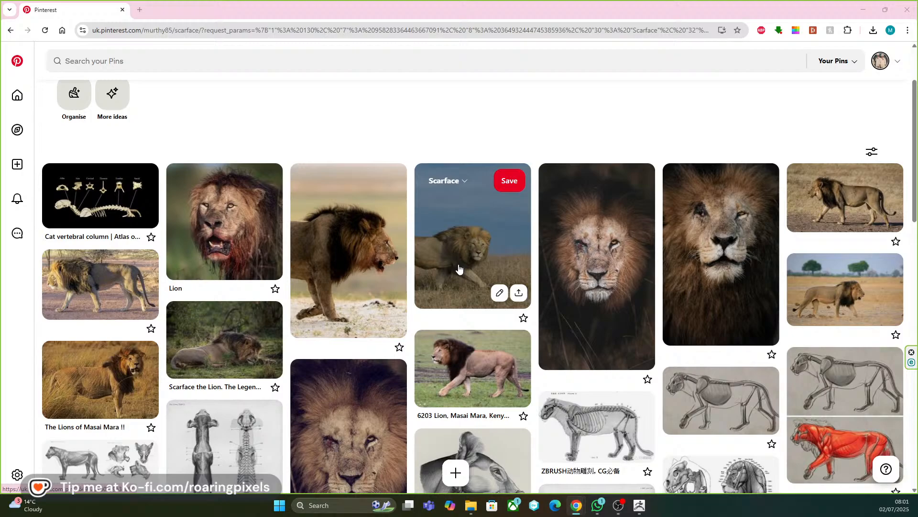
{"action": "scroll", "coordinate": [459, 269], "scroll_direction": "down", "scroll_amount": 3}
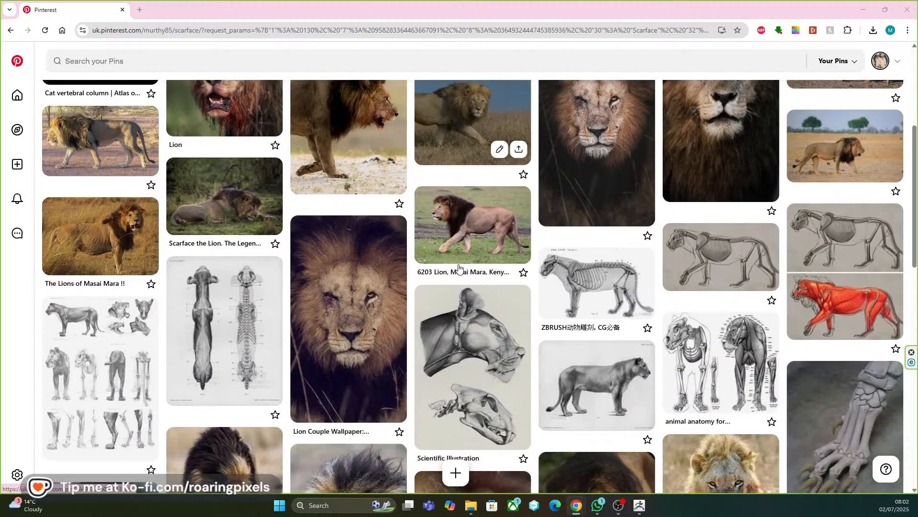
{"action": "mouse_move", "coordinate": [457, 267]}
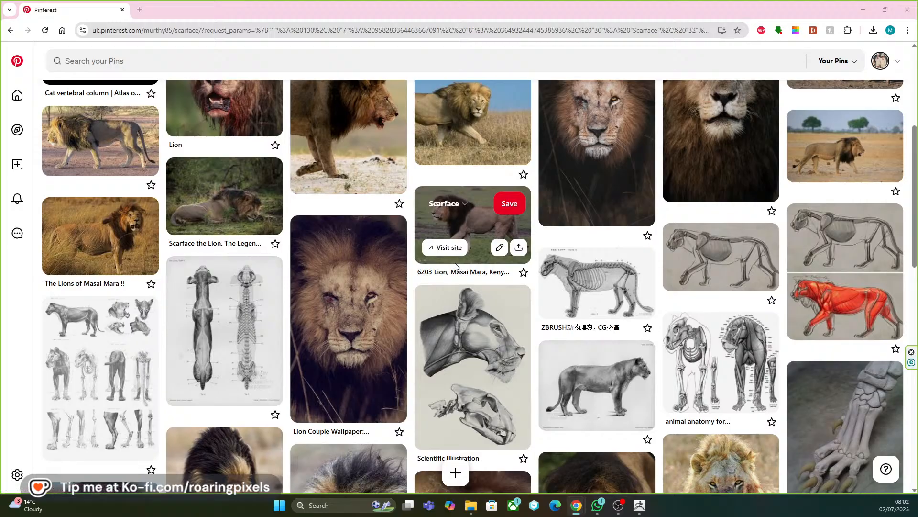
{"action": "scroll", "coordinate": [455, 265], "scroll_direction": "up", "scroll_amount": 3}
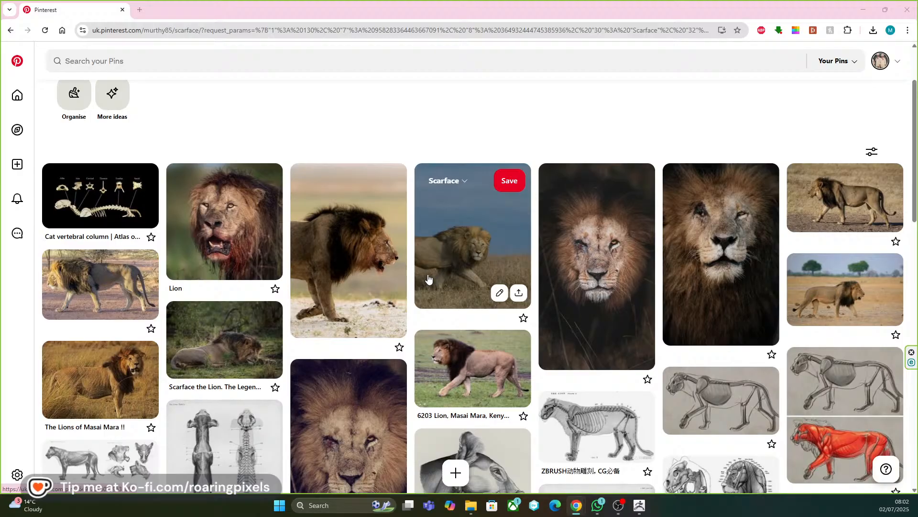
{"action": "scroll", "coordinate": [427, 279], "scroll_direction": "down", "scroll_amount": 2}
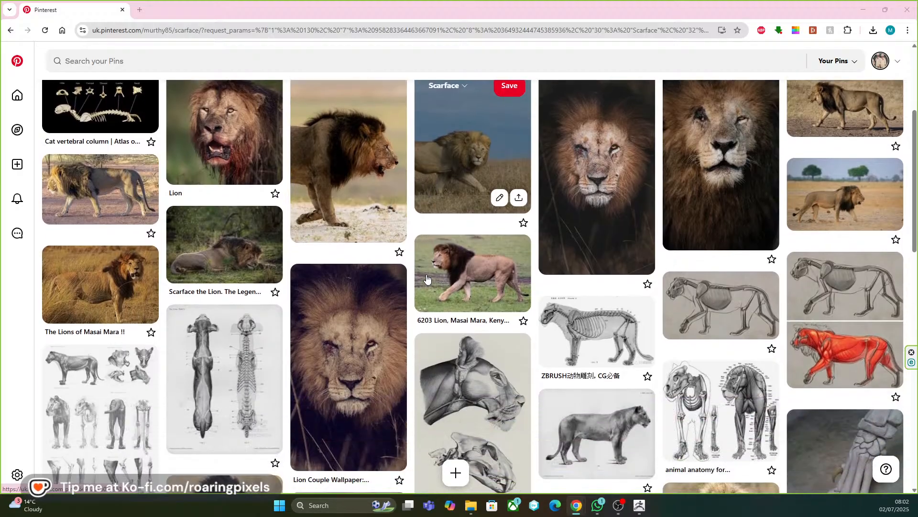
{"action": "scroll", "coordinate": [427, 278], "scroll_direction": "up", "scroll_amount": 2}
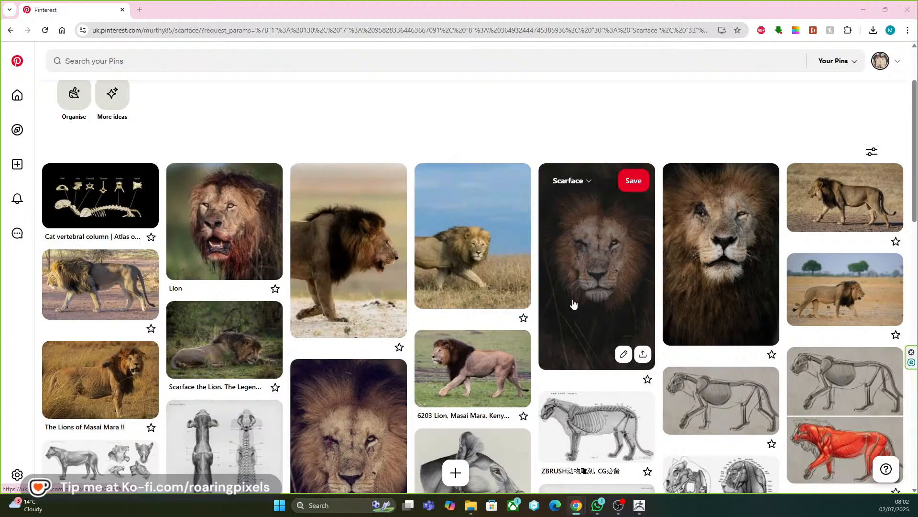
{"action": "scroll", "coordinate": [573, 304], "scroll_direction": "down", "scroll_amount": 2}
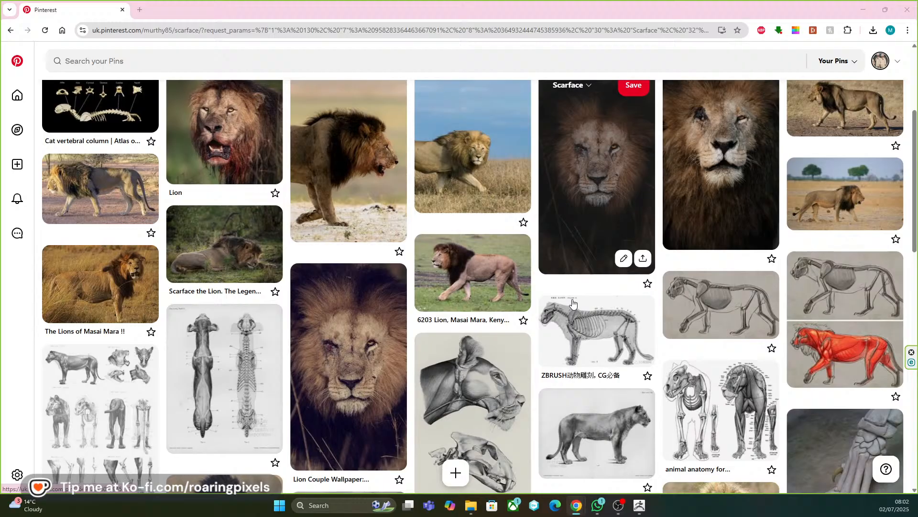
View the dark front-facing lion portrait and the open-mouthed "Lion" pin enlarged, returning to the board after each.
{"action": "scroll", "coordinate": [569, 304], "scroll_direction": "up", "scroll_amount": 1}
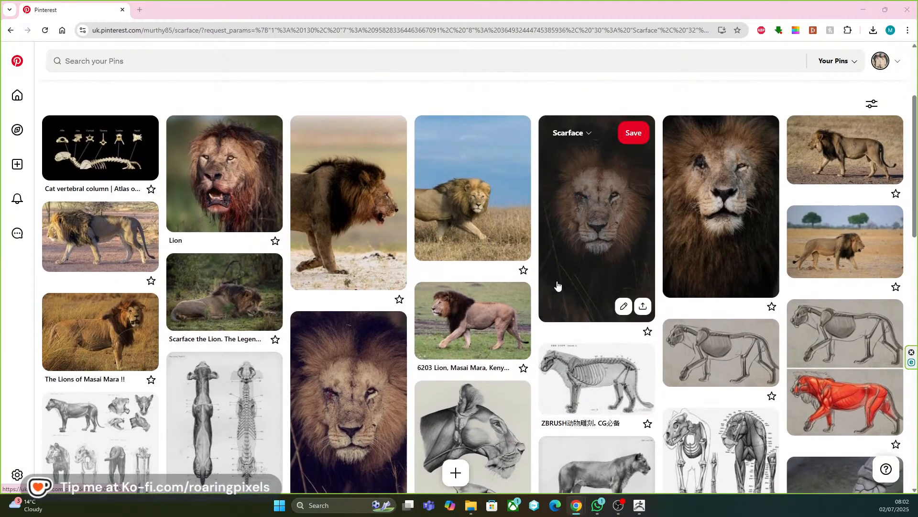
{"action": "left_click", "coordinate": [582, 251]}
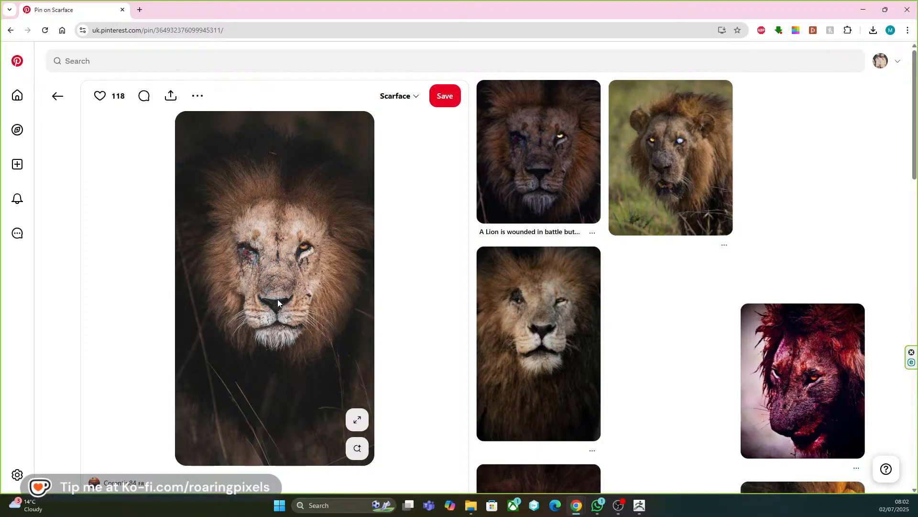
{"action": "scroll", "coordinate": [335, 272], "scroll_direction": "down", "scroll_amount": 3}
{"action": "scroll", "coordinate": [311, 279], "scroll_direction": "down", "scroll_amount": 2}
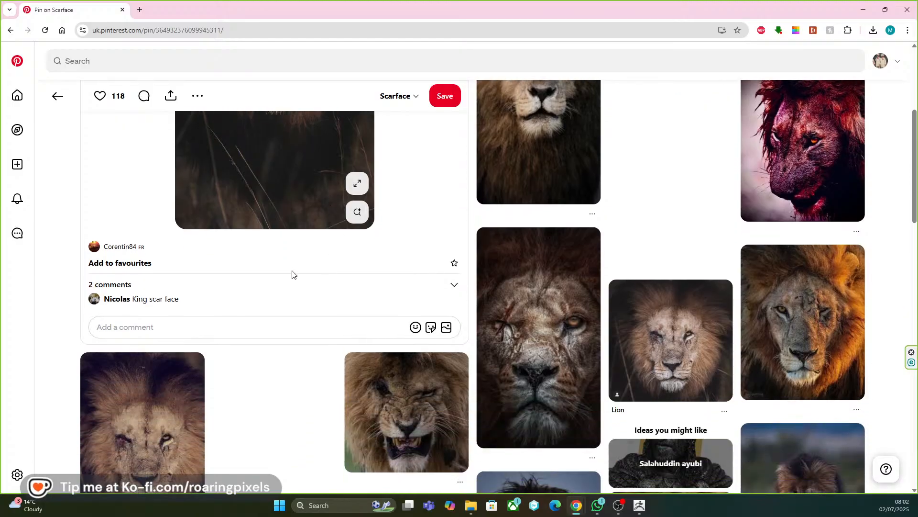
{"action": "scroll", "coordinate": [293, 273], "scroll_direction": "up", "scroll_amount": 2}
{"action": "left_click", "coordinate": [58, 96]}
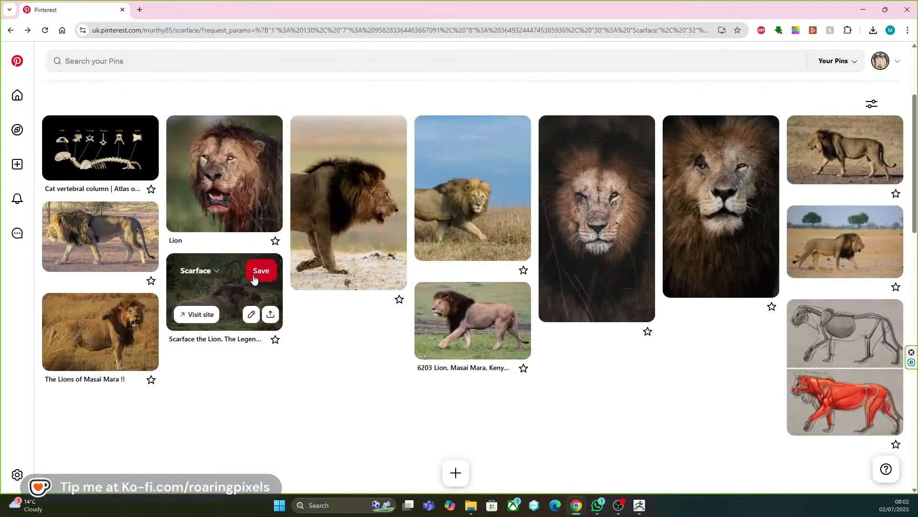
{"action": "left_click", "coordinate": [237, 185]}
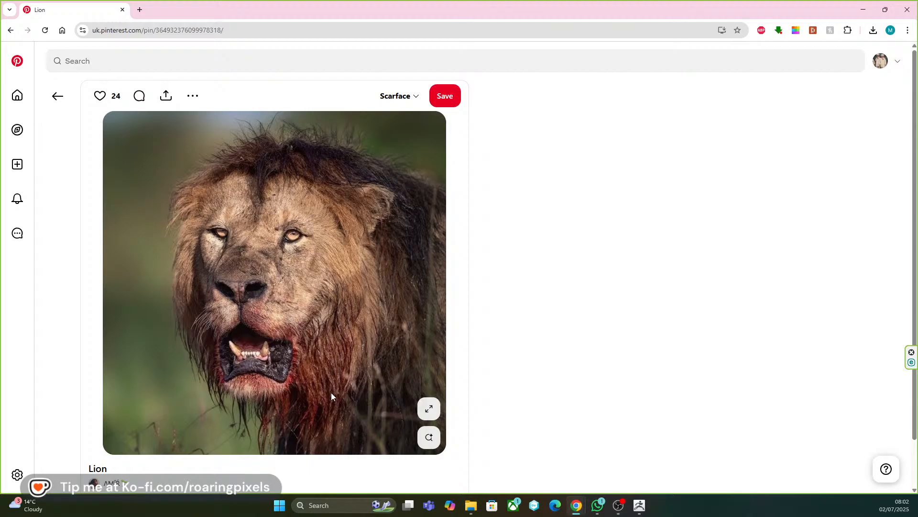
{"action": "left_click", "coordinate": [64, 97]}
View the pin of the dark-maned lion walking toward the camera enlarged, and return to the board.
{"action": "scroll", "coordinate": [179, 212], "scroll_direction": "down", "scroll_amount": 2}
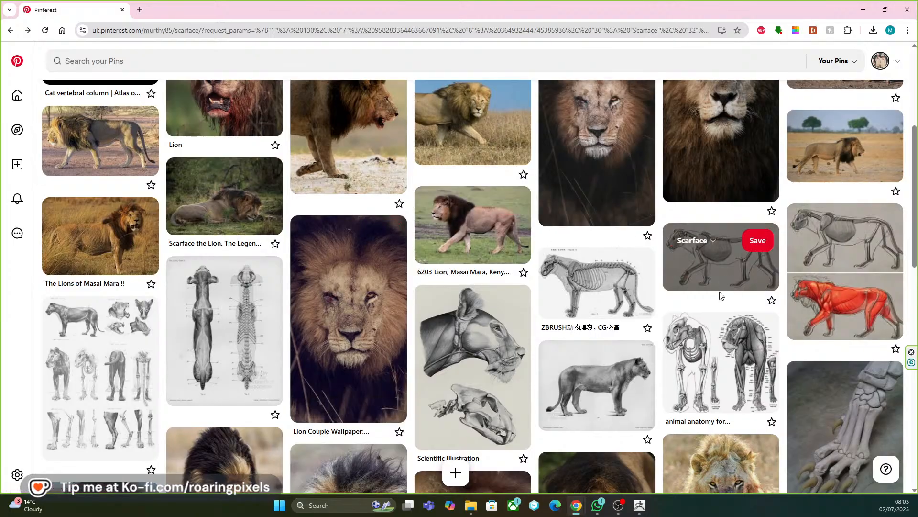
{"action": "scroll", "coordinate": [717, 287], "scroll_direction": "down", "scroll_amount": 2}
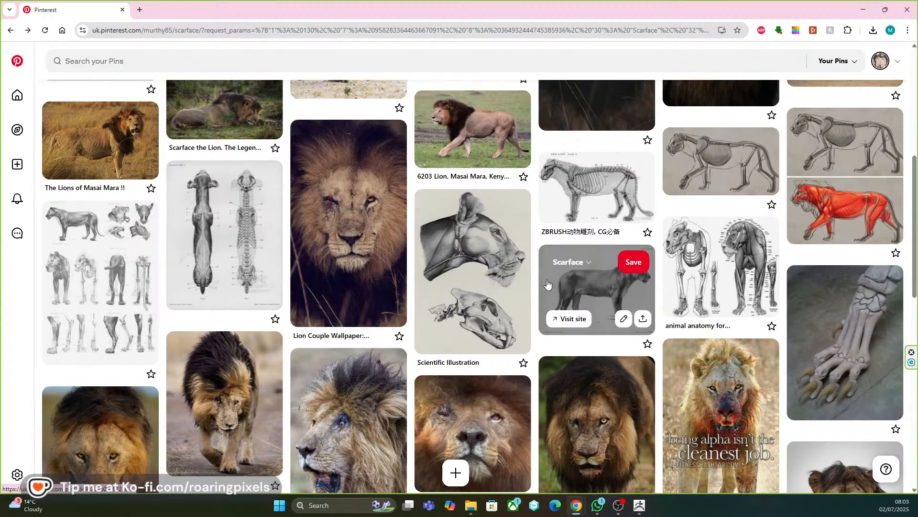
{"action": "scroll", "coordinate": [545, 281], "scroll_direction": "down", "scroll_amount": 1}
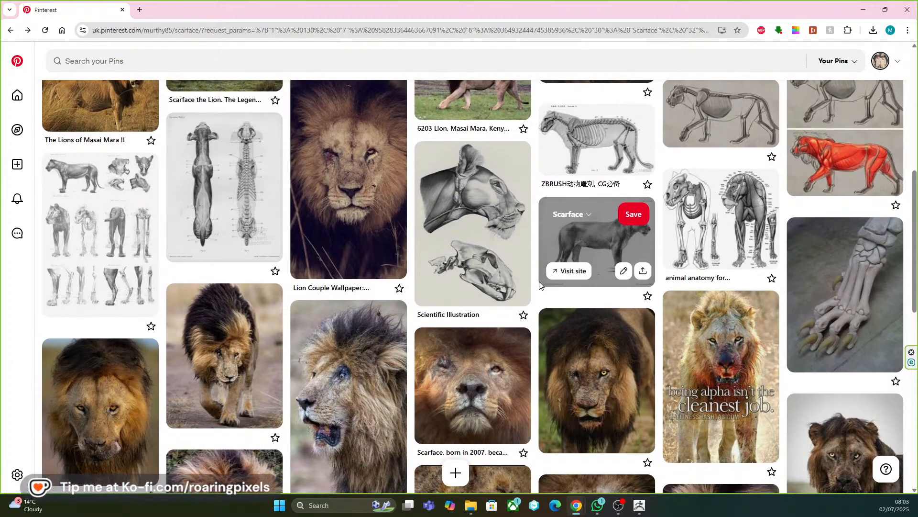
{"action": "scroll", "coordinate": [526, 296], "scroll_direction": "down", "scroll_amount": 1}
{"action": "left_click", "coordinate": [235, 326]}
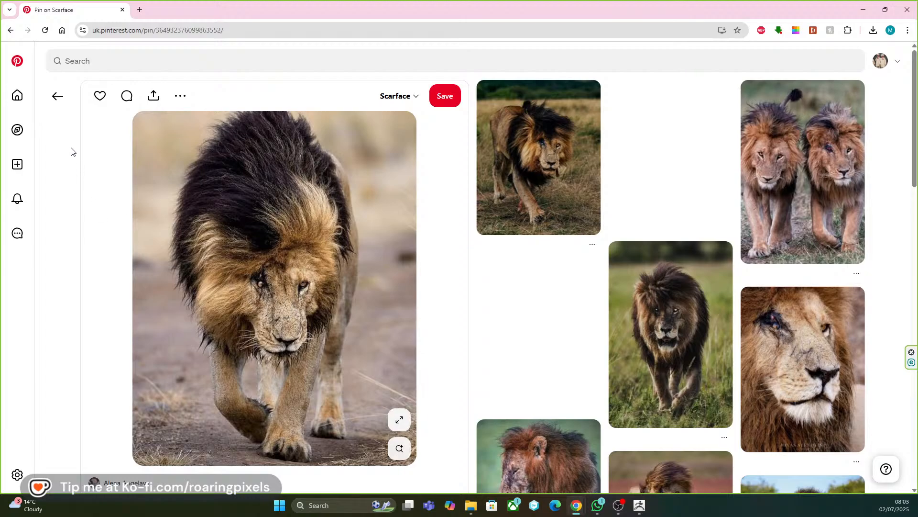
{"action": "left_click", "coordinate": [56, 99]}
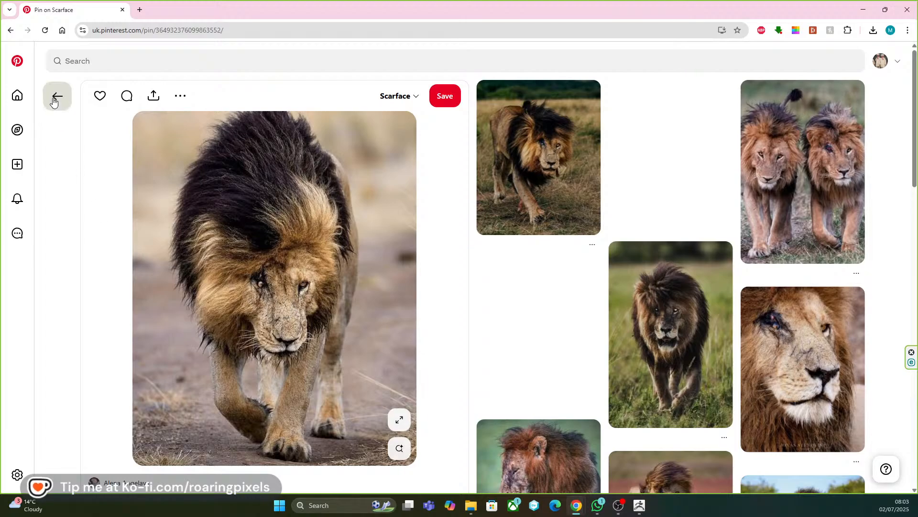
Examine the scarred-face close-ups, roaring expressions and mane photos in the rest of the board, and go back to its beginning.
{"action": "scroll", "coordinate": [214, 198], "scroll_direction": "down", "scroll_amount": 3}
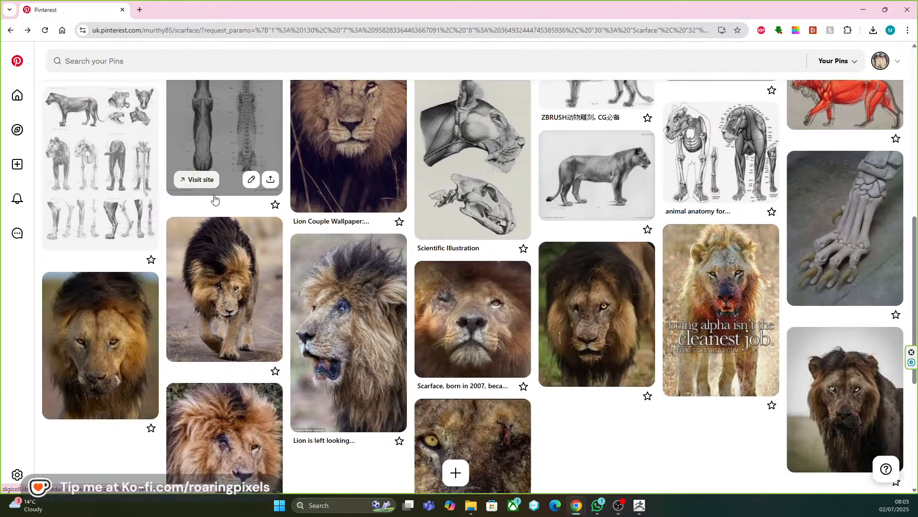
{"action": "scroll", "coordinate": [215, 200], "scroll_direction": "down", "scroll_amount": 3}
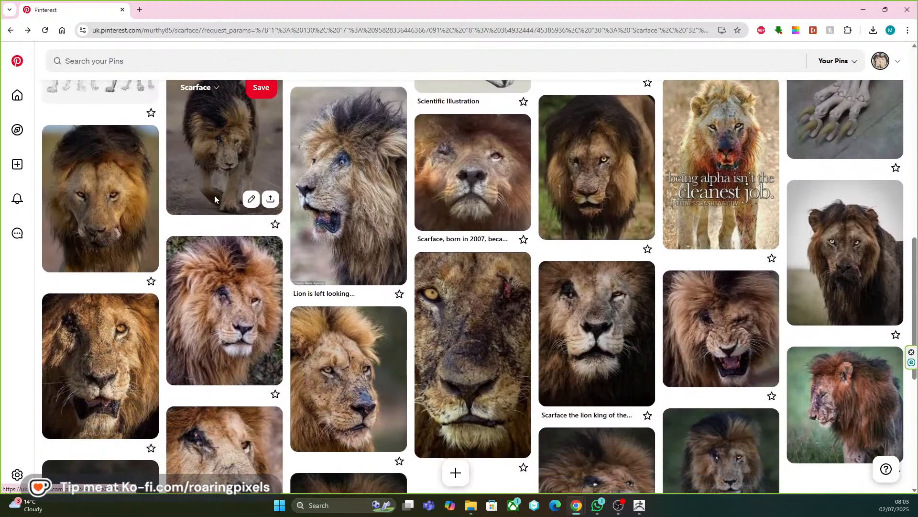
{"action": "scroll", "coordinate": [216, 201], "scroll_direction": "down", "scroll_amount": 1}
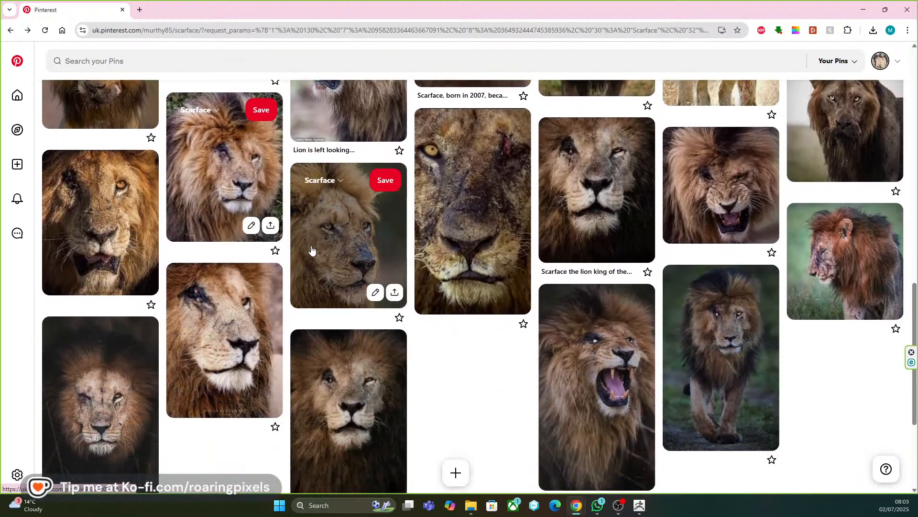
{"action": "scroll", "coordinate": [435, 269], "scroll_direction": "down", "scroll_amount": 3}
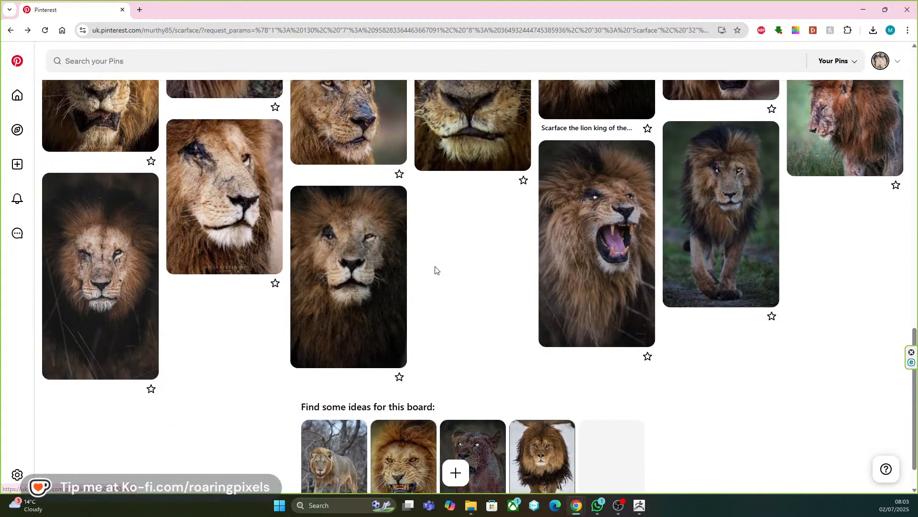
{"action": "scroll", "coordinate": [432, 270], "scroll_direction": "up", "scroll_amount": 4}
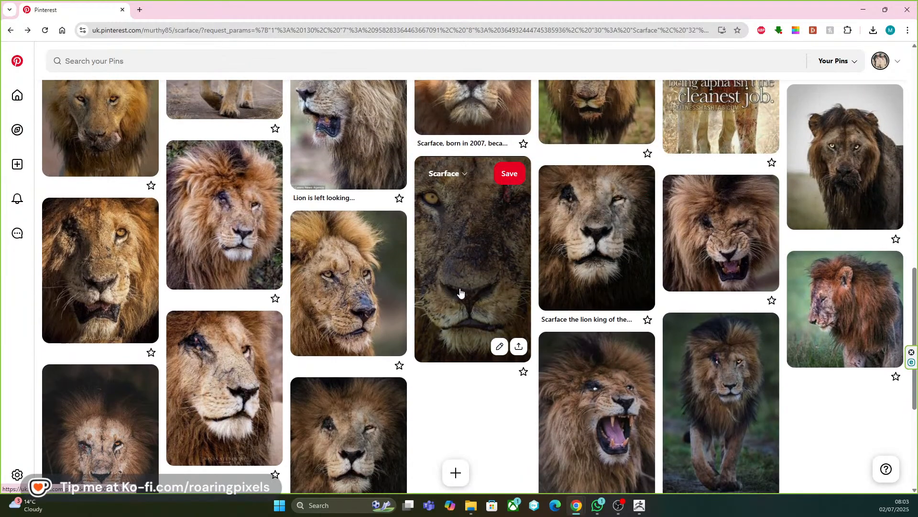
{"action": "scroll", "coordinate": [460, 292], "scroll_direction": "up", "scroll_amount": 2}
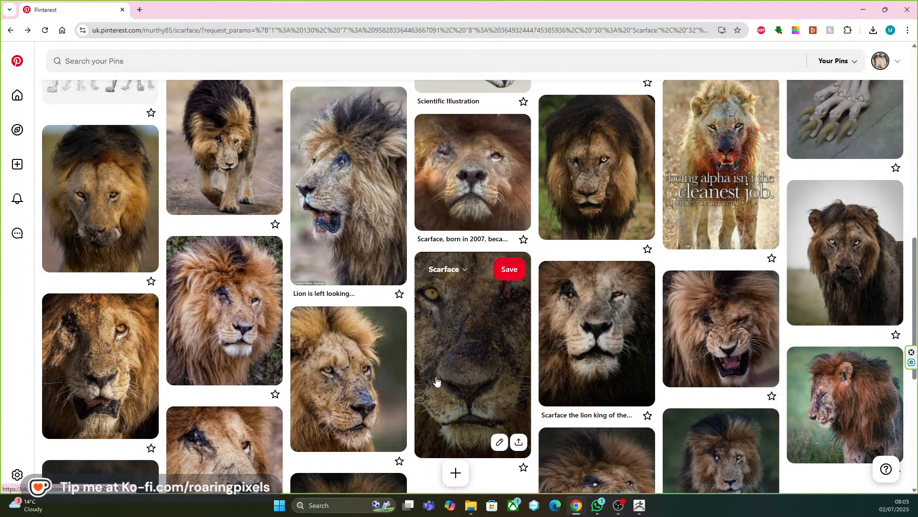
{"action": "scroll", "coordinate": [475, 366], "scroll_direction": "up", "scroll_amount": 3}
{"action": "scroll", "coordinate": [475, 366], "scroll_direction": "up", "scroll_amount": 1}
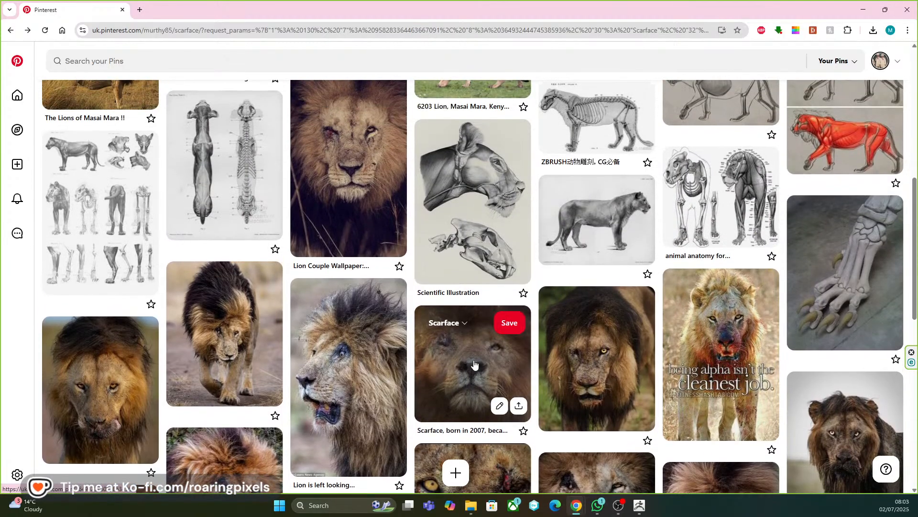
{"action": "scroll", "coordinate": [475, 366], "scroll_direction": "up", "scroll_amount": 10}
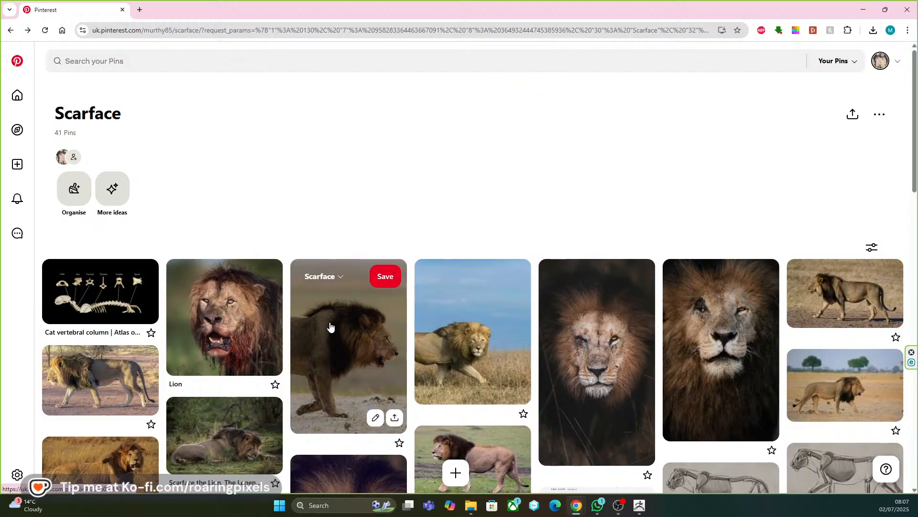
{"action": "scroll", "coordinate": [329, 323], "scroll_direction": "down", "scroll_amount": 4}
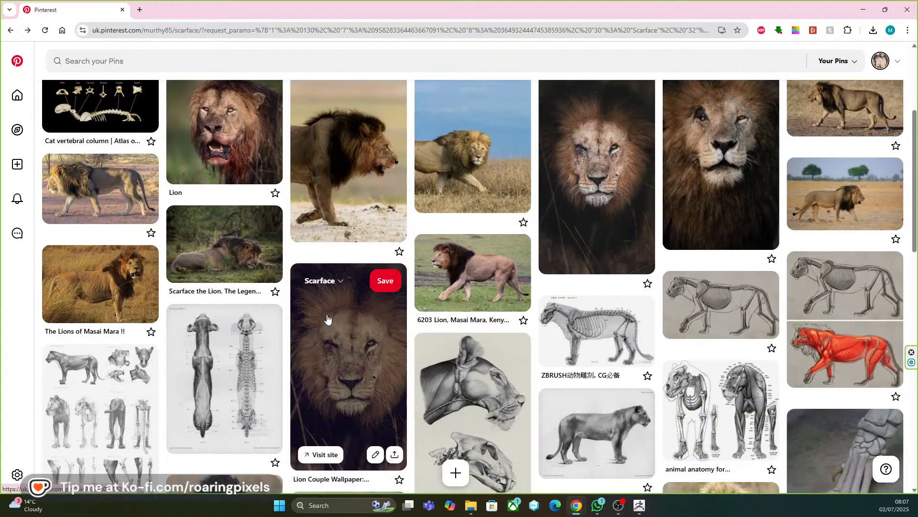
{"action": "scroll", "coordinate": [310, 313], "scroll_direction": "down", "scroll_amount": 1}
{"action": "scroll", "coordinate": [310, 314], "scroll_direction": "up", "scroll_amount": 4}
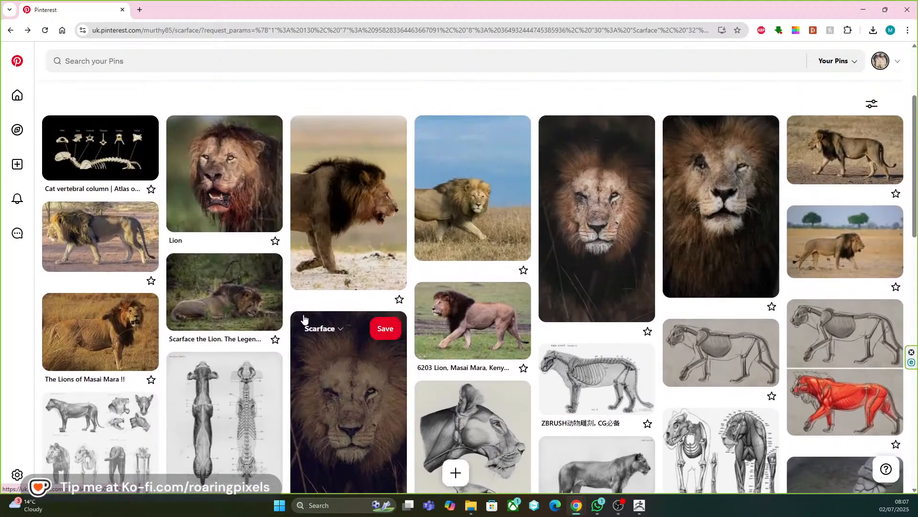
{"action": "scroll", "coordinate": [303, 319], "scroll_direction": "down", "scroll_amount": 1}
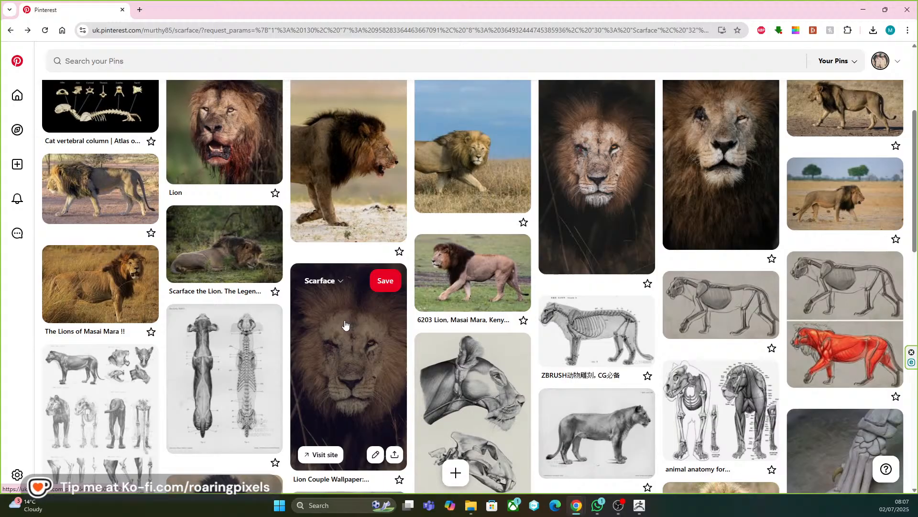
Open the Ko-fi management page in a new browser tab and look through its dashboard.
{"action": "scroll", "coordinate": [344, 326], "scroll_direction": "down", "scroll_amount": 1}
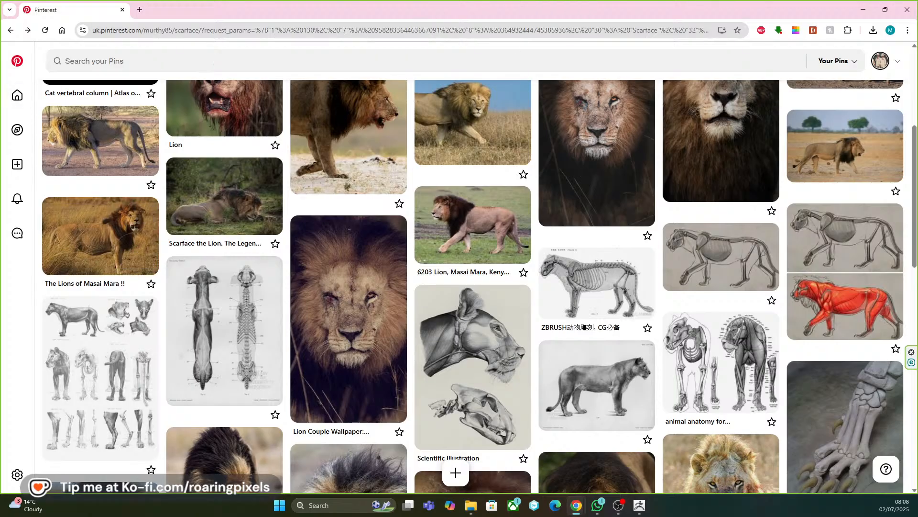
{"action": "left_click", "coordinate": [140, 9]}
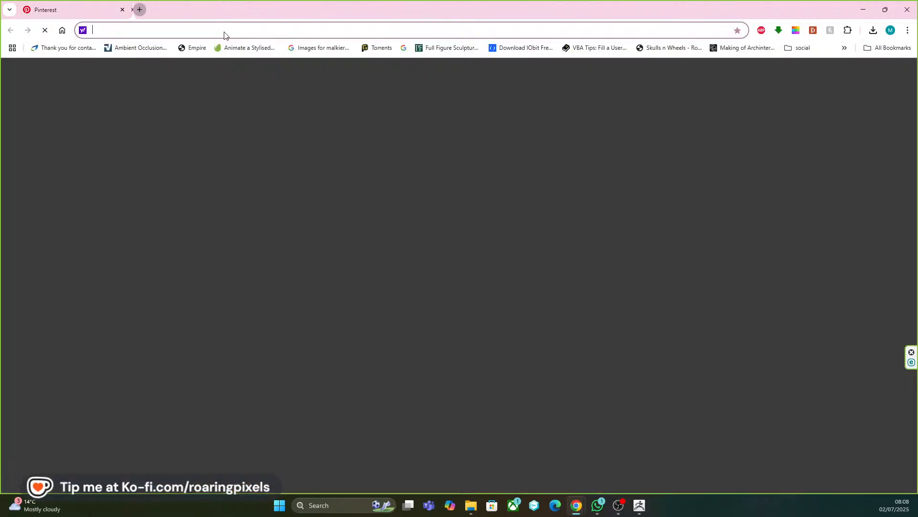
{"action": "type", "text": "Kofi"}
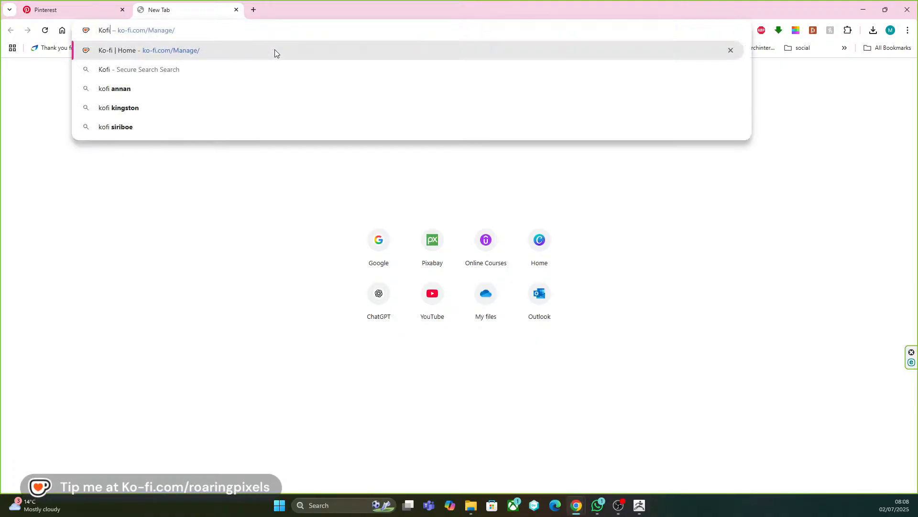
{"action": "left_click", "coordinate": [198, 51]}
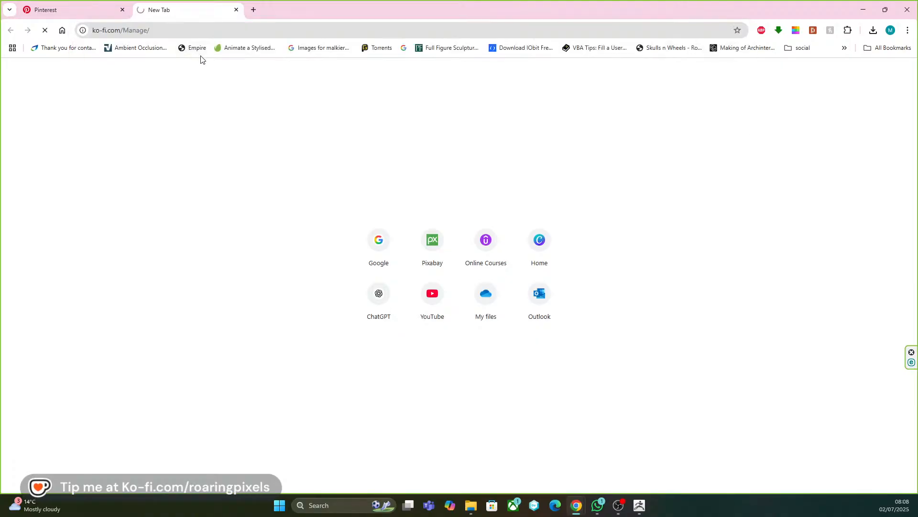
{"action": "scroll", "coordinate": [153, 226], "scroll_direction": "down", "scroll_amount": 1}
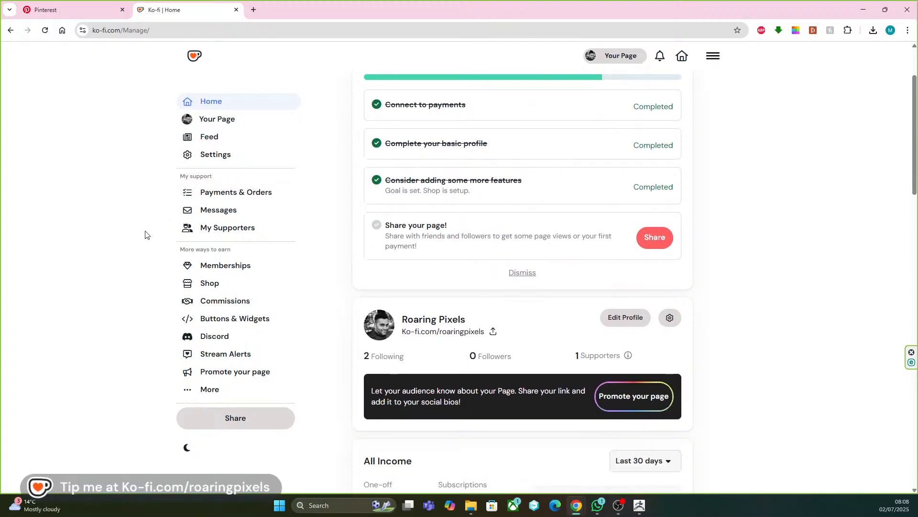
{"action": "scroll", "coordinate": [200, 237], "scroll_direction": "down", "scroll_amount": 8}
{"action": "scroll", "coordinate": [253, 262], "scroll_direction": "down", "scroll_amount": 4}
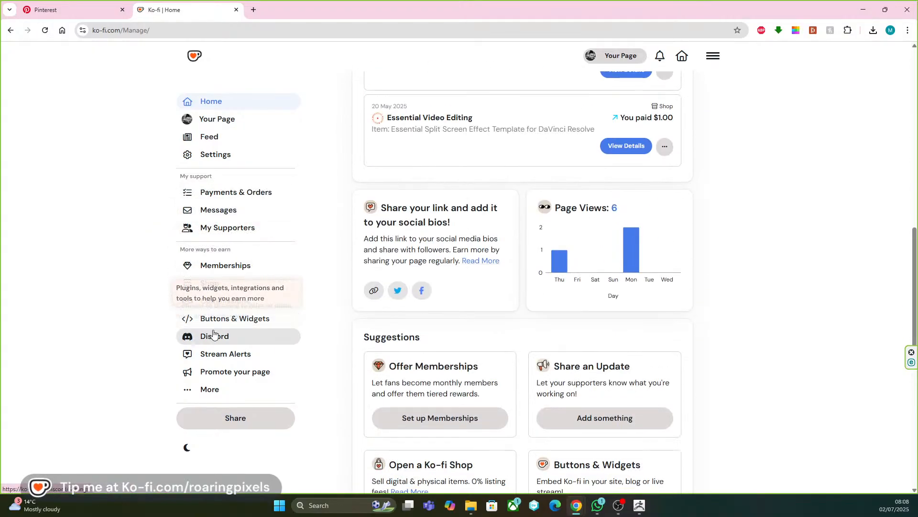
Open the Ko-fi shop's product list and view the page of the free "Lion Proportions Reference" item.
{"action": "left_click", "coordinate": [213, 283]}
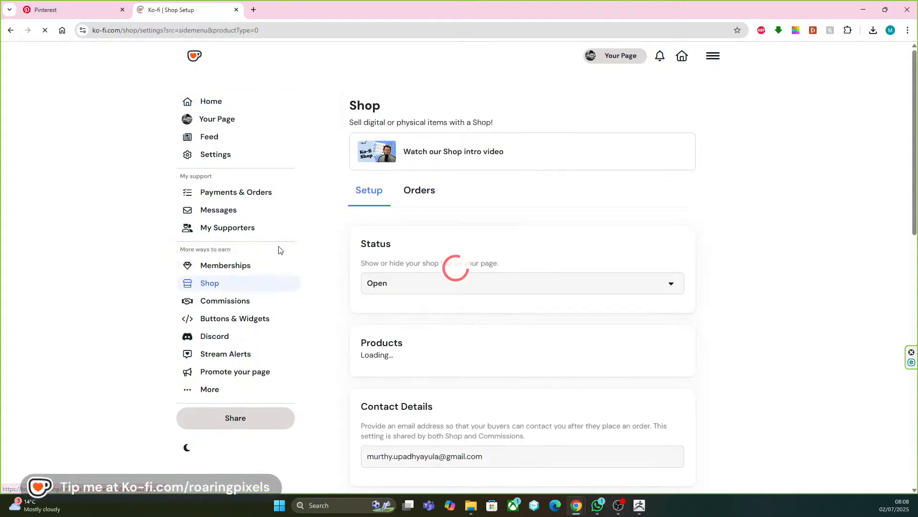
{"action": "scroll", "coordinate": [421, 270], "scroll_direction": "down", "scroll_amount": 3}
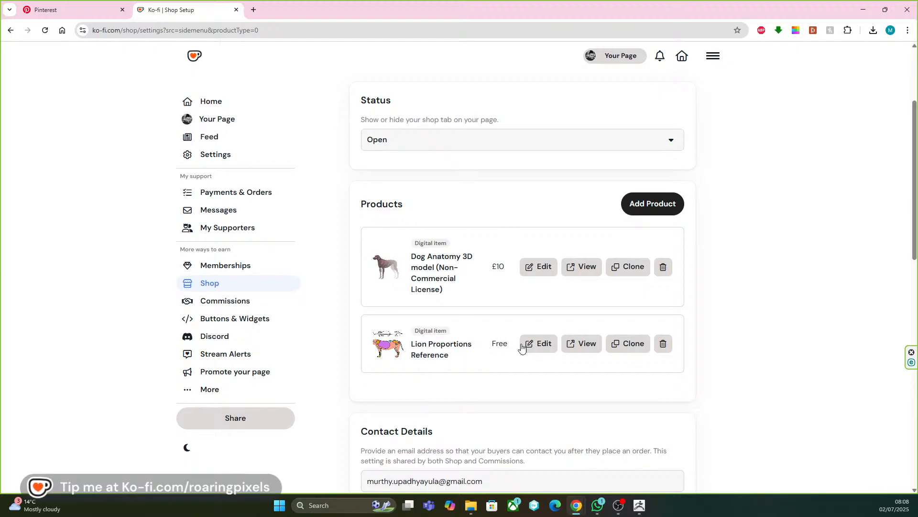
{"action": "left_click", "coordinate": [581, 346]}
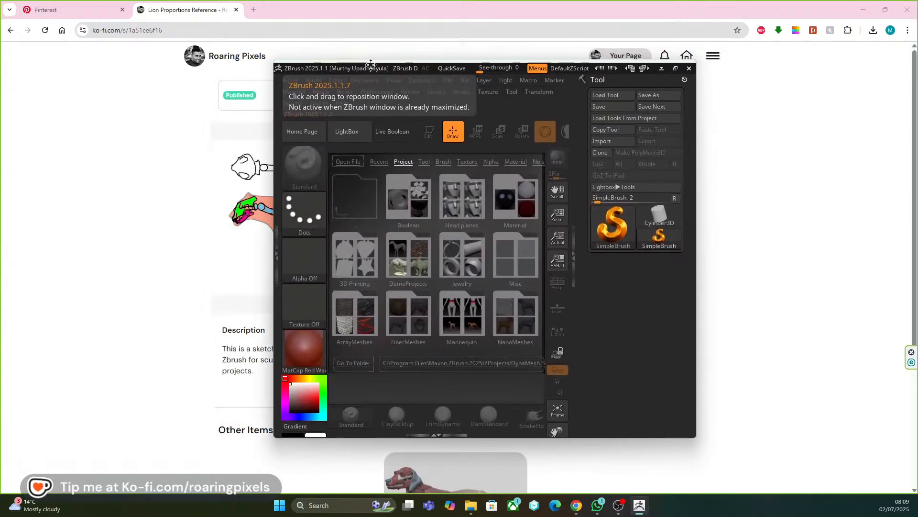
Switch to ZBrush, maximize its window and load the DynaMesh_Sphere_128 project.
{"action": "left_click_drag", "start_coordinate": [371, 63], "coordinate": [329, 69]}
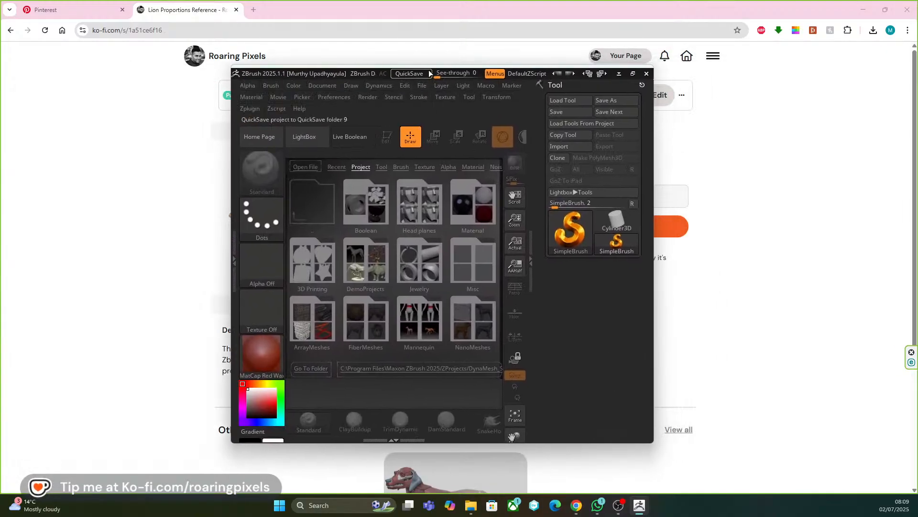
{"action": "left_click", "coordinate": [633, 73]}
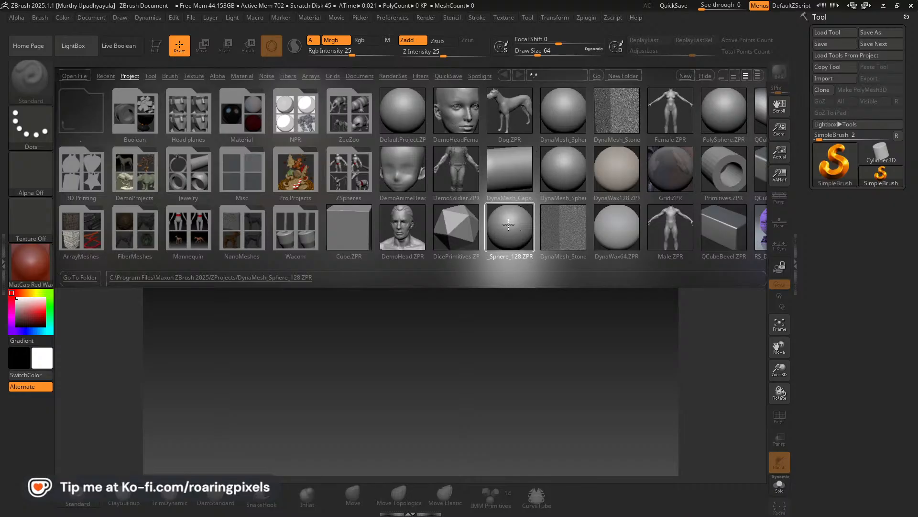
{"action": "double_click", "coordinate": [508, 224]}
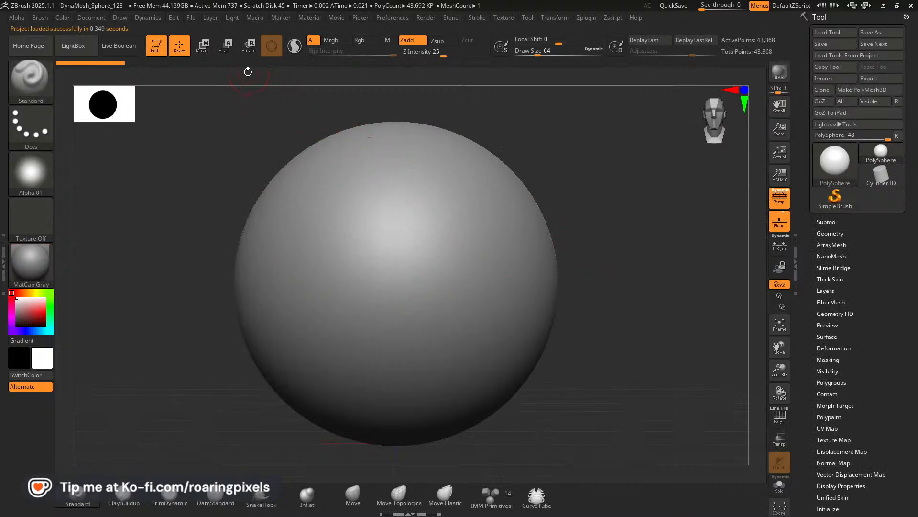
Start saving the project as a new file and browse to the Scarface Project folder inside Roaring Pixels on drive D.
{"action": "left_click", "coordinate": [190, 18]}
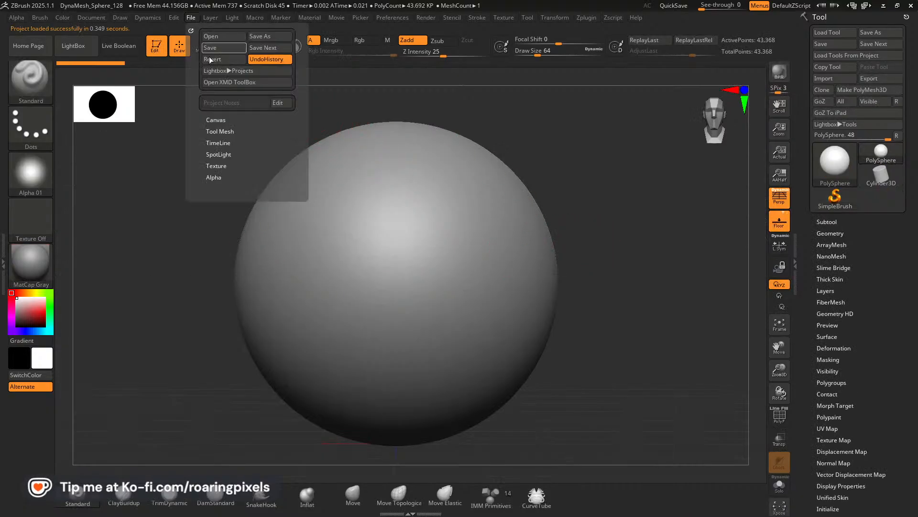
{"action": "left_click", "coordinate": [258, 38]}
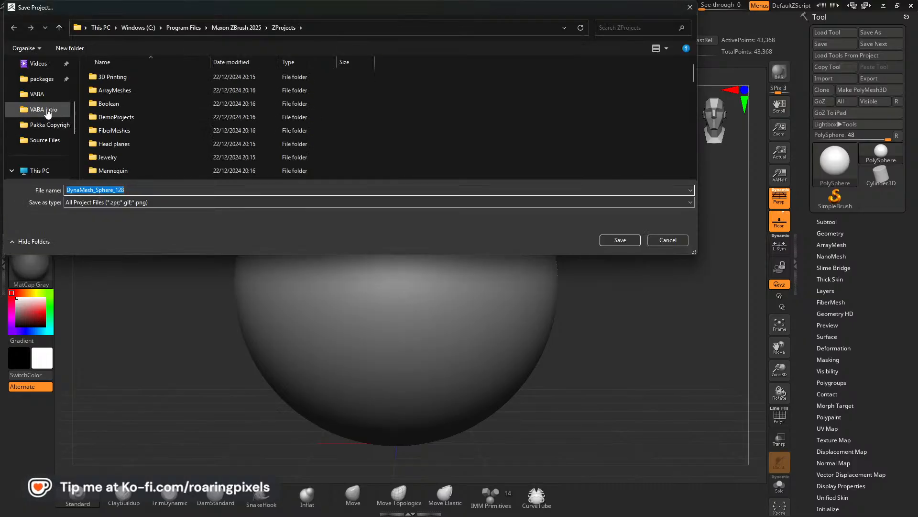
{"action": "scroll", "coordinate": [151, 118], "scroll_direction": "down", "scroll_amount": 2}
{"action": "scroll", "coordinate": [149, 117], "scroll_direction": "down", "scroll_amount": 2}
{"action": "scroll", "coordinate": [149, 117], "scroll_direction": "up", "scroll_amount": 3}
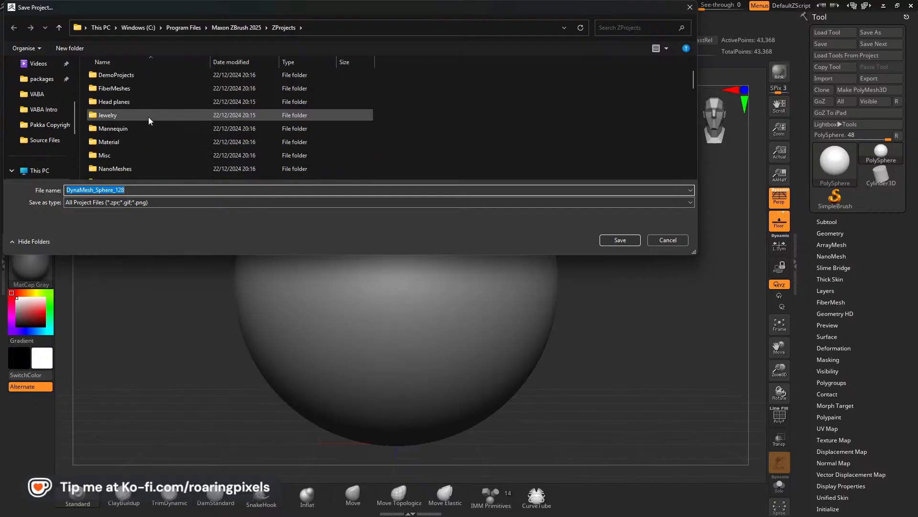
{"action": "left_click", "coordinate": [48, 118]}
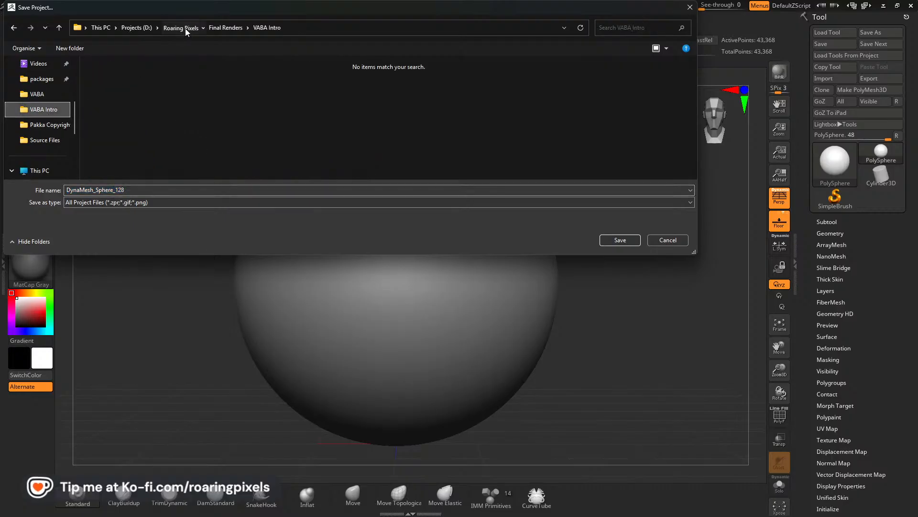
{"action": "left_click", "coordinate": [185, 27]}
{"action": "scroll", "coordinate": [144, 146], "scroll_direction": "down", "scroll_amount": 2}
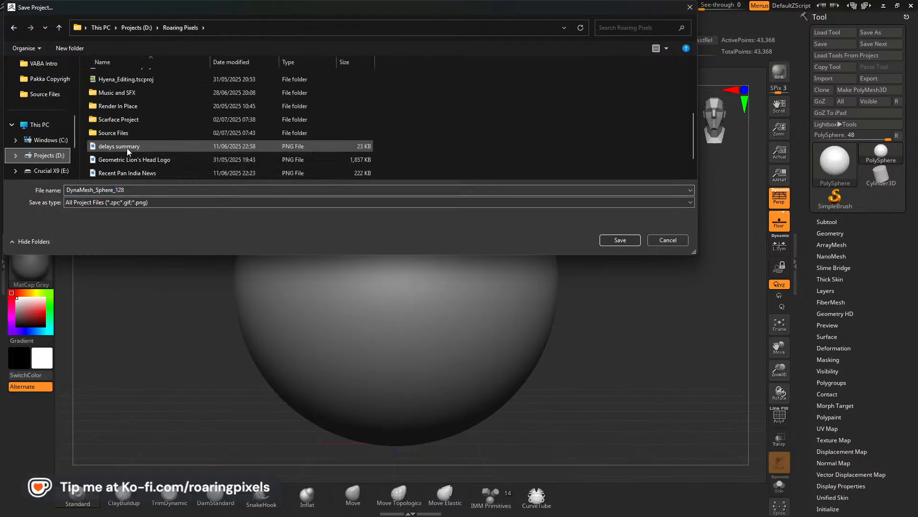
{"action": "double_click", "coordinate": [115, 122]}
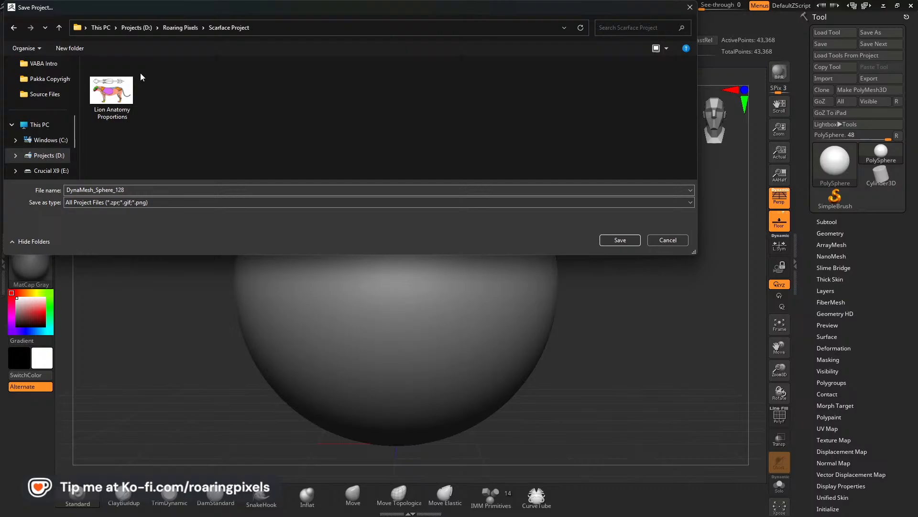
Name the project file SF_Skeleton and save it in the Scarface Project folder.
{"action": "double_click", "coordinate": [156, 191]}
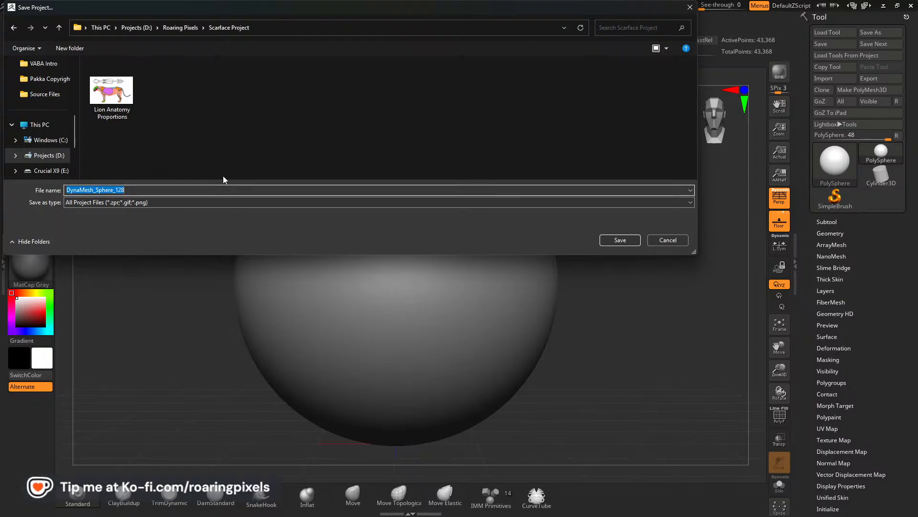
{"action": "type", "text": "SF_S"}
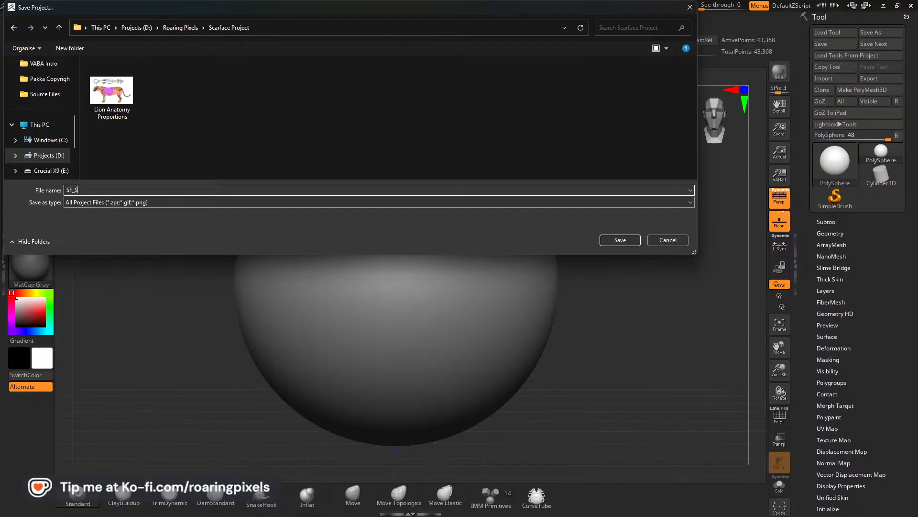
{"action": "type", "text": "kel"}
{"action": "type", "text": "ton"}
{"action": "left_click", "coordinate": [616, 242]}
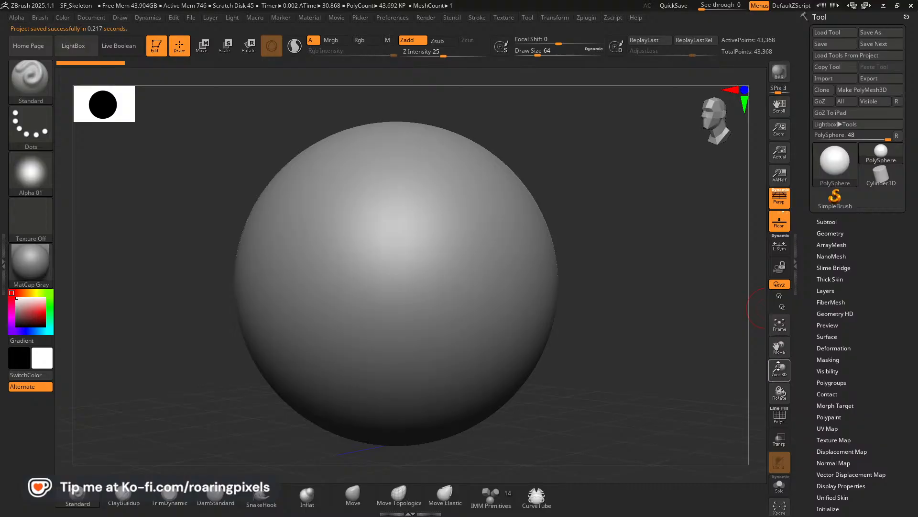
Import the "Lion Anatomy Proportions" image from the Scarface Project folder as a texture.
{"action": "left_click_drag", "start_coordinate": [779, 369], "coordinate": [596, 320]}
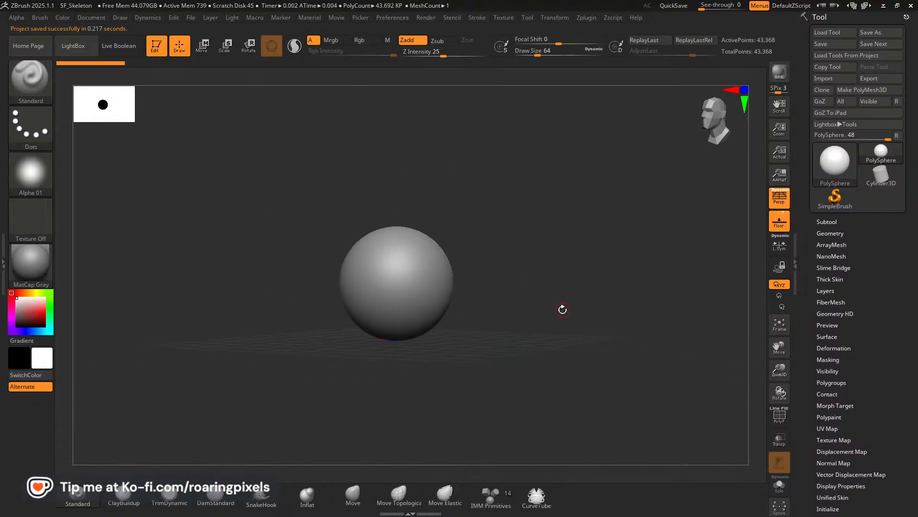
{"action": "left_click_drag", "start_coordinate": [546, 301], "coordinate": [550, 295], "text": "shift"}
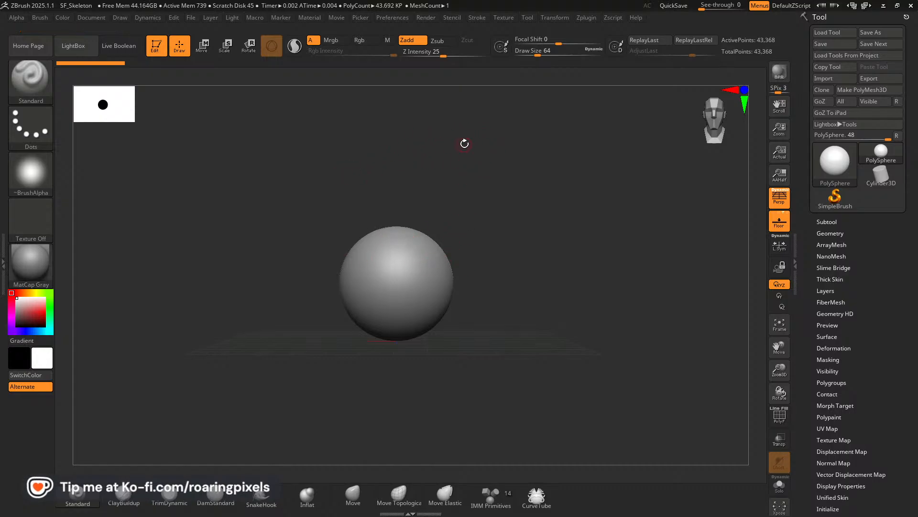
{"action": "left_click", "coordinate": [504, 18]}
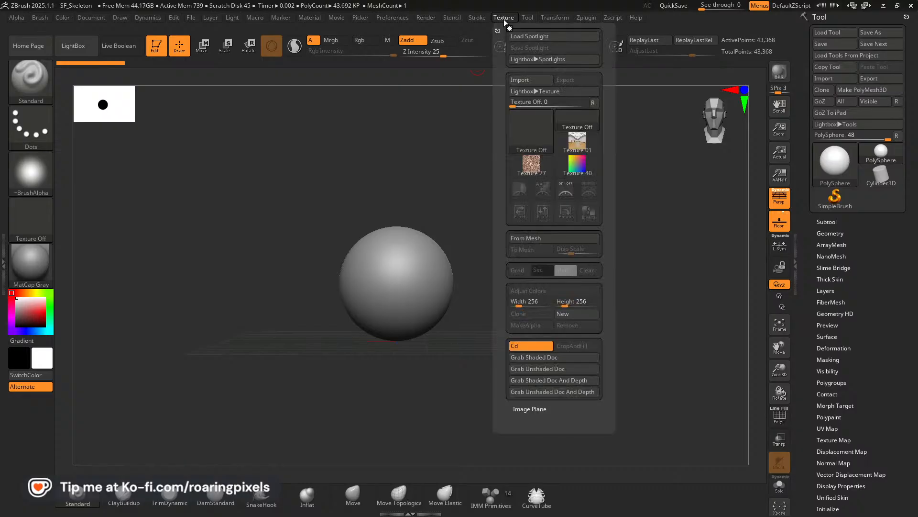
{"action": "left_click", "coordinate": [537, 81]}
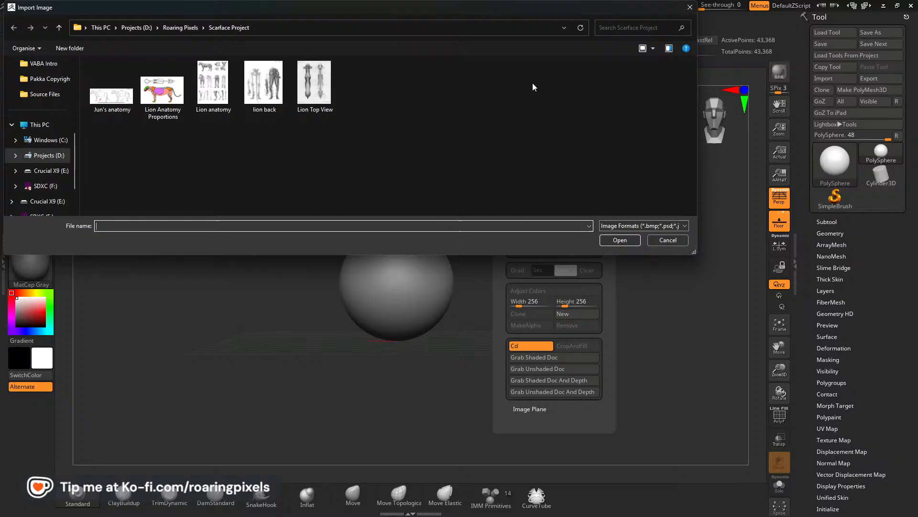
{"action": "left_click", "coordinate": [163, 91]}
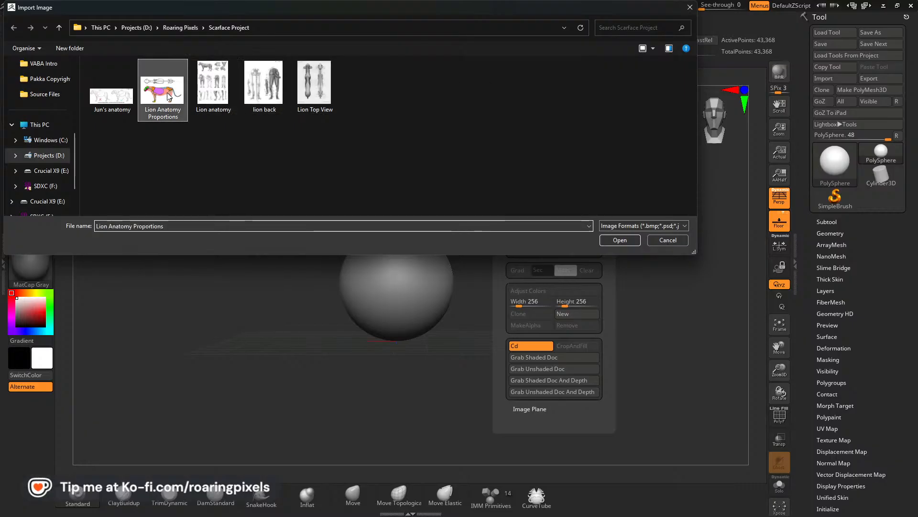
{"action": "left_click", "coordinate": [619, 240]}
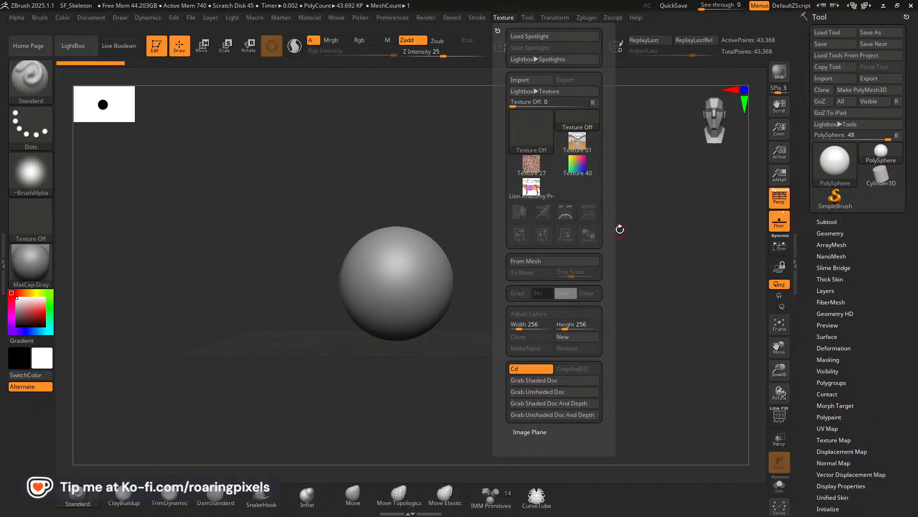
Add the Lion Anatomy Proportions texture to Spotlight and enlarge it until it nearly fills the canvas.
{"action": "left_click", "coordinate": [539, 192]}
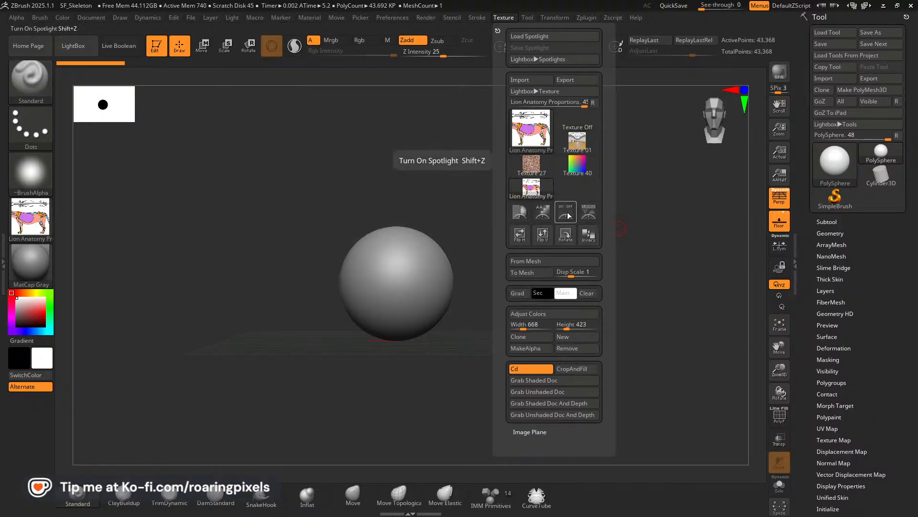
{"action": "left_click", "coordinate": [592, 214]}
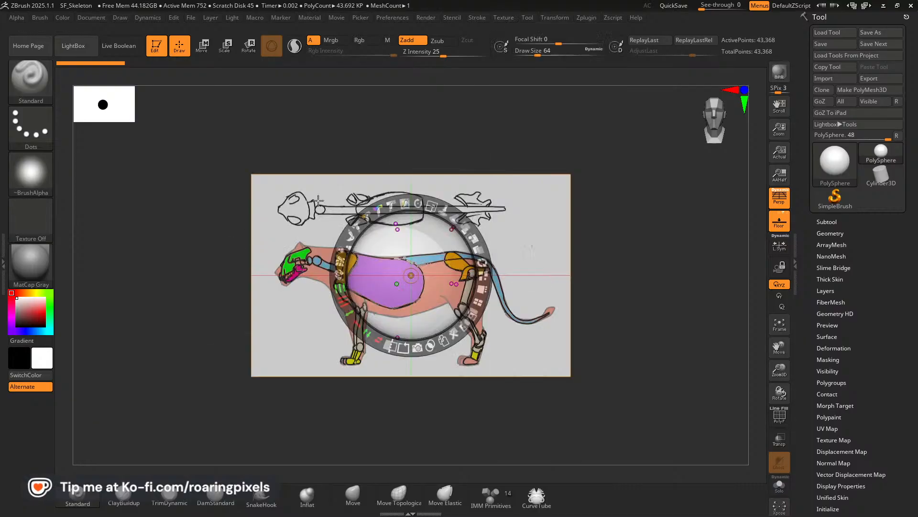
{"action": "left_click_drag", "start_coordinate": [431, 208], "coordinate": [472, 225]}
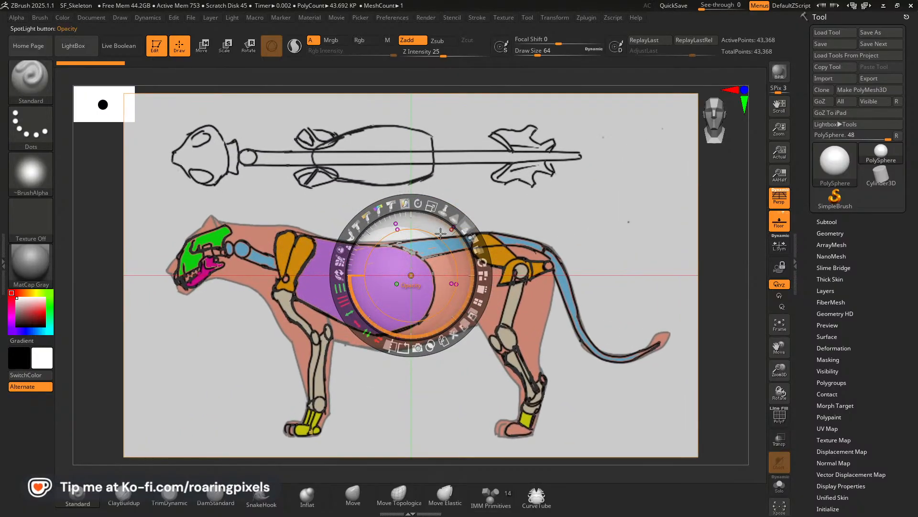
Save the Spotlight setup as Lion_Proportions_Skeleton in the Scarface Project folder.
{"action": "left_click", "coordinate": [509, 18]}
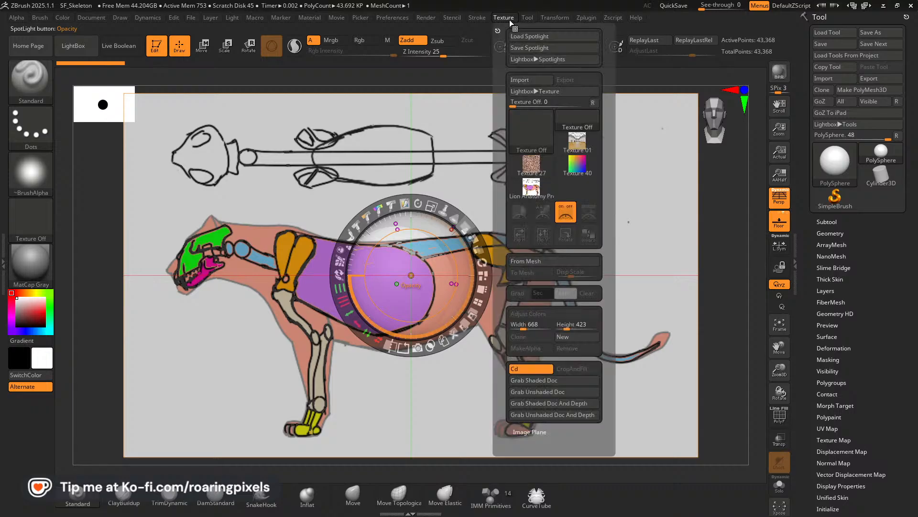
{"action": "left_click", "coordinate": [527, 48]}
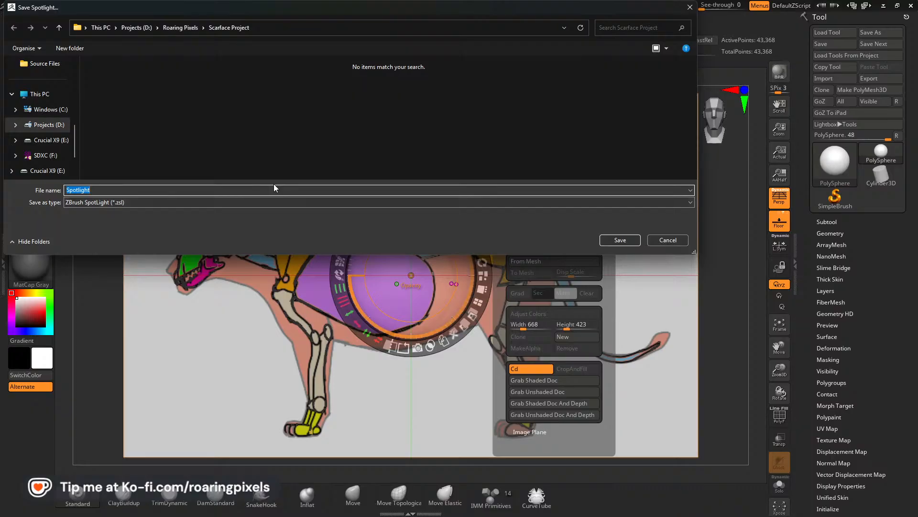
{"action": "type", "text": "Lion_"}
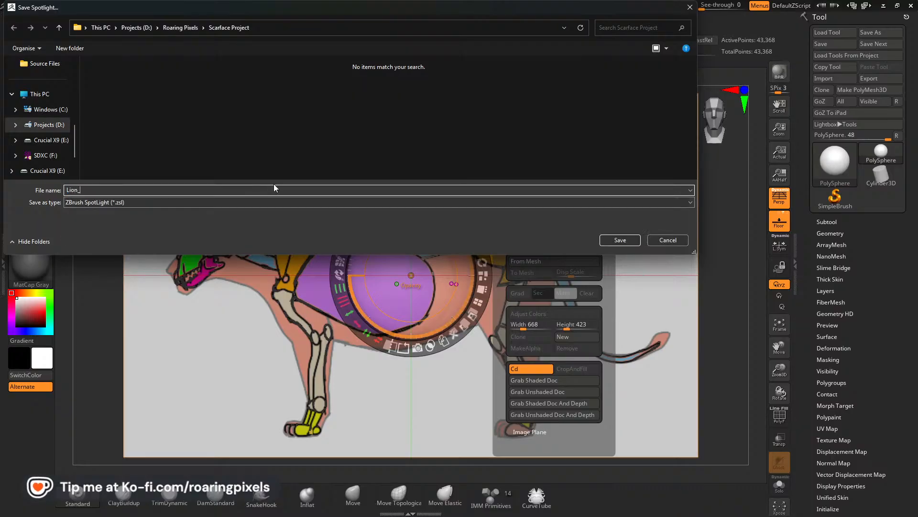
{"action": "type", "text": "Propr"}
{"action": "left_click", "coordinate": [614, 242]}
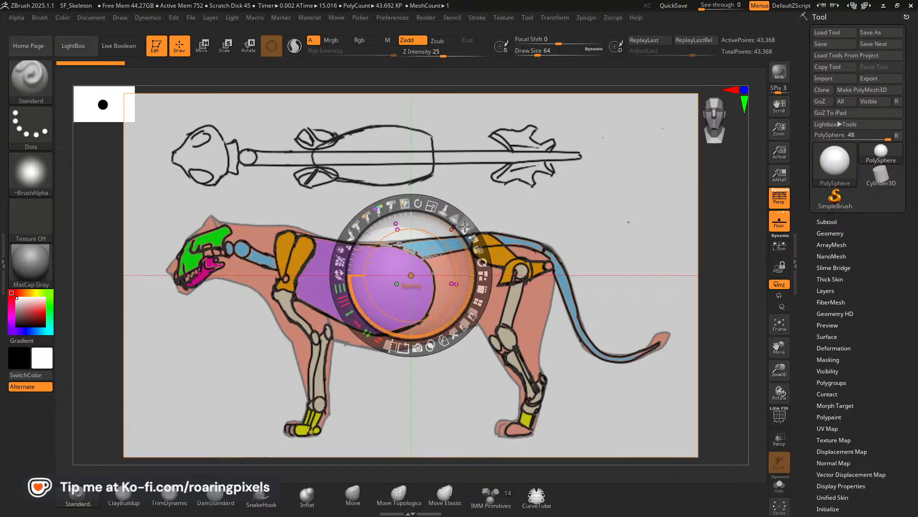
Fade the lion proportions image to a faint overlay by lowering its Spotlight opacity, and leave Spotlight editing with the image still shown.
{"action": "left_click_drag", "start_coordinate": [465, 226], "coordinate": [380, 225]}
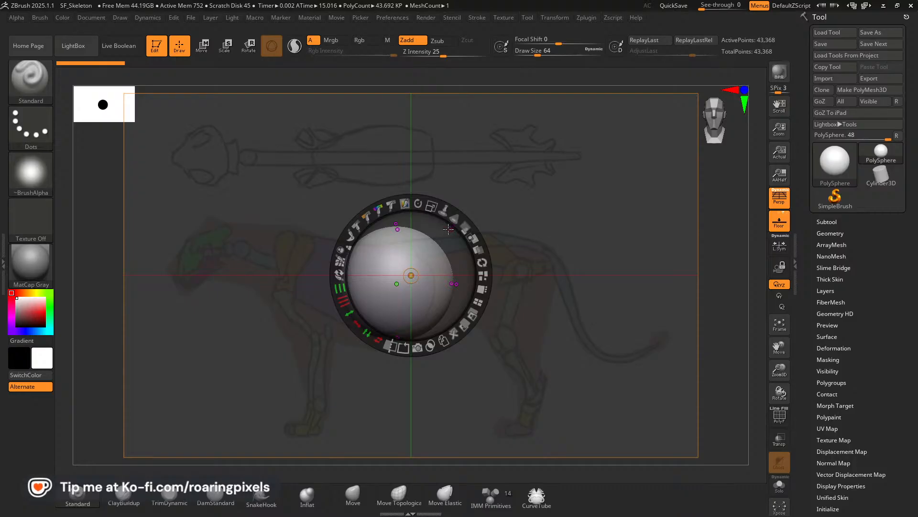
{"action": "key", "text": "z"}
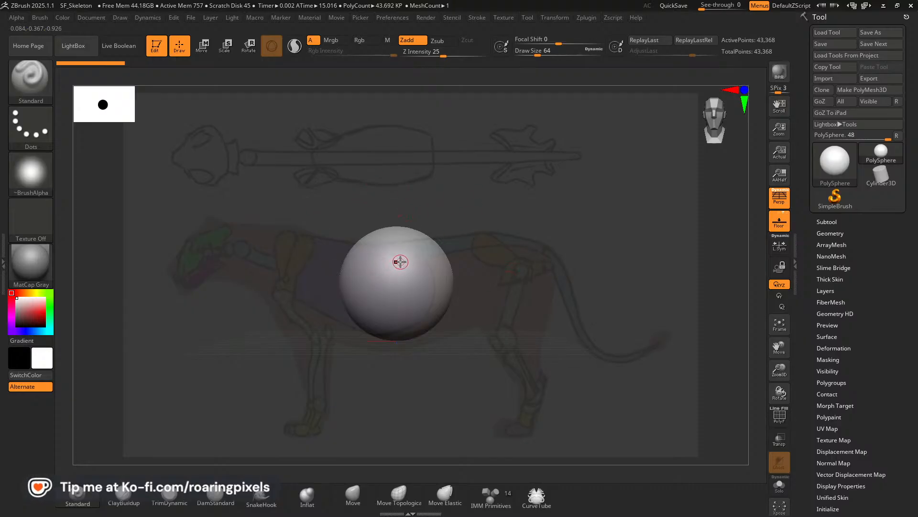
{"action": "key", "text": "z"}
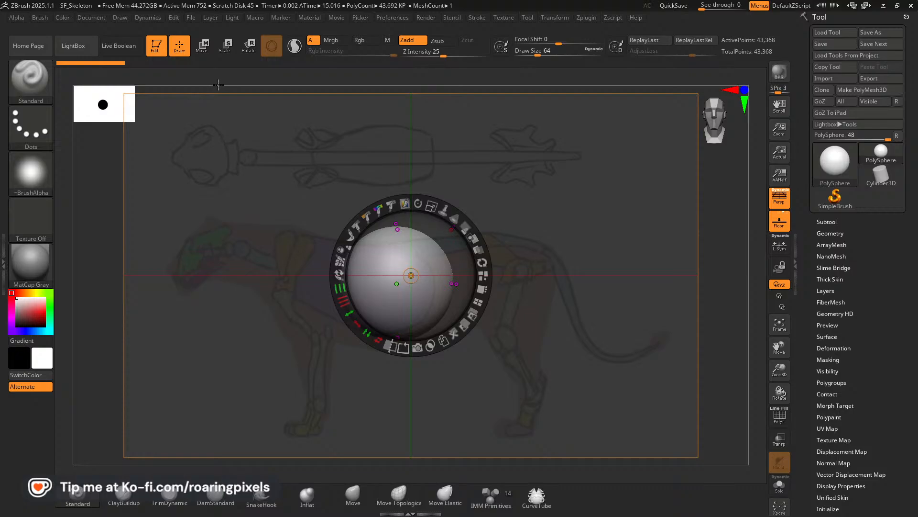
{"action": "key", "text": "shift+z"}
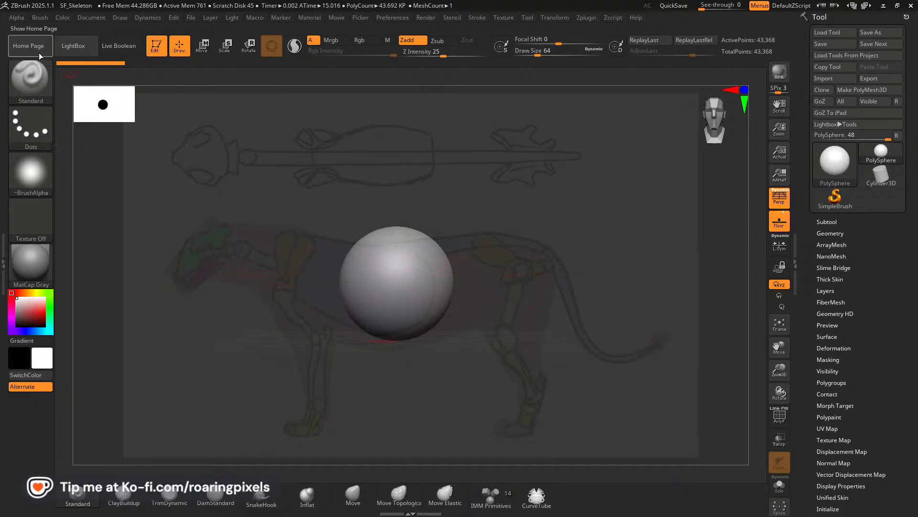
Turn off Spotlight Projection in the Standard brush's Samples settings.
{"action": "left_click", "coordinate": [82, 18]}
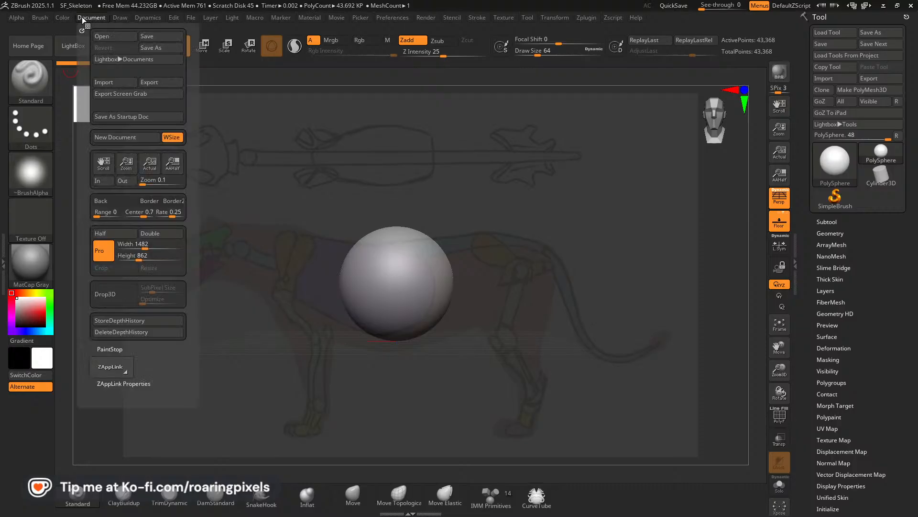
{"action": "left_click", "coordinate": [64, 18]}
{"action": "left_click", "coordinate": [45, 18]}
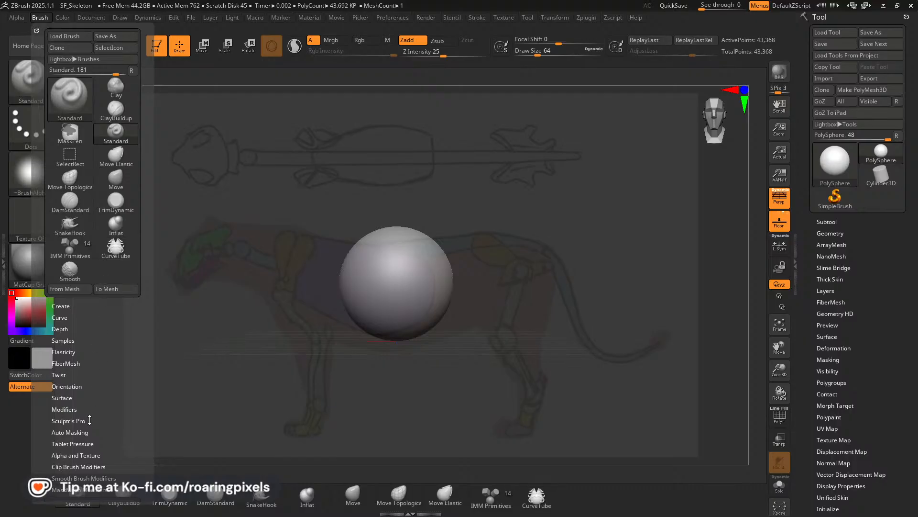
{"action": "scroll", "coordinate": [98, 431], "scroll_direction": "down", "scroll_amount": 5}
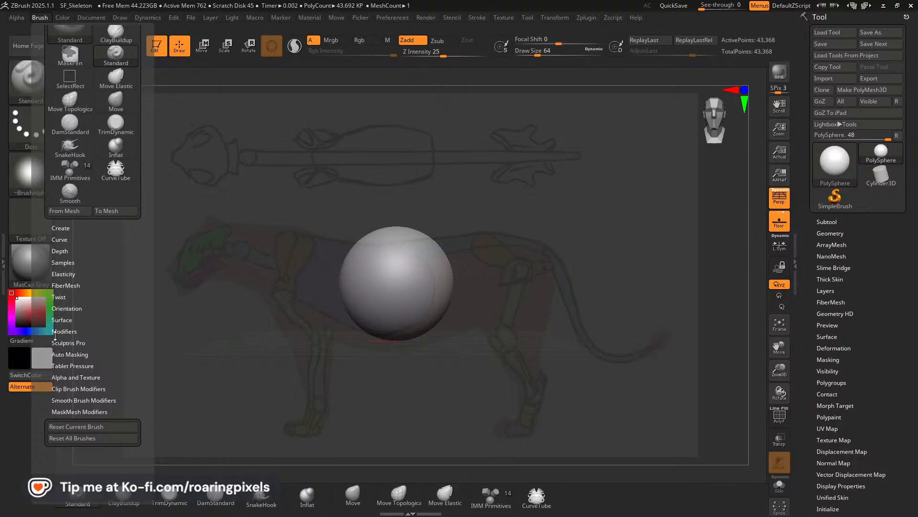
{"action": "left_click", "coordinate": [62, 377]}
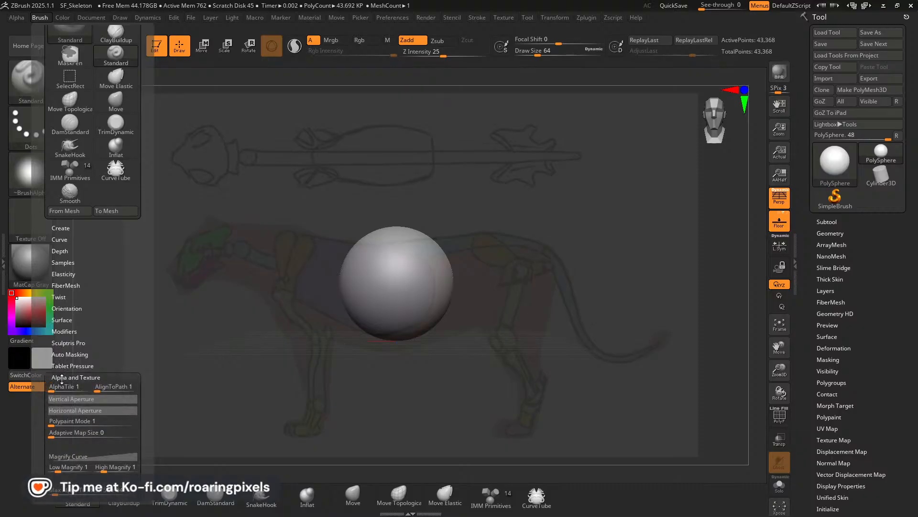
{"action": "left_click_drag", "start_coordinate": [114, 358], "coordinate": [105, 324]}
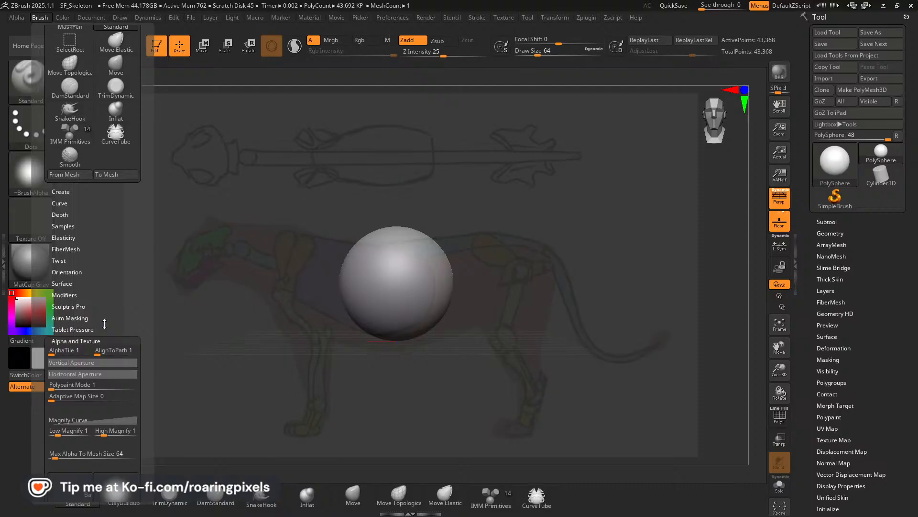
{"action": "left_click", "coordinate": [64, 330]}
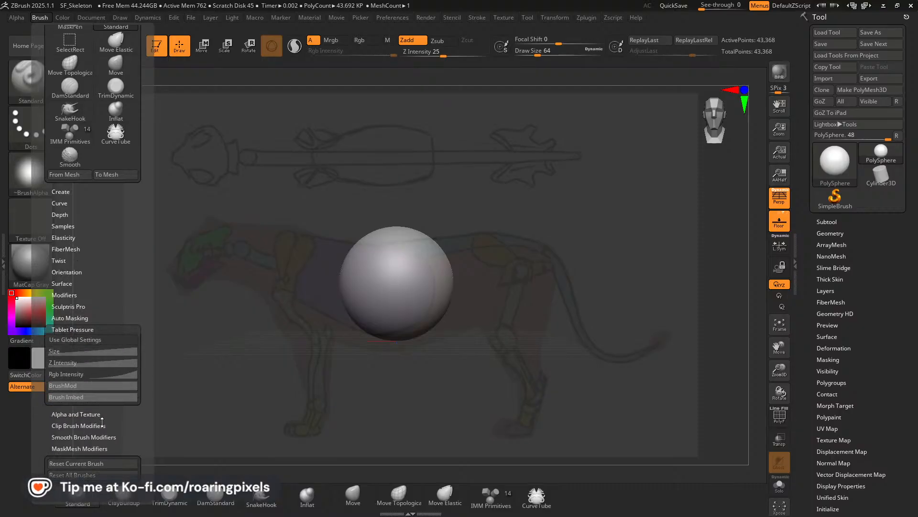
{"action": "left_click", "coordinate": [58, 295]}
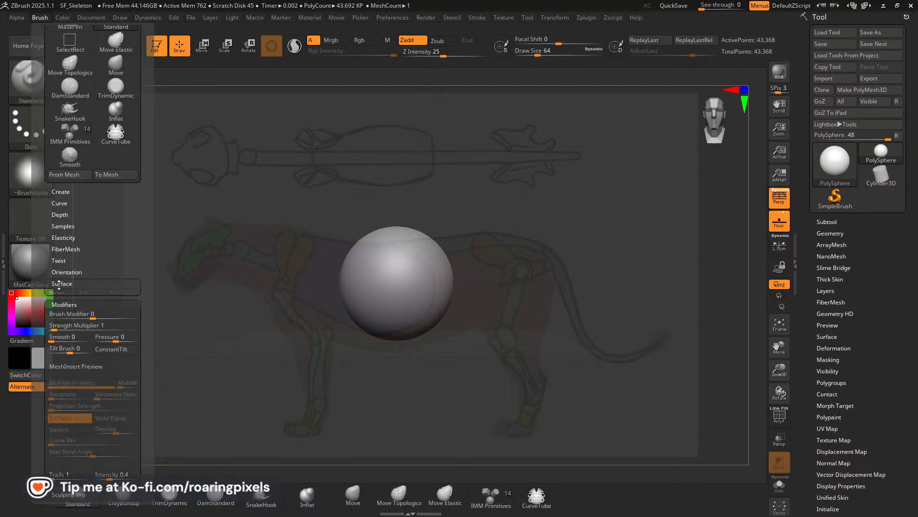
{"action": "left_click", "coordinate": [59, 283]}
{"action": "left_click", "coordinate": [60, 271]}
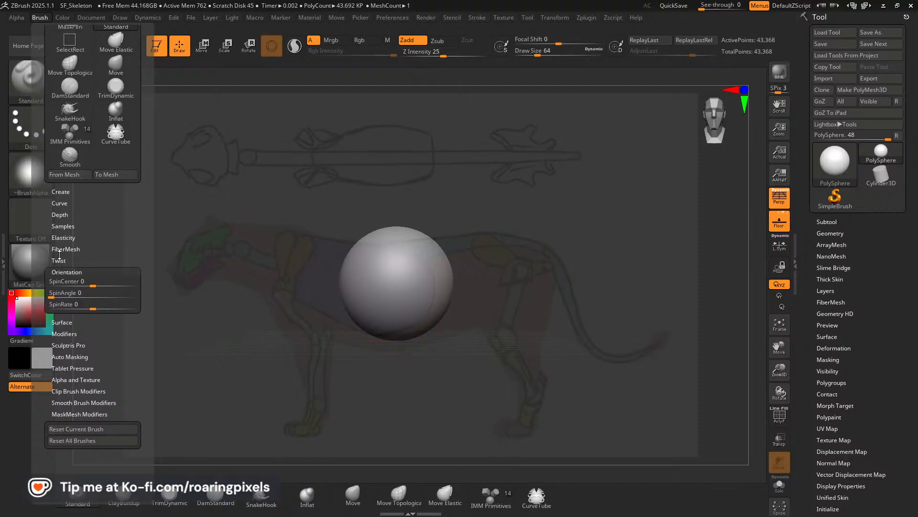
{"action": "left_click", "coordinate": [59, 226]}
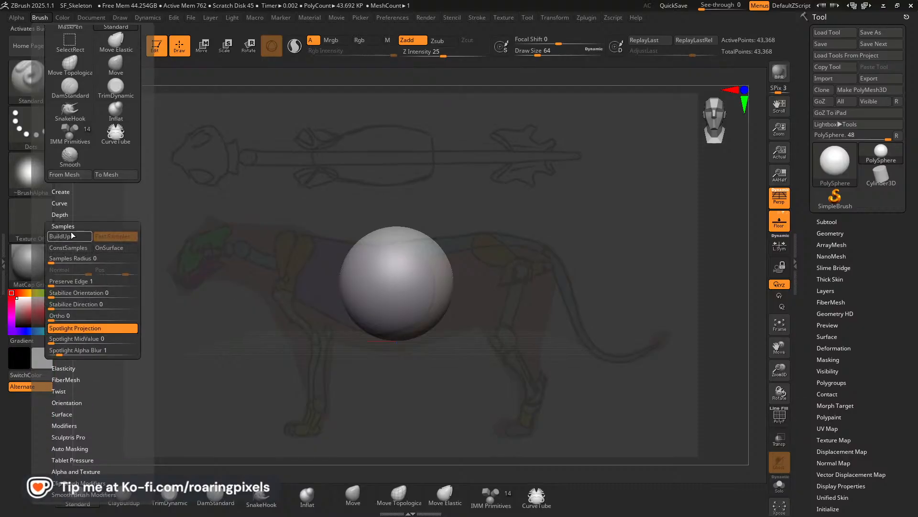
{"action": "left_click", "coordinate": [71, 329]}
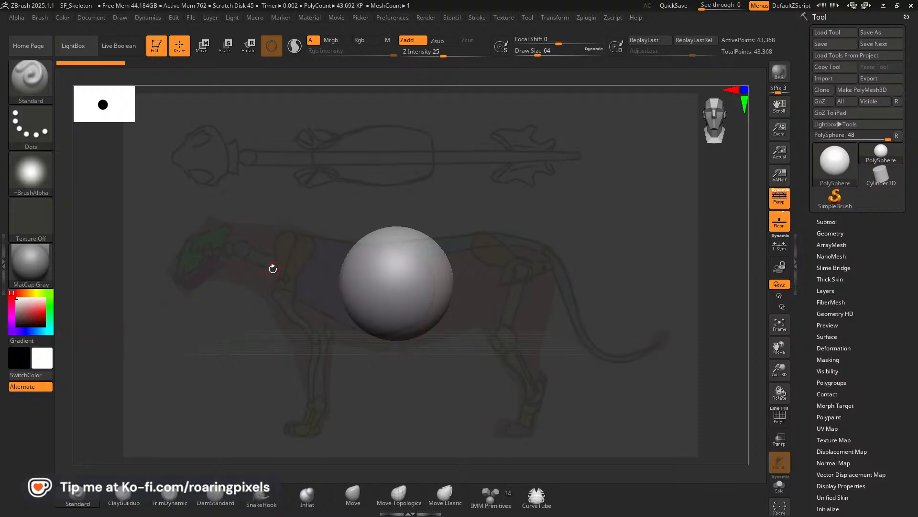
Snap the sphere to a straight side view and turn off perspective distortion.
{"action": "left_click_drag", "start_coordinate": [639, 321], "coordinate": [566, 321]}
{"action": "left_click_drag", "start_coordinate": [541, 299], "coordinate": [506, 299]}
{"action": "key", "text": "shift"}
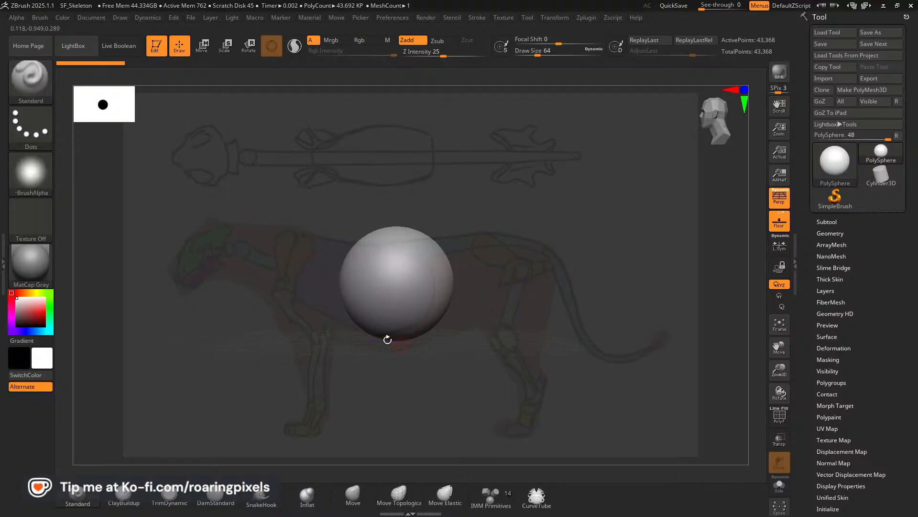
{"action": "left_click", "coordinate": [779, 204]}
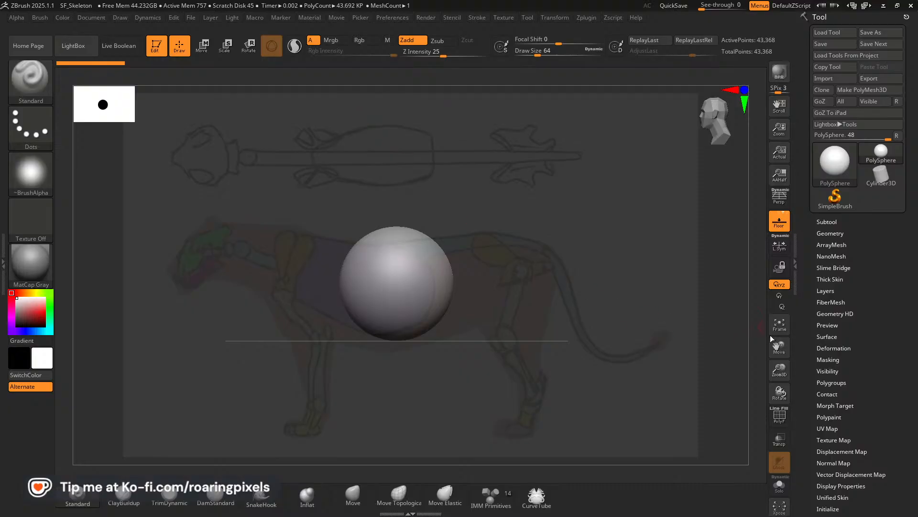
Line up the sphere in side view over the ribcage of the lion side sketch.
{"action": "mouse_move", "coordinate": [779, 347]}
{"action": "left_mouse_down"}
{"action": "mouse_move", "coordinate": [777, 296]}
{"action": "mouse_move", "coordinate": [779, 328]}
{"action": "left_mouse_up"}
{"action": "key", "text": "shift"}
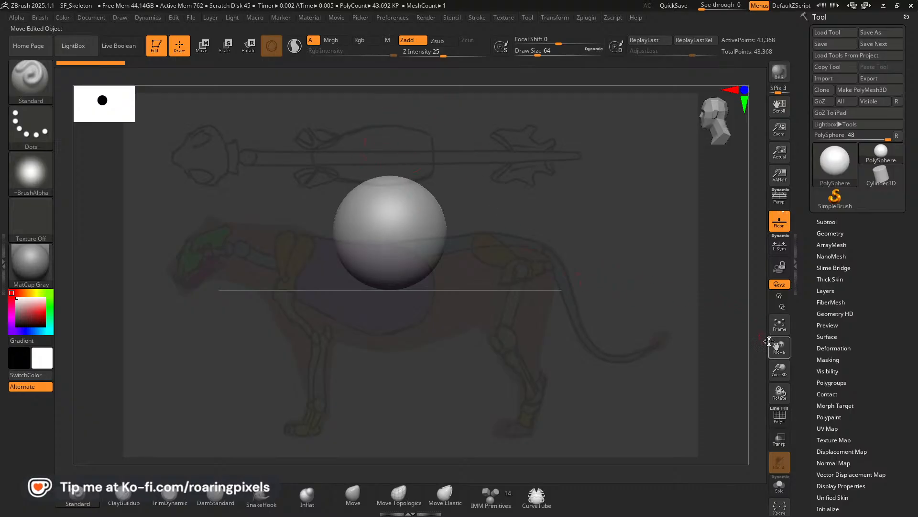
{"action": "left_click_drag", "start_coordinate": [779, 348], "coordinate": [772, 378]}
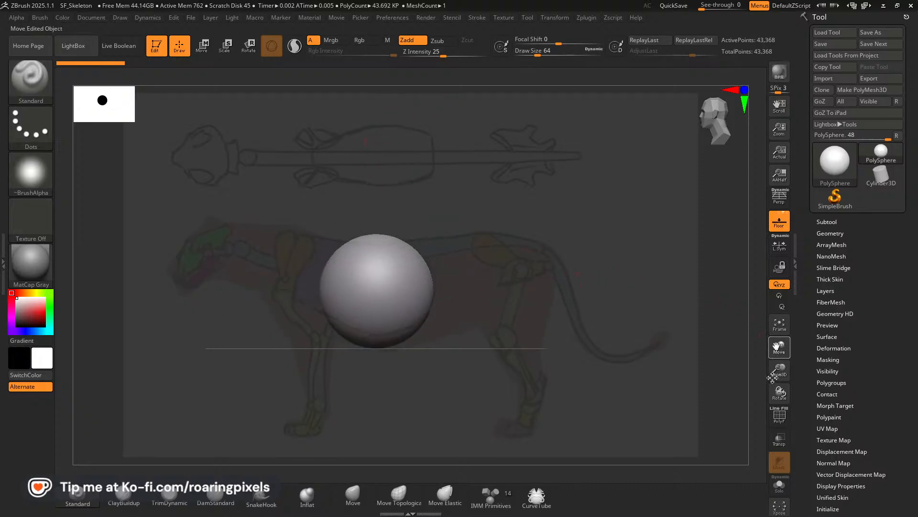
{"action": "left_click_drag", "start_coordinate": [780, 345], "coordinate": [781, 343]}
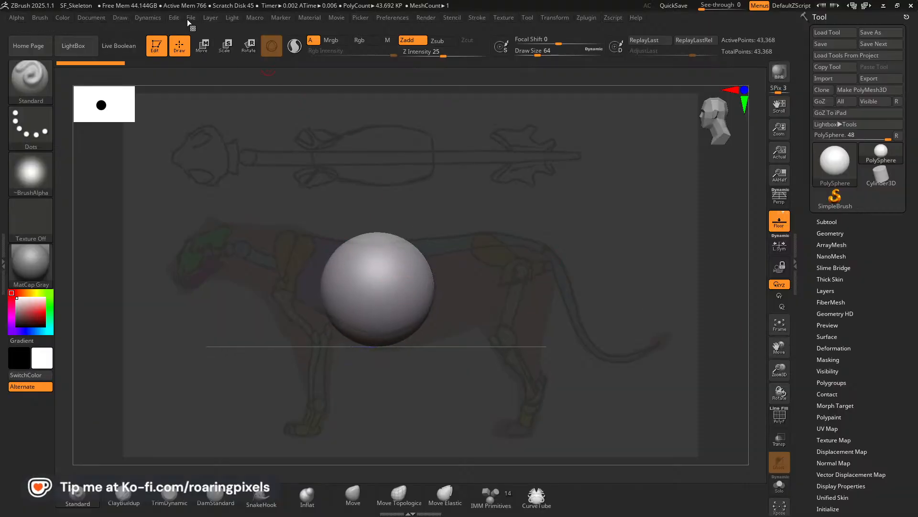
Show the movie timeline above the canvas.
{"action": "left_click", "coordinate": [117, 19]}
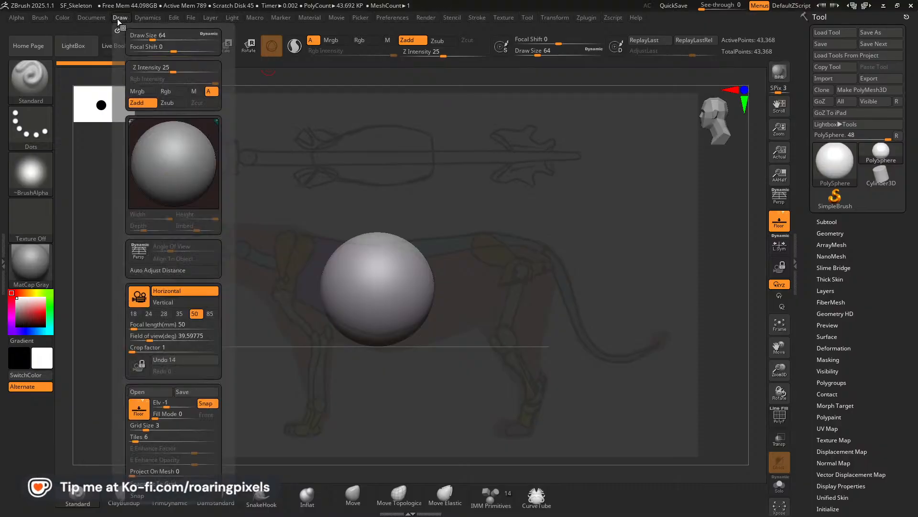
{"action": "mouse_move", "coordinate": [303, 19]}
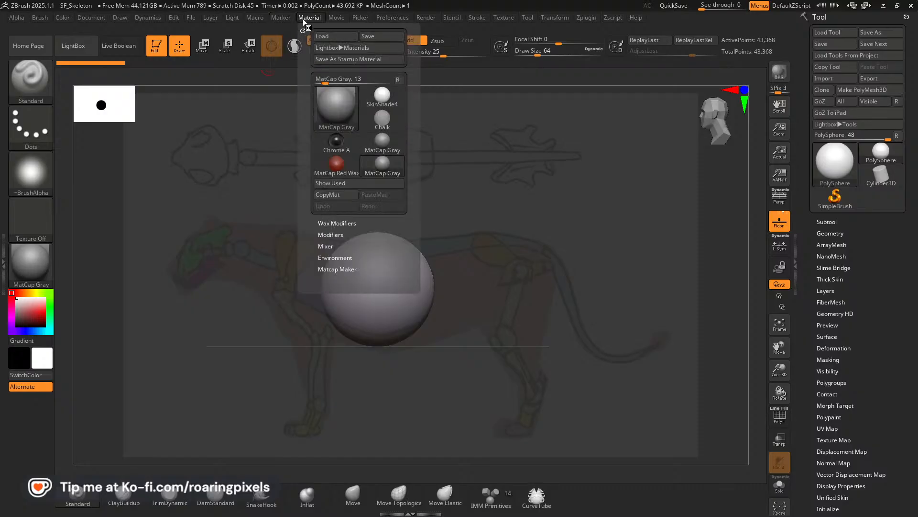
{"action": "mouse_move", "coordinate": [335, 19]}
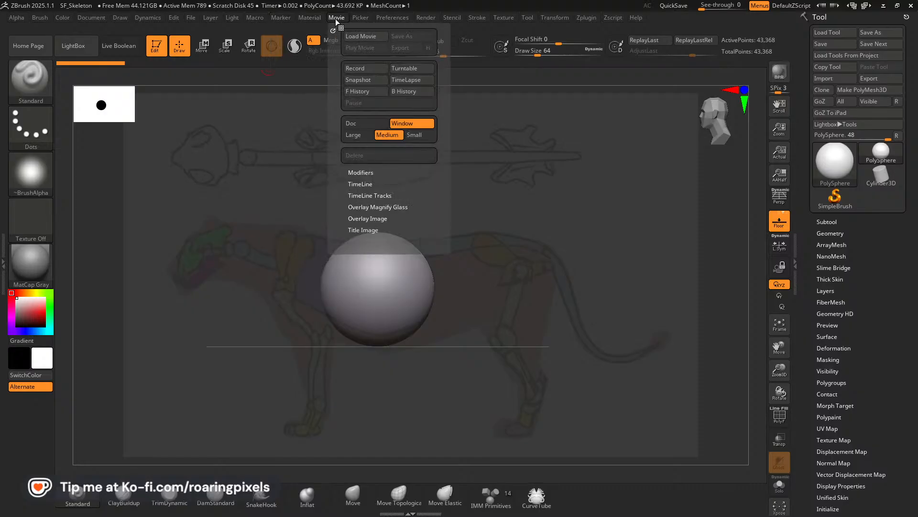
{"action": "left_click", "coordinate": [360, 184]}
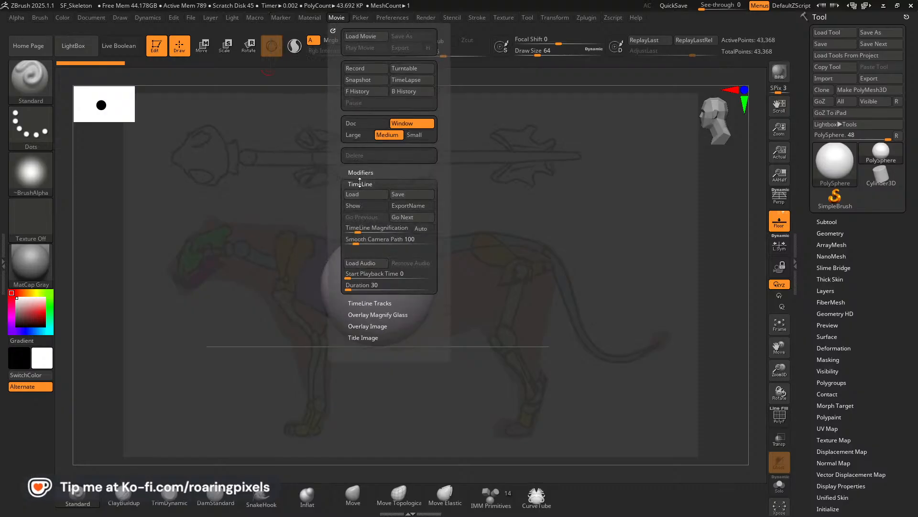
{"action": "left_click", "coordinate": [357, 208]}
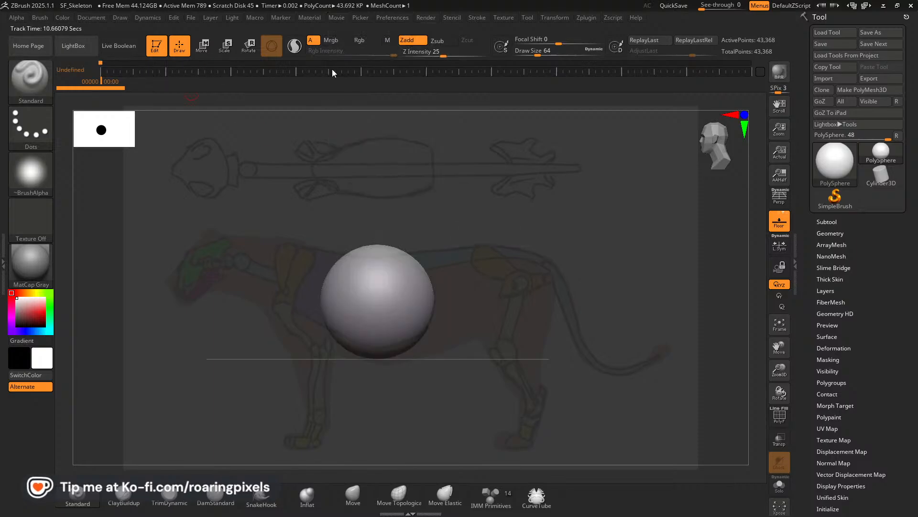
Store the side view as a camera keyframe at about 1.45 seconds on the timeline and stretch the timeline scale.
{"action": "left_click", "coordinate": [132, 62]}
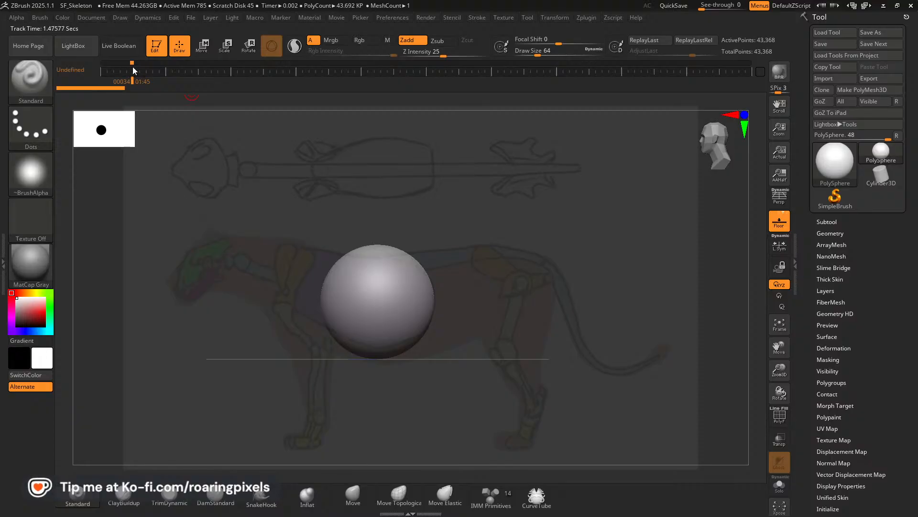
{"action": "right_click", "coordinate": [146, 97]}
{"action": "left_click", "coordinate": [132, 70]}
{"action": "left_click_drag", "start_coordinate": [134, 74], "coordinate": [159, 77]}
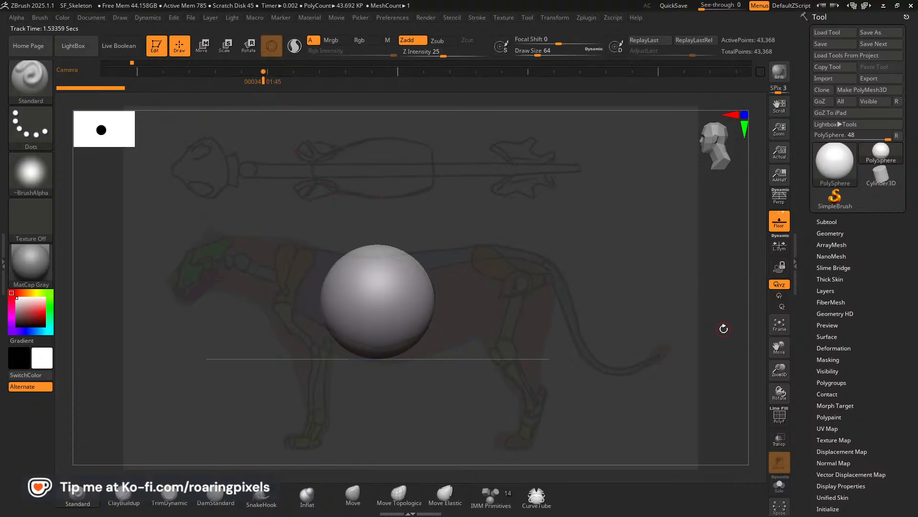
Shift the sphere out of place and step back through the timeline to check that the side-view camera keyframe restores it.
{"action": "left_click_drag", "start_coordinate": [778, 349], "coordinate": [884, 333]}
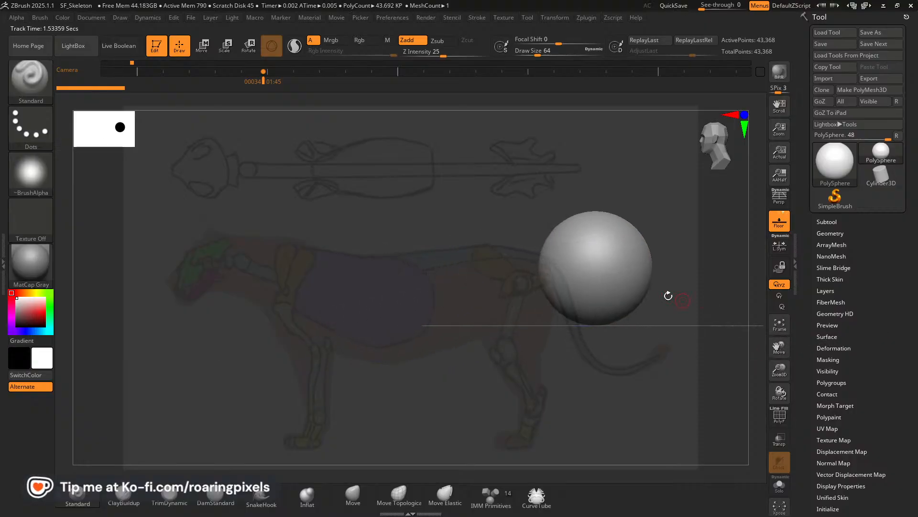
{"action": "key", "text": "Left"}
{"action": "left_click", "coordinate": [230, 70]}
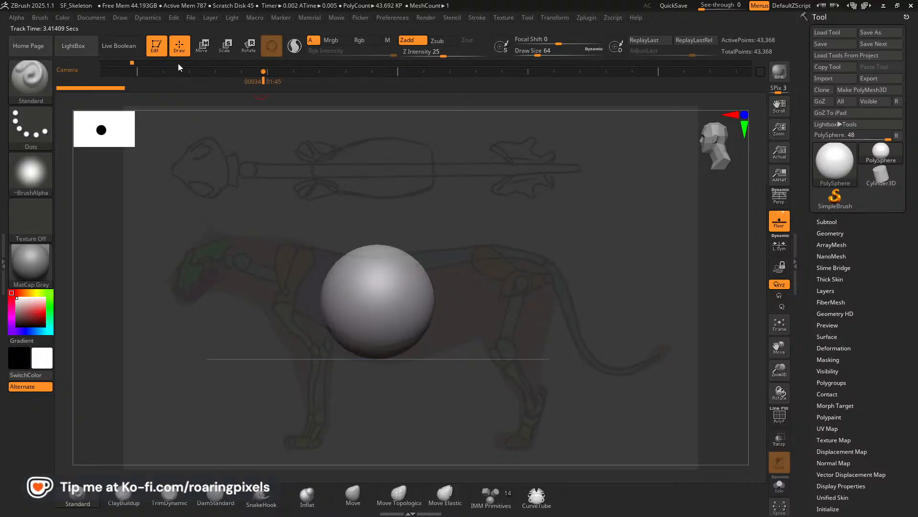
{"action": "key", "text": "Left"}
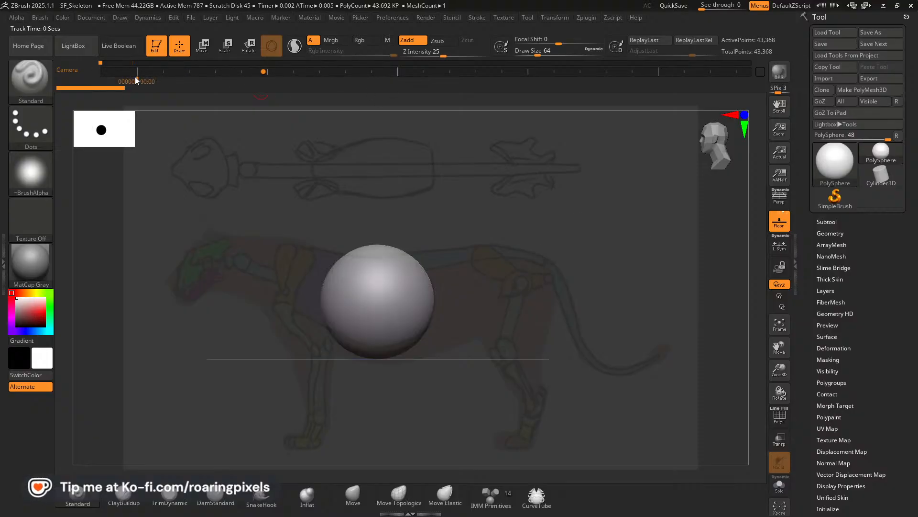
{"action": "left_click_drag", "start_coordinate": [136, 80], "coordinate": [281, 86]}
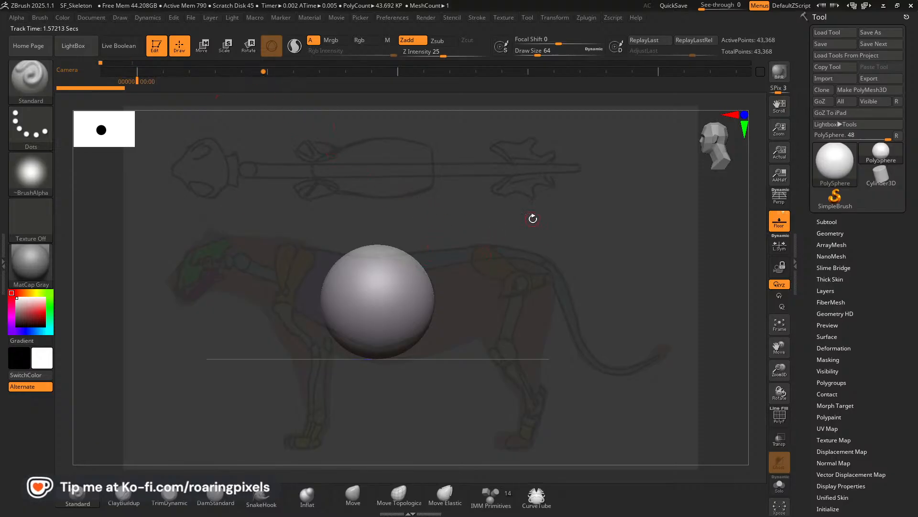
Turn to the top view, line up the sphere with the top sketch's ribcage, and store a camera keyframe at about 2.98 seconds.
{"action": "left_click_drag", "start_coordinate": [532, 217], "coordinate": [493, 299]}
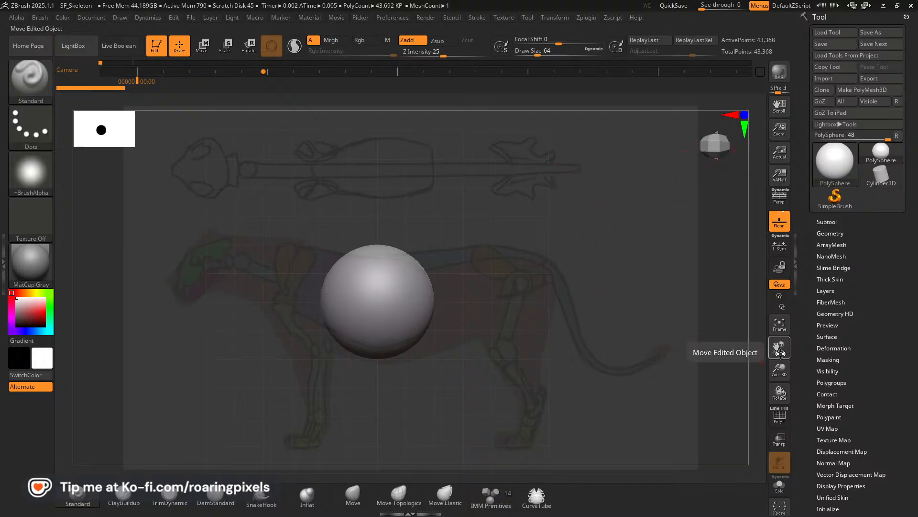
{"action": "left_click_drag", "start_coordinate": [778, 353], "coordinate": [781, 285]}
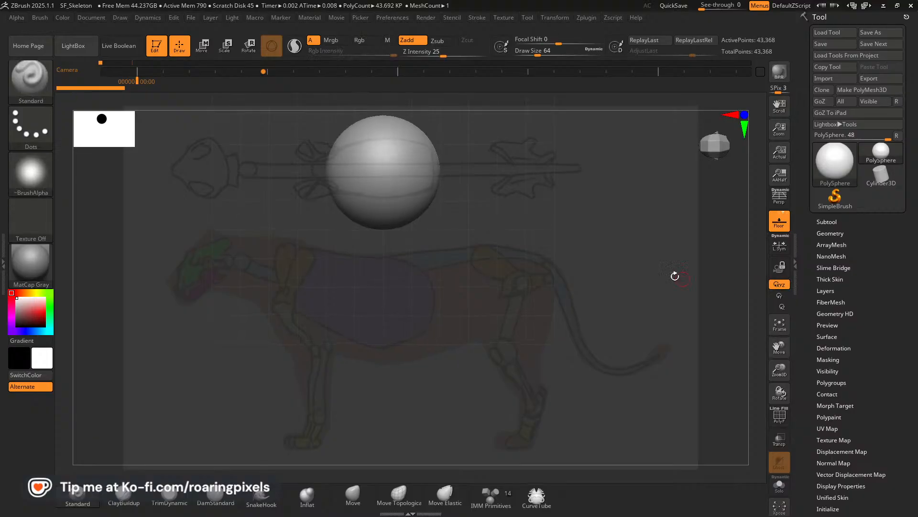
{"action": "left_click", "coordinate": [397, 72]}
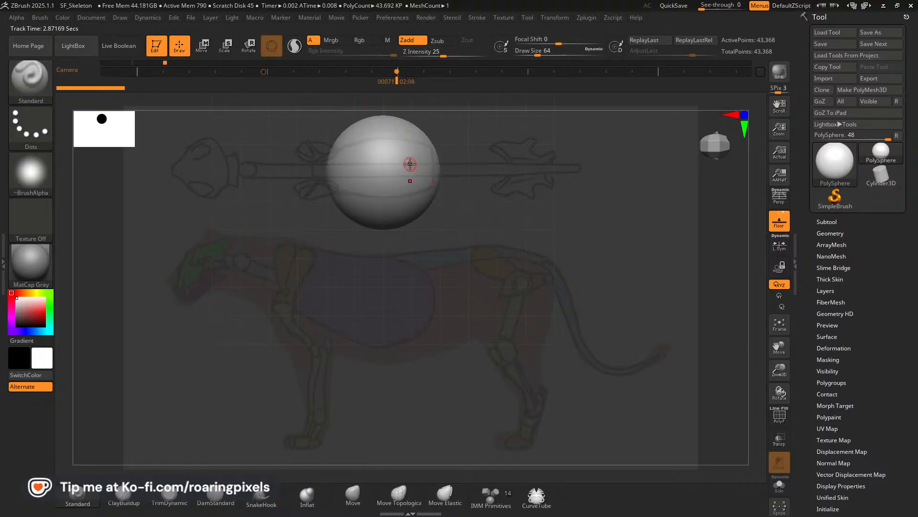
Step back and forth between the timeline's start and the top-view keyframe to check the stored side and top views.
{"action": "key", "text": "Left"}
{"action": "key", "text": "Left"}
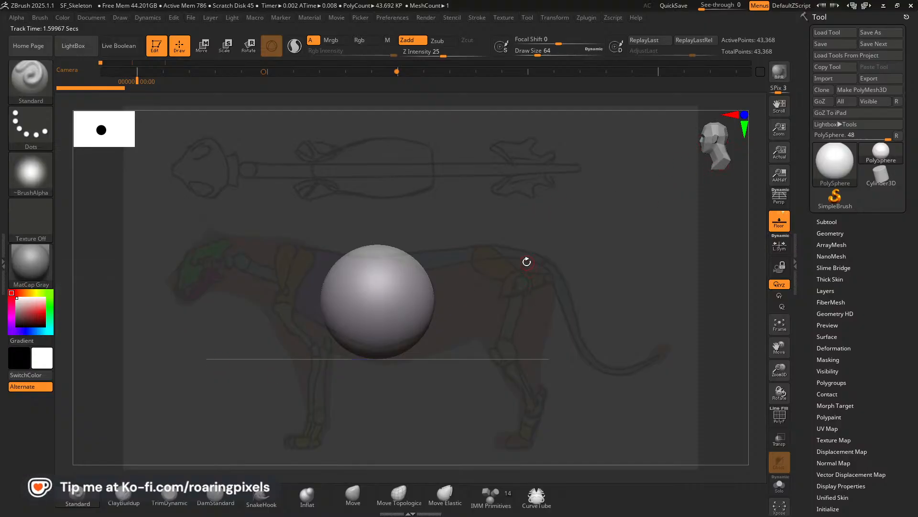
{"action": "key", "text": "Right"}
{"action": "key", "text": "Right"}
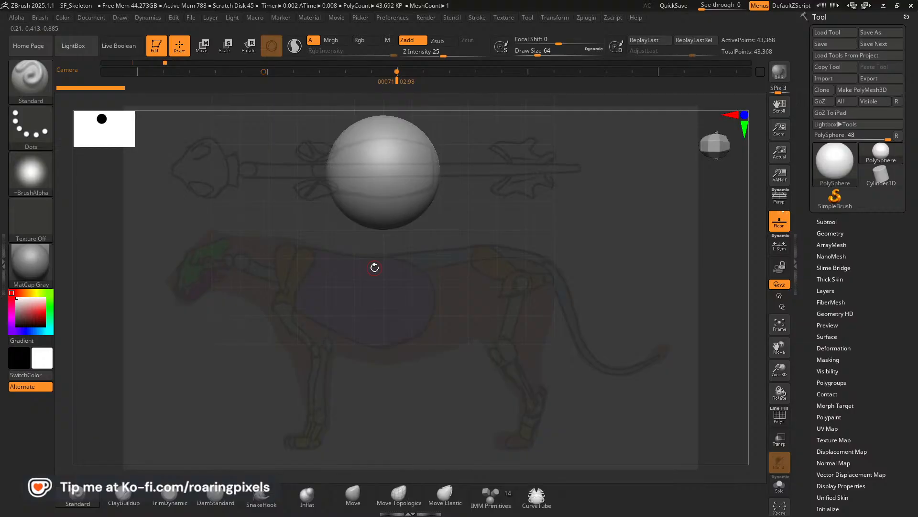
Step between the side and top camera keyframes, nudging the side view out of place and restoring it to check both alignments.
{"action": "key", "text": "Left"}
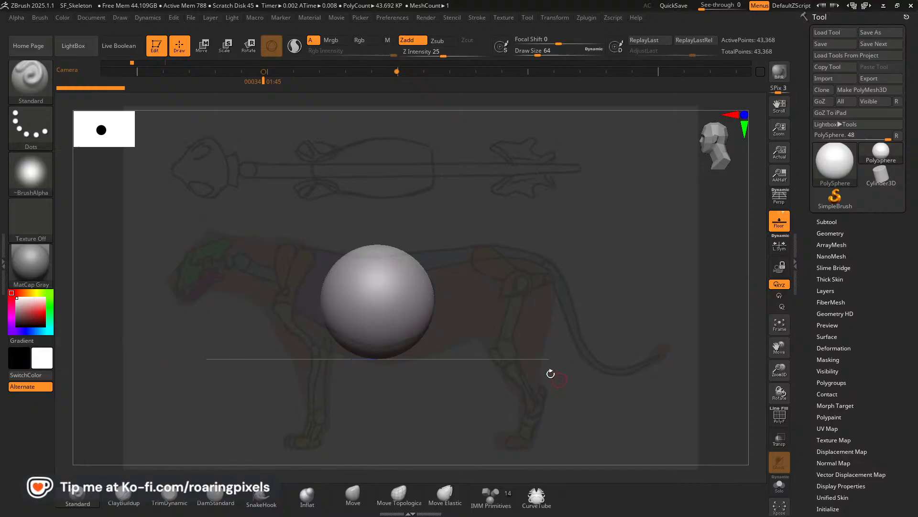
{"action": "scroll", "coordinate": [355, 293], "scroll_direction": "up", "scroll_amount": 1}
{"action": "scroll", "coordinate": [359, 281], "scroll_direction": "down", "scroll_amount": 1}
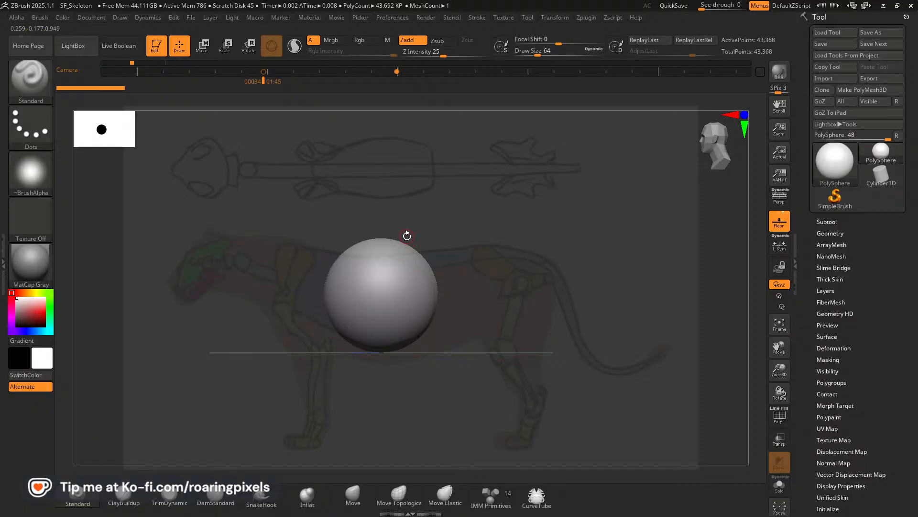
{"action": "left_click_drag", "start_coordinate": [406, 236], "coordinate": [411, 237]}
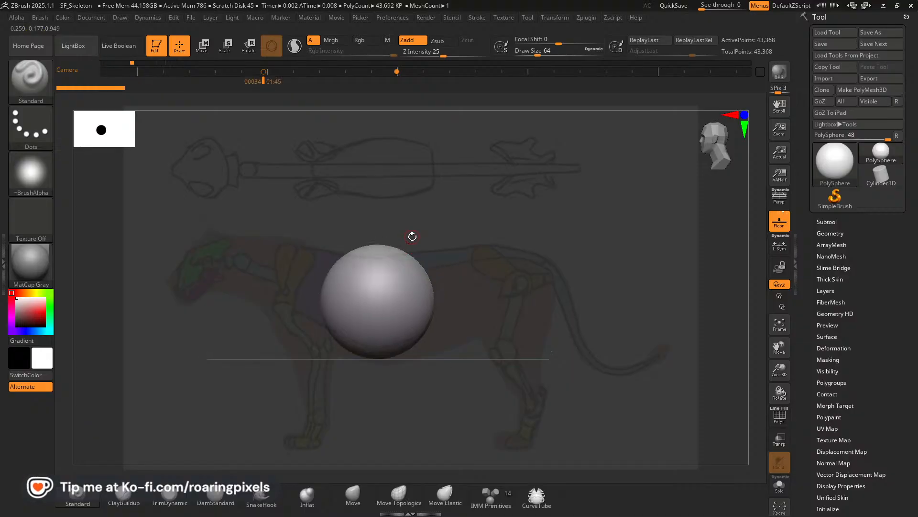
{"action": "key", "text": "Right"}
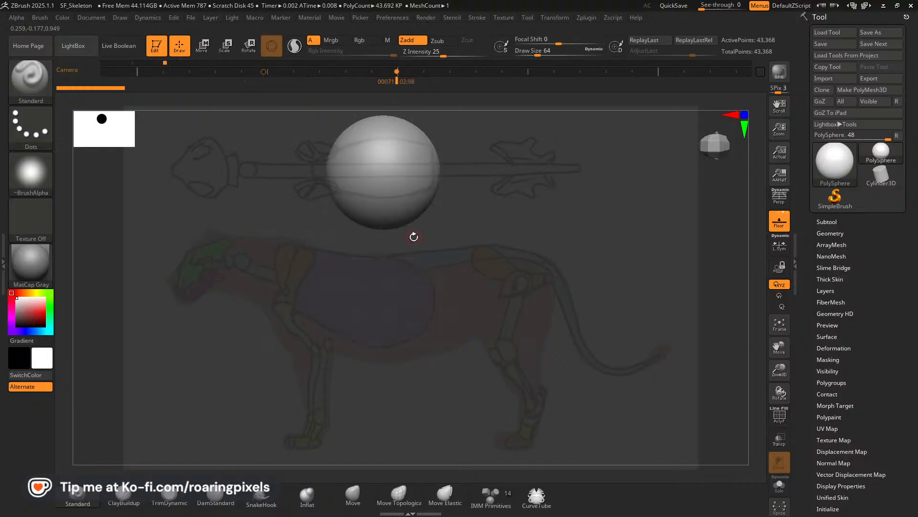
{"action": "key", "text": "Left"}
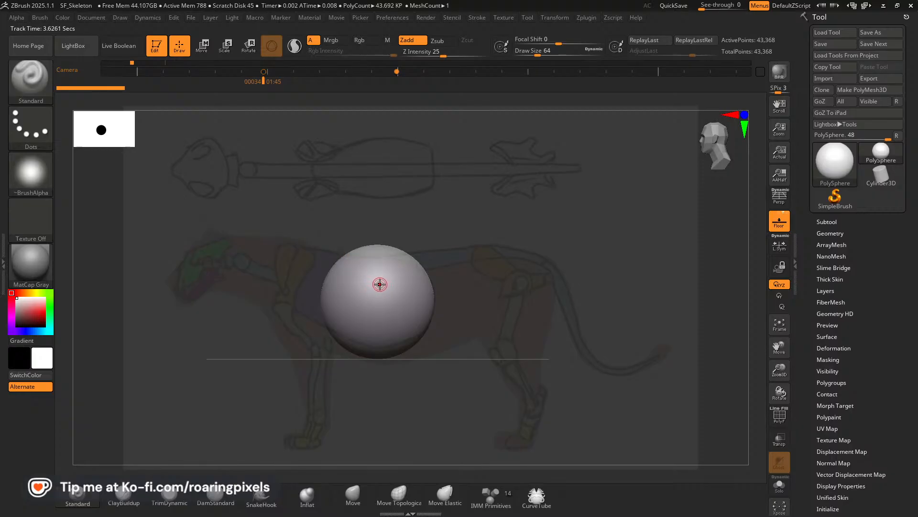
Enlarge the draw size to about 428 and switch to the Move brush for shaping the ribcage.
{"action": "key", "text": "bracketright"}
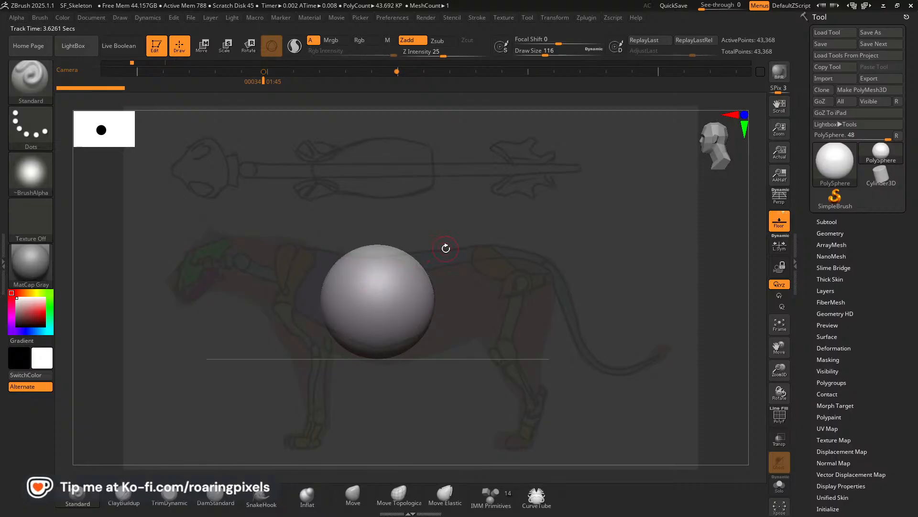
{"action": "key", "text": "bracketright"}
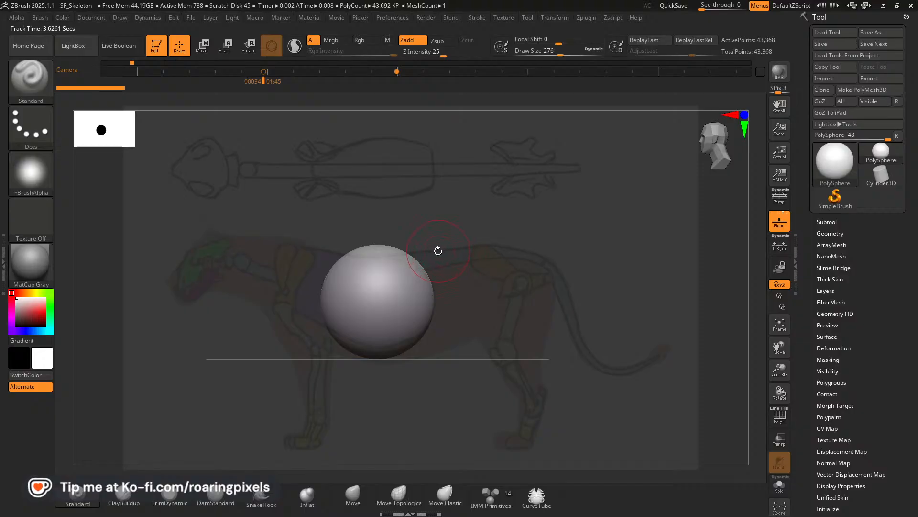
{"action": "key", "text": "bracketright"}
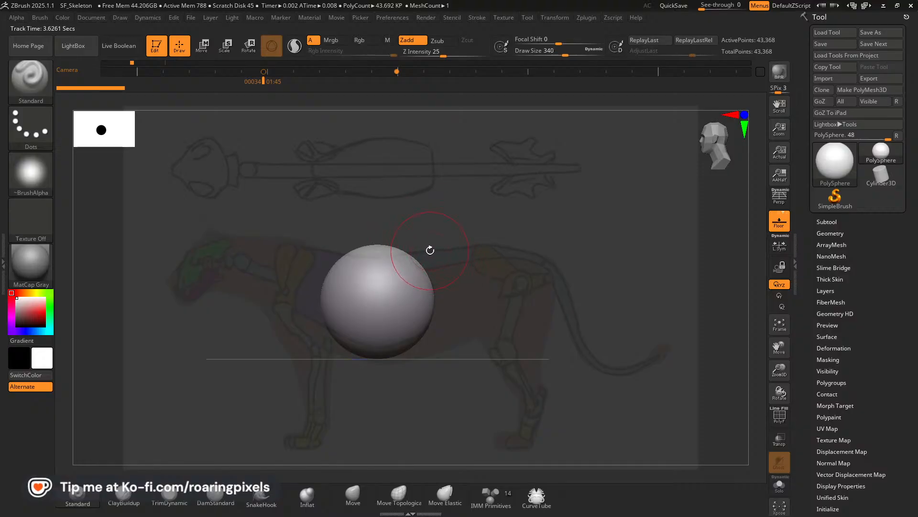
{"action": "key", "text": "bracketleft"}
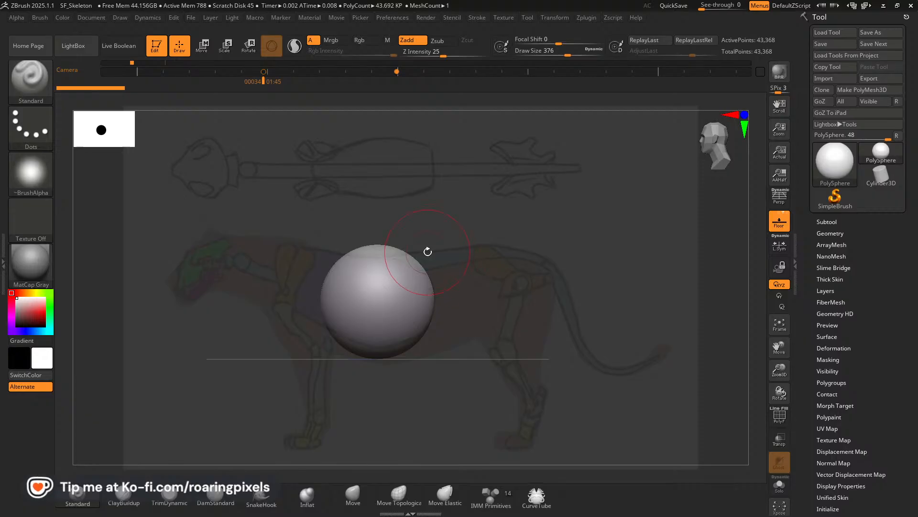
{"action": "key", "text": "bracketleft"}
{"action": "key", "text": "bracketright"}
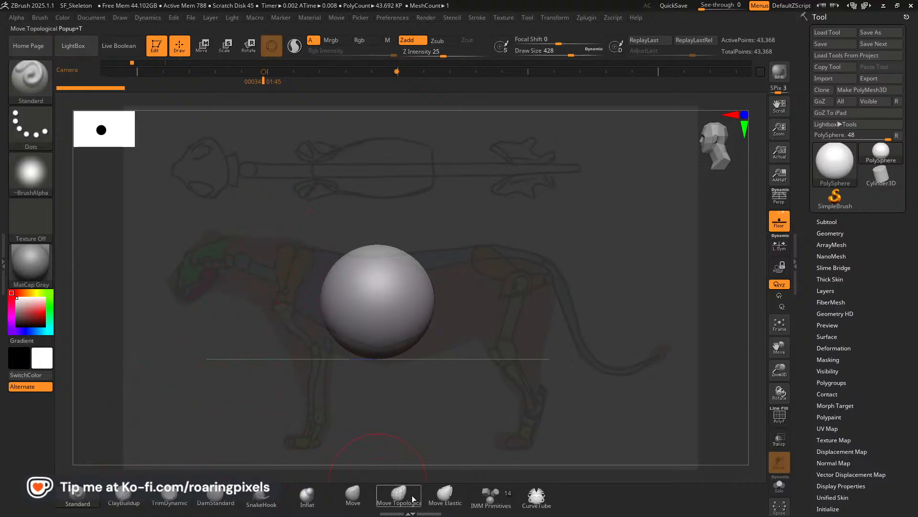
{"action": "left_click", "coordinate": [363, 496]}
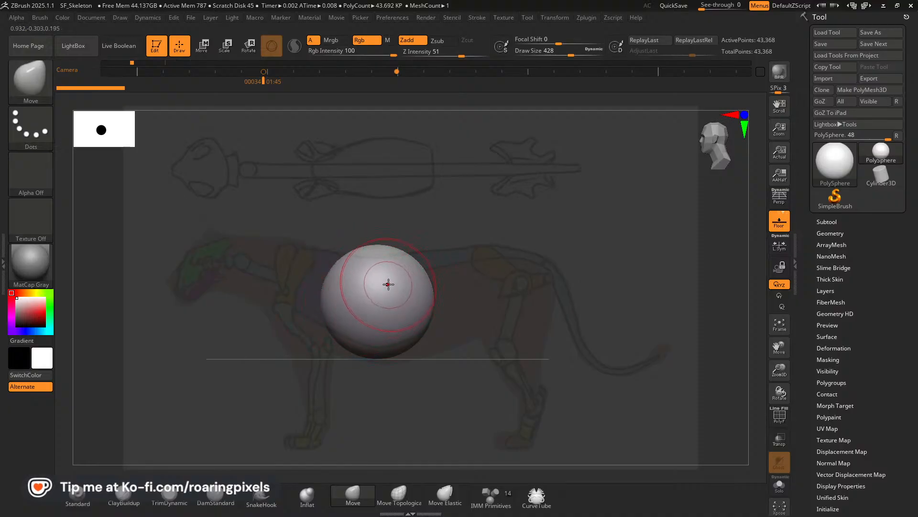
Enlarge the draw size to about 536, flatten the sphere's top and stretch its front toward the shoulder in the side view.
{"action": "key", "text": "bracketright"}
{"action": "mouse_move", "coordinate": [383, 246]}
{"action": "left_mouse_down"}
{"action": "mouse_move", "coordinate": [369, 262]}
{"action": "mouse_move", "coordinate": [383, 257]}
{"action": "left_mouse_up"}
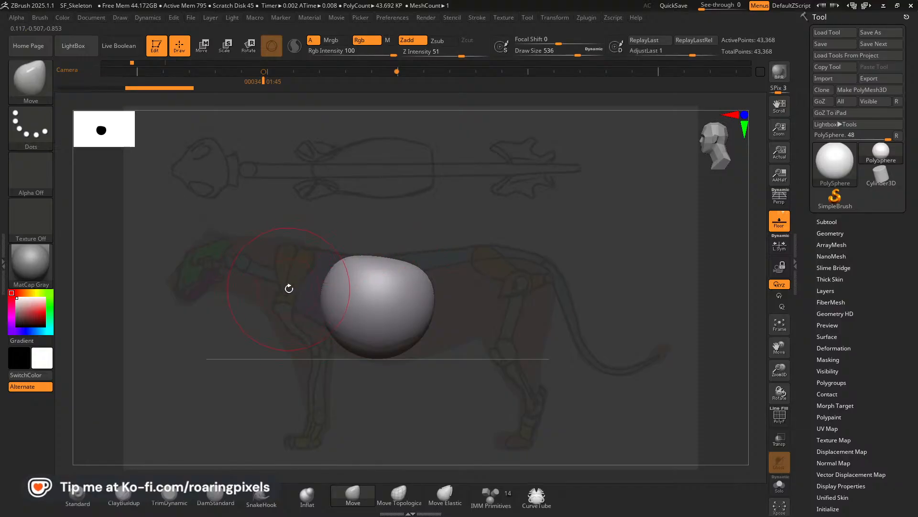
{"action": "mouse_move", "coordinate": [325, 295]}
{"action": "left_mouse_down"}
{"action": "mouse_move", "coordinate": [293, 295]}
{"action": "mouse_move", "coordinate": [342, 336]}
{"action": "left_mouse_up"}
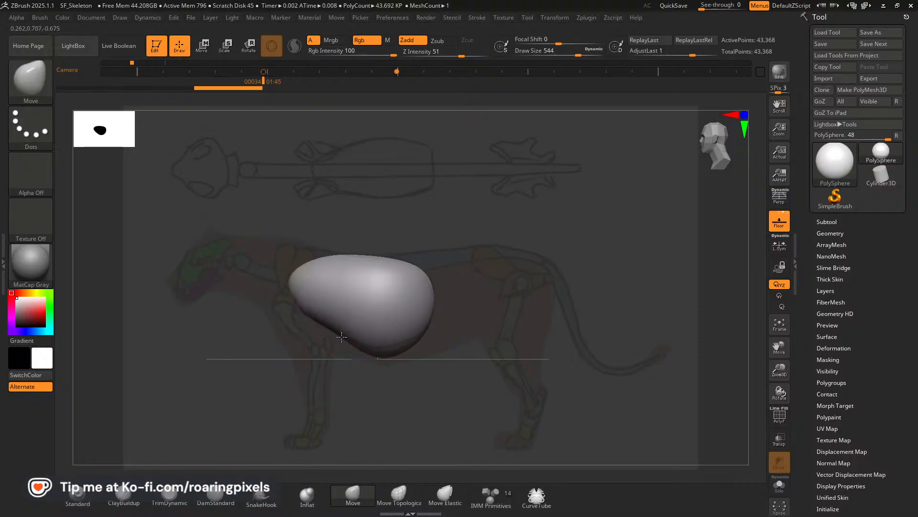
{"action": "left_click_drag", "start_coordinate": [303, 309], "coordinate": [291, 313]}
{"action": "left_click_drag", "start_coordinate": [308, 264], "coordinate": [297, 254]}
{"action": "left_click_drag", "start_coordinate": [365, 258], "coordinate": [365, 261]}
{"action": "left_click_drag", "start_coordinate": [326, 251], "coordinate": [326, 254]}
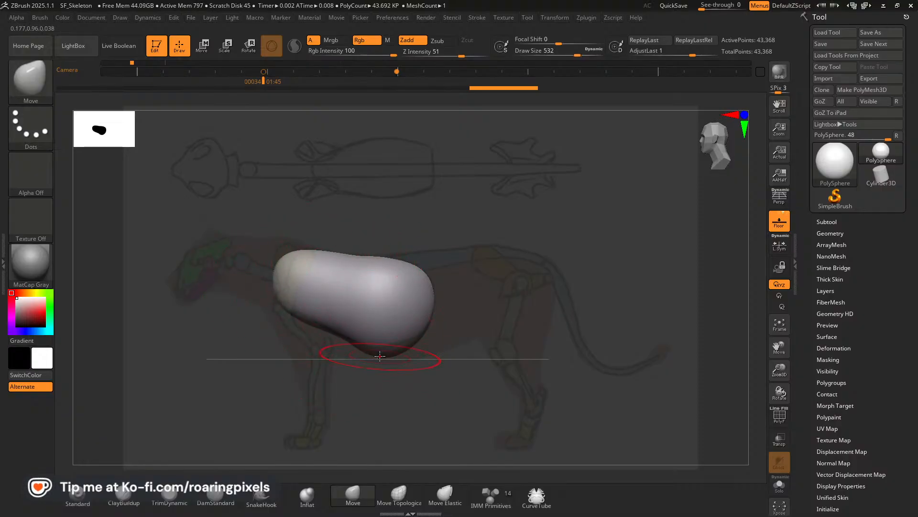
Push up the underside and refine the rear and upper edges to follow the side sketch's ribcage outline.
{"action": "mouse_move", "coordinate": [381, 353]}
{"action": "left_mouse_down"}
{"action": "mouse_move", "coordinate": [397, 345]}
{"action": "mouse_move", "coordinate": [359, 340]}
{"action": "left_mouse_up"}
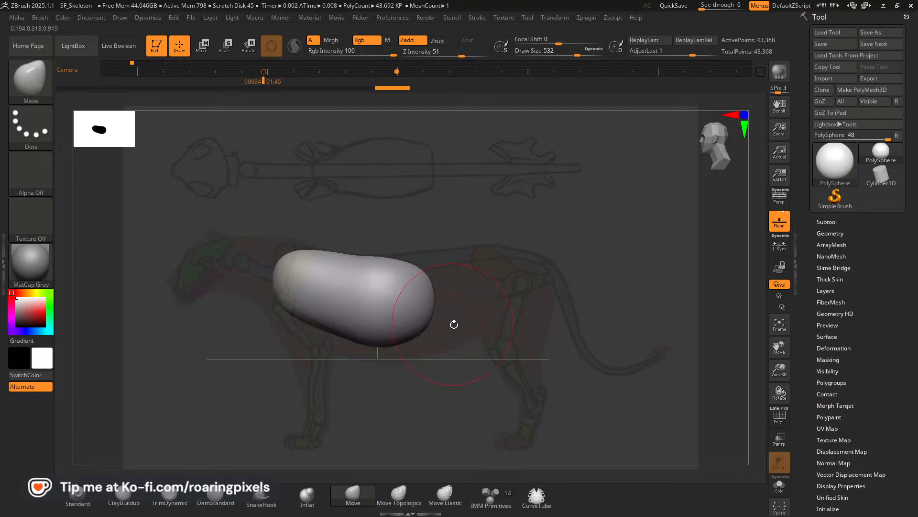
{"action": "mouse_move", "coordinate": [430, 320]}
{"action": "left_mouse_down"}
{"action": "mouse_move", "coordinate": [420, 314]}
{"action": "mouse_move", "coordinate": [425, 332]}
{"action": "left_mouse_up"}
{"action": "right_click_drag", "start_coordinate": [430, 325], "coordinate": [435, 312]}
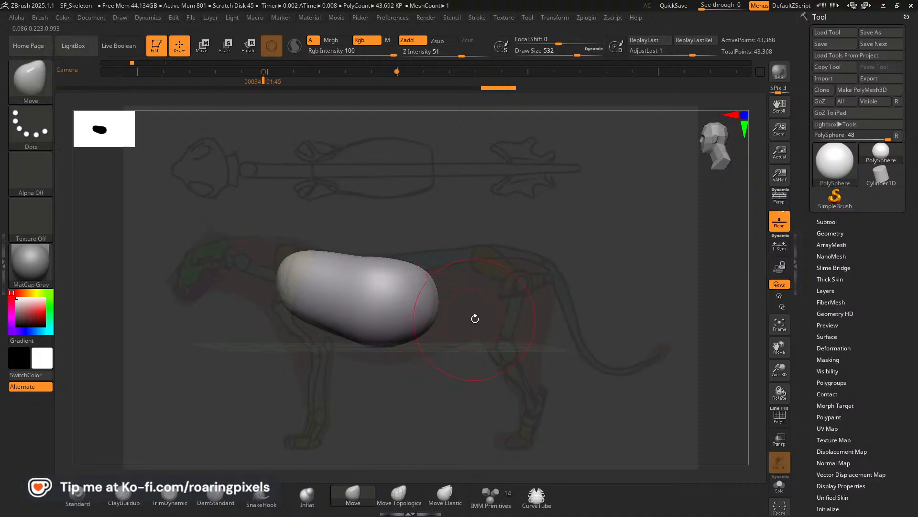
{"action": "left_click_drag", "start_coordinate": [475, 318], "coordinate": [491, 320], "text": "shift"}
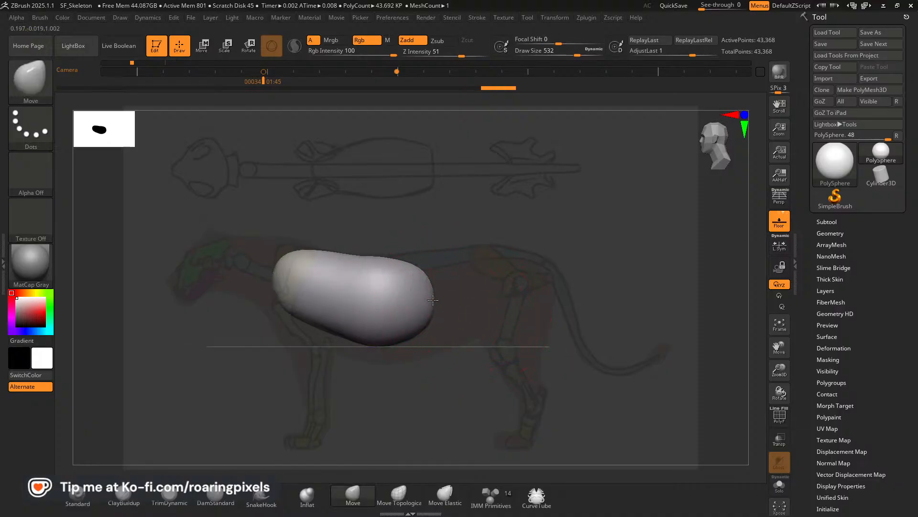
{"action": "mouse_move", "coordinate": [434, 300]}
{"action": "left_mouse_down"}
{"action": "mouse_move", "coordinate": [416, 287]}
{"action": "mouse_move", "coordinate": [416, 269]}
{"action": "left_mouse_up"}
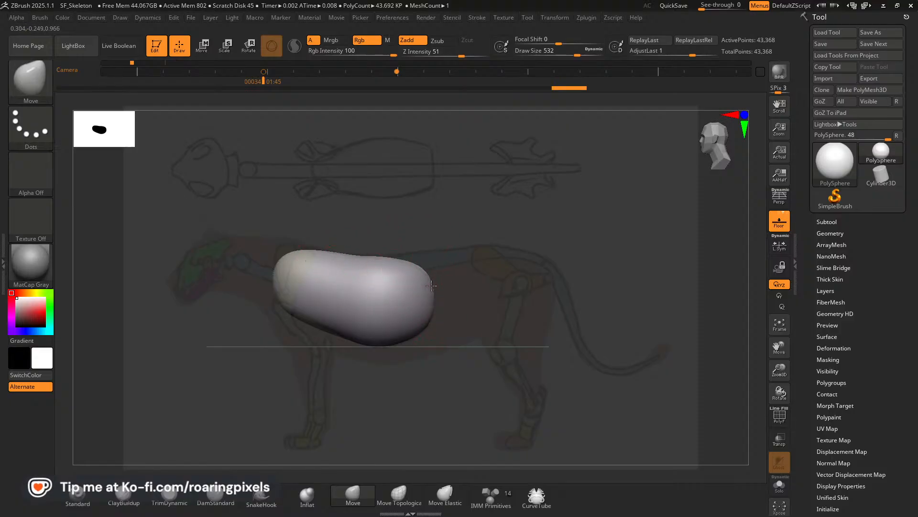
{"action": "left_click_drag", "start_coordinate": [315, 249], "coordinate": [310, 256]}
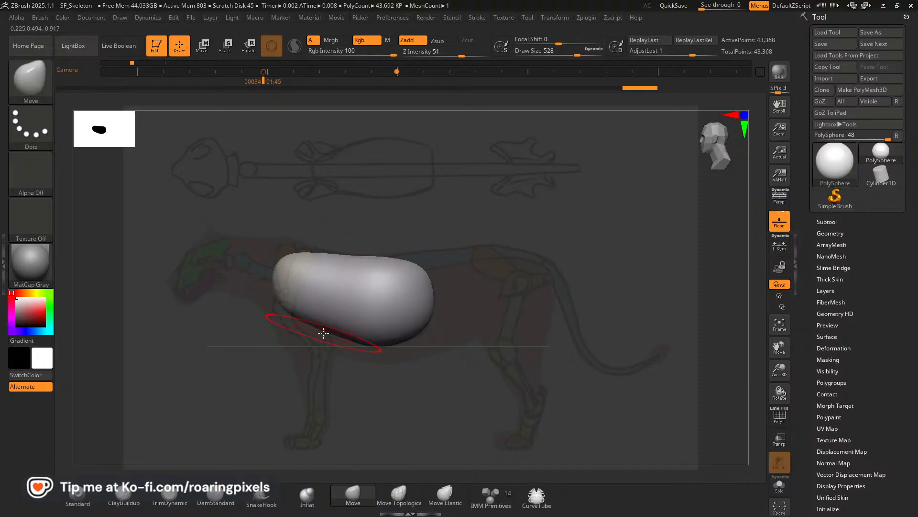
{"action": "mouse_move", "coordinate": [324, 332]}
{"action": "left_mouse_down"}
{"action": "mouse_move", "coordinate": [414, 348]}
{"action": "mouse_move", "coordinate": [380, 337]}
{"action": "mouse_move", "coordinate": [407, 333]}
{"action": "left_mouse_up"}
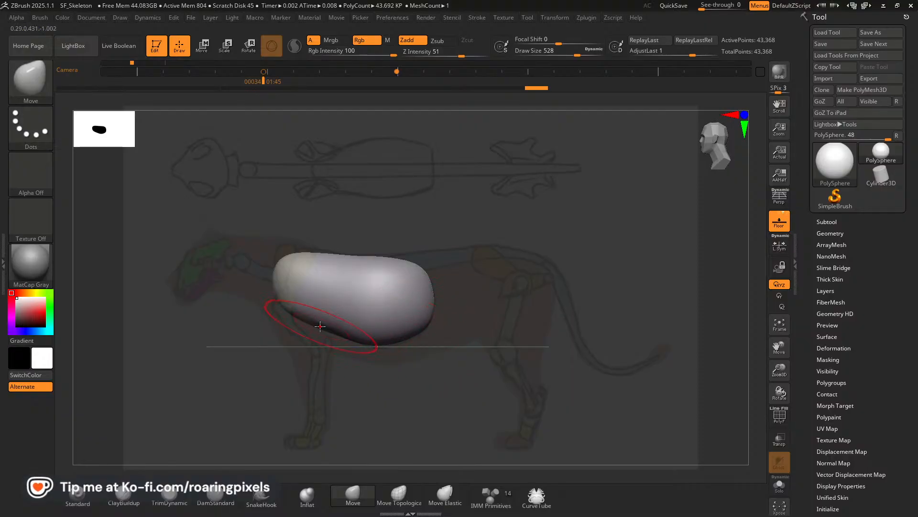
{"action": "left_click_drag", "start_coordinate": [396, 269], "coordinate": [417, 258]}
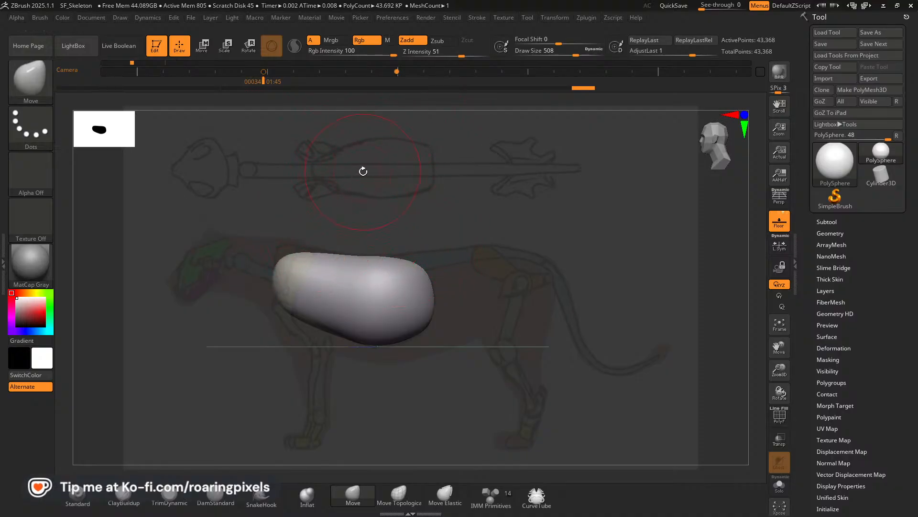
Switch to the top-view keyframe, push the flanks inward, and move the front tip back to the sketched ribcage's front edge.
{"action": "key", "text": "Right"}
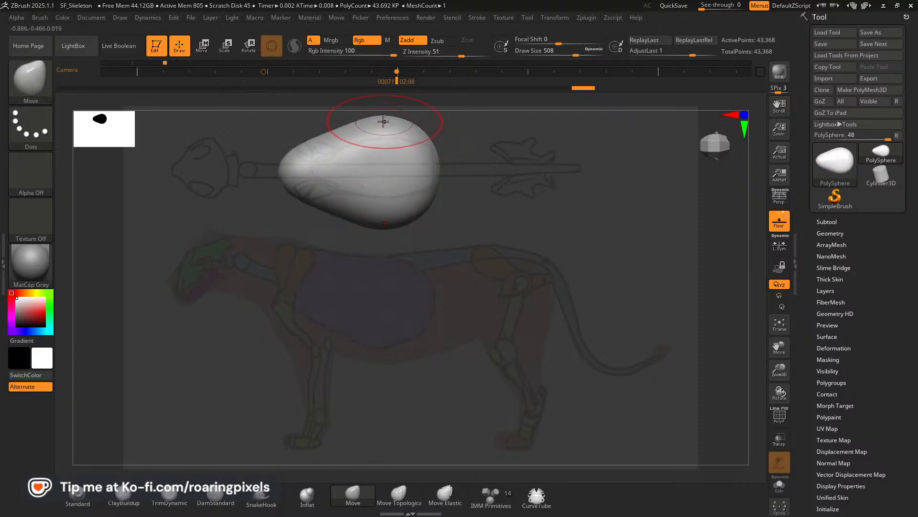
{"action": "left_click_drag", "start_coordinate": [383, 118], "coordinate": [376, 125]}
{"action": "left_click_drag", "start_coordinate": [367, 125], "coordinate": [331, 135]}
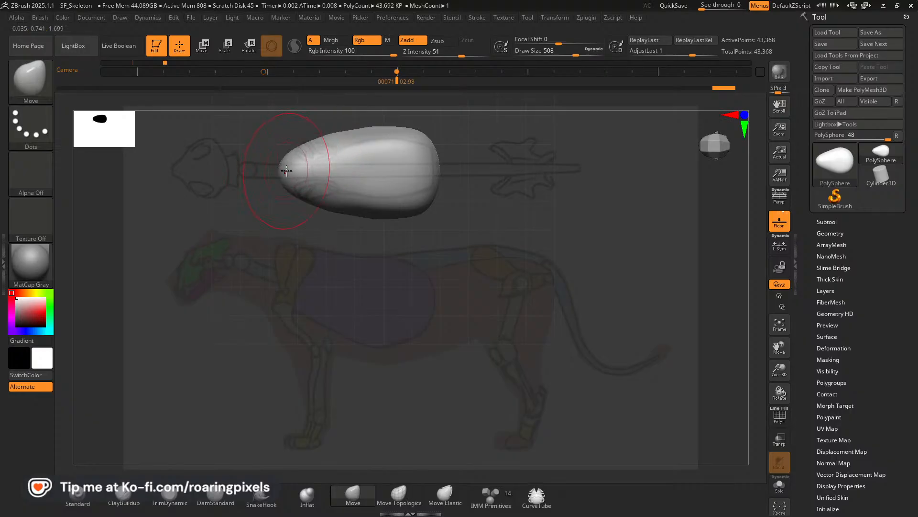
{"action": "left_click_drag", "start_coordinate": [281, 171], "coordinate": [302, 172]}
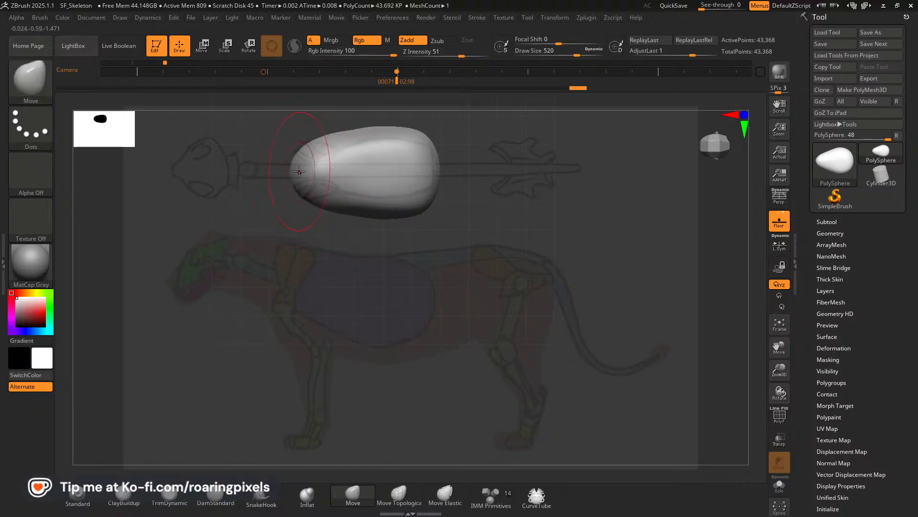
{"action": "left_click_drag", "start_coordinate": [293, 171], "coordinate": [297, 173]}
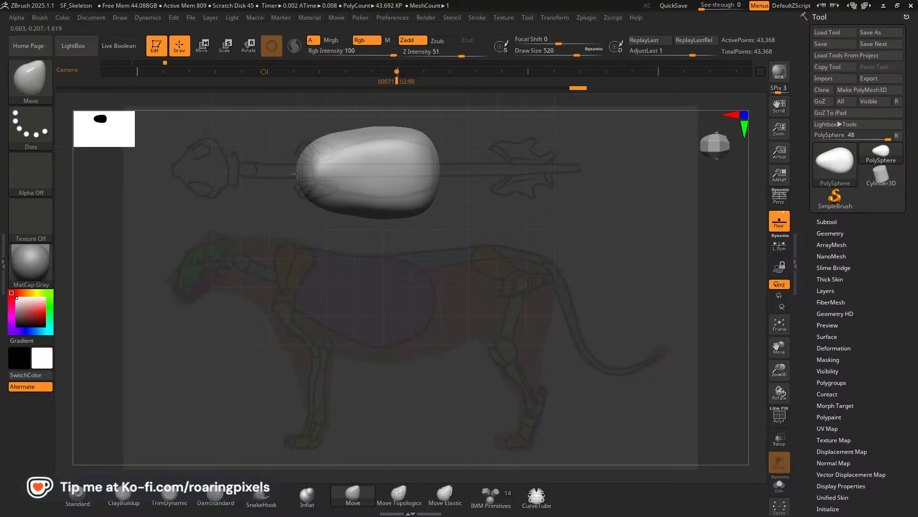
{"action": "left_click_drag", "start_coordinate": [296, 174], "coordinate": [297, 173]}
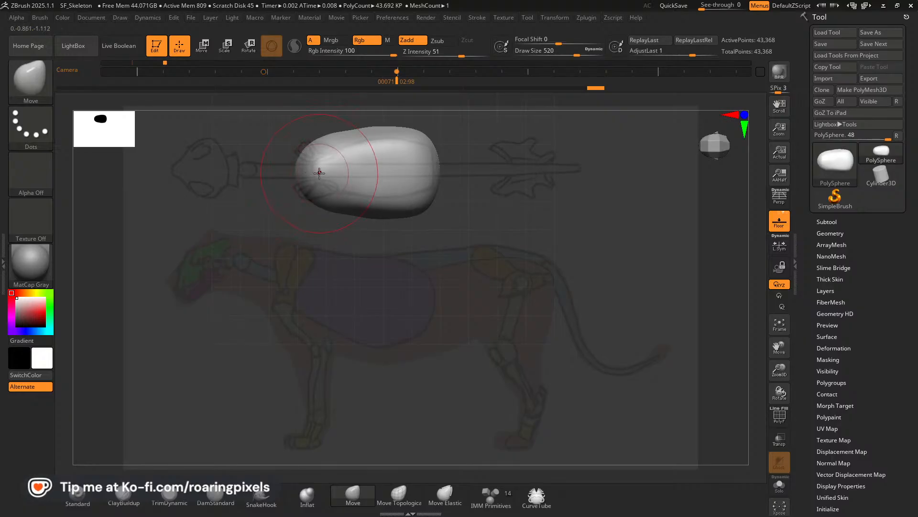
Narrow the ribcage's front and rear flanks in the top view, tapering it toward the neck with a draw size of about 452.
{"action": "mouse_move", "coordinate": [372, 135]}
{"action": "left_mouse_down"}
{"action": "mouse_move", "coordinate": [328, 145]}
{"action": "mouse_move", "coordinate": [384, 134]}
{"action": "mouse_move", "coordinate": [326, 144]}
{"action": "left_mouse_up"}
{"action": "left_click_drag", "start_coordinate": [421, 133], "coordinate": [423, 141]}
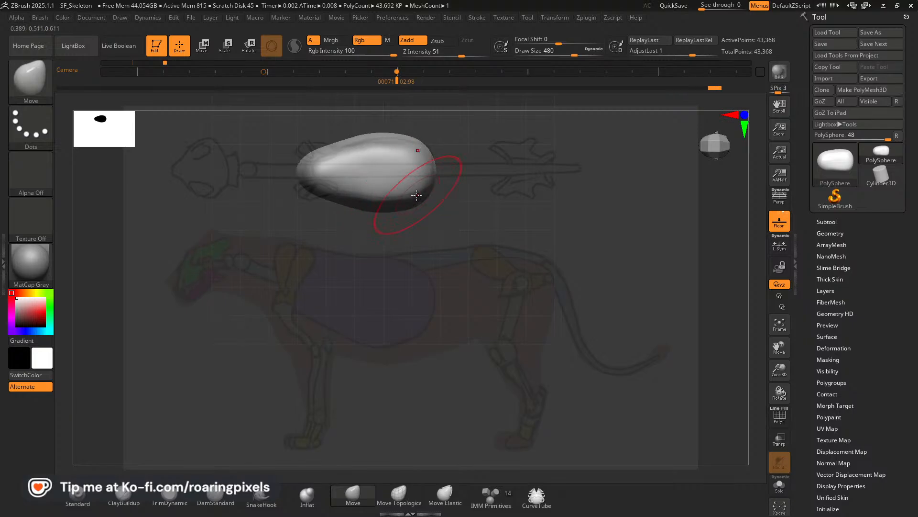
{"action": "left_click_drag", "start_coordinate": [362, 197], "coordinate": [351, 194]}
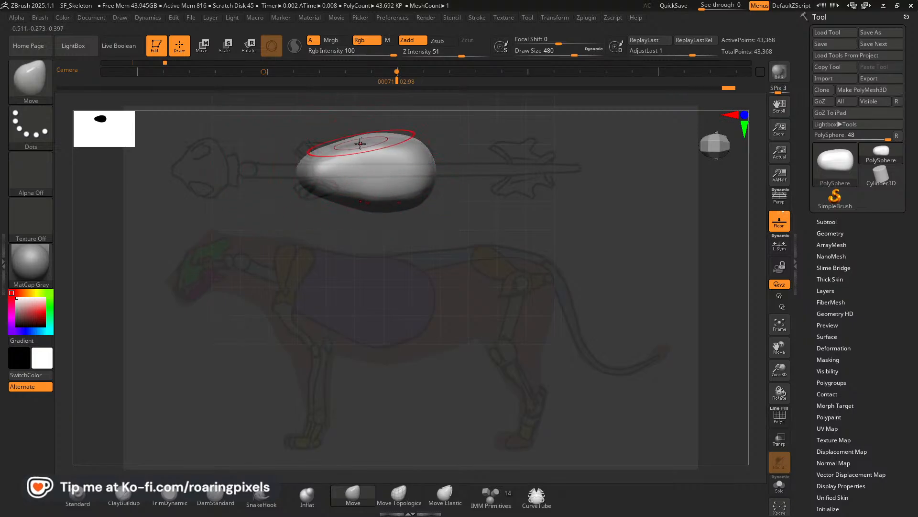
{"action": "key", "text": "bracketleft"}
{"action": "left_click_drag", "start_coordinate": [321, 161], "coordinate": [319, 165]}
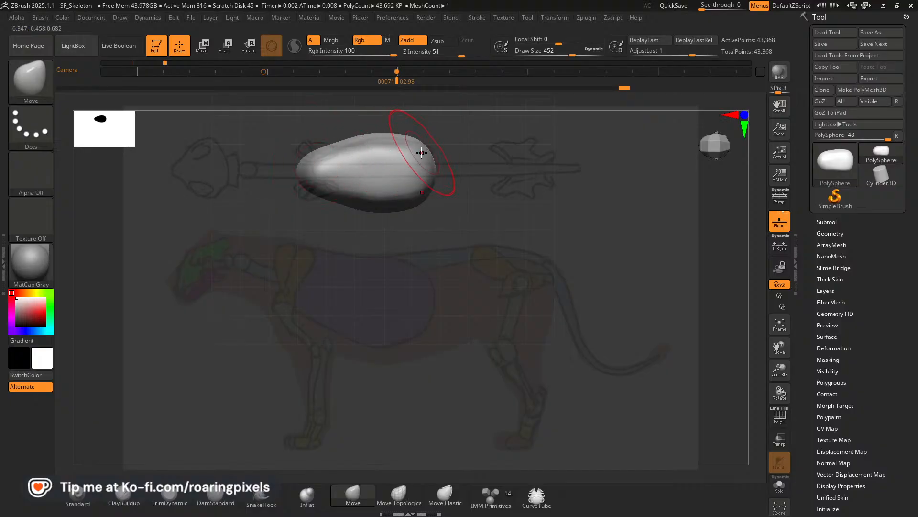
{"action": "mouse_move", "coordinate": [361, 144]}
{"action": "left_mouse_down"}
{"action": "mouse_move", "coordinate": [325, 163]}
{"action": "mouse_move", "coordinate": [364, 148]}
{"action": "left_mouse_up"}
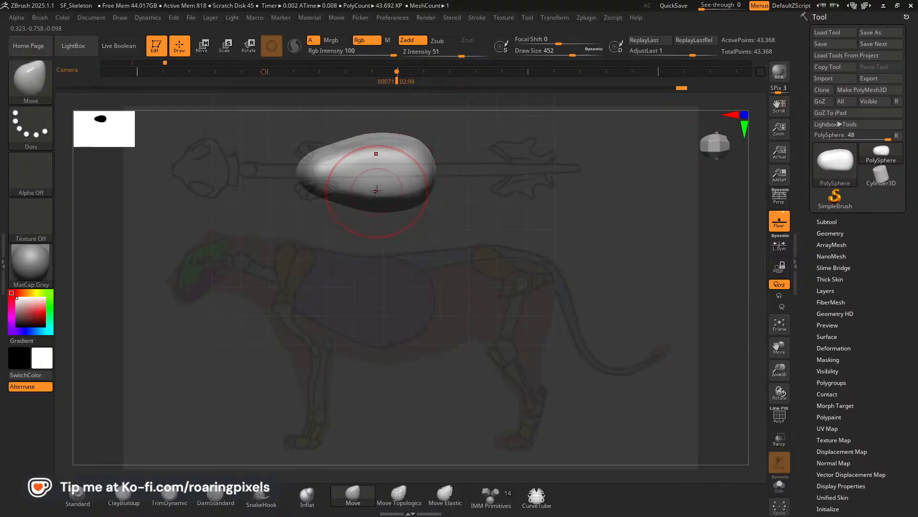
{"action": "left_click_drag", "start_coordinate": [380, 191], "coordinate": [368, 187]}
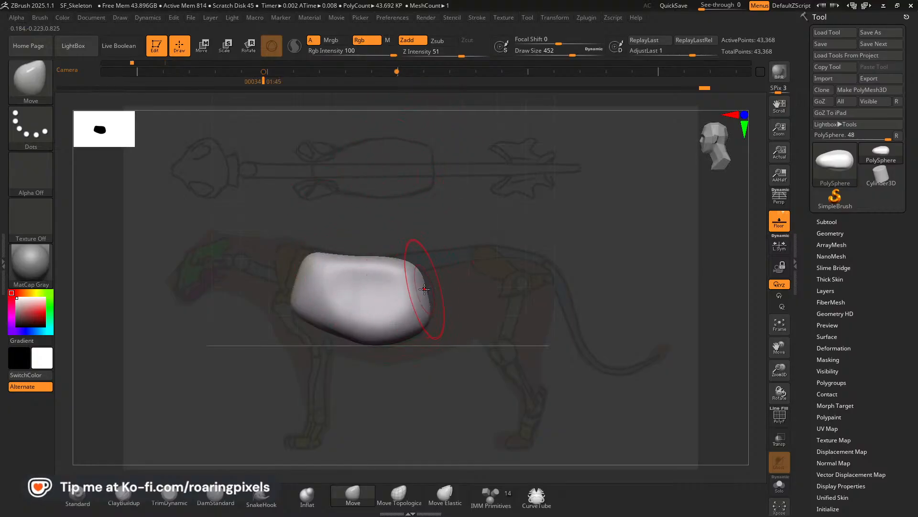
Pull the rear out and round the front edge of the ribcage in the side view, and reduce the draw size to about 296.
{"action": "left_click_drag", "start_coordinate": [424, 290], "coordinate": [434, 288]}
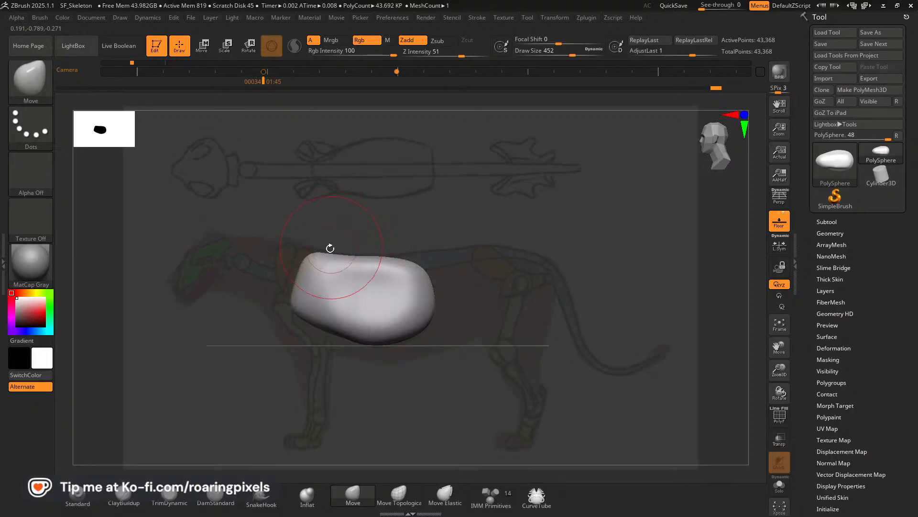
{"action": "mouse_move", "coordinate": [316, 255]}
{"action": "left_mouse_down"}
{"action": "mouse_move", "coordinate": [302, 280]}
{"action": "mouse_move", "coordinate": [302, 273]}
{"action": "mouse_move", "coordinate": [298, 307]}
{"action": "left_mouse_up"}
{"action": "key", "text": "bracketleft"}
{"action": "key", "text": "bracketleft"}
{"action": "key", "text": "bracketleft"}
{"action": "key", "text": "bracketleft"}
{"action": "key", "text": "bracketleft"}
{"action": "key", "text": "bracketleft"}
{"action": "key", "text": "bracketleft"}
{"action": "key", "text": "bracketleft"}
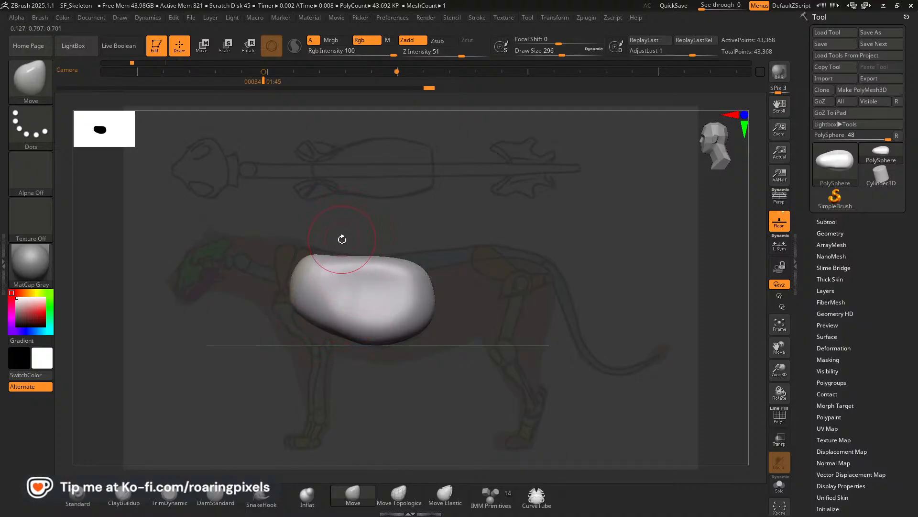
In the top-view keyframe, nudge the ribcage's flank and smooth its rear end and both flanks at a draw size of 256.
{"action": "key", "text": "Right"}
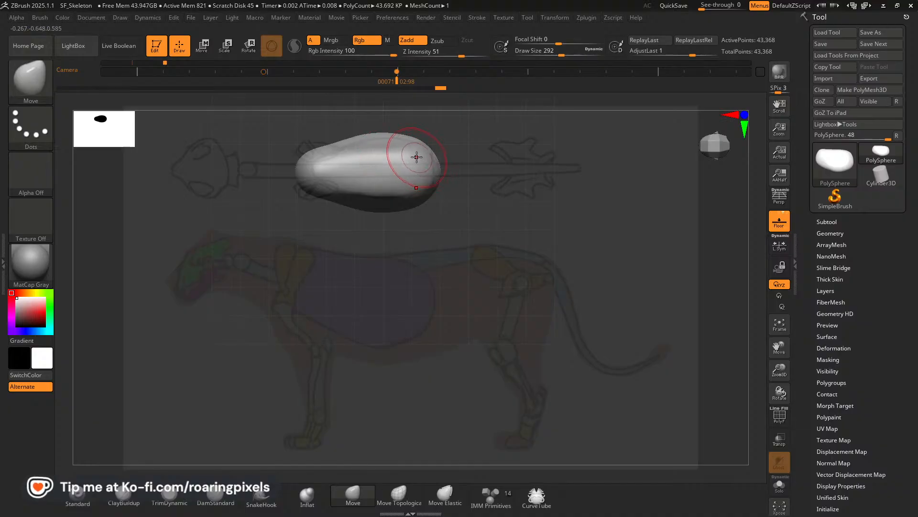
{"action": "left_click_drag", "start_coordinate": [369, 157], "coordinate": [367, 161]}
{"action": "left_click_drag", "start_coordinate": [350, 158], "coordinate": [348, 161]}
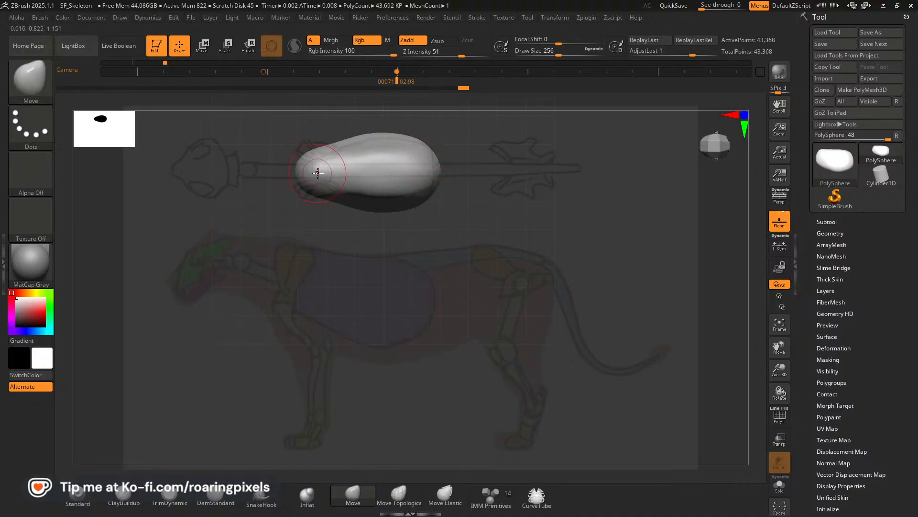
{"action": "key", "text": "shift"}
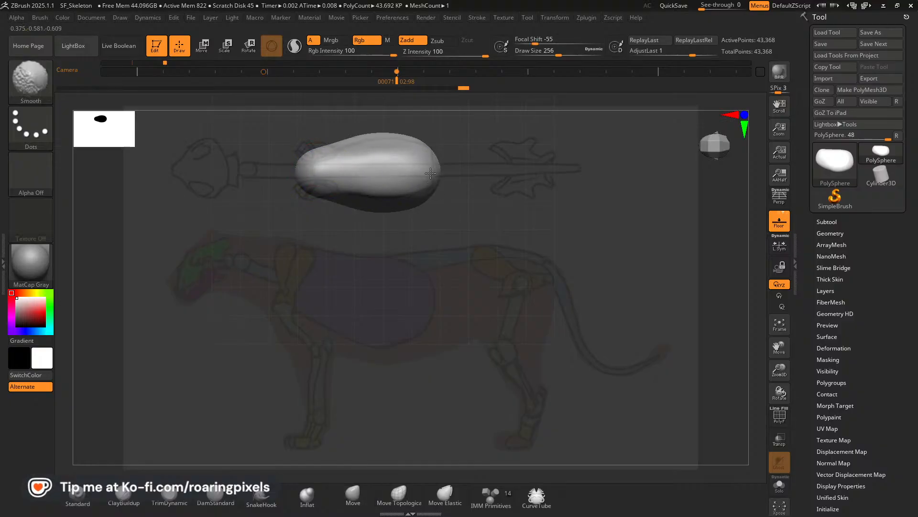
{"action": "mouse_move", "coordinate": [430, 174]}
{"action": "left_mouse_down", "text": "shift"}
{"action": "mouse_move", "coordinate": [423, 197]}
{"action": "mouse_move", "coordinate": [434, 165]}
{"action": "left_mouse_up", "text": "shift"}
{"action": "left_click_drag", "start_coordinate": [386, 139], "coordinate": [330, 145], "text": "shift"}
{"action": "left_click_drag", "start_coordinate": [415, 147], "coordinate": [432, 152], "text": "shift"}
{"action": "left_click_drag", "start_coordinate": [429, 192], "coordinate": [421, 196], "text": "shift"}
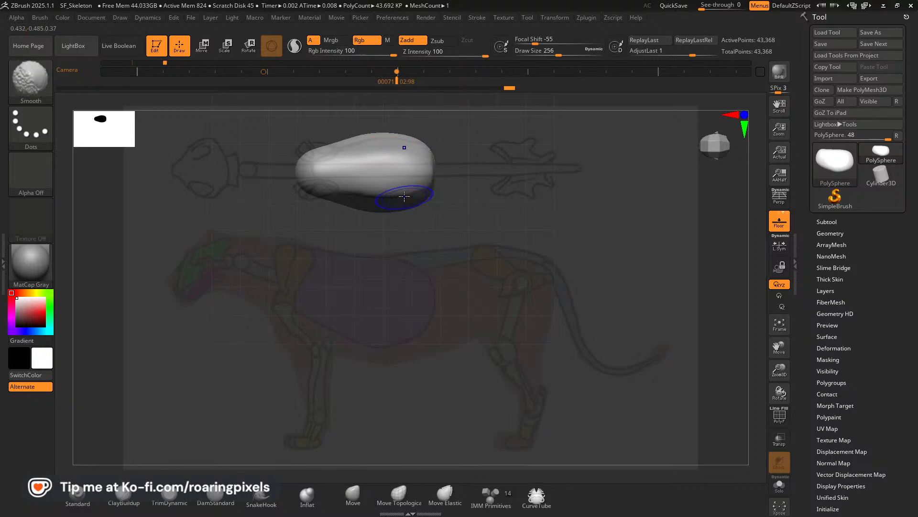
{"action": "mouse_move", "coordinate": [322, 190]}
{"action": "left_mouse_down", "text": "shift"}
{"action": "mouse_move", "coordinate": [317, 182]}
{"action": "mouse_move", "coordinate": [339, 192]}
{"action": "left_mouse_up", "text": "shift"}
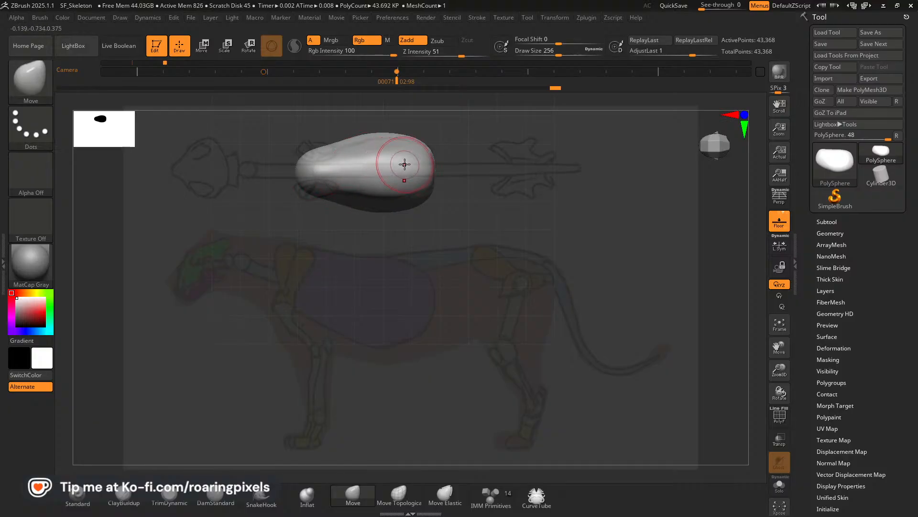
Push the ribcage's rear and flanks inward to the top-view outline with the Move brush, raising the draw size to about 304.
{"action": "left_click_drag", "start_coordinate": [419, 164], "coordinate": [415, 166]}
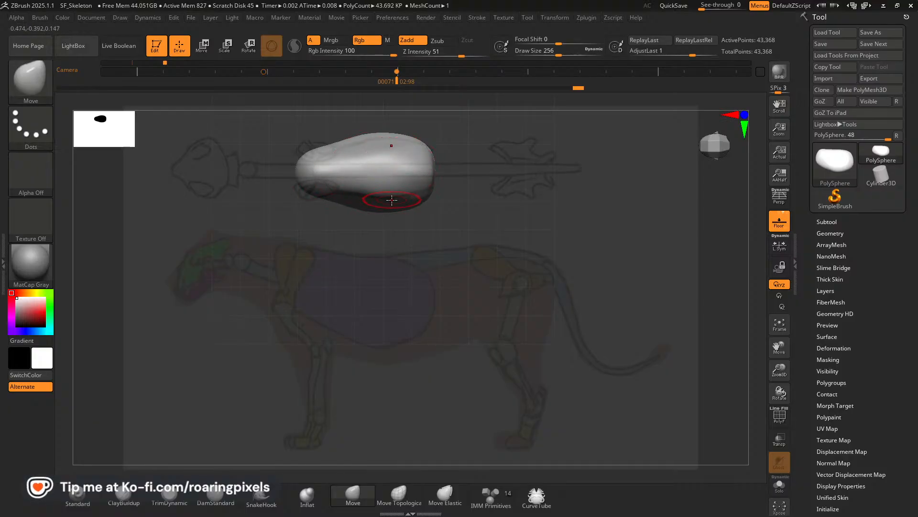
{"action": "mouse_move", "coordinate": [392, 200]}
{"action": "left_mouse_down", "text": "shift"}
{"action": "mouse_move", "coordinate": [430, 193]}
{"action": "mouse_move", "coordinate": [397, 194]}
{"action": "mouse_move", "coordinate": [375, 170]}
{"action": "left_mouse_up", "text": "shift"}
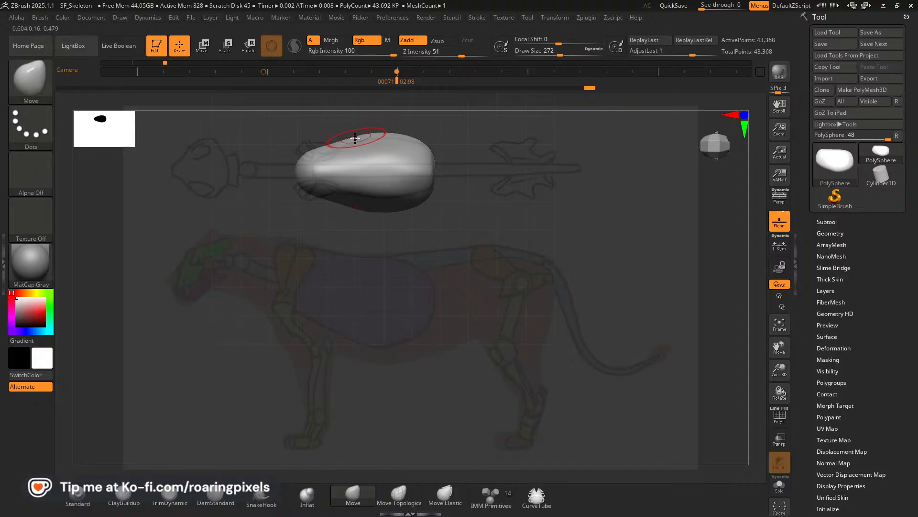
{"action": "mouse_move", "coordinate": [372, 132]}
{"action": "left_mouse_down"}
{"action": "mouse_move", "coordinate": [389, 137]}
{"action": "mouse_move", "coordinate": [344, 141]}
{"action": "left_mouse_up"}
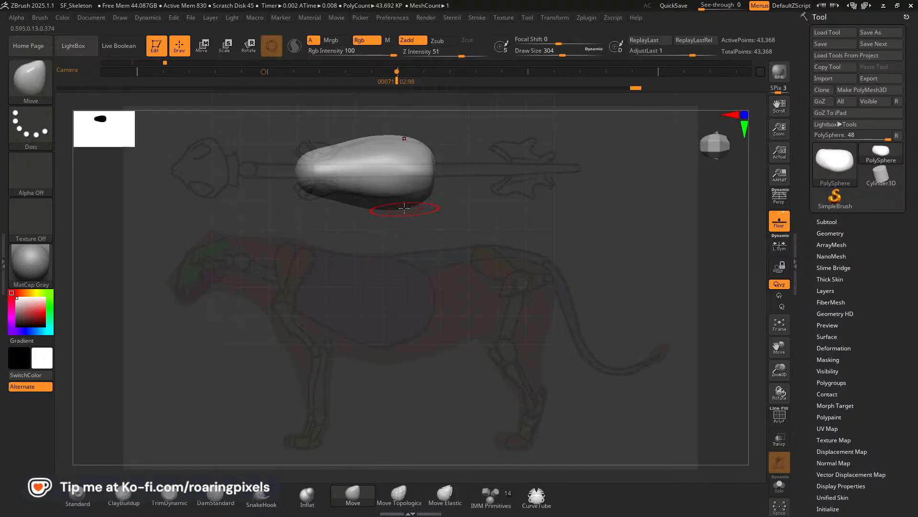
{"action": "left_click_drag", "start_coordinate": [401, 185], "coordinate": [395, 187]}
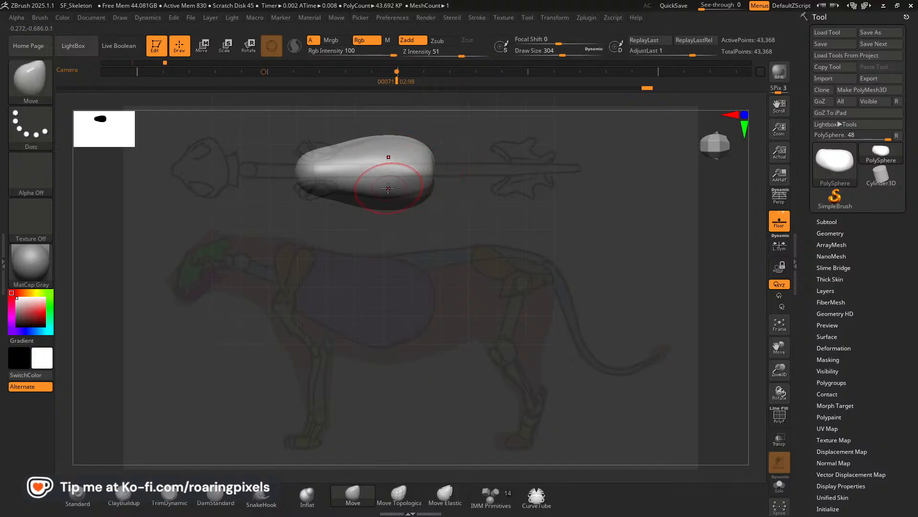
Smooth the ribcage's rear edge, flanks and tapered front in the top view at a draw size of 304.
{"action": "key", "text": "shift"}
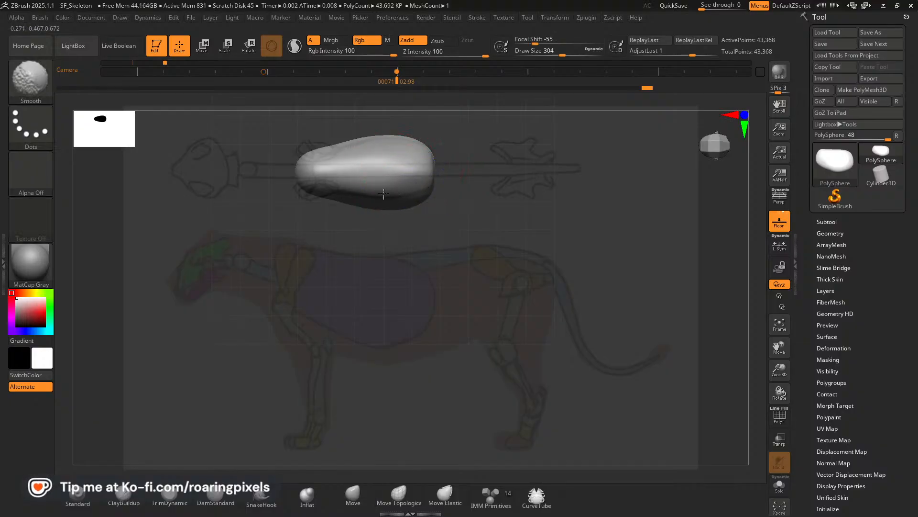
{"action": "left_click_drag", "start_coordinate": [413, 177], "coordinate": [431, 180], "text": "shift"}
{"action": "mouse_move", "coordinate": [357, 188]}
{"action": "left_mouse_down", "text": "shift"}
{"action": "mouse_move", "coordinate": [380, 199]}
{"action": "mouse_move", "coordinate": [410, 186]}
{"action": "left_mouse_up", "text": "shift"}
{"action": "mouse_move", "coordinate": [363, 144]}
{"action": "left_mouse_down", "text": "shift"}
{"action": "mouse_move", "coordinate": [389, 144]}
{"action": "mouse_move", "coordinate": [291, 165]}
{"action": "mouse_move", "coordinate": [316, 195]}
{"action": "left_mouse_up", "text": "shift"}
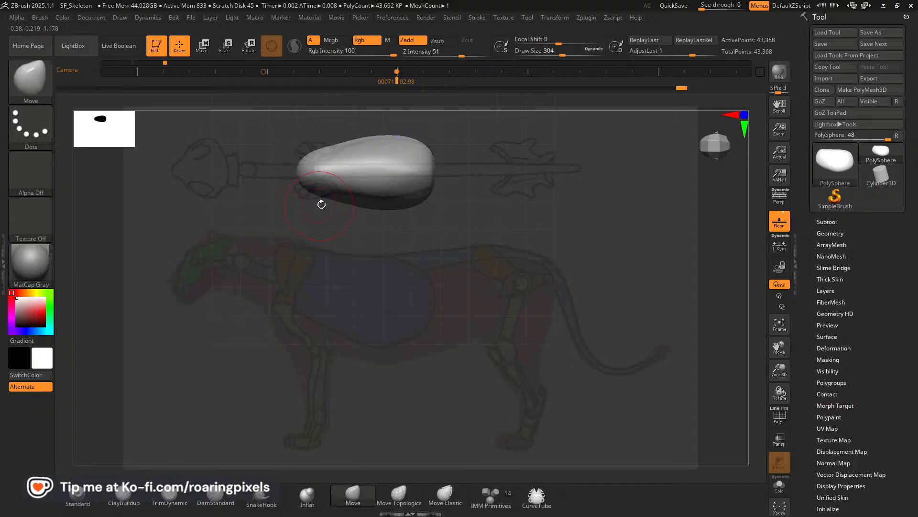
Restore the ribcage's rounded rear edge in the side view at a draw size of about 296, then compare the top and side views.
{"action": "key", "text": "Left"}
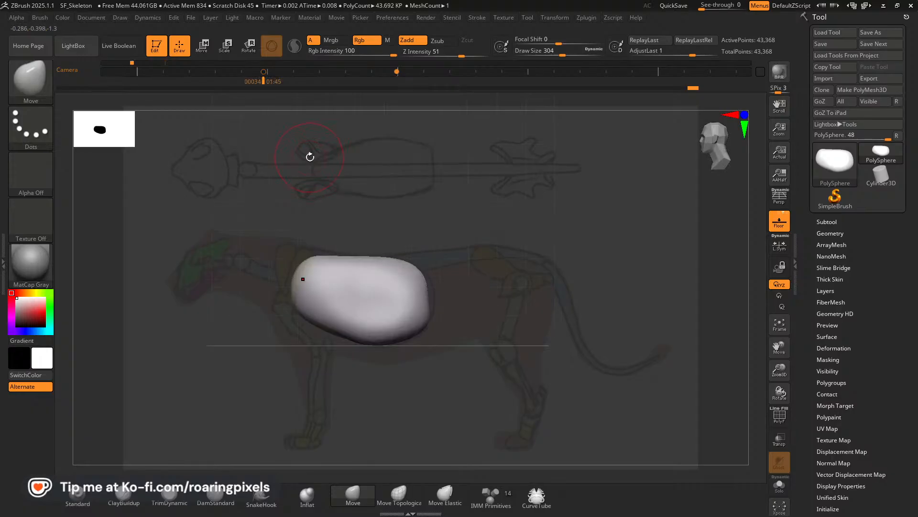
{"action": "mouse_move", "coordinate": [429, 297]}
{"action": "left_mouse_down"}
{"action": "mouse_move", "coordinate": [438, 291]}
{"action": "mouse_move", "coordinate": [427, 268]}
{"action": "left_mouse_up"}
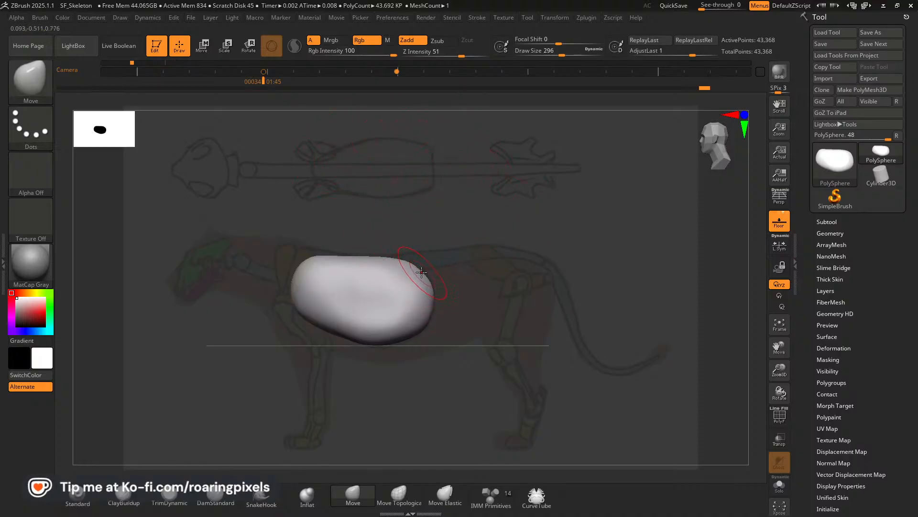
{"action": "left_click_drag", "start_coordinate": [420, 269], "coordinate": [419, 270]}
{"action": "left_click_drag", "start_coordinate": [426, 311], "coordinate": [424, 312]}
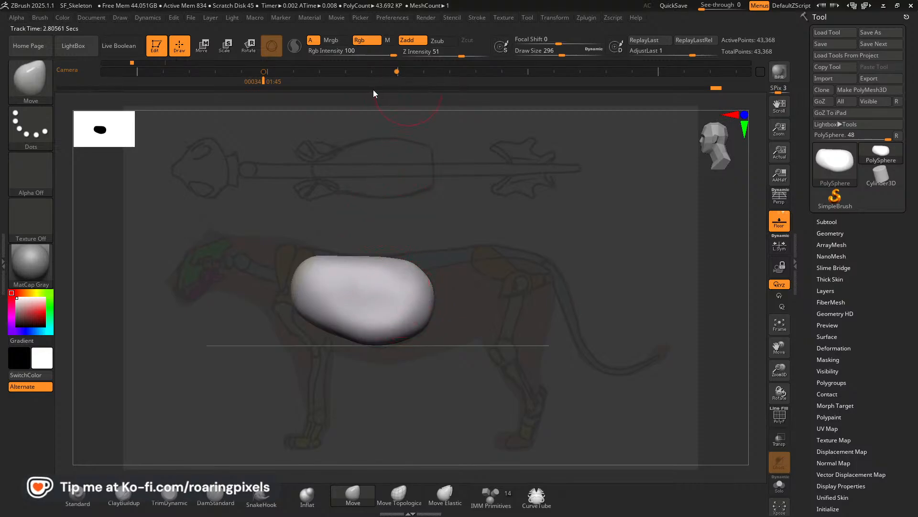
{"action": "key", "text": "Right"}
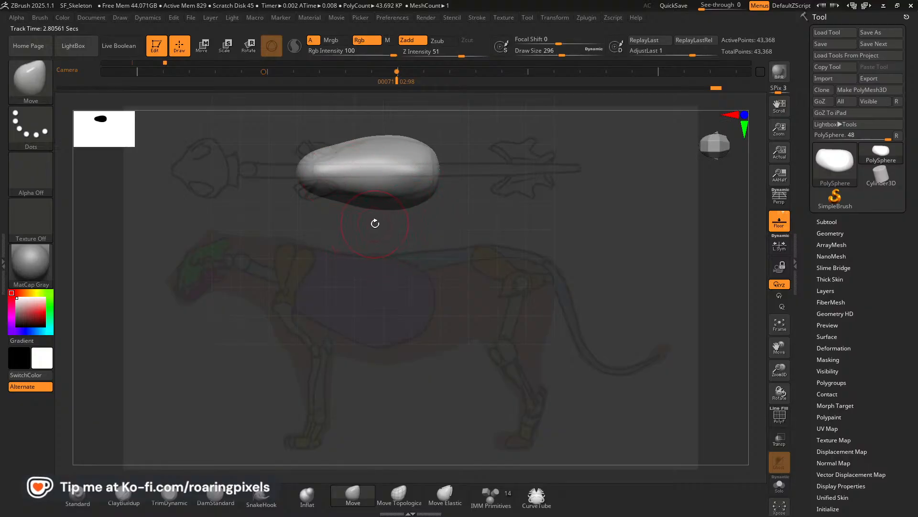
{"action": "key", "text": "Left"}
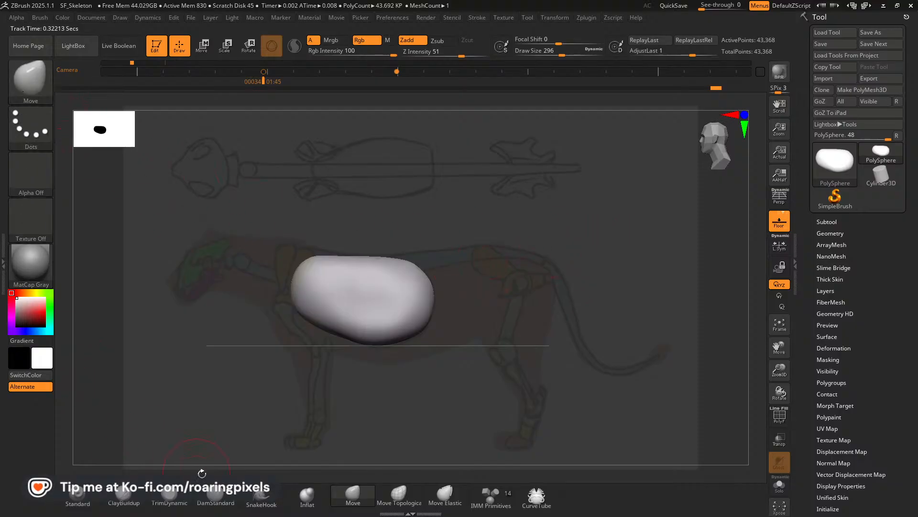
Draw a CurveTube along the sketched spine from the ribcage's upper front edge to the hips at a draw size of about 232.
{"action": "left_click", "coordinate": [538, 502]}
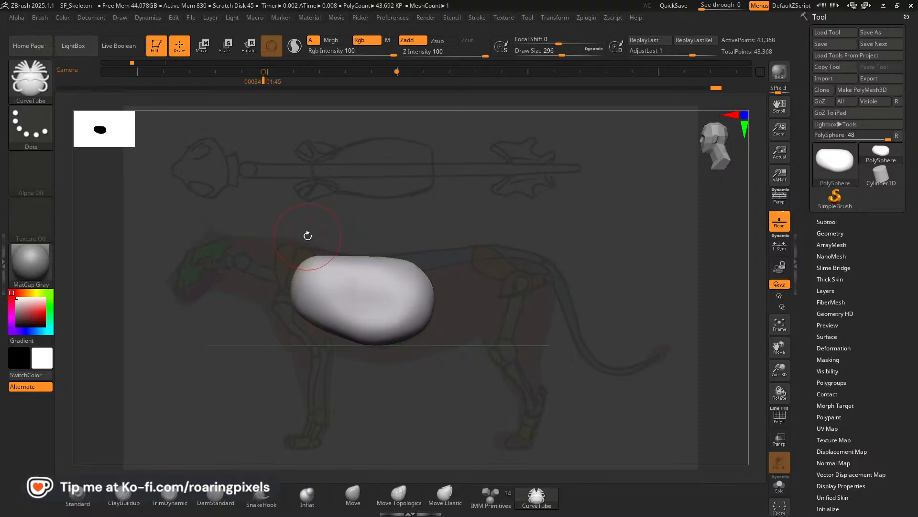
{"action": "key", "text": "["}
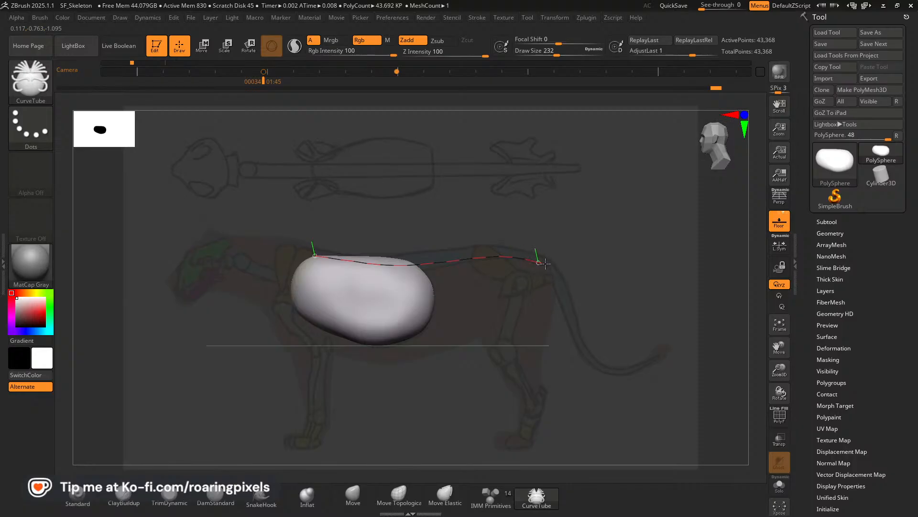
{"action": "left_click_drag", "start_coordinate": [545, 263], "coordinate": [545, 262]}
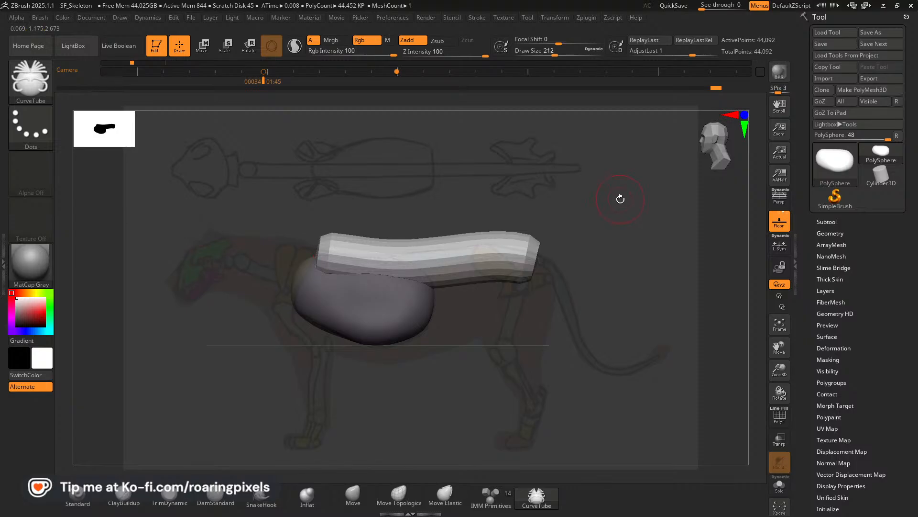
Thin the spine tube toward the sketched spine's thickness by updating it with progressively smaller draw sizes.
{"action": "key", "text": "bracketleft"}
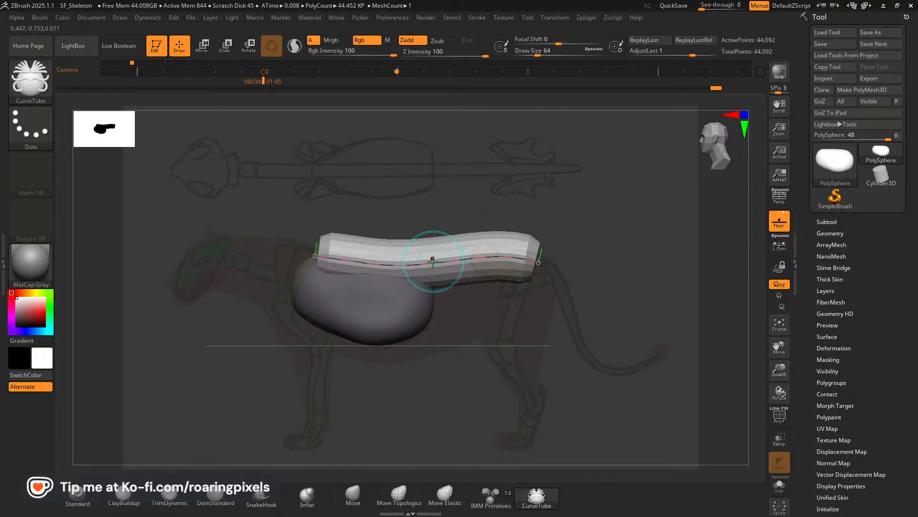
{"action": "left_click", "coordinate": [434, 262]}
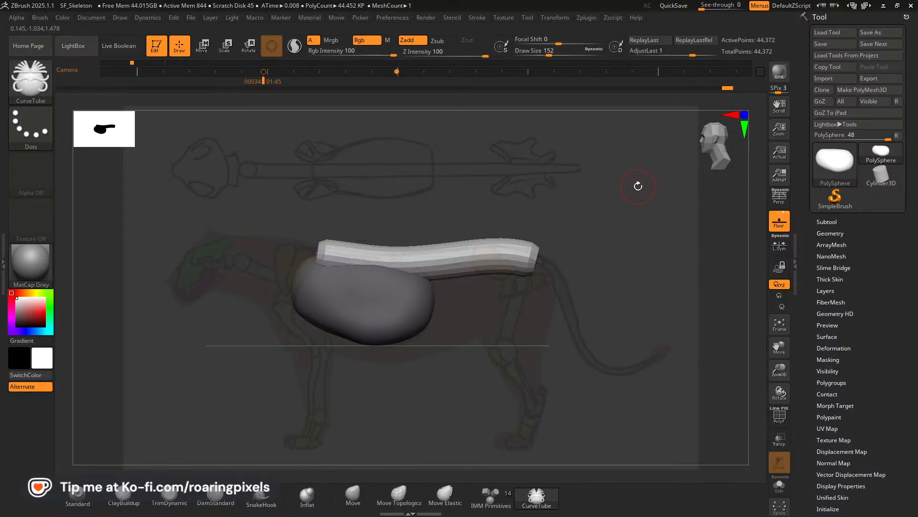
{"action": "left_click", "coordinate": [438, 262]}
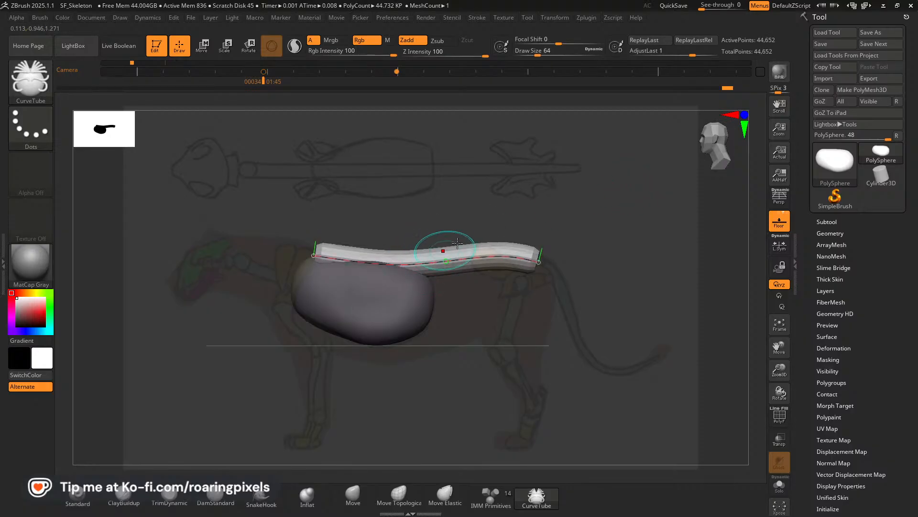
{"action": "left_click", "coordinate": [437, 263]}
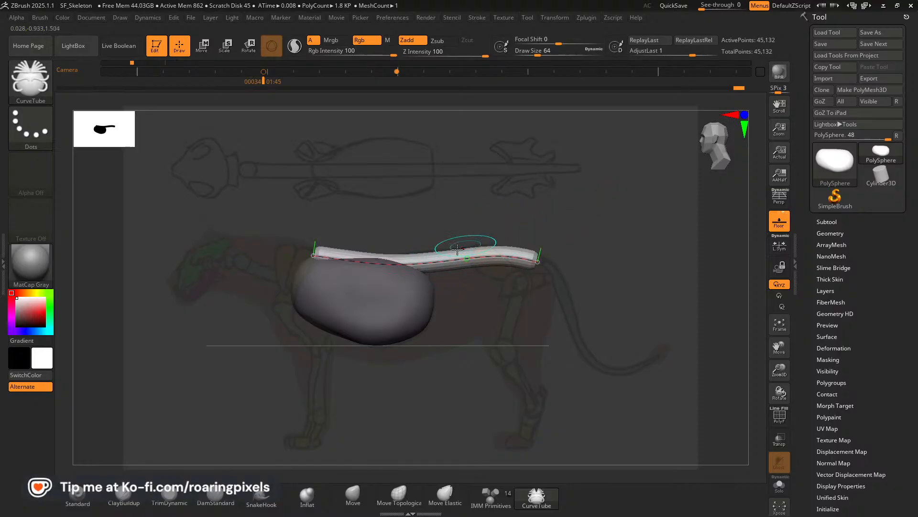
{"action": "left_click", "coordinate": [452, 259]}
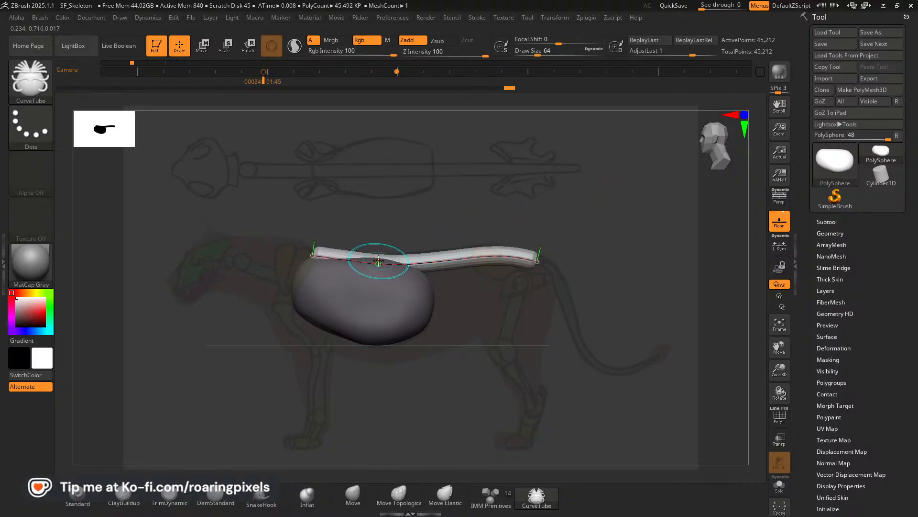
Raise the spine curve's middle above the ribcage and pull its rear end slightly back toward the tail base.
{"action": "left_click", "coordinate": [378, 262]}
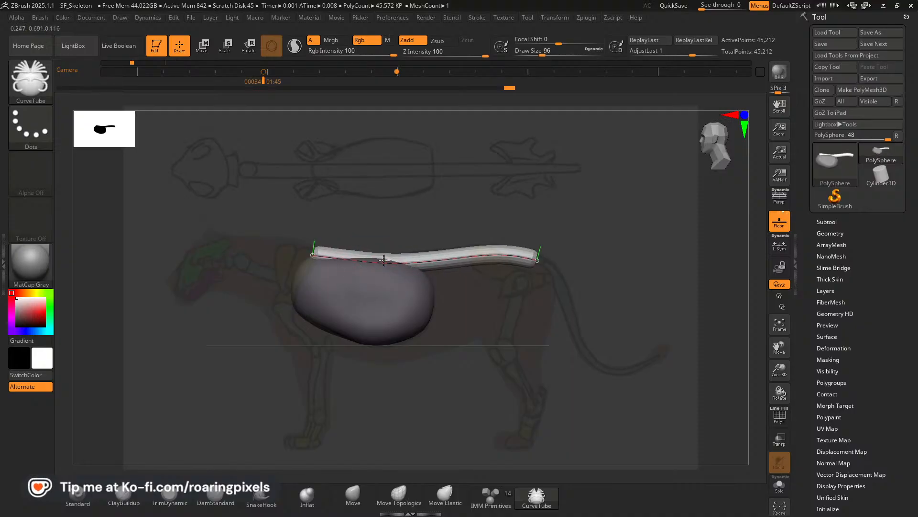
{"action": "left_click_drag", "start_coordinate": [384, 259], "coordinate": [385, 258]}
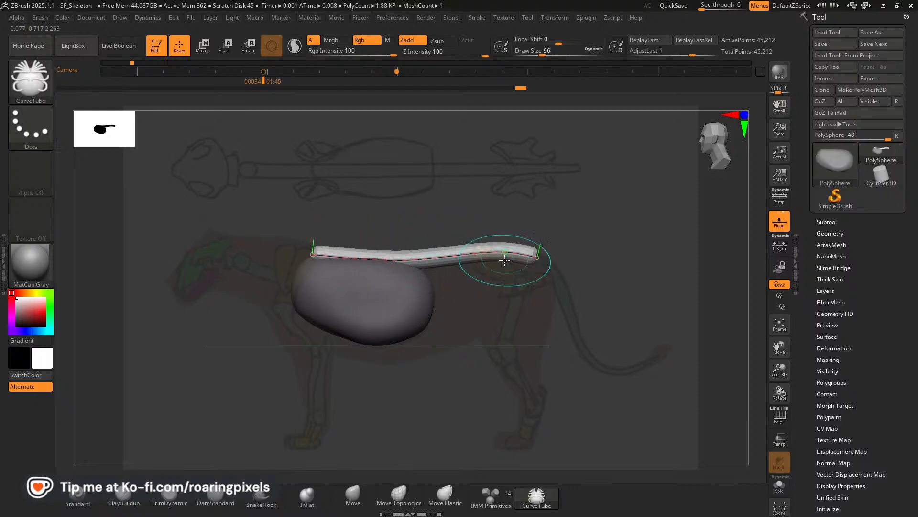
{"action": "left_click_drag", "start_coordinate": [537, 259], "coordinate": [541, 260]}
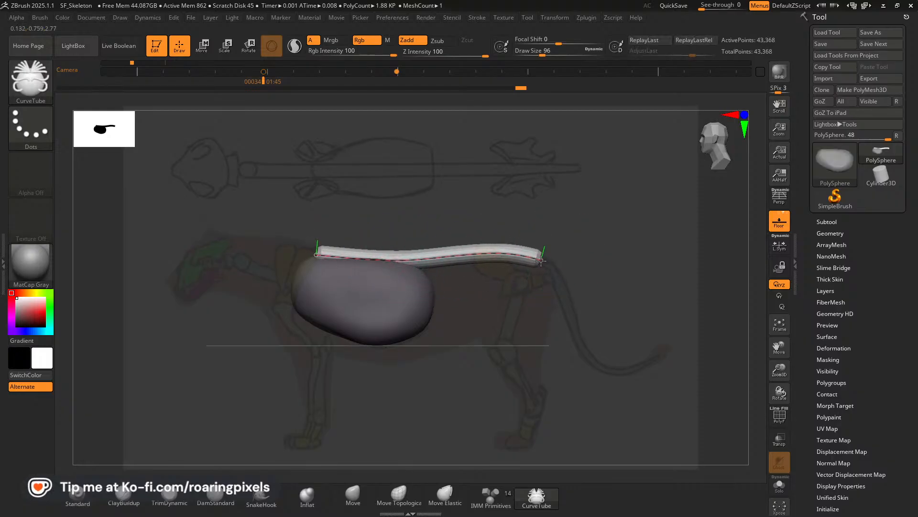
Reduce the draw size to 80, move the spine curve's front end down to the ribcage's front edge, and lift its middle section.
{"action": "key", "text": "bracketleft"}
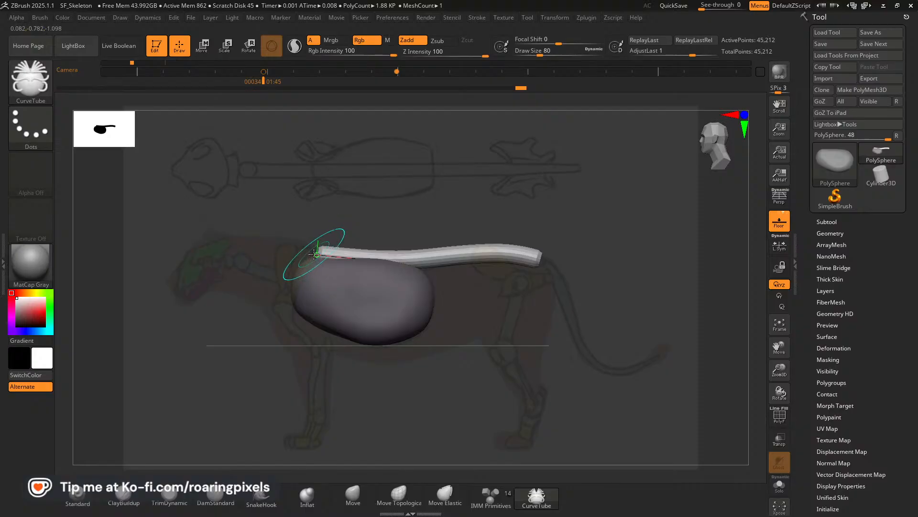
{"action": "mouse_move", "coordinate": [312, 255]}
{"action": "left_mouse_down"}
{"action": "mouse_move", "coordinate": [284, 251]}
{"action": "mouse_move", "coordinate": [282, 275]}
{"action": "left_mouse_up"}
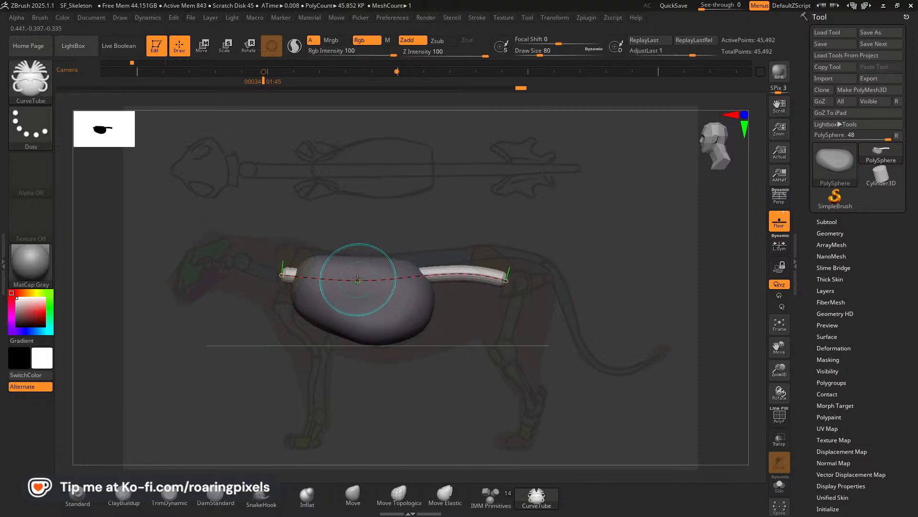
{"action": "left_click_drag", "start_coordinate": [354, 271], "coordinate": [353, 266]}
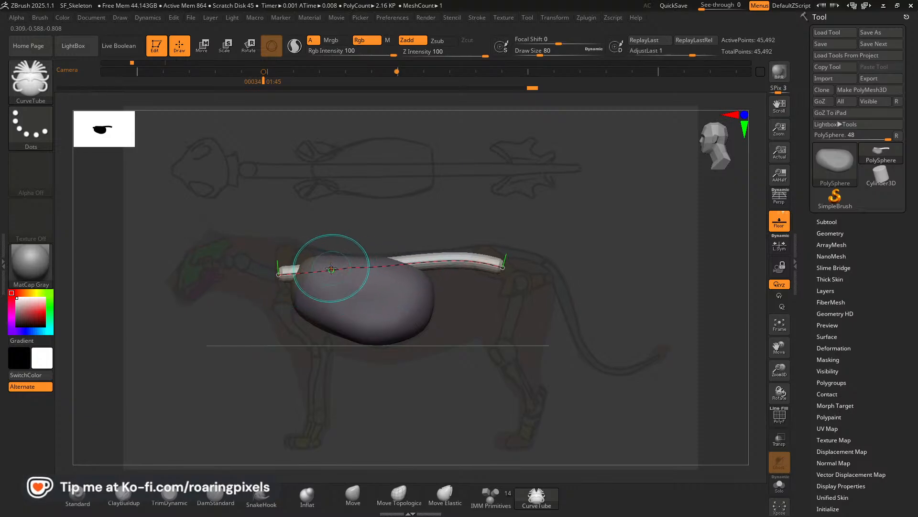
{"action": "left_click_drag", "start_coordinate": [276, 274], "coordinate": [282, 277]}
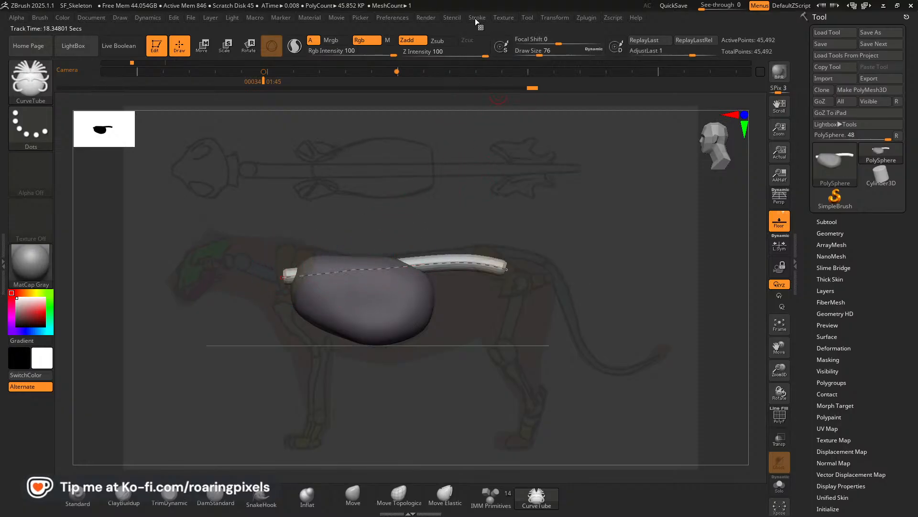
Toggle the Elastic option in the CurveTube brush's curve settings.
{"action": "left_click", "coordinate": [476, 17]}
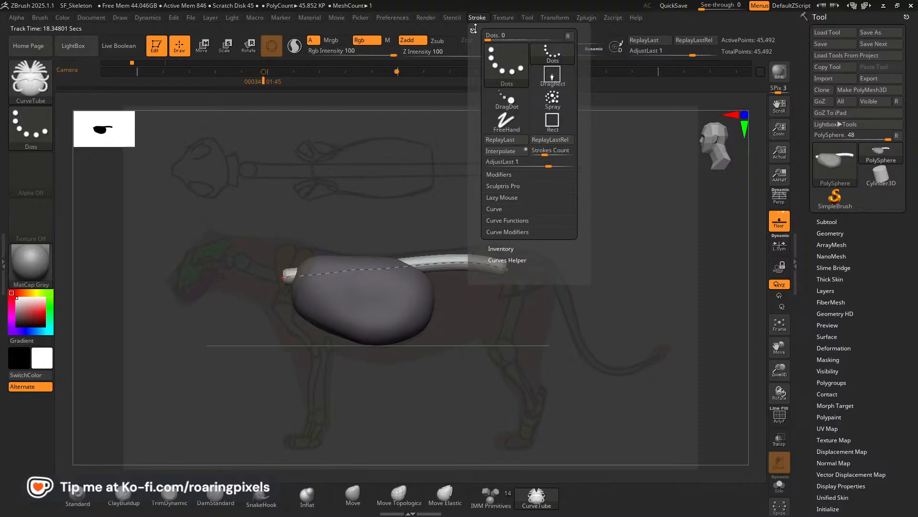
{"action": "left_click", "coordinate": [497, 209]}
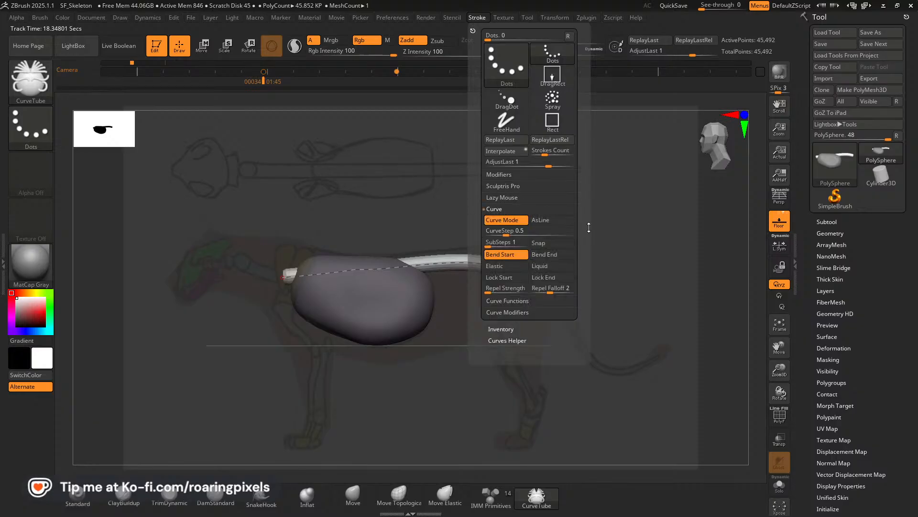
{"action": "left_click_drag", "start_coordinate": [579, 241], "coordinate": [579, 223]}
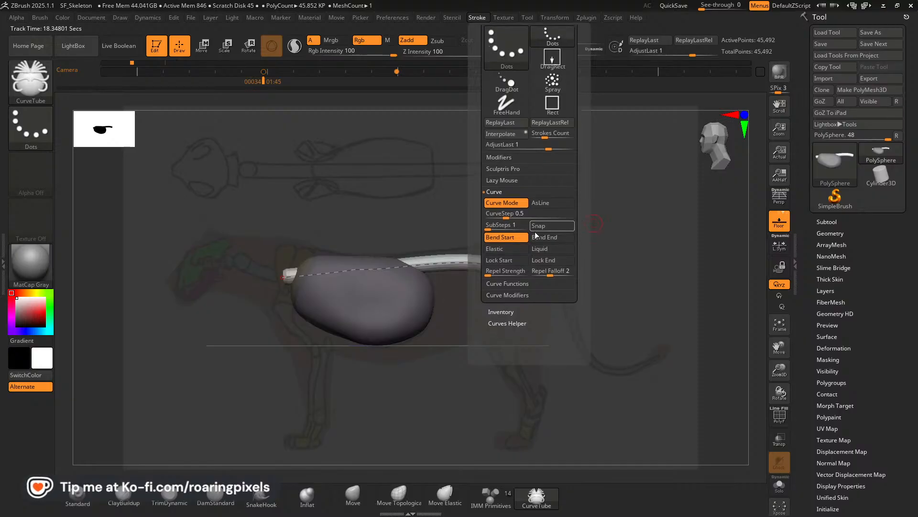
{"action": "left_click", "coordinate": [509, 250]}
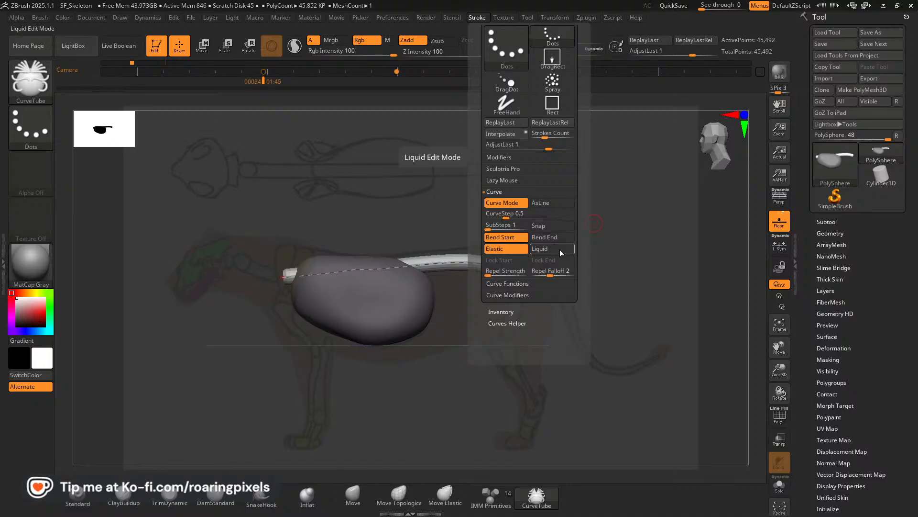
Extend the spine curve's rear end to the sketched tail base, lift the section over the hips, and angle the end slightly down.
{"action": "left_click", "coordinate": [353, 270]}
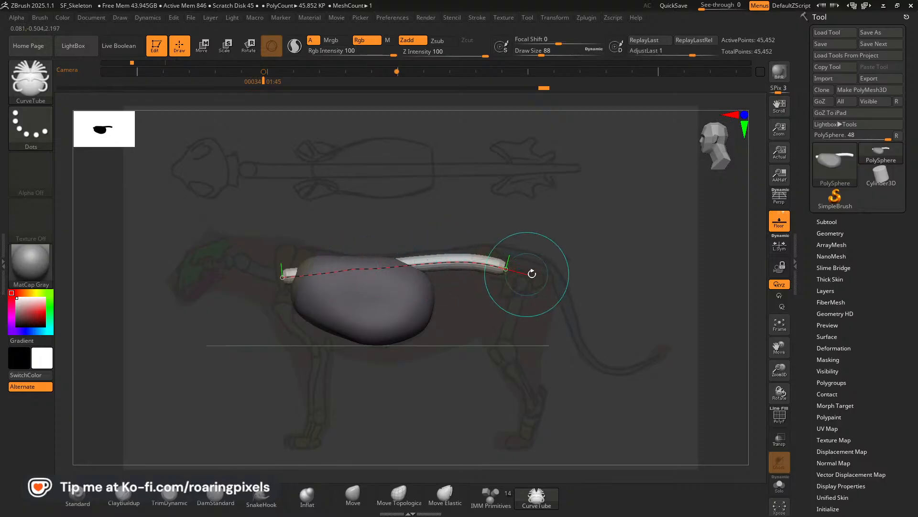
{"action": "left_click_drag", "start_coordinate": [506, 268], "coordinate": [542, 259]}
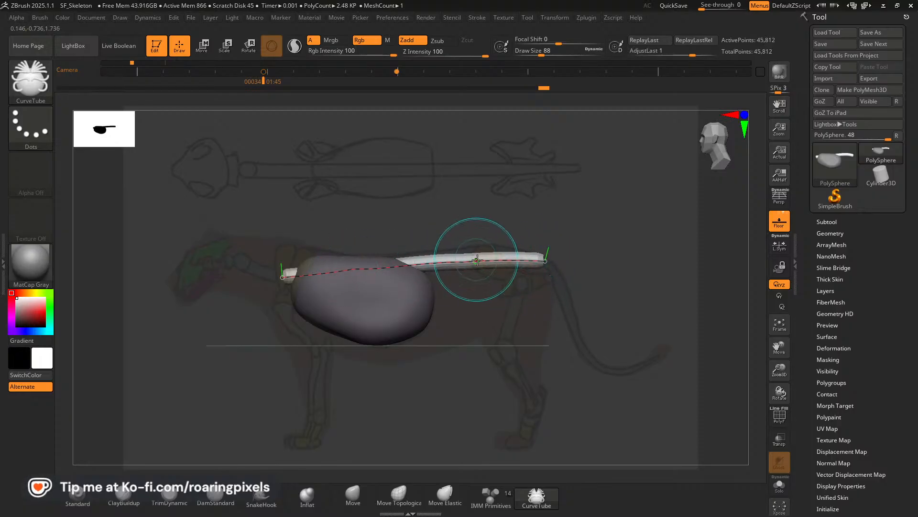
{"action": "key", "text": "bracketright"}
{"action": "key", "text": "bracketright"}
{"action": "left_click_drag", "start_coordinate": [480, 261], "coordinate": [479, 253]}
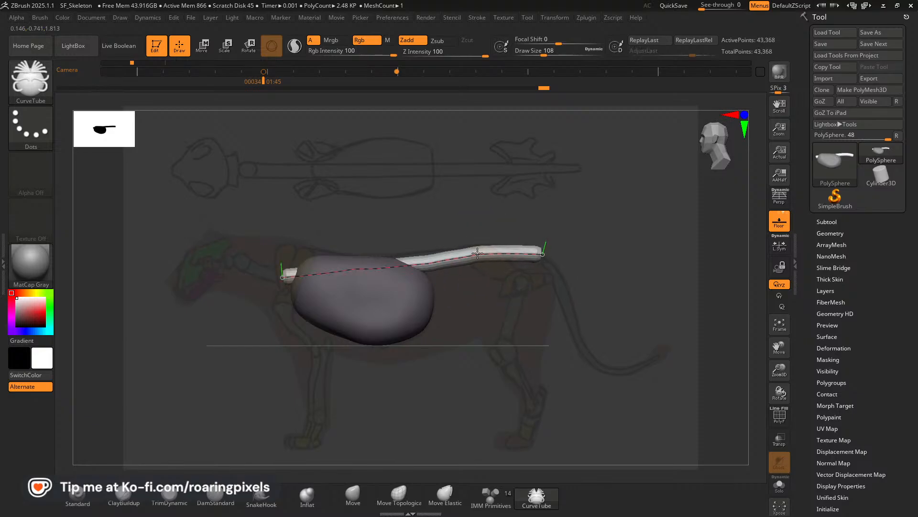
{"action": "left_click_drag", "start_coordinate": [543, 257], "coordinate": [545, 261]}
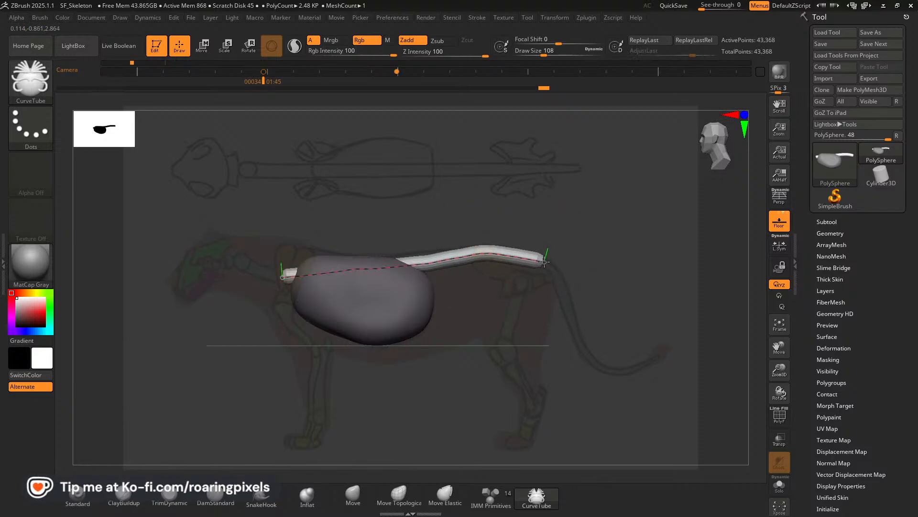
Raise the spine curve just behind the ribcage with a smaller draw size and smooth its arch toward the hips, finishing at draw size 76.
{"action": "key", "text": "bracketleft"}
{"action": "left_click_drag", "start_coordinate": [423, 264], "coordinate": [424, 259]}
{"action": "key", "text": "bracketleft"}
{"action": "left_click_drag", "start_coordinate": [482, 249], "coordinate": [417, 261]}
{"action": "key", "text": "bracketleft"}
{"action": "key", "text": "bracketright"}
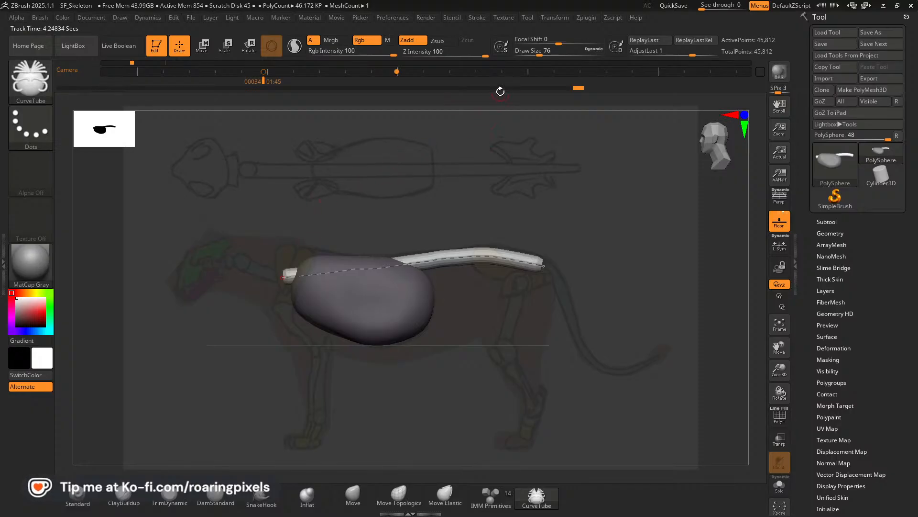
Enable the Liquid curve option for CurveTube and try nudging the spine curve inside the ribcage and at its front end.
{"action": "left_click", "coordinate": [480, 17]}
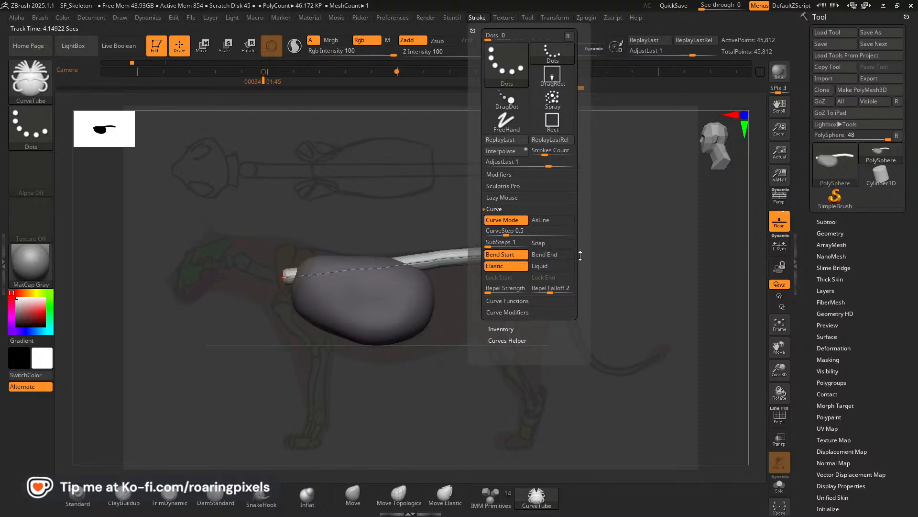
{"action": "left_click", "coordinate": [545, 264]}
{"action": "mouse_move", "coordinate": [375, 271]}
{"action": "left_mouse_down"}
{"action": "mouse_move", "coordinate": [370, 263]}
{"action": "mouse_move", "coordinate": [354, 271]}
{"action": "mouse_move", "coordinate": [371, 271]}
{"action": "left_mouse_up"}
{"action": "left_click", "coordinate": [285, 274]}
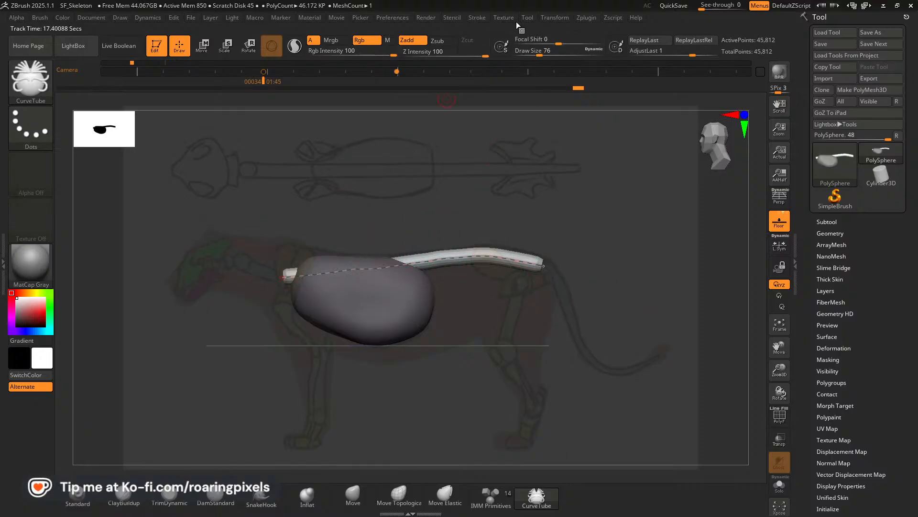
Enable Bend End for the curve and try lifting the spine curve's section inside the ribcage.
{"action": "left_click", "coordinate": [477, 17]}
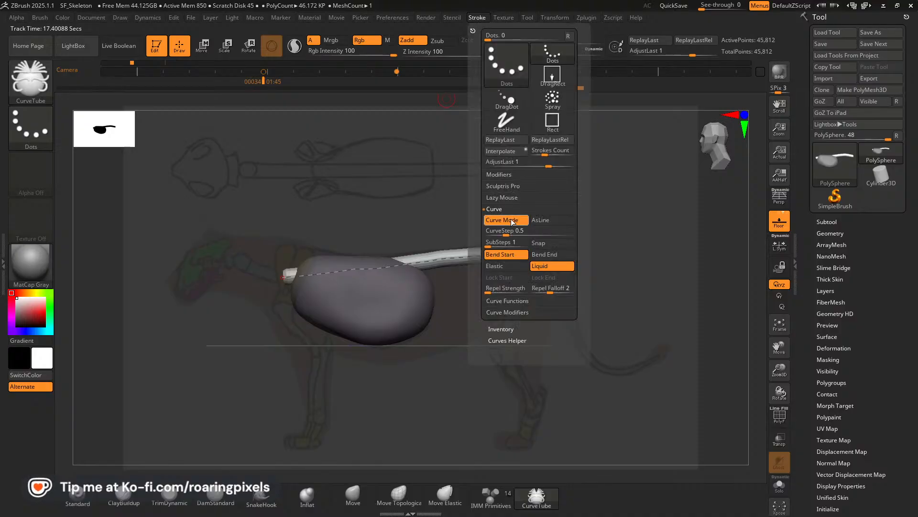
{"action": "left_click", "coordinate": [549, 255]}
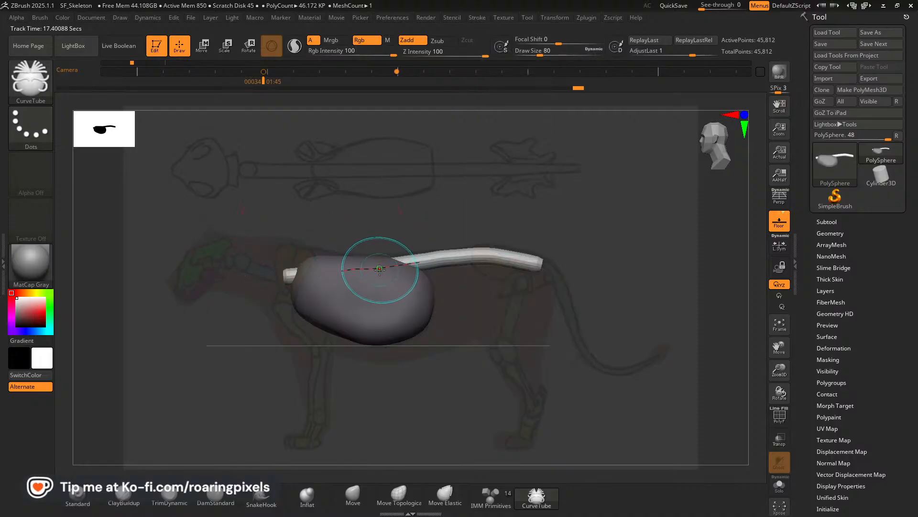
{"action": "left_click_drag", "start_coordinate": [378, 267], "coordinate": [380, 260]}
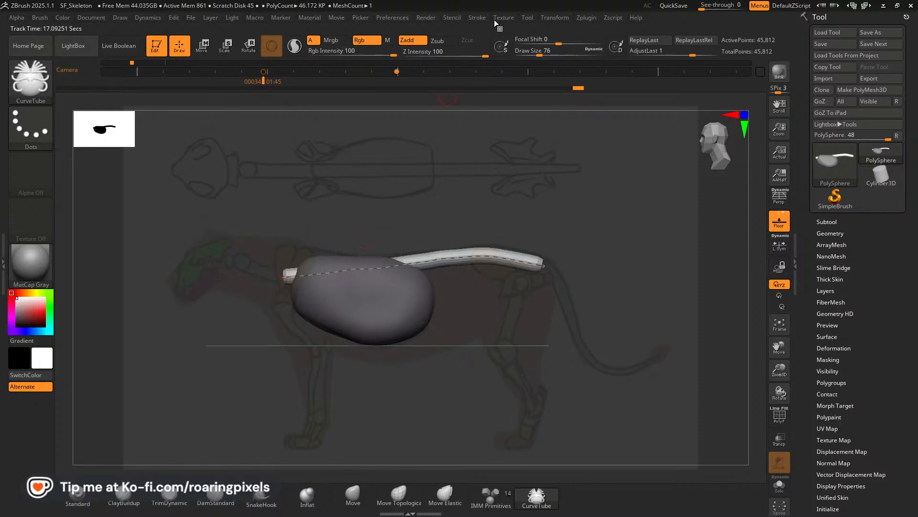
{"action": "left_click", "coordinate": [477, 17]}
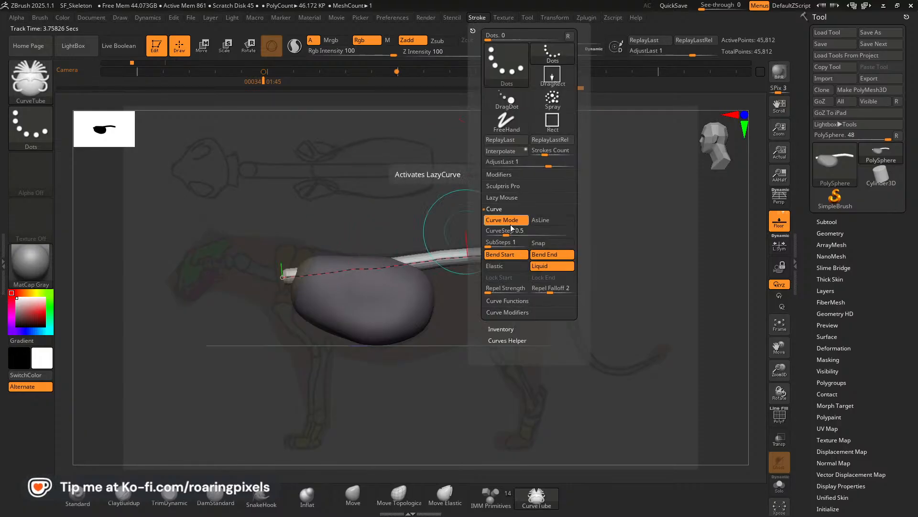
{"action": "left_click", "coordinate": [500, 301]}
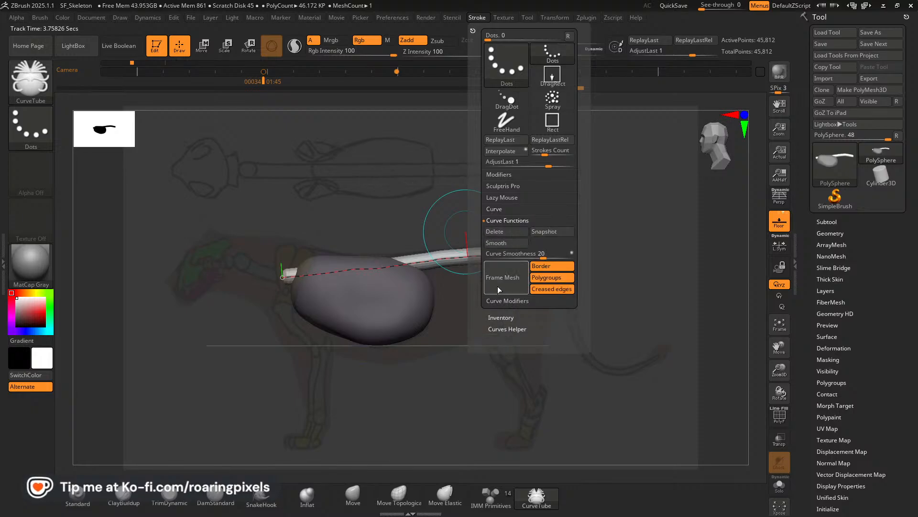
{"action": "left_click", "coordinate": [499, 301]}
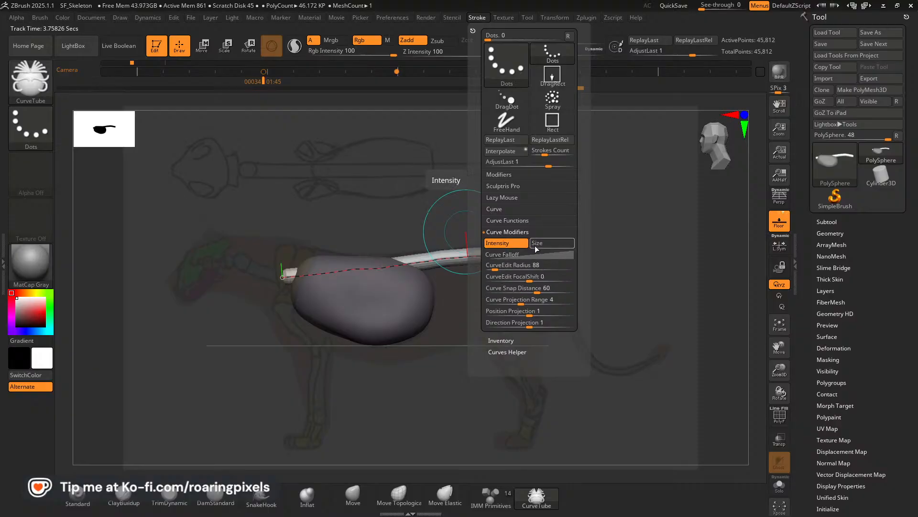
{"action": "left_click", "coordinate": [494, 210]}
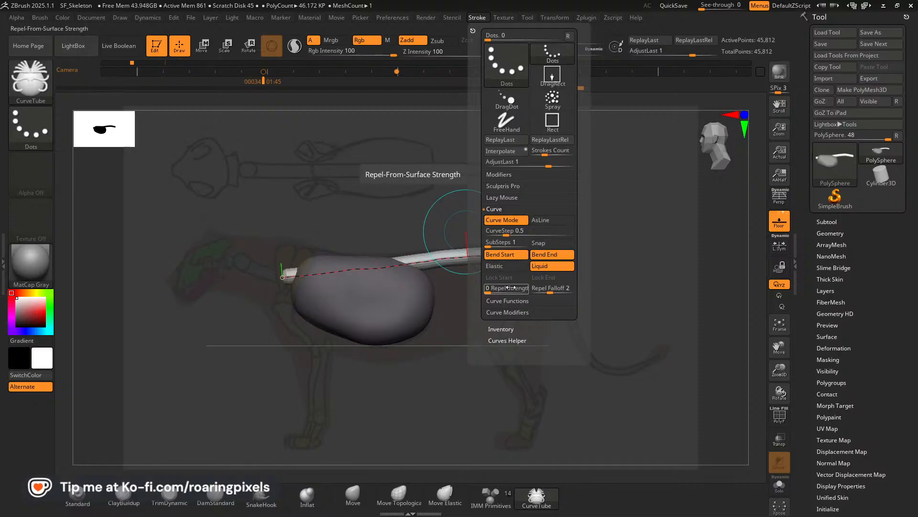
{"action": "left_click", "coordinate": [508, 197]}
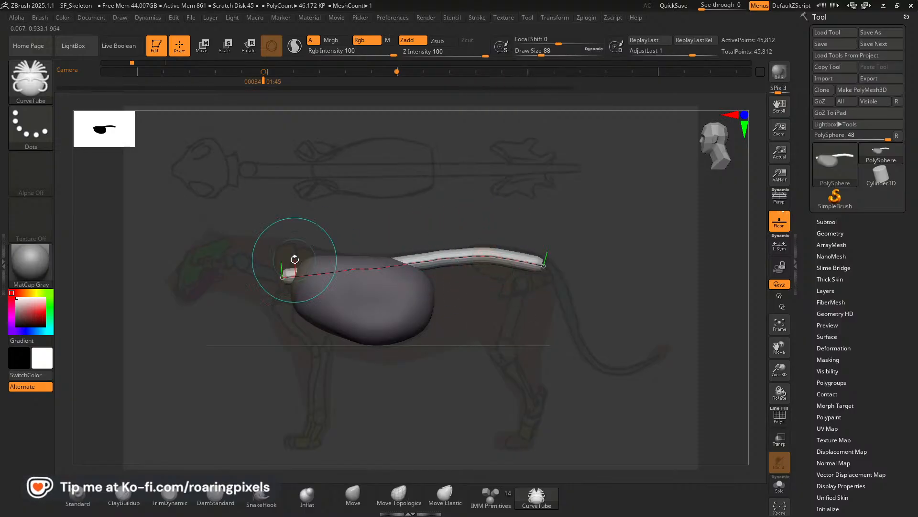
{"action": "left_click", "coordinate": [353, 272]}
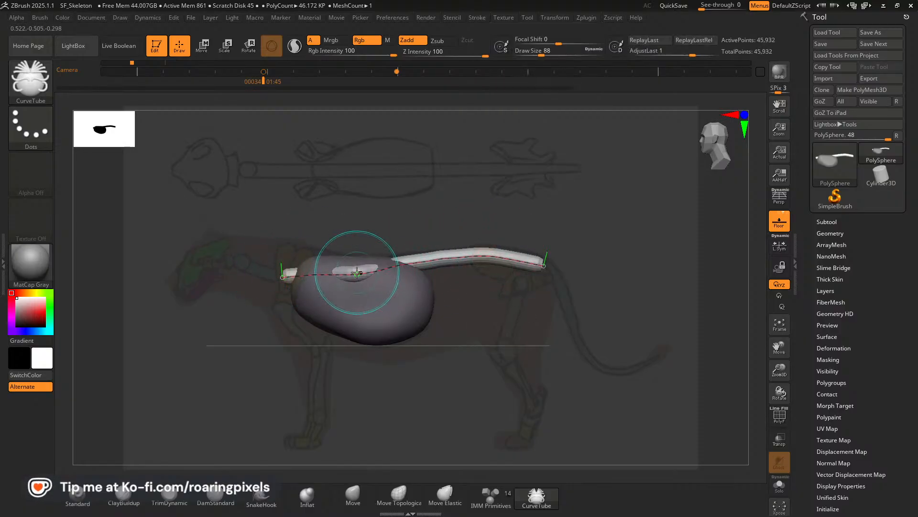
{"action": "key", "text": "ctrl"}
{"action": "key", "text": "ctrl+z"}
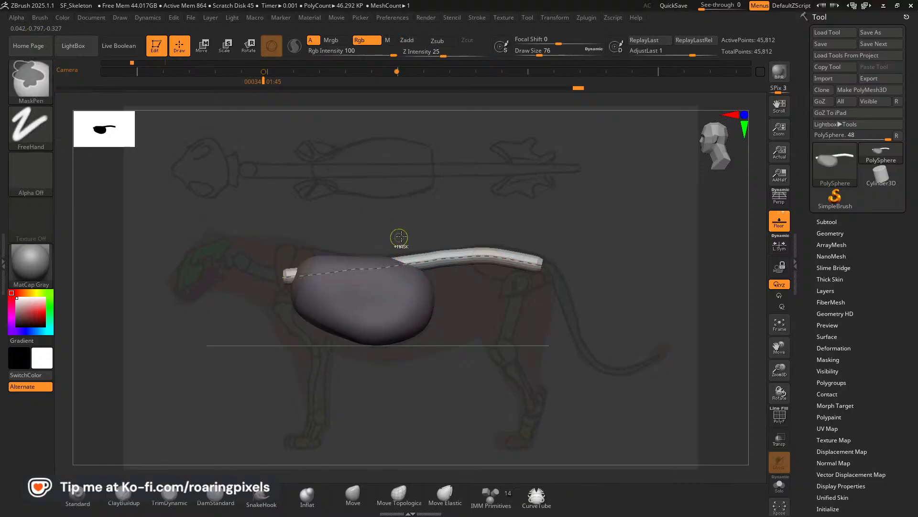
Move the spine curve's front end slightly back toward the ribcage's front edge in the side view.
{"action": "mouse_move", "coordinate": [613, 246]}
{"action": "left_mouse_down"}
{"action": "mouse_move", "coordinate": [633, 322]}
{"action": "mouse_move", "coordinate": [612, 329]}
{"action": "left_mouse_up"}
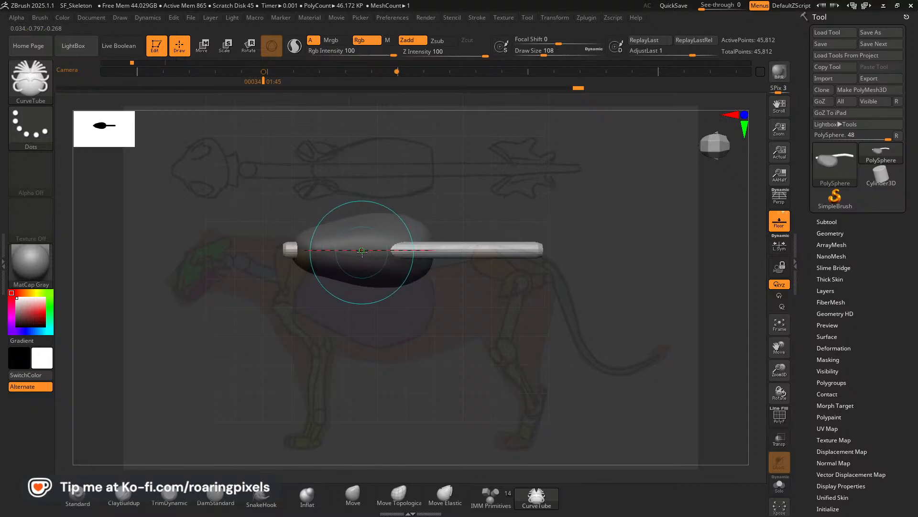
{"action": "key", "text": "["}
{"action": "key", "text": "["}
{"action": "key", "text": "["}
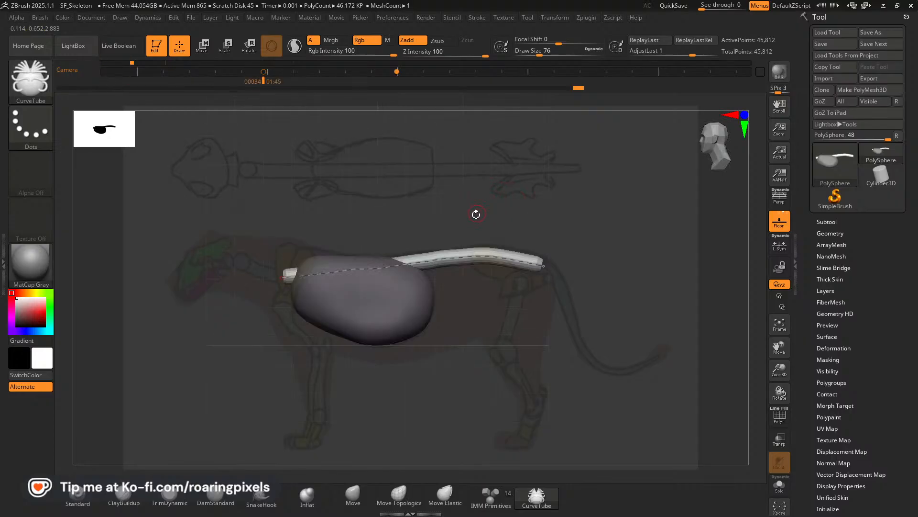
{"action": "key", "text": "]"}
{"action": "key", "text": "]"}
{"action": "key", "text": "]"}
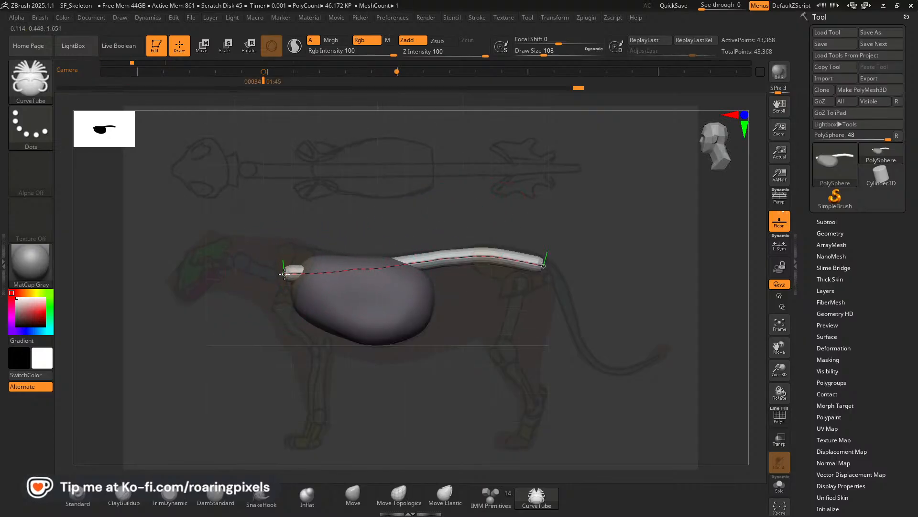
{"action": "left_click", "coordinate": [282, 275]}
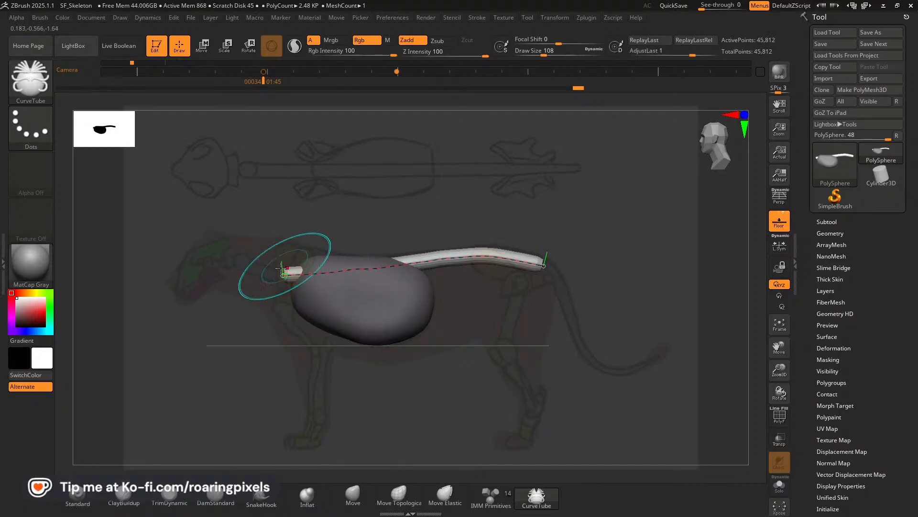
{"action": "left_click_drag", "start_coordinate": [282, 267], "coordinate": [286, 273]}
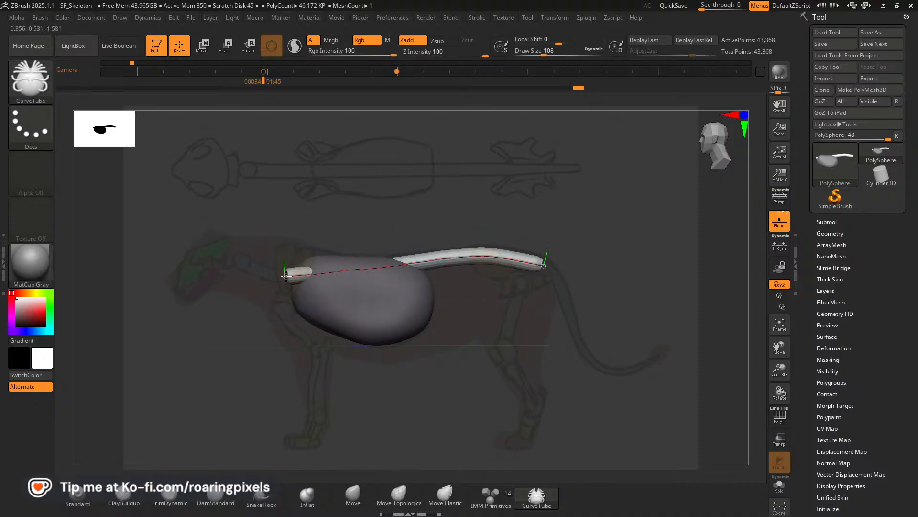
{"action": "left_click", "coordinate": [290, 277]}
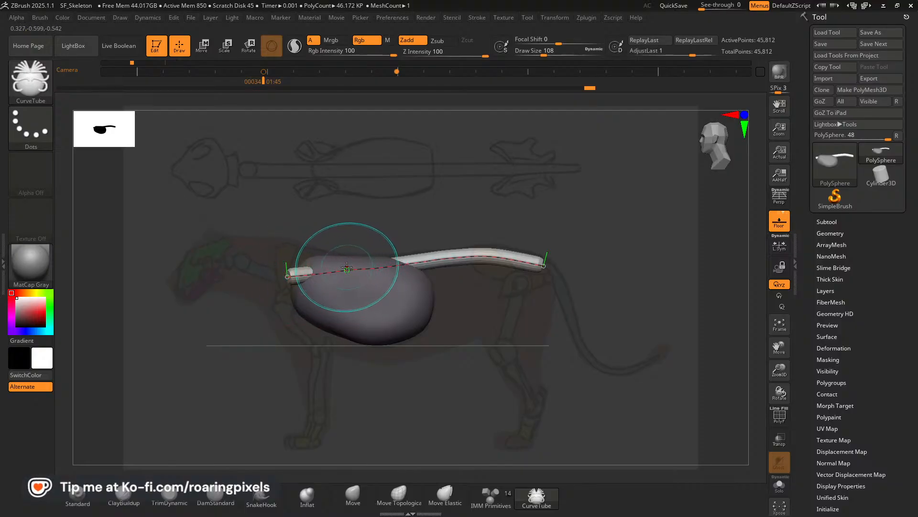
Merge the split front end of the spine back onto the midline from above, and compare it with the stored top view.
{"action": "left_click_drag", "start_coordinate": [609, 231], "coordinate": [625, 316]}
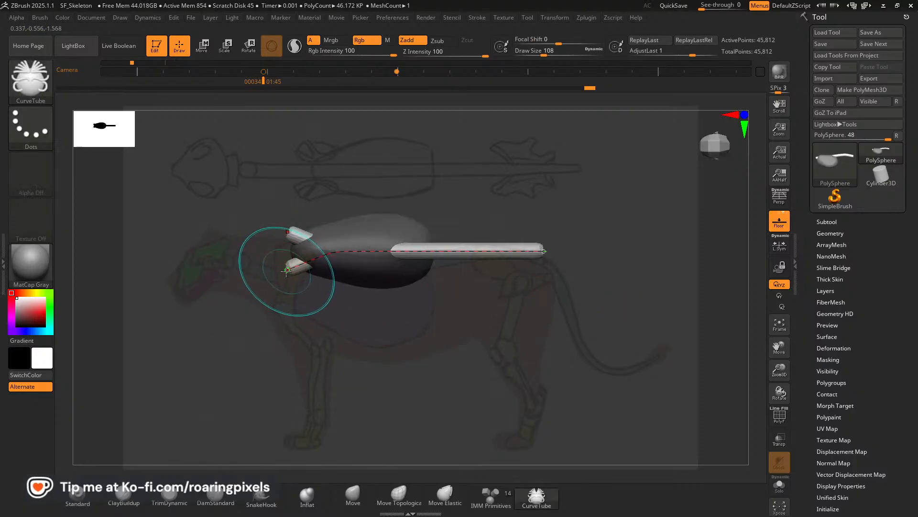
{"action": "left_click_drag", "start_coordinate": [282, 265], "coordinate": [286, 256]}
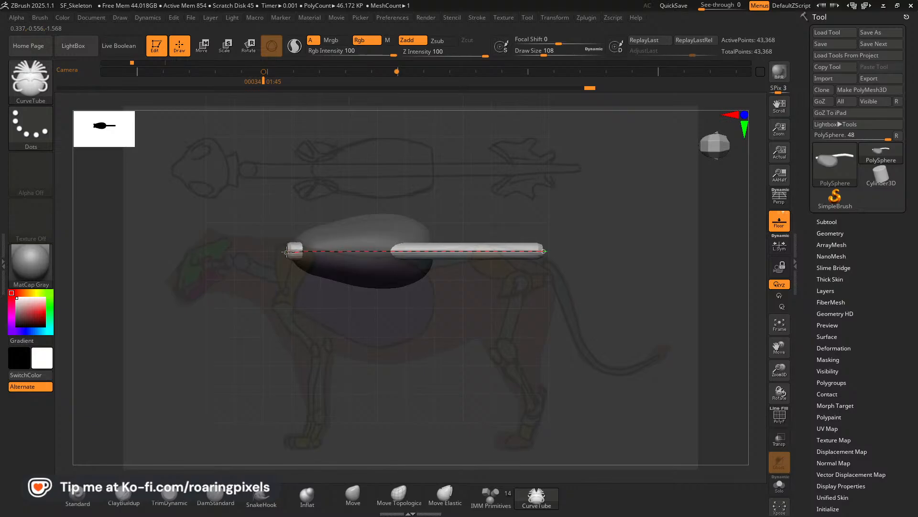
{"action": "left_click_drag", "start_coordinate": [286, 252], "coordinate": [286, 252]}
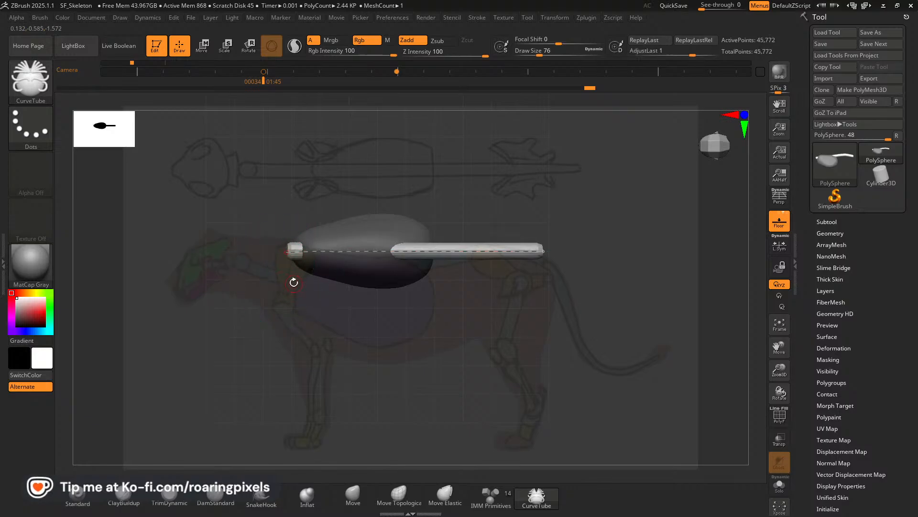
{"action": "key", "text": "Right"}
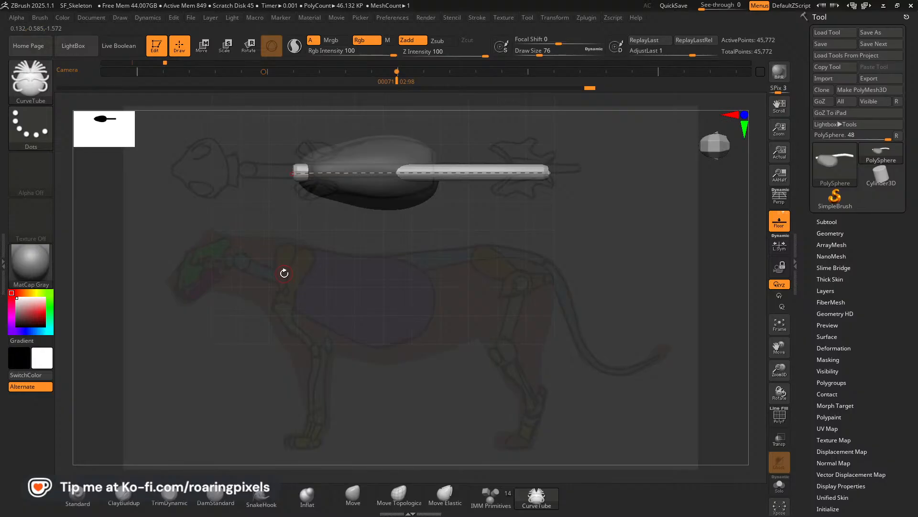
{"action": "key", "text": "Left"}
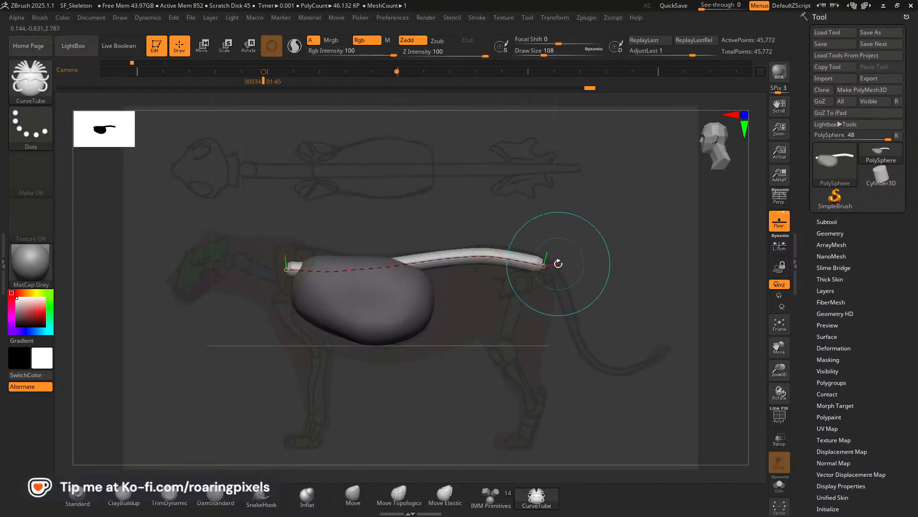
Pull the spine curve's rear end back and down toward the sketched tail base in the side view.
{"action": "key", "text": "bracketleft"}
{"action": "key", "text": "bracketleft"}
{"action": "key", "text": "bracketleft"}
{"action": "key", "text": "bracketright"}
{"action": "key", "text": "bracketright"}
{"action": "key", "text": "bracketright"}
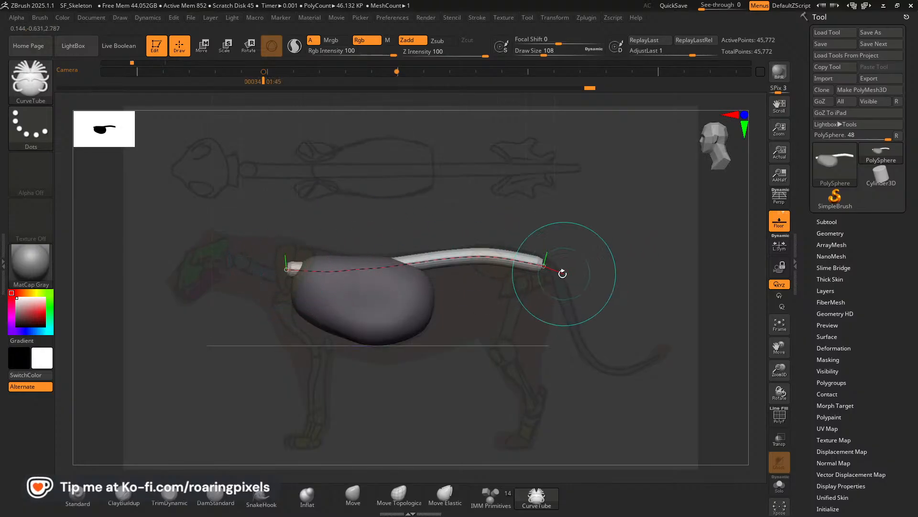
{"action": "left_click", "coordinate": [548, 268]}
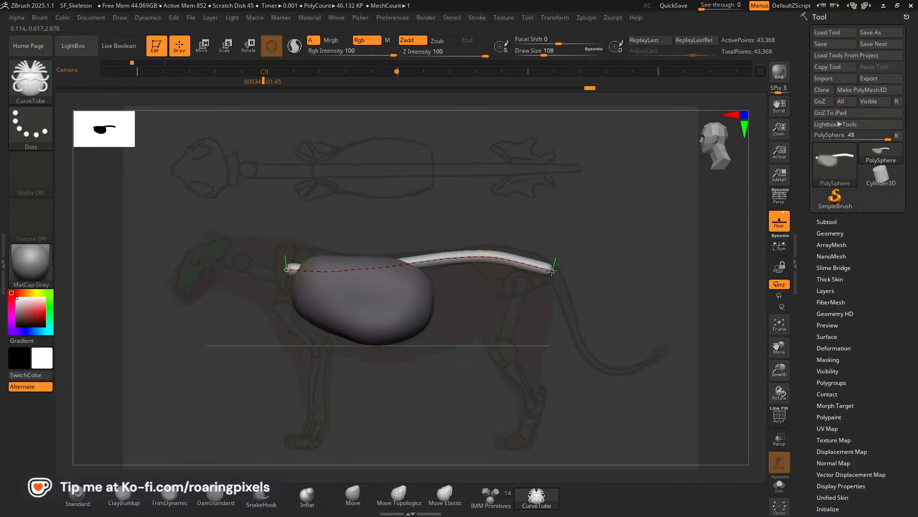
Reduce the draw size to 56 for a thinner spine tube.
{"action": "key", "text": "bracketleft"}
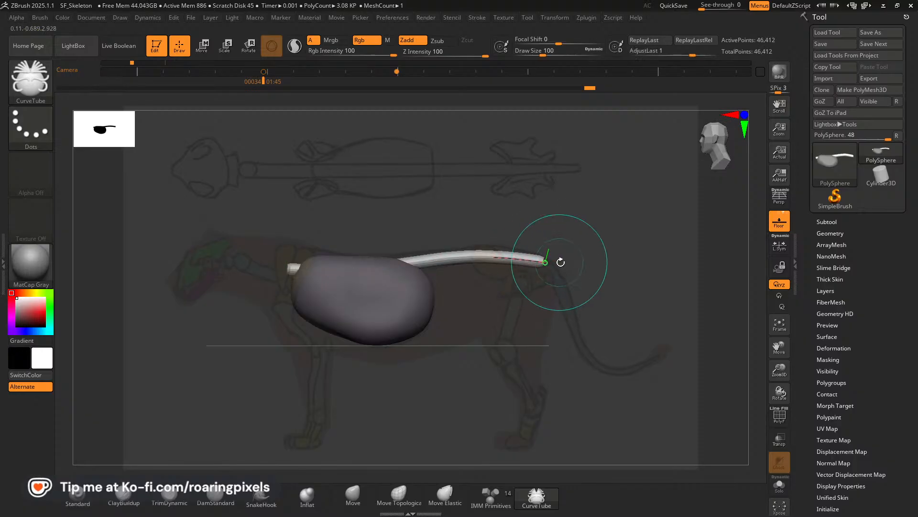
{"action": "key", "text": "bracketleft"}
{"action": "key", "text": "bracketleft"}
{"action": "key", "text": "bracketleft"}
{"action": "key", "text": "bracketleft"}
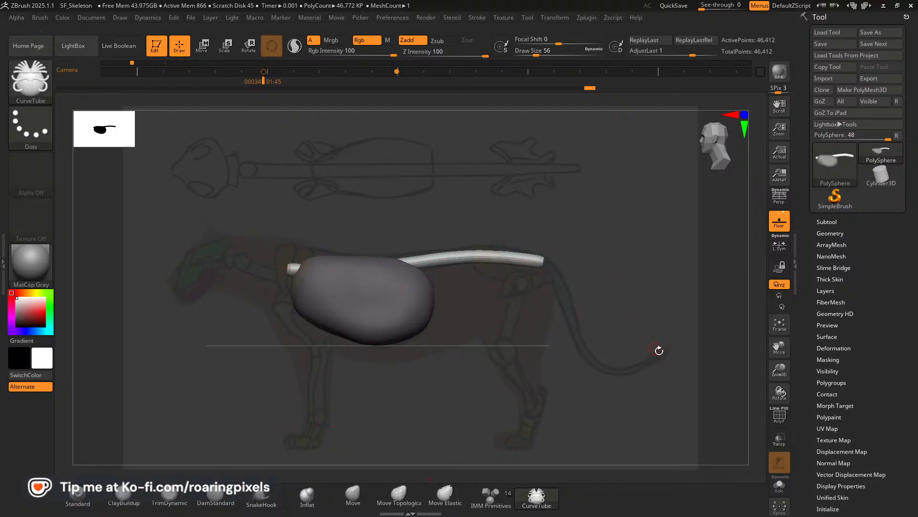
Bring the split rear end of the spine curve back together on the midline as seen from above.
{"action": "mouse_move", "coordinate": [658, 355]}
{"action": "left_mouse_down"}
{"action": "mouse_move", "coordinate": [589, 302]}
{"action": "mouse_move", "coordinate": [679, 344]}
{"action": "left_mouse_up"}
{"action": "left_click", "coordinate": [544, 266]}
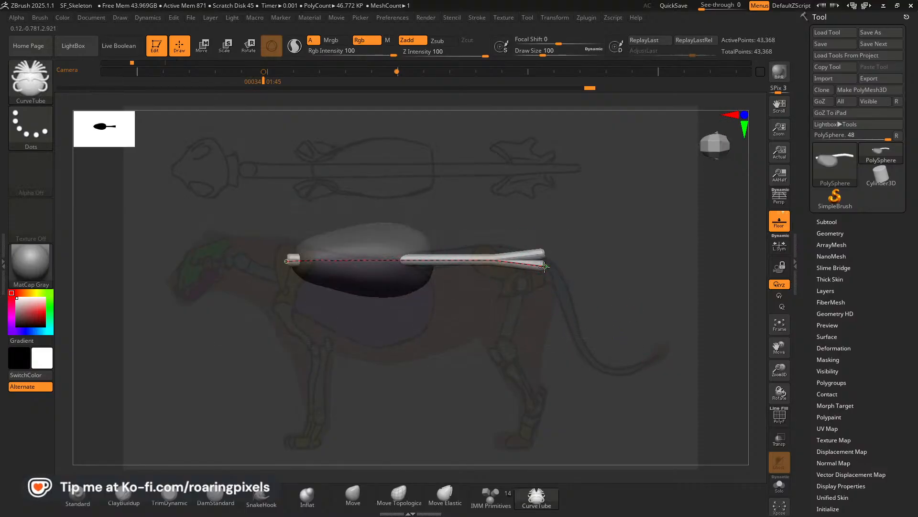
{"action": "left_click_drag", "start_coordinate": [542, 260], "coordinate": [544, 260]}
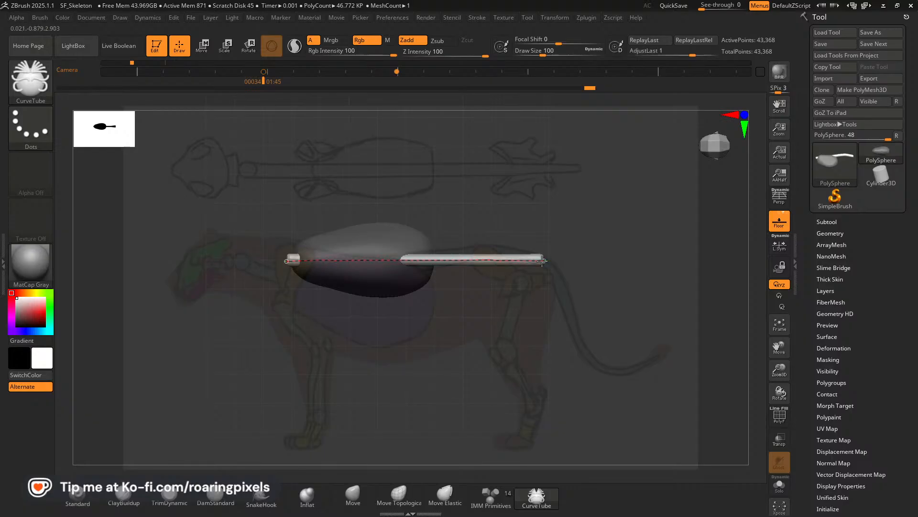
{"action": "mouse_move", "coordinate": [557, 353]}
{"action": "left_mouse_down"}
{"action": "mouse_move", "coordinate": [607, 303]}
{"action": "mouse_move", "coordinate": [586, 294]}
{"action": "left_mouse_up"}
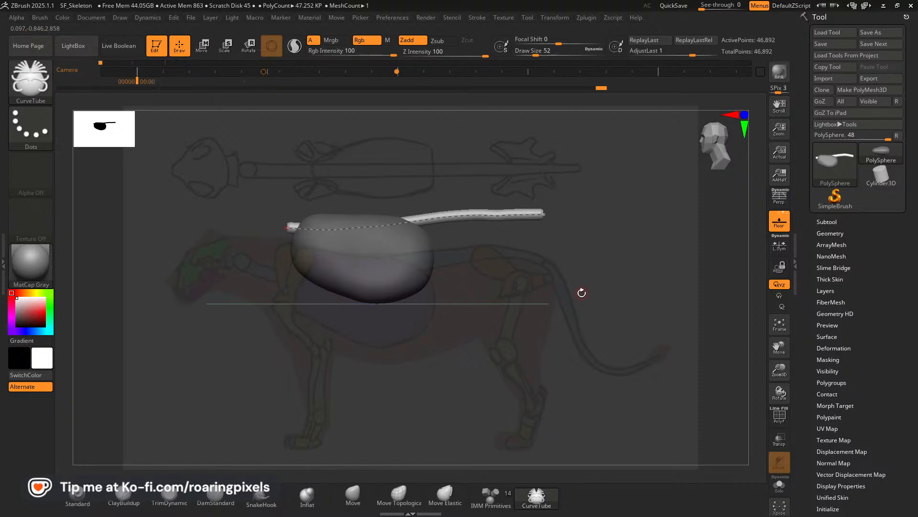
Bend the rear end of the spine tube down to the sketched tail base in the stored side view, with draw size 52.
{"action": "key", "text": "Right"}
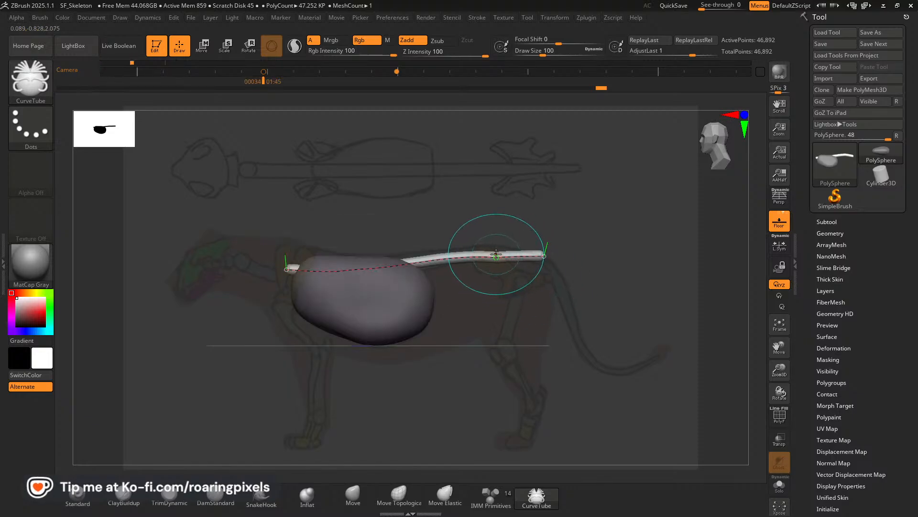
{"action": "key", "text": "bracketleft"}
{"action": "key", "text": "bracketleft"}
{"action": "left_click_drag", "start_coordinate": [493, 255], "coordinate": [541, 260]}
{"action": "key", "text": "bracketleft"}
{"action": "key", "text": "bracketleft"}
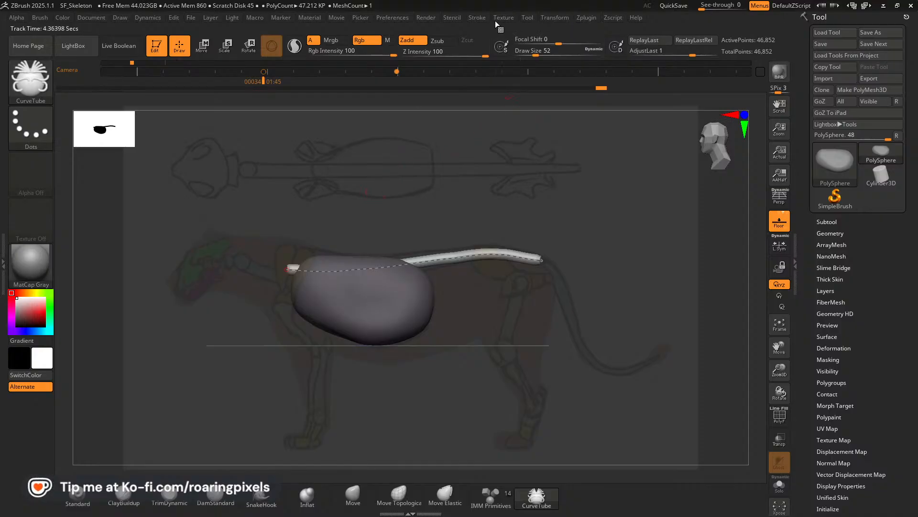
Delete the spine's active curve, and draw a new tail tube from the spine's rear end along the sketched tail to its tip.
{"action": "left_click", "coordinate": [475, 17]}
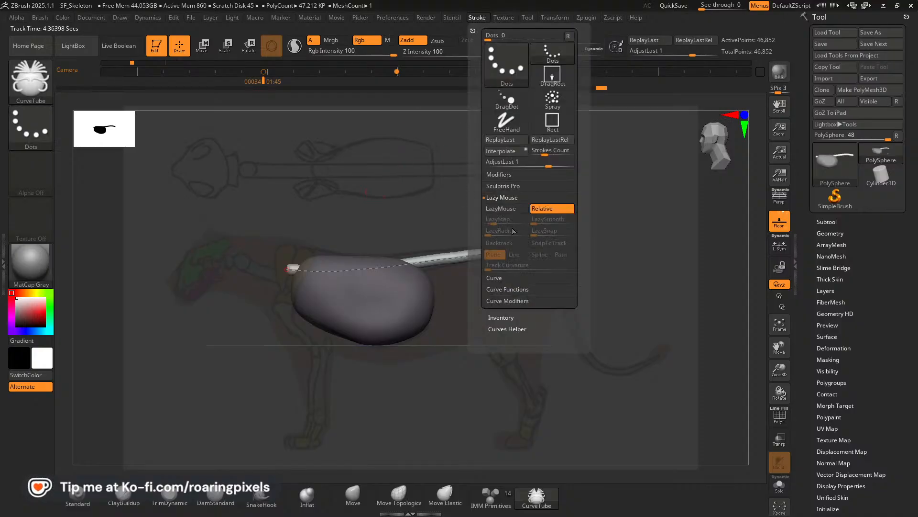
{"action": "left_click", "coordinate": [498, 289]}
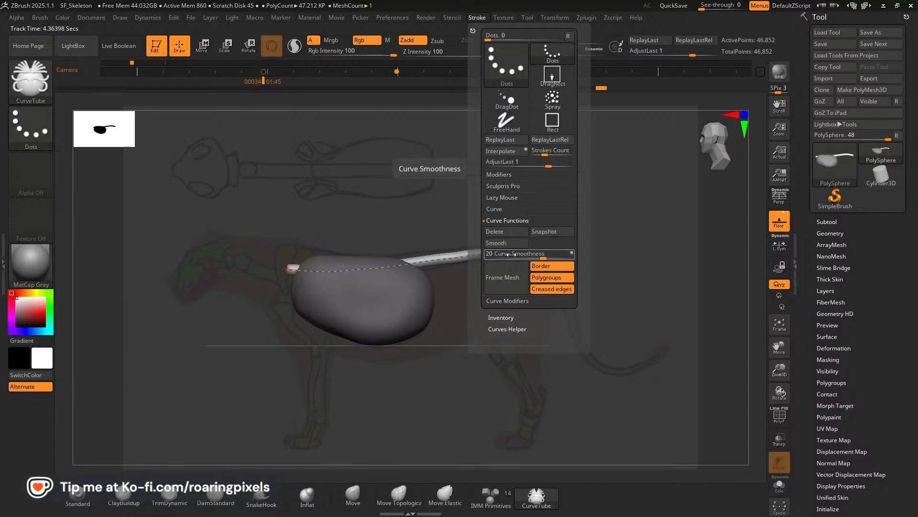
{"action": "left_click", "coordinate": [498, 233]}
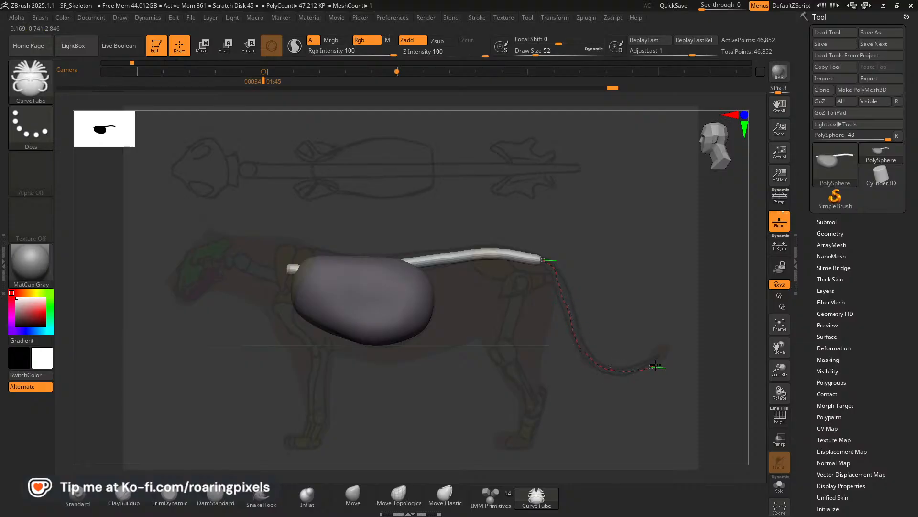
{"action": "left_click_drag", "start_coordinate": [656, 365], "coordinate": [663, 357]}
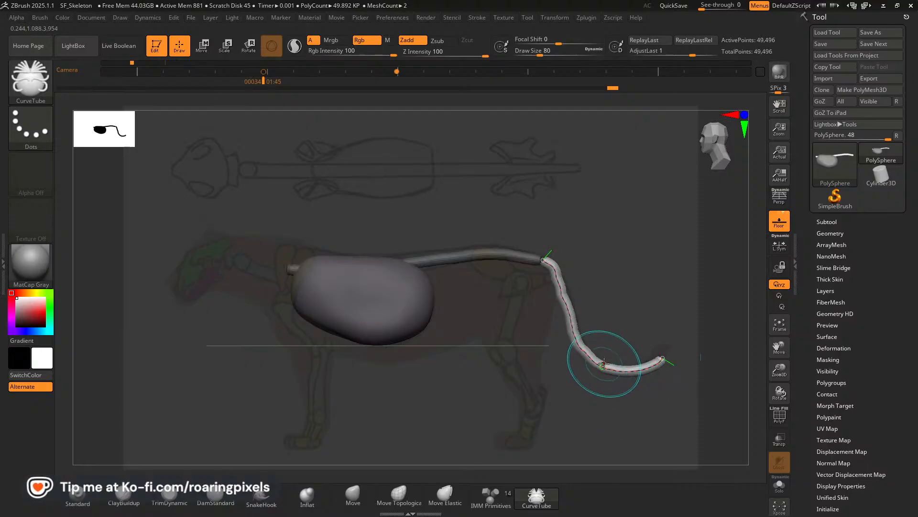
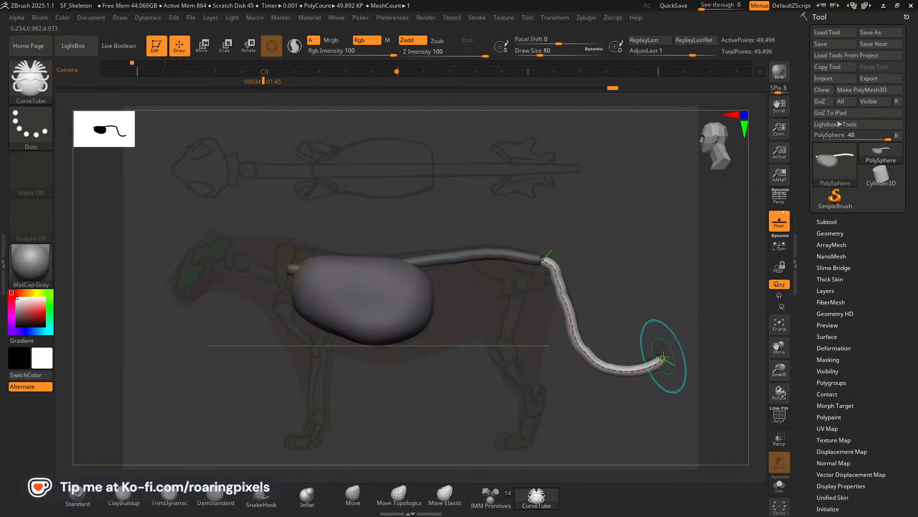
Raise the tail curve's tip slightly, and enable the Size curve modifier for the tail tube.
{"action": "left_click_drag", "start_coordinate": [662, 358], "coordinate": [663, 348]}
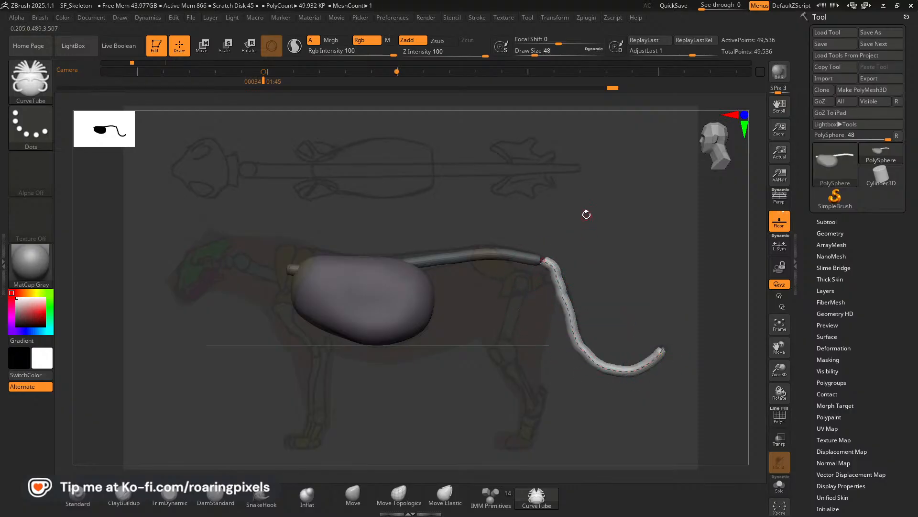
{"action": "left_click", "coordinate": [480, 18]}
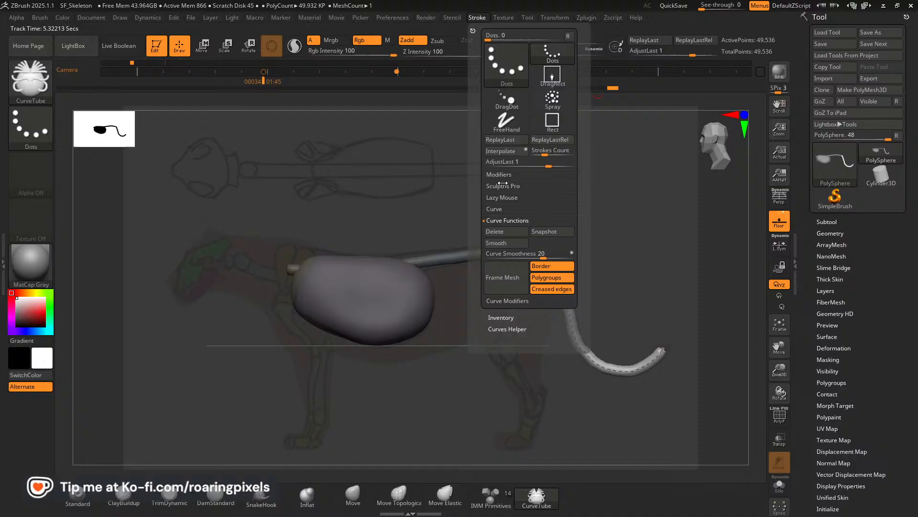
{"action": "left_click", "coordinate": [498, 209]}
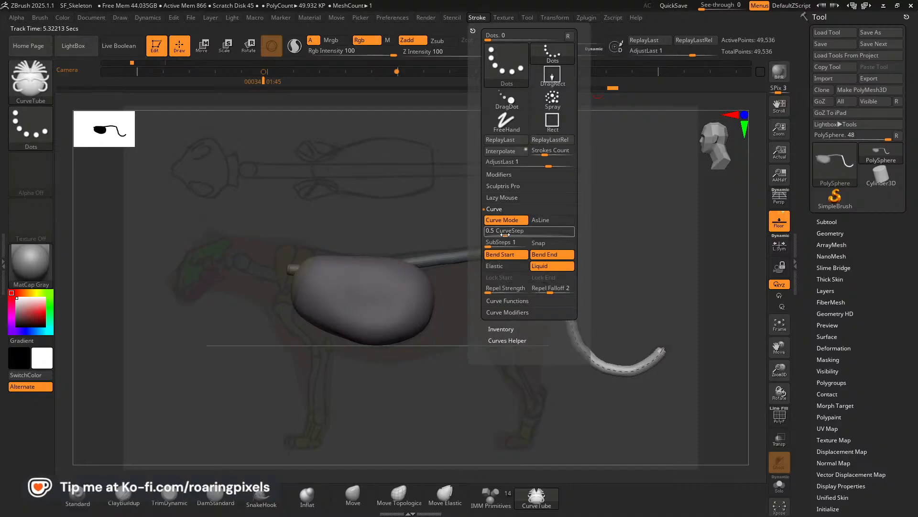
{"action": "left_click", "coordinate": [504, 301]}
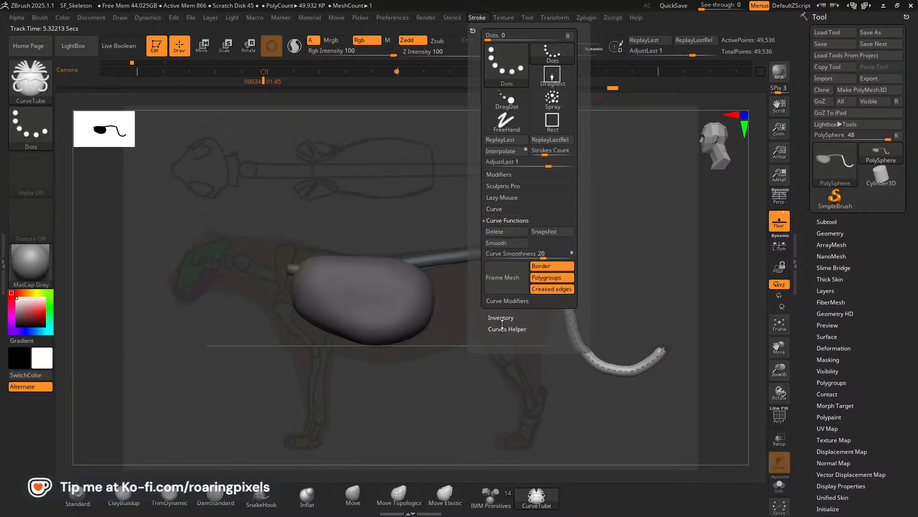
{"action": "left_click", "coordinate": [507, 301]}
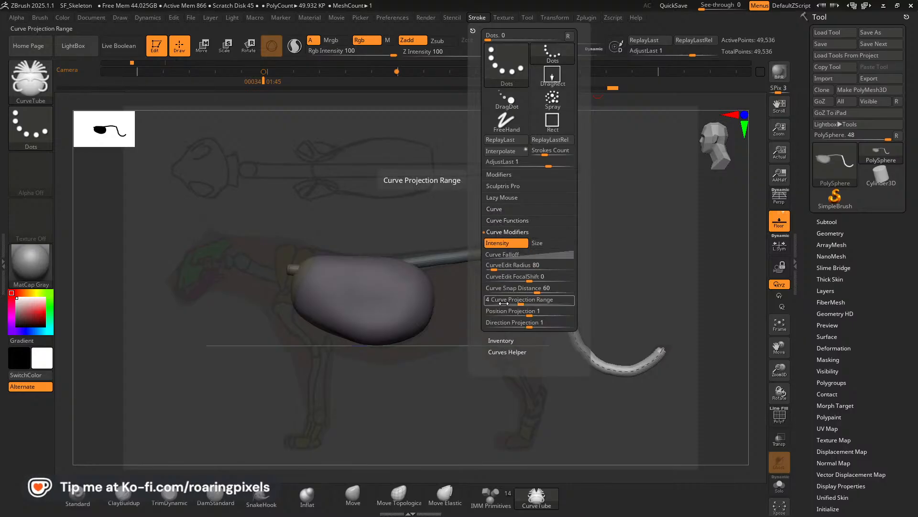
{"action": "left_click", "coordinate": [541, 244]}
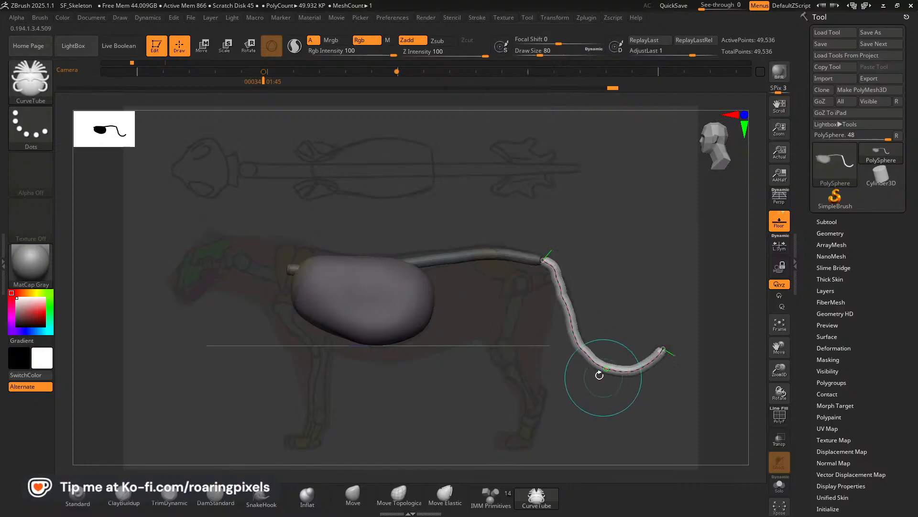
{"action": "left_click", "coordinate": [596, 365]}
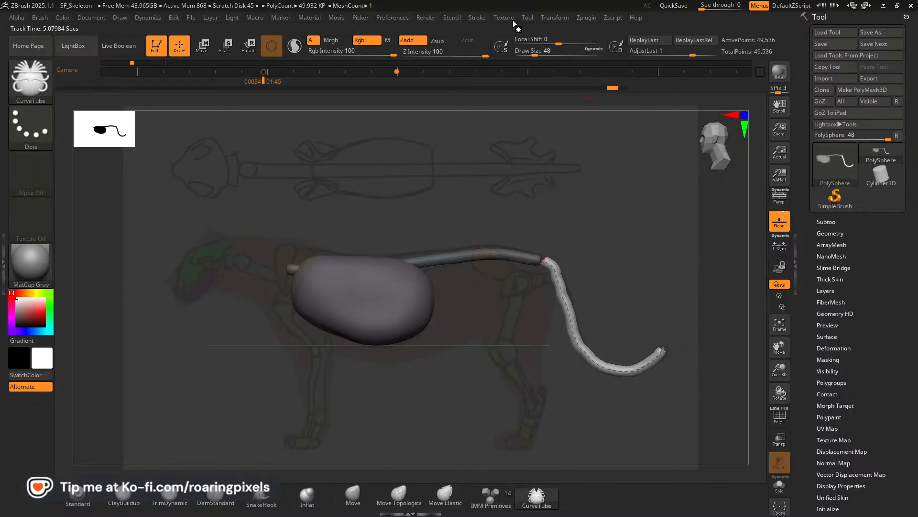
Flip the curve falloff horizontally and update the tail tube so it tapers toward the tip.
{"action": "left_click", "coordinate": [478, 18]}
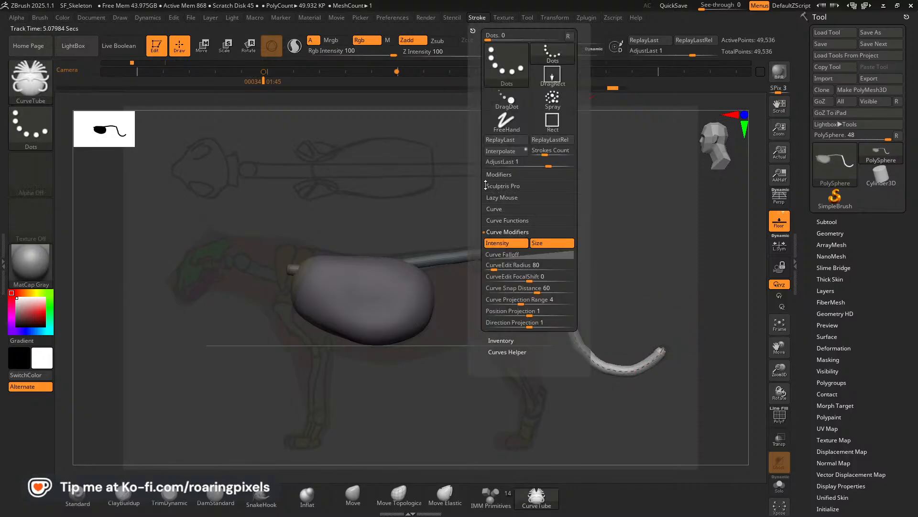
{"action": "left_click", "coordinate": [530, 255]}
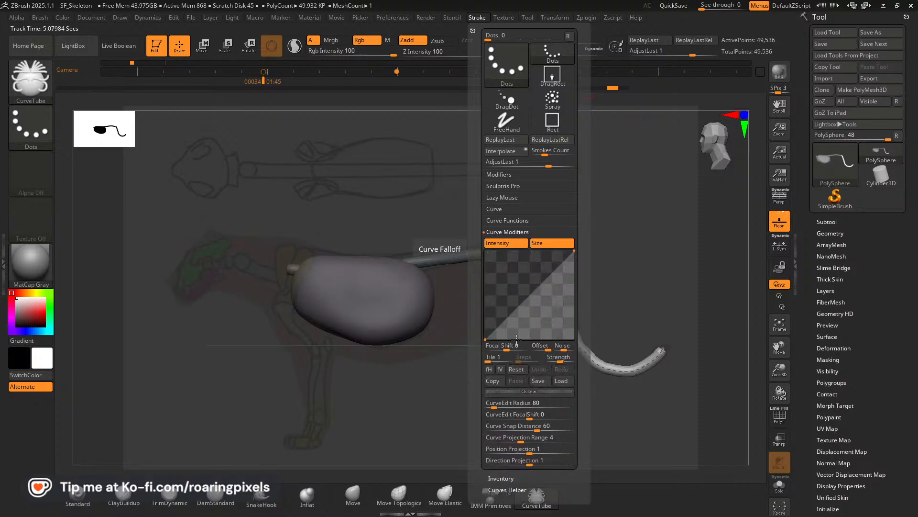
{"action": "left_click", "coordinate": [489, 369]}
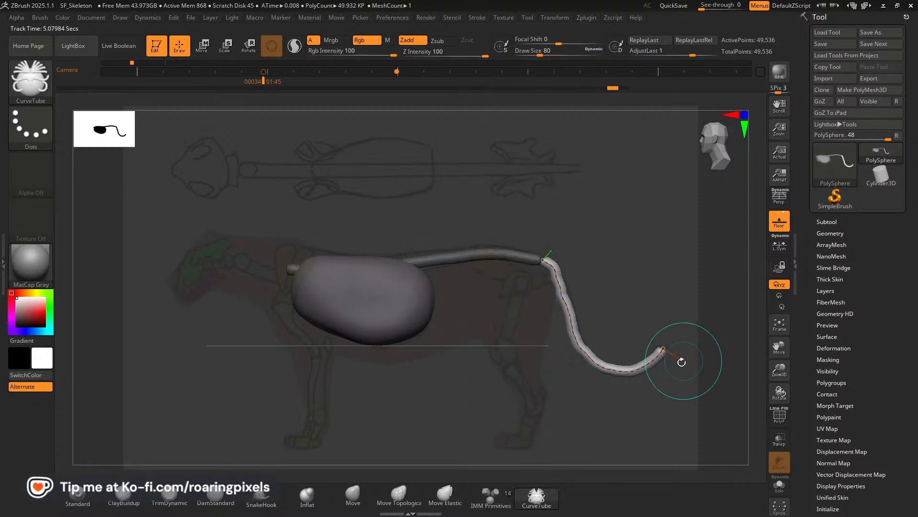
{"action": "left_click", "coordinate": [636, 370]}
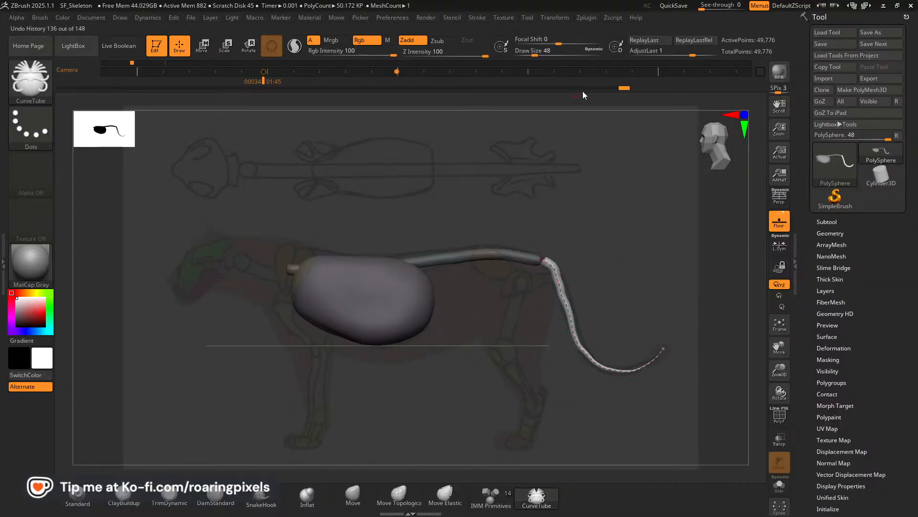
Raise the end point of the curve falloff in two stages to keep more thickness at the tail tip.
{"action": "left_click", "coordinate": [479, 18]}
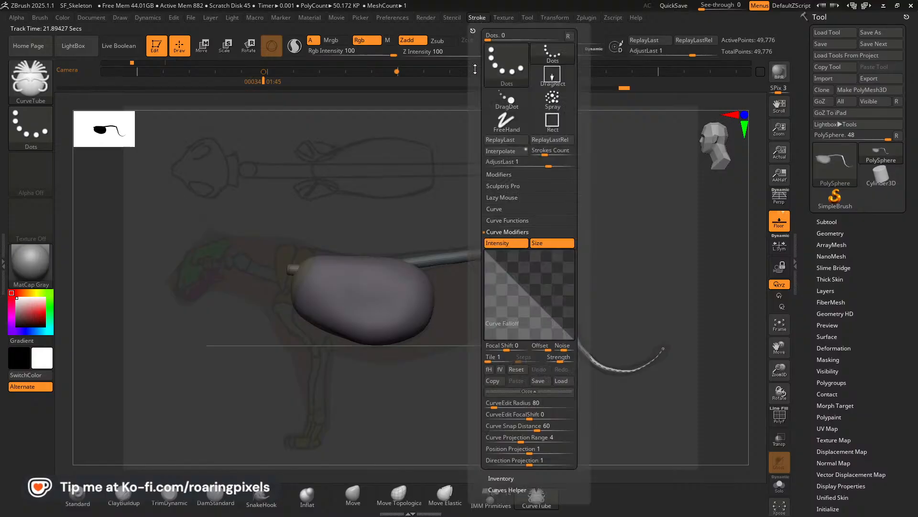
{"action": "mouse_move", "coordinate": [570, 338]}
{"action": "left_mouse_down"}
{"action": "mouse_move", "coordinate": [559, 338]}
{"action": "mouse_move", "coordinate": [580, 326]}
{"action": "left_mouse_up"}
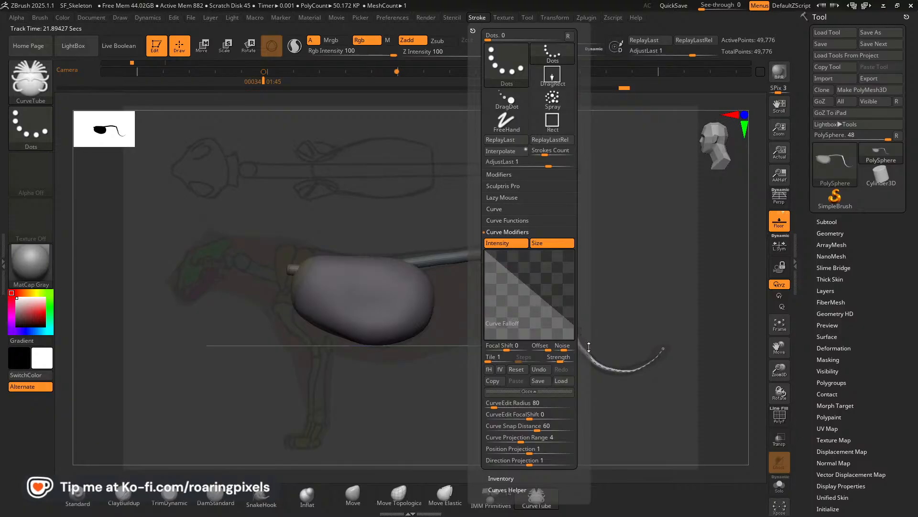
{"action": "left_click", "coordinate": [481, 18]}
{"action": "left_click_drag", "start_coordinate": [575, 322], "coordinate": [574, 303]}
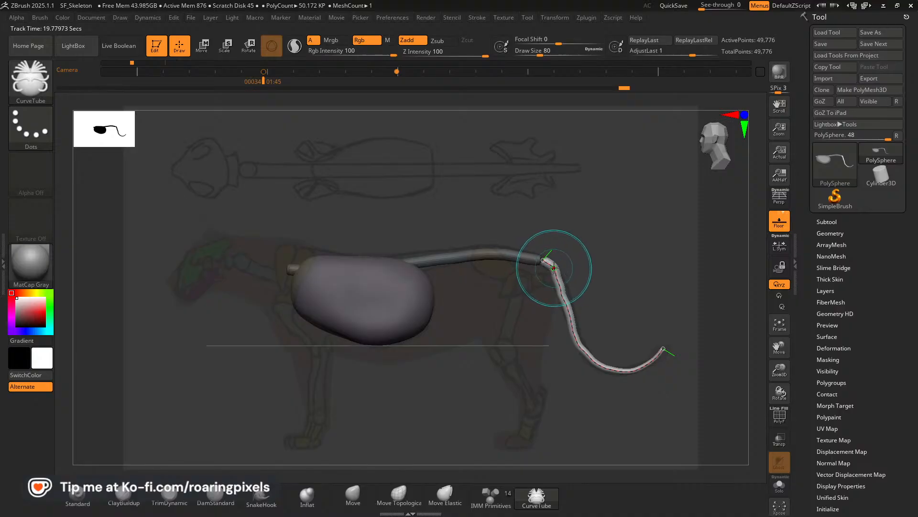
Smooth the tail curve just below its base with curve edit radius 64, and open the stroke's curve settings.
{"action": "key", "text": "shift"}
{"action": "left_click_drag", "start_coordinate": [551, 266], "coordinate": [561, 285], "text": "shift"}
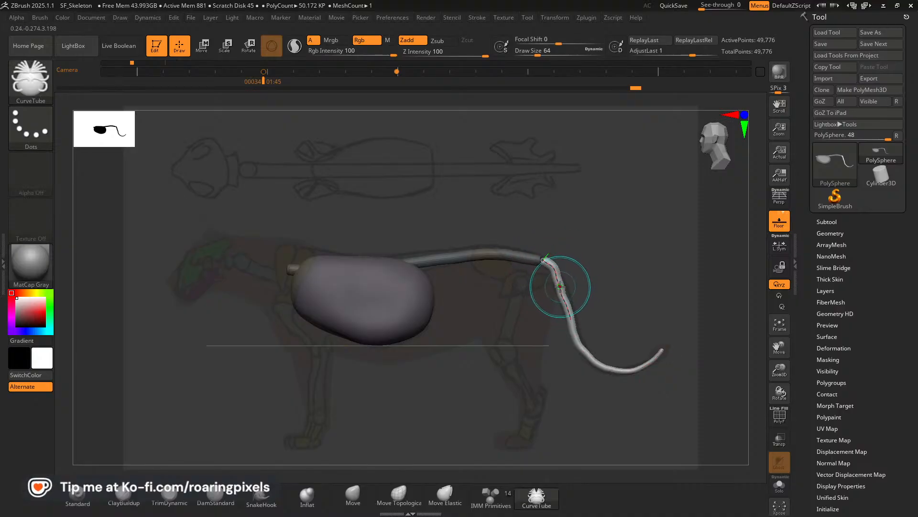
{"action": "key", "text": "shift"}
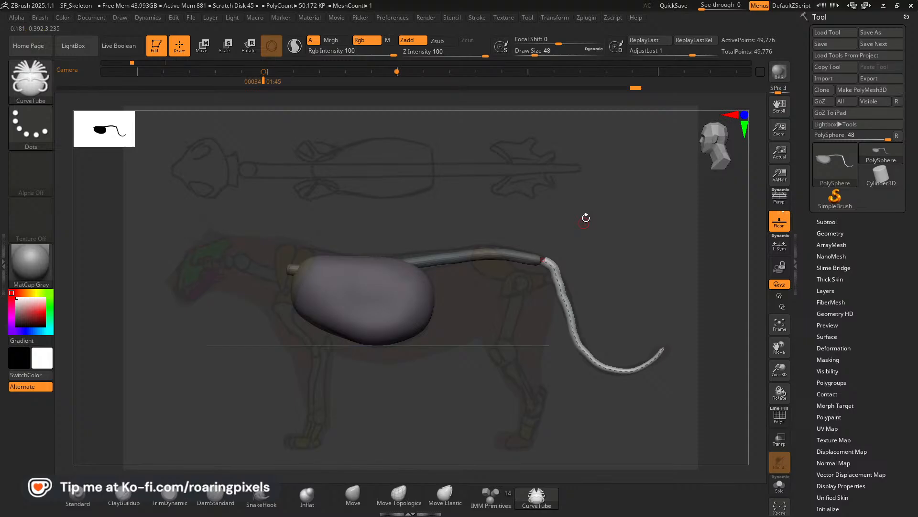
{"action": "left_click", "coordinate": [479, 18]}
{"action": "left_click", "coordinate": [494, 212]}
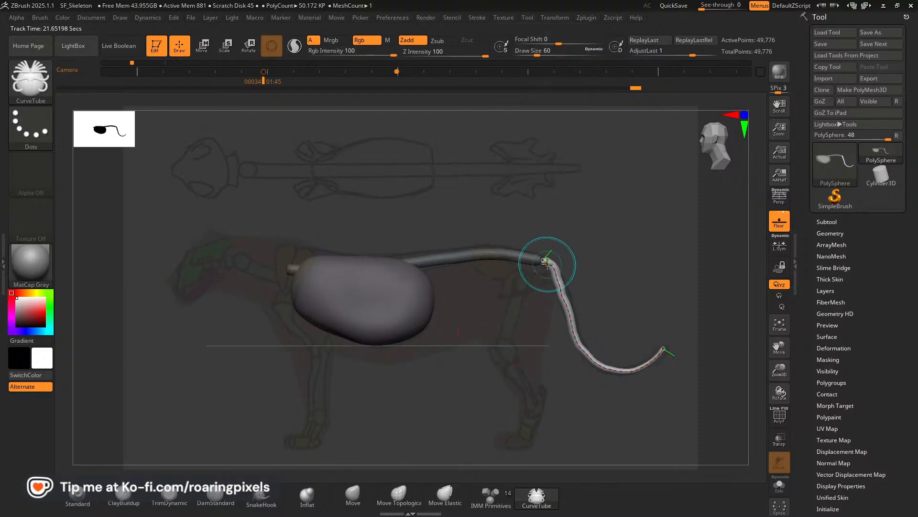
Reshape the tail curve along the sketched tail from base to tip, reducing the curve edit radius to 24.
{"action": "left_click_drag", "start_coordinate": [544, 261], "coordinate": [571, 312]}
{"action": "key", "text": "bracketleft"}
{"action": "key", "text": "bracketleft"}
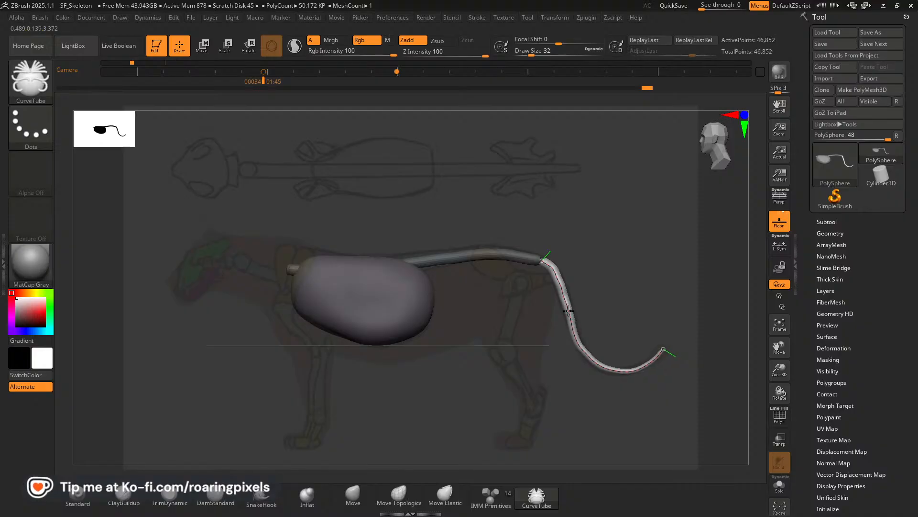
{"action": "key", "text": "bracketleft"}
{"action": "left_click_drag", "start_coordinate": [587, 355], "coordinate": [589, 354]}
{"action": "key", "text": "bracketleft"}
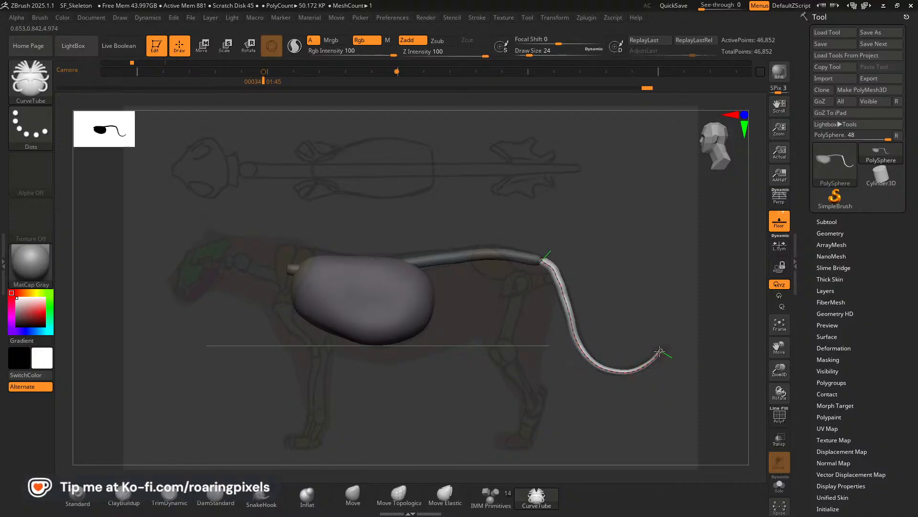
{"action": "left_click_drag", "start_coordinate": [662, 351], "coordinate": [658, 354]}
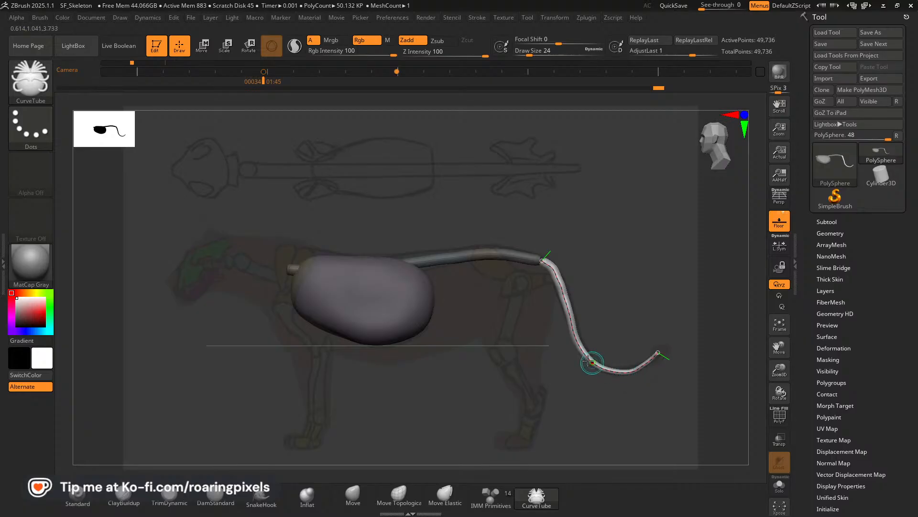
Adjust the tail curve below its base with curve edit radius 28 and update the tube.
{"action": "key", "text": "bracketright"}
{"action": "left_click", "coordinate": [550, 269]}
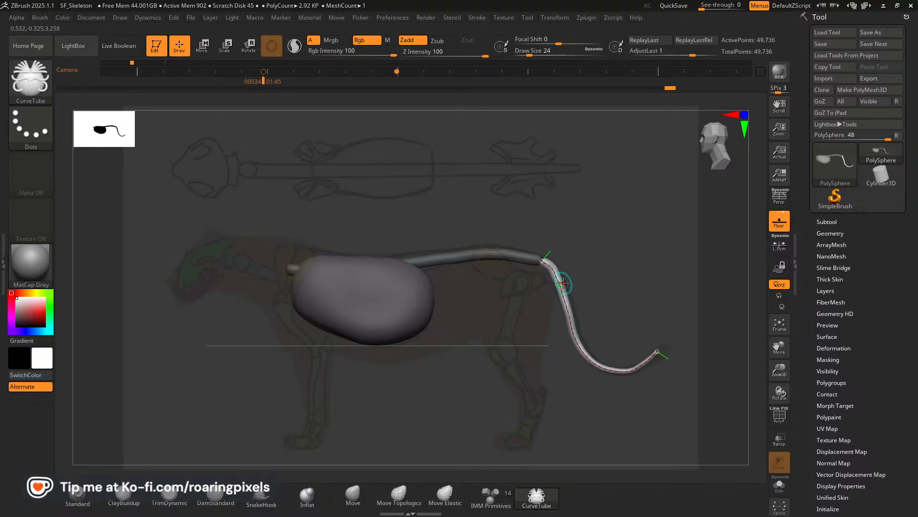
{"action": "left_click", "coordinate": [560, 286]}
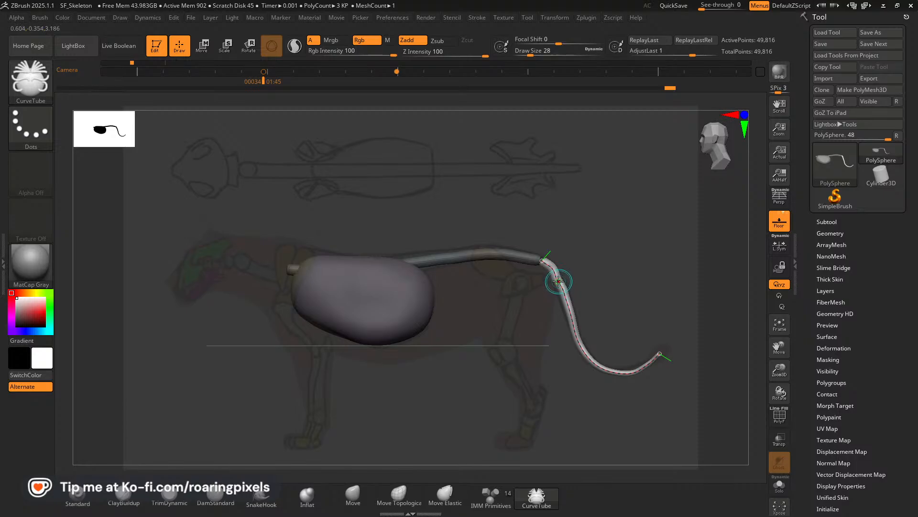
Smooth the upper half of the tail curve and refine it along the sketch, reducing the curve edit radius to 28.
{"action": "key", "text": "shift"}
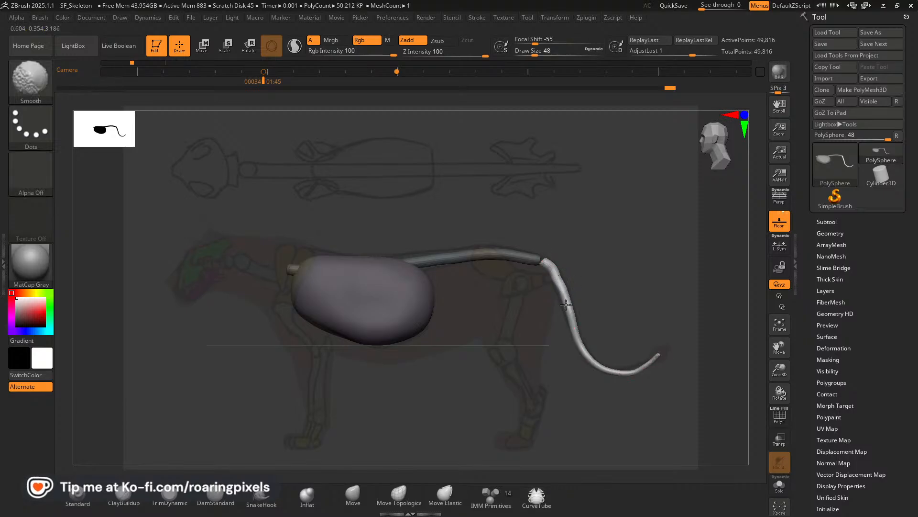
{"action": "left_click_drag", "start_coordinate": [566, 305], "coordinate": [564, 298], "text": "shift"}
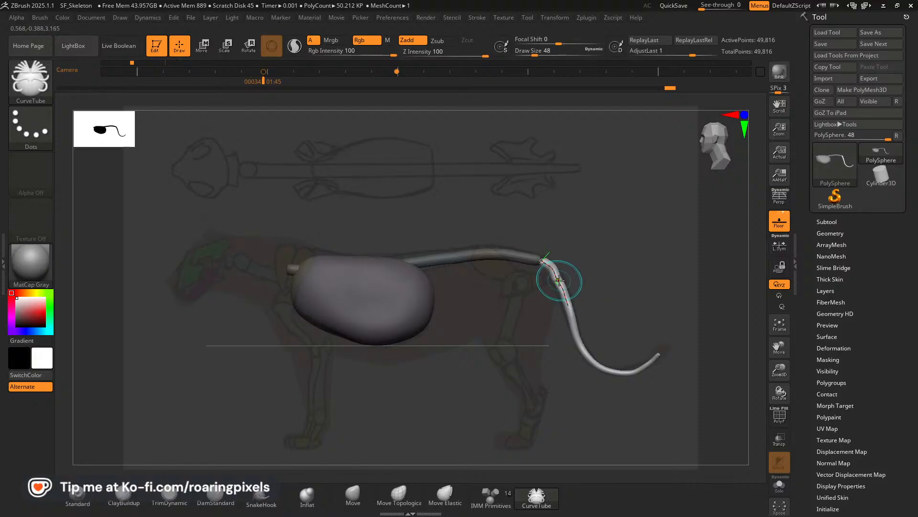
{"action": "key", "text": "shift"}
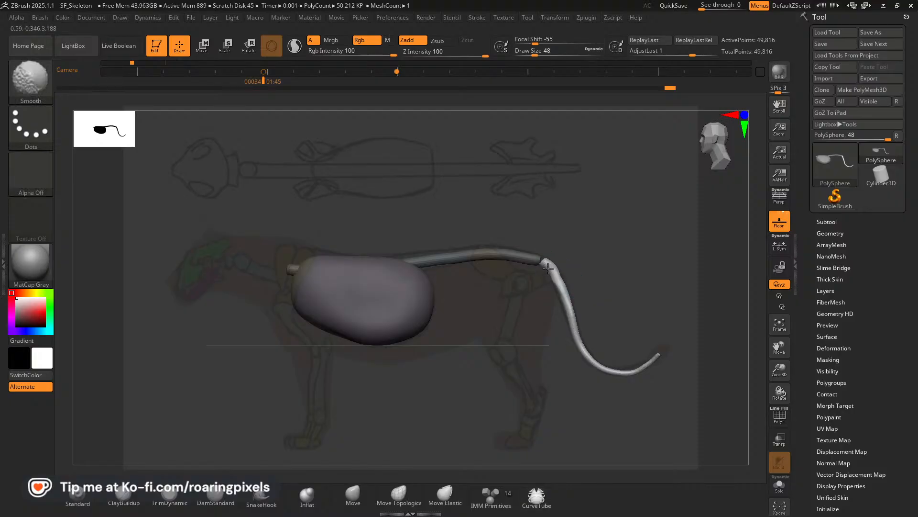
{"action": "key", "text": "bracketleft"}
{"action": "left_click", "coordinate": [565, 297]}
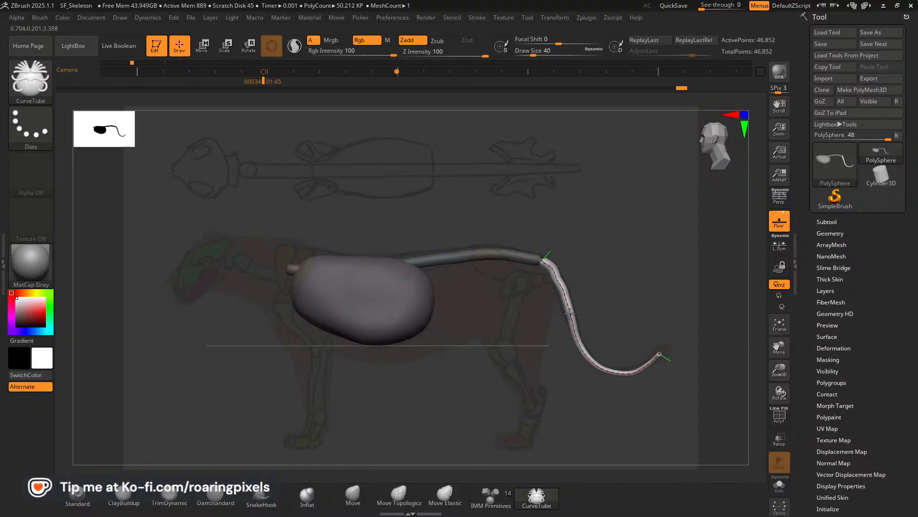
{"action": "left_click", "coordinate": [557, 283]}
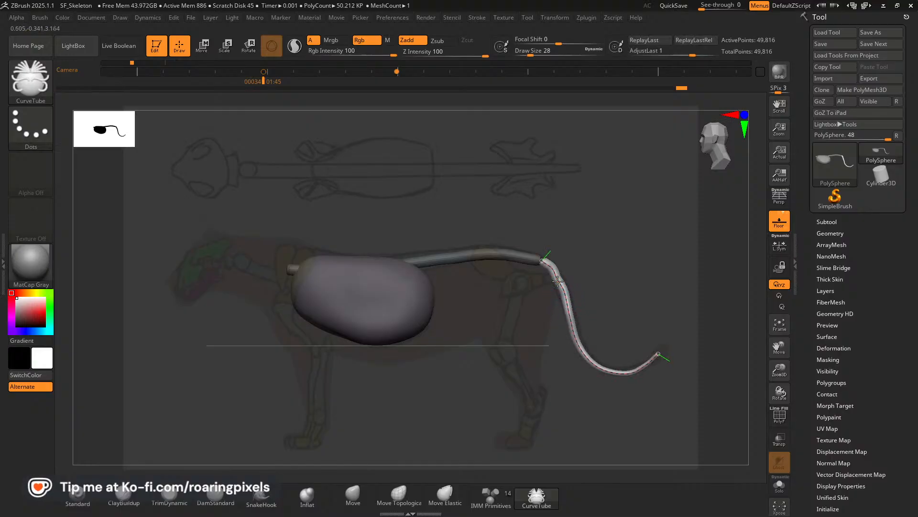
Even out the upper tail bend along the sketch with curve edit radius 32.
{"action": "key", "text": "bracketright"}
{"action": "key", "text": "bracketright"}
{"action": "left_click", "coordinate": [558, 281]}
{"action": "left_click_drag", "start_coordinate": [564, 292], "coordinate": [564, 295]}
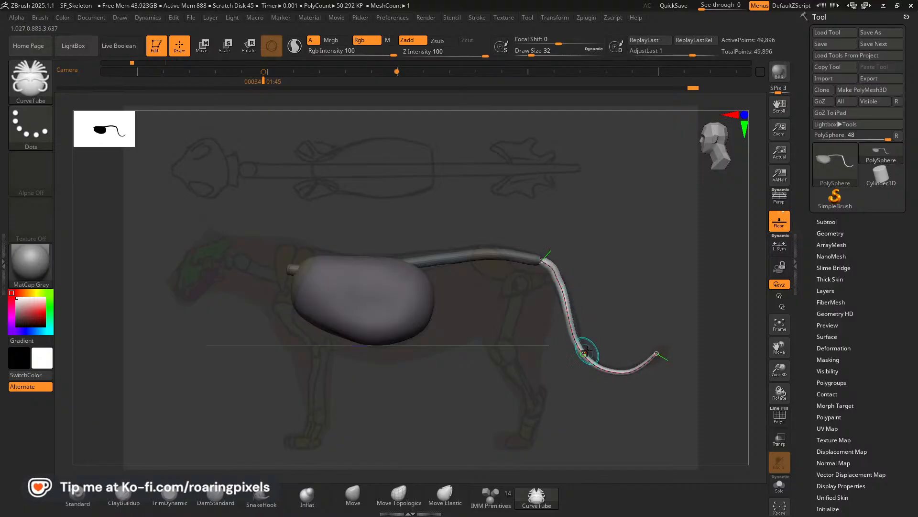
{"action": "key", "text": "bracketright"}
{"action": "key", "text": "bracketright"}
{"action": "key", "text": "bracketright"}
{"action": "key", "text": "bracketright"}
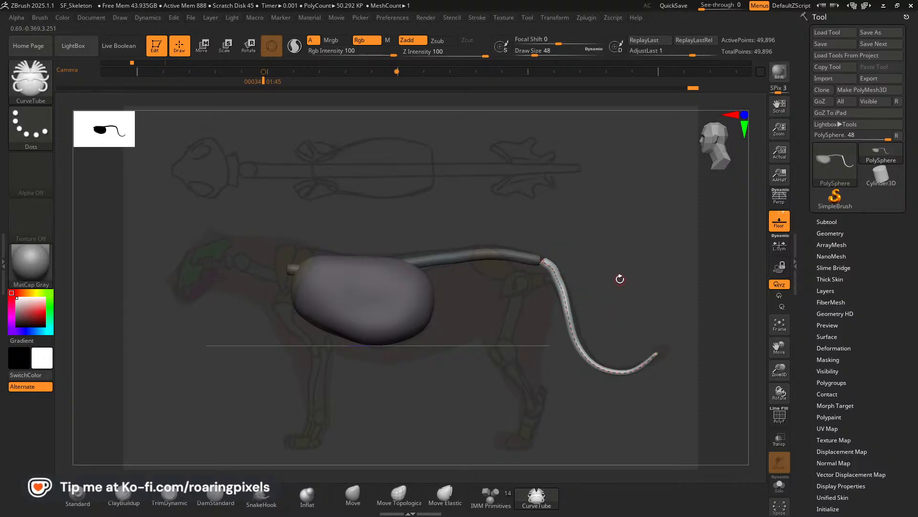
Try small adjustments to the tail's upper bend with curve edit radius 32, and undo them.
{"action": "key", "text": "bracketleft"}
{"action": "key", "text": "bracketleft"}
{"action": "key", "text": "bracketleft"}
{"action": "key", "text": "bracketleft"}
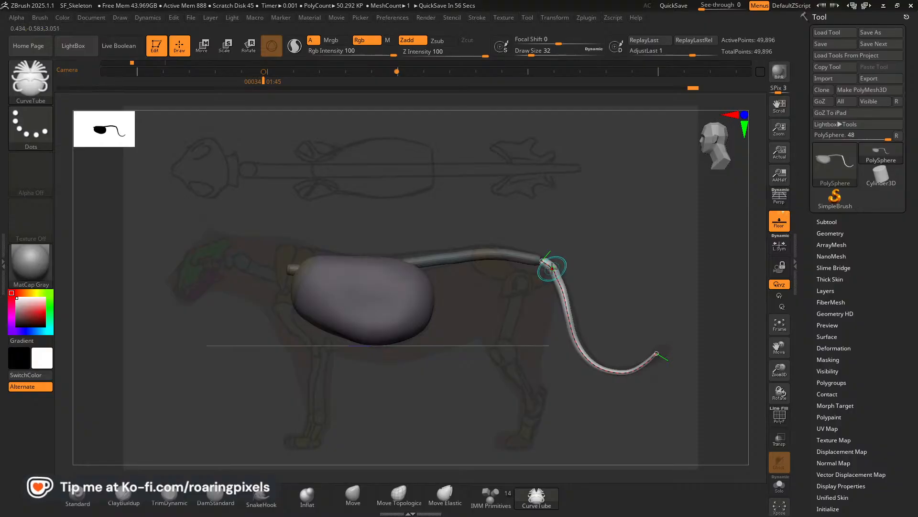
{"action": "left_click_drag", "start_coordinate": [553, 268], "coordinate": [555, 265]}
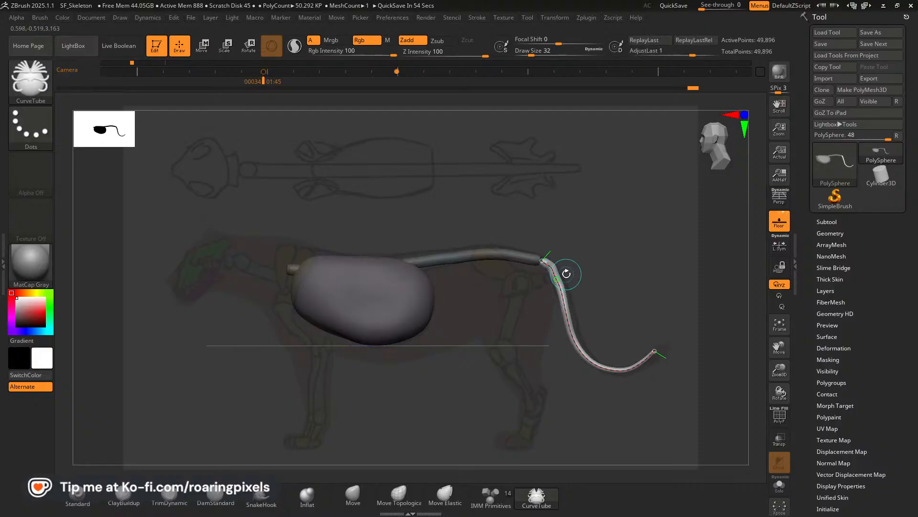
{"action": "key", "text": "bracketright"}
{"action": "key", "text": "bracketright"}
{"action": "key", "text": "bracketright"}
{"action": "key", "text": "bracketright"}
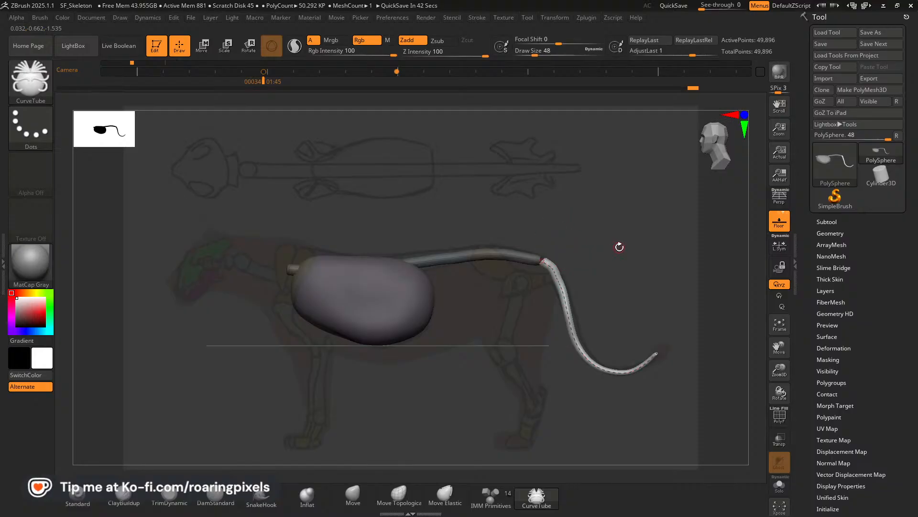
{"action": "left_click", "coordinate": [558, 279]}
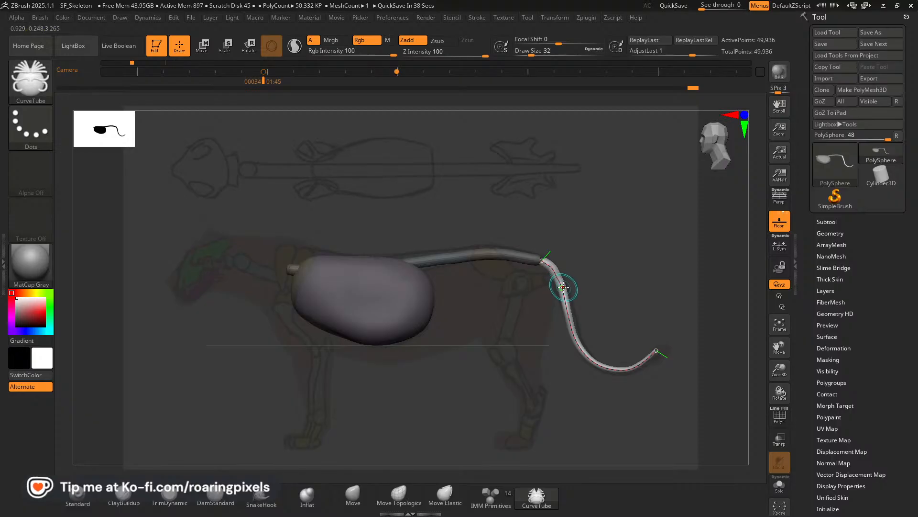
{"action": "key", "text": "ctrl+z"}
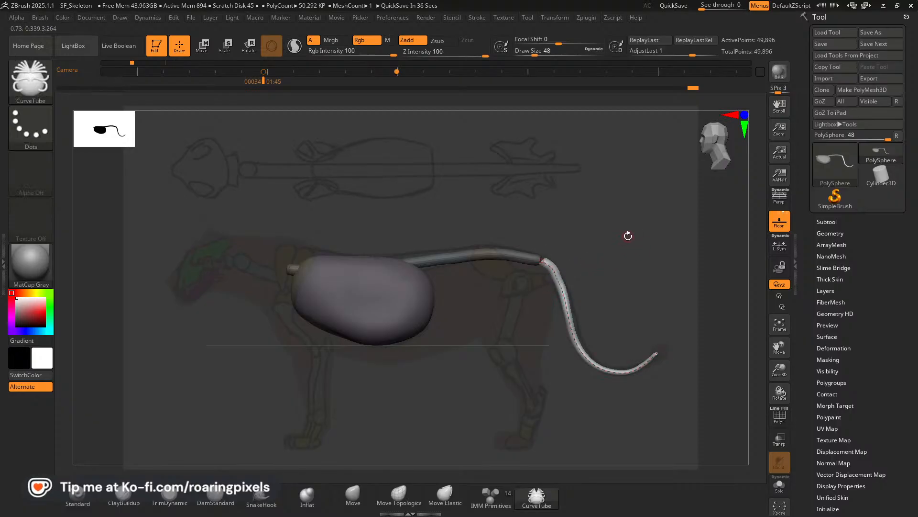
Check the tail in the top camera view and step the undo history back to before the mirrored tail tubes existed.
{"action": "key", "text": "Right"}
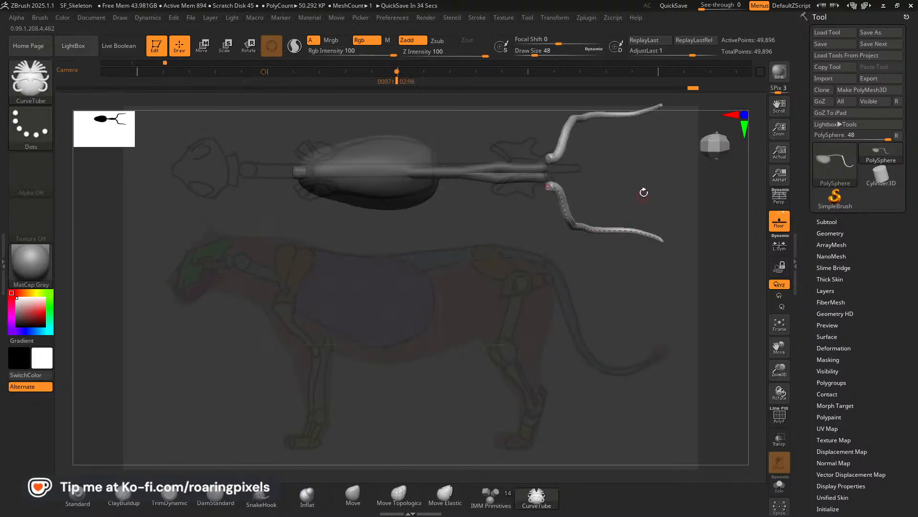
{"action": "key", "text": "bracketright"}
{"action": "key", "text": "bracketright"}
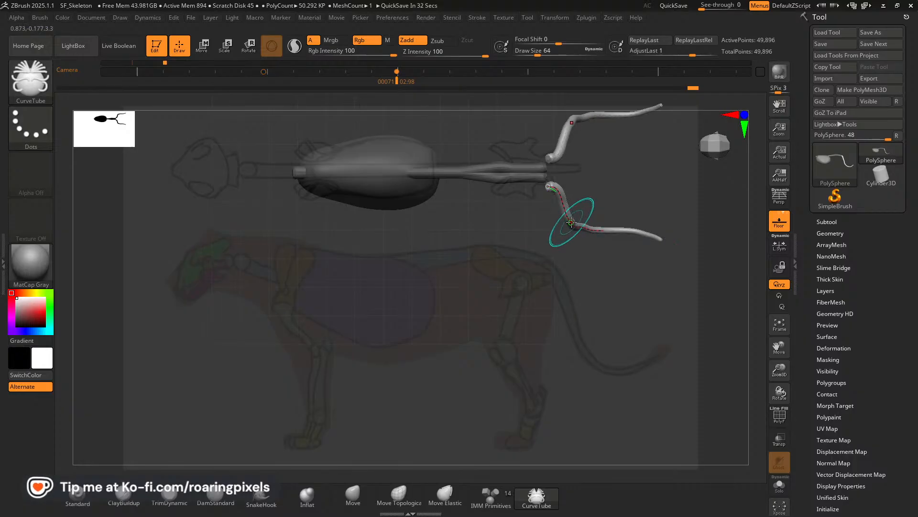
{"action": "key", "text": "bracketleft"}
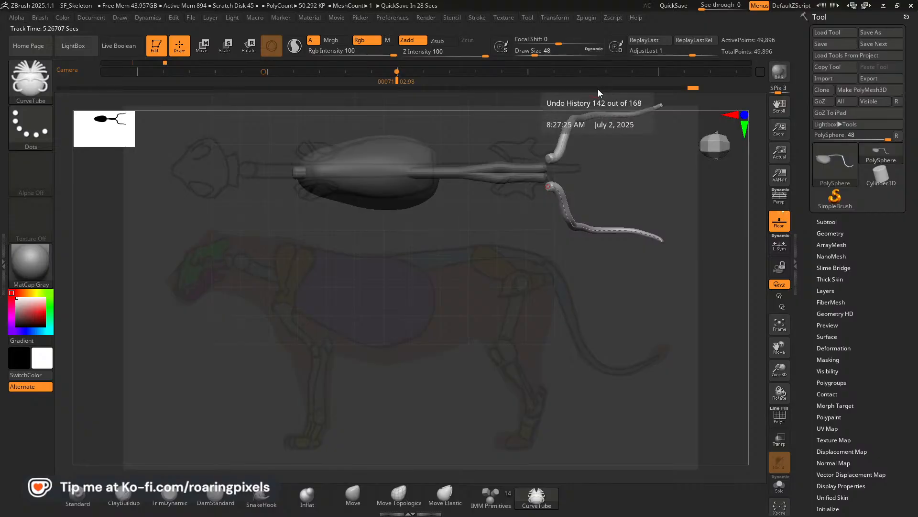
{"action": "left_click", "coordinate": [644, 88]}
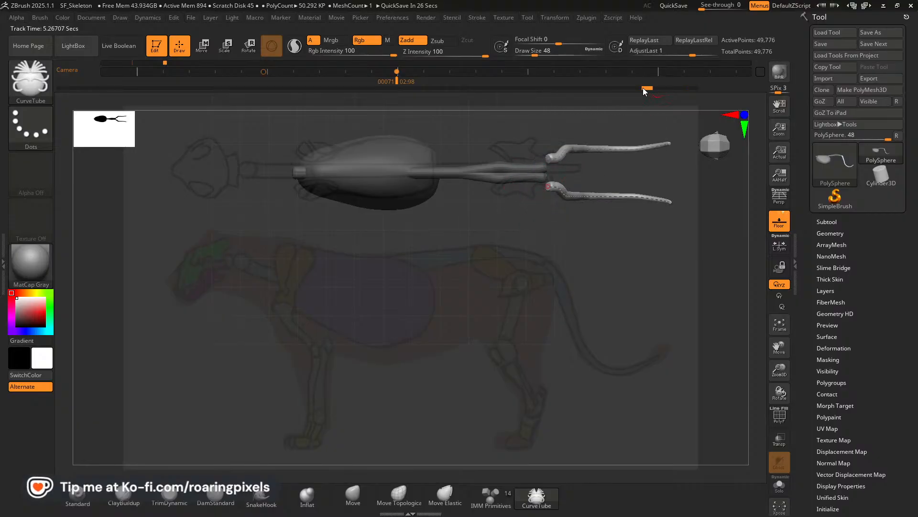
{"action": "left_click_drag", "start_coordinate": [642, 88], "coordinate": [610, 87]}
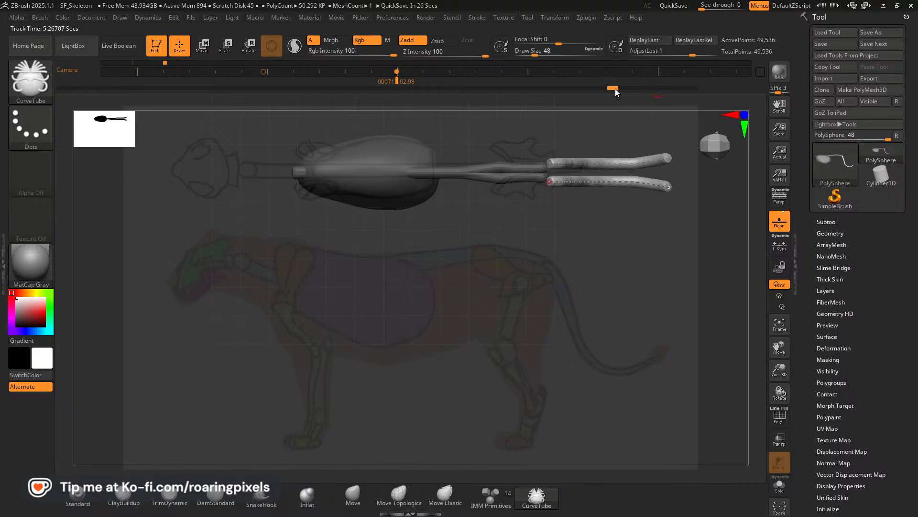
{"action": "left_click", "coordinate": [611, 88]}
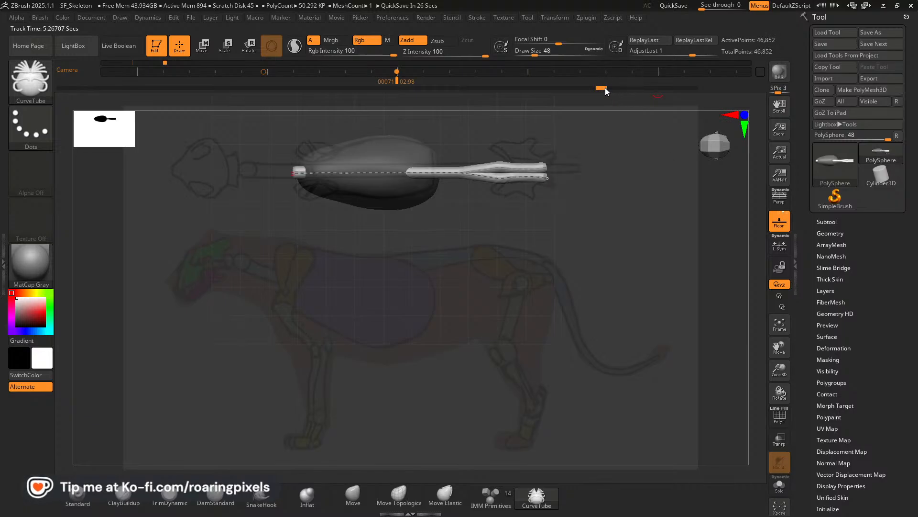
Step the undo history back further to the single, unsplit spine tube behind the ribcage.
{"action": "left_click", "coordinate": [603, 87]}
{"action": "left_click", "coordinate": [597, 88]}
{"action": "left_click", "coordinate": [602, 88]}
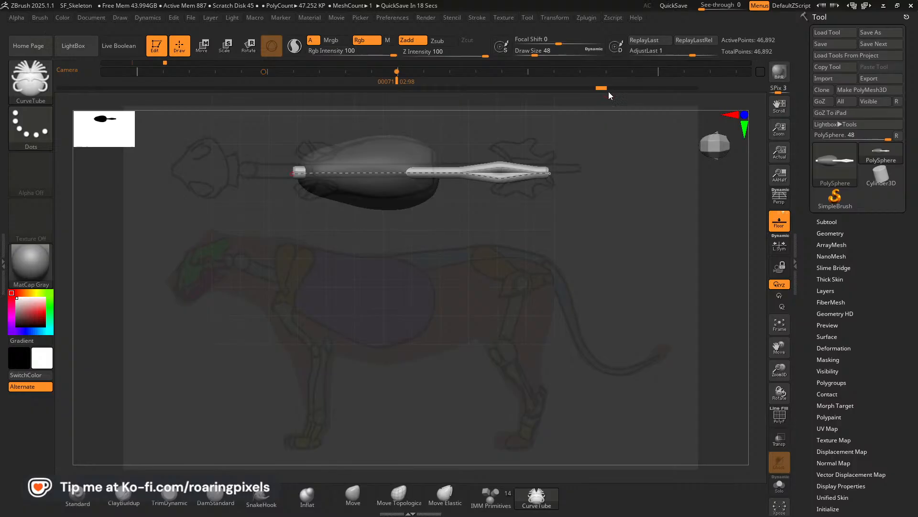
{"action": "left_click", "coordinate": [593, 87]}
{"action": "left_click", "coordinate": [596, 87]}
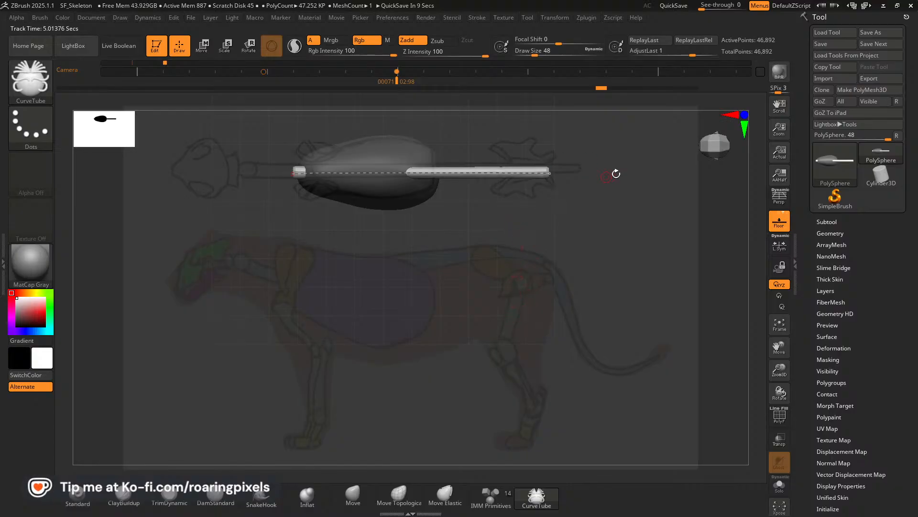
In the side camera view, try bending the rear end of the spine curve down toward the tail base, and undo it.
{"action": "mouse_move", "coordinate": [504, 313]}
{"action": "left_mouse_down"}
{"action": "mouse_move", "coordinate": [504, 235]}
{"action": "mouse_move", "coordinate": [531, 273]}
{"action": "mouse_move", "coordinate": [511, 258]}
{"action": "left_mouse_up"}
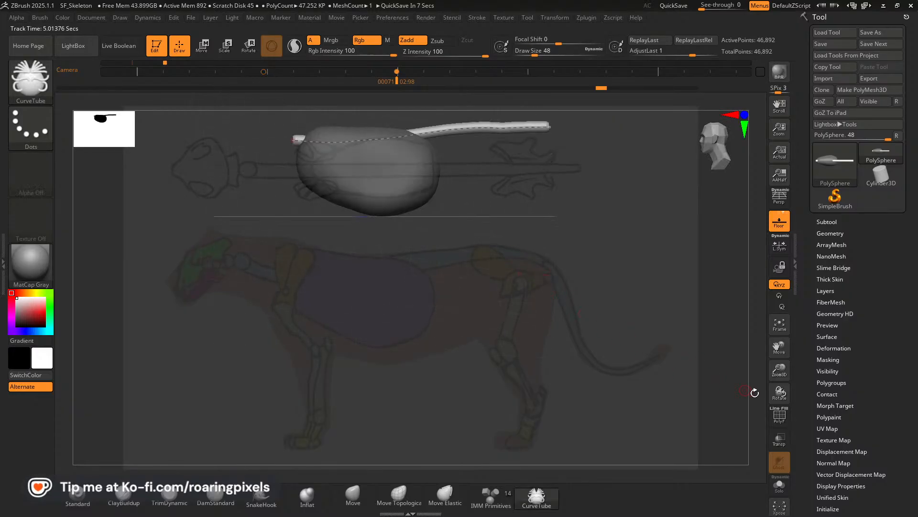
{"action": "left_click_drag", "start_coordinate": [781, 351], "coordinate": [732, 373]}
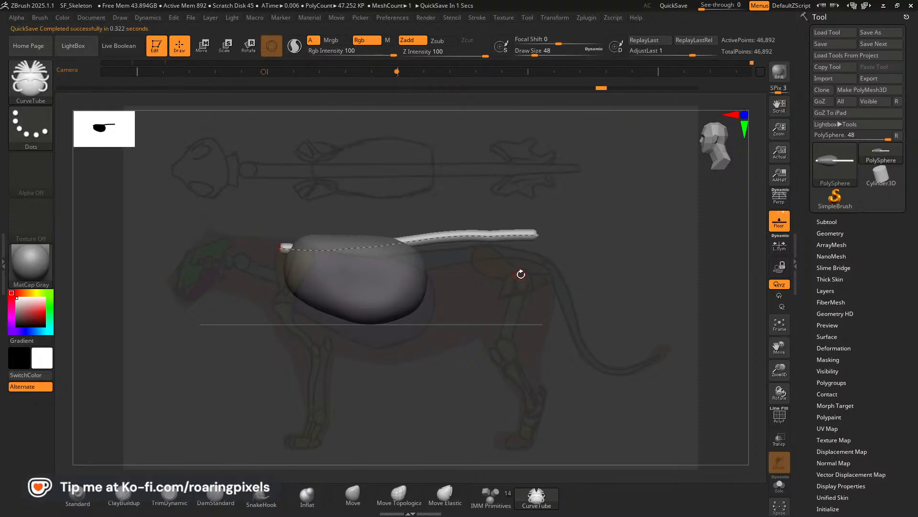
{"action": "key", "text": "Right"}
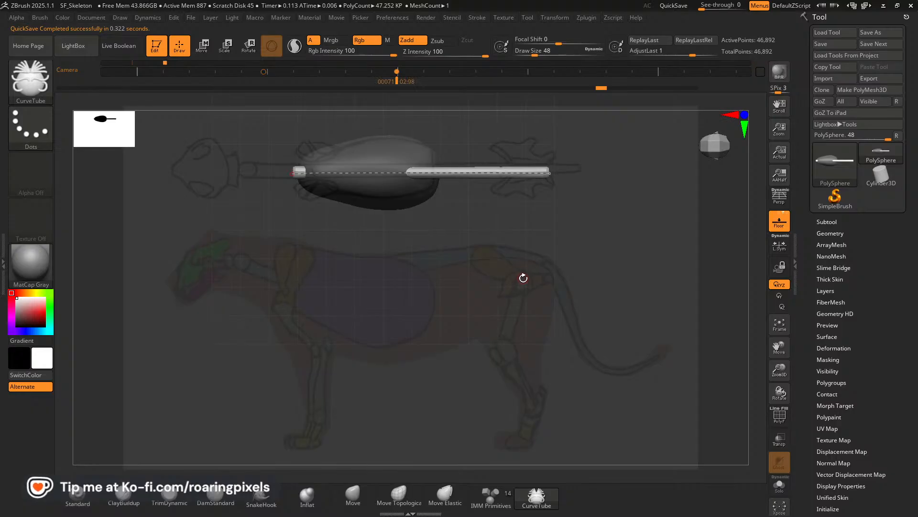
{"action": "key", "text": "Left"}
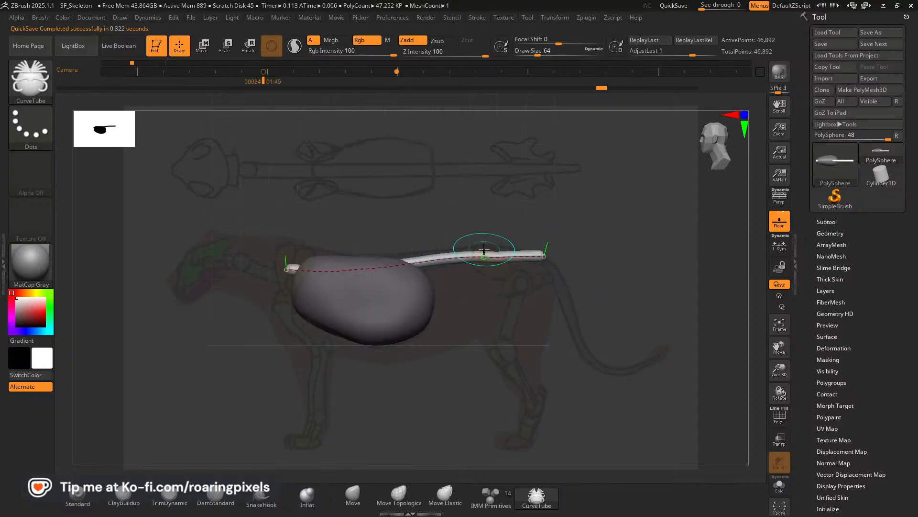
{"action": "key", "text": "bracketleft"}
{"action": "left_click_drag", "start_coordinate": [498, 257], "coordinate": [497, 258]}
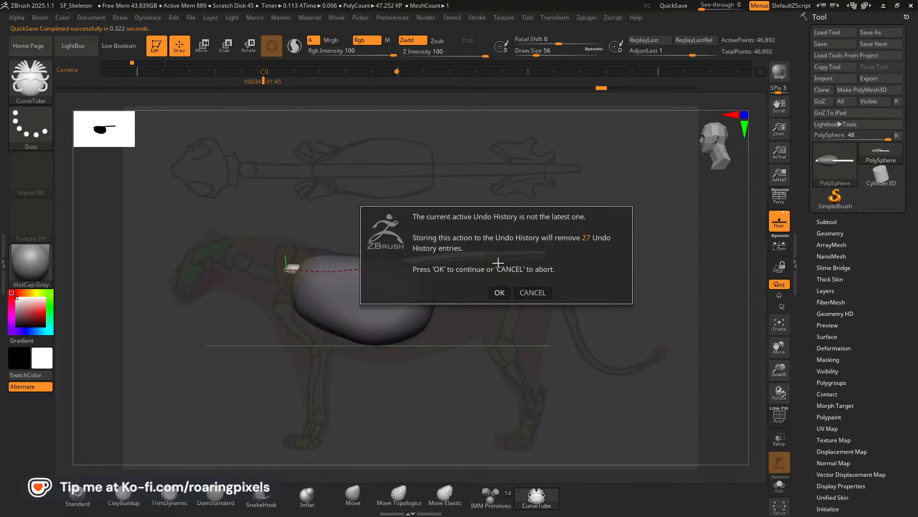
{"action": "left_click", "coordinate": [529, 291]}
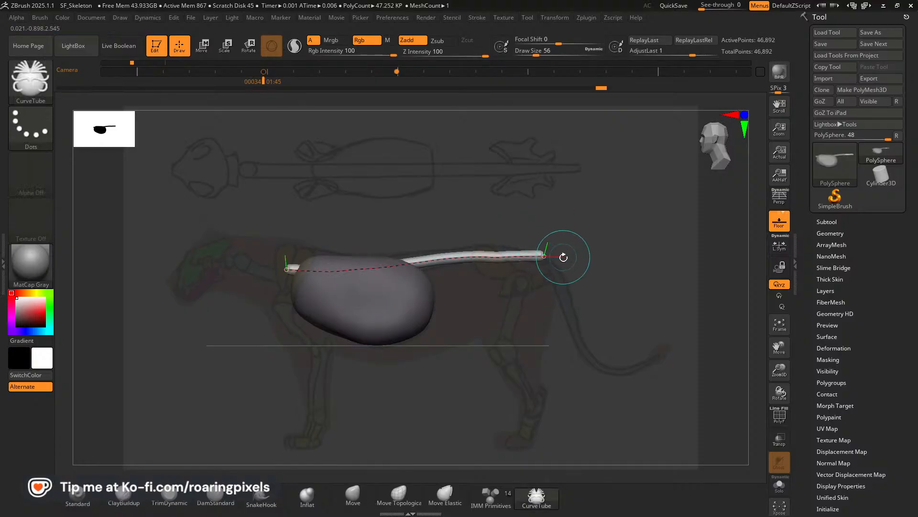
{"action": "left_click_drag", "start_coordinate": [543, 256], "coordinate": [543, 260]}
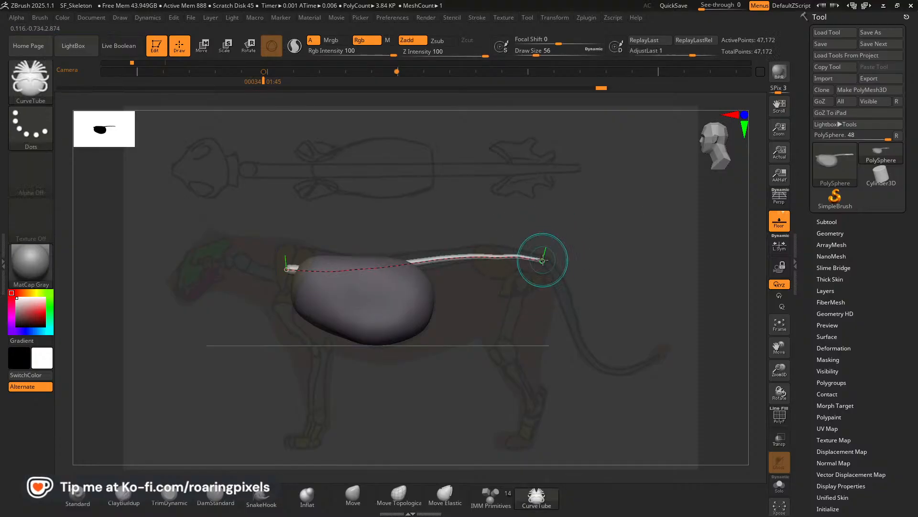
{"action": "key", "text": "ctrl+z"}
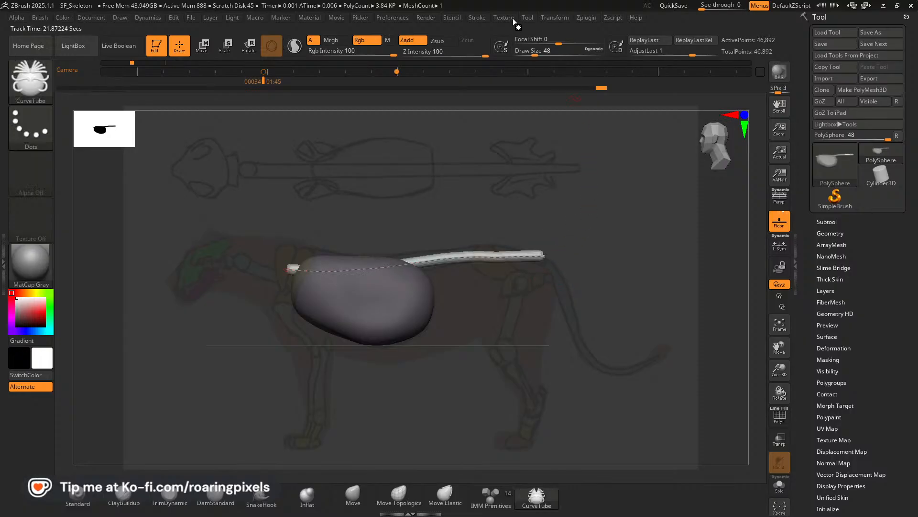
Check the stroke's curve settings, raise the spine curve slightly over the hips and lower its rear end with curve edit radius 56.
{"action": "left_click", "coordinate": [477, 17]}
{"action": "left_click", "coordinate": [539, 266]}
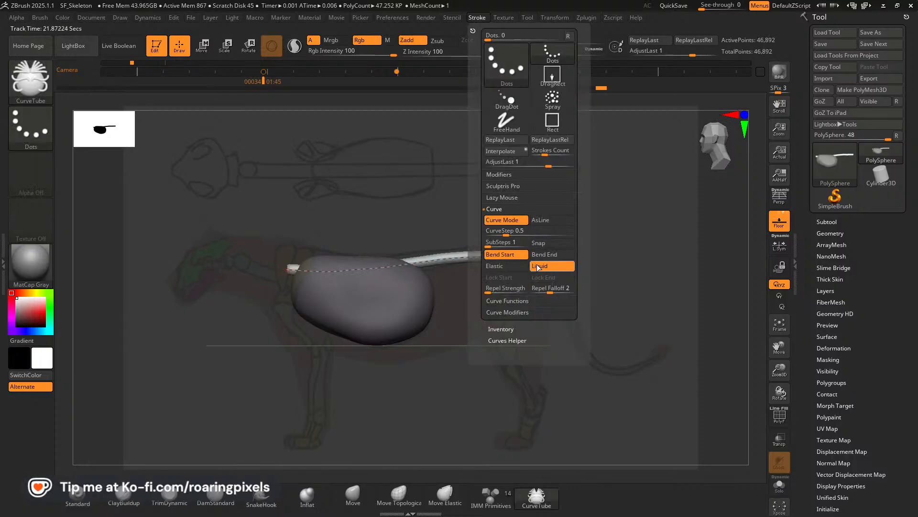
{"action": "left_click", "coordinate": [509, 301]}
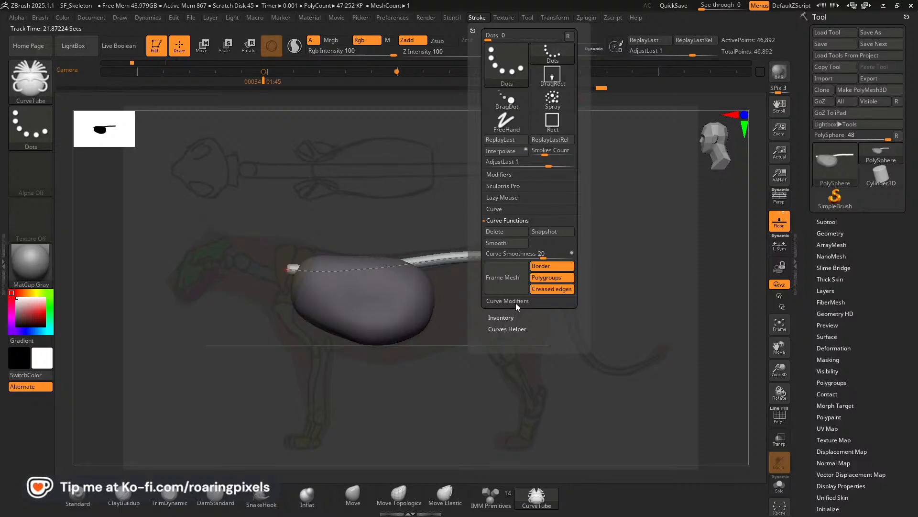
{"action": "left_click", "coordinate": [514, 301]}
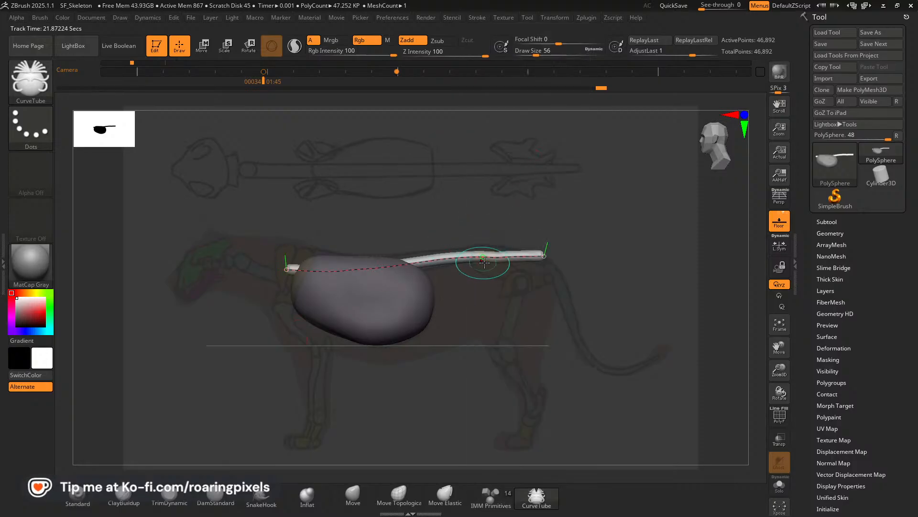
{"action": "left_click_drag", "start_coordinate": [495, 256], "coordinate": [494, 254]}
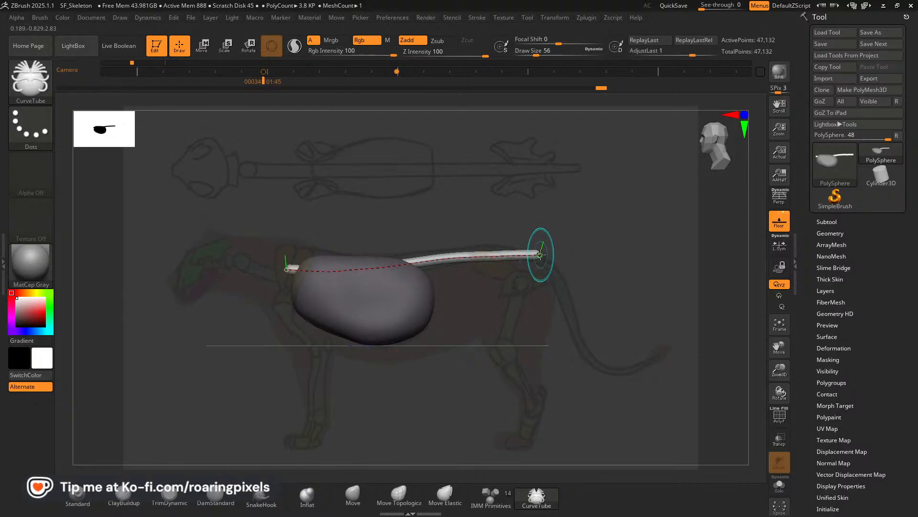
{"action": "left_click_drag", "start_coordinate": [540, 254], "coordinate": [542, 261]}
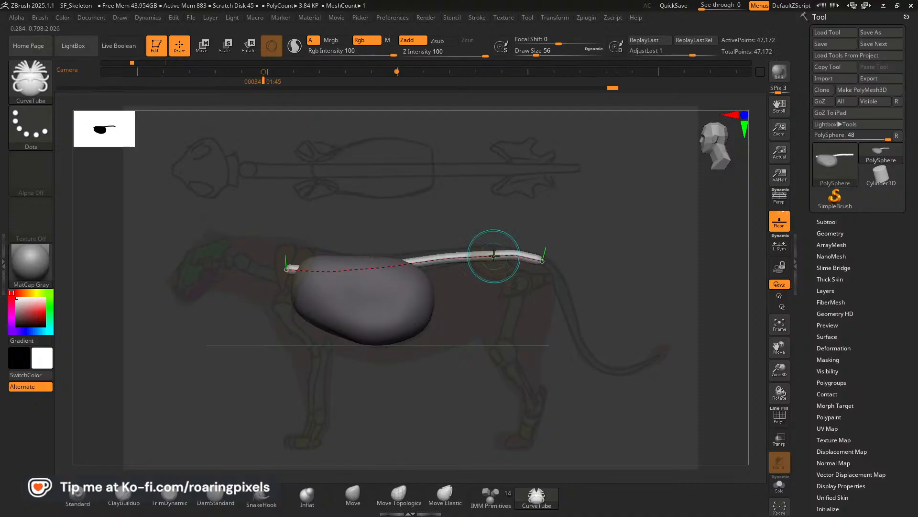
{"action": "key", "text": "bracketleft"}
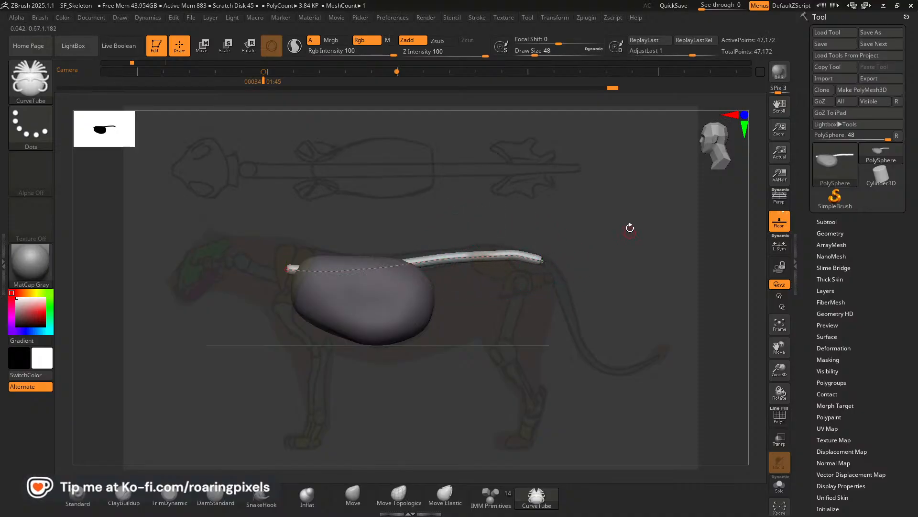
Delete the active spine curve with the curve functions, keeping the bent tube mesh.
{"action": "left_click", "coordinate": [477, 18]}
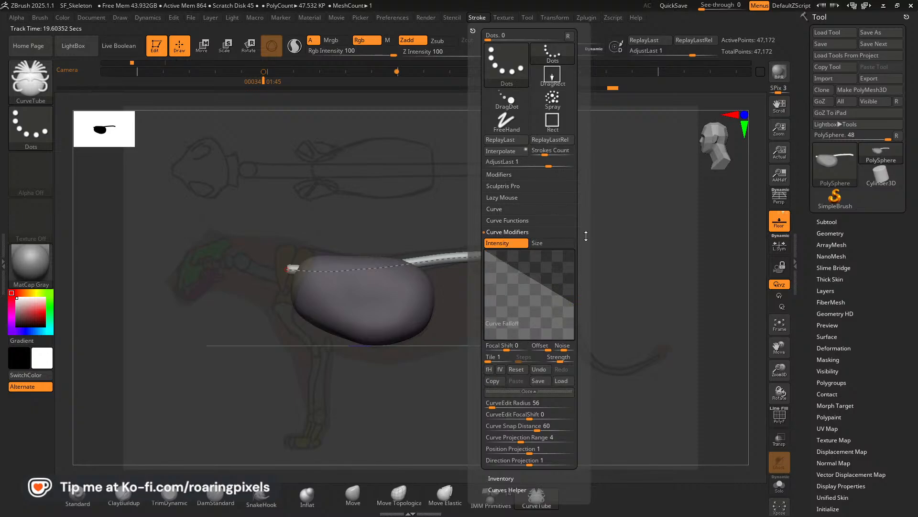
{"action": "scroll", "coordinate": [586, 235], "scroll_direction": "down", "scroll_amount": 5}
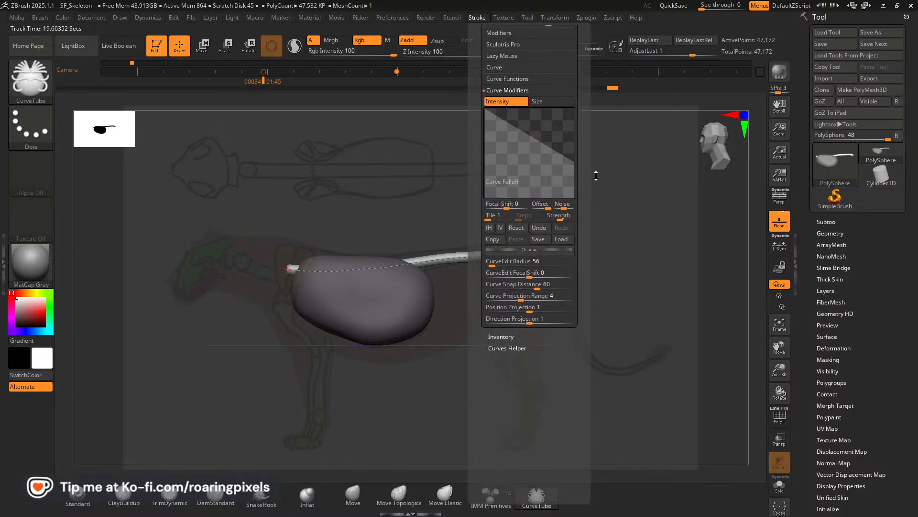
{"action": "scroll", "coordinate": [594, 176], "scroll_direction": "up", "scroll_amount": 1}
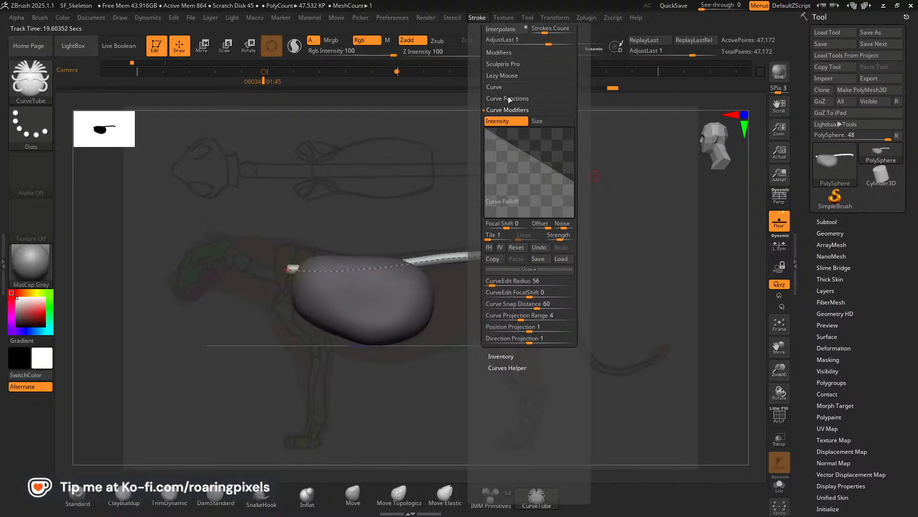
{"action": "left_click", "coordinate": [508, 98]}
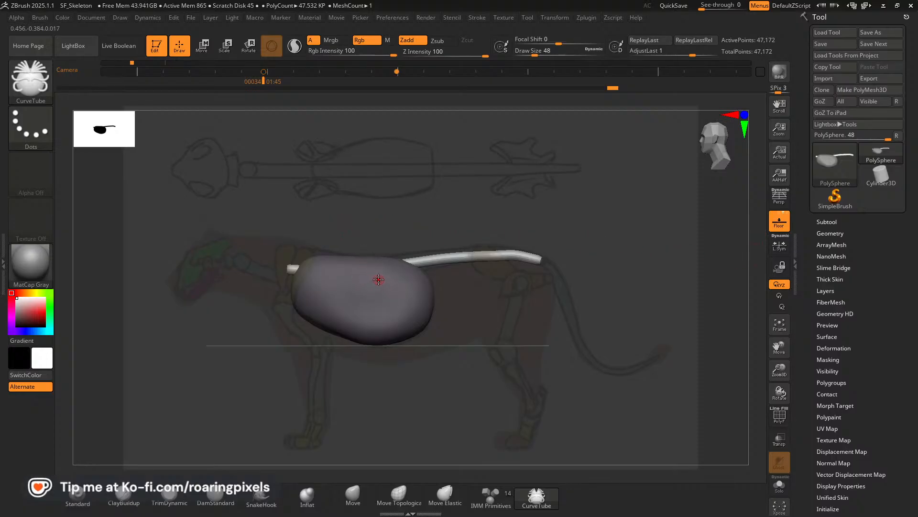
Inspect the spine from the front and top, and step the undo history back to the single straight tube along the centre line.
{"action": "key", "text": "bracketright"}
{"action": "key", "text": "bracketright"}
{"action": "key", "text": "bracketright"}
{"action": "key", "text": "bracketright"}
{"action": "key", "text": "bracketright"}
{"action": "key", "text": "bracketright"}
{"action": "key", "text": "bracketright"}
{"action": "key", "text": "bracketright"}
{"action": "left_click_drag", "start_coordinate": [487, 334], "coordinate": [568, 324]}
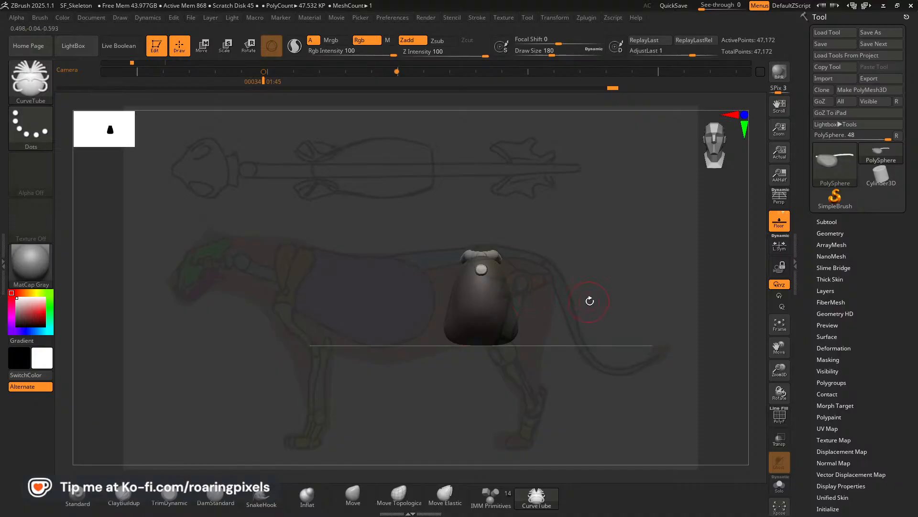
{"action": "left_click_drag", "start_coordinate": [590, 300], "coordinate": [532, 317]}
{"action": "left_click_drag", "start_coordinate": [534, 349], "coordinate": [509, 360]}
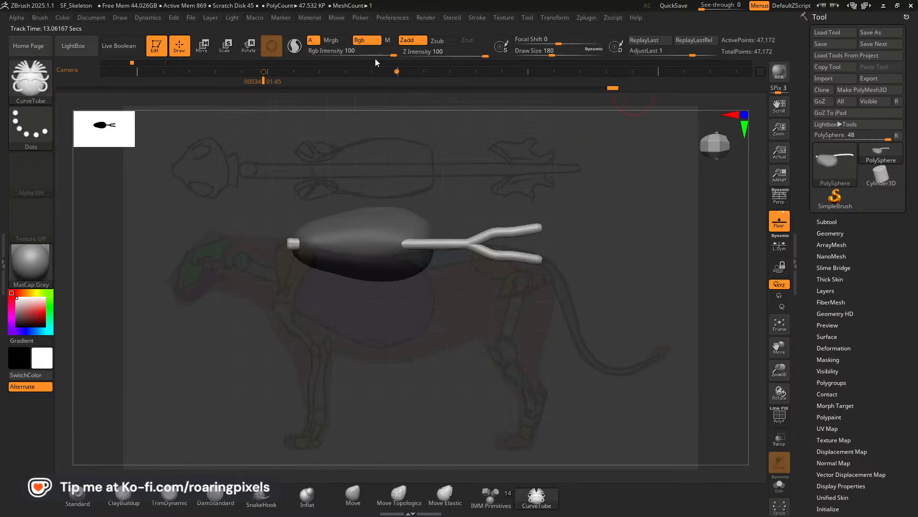
{"action": "left_click", "coordinate": [605, 88]}
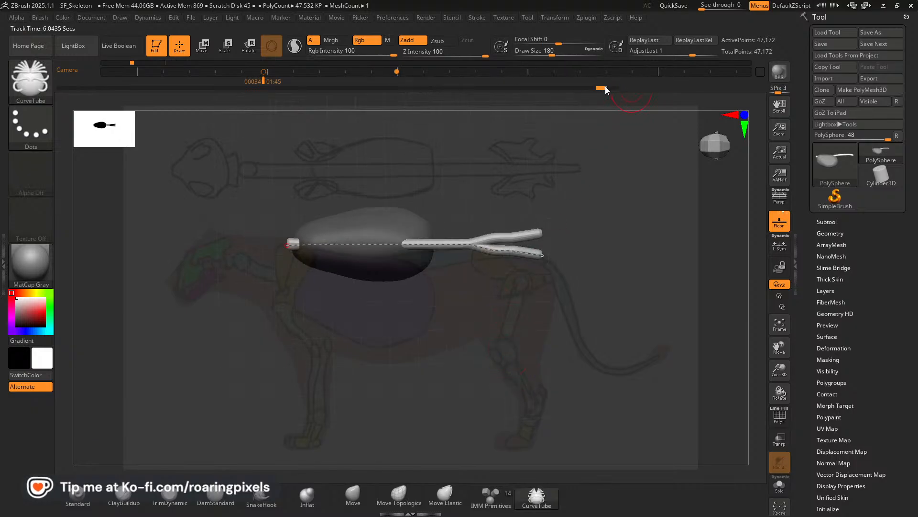
{"action": "left_click", "coordinate": [600, 88]}
{"action": "left_click", "coordinate": [593, 87]}
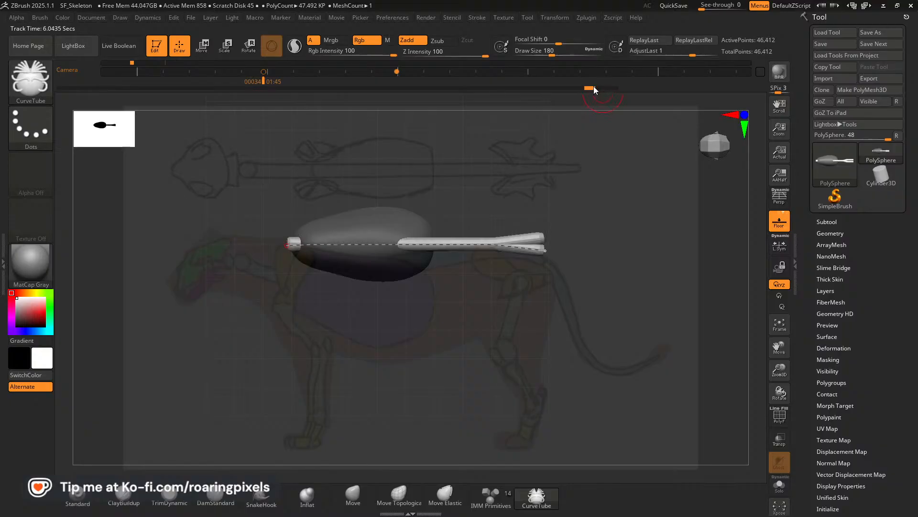
{"action": "left_click", "coordinate": [591, 88]}
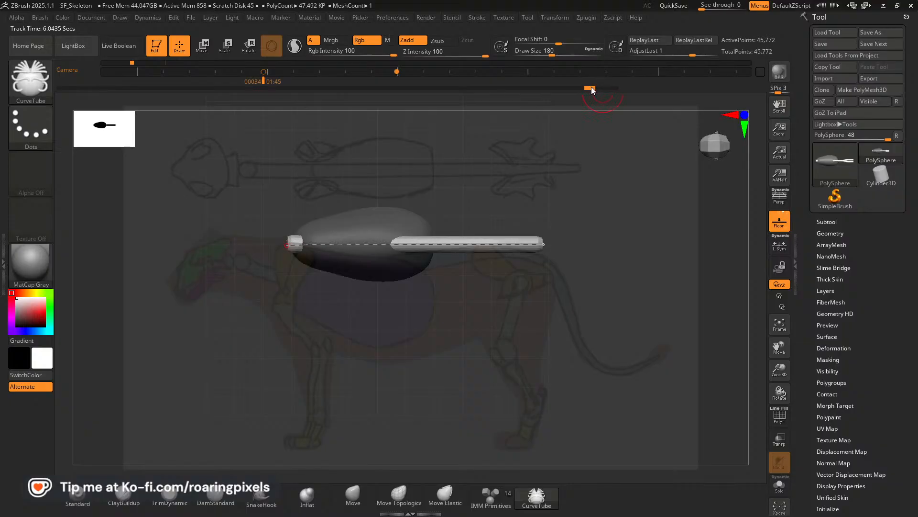
{"action": "left_click", "coordinate": [593, 88]}
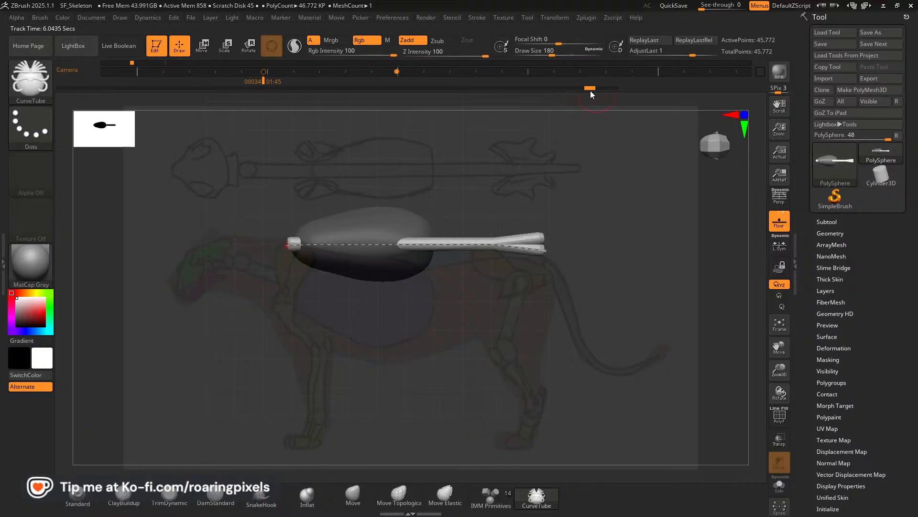
{"action": "left_click", "coordinate": [587, 89]}
{"action": "left_click_drag", "start_coordinate": [586, 88], "coordinate": [601, 88]}
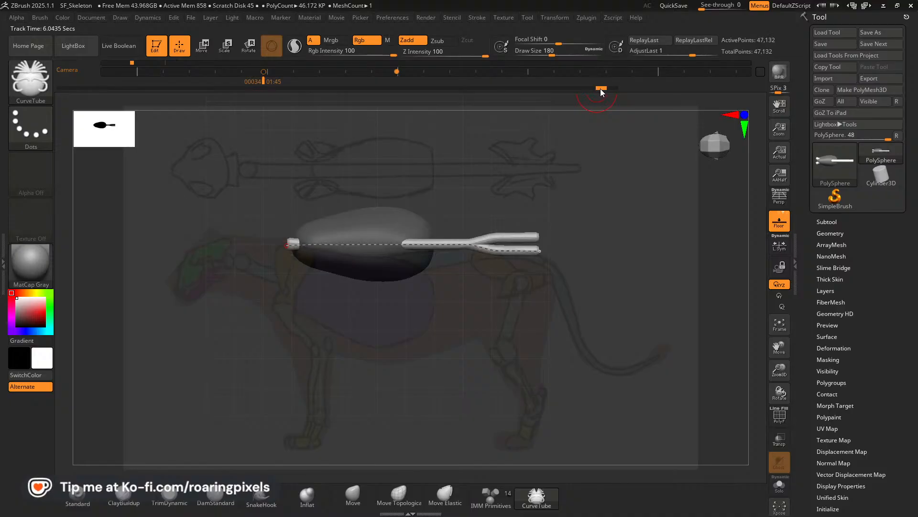
{"action": "left_click", "coordinate": [601, 90]}
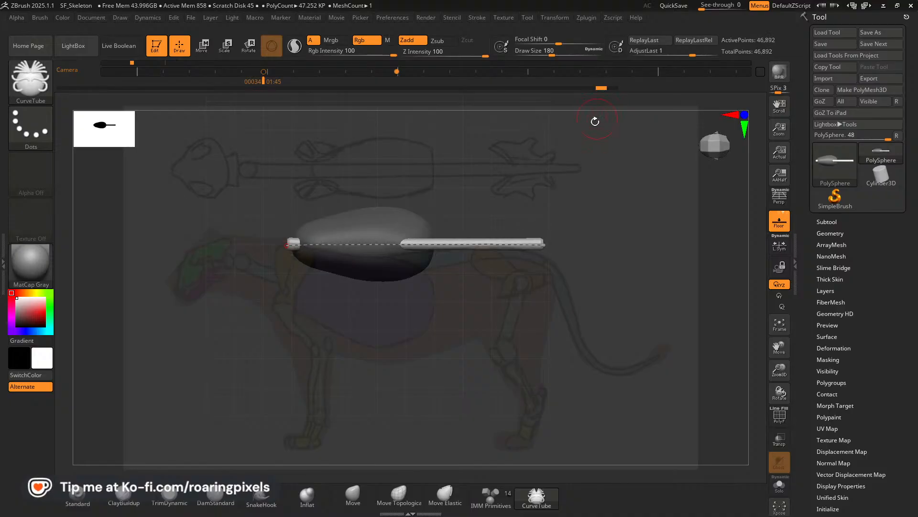
{"action": "mouse_move", "coordinate": [555, 368]}
{"action": "left_mouse_down"}
{"action": "mouse_move", "coordinate": [572, 279]}
{"action": "mouse_move", "coordinate": [615, 282]}
{"action": "left_mouse_up"}
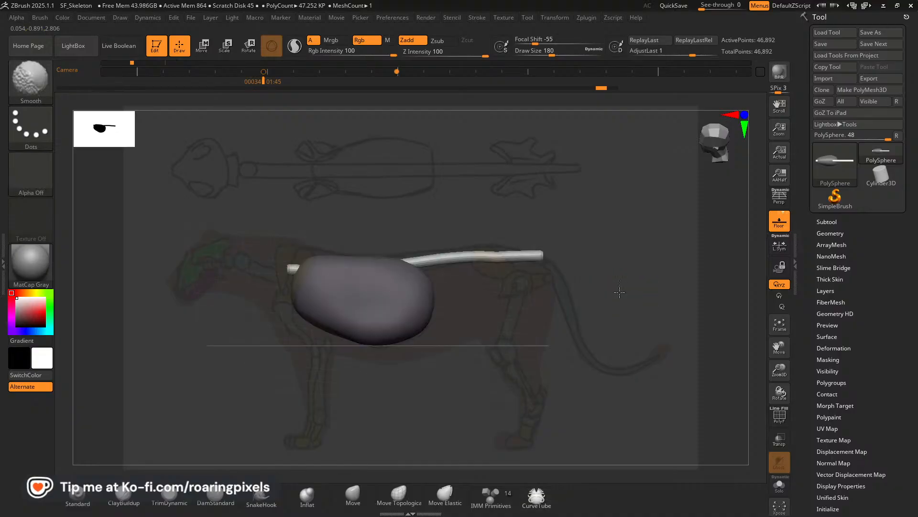
With the Move brush at draw size 248 to 280, bend the spine tube's rear end slightly down and lower its front end.
{"action": "left_click", "coordinate": [478, 19]}
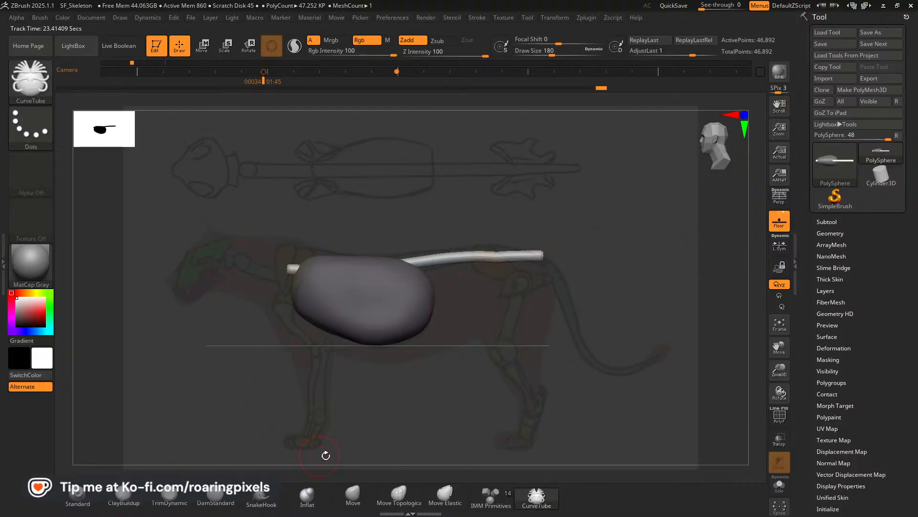
{"action": "left_click", "coordinate": [360, 499]}
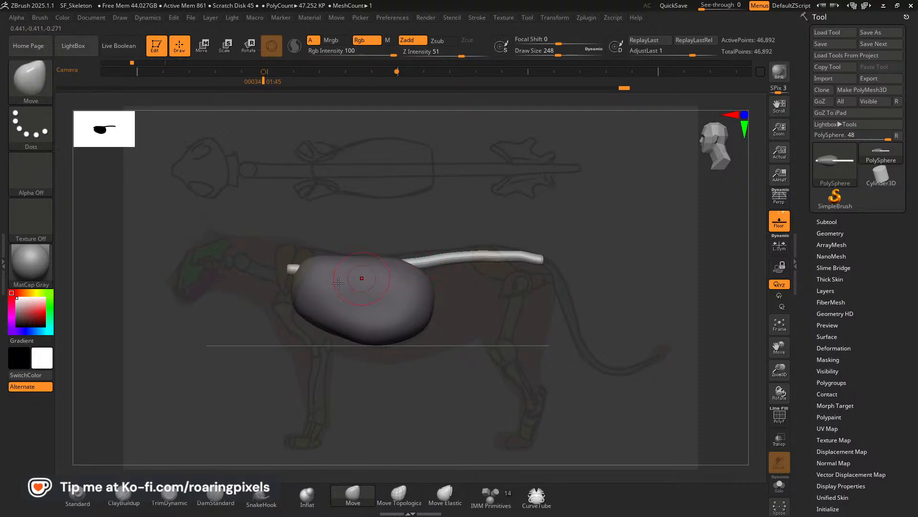
{"action": "key", "text": "bracketright"}
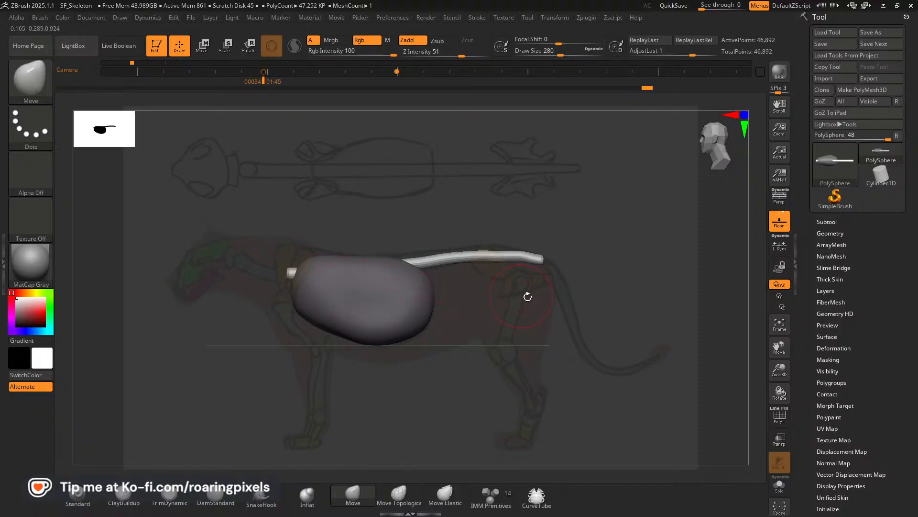
{"action": "mouse_move", "coordinate": [551, 303]}
{"action": "left_mouse_down"}
{"action": "mouse_move", "coordinate": [547, 353]}
{"action": "mouse_move", "coordinate": [555, 276]}
{"action": "left_mouse_up"}
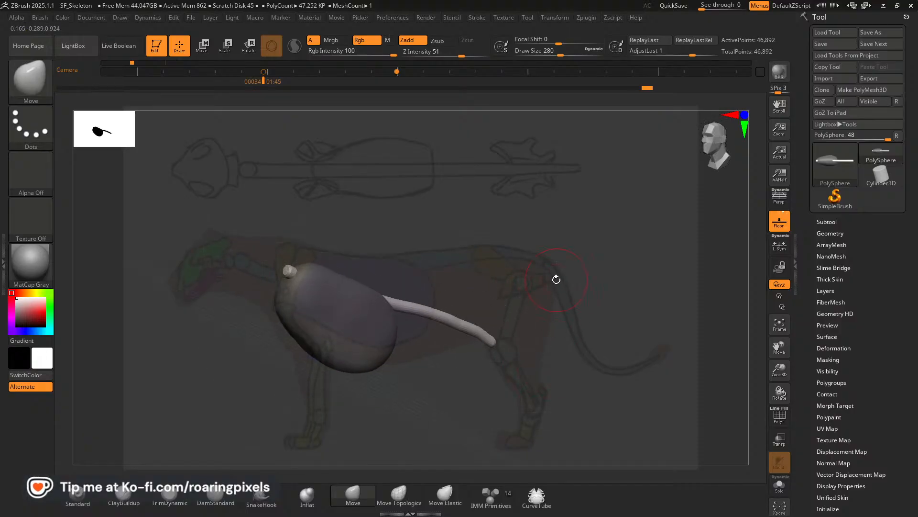
{"action": "key", "text": "shift"}
{"action": "left_click_drag", "start_coordinate": [614, 298], "coordinate": [608, 282], "text": "shift"}
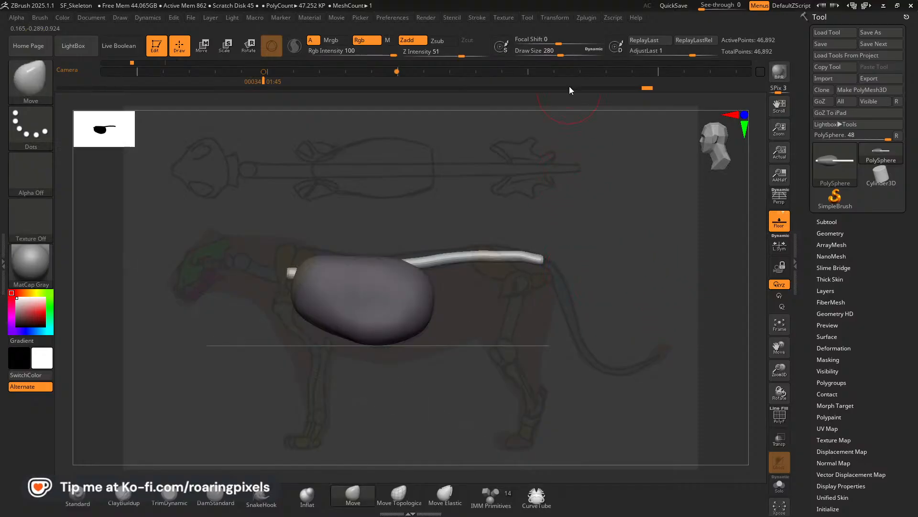
Switch to the CurveTube brush, reduce its draw size to 172 and review the stroke's curve settings.
{"action": "left_click", "coordinate": [535, 497]}
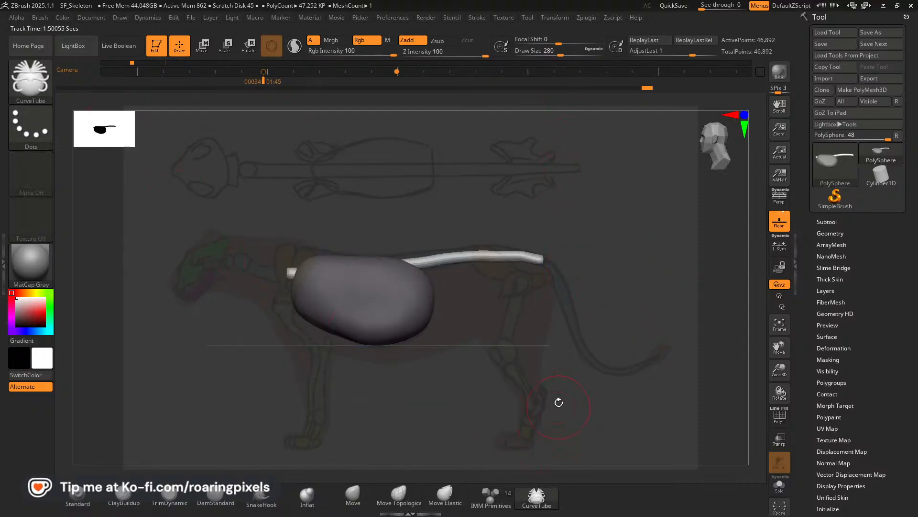
{"action": "key", "text": "["}
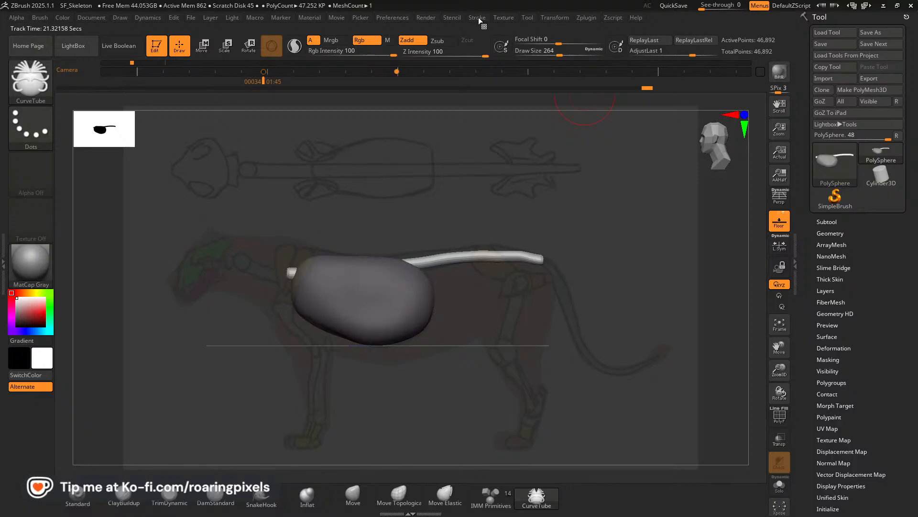
{"action": "left_click", "coordinate": [478, 18]}
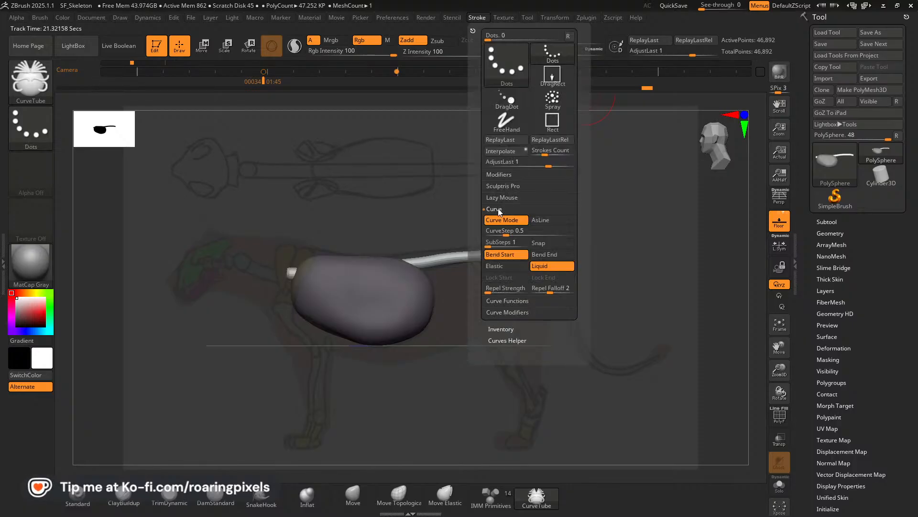
{"action": "left_click", "coordinate": [499, 219]}
{"action": "left_click", "coordinate": [500, 231]}
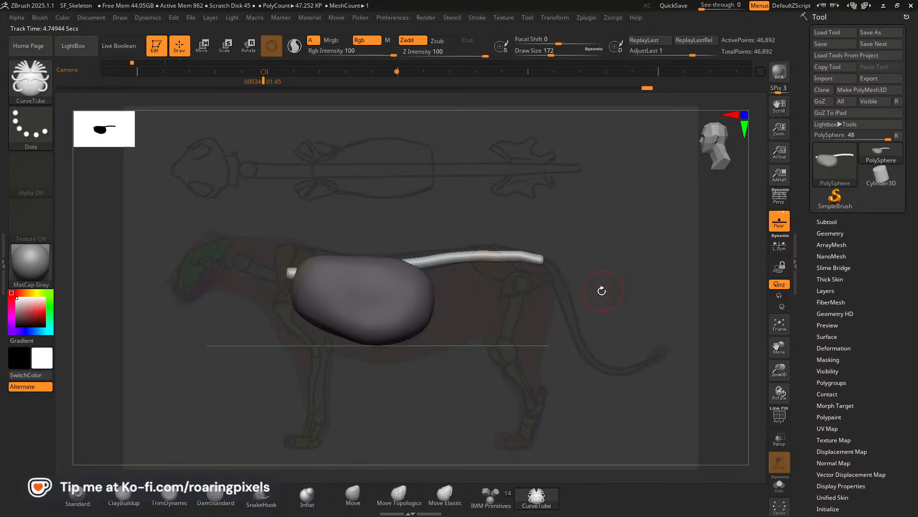
Viewed from above, try drawing a straight tail tube backward from the spine's rear end, and undo the attempts.
{"action": "left_click_drag", "start_coordinate": [602, 290], "coordinate": [541, 335]}
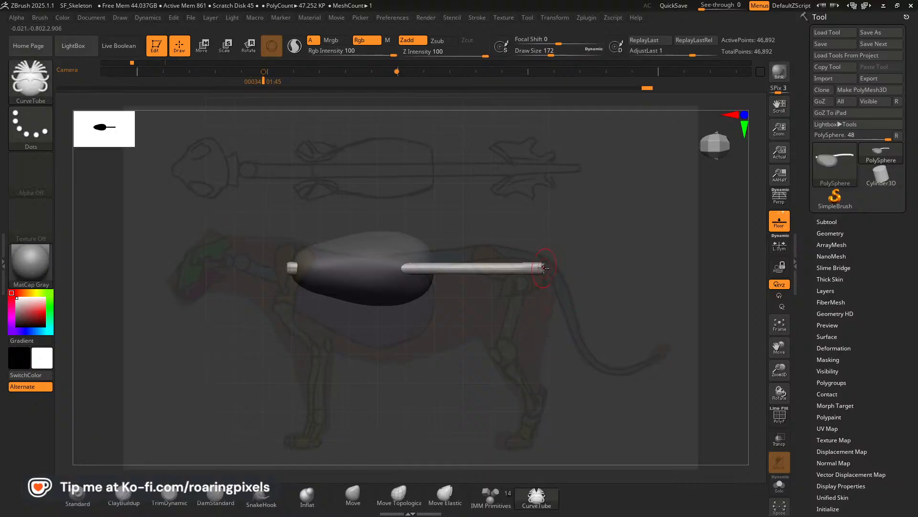
{"action": "left_click_drag", "start_coordinate": [572, 269], "coordinate": [663, 268]}
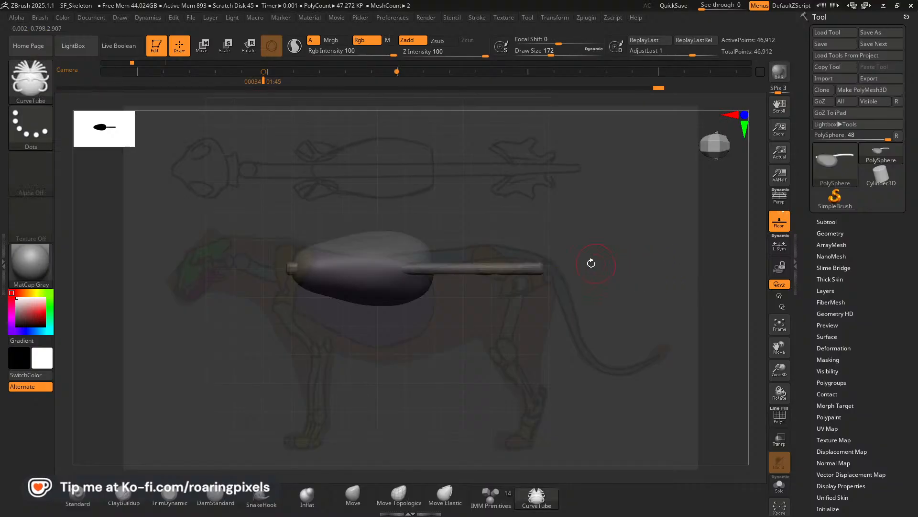
{"action": "key", "text": "ctrl+z"}
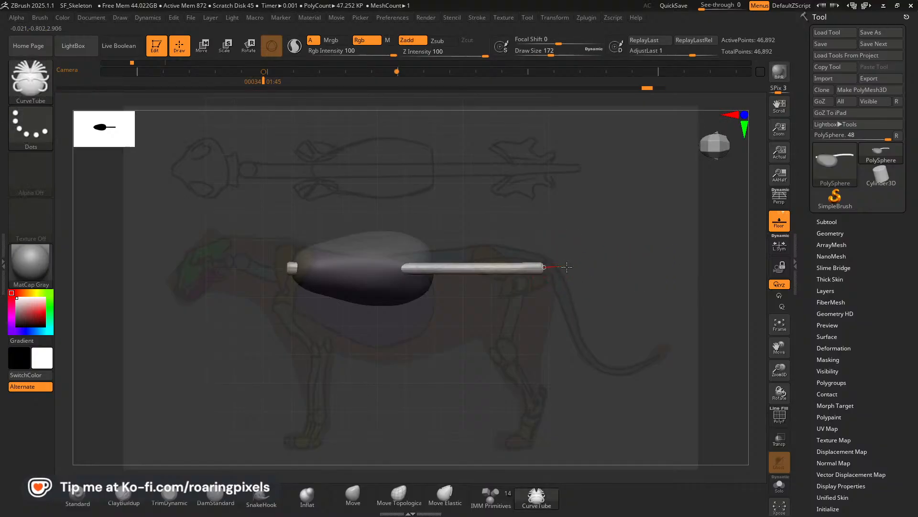
{"action": "left_click_drag", "start_coordinate": [616, 266], "coordinate": [648, 267]}
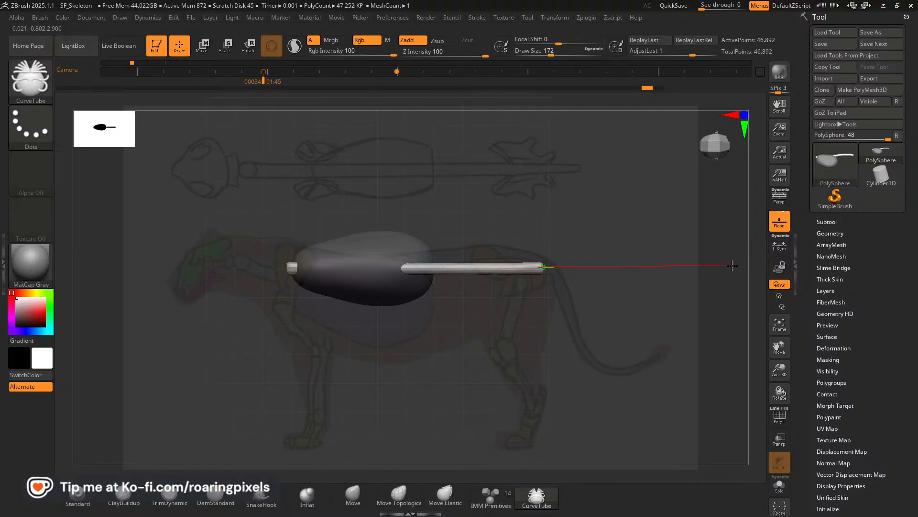
{"action": "left_click_drag", "start_coordinate": [732, 265], "coordinate": [707, 260]}
{"action": "key", "text": "ctrl+z"}
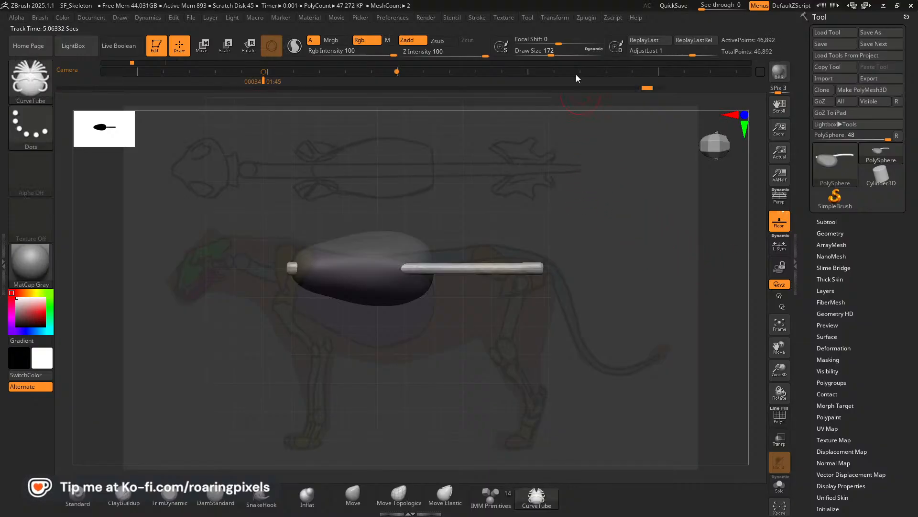
Check the stroke's curve settings and draw a straight tail tube backward from the spine's rear end along the centre line.
{"action": "left_click", "coordinate": [478, 18]}
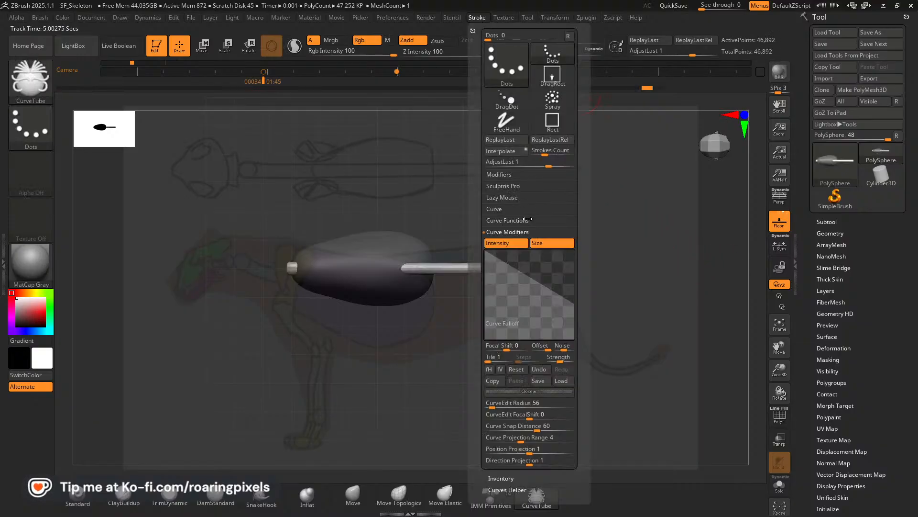
{"action": "left_click", "coordinate": [495, 209]}
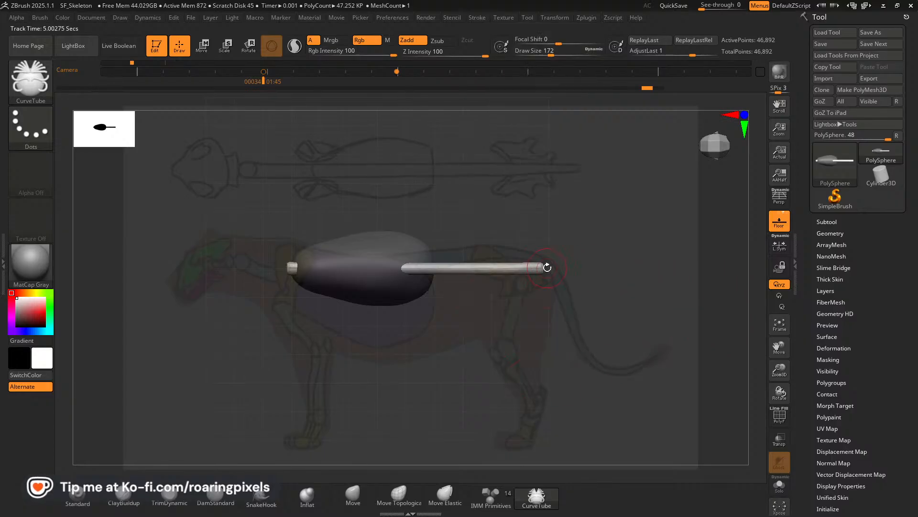
{"action": "left_click_drag", "start_coordinate": [545, 267], "coordinate": [593, 271]}
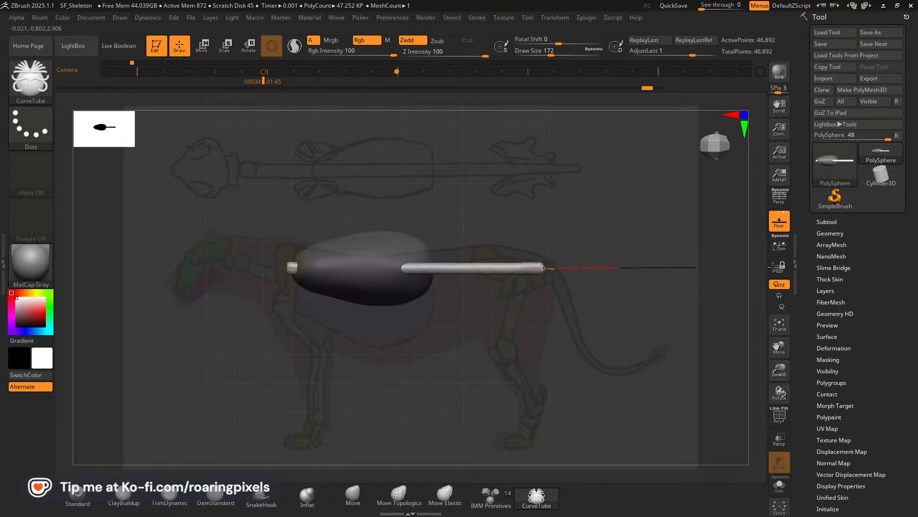
{"action": "left_click_drag", "start_coordinate": [769, 267], "coordinate": [764, 267]}
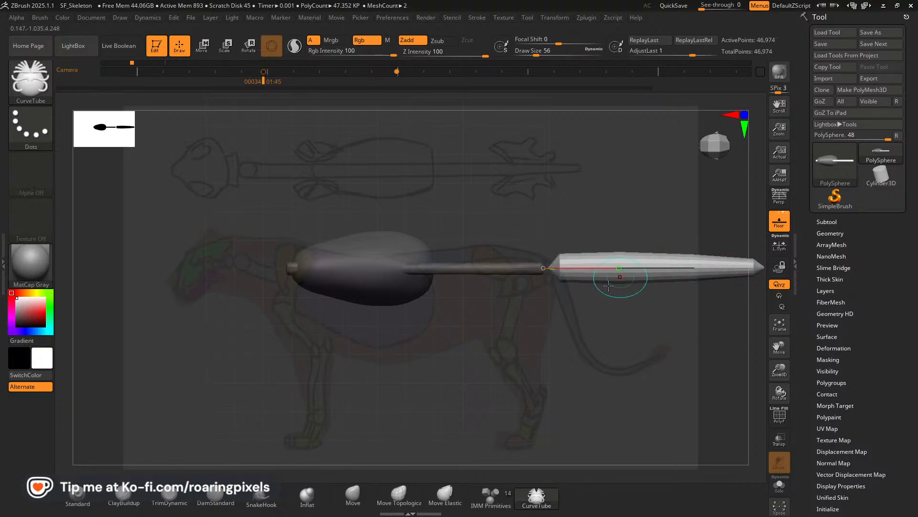
In the side view, bend the tail curve down along the reference tail and curl its tip upward, undoing an unwanted bend.
{"action": "left_click_drag", "start_coordinate": [780, 343], "coordinate": [739, 347]}
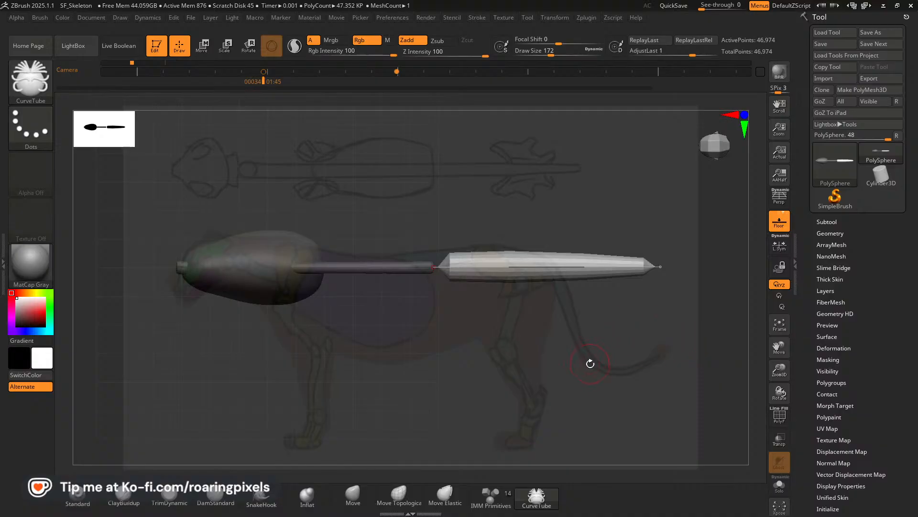
{"action": "left_click_drag", "start_coordinate": [590, 366], "coordinate": [619, 285]}
{"action": "left_click_drag", "start_coordinate": [779, 348], "coordinate": [798, 341]}
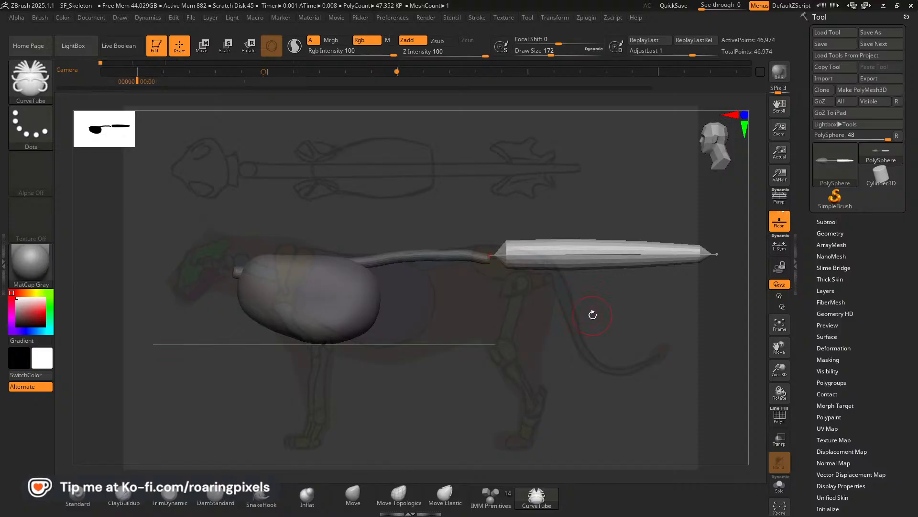
{"action": "key", "text": "Right"}
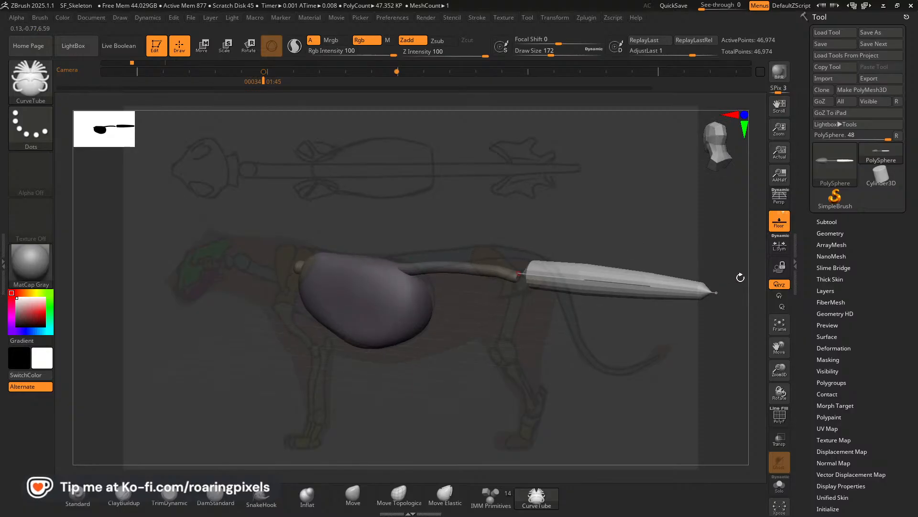
{"action": "left_click_drag", "start_coordinate": [779, 347], "coordinate": [742, 343]}
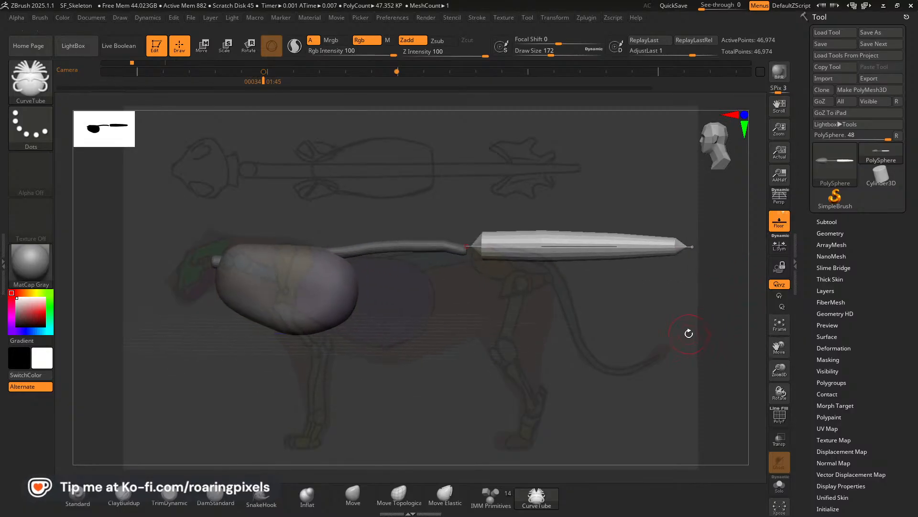
{"action": "left_click_drag", "start_coordinate": [693, 246], "coordinate": [691, 282]}
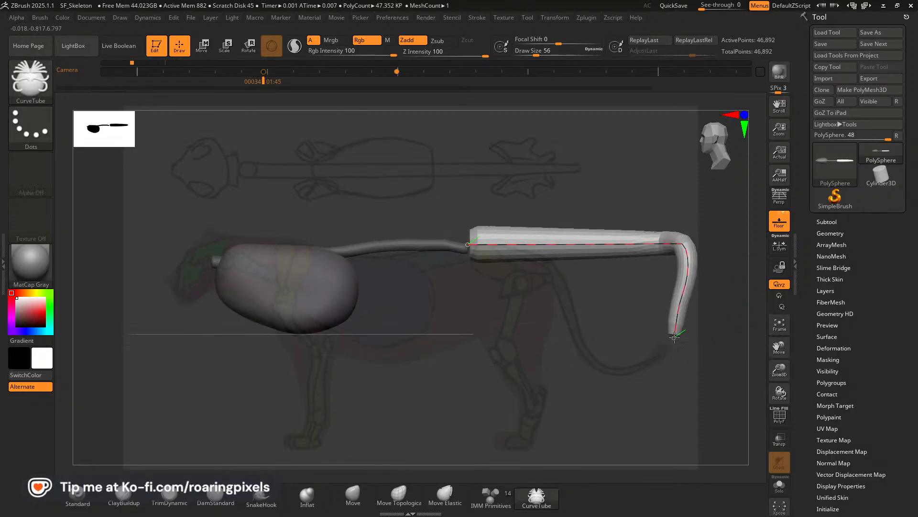
{"action": "key", "text": "ctrl+z"}
{"action": "left_click_drag", "start_coordinate": [612, 245], "coordinate": [574, 270]}
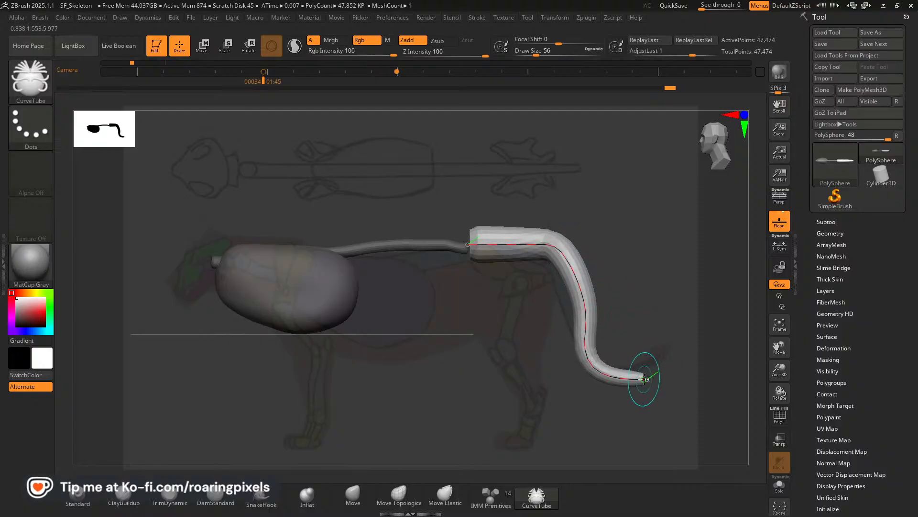
{"action": "left_click_drag", "start_coordinate": [647, 379], "coordinate": [659, 357]}
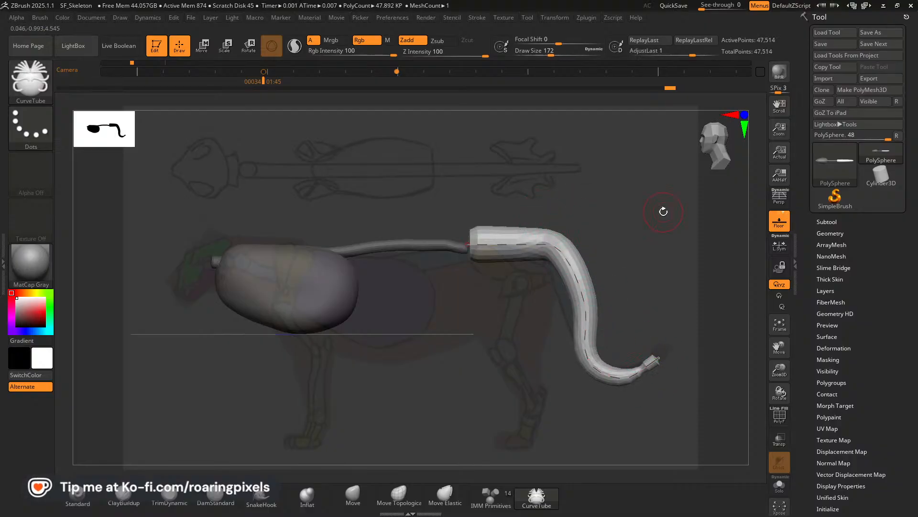
Reduce the draw size to 152 and shift the tail curve's upper bend slightly forward toward the tail base.
{"action": "key", "text": "["}
{"action": "key", "text": "["}
{"action": "key", "text": "["}
{"action": "key", "text": "["}
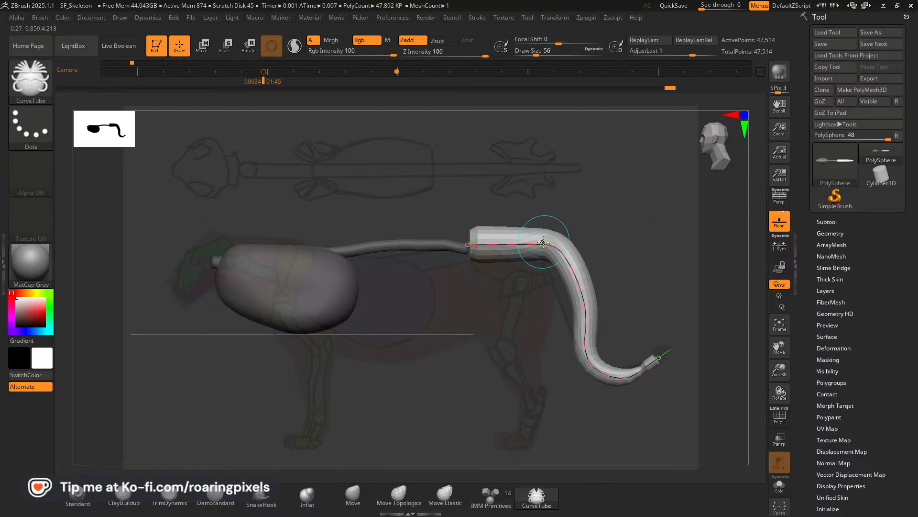
{"action": "left_click", "coordinate": [547, 244]}
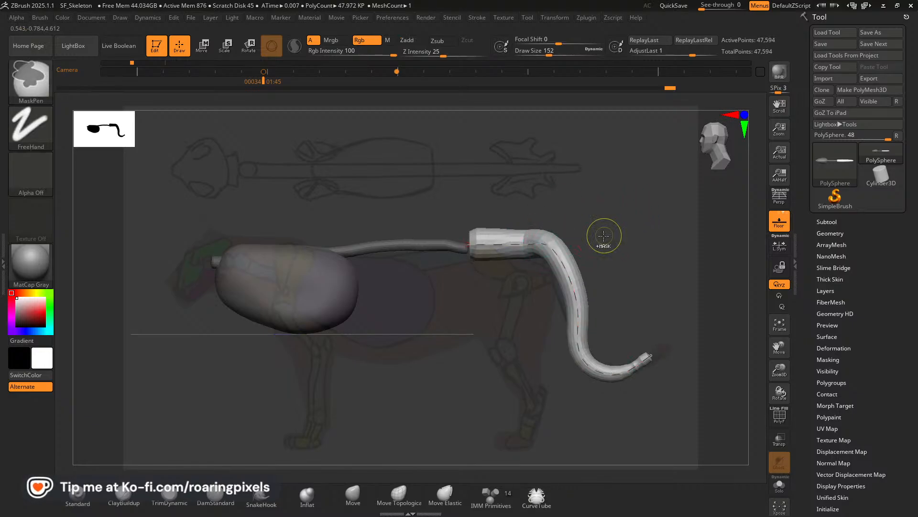
{"action": "key", "text": "ctrl+z"}
{"action": "left_click", "coordinate": [568, 261]}
Inspect the tail from above and from the side, and undo its bends back to the straight tail tube.
{"action": "mouse_move", "coordinate": [628, 210]}
{"action": "left_mouse_down"}
{"action": "mouse_move", "coordinate": [637, 322]}
{"action": "mouse_move", "coordinate": [607, 338]}
{"action": "left_mouse_up"}
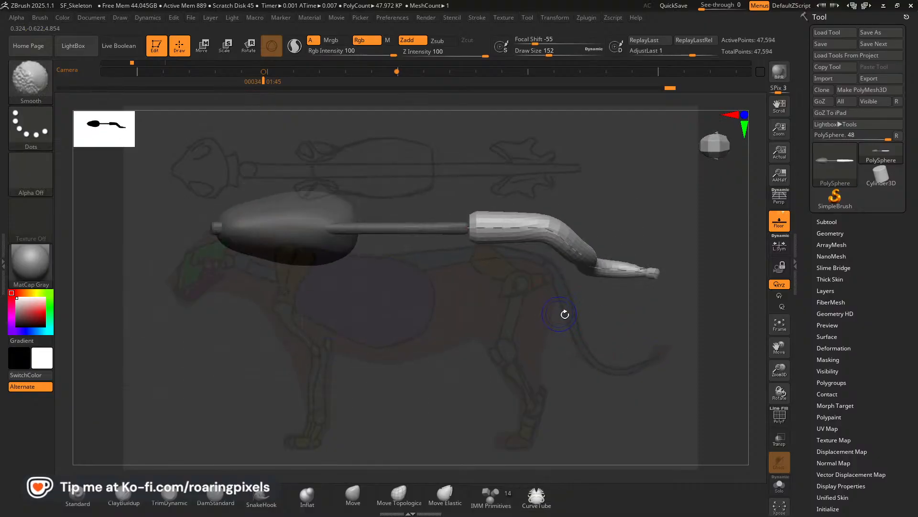
{"action": "left_click_drag", "start_coordinate": [777, 347], "coordinate": [767, 390]}
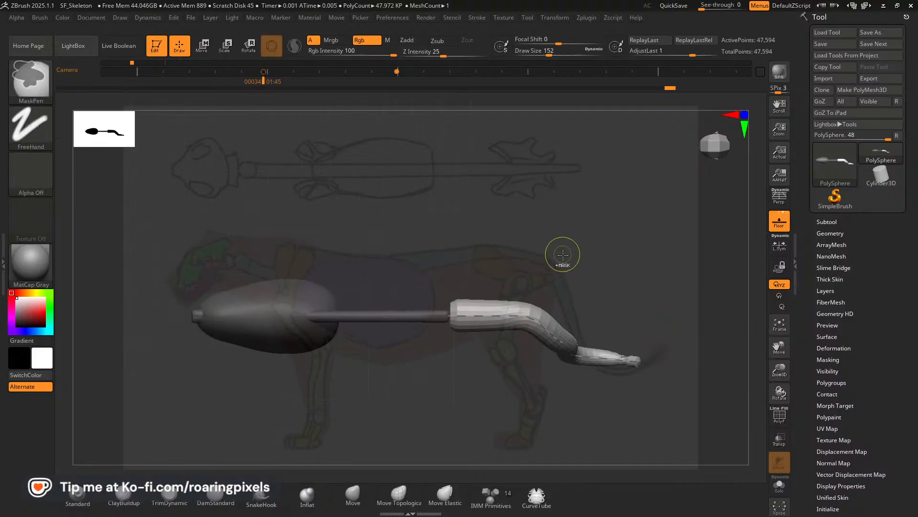
{"action": "key", "text": "ctrl+z"}
{"action": "key", "text": "ctrl+z"}
{"action": "key", "text": "ctrl+z"}
{"action": "key", "text": "ctrl+z"}
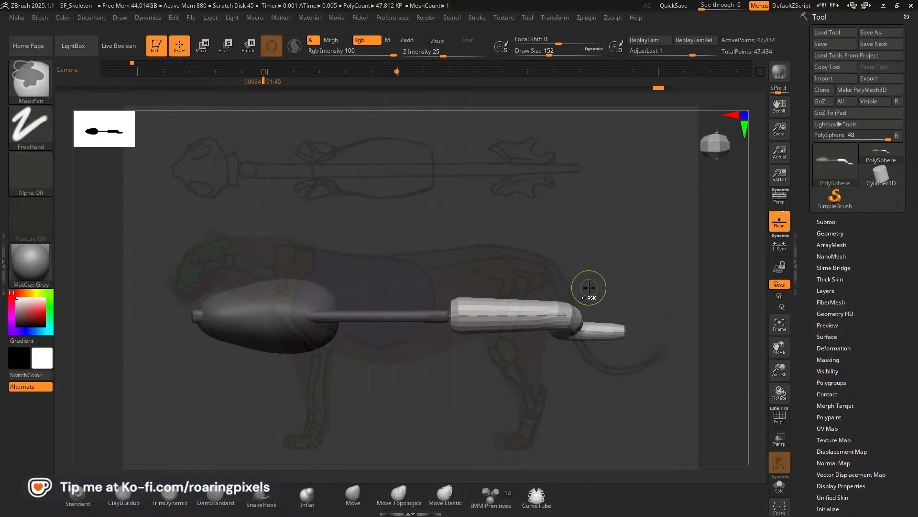
{"action": "mouse_move", "coordinate": [591, 352]}
{"action": "left_mouse_down"}
{"action": "mouse_move", "coordinate": [565, 281]}
{"action": "mouse_move", "coordinate": [603, 273]}
{"action": "left_mouse_up"}
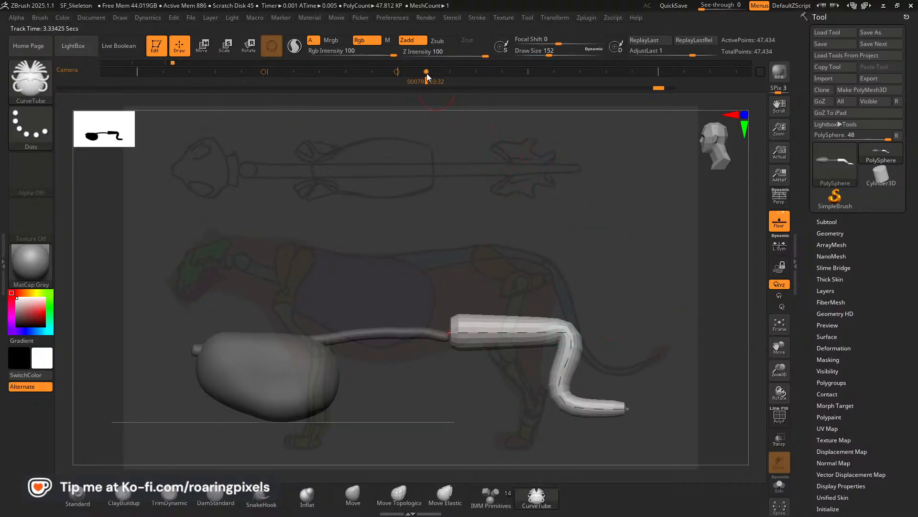
{"action": "key", "text": "ctrl+z"}
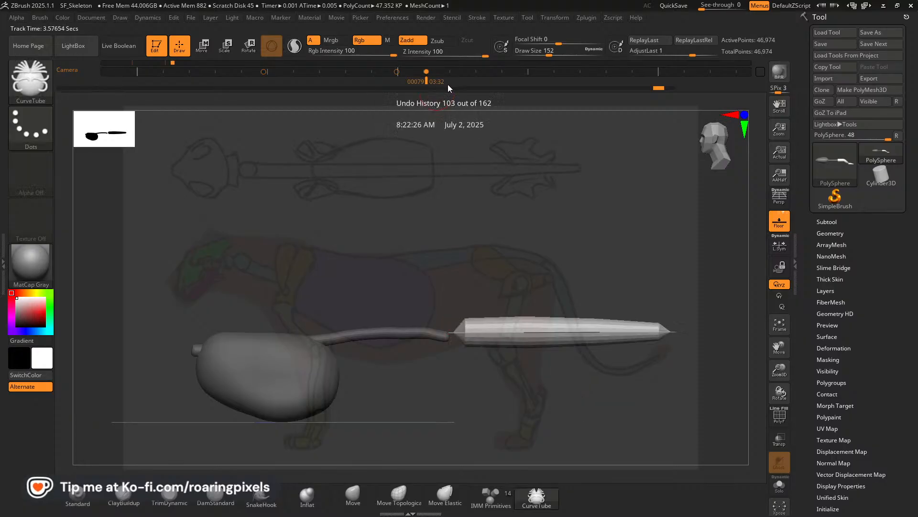
Return to the stored side camera view and step the undo history back to the spine without the tail tube.
{"action": "left_click", "coordinate": [454, 88]}
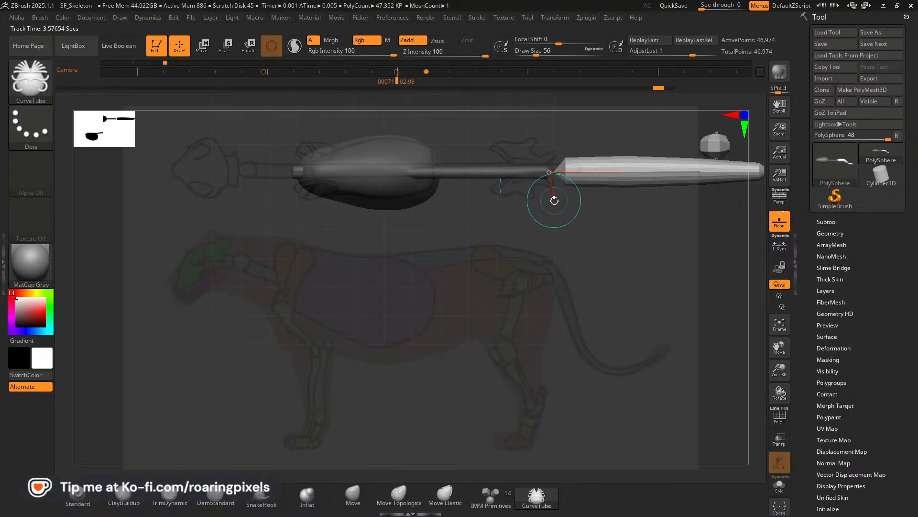
{"action": "key", "text": "Left"}
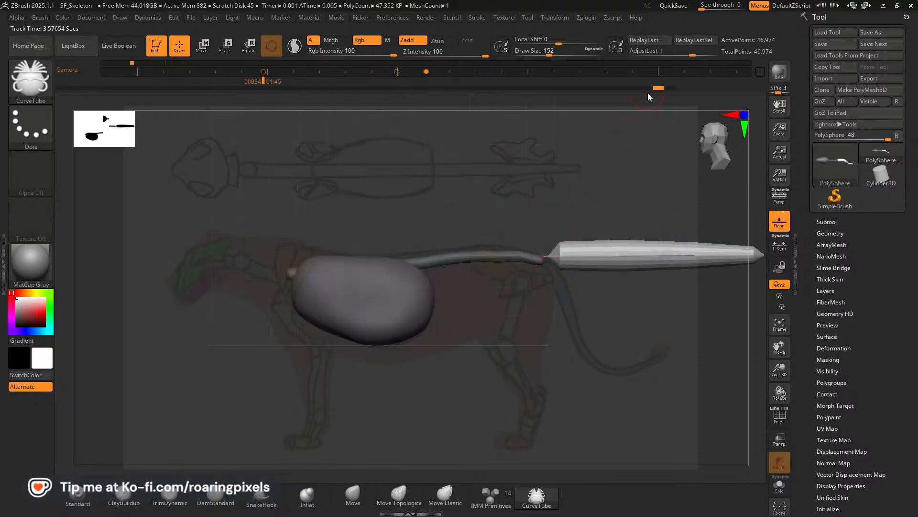
{"action": "left_click_drag", "start_coordinate": [660, 90], "coordinate": [647, 87]}
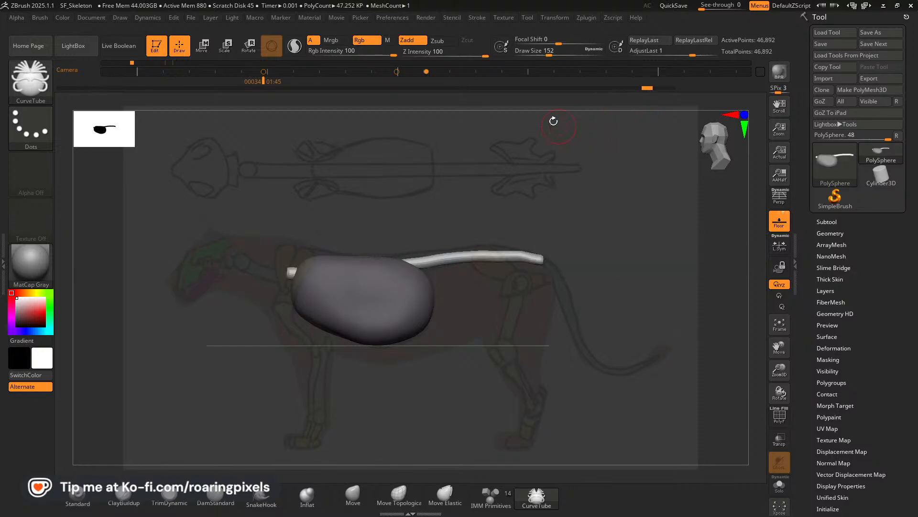
Turn off the AsLine curve option for the CurveTube brush so tubes can be drawn freehand.
{"action": "left_click", "coordinate": [478, 19]}
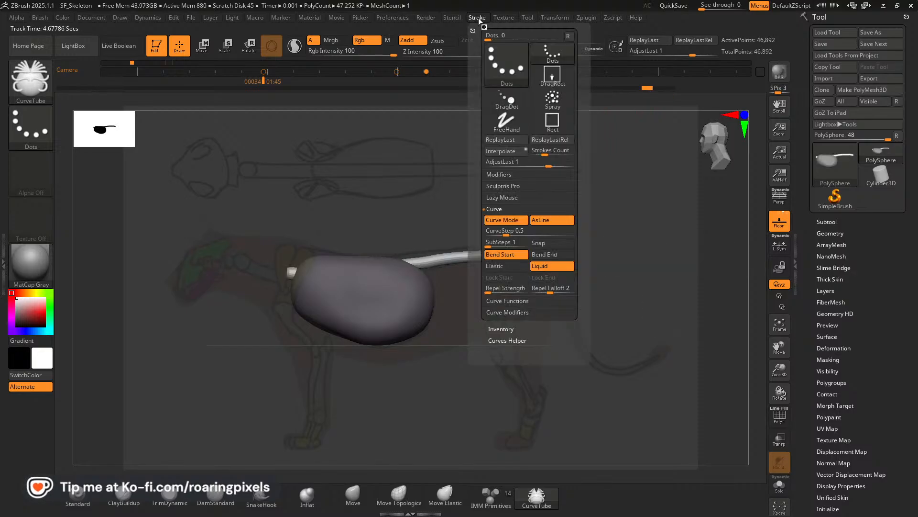
{"action": "left_click", "coordinate": [475, 18]}
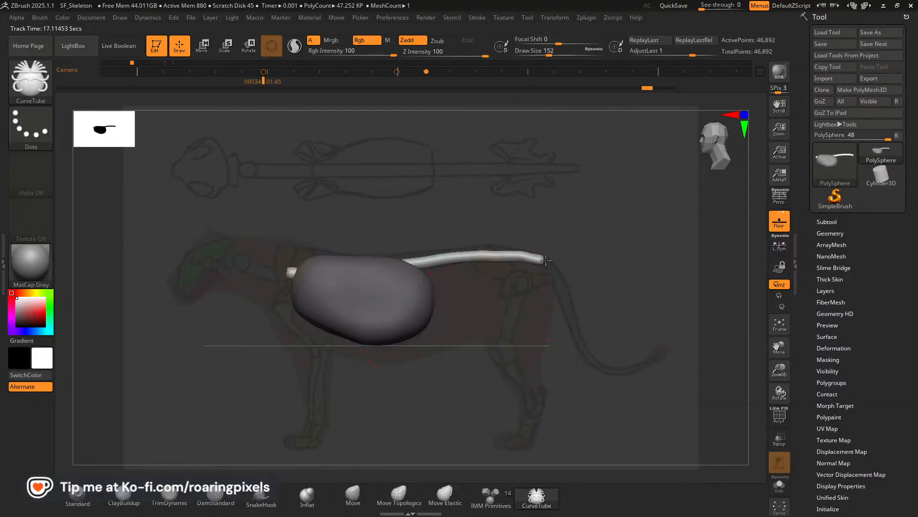
{"action": "left_click_drag", "start_coordinate": [546, 260], "coordinate": [548, 262]}
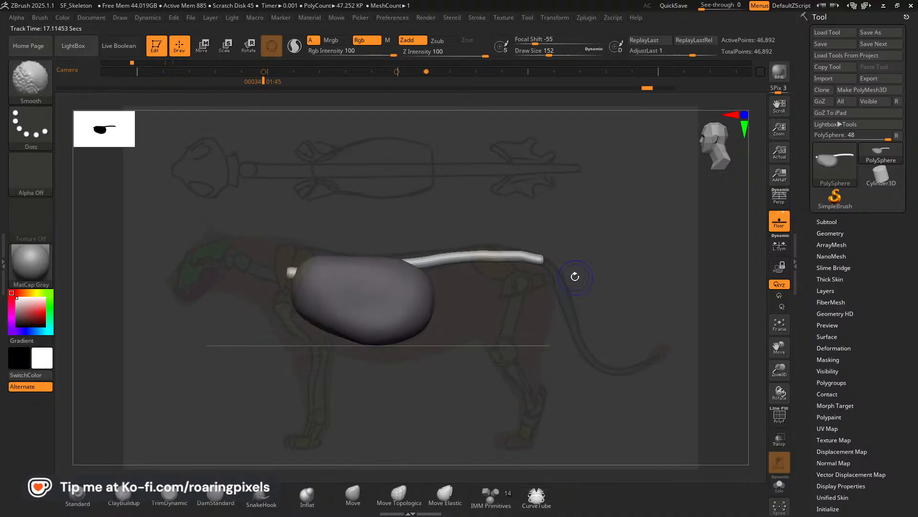
{"action": "left_click", "coordinate": [538, 499]}
{"action": "key", "text": "Escape"}
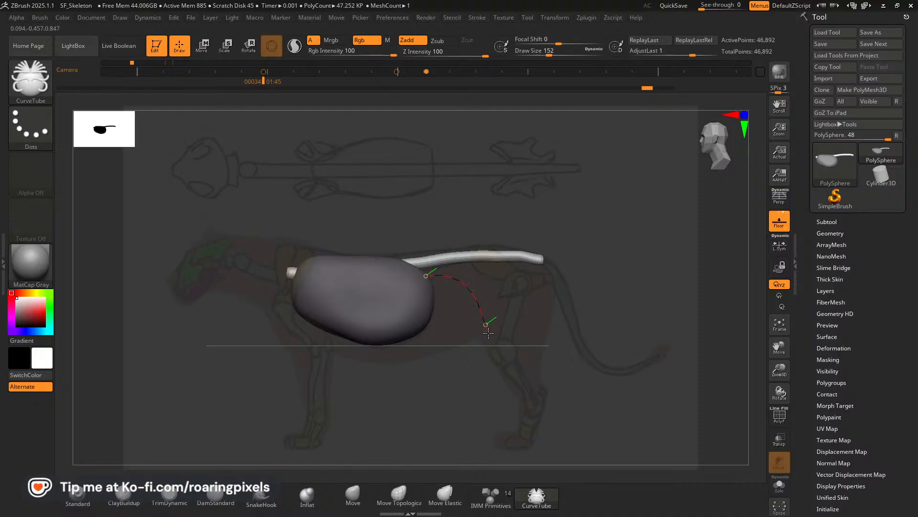
Try drawing a freehand S-shaped tail tube behind the ribcage, check it from above, and undo it.
{"action": "left_click_drag", "start_coordinate": [512, 365], "coordinate": [557, 376]}
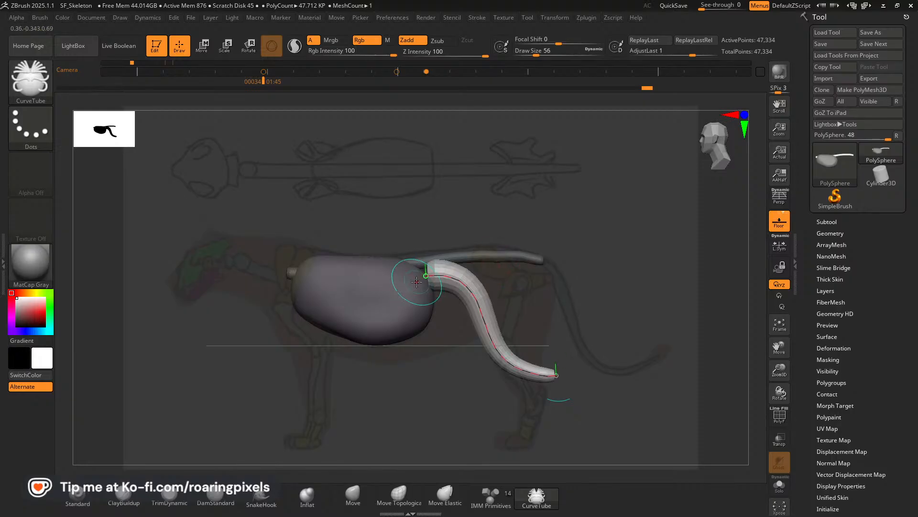
{"action": "left_click_drag", "start_coordinate": [601, 335], "coordinate": [593, 382]}
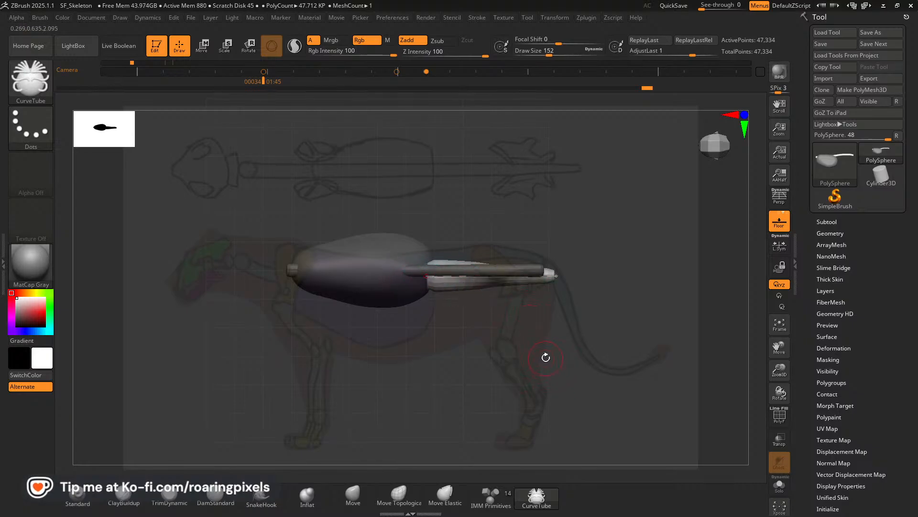
{"action": "left_click_drag", "start_coordinate": [526, 320], "coordinate": [506, 318], "text": "shift"}
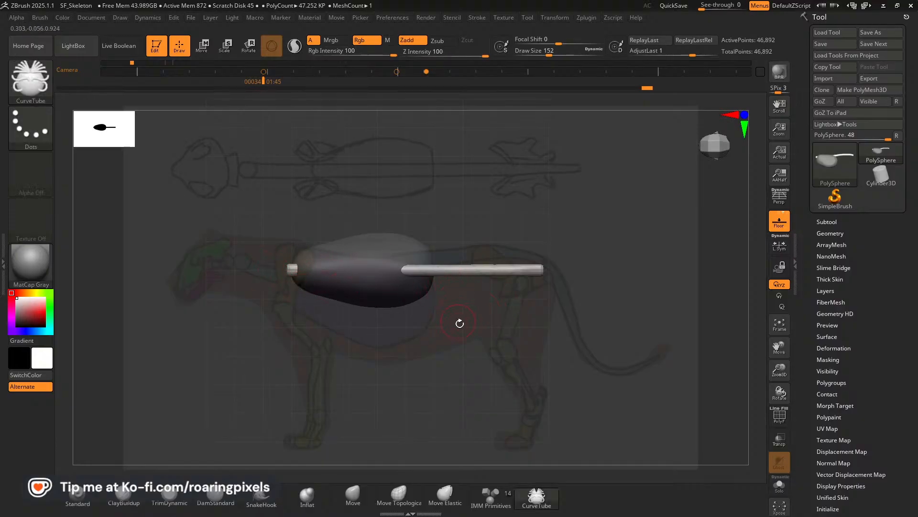
From above, draw a straight CurveTube tail along the rear spine's midline, and return to the stored side camera view.
{"action": "left_click_drag", "start_coordinate": [779, 345], "coordinate": [781, 367]}
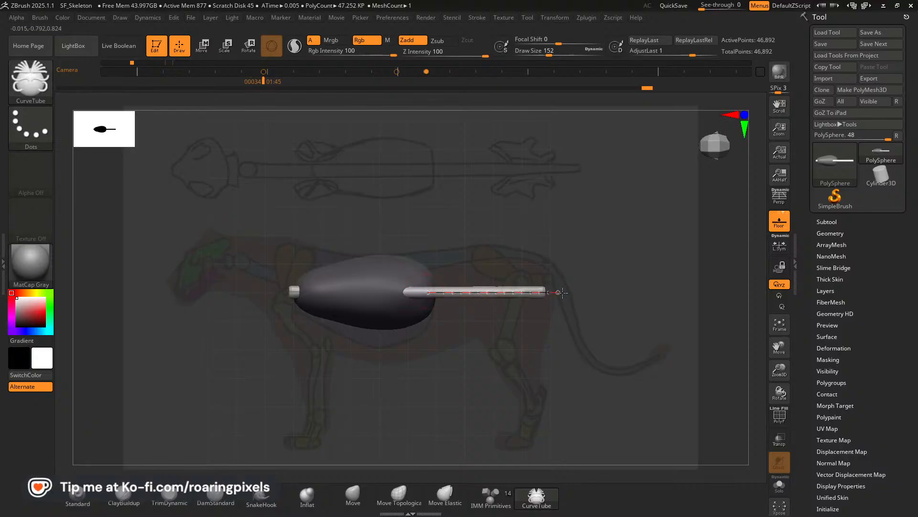
{"action": "left_click_drag", "start_coordinate": [563, 293], "coordinate": [563, 294]}
{"action": "left_click_drag", "start_coordinate": [531, 369], "coordinate": [578, 273]}
{"action": "left_click_drag", "start_coordinate": [788, 351], "coordinate": [784, 329]}
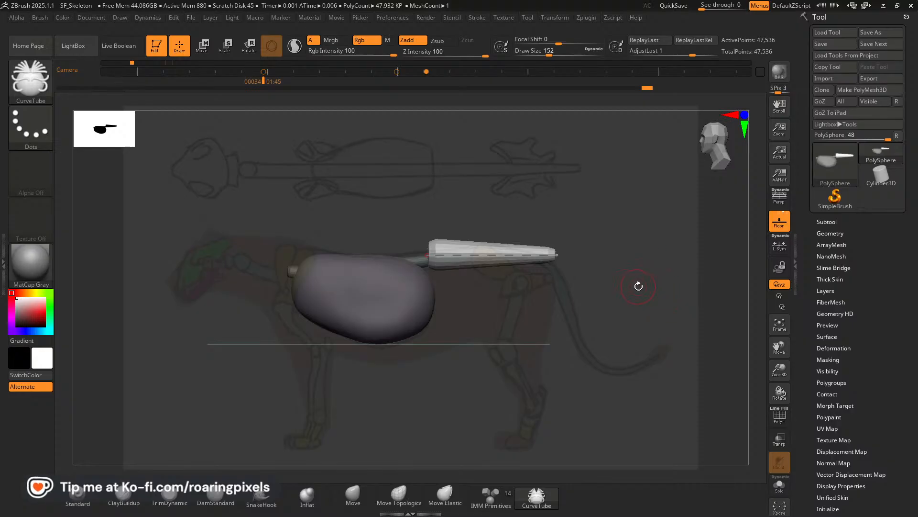
{"action": "key", "text": "Left"}
{"action": "key", "text": "Right"}
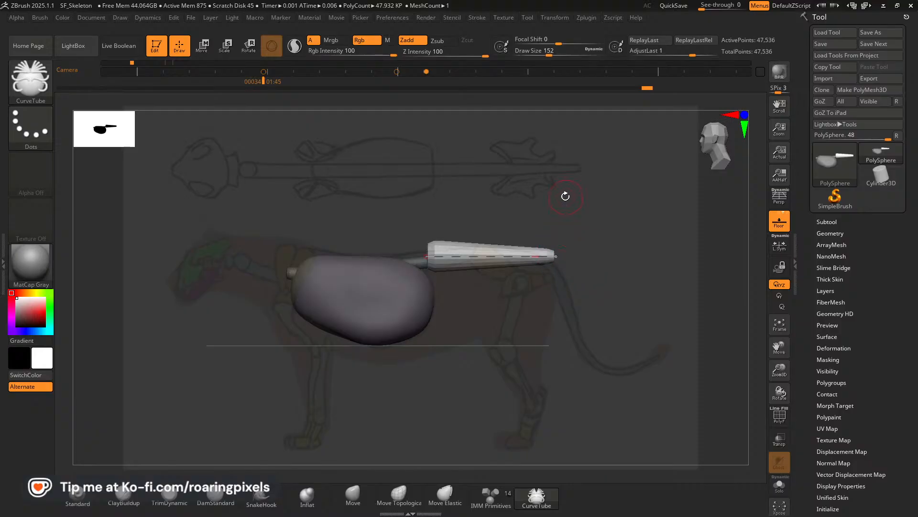
Turn off Bend Start and Liquid in the curve options so the tail tube moves as a whole.
{"action": "left_click", "coordinate": [477, 18]}
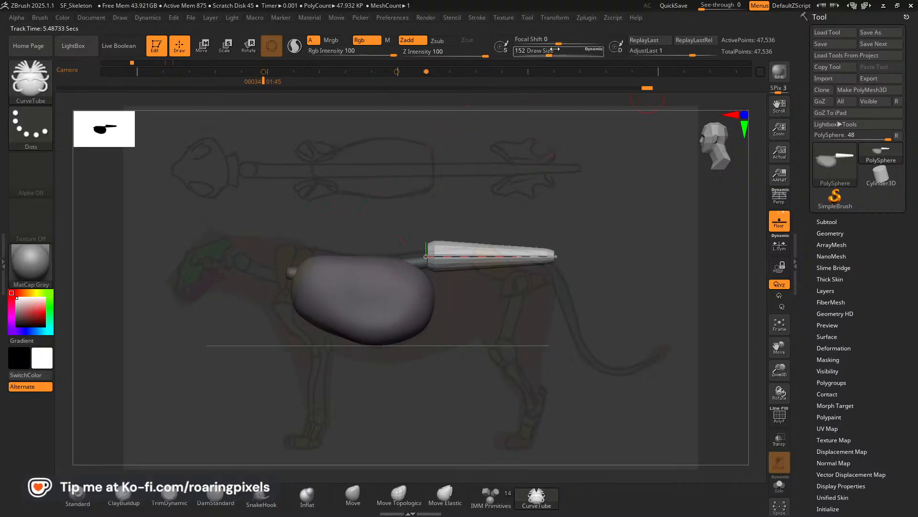
{"action": "left_click", "coordinate": [477, 18]}
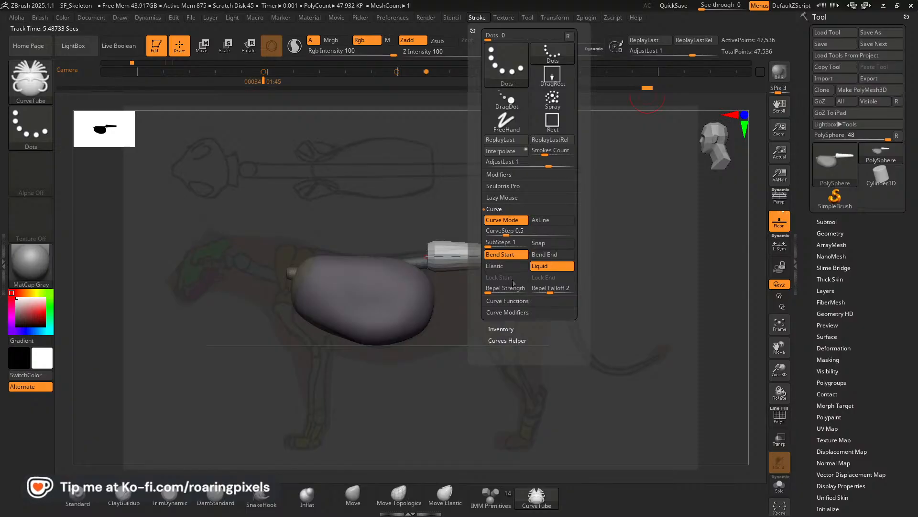
{"action": "left_click", "coordinate": [507, 255]}
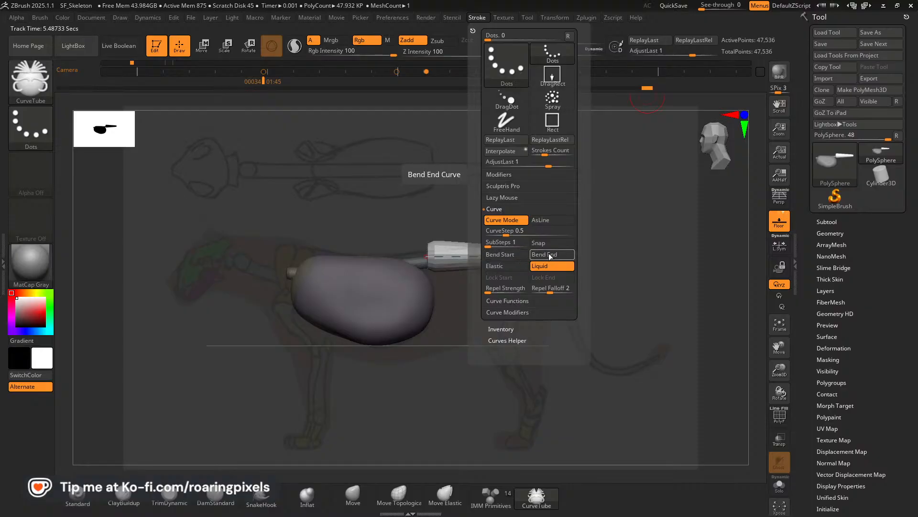
{"action": "left_click", "coordinate": [544, 268]}
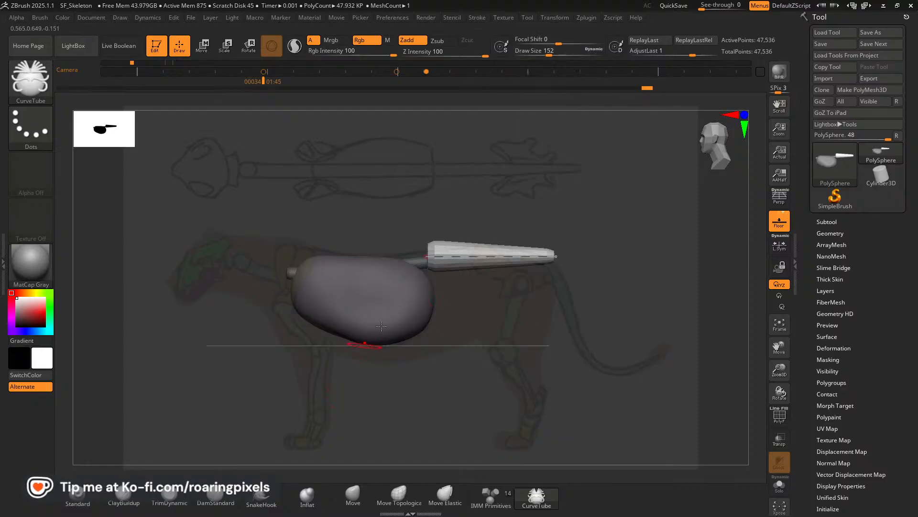
Move the tail tube backward to the rear end of the spine and update its thickness at draw size 56.
{"action": "key", "text": "ctrl+z"}
{"action": "left_click_drag", "start_coordinate": [508, 259], "coordinate": [598, 262]}
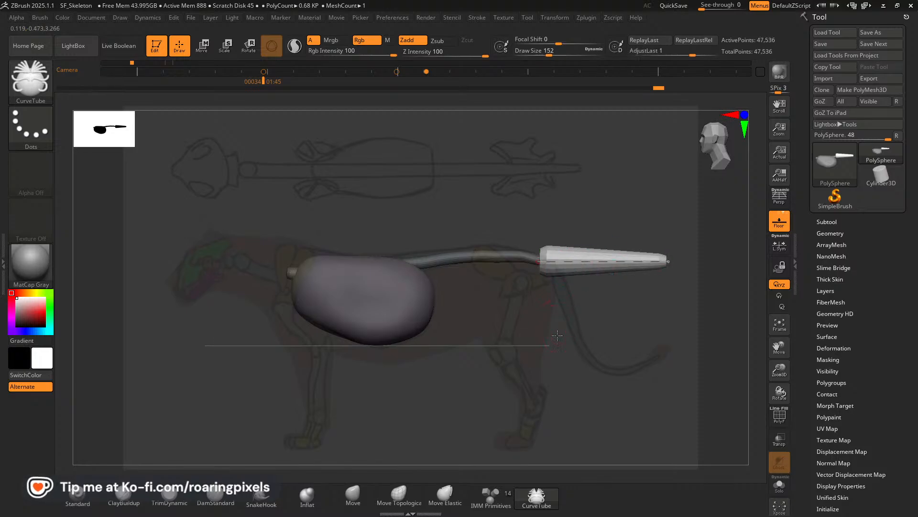
{"action": "left_click_drag", "start_coordinate": [557, 334], "coordinate": [561, 314]}
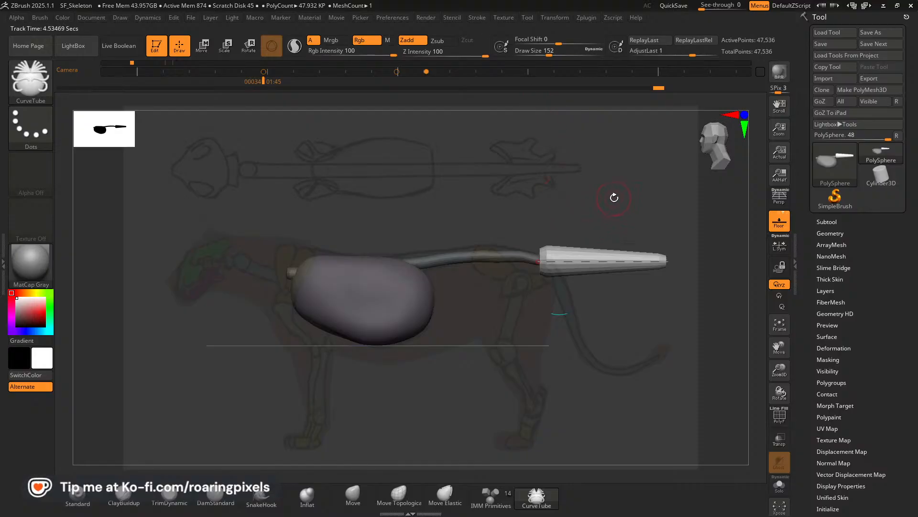
{"action": "left_click", "coordinate": [592, 260]}
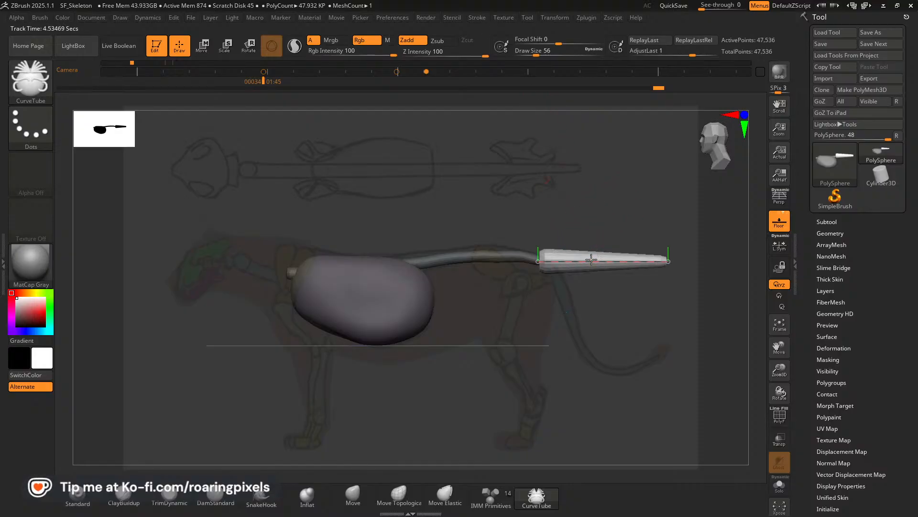
{"action": "left_click", "coordinate": [582, 259]}
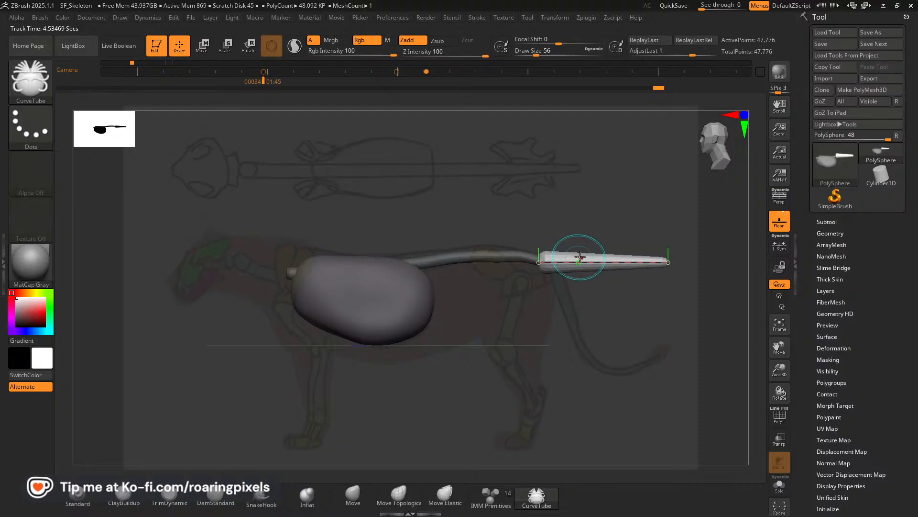
{"action": "key", "text": "bracketleft"}
{"action": "key", "text": "bracketleft"}
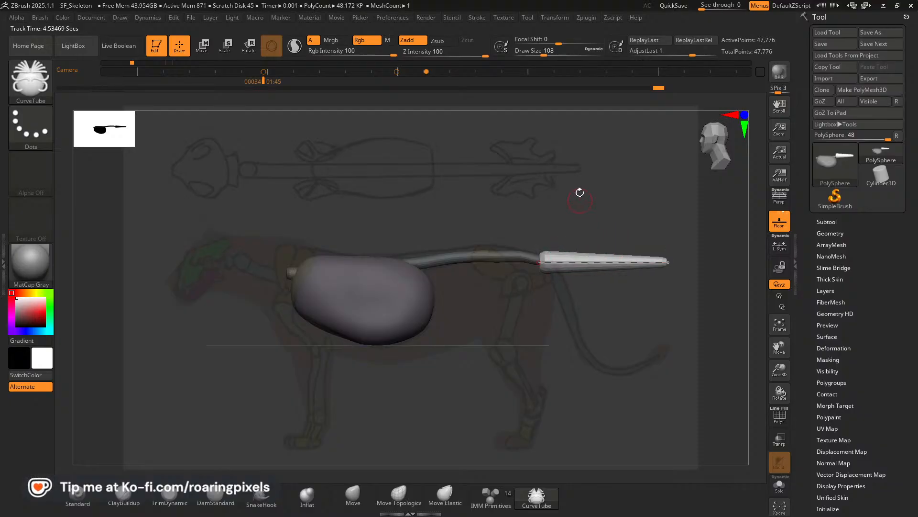
Enable Bend End, raise the draw size to 88, and gently bend the tail tube while keeping its start on the spine's end.
{"action": "left_click", "coordinate": [478, 18]}
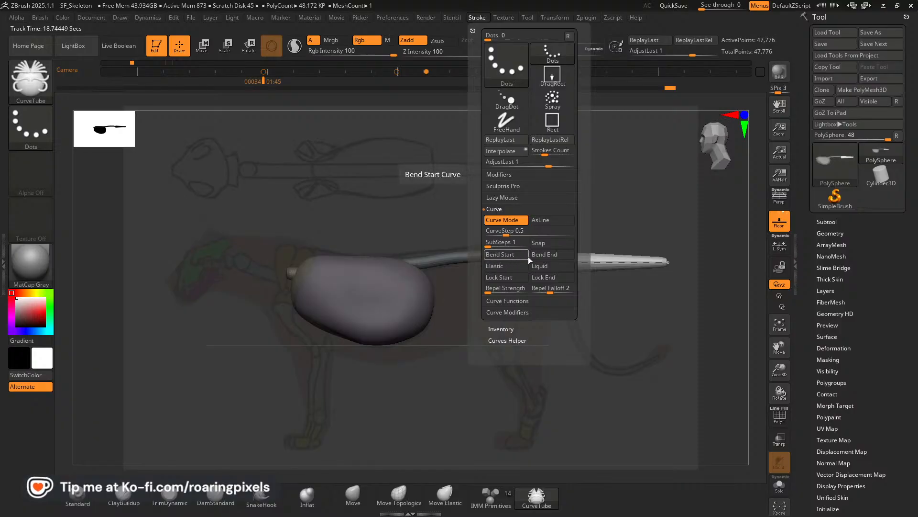
{"action": "left_click", "coordinate": [545, 257]}
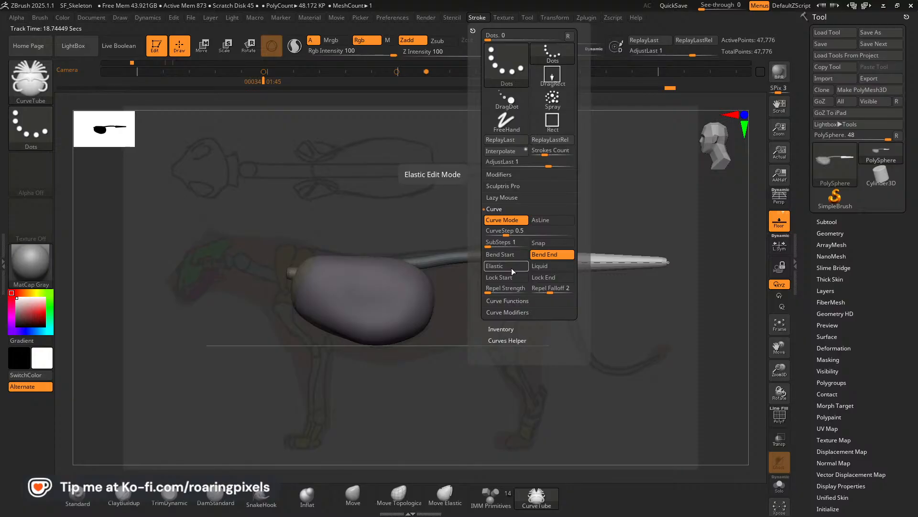
{"action": "key", "text": "bracketright"}
{"action": "key", "text": "bracketright"}
{"action": "key", "text": "bracketright"}
{"action": "key", "text": "bracketright"}
{"action": "key", "text": "bracketright"}
{"action": "key", "text": "bracketright"}
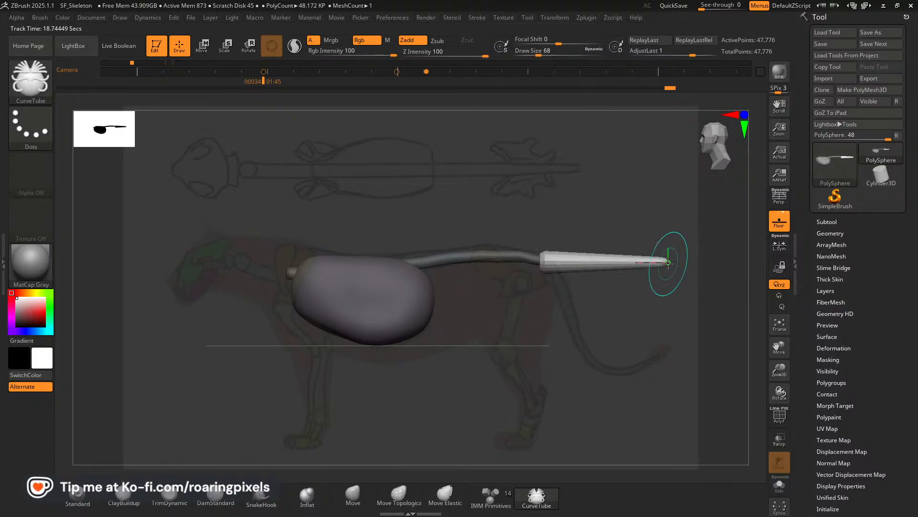
{"action": "mouse_move", "coordinate": [668, 262]}
{"action": "left_mouse_down"}
{"action": "mouse_move", "coordinate": [668, 270]}
{"action": "mouse_move", "coordinate": [673, 258]}
{"action": "mouse_move", "coordinate": [636, 259]}
{"action": "mouse_move", "coordinate": [631, 269]}
{"action": "left_mouse_up"}
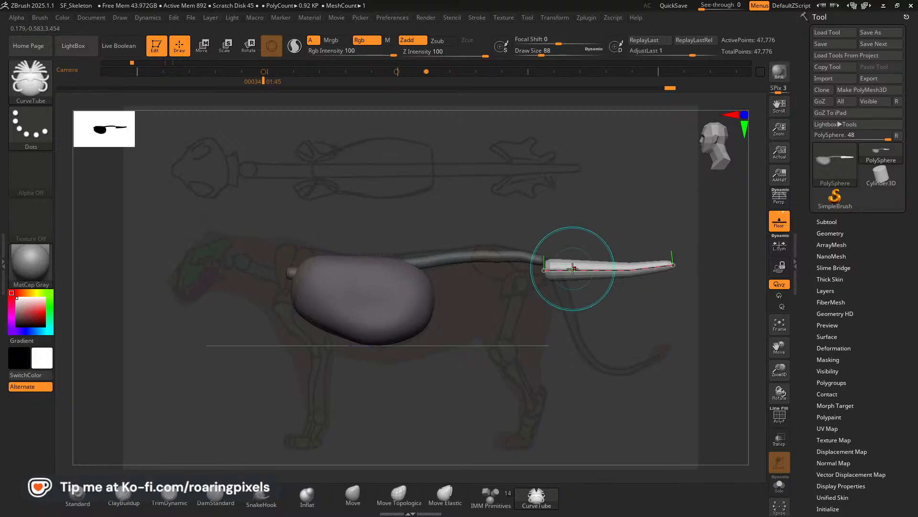
{"action": "left_click_drag", "start_coordinate": [546, 263], "coordinate": [543, 261]}
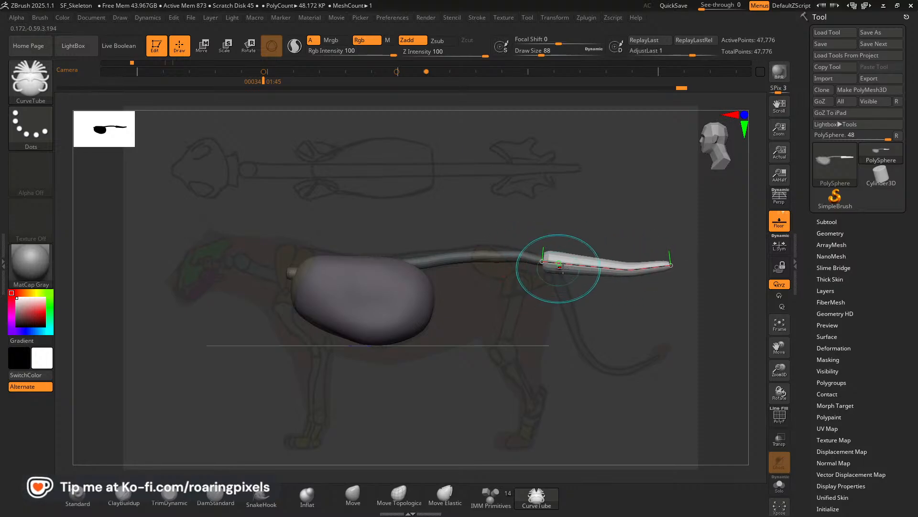
At draw size 88, bend the tail tube down along the reference tail and reattach its start to the spine's end.
{"action": "key", "text": "bracketright"}
{"action": "key", "text": "bracketright"}
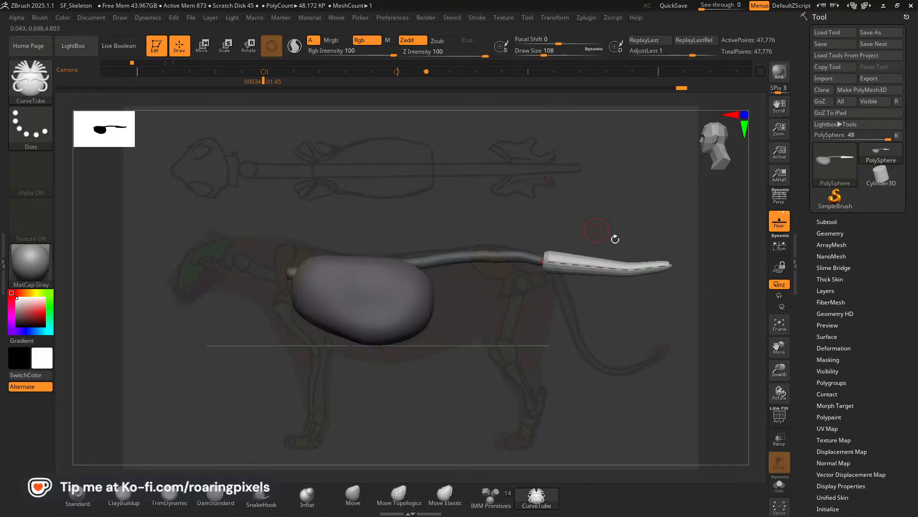
{"action": "left_click", "coordinate": [477, 18]}
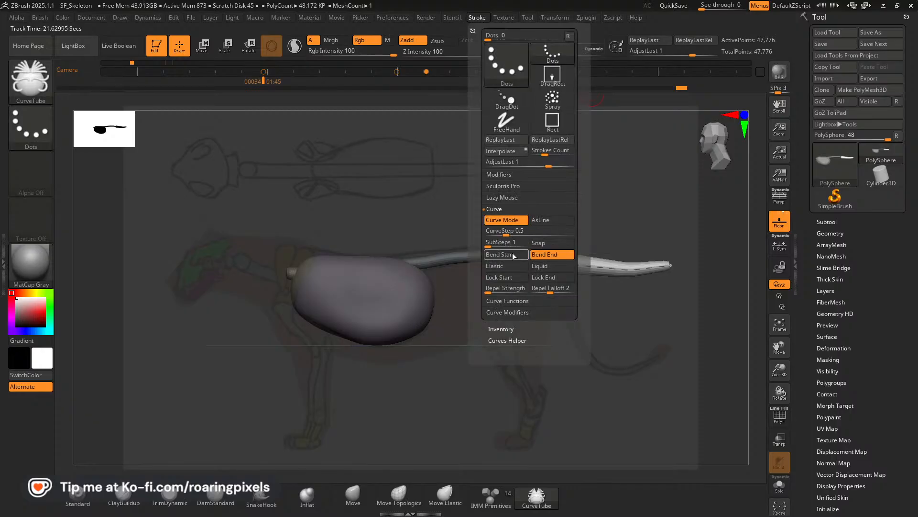
{"action": "key", "text": "bracketleft"}
{"action": "key", "text": "bracketleft"}
{"action": "left_click_drag", "start_coordinate": [669, 266], "coordinate": [602, 363]}
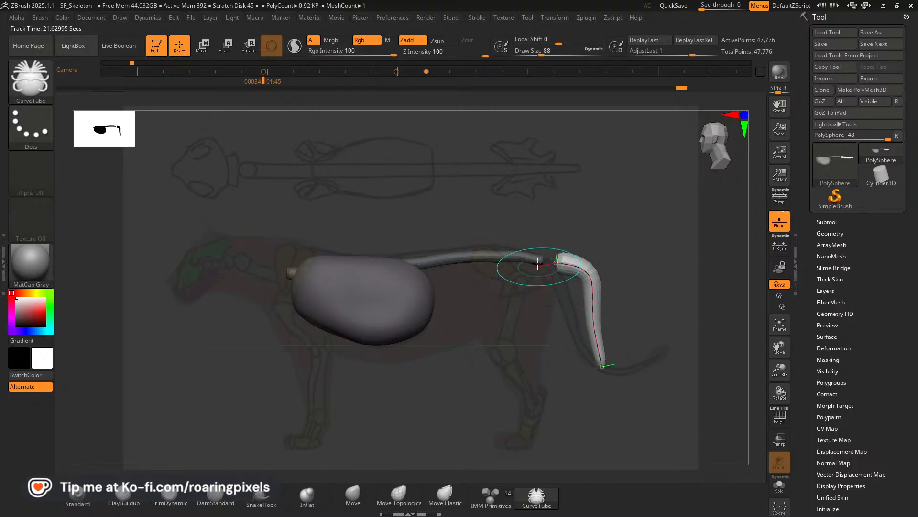
{"action": "left_click_drag", "start_coordinate": [542, 264], "coordinate": [567, 297]}
{"action": "left_click_drag", "start_coordinate": [533, 271], "coordinate": [543, 262]}
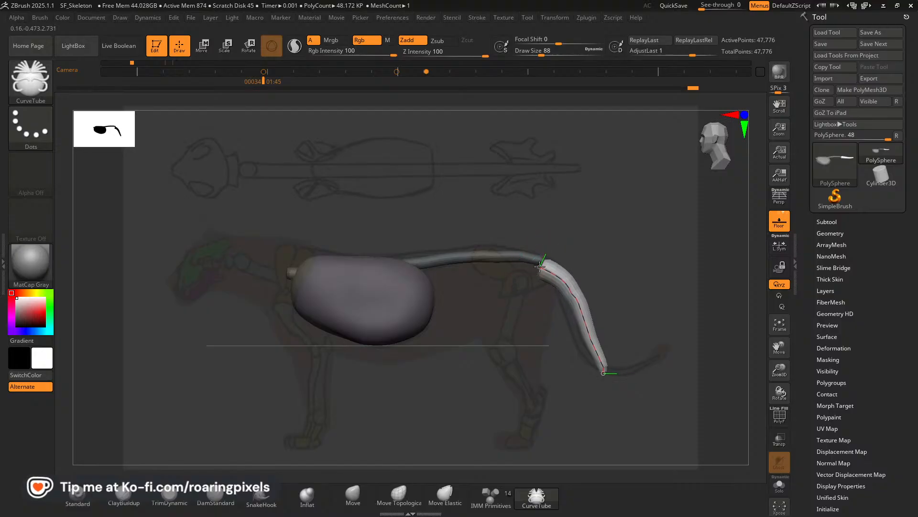
Reduce the draw size to 56, pull the tail's upper section inward onto the reference, and realign its start with the spine.
{"action": "key", "text": "bracketleft"}
{"action": "left_click", "coordinate": [569, 287]}
{"action": "key", "text": "bracketleft"}
{"action": "left_click_drag", "start_coordinate": [571, 292], "coordinate": [570, 314]}
{"action": "key", "text": "bracketleft"}
{"action": "left_click", "coordinate": [570, 315]}
{"action": "left_click_drag", "start_coordinate": [540, 263], "coordinate": [545, 261]}
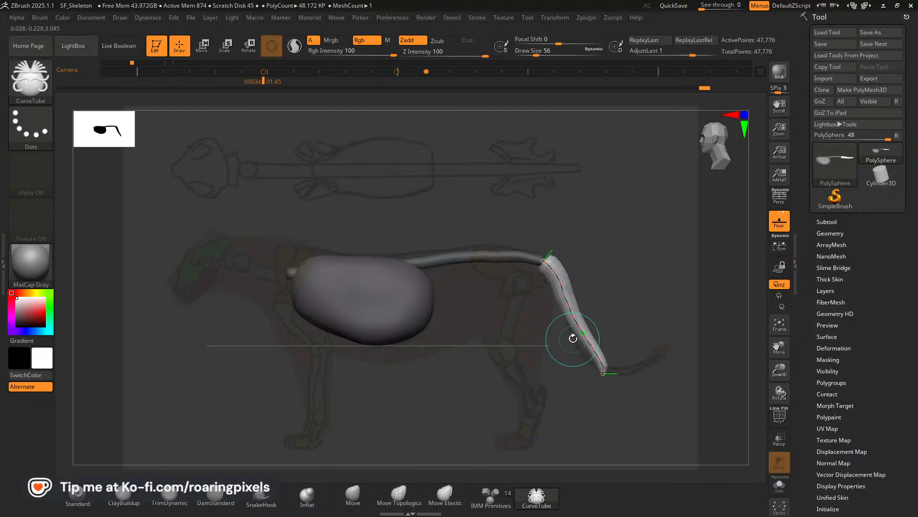
Reduce the draw size to 32, shape the tail's lower bend and tip to the reference, and snap its start back to the spine.
{"action": "key", "text": "bracketleft"}
{"action": "left_click", "coordinate": [584, 332]}
{"action": "left_click_drag", "start_coordinate": [585, 337], "coordinate": [579, 340]}
{"action": "key", "text": "bracketleft"}
{"action": "key", "text": "bracketleft"}
{"action": "left_click_drag", "start_coordinate": [602, 375], "coordinate": [616, 372]}
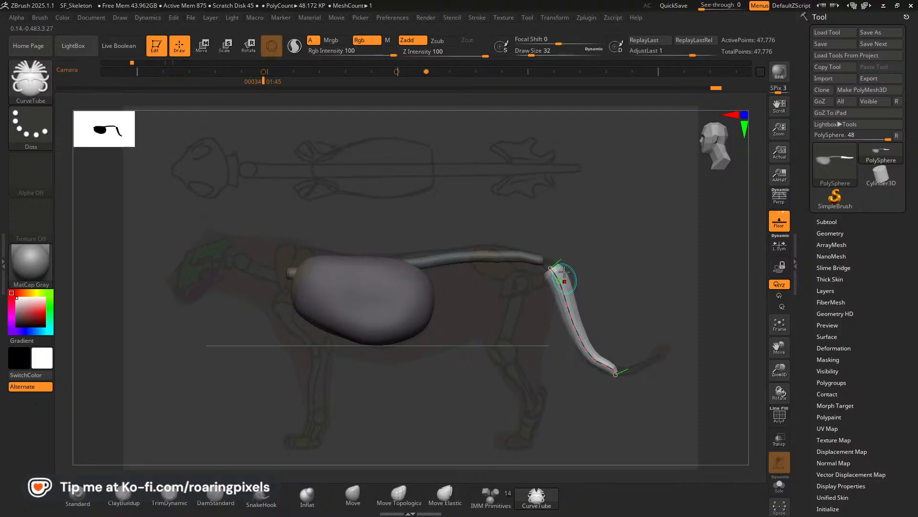
{"action": "left_click_drag", "start_coordinate": [544, 258], "coordinate": [546, 260]}
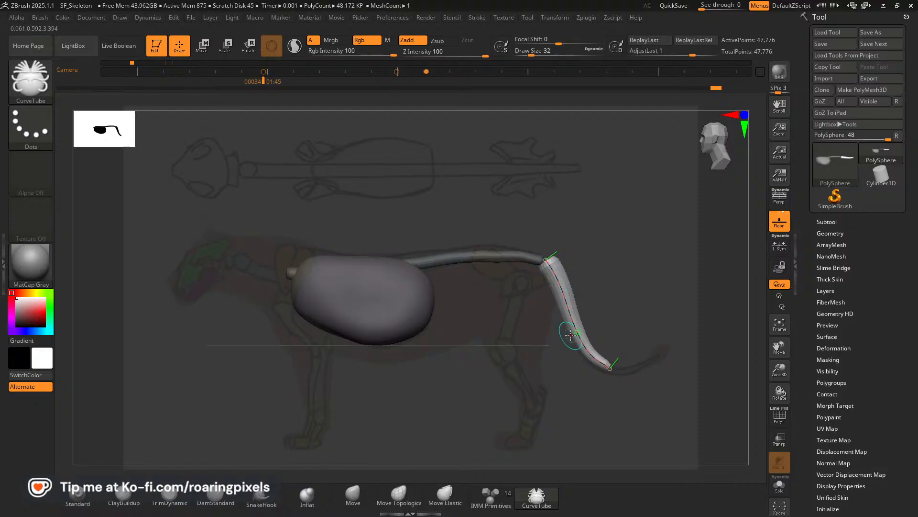
Extend the tail curve from its lower end up to the reference tail's tip and refine the bend at draw size 24.
{"action": "left_click", "coordinate": [477, 19]}
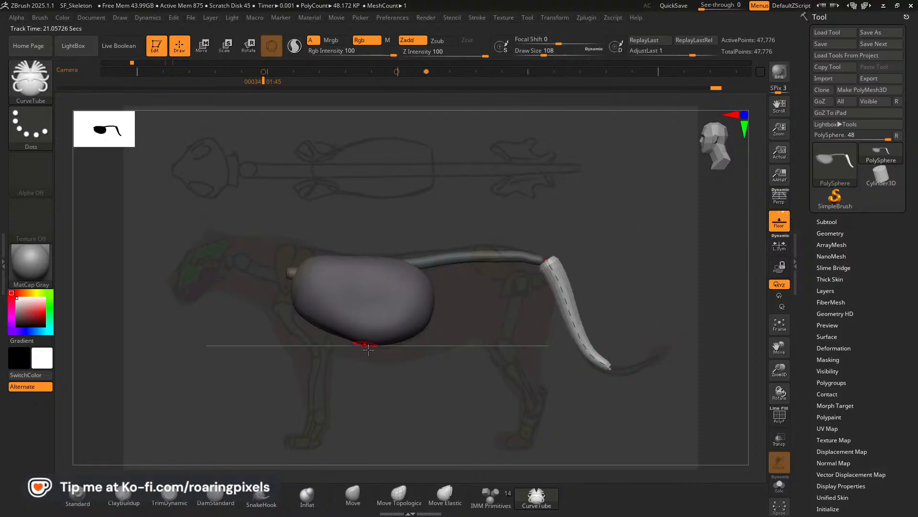
{"action": "mouse_move", "coordinate": [611, 368]}
{"action": "left_mouse_down"}
{"action": "mouse_move", "coordinate": [663, 357]}
{"action": "mouse_move", "coordinate": [605, 369]}
{"action": "mouse_move", "coordinate": [645, 365]}
{"action": "left_mouse_up"}
{"action": "key", "text": "bracketleft"}
{"action": "key", "text": "bracketleft"}
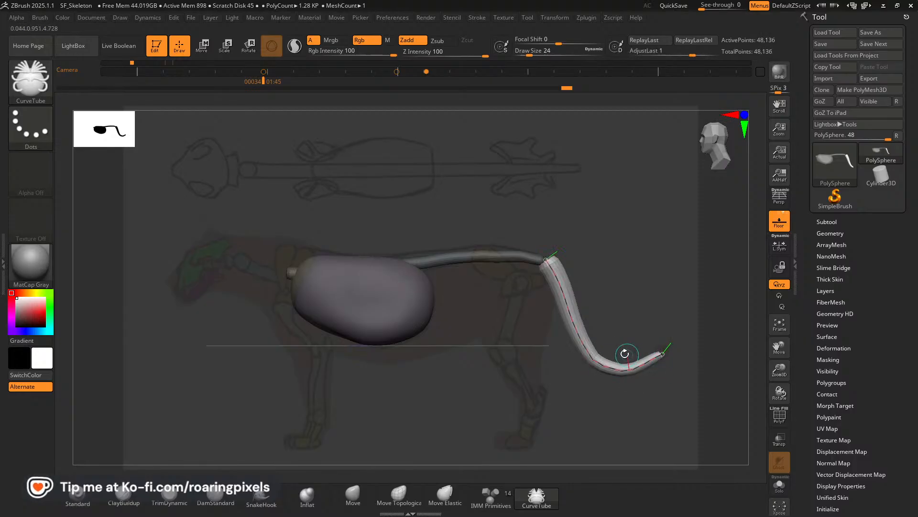
Reattach the tail's start to the spine's end and thin the whole tail tube at draw size 76.
{"action": "left_click_drag", "start_coordinate": [546, 259], "coordinate": [541, 261]}
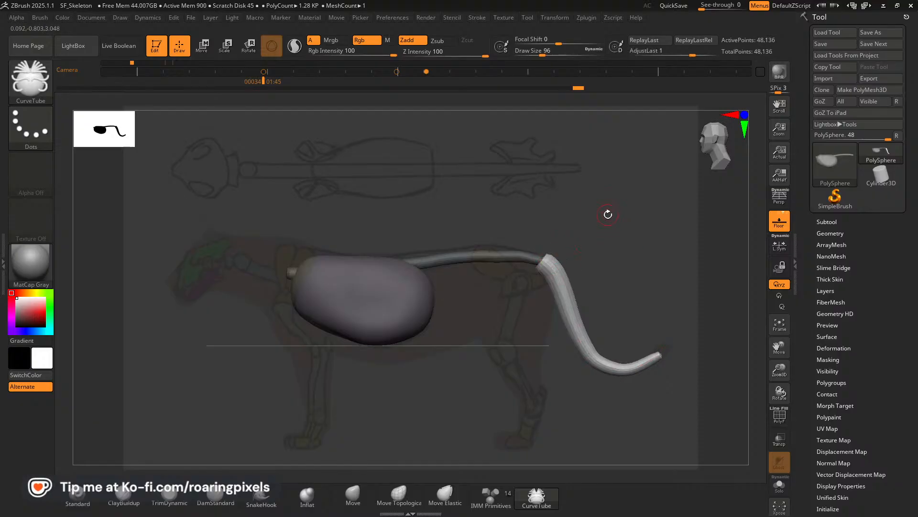
{"action": "key", "text": "bracketleft"}
{"action": "key", "text": "bracketleft"}
{"action": "left_click", "coordinate": [551, 264]}
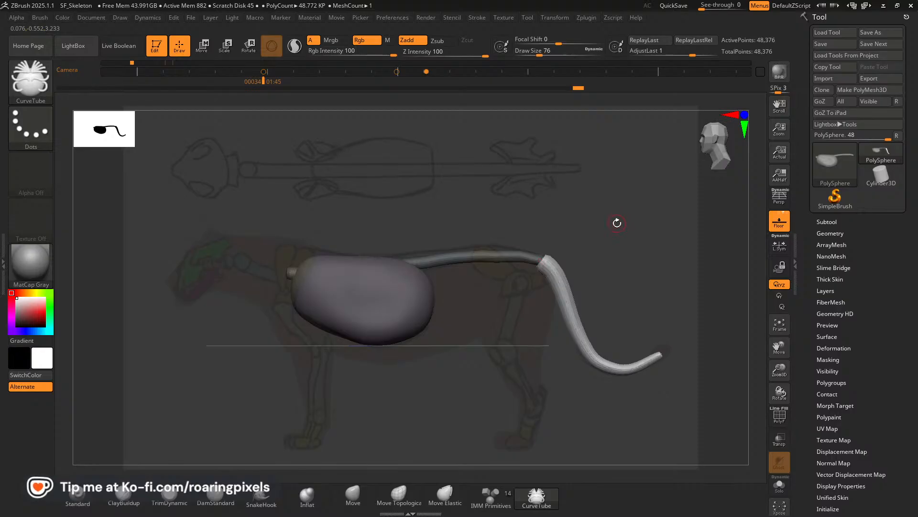
Thin the tail tube by updating its curve at draw sizes 68 and 24, and set the draw size to 60.
{"action": "key", "text": "bracketleft"}
{"action": "left_click", "coordinate": [548, 264]}
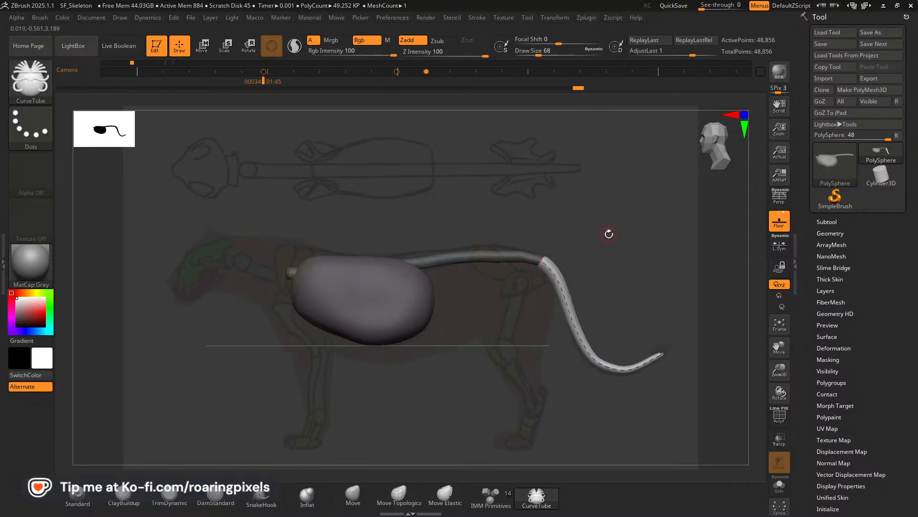
{"action": "key", "text": "bracketleft"}
{"action": "key", "text": "bracketleft"}
{"action": "key", "text": "bracketleft"}
{"action": "key", "text": "bracketleft"}
{"action": "left_click", "coordinate": [550, 268]}
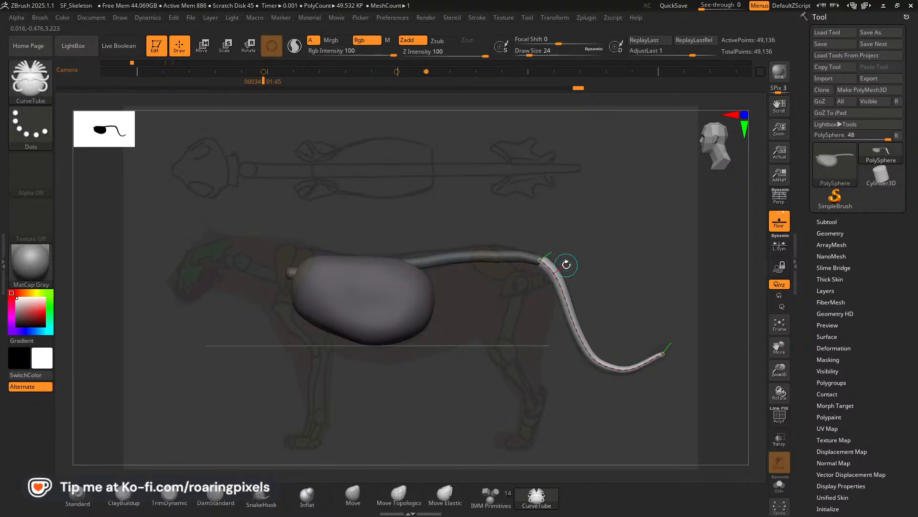
{"action": "key", "text": "bracketright"}
{"action": "key", "text": "bracketright"}
{"action": "key", "text": "bracketright"}
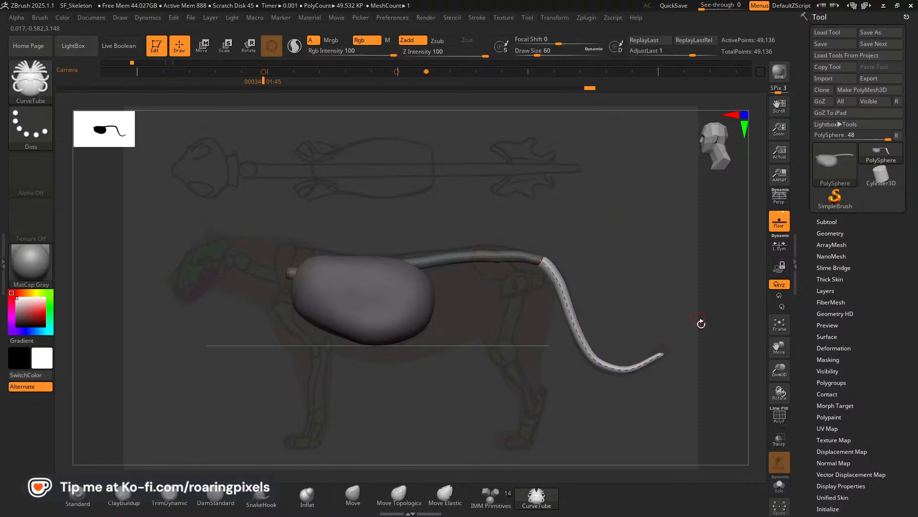
Display the polygroups and mask everything except the spine tube, with the polyframe hidden again at the end.
{"action": "left_click", "coordinate": [779, 416]}
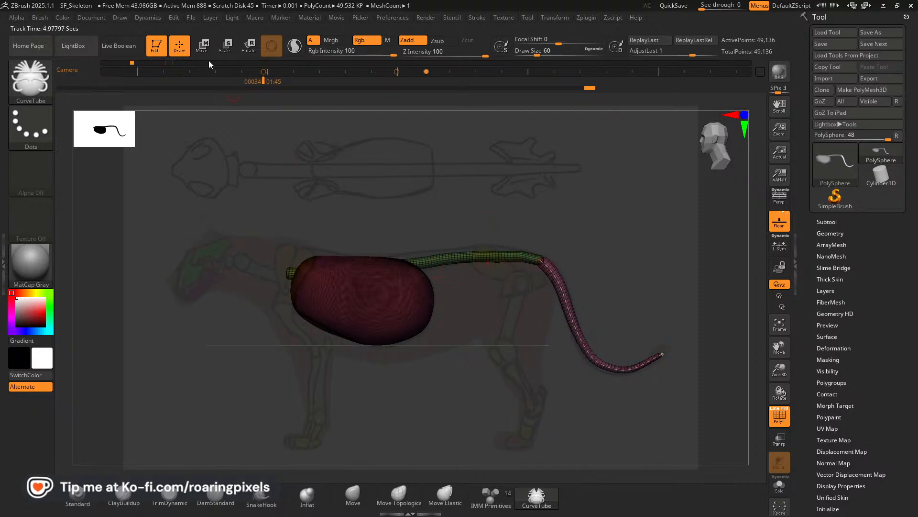
{"action": "left_click", "coordinate": [201, 47]}
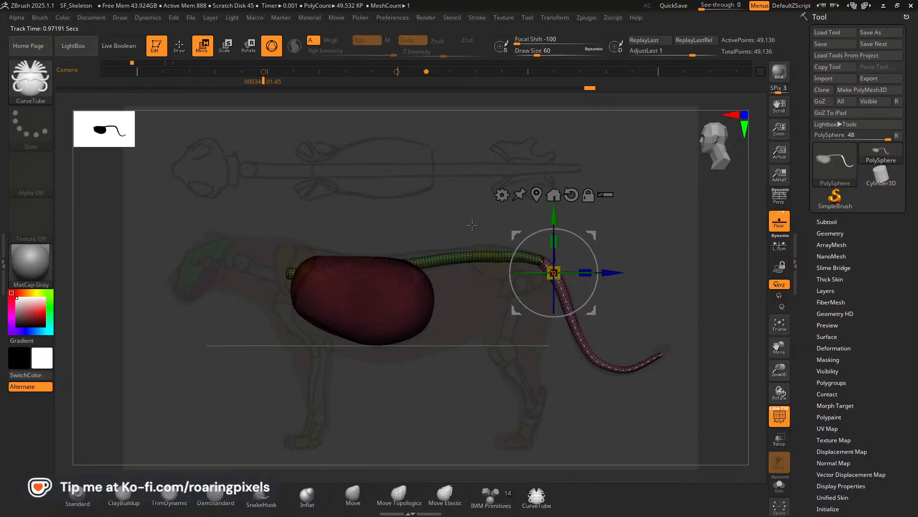
{"action": "key", "text": "ctrl"}
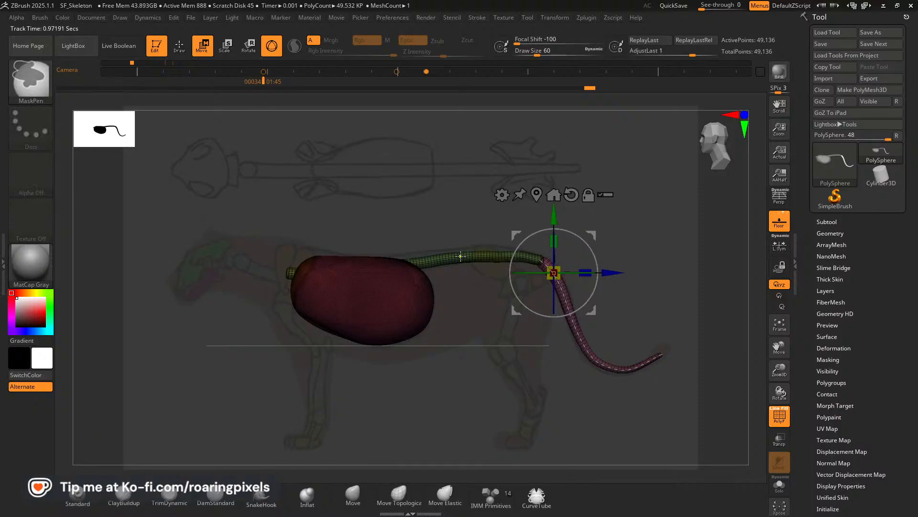
{"action": "left_click", "coordinate": [461, 256], "text": "ctrl"}
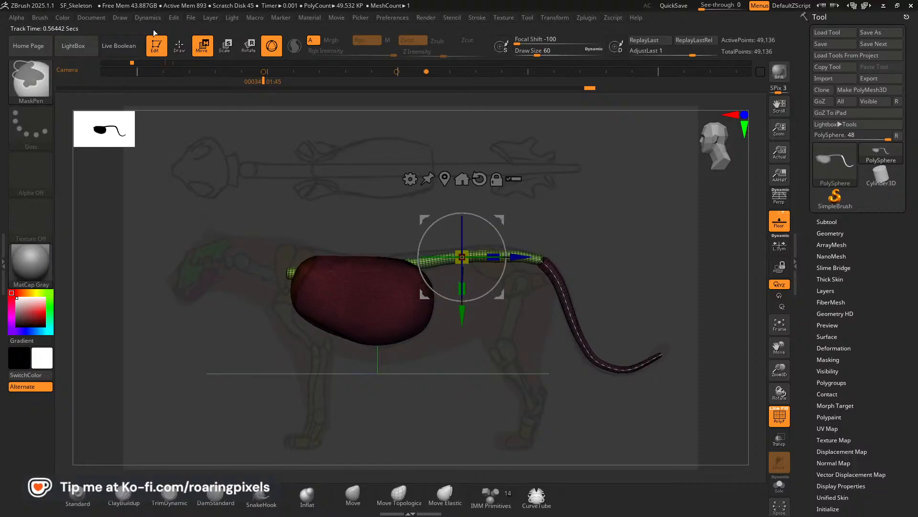
{"action": "left_click", "coordinate": [179, 46]}
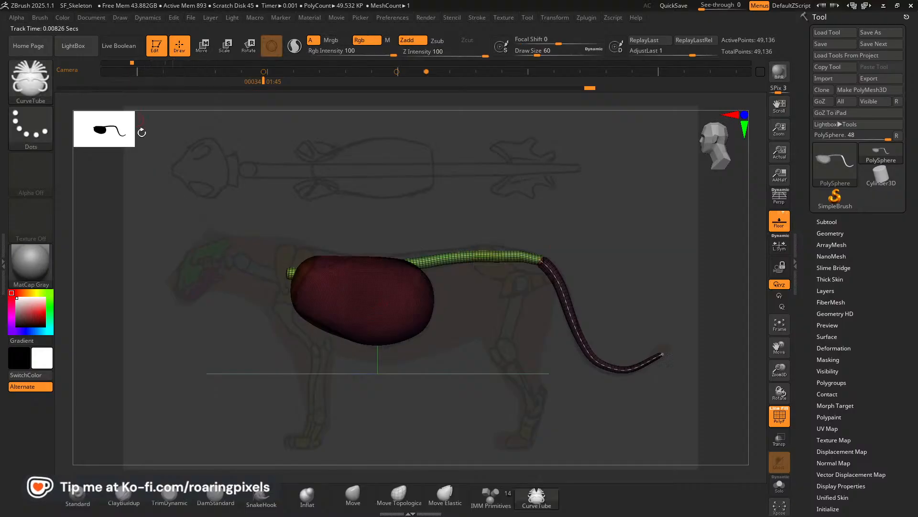
{"action": "left_click", "coordinate": [784, 421]}
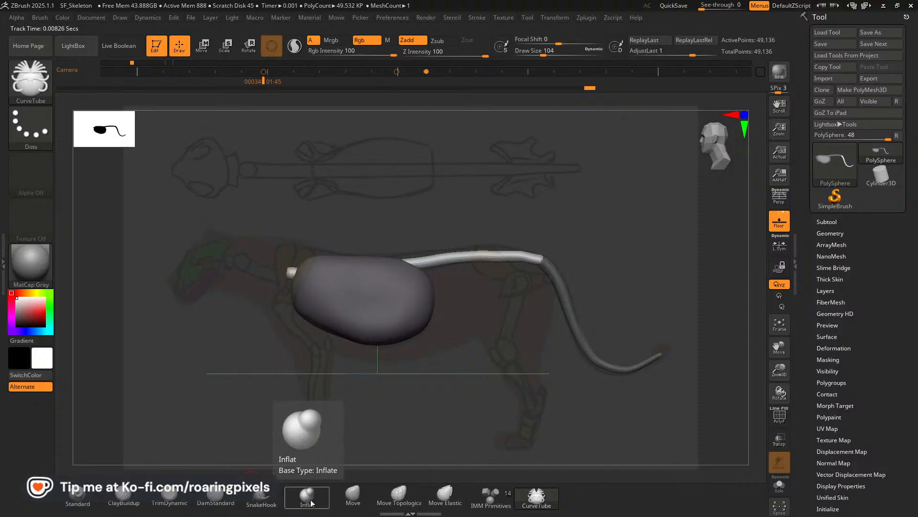
Choose the Inflat brush and turn on subtool transparency with ghosting off.
{"action": "left_click", "coordinate": [315, 487]}
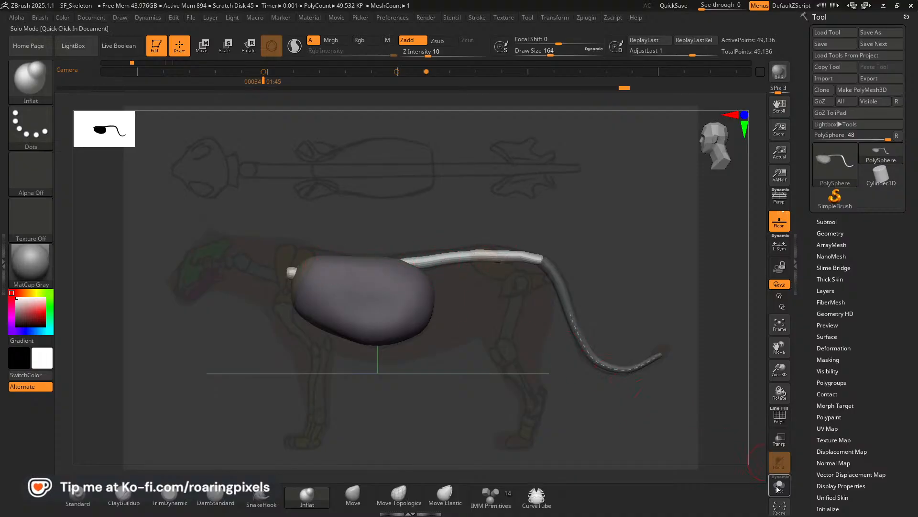
{"action": "left_click", "coordinate": [779, 442]}
{"action": "left_click", "coordinate": [780, 459]}
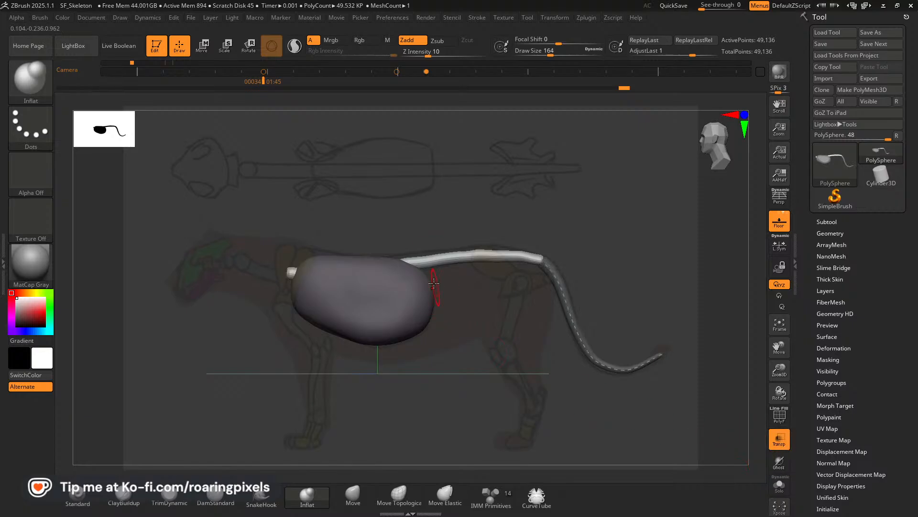
{"action": "left_click_drag", "start_coordinate": [607, 229], "coordinate": [609, 258]}
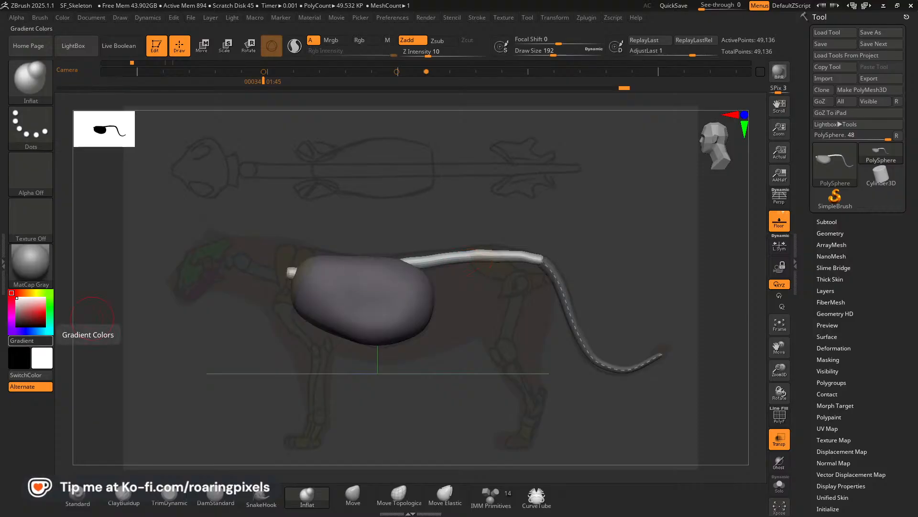
Split the unmasked spine off into its own subtool.
{"action": "left_click", "coordinate": [826, 222]}
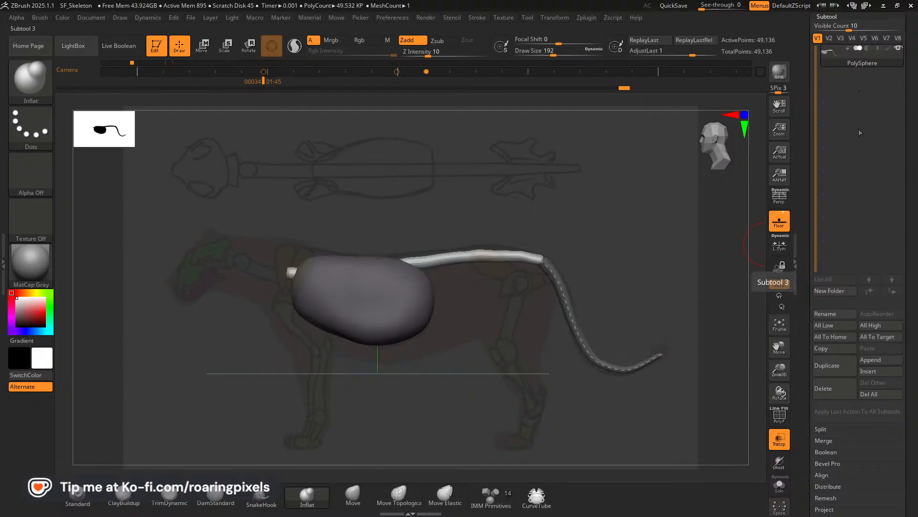
{"action": "left_click", "coordinate": [822, 429]}
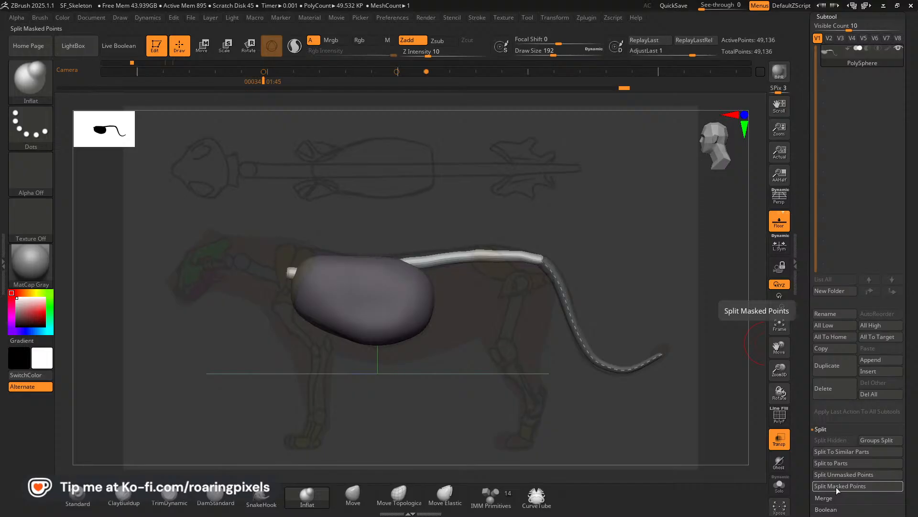
{"action": "left_click", "coordinate": [833, 474]}
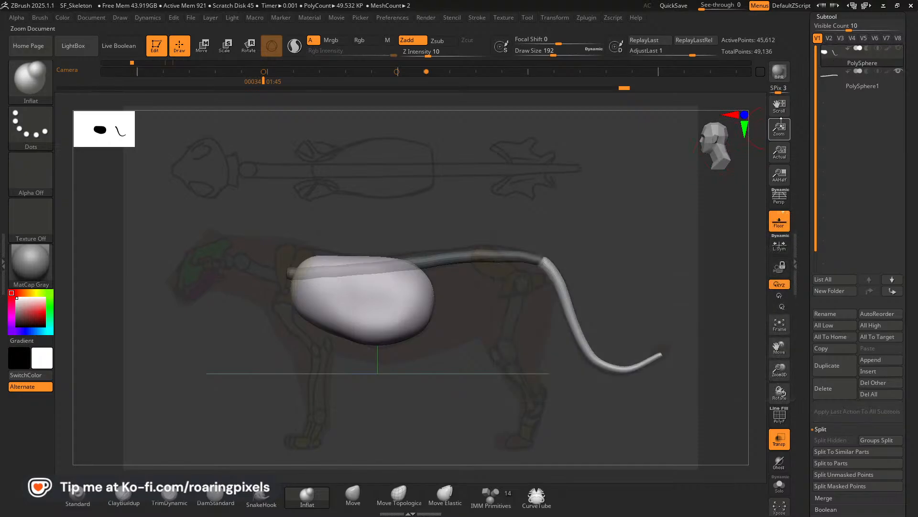
Mask the ribcage so only the tail stays unmasked, and split the tail into a separate subtool.
{"action": "key", "text": "w"}
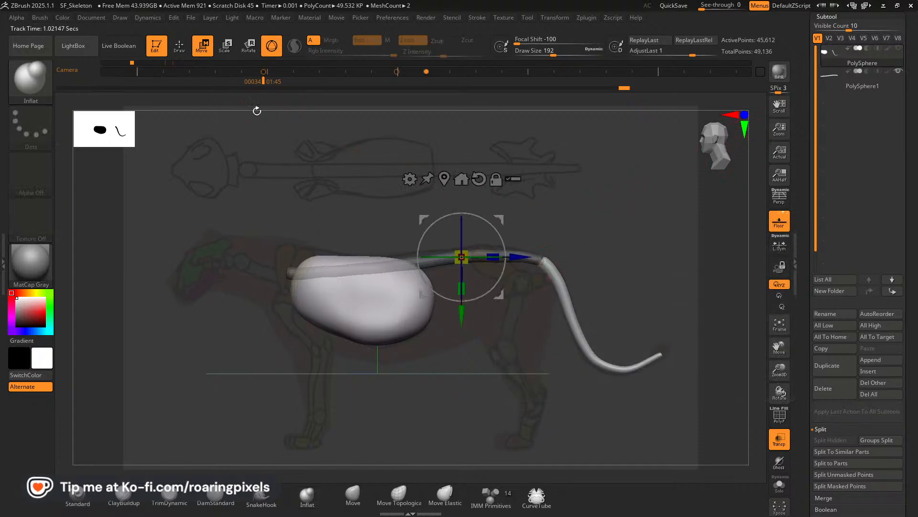
{"action": "left_click", "coordinate": [559, 282]}
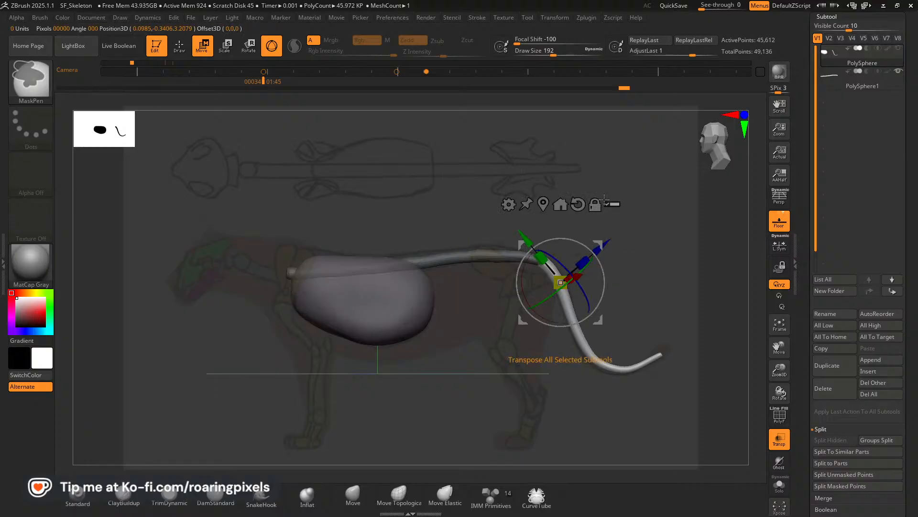
{"action": "left_click", "coordinate": [180, 44]}
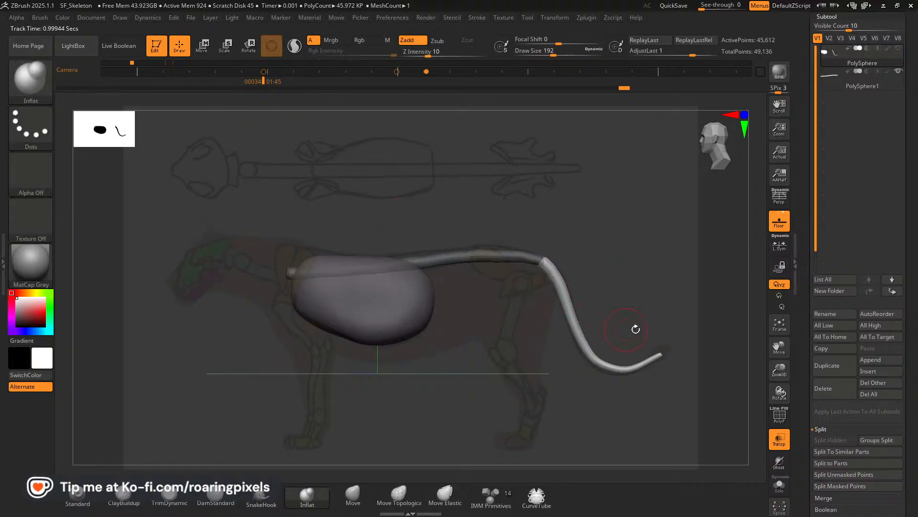
{"action": "left_click", "coordinate": [834, 477]}
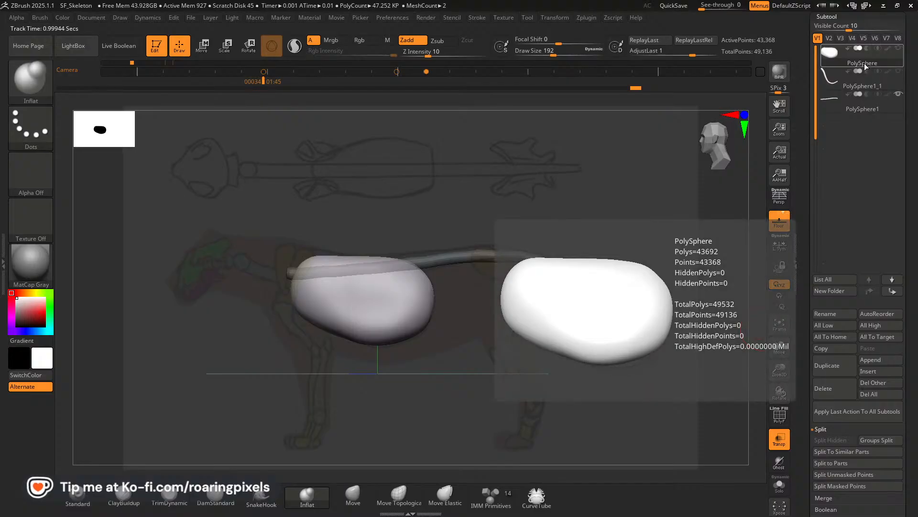
Rename the ribcage subtool as Ribcage_Blockout.
{"action": "mouse_move", "coordinate": [865, 65]}
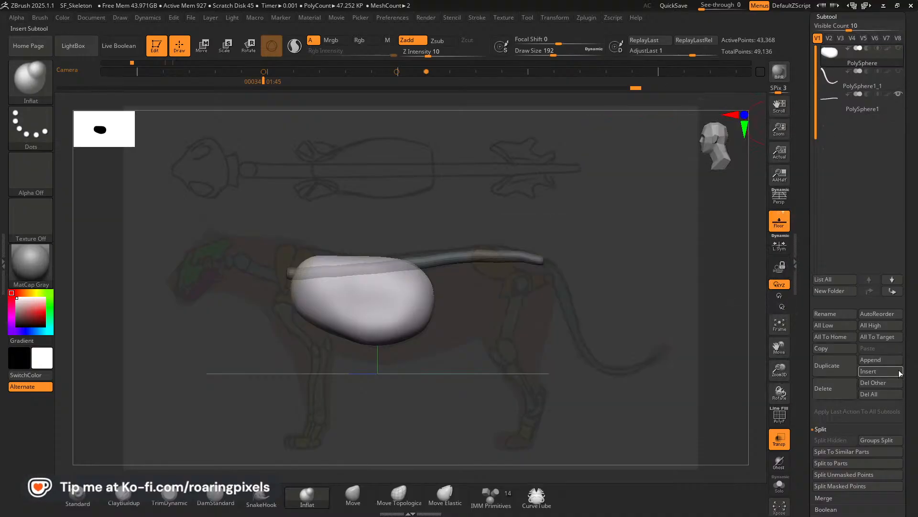
{"action": "left_click", "coordinate": [838, 316]}
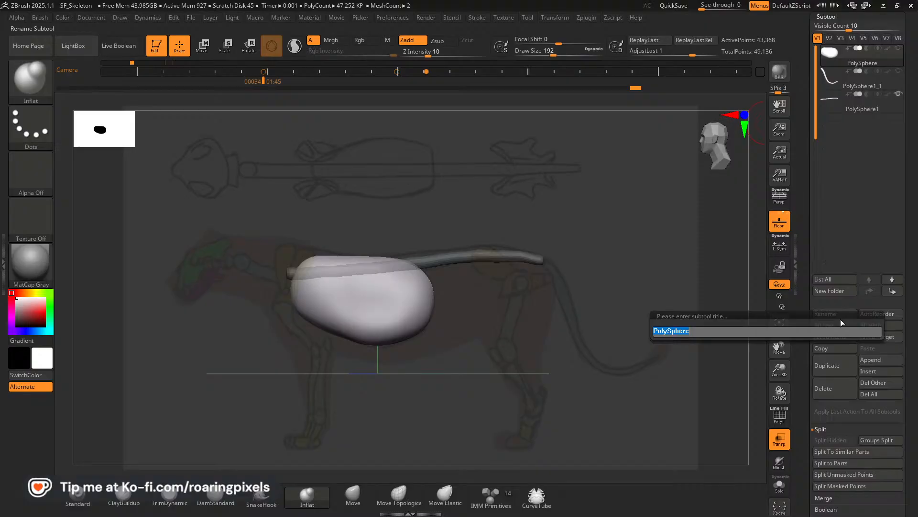
{"action": "type", "text": "Ribca"}
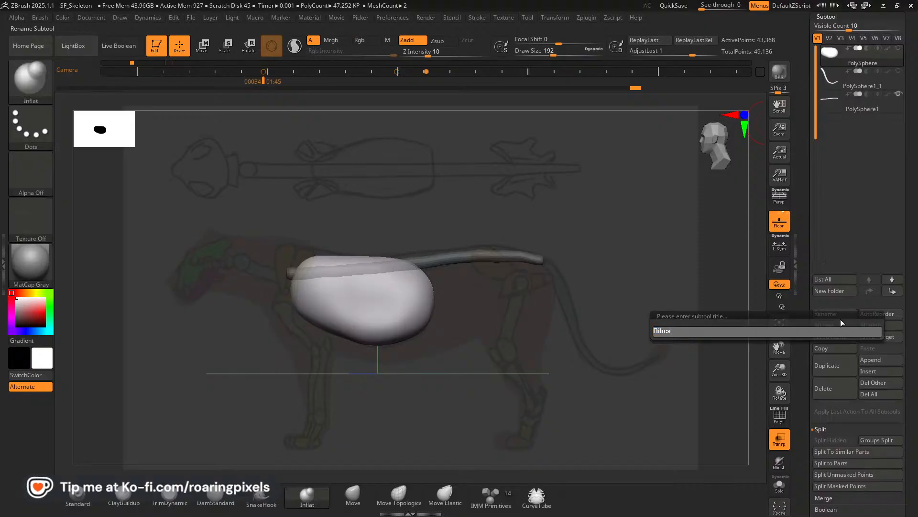
{"action": "type", "text": "ge"}
{"action": "key", "text": "shift"}
{"action": "type", "text": "_"}
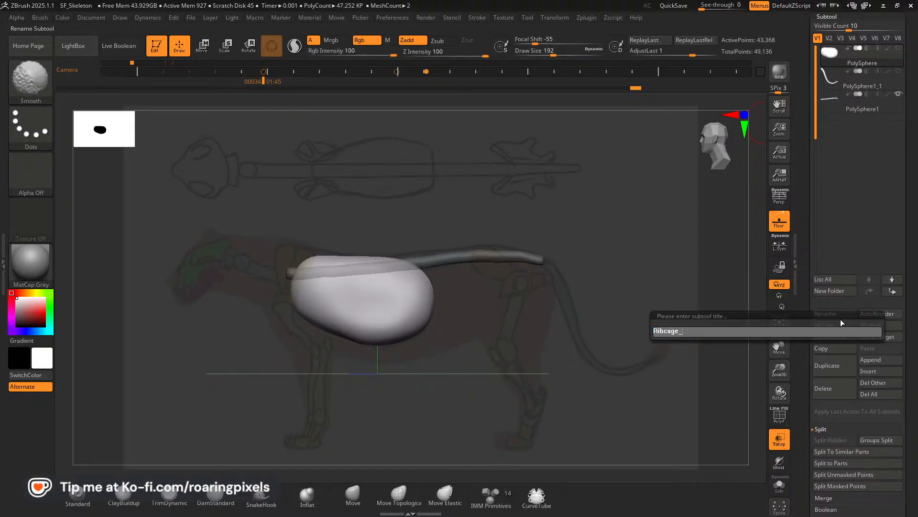
{"action": "type", "text": "N"}
{"action": "key", "text": "BackSpace"}
{"action": "type", "text": "B"}
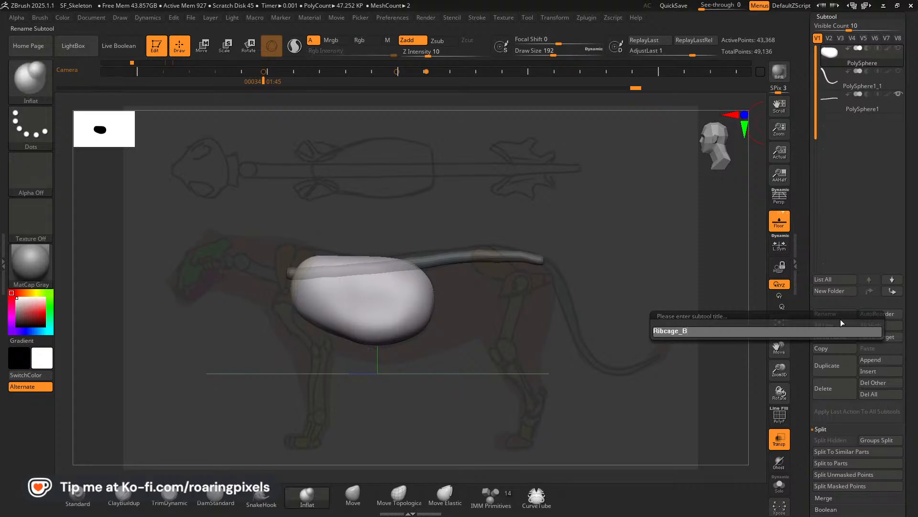
{"action": "type", "text": "locl"}
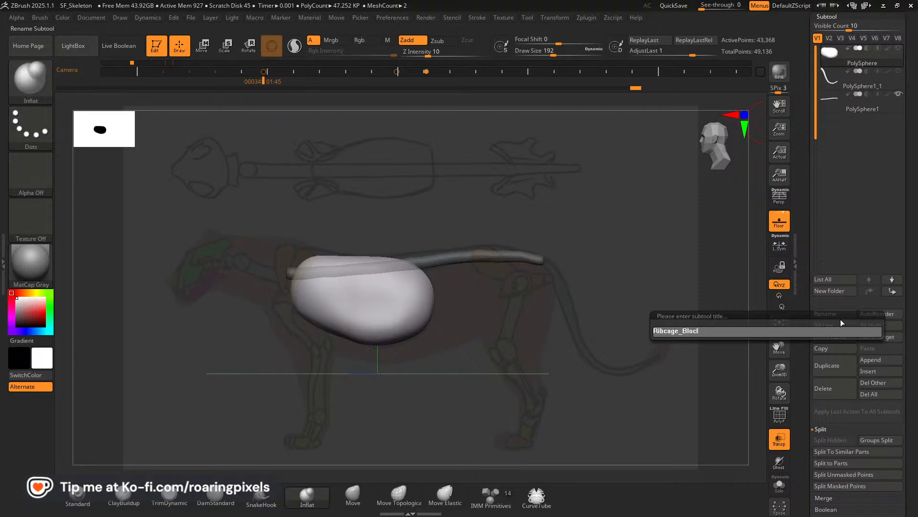
{"action": "key", "text": "BackSpace"}
{"action": "type", "text": "kout"}
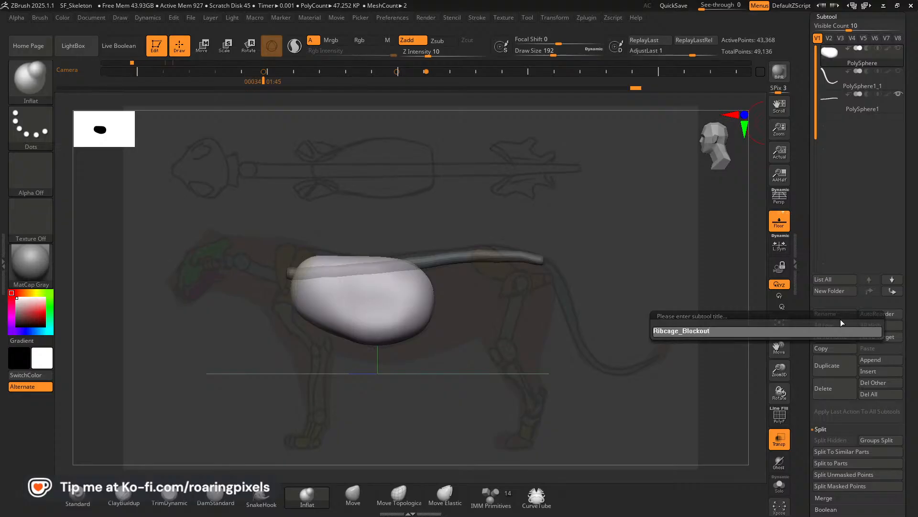
{"action": "key", "text": "Return"}
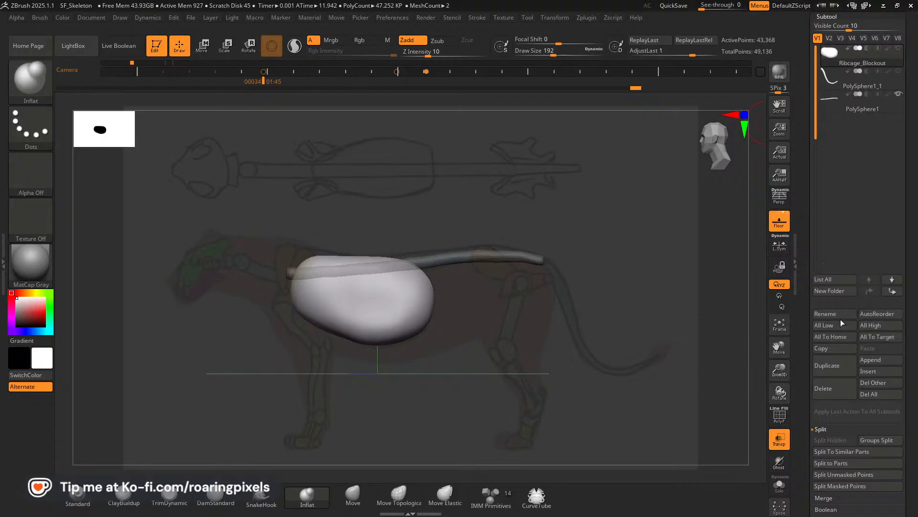
Select the tail subtool and rename it as Tail_Blockout.
{"action": "left_click", "coordinate": [853, 89]}
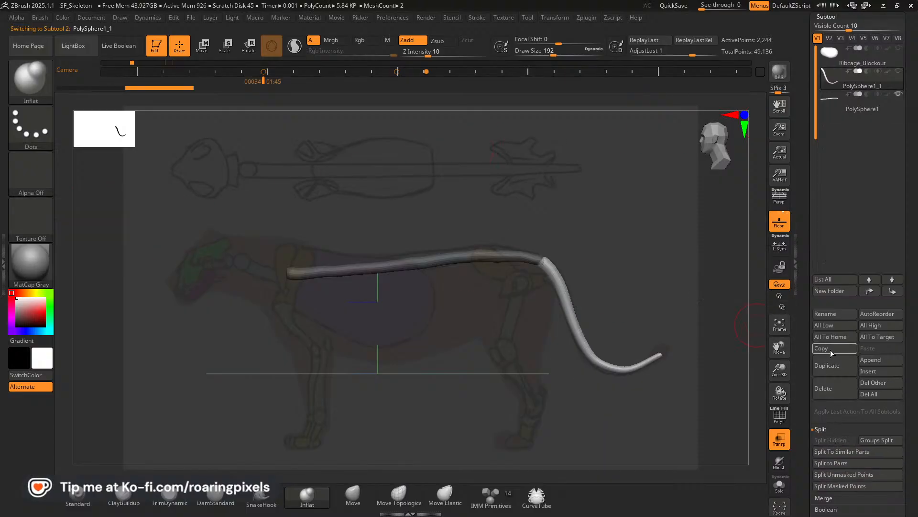
{"action": "left_click_drag", "start_coordinate": [913, 402], "coordinate": [912, 341]}
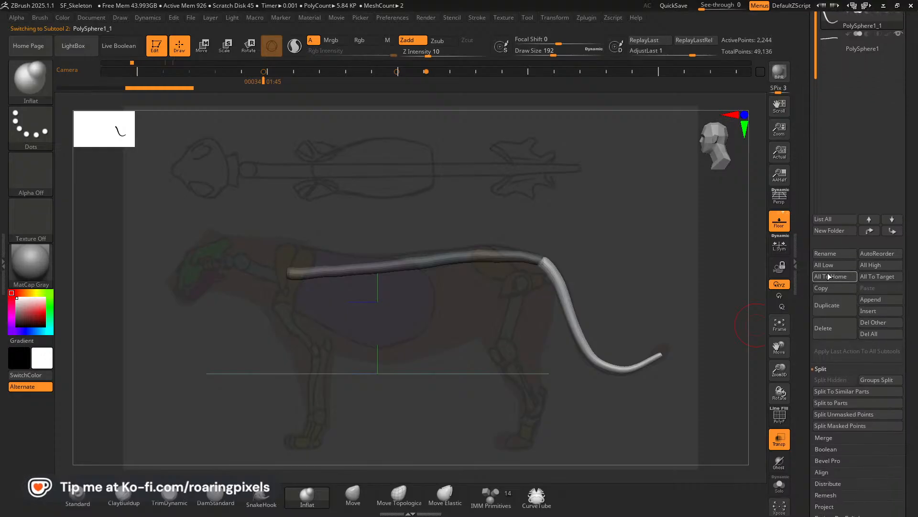
{"action": "left_click", "coordinate": [829, 253]}
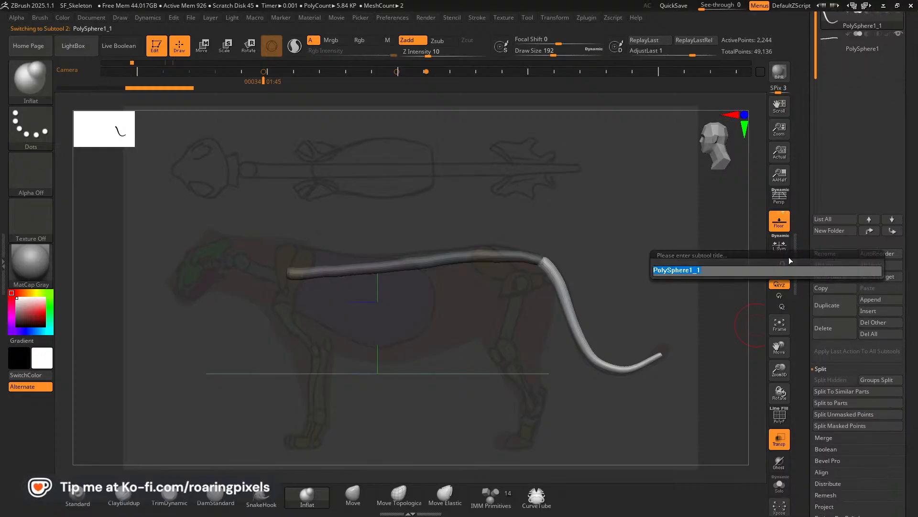
{"action": "type", "text": "Tail"}
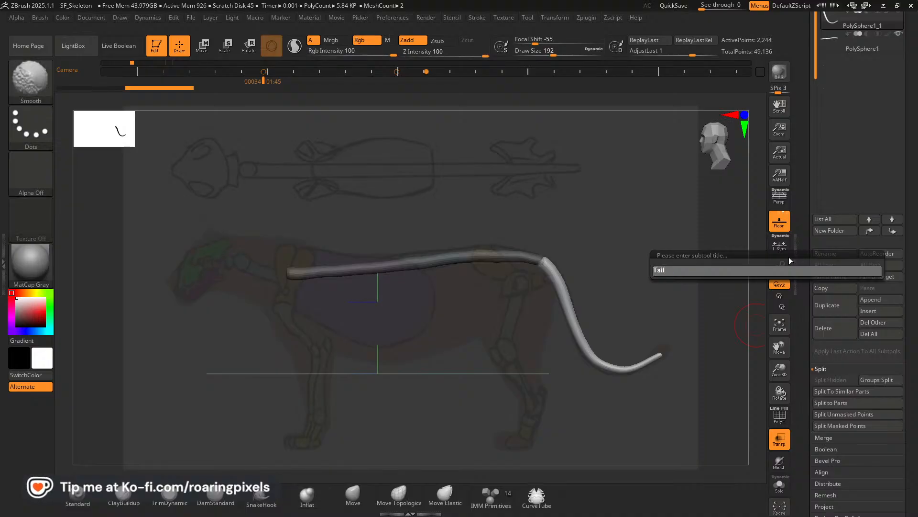
{"action": "type", "text": "_Blockout"}
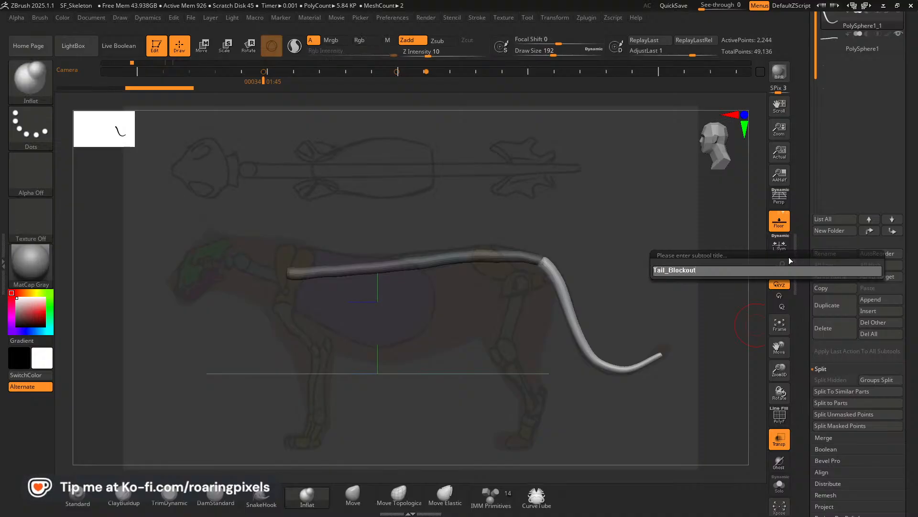
{"action": "key", "text": "Return"}
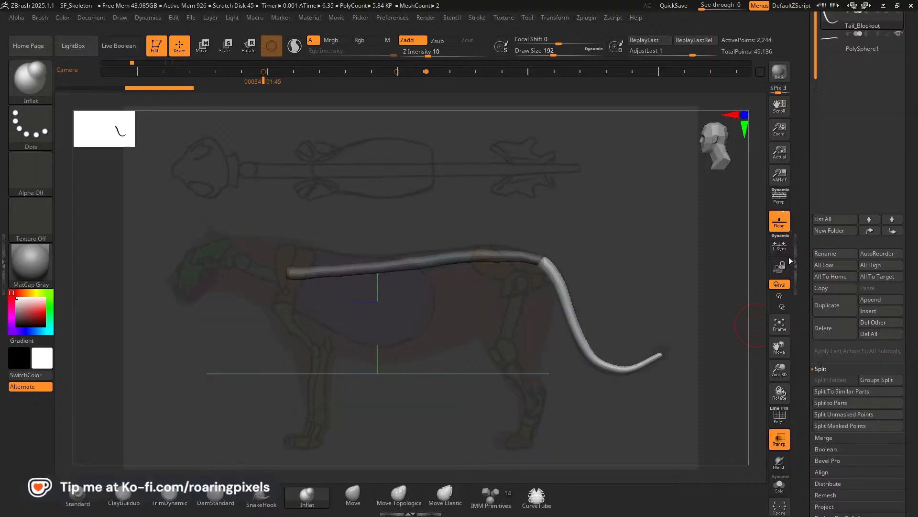
Select the spine subtool and rename it as Spine_Blockout.
{"action": "left_click", "coordinate": [869, 50]}
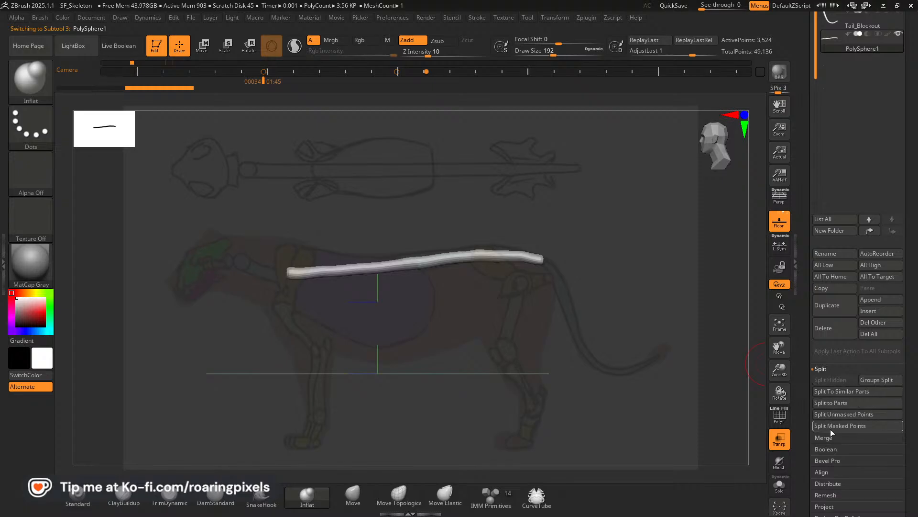
{"action": "left_click", "coordinate": [833, 255]}
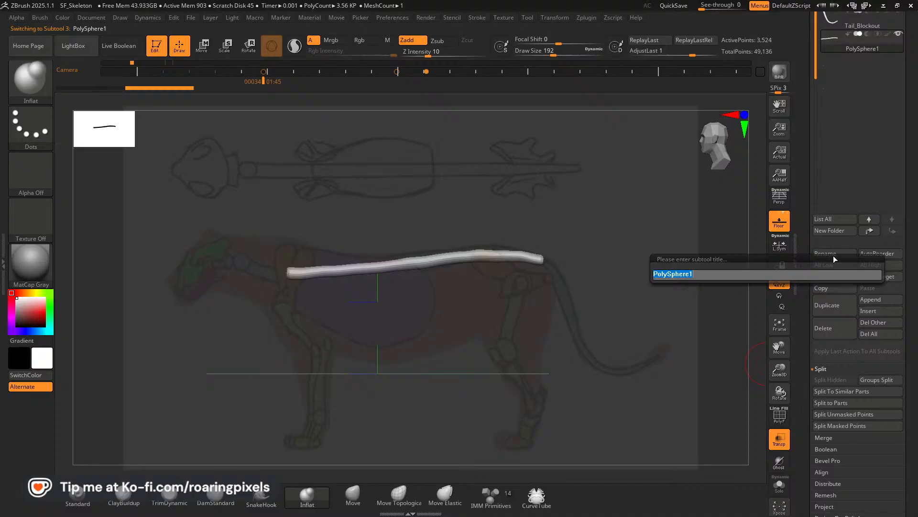
{"action": "type", "text": "Spine"}
{"action": "key", "text": "shift"}
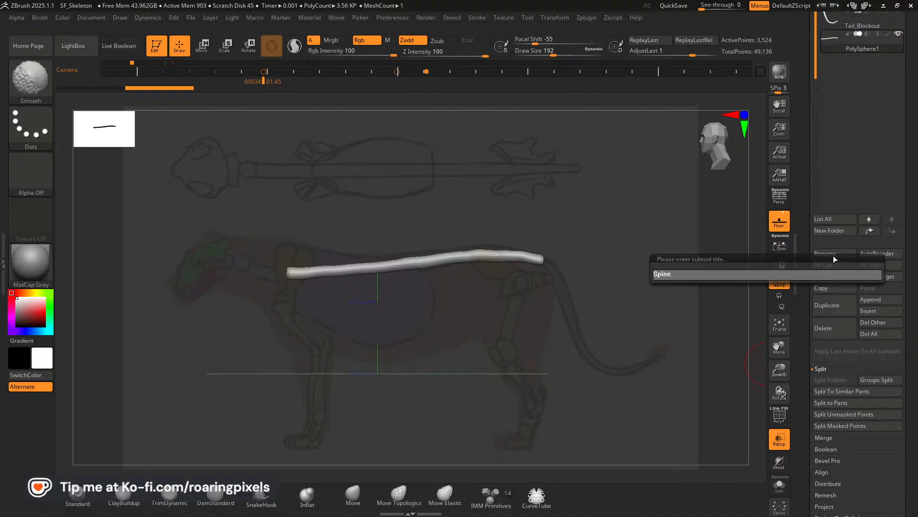
{"action": "type", "text": "ne_Blockout"}
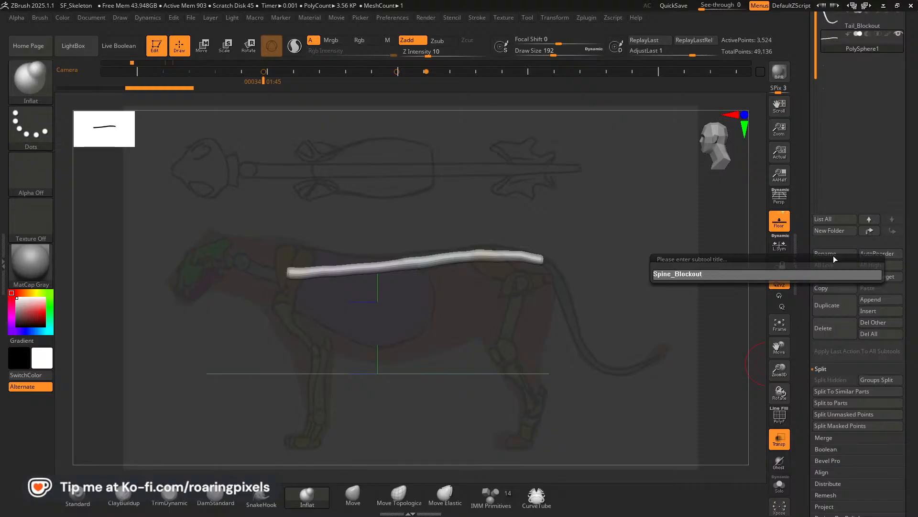
{"action": "key", "text": "Return"}
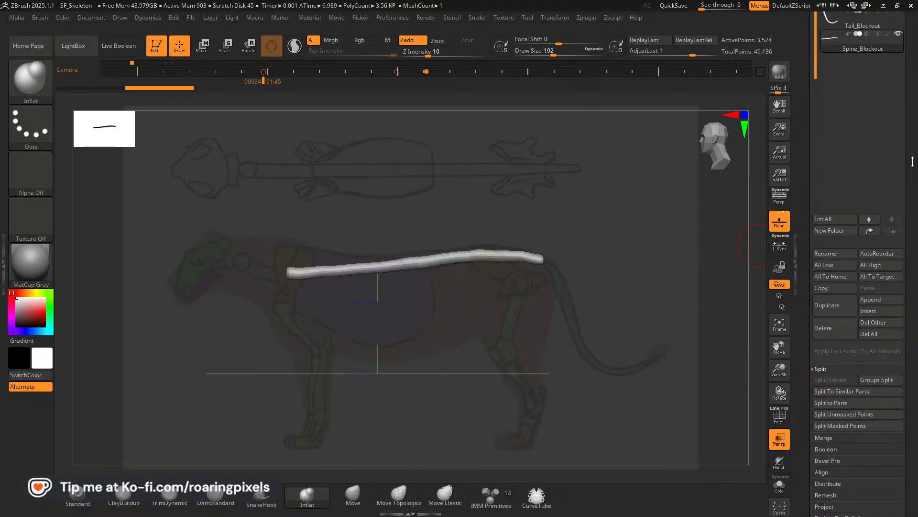
Show the Tail_Blockout and Ribcage_Blockout subtools alongside the spine.
{"action": "left_click_drag", "start_coordinate": [913, 162], "coordinate": [913, 223]}
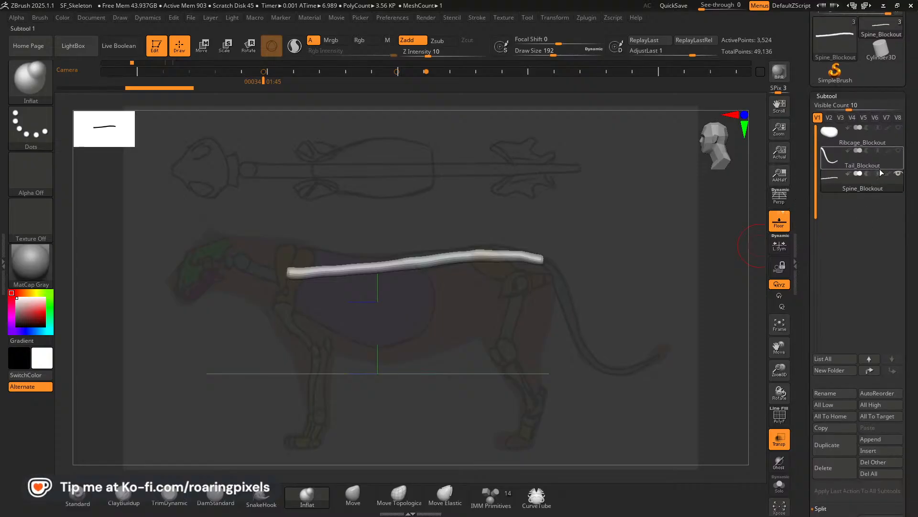
{"action": "left_click", "coordinate": [899, 151]}
{"action": "left_click", "coordinate": [899, 127]}
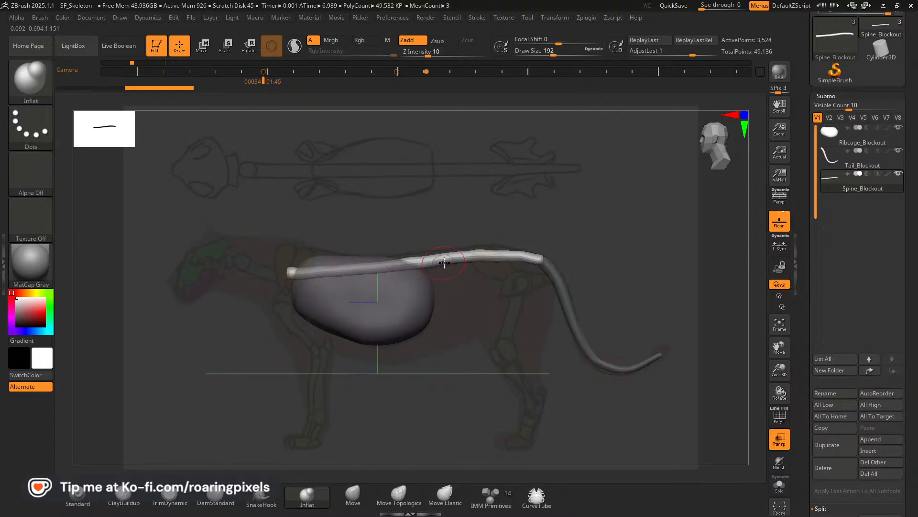
Thicken the spine section running through the ribcage with the Inflat brush, turning on Ghost transparency and checking it from above.
{"action": "mouse_move", "coordinate": [368, 267]}
{"action": "left_mouse_down"}
{"action": "mouse_move", "coordinate": [394, 263]}
{"action": "mouse_move", "coordinate": [319, 272]}
{"action": "left_mouse_up"}
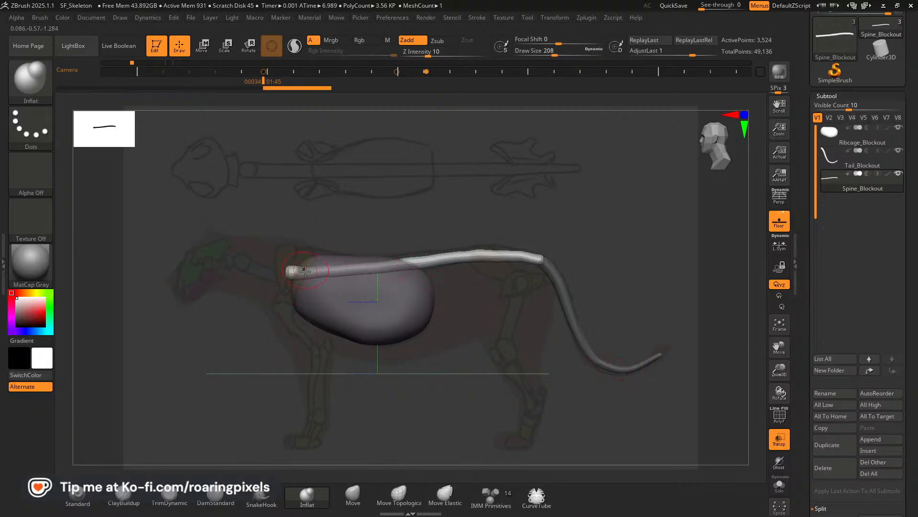
{"action": "left_click_drag", "start_coordinate": [400, 265], "coordinate": [390, 267]}
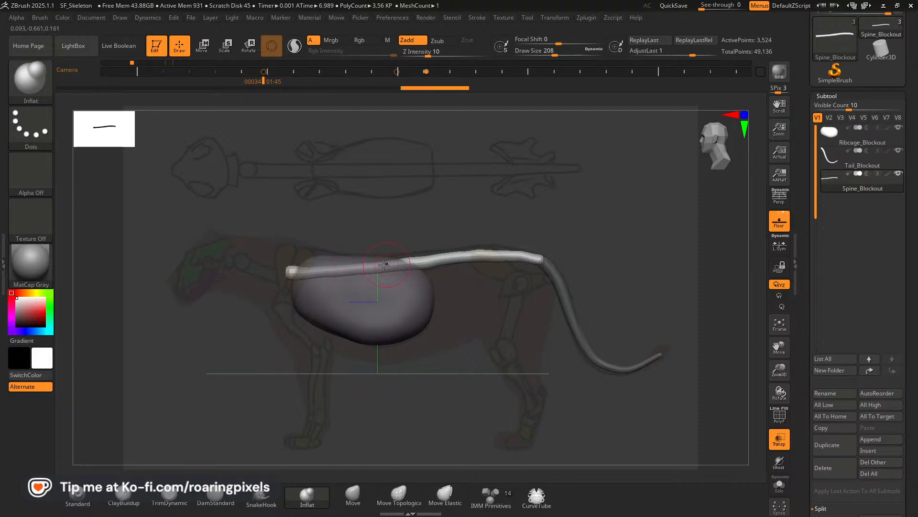
{"action": "mouse_move", "coordinate": [321, 270]}
{"action": "left_mouse_down"}
{"action": "mouse_move", "coordinate": [301, 272]}
{"action": "mouse_move", "coordinate": [377, 267]}
{"action": "mouse_move", "coordinate": [354, 271]}
{"action": "left_mouse_up"}
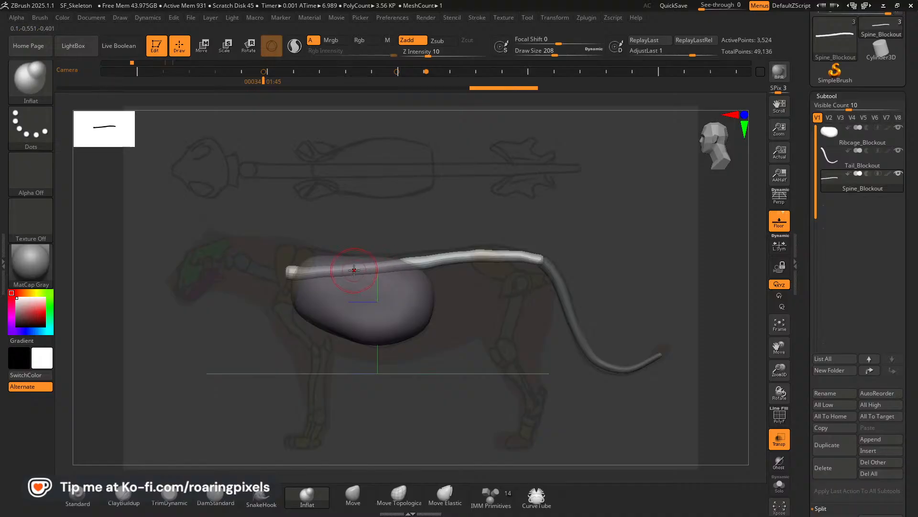
{"action": "left_click", "coordinate": [777, 468]}
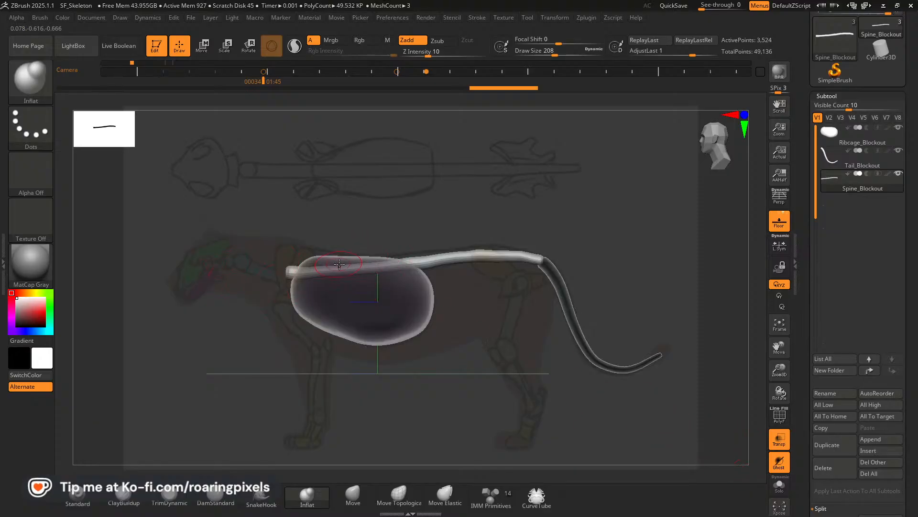
{"action": "mouse_move", "coordinate": [364, 266]}
{"action": "left_mouse_down"}
{"action": "mouse_move", "coordinate": [342, 268]}
{"action": "mouse_move", "coordinate": [353, 263]}
{"action": "left_mouse_up"}
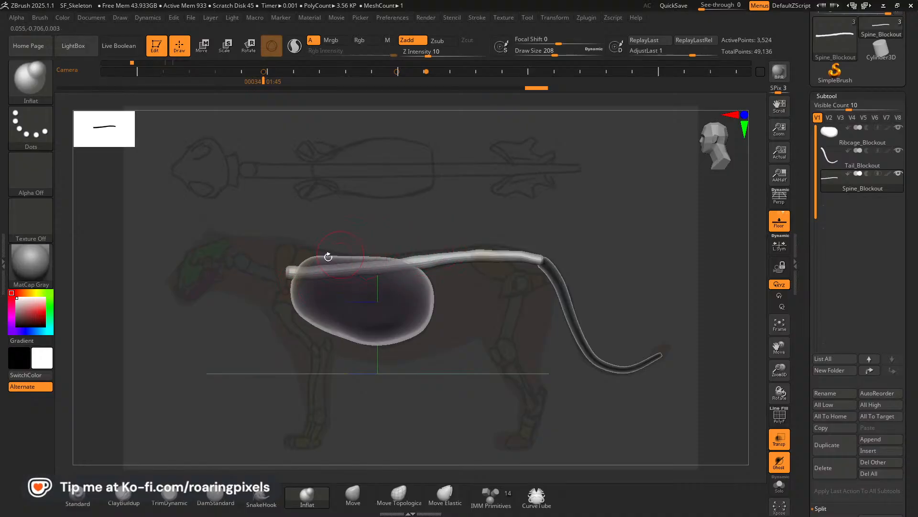
{"action": "mouse_move", "coordinate": [651, 286]}
{"action": "left_mouse_down"}
{"action": "mouse_move", "coordinate": [648, 360]}
{"action": "mouse_move", "coordinate": [638, 363]}
{"action": "left_mouse_up"}
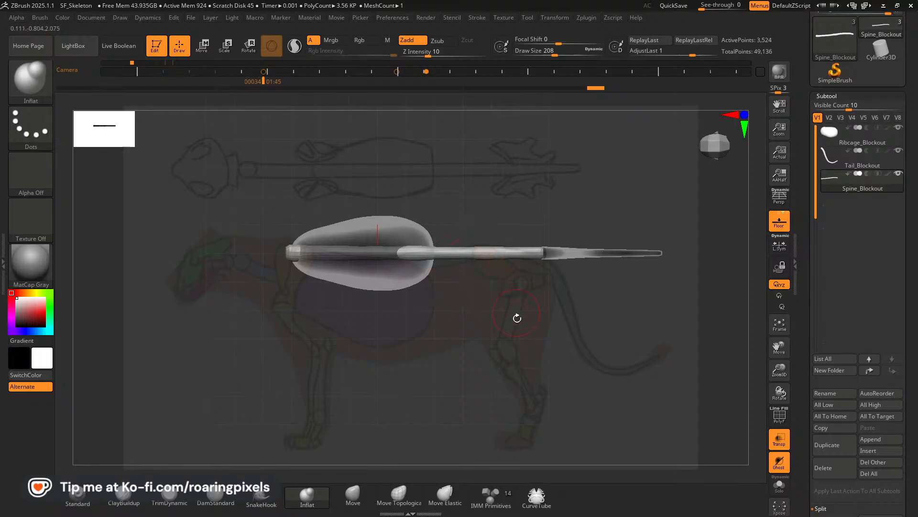
{"action": "left_click_drag", "start_coordinate": [517, 318], "coordinate": [592, 217], "text": "shift"}
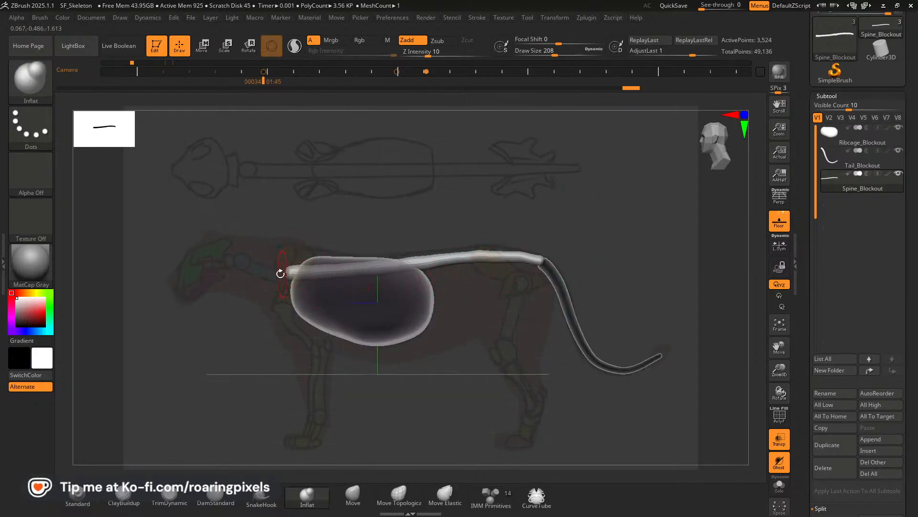
Adjust the front end of the spine with the Move brush at a draw size of 264.
{"action": "left_click", "coordinate": [353, 495]}
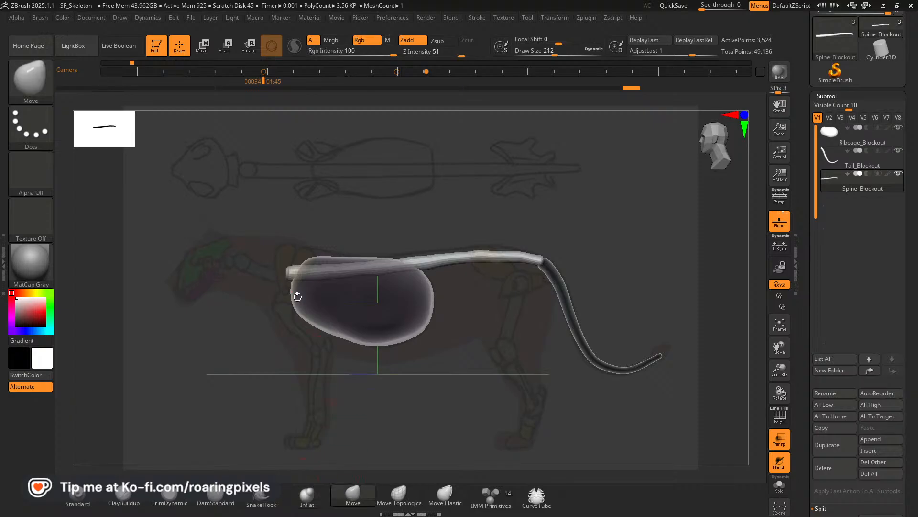
{"action": "key", "text": "bracketright"}
{"action": "key", "text": "bracketright"}
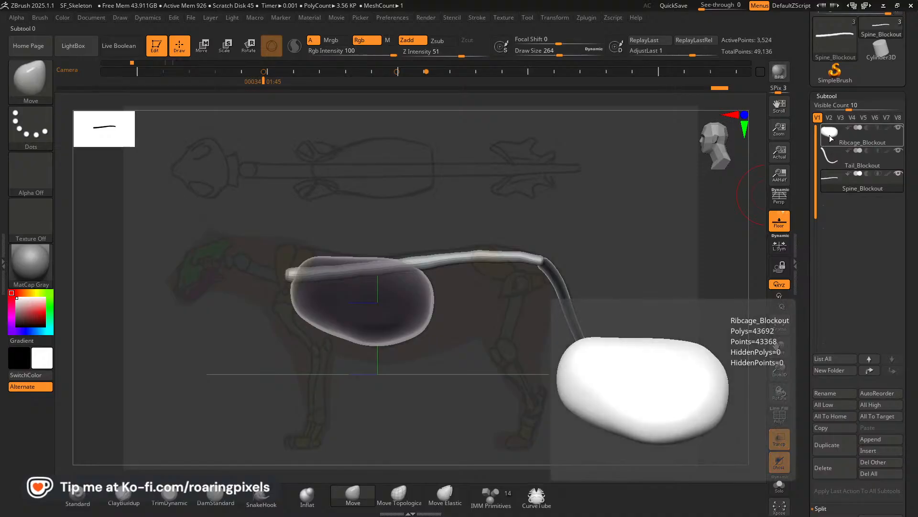
On the ribcage subtool, turn off transparency and draw a CurveTube neck from the spine's front end toward the skull.
{"action": "left_click", "coordinate": [828, 135]}
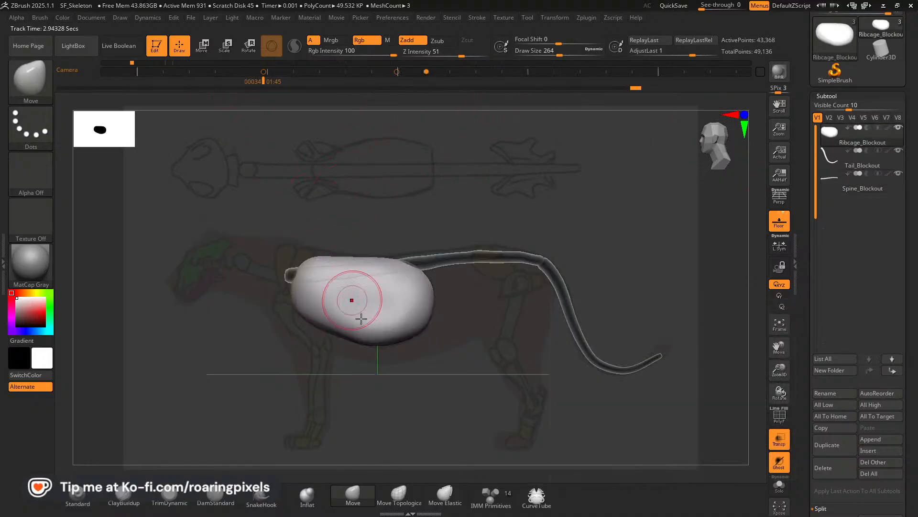
{"action": "left_click", "coordinate": [546, 495]}
{"action": "left_click", "coordinate": [779, 439]}
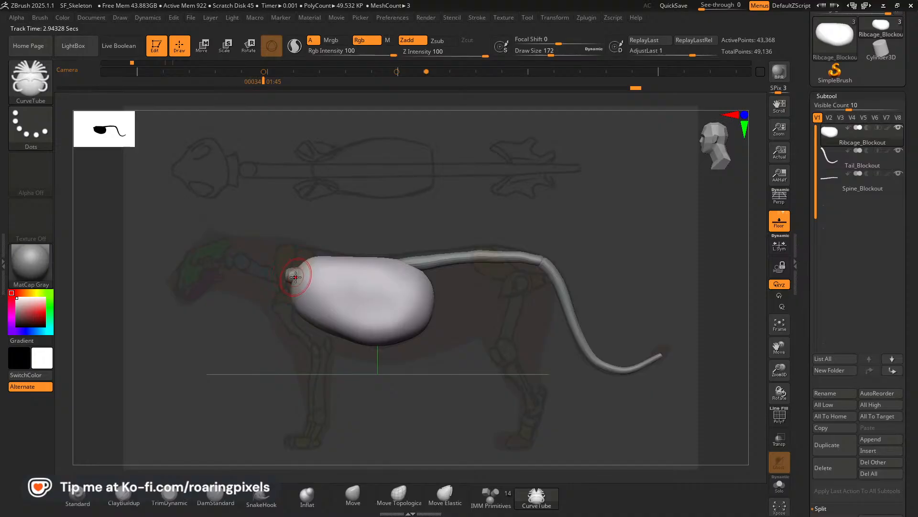
{"action": "key", "text": "bracketleft"}
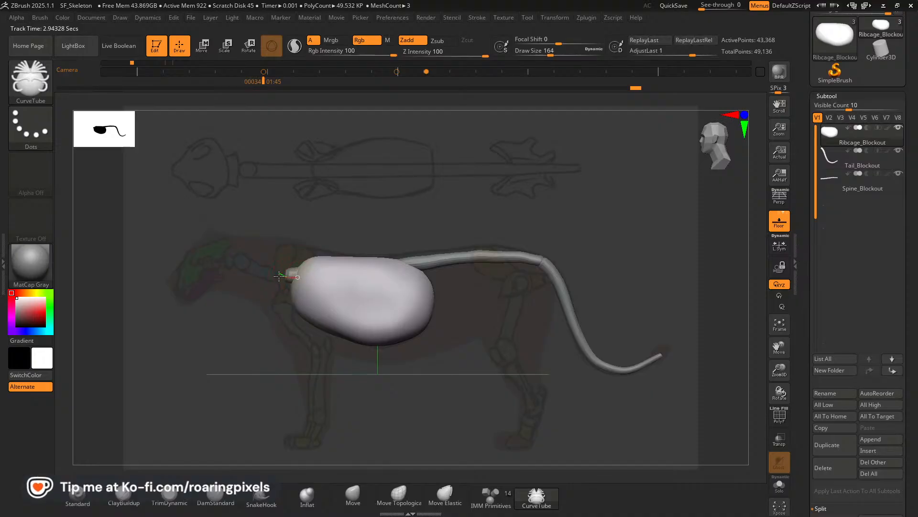
{"action": "left_click_drag", "start_coordinate": [297, 277], "coordinate": [243, 278]}
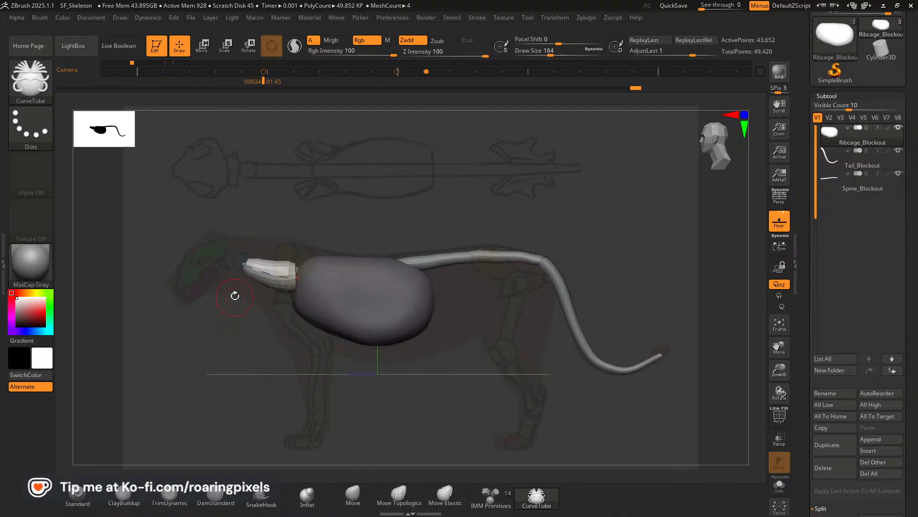
Turn off the Size curve modifier and update the neck tube to an even thickness.
{"action": "left_click", "coordinate": [504, 18]}
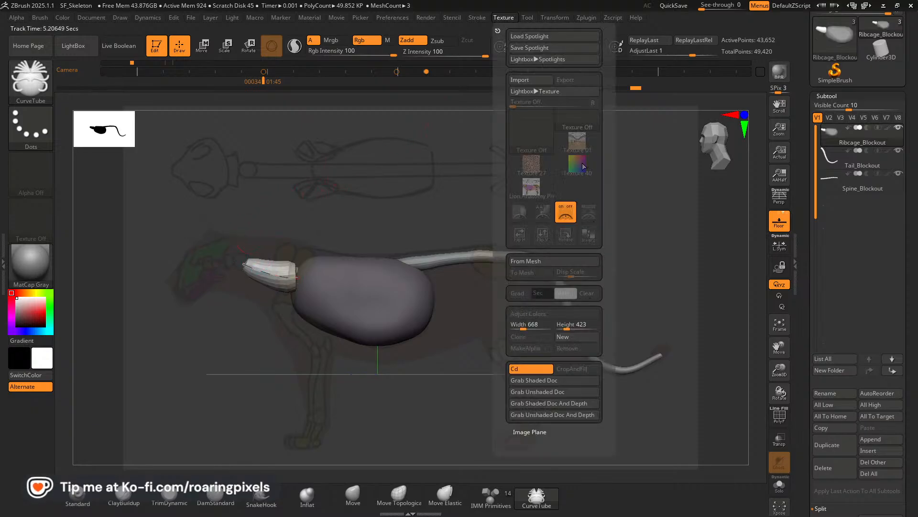
{"action": "left_click", "coordinate": [476, 18]}
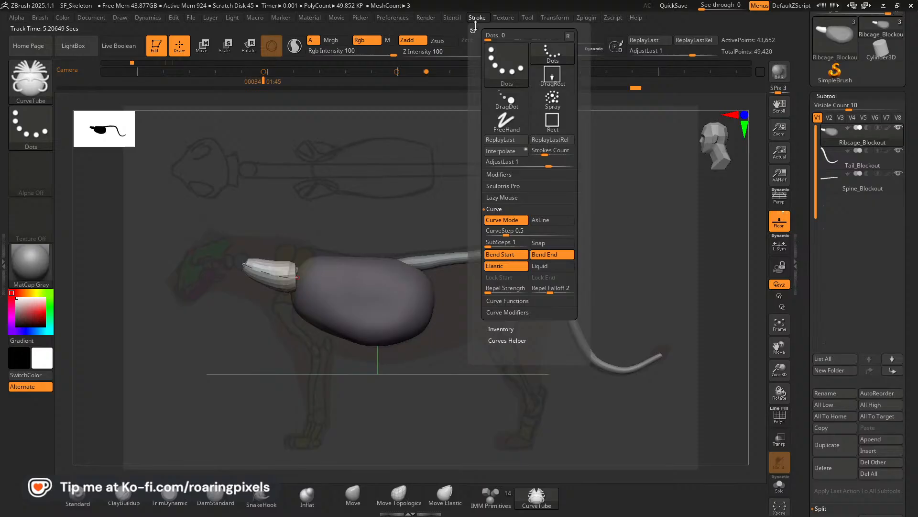
{"action": "left_click", "coordinate": [514, 314]}
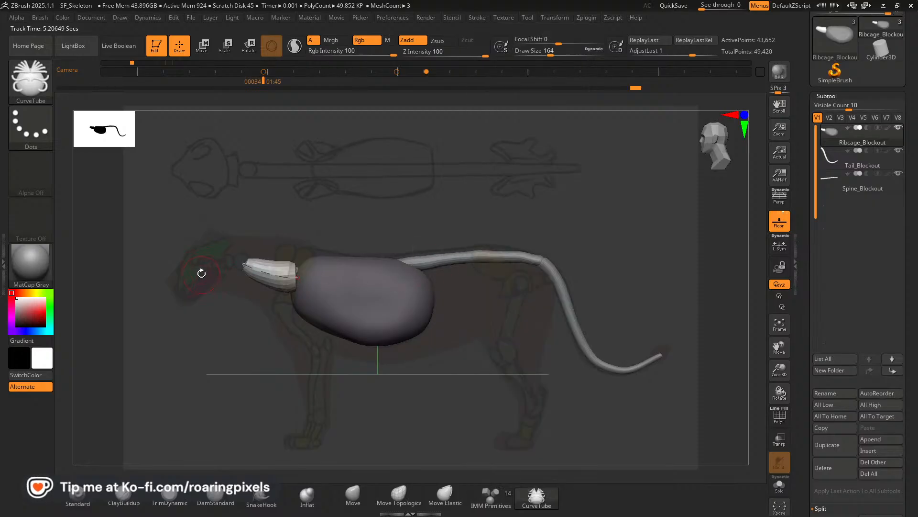
{"action": "left_click", "coordinate": [266, 274]}
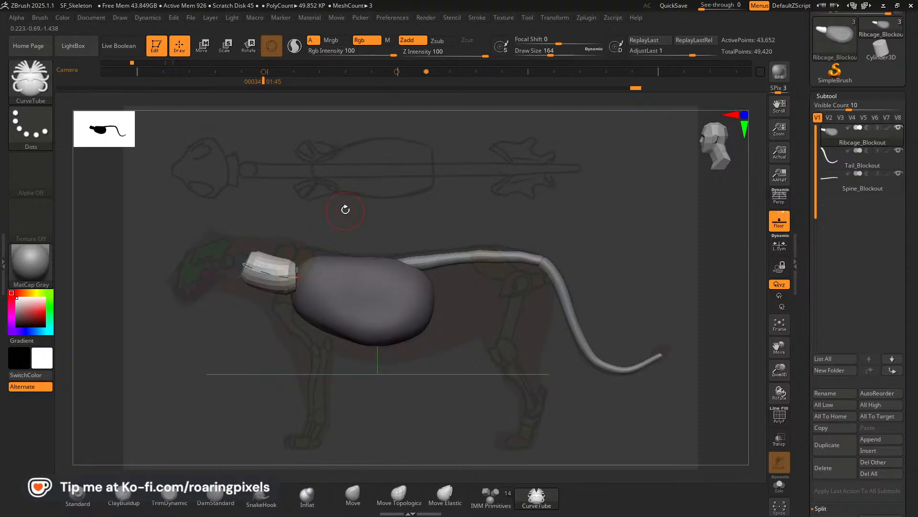
Thin the neck tube with a draw size of 24 and extend its front end toward the skull.
{"action": "key", "text": "bracketleft"}
{"action": "left_click", "coordinate": [268, 272]}
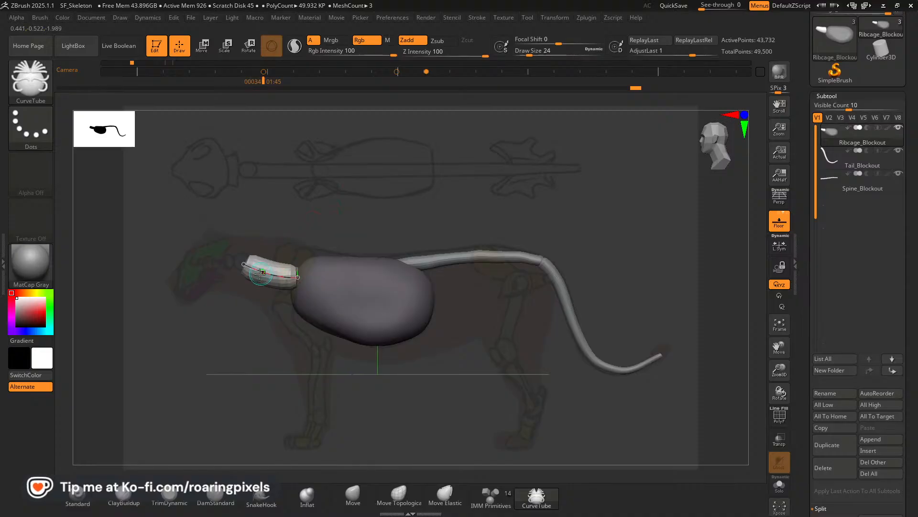
{"action": "left_click_drag", "start_coordinate": [243, 262], "coordinate": [238, 259]}
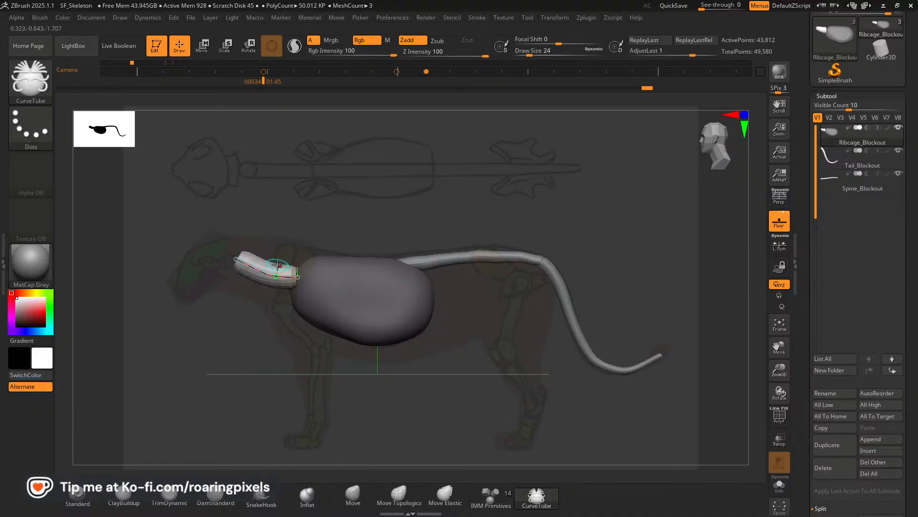
Set the draw size to 36 and bend the neck curve to follow the side reference, adjusting its rear end near the spine.
{"action": "key", "text": "]"}
{"action": "key", "text": "]"}
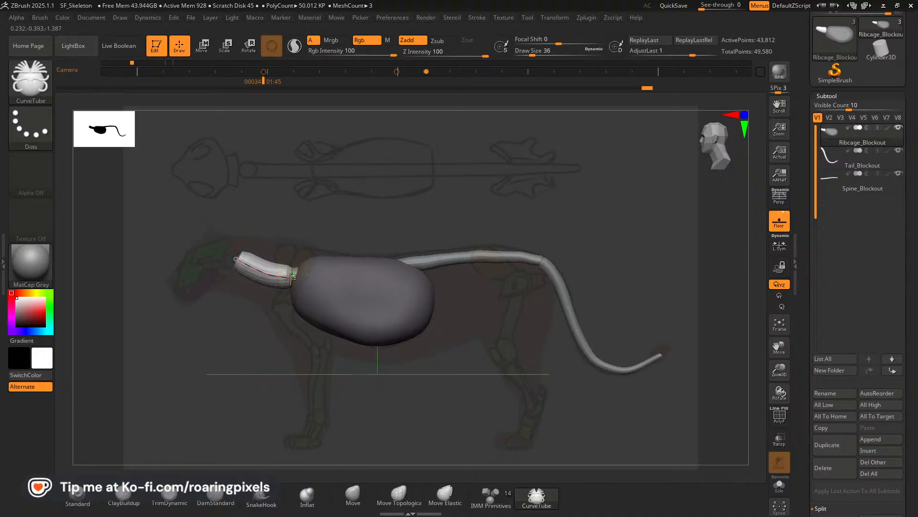
{"action": "left_click_drag", "start_coordinate": [291, 278], "coordinate": [291, 277]}
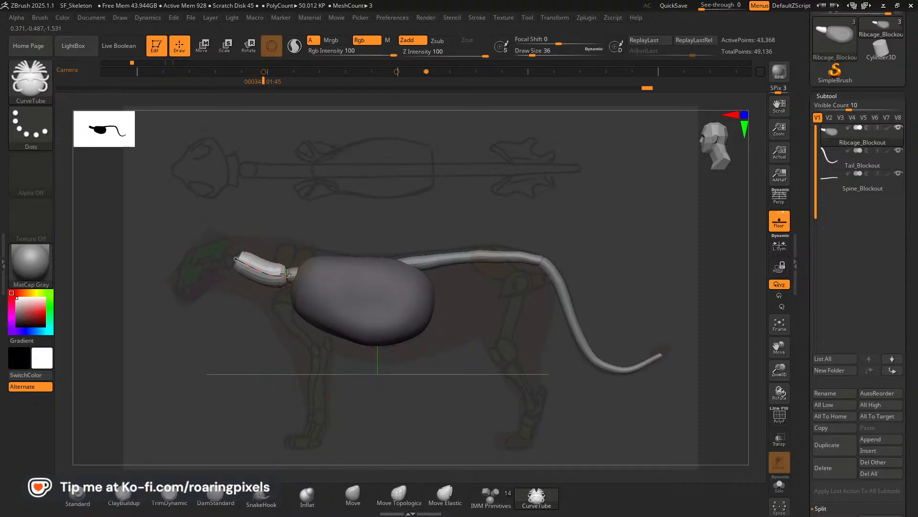
{"action": "left_click", "coordinate": [289, 269]}
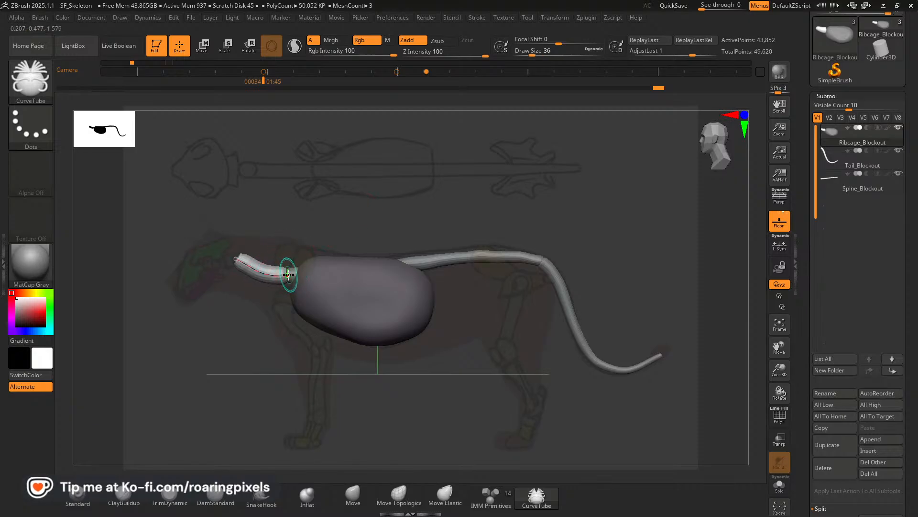
{"action": "left_click_drag", "start_coordinate": [267, 273], "coordinate": [266, 276]}
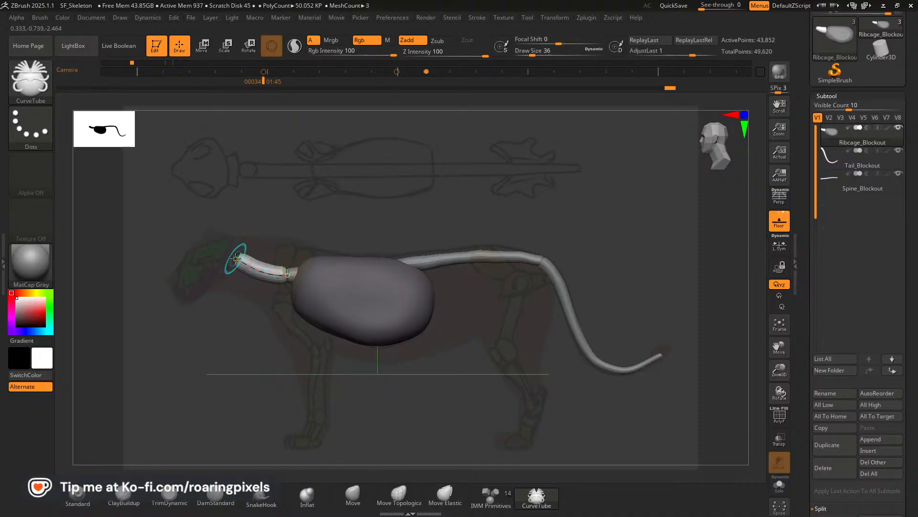
{"action": "left_click_drag", "start_coordinate": [247, 267], "coordinate": [251, 264]}
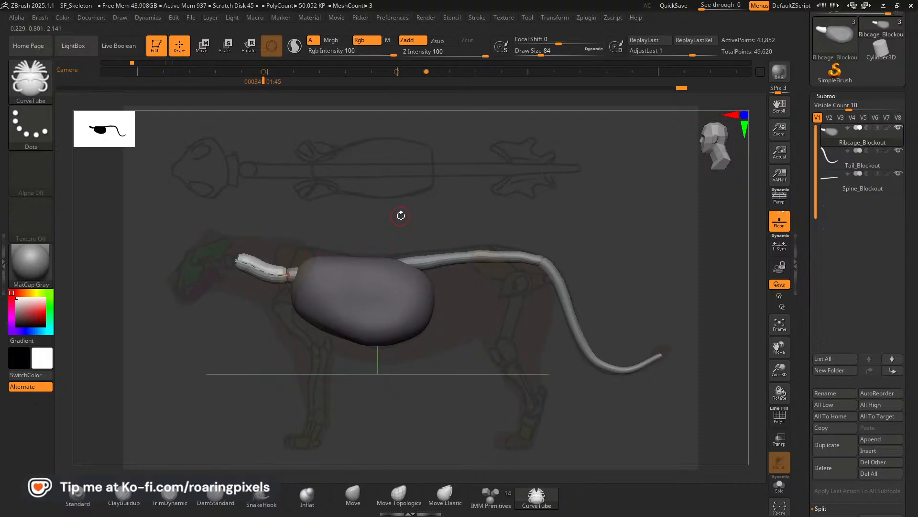
From above, move the mirrored neck curve onto the body's centre line so it lines up with the spine.
{"action": "mouse_move", "coordinate": [401, 215]}
{"action": "left_mouse_down"}
{"action": "mouse_move", "coordinate": [410, 311]}
{"action": "mouse_move", "coordinate": [420, 306]}
{"action": "left_mouse_up"}
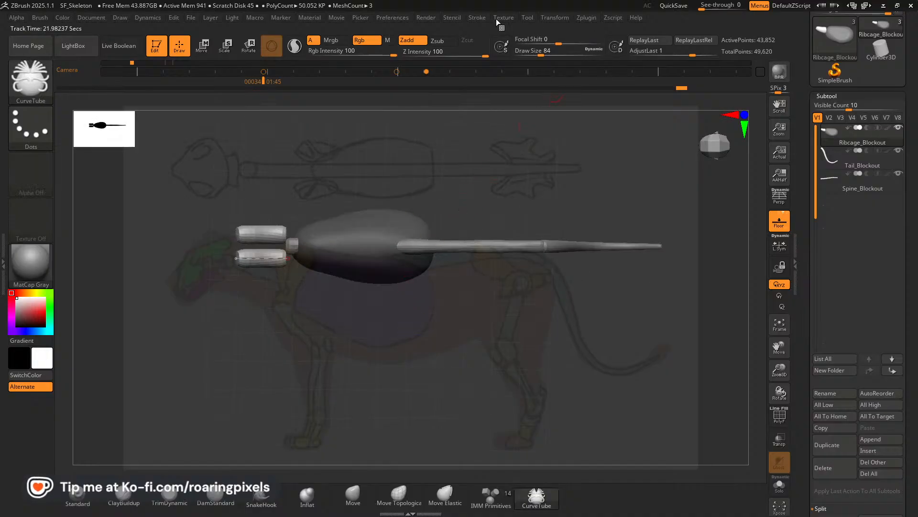
{"action": "left_click", "coordinate": [477, 17]}
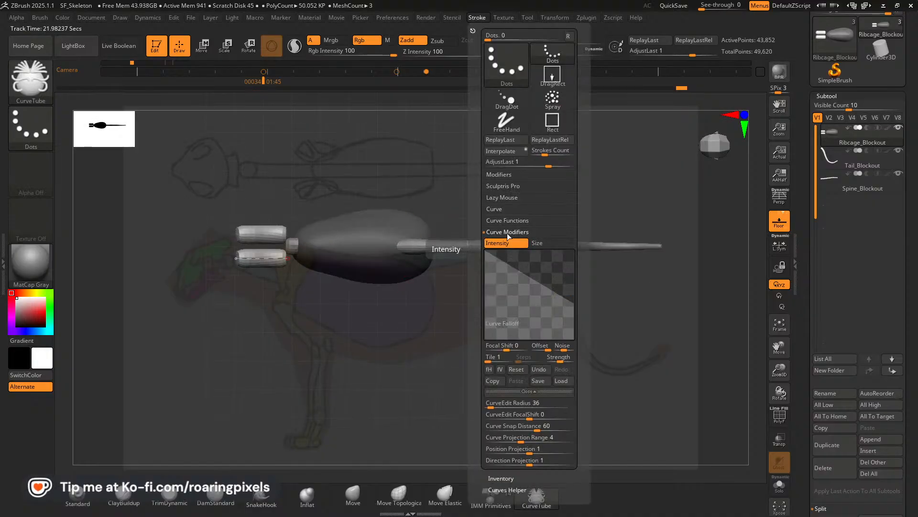
{"action": "left_click", "coordinate": [498, 213]}
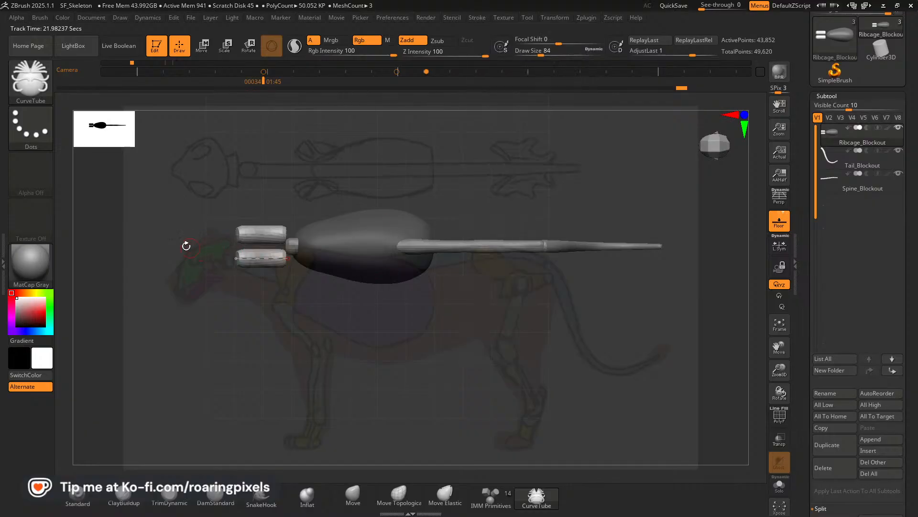
{"action": "left_click_drag", "start_coordinate": [264, 259], "coordinate": [266, 247]}
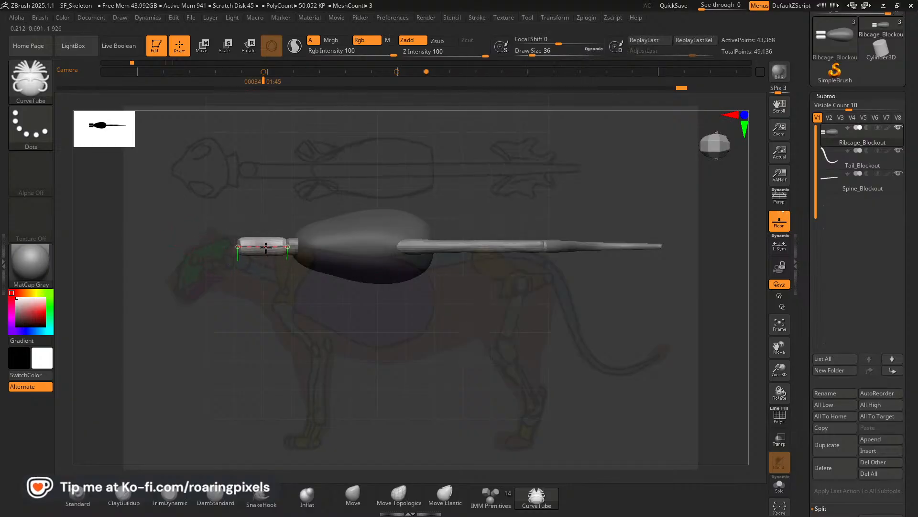
Update the neck tube along its centred curve and check its alignment from the side and from above.
{"action": "left_click", "coordinate": [262, 315]}
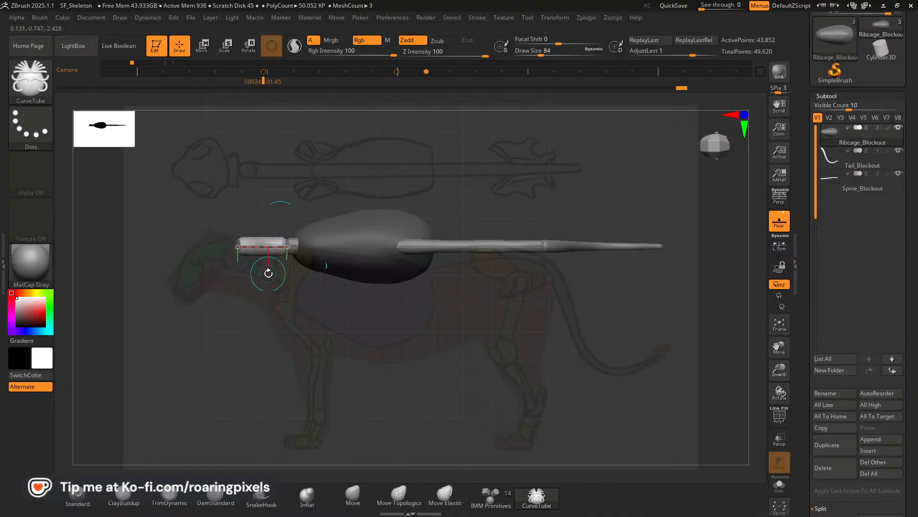
{"action": "mouse_move", "coordinate": [286, 352]}
{"action": "left_mouse_down"}
{"action": "mouse_move", "coordinate": [288, 243]}
{"action": "mouse_move", "coordinate": [379, 226]}
{"action": "mouse_move", "coordinate": [337, 220]}
{"action": "left_mouse_up"}
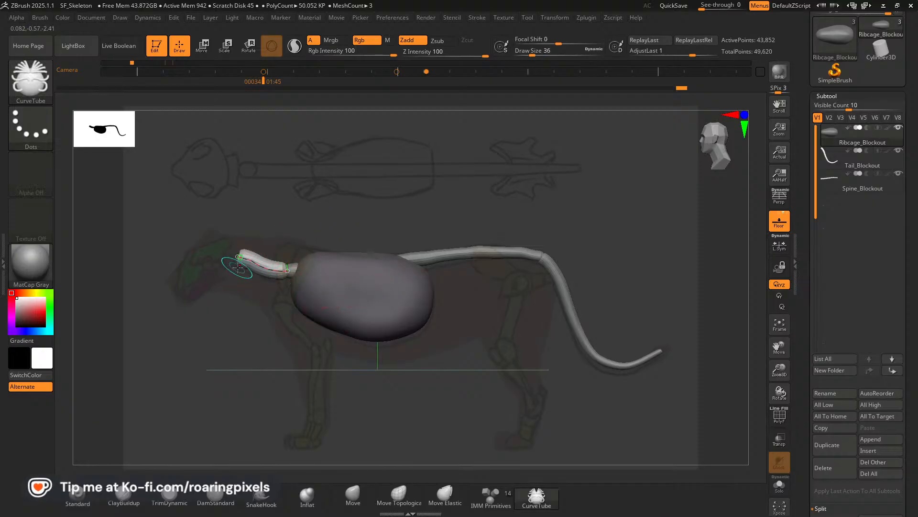
{"action": "key", "text": "Left"}
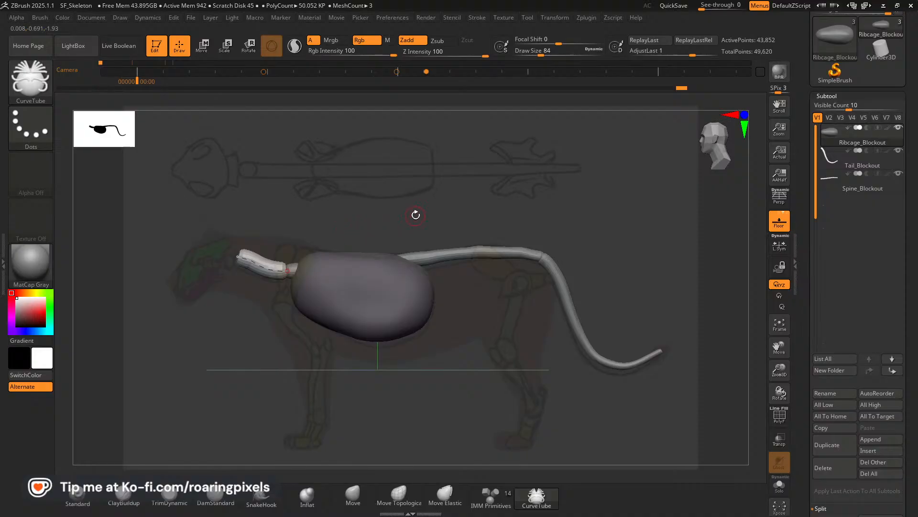
{"action": "left_click_drag", "start_coordinate": [416, 214], "coordinate": [418, 338]}
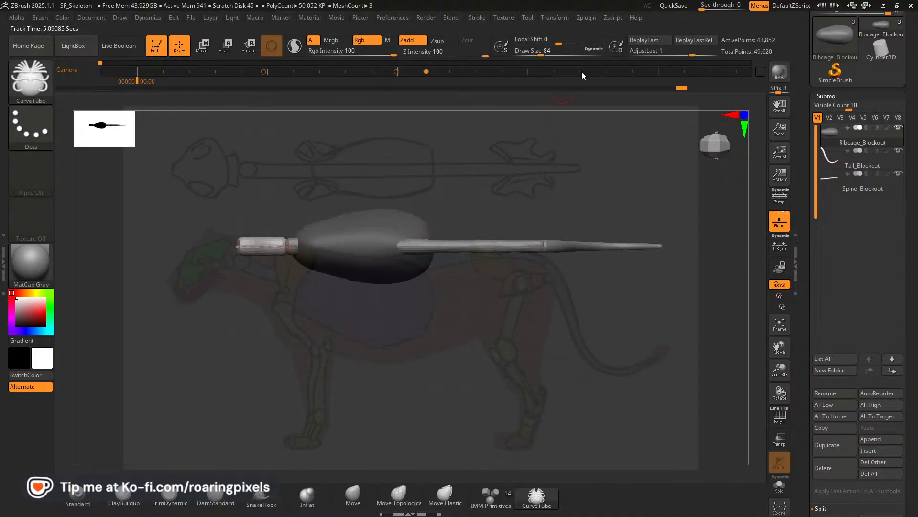
Delete the neck's guide curve with the Curve Functions, keeping the tube mesh.
{"action": "left_click", "coordinate": [477, 17]}
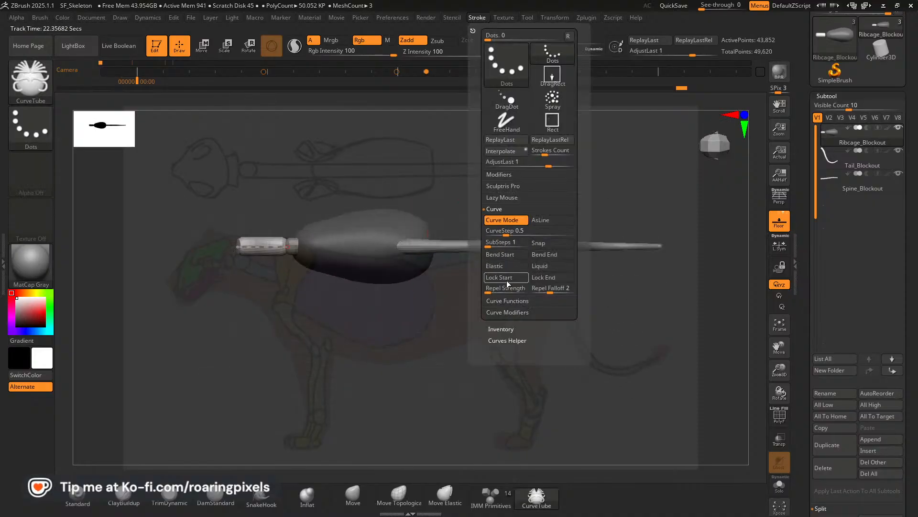
{"action": "left_click", "coordinate": [505, 311]}
{"action": "left_click", "coordinate": [496, 210]}
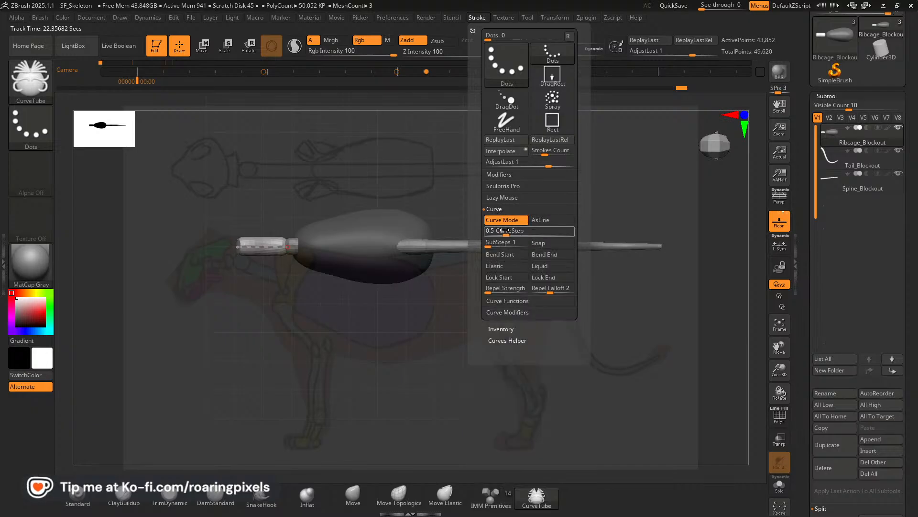
{"action": "left_click", "coordinate": [500, 301]}
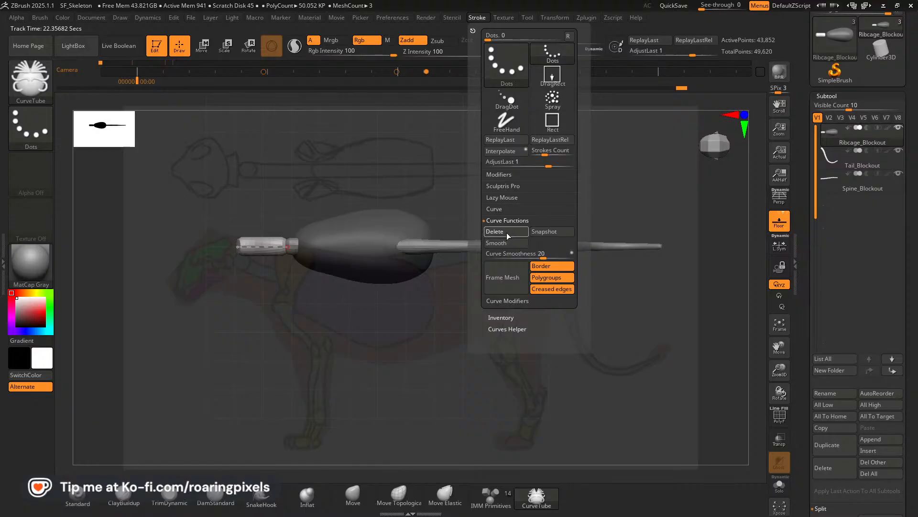
{"action": "left_click", "coordinate": [507, 234]}
{"action": "mouse_move", "coordinate": [498, 333]}
{"action": "left_mouse_down"}
{"action": "mouse_move", "coordinate": [502, 236]}
{"action": "mouse_move", "coordinate": [514, 230]}
{"action": "left_mouse_up"}
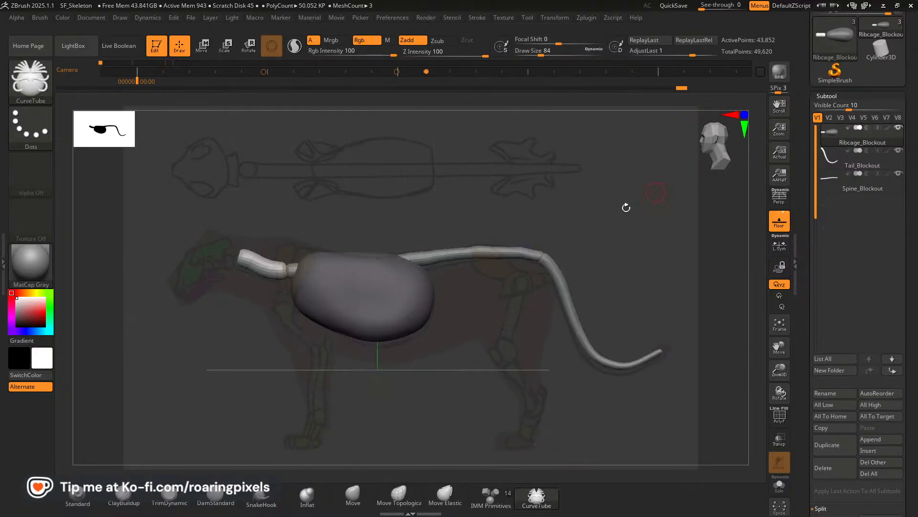
Split the masked points of the Ribcage_Blockout subtool to separate the ribcage and neck tube into two subtools.
{"action": "scroll", "coordinate": [916, 248], "scroll_direction": "down", "scroll_amount": 3}
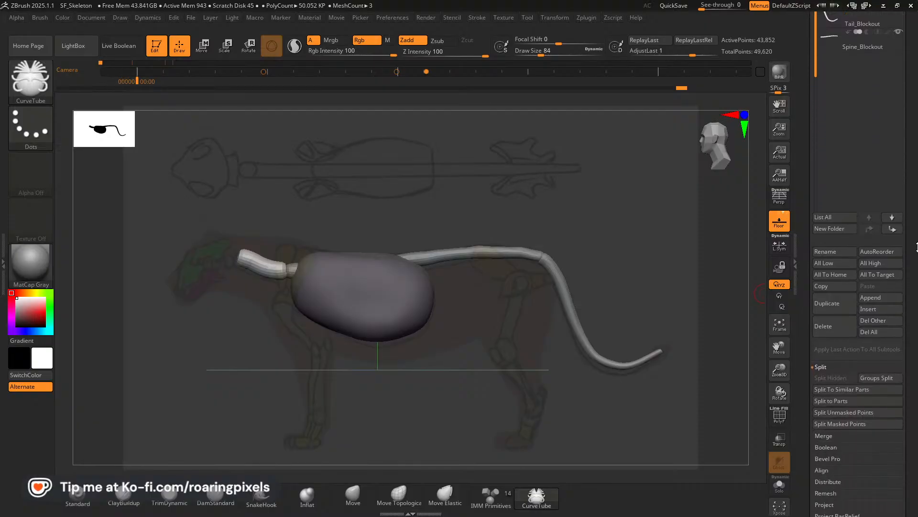
{"action": "scroll", "coordinate": [916, 248], "scroll_direction": "down", "scroll_amount": 1}
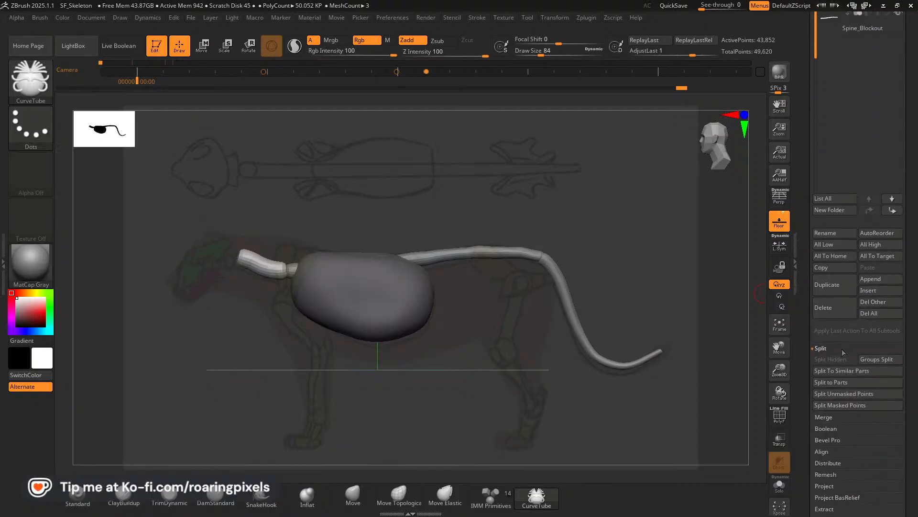
{"action": "left_click", "coordinate": [831, 405]}
{"action": "scroll", "coordinate": [913, 186], "scroll_direction": "up", "scroll_amount": 2}
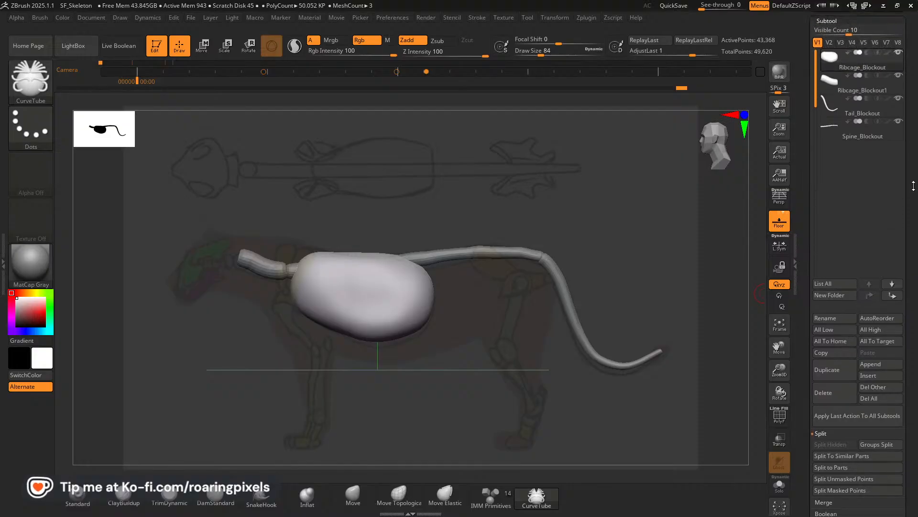
{"action": "left_click_drag", "start_coordinate": [914, 185], "coordinate": [913, 198]}
Select the separated neck subtool and rename it Neck_Blockout.
{"action": "left_click", "coordinate": [833, 97]}
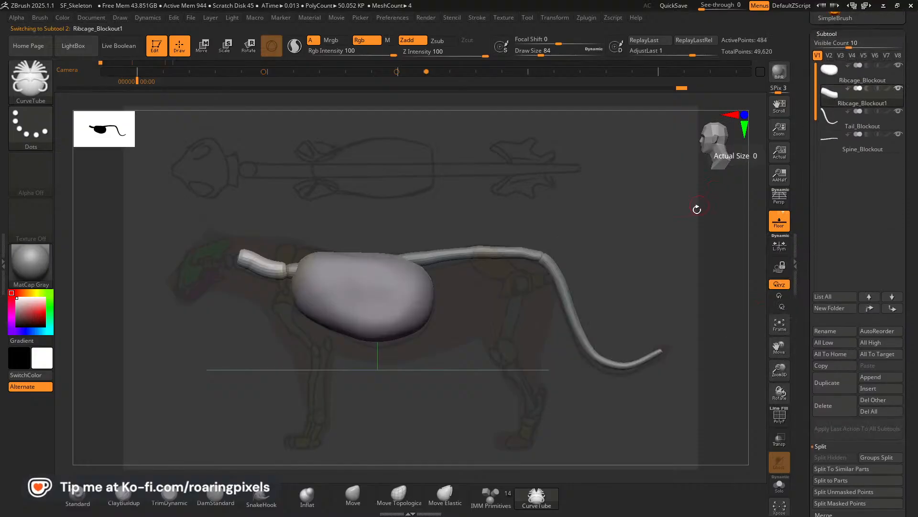
{"action": "left_click", "coordinate": [832, 331]}
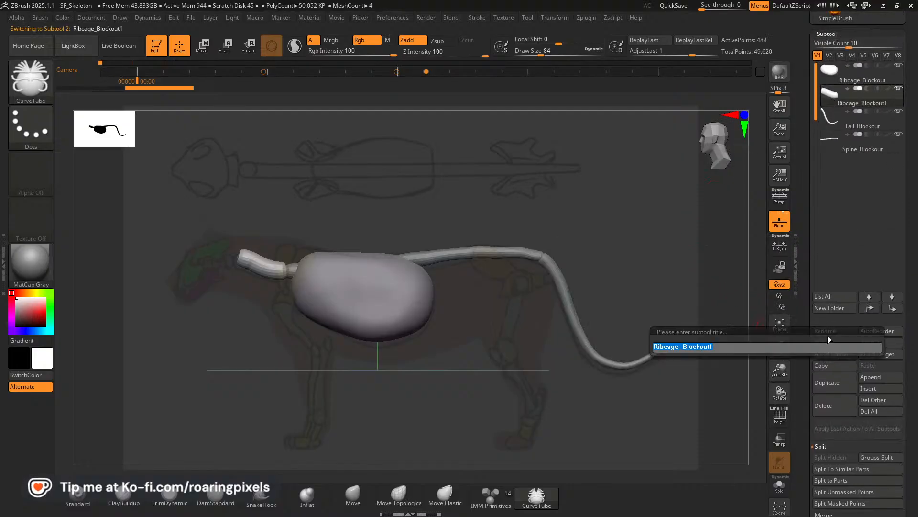
{"action": "type", "text": "Neck"}
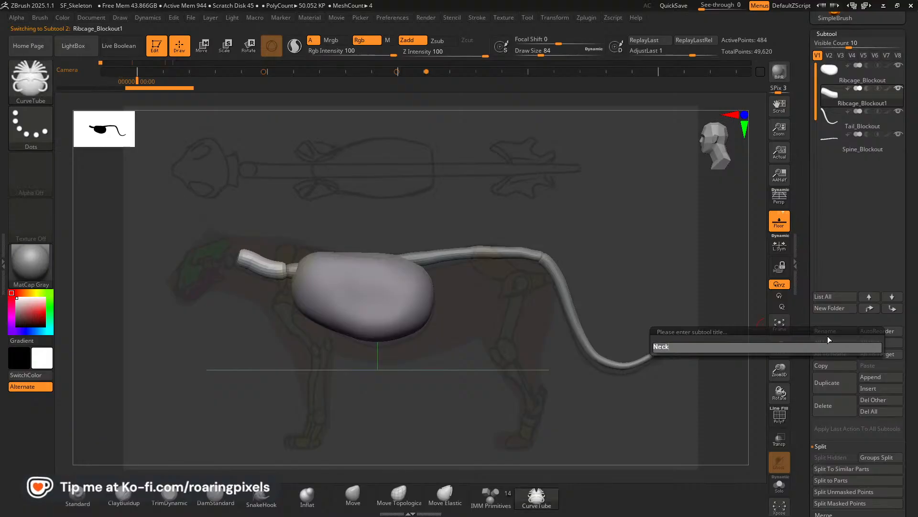
{"action": "type", "text": "_"}
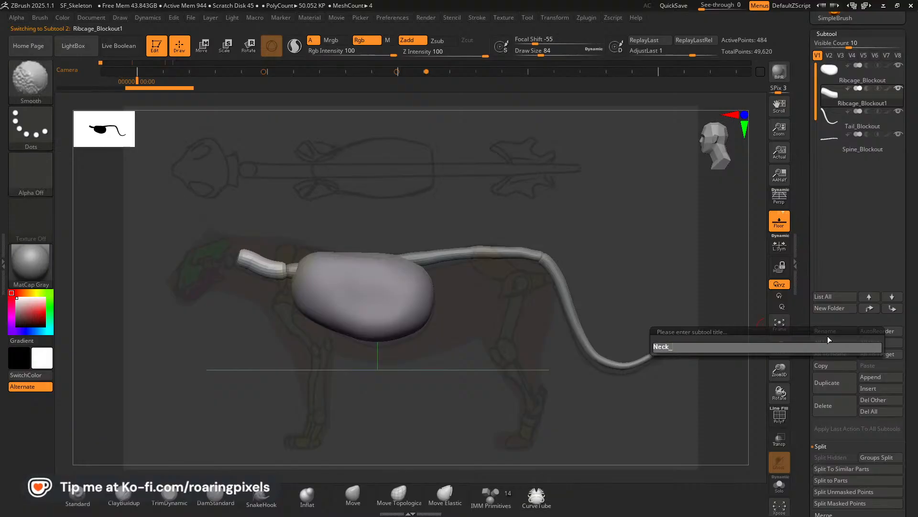
{"action": "type", "text": "Blco"}
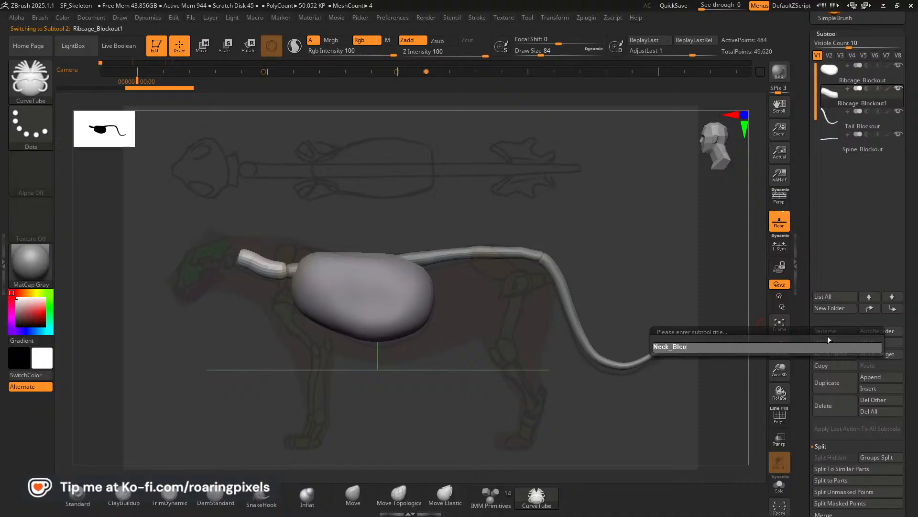
{"action": "key", "text": "BackSpace"}
{"action": "key", "text": "BackSpace"}
{"action": "type", "text": "ockout"}
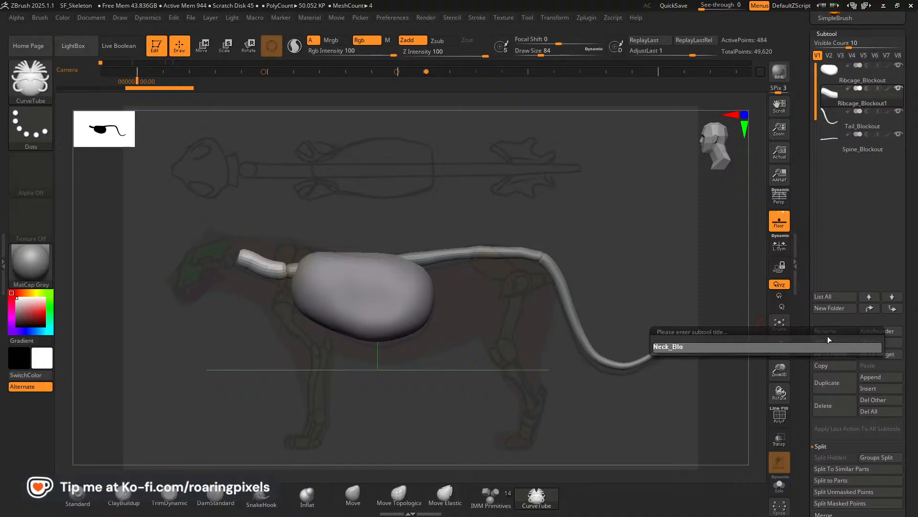
{"action": "key", "text": "Return"}
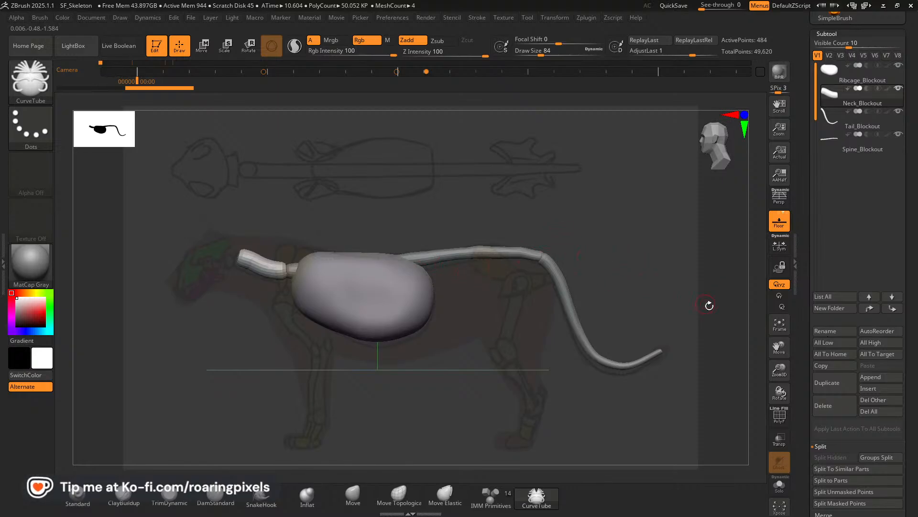
{"action": "key", "text": "Right"}
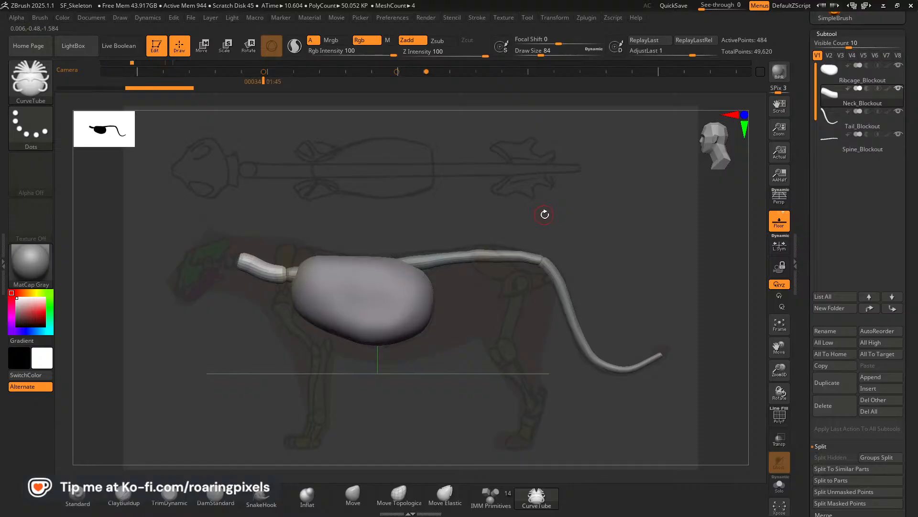
{"action": "left_click_drag", "start_coordinate": [910, 215], "coordinate": [907, 185]}
{"action": "left_click_drag", "start_coordinate": [912, 220], "coordinate": [916, 150]}
{"action": "left_click_drag", "start_coordinate": [916, 187], "coordinate": [911, 248]}
{"action": "left_click_drag", "start_coordinate": [910, 177], "coordinate": [906, 196]}
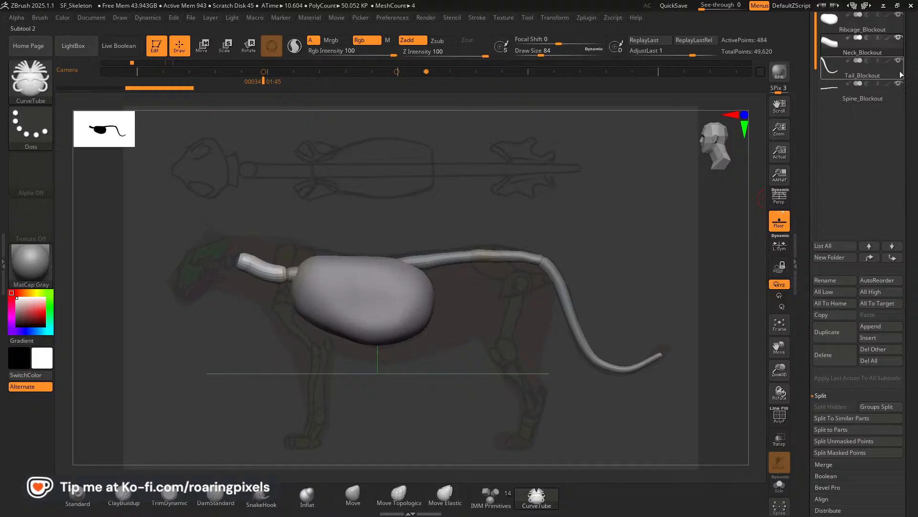
Select the Ribcage_Blockout subtool and insert an IMM Primitives sphere on the body's centre line at the front of the ribcage.
{"action": "left_click_drag", "start_coordinate": [909, 94], "coordinate": [907, 147]}
{"action": "left_click", "coordinate": [832, 81]}
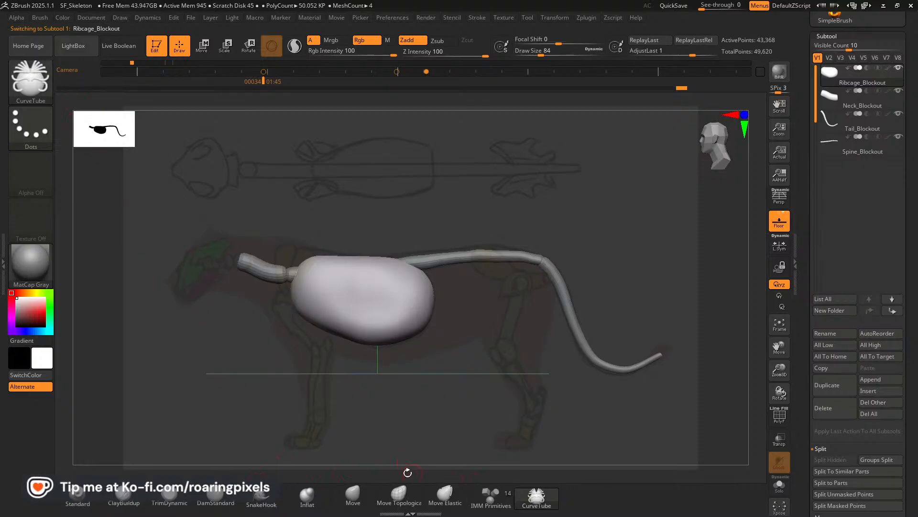
{"action": "left_click", "coordinate": [490, 499]}
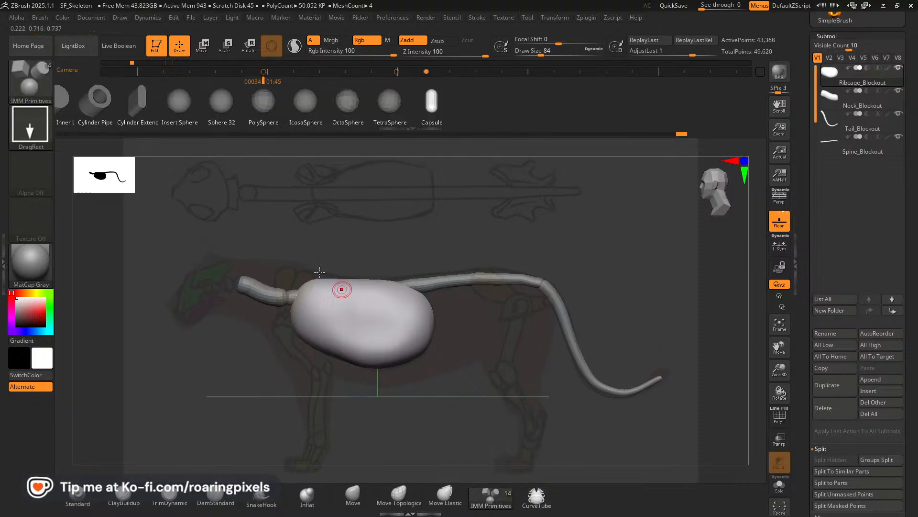
{"action": "left_click", "coordinate": [182, 105]}
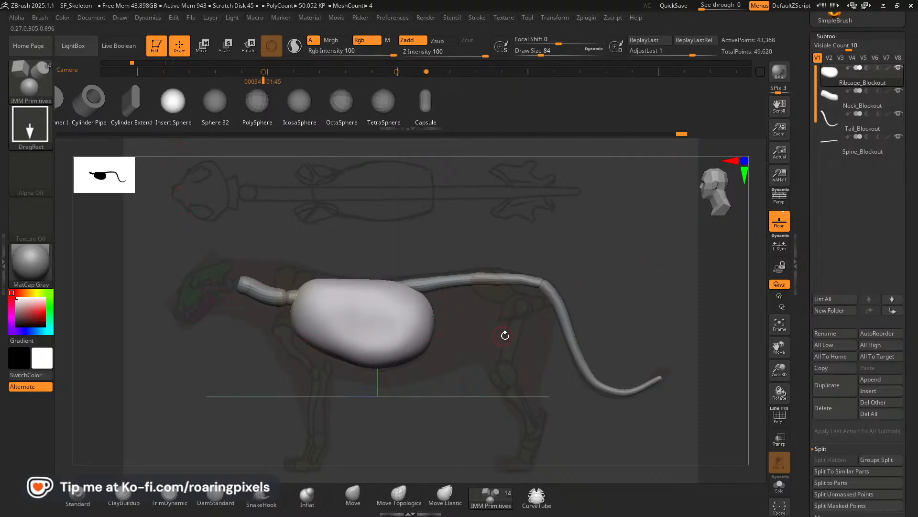
{"action": "left_click_drag", "start_coordinate": [505, 336], "coordinate": [510, 398]}
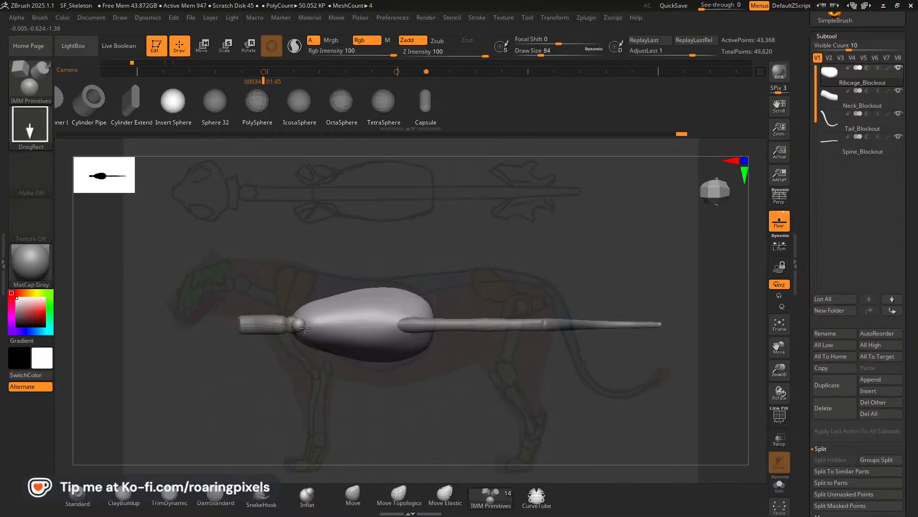
{"action": "left_click", "coordinate": [307, 329], "text": "alt"}
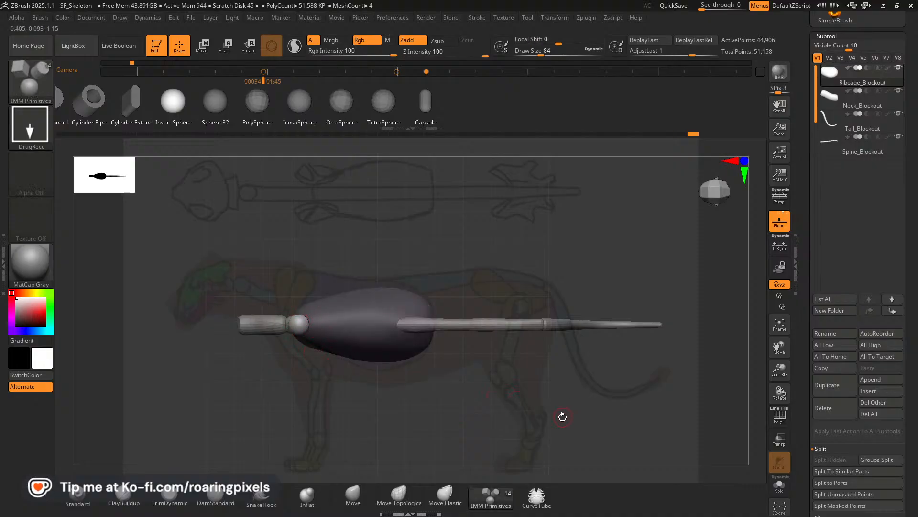
In side view, move the inserted sphere forward to the front end of the neck, over the reference skull.
{"action": "mouse_move", "coordinate": [562, 418]}
{"action": "left_mouse_down"}
{"action": "mouse_move", "coordinate": [560, 305]}
{"action": "mouse_move", "coordinate": [624, 314]}
{"action": "left_mouse_up"}
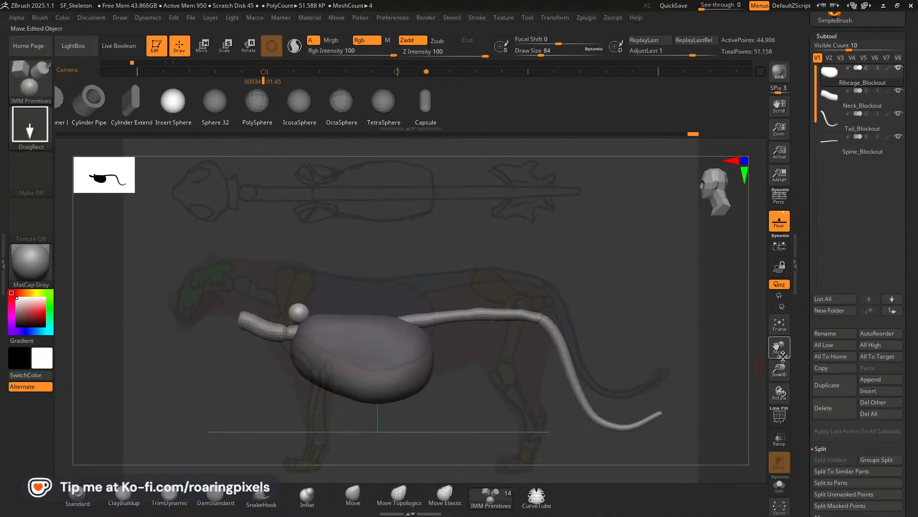
{"action": "left_click_drag", "start_coordinate": [780, 351], "coordinate": [778, 333]}
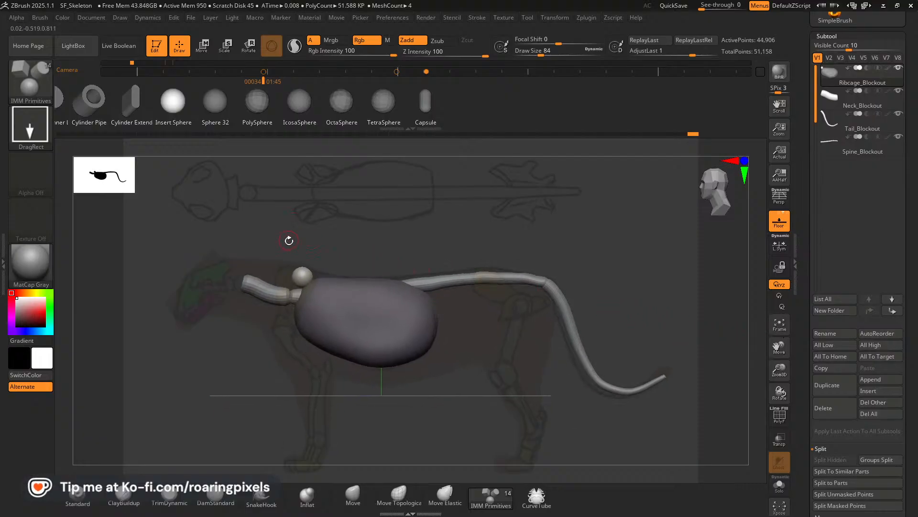
{"action": "key", "text": "w"}
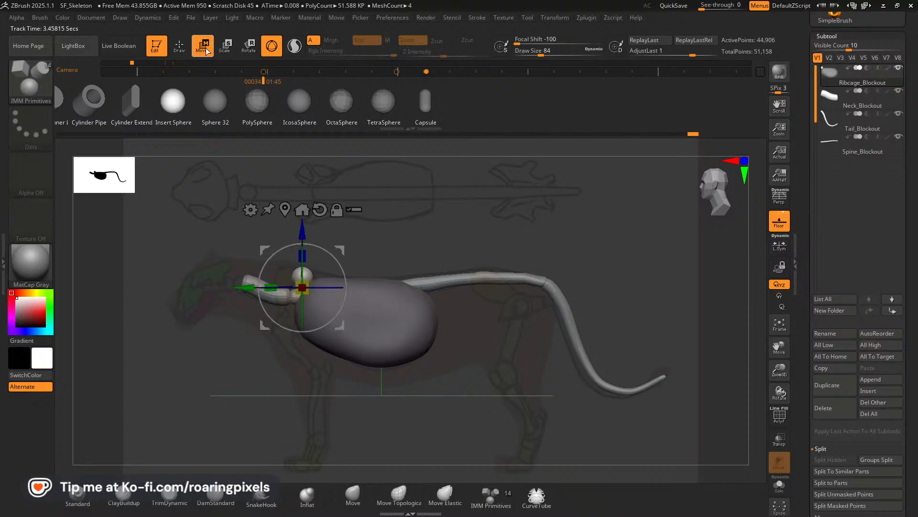
{"action": "left_click_drag", "start_coordinate": [355, 246], "coordinate": [261, 254], "text": "alt"}
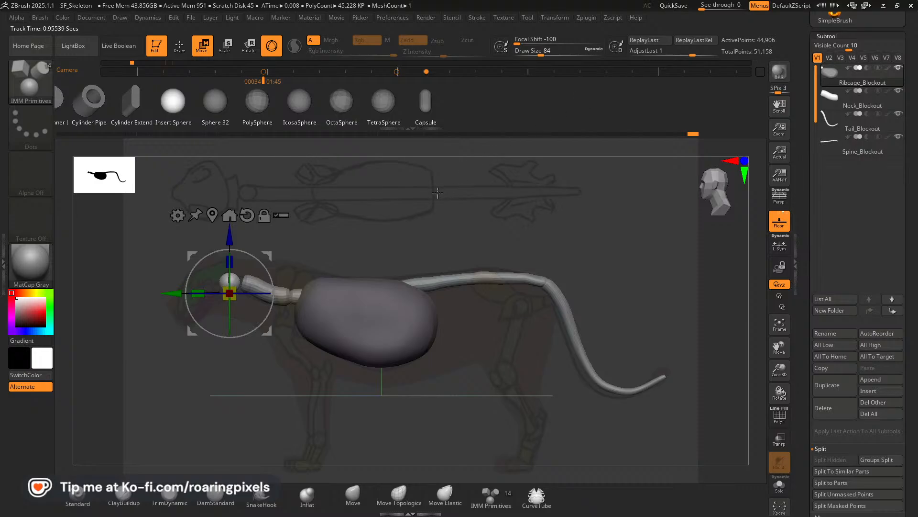
{"action": "key", "text": "Left"}
{"action": "key", "text": "Right"}
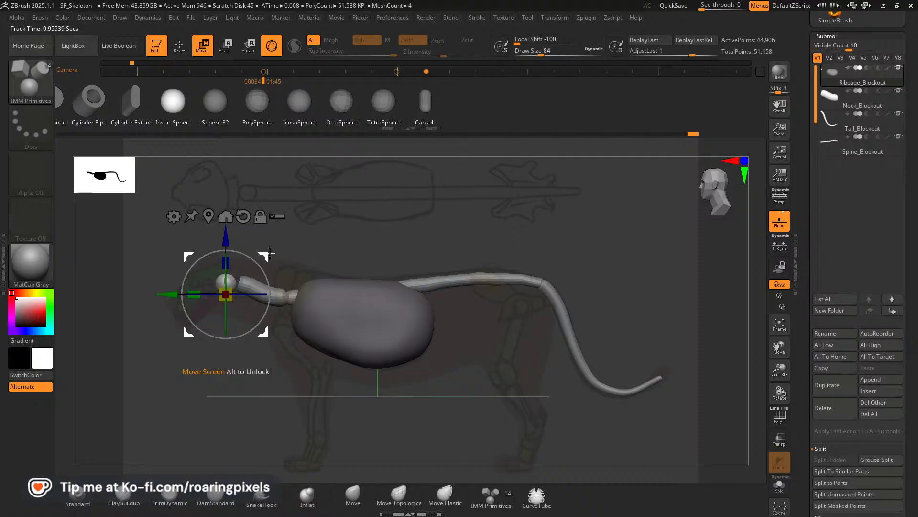
{"action": "left_click_drag", "start_coordinate": [269, 252], "coordinate": [268, 254]}
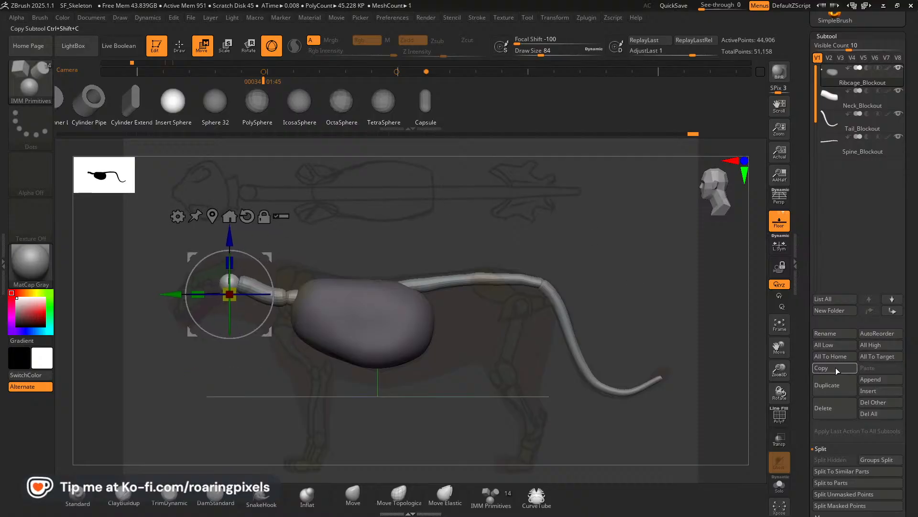
Split the unmasked sphere off the Ribcage_Blockout subtool into its own subtool and select it.
{"action": "left_click_drag", "start_coordinate": [911, 376], "coordinate": [917, 317]}
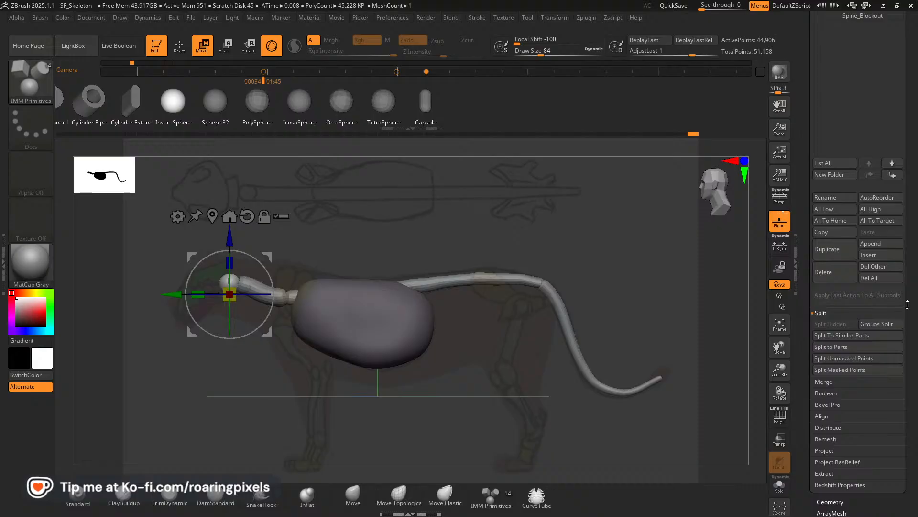
{"action": "left_click_drag", "start_coordinate": [908, 305], "coordinate": [905, 331]}
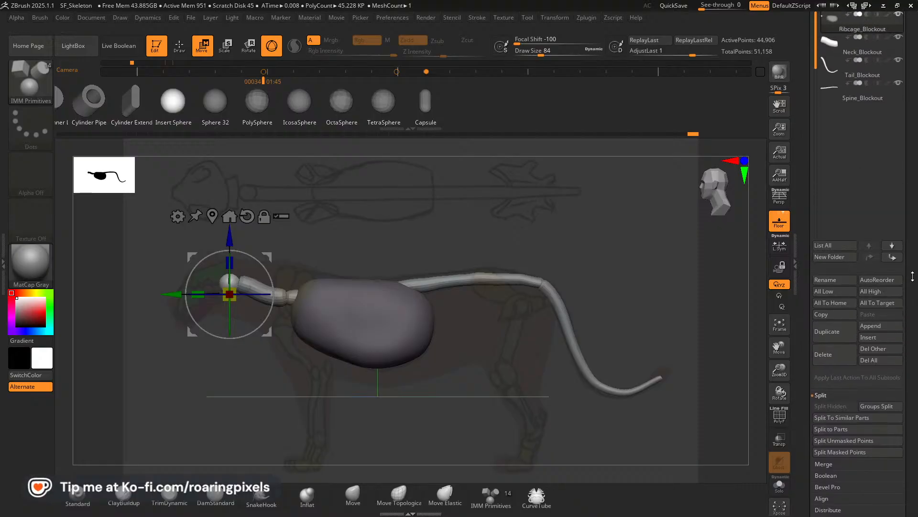
{"action": "left_click_drag", "start_coordinate": [912, 276], "coordinate": [906, 304]}
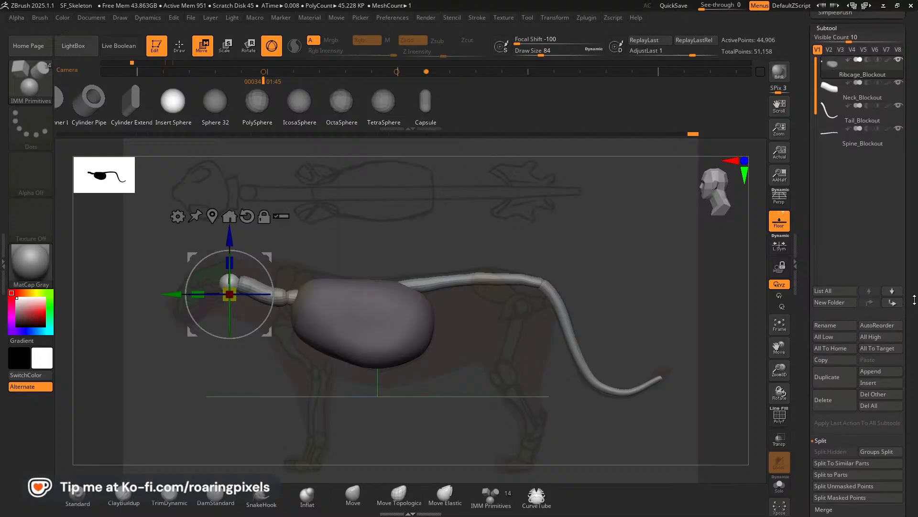
{"action": "left_click", "coordinate": [838, 329]}
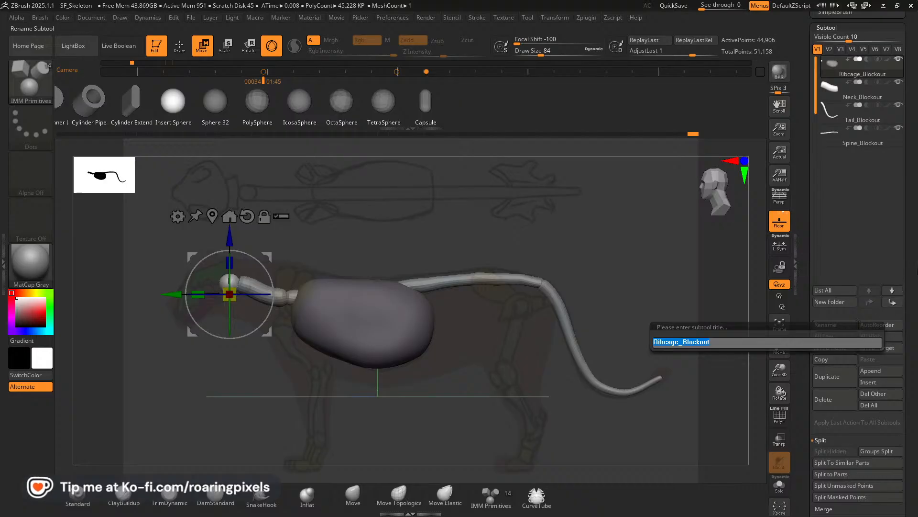
{"action": "key", "text": "Return"}
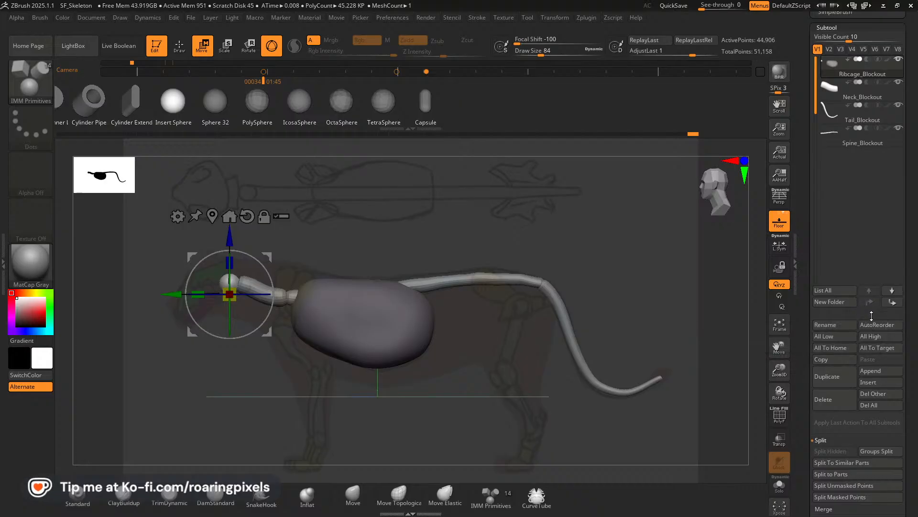
{"action": "left_click", "coordinate": [846, 485]}
{"action": "left_click", "coordinate": [831, 94]}
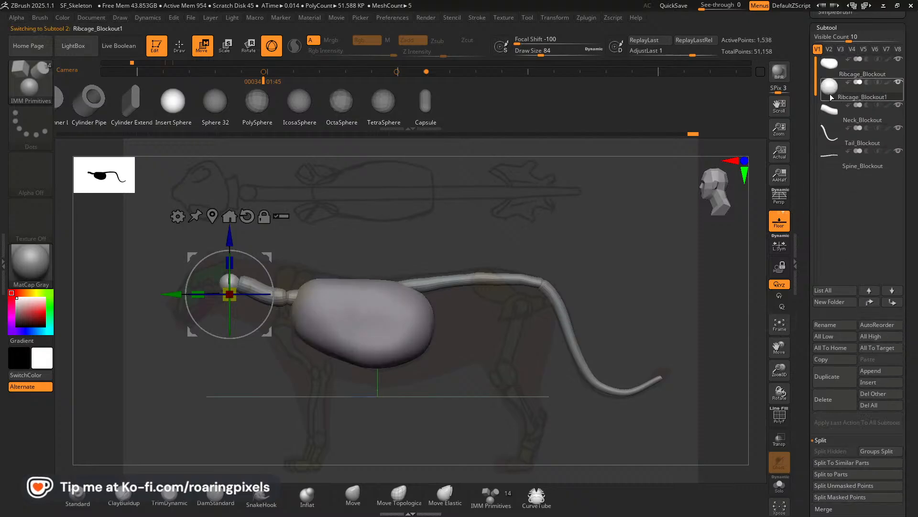
Rename the separated sphere subtool NeckBall_Blockout.
{"action": "left_click_drag", "start_coordinate": [912, 364], "coordinate": [845, 268]}
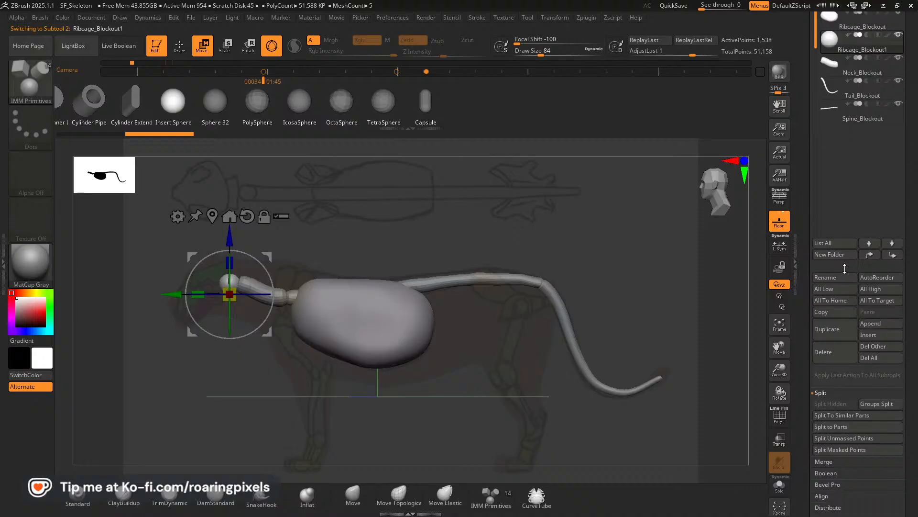
{"action": "left_click", "coordinate": [834, 279]}
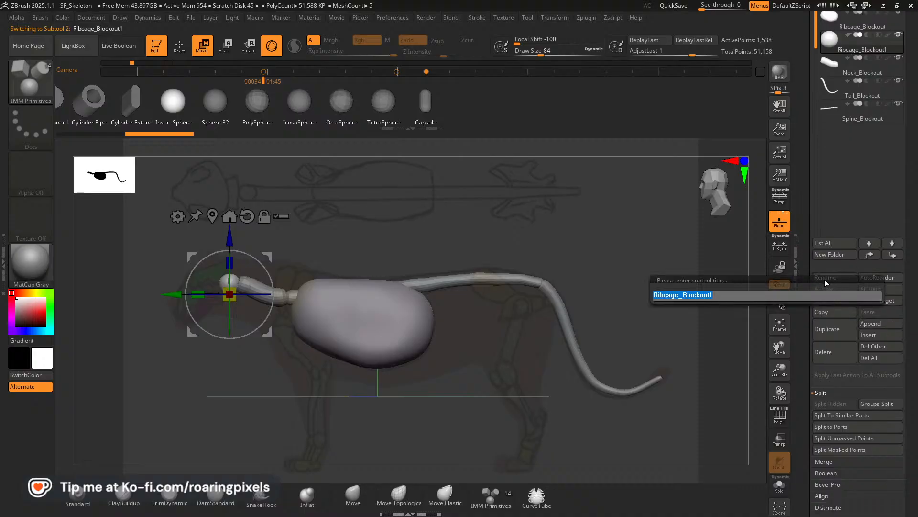
{"action": "type", "text": "B"}
{"action": "key", "text": "BackSpace"}
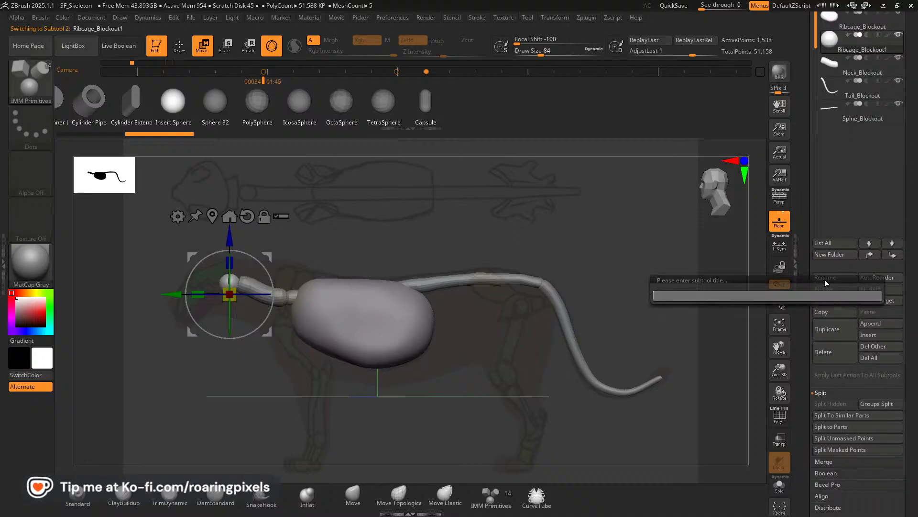
{"action": "type", "text": "Neck"}
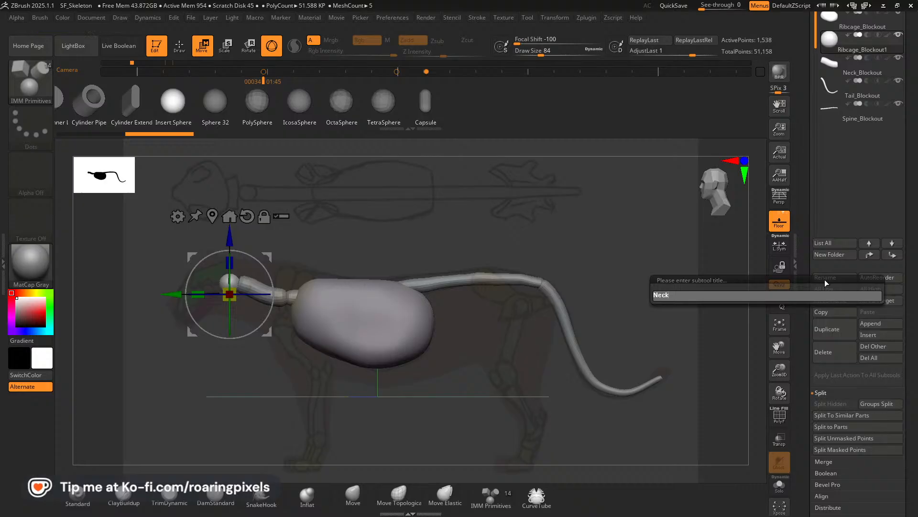
{"action": "type", "text": "Ball"}
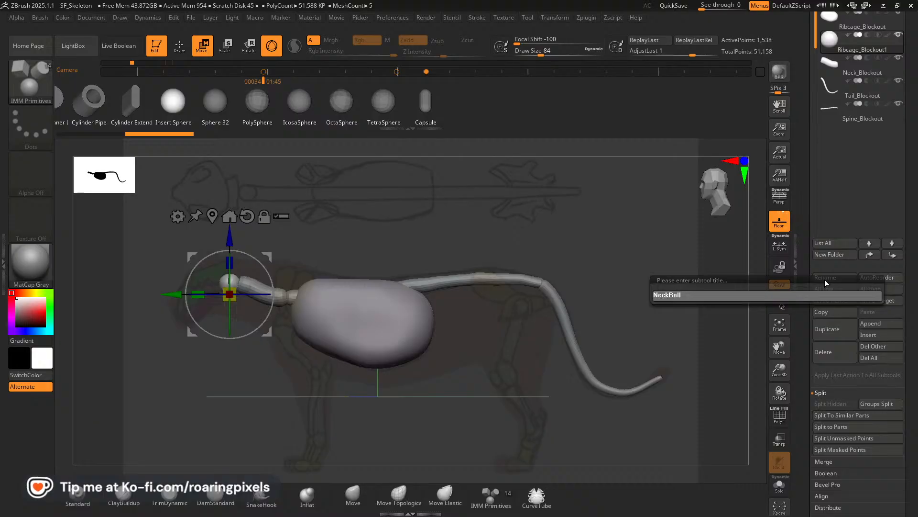
{"action": "type", "text": "_Blockout"}
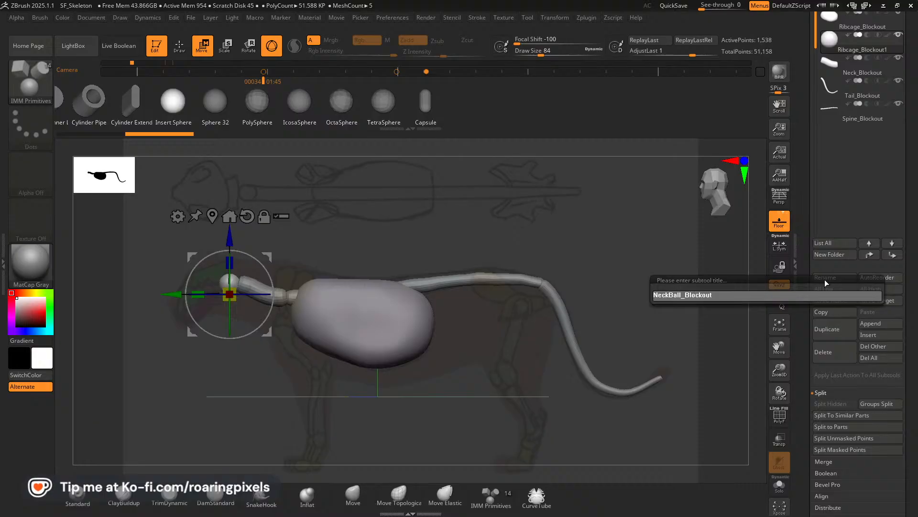
{"action": "key", "text": "Return"}
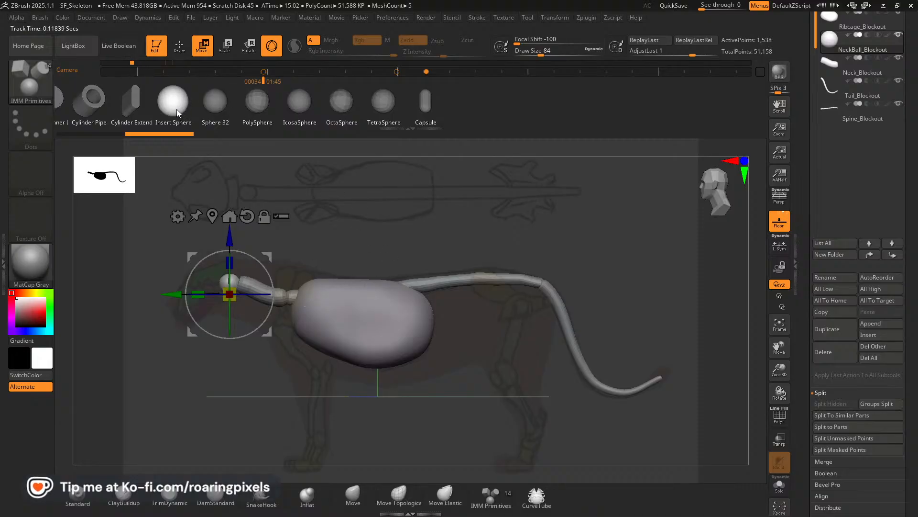
Select the Ribcage_Blockout subtool and, with an enlarged Move brush, pull its front end forward and up to the reference outline.
{"action": "scroll", "coordinate": [910, 120], "scroll_direction": "up", "scroll_amount": 5}
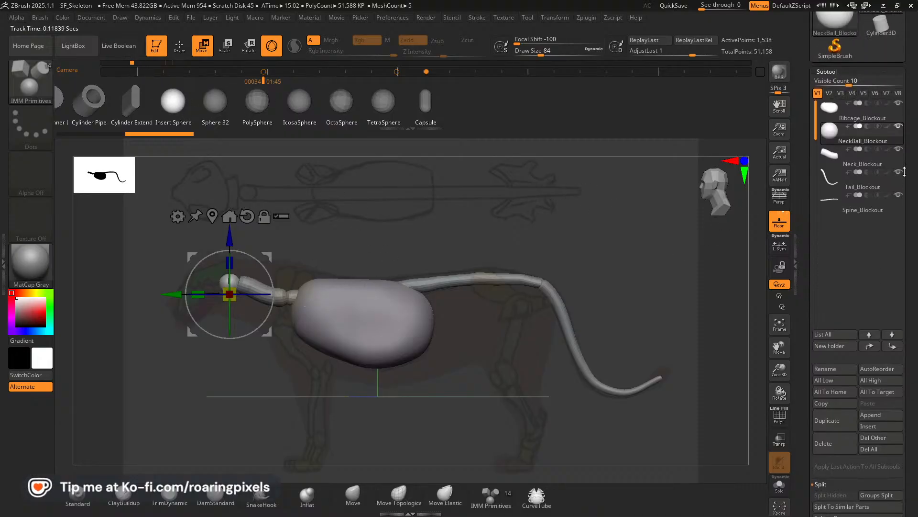
{"action": "left_click", "coordinate": [861, 132]}
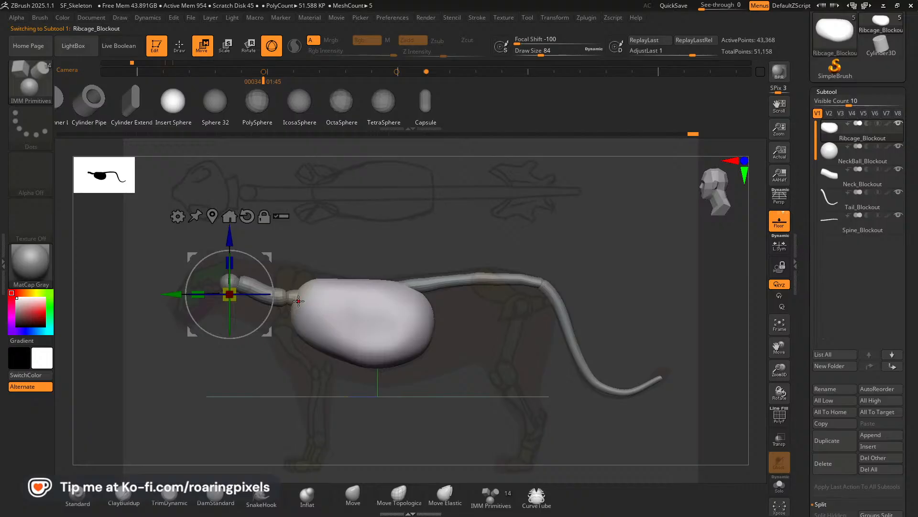
{"action": "left_click", "coordinate": [179, 46]}
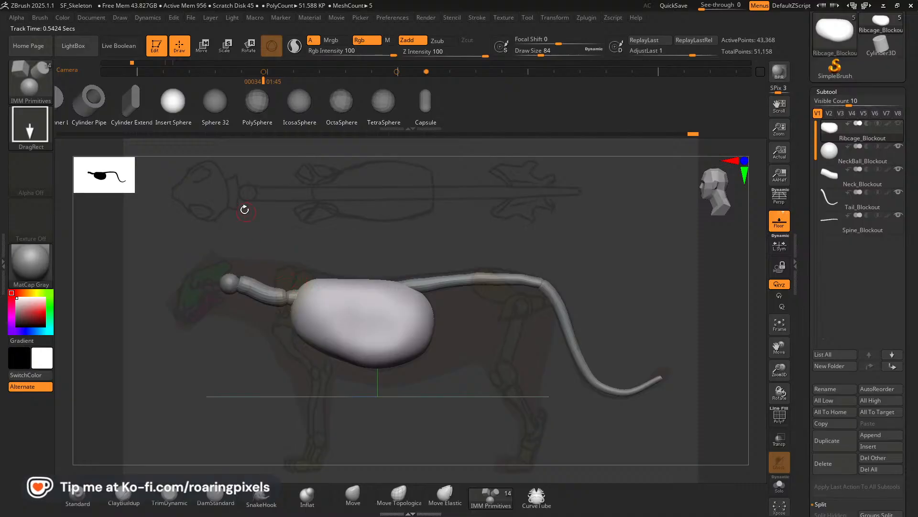
{"action": "key", "text": "bracketright"}
{"action": "key", "text": "bracketright"}
{"action": "key", "text": "bracketright"}
{"action": "key", "text": "bracketright"}
{"action": "key", "text": "bracketright"}
{"action": "key", "text": "bracketright"}
{"action": "key", "text": "bracketright"}
{"action": "key", "text": "bracketright"}
{"action": "key", "text": "bracketright"}
{"action": "key", "text": "bracketright"}
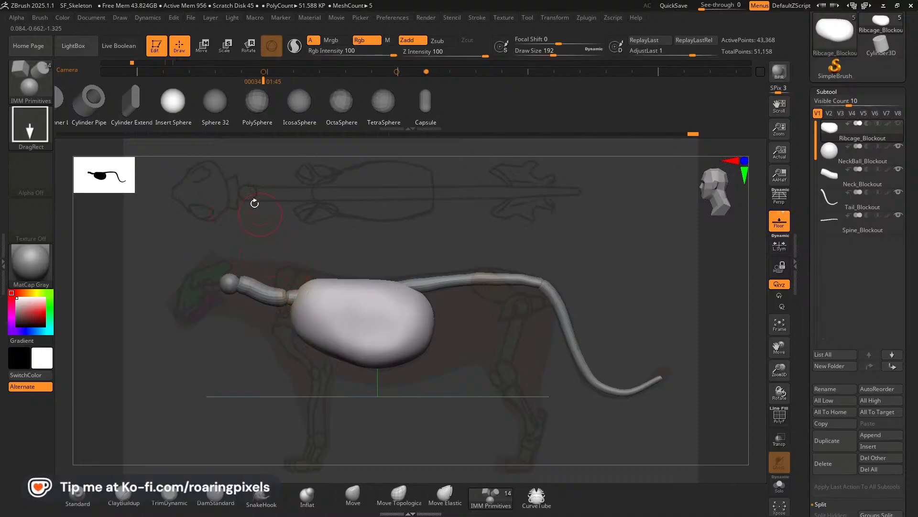
{"action": "left_click", "coordinate": [353, 498]}
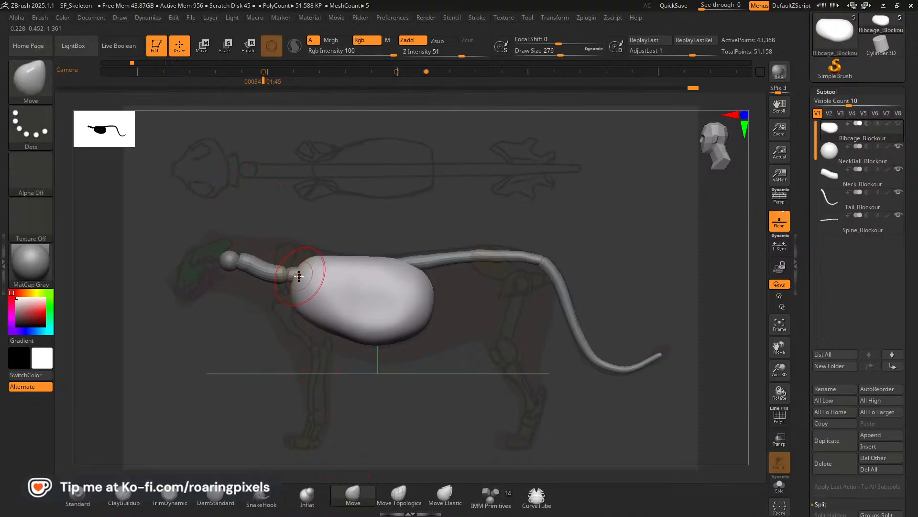
{"action": "mouse_move", "coordinate": [296, 277]}
{"action": "left_mouse_down"}
{"action": "mouse_move", "coordinate": [284, 269]}
{"action": "mouse_move", "coordinate": [305, 256]}
{"action": "left_mouse_up"}
{"action": "key", "text": "bracketleft"}
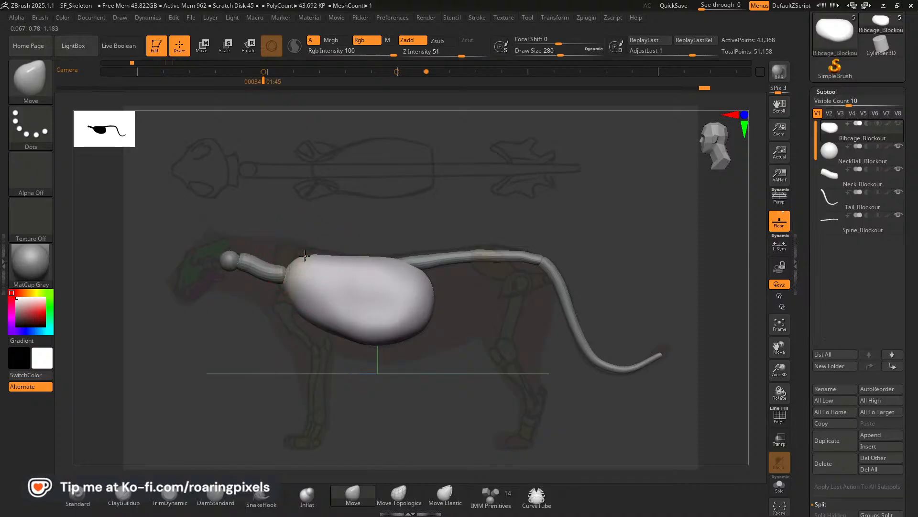
{"action": "left_click_drag", "start_coordinate": [295, 301], "coordinate": [291, 294]}
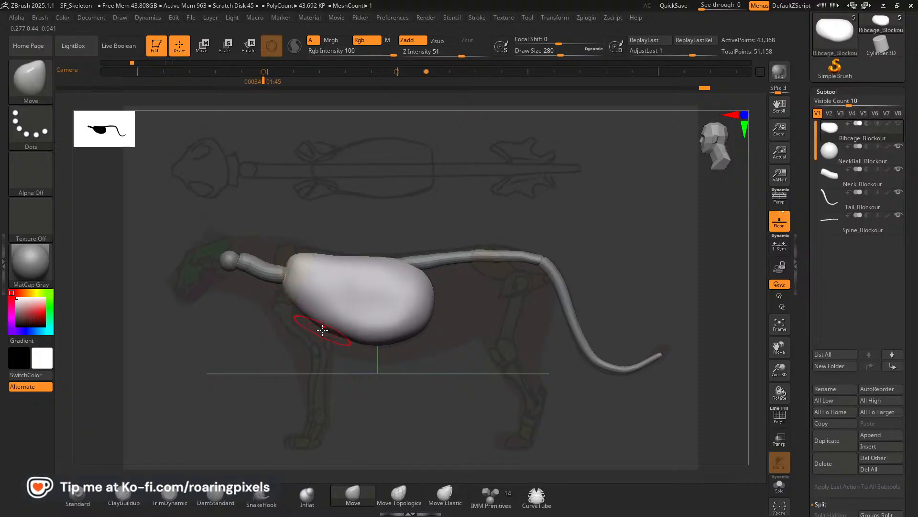
{"action": "key", "text": "bracketleft"}
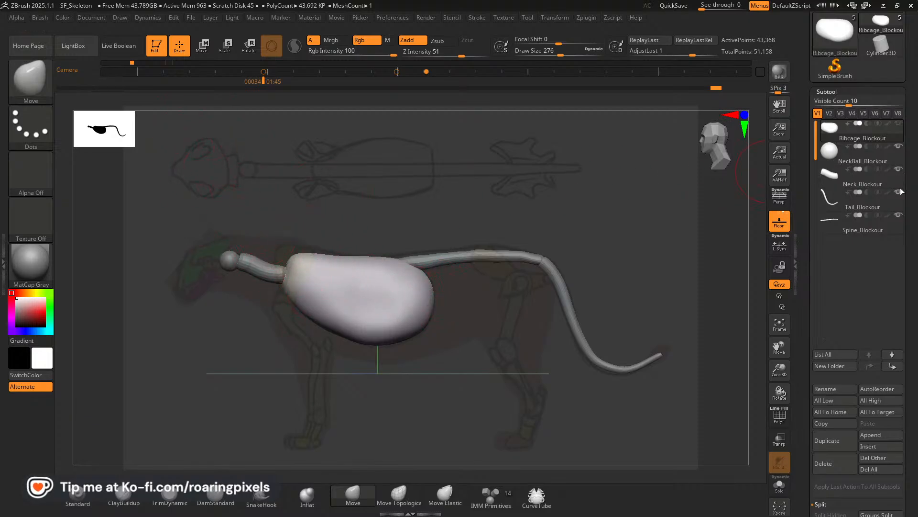
Insert a mirrored pair of IMM Primitives spheres at the upper front of the ribcage for the shoulder blades.
{"action": "scroll", "coordinate": [867, 188], "scroll_direction": "up", "scroll_amount": 2}
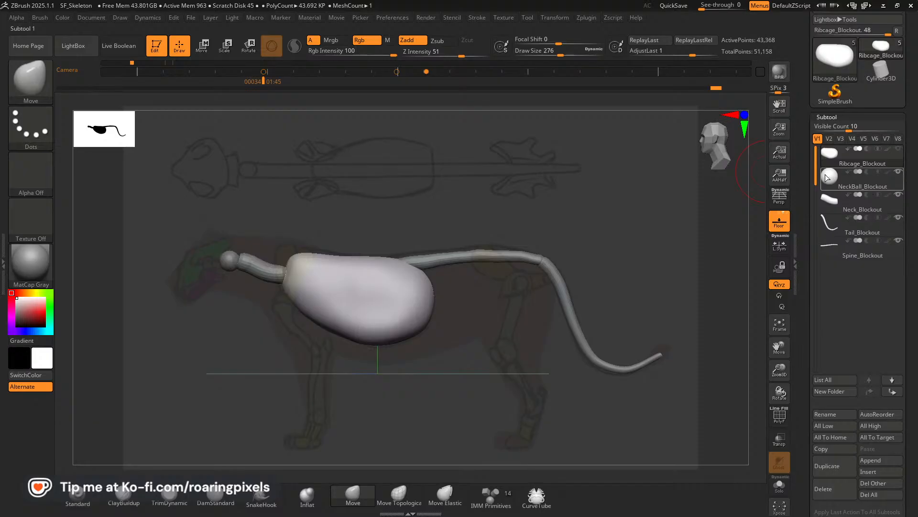
{"action": "left_click", "coordinate": [491, 497]}
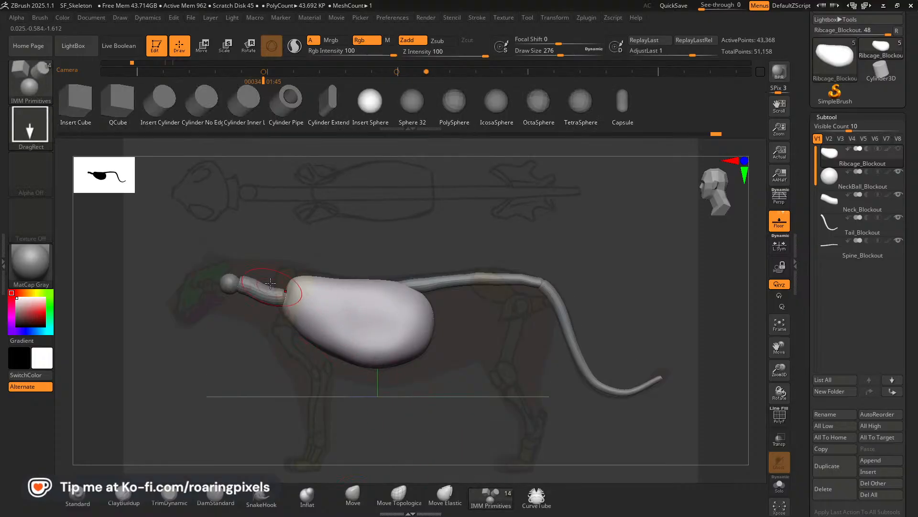
{"action": "left_click_drag", "start_coordinate": [293, 297], "coordinate": [298, 317]}
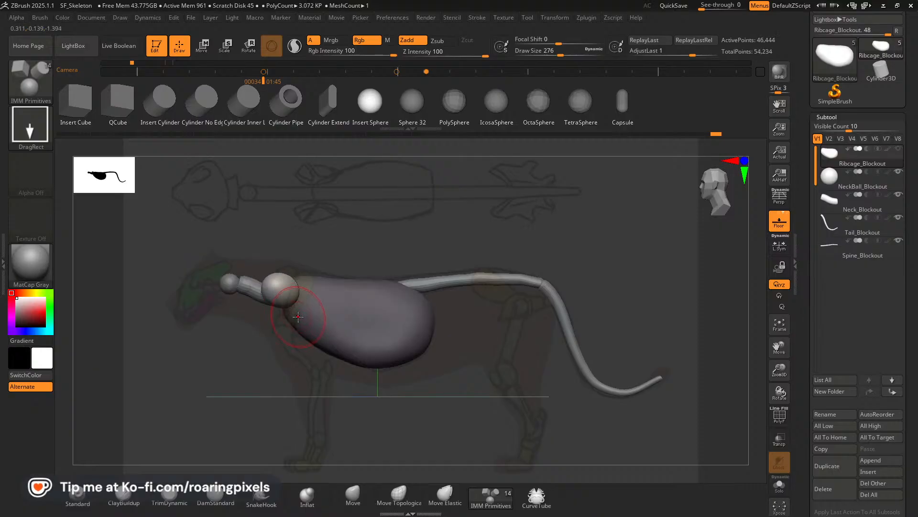
{"action": "key", "text": "ctrl+z"}
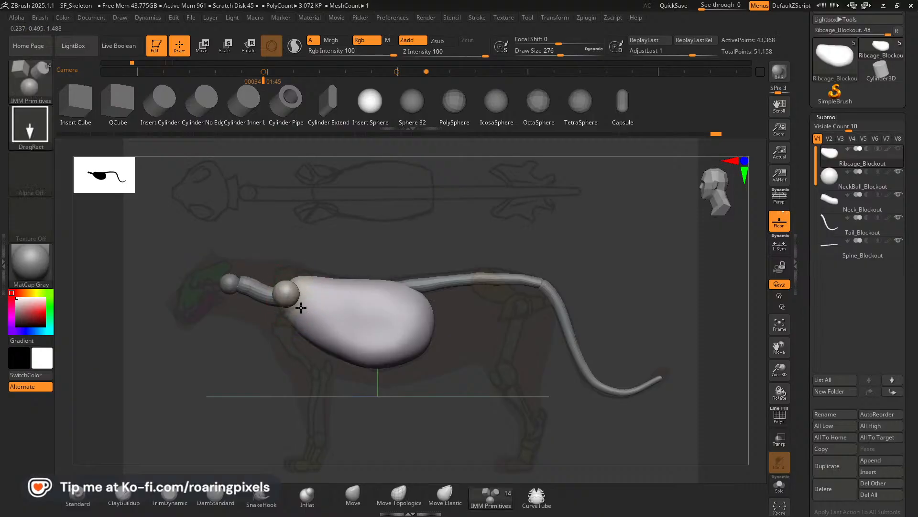
{"action": "key", "text": "ctrl+shift+z"}
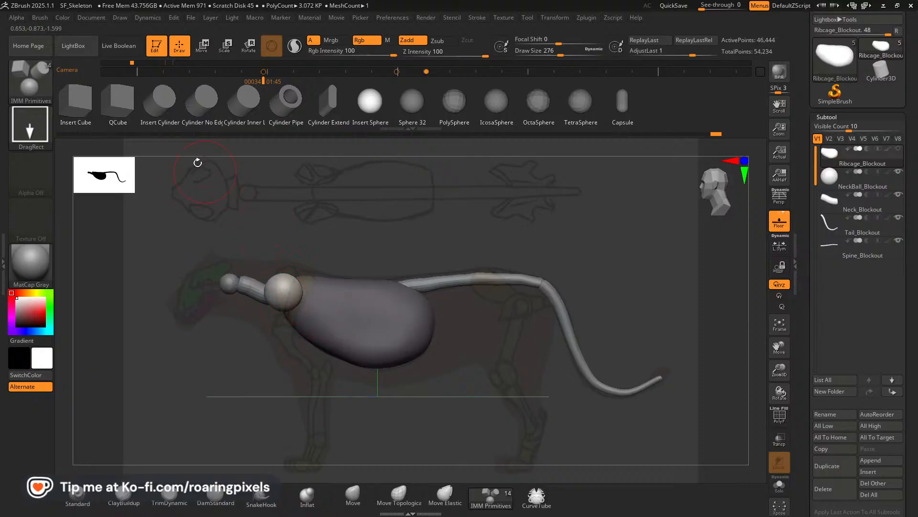
Move the mirrored shoulder spheres back, flatten them sideways in front view, and tilt them against the ribcage.
{"action": "left_click", "coordinate": [204, 52]}
{"action": "mouse_move", "coordinate": [332, 255]}
{"action": "left_mouse_down"}
{"action": "mouse_move", "coordinate": [343, 258]}
{"action": "mouse_move", "coordinate": [342, 248]}
{"action": "left_mouse_up"}
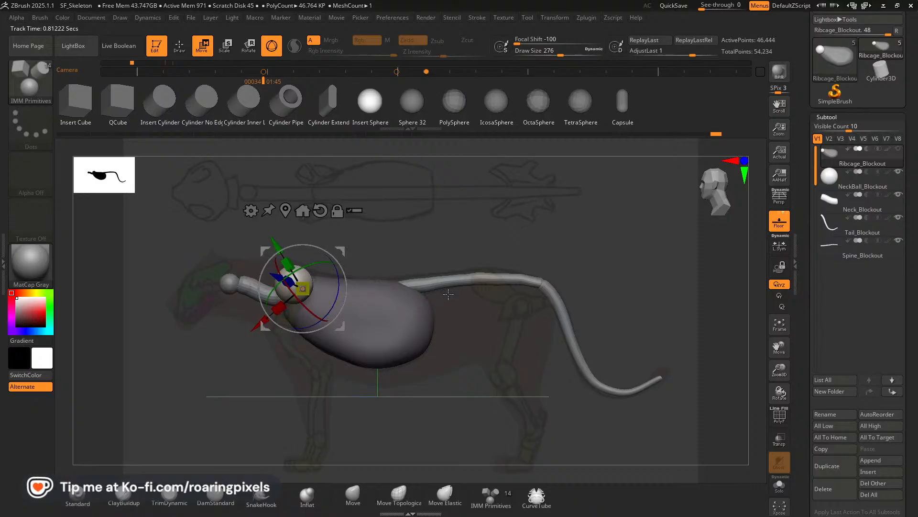
{"action": "left_click_drag", "start_coordinate": [438, 293], "coordinate": [500, 293]}
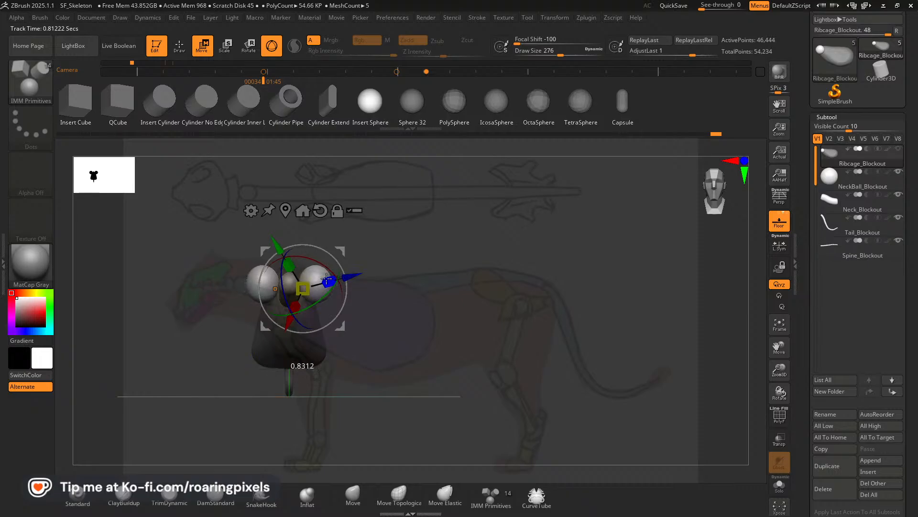
{"action": "mouse_move", "coordinate": [351, 276]}
{"action": "left_mouse_down"}
{"action": "mouse_move", "coordinate": [365, 274]}
{"action": "mouse_move", "coordinate": [334, 279]}
{"action": "left_mouse_up"}
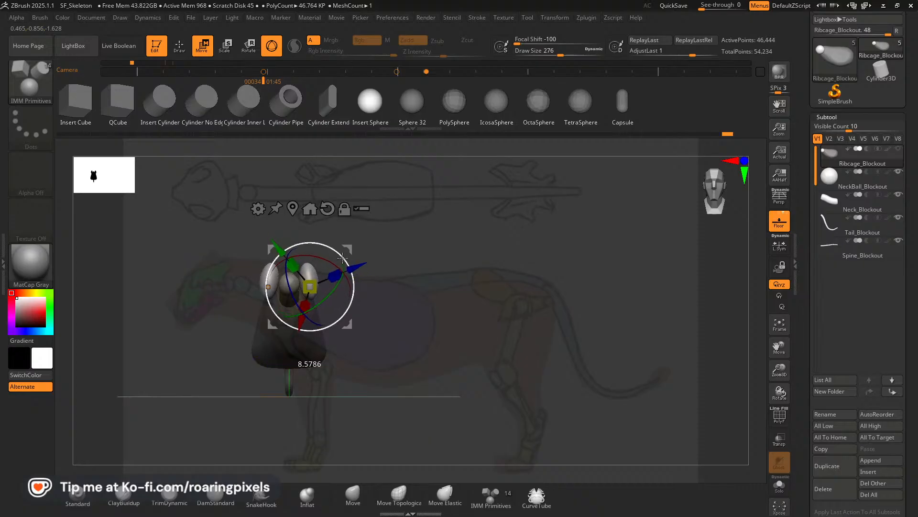
{"action": "left_click_drag", "start_coordinate": [338, 255], "coordinate": [350, 252]}
{"action": "left_click_drag", "start_coordinate": [472, 281], "coordinate": [465, 244]}
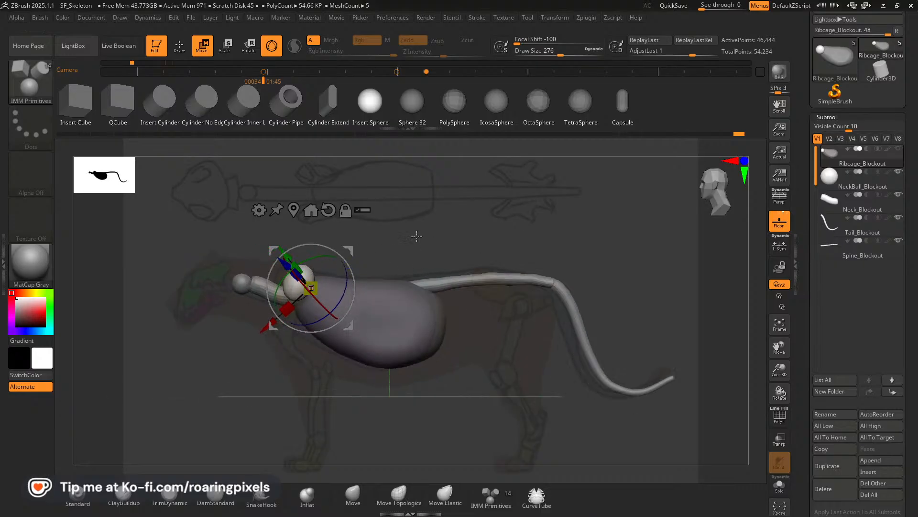
In the reference-aligned side view, shift the flattened shoulder spheres into place over the drawn shoulder blade.
{"action": "left_click_drag", "start_coordinate": [350, 250], "coordinate": [348, 250]}
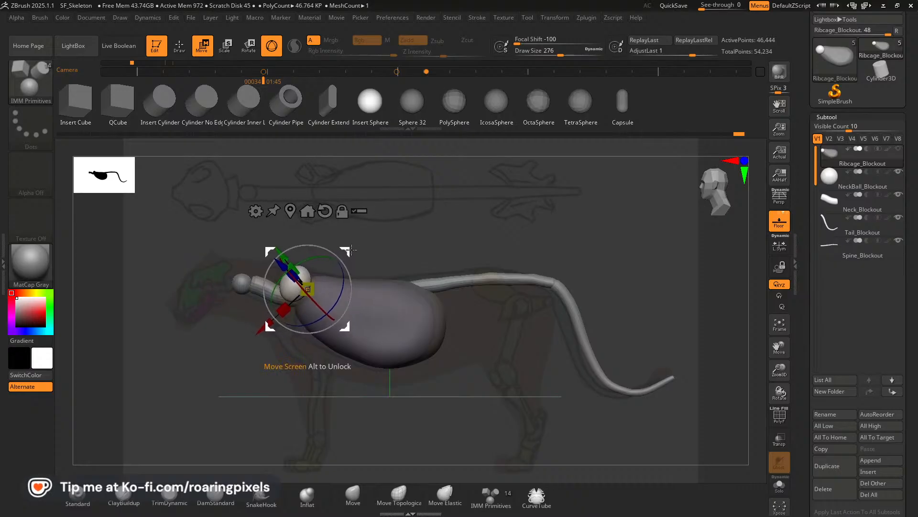
{"action": "key", "text": "Left"}
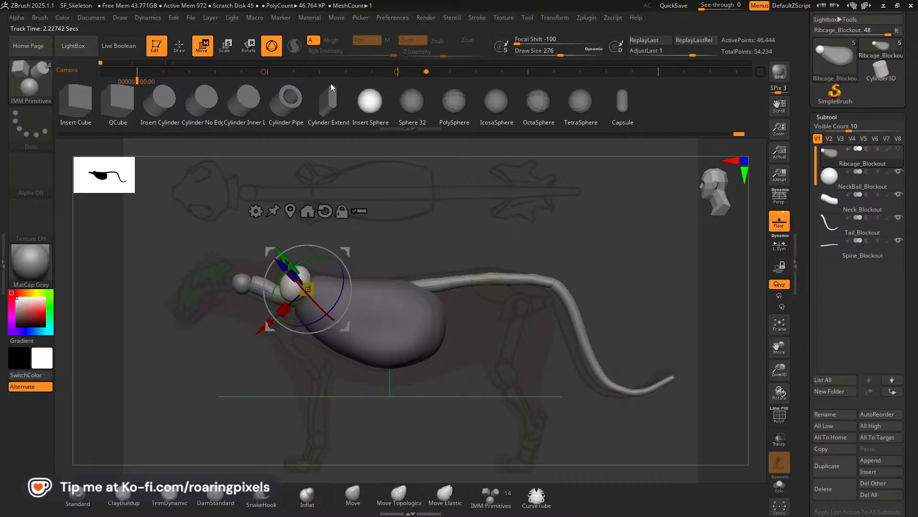
{"action": "key", "text": "Right"}
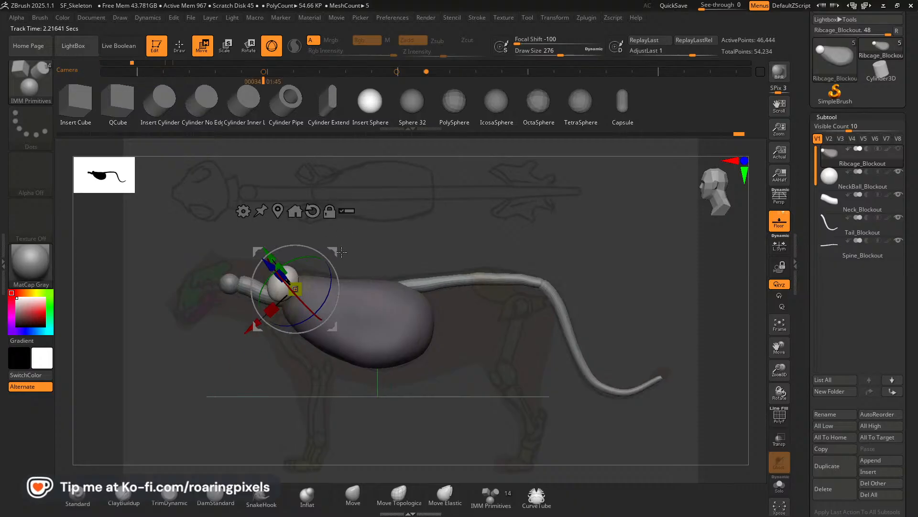
{"action": "left_click_drag", "start_coordinate": [335, 250], "coordinate": [345, 250]}
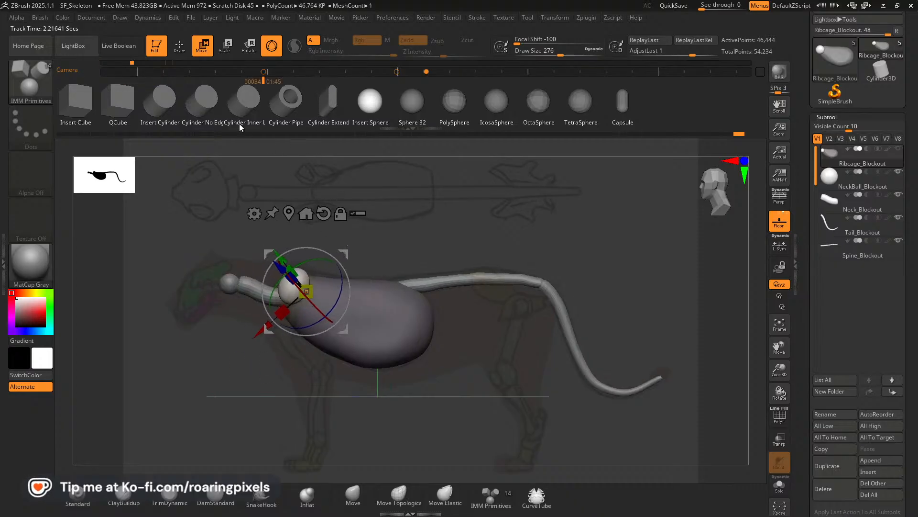
{"action": "left_click", "coordinate": [180, 45]}
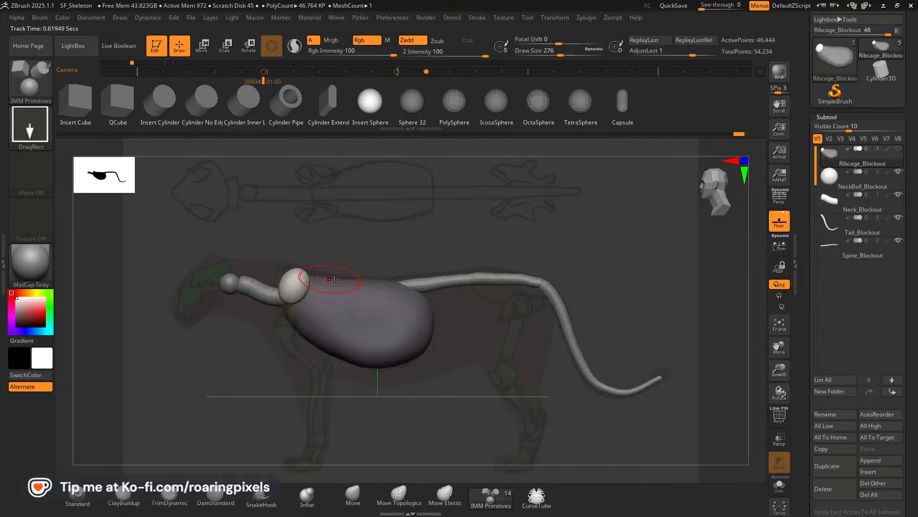
With the Move brush in side view, stretch the shoulder sphere downward and taper it to match the drawn shoulder blade.
{"action": "left_click", "coordinate": [354, 495]}
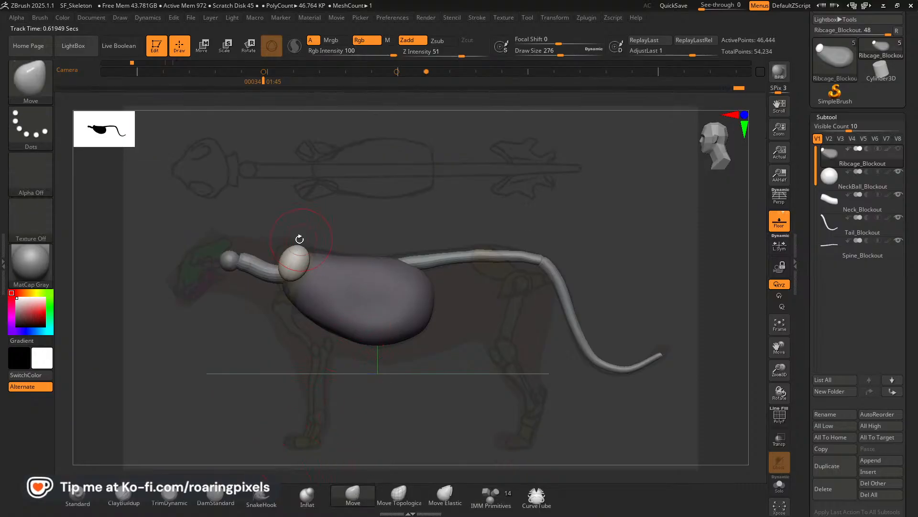
{"action": "mouse_move", "coordinate": [284, 251]}
{"action": "left_mouse_down"}
{"action": "mouse_move", "coordinate": [278, 245]}
{"action": "mouse_move", "coordinate": [313, 257]}
{"action": "mouse_move", "coordinate": [280, 247]}
{"action": "mouse_move", "coordinate": [281, 285]}
{"action": "mouse_move", "coordinate": [293, 304]}
{"action": "mouse_move", "coordinate": [274, 301]}
{"action": "left_mouse_up"}
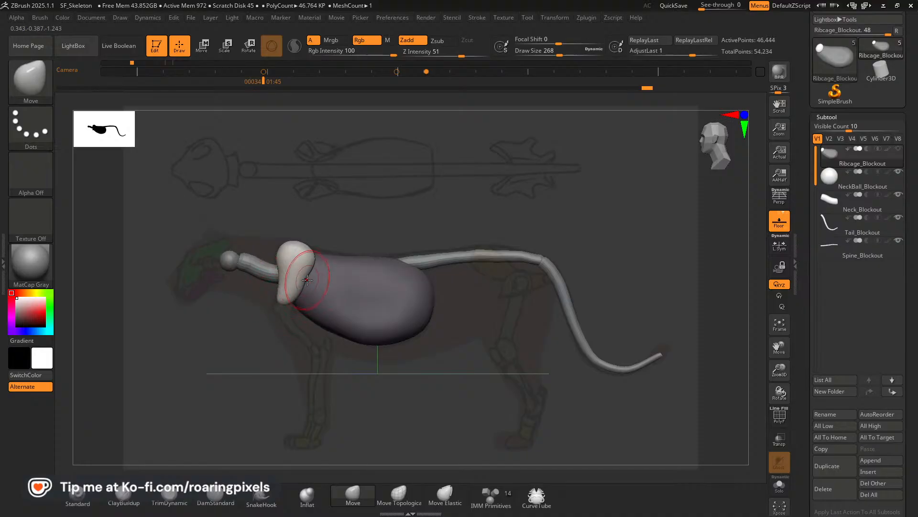
{"action": "left_click_drag", "start_coordinate": [271, 303], "coordinate": [274, 304]}
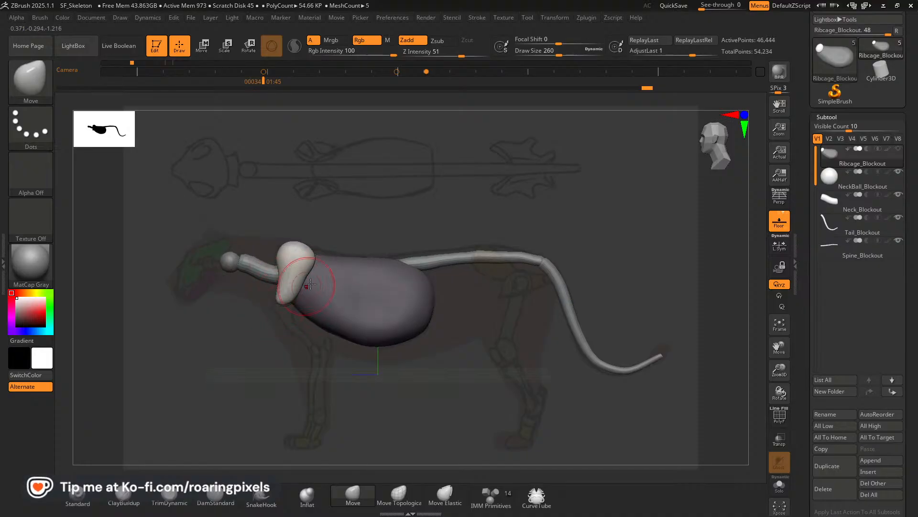
{"action": "left_click_drag", "start_coordinate": [377, 250], "coordinate": [379, 245], "text": "shift"}
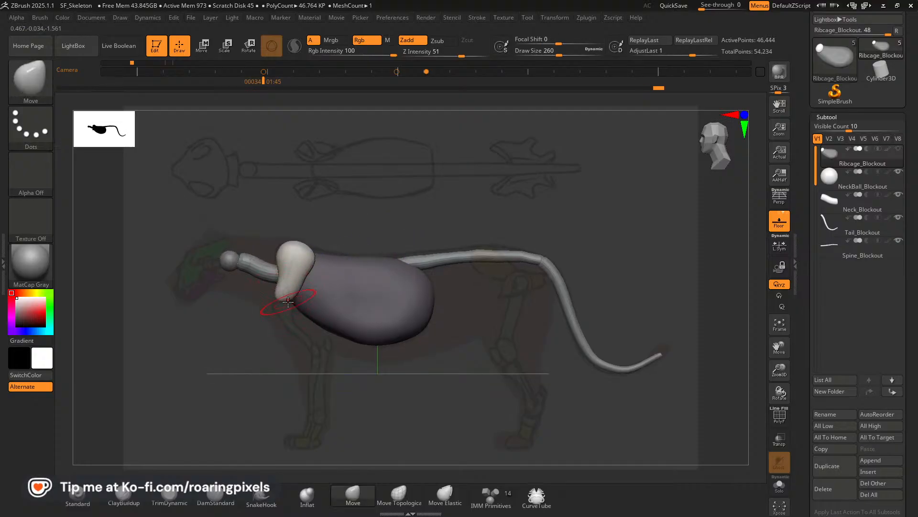
{"action": "left_click_drag", "start_coordinate": [276, 299], "coordinate": [273, 300]}
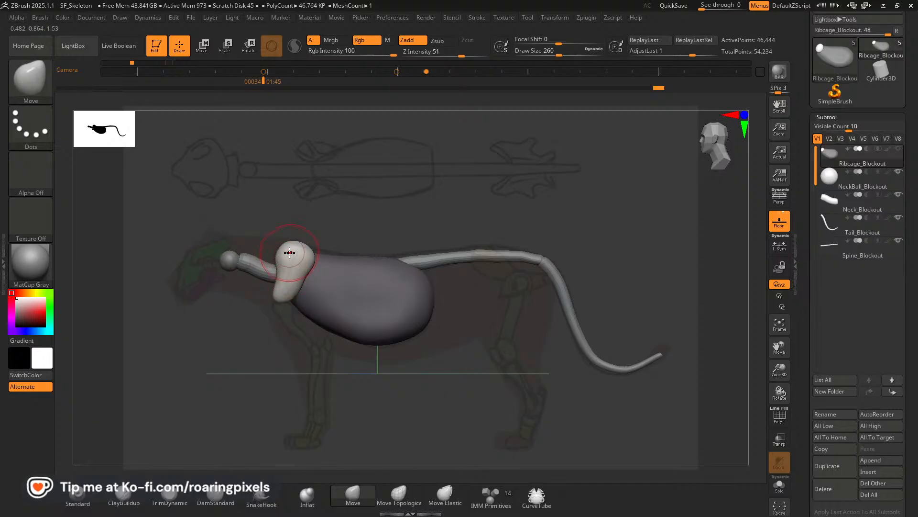
{"action": "left_click_drag", "start_coordinate": [285, 248], "coordinate": [281, 246]}
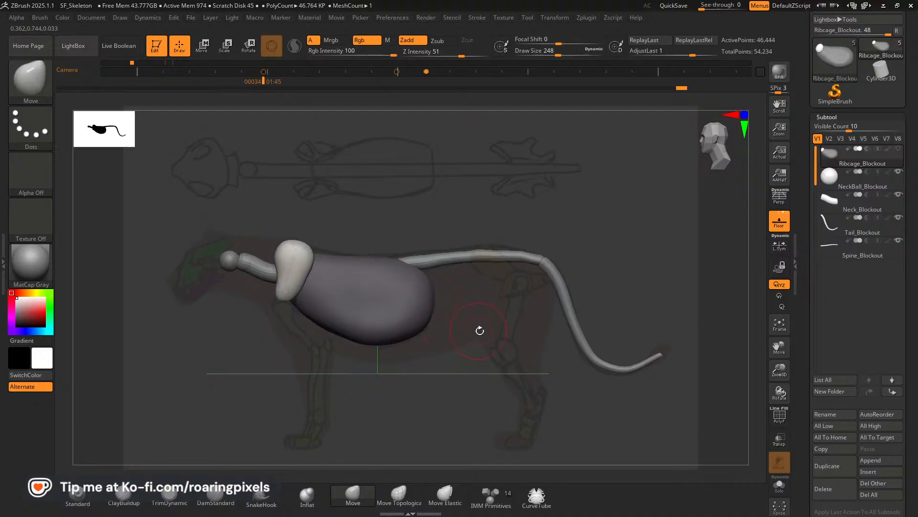
In front view, spread the lower ends of the mirrored shoulder blades outward along the ribcage with a larger Move brush.
{"action": "left_click_drag", "start_coordinate": [480, 330], "coordinate": [523, 325]}
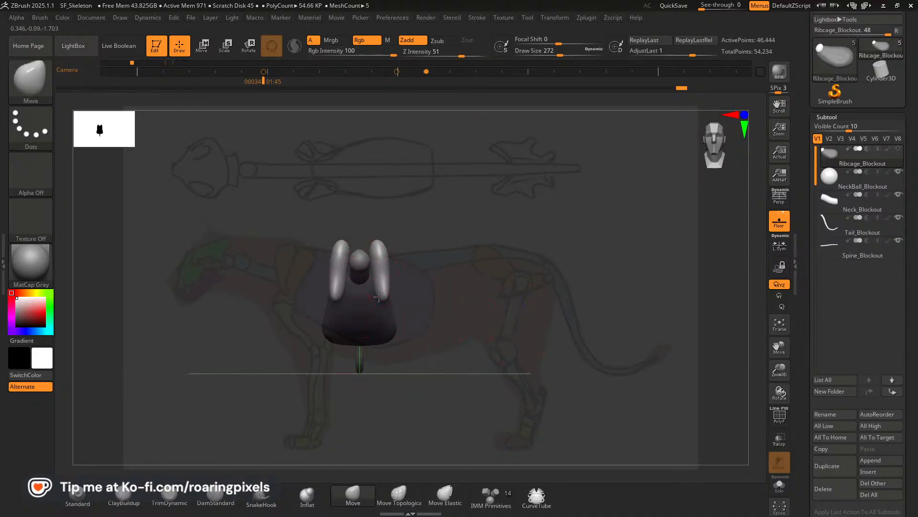
{"action": "key", "text": "]"}
{"action": "mouse_move", "coordinate": [380, 295]}
{"action": "left_mouse_down"}
{"action": "mouse_move", "coordinate": [378, 282]}
{"action": "mouse_move", "coordinate": [387, 295]}
{"action": "left_mouse_up"}
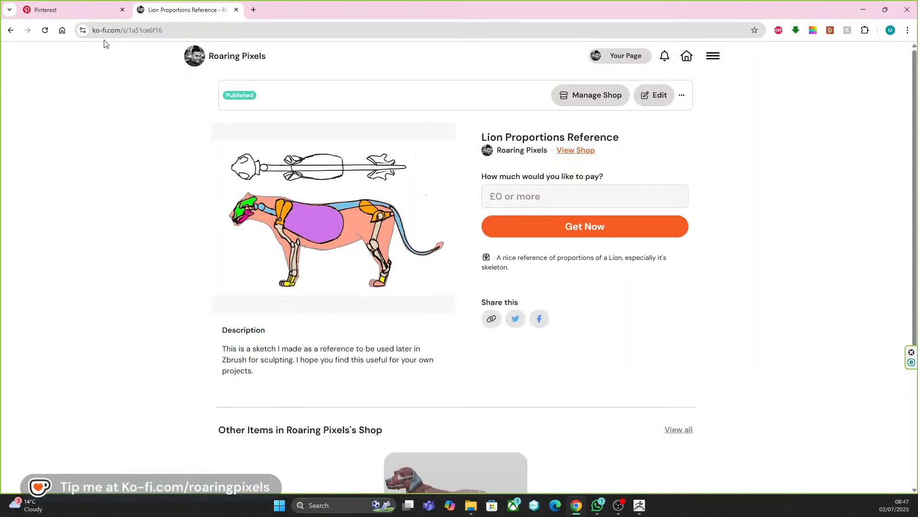
Examine the shoulder blade angle in the front-view lion skeleton pin on the Scarface Pinterest board, then return to ZBrush.
{"action": "left_click", "coordinate": [98, 11]}
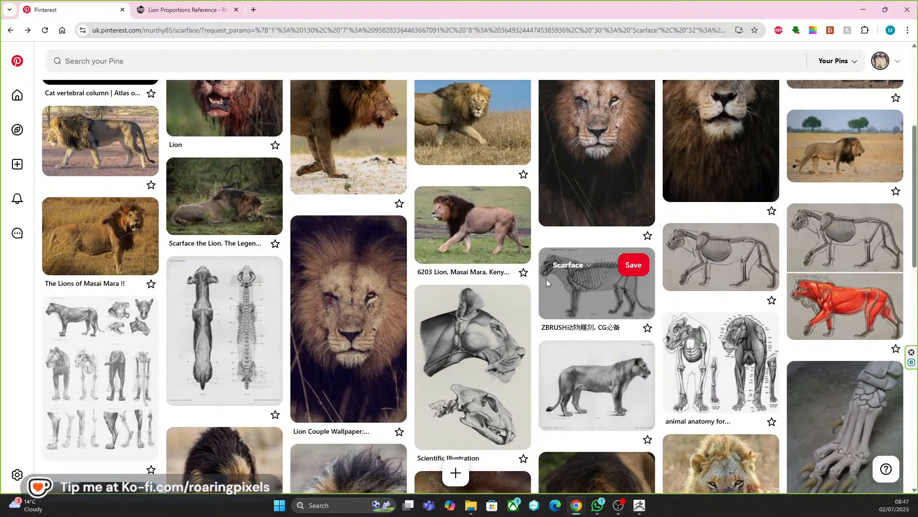
{"action": "left_click", "coordinate": [712, 363]}
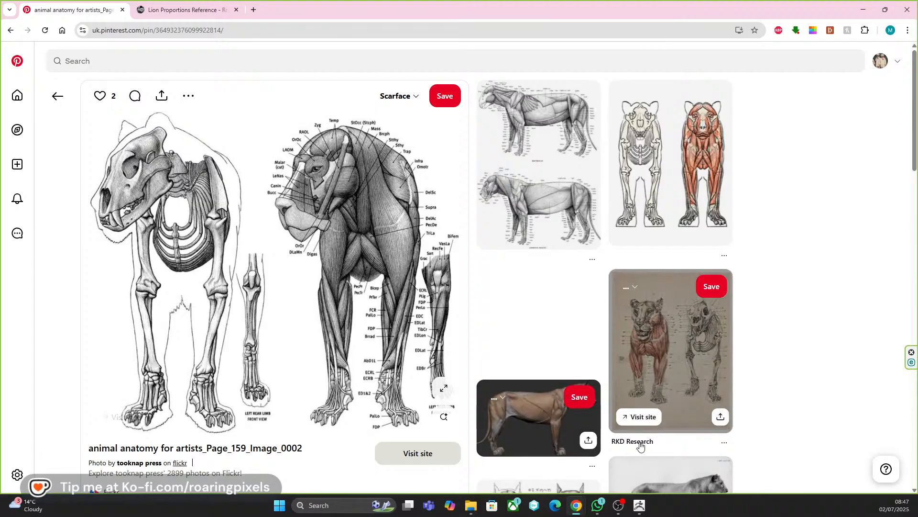
{"action": "left_click", "coordinate": [639, 505]}
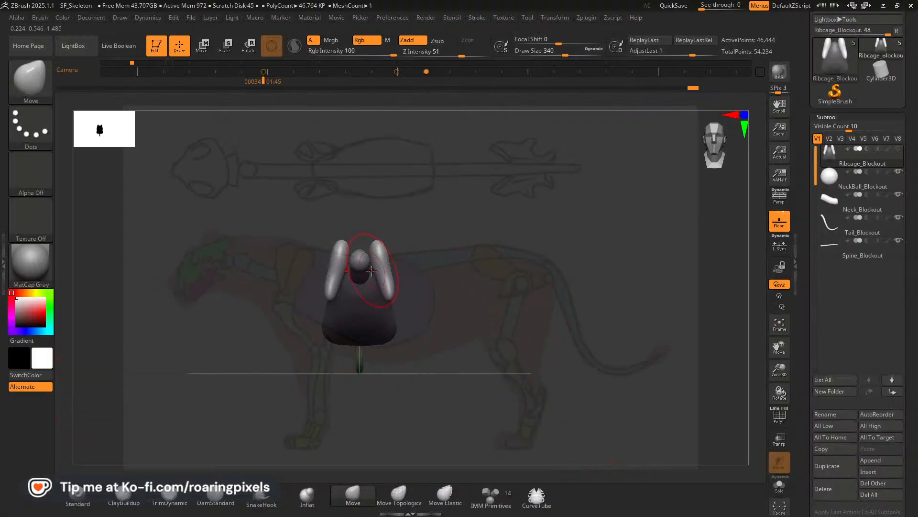
Bow the mirrored shoulder blades outward in front view so they curve around the ribcage.
{"action": "mouse_move", "coordinate": [374, 266]}
{"action": "left_mouse_down"}
{"action": "mouse_move", "coordinate": [384, 289]}
{"action": "mouse_move", "coordinate": [386, 278]}
{"action": "left_mouse_up"}
{"action": "key", "text": "bracketleft"}
{"action": "key", "text": "bracketleft"}
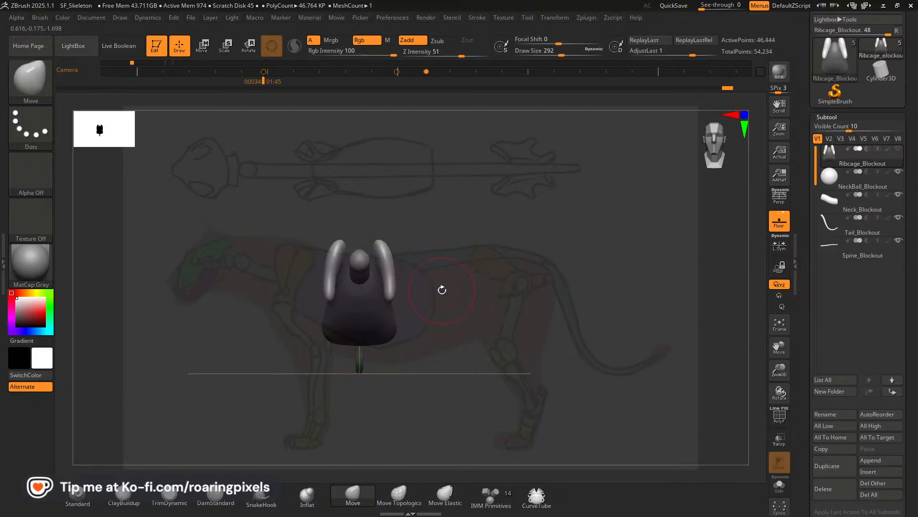
In the reference-aligned top view, pull the rear edges of the mirrored shoulder blades back with the Move brush.
{"action": "mouse_move", "coordinate": [422, 254]}
{"action": "left_mouse_down"}
{"action": "mouse_move", "coordinate": [494, 317]}
{"action": "mouse_move", "coordinate": [476, 312]}
{"action": "left_mouse_up"}
{"action": "key", "text": "shift"}
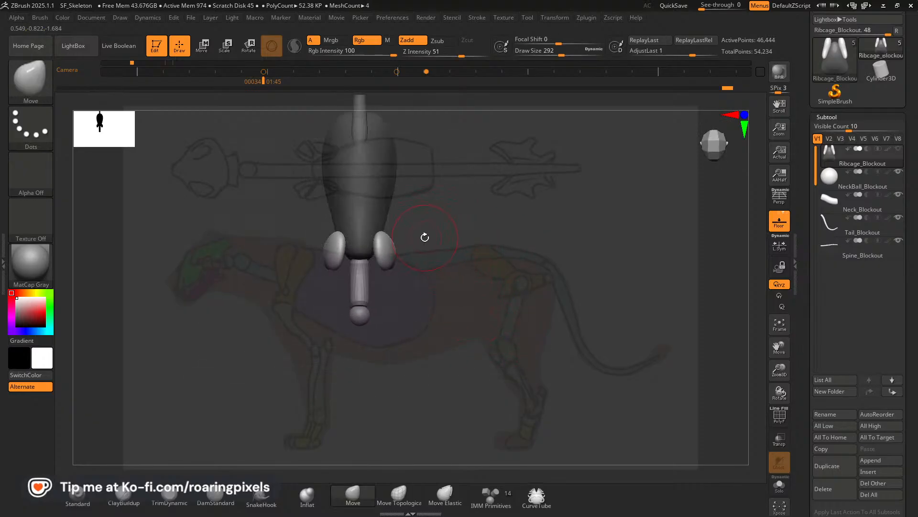
{"action": "left_click_drag", "start_coordinate": [500, 309], "coordinate": [480, 266]}
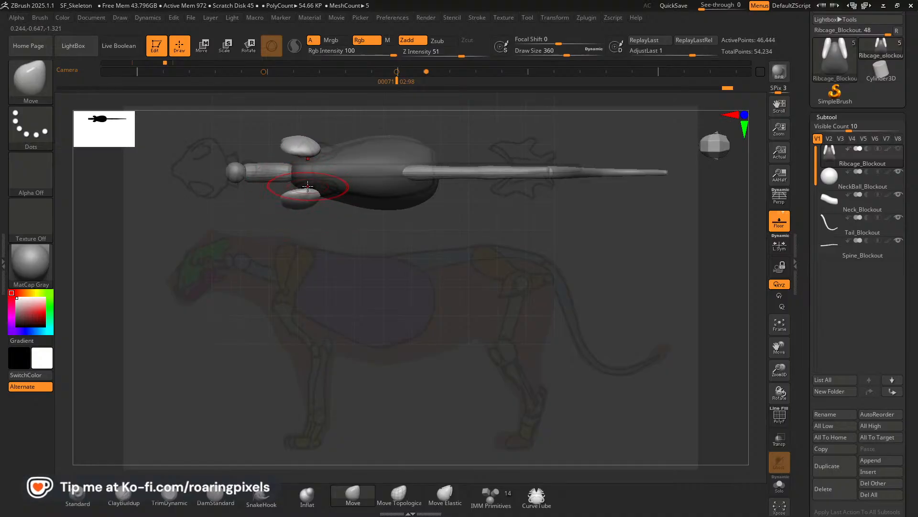
{"action": "left_click_drag", "start_coordinate": [308, 185], "coordinate": [306, 190]}
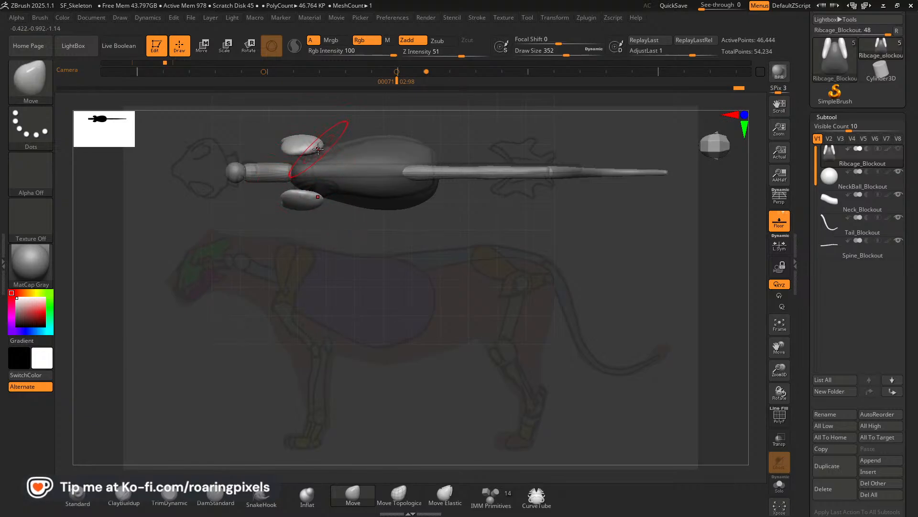
{"action": "key", "text": "["}
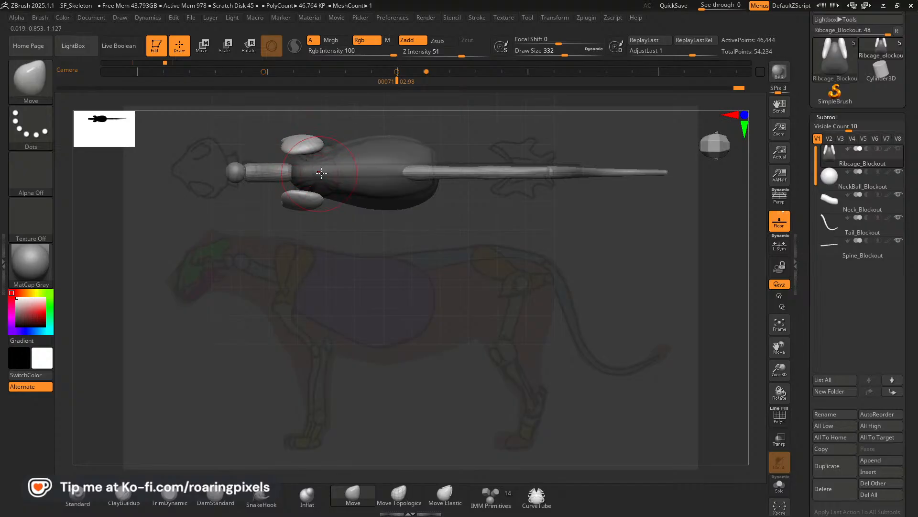
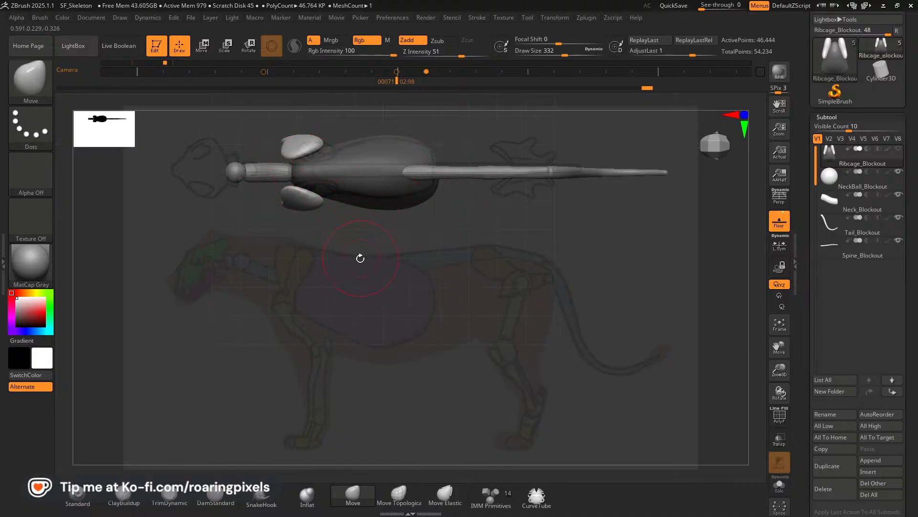
Split the unmasked shoulder blades from the masked ribcage into their own subtool.
{"action": "left_click_drag", "start_coordinate": [361, 246], "coordinate": [431, 199]}
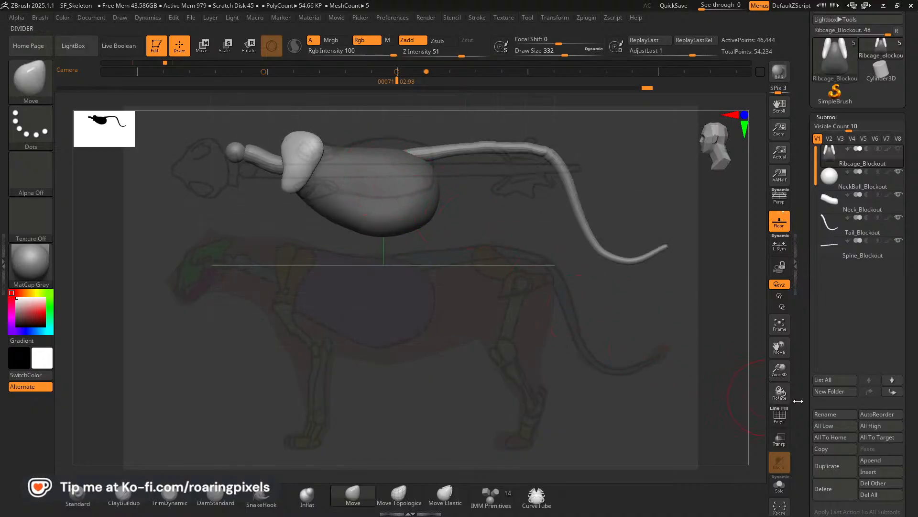
{"action": "left_click_drag", "start_coordinate": [779, 346], "coordinate": [777, 401]}
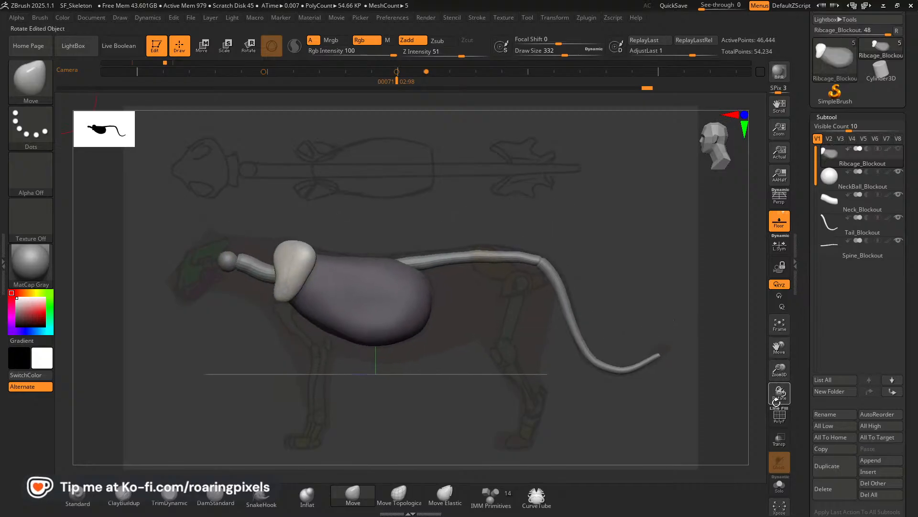
{"action": "left_click_drag", "start_coordinate": [777, 348], "coordinate": [783, 346]}
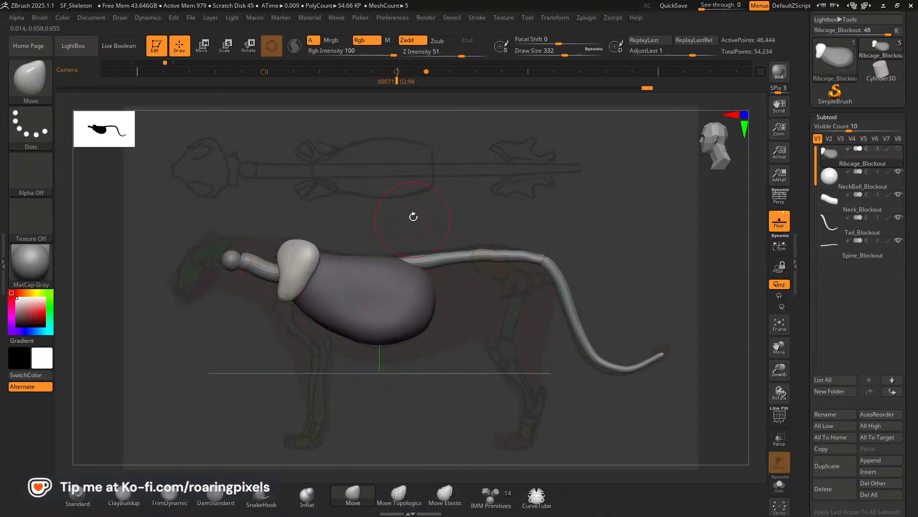
{"action": "left_click_drag", "start_coordinate": [916, 403], "coordinate": [914, 310]}
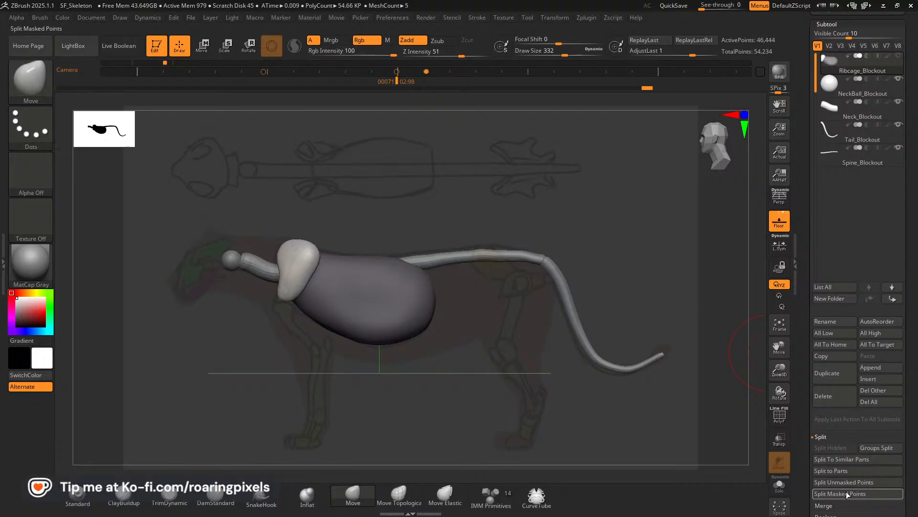
{"action": "left_click_drag", "start_coordinate": [912, 458], "coordinate": [912, 429]}
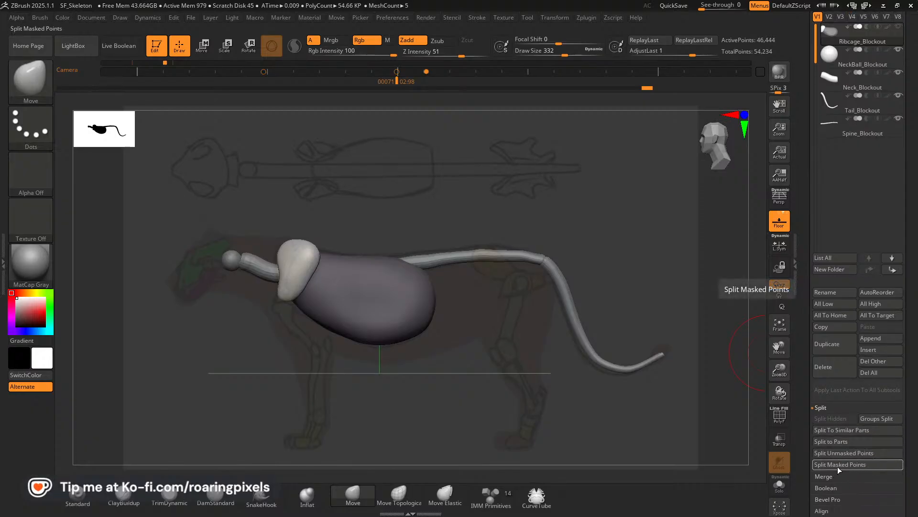
{"action": "left_click", "coordinate": [833, 455]}
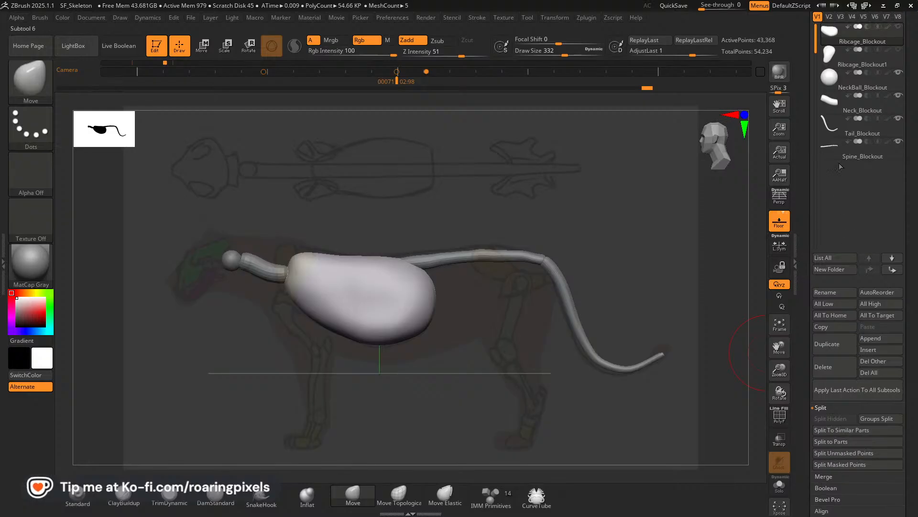
Select the split-off shoulder blade subtool and rename it Scapulae_Blockout.
{"action": "mouse_move", "coordinate": [849, 49]}
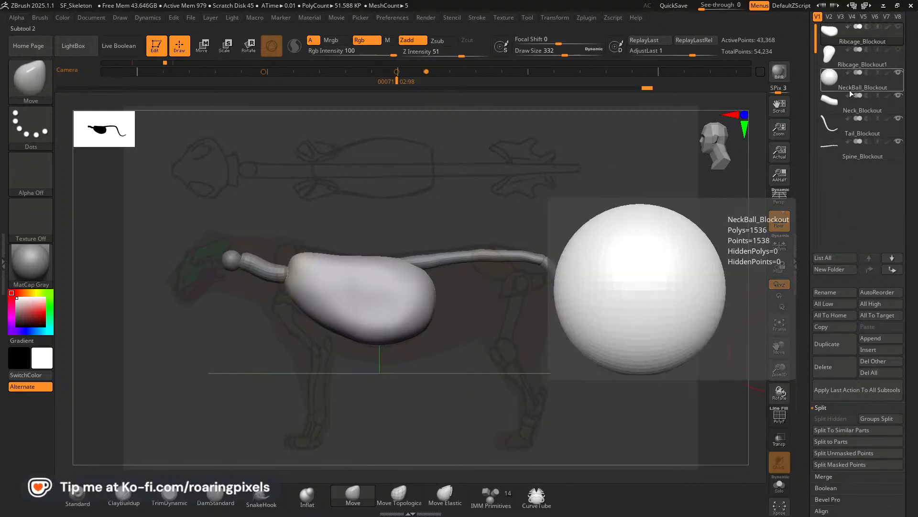
{"action": "left_click_drag", "start_coordinate": [911, 64], "coordinate": [911, 90]}
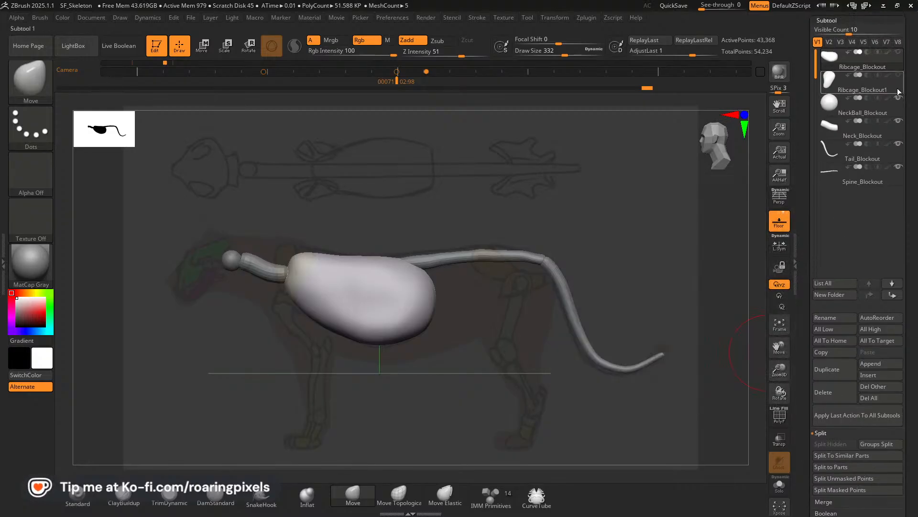
{"action": "left_click", "coordinate": [841, 90]}
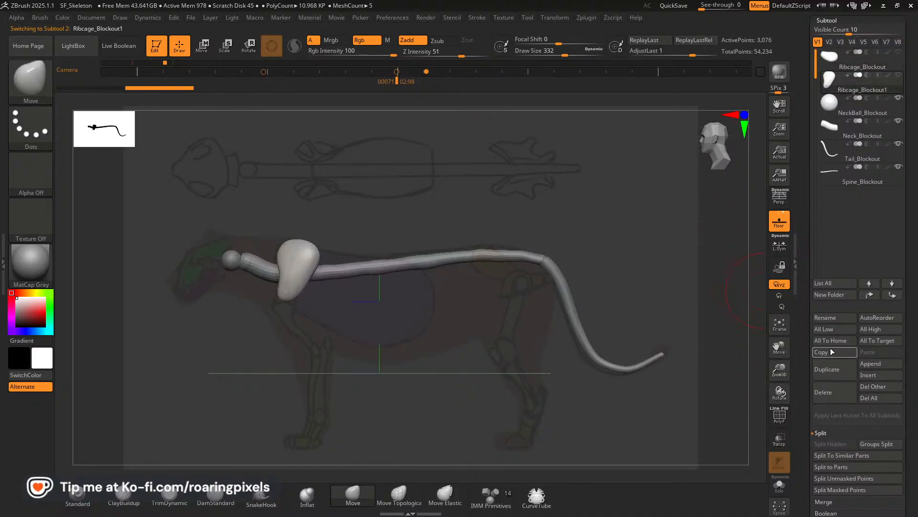
{"action": "left_click", "coordinate": [833, 320]}
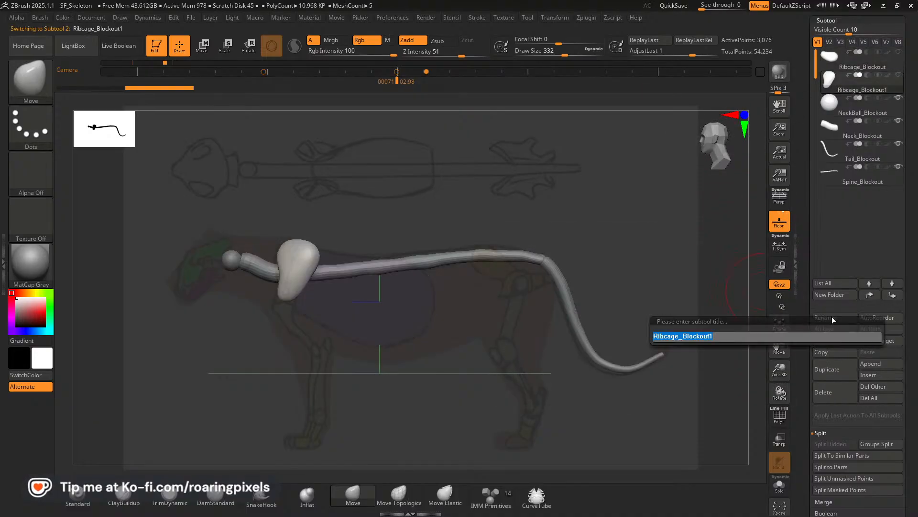
{"action": "key", "text": "Left"}
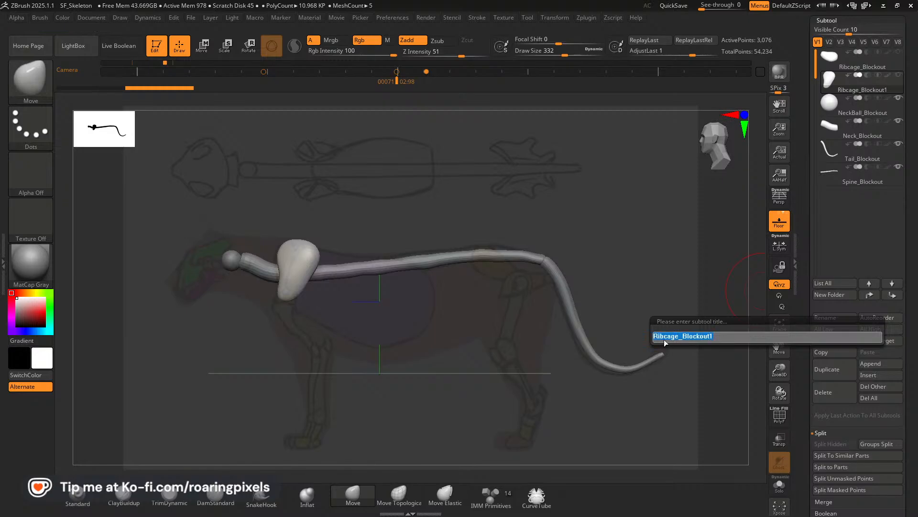
{"action": "type", "text": "Scapul"}
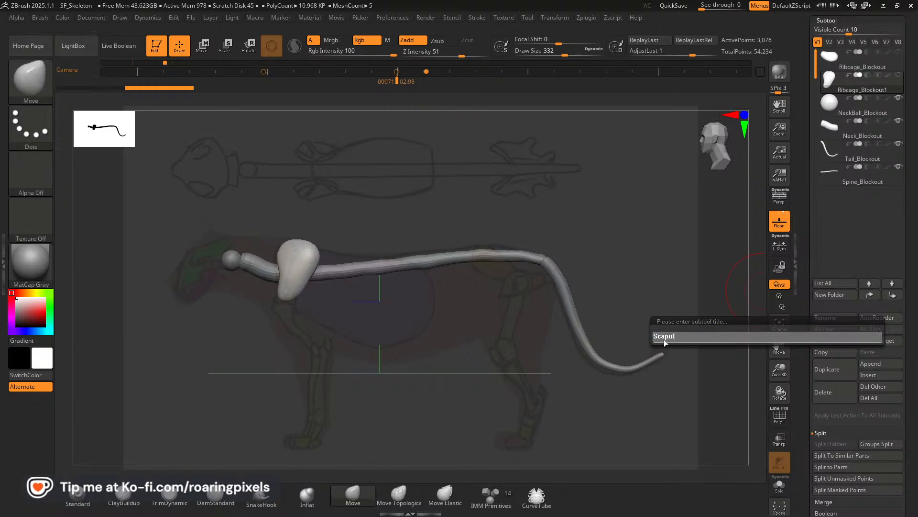
{"action": "type", "text": "ae_Bl"}
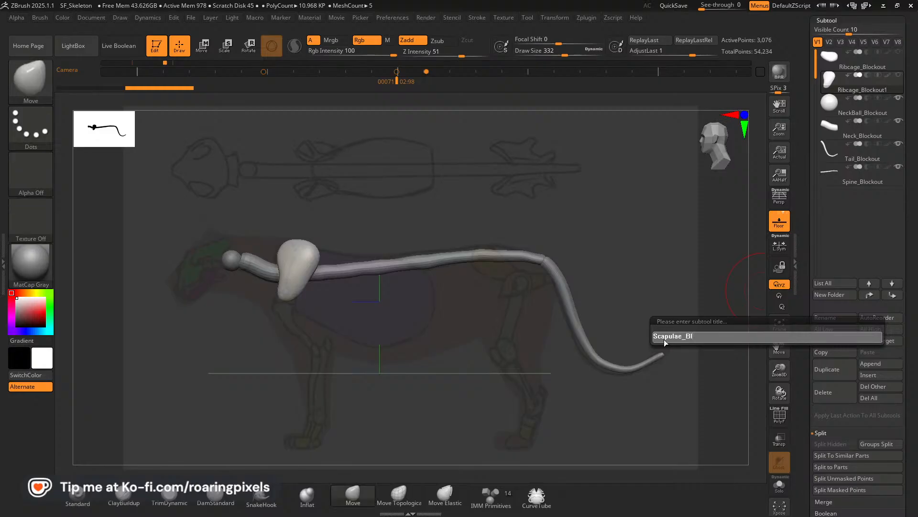
{"action": "type", "text": "ockout"}
{"action": "key", "text": "Return"}
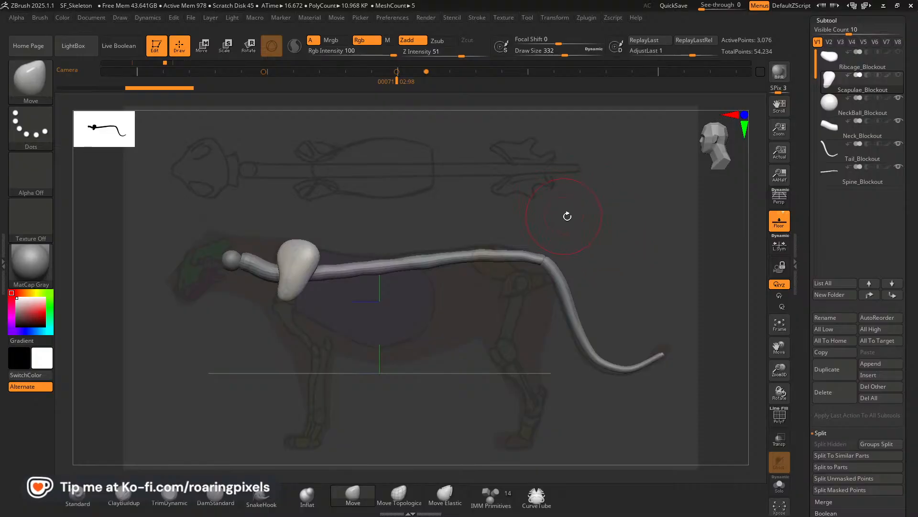
In the reference-aligned side view, insert an IMM Primitives sphere on the Spine_Blockout subtool over the reference pelvis.
{"action": "key", "text": "Left"}
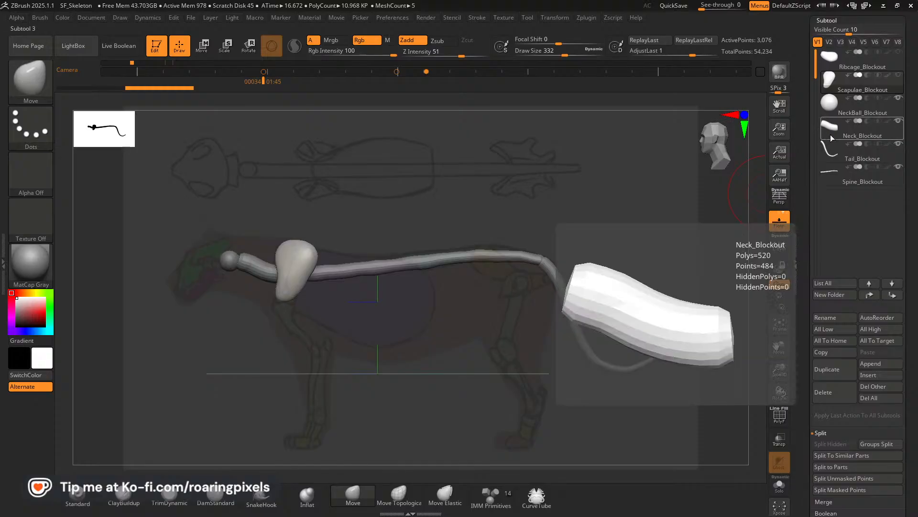
{"action": "mouse_move", "coordinate": [835, 146]}
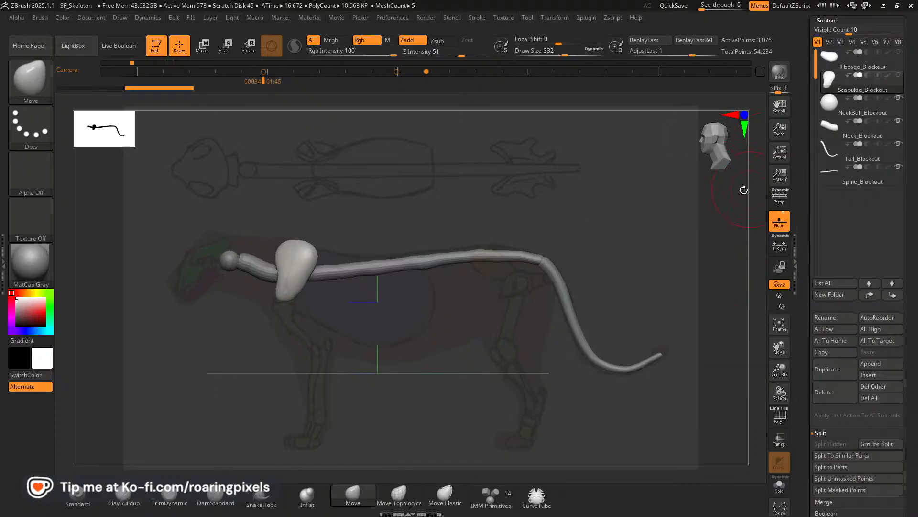
{"action": "left_click", "coordinate": [838, 113]}
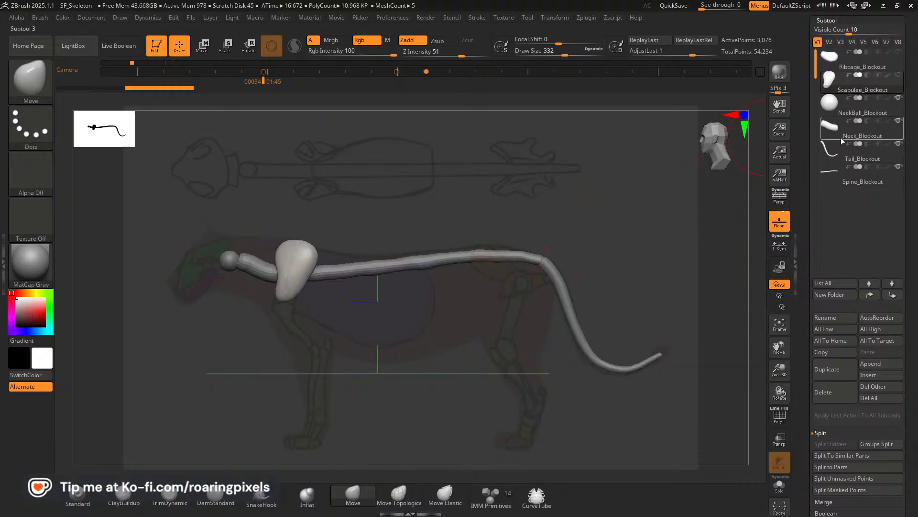
{"action": "left_click", "coordinate": [833, 177]}
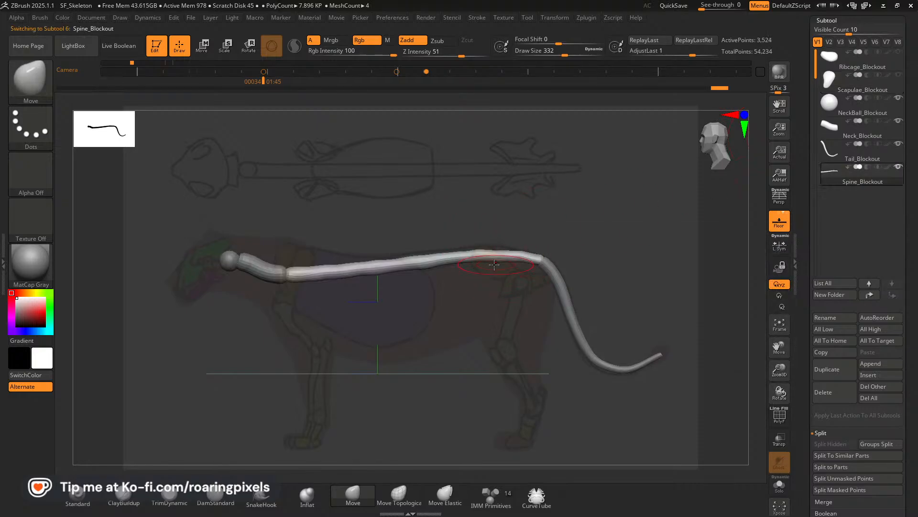
{"action": "left_click", "coordinate": [489, 500]}
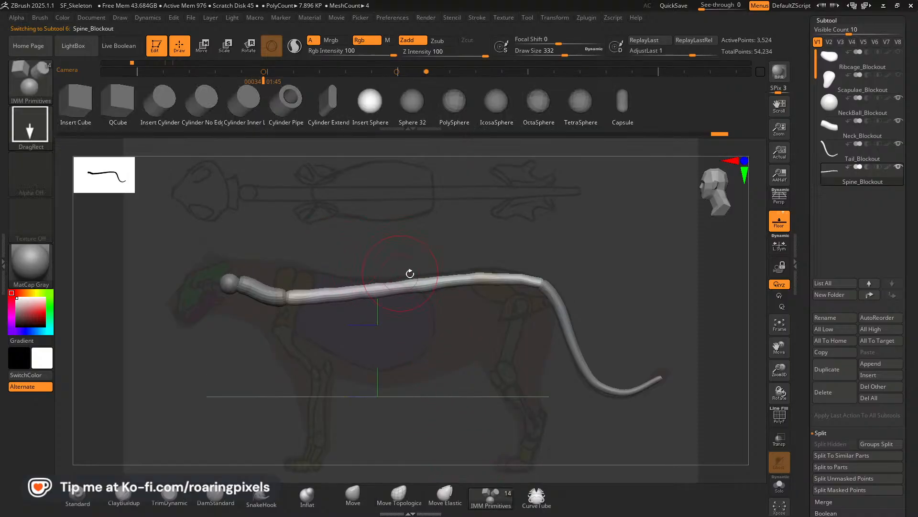
{"action": "left_click_drag", "start_coordinate": [488, 281], "coordinate": [501, 290]}
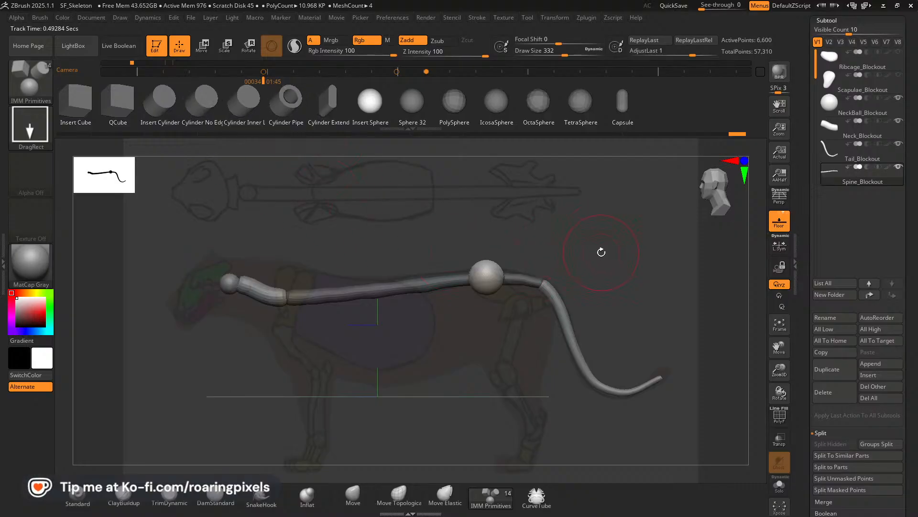
Shape the pelvis sphere with the Move brush into an oval sloping down toward the rear in side view.
{"action": "mouse_move", "coordinate": [602, 249]}
{"action": "left_mouse_down"}
{"action": "mouse_move", "coordinate": [601, 318]}
{"action": "mouse_move", "coordinate": [604, 269]}
{"action": "mouse_move", "coordinate": [588, 258]}
{"action": "left_mouse_up"}
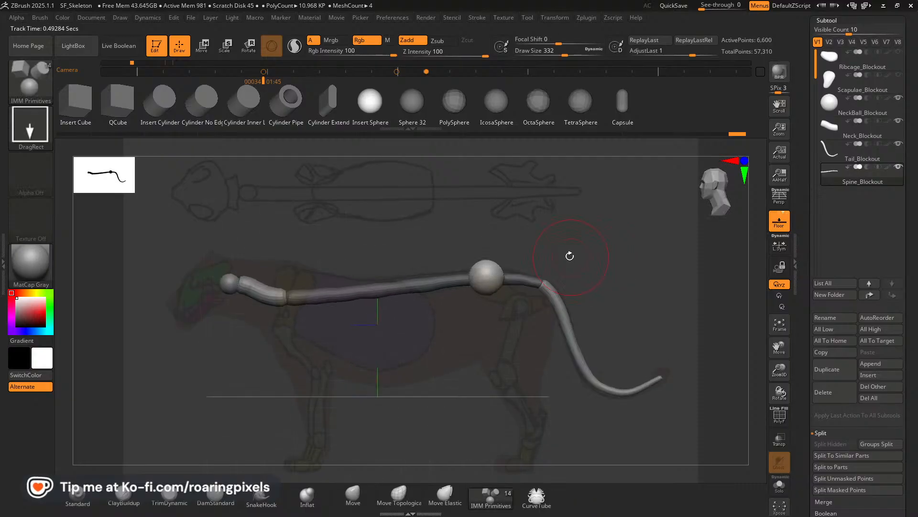
{"action": "left_click", "coordinate": [353, 494]}
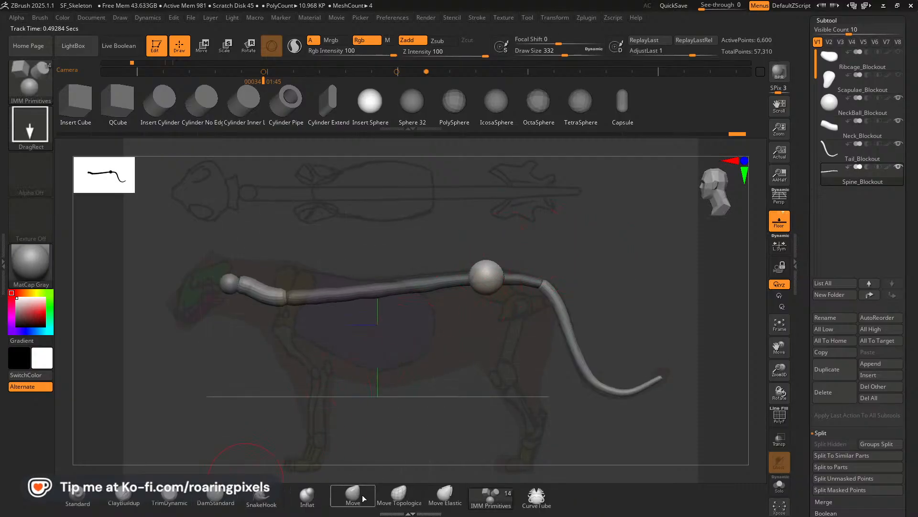
{"action": "left_click_drag", "start_coordinate": [488, 240], "coordinate": [493, 247]}
{"action": "left_click_drag", "start_coordinate": [612, 252], "coordinate": [595, 242], "text": "shift"}
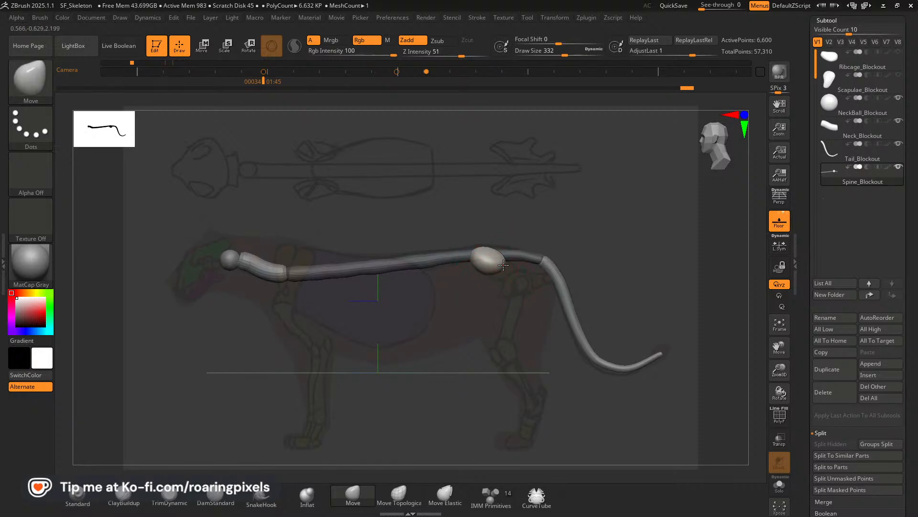
{"action": "left_click_drag", "start_coordinate": [511, 271], "coordinate": [506, 263]}
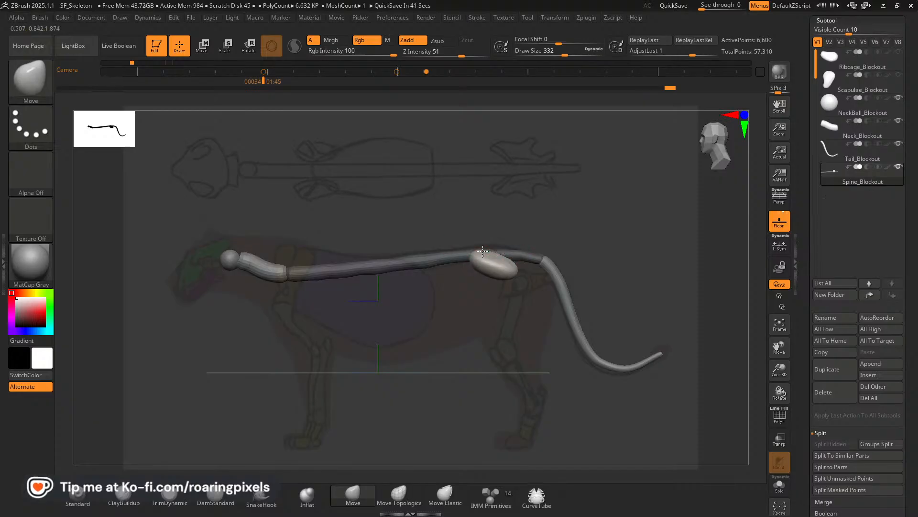
Undo the last Move brush strokes on the mirrored pelvis forms.
{"action": "mouse_move", "coordinate": [534, 231]}
{"action": "left_mouse_down"}
{"action": "mouse_move", "coordinate": [604, 245]}
{"action": "mouse_move", "coordinate": [564, 252]}
{"action": "mouse_move", "coordinate": [570, 258]}
{"action": "mouse_move", "coordinate": [471, 241]}
{"action": "mouse_move", "coordinate": [479, 264]}
{"action": "left_mouse_up"}
{"action": "key", "text": "ctrl+z"}
{"action": "key", "text": "ctrl+z"}
{"action": "key", "text": "ctrl+z"}
{"action": "key", "text": "ctrl+z"}
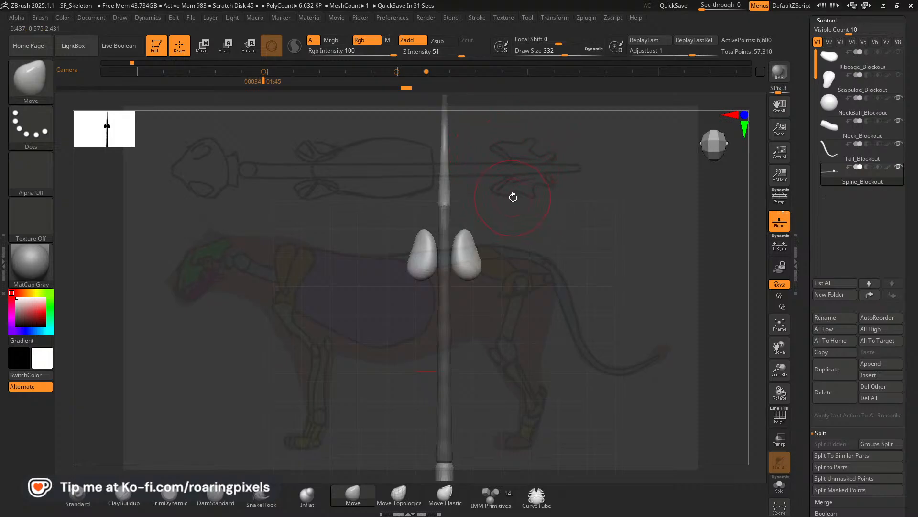
In the reference-aligned top view, angle the mirrored pelvis forms so their front ends flare outward and their rear ends converge on the spine.
{"action": "key", "text": "Right"}
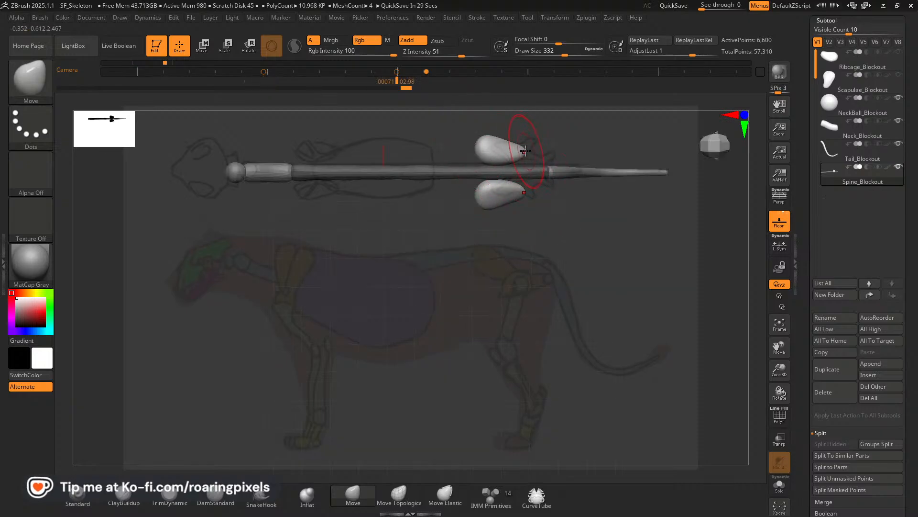
{"action": "left_click_drag", "start_coordinate": [485, 158], "coordinate": [522, 159]}
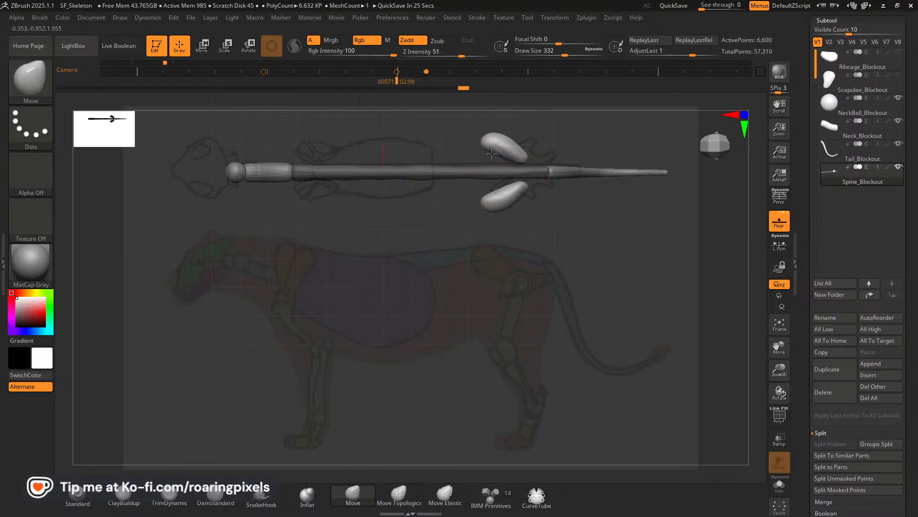
{"action": "left_click_drag", "start_coordinate": [491, 157], "coordinate": [522, 161]}
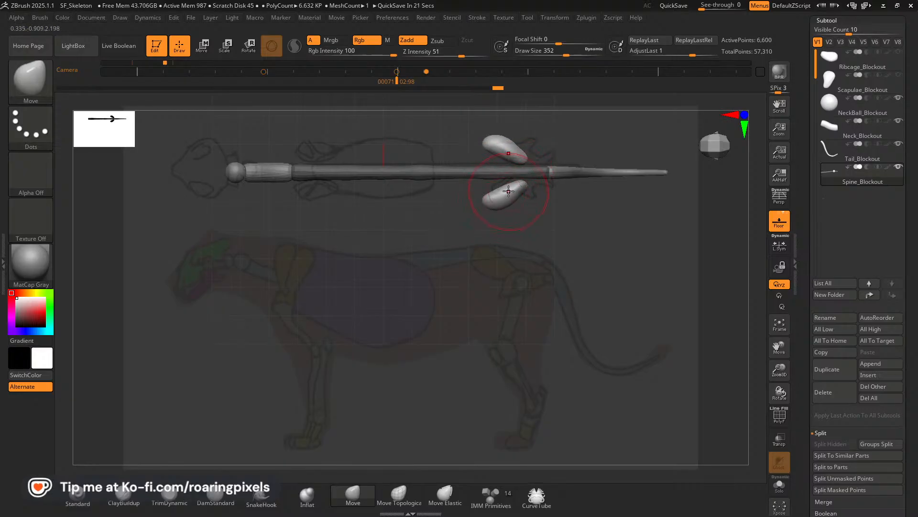
{"action": "left_click_drag", "start_coordinate": [519, 166], "coordinate": [520, 164]}
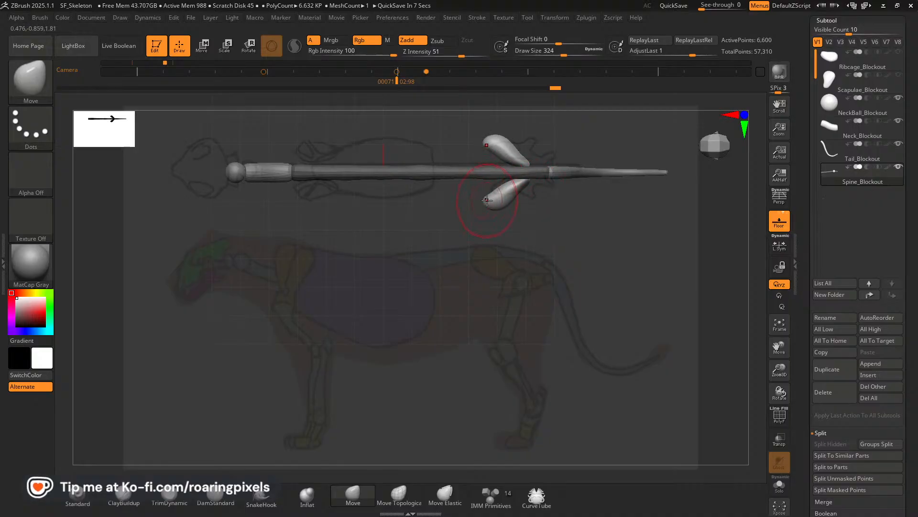
{"action": "left_click_drag", "start_coordinate": [499, 186], "coordinate": [498, 188]}
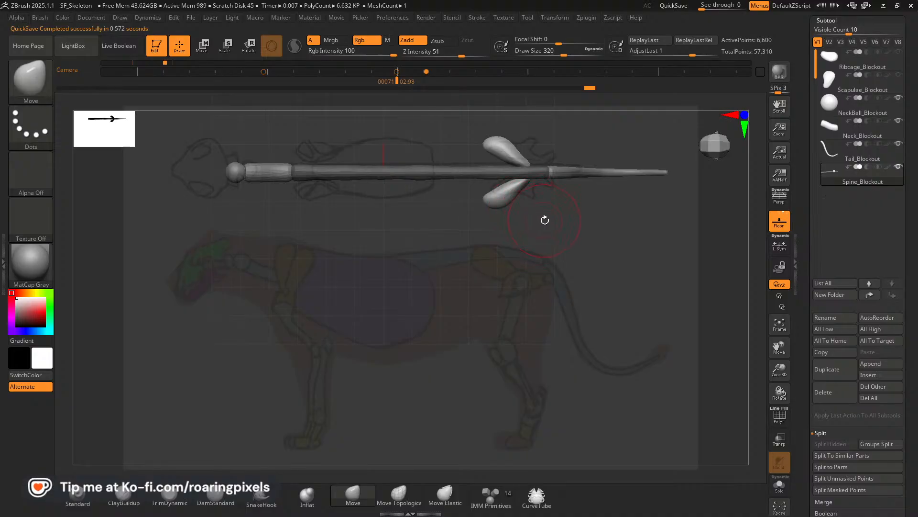
Compare the pelvis forms with the side and top references, and raise their front ends and taper their rear ends in side view.
{"action": "key", "text": "Left"}
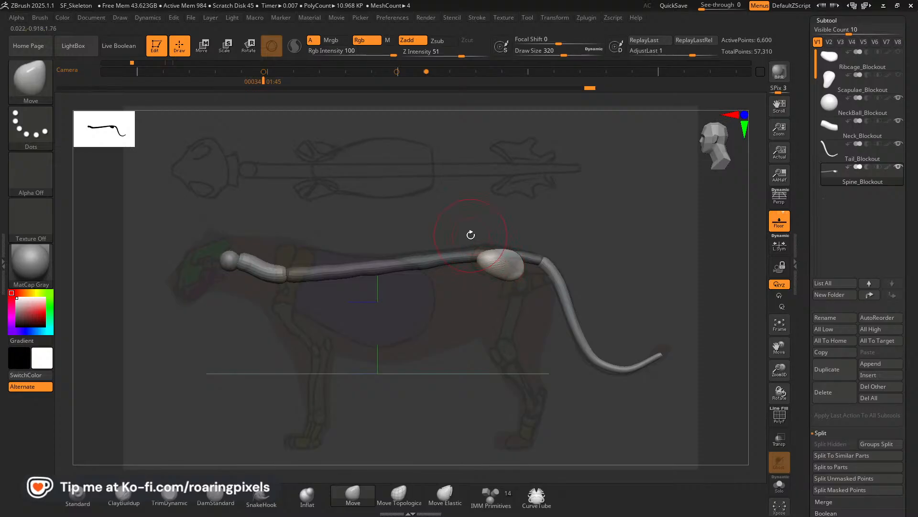
{"action": "key", "text": "Right"}
{"action": "key", "text": "Left"}
{"action": "key", "text": "Left"}
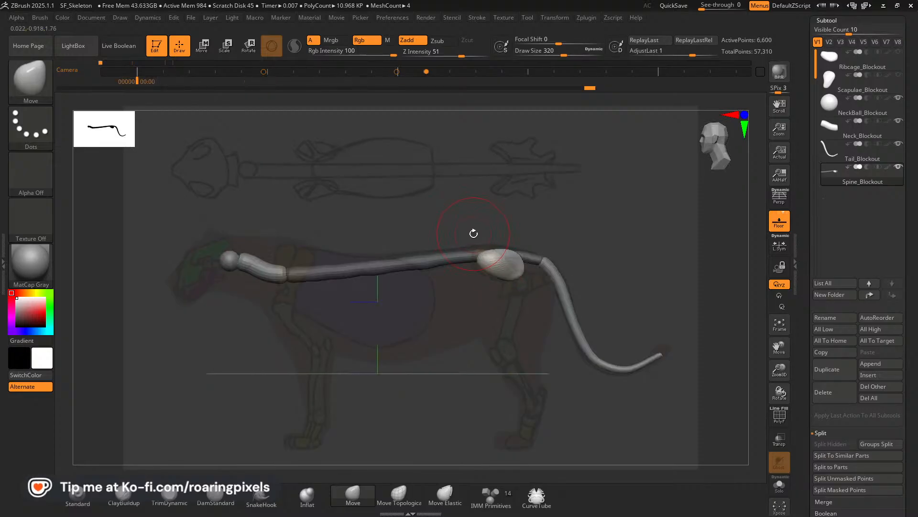
{"action": "key", "text": "Right"}
{"action": "key", "text": "Right"}
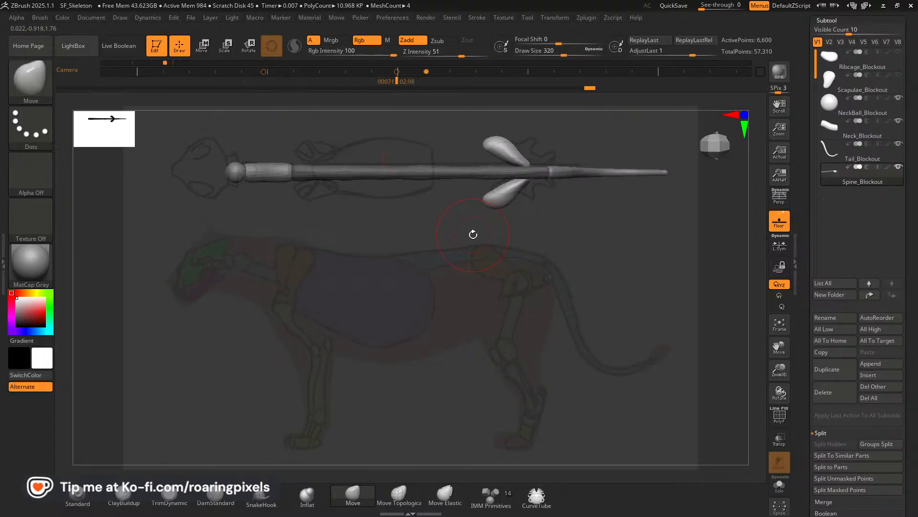
{"action": "key", "text": "Left"}
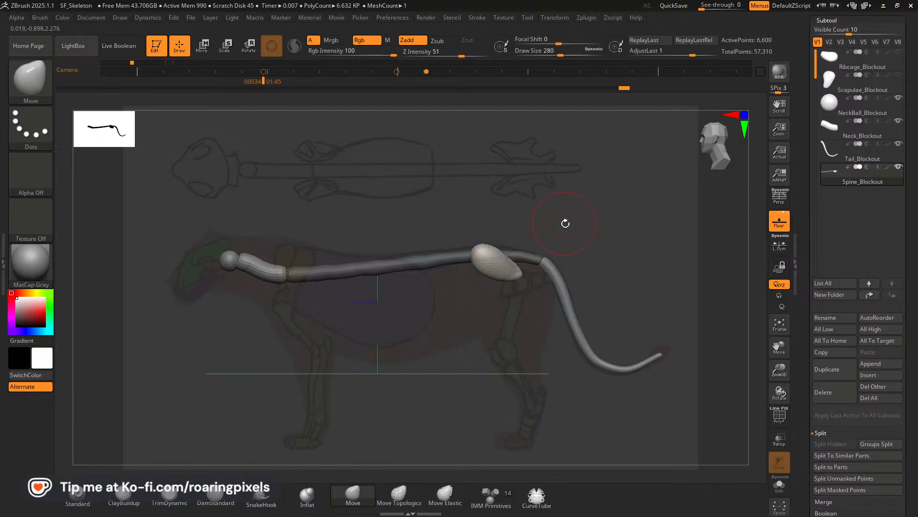
{"action": "mouse_move", "coordinate": [568, 227]}
{"action": "left_mouse_down"}
{"action": "mouse_move", "coordinate": [544, 203]}
{"action": "mouse_move", "coordinate": [581, 233]}
{"action": "left_mouse_up"}
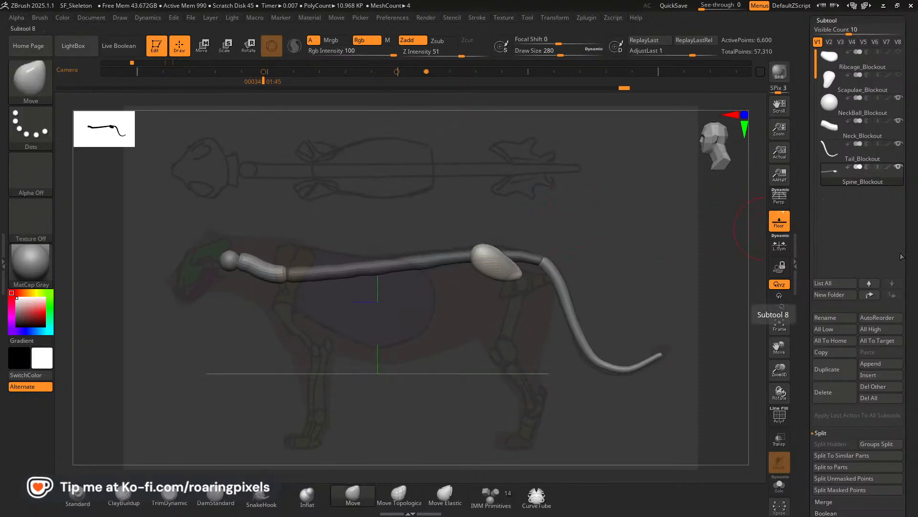
Split the unmasked pelvis forms off the spine and rename the new subtool Pelvis_blockout.
{"action": "scroll", "coordinate": [856, 230], "scroll_direction": "down", "scroll_amount": 3}
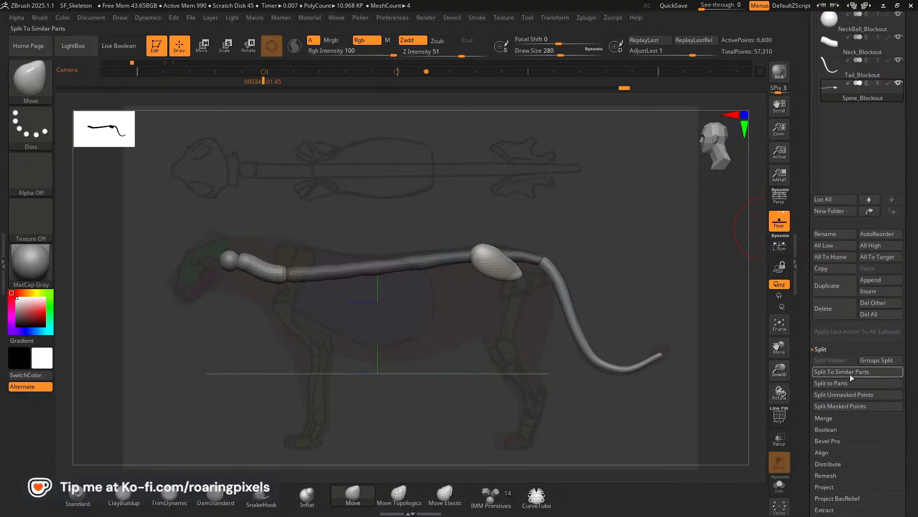
{"action": "left_click", "coordinate": [840, 395]}
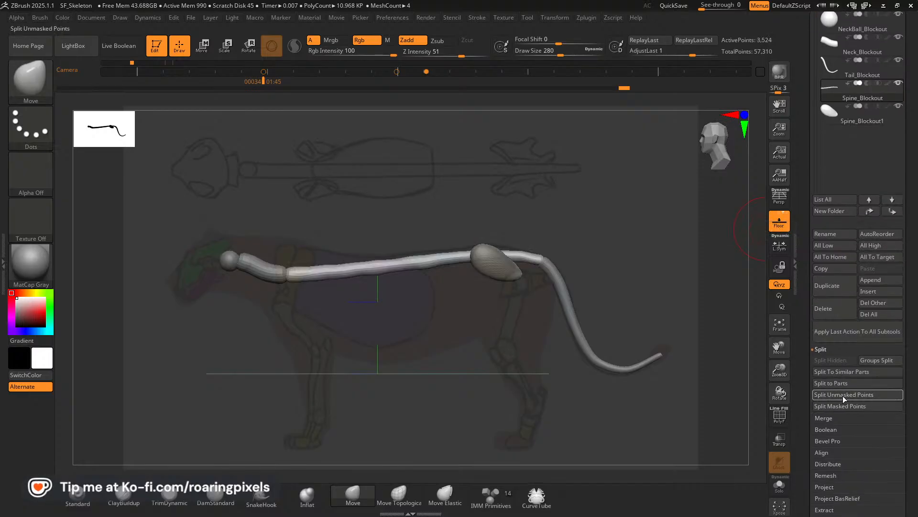
{"action": "left_click", "coordinate": [831, 119]}
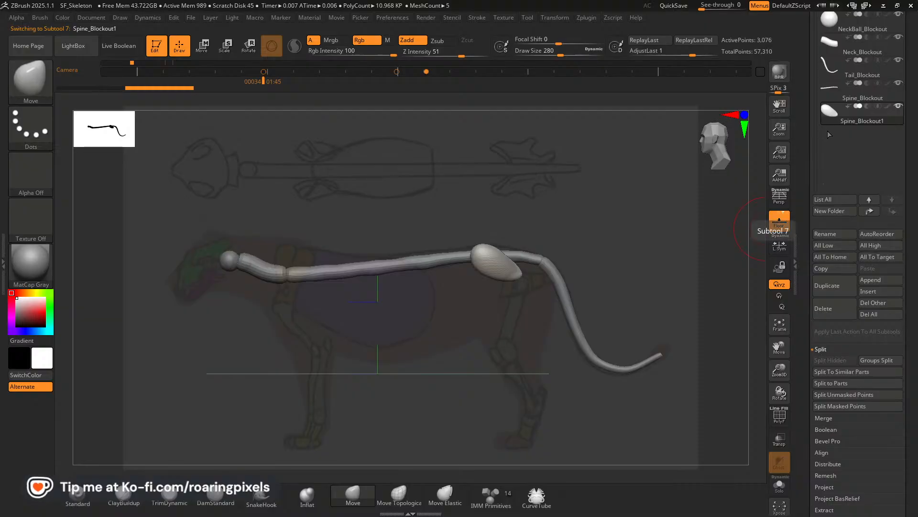
{"action": "left_click", "coordinate": [832, 234]}
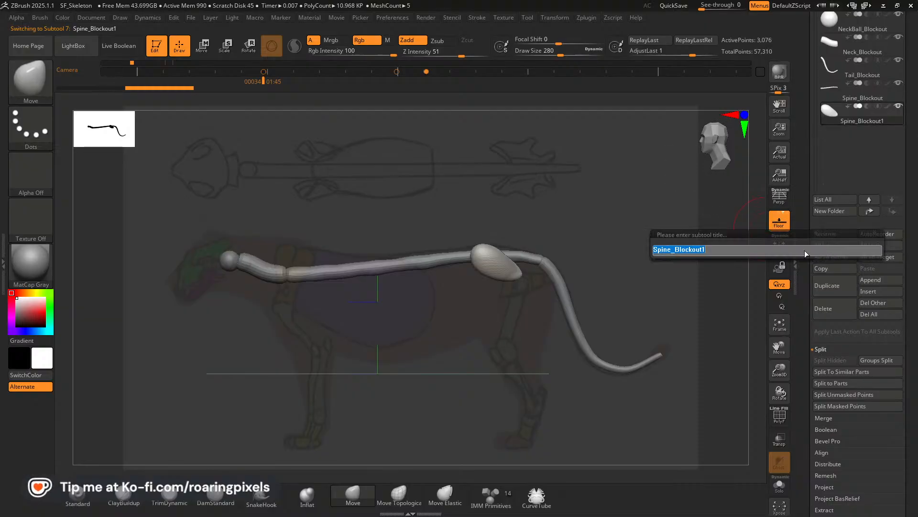
{"action": "type", "text": "Pelvis"}
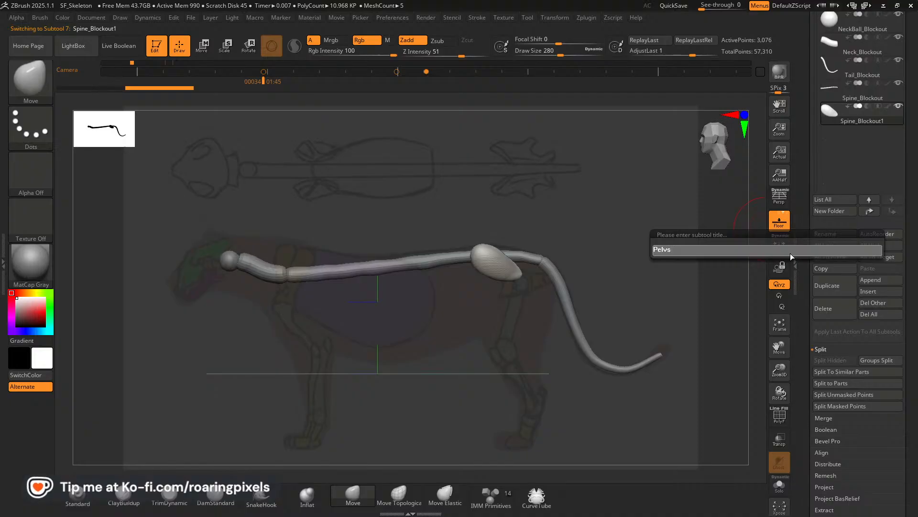
{"action": "key", "text": "BackSpace"}
{"action": "type", "text": "is_blo"}
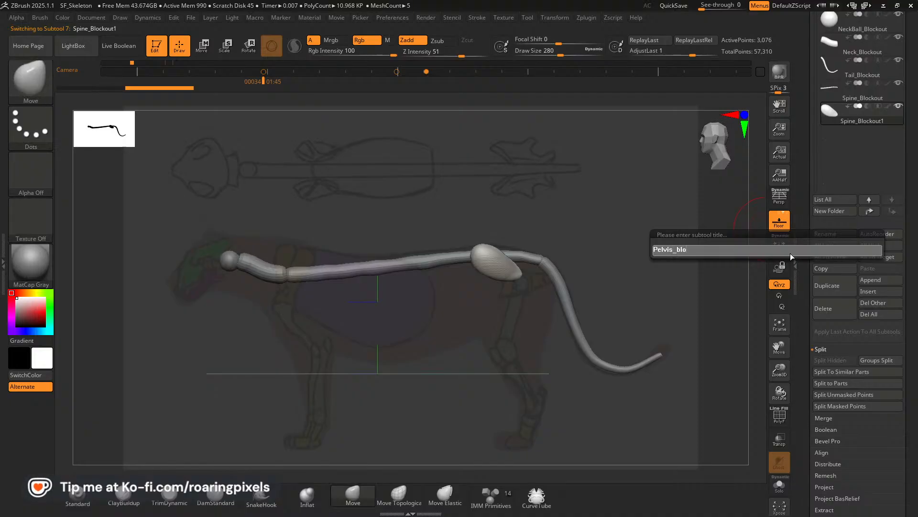
{"action": "type", "text": "ckout"}
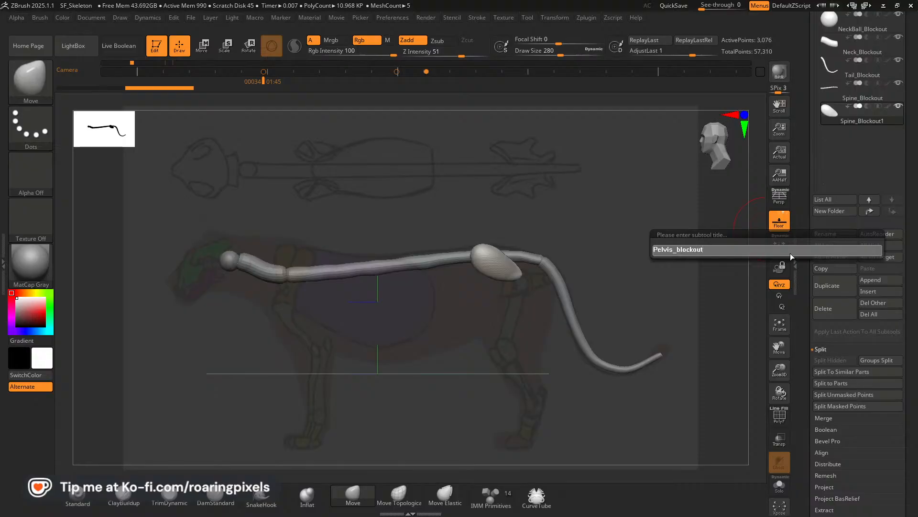
{"action": "key", "text": "Return"}
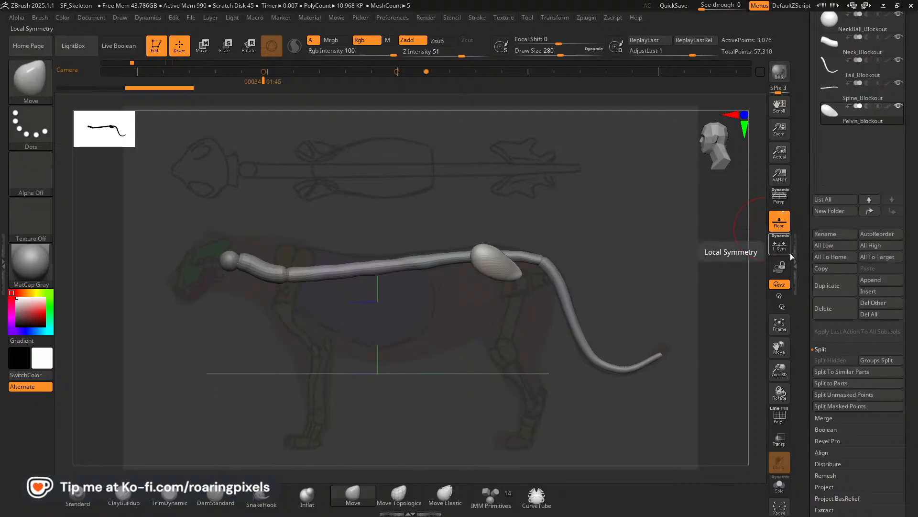
Insert a small sphere from IMM Primitives on the spine between the pelvis forms' rear ends in top view.
{"action": "left_click_drag", "start_coordinate": [609, 264], "coordinate": [612, 342]}
{"action": "left_click_drag", "start_coordinate": [513, 331], "coordinate": [481, 356]}
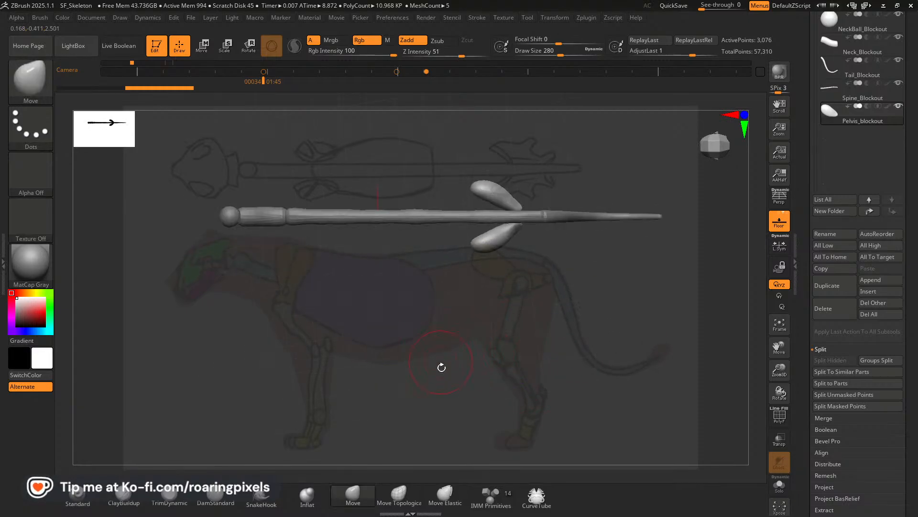
{"action": "left_click", "coordinate": [491, 497]}
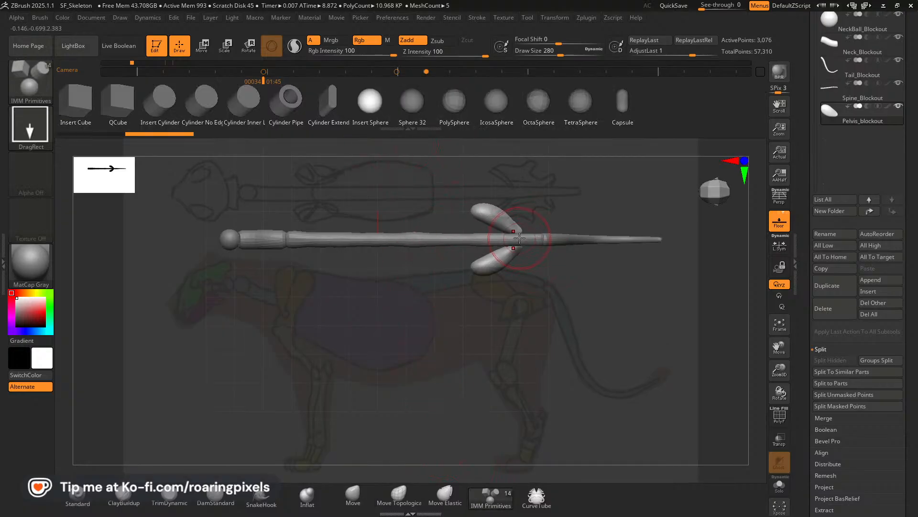
{"action": "left_click_drag", "start_coordinate": [519, 237], "coordinate": [525, 246]}
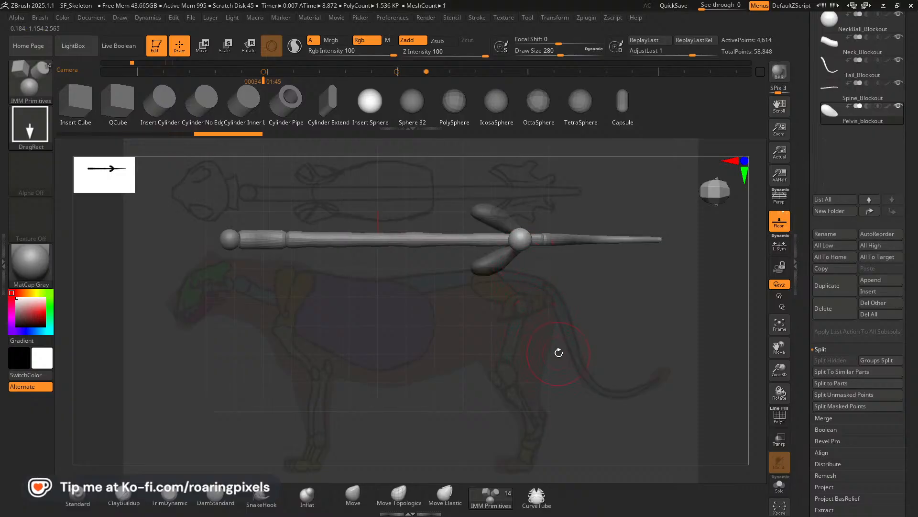
Lower the inserted sphere in the reference-aligned side view until it sits below the spine at the pelvis's rear end.
{"action": "mouse_move", "coordinate": [559, 352]}
{"action": "left_mouse_down"}
{"action": "mouse_move", "coordinate": [597, 274]}
{"action": "mouse_move", "coordinate": [592, 262]}
{"action": "left_mouse_up"}
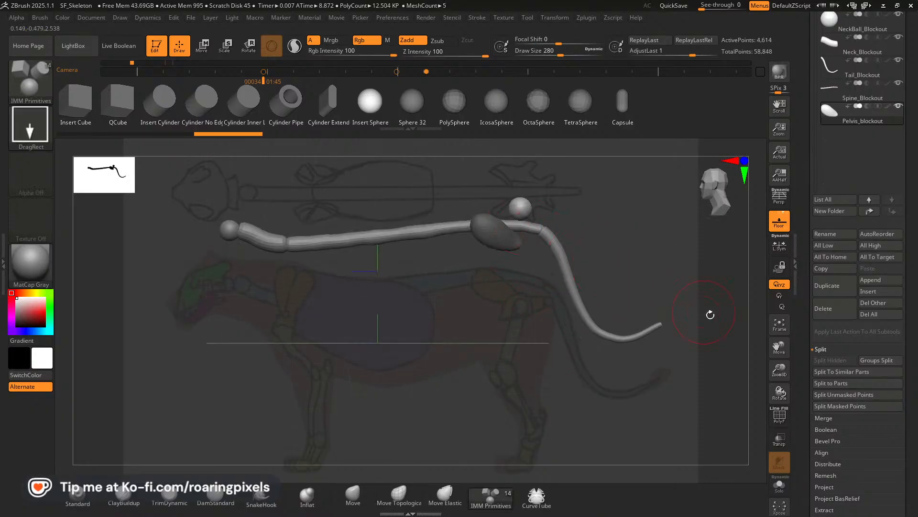
{"action": "key", "text": "Left"}
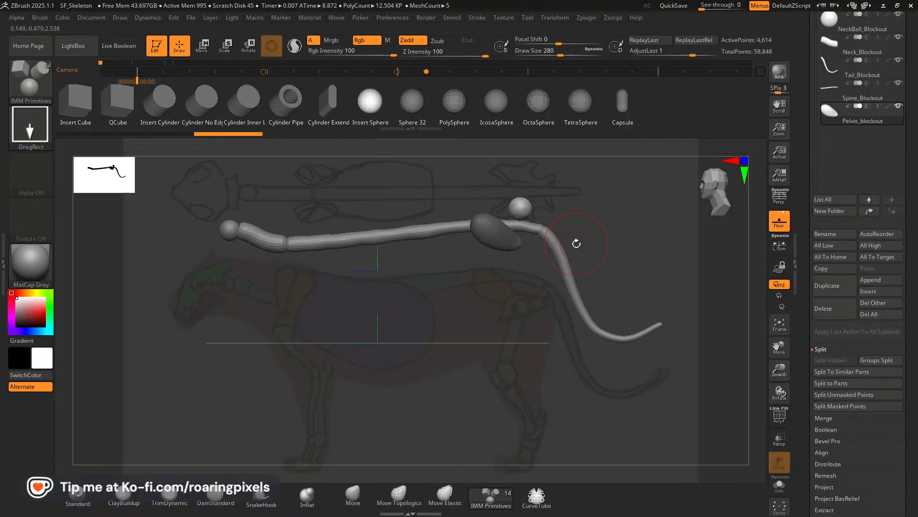
{"action": "key", "text": "Right"}
{"action": "key", "text": "w"}
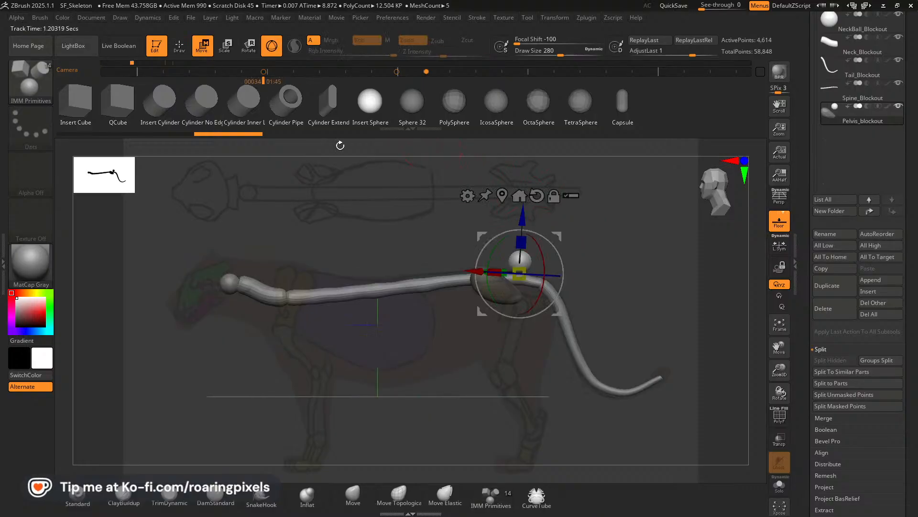
{"action": "left_click_drag", "start_coordinate": [523, 215], "coordinate": [519, 259]}
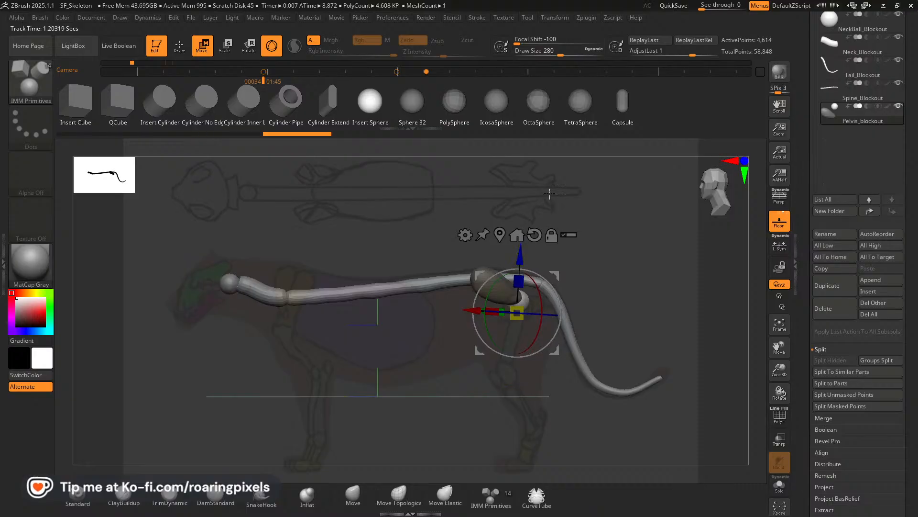
{"action": "left_click", "coordinate": [179, 45]}
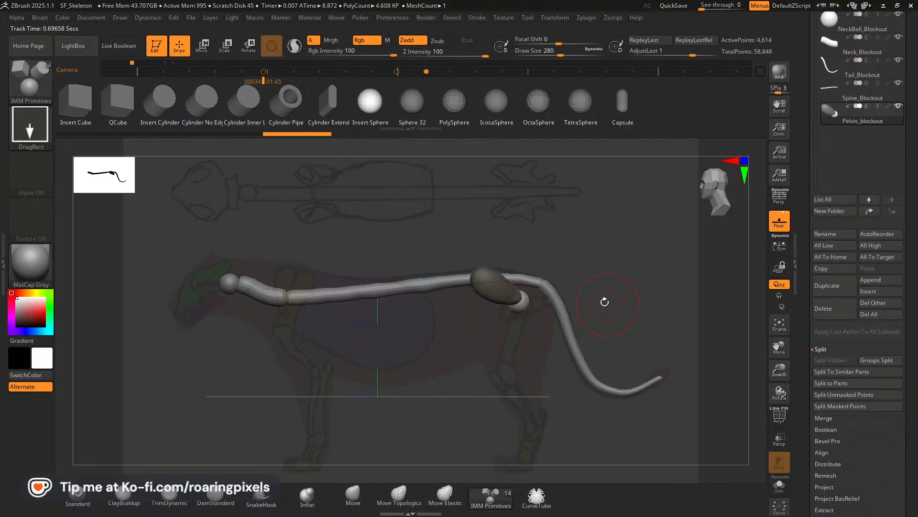
Reshape the inserted sphere with the Move brush against the side-view pelvis reference.
{"action": "left_click_drag", "start_coordinate": [634, 283], "coordinate": [642, 310]}
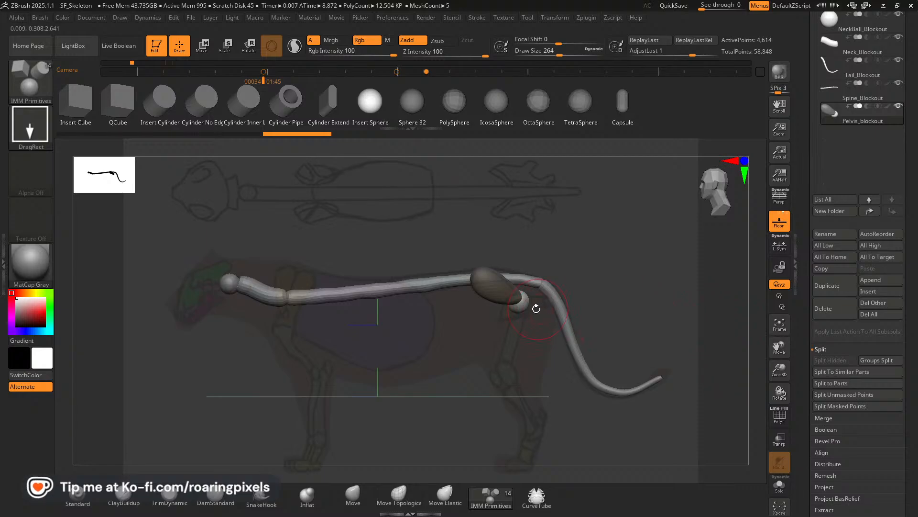
{"action": "left_click", "coordinate": [353, 495]}
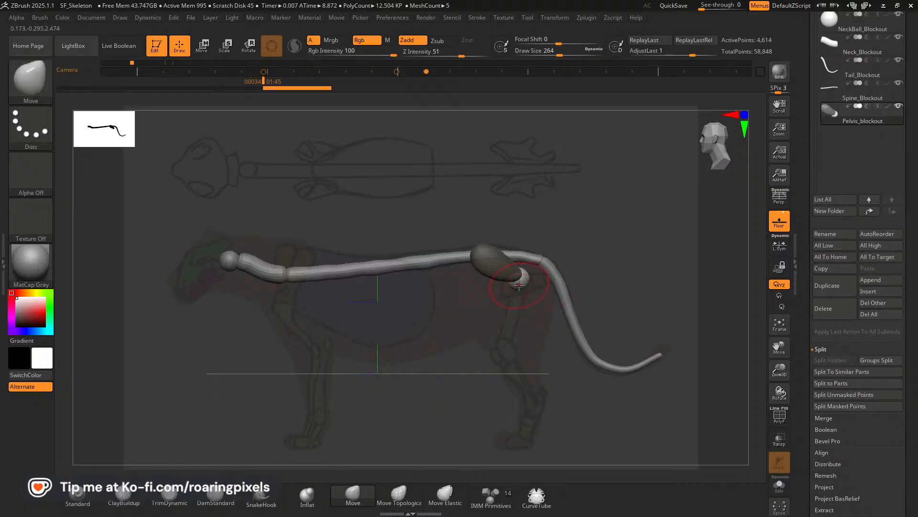
{"action": "mouse_move", "coordinate": [519, 285]}
{"action": "left_mouse_down"}
{"action": "mouse_move", "coordinate": [531, 271]}
{"action": "mouse_move", "coordinate": [532, 280]}
{"action": "left_mouse_up"}
{"action": "key", "text": "["}
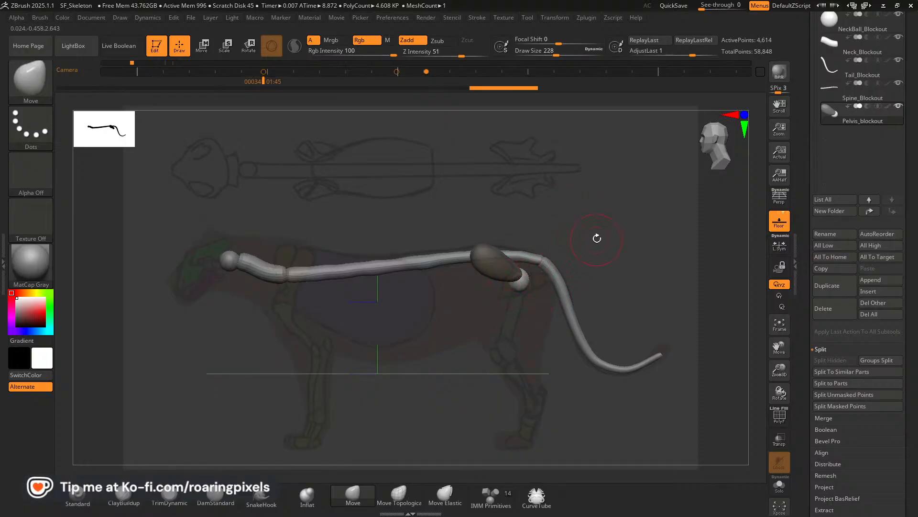
Clear the mask and fuse the pelvis forms and the sphere with DynaMesh at resolution 128.
{"action": "left_click_drag", "start_coordinate": [597, 238], "coordinate": [592, 353]}
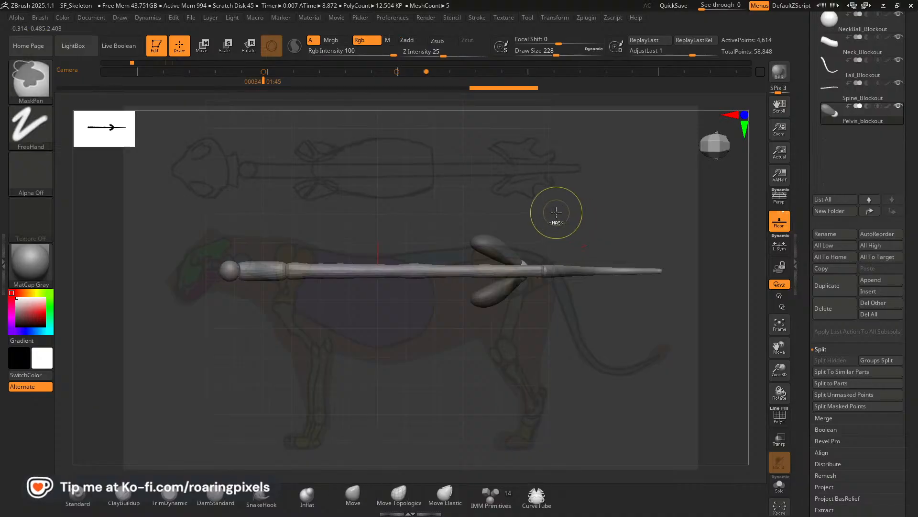
{"action": "scroll", "coordinate": [890, 349], "scroll_direction": "down", "scroll_amount": 5}
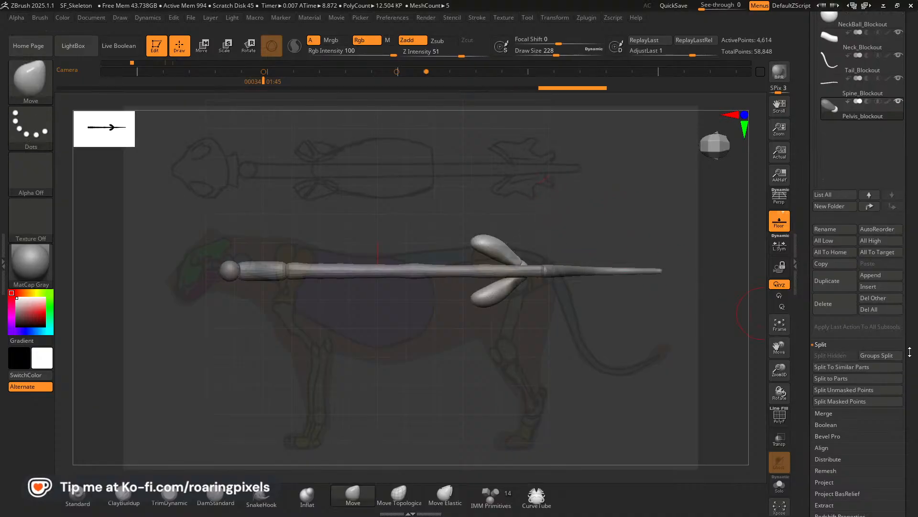
{"action": "left_click", "coordinate": [835, 384]}
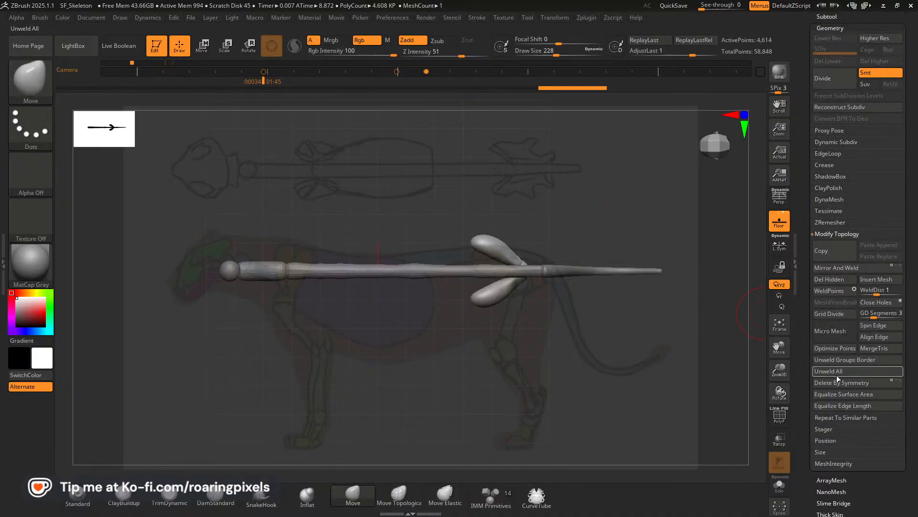
{"action": "left_click", "coordinate": [827, 200]}
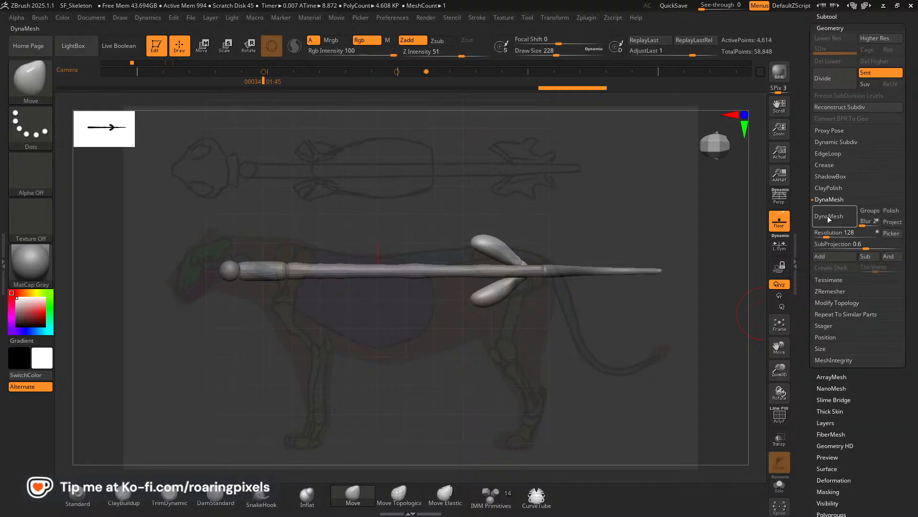
{"action": "left_click", "coordinate": [827, 216]}
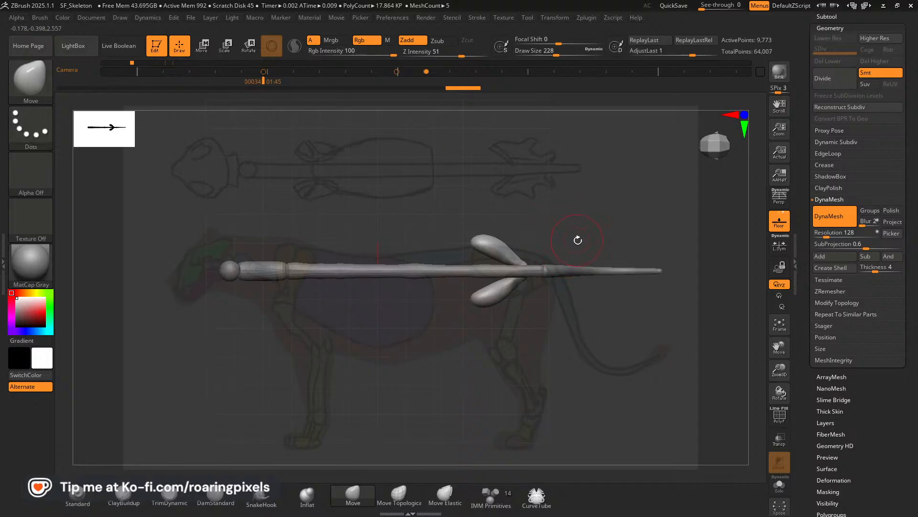
Bend the pelvis halves into curved hooks with the Move brush in top view, reducing the brush size to 160.
{"action": "left_click_drag", "start_coordinate": [503, 240], "coordinate": [491, 252]}
{"action": "key", "text": "bracketleft"}
{"action": "key", "text": "bracketleft"}
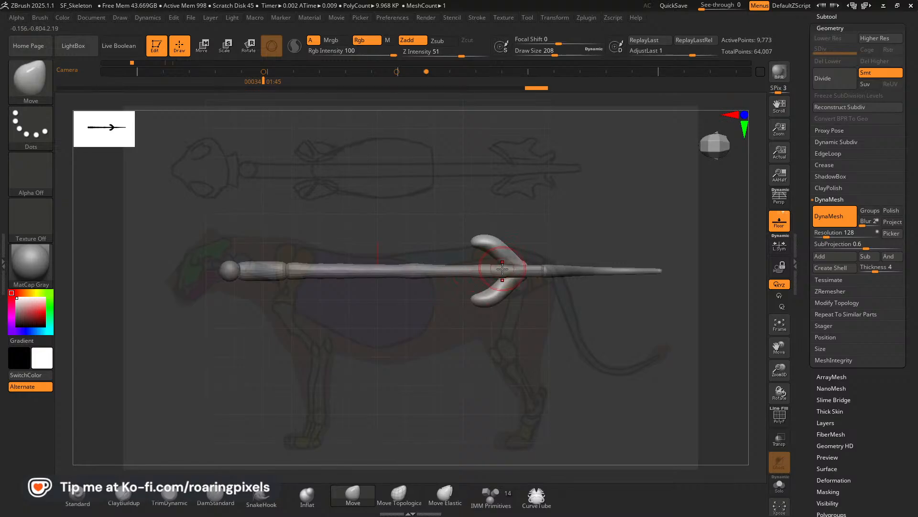
{"action": "key", "text": "bracketleft"}
{"action": "key", "text": "bracketleft"}
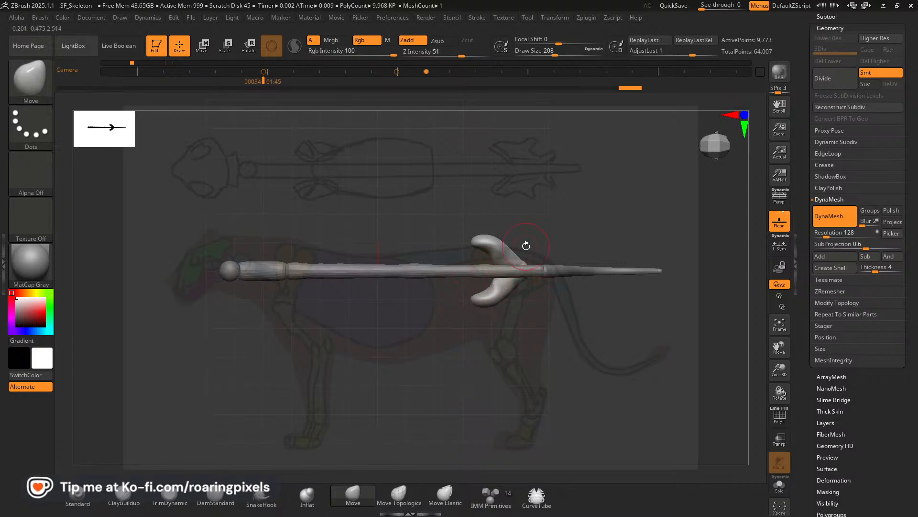
{"action": "key", "text": "bracketleft"}
{"action": "key", "text": "bracketleft"}
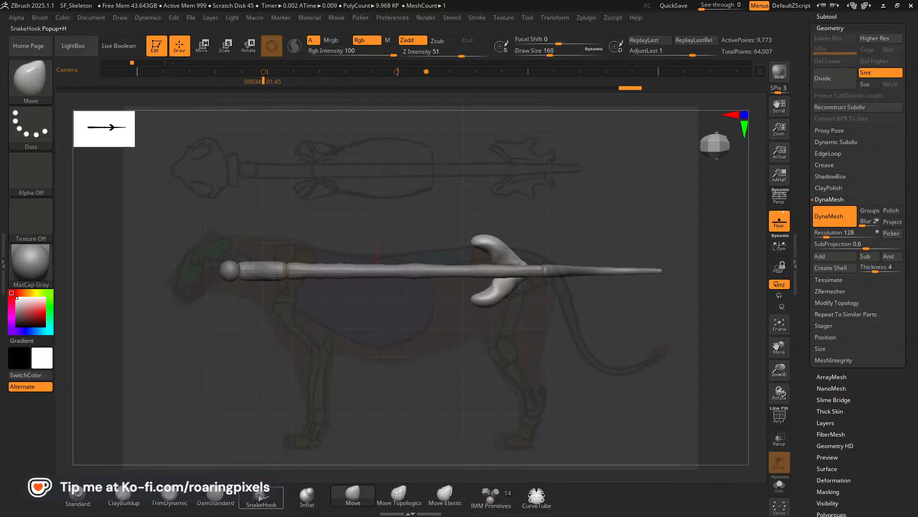
Pull a pointed projection outward from the rear of each pelvis half with the SnakeHook brush.
{"action": "left_click", "coordinate": [258, 498]}
{"action": "left_click", "coordinate": [227, 505]}
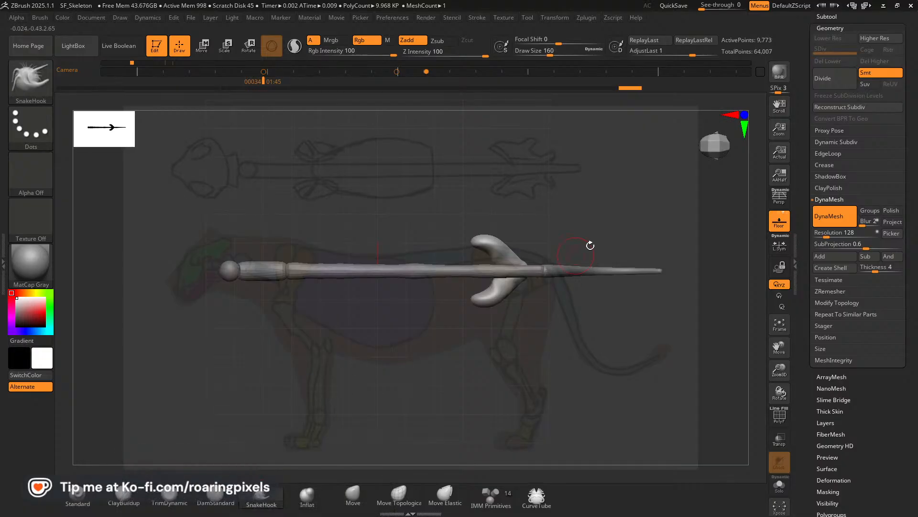
{"action": "left_click_drag", "start_coordinate": [518, 248], "coordinate": [526, 236]}
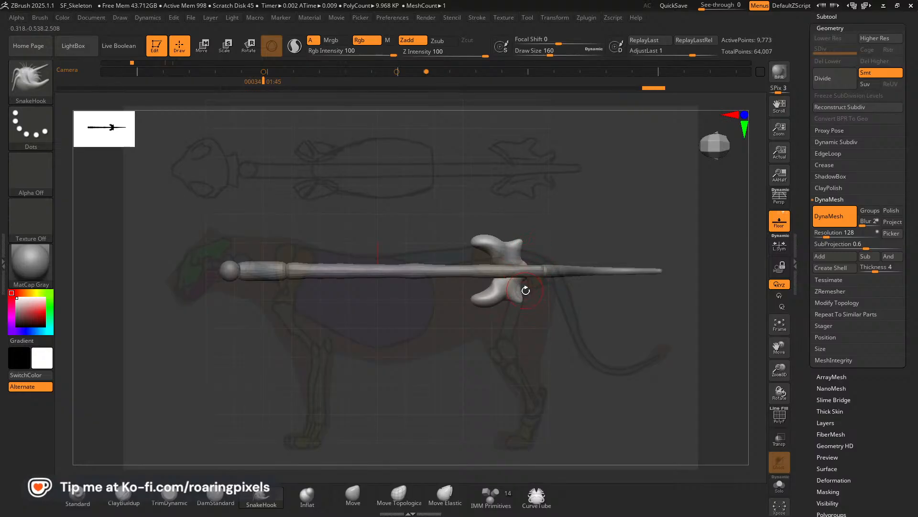
Adjust the lower rear lobe of the pelvis with the Move brush against the side-view reference.
{"action": "left_click_drag", "start_coordinate": [562, 340], "coordinate": [580, 238]}
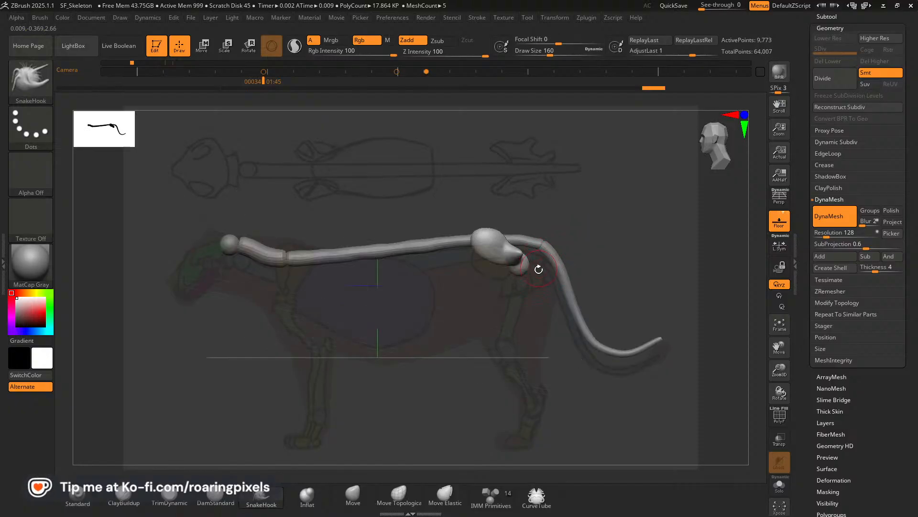
{"action": "key", "text": "Left"}
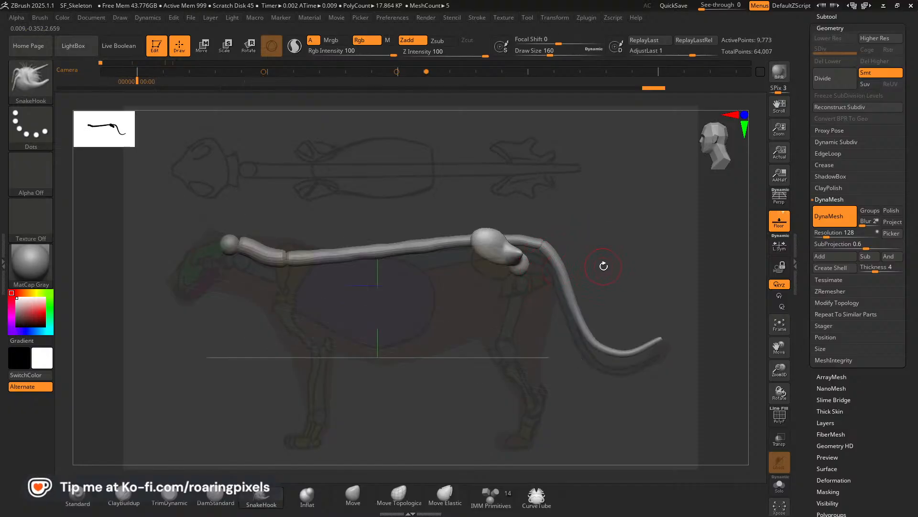
{"action": "key", "text": "Right"}
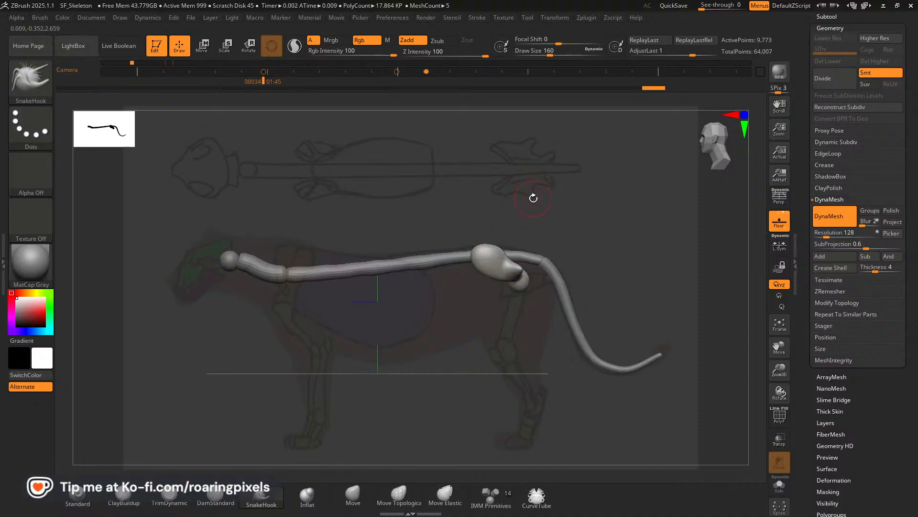
{"action": "left_click", "coordinate": [353, 496]}
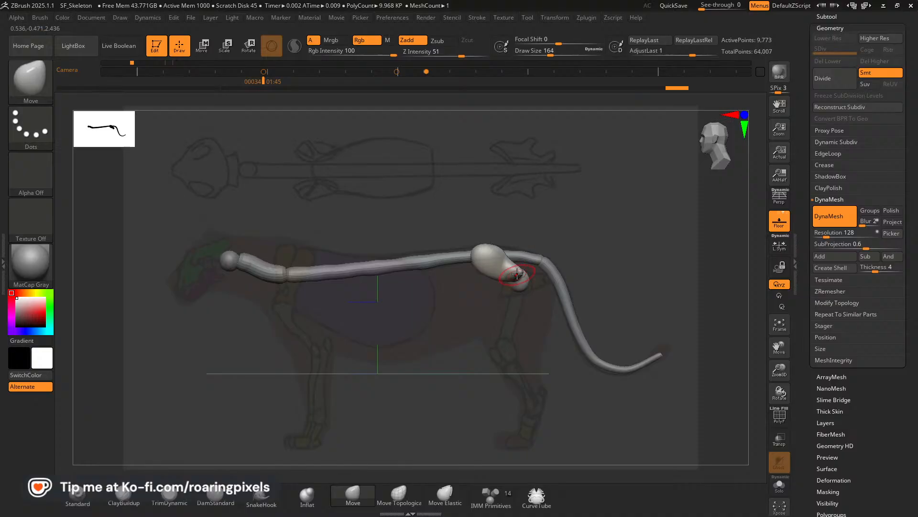
{"action": "mouse_move", "coordinate": [518, 266]}
{"action": "left_mouse_down"}
{"action": "mouse_move", "coordinate": [531, 283]}
{"action": "mouse_move", "coordinate": [508, 274]}
{"action": "left_mouse_up"}
Pull a forward-pointing projection from the underside of the pelvis with the SnakeHook brush at size 176 in side view.
{"action": "left_click", "coordinate": [255, 506]}
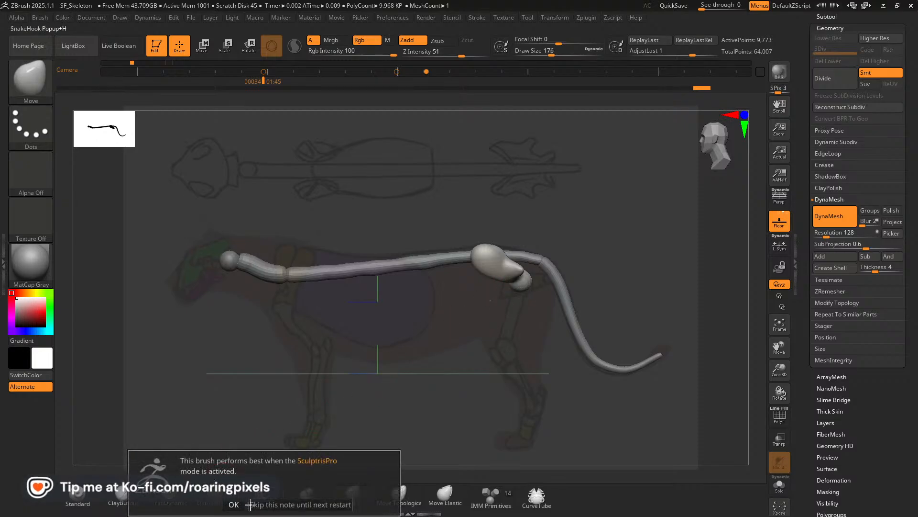
{"action": "left_click", "coordinate": [233, 504]}
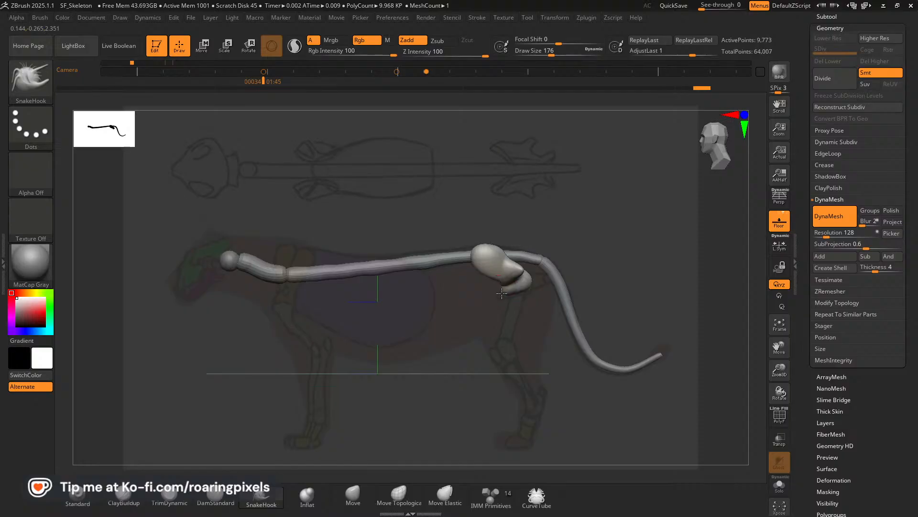
{"action": "left_click_drag", "start_coordinate": [501, 295], "coordinate": [499, 297]}
Isolate the pelvis in Solo mode and extend its central rear end backward with the SnakeHook brush in top view.
{"action": "left_click_drag", "start_coordinate": [578, 269], "coordinate": [567, 293]}
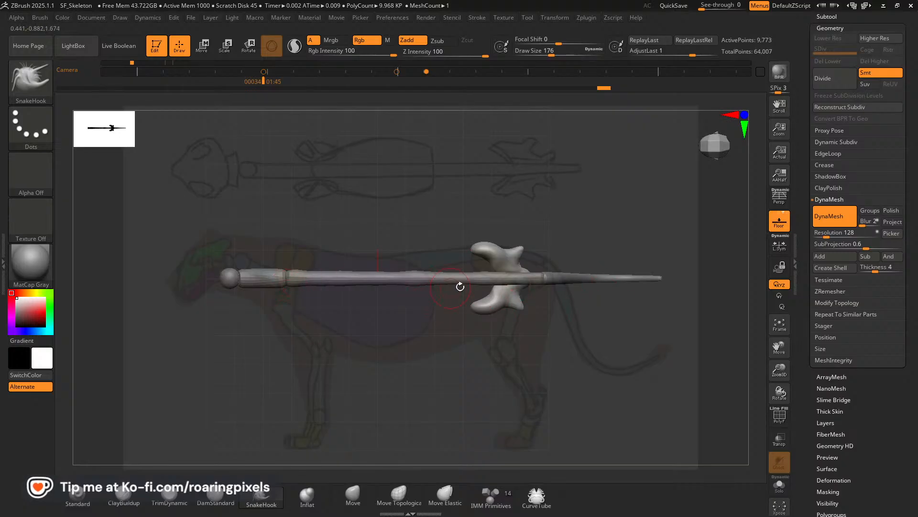
{"action": "left_click_drag", "start_coordinate": [781, 350], "coordinate": [773, 348]}
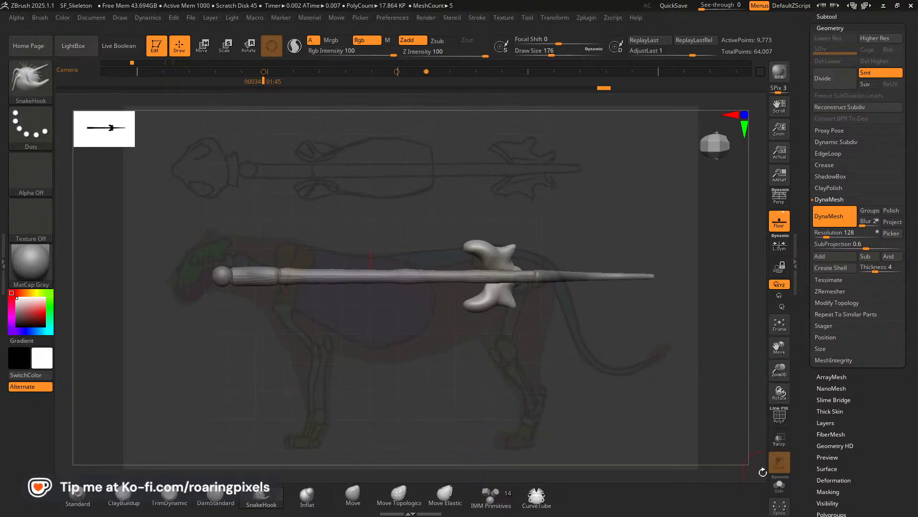
{"action": "left_click", "coordinate": [783, 494]}
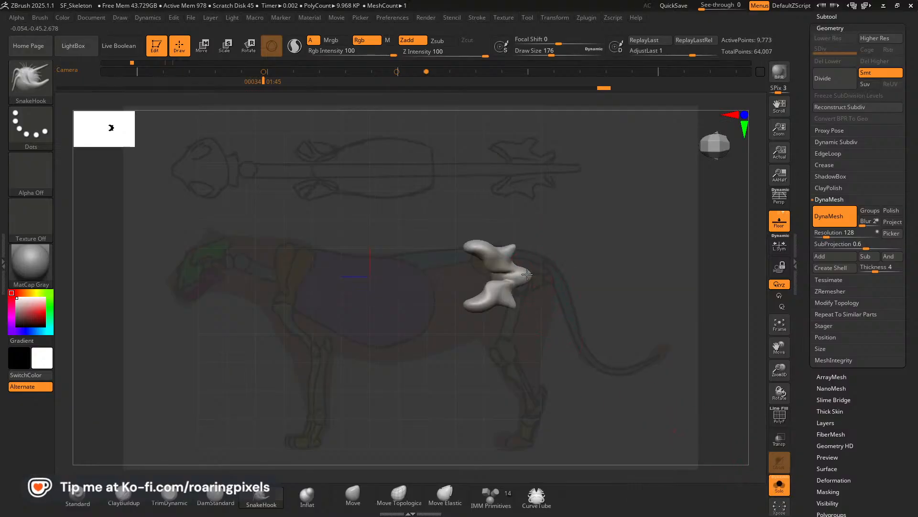
{"action": "left_click_drag", "start_coordinate": [535, 275], "coordinate": [537, 275]}
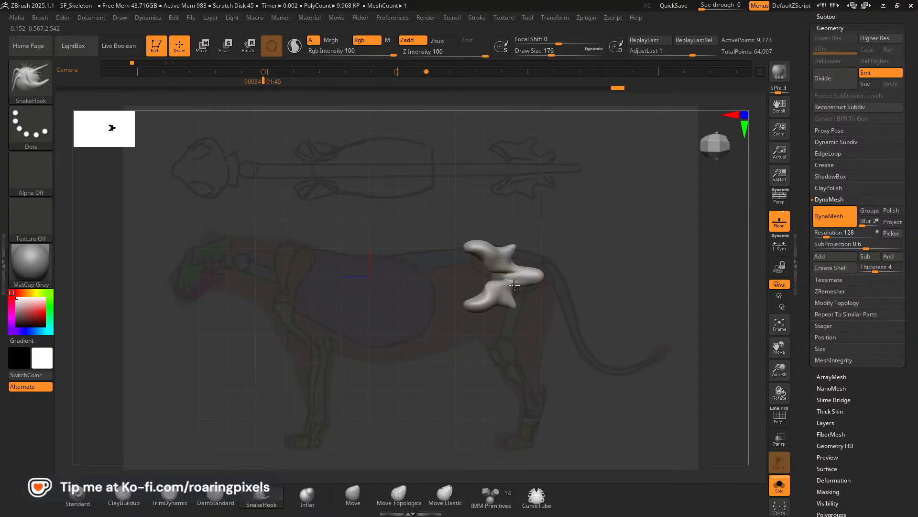
Slim and reshape the rear extension of the pelvis with the Move brush at size 180 against the side-view reference.
{"action": "left_click", "coordinate": [353, 495]}
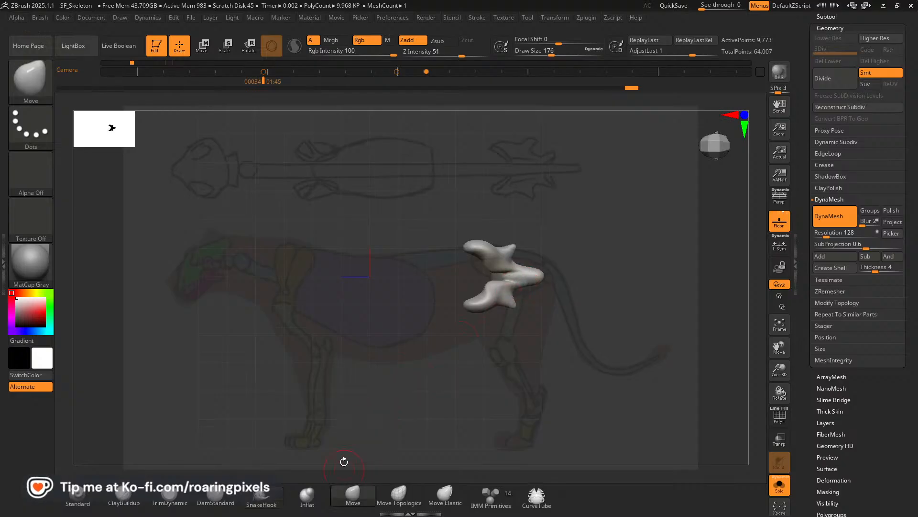
{"action": "left_click_drag", "start_coordinate": [556, 353], "coordinate": [565, 257]}
{"action": "left_click_drag", "start_coordinate": [613, 284], "coordinate": [598, 274]}
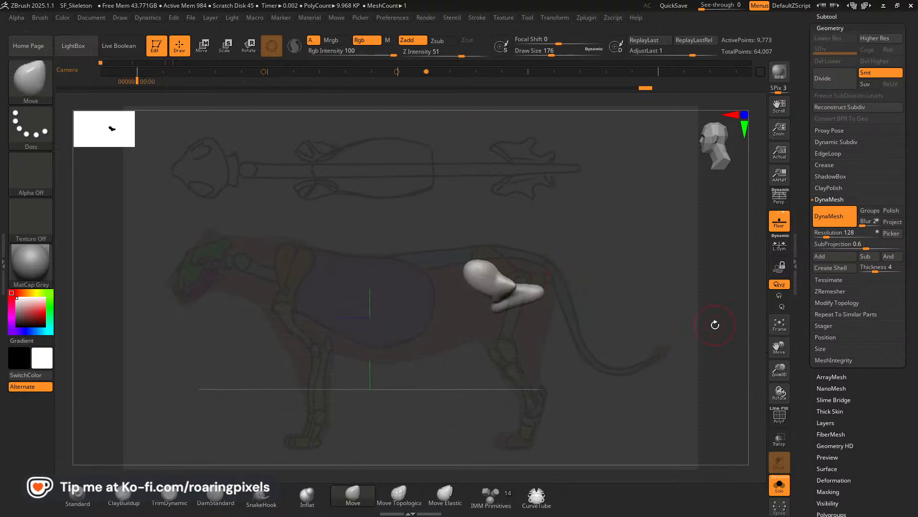
{"action": "key", "text": "Right"}
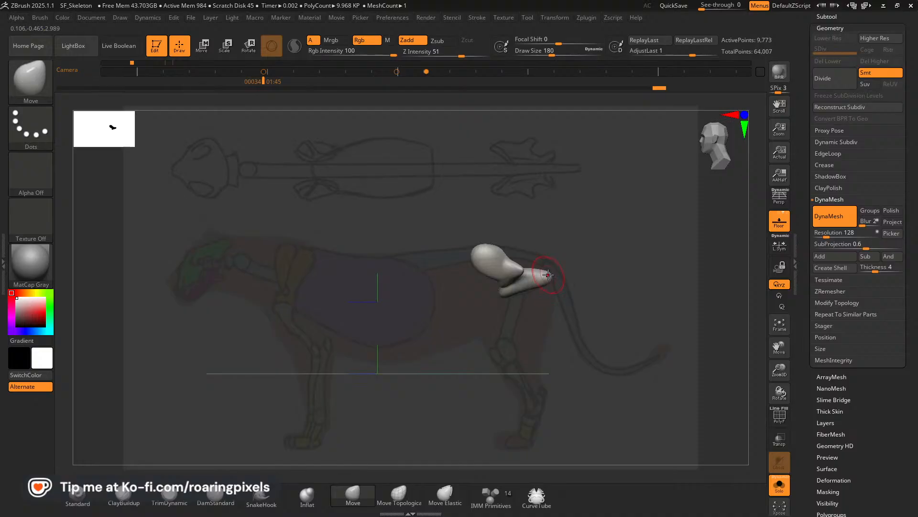
{"action": "left_click_drag", "start_coordinate": [533, 273], "coordinate": [530, 278]}
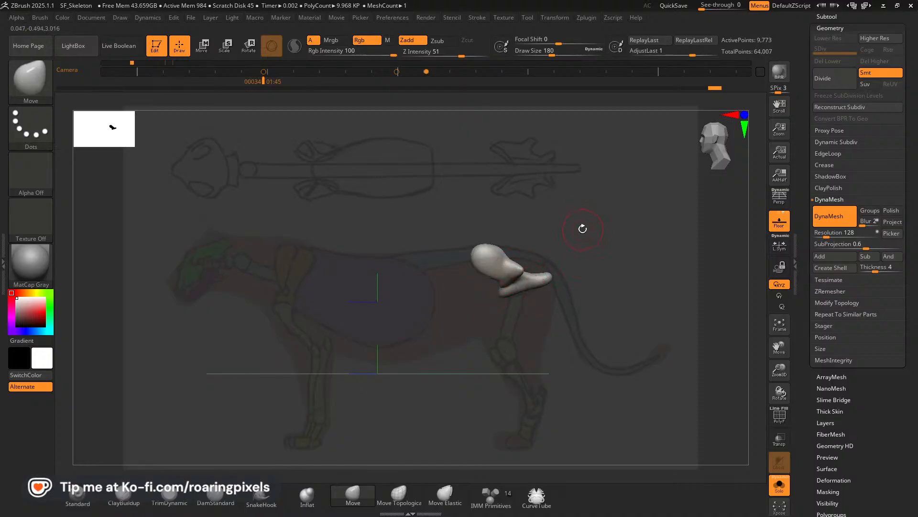
Remesh the stretched pelvis with DynaMesh at resolution 128 and realign the side view to the reference.
{"action": "left_click_drag", "start_coordinate": [582, 222], "coordinate": [586, 258]}
{"action": "key", "text": "["}
{"action": "left_click_drag", "start_coordinate": [593, 222], "coordinate": [601, 281], "text": "ctrl"}
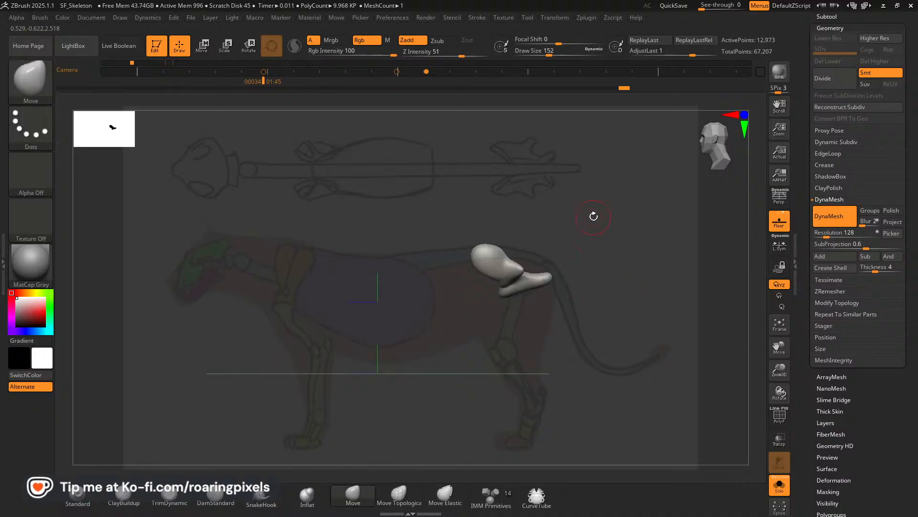
{"action": "left_click_drag", "start_coordinate": [588, 208], "coordinate": [633, 258], "text": "ctrl"}
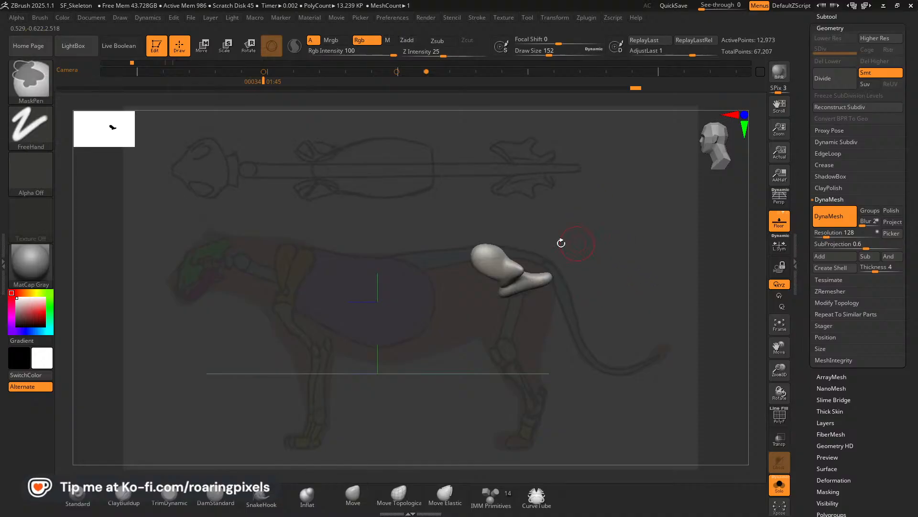
{"action": "left_click_drag", "start_coordinate": [779, 348], "coordinate": [774, 347]}
{"action": "key", "text": "Left"}
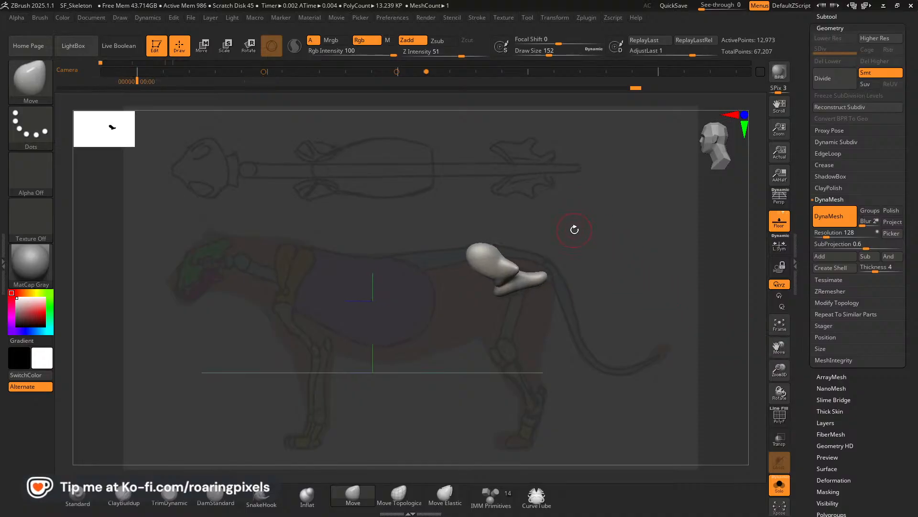
{"action": "key", "text": "Right"}
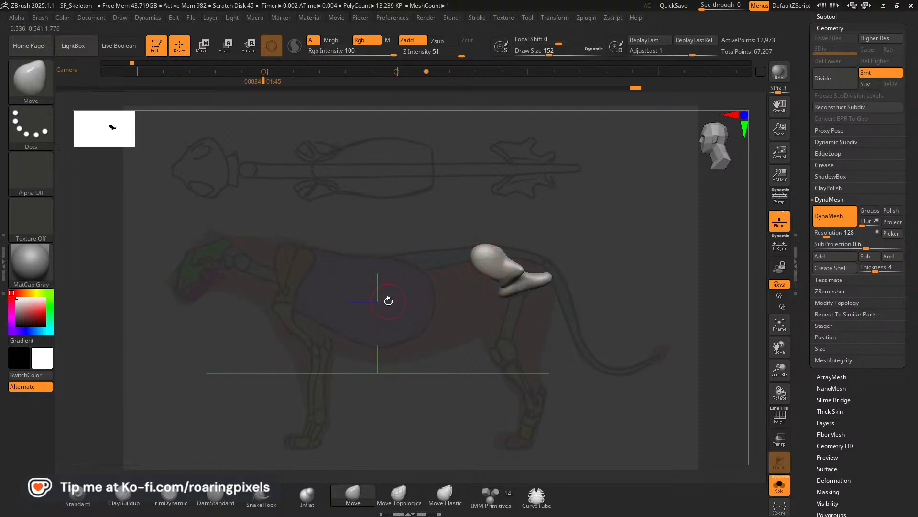
Check the pelvis's wireframe with PolyFrame and flatten its broad front blades with the TrimDynamic brush at size 136.
{"action": "left_click", "coordinate": [169, 493]}
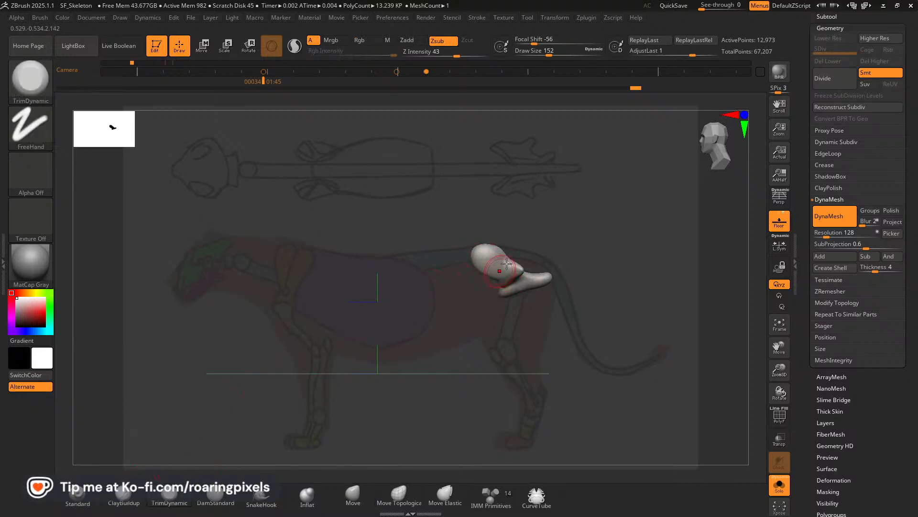
{"action": "left_click", "coordinate": [780, 415]}
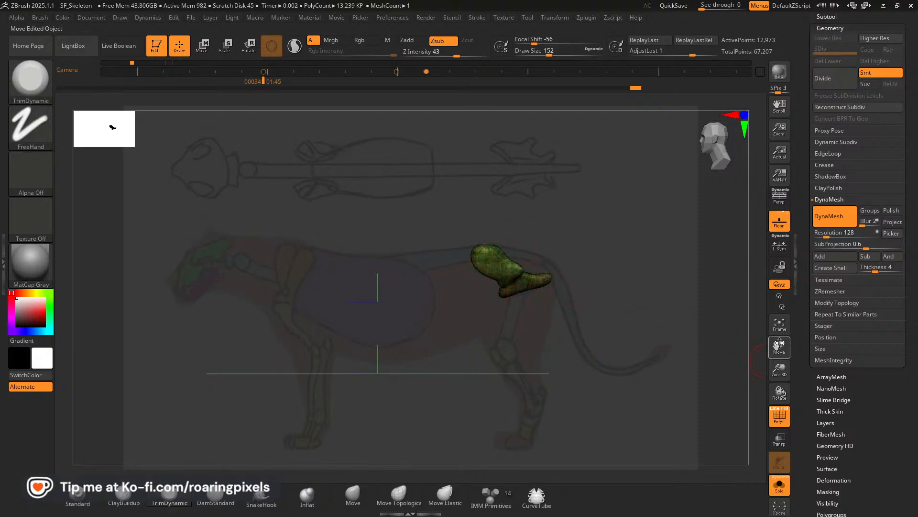
{"action": "left_click_drag", "start_coordinate": [780, 369], "coordinate": [689, 383]}
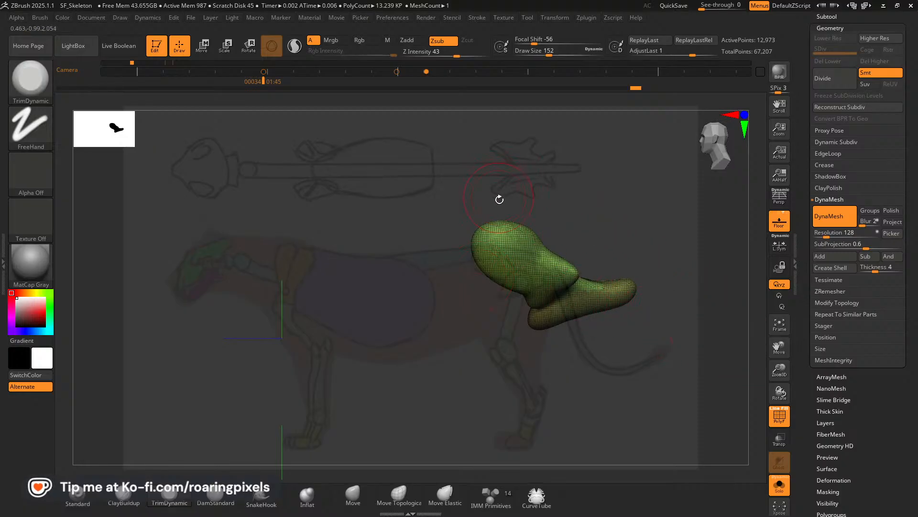
{"action": "key", "text": "Left"}
{"action": "key", "text": "Right"}
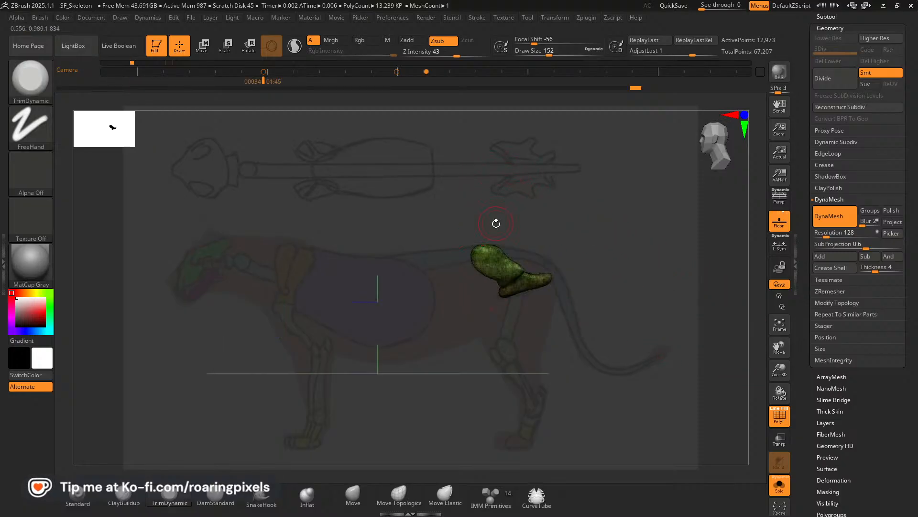
{"action": "left_click", "coordinate": [779, 415]}
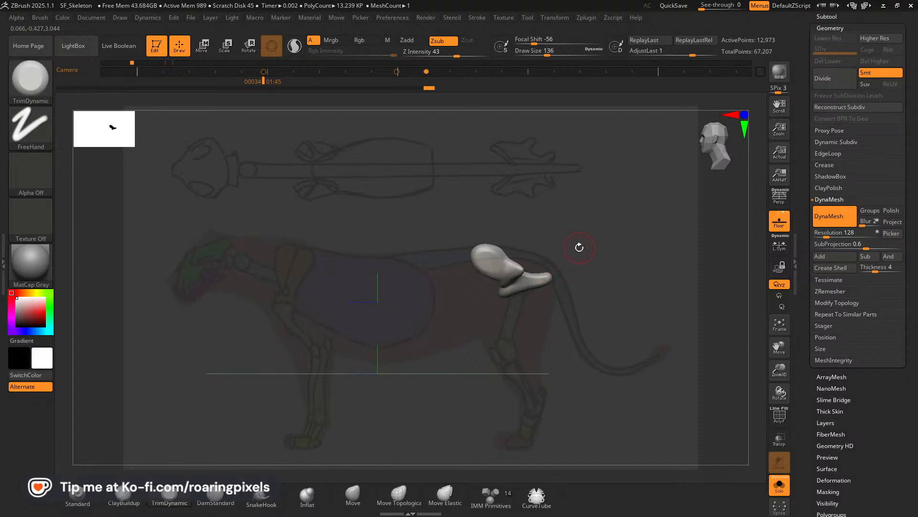
{"action": "left_click_drag", "start_coordinate": [576, 253], "coordinate": [574, 257], "text": "ctrl"}
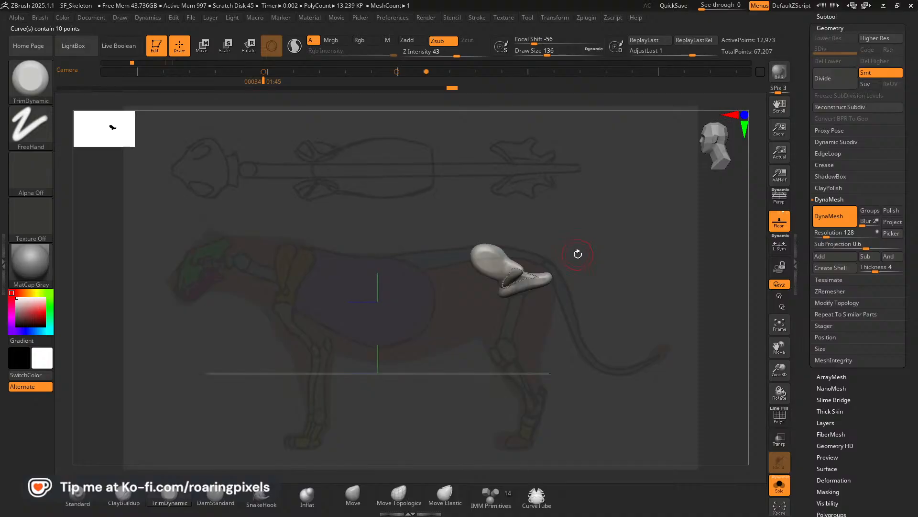
{"action": "key", "text": "ctrl+z"}
Pull a pointed corner outward on each side of the pelvis's rear end with the SnakeHook brush at size 128 in top view.
{"action": "mouse_move", "coordinate": [589, 253]}
{"action": "left_mouse_down"}
{"action": "mouse_move", "coordinate": [595, 333]}
{"action": "mouse_move", "coordinate": [579, 314]}
{"action": "left_mouse_up"}
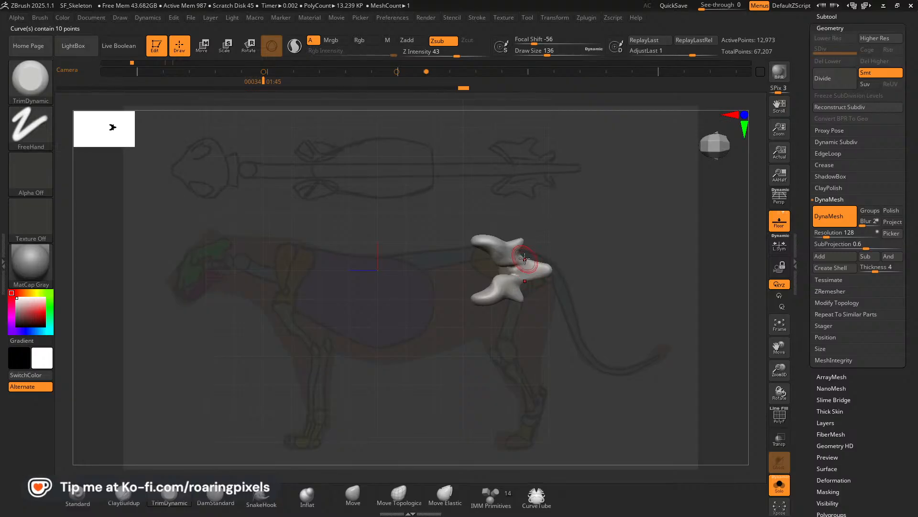
{"action": "left_click", "coordinate": [261, 495]}
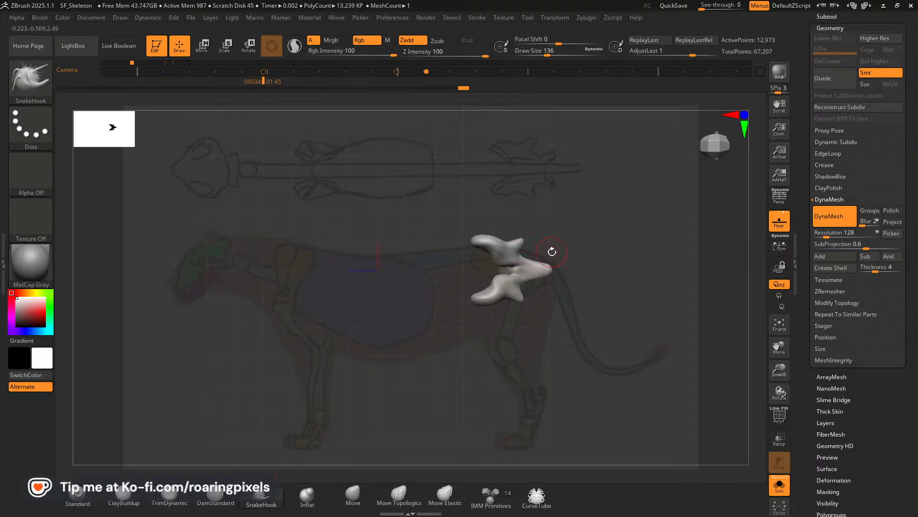
{"action": "key", "text": "bracketleft"}
{"action": "left_click_drag", "start_coordinate": [534, 261], "coordinate": [536, 252]}
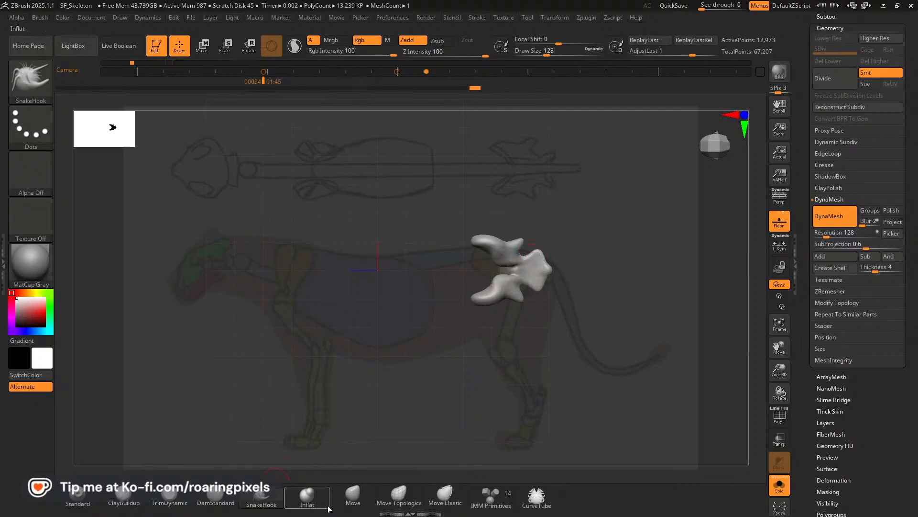
Push in the pelvis's rear edge between the pointed corners with the Move brush at size 156 and remesh it with DynaMesh at resolution 128.
{"action": "key", "text": "b"}
{"action": "key", "text": "m"}
{"action": "key", "text": "v"}
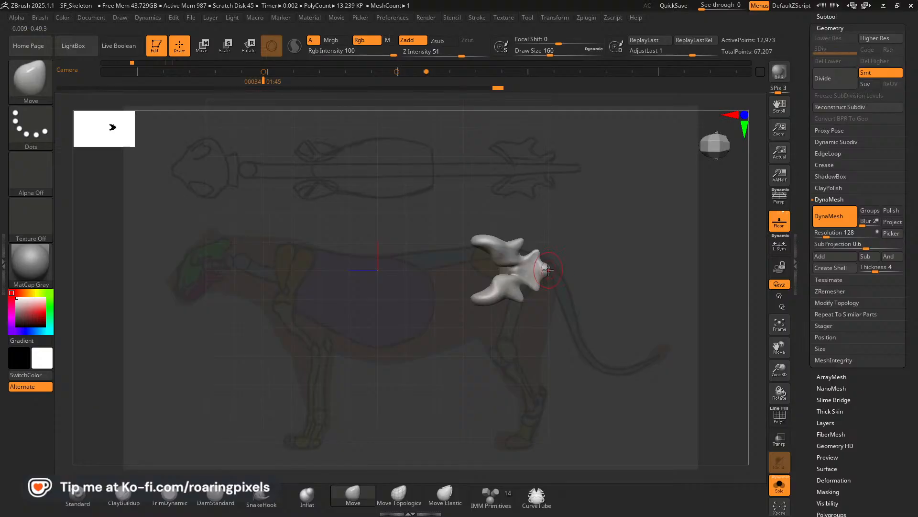
{"action": "key", "text": "ctrl+z"}
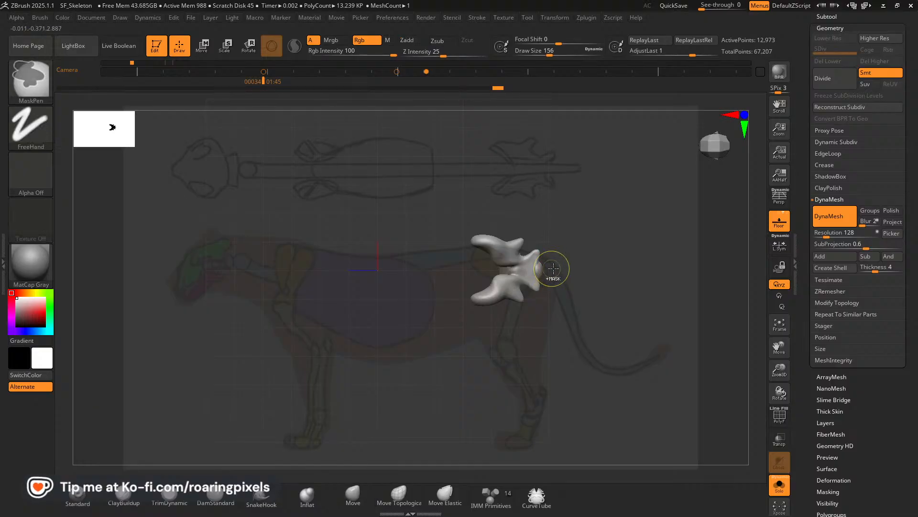
{"action": "key", "text": "ctrl+shift+z"}
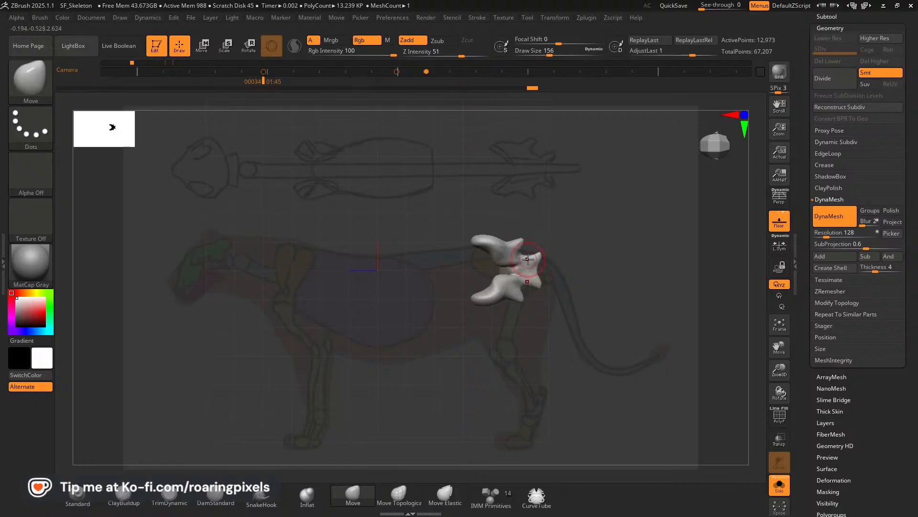
{"action": "key", "text": "ctrl+shift+z"}
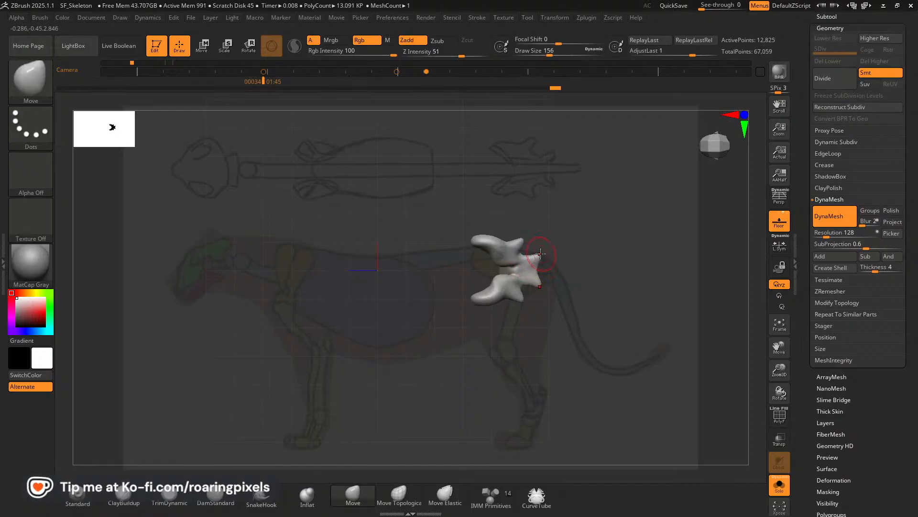
{"action": "key", "text": "ctrl+shift+z"}
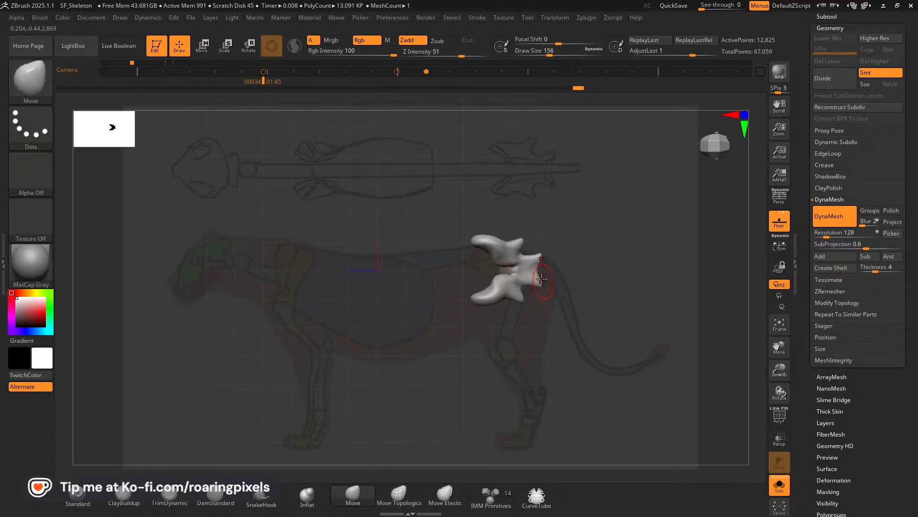
{"action": "mouse_move", "coordinate": [523, 283]}
{"action": "left_mouse_down", "text": "shift"}
{"action": "mouse_move", "coordinate": [499, 280]}
{"action": "mouse_move", "coordinate": [495, 269]}
{"action": "left_mouse_up", "text": "shift"}
Flatten the surfaces of the pelvis's curved front blades with the TrimDynamic brush at size 156 from several angles.
{"action": "left_click", "coordinate": [169, 496]}
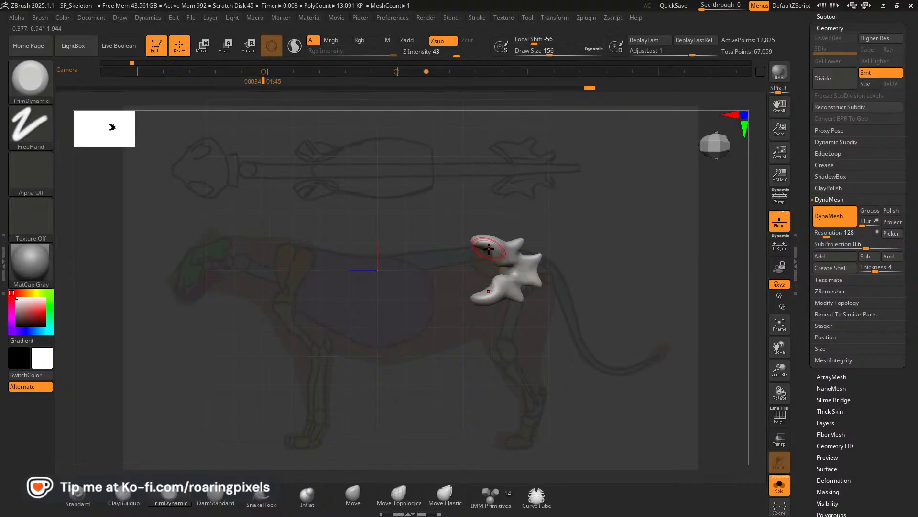
{"action": "mouse_move", "coordinate": [621, 277]}
{"action": "left_mouse_down"}
{"action": "mouse_move", "coordinate": [627, 231]}
{"action": "mouse_move", "coordinate": [478, 250]}
{"action": "mouse_move", "coordinate": [565, 243]}
{"action": "mouse_move", "coordinate": [484, 257]}
{"action": "left_mouse_up"}
{"action": "left_click_drag", "start_coordinate": [482, 251], "coordinate": [486, 256]}
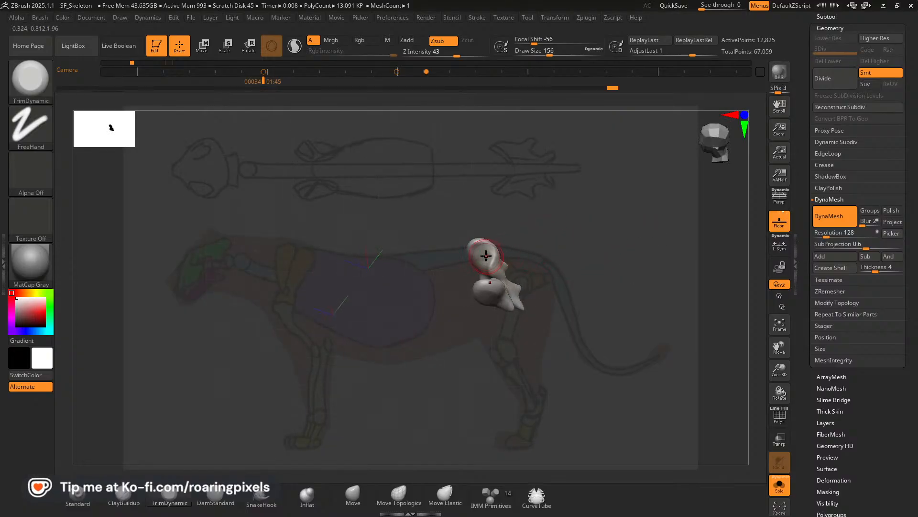
{"action": "left_click_drag", "start_coordinate": [555, 258], "coordinate": [504, 270]}
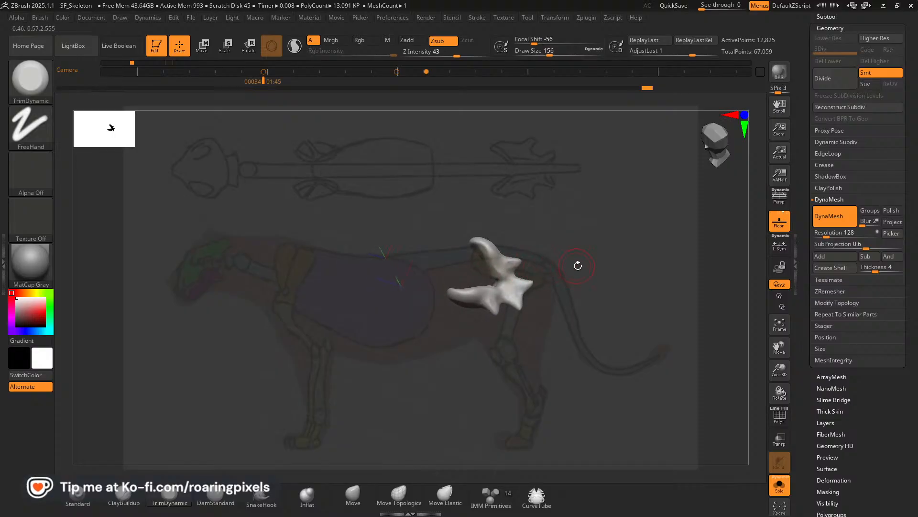
Flatten the surfaces of the pelvis's middle body with the TrimDynamic brush at size 156.
{"action": "mouse_move", "coordinate": [578, 266]}
{"action": "left_mouse_down"}
{"action": "mouse_move", "coordinate": [514, 309]}
{"action": "mouse_move", "coordinate": [567, 315]}
{"action": "mouse_move", "coordinate": [584, 308]}
{"action": "mouse_move", "coordinate": [523, 295]}
{"action": "mouse_move", "coordinate": [535, 304]}
{"action": "left_mouse_up"}
{"action": "right_click_drag", "start_coordinate": [534, 298], "coordinate": [494, 256]}
{"action": "left_click_drag", "start_coordinate": [541, 300], "coordinate": [536, 305]}
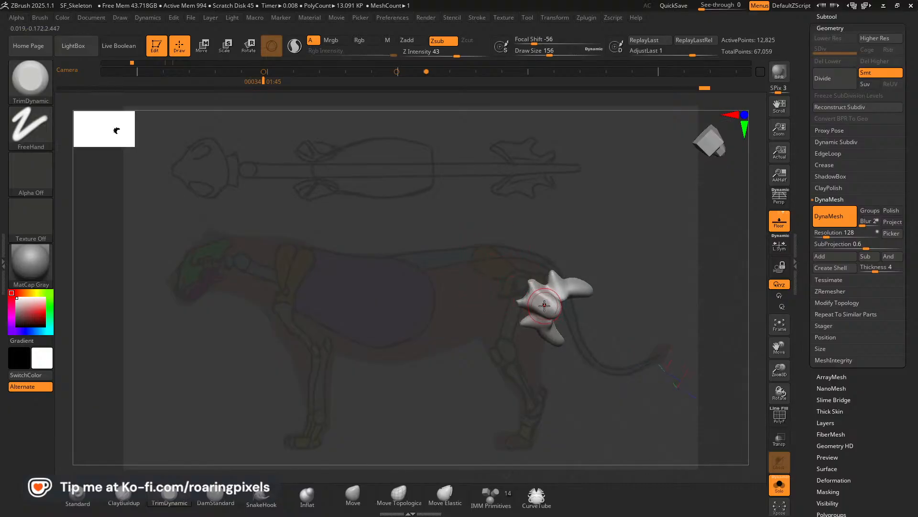
{"action": "left_click_drag", "start_coordinate": [541, 297], "coordinate": [550, 293]}
{"action": "mouse_move", "coordinate": [595, 231]}
{"action": "left_mouse_down"}
{"action": "mouse_move", "coordinate": [603, 298]}
{"action": "mouse_move", "coordinate": [631, 317]}
{"action": "mouse_move", "coordinate": [645, 295]}
{"action": "left_mouse_up"}
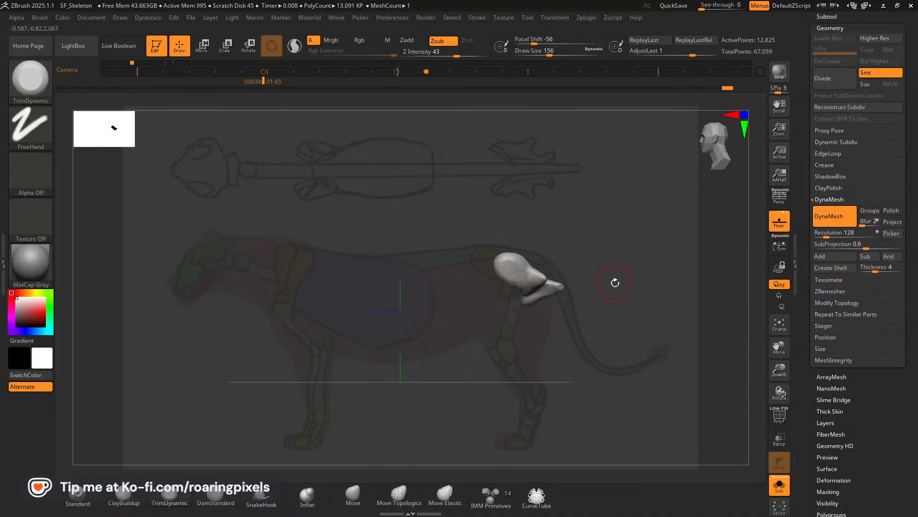
{"action": "key", "text": "Left"}
{"action": "key", "text": "Right"}
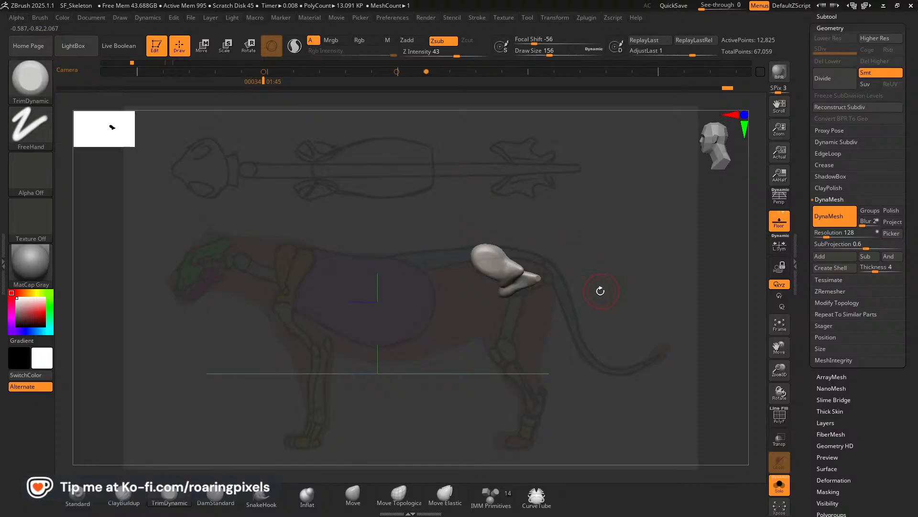
Extend the pelvis's rear end backward to the side reference with the Move brush at size 184.
{"action": "left_click", "coordinate": [354, 497]}
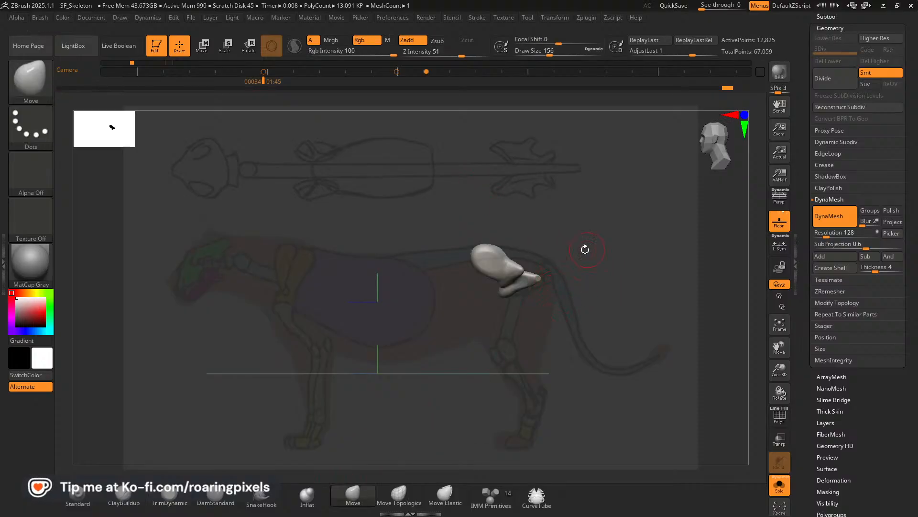
{"action": "mouse_move", "coordinate": [530, 284]}
{"action": "left_mouse_down"}
{"action": "mouse_move", "coordinate": [555, 277]}
{"action": "mouse_move", "coordinate": [523, 287]}
{"action": "left_mouse_up"}
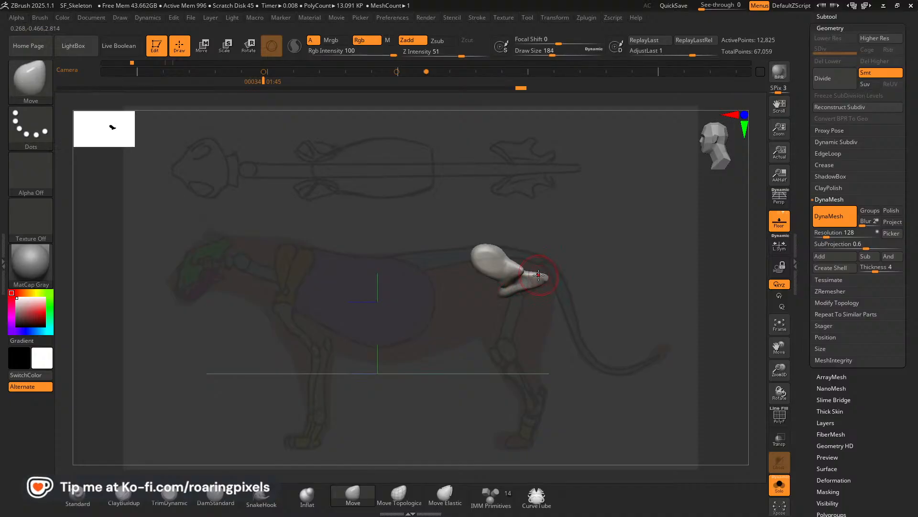
{"action": "left_click_drag", "start_coordinate": [606, 262], "coordinate": [591, 330]}
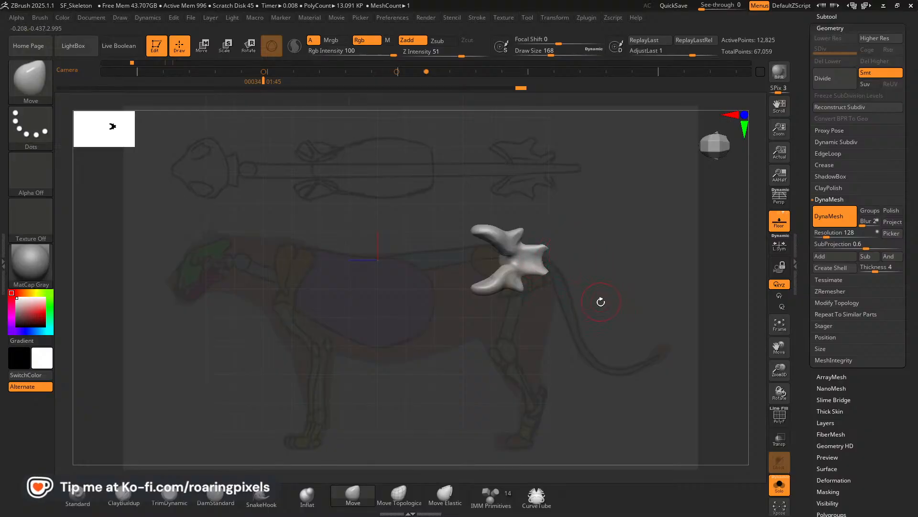
{"action": "left_click_drag", "start_coordinate": [616, 358], "coordinate": [649, 299]}
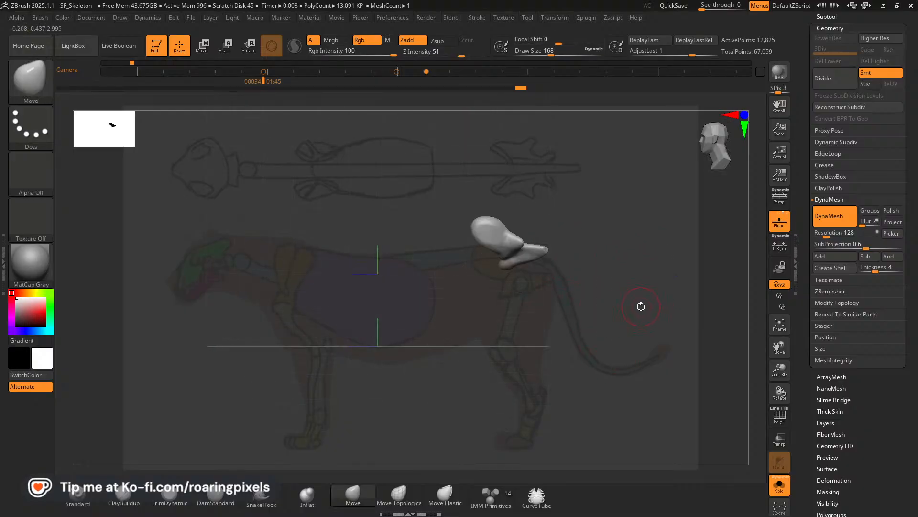
Leave Solo mode and show the Ribcage_Blockout and Scapulae_Blockout subtools over the side reference.
{"action": "left_click", "coordinate": [779, 486]}
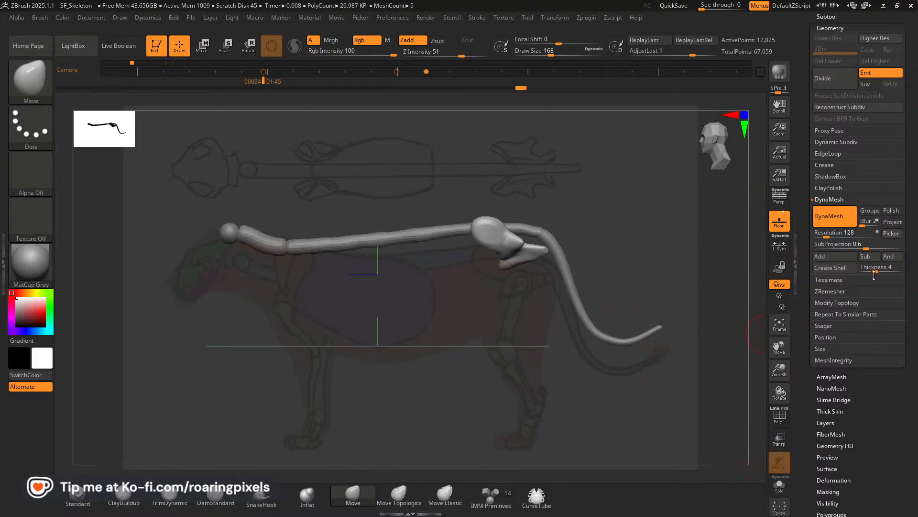
{"action": "left_click", "coordinate": [827, 17]}
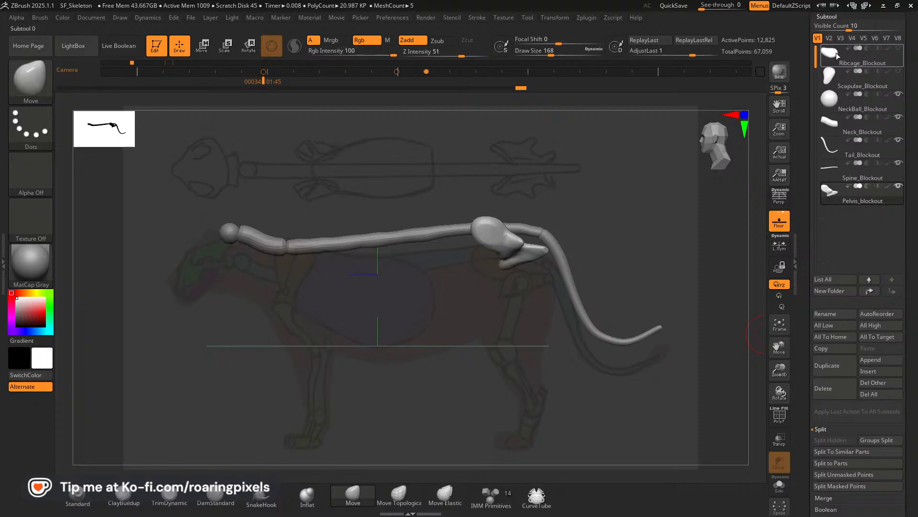
{"action": "left_click", "coordinate": [898, 48]}
{"action": "left_click_drag", "start_coordinate": [786, 337], "coordinate": [785, 362]}
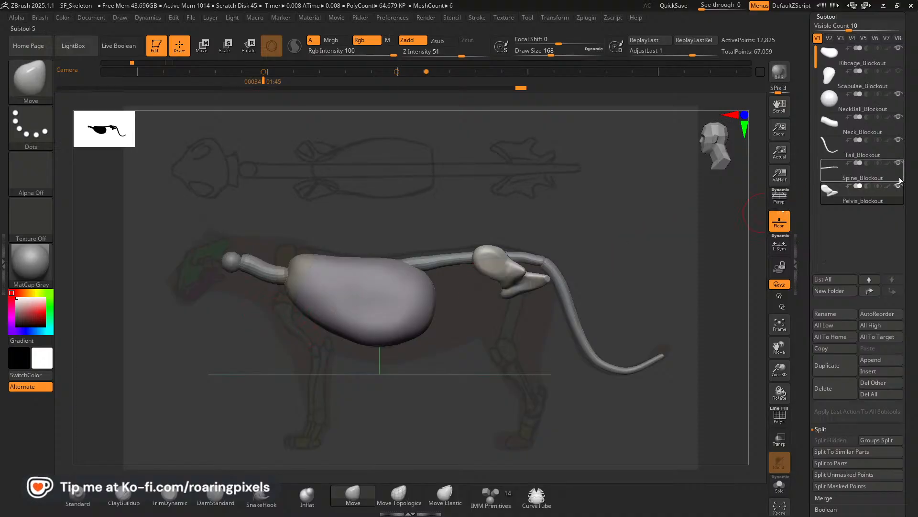
{"action": "left_click", "coordinate": [898, 71]}
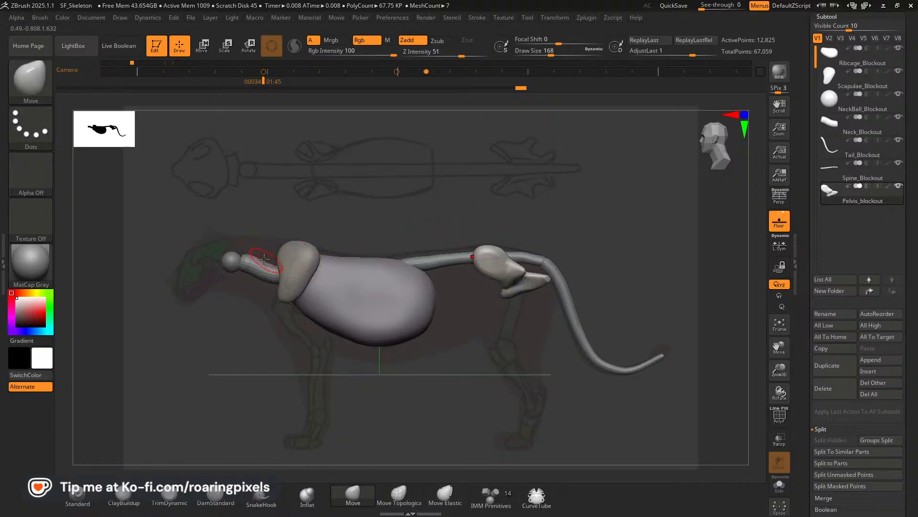
Insert an IMM Primitives sphere at the lower end of Scapulae_Blockout and a cube below it for the upper foreleg bone.
{"action": "left_click", "coordinate": [298, 264], "text": "alt"}
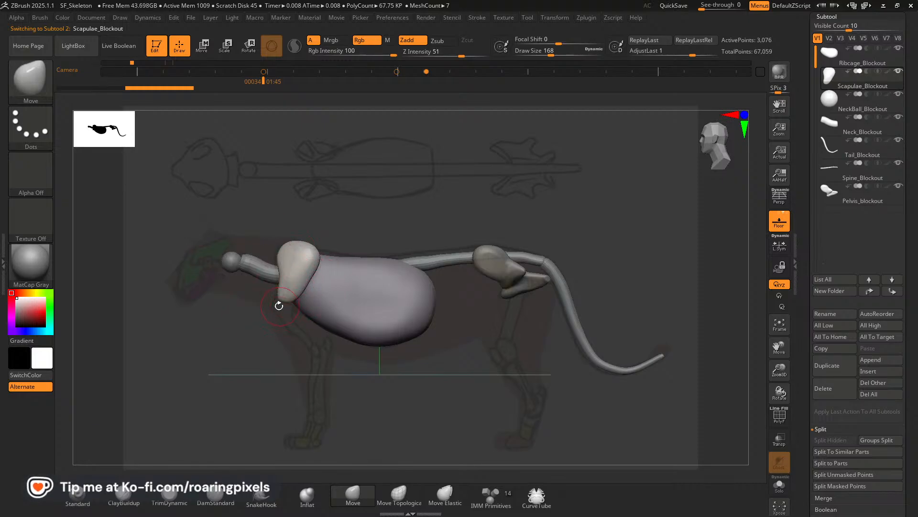
{"action": "left_click", "coordinate": [490, 497]}
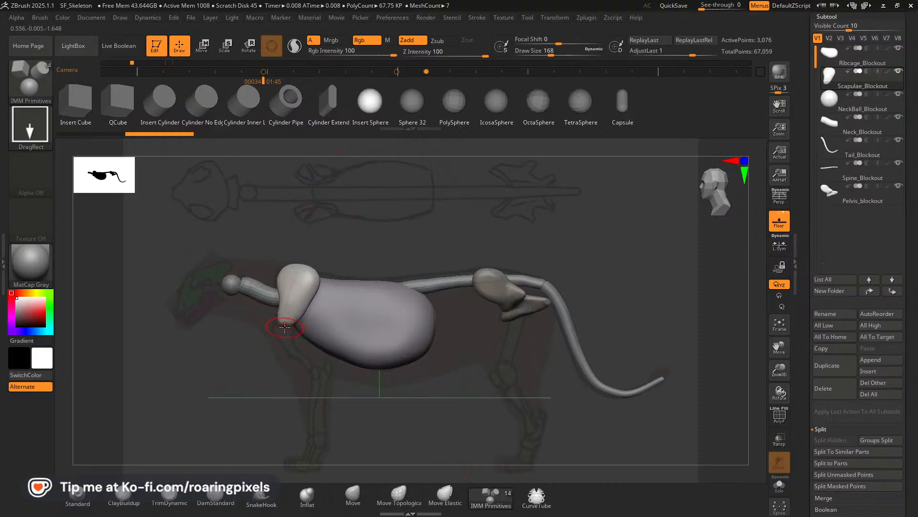
{"action": "left_click_drag", "start_coordinate": [281, 332], "coordinate": [280, 338]}
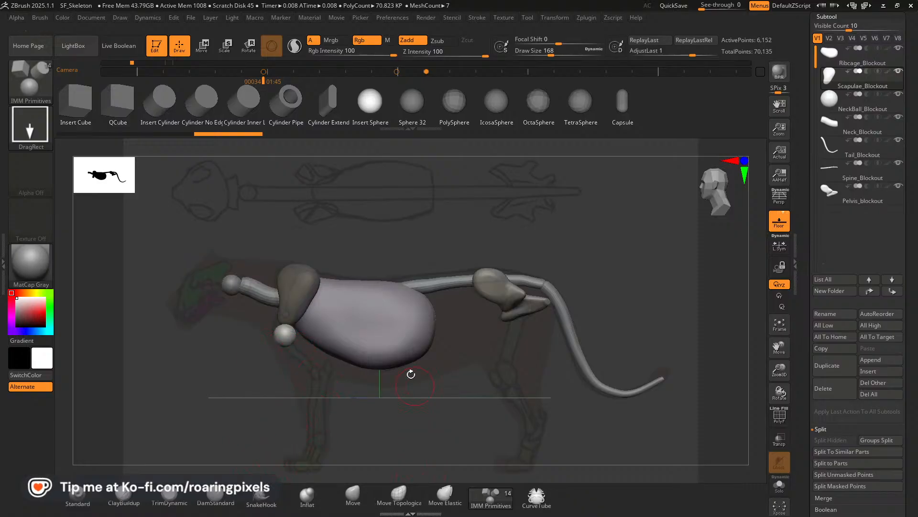
{"action": "left_click", "coordinate": [87, 108]}
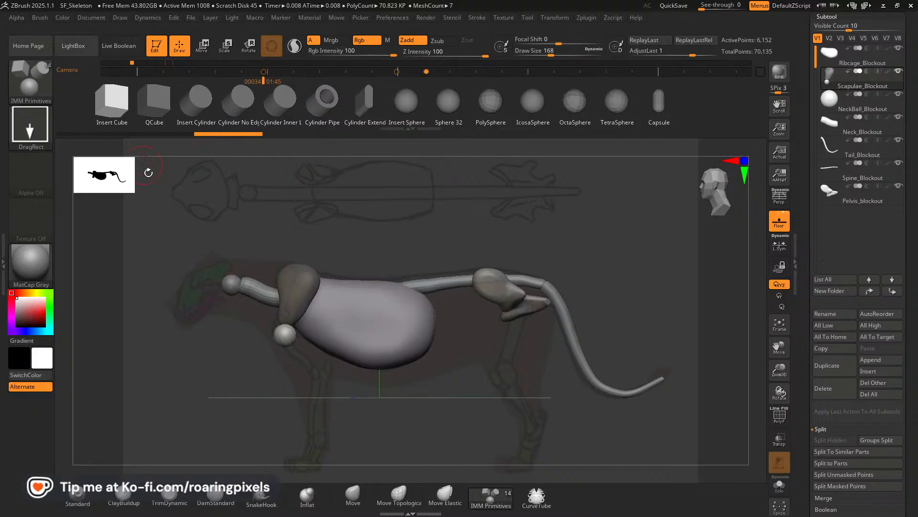
{"action": "left_click_drag", "start_coordinate": [301, 350], "coordinate": [298, 357]}
{"action": "mouse_move", "coordinate": [402, 374]}
{"action": "left_mouse_down"}
{"action": "mouse_move", "coordinate": [479, 371]}
{"action": "mouse_move", "coordinate": [403, 367]}
{"action": "mouse_move", "coordinate": [412, 375]}
{"action": "left_mouse_up"}
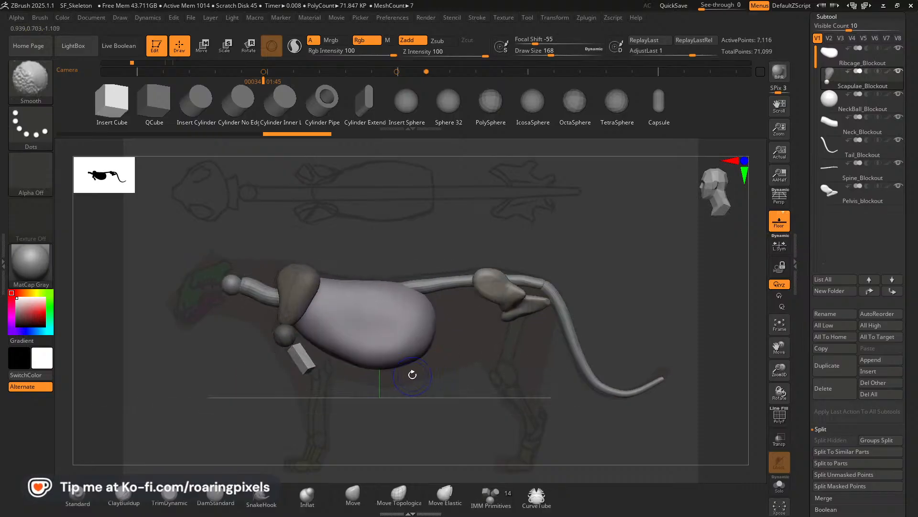
Position the inserted foreleg cube against the shoulder sphere with the gizmo and tilt it slightly in front view.
{"action": "key", "text": "w"}
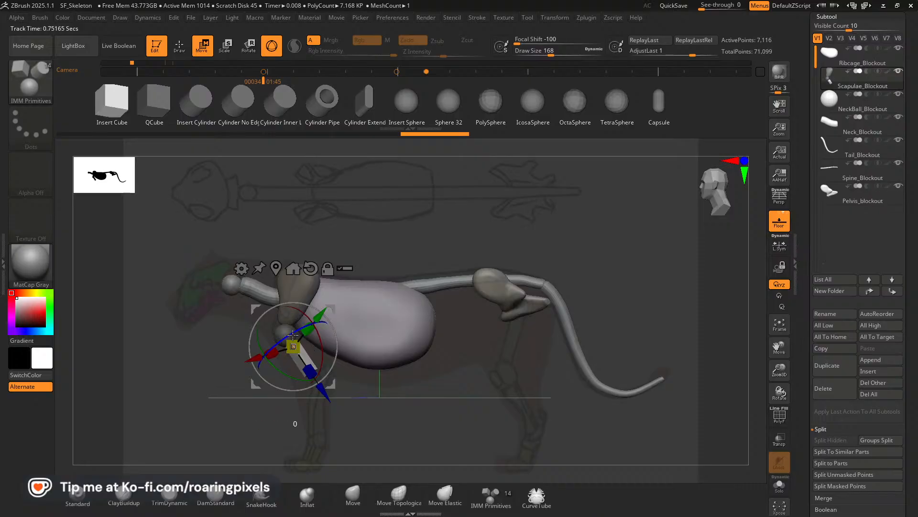
{"action": "left_click_drag", "start_coordinate": [293, 334], "coordinate": [335, 311]}
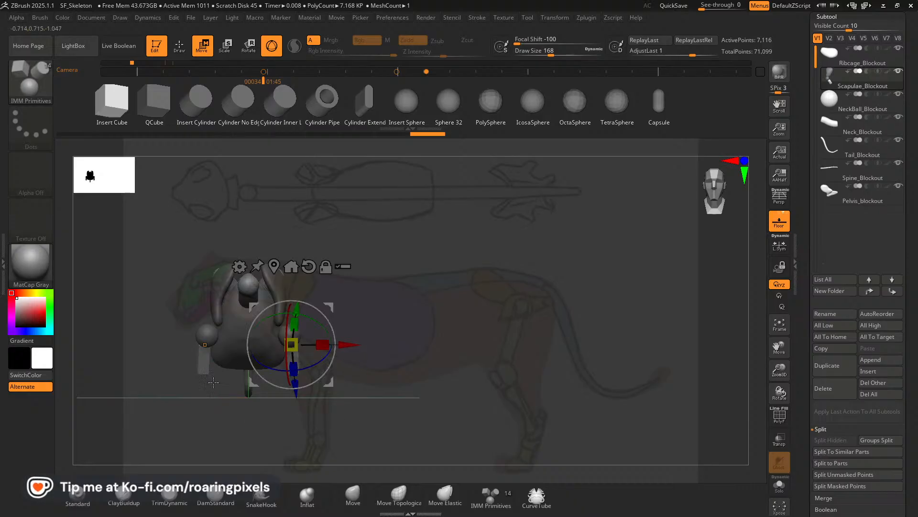
{"action": "mouse_move", "coordinate": [332, 357]}
{"action": "left_mouse_down"}
{"action": "mouse_move", "coordinate": [314, 365]}
{"action": "mouse_move", "coordinate": [329, 361]}
{"action": "left_mouse_up"}
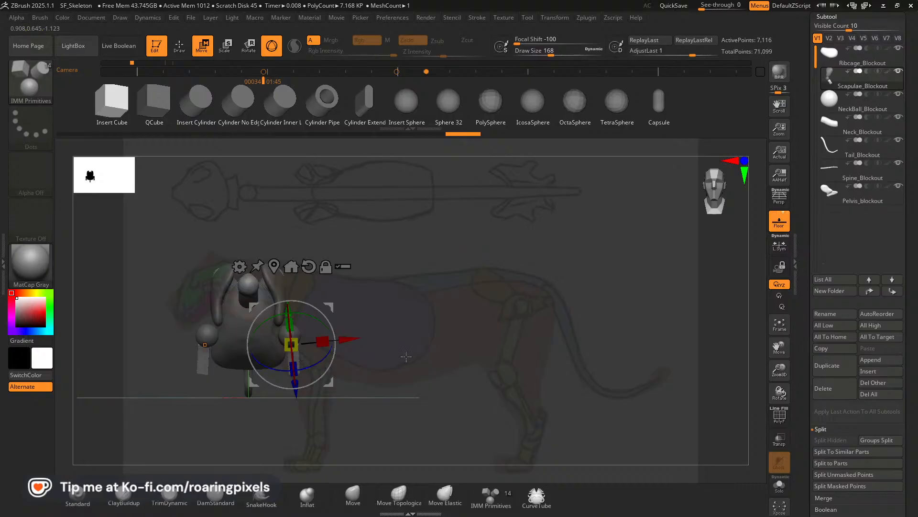
{"action": "left_click", "coordinate": [180, 45]}
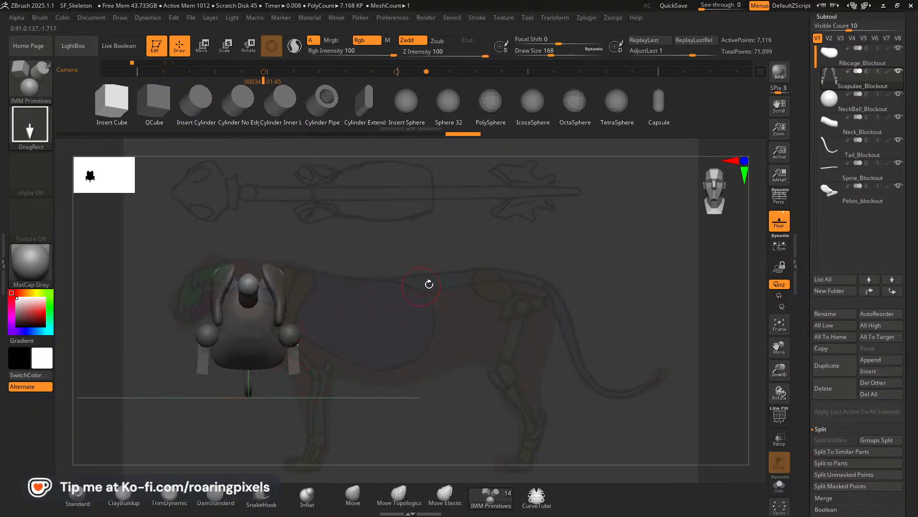
Make Ribcage_Blockout the active subtool and isolate it in Solo mode for trimming with the TrimDynamic brush.
{"action": "left_click_drag", "start_coordinate": [781, 349], "coordinate": [842, 355]}
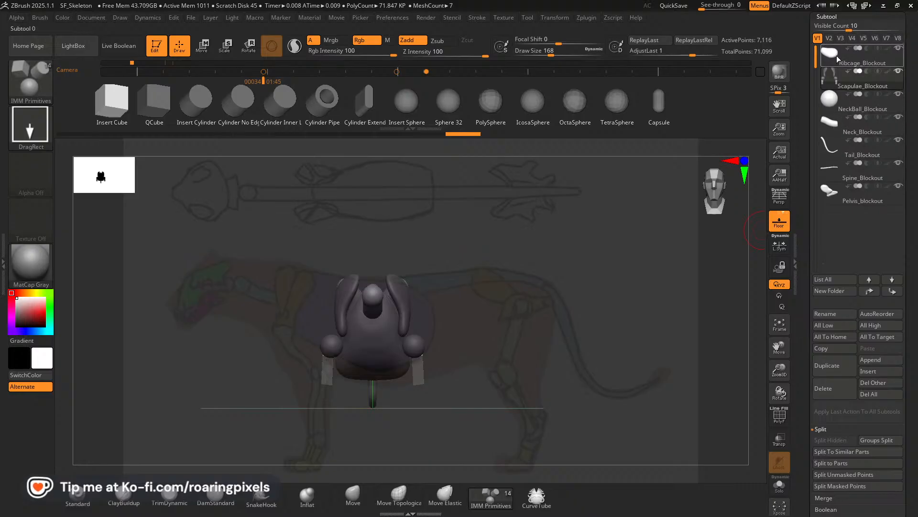
{"action": "left_click", "coordinate": [851, 55]}
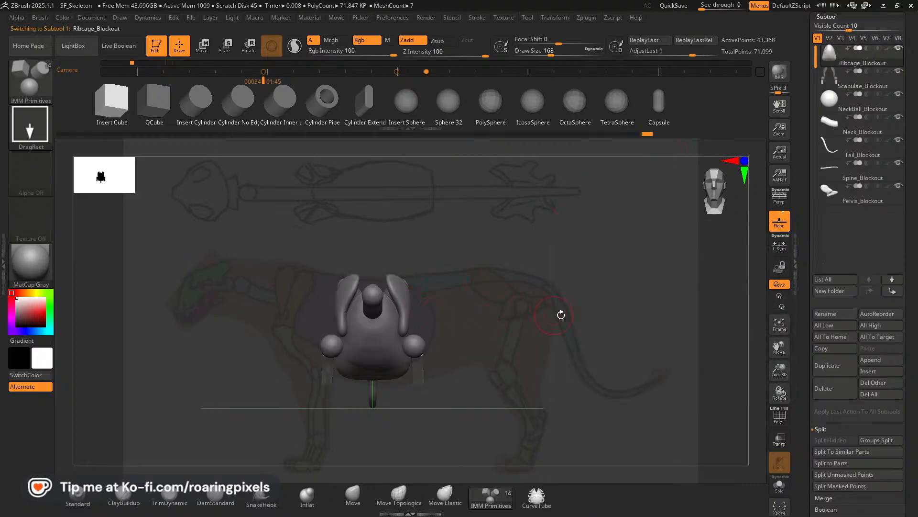
{"action": "mouse_move", "coordinate": [561, 314]}
{"action": "left_mouse_down"}
{"action": "mouse_move", "coordinate": [497, 315]}
{"action": "mouse_move", "coordinate": [560, 312]}
{"action": "mouse_move", "coordinate": [531, 303]}
{"action": "mouse_move", "coordinate": [564, 311]}
{"action": "left_mouse_up"}
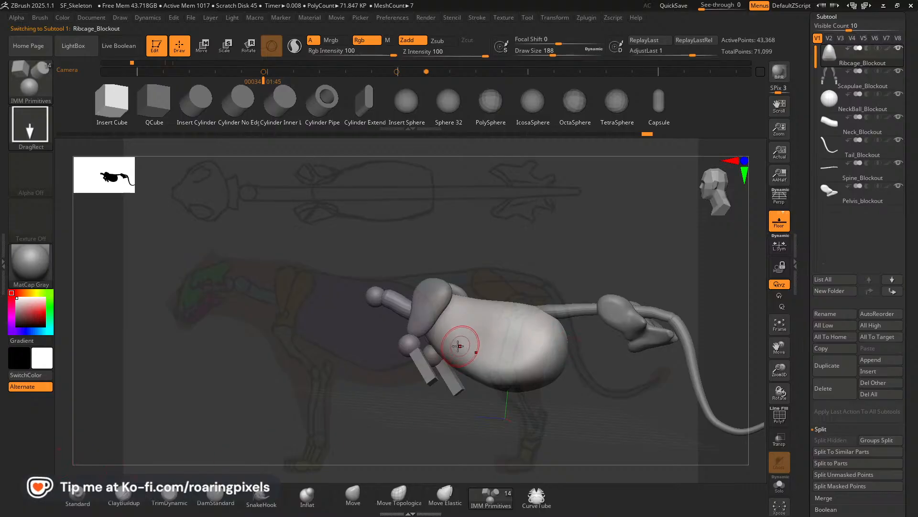
{"action": "left_click_drag", "start_coordinate": [458, 346], "coordinate": [459, 353]}
{"action": "key", "text": "ctrl+z"}
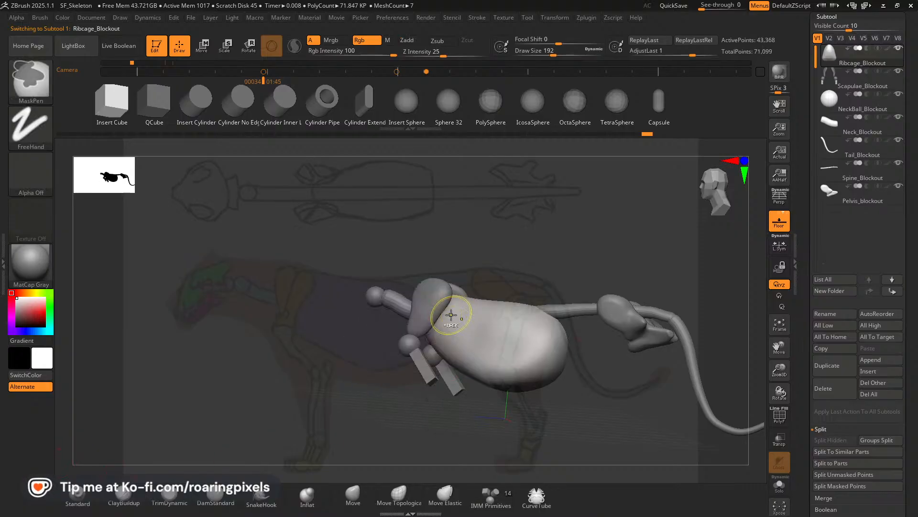
{"action": "left_click_drag", "start_coordinate": [226, 383], "coordinate": [247, 390]}
{"action": "left_click", "coordinate": [178, 495]}
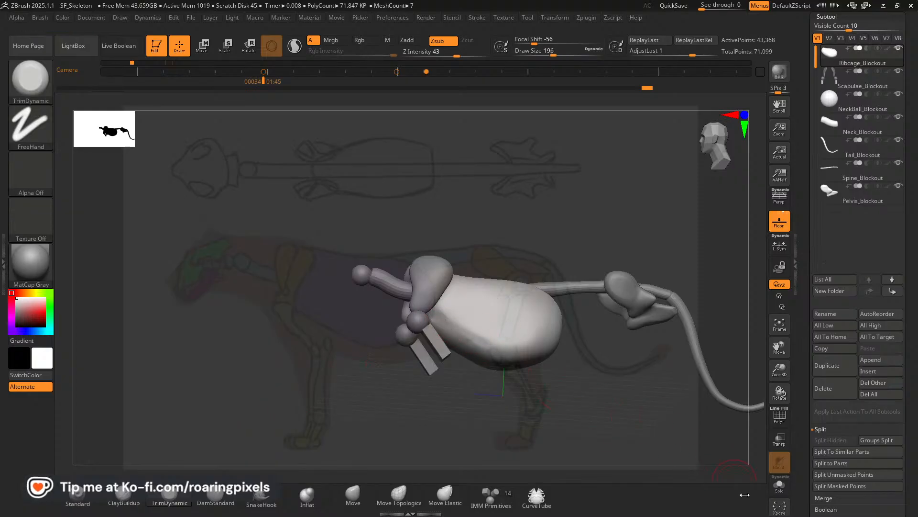
{"action": "left_click", "coordinate": [779, 485]}
{"action": "left_click_drag", "start_coordinate": [611, 379], "coordinate": [543, 345]}
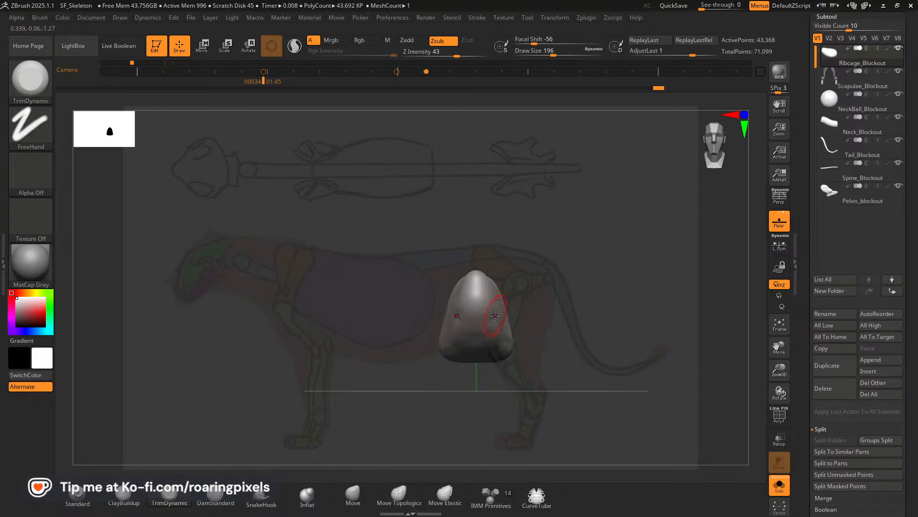
Flatten the ribcage's sides in front view with TrimDynamic at size 196 and remesh it with DynaMesh at resolution 128.
{"action": "left_click_drag", "start_coordinate": [493, 313], "coordinate": [494, 317], "text": "shift"}
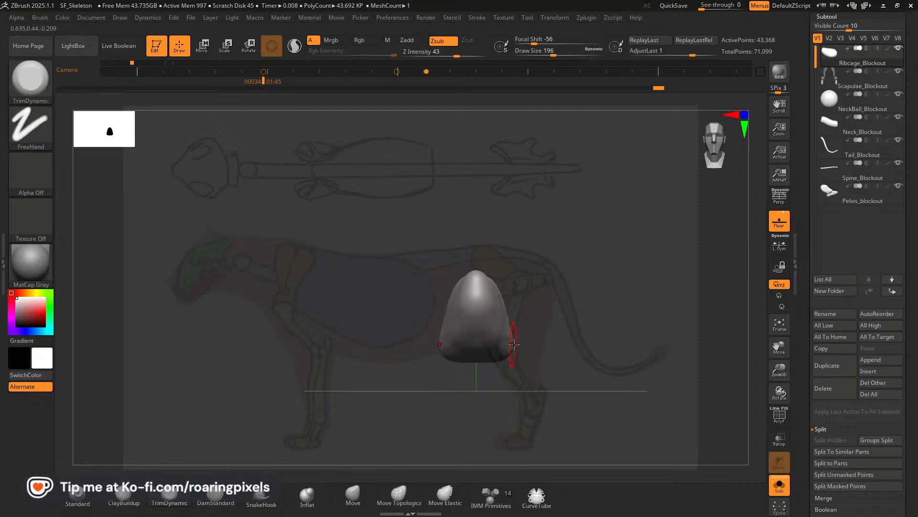
{"action": "scroll", "coordinate": [851, 386], "scroll_direction": "down", "scroll_amount": 5}
{"action": "left_click", "coordinate": [832, 372]}
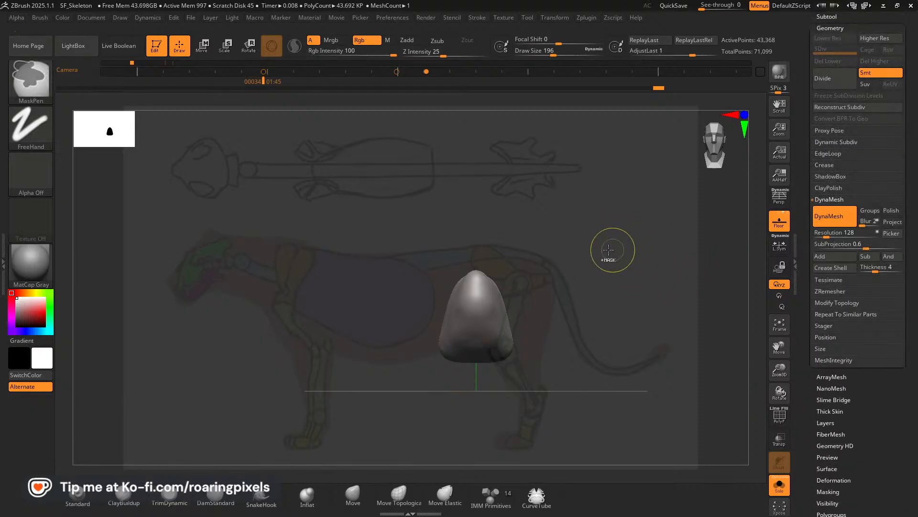
{"action": "mouse_move", "coordinate": [633, 255]}
{"action": "left_mouse_down", "text": "ctrl"}
{"action": "mouse_move", "coordinate": [564, 312]}
{"action": "mouse_move", "coordinate": [601, 296]}
{"action": "mouse_move", "coordinate": [603, 280]}
{"action": "left_mouse_up", "text": "ctrl"}
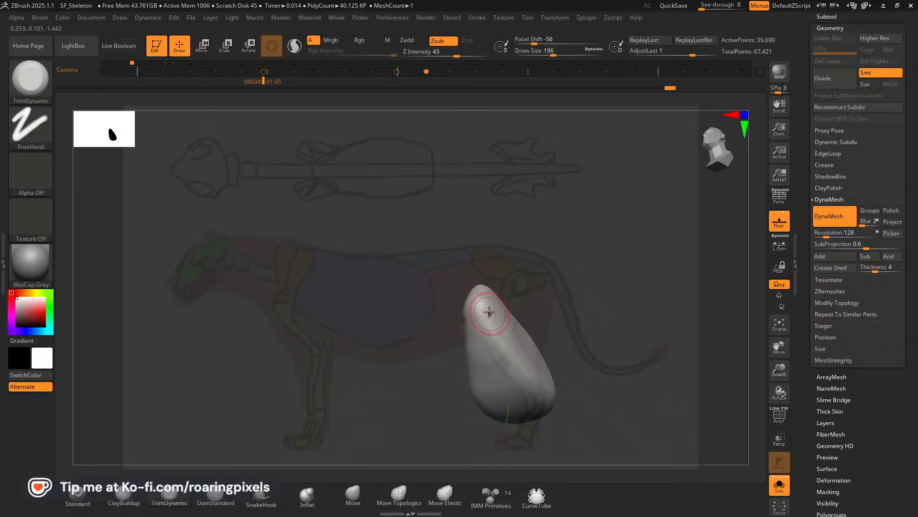
Trim the ribcage's narrow upper front and sides with TrimDynamic at size 196 and smooth its front ridge.
{"action": "mouse_move", "coordinate": [490, 314]}
{"action": "left_mouse_down"}
{"action": "mouse_move", "coordinate": [504, 343]}
{"action": "mouse_move", "coordinate": [487, 320]}
{"action": "left_mouse_up"}
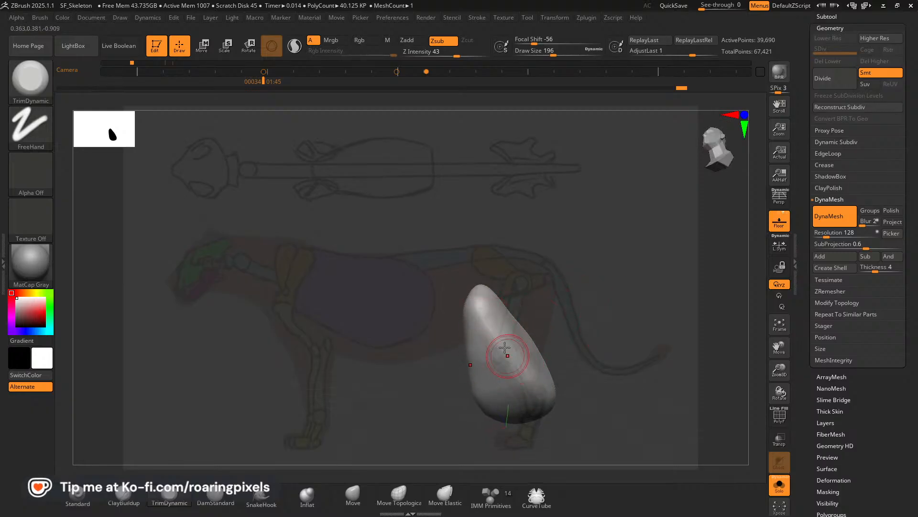
{"action": "left_click_drag", "start_coordinate": [506, 354], "coordinate": [478, 314]}
{"action": "left_click_drag", "start_coordinate": [496, 359], "coordinate": [482, 321]}
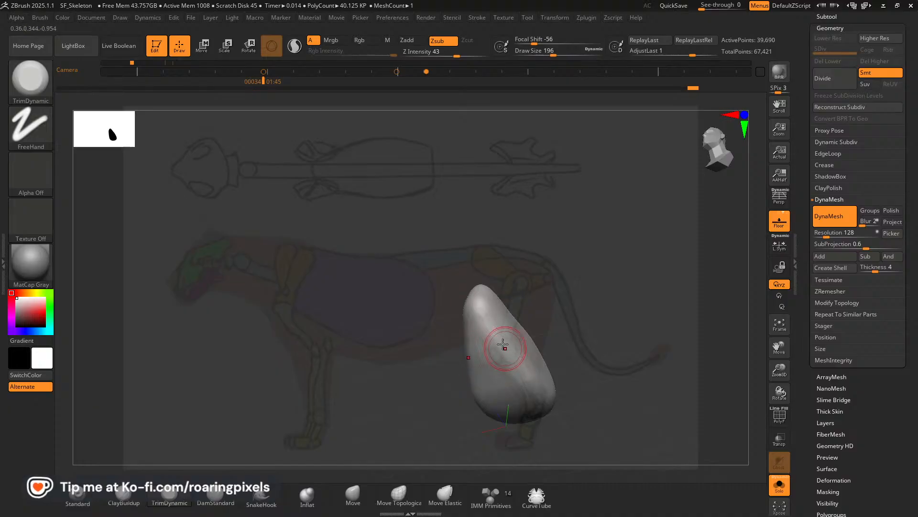
{"action": "mouse_move", "coordinate": [593, 260]}
{"action": "left_mouse_down"}
{"action": "mouse_move", "coordinate": [610, 330]}
{"action": "mouse_move", "coordinate": [590, 320]}
{"action": "left_mouse_up"}
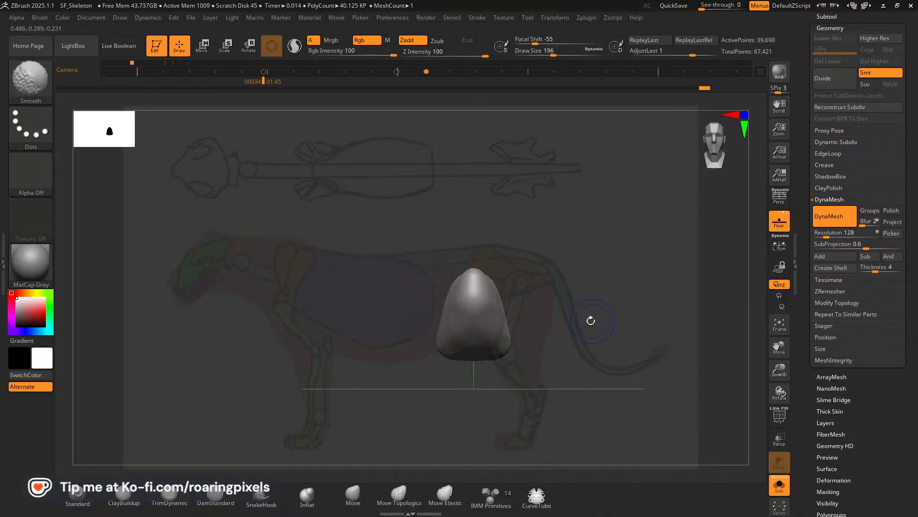
{"action": "mouse_move", "coordinate": [474, 296]}
{"action": "left_mouse_down"}
{"action": "mouse_move", "coordinate": [473, 280]}
{"action": "mouse_move", "coordinate": [474, 298]}
{"action": "mouse_move", "coordinate": [475, 287]}
{"action": "left_mouse_up"}
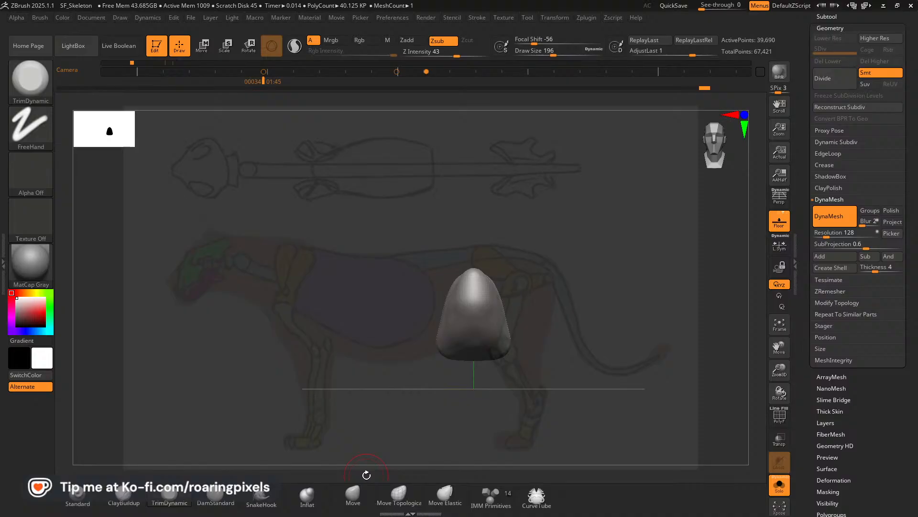
Switch to the browser, examine the ribcage shape in the lion skeleton reference on Pinterest, and return to ZBrush.
{"action": "key", "text": "alt+Tab"}
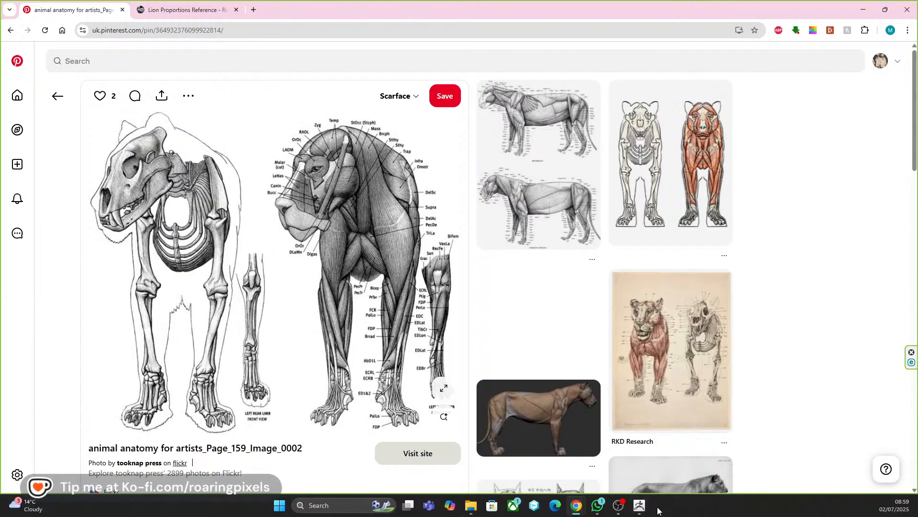
{"action": "left_click", "coordinate": [641, 508]}
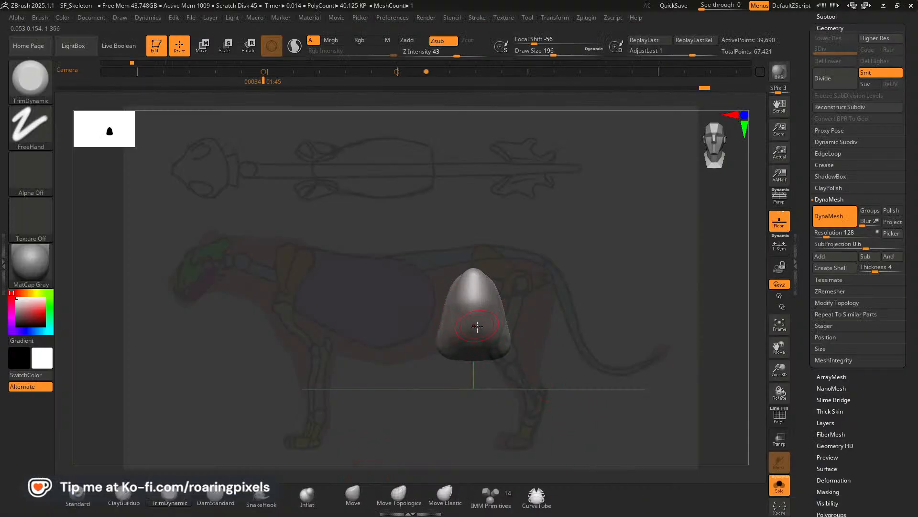
Build up the ribcage's lower front with ClayBuildup at size 196, flatten it with TrimDynamic and smooth the lower sides.
{"action": "left_click", "coordinate": [123, 498]}
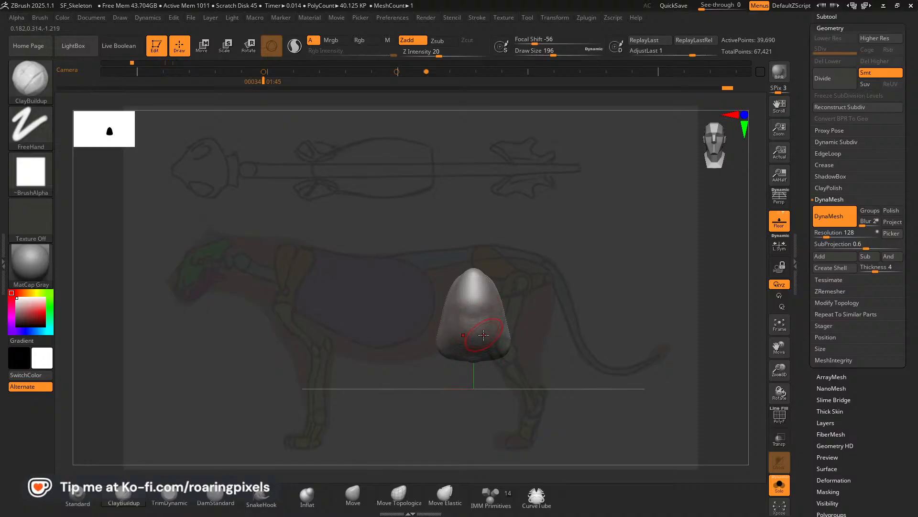
{"action": "key", "text": "shift"}
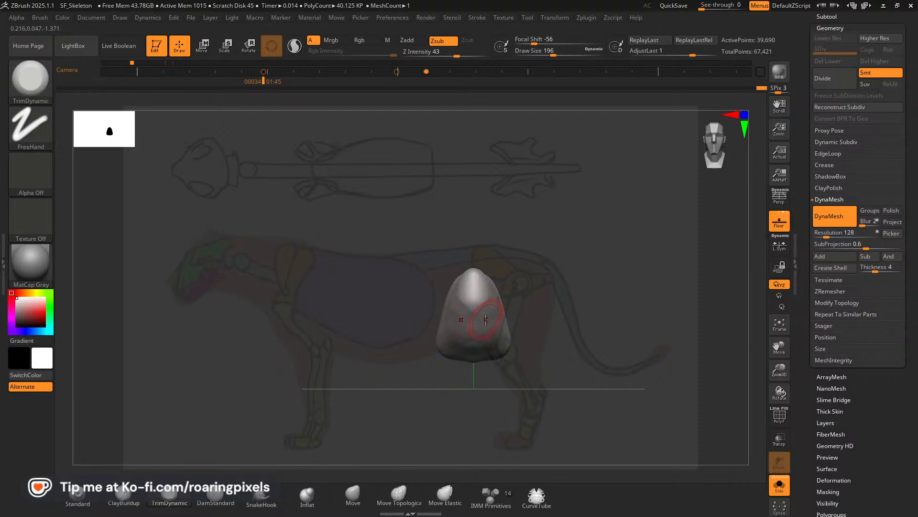
{"action": "key", "text": "shift"}
{"action": "mouse_move", "coordinate": [486, 340]}
{"action": "left_mouse_down", "text": "shift"}
{"action": "mouse_move", "coordinate": [495, 330]}
{"action": "mouse_move", "coordinate": [500, 339]}
{"action": "left_mouse_up", "text": "shift"}
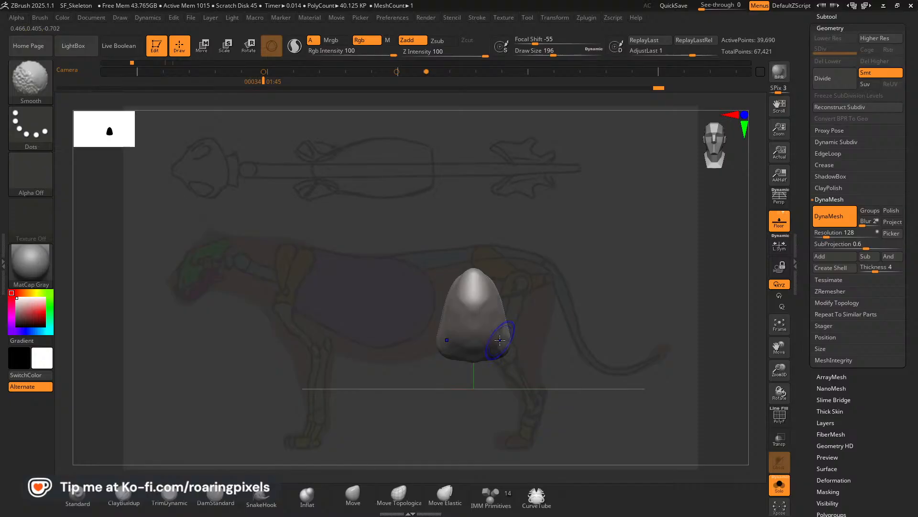
Trim the ribcage's lower flank and underside with TrimDynamic at size 204 and smooth the trimmed planes.
{"action": "left_click_drag", "start_coordinate": [595, 328], "coordinate": [572, 297]}
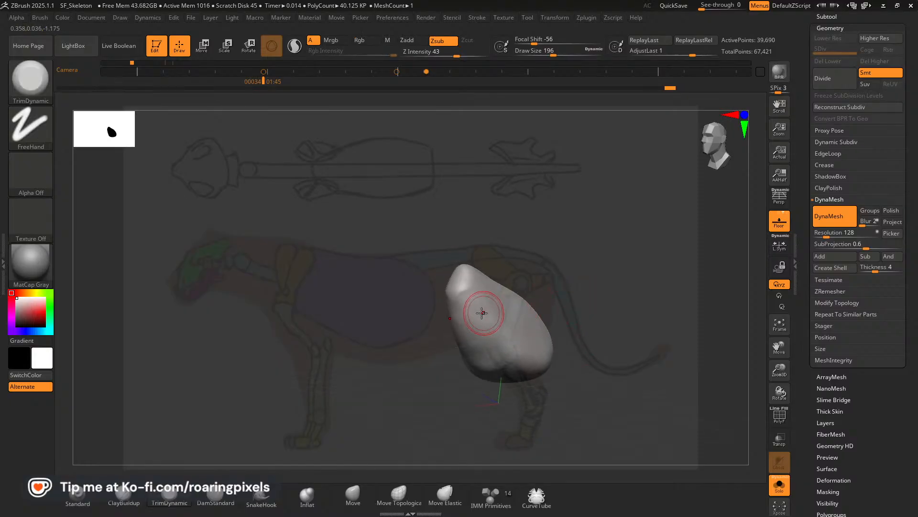
{"action": "left_click_drag", "start_coordinate": [557, 336], "coordinate": [674, 272]}
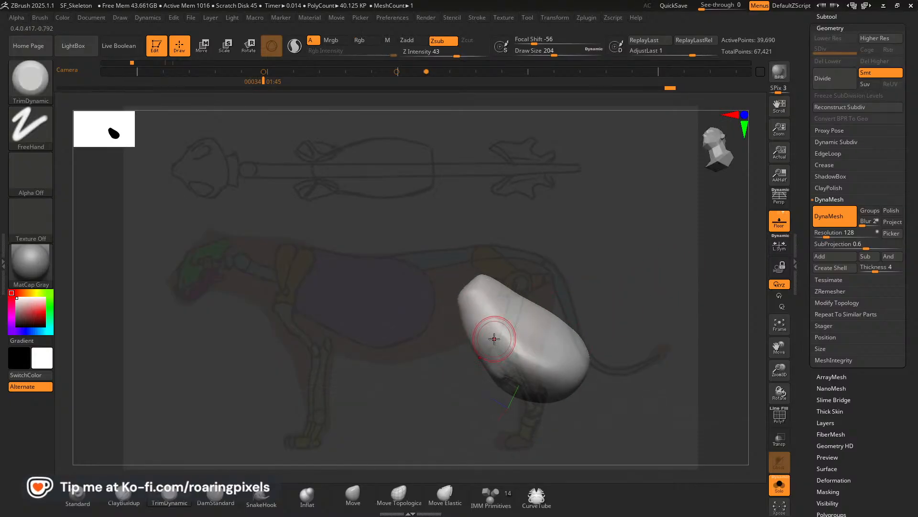
{"action": "left_click_drag", "start_coordinate": [567, 307], "coordinate": [537, 324]}
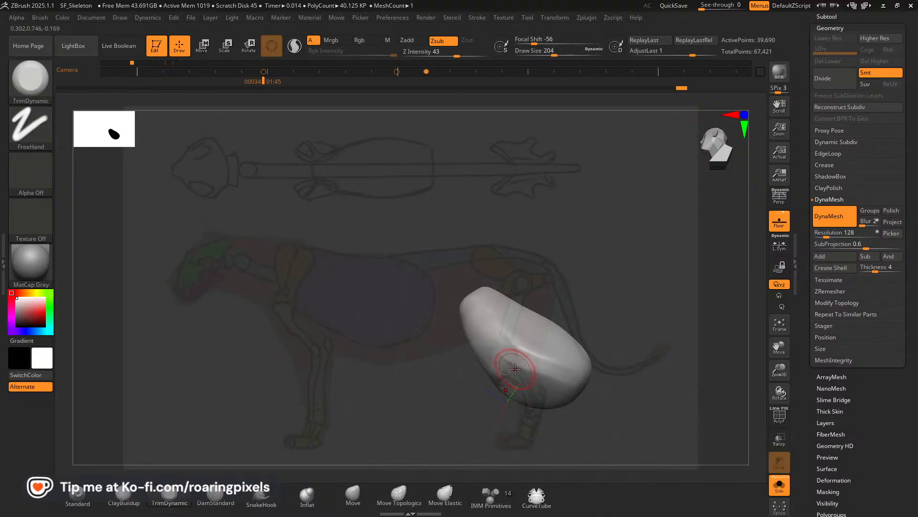
{"action": "mouse_move", "coordinate": [522, 367]}
{"action": "left_mouse_down", "text": "shift"}
{"action": "mouse_move", "coordinate": [502, 373]}
{"action": "mouse_move", "coordinate": [534, 375]}
{"action": "left_mouse_up", "text": "shift"}
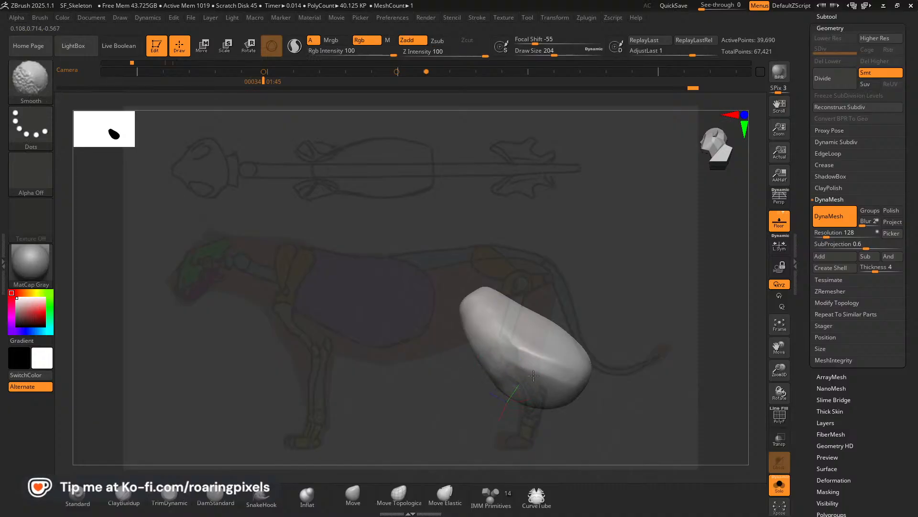
{"action": "mouse_move", "coordinate": [617, 272]}
{"action": "left_mouse_down"}
{"action": "mouse_move", "coordinate": [634, 336]}
{"action": "mouse_move", "coordinate": [584, 334]}
{"action": "left_mouse_up"}
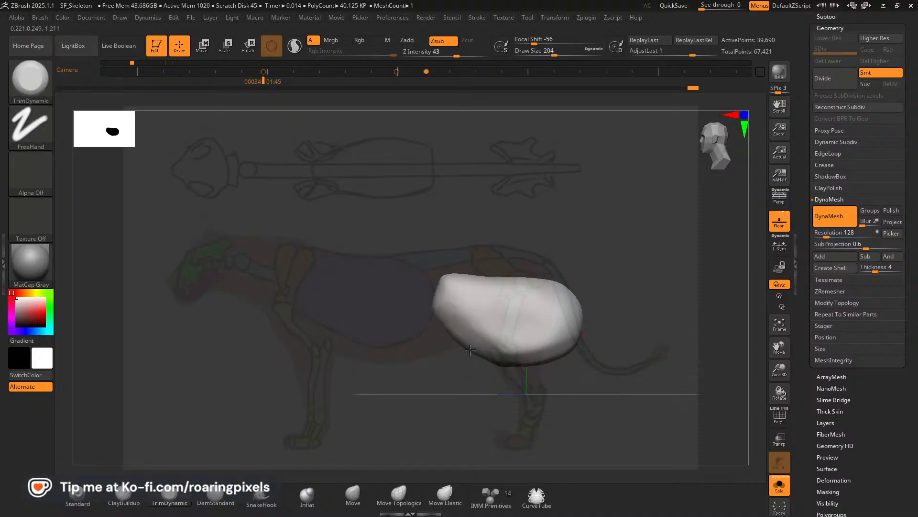
Trim and smooth the ribcage's front underside edge, checking it from the side and front, and exit Solo mode.
{"action": "key", "text": "shift"}
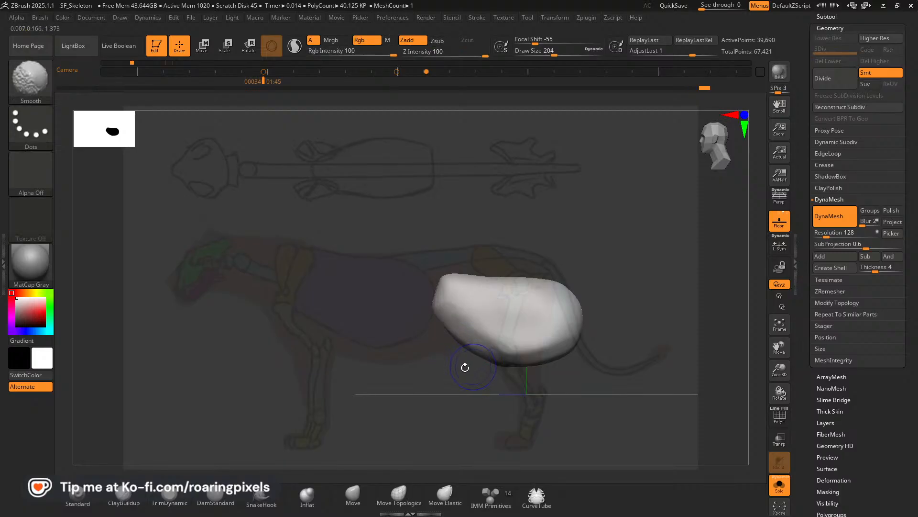
{"action": "mouse_move", "coordinate": [464, 367]}
{"action": "left_mouse_down"}
{"action": "mouse_move", "coordinate": [464, 377]}
{"action": "mouse_move", "coordinate": [512, 330]}
{"action": "mouse_move", "coordinate": [503, 328]}
{"action": "left_mouse_up"}
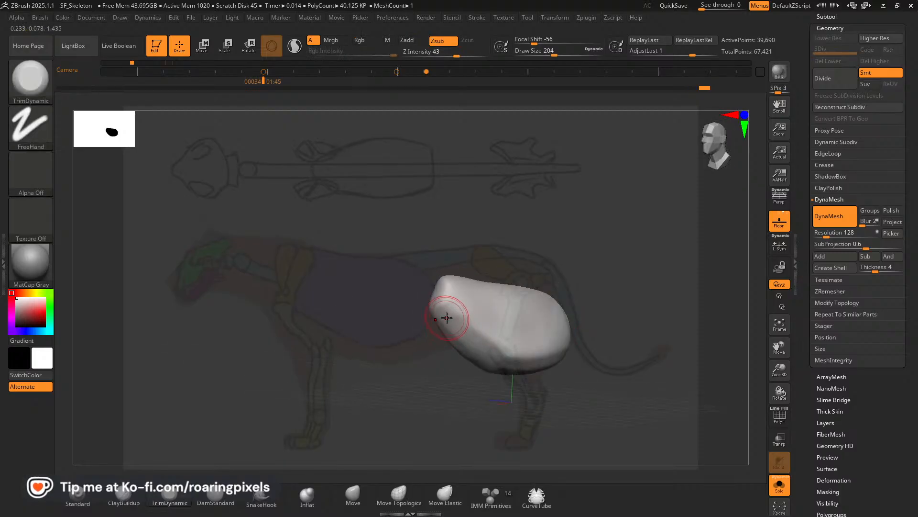
{"action": "key", "text": "shift"}
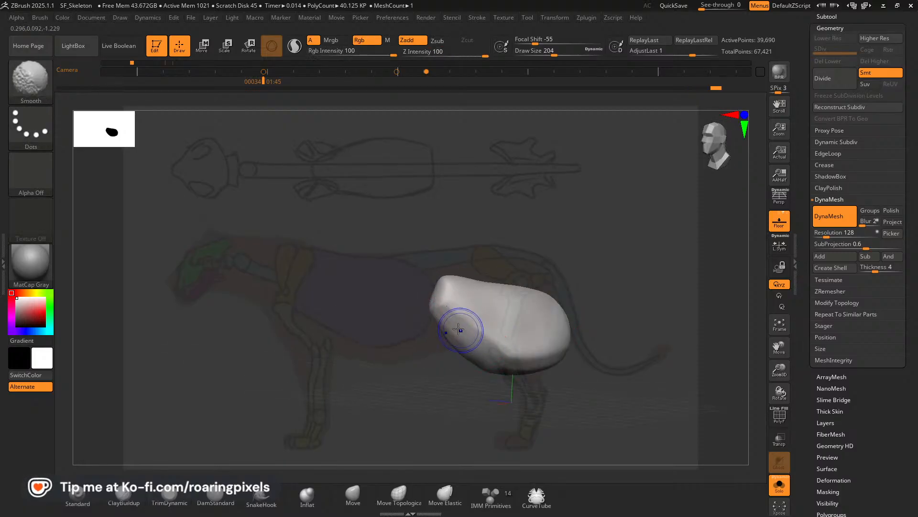
{"action": "mouse_move", "coordinate": [485, 349]}
{"action": "left_mouse_down", "text": "shift"}
{"action": "mouse_move", "coordinate": [453, 313]}
{"action": "mouse_move", "coordinate": [452, 292]}
{"action": "mouse_move", "coordinate": [484, 309]}
{"action": "left_mouse_up", "text": "shift"}
{"action": "key", "text": "shift"}
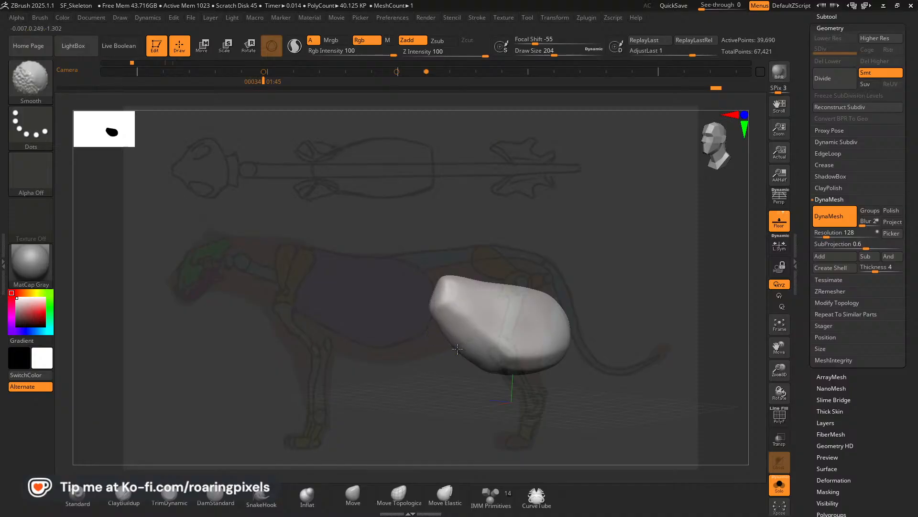
{"action": "left_click_drag", "start_coordinate": [458, 348], "coordinate": [428, 339]}
{"action": "mouse_move", "coordinate": [465, 366]}
{"action": "left_mouse_down", "text": "shift"}
{"action": "mouse_move", "coordinate": [463, 351]}
{"action": "mouse_move", "coordinate": [570, 330]}
{"action": "mouse_move", "coordinate": [570, 318]}
{"action": "left_mouse_up", "text": "shift"}
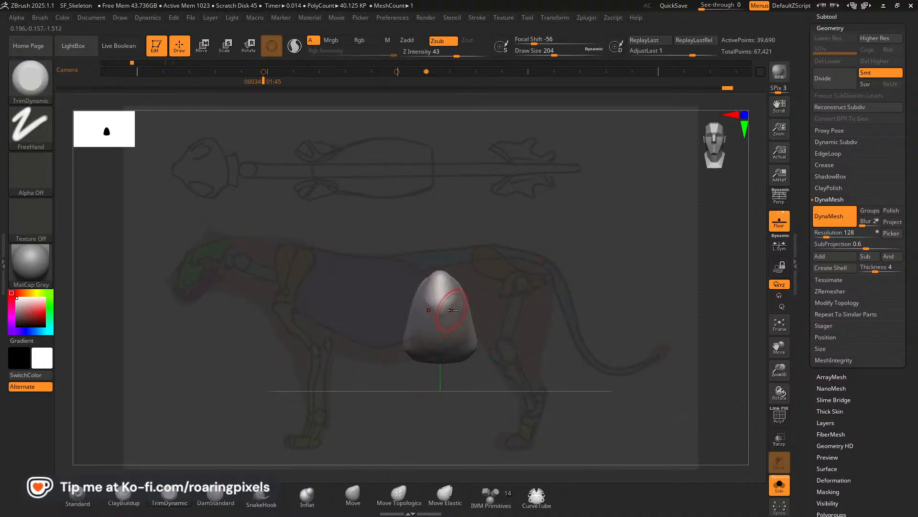
{"action": "left_click", "coordinate": [779, 484]}
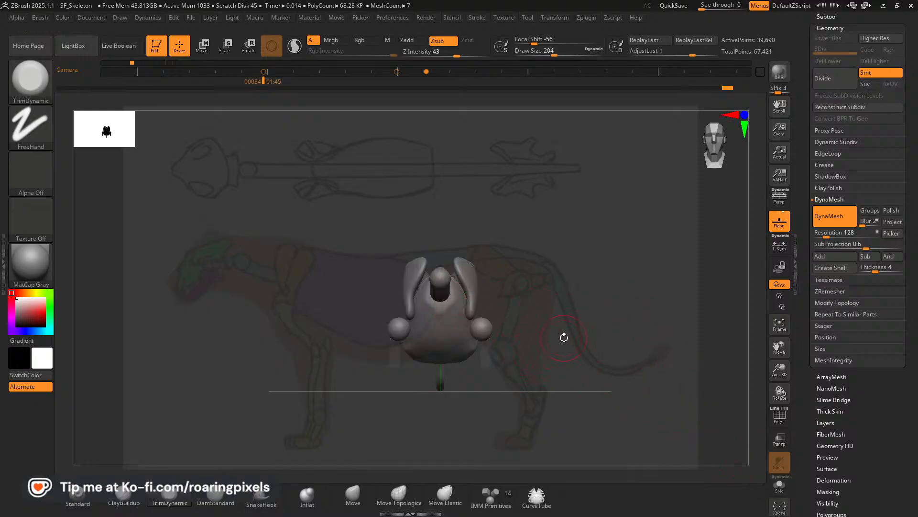
Switch to the browser, examine the front-view lion skeleton pin on Pinterest, and return to ZBrush.
{"action": "key", "text": "alt+Tab"}
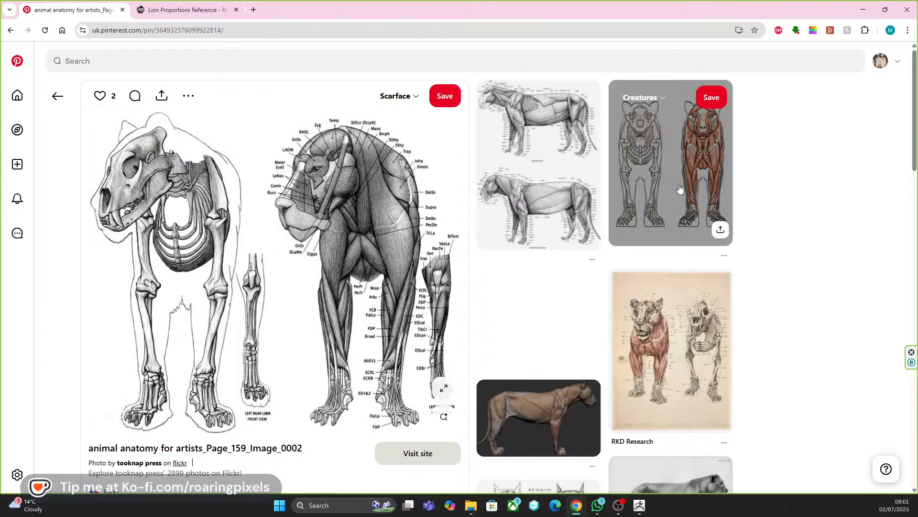
{"action": "left_click", "coordinate": [672, 190]}
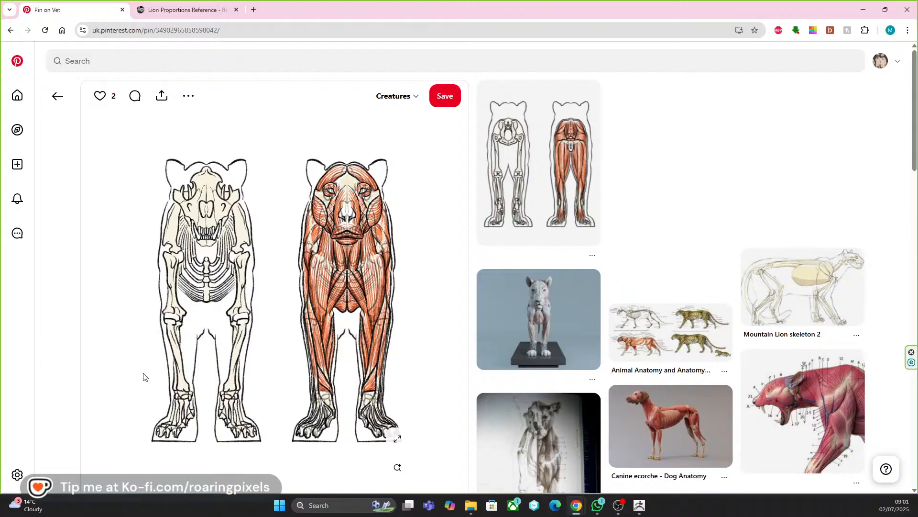
{"action": "key", "text": "alt+Tab"}
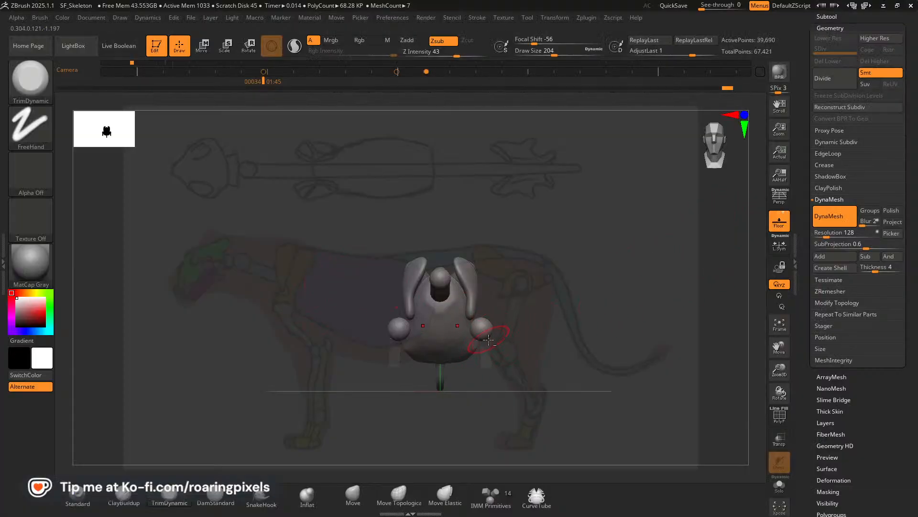
Make Scapulae_Blockout active and lengthen the upper foreleg bone along the side-view reference with the Move brush at size 228.
{"action": "left_click", "coordinate": [484, 348], "text": "alt"}
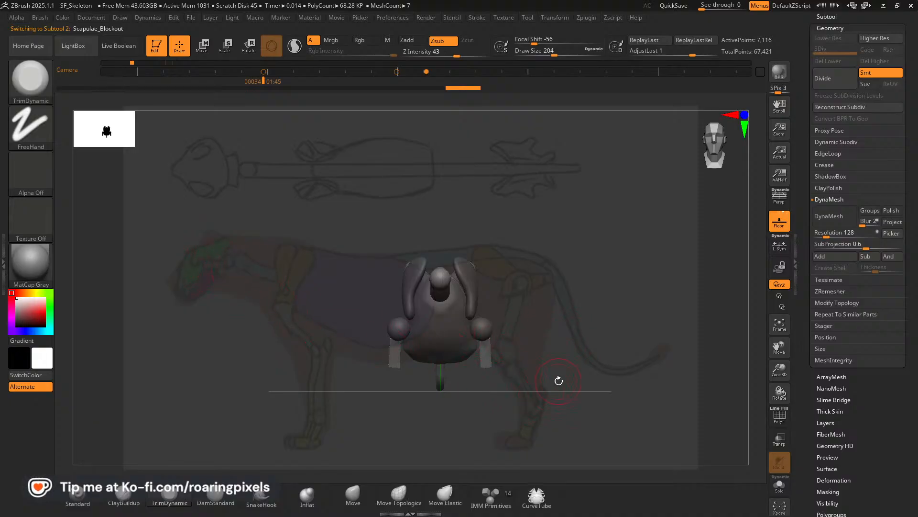
{"action": "key", "text": "Right"}
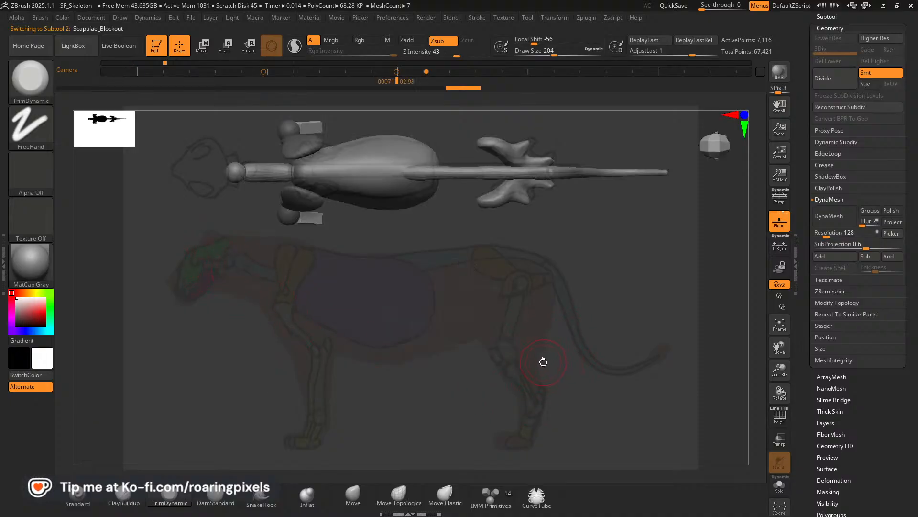
{"action": "key", "text": "Left"}
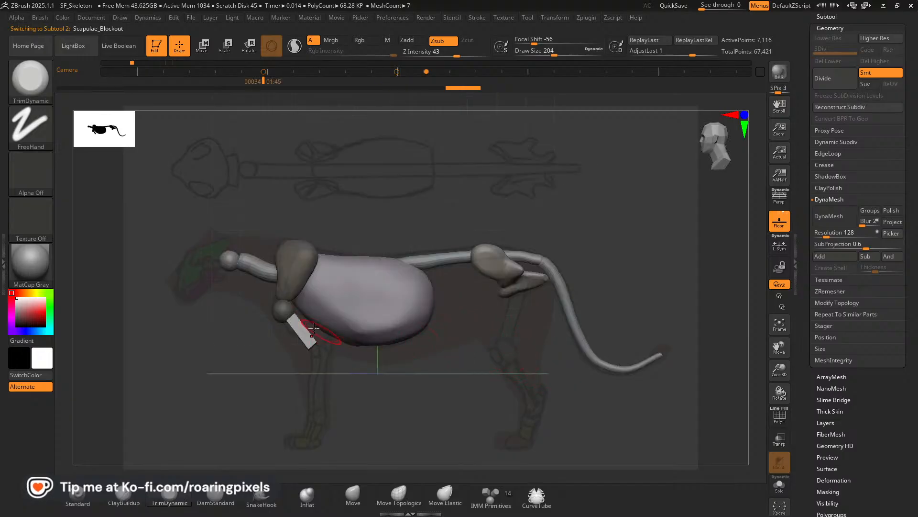
{"action": "left_click", "coordinate": [353, 494]}
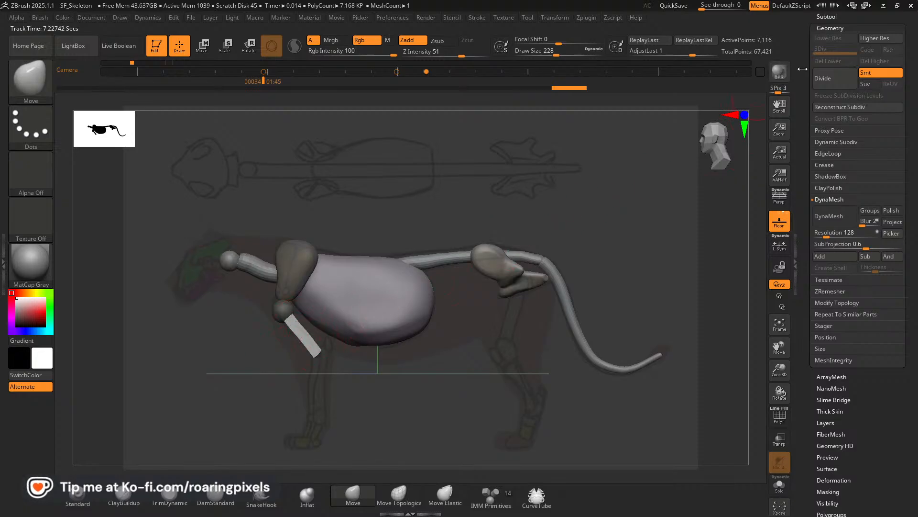
Mask only the scapulae and split the unmasked shoulder balls and upper foreleg bones into a separate subtool.
{"action": "left_click", "coordinate": [831, 17]}
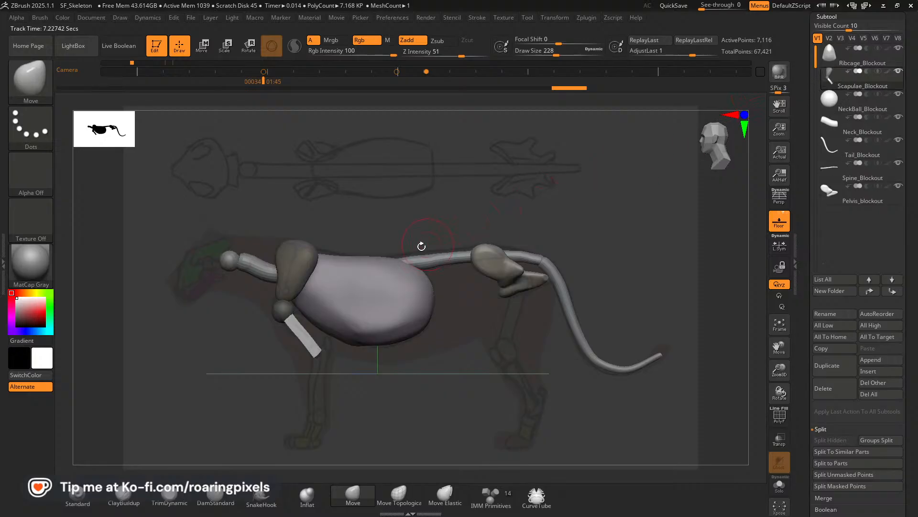
{"action": "left_click_drag", "start_coordinate": [388, 208], "coordinate": [395, 219], "text": "ctrl"}
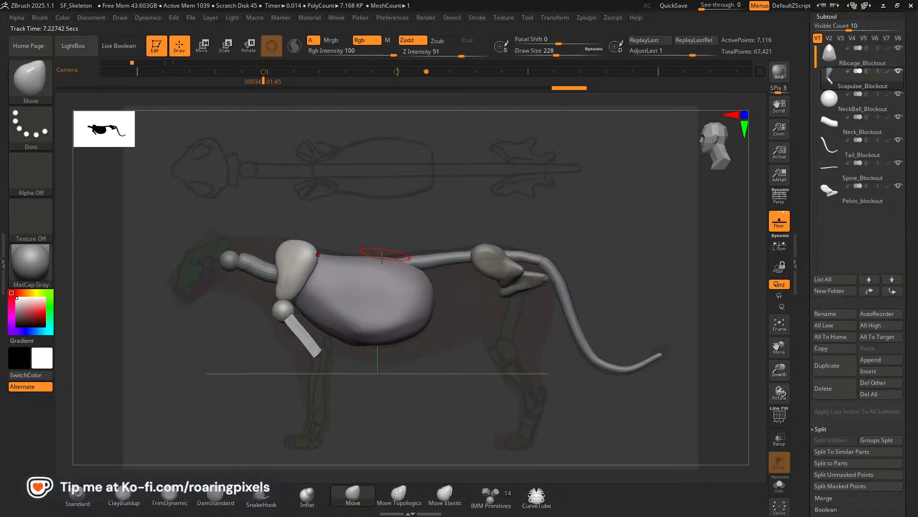
{"action": "left_click", "coordinate": [286, 314], "text": "ctrl+shift"}
{"action": "left_click_drag", "start_coordinate": [338, 294], "coordinate": [348, 304], "text": "ctrl+shift"}
{"action": "left_click", "coordinate": [307, 329], "text": "ctrl+shift"}
{"action": "left_click", "coordinate": [388, 219], "text": "ctrl"}
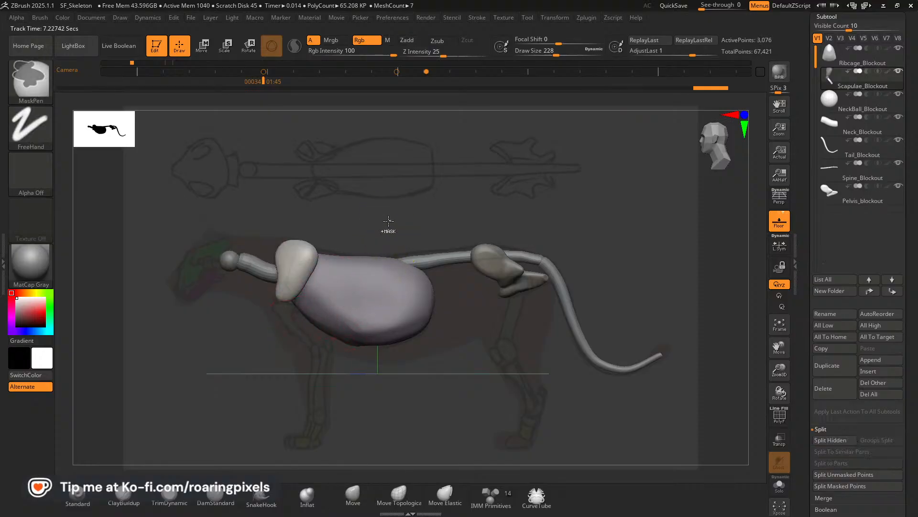
{"action": "left_click", "coordinate": [400, 218], "text": "ctrl+shift"}
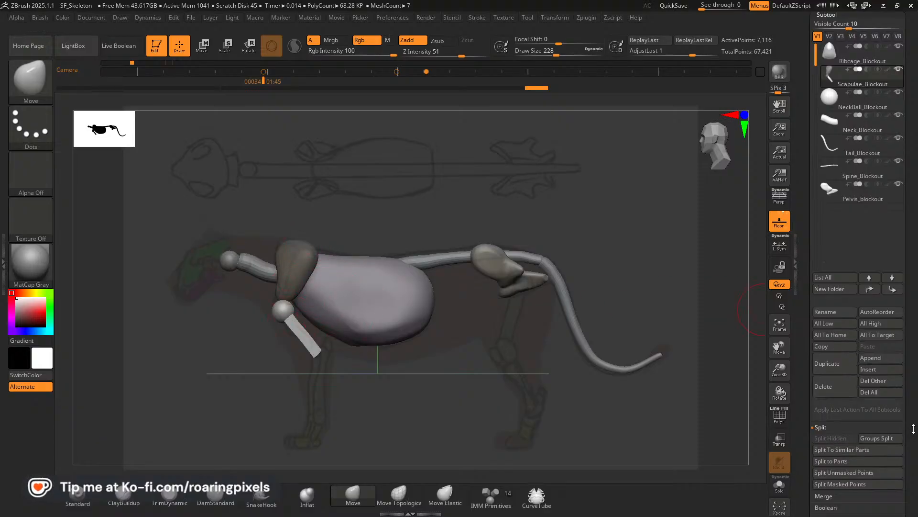
{"action": "scroll", "coordinate": [883, 414], "scroll_direction": "down", "scroll_amount": 2}
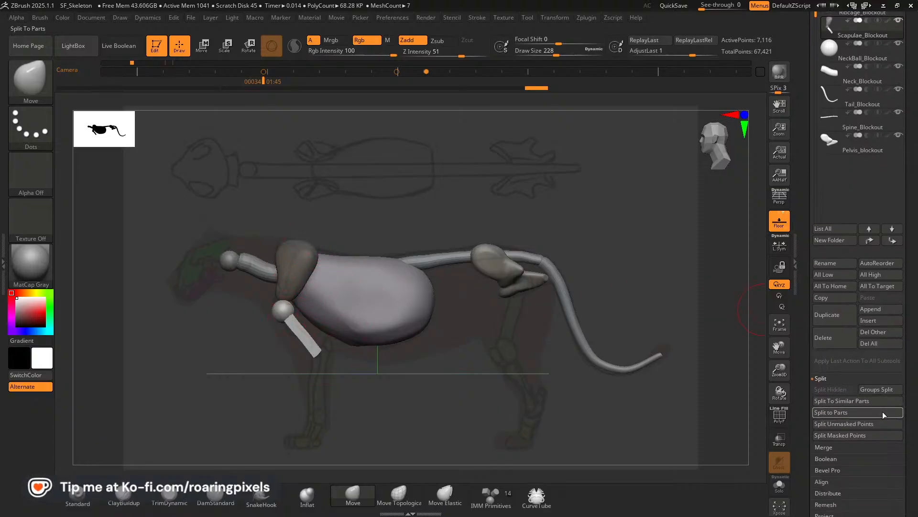
{"action": "left_click", "coordinate": [831, 425]}
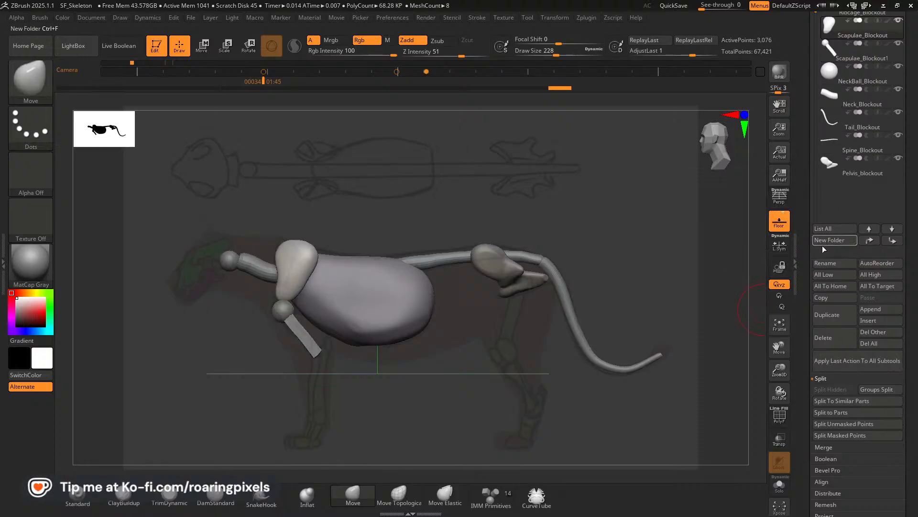
Rename the active Scapulae_Blockout subtool as Femur_Blockout.
{"action": "left_click", "coordinate": [828, 265]}
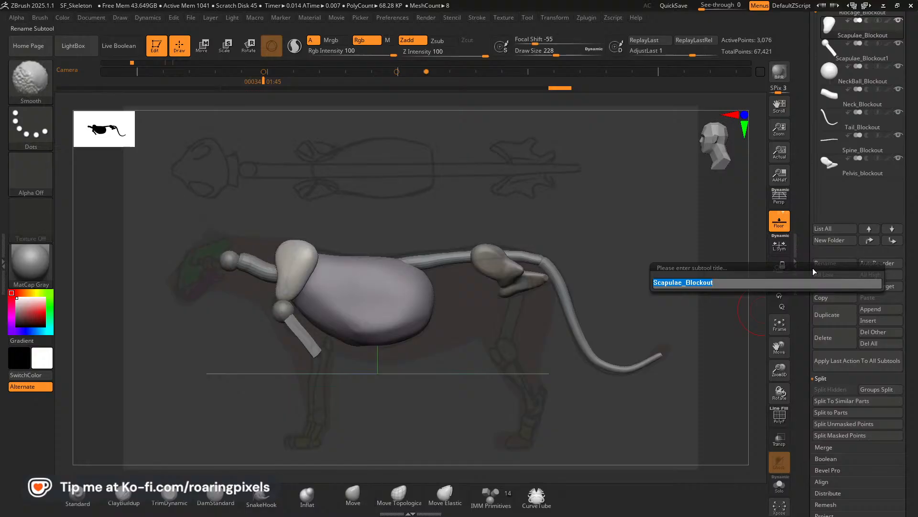
{"action": "type", "text": "Femur"}
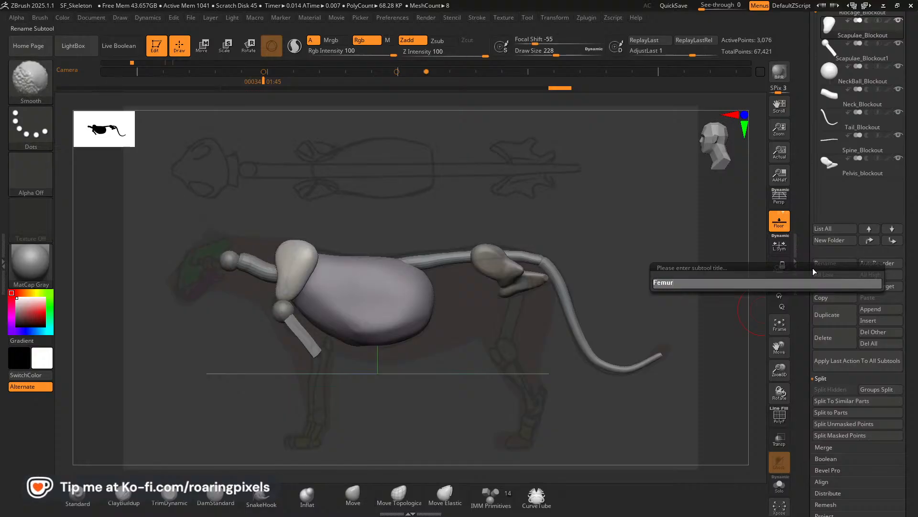
{"action": "type", "text": "_Block"}
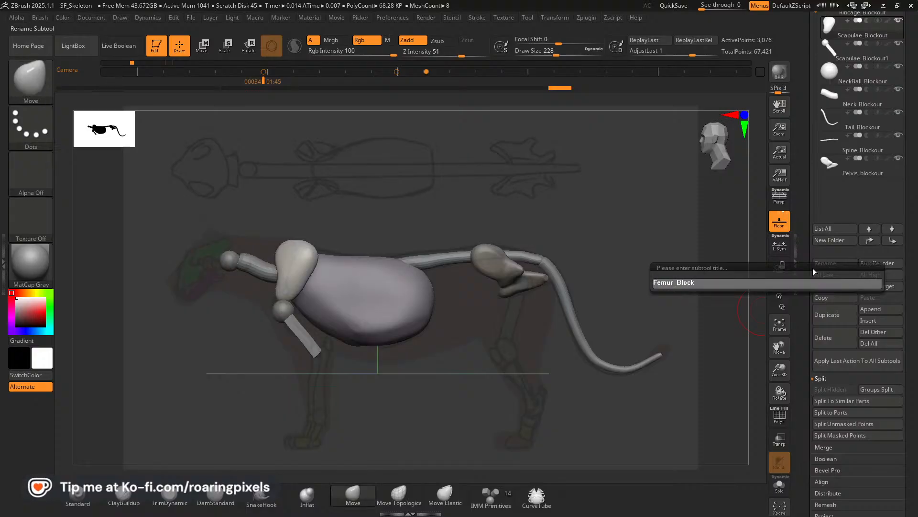
{"action": "type", "text": "out"}
{"action": "key", "text": "Return"}
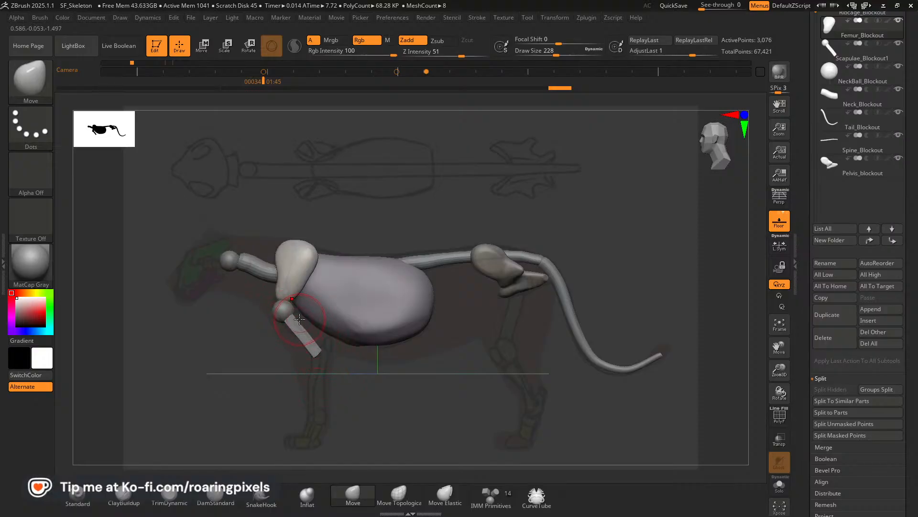
Turn on the polyframe display and DynaMesh the scapulae at resolution 128.
{"action": "key", "text": "shift"}
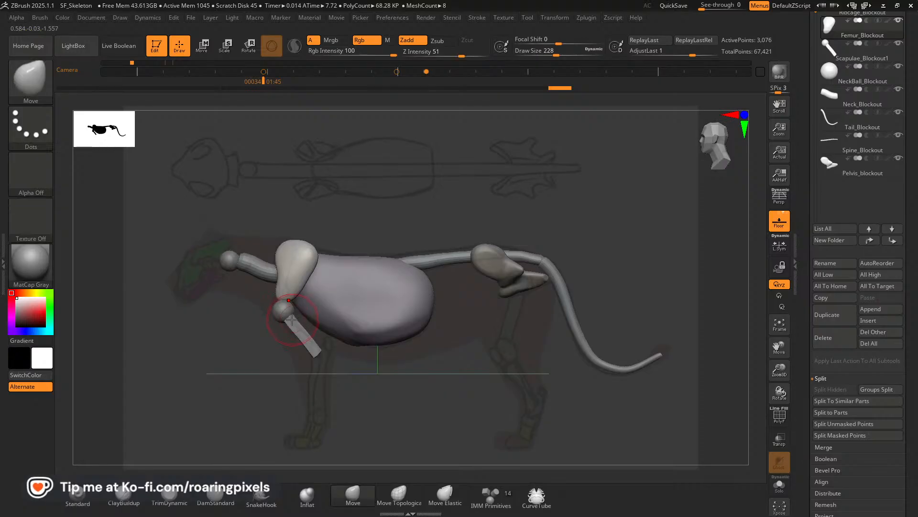
{"action": "key", "text": "ctrl"}
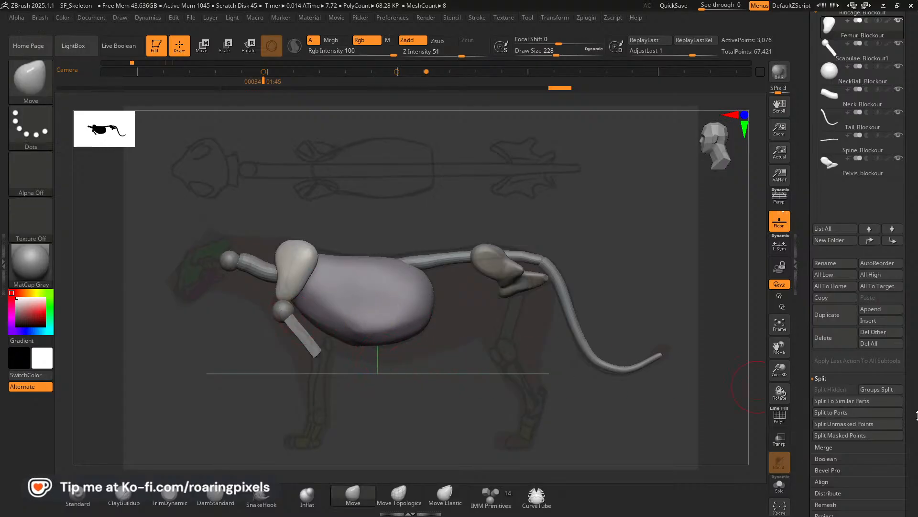
{"action": "left_click_drag", "start_coordinate": [915, 416], "coordinate": [899, 354]}
{"action": "left_click", "coordinate": [837, 390]}
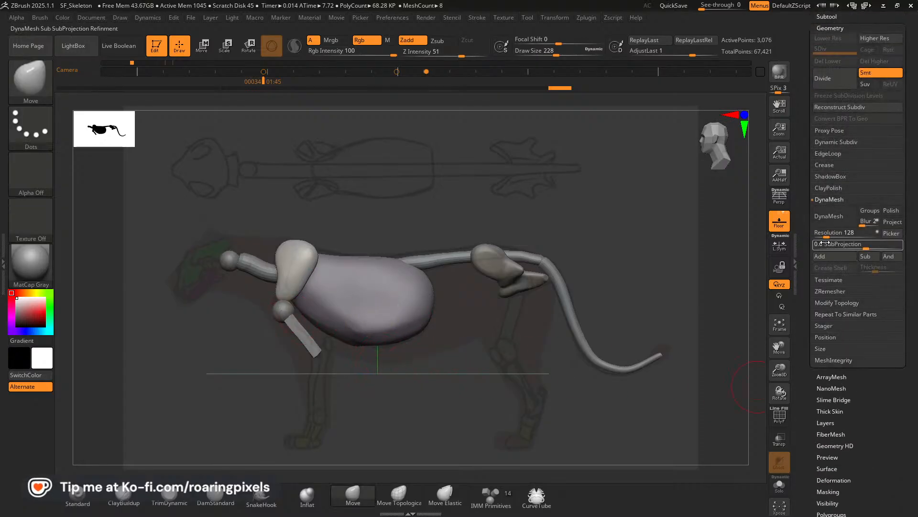
{"action": "left_click", "coordinate": [780, 416]}
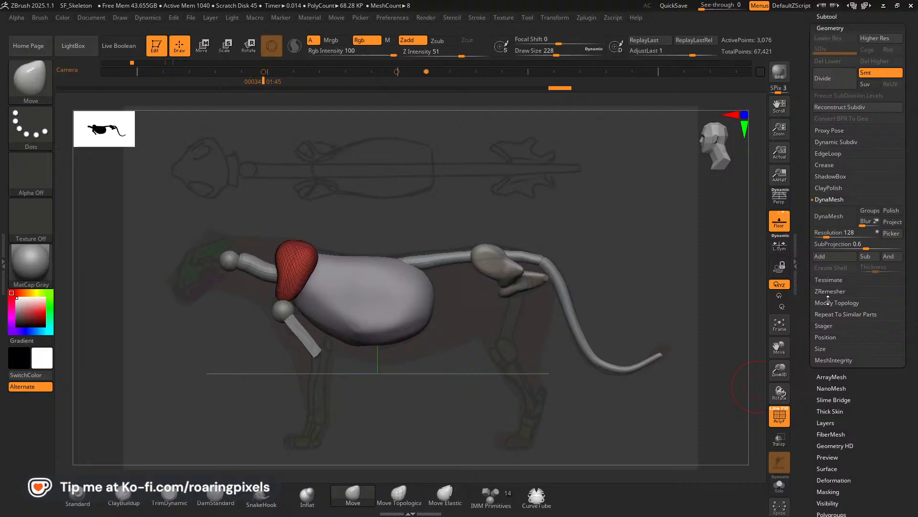
{"action": "left_click", "coordinate": [828, 217]}
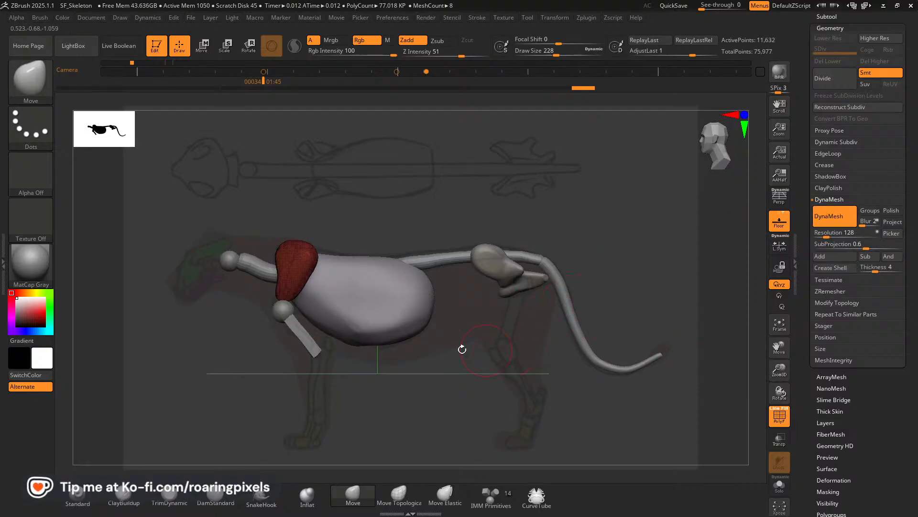
DynaMesh the shoulder balls and upper foreleg bones at resolution 128, and turn off the polyframe display.
{"action": "left_click", "coordinate": [297, 330], "text": "alt"}
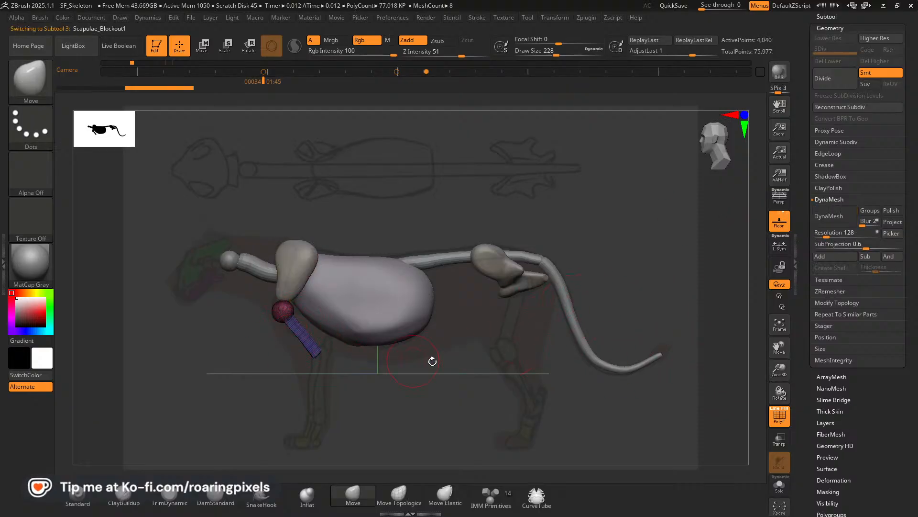
{"action": "left_click", "coordinate": [830, 219]}
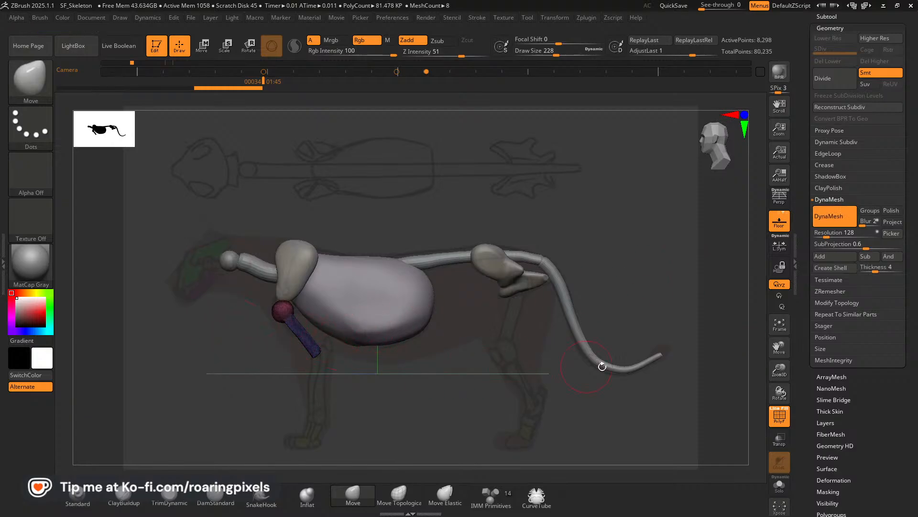
{"action": "left_click", "coordinate": [779, 415]}
Smooth the junction between the shoulder balls and the upper foreleg bones at brush size 228.
{"action": "key", "text": "shift"}
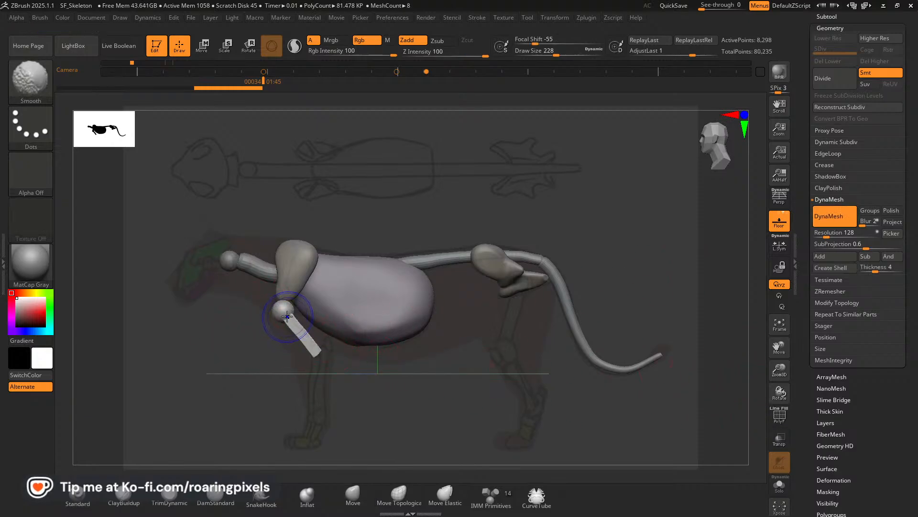
{"action": "left_click_drag", "start_coordinate": [286, 311], "coordinate": [289, 313], "text": "shift"}
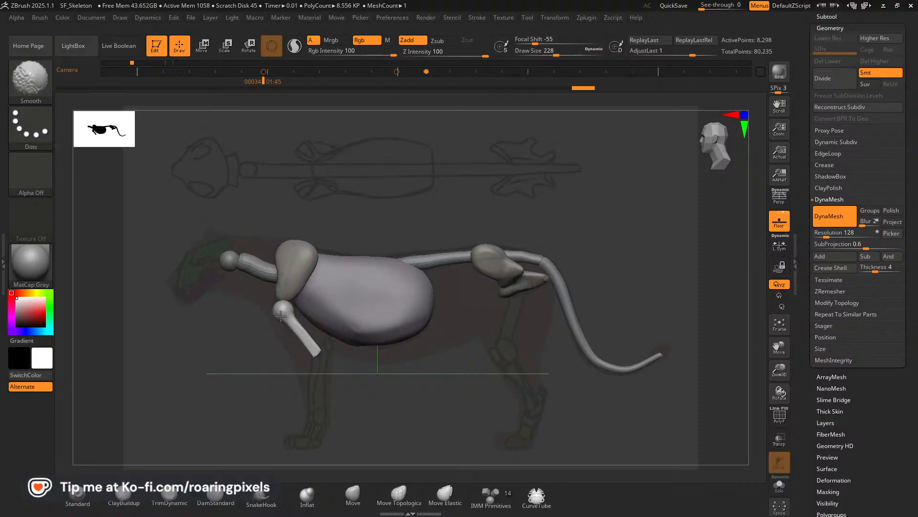
{"action": "left_click_drag", "start_coordinate": [287, 365], "coordinate": [258, 203]}
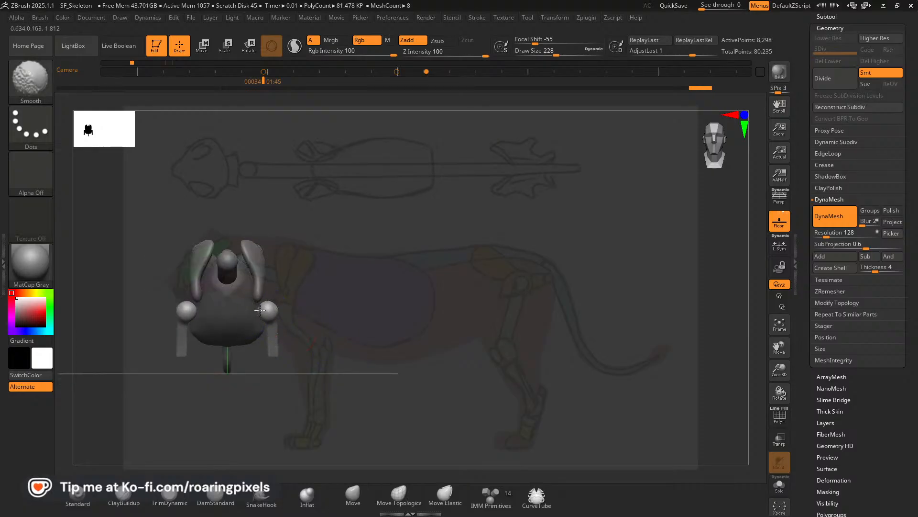
Trim the shoulder joints and shafts of the upper foreleg bones with the TrimDynamic brush from several angles.
{"action": "left_click_drag", "start_coordinate": [339, 324], "coordinate": [250, 314]}
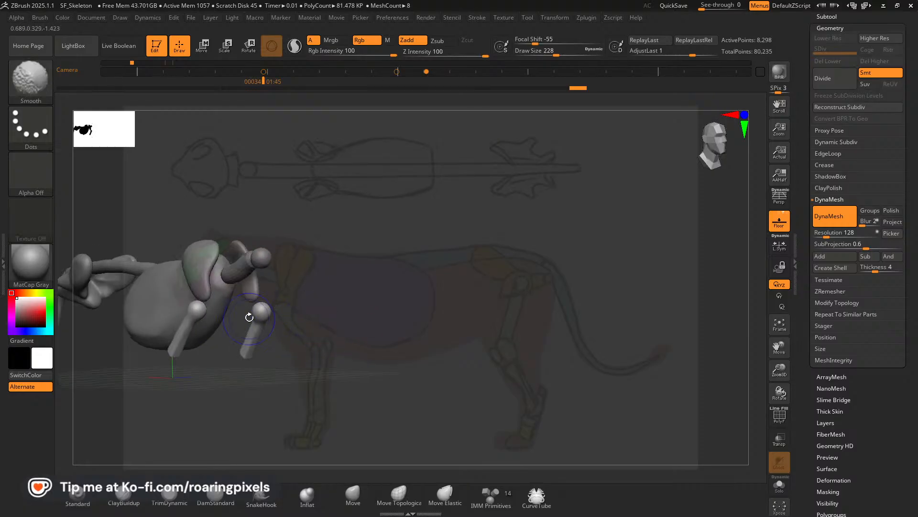
{"action": "left_click", "coordinate": [169, 495]}
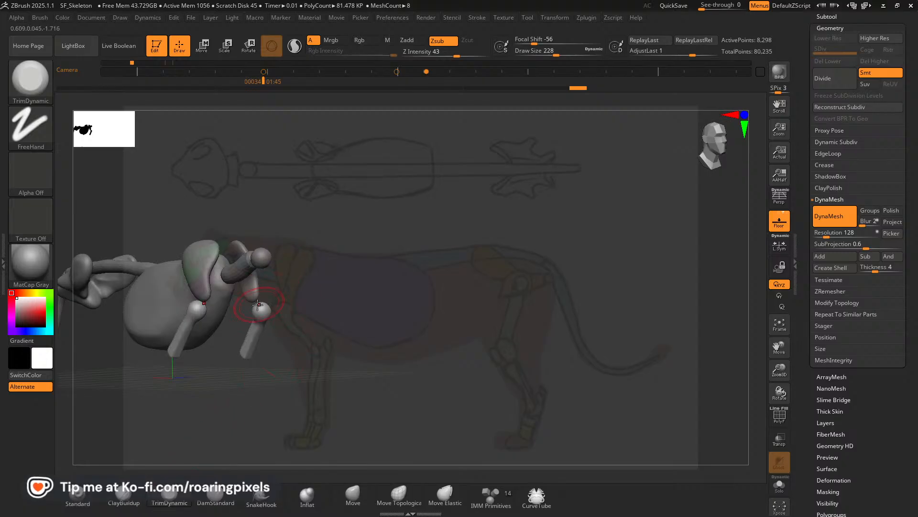
{"action": "mouse_move", "coordinate": [257, 315]}
{"action": "left_mouse_down"}
{"action": "mouse_move", "coordinate": [317, 322]}
{"action": "mouse_move", "coordinate": [328, 314]}
{"action": "mouse_move", "coordinate": [259, 319]}
{"action": "mouse_move", "coordinate": [368, 333]}
{"action": "left_mouse_up"}
{"action": "mouse_move", "coordinate": [264, 342]}
{"action": "left_mouse_down"}
{"action": "mouse_move", "coordinate": [272, 349]}
{"action": "mouse_move", "coordinate": [222, 363]}
{"action": "mouse_move", "coordinate": [275, 349]}
{"action": "mouse_move", "coordinate": [268, 339]}
{"action": "mouse_move", "coordinate": [272, 350]}
{"action": "left_mouse_up"}
{"action": "left_click_drag", "start_coordinate": [205, 355], "coordinate": [233, 346]}
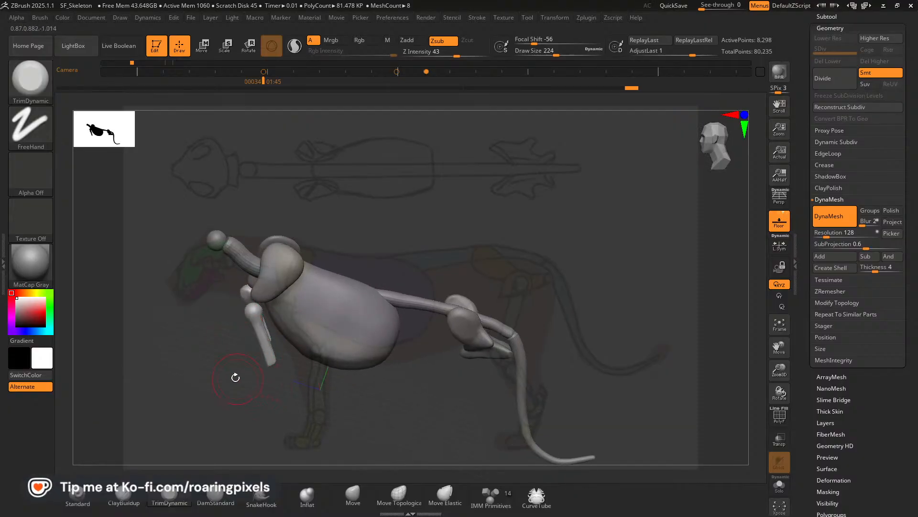
{"action": "left_click_drag", "start_coordinate": [236, 378], "coordinate": [274, 316]}
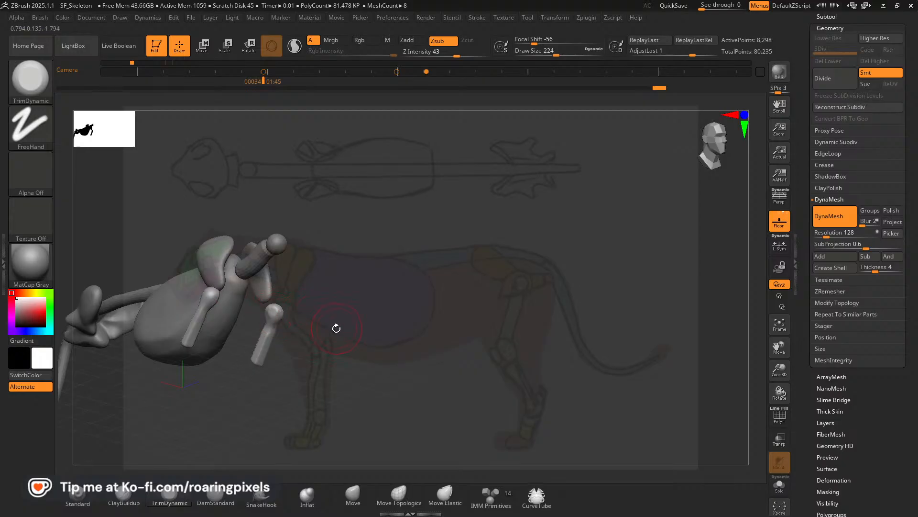
{"action": "mouse_move", "coordinate": [368, 322]}
{"action": "left_mouse_down", "text": "shift"}
{"action": "mouse_move", "coordinate": [328, 328]}
{"action": "mouse_move", "coordinate": [370, 334]}
{"action": "left_mouse_up", "text": "shift"}
{"action": "mouse_move", "coordinate": [270, 330]}
{"action": "left_mouse_down"}
{"action": "mouse_move", "coordinate": [273, 311]}
{"action": "mouse_move", "coordinate": [297, 332]}
{"action": "left_mouse_up"}
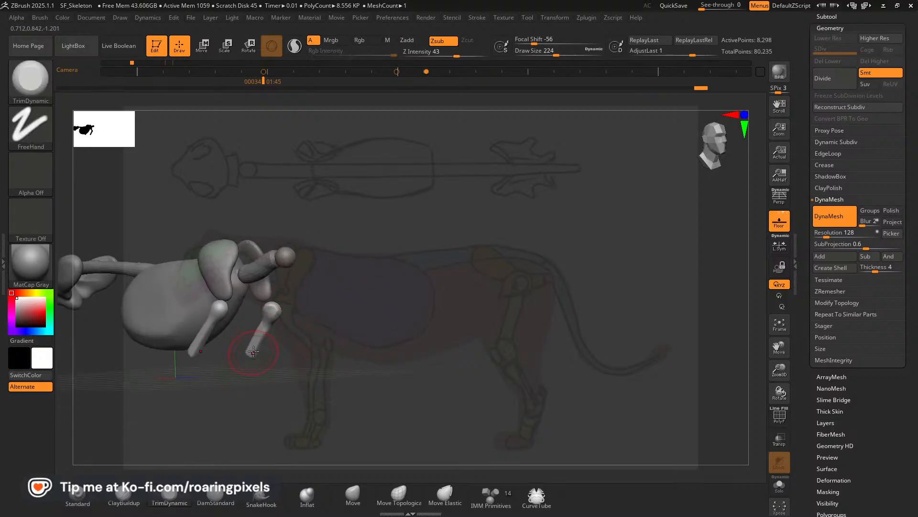
{"action": "left_click_drag", "start_coordinate": [313, 340], "coordinate": [199, 373]}
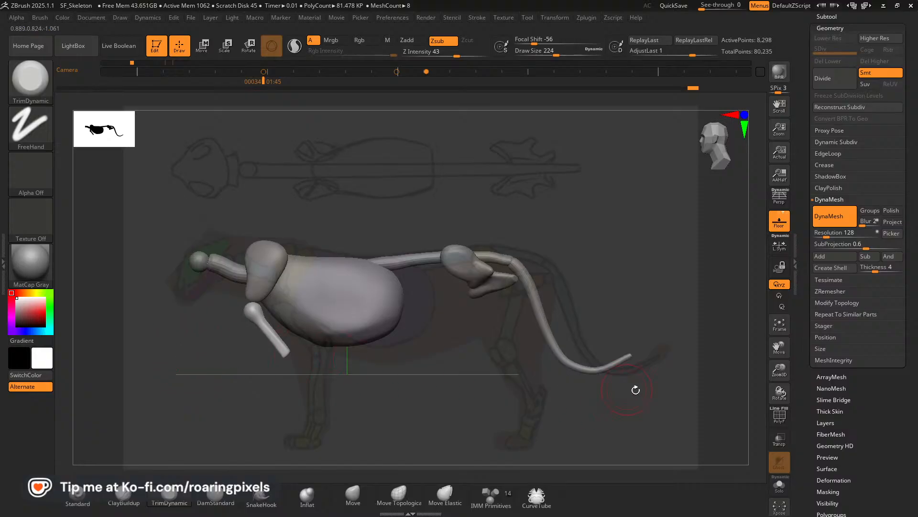
{"action": "left_click_drag", "start_coordinate": [779, 346], "coordinate": [728, 344]}
{"action": "key", "text": "Left"}
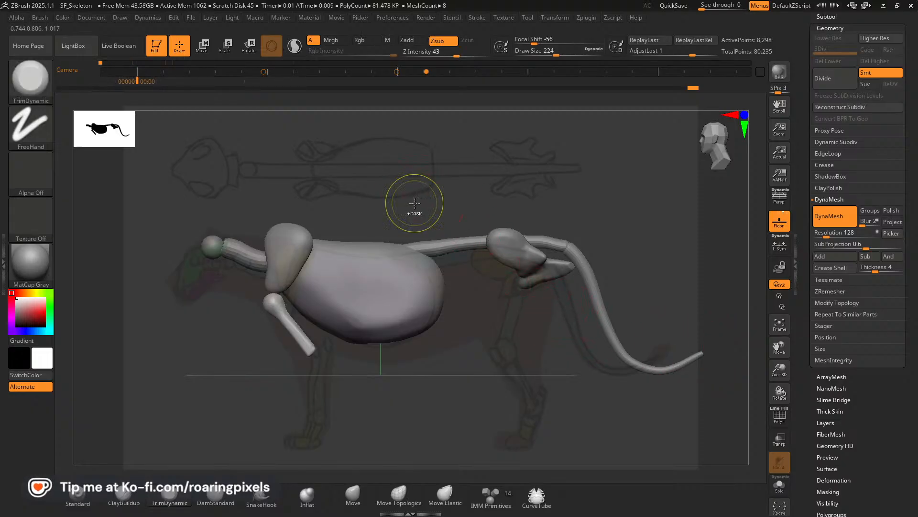
{"action": "key", "text": "alt+Down"}
{"action": "key", "text": "alt+Down"}
{"action": "key", "text": "alt+Down"}
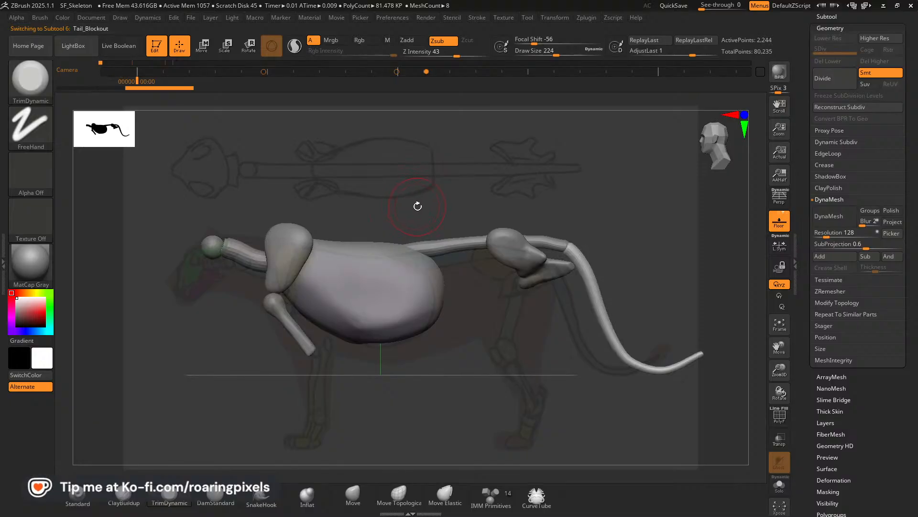
{"action": "left_click", "coordinate": [476, 72]}
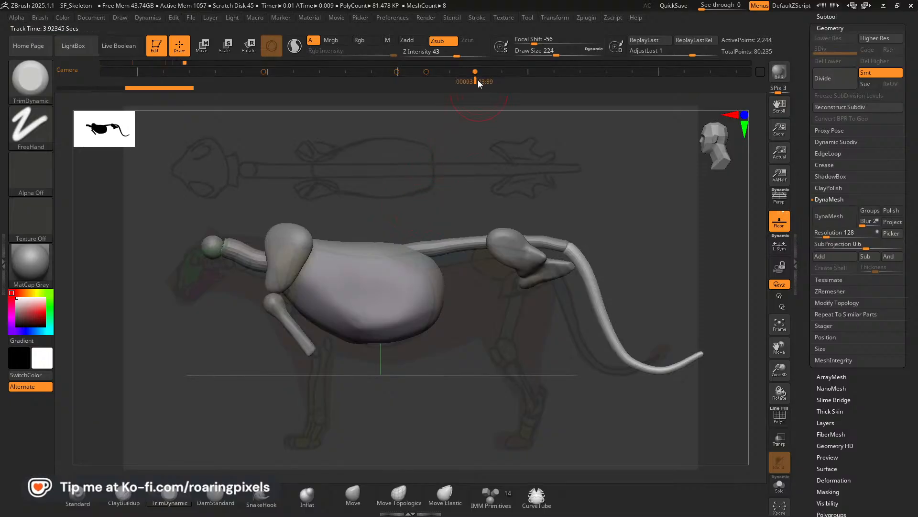
{"action": "key", "text": "ctrl+z"}
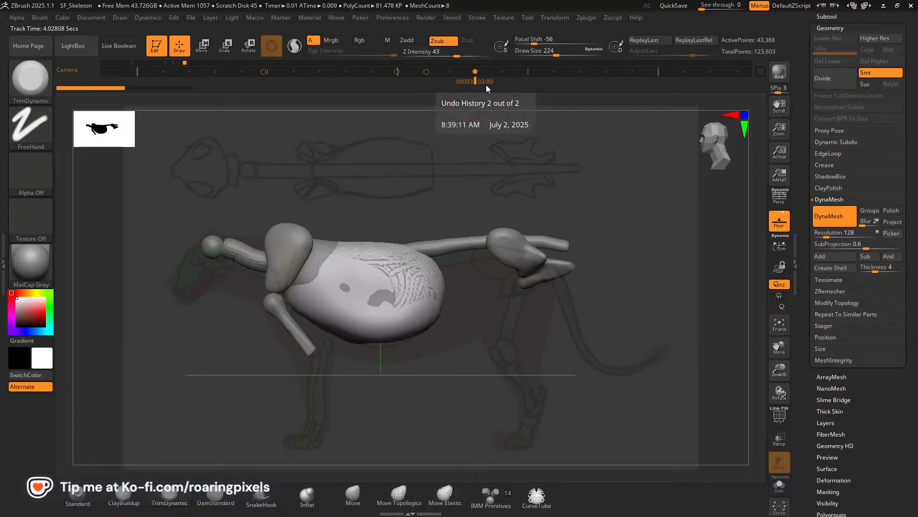
Return the camera to the stored side-view keyframe at 3.32 seconds on the timeline.
{"action": "key", "text": "Left"}
{"action": "key", "text": "Left"}
{"action": "key", "text": "Left"}
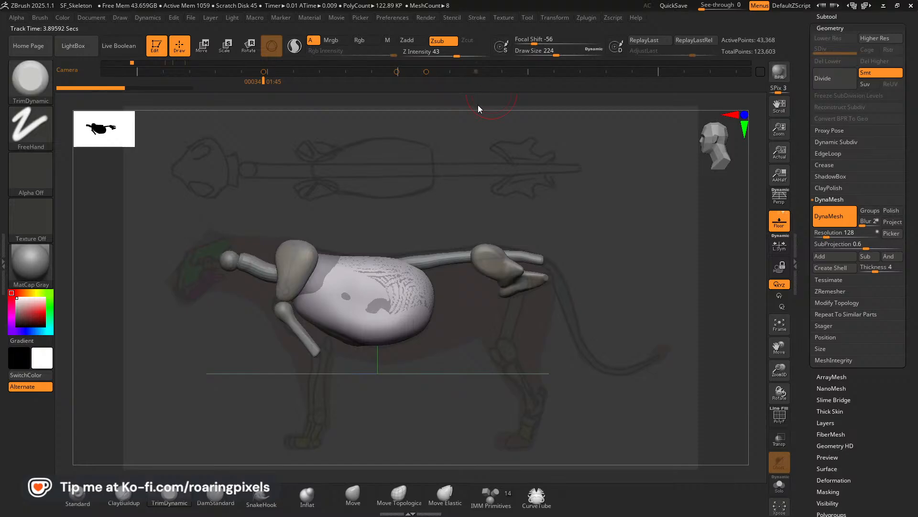
{"action": "left_click", "coordinate": [425, 72]}
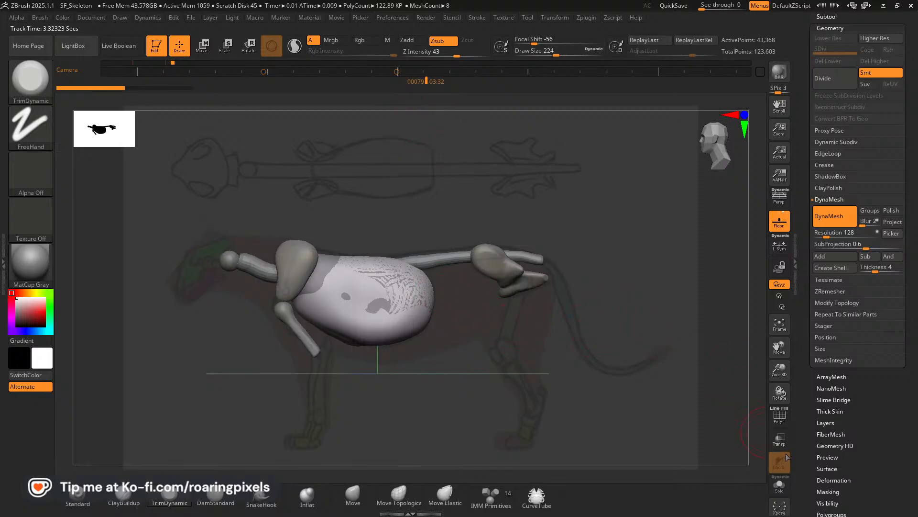
Examine the Tail_Blockout mesh in isolation, bring the other subtools back and open the subtool list.
{"action": "left_click", "coordinate": [784, 487]}
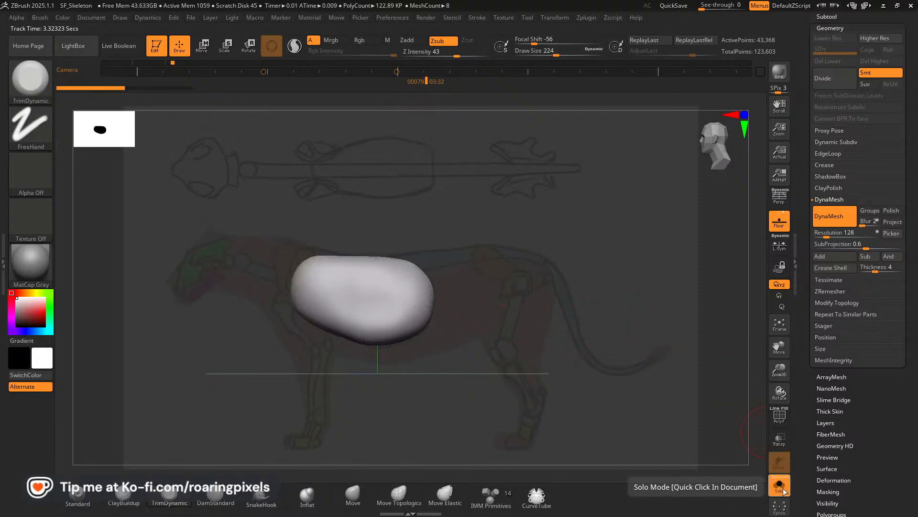
{"action": "left_click", "coordinate": [783, 486]}
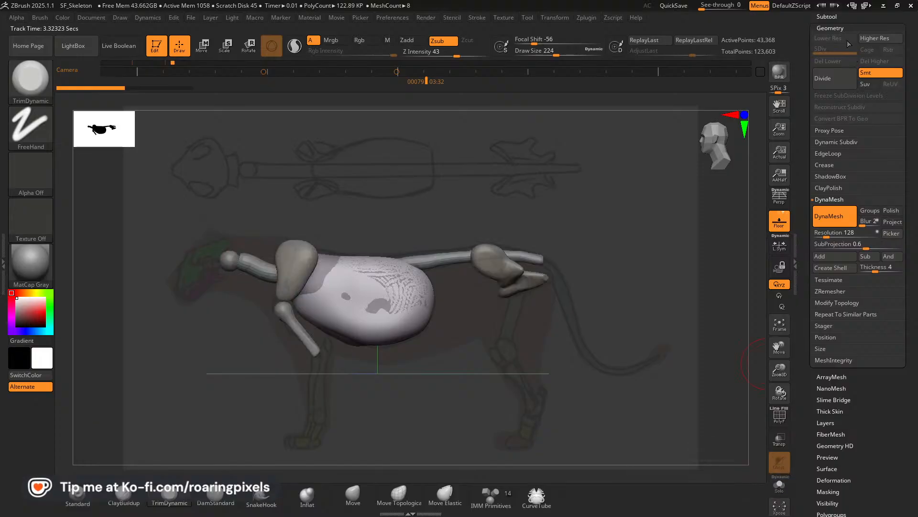
{"action": "left_click", "coordinate": [831, 18]}
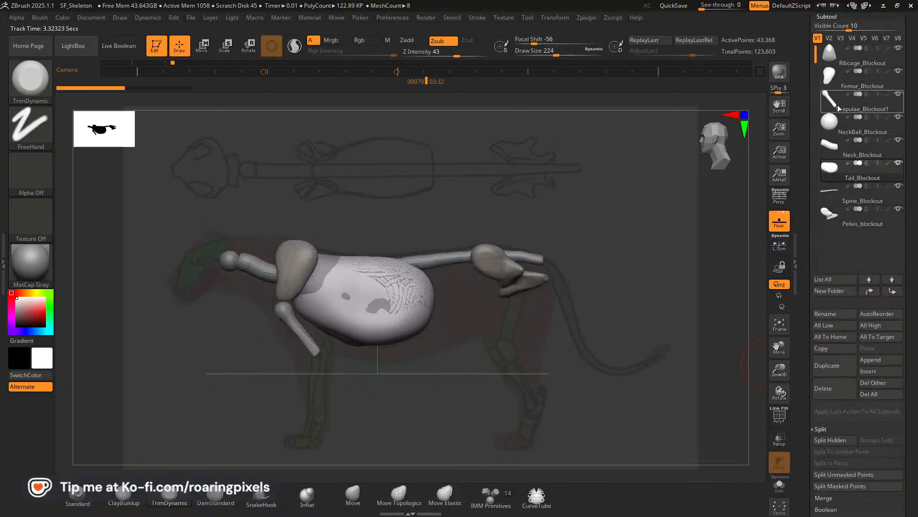
Make Scapulae_Blockout1 active and bend the upper foreleg bone along the side-view reference with the Move brush at size 212.
{"action": "left_click", "coordinate": [295, 326], "text": "alt"}
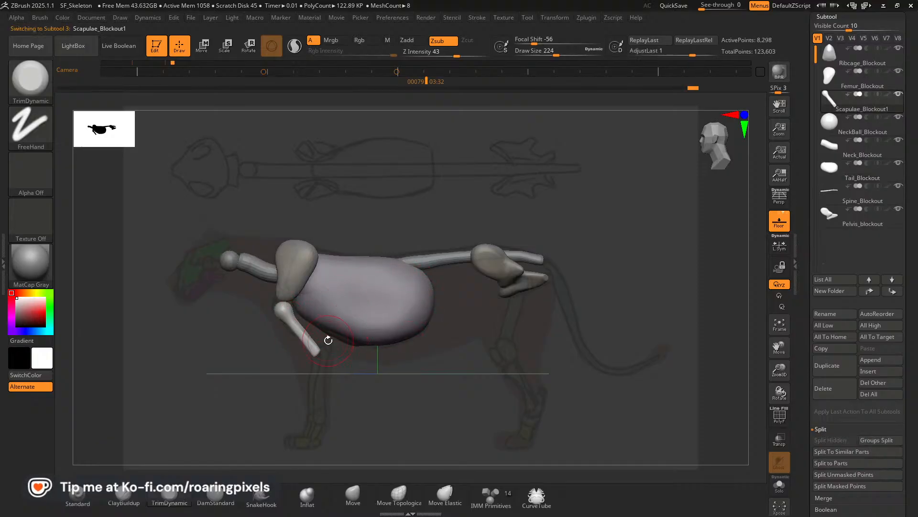
{"action": "left_click", "coordinate": [353, 495]}
{"action": "mouse_move", "coordinate": [296, 325]}
{"action": "left_mouse_down"}
{"action": "mouse_move", "coordinate": [276, 308]}
{"action": "mouse_move", "coordinate": [295, 328]}
{"action": "left_mouse_up"}
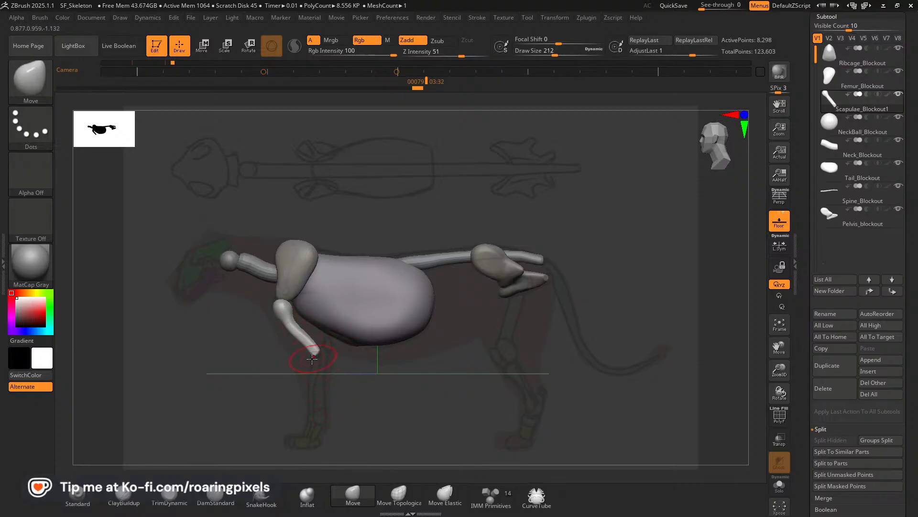
Swell the lower end of the upper foreleg bone with the Inflat brush at size 152.
{"action": "key", "text": "bracketleft"}
{"action": "key", "text": "b"}
{"action": "key", "text": "i"}
{"action": "key", "text": "n"}
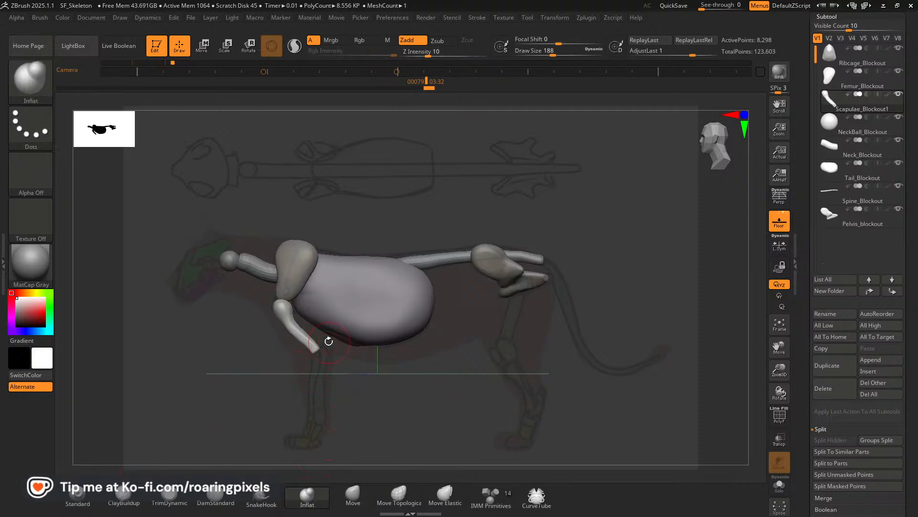
{"action": "key", "text": "bracketleft"}
{"action": "key", "text": "bracketleft"}
{"action": "key", "text": "bracketleft"}
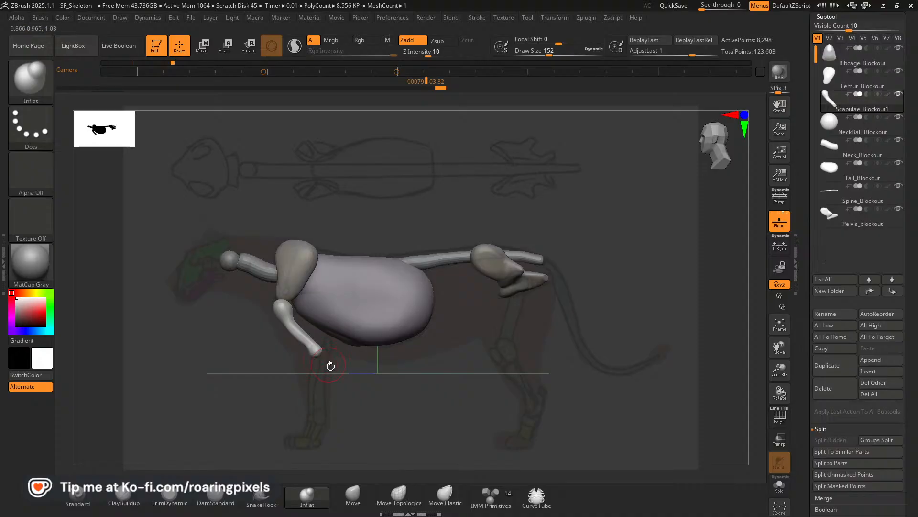
{"action": "key", "text": "shift"}
In the front view, move the upper foreleg bones inward toward the ribcage and rotate them about -7.17 degrees to stand upright.
{"action": "mouse_move", "coordinate": [365, 402]}
{"action": "left_mouse_down", "text": "shift"}
{"action": "mouse_move", "coordinate": [412, 404]}
{"action": "mouse_move", "coordinate": [412, 391]}
{"action": "left_mouse_up", "text": "shift"}
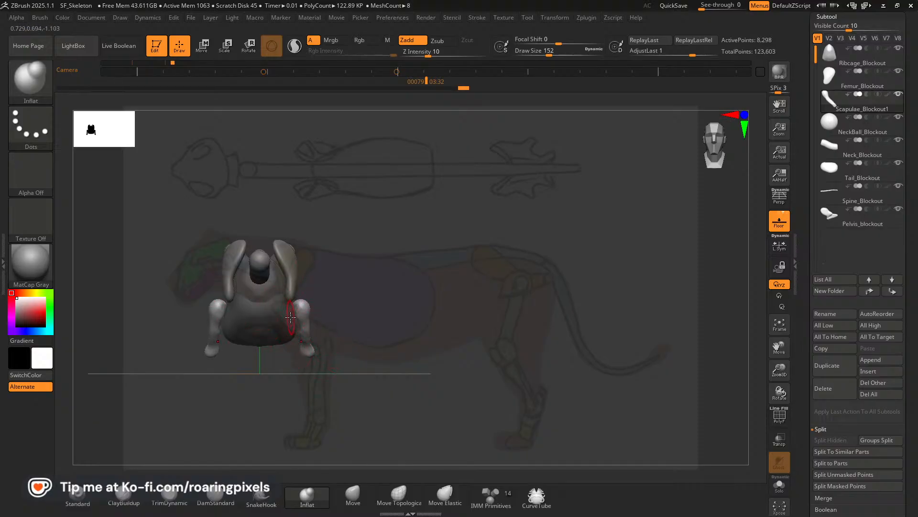
{"action": "left_click", "coordinate": [206, 52]}
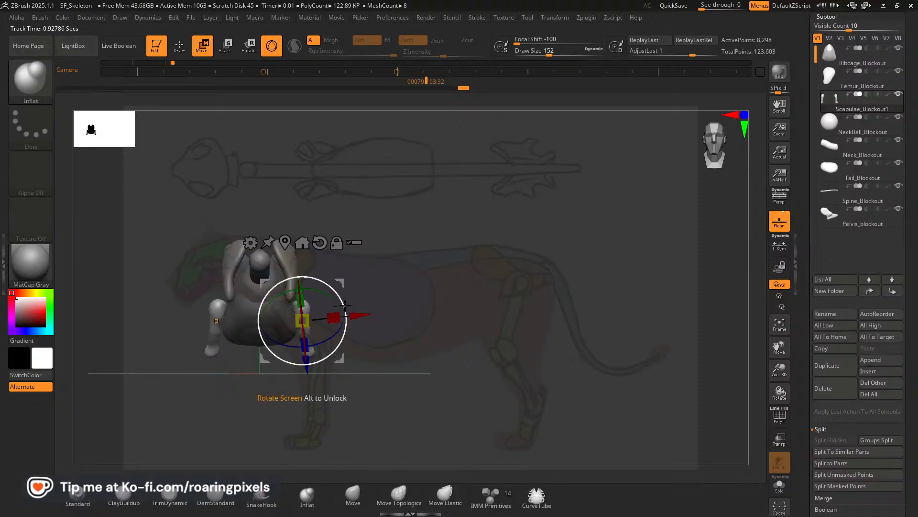
{"action": "left_click_drag", "start_coordinate": [362, 315], "coordinate": [337, 303]}
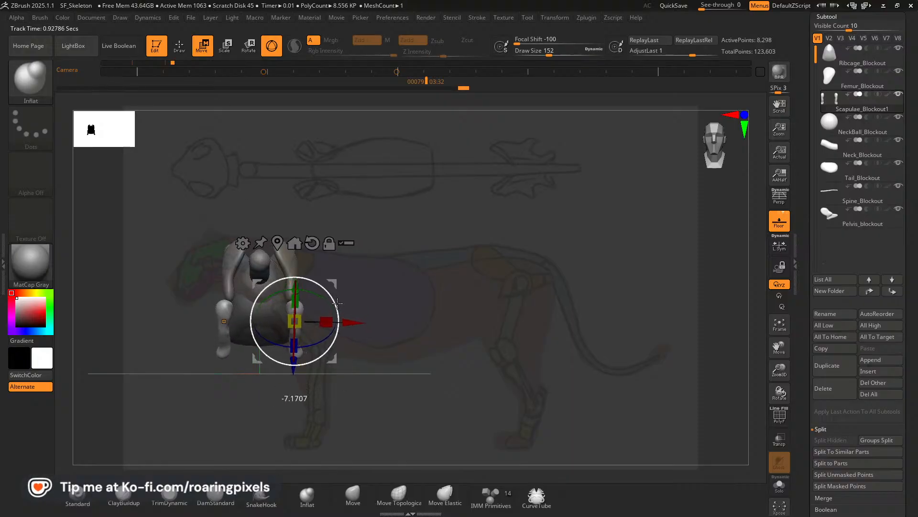
{"action": "mouse_move", "coordinate": [415, 298]}
{"action": "left_mouse_down"}
{"action": "mouse_move", "coordinate": [427, 215]}
{"action": "mouse_move", "coordinate": [459, 229]}
{"action": "mouse_move", "coordinate": [418, 220]}
{"action": "mouse_move", "coordinate": [425, 301]}
{"action": "left_mouse_up"}
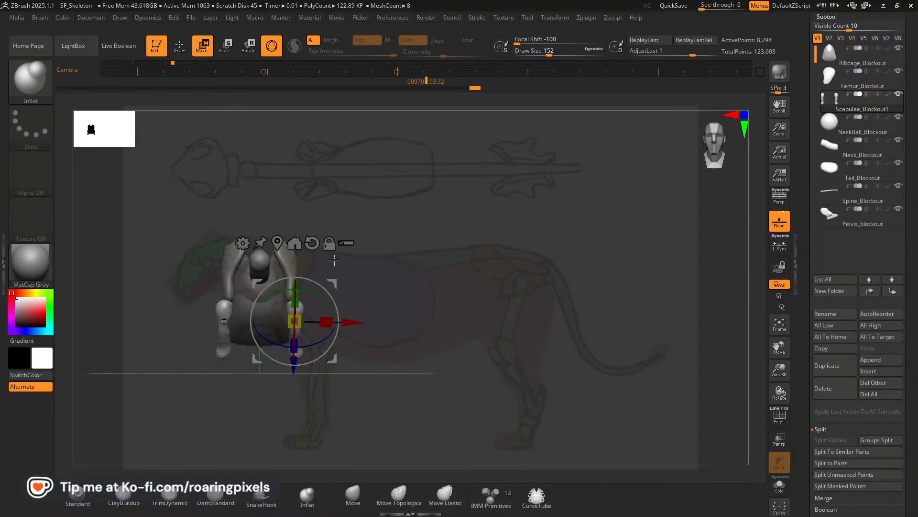
Make the scapulae subtool active and swell the lower ends of the scapulae with the Inflat brush at size 148.
{"action": "left_click", "coordinate": [226, 320], "text": "alt"}
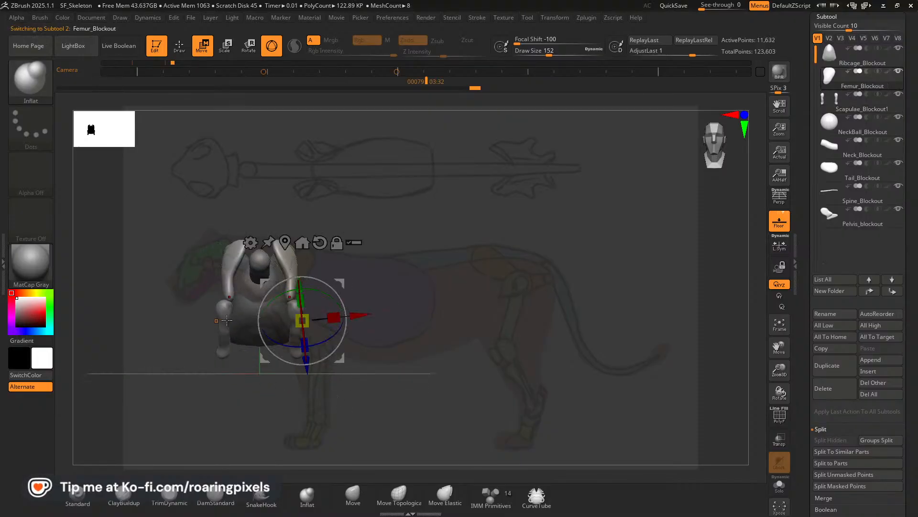
{"action": "left_click", "coordinate": [307, 495]}
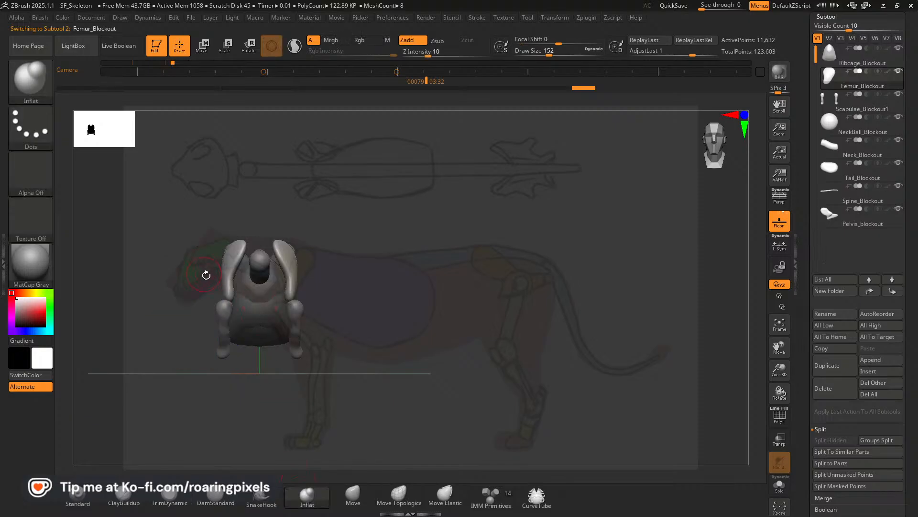
{"action": "left_click_drag", "start_coordinate": [227, 294], "coordinate": [223, 300]}
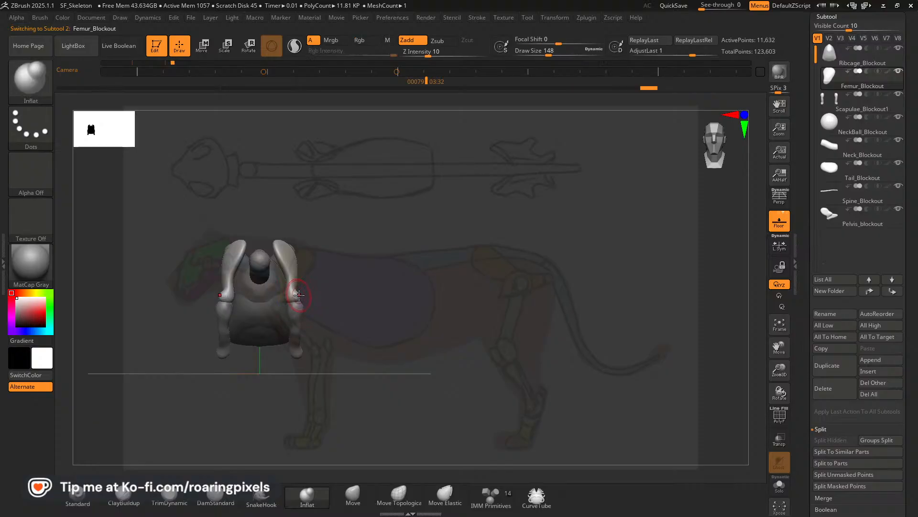
Refine the front-view contour of the scapulae with the Move brush at size 168.
{"action": "key", "text": "shift"}
{"action": "key", "text": "b"}
{"action": "key", "text": "m"}
{"action": "key", "text": "v"}
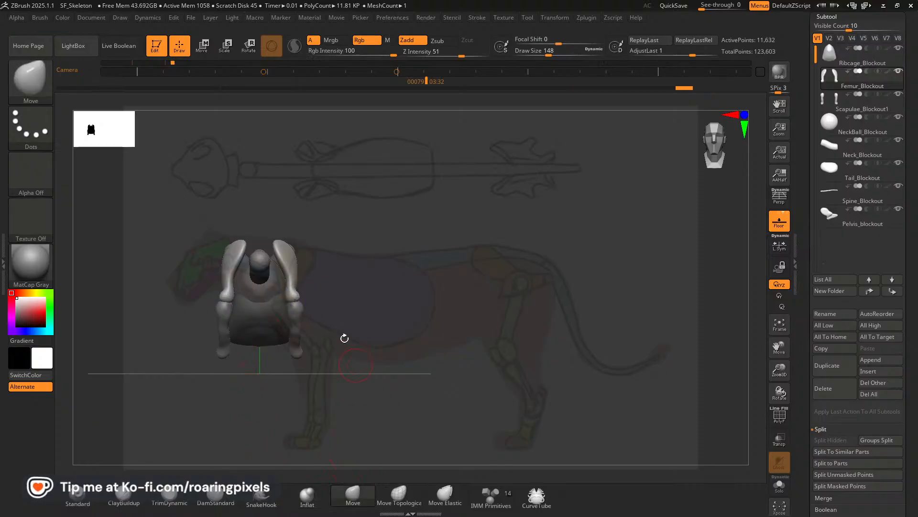
{"action": "key", "text": "bracketright"}
{"action": "left_click_drag", "start_coordinate": [279, 261], "coordinate": [282, 258]}
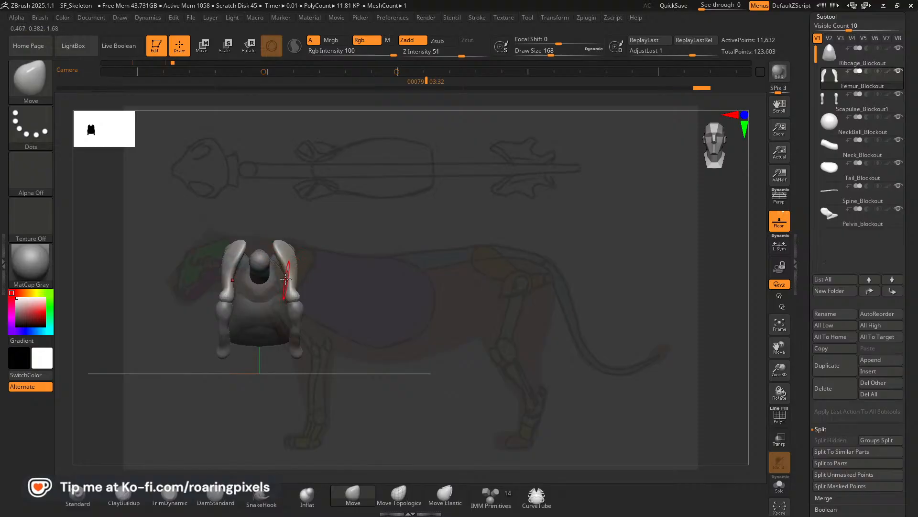
{"action": "mouse_move", "coordinate": [503, 343]}
{"action": "left_mouse_down"}
{"action": "mouse_move", "coordinate": [495, 355]}
{"action": "mouse_move", "coordinate": [507, 360]}
{"action": "left_mouse_up"}
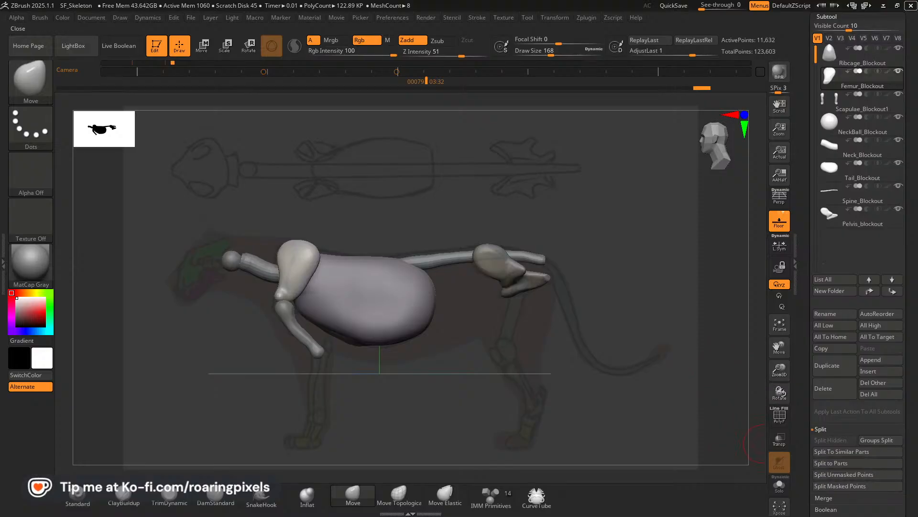
Rename the Femur_Blockout subtool as Scapulae_Blockout.
{"action": "mouse_move", "coordinate": [871, 108]}
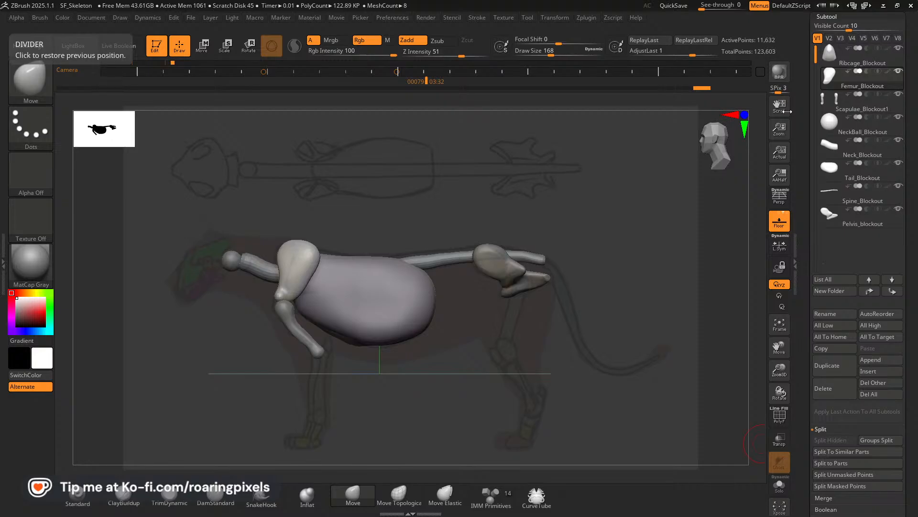
{"action": "left_click", "coordinate": [831, 314]}
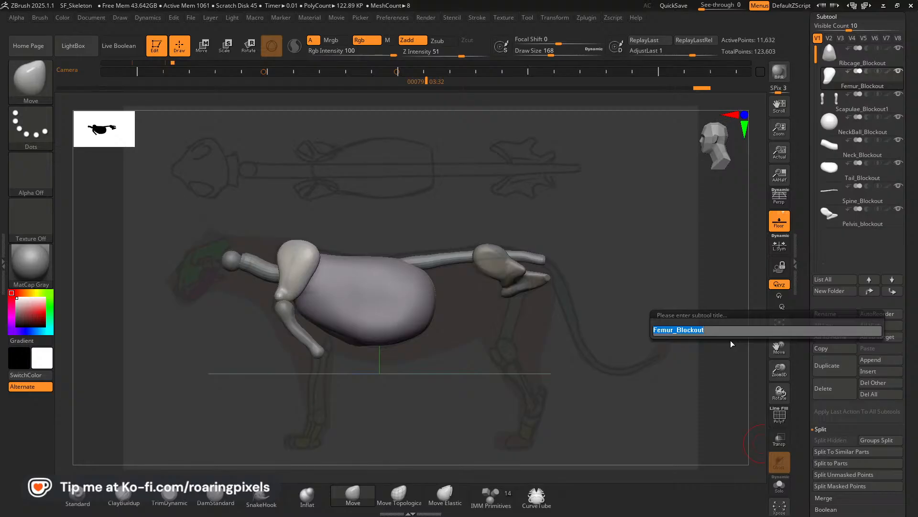
{"action": "type", "text": "Scapulae_B"}
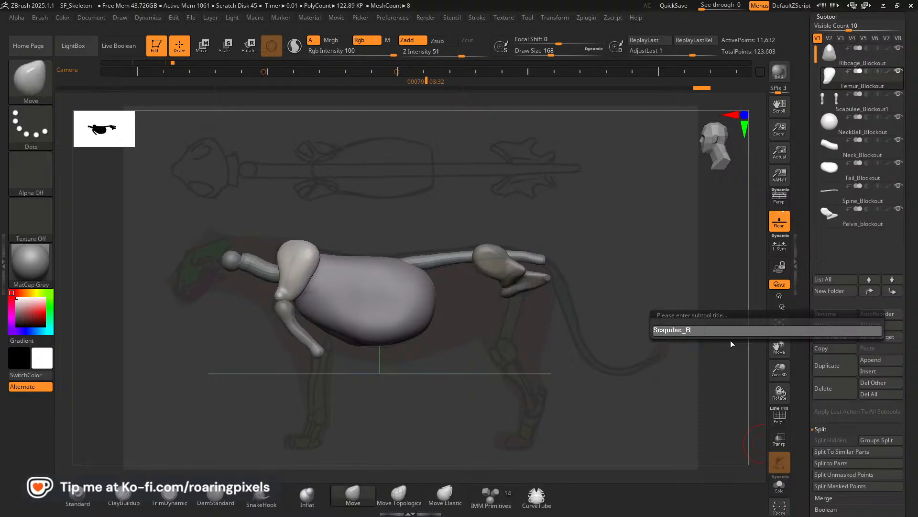
{"action": "type", "text": "lockout"}
{"action": "key", "text": "Return"}
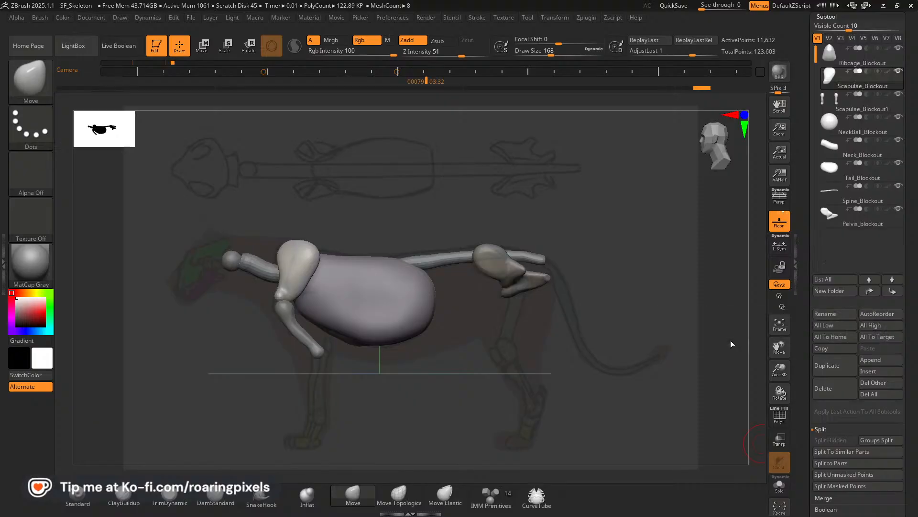
Rename the Scapulae_Blockout1 subtool as Femur_Blockout.
{"action": "left_click", "coordinate": [824, 113]}
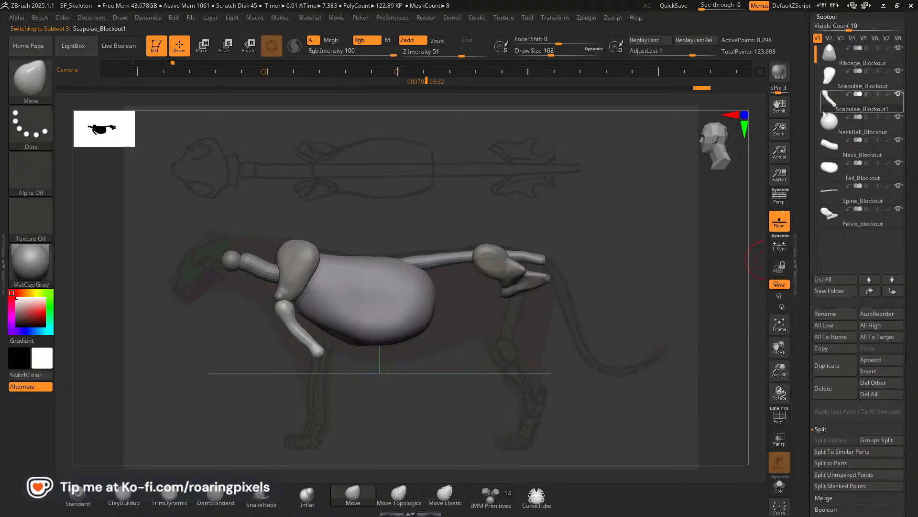
{"action": "left_click", "coordinate": [823, 314]}
{"action": "type", "text": "Fem"}
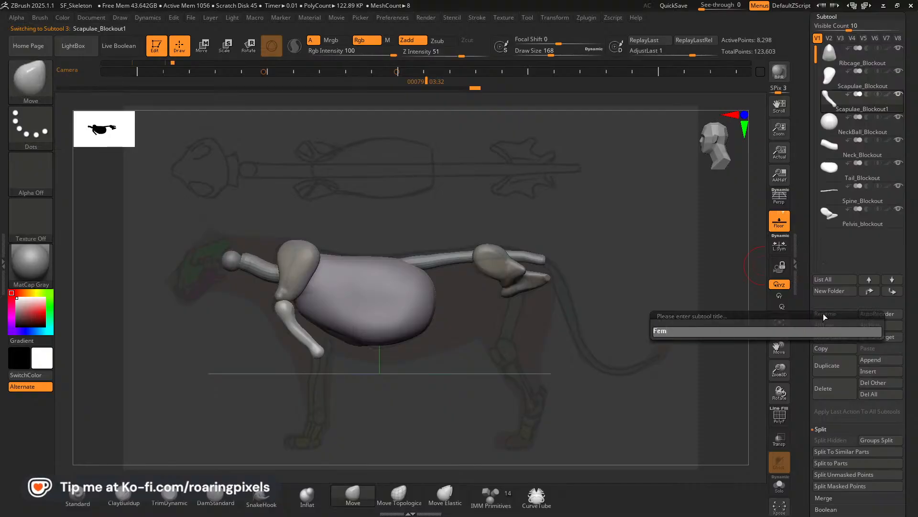
{"action": "type", "text": "ur_Blockout"}
{"action": "key", "text": "Return"}
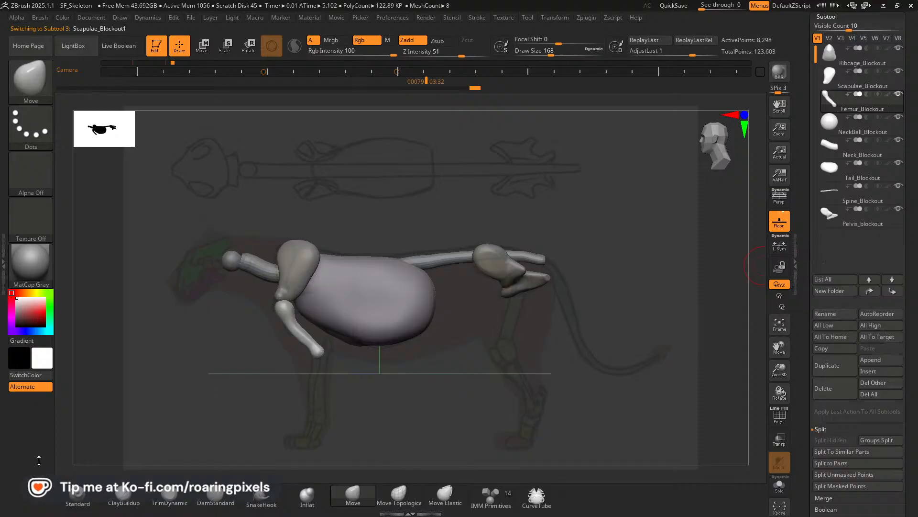
Insert a mirrored box primitive at the lower end of the upper foreleg bone with the IMM Primitives brush.
{"action": "left_click", "coordinate": [491, 498]}
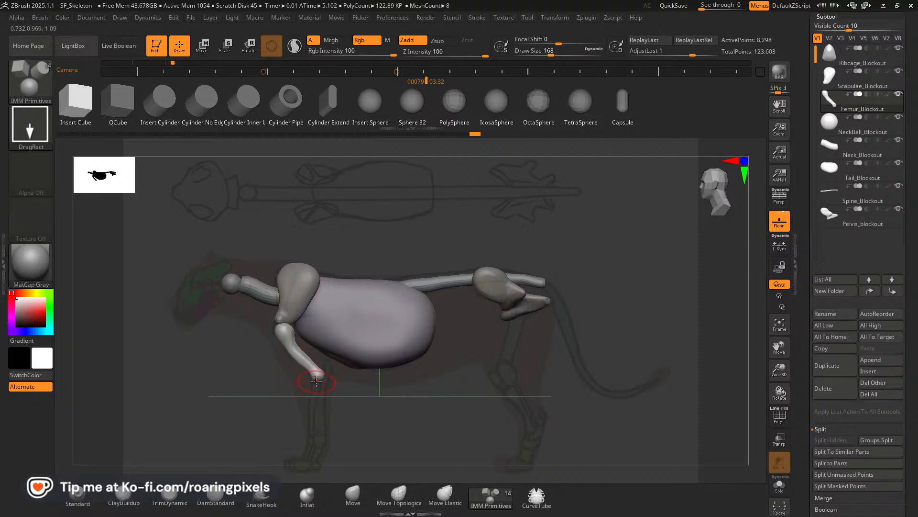
{"action": "left_click_drag", "start_coordinate": [313, 387], "coordinate": [318, 394]}
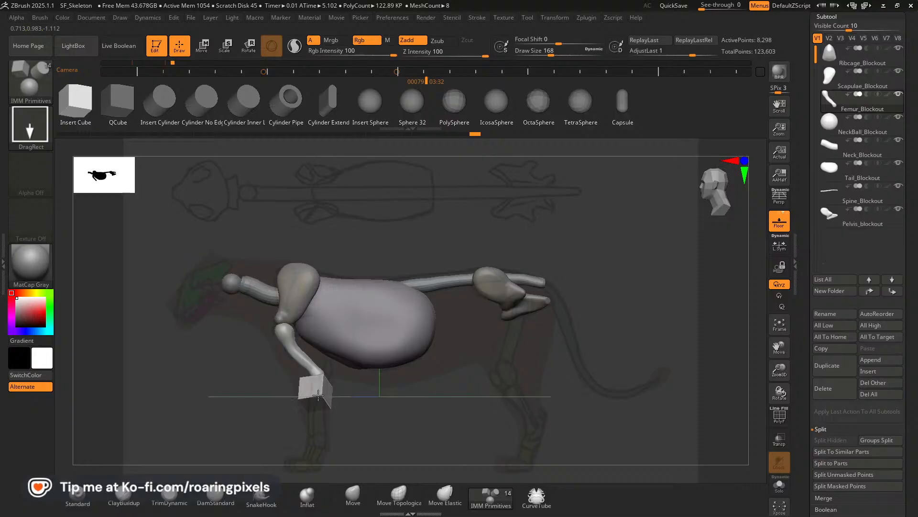
{"action": "mouse_move", "coordinate": [318, 395]}
{"action": "left_mouse_down"}
{"action": "mouse_move", "coordinate": [412, 381]}
{"action": "mouse_move", "coordinate": [402, 372]}
{"action": "left_mouse_up"}
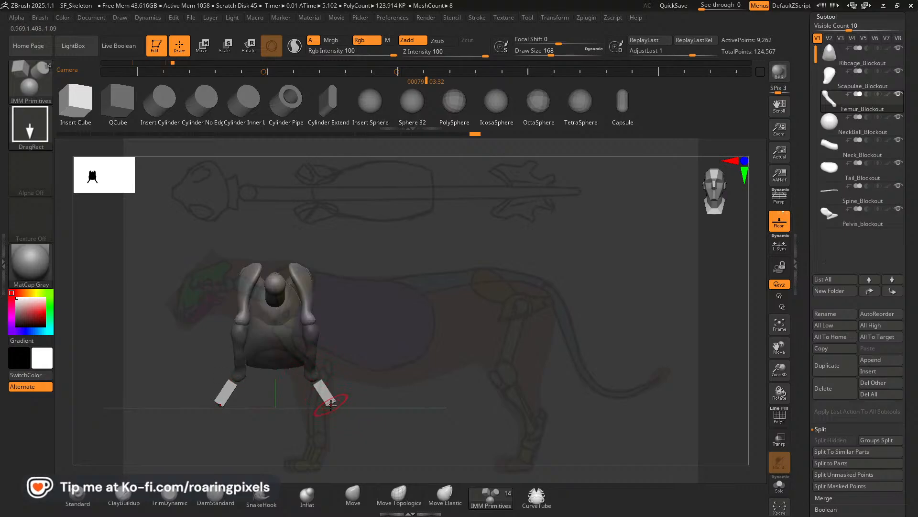
Rotate the inserted boxes upright in the front view and stretch them along Z by about 2.29.
{"action": "key", "text": "w"}
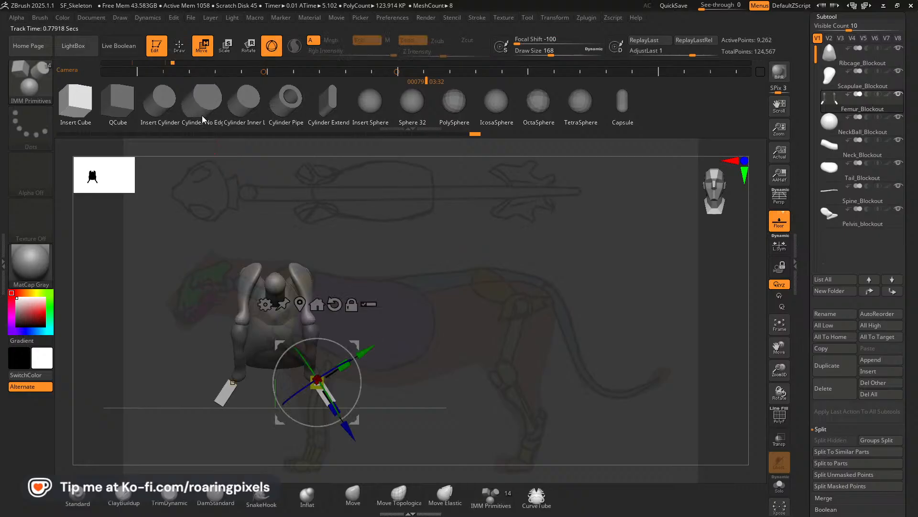
{"action": "mouse_move", "coordinate": [346, 344]}
{"action": "left_mouse_down"}
{"action": "mouse_move", "coordinate": [336, 374]}
{"action": "mouse_move", "coordinate": [350, 343]}
{"action": "mouse_move", "coordinate": [346, 357]}
{"action": "left_mouse_up"}
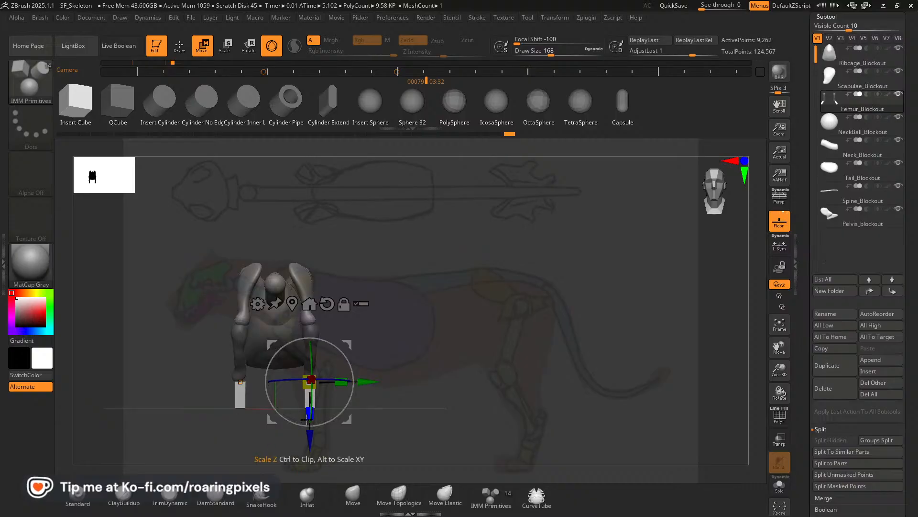
{"action": "left_click_drag", "start_coordinate": [309, 412], "coordinate": [310, 432]}
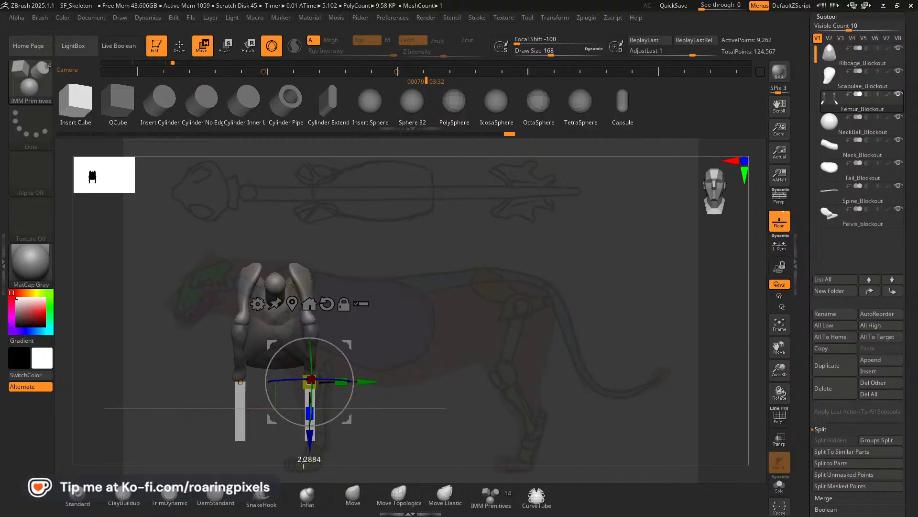
{"action": "key", "text": "q"}
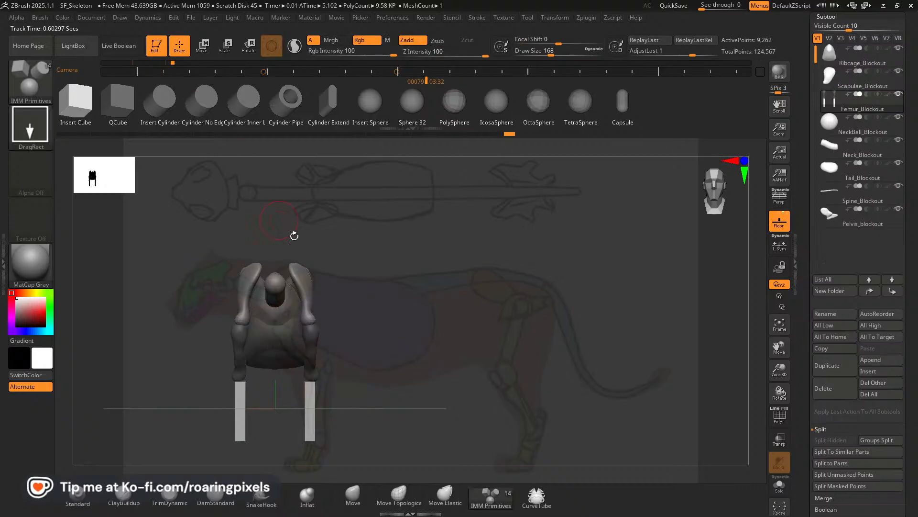
In the side view, shift the lower foreleg box onto the reference leg and bend it slightly with the Move brush at size 172.
{"action": "mouse_move", "coordinate": [504, 389]}
{"action": "left_mouse_down"}
{"action": "mouse_move", "coordinate": [498, 400]}
{"action": "mouse_move", "coordinate": [483, 396]}
{"action": "left_mouse_up"}
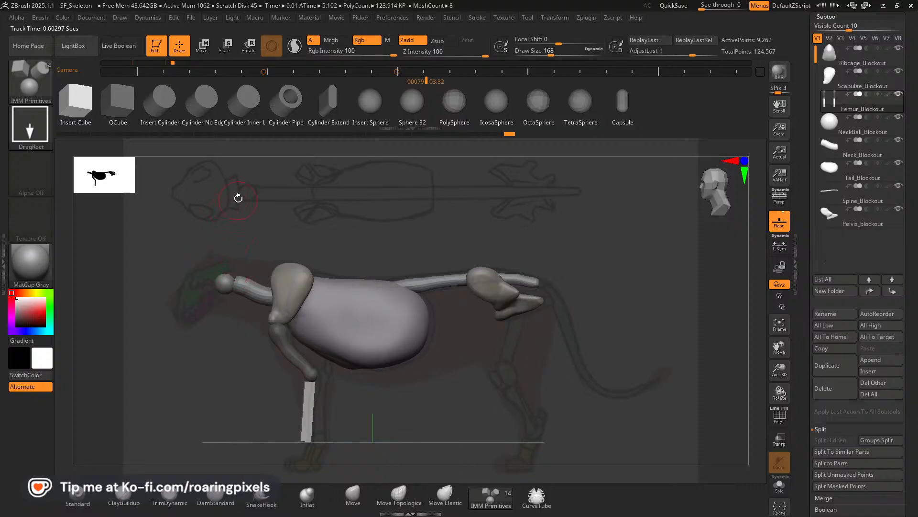
{"action": "key", "text": "w"}
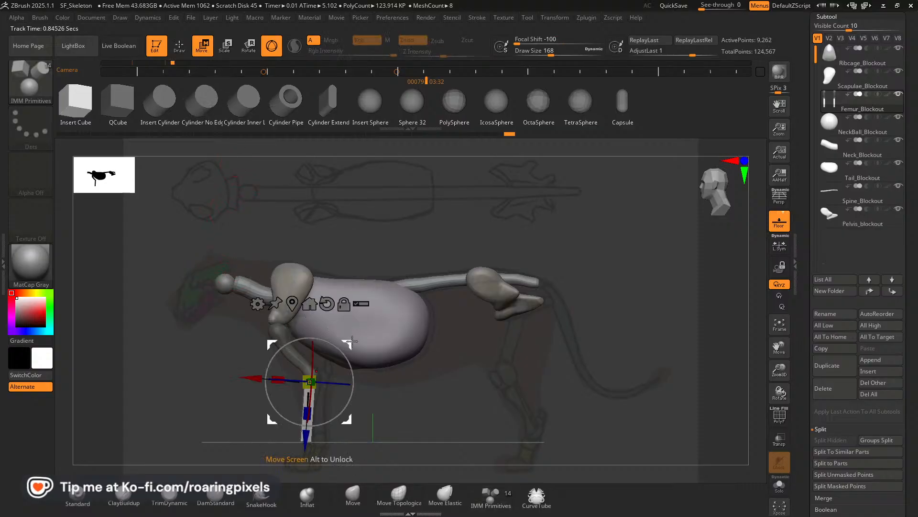
{"action": "left_click_drag", "start_coordinate": [351, 345], "coordinate": [357, 345]}
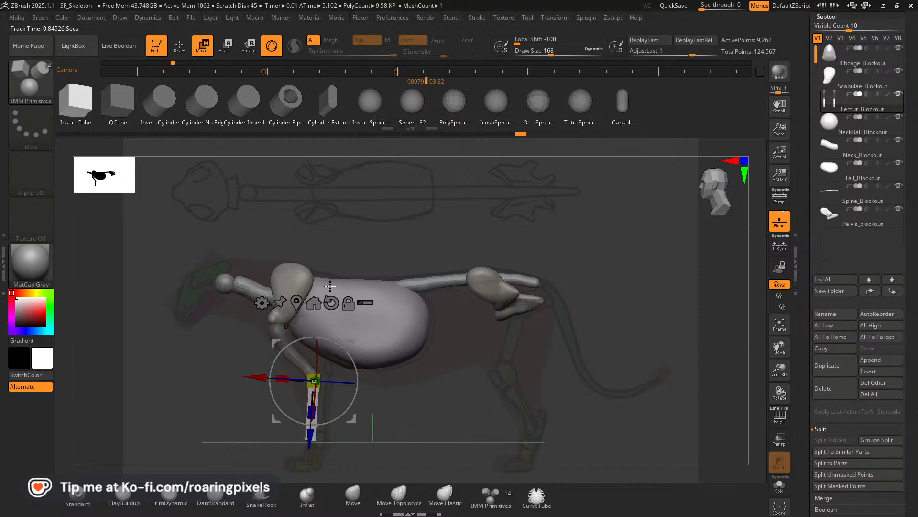
{"action": "left_click", "coordinate": [180, 46]}
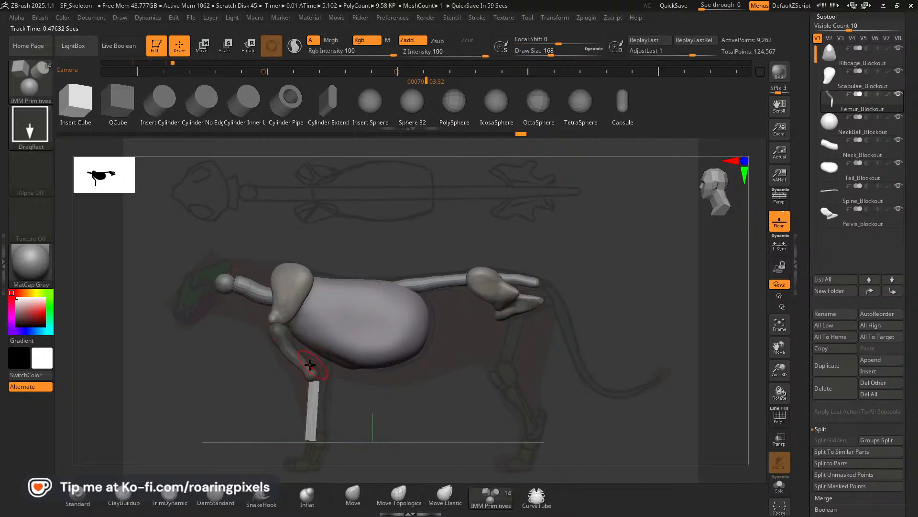
{"action": "left_click", "coordinate": [353, 493]}
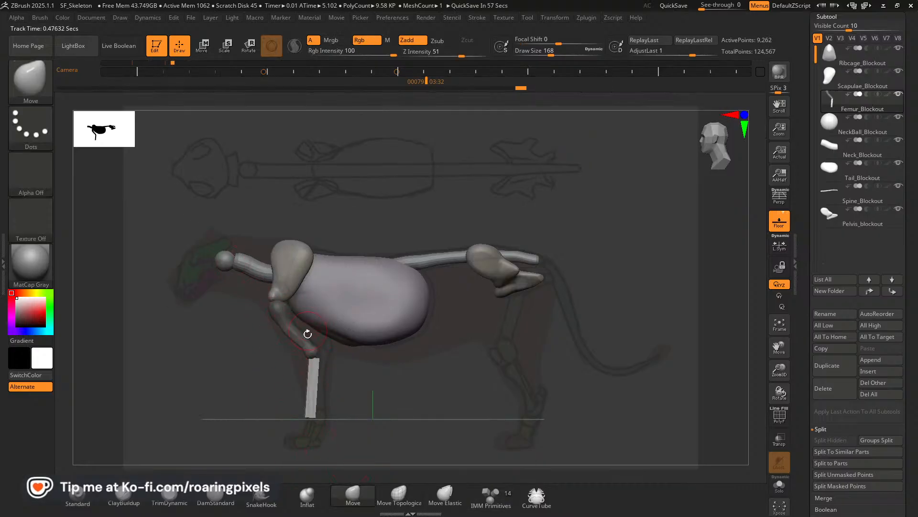
{"action": "left_click_drag", "start_coordinate": [319, 359], "coordinate": [319, 356]}
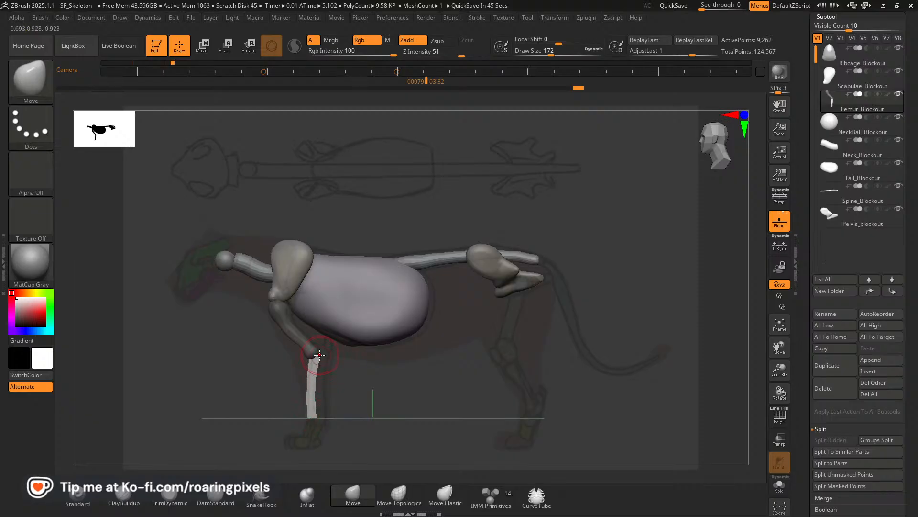
Trim the edges of the lower foreleg boxes from the front and side with the TrimDynamic brush at size 128.
{"action": "mouse_move", "coordinate": [381, 383]}
{"action": "left_mouse_down", "text": "shift"}
{"action": "mouse_move", "coordinate": [401, 388]}
{"action": "mouse_move", "coordinate": [381, 384]}
{"action": "left_mouse_up", "text": "shift"}
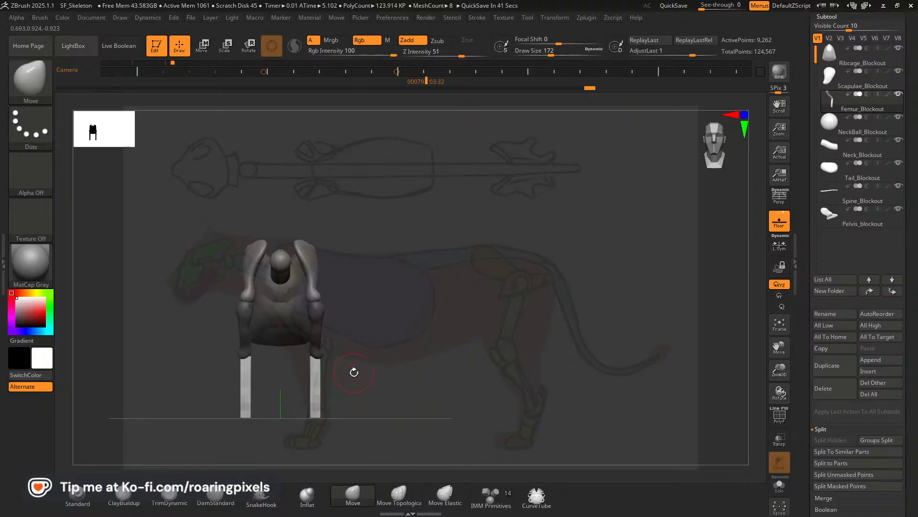
{"action": "left_click", "coordinate": [173, 503]}
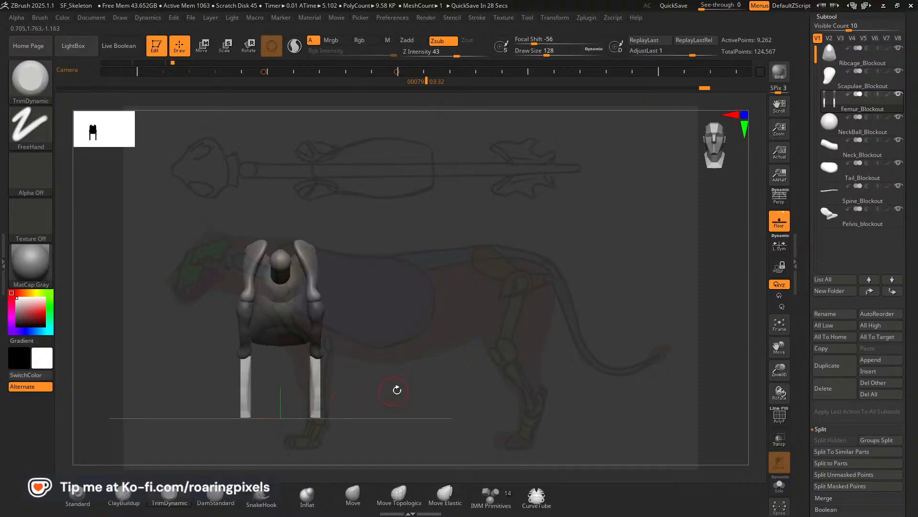
{"action": "left_click_drag", "start_coordinate": [397, 389], "coordinate": [414, 384]}
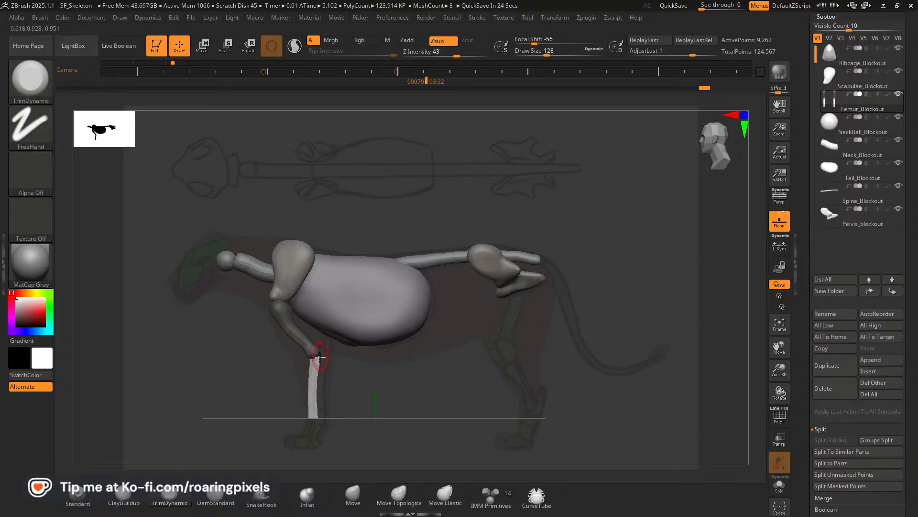
{"action": "mouse_move", "coordinate": [319, 398]}
{"action": "left_mouse_down"}
{"action": "mouse_move", "coordinate": [315, 391]}
{"action": "mouse_move", "coordinate": [315, 406]}
{"action": "mouse_move", "coordinate": [317, 379]}
{"action": "left_mouse_up"}
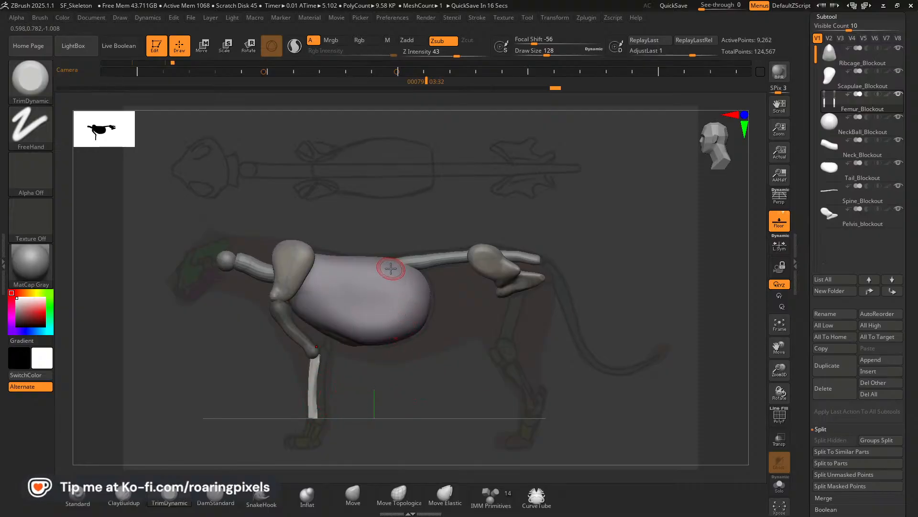
Restore the stored side-view camera and curve the lower foreleg bone along the reference with the Move brush at sizes 220 and 188.
{"action": "key", "text": "Left"}
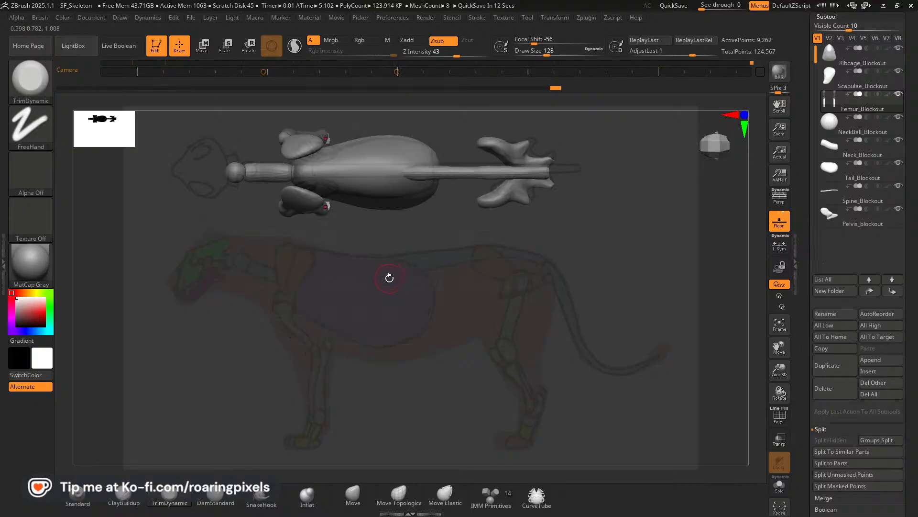
{"action": "key", "text": "Left"}
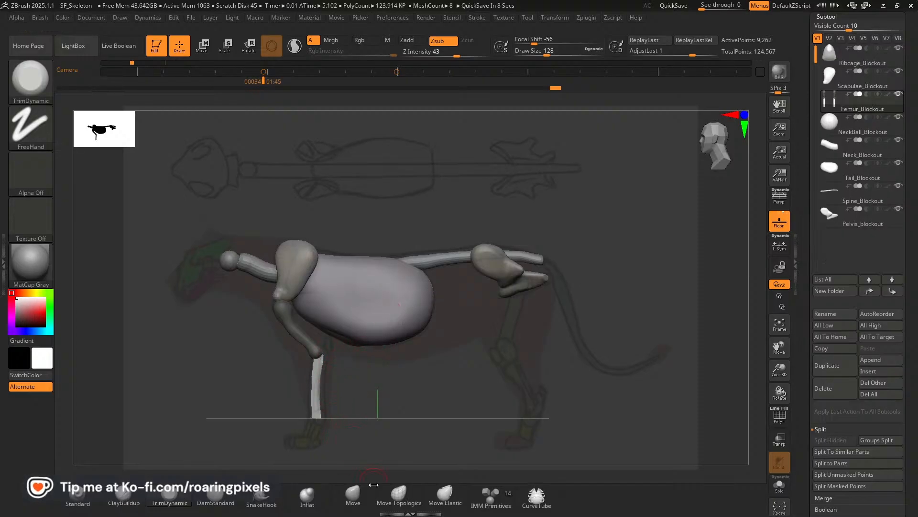
{"action": "left_click", "coordinate": [353, 498]}
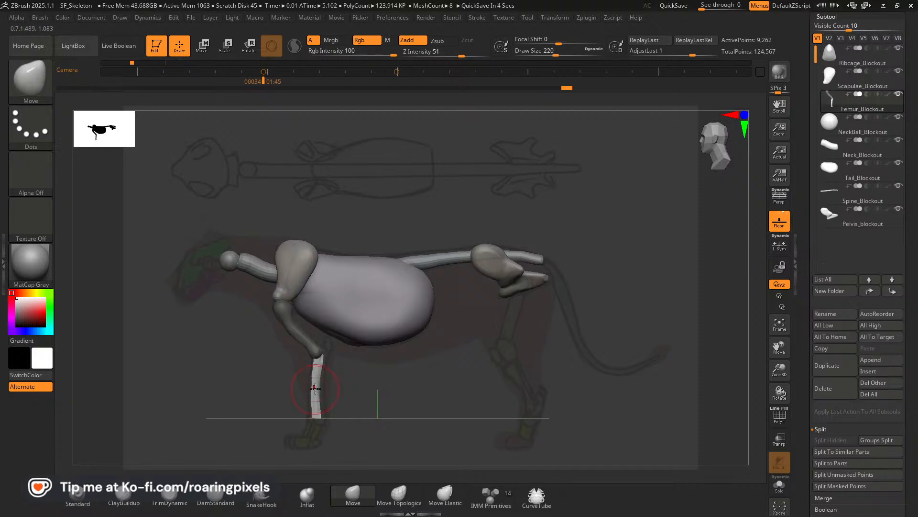
{"action": "left_click_drag", "start_coordinate": [315, 380], "coordinate": [314, 380]}
{"action": "left_click_drag", "start_coordinate": [318, 414], "coordinate": [316, 413]}
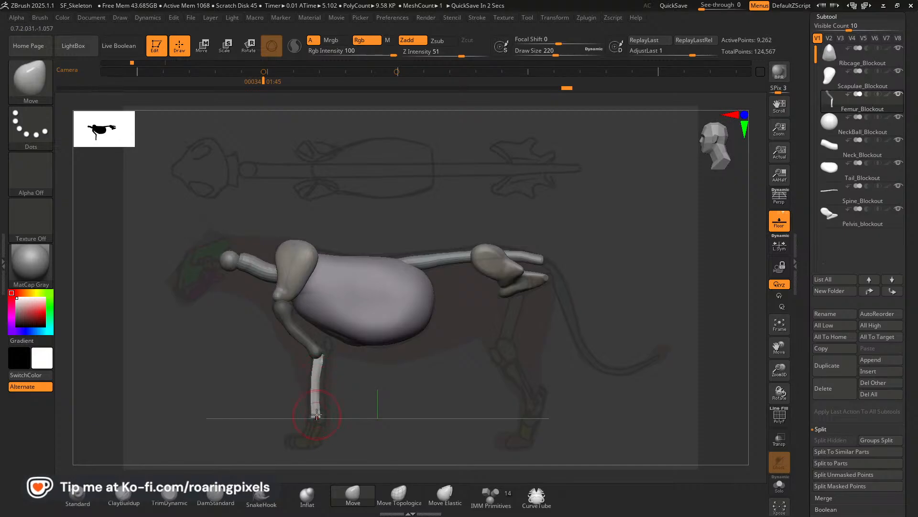
{"action": "left_click_drag", "start_coordinate": [320, 383], "coordinate": [318, 382]}
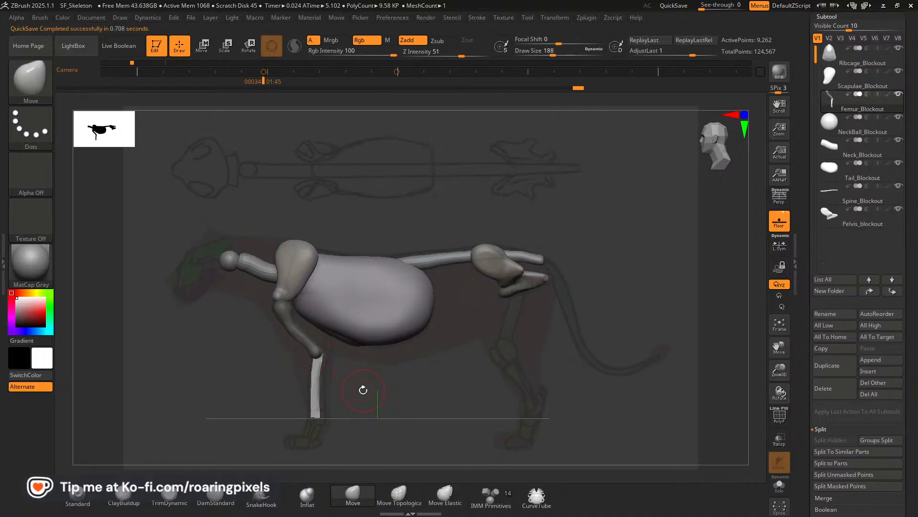
Switch to the Pinterest reference in Chrome and examine the lower foreleg bones in the front-view lion skeleton drawing.
{"action": "mouse_move", "coordinate": [352, 392]}
{"action": "left_mouse_down"}
{"action": "mouse_move", "coordinate": [393, 397]}
{"action": "mouse_move", "coordinate": [356, 375]}
{"action": "left_mouse_up"}
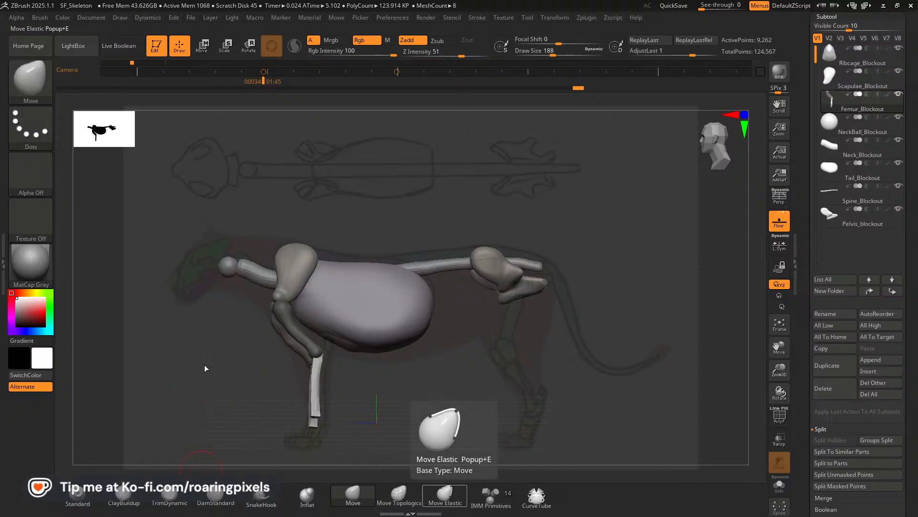
{"action": "key", "text": "alt+Tab"}
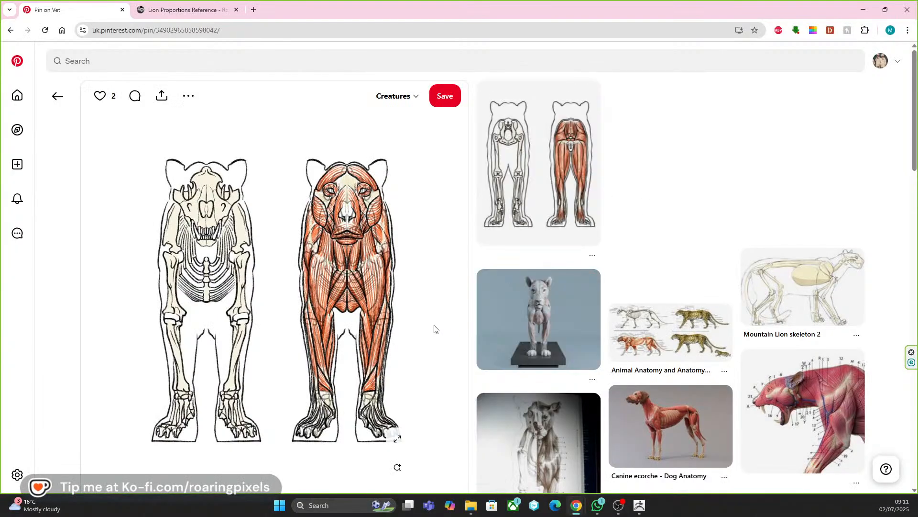
{"action": "scroll", "coordinate": [408, 333], "scroll_direction": "down", "scroll_amount": 3}
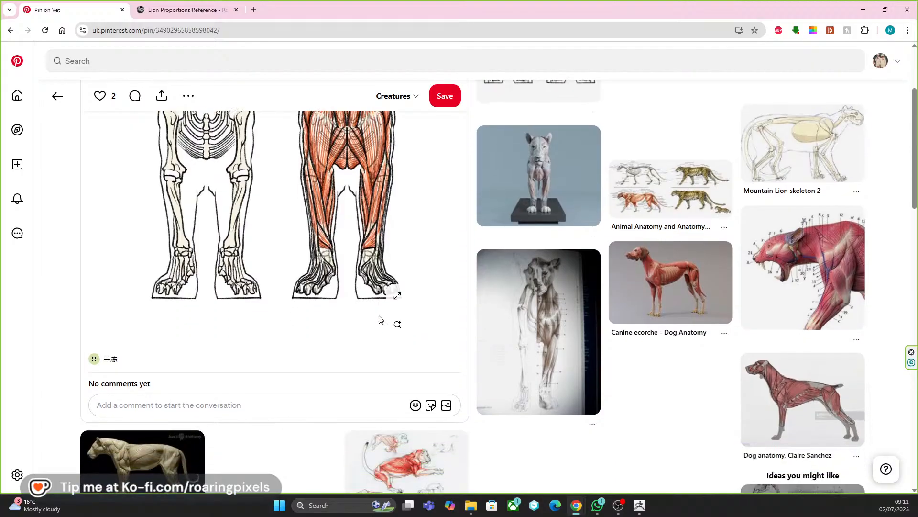
{"action": "scroll", "coordinate": [279, 306], "scroll_direction": "up", "scroll_amount": 1}
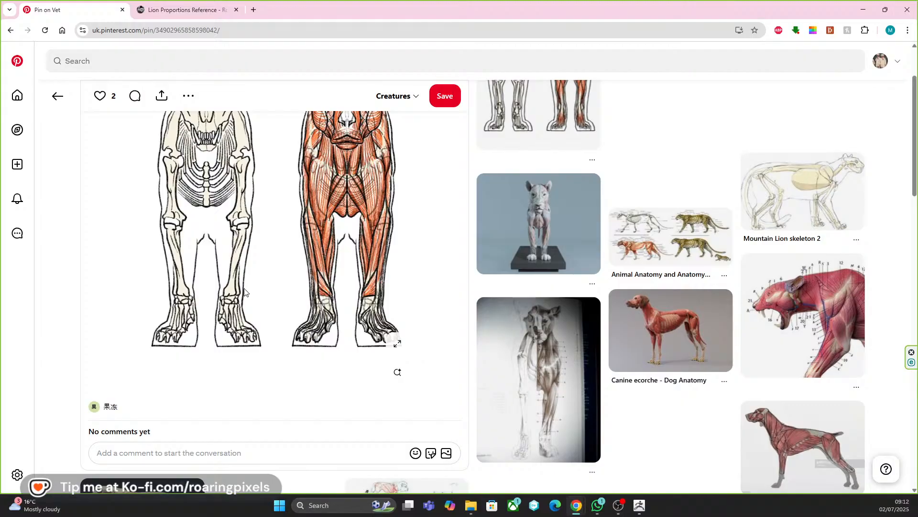
{"action": "scroll", "coordinate": [240, 289], "scroll_direction": "down", "scroll_amount": 3}
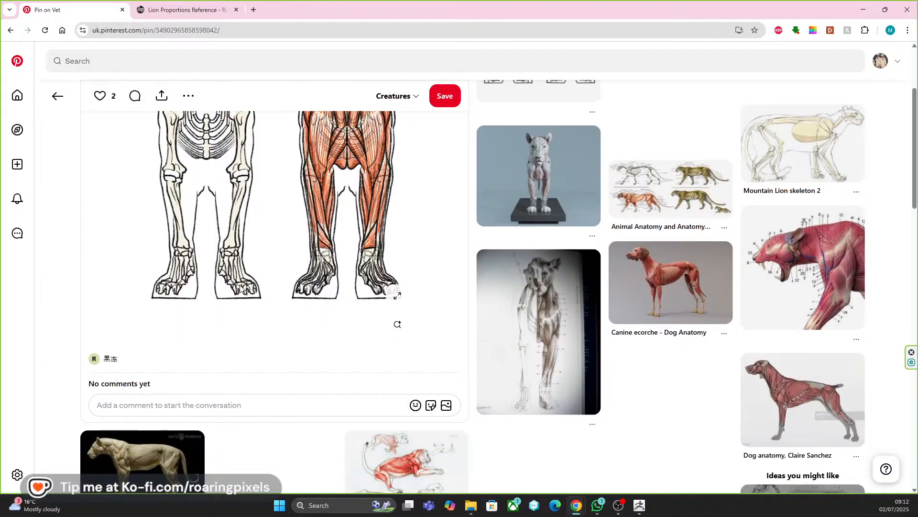
{"action": "scroll", "coordinate": [240, 288], "scroll_direction": "up", "scroll_amount": 1}
{"action": "scroll", "coordinate": [240, 288], "scroll_direction": "up", "scroll_amount": 3}
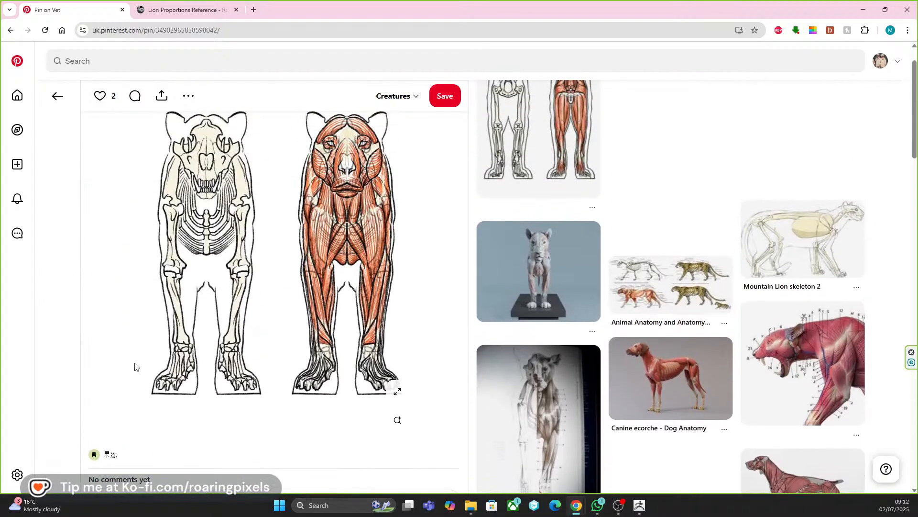
Switch back to ZBrush and, in the front view, bow the lower foreleg bones outward and pull their lower ends inward with the Move brush at sizes 236 to 212.
{"action": "mouse_move", "coordinate": [640, 505]}
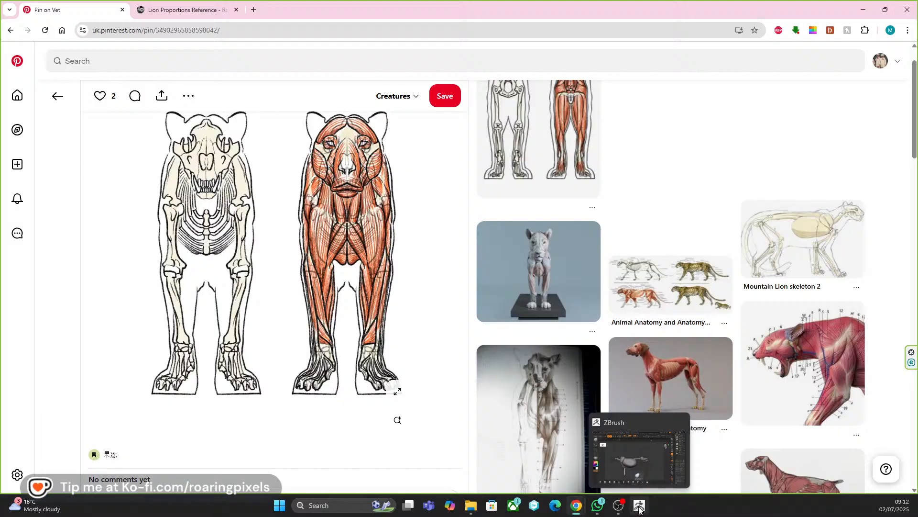
{"action": "left_click", "coordinate": [642, 474]}
{"action": "mouse_move", "coordinate": [481, 385]}
{"action": "left_mouse_down"}
{"action": "mouse_move", "coordinate": [461, 396]}
{"action": "mouse_move", "coordinate": [417, 396]}
{"action": "left_mouse_up"}
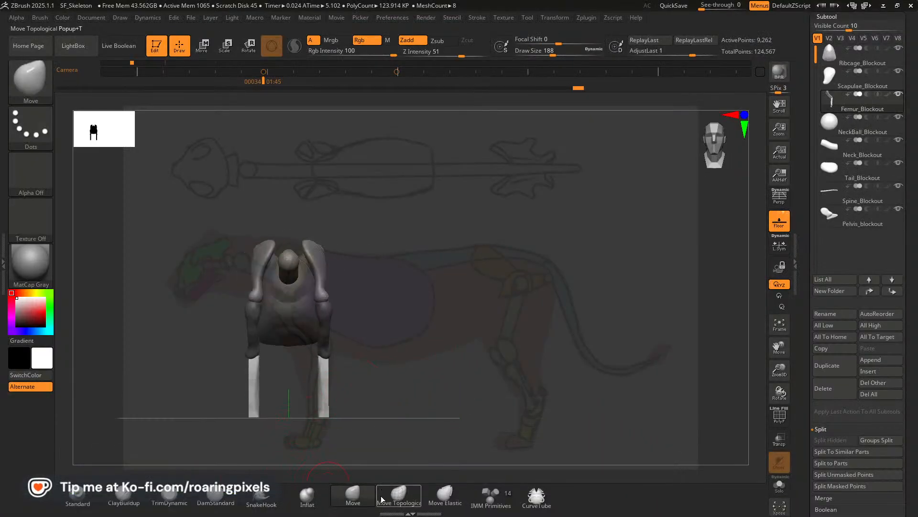
{"action": "key", "text": "bracketright"}
{"action": "left_click_drag", "start_coordinate": [324, 356], "coordinate": [324, 376]}
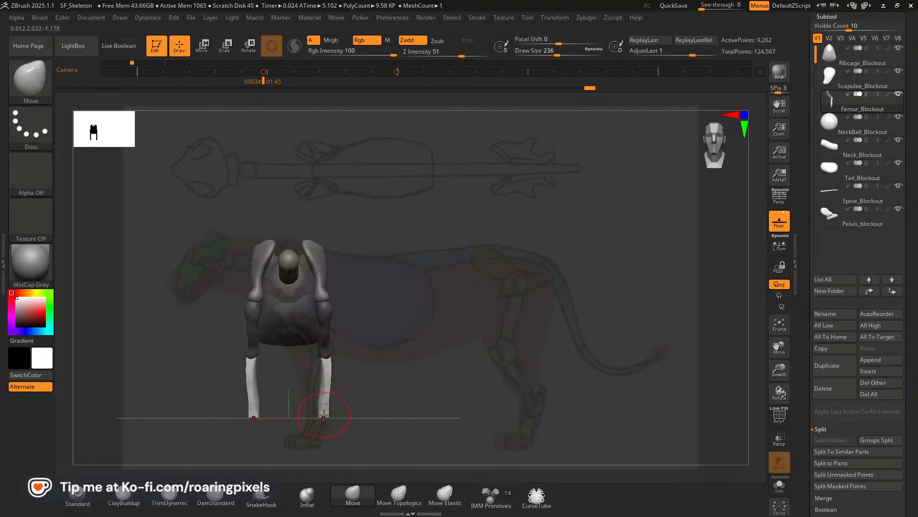
{"action": "left_click_drag", "start_coordinate": [323, 415], "coordinate": [321, 411]}
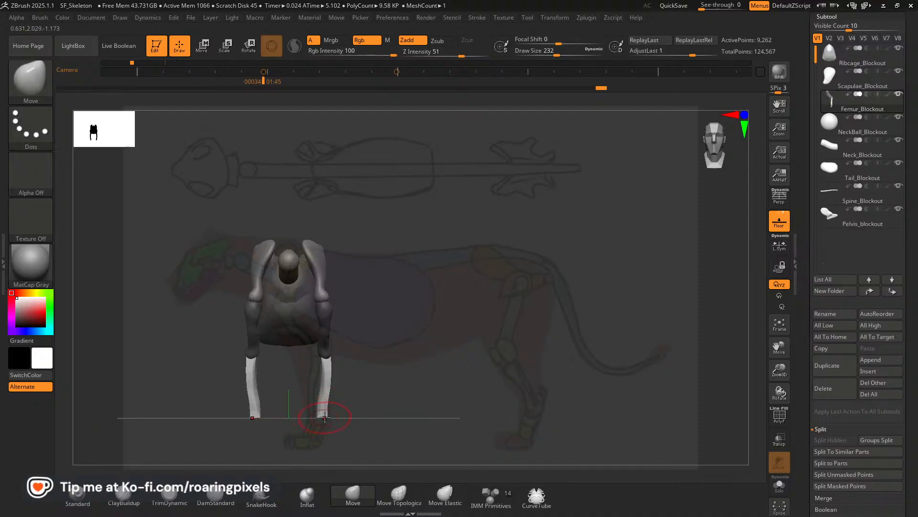
{"action": "left_click_drag", "start_coordinate": [320, 418], "coordinate": [318, 415]}
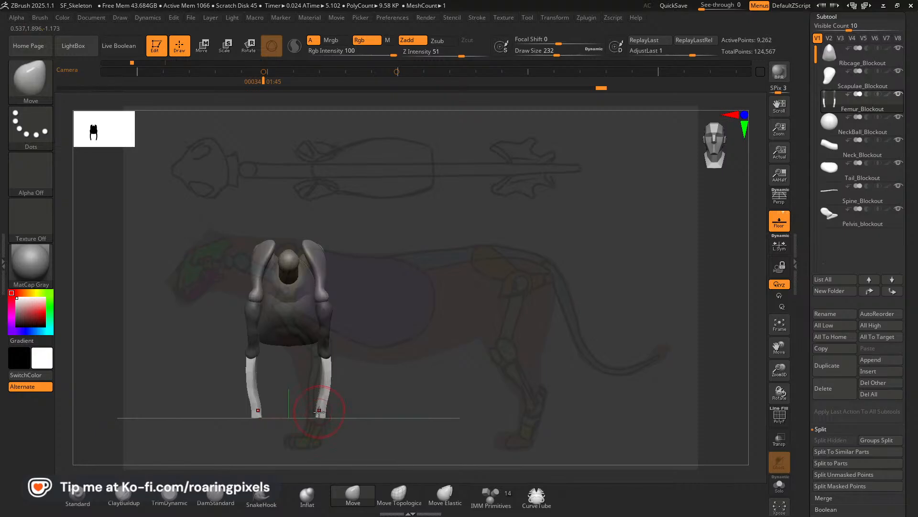
{"action": "key", "text": "bracketleft"}
{"action": "key", "text": "bracketleft"}
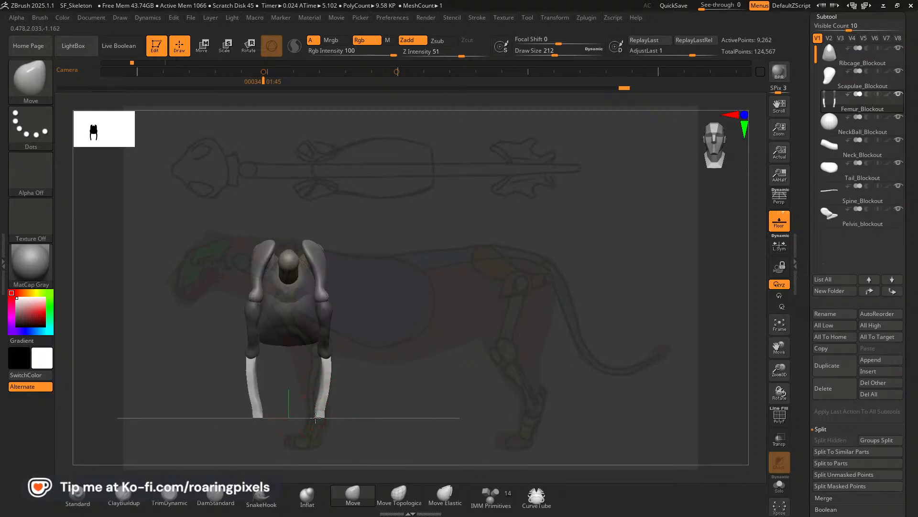
Restore the stored side-view camera, reduce the brush size to 172 and activate the Move gizmo on the lower foreleg bones.
{"action": "mouse_move", "coordinate": [402, 386]}
{"action": "left_mouse_down"}
{"action": "mouse_move", "coordinate": [386, 386]}
{"action": "mouse_move", "coordinate": [430, 387]}
{"action": "mouse_move", "coordinate": [408, 388]}
{"action": "left_mouse_up"}
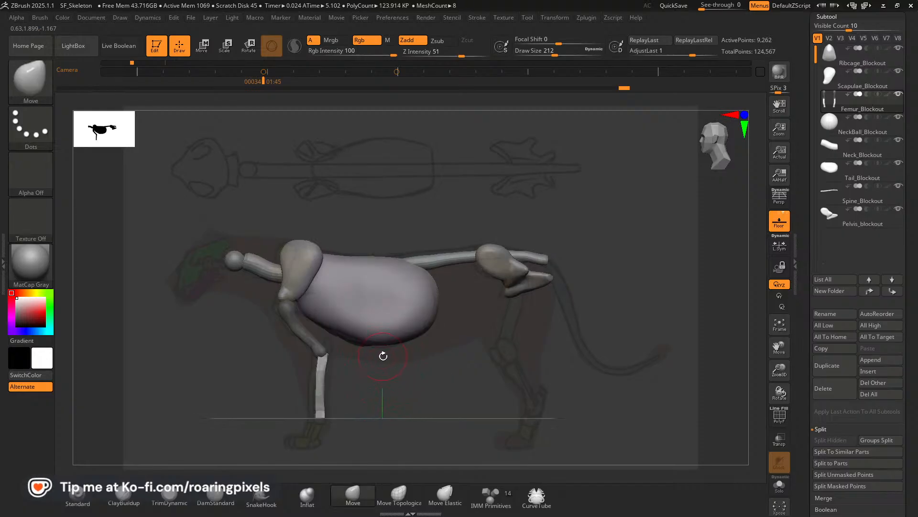
{"action": "key", "text": "Left"}
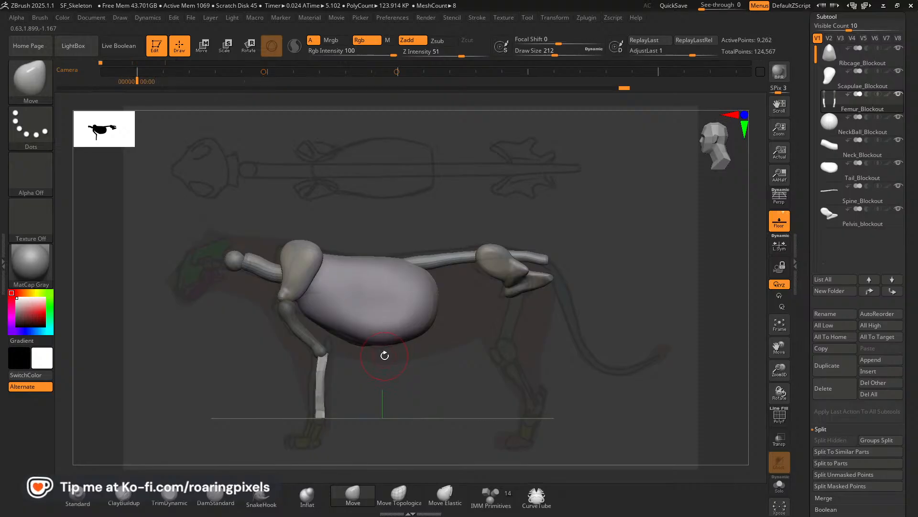
{"action": "key", "text": "Right"}
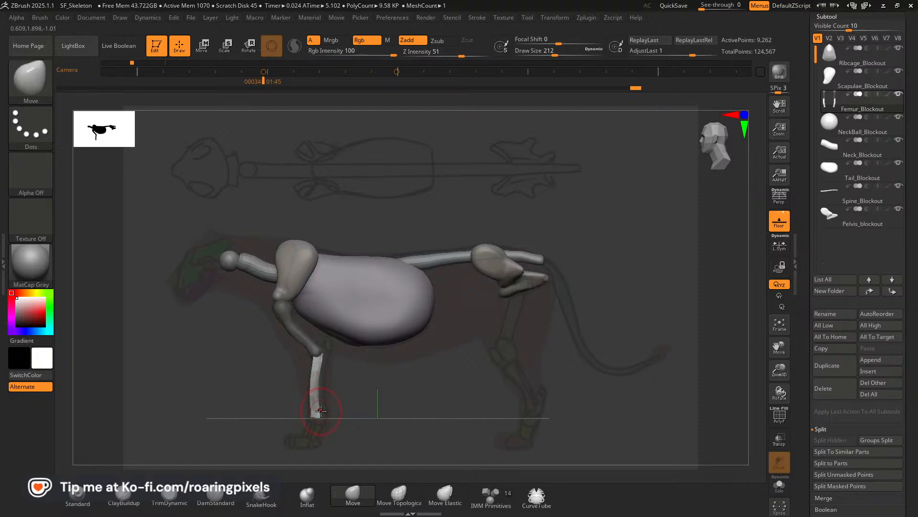
{"action": "key", "text": "bracketleft"}
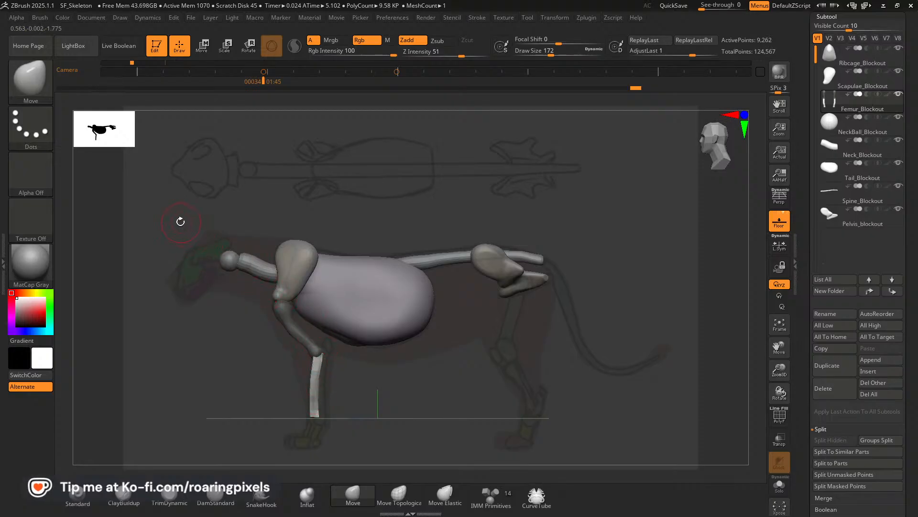
{"action": "left_click", "coordinate": [202, 46]}
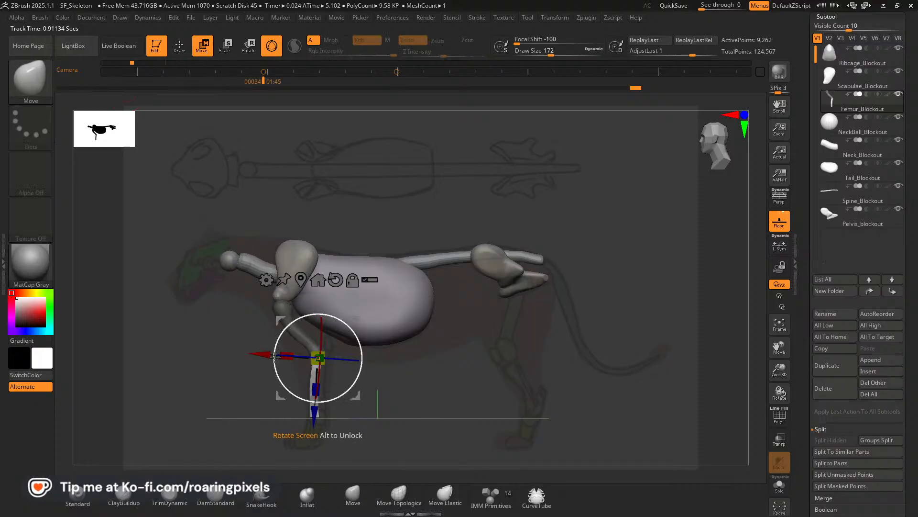
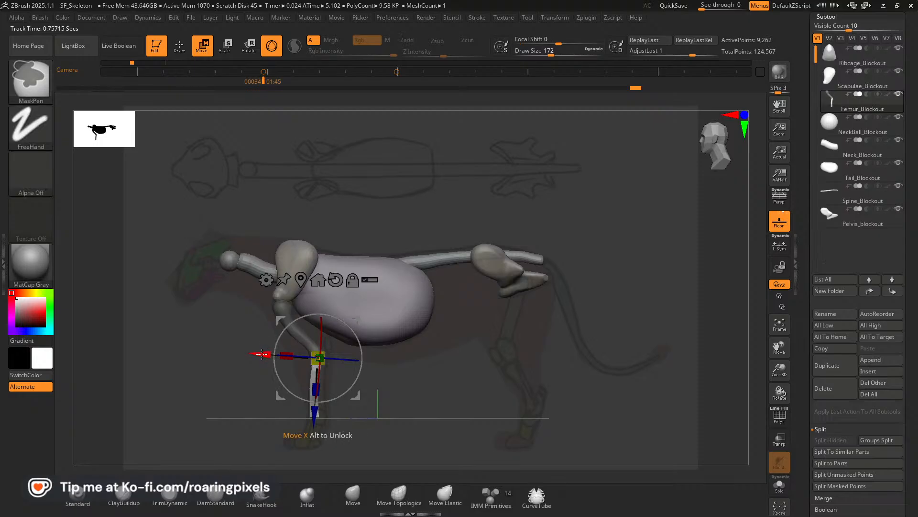
Duplicate the lower foreleg bones slightly rearward along X, clear the mask, and stretch the copies' upper ends with the Move brush at size 184.
{"action": "left_click_drag", "start_coordinate": [267, 354], "coordinate": [276, 353]}
{"action": "mouse_move", "coordinate": [484, 387]}
{"action": "left_mouse_down"}
{"action": "mouse_move", "coordinate": [414, 384]}
{"action": "mouse_move", "coordinate": [472, 389]}
{"action": "left_mouse_up"}
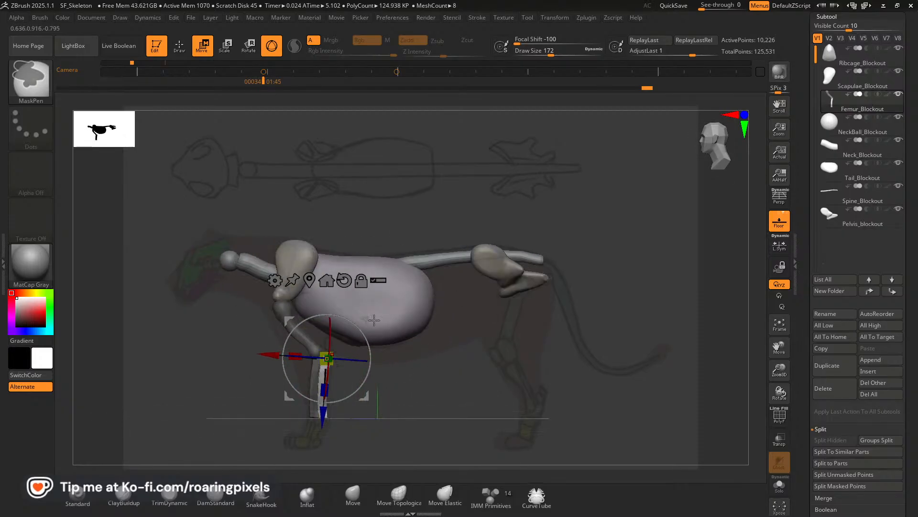
{"action": "left_click", "coordinate": [181, 48]}
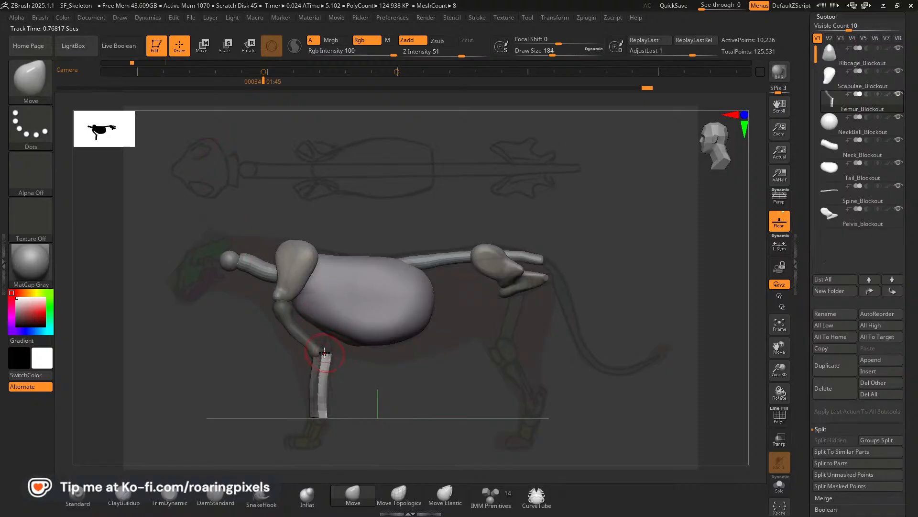
{"action": "left_click_drag", "start_coordinate": [328, 326], "coordinate": [329, 339]}
Check the front-view lion skeleton in Chrome, return to ZBrush and reshape the duplicated foreleg bones from front and back with the Move brush.
{"action": "left_click_drag", "start_coordinate": [339, 393], "coordinate": [422, 398], "text": "shift"}
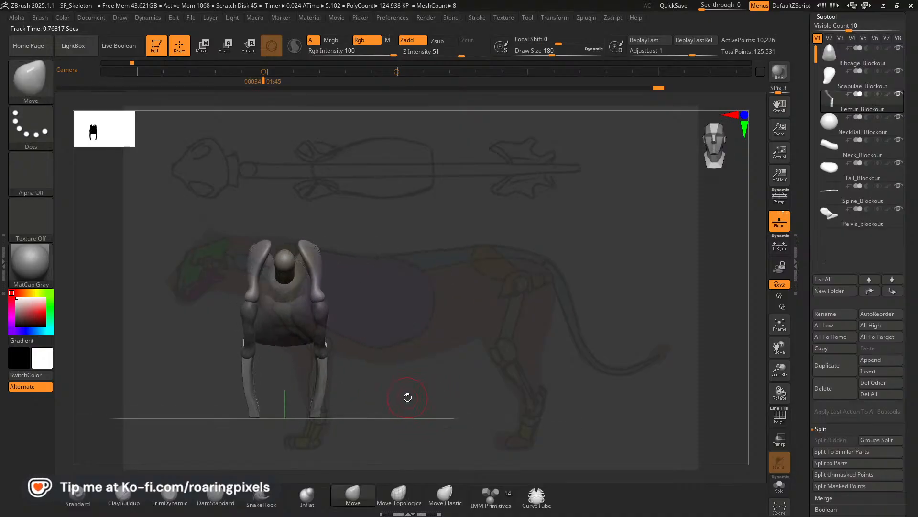
{"action": "key", "text": "alt+Tab"}
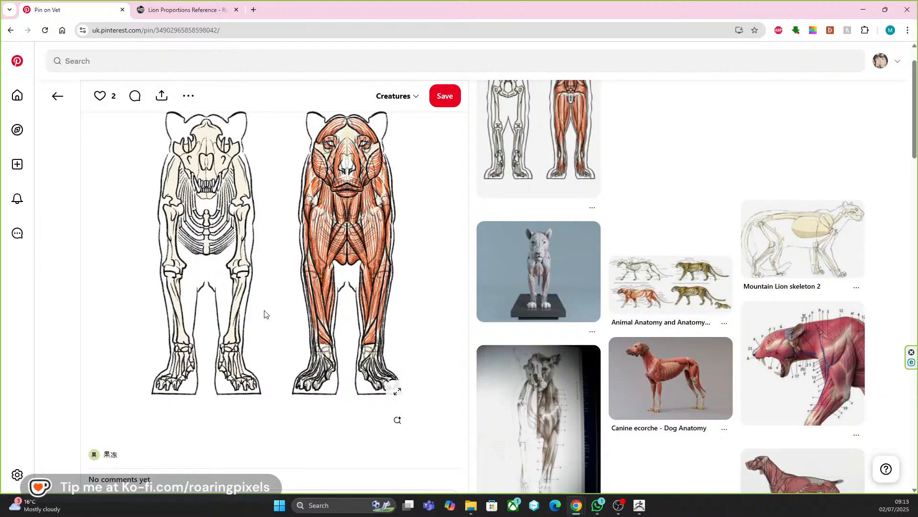
{"action": "key", "text": "alt+Tab"}
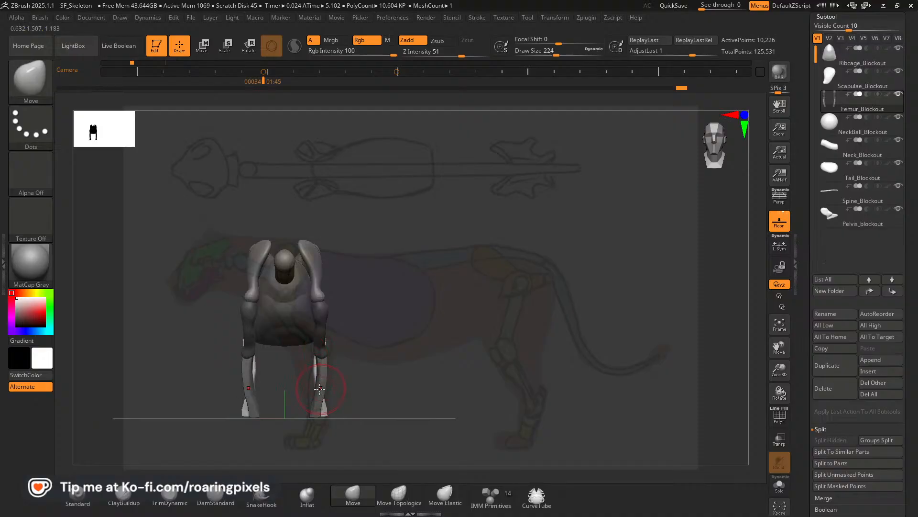
{"action": "left_click_drag", "start_coordinate": [439, 386], "coordinate": [355, 382]}
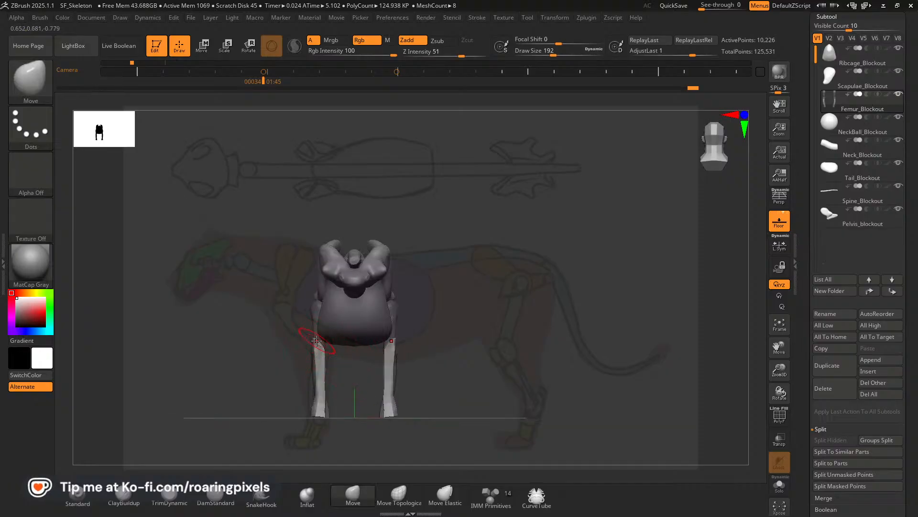
{"action": "left_click_drag", "start_coordinate": [315, 341], "coordinate": [317, 338], "text": "shift"}
Round out the upper ends of the duplicated foreleg bones with the Inflat brush at size 164.
{"action": "left_click", "coordinate": [307, 495]}
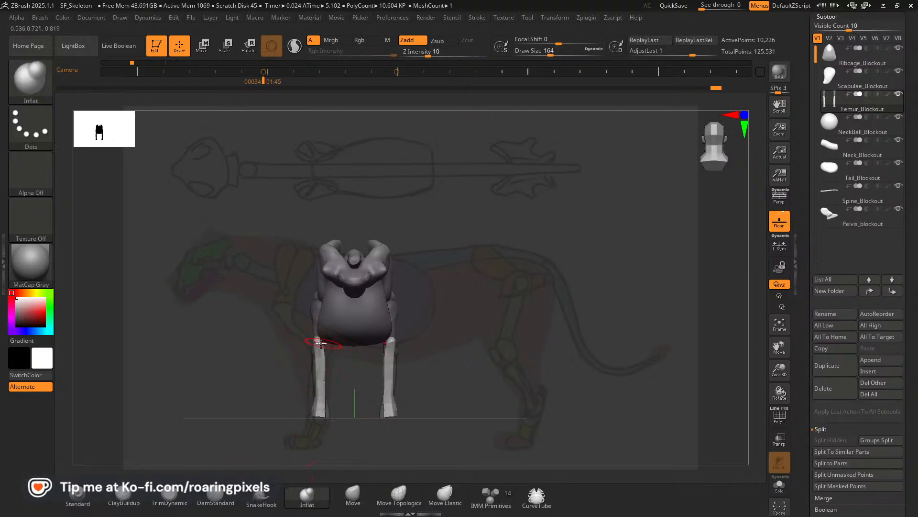
{"action": "left_click_drag", "start_coordinate": [311, 345], "coordinate": [310, 349]}
{"action": "left_click_drag", "start_coordinate": [479, 378], "coordinate": [377, 380]}
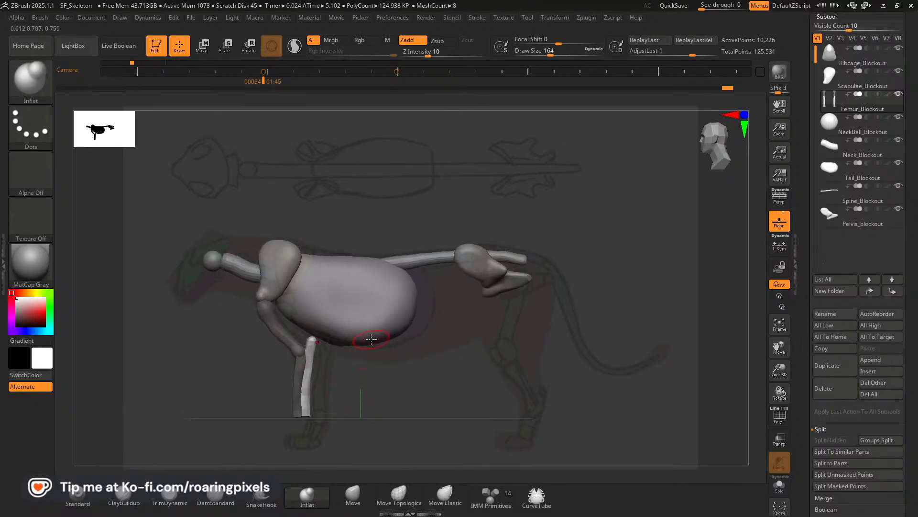
Restore the stored side-view camera and adjust the top of the duplicated foreleg bone with the Move brush at size 204.
{"action": "key", "text": "Left"}
{"action": "key", "text": "Right"}
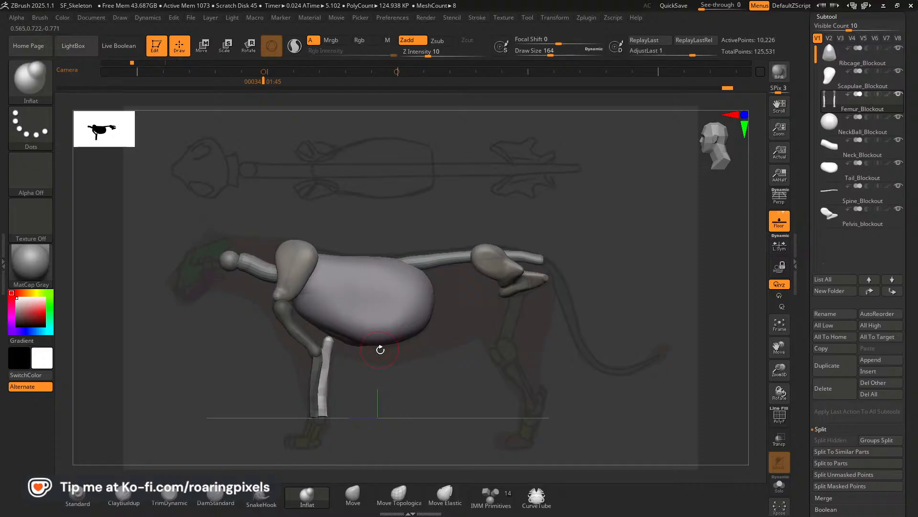
{"action": "left_click", "coordinate": [353, 495]}
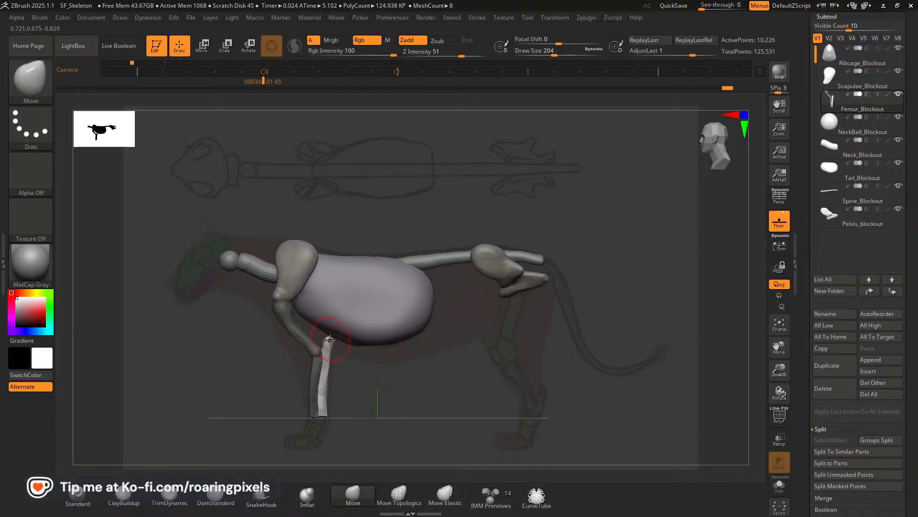
{"action": "left_click_drag", "start_coordinate": [332, 338], "coordinate": [328, 343]}
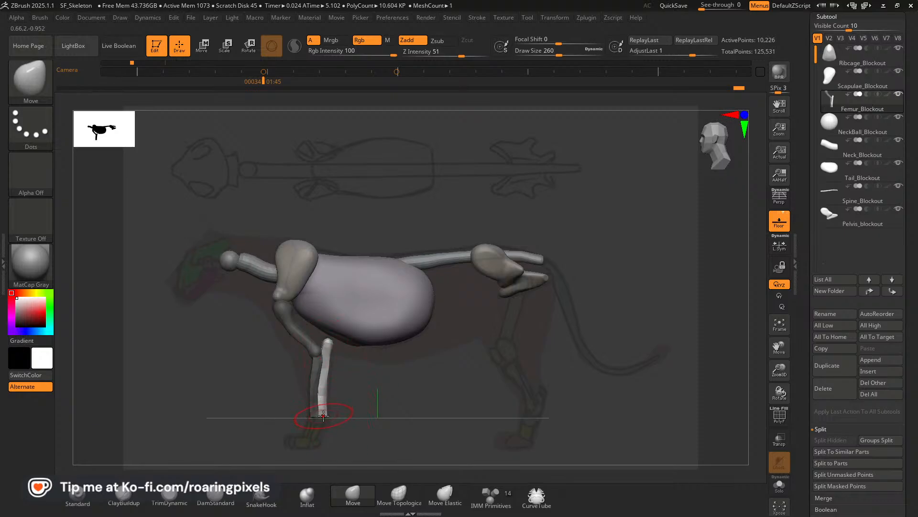
Round out the lower ends of the foreleg bones from below with the Inflat brush at size 200.
{"action": "left_click", "coordinate": [303, 501]}
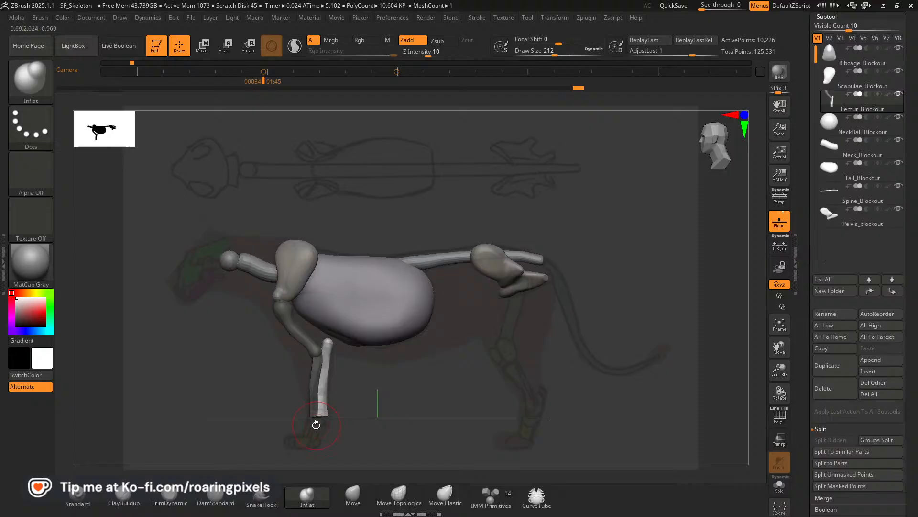
{"action": "left_click_drag", "start_coordinate": [316, 424], "coordinate": [390, 338]}
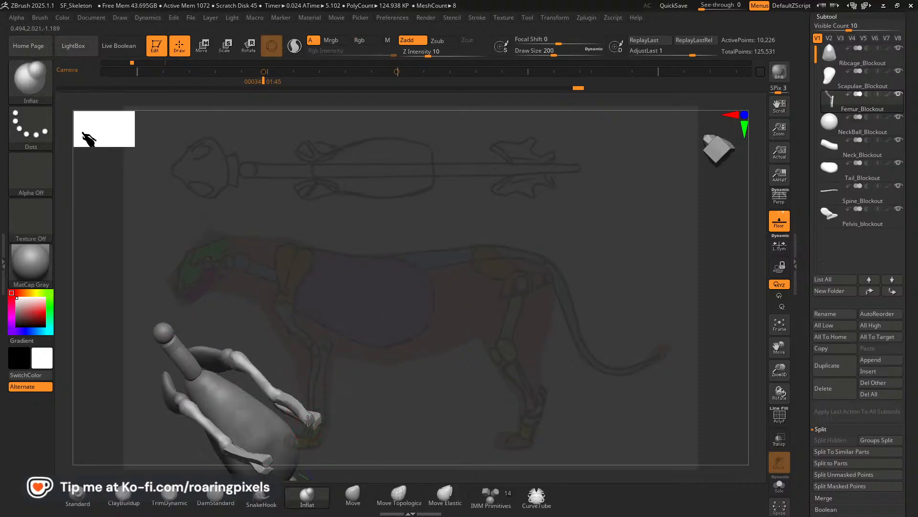
{"action": "mouse_move", "coordinate": [307, 423]}
{"action": "left_mouse_down", "text": "shift"}
{"action": "mouse_move", "coordinate": [342, 438]}
{"action": "mouse_move", "coordinate": [354, 433]}
{"action": "left_mouse_up", "text": "shift"}
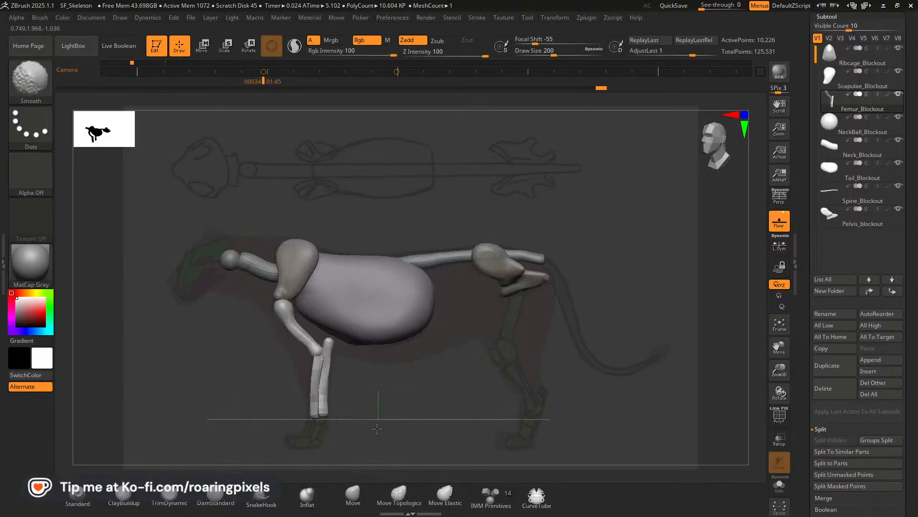
Turn on polyframes, isolate the upper foreleg bones from the lower ones and split the hidden lower bones into their own subtool.
{"action": "left_click", "coordinate": [779, 416]}
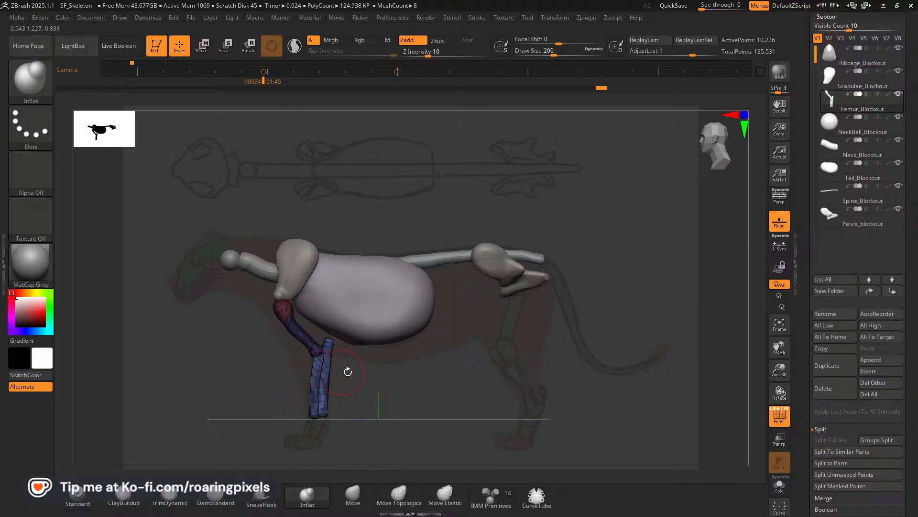
{"action": "left_click_drag", "start_coordinate": [780, 370], "coordinate": [801, 416]}
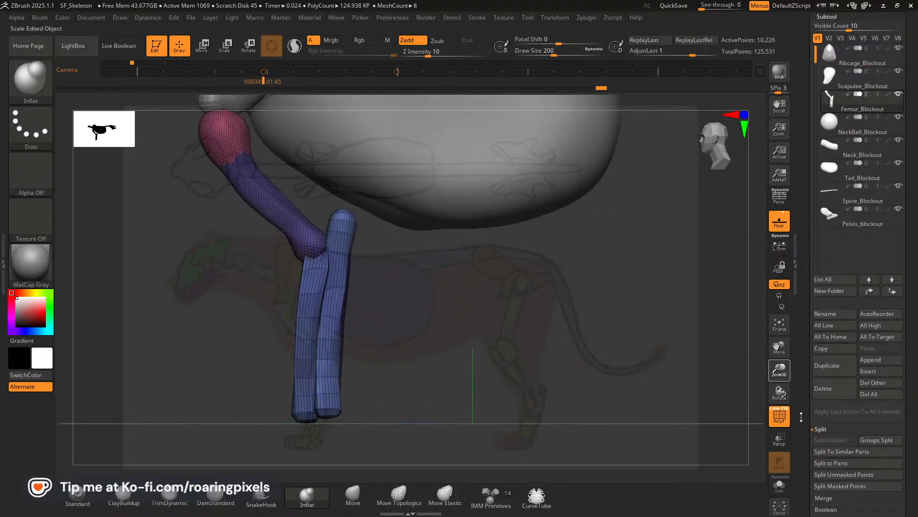
{"action": "left_click", "coordinate": [330, 309], "text": "ctrl+shift"}
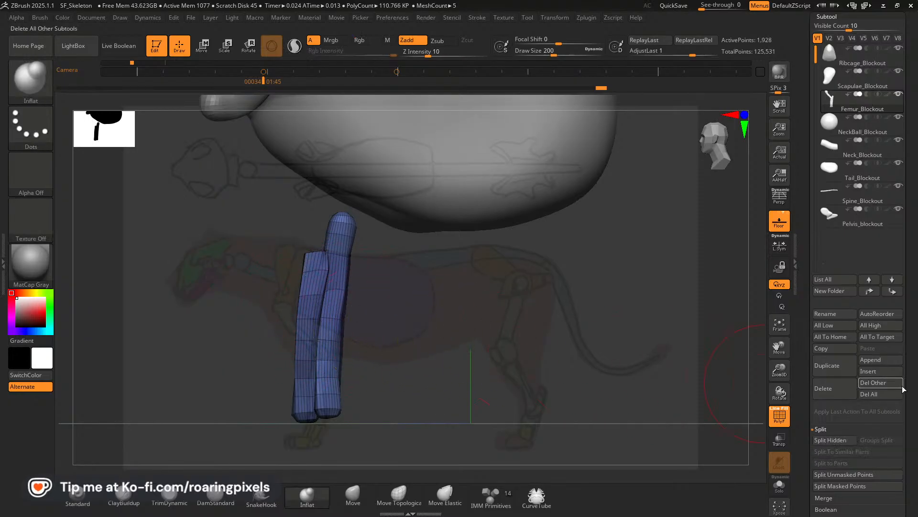
{"action": "left_click_drag", "start_coordinate": [912, 379], "coordinate": [909, 289]}
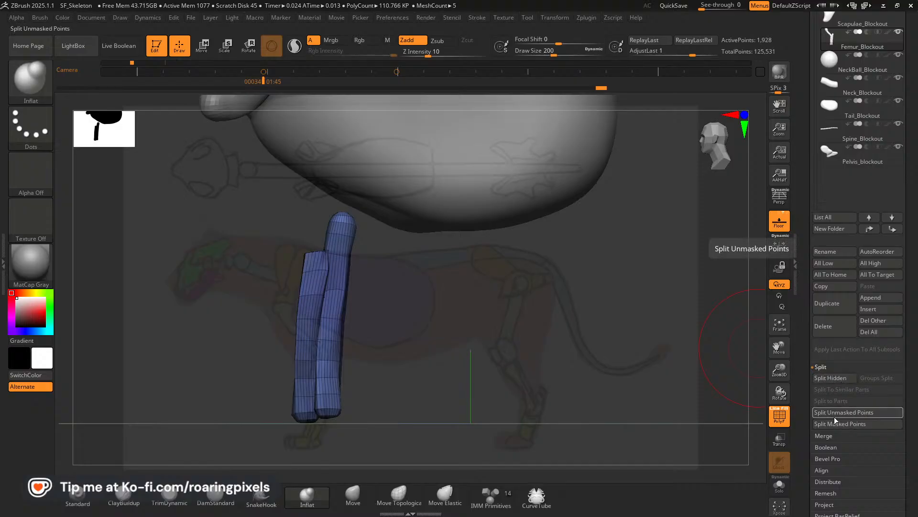
{"action": "left_click_drag", "start_coordinate": [580, 328], "coordinate": [543, 358], "text": "ctrl+shift"}
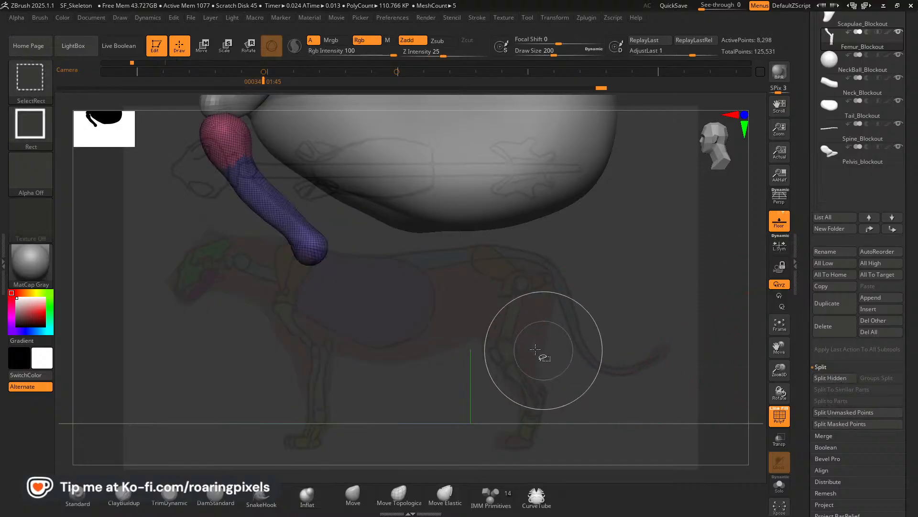
{"action": "left_click", "coordinate": [838, 379]}
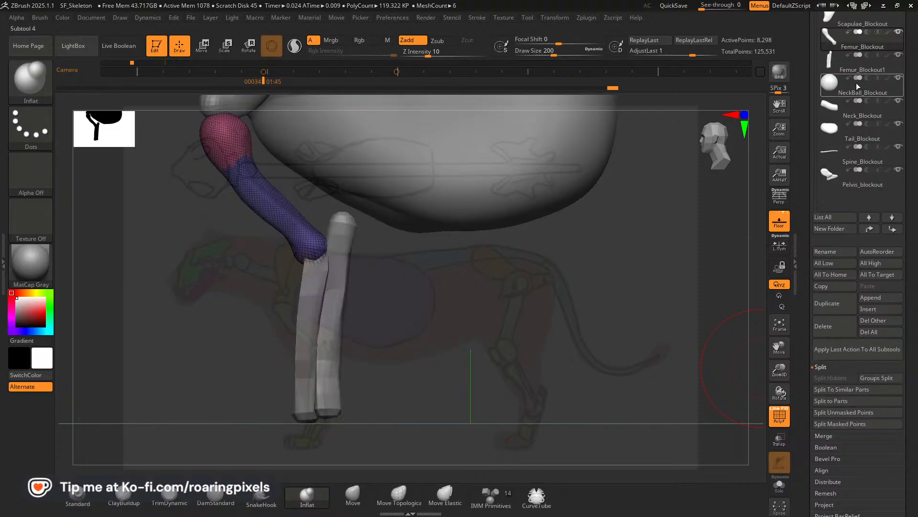
Select the split-off Femur_Blockout1 subtool and rename it Foream_Blockout.
{"action": "left_click", "coordinate": [829, 70]}
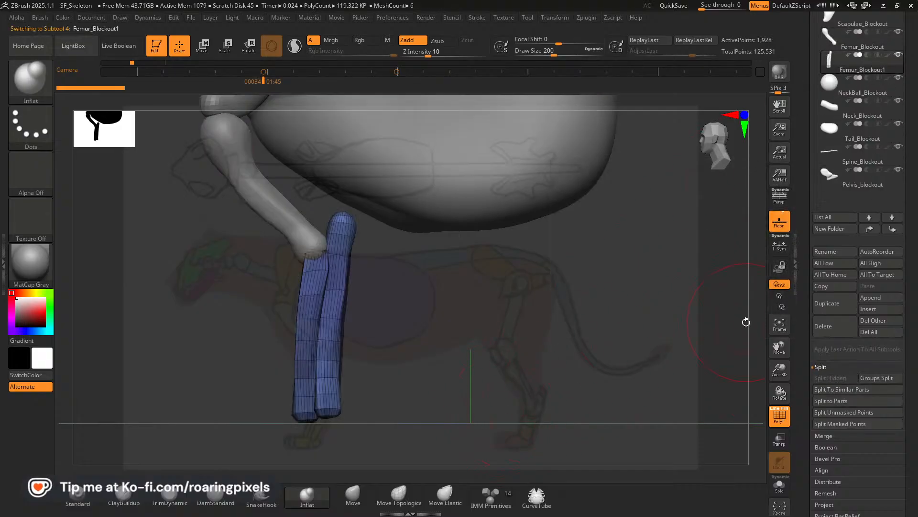
{"action": "left_click", "coordinate": [832, 252]}
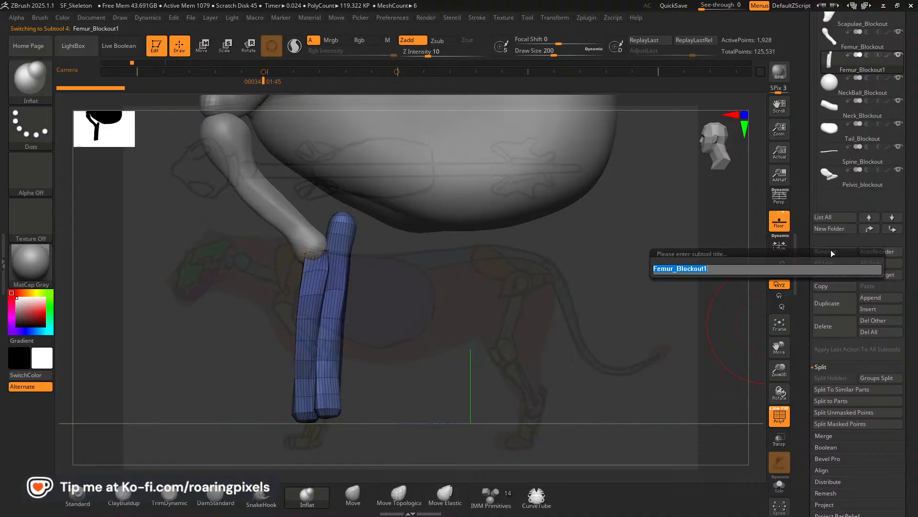
{"action": "type", "text": "Foream"}
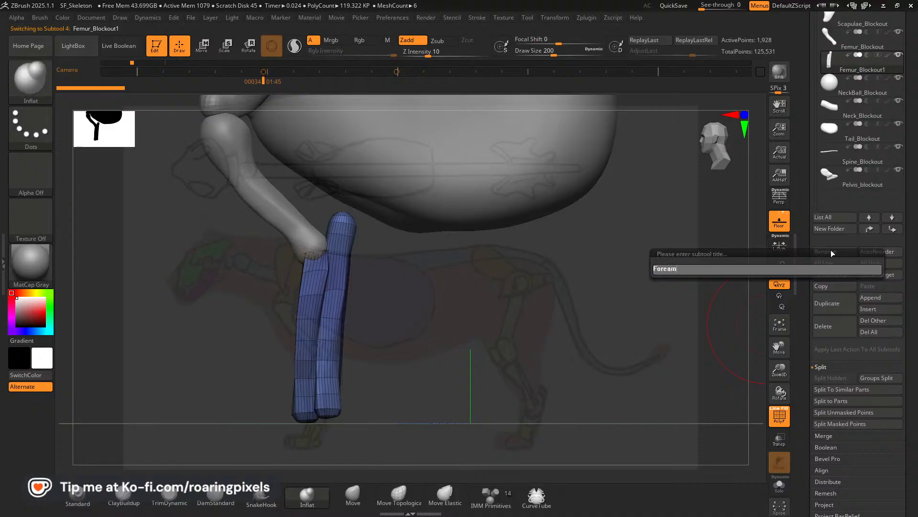
{"action": "key", "text": "shift"}
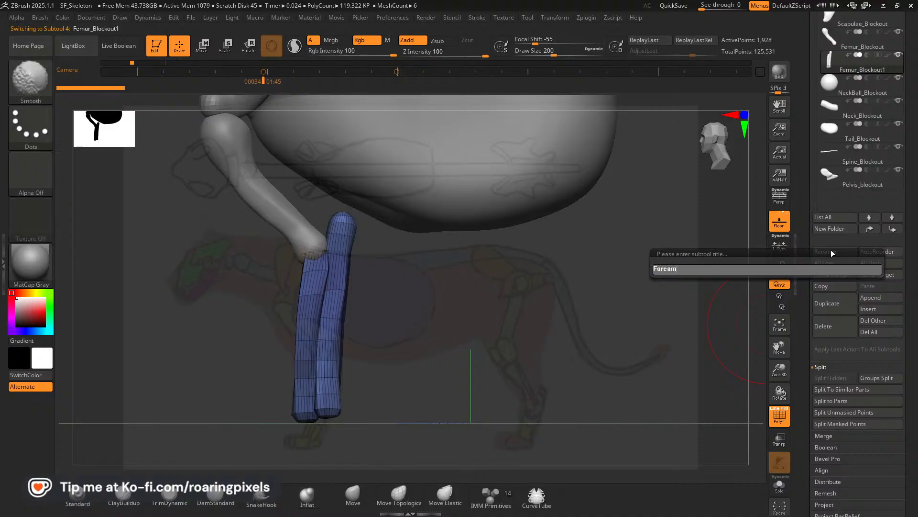
{"action": "type", "text": "eam_Blockout"}
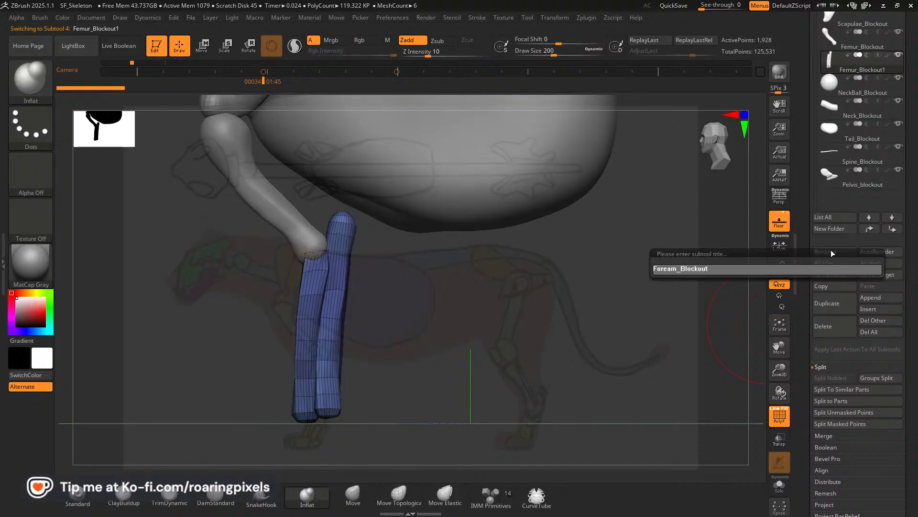
{"action": "key", "text": "Return"}
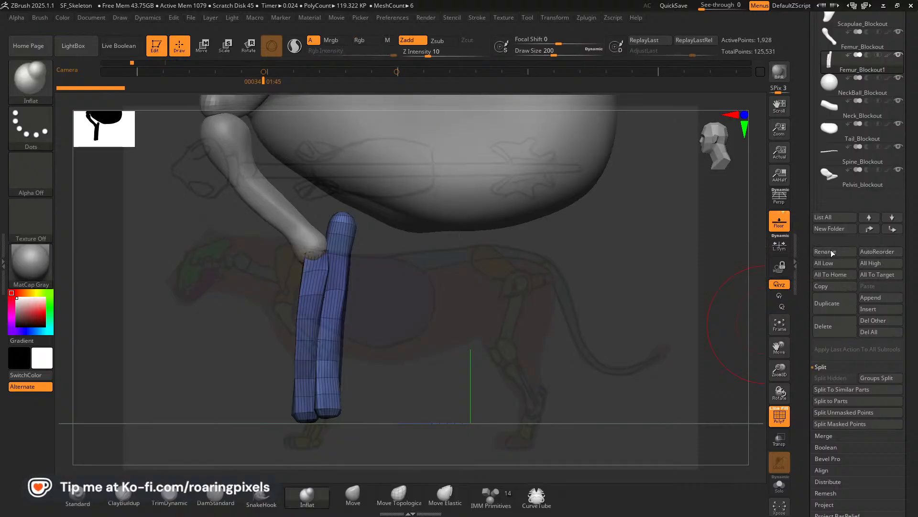
Assign separate polygroups to the individual lower foreleg bones with Auto Groups.
{"action": "left_click_drag", "start_coordinate": [915, 374], "coordinate": [917, 257]}
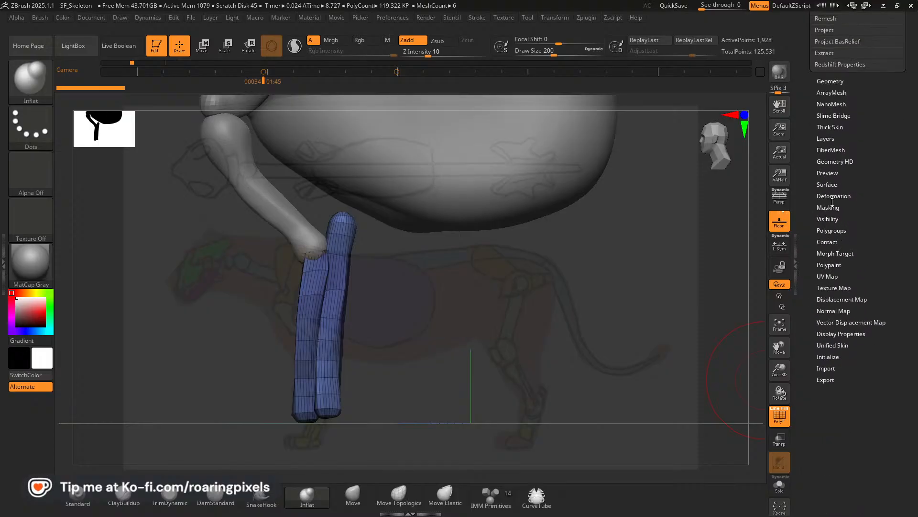
{"action": "left_click", "coordinate": [828, 219]}
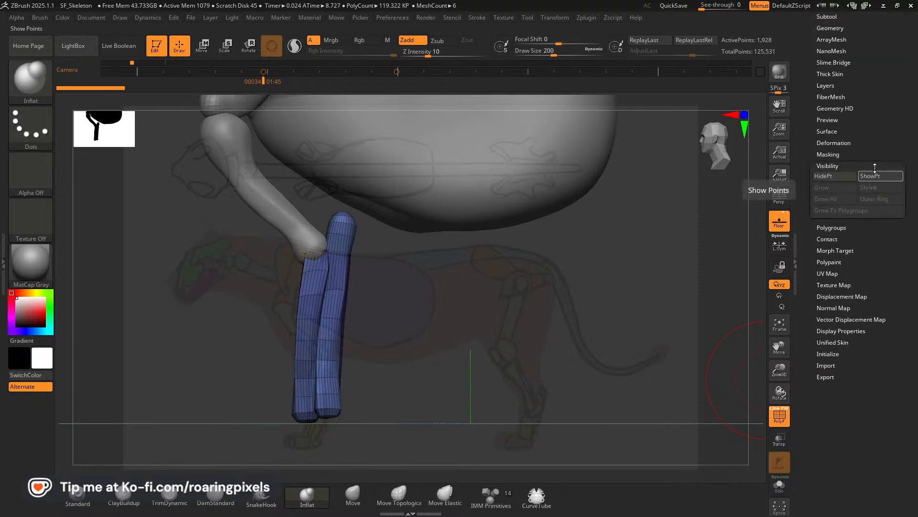
{"action": "left_click", "coordinate": [842, 230]}
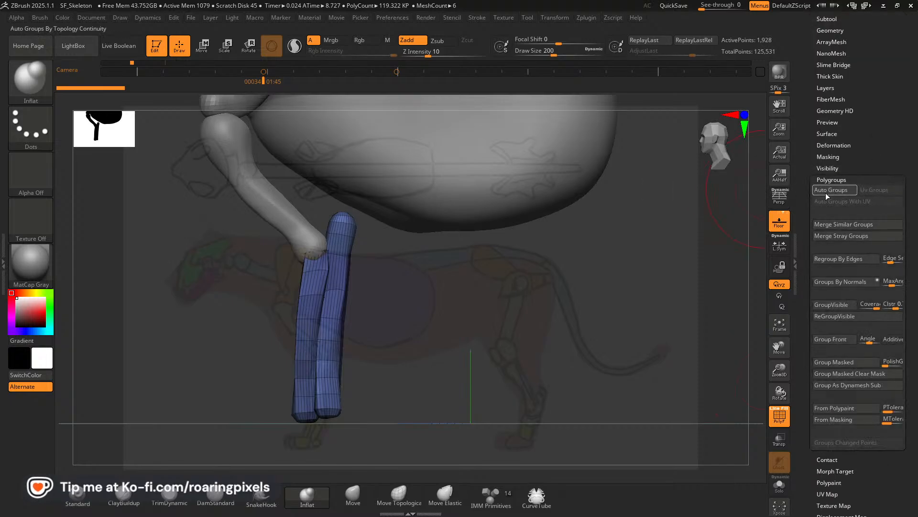
{"action": "left_click", "coordinate": [831, 193]}
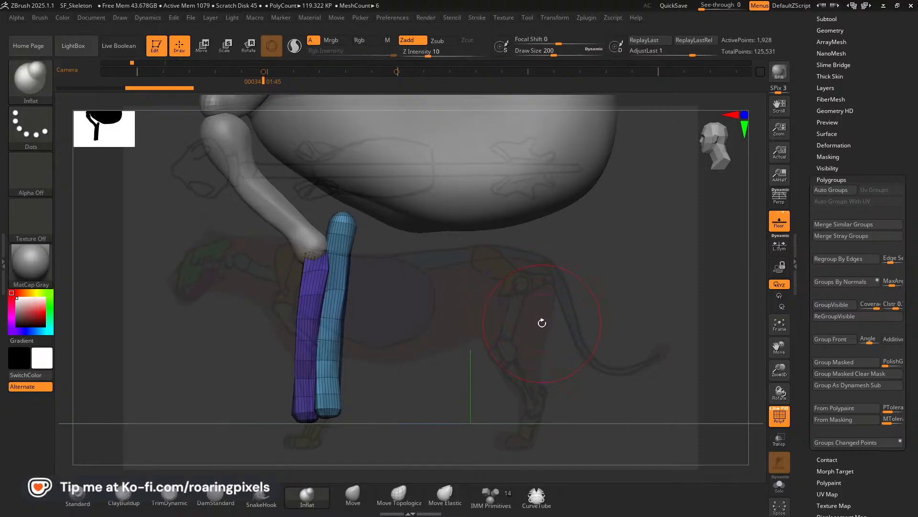
{"action": "mouse_move", "coordinate": [542, 323]}
{"action": "left_mouse_down"}
{"action": "mouse_move", "coordinate": [570, 328]}
{"action": "mouse_move", "coordinate": [539, 325]}
{"action": "left_mouse_up"}
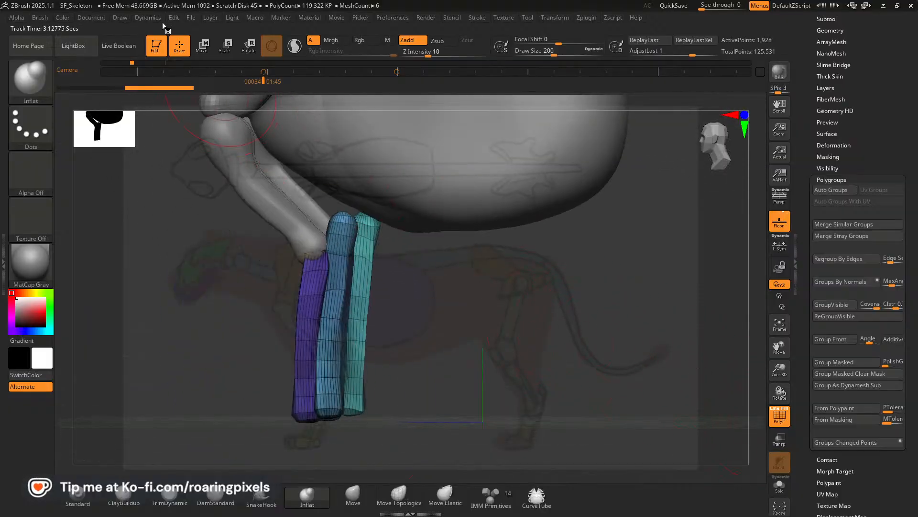
{"action": "left_click", "coordinate": [96, 16]}
{"action": "left_click", "coordinate": [115, 139]}
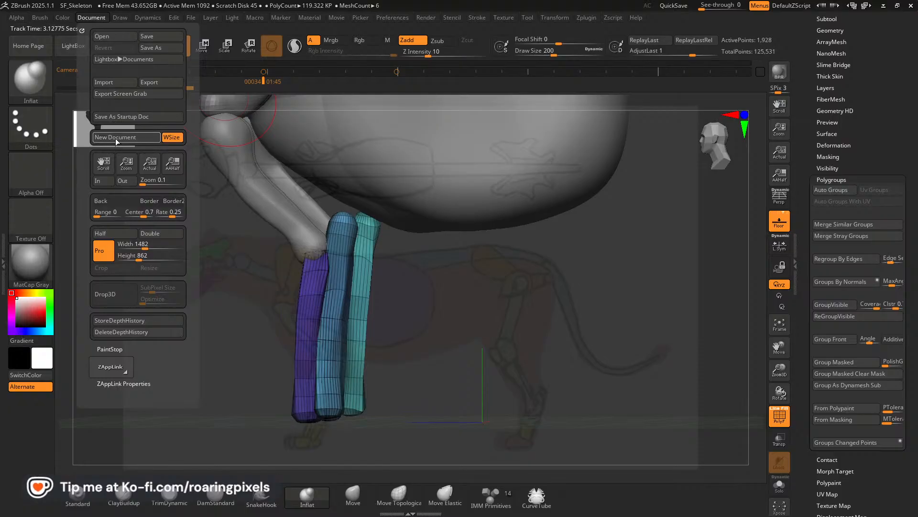
{"action": "left_click", "coordinate": [526, 286]}
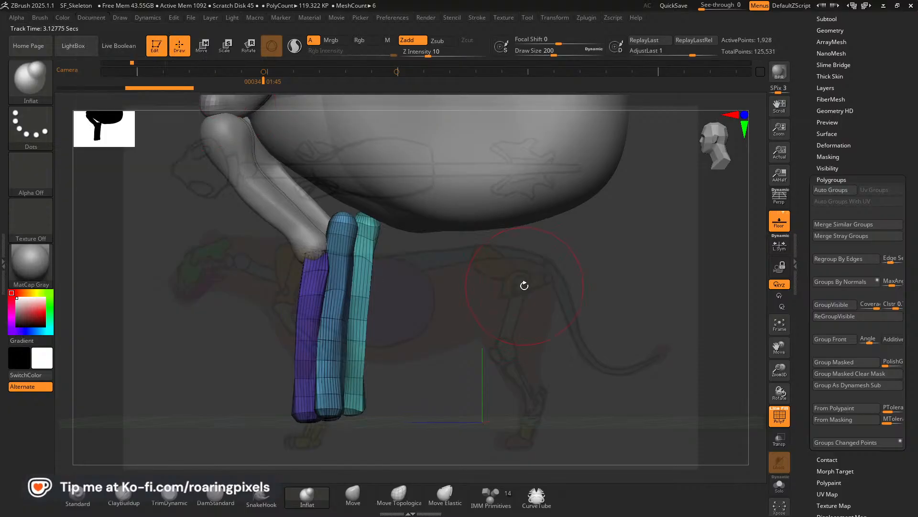
{"action": "left_click_drag", "start_coordinate": [494, 317], "coordinate": [519, 327]}
{"action": "left_click_drag", "start_coordinate": [400, 240], "coordinate": [707, 383]}
{"action": "left_click_drag", "start_coordinate": [614, 376], "coordinate": [641, 369]}
{"action": "left_click_drag", "start_coordinate": [776, 369], "coordinate": [781, 344]}
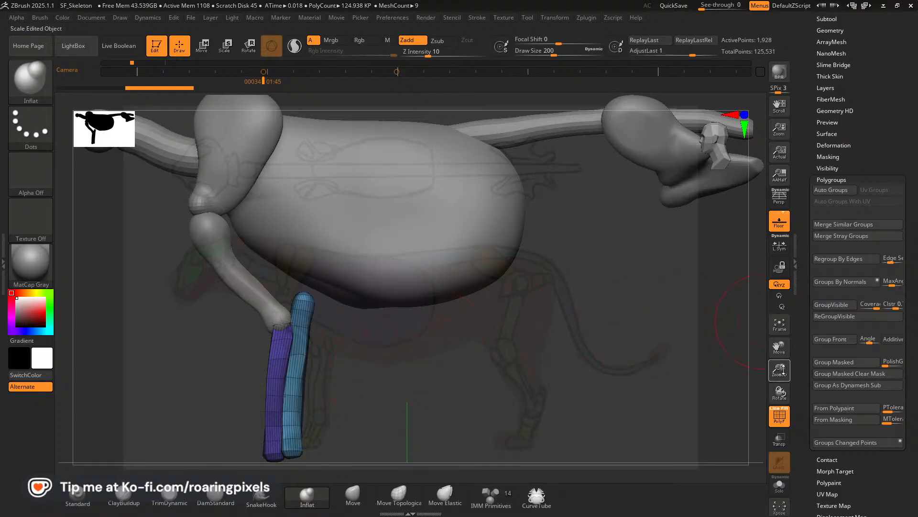
{"action": "left_click_drag", "start_coordinate": [784, 367], "coordinate": [778, 347]}
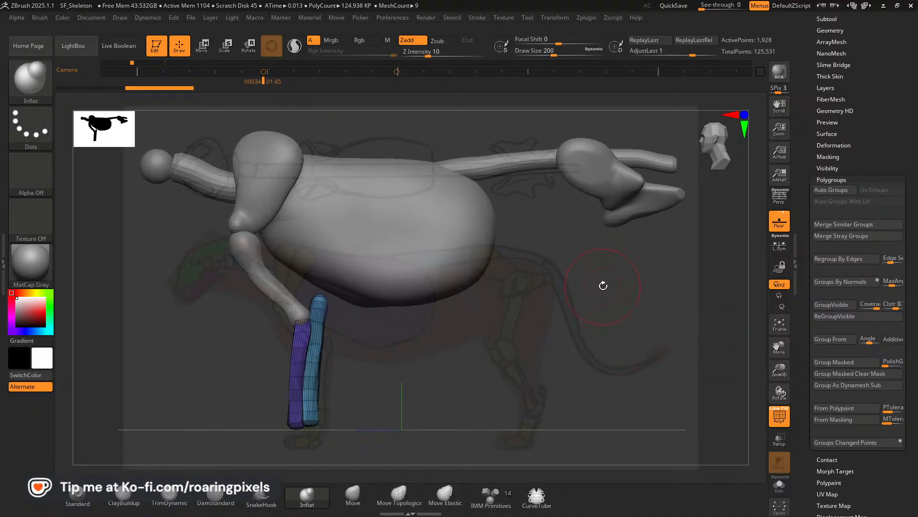
Remesh the forearm bones with DynaMesh at resolution 128 with Groups enabled so each polygroup stays a separate piece.
{"action": "key", "text": "Left"}
{"action": "key", "text": "Right"}
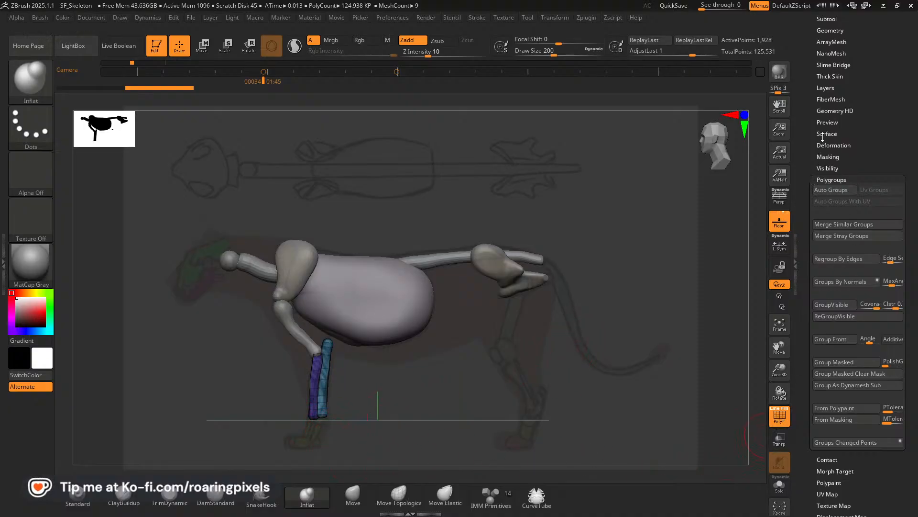
{"action": "scroll", "coordinate": [863, 142], "scroll_direction": "down", "scroll_amount": 5}
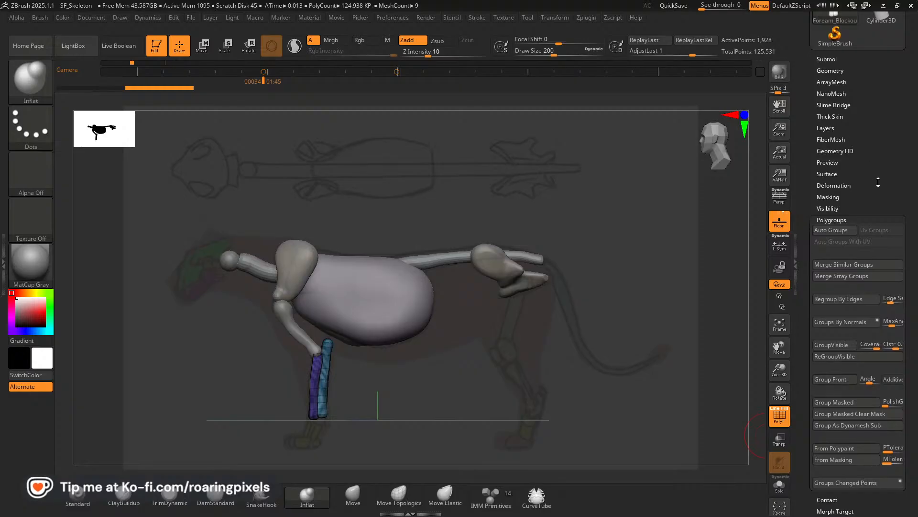
{"action": "scroll", "coordinate": [876, 120], "scroll_direction": "up", "scroll_amount": 4}
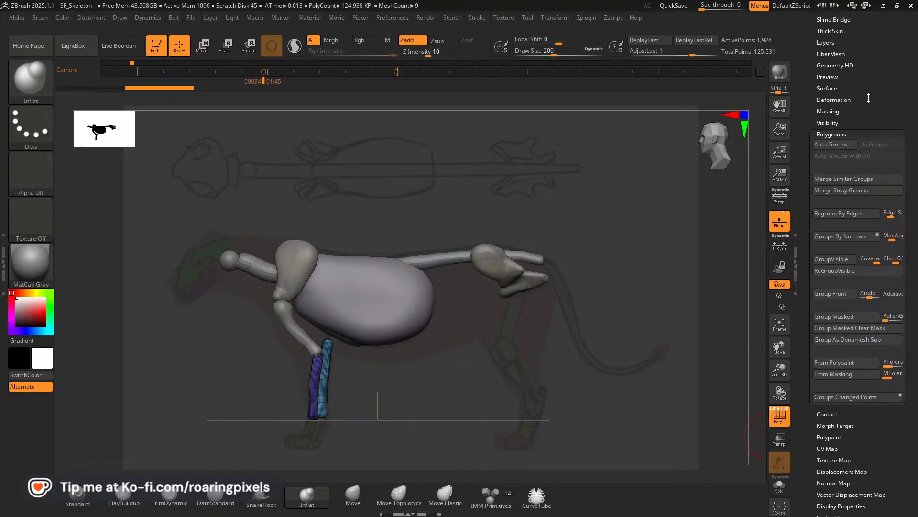
{"action": "scroll", "coordinate": [873, 112], "scroll_direction": "up", "scroll_amount": 3}
{"action": "left_click", "coordinate": [829, 49]}
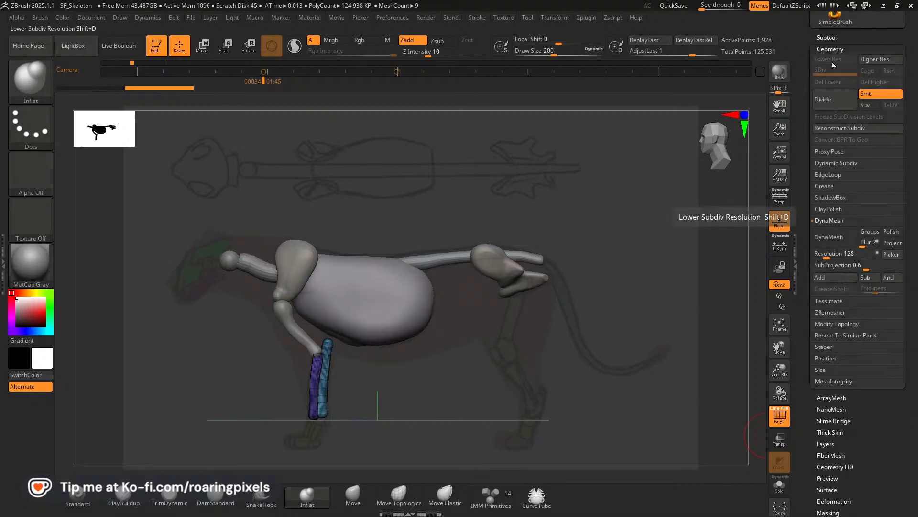
{"action": "left_click", "coordinate": [869, 231]}
{"action": "left_click", "coordinate": [831, 238]}
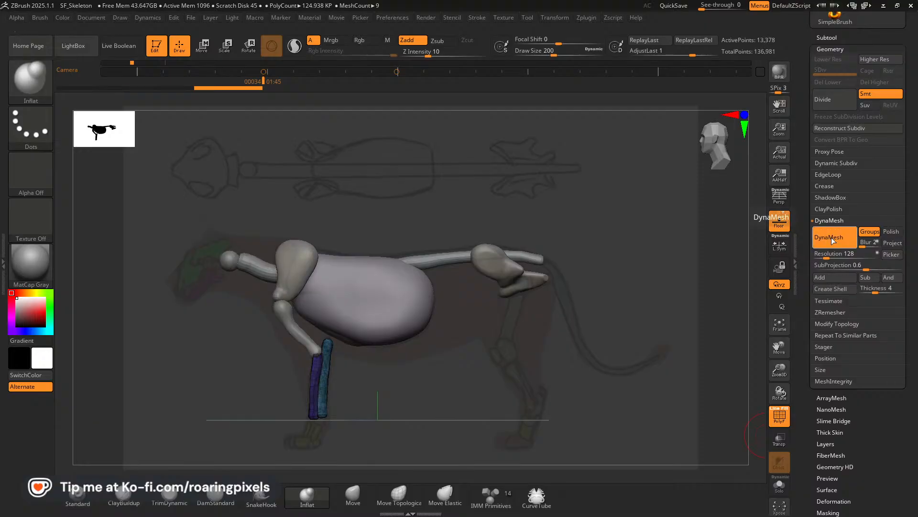
Switch to the Move brush, isolate a single lower foreleg bone in front view, and bring the other foreleg bones back.
{"action": "left_click_drag", "start_coordinate": [780, 372], "coordinate": [823, 298]}
{"action": "left_click_drag", "start_coordinate": [402, 328], "coordinate": [426, 350]}
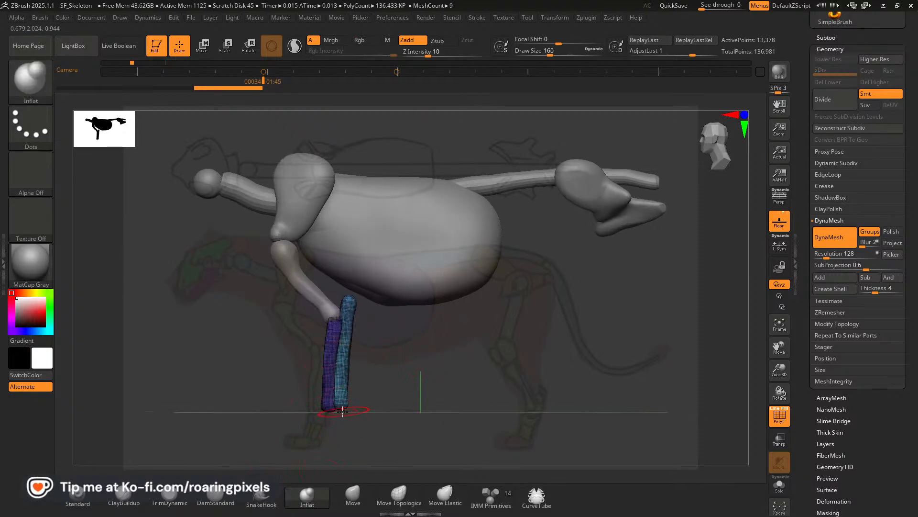
{"action": "left_click_drag", "start_coordinate": [337, 412], "coordinate": [371, 402]}
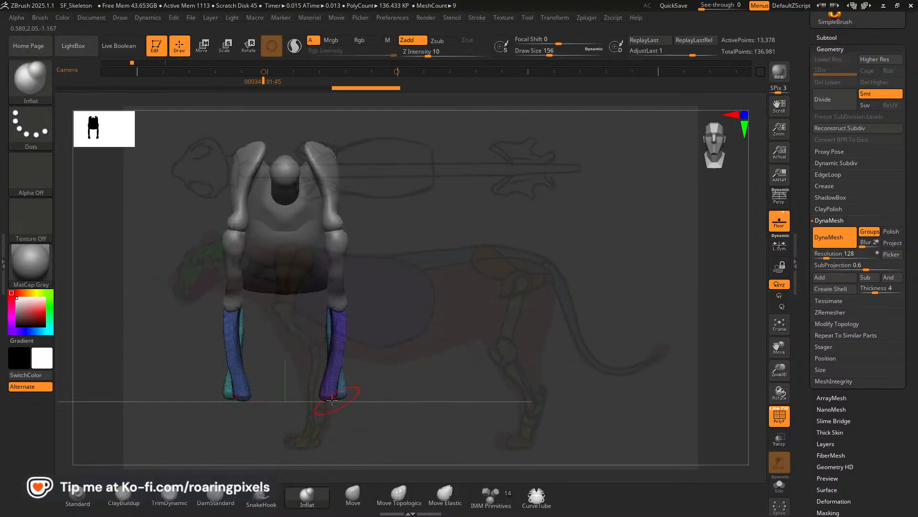
{"action": "left_click", "coordinate": [355, 494]}
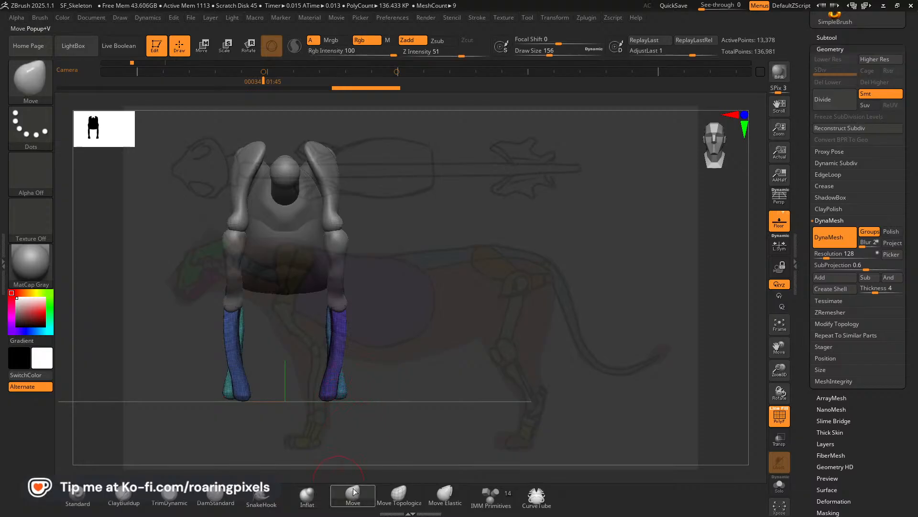
{"action": "left_click_drag", "start_coordinate": [348, 393], "coordinate": [344, 392]}
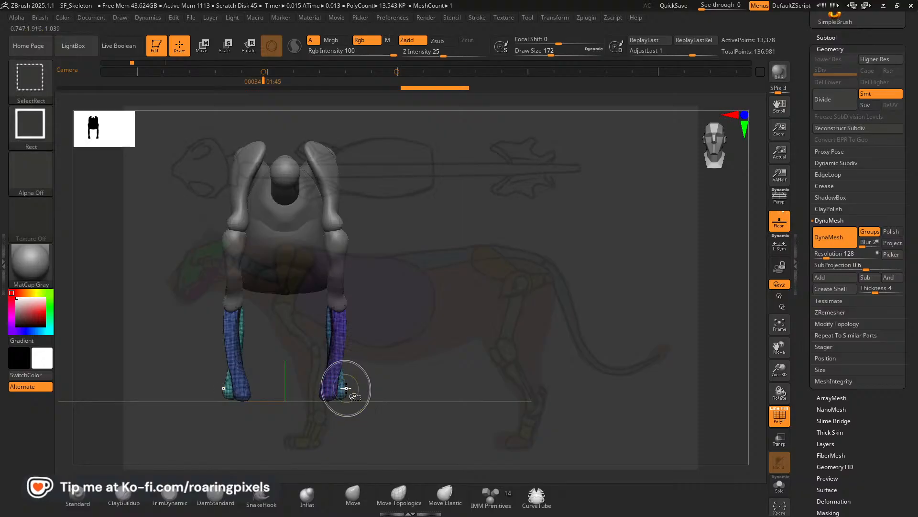
{"action": "left_click", "coordinate": [344, 391], "text": "ctrl+shift"}
{"action": "left_click_drag", "start_coordinate": [345, 392], "coordinate": [340, 374]}
{"action": "key", "text": "ctrl+z"}
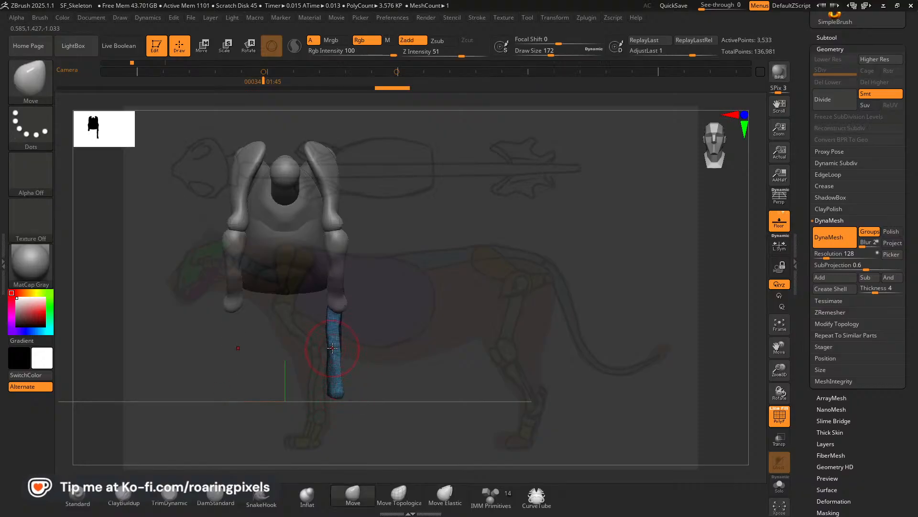
{"action": "key", "text": "ctrl+shift+z"}
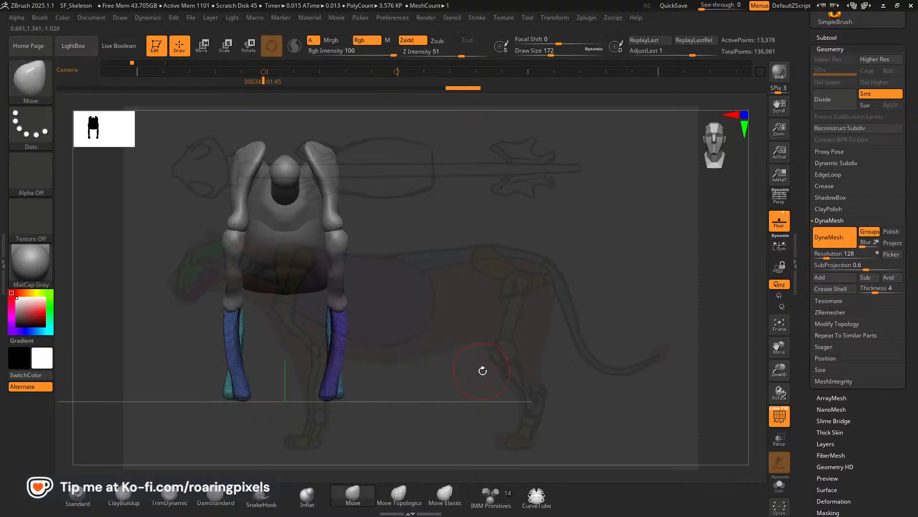
{"action": "left_click_drag", "start_coordinate": [559, 366], "coordinate": [601, 368]}
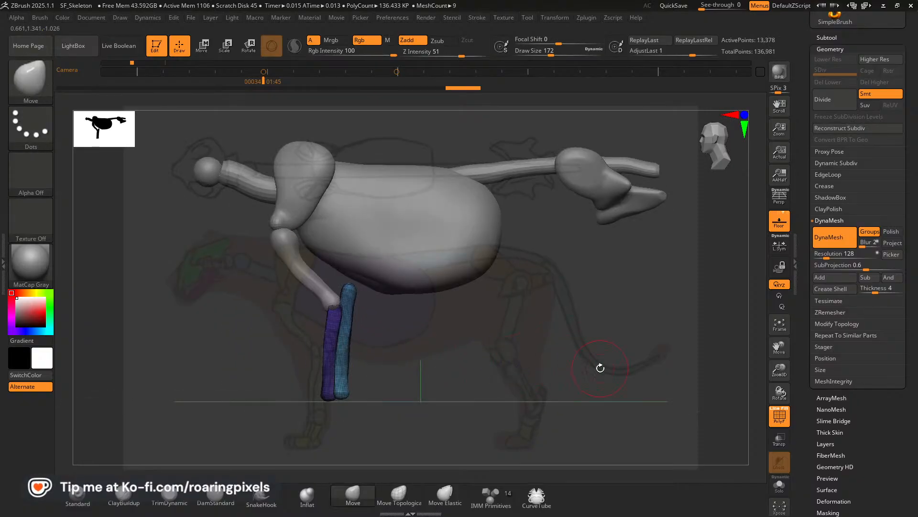
{"action": "key", "text": "Left"}
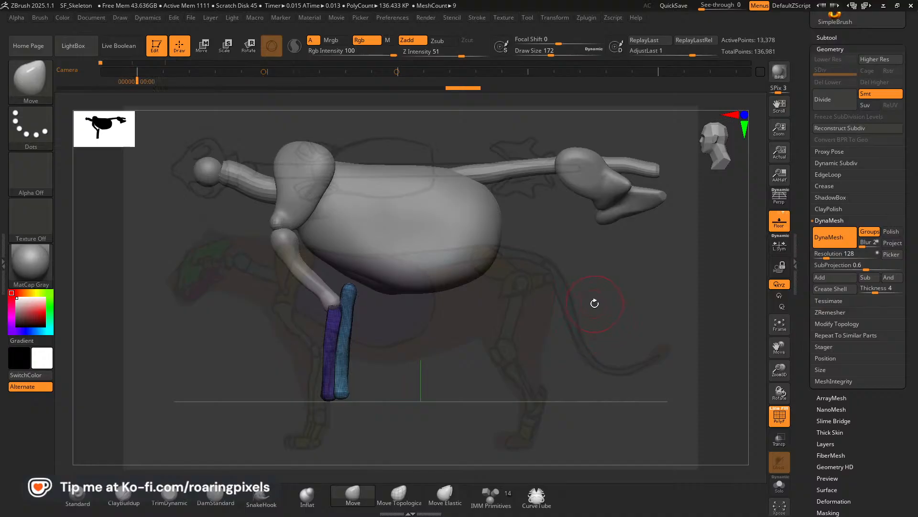
{"action": "key", "text": "Right"}
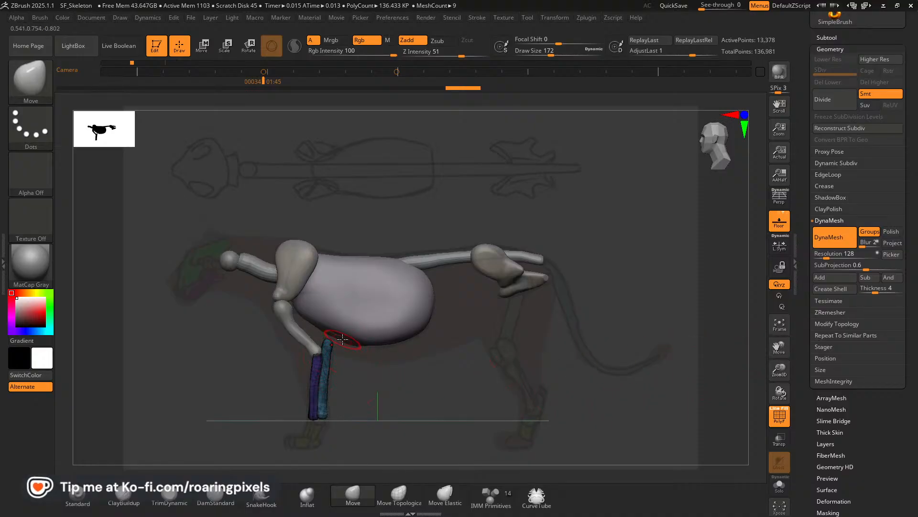
Select the Tail_Blockout subtool and solo it to inspect the stray ribcage-shaped mesh it contains.
{"action": "left_click", "coordinate": [361, 319], "text": "alt"}
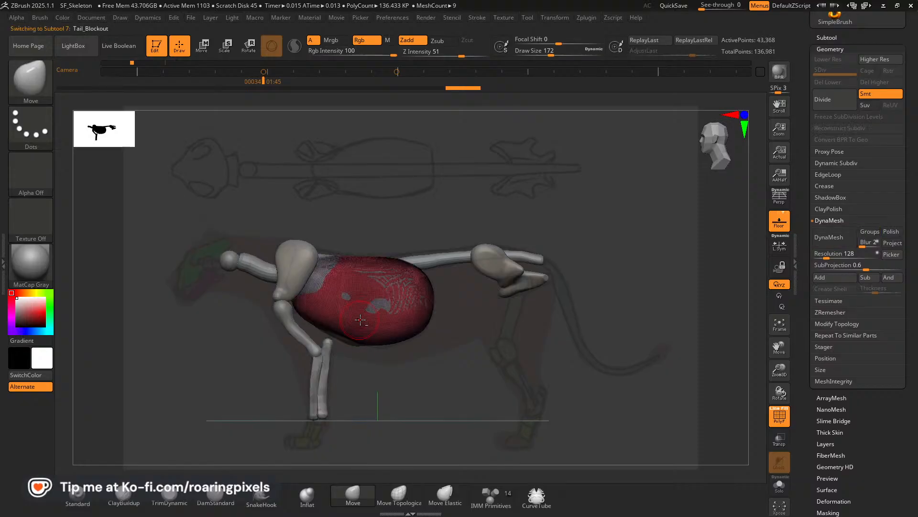
{"action": "key", "text": "shift"}
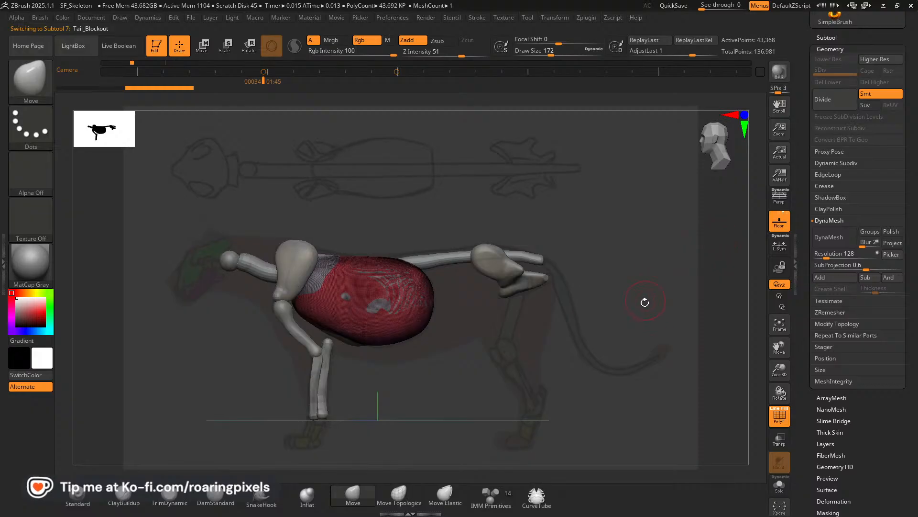
{"action": "left_click", "coordinate": [779, 488]}
{"action": "left_click_drag", "start_coordinate": [549, 302], "coordinate": [560, 320]}
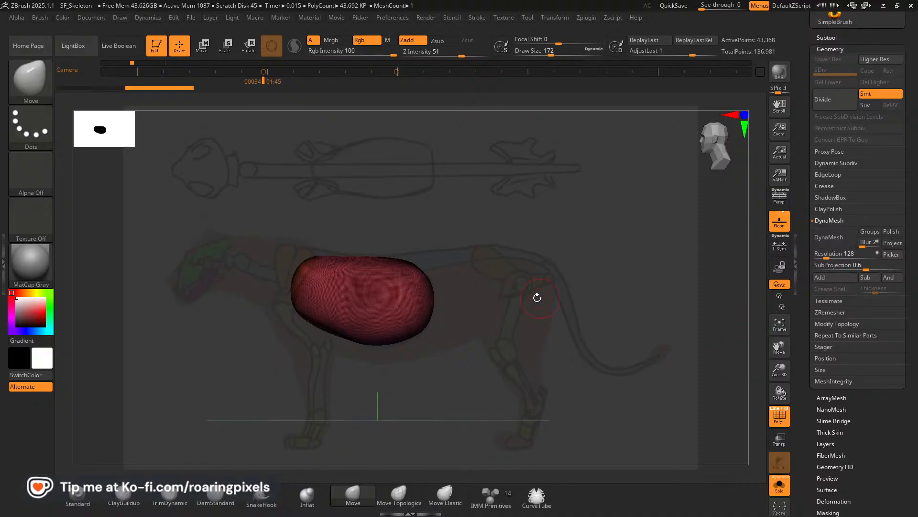
Try remeshing the soloed Tail_Blockout subtool with DynaMesh at resolution 128 and undo it.
{"action": "left_click", "coordinate": [826, 237]}
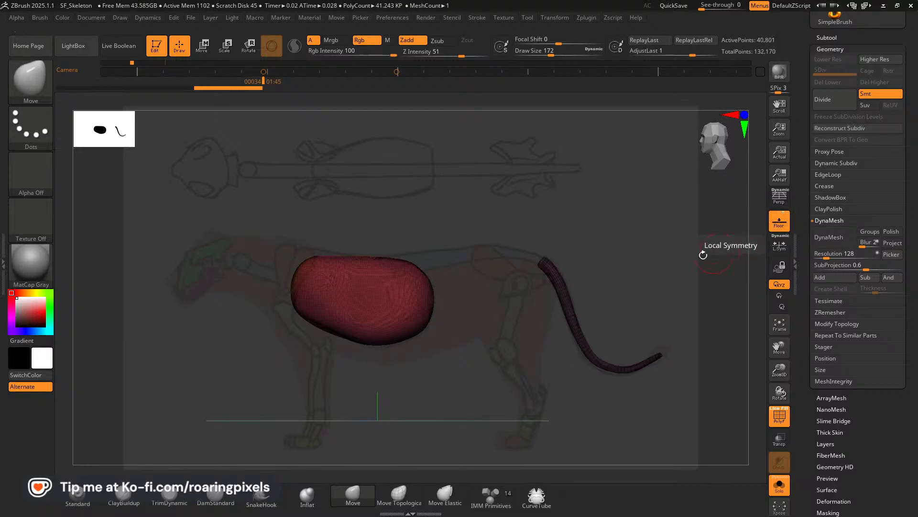
{"action": "key", "text": "ctrl+z"}
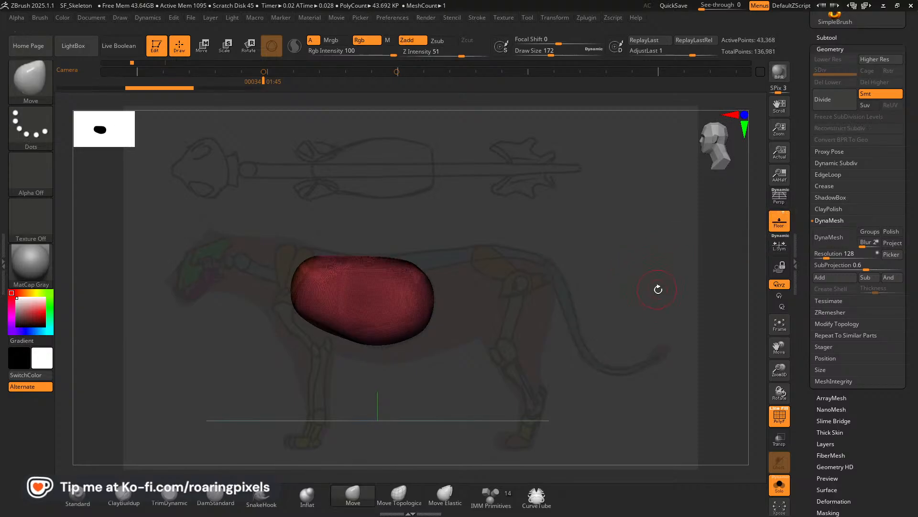
Unhide the tail mesh in Tail_Blockout and compare this subtool with Ribcage_Blockout in the subtool list.
{"action": "key", "text": "ctrl+shift+z"}
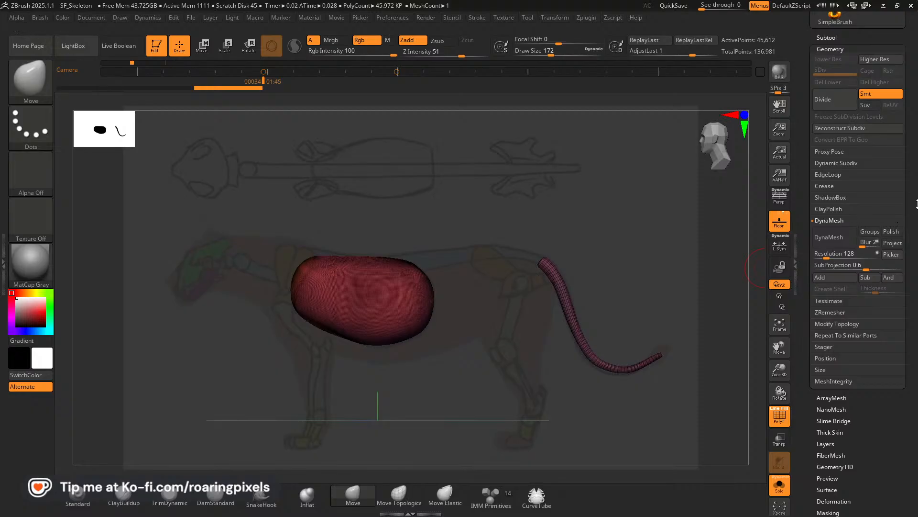
{"action": "left_click_drag", "start_coordinate": [917, 204], "coordinate": [912, 268]}
{"action": "left_click", "coordinate": [829, 221]}
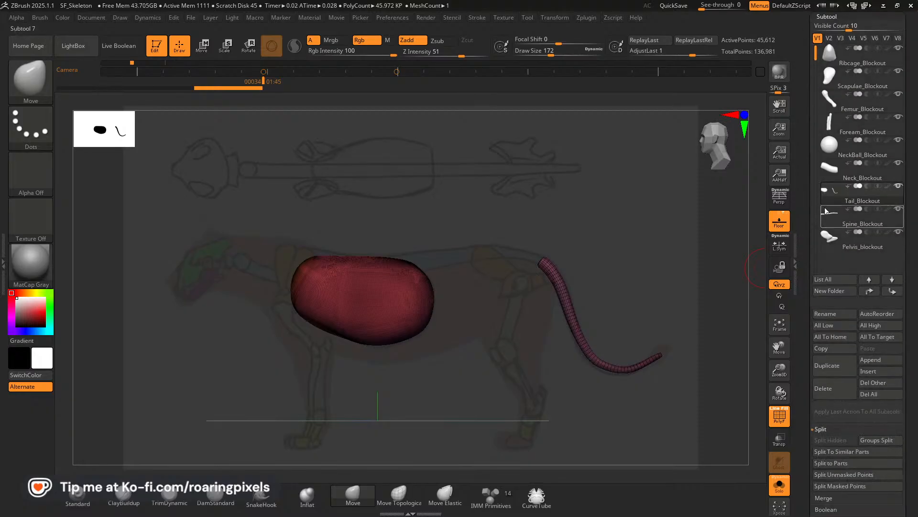
{"action": "mouse_move", "coordinate": [831, 52]}
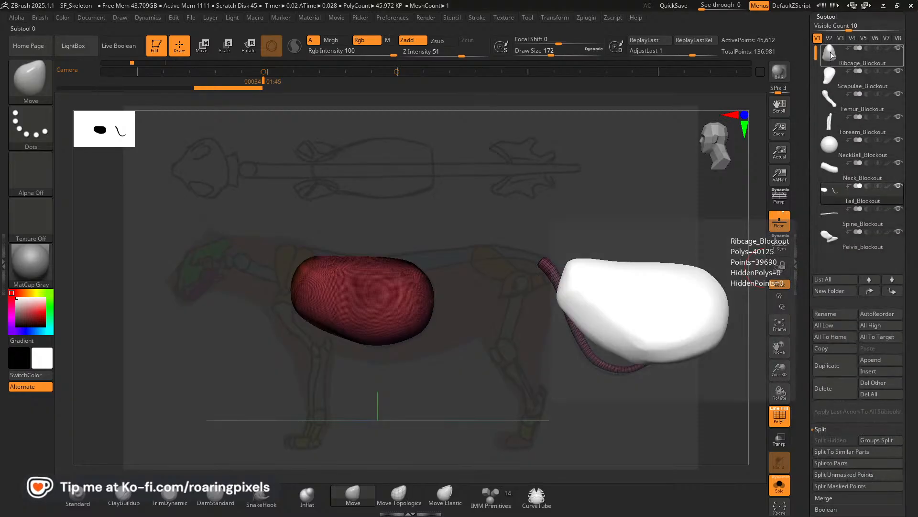
{"action": "mouse_move", "coordinate": [834, 196]}
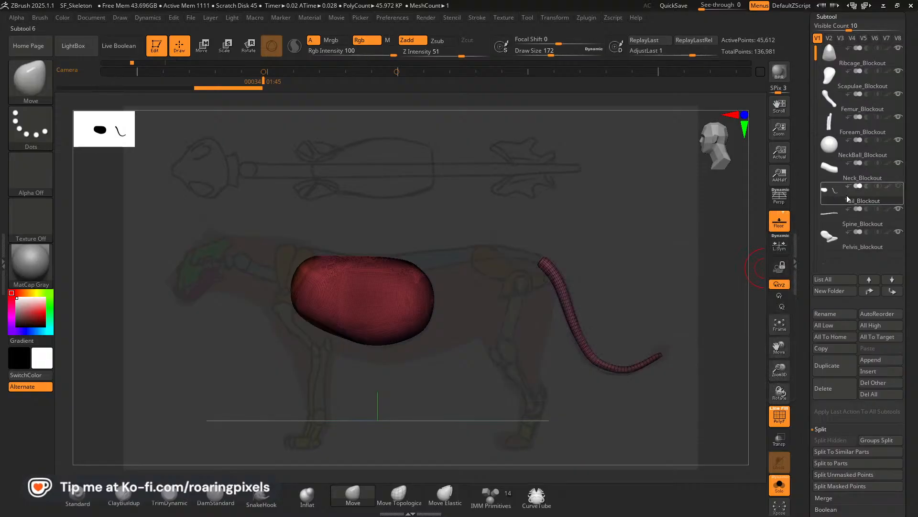
{"action": "left_click", "coordinate": [848, 59]}
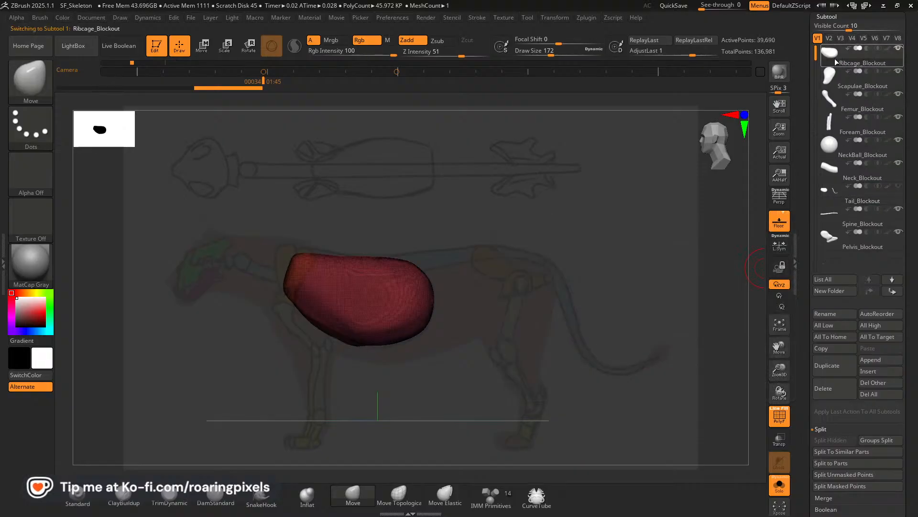
{"action": "left_click", "coordinate": [836, 200]}
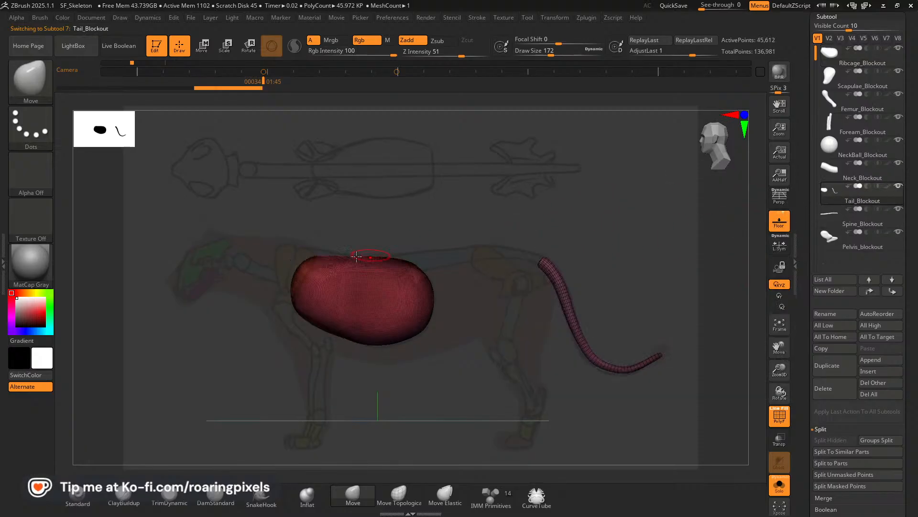
Hide the stray ribcage copy inside Tail_Blockout so only the tail shows, and delete the hidden geometry.
{"action": "left_click", "coordinate": [397, 290], "text": "ctrl+shift"}
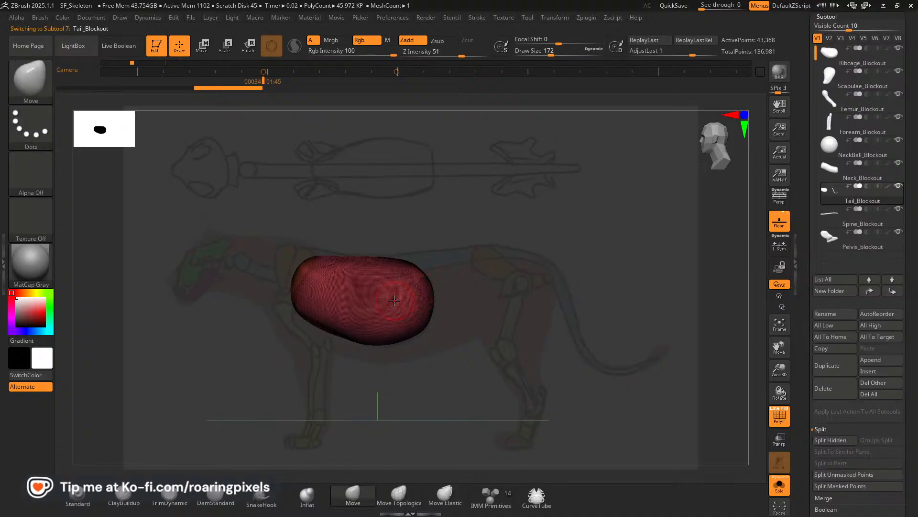
{"action": "left_click", "coordinate": [457, 261], "text": "ctrl+shift"}
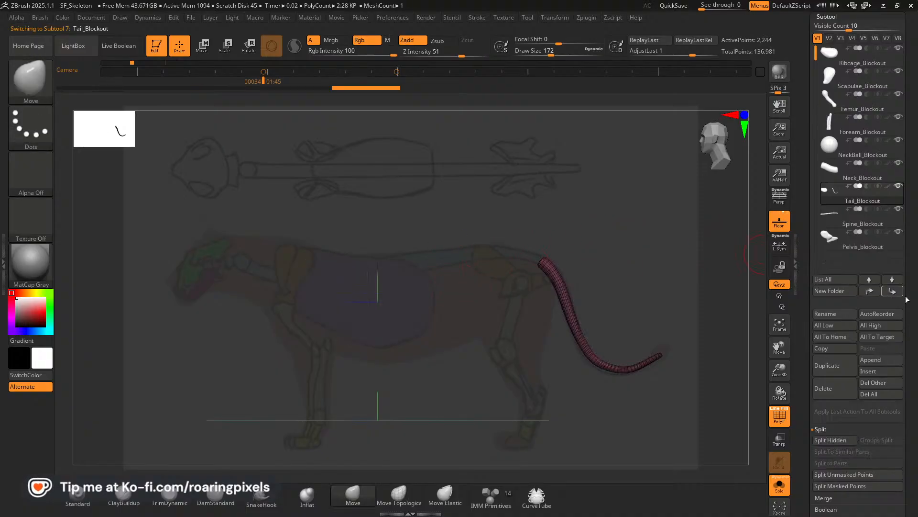
{"action": "left_click_drag", "start_coordinate": [917, 302], "coordinate": [906, 244]}
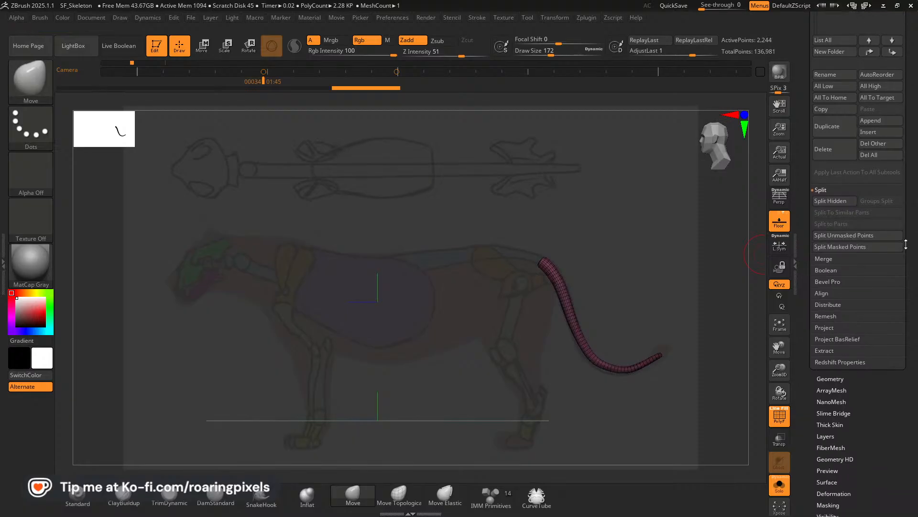
{"action": "left_click", "coordinate": [824, 378]}
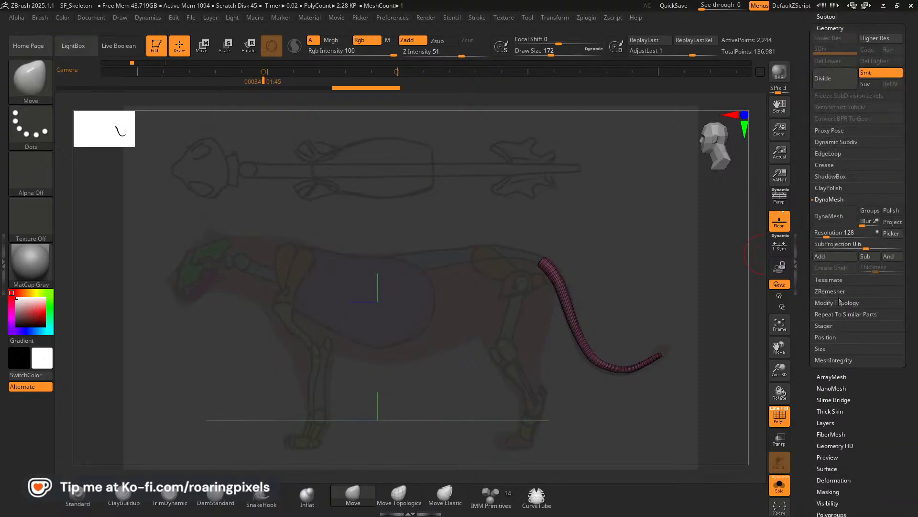
{"action": "left_click", "coordinate": [838, 305]}
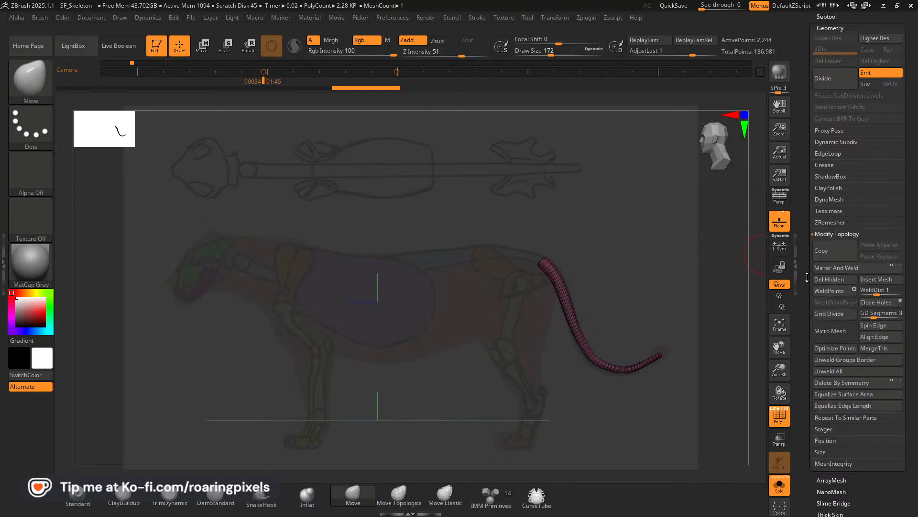
{"action": "left_click", "coordinate": [828, 280]}
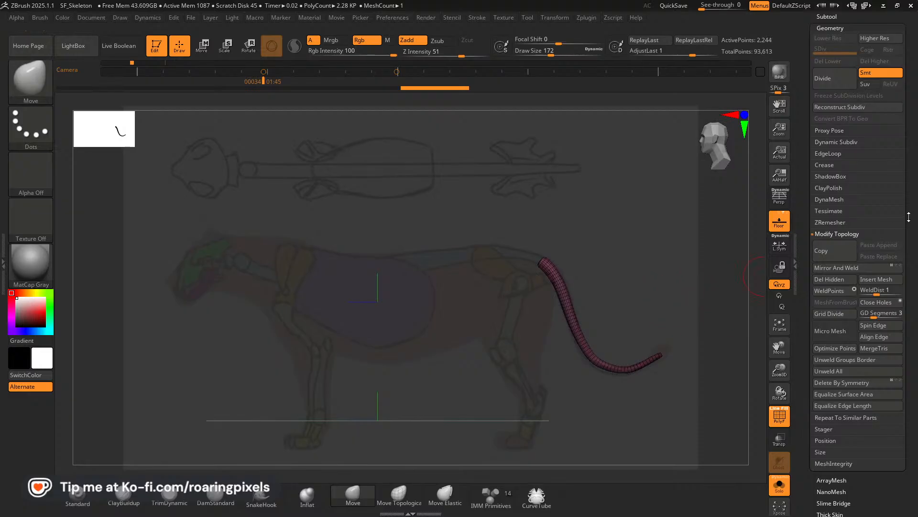
Return to the subtool list, turn off polyframes and leave solo mode to show the whole skeleton with its tail.
{"action": "left_click_drag", "start_coordinate": [908, 217], "coordinate": [917, 299]}
{"action": "left_click", "coordinate": [820, 222]}
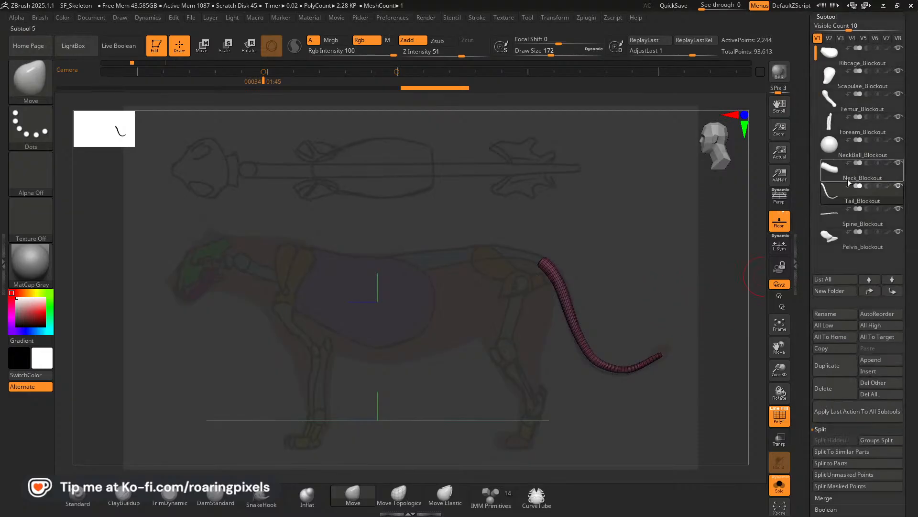
{"action": "left_click", "coordinate": [779, 415]}
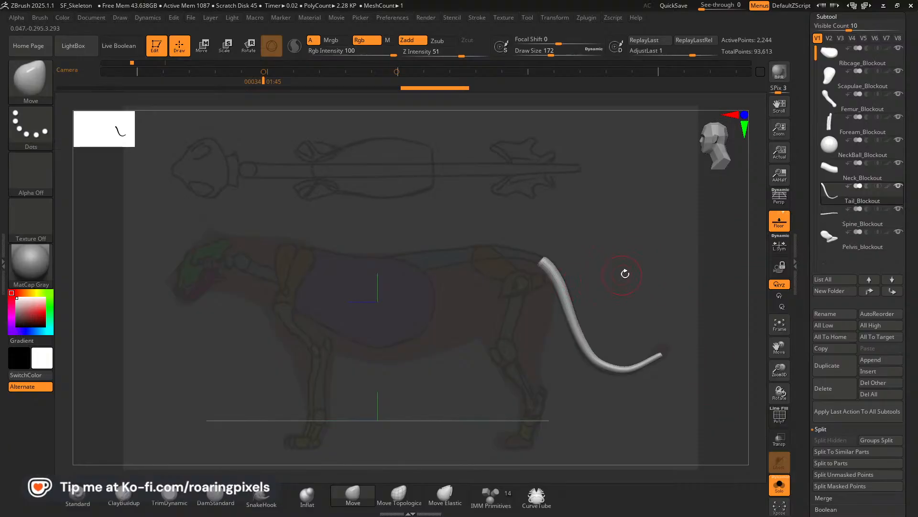
{"action": "left_click", "coordinate": [778, 483]}
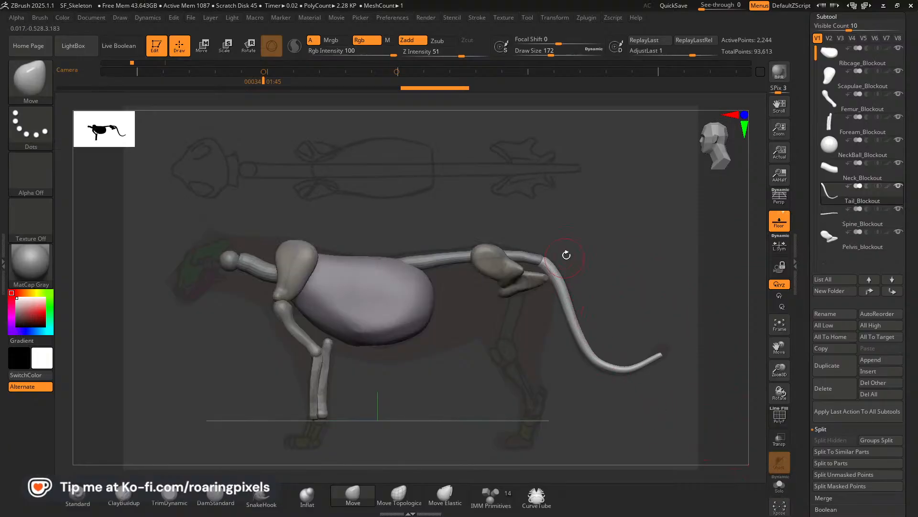
{"action": "mouse_move", "coordinate": [416, 384]}
{"action": "left_mouse_down"}
{"action": "mouse_move", "coordinate": [410, 304]}
{"action": "mouse_move", "coordinate": [425, 342]}
{"action": "mouse_move", "coordinate": [413, 381]}
{"action": "mouse_move", "coordinate": [427, 385]}
{"action": "left_mouse_up"}
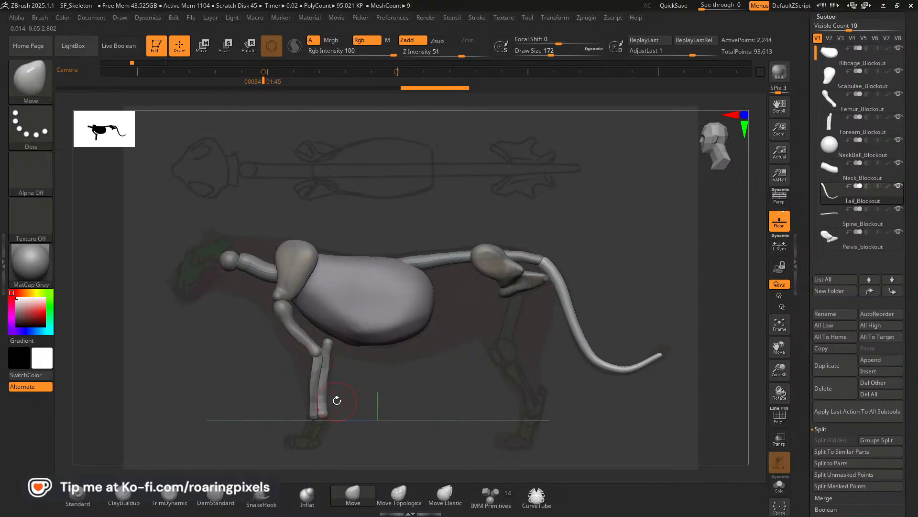
Insert a cube from the IMM Primitives brush into Foream_Blockout just below the lower end of the forearm bones.
{"action": "left_click", "coordinate": [311, 397], "text": "alt"}
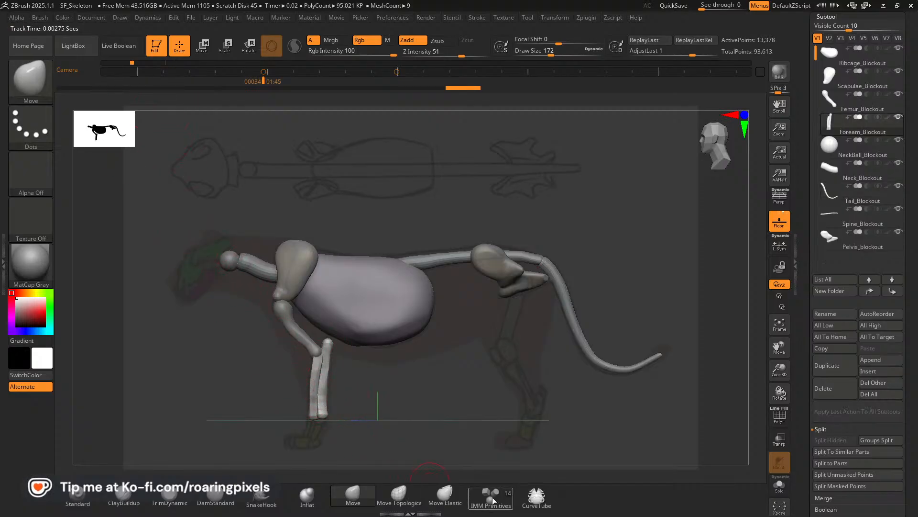
{"action": "left_click", "coordinate": [490, 498]}
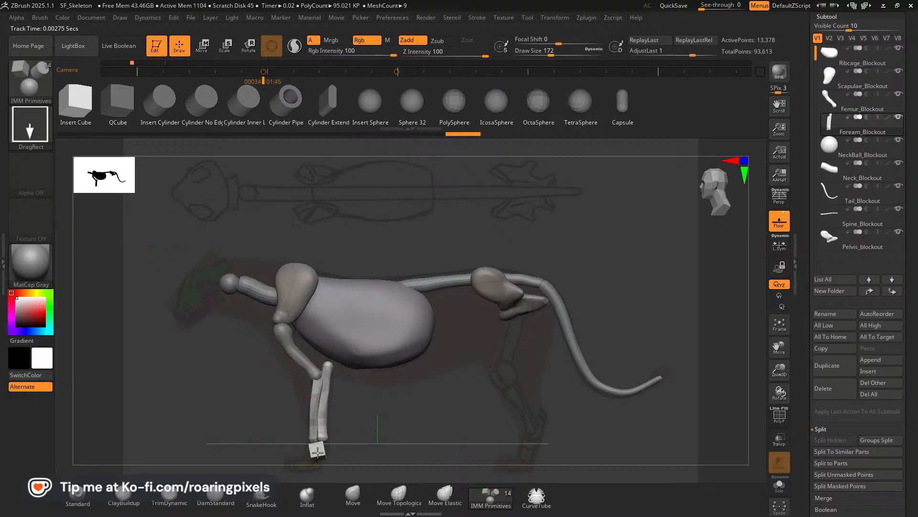
{"action": "left_click_drag", "start_coordinate": [318, 454], "coordinate": [318, 453]}
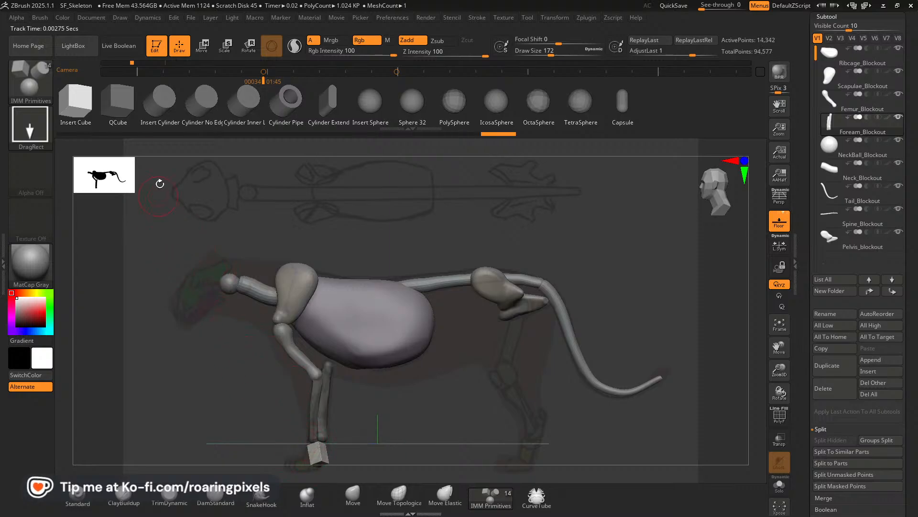
Rotate the inserted wrist cube upright in the front view and fit it against the end of the forearm bones.
{"action": "left_click", "coordinate": [203, 49]}
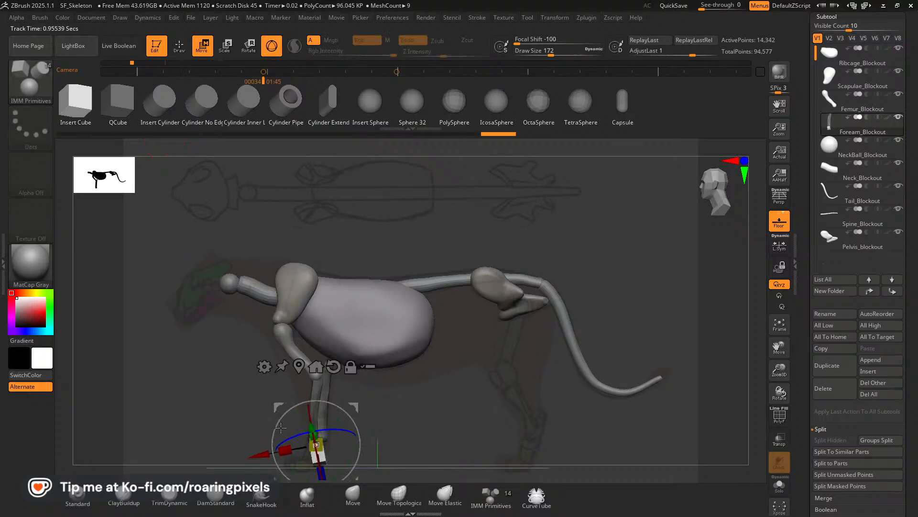
{"action": "left_click_drag", "start_coordinate": [421, 426], "coordinate": [543, 408]}
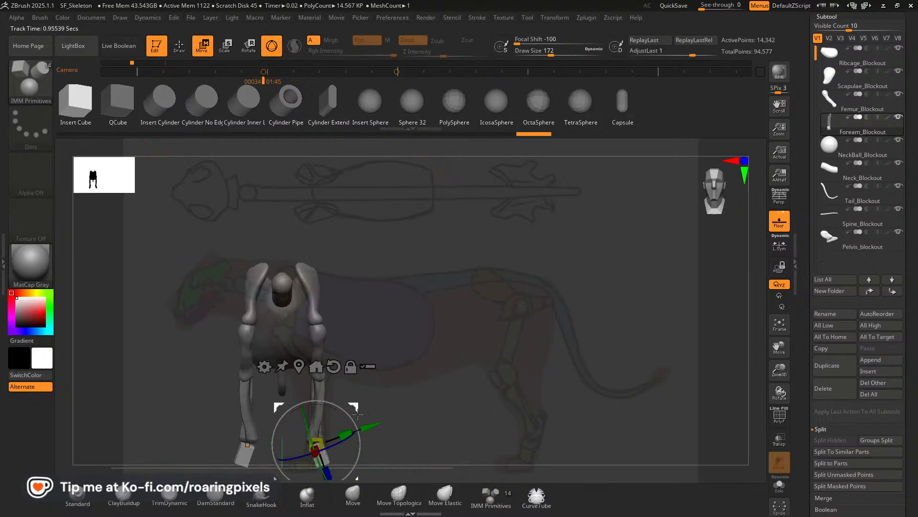
{"action": "left_click_drag", "start_coordinate": [359, 414], "coordinate": [355, 431]}
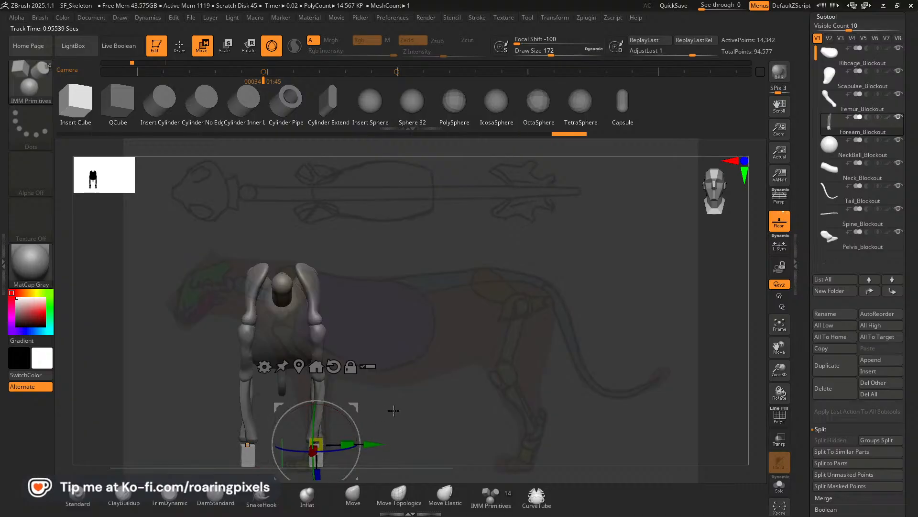
{"action": "left_click_drag", "start_coordinate": [317, 473], "coordinate": [317, 467]}
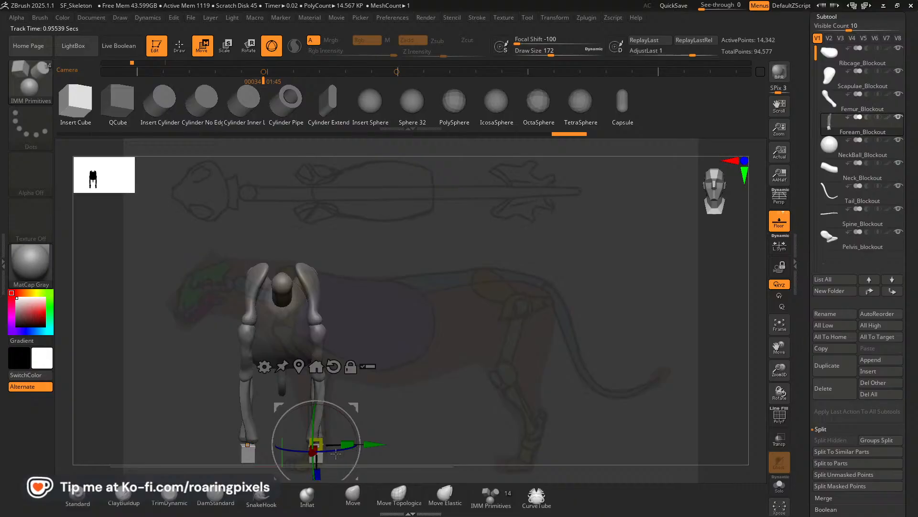
Tilt, reposition and scale the wrist cube in the side view so it follows the slope of the reference paw.
{"action": "left_click_drag", "start_coordinate": [546, 398], "coordinate": [465, 388]}
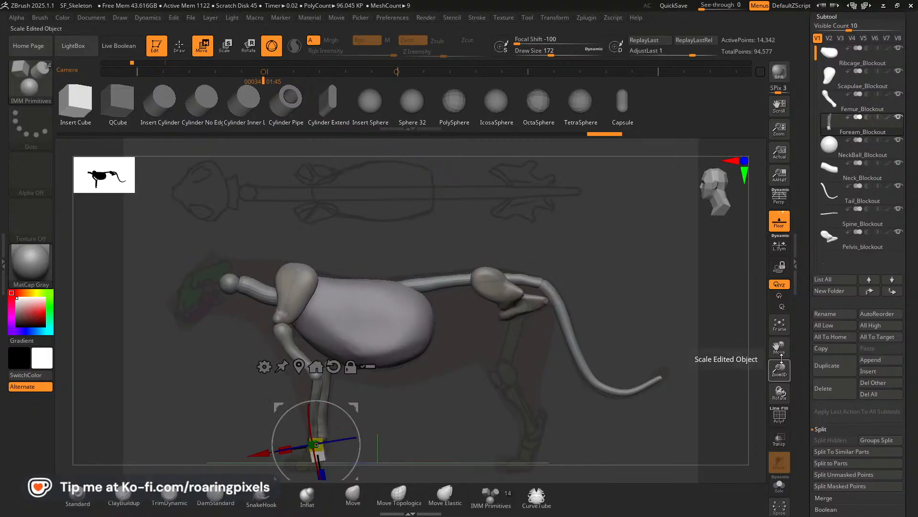
{"action": "left_click_drag", "start_coordinate": [366, 422], "coordinate": [435, 421]}
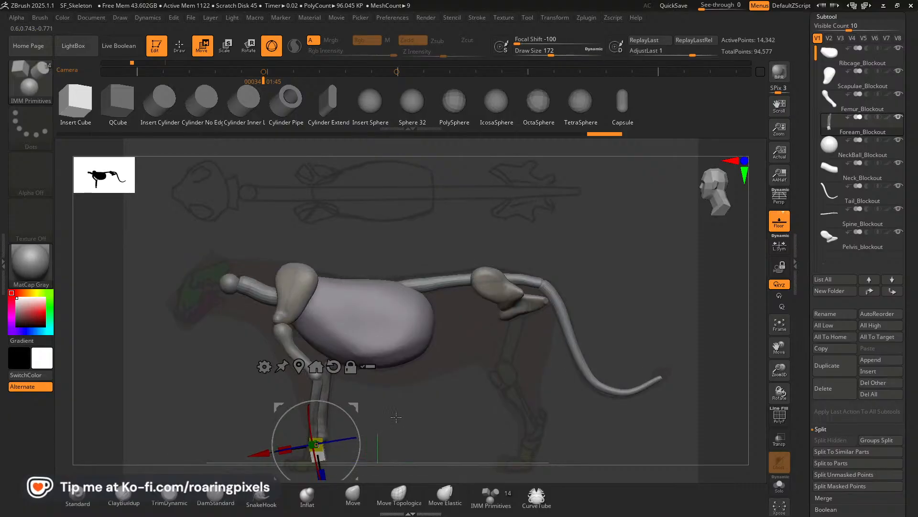
{"action": "left_click_drag", "start_coordinate": [360, 430], "coordinate": [368, 439]}
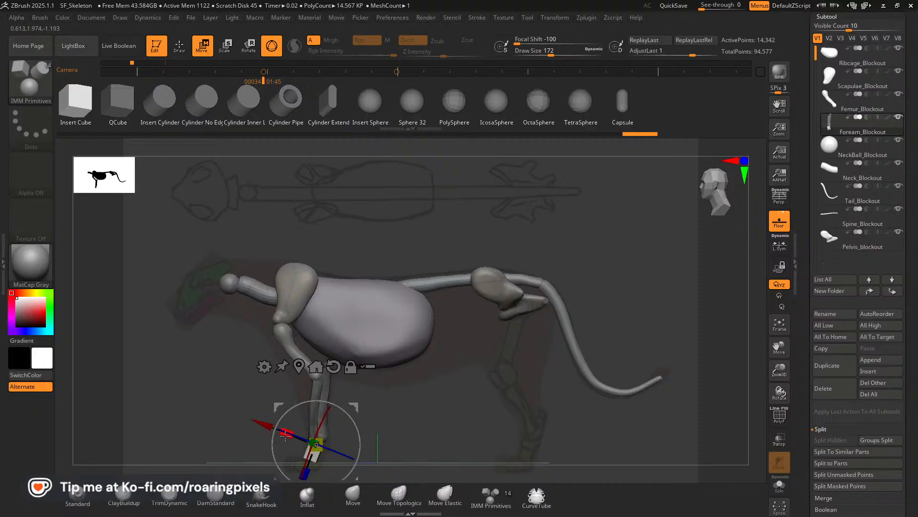
{"action": "mouse_move", "coordinate": [264, 424]}
{"action": "left_mouse_down"}
{"action": "mouse_move", "coordinate": [274, 429]}
{"action": "mouse_move", "coordinate": [263, 420]}
{"action": "left_mouse_up"}
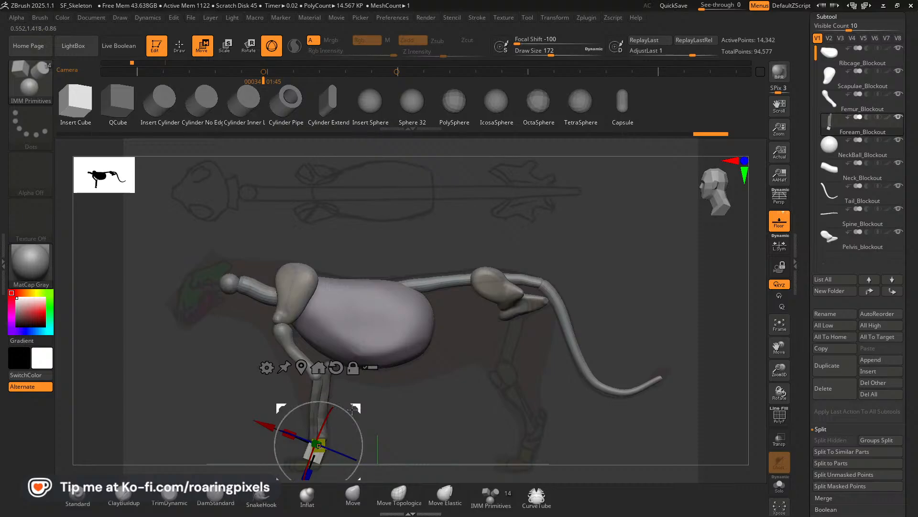
{"action": "left_click_drag", "start_coordinate": [330, 401], "coordinate": [349, 412]}
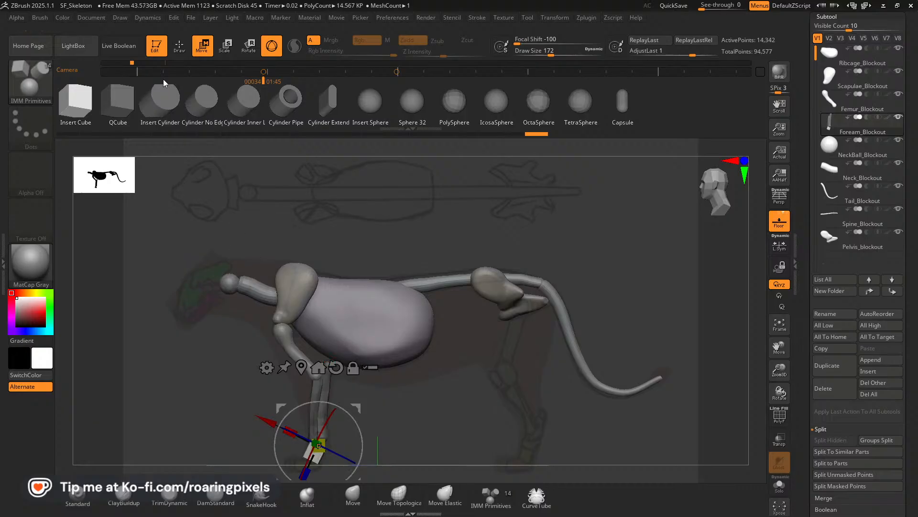
{"action": "key", "text": "q"}
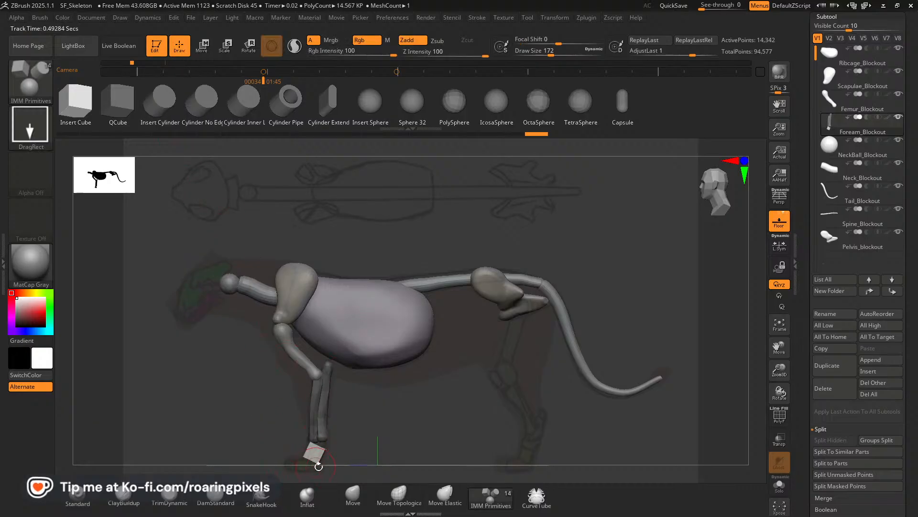
Reshape the wrist block with the Move brush at draw sizes 180 and 160, checking it against the forearm from the side and front.
{"action": "left_click", "coordinate": [353, 493]}
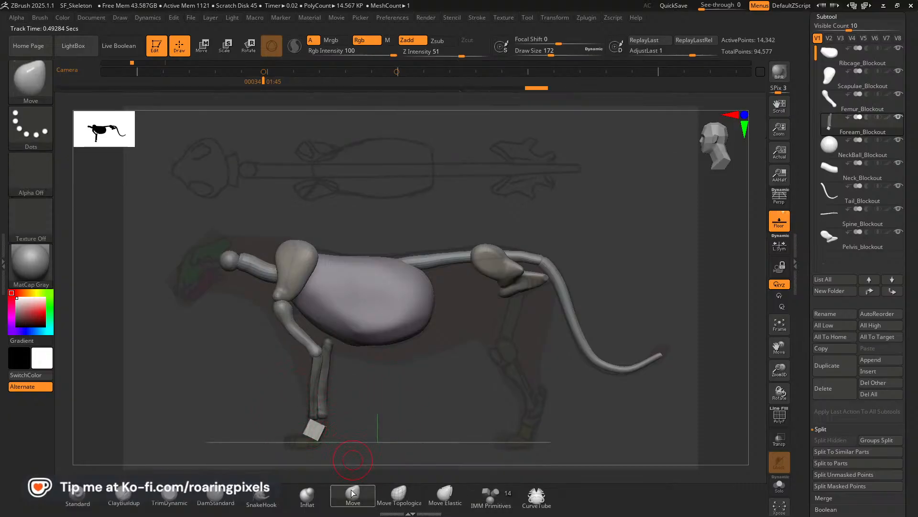
{"action": "key", "text": "bracketright"}
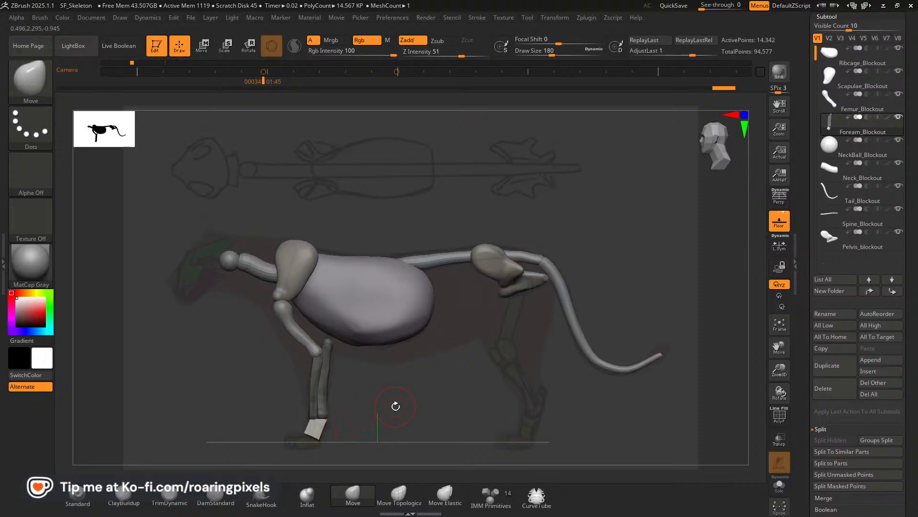
{"action": "left_click_drag", "start_coordinate": [395, 404], "coordinate": [422, 415]}
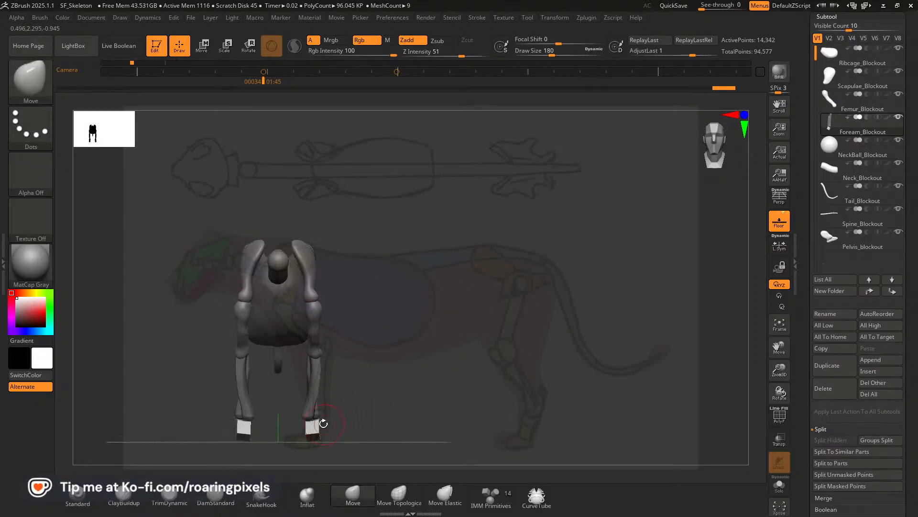
{"action": "mouse_move", "coordinate": [320, 418]}
{"action": "left_mouse_down"}
{"action": "mouse_move", "coordinate": [304, 423]}
{"action": "mouse_move", "coordinate": [303, 437]}
{"action": "mouse_move", "coordinate": [304, 429]}
{"action": "left_mouse_up"}
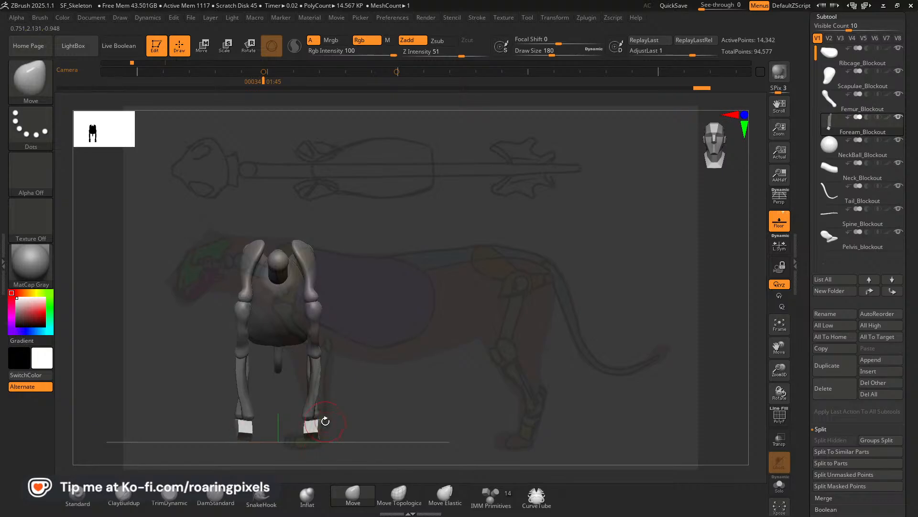
{"action": "key", "text": "["}
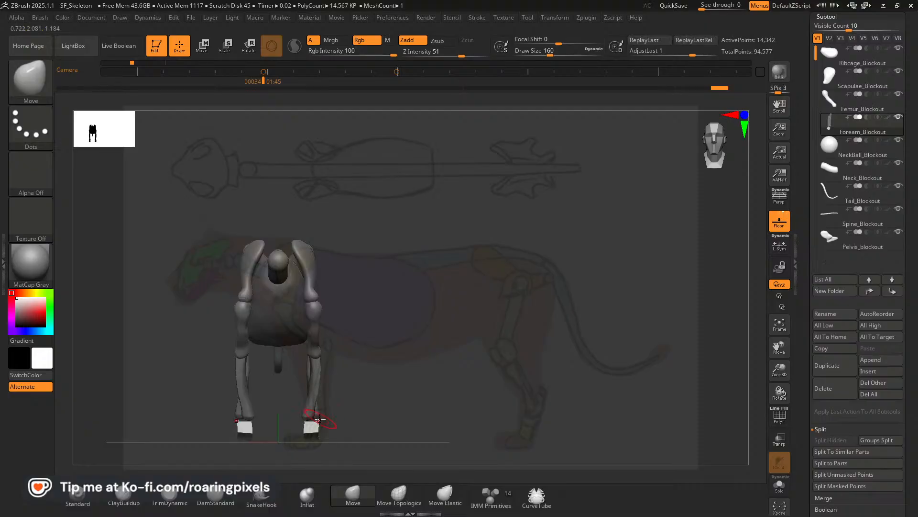
{"action": "left_click_drag", "start_coordinate": [312, 420], "coordinate": [519, 383]}
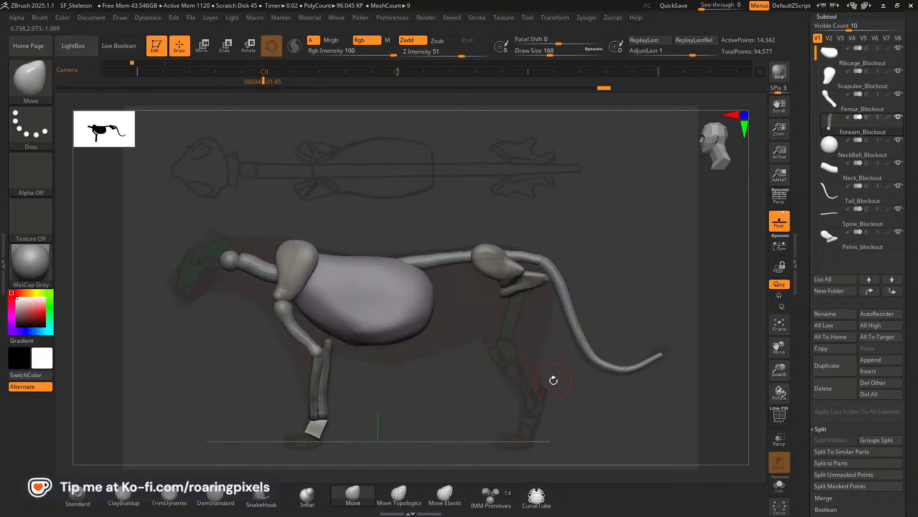
{"action": "left_click_drag", "start_coordinate": [424, 396], "coordinate": [471, 404]}
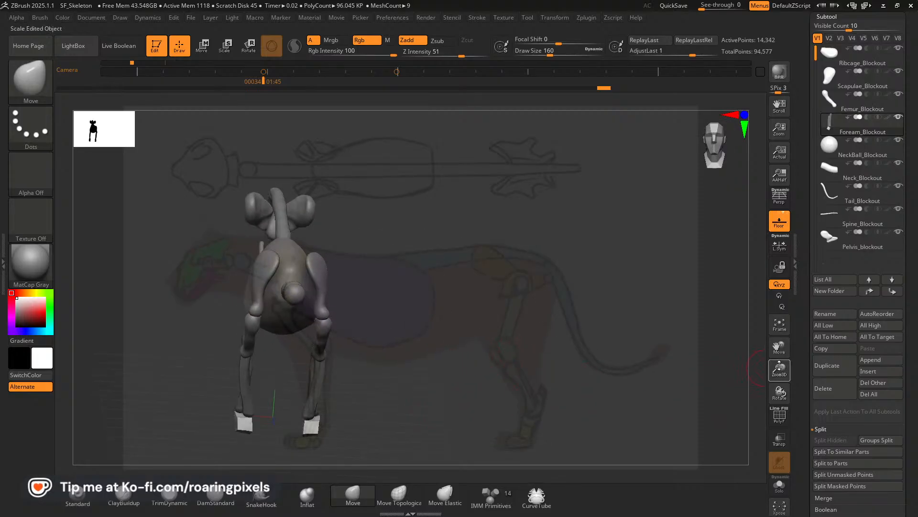
Refine the upper corners of the wrist block up close with a smaller Move brush, down to draw size 68.
{"action": "left_click_drag", "start_coordinate": [780, 370], "coordinate": [782, 387]}
{"action": "left_click_drag", "start_coordinate": [784, 350], "coordinate": [888, 221]}
{"action": "left_click_drag", "start_coordinate": [625, 332], "coordinate": [628, 376]}
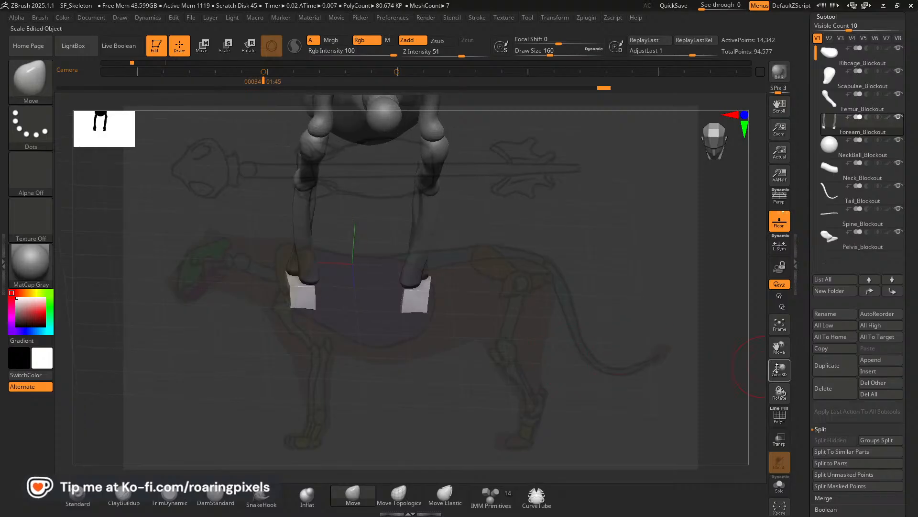
{"action": "left_click_drag", "start_coordinate": [780, 371], "coordinate": [782, 413]}
{"action": "left_click_drag", "start_coordinate": [559, 344], "coordinate": [555, 325]}
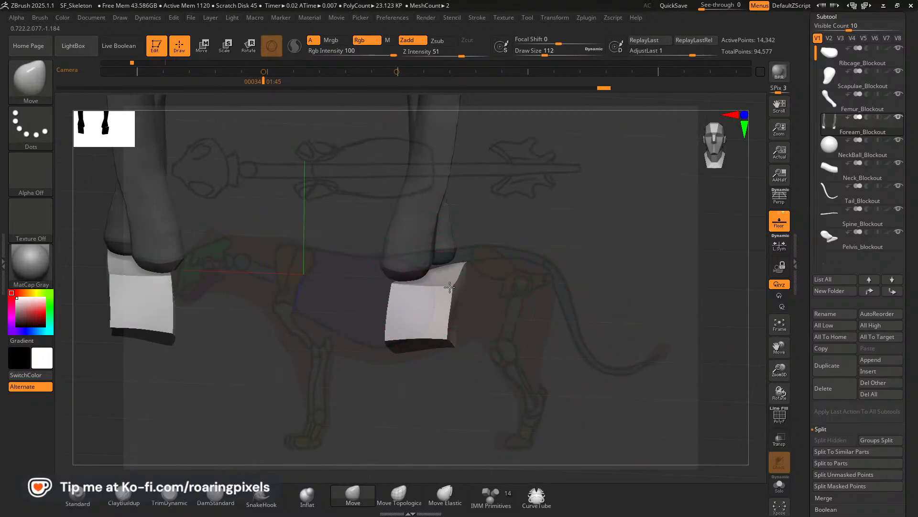
{"action": "mouse_move", "coordinate": [449, 287]}
{"action": "left_mouse_down"}
{"action": "mouse_move", "coordinate": [447, 275]}
{"action": "mouse_move", "coordinate": [417, 280]}
{"action": "mouse_move", "coordinate": [457, 271]}
{"action": "left_mouse_up"}
{"action": "key", "text": "bracketleft"}
{"action": "key", "text": "bracketleft"}
{"action": "mouse_move", "coordinate": [515, 270]}
{"action": "left_mouse_down"}
{"action": "mouse_move", "coordinate": [433, 273]}
{"action": "mouse_move", "coordinate": [450, 277]}
{"action": "left_mouse_up"}
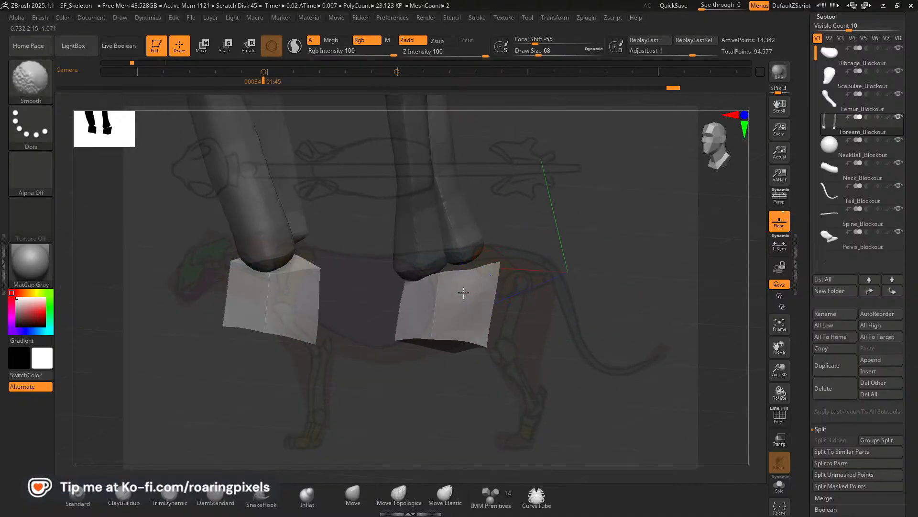
{"action": "mouse_move", "coordinate": [526, 299]}
{"action": "left_mouse_down"}
{"action": "mouse_move", "coordinate": [561, 302]}
{"action": "mouse_move", "coordinate": [549, 305]}
{"action": "left_mouse_up"}
Show polyframes and remesh Foream_Blockout with DynaMesh at resolution 128, keeping Groups on.
{"action": "left_click_drag", "start_coordinate": [915, 363], "coordinate": [915, 278]}
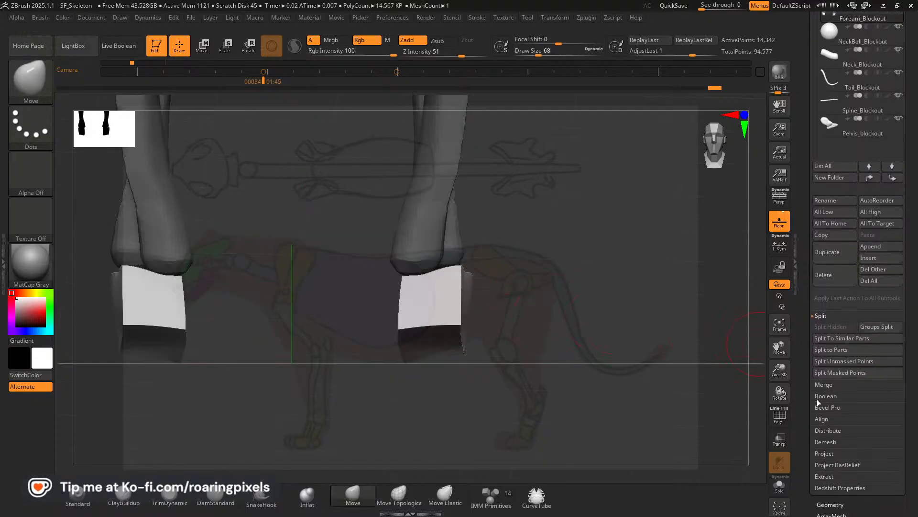
{"action": "left_click", "coordinate": [783, 421]}
{"action": "left_click_drag", "start_coordinate": [710, 379], "coordinate": [652, 367]}
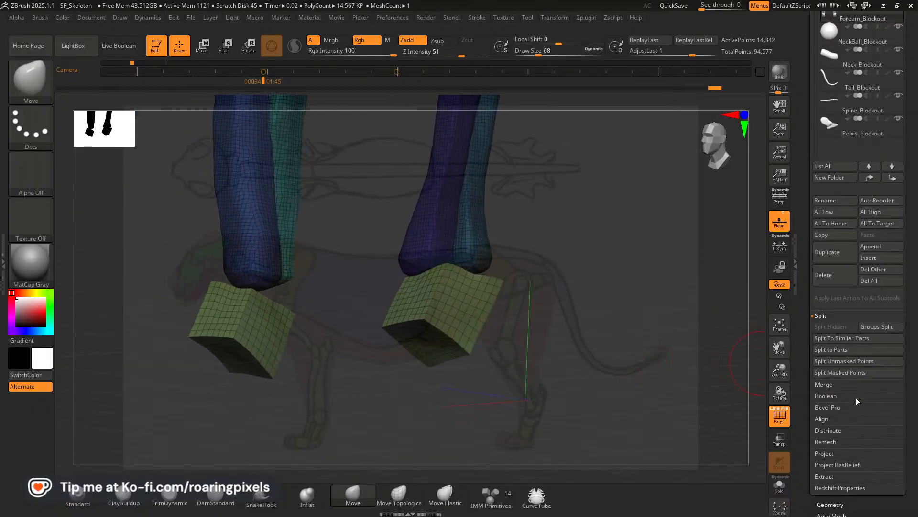
{"action": "scroll", "coordinate": [855, 345], "scroll_direction": "down", "scroll_amount": 5}
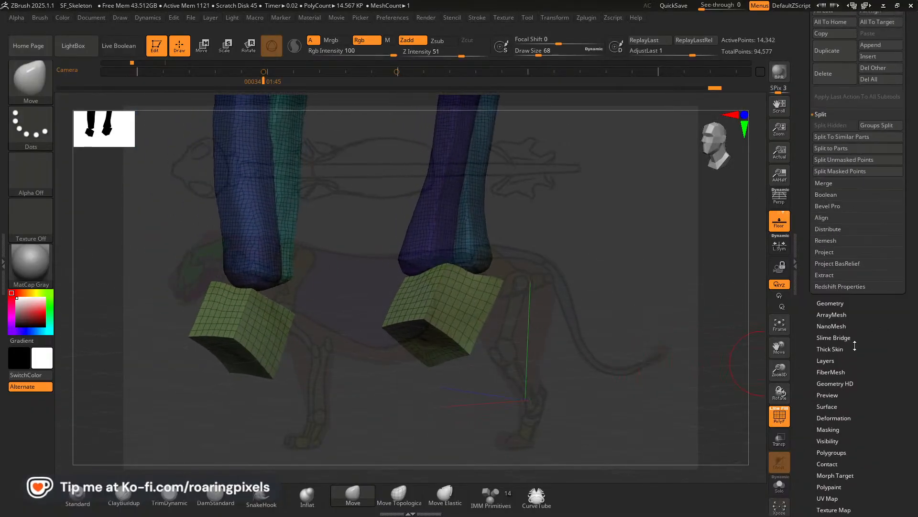
{"action": "left_click", "coordinate": [833, 303]}
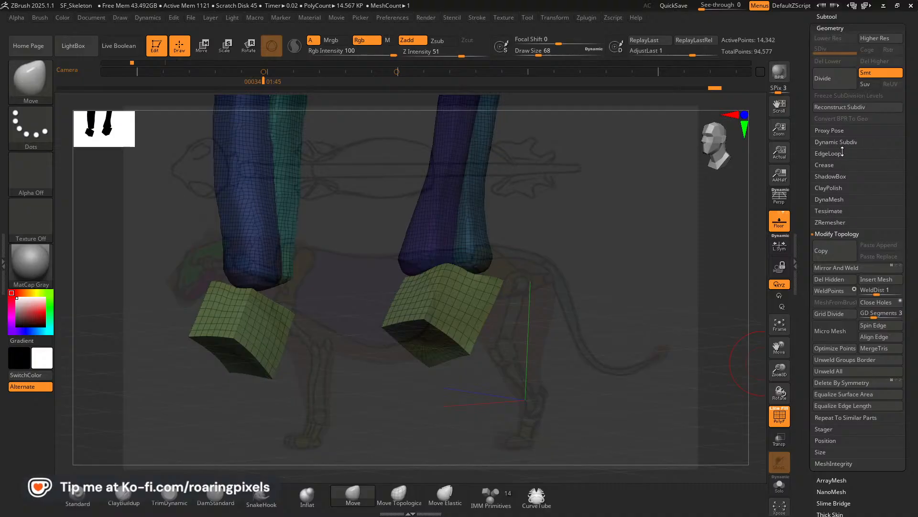
{"action": "left_click", "coordinate": [820, 200]}
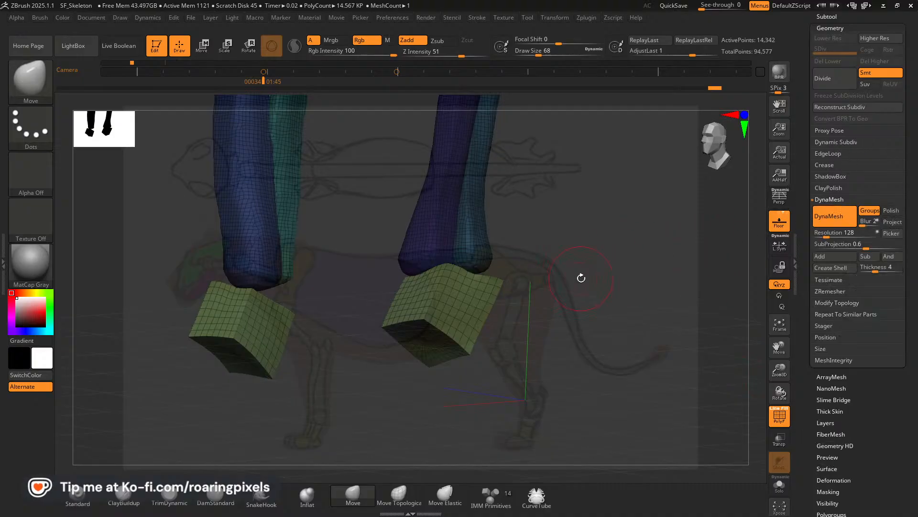
{"action": "left_click_drag", "start_coordinate": [610, 258], "coordinate": [514, 338], "text": "ctrl"}
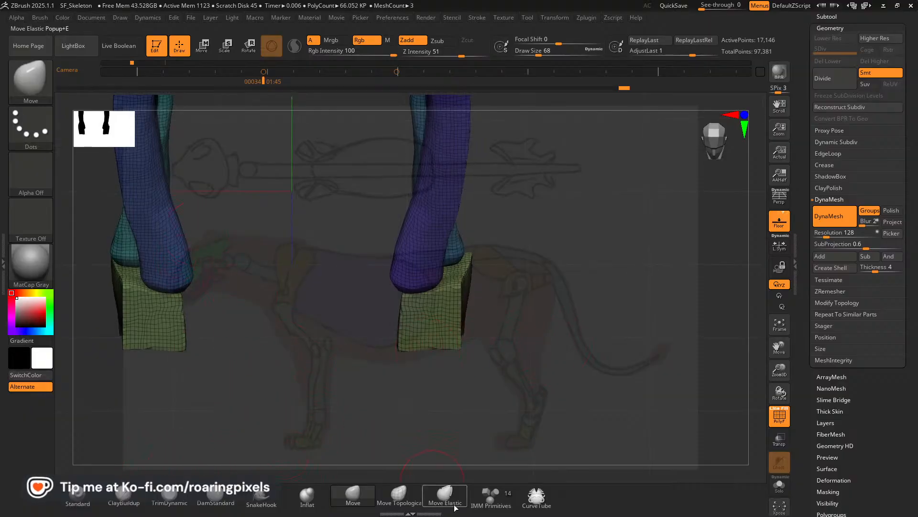
Insert a small elongated cube at the wrist block's lower front edge using IMM Primitives, and rotate it to slope slightly downward.
{"action": "left_click", "coordinate": [490, 497]}
{"action": "key", "text": "bracketleft"}
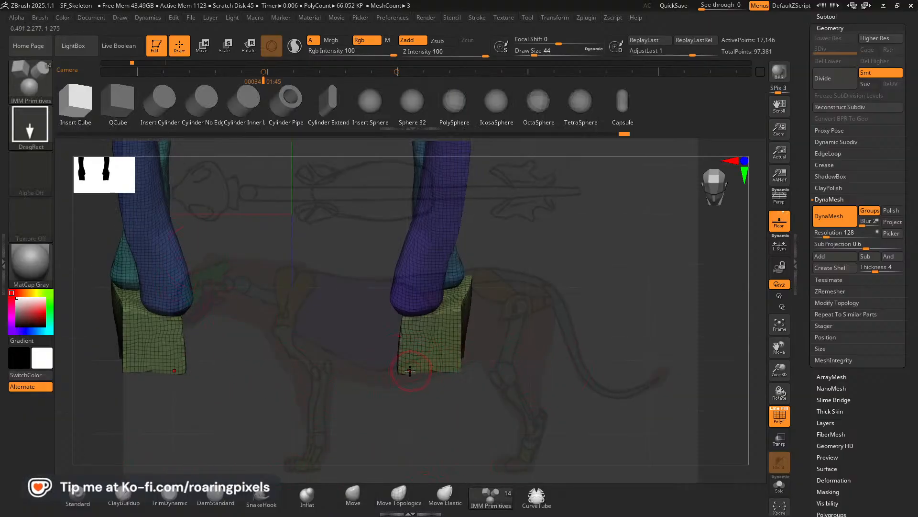
{"action": "mouse_move", "coordinate": [404, 370]}
{"action": "left_mouse_down"}
{"action": "mouse_move", "coordinate": [392, 389]}
{"action": "mouse_move", "coordinate": [403, 385]}
{"action": "left_mouse_up"}
{"action": "left_click_drag", "start_coordinate": [504, 397], "coordinate": [483, 383]}
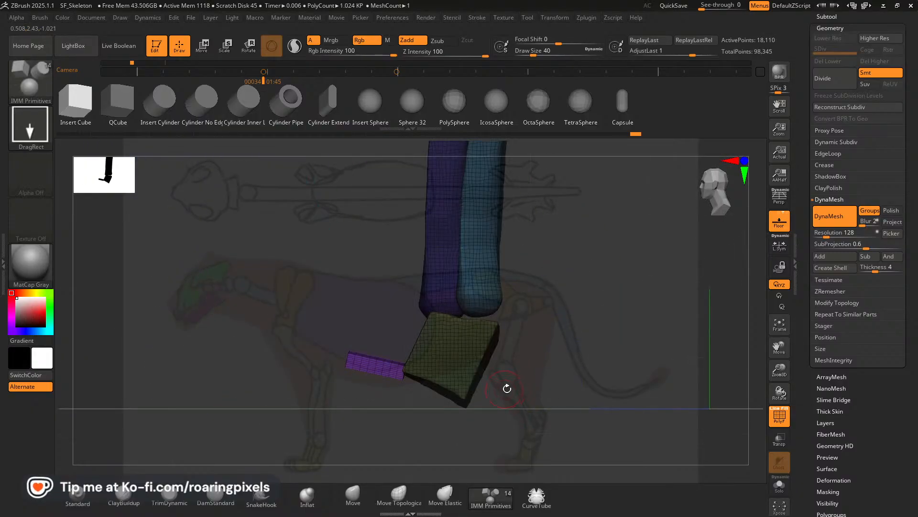
{"action": "left_click", "coordinate": [202, 46]}
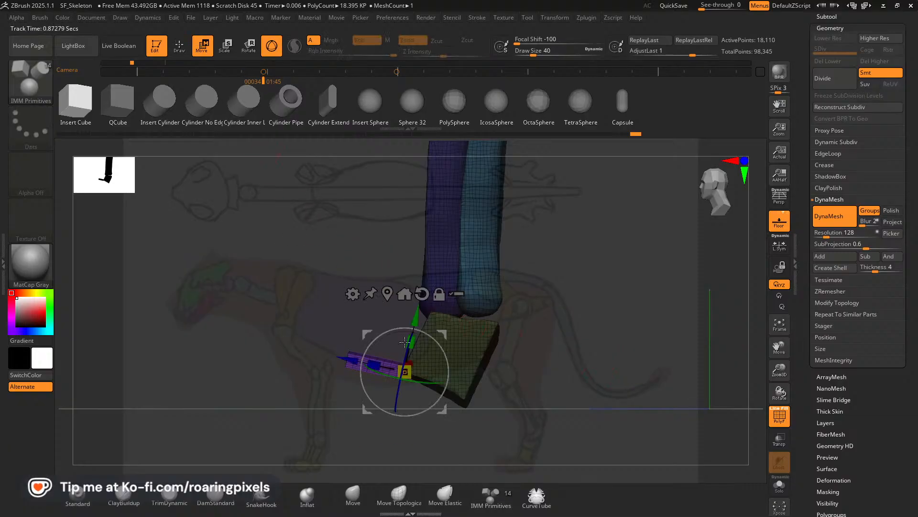
{"action": "left_click_drag", "start_coordinate": [426, 351], "coordinate": [422, 325]}
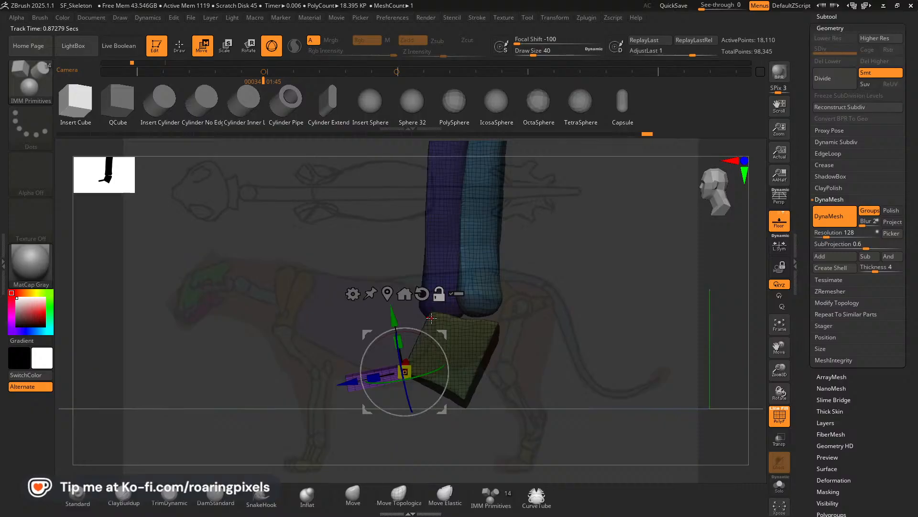
Switch to the Pinterest references in the browser and return to the animal anatomy pin showing the lion's front leg bones.
{"action": "key", "text": "alt+Tab"}
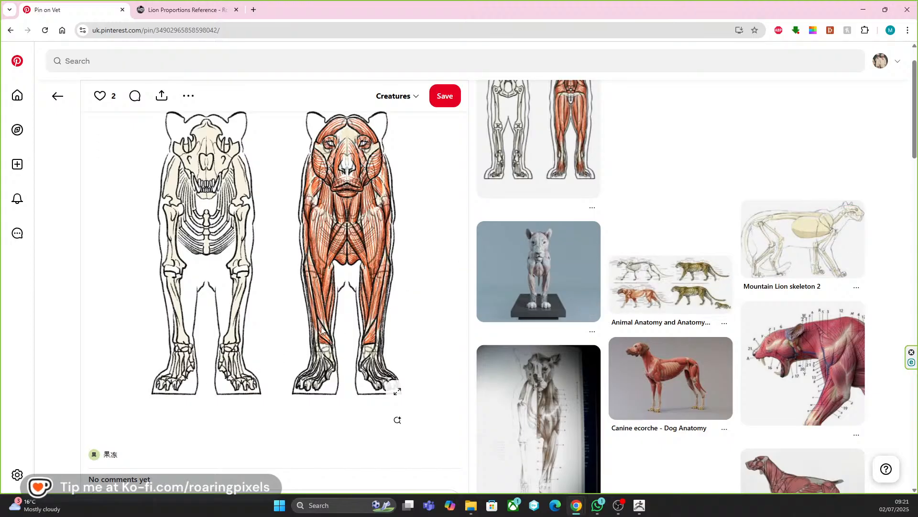
{"action": "left_click", "coordinate": [58, 96]}
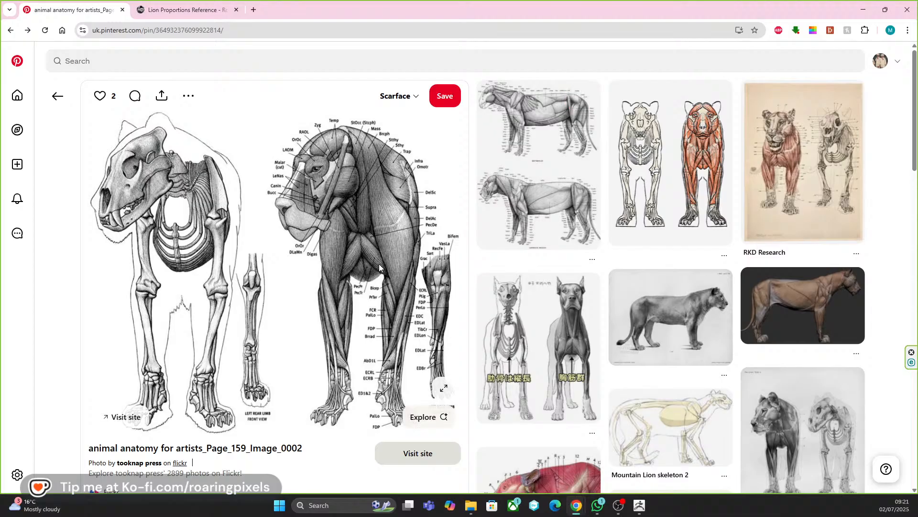
Browse the related anatomy pins below the lion skeleton image, then review the front leg and paw bones in the main image.
{"action": "scroll", "coordinate": [364, 271], "scroll_direction": "down", "scroll_amount": 1}
{"action": "scroll", "coordinate": [299, 294], "scroll_direction": "down", "scroll_amount": 5}
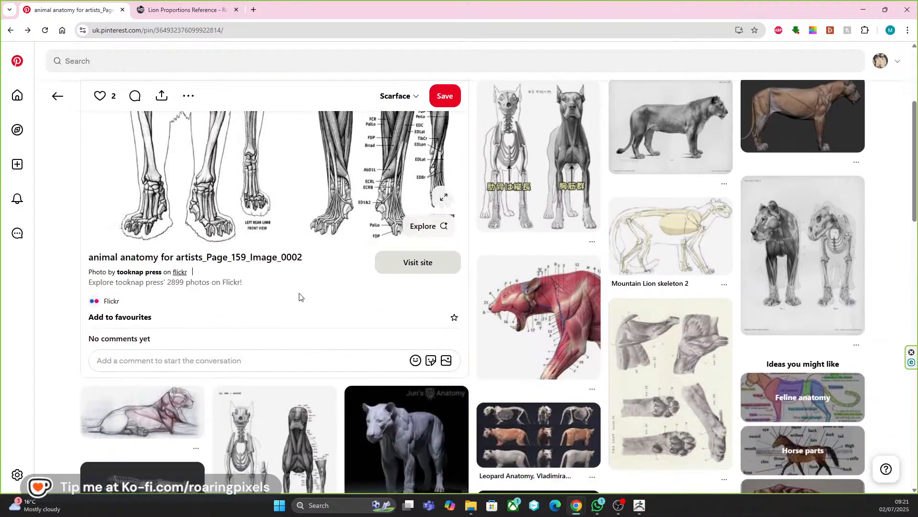
{"action": "scroll", "coordinate": [299, 296], "scroll_direction": "down", "scroll_amount": 1}
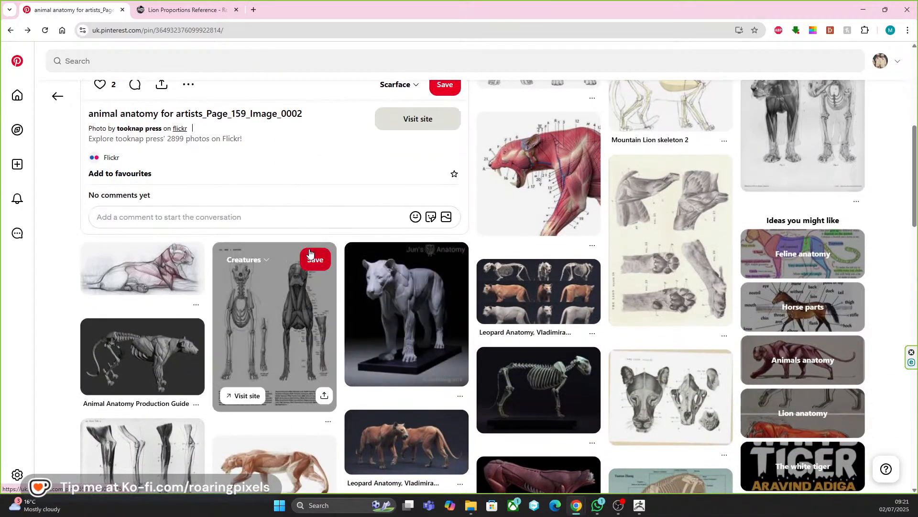
{"action": "scroll", "coordinate": [215, 363], "scroll_direction": "up", "scroll_amount": 6}
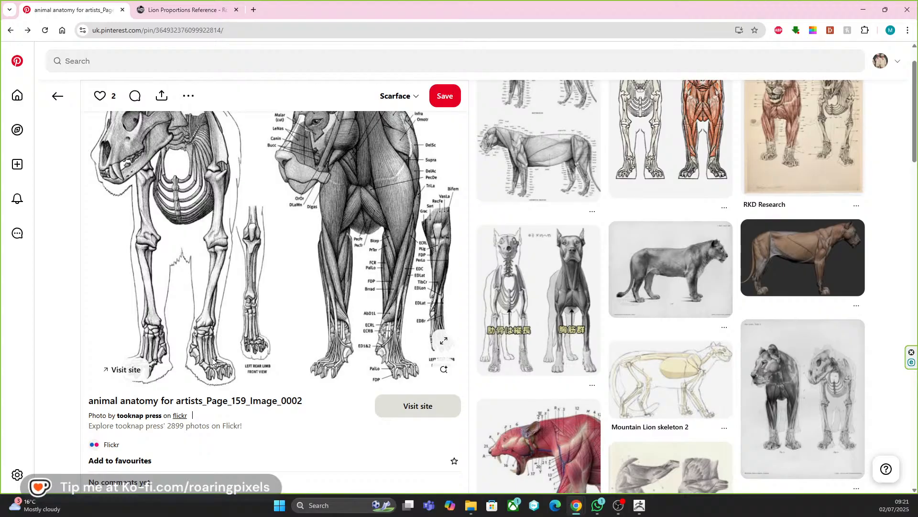
Switch back to ZBrush, undo to the wrist block's earlier unsculpted shape, and rotate the block more upright beneath the forearm.
{"action": "left_click", "coordinate": [633, 504]}
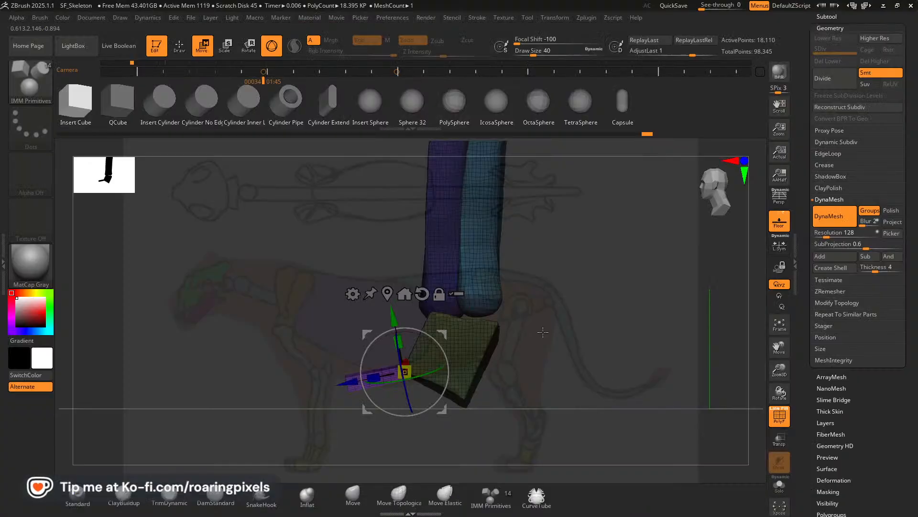
{"action": "left_click_drag", "start_coordinate": [647, 134], "coordinate": [599, 136]}
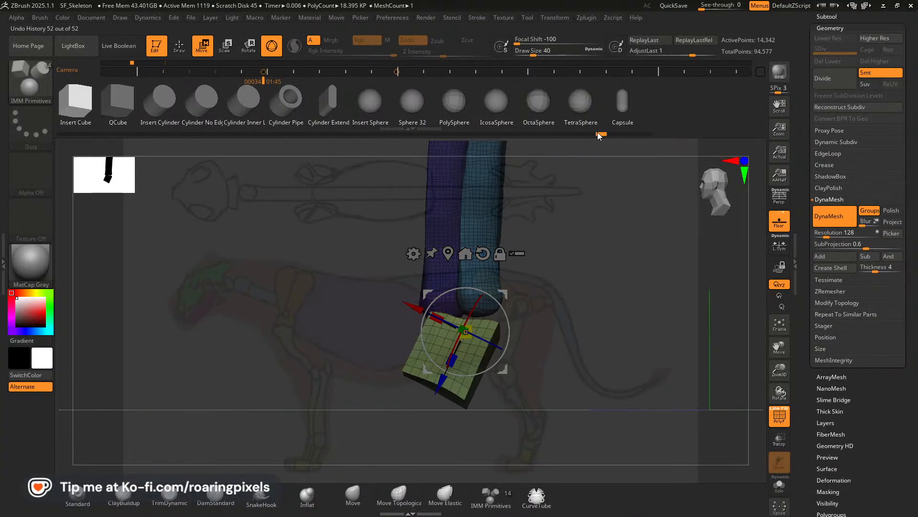
{"action": "left_click_drag", "start_coordinate": [531, 137], "coordinate": [232, 135]}
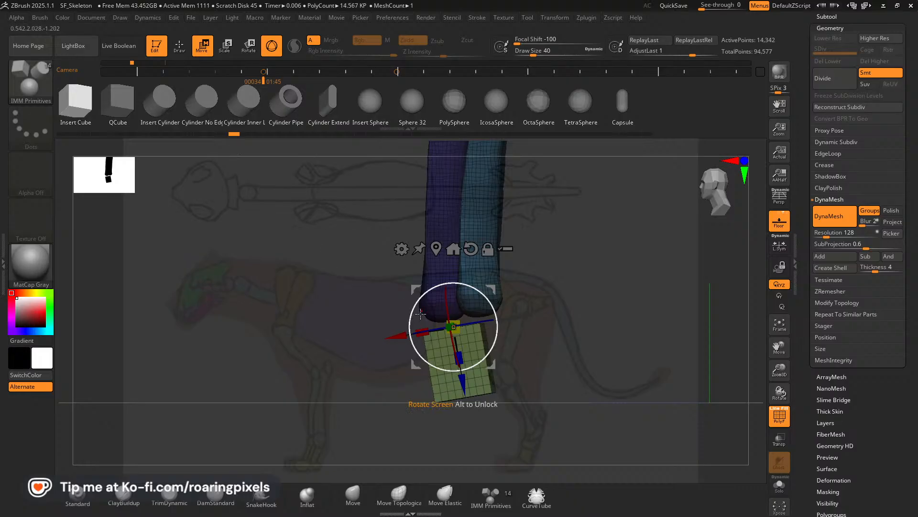
Narrow the block from front to back in side view and tilt its lower end slightly forward.
{"action": "left_click_drag", "start_coordinate": [426, 331], "coordinate": [494, 326]}
{"action": "left_click", "coordinate": [427, 367]}
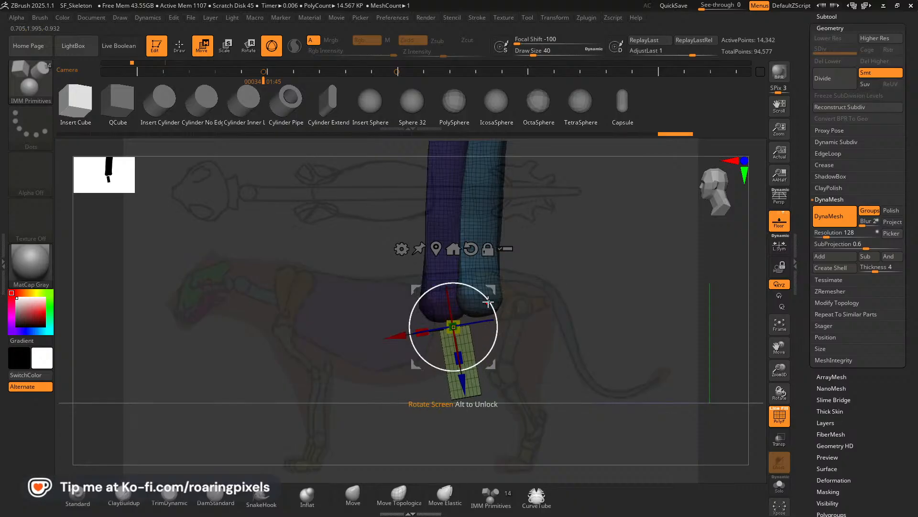
{"action": "mouse_move", "coordinate": [493, 289]}
{"action": "left_mouse_down"}
{"action": "mouse_move", "coordinate": [484, 300]}
{"action": "mouse_move", "coordinate": [492, 309]}
{"action": "mouse_move", "coordinate": [476, 286]}
{"action": "mouse_move", "coordinate": [491, 286]}
{"action": "left_mouse_up"}
{"action": "left_click_drag", "start_coordinate": [533, 352], "coordinate": [592, 385], "text": "shift"}
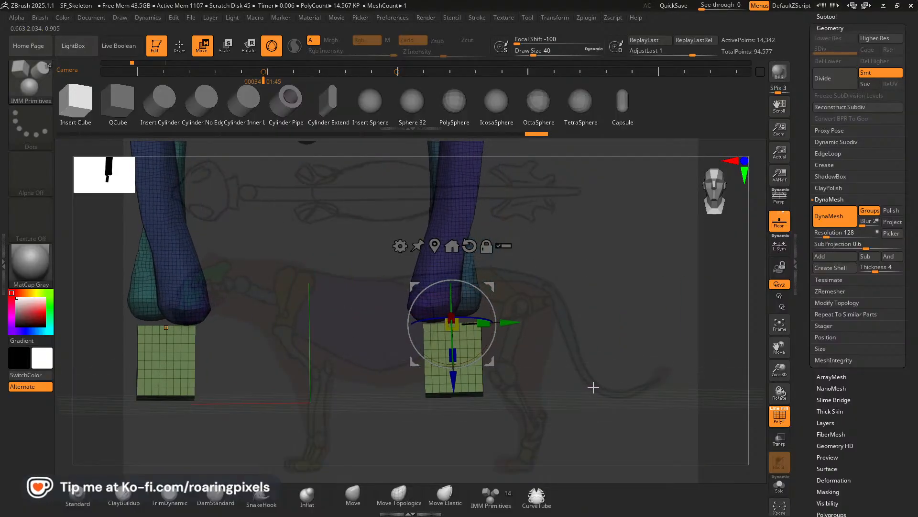
Narrow the block in width, move it outward under the inner half of the forearm's lower end, and angle it slightly.
{"action": "left_click_drag", "start_coordinate": [484, 324], "coordinate": [416, 320]}
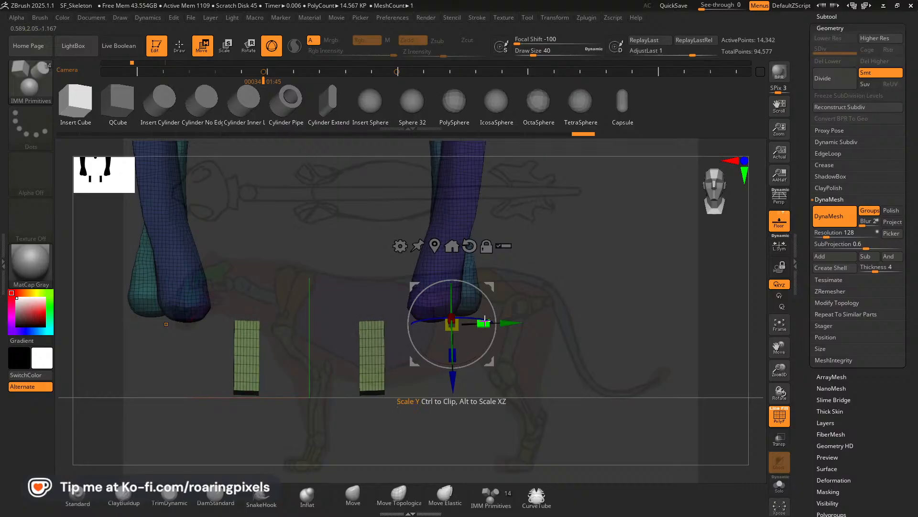
{"action": "left_click_drag", "start_coordinate": [513, 323], "coordinate": [565, 323]}
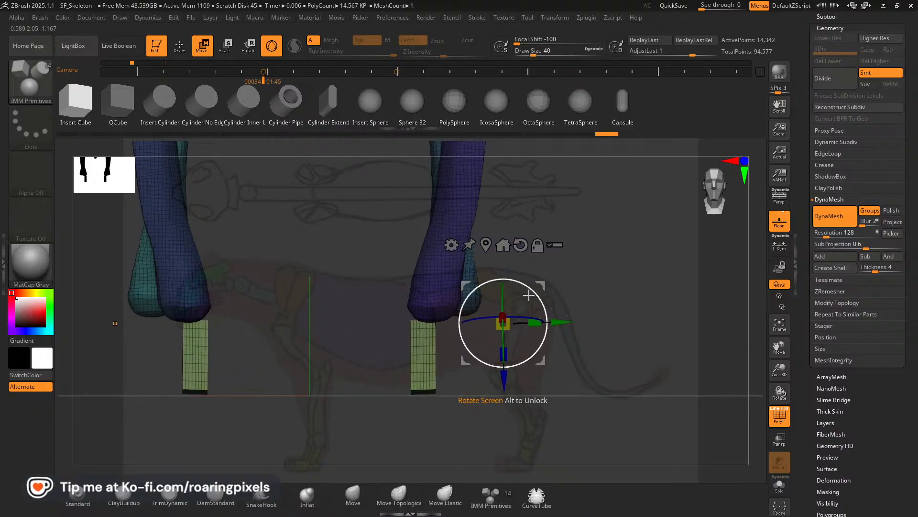
{"action": "left_click_drag", "start_coordinate": [534, 292], "coordinate": [534, 297]}
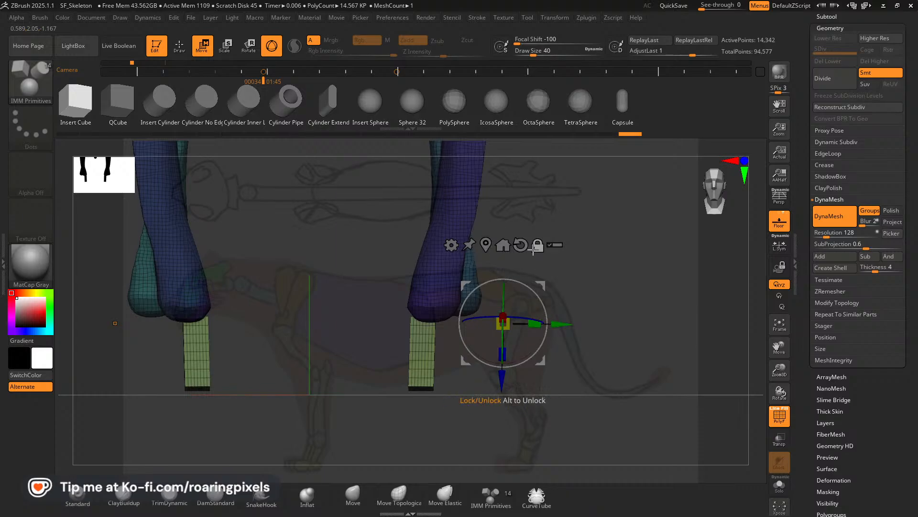
Reposition the gizmo over the block, duplicate the block outward alongside the original, and shift the copy slightly forward.
{"action": "left_click_drag", "start_coordinate": [543, 282], "coordinate": [460, 275], "text": "alt"}
{"action": "left_click", "coordinate": [454, 238]}
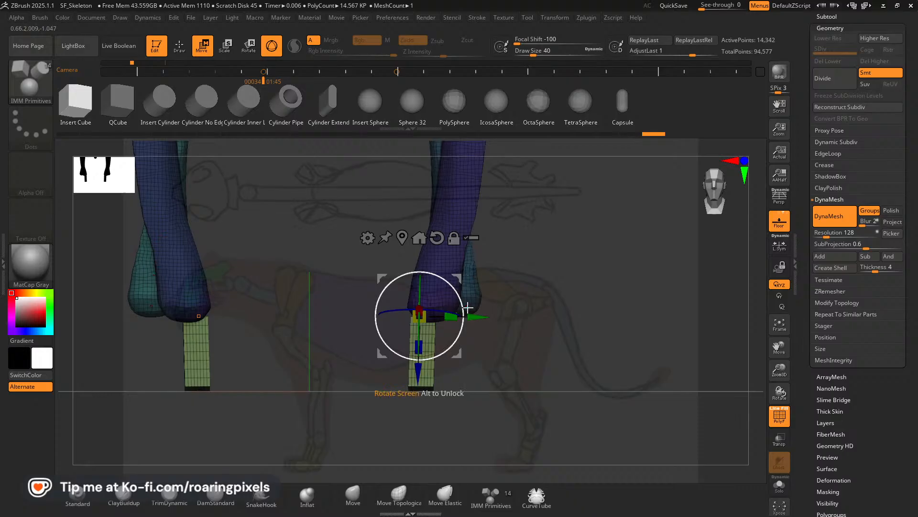
{"action": "left_click_drag", "start_coordinate": [477, 318], "coordinate": [501, 319], "text": "ctrl"}
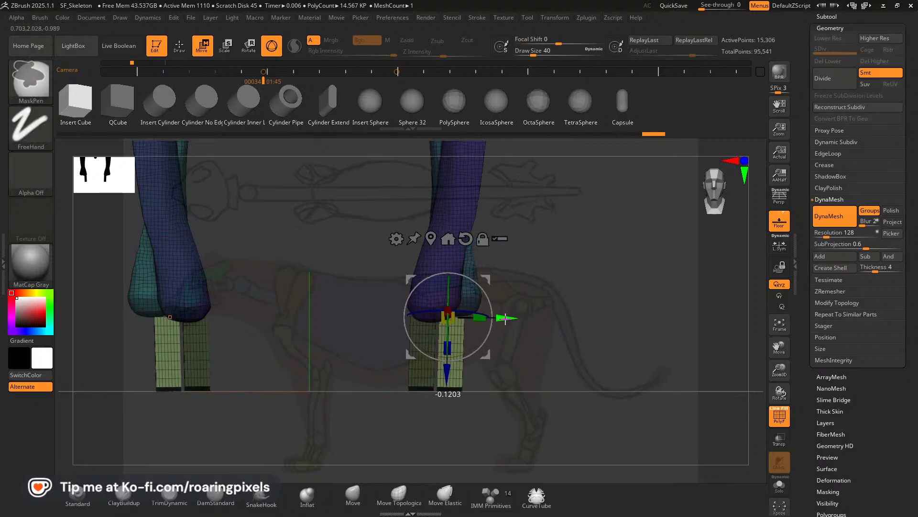
{"action": "left_click_drag", "start_coordinate": [556, 313], "coordinate": [567, 299]}
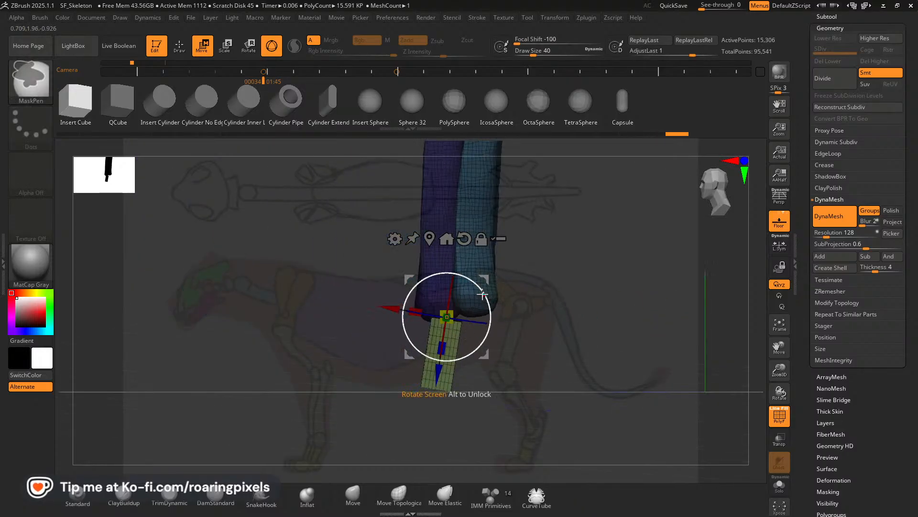
{"action": "left_click_drag", "start_coordinate": [483, 279], "coordinate": [451, 341]}
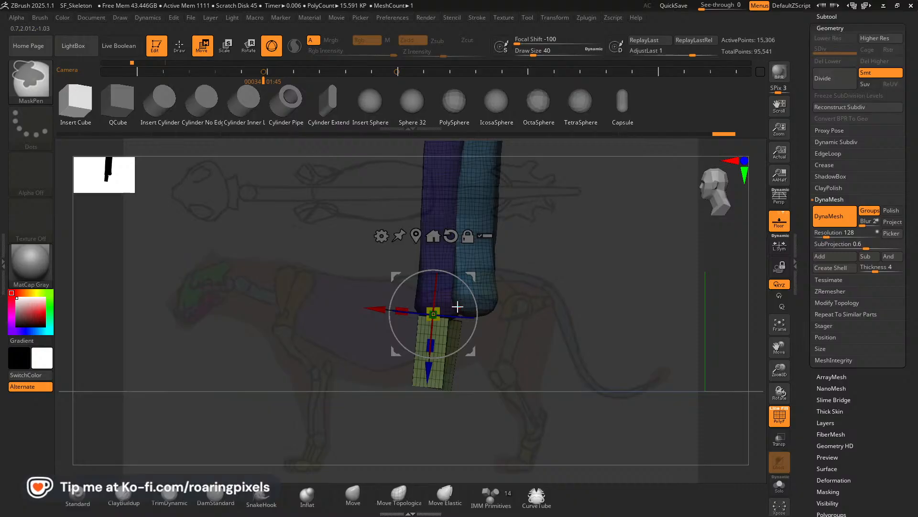
Invert the mask and assign only the duplicated block its own polygroup.
{"action": "key", "text": "ctrl+w"}
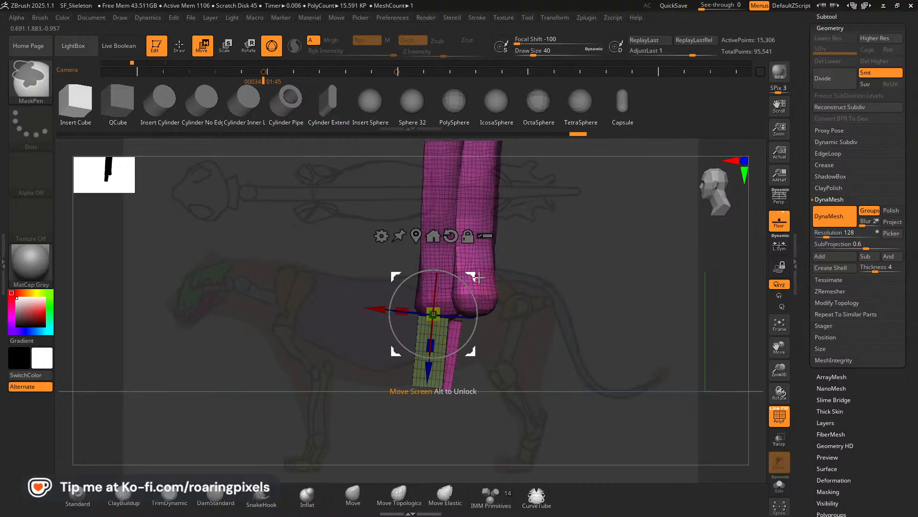
{"action": "key", "text": "ctrl+z"}
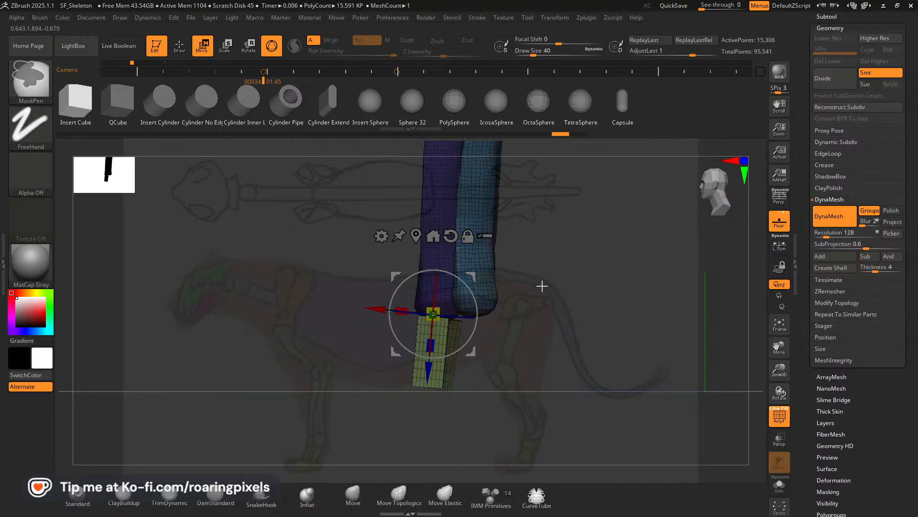
{"action": "left_click", "coordinate": [550, 280], "text": "ctrl"}
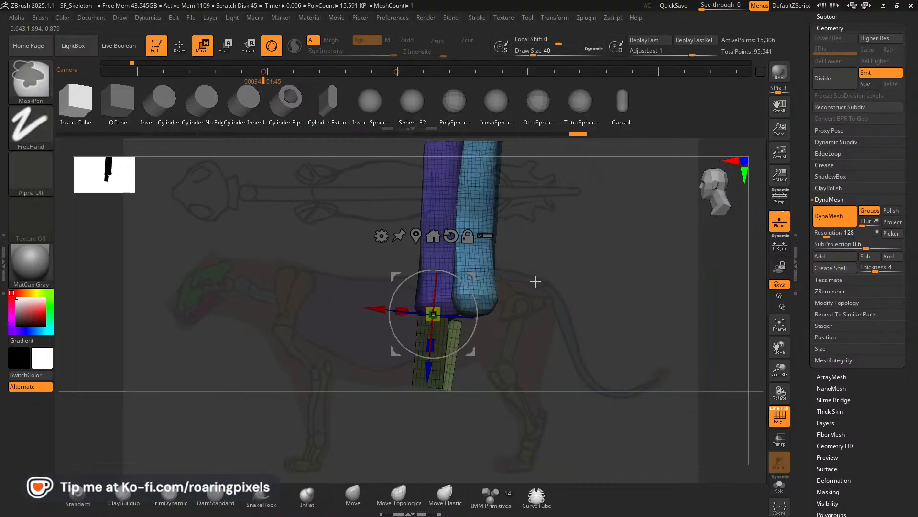
{"action": "key", "text": "ctrl+w"}
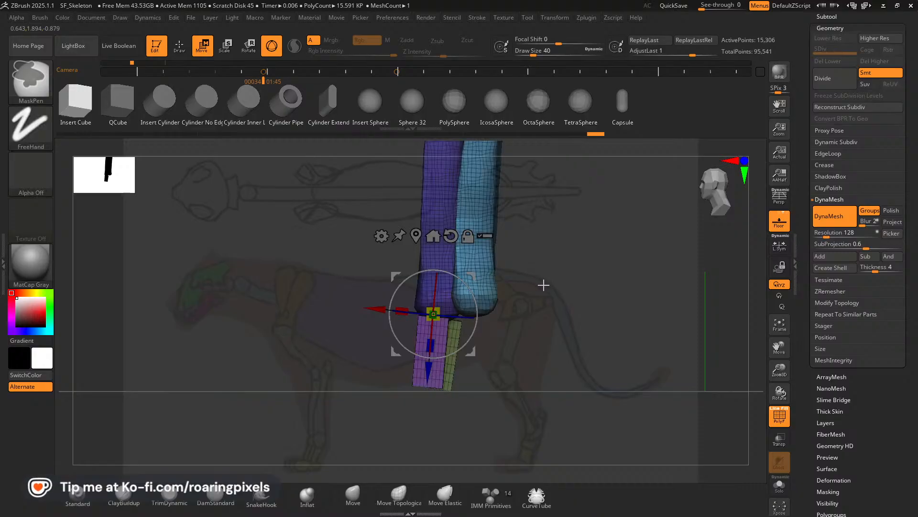
{"action": "left_click", "coordinate": [537, 298], "text": "ctrl"}
{"action": "key", "text": "ctrl+z"}
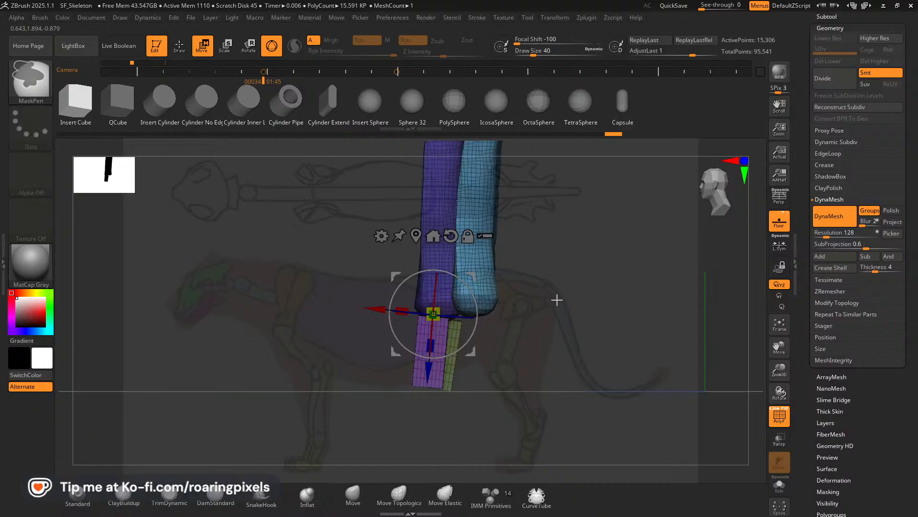
Reset the gizmo on the second block and adjust the block's placement beside the first, viewed from below and the side.
{"action": "mouse_move", "coordinate": [555, 299]}
{"action": "left_mouse_down"}
{"action": "mouse_move", "coordinate": [526, 314]}
{"action": "mouse_move", "coordinate": [550, 326]}
{"action": "mouse_move", "coordinate": [531, 320]}
{"action": "mouse_move", "coordinate": [545, 242]}
{"action": "mouse_move", "coordinate": [546, 303]}
{"action": "mouse_move", "coordinate": [536, 277]}
{"action": "mouse_move", "coordinate": [477, 277]}
{"action": "mouse_move", "coordinate": [454, 340]}
{"action": "left_mouse_up"}
{"action": "left_click", "coordinate": [442, 378], "text": "ctrl"}
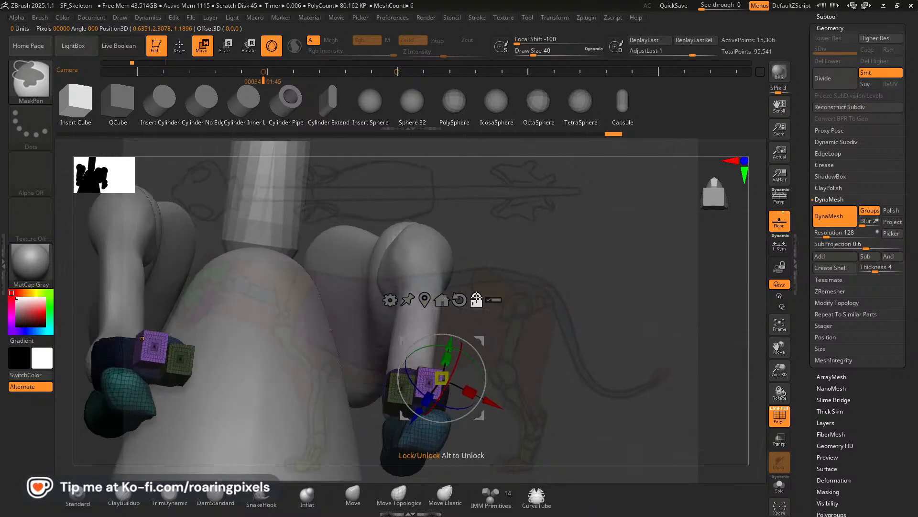
{"action": "left_click", "coordinate": [476, 299], "text": "alt"}
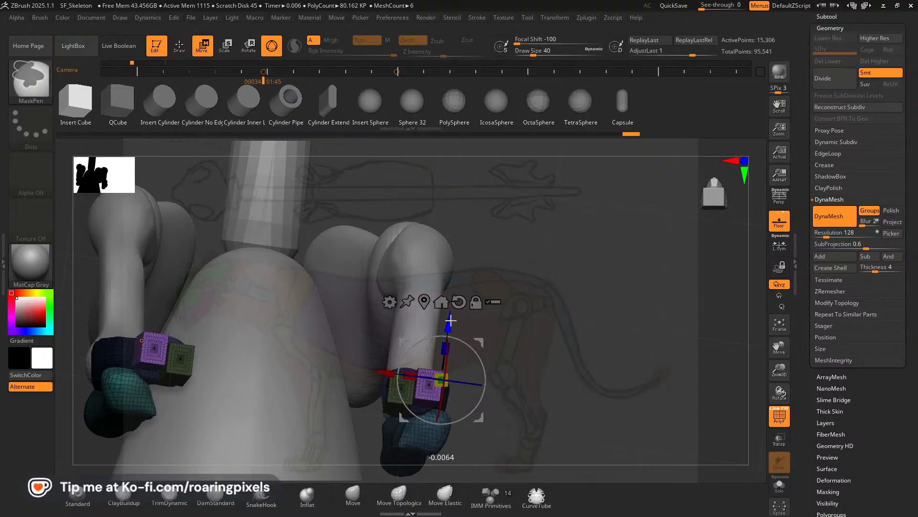
{"action": "mouse_move", "coordinate": [564, 311]}
{"action": "left_mouse_down"}
{"action": "mouse_move", "coordinate": [589, 366]}
{"action": "mouse_move", "coordinate": [611, 349]}
{"action": "mouse_move", "coordinate": [529, 342]}
{"action": "mouse_move", "coordinate": [537, 365]}
{"action": "mouse_move", "coordinate": [536, 355]}
{"action": "left_mouse_up"}
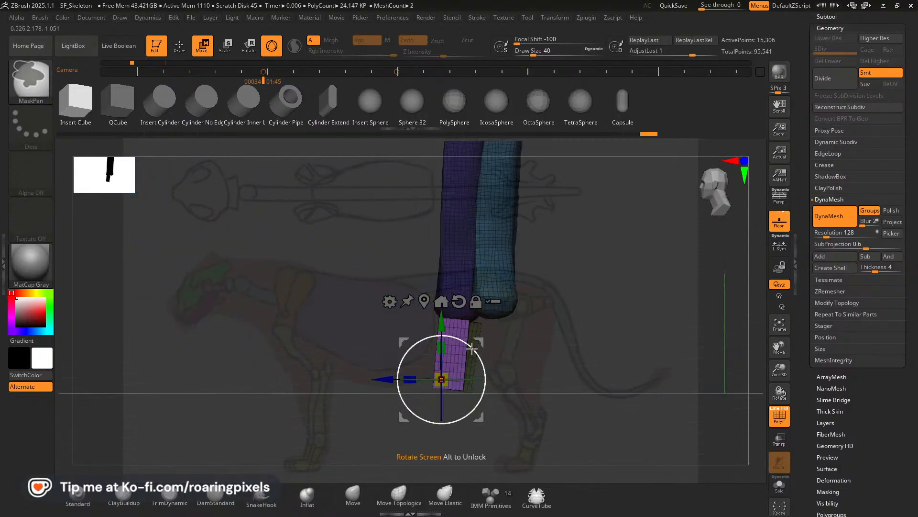
{"action": "left_click_drag", "start_coordinate": [478, 349], "coordinate": [578, 353]}
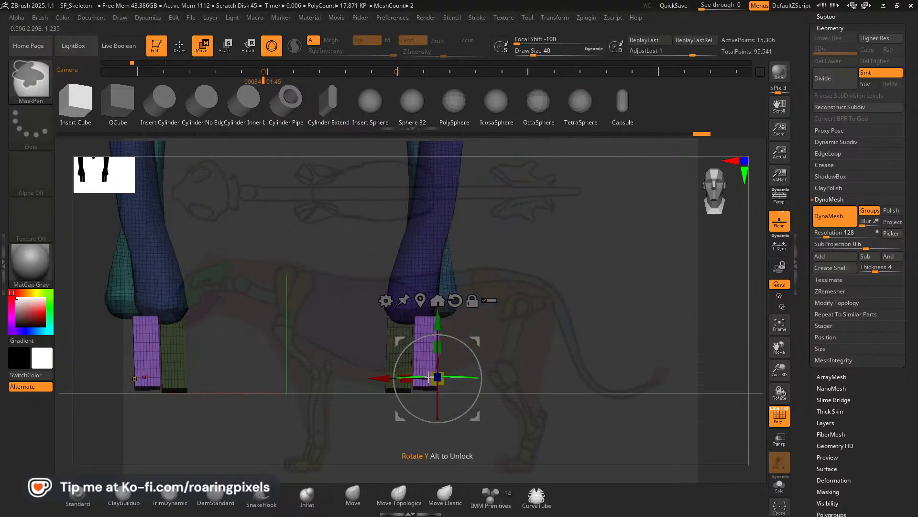
Duplicate the second block outward as a third paw bone, adjust its placement, and assign the copy a separate polygroup.
{"action": "left_click_drag", "start_coordinate": [406, 378], "coordinate": [426, 378]}
{"action": "left_click_drag", "start_coordinate": [611, 344], "coordinate": [599, 343]}
{"action": "left_click_drag", "start_coordinate": [496, 360], "coordinate": [505, 341]}
{"action": "left_click_drag", "start_coordinate": [499, 354], "coordinate": [506, 342]}
{"action": "left_click_drag", "start_coordinate": [563, 363], "coordinate": [613, 365], "text": "shift"}
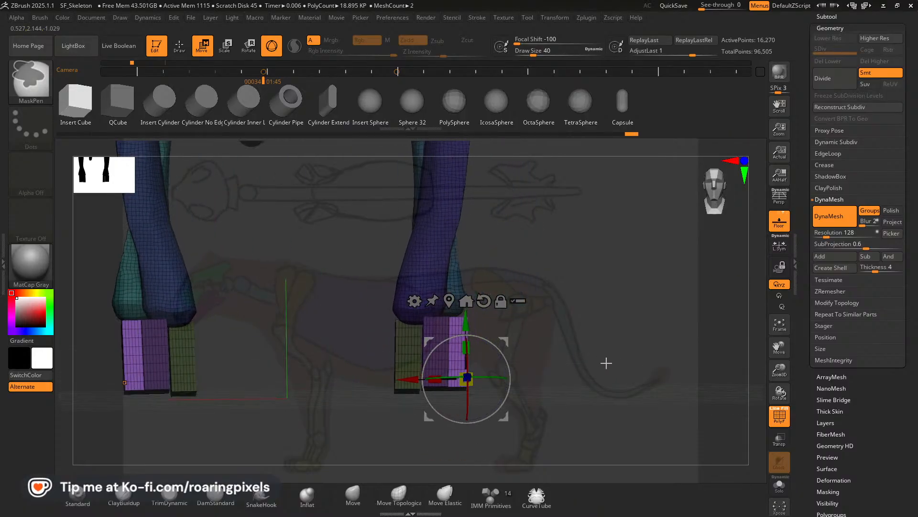
{"action": "left_click", "coordinate": [580, 338], "text": "ctrl"}
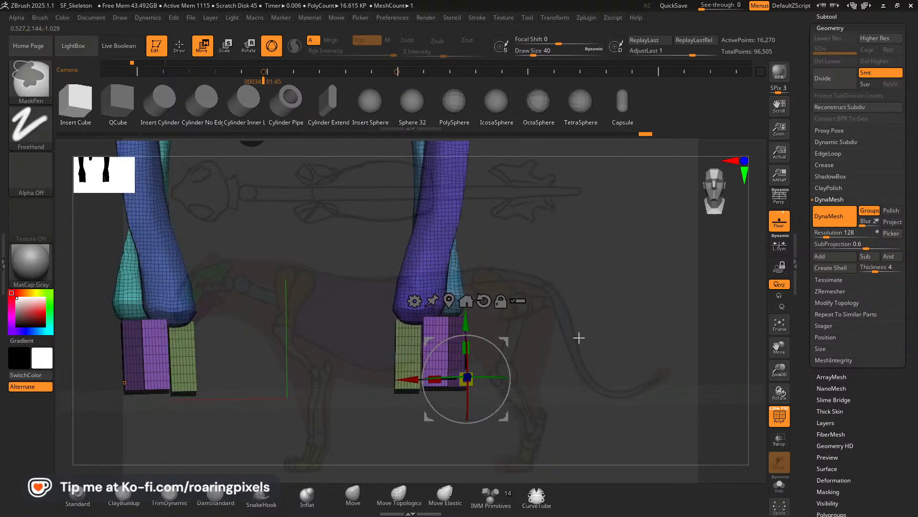
{"action": "key", "text": "ctrl+w"}
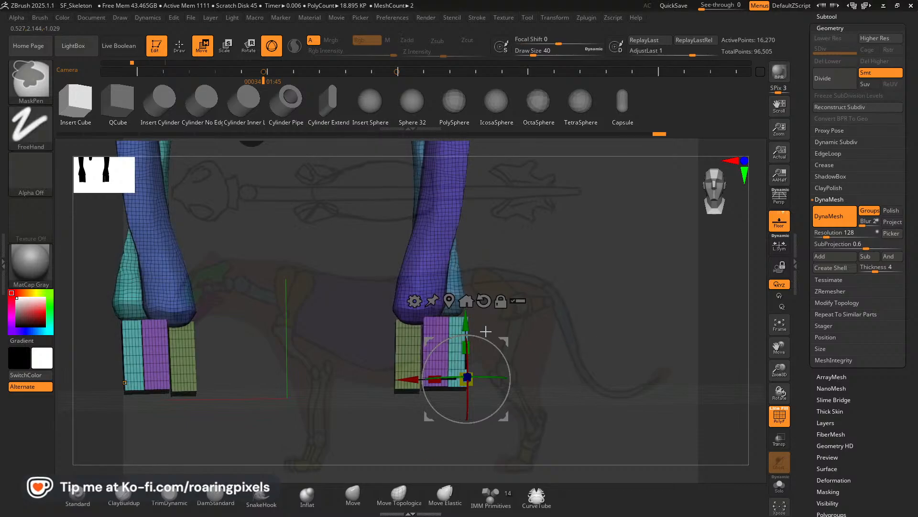
Isolate the third block with a mask, center the gizmo on it, and fine-tune its position at the outer edge of the wrist.
{"action": "left_click", "coordinate": [502, 302]}
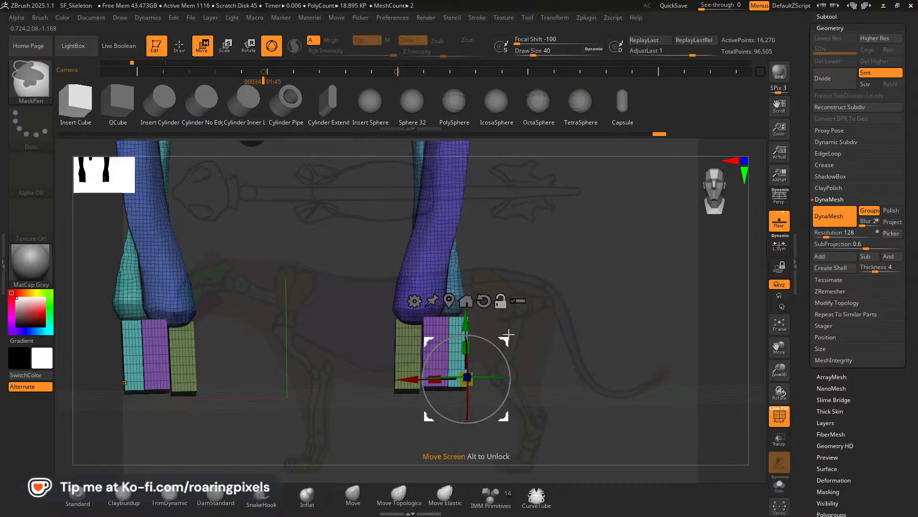
{"action": "left_click_drag", "start_coordinate": [508, 337], "coordinate": [619, 320]}
{"action": "left_click", "coordinate": [460, 338], "text": "ctrl"}
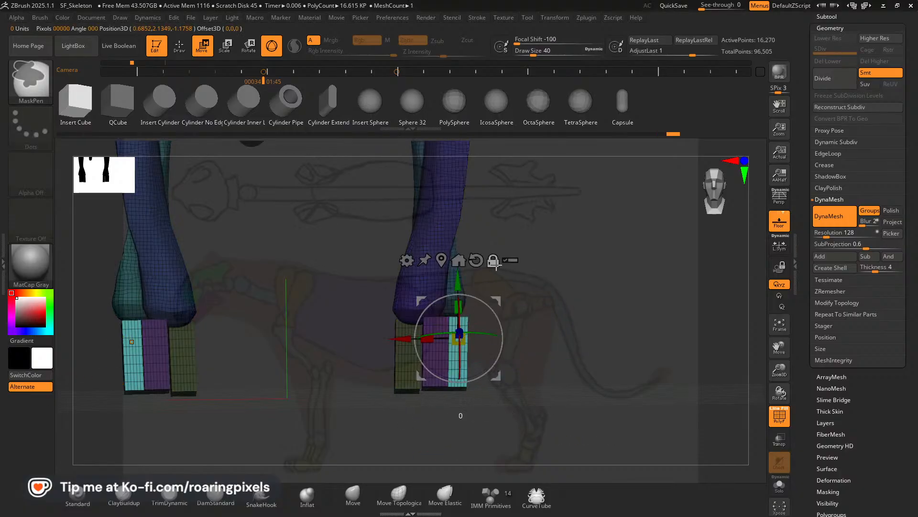
{"action": "left_click_drag", "start_coordinate": [502, 294], "coordinate": [595, 322]}
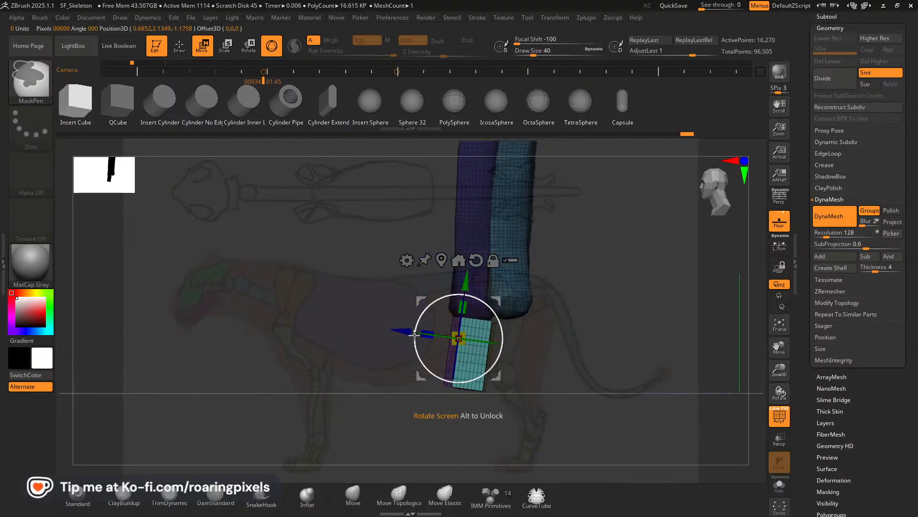
{"action": "left_click_drag", "start_coordinate": [408, 330], "coordinate": [416, 330]}
{"action": "left_click_drag", "start_coordinate": [330, 364], "coordinate": [398, 361]}
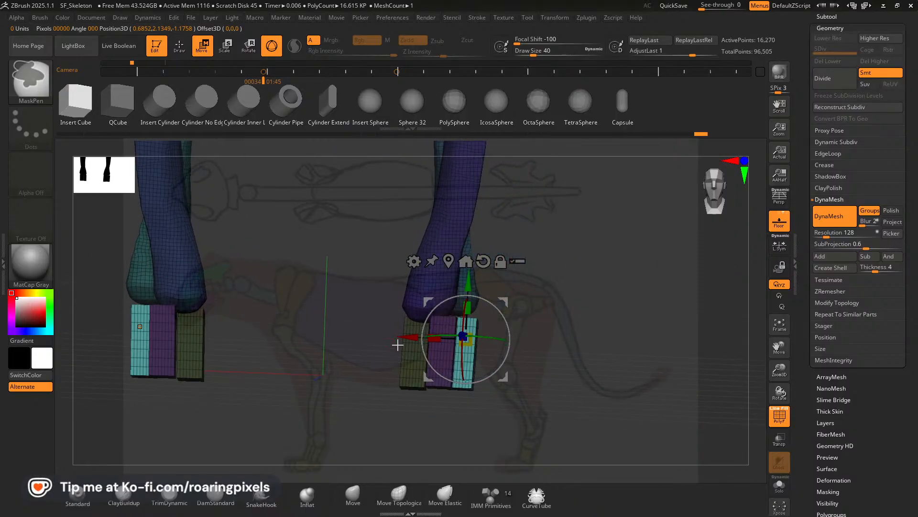
{"action": "mouse_move", "coordinate": [590, 348]}
{"action": "left_mouse_down"}
{"action": "mouse_move", "coordinate": [619, 263]}
{"action": "mouse_move", "coordinate": [604, 342]}
{"action": "mouse_move", "coordinate": [613, 341]}
{"action": "mouse_move", "coordinate": [577, 341]}
{"action": "left_mouse_up"}
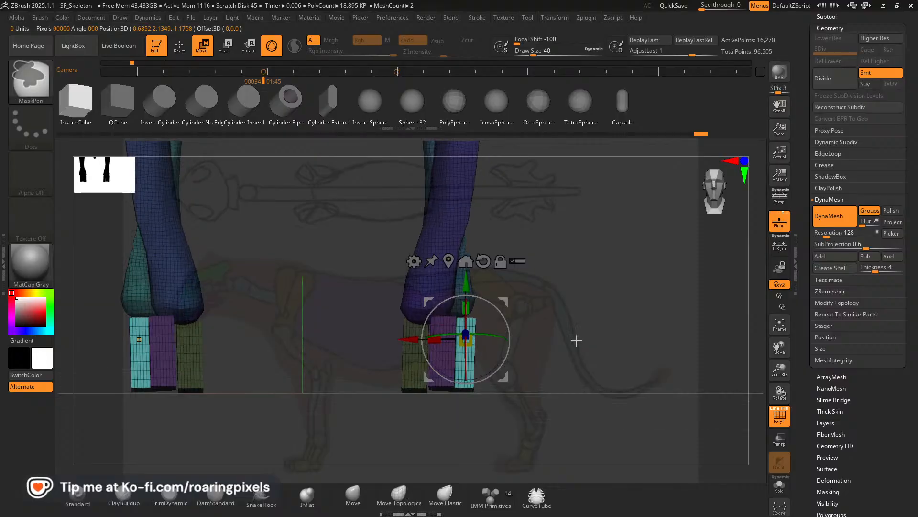
Isolate the inner and middle paw blocks in turn and narrow each across its width in front view.
{"action": "left_click", "coordinate": [414, 359]}
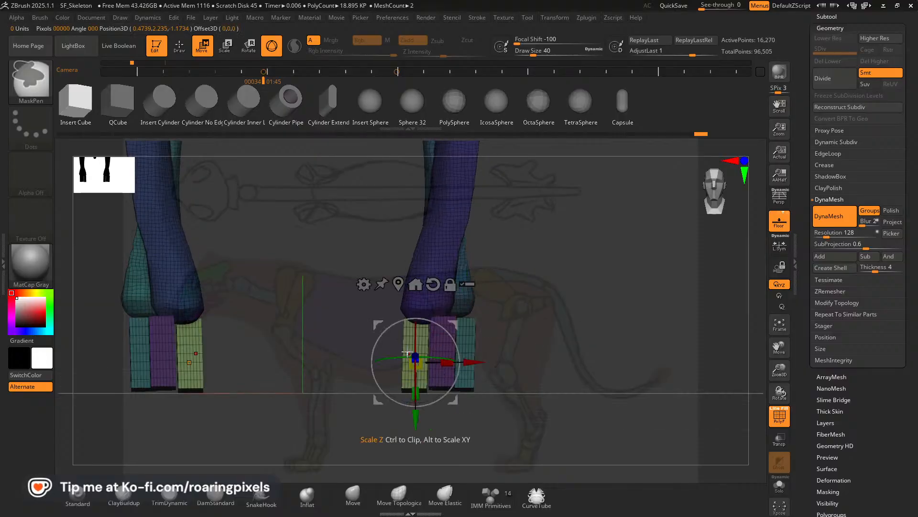
{"action": "left_click_drag", "start_coordinate": [444, 362], "coordinate": [509, 362]}
{"action": "left_click", "coordinate": [448, 347]}
{"action": "left_click_drag", "start_coordinate": [413, 345], "coordinate": [437, 344]}
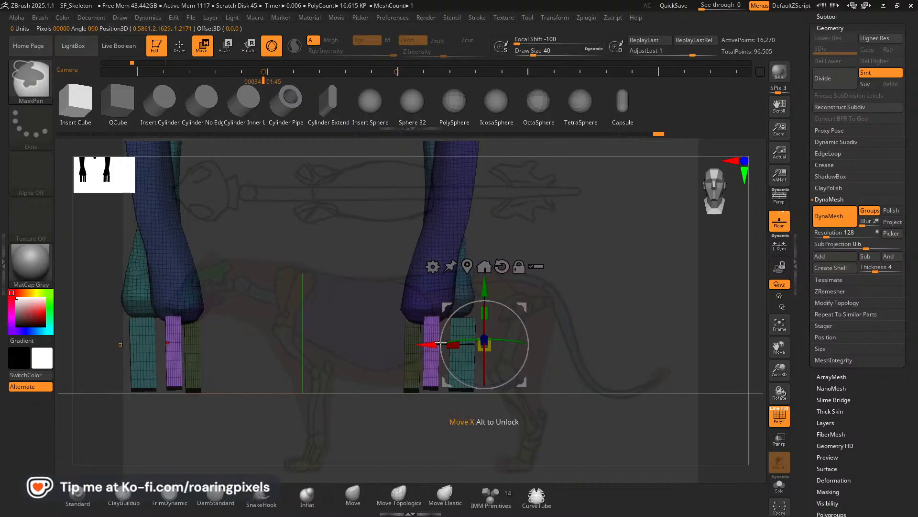
Isolate the outer paw block, narrow its width, and shift it inward beside the middle block.
{"action": "left_click", "coordinate": [465, 362], "text": "ctrl"}
{"action": "left_click_drag", "start_coordinate": [498, 364], "coordinate": [443, 362]}
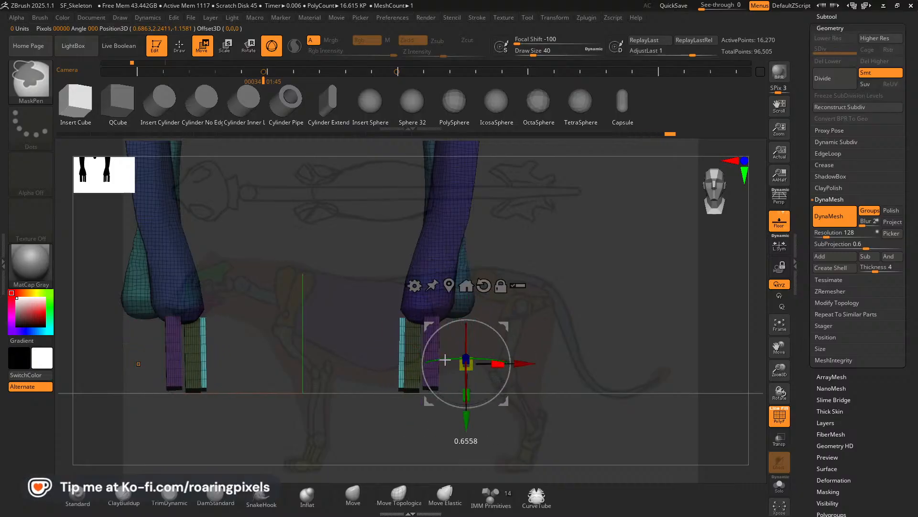
{"action": "left_click_drag", "start_coordinate": [526, 364], "coordinate": [565, 365]}
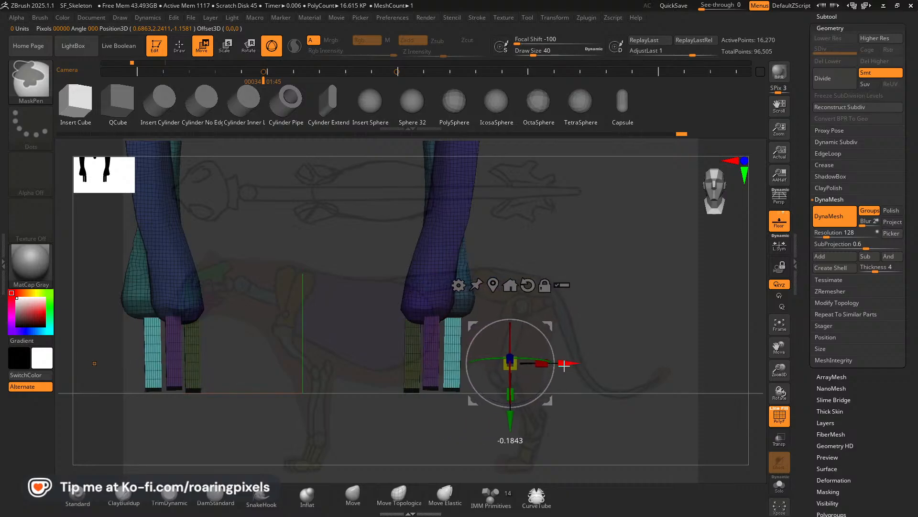
Nudge the outer paw block in side view and thin it front to back, checking the inner block from other angles.
{"action": "left_click_drag", "start_coordinate": [619, 310], "coordinate": [545, 316]}
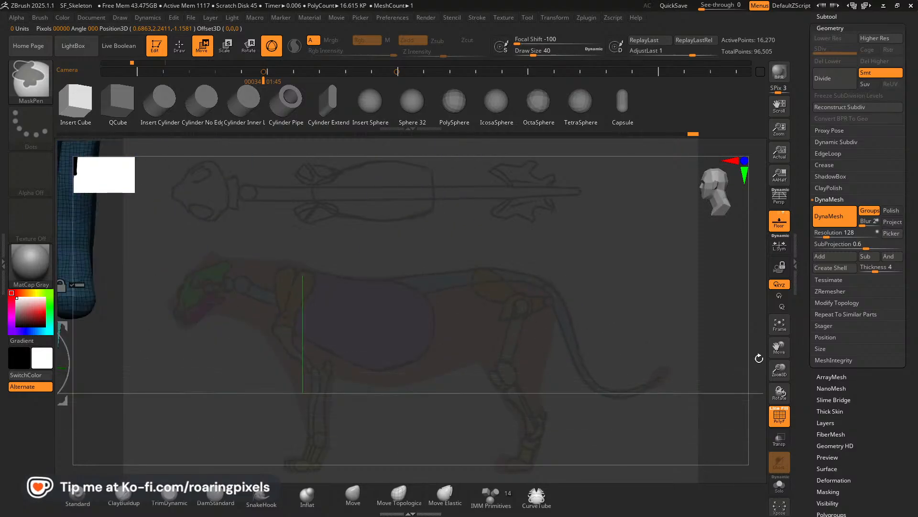
{"action": "left_click_drag", "start_coordinate": [779, 346], "coordinate": [914, 361]}
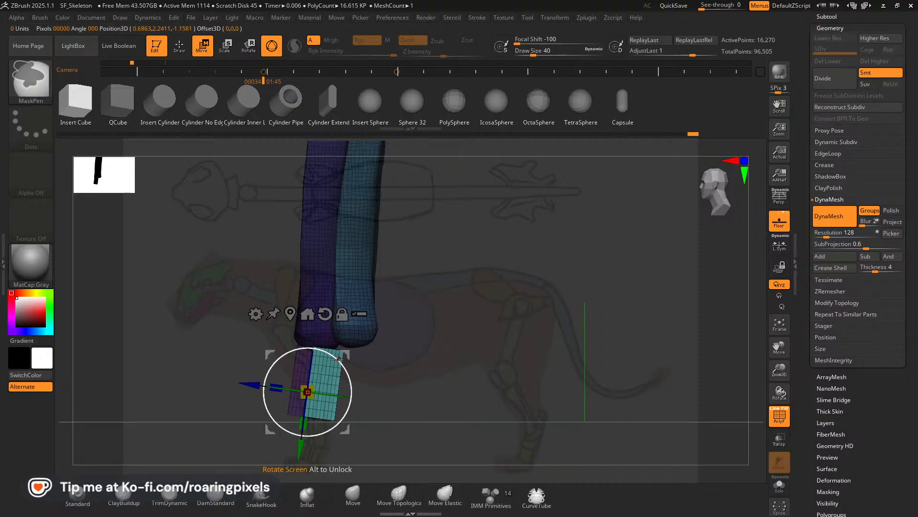
{"action": "left_click_drag", "start_coordinate": [346, 354], "coordinate": [344, 354]}
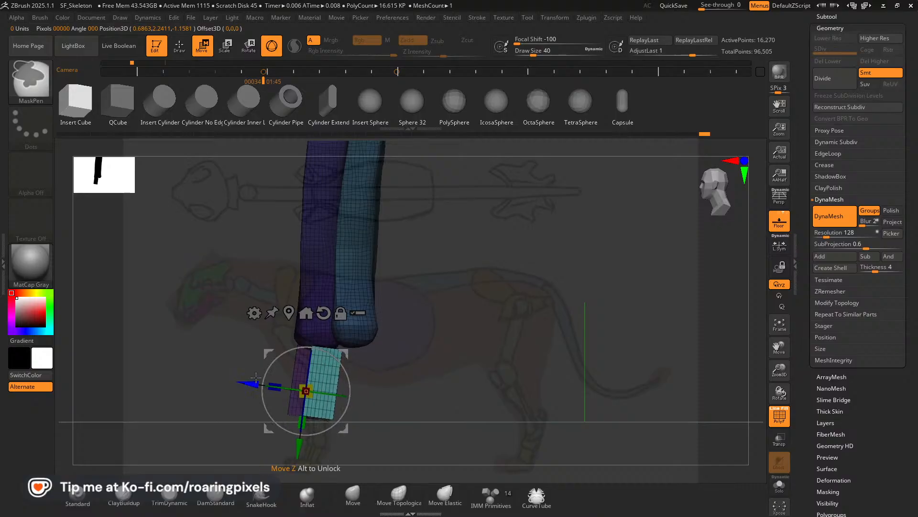
{"action": "left_click_drag", "start_coordinate": [278, 385], "coordinate": [300, 369]}
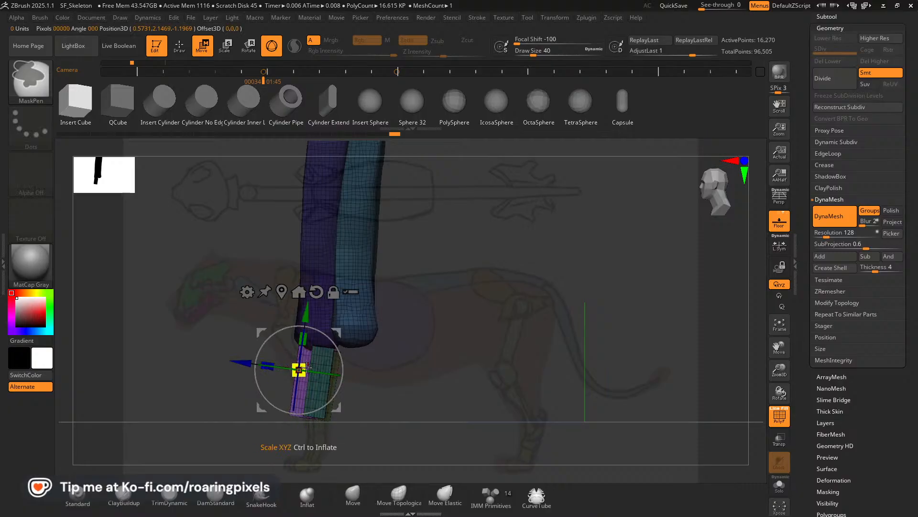
{"action": "left_click_drag", "start_coordinate": [375, 373], "coordinate": [463, 375]}
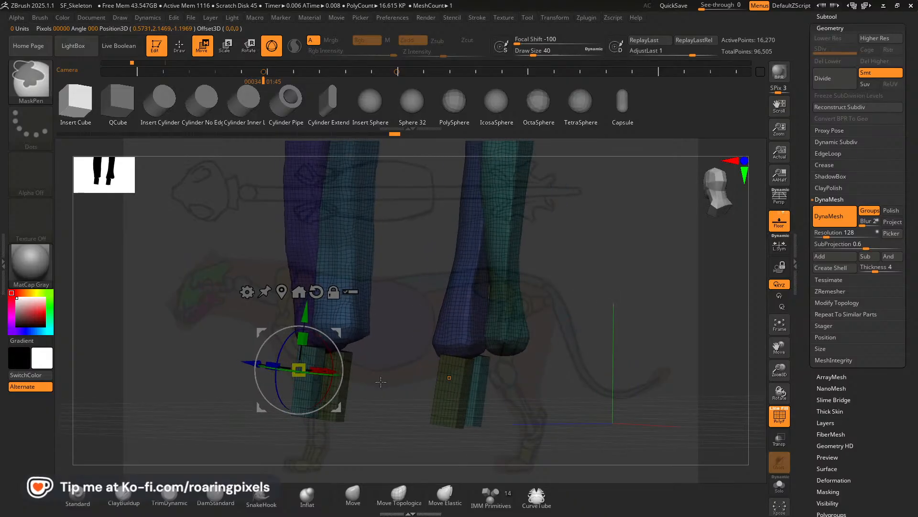
{"action": "left_click", "coordinate": [463, 375], "text": "ctrl"}
{"action": "left_click_drag", "start_coordinate": [511, 398], "coordinate": [556, 393]}
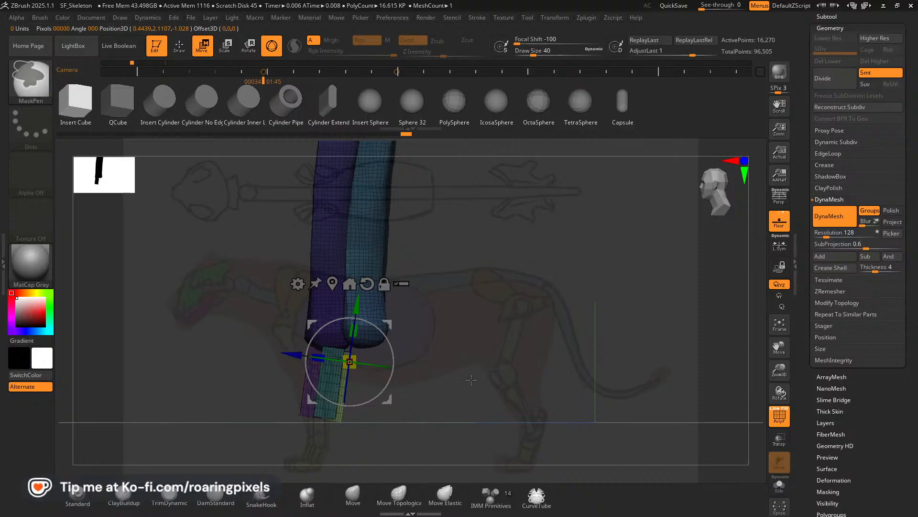
Isolate the middle and outer paw blocks in turn and reduce their front-to-back depth.
{"action": "left_click_drag", "start_coordinate": [471, 379], "coordinate": [370, 378]}
{"action": "left_click", "coordinate": [352, 381], "text": "ctrl"}
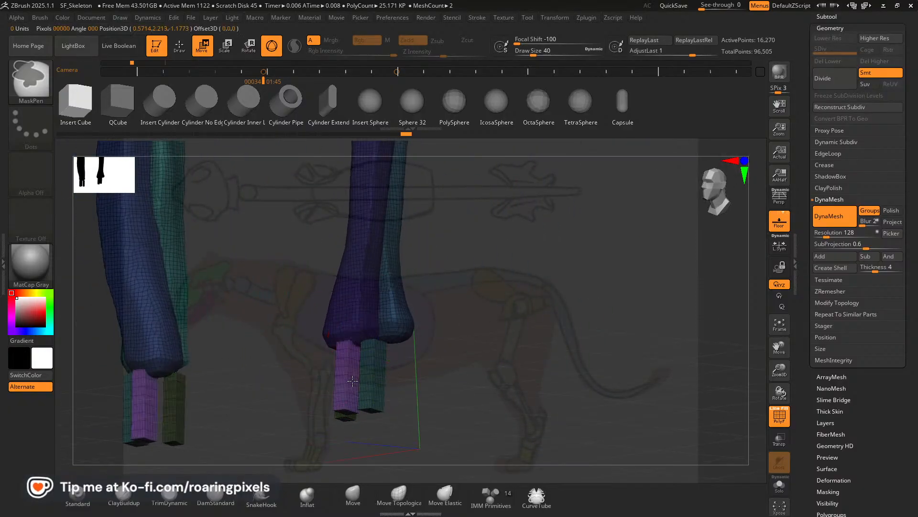
{"action": "right_click_drag", "start_coordinate": [353, 381], "coordinate": [320, 368]}
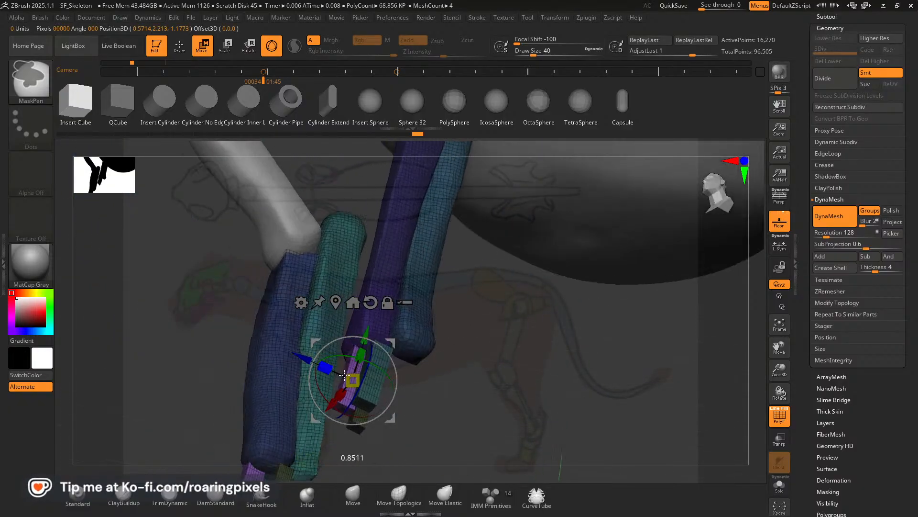
{"action": "right_click_drag", "start_coordinate": [410, 374], "coordinate": [381, 368]}
{"action": "left_click", "coordinate": [376, 366], "text": "ctrl"}
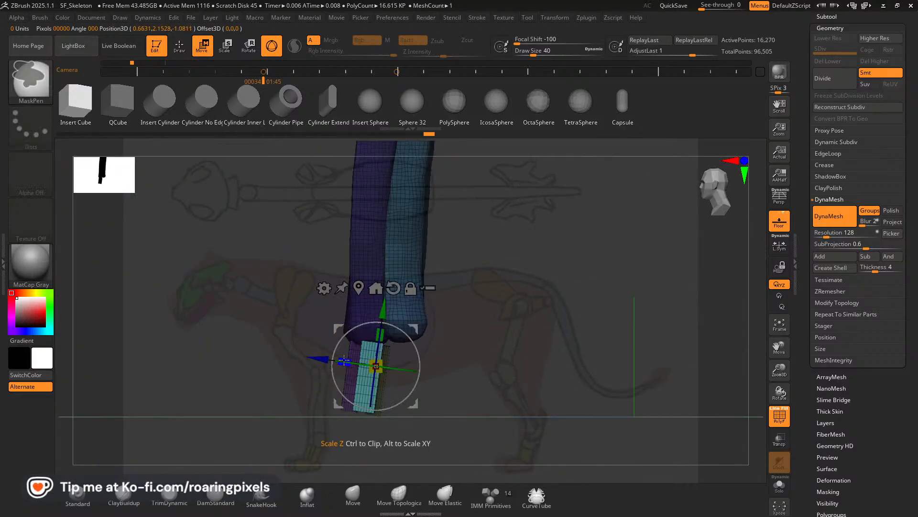
{"action": "left_click_drag", "start_coordinate": [346, 360], "coordinate": [356, 362]}
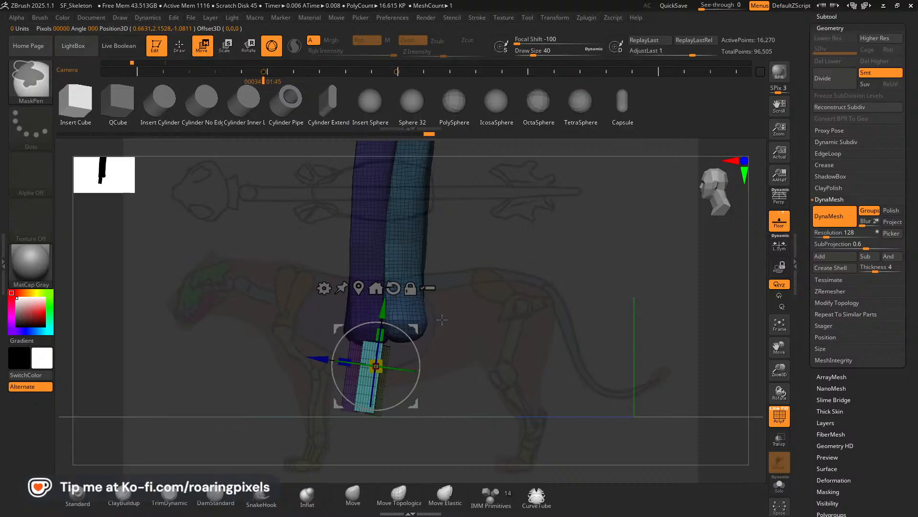
Switch to the browser, examine the paw bones in the front-view lion anatomy pin, and return to the Scarface board.
{"action": "key", "text": "alt+Tab"}
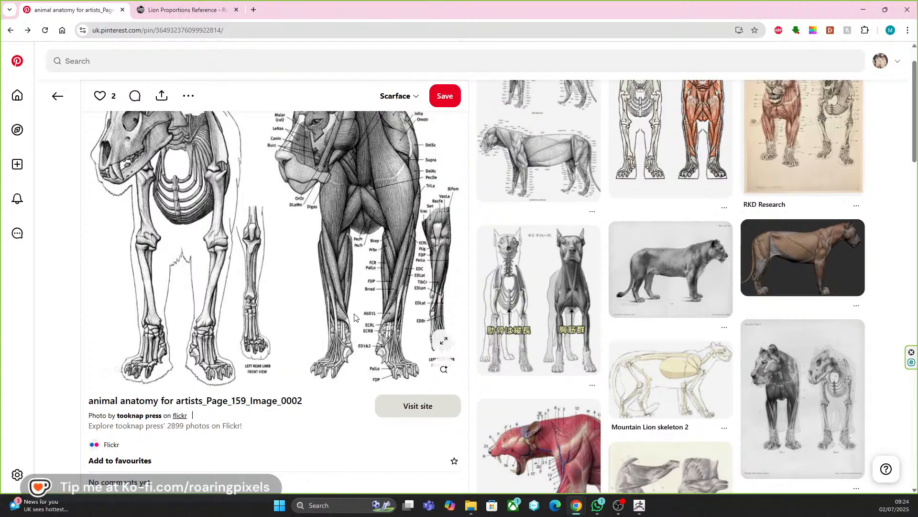
{"action": "scroll", "coordinate": [432, 239], "scroll_direction": "up", "scroll_amount": 1}
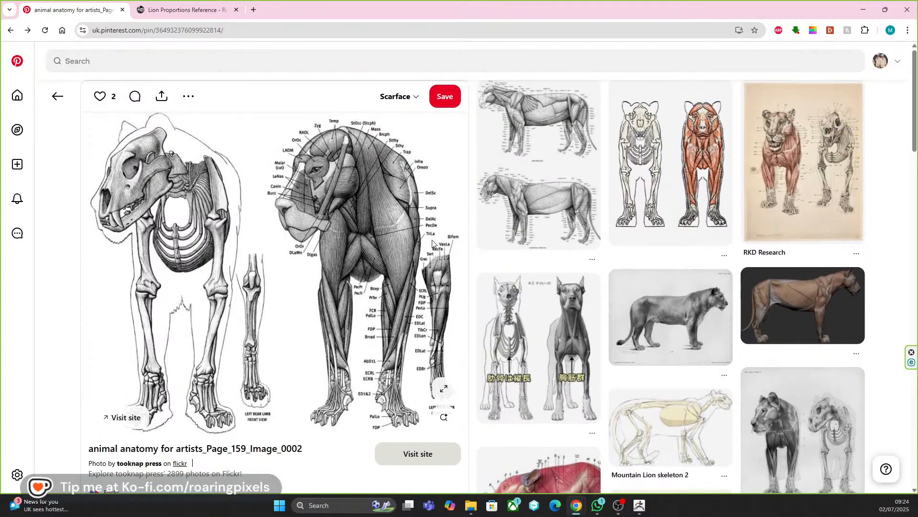
{"action": "scroll", "coordinate": [358, 241], "scroll_direction": "down", "scroll_amount": 8}
{"action": "scroll", "coordinate": [358, 240], "scroll_direction": "up", "scroll_amount": 8}
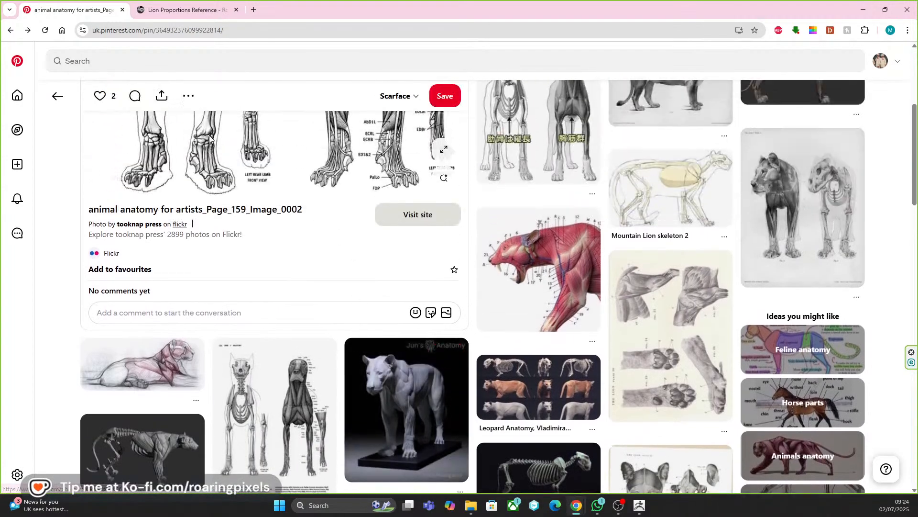
{"action": "left_click", "coordinate": [58, 97]}
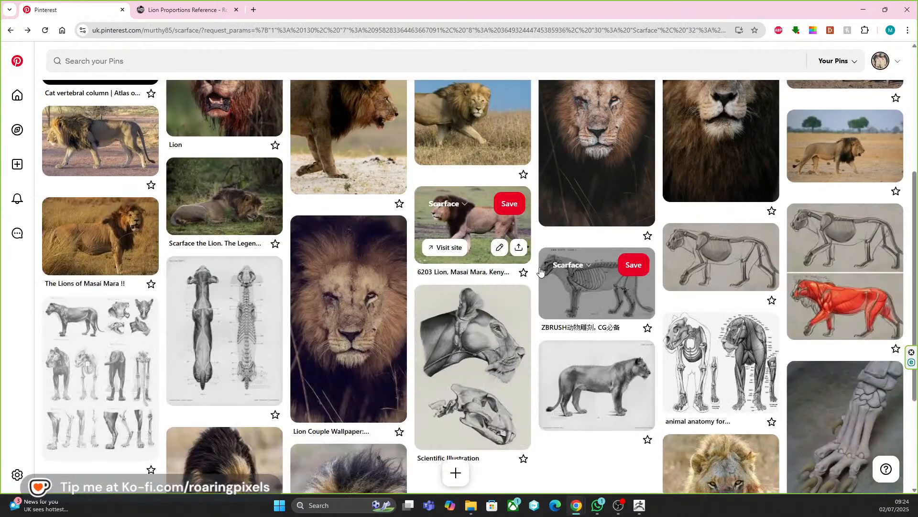
Open the side-view lion skeleton pin, study its paw bones, and browse the related anatomy references.
{"action": "left_click", "coordinate": [584, 300]}
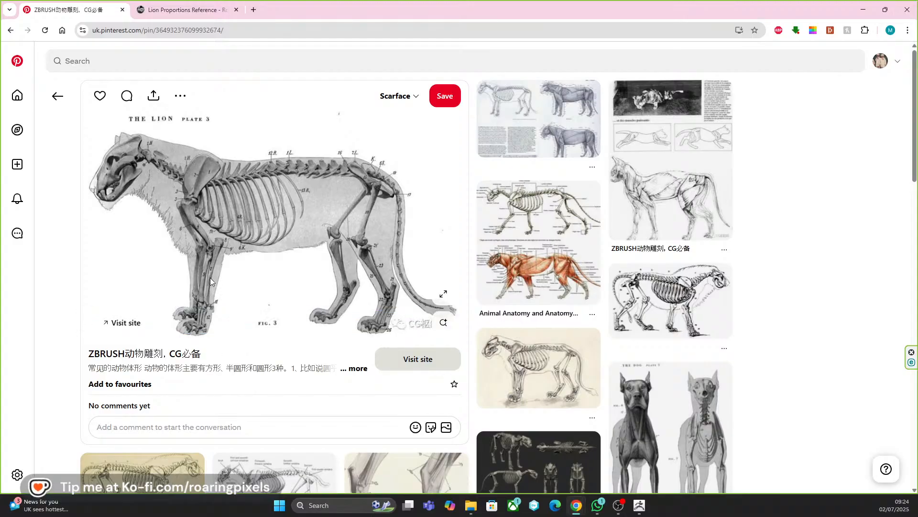
{"action": "scroll", "coordinate": [261, 293], "scroll_direction": "down", "scroll_amount": 2}
{"action": "scroll", "coordinate": [262, 295], "scroll_direction": "up", "scroll_amount": 1}
{"action": "scroll", "coordinate": [262, 296], "scroll_direction": "down", "scroll_amount": 2}
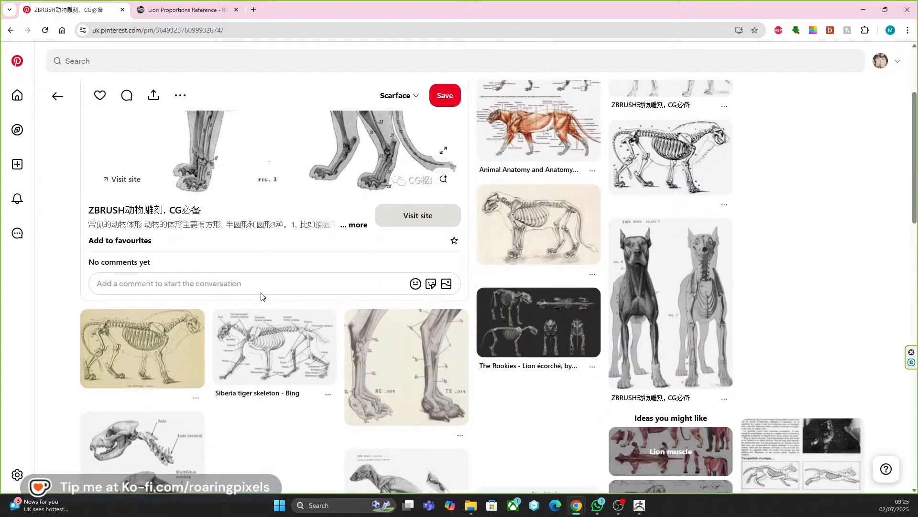
{"action": "scroll", "coordinate": [385, 378], "scroll_direction": "down", "scroll_amount": 2}
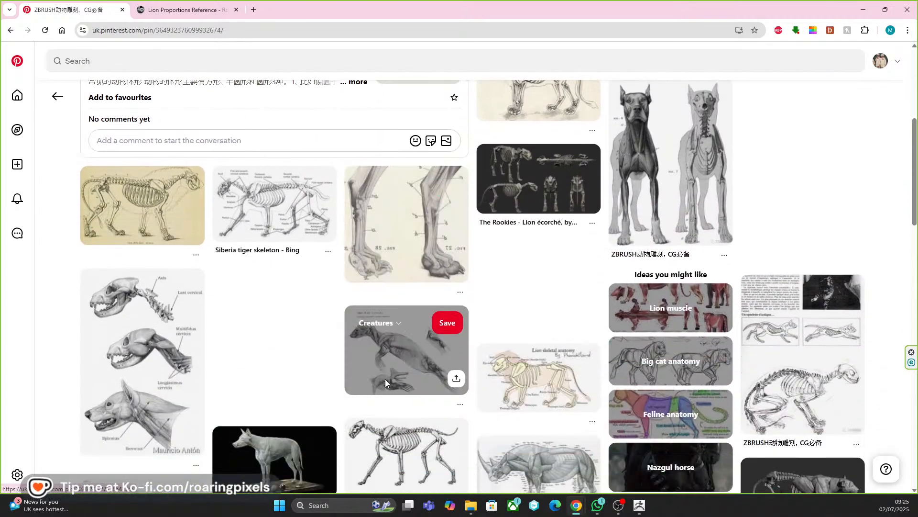
{"action": "scroll", "coordinate": [388, 380], "scroll_direction": "down", "scroll_amount": 3}
{"action": "scroll", "coordinate": [390, 383], "scroll_direction": "down", "scroll_amount": 3}
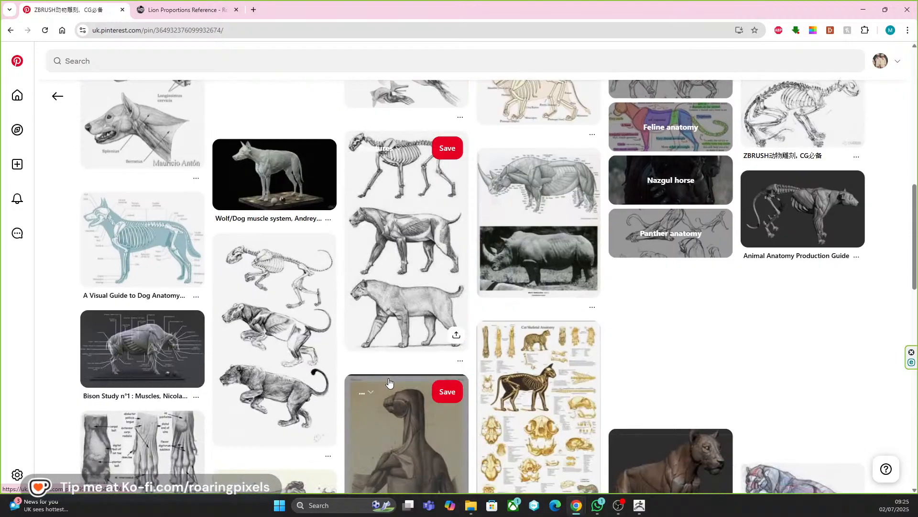
{"action": "scroll", "coordinate": [390, 383], "scroll_direction": "up", "scroll_amount": 10}
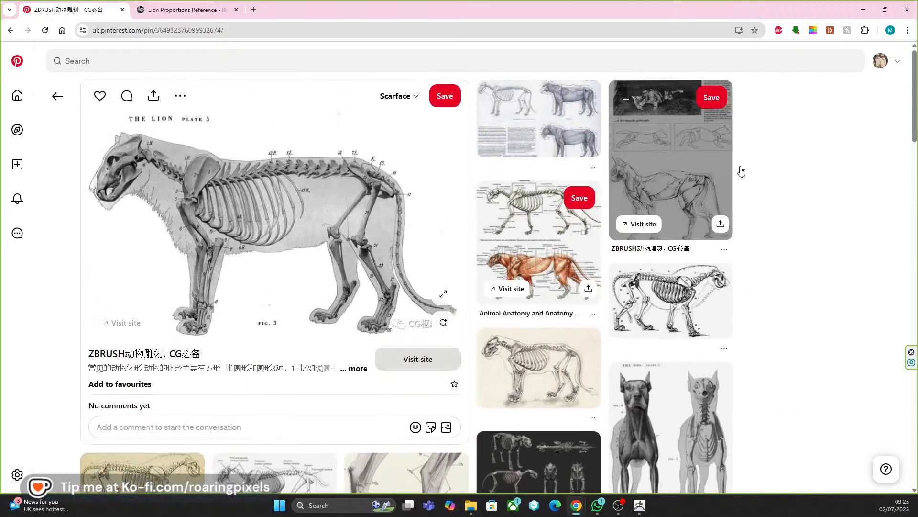
Switch back to ZBrush, move the outer paw block slightly forward, and fine-tune its sideways spacing from the front.
{"action": "left_click", "coordinate": [640, 505]}
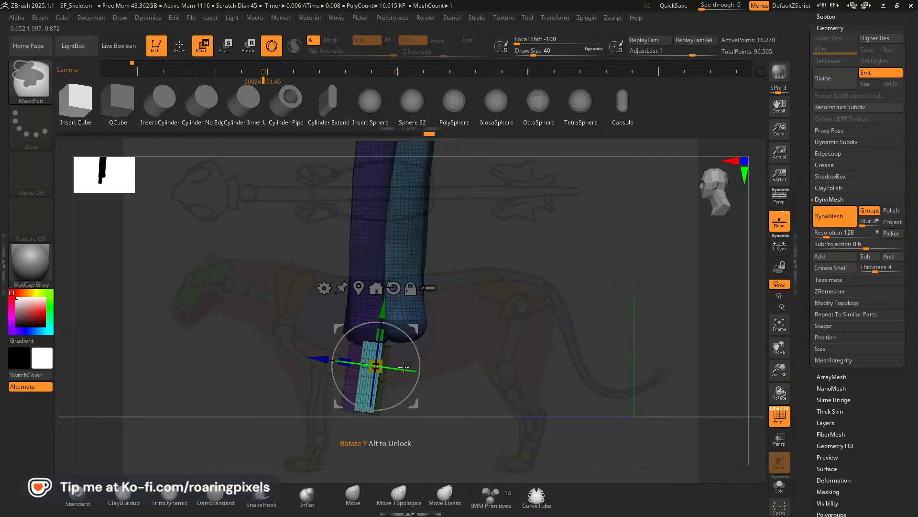
{"action": "left_click_drag", "start_coordinate": [476, 350], "coordinate": [554, 348]}
{"action": "left_click_drag", "start_coordinate": [322, 359], "coordinate": [317, 356]}
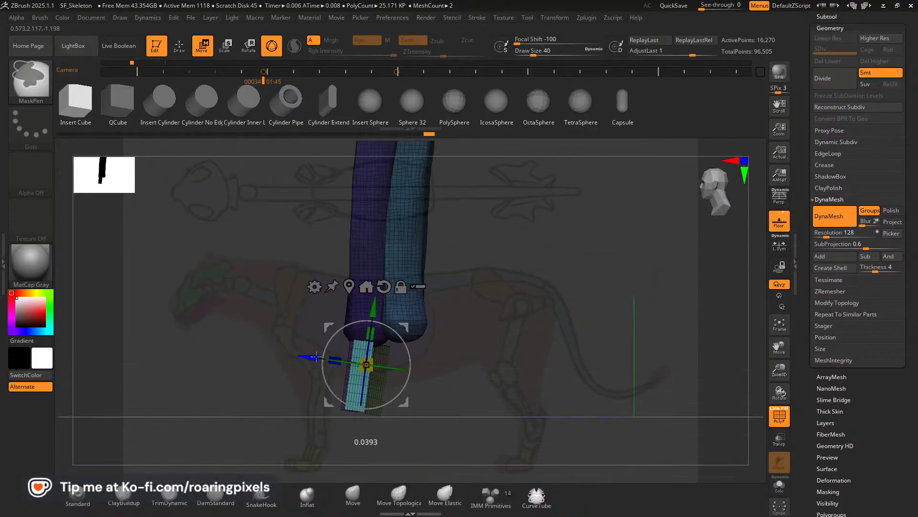
{"action": "left_click_drag", "start_coordinate": [548, 369], "coordinate": [586, 372]}
{"action": "mouse_move", "coordinate": [525, 345]}
{"action": "left_mouse_down"}
{"action": "mouse_move", "coordinate": [526, 317]}
{"action": "mouse_move", "coordinate": [521, 351]}
{"action": "mouse_move", "coordinate": [529, 352]}
{"action": "mouse_move", "coordinate": [507, 345]}
{"action": "left_mouse_up"}
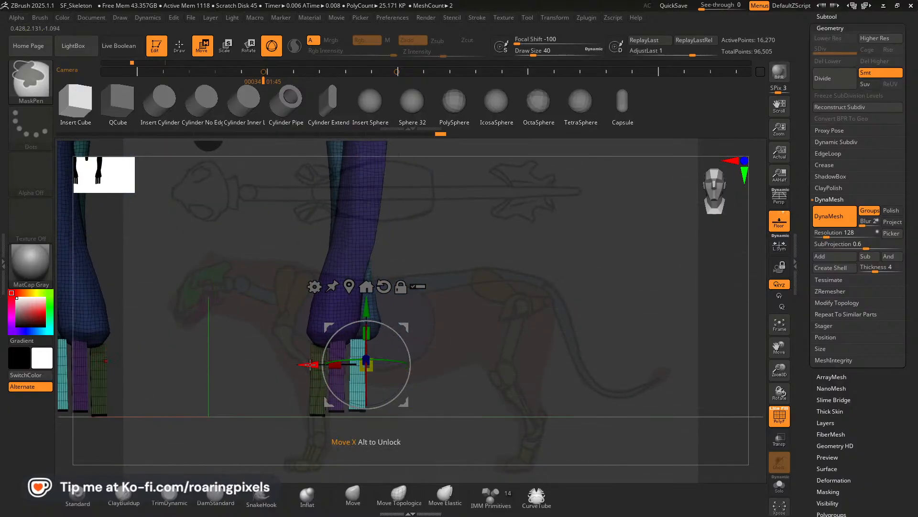
{"action": "left_click_drag", "start_coordinate": [317, 364], "coordinate": [335, 364], "text": "ctrl"}
Duplicate the outer paw block backward in side view, clear the mask, and give the copy its own polygroup.
{"action": "left_click_drag", "start_coordinate": [570, 353], "coordinate": [521, 351]}
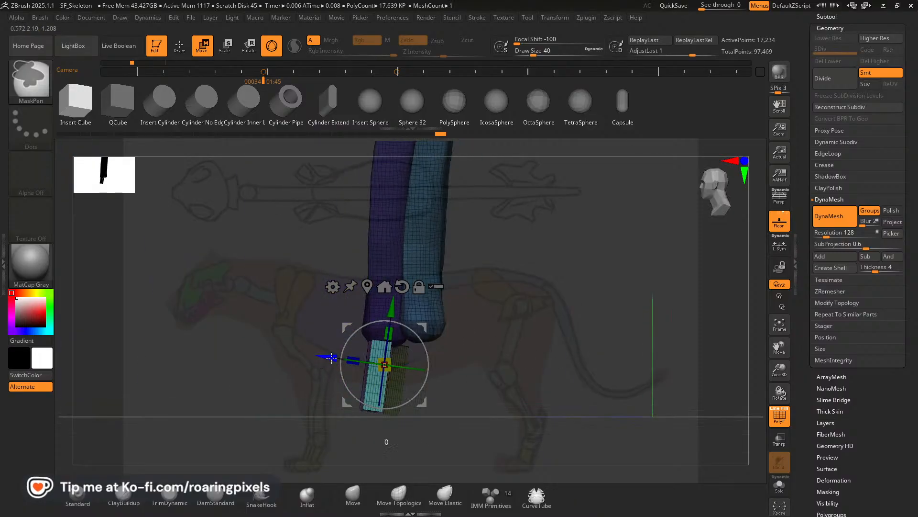
{"action": "left_click_drag", "start_coordinate": [332, 357], "coordinate": [363, 351]}
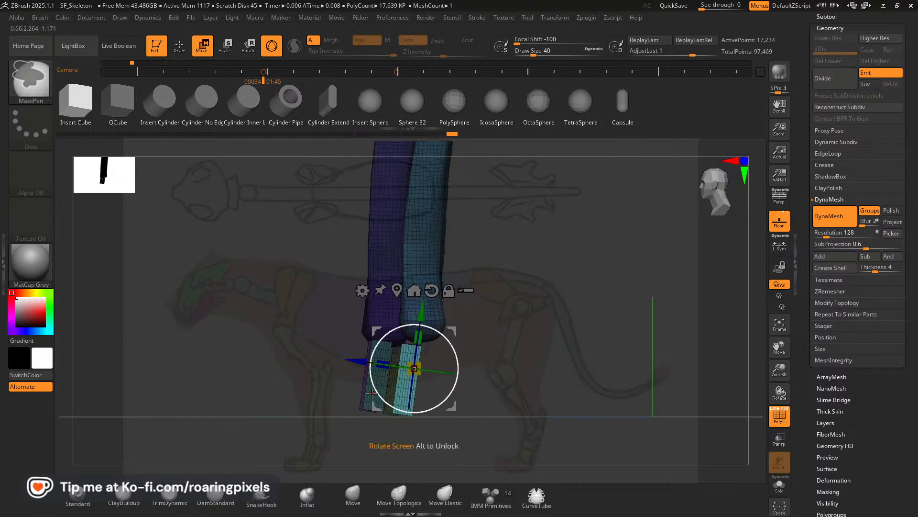
{"action": "key", "text": "ctrl"}
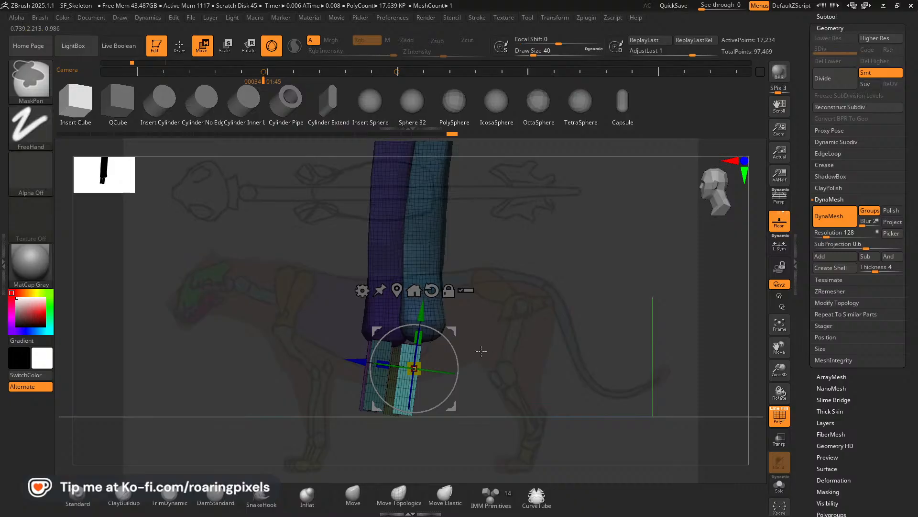
{"action": "left_click", "coordinate": [521, 351], "text": "ctrl"}
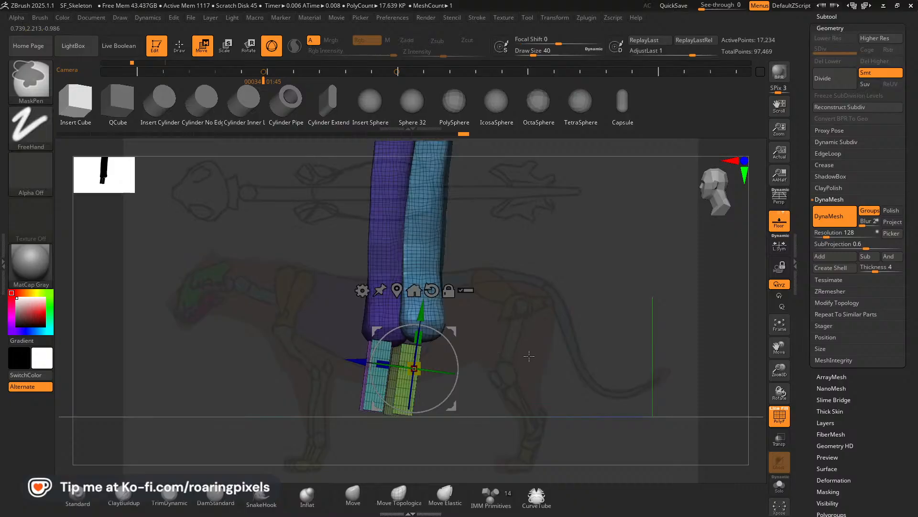
{"action": "left_click", "coordinate": [375, 393]}
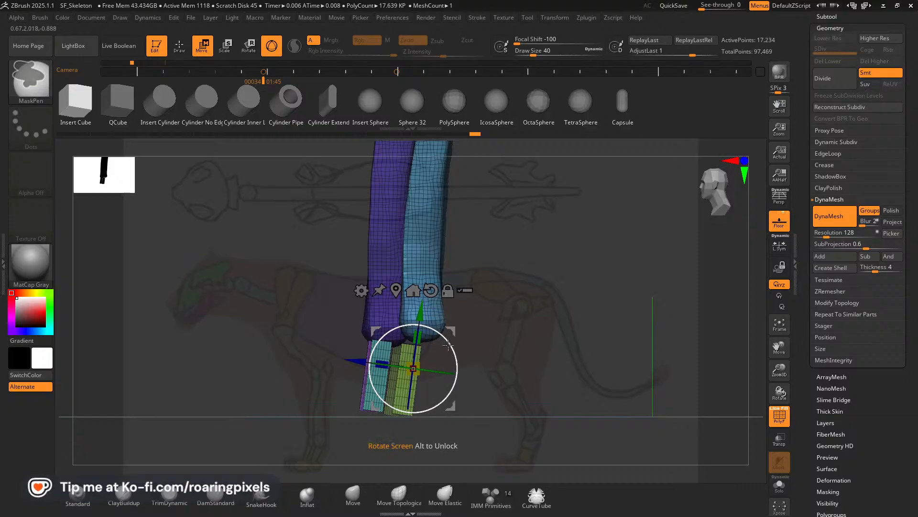
{"action": "left_click_drag", "start_coordinate": [451, 330], "coordinate": [454, 330]}
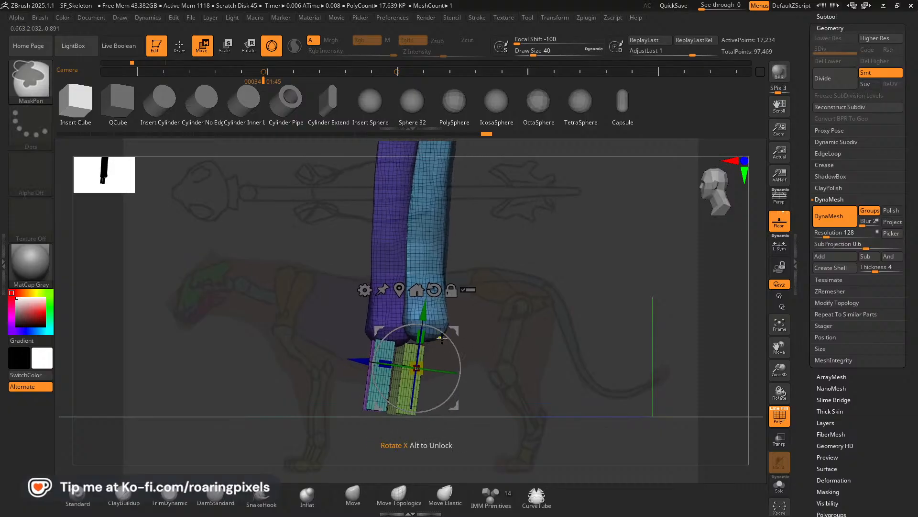
{"action": "key", "text": "ctrl+z"}
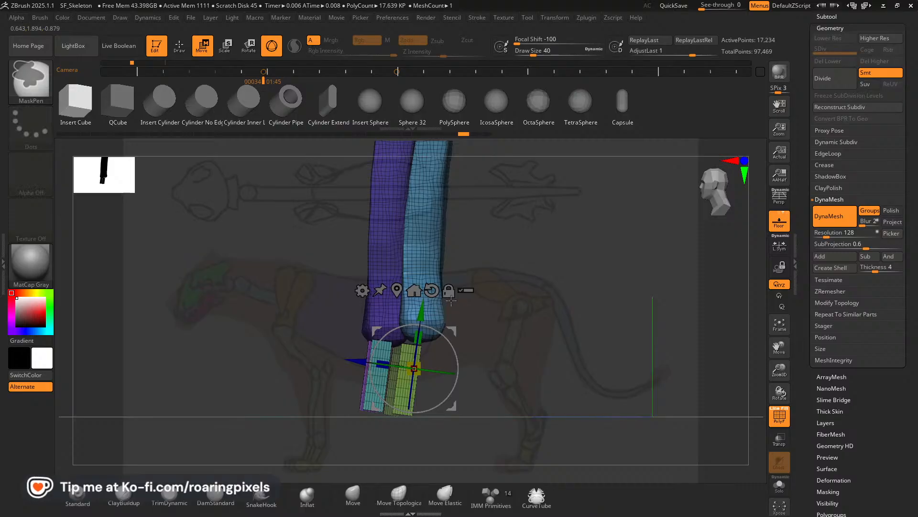
Isolate the original outer paw block with a mask and shift it slightly backward toward the new copy.
{"action": "left_click", "coordinate": [448, 291]}
{"action": "left_click_drag", "start_coordinate": [451, 330], "coordinate": [552, 332]}
{"action": "left_click", "coordinate": [379, 371]}
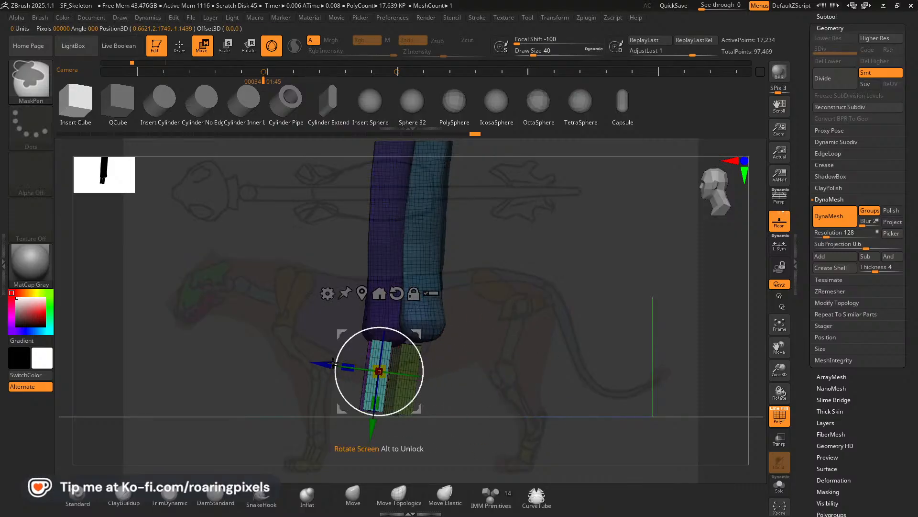
{"action": "left_click_drag", "start_coordinate": [323, 366], "coordinate": [332, 367]}
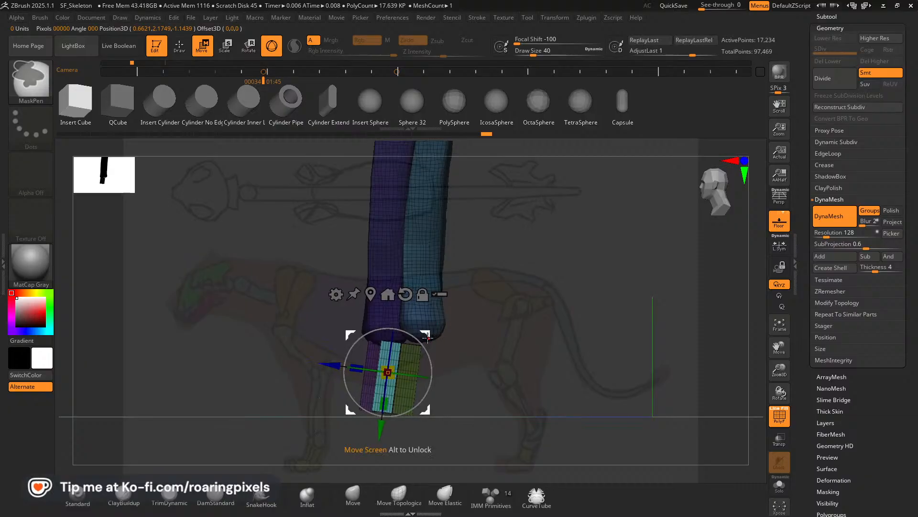
Check the paw block spacing from below, isolate the purple paw block with a mask, and shift it slightly backward, fine-tuning its angle from the side.
{"action": "left_click", "coordinate": [179, 50]}
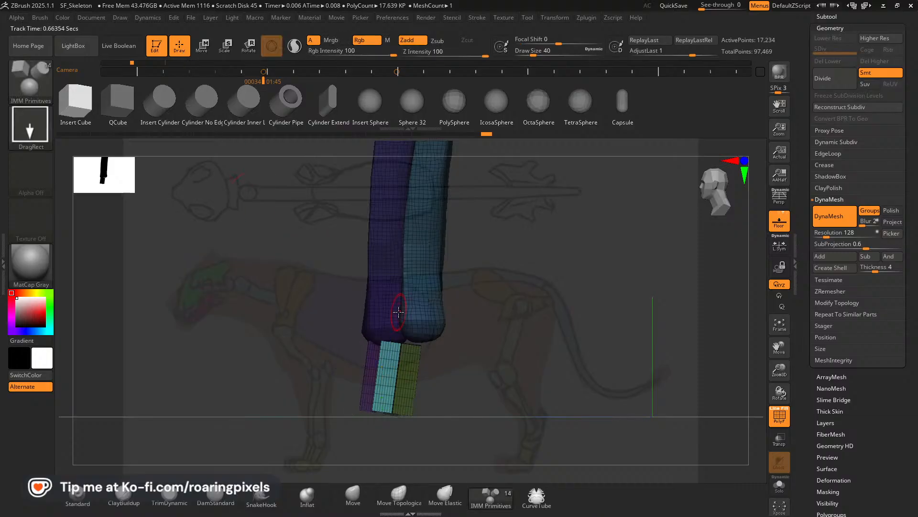
{"action": "mouse_move", "coordinate": [498, 409]}
{"action": "left_mouse_down"}
{"action": "mouse_move", "coordinate": [497, 274]}
{"action": "mouse_move", "coordinate": [395, 391]}
{"action": "left_mouse_up"}
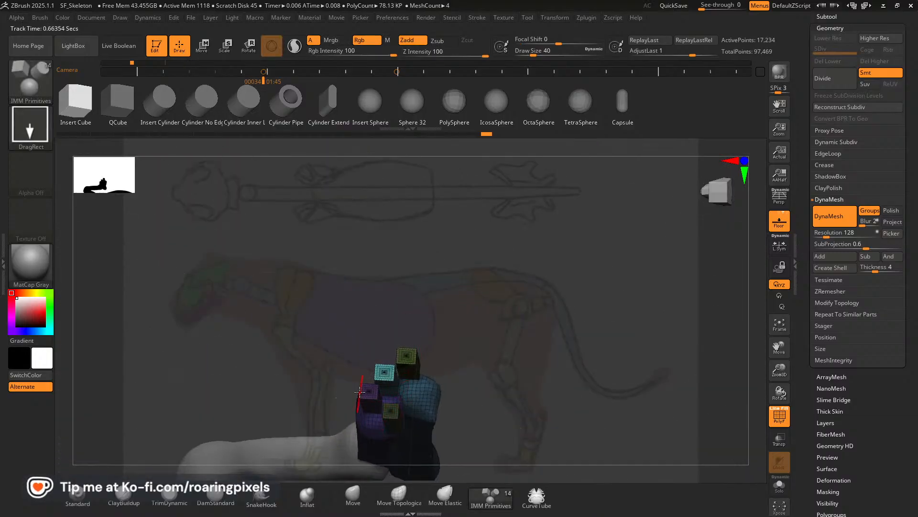
{"action": "left_click_drag", "start_coordinate": [519, 315], "coordinate": [440, 354]}
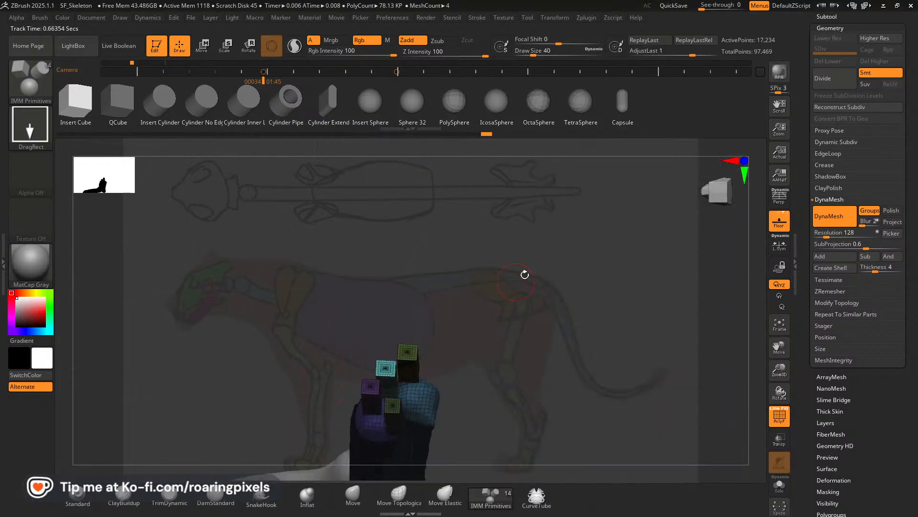
{"action": "left_click_drag", "start_coordinate": [524, 274], "coordinate": [521, 321]}
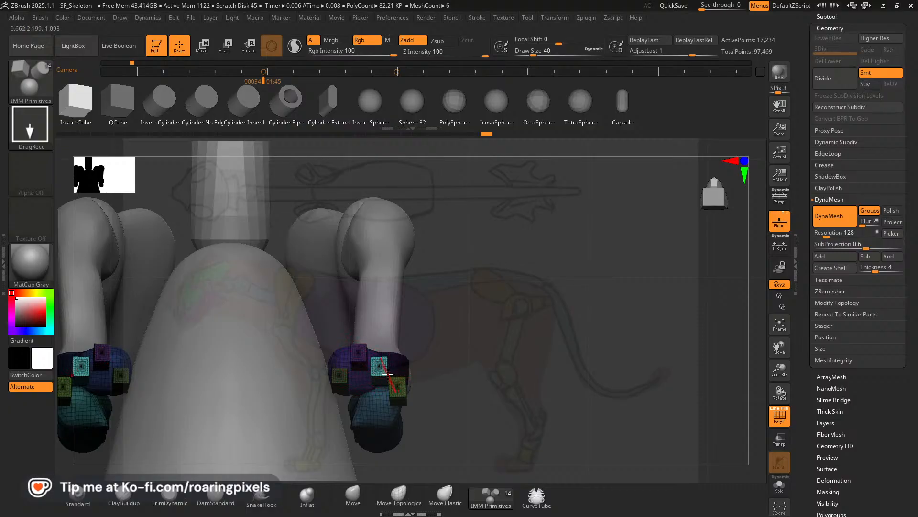
{"action": "left_click", "coordinate": [202, 47]}
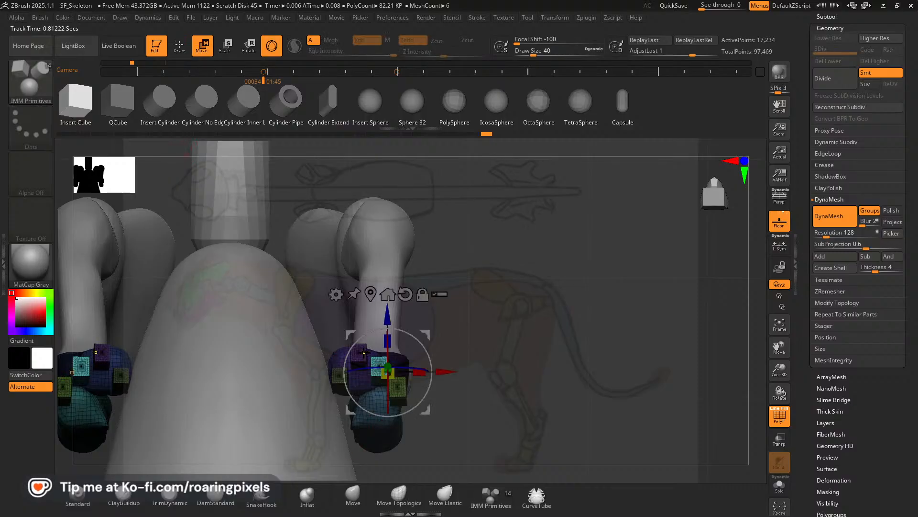
{"action": "left_click_drag", "start_coordinate": [364, 352], "coordinate": [379, 330]}
{"action": "left_click_drag", "start_coordinate": [364, 298], "coordinate": [364, 306]}
{"action": "left_click_drag", "start_coordinate": [519, 268], "coordinate": [527, 362]}
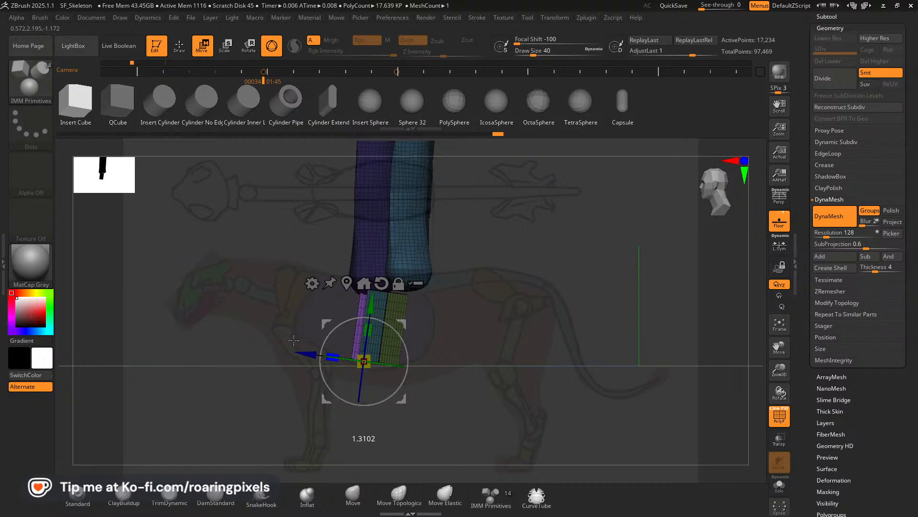
{"action": "left_click_drag", "start_coordinate": [293, 340], "coordinate": [293, 340]}
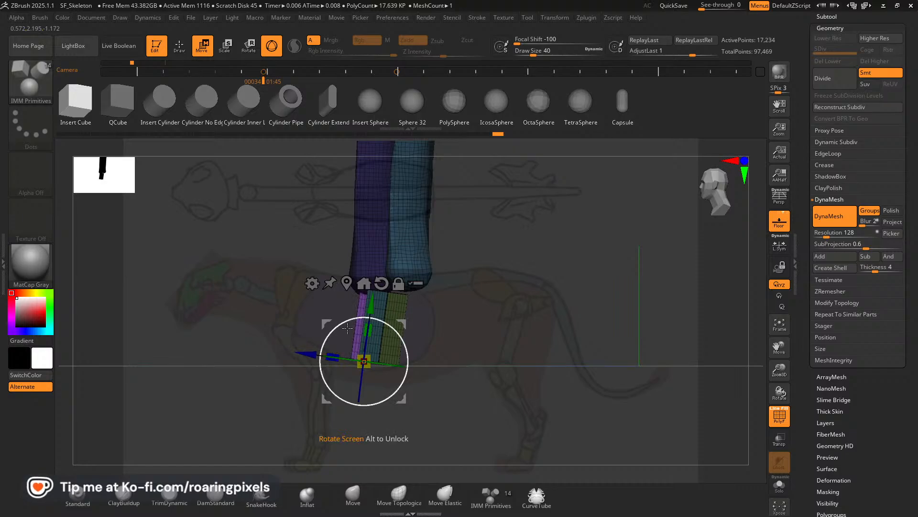
{"action": "left_click_drag", "start_coordinate": [399, 322], "coordinate": [396, 319]}
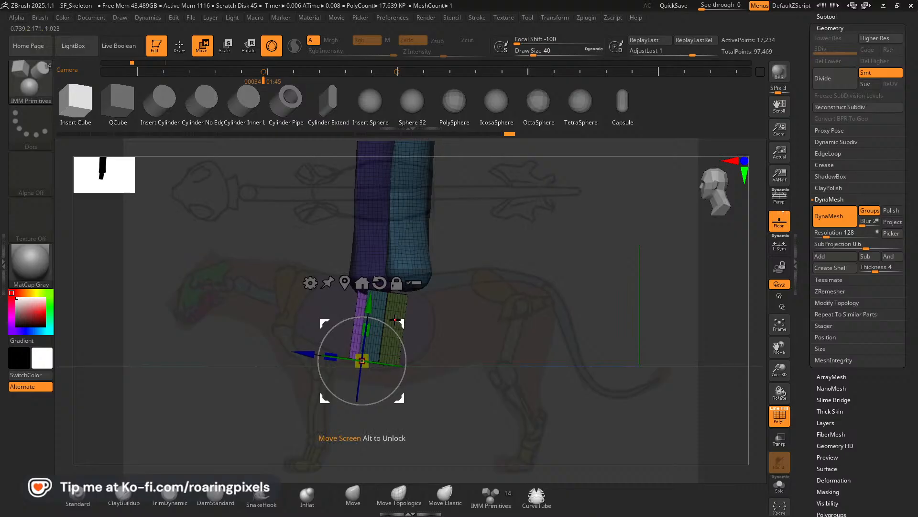
Insert a small cube at the lower end of the innermost paw block to start a toe bone.
{"action": "left_click", "coordinate": [179, 54]}
{"action": "mouse_move", "coordinate": [263, 207]}
{"action": "left_mouse_down"}
{"action": "mouse_move", "coordinate": [469, 332]}
{"action": "mouse_move", "coordinate": [502, 268]}
{"action": "mouse_move", "coordinate": [471, 247]}
{"action": "mouse_move", "coordinate": [438, 244]}
{"action": "mouse_move", "coordinate": [514, 378]}
{"action": "mouse_move", "coordinate": [509, 369]}
{"action": "mouse_move", "coordinate": [518, 360]}
{"action": "mouse_move", "coordinate": [499, 358]}
{"action": "left_mouse_up"}
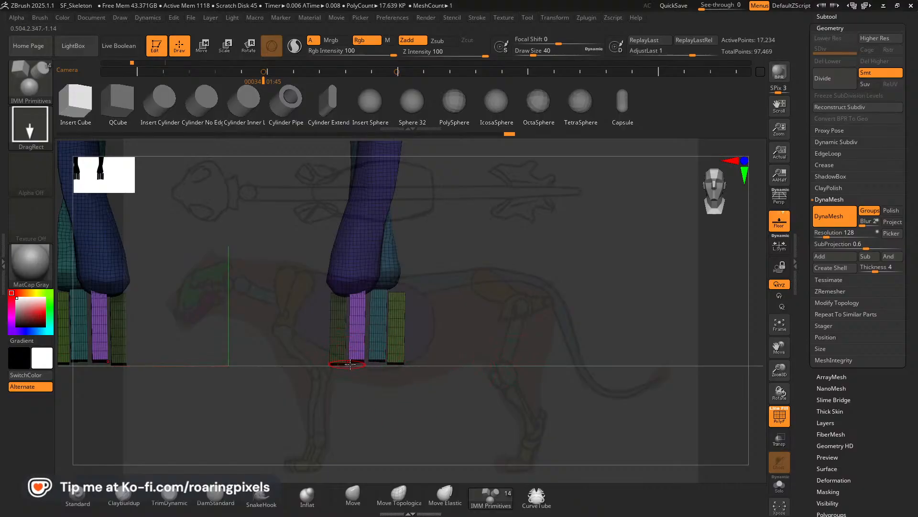
{"action": "left_click_drag", "start_coordinate": [405, 375], "coordinate": [355, 363]}
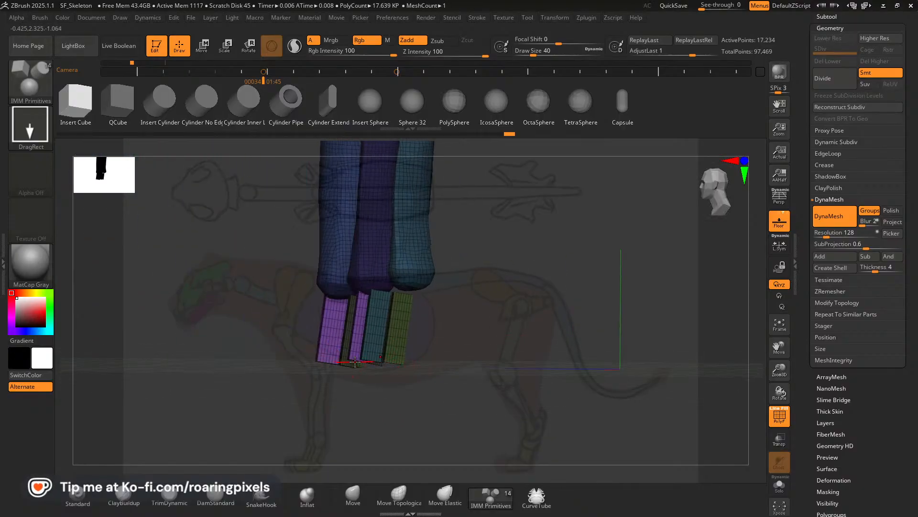
{"action": "left_click_drag", "start_coordinate": [301, 392], "coordinate": [527, 375]}
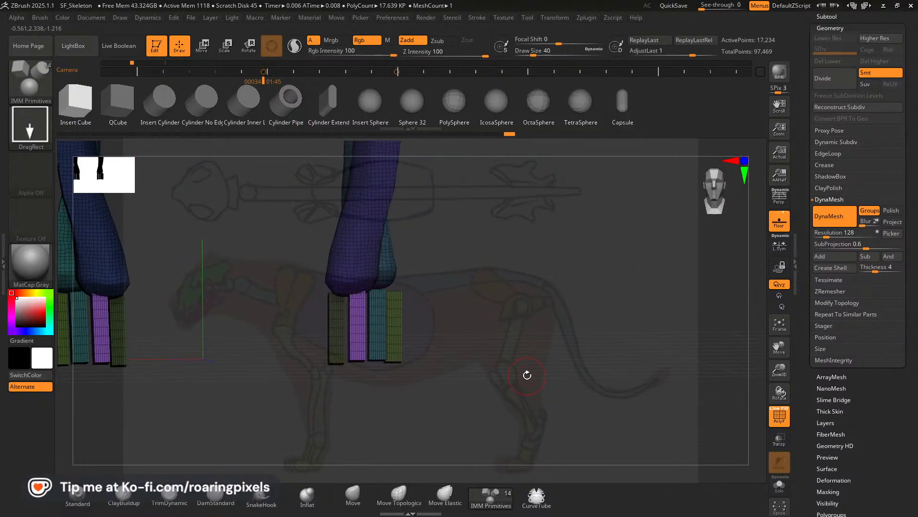
{"action": "left_click_drag", "start_coordinate": [469, 334], "coordinate": [199, 470]}
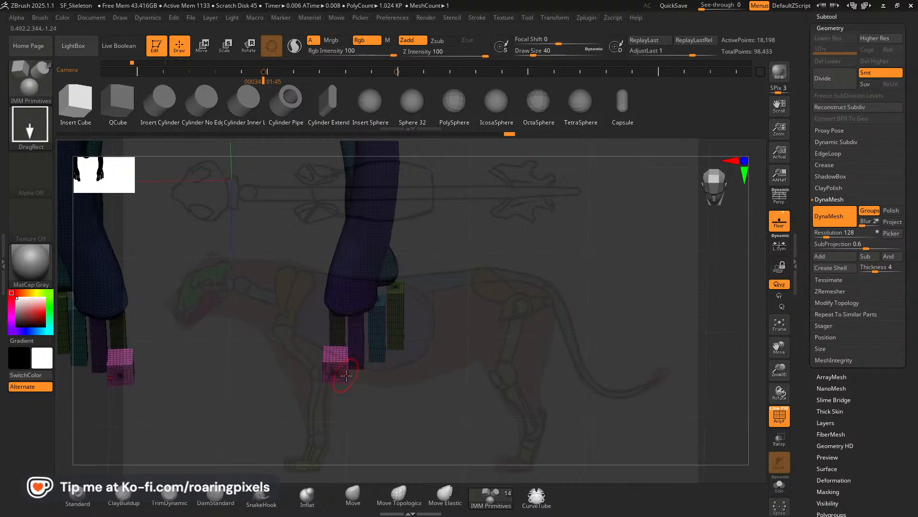
{"action": "mouse_move", "coordinate": [336, 371]}
{"action": "left_mouse_down"}
{"action": "mouse_move", "coordinate": [434, 345]}
{"action": "mouse_move", "coordinate": [489, 366]}
{"action": "mouse_move", "coordinate": [492, 380]}
{"action": "mouse_move", "coordinate": [476, 377]}
{"action": "left_mouse_up"}
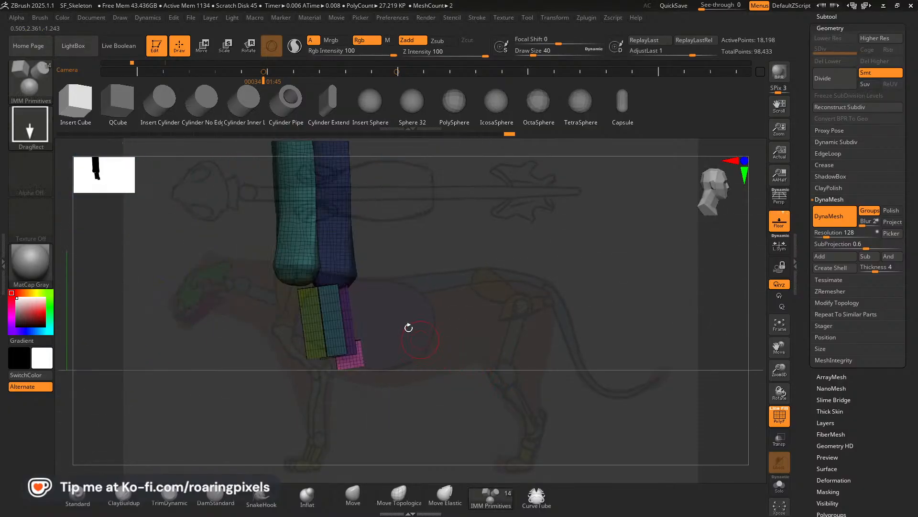
Flatten the inserted toe cube vertically and adjust its sideways fit under the innermost paw block.
{"action": "key", "text": "w"}
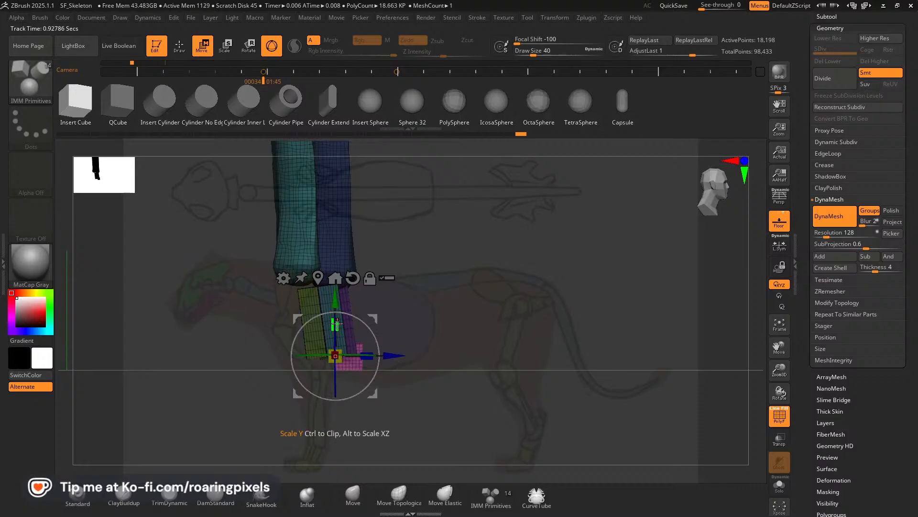
{"action": "left_click_drag", "start_coordinate": [337, 325], "coordinate": [337, 343]}
{"action": "left_click_drag", "start_coordinate": [338, 309], "coordinate": [337, 309]}
{"action": "left_click_drag", "start_coordinate": [541, 323], "coordinate": [408, 326]}
{"action": "mouse_move", "coordinate": [306, 354]}
{"action": "left_mouse_down"}
{"action": "mouse_move", "coordinate": [331, 354]}
{"action": "mouse_move", "coordinate": [319, 356]}
{"action": "left_mouse_up"}
{"action": "left_click_drag", "start_coordinate": [646, 330], "coordinate": [493, 332]}
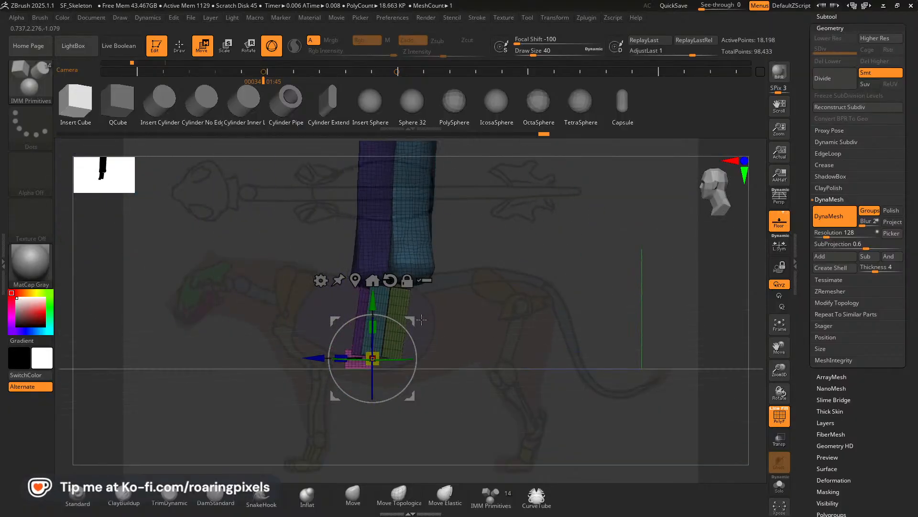
Push the toe block forward in side view, duplicate it ahead of itself, and tilt the copy downward as the next toe bone.
{"action": "left_click_drag", "start_coordinate": [303, 356], "coordinate": [296, 356]}
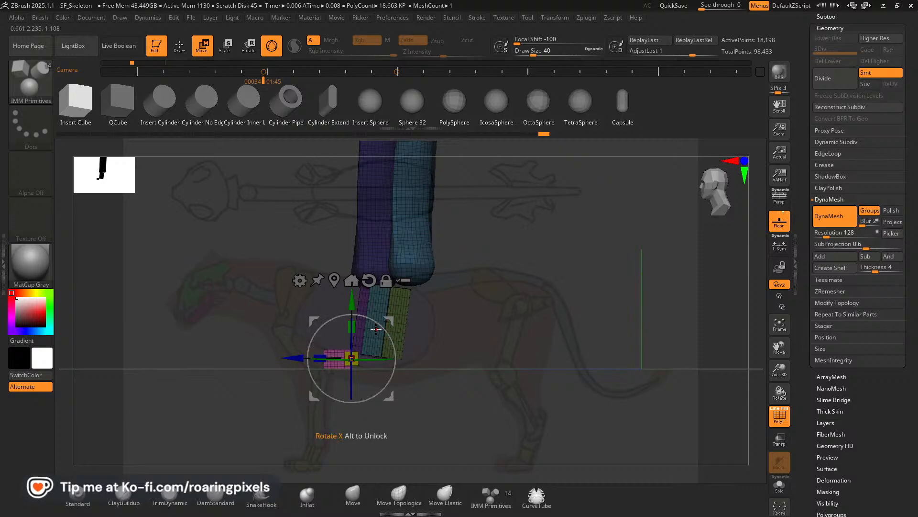
{"action": "left_click_drag", "start_coordinate": [296, 358], "coordinate": [263, 359], "text": "ctrl"}
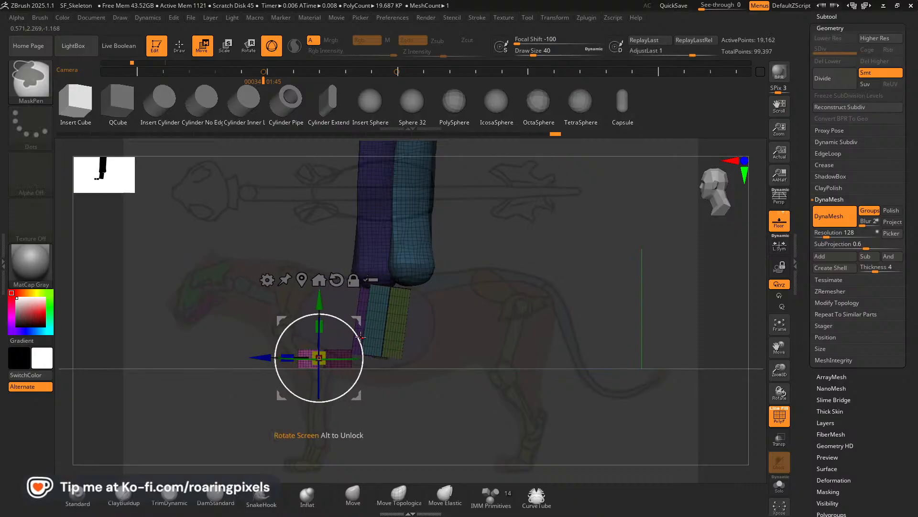
{"action": "left_click_drag", "start_coordinate": [358, 336], "coordinate": [354, 313]}
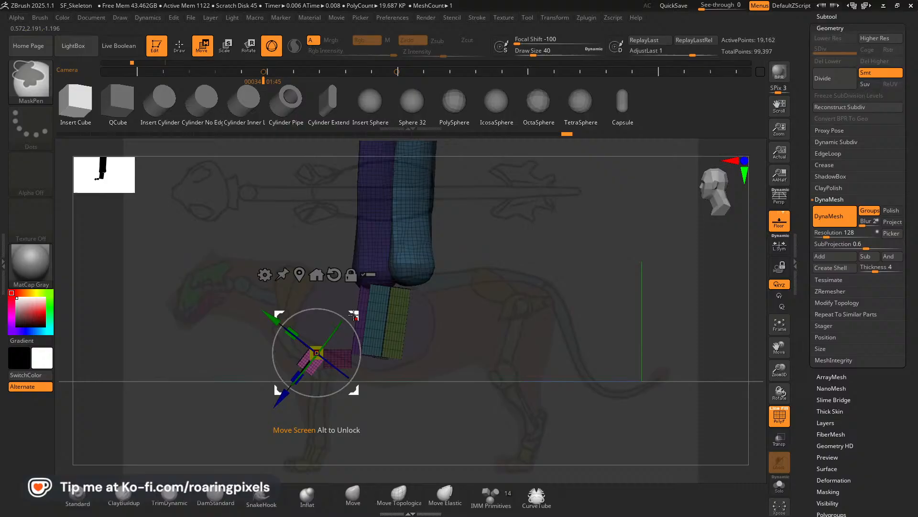
{"action": "left_click", "coordinate": [344, 354]}
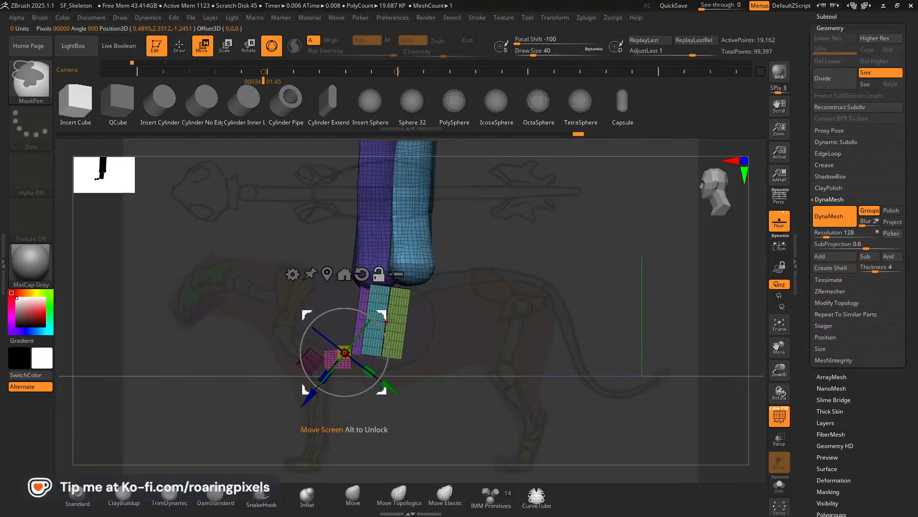
{"action": "left_click_drag", "start_coordinate": [388, 319], "coordinate": [409, 267], "text": "alt"}
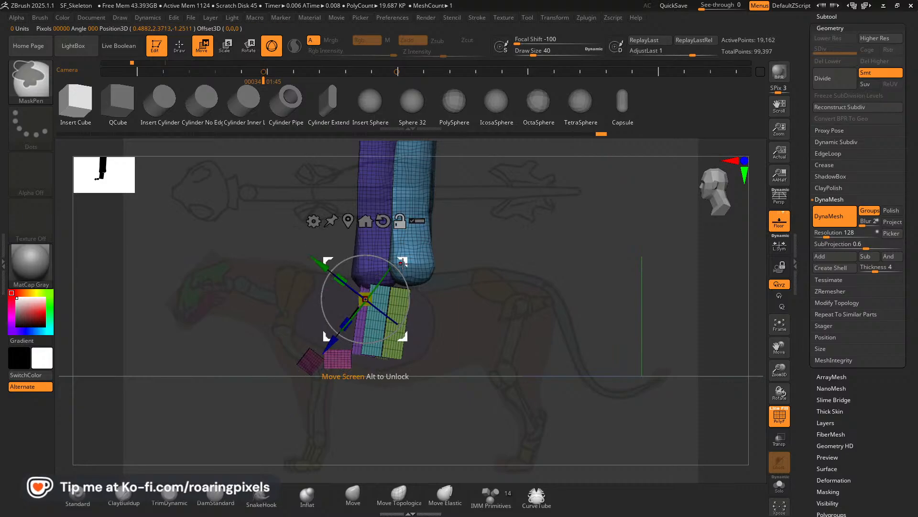
{"action": "left_click_drag", "start_coordinate": [328, 338], "coordinate": [464, 326], "text": "alt"}
{"action": "left_click", "coordinate": [343, 357]}
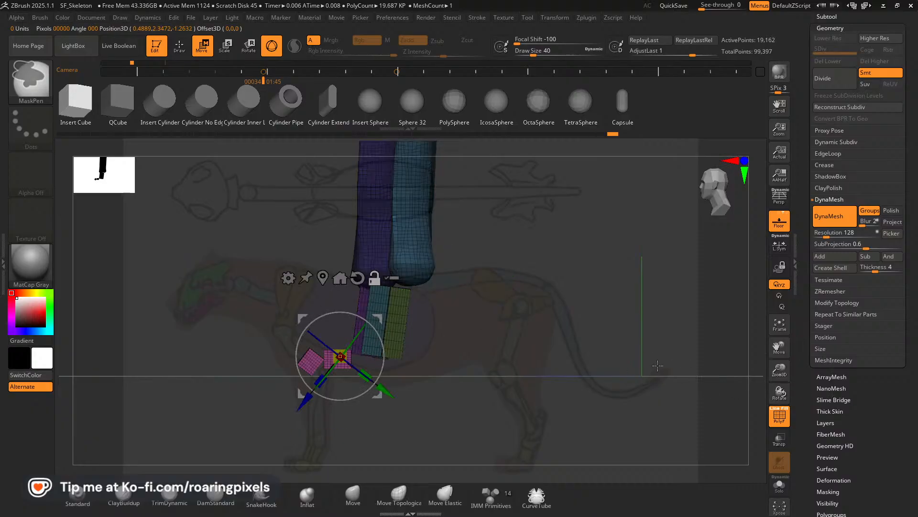
{"action": "key", "text": "ctrl+w"}
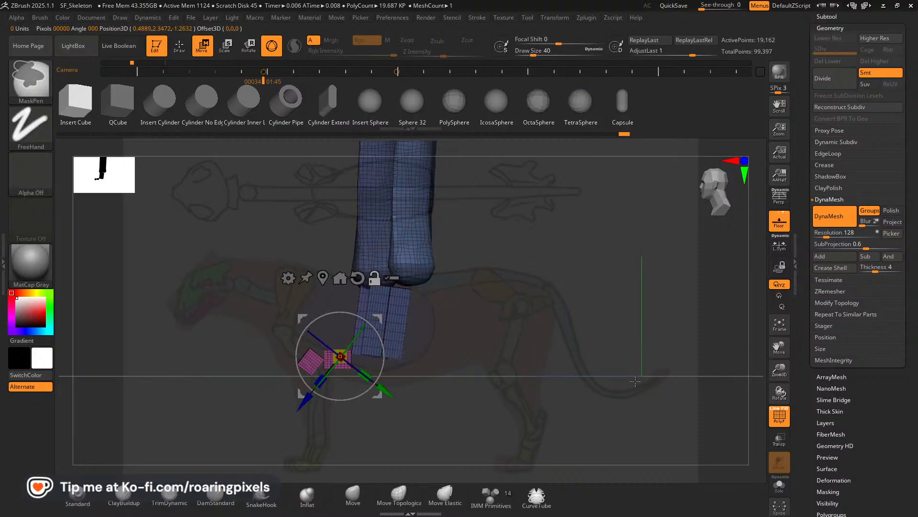
{"action": "key", "text": "ctrl+z"}
{"action": "left_click", "coordinate": [560, 378], "text": "ctrl"}
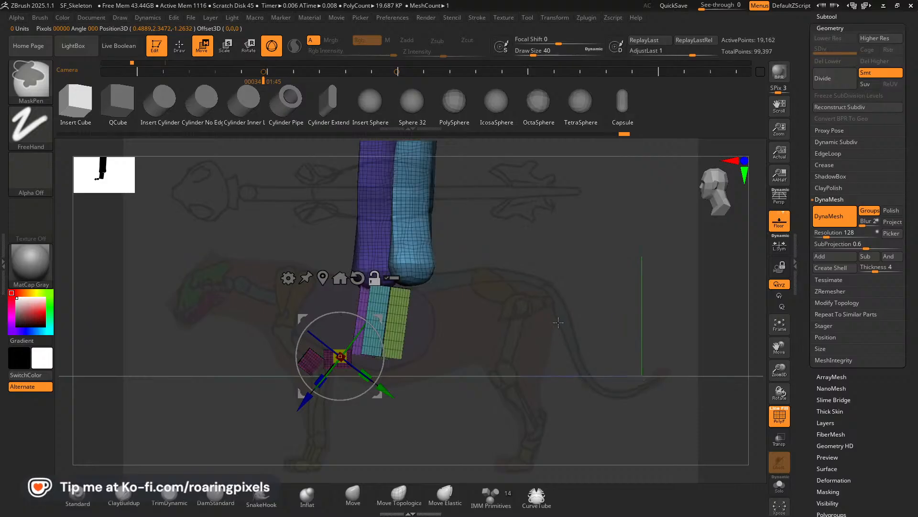
{"action": "key", "text": "ctrl+w"}
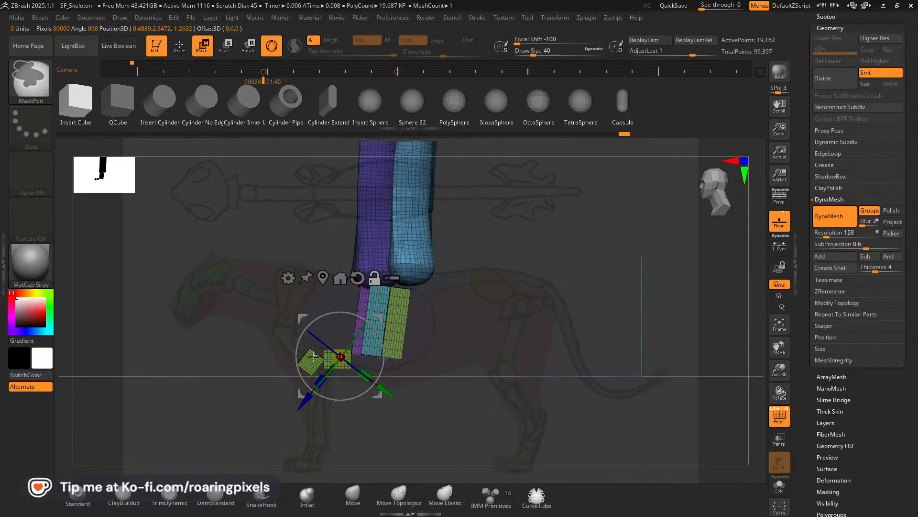
{"action": "left_click", "coordinate": [313, 355], "text": "ctrl"}
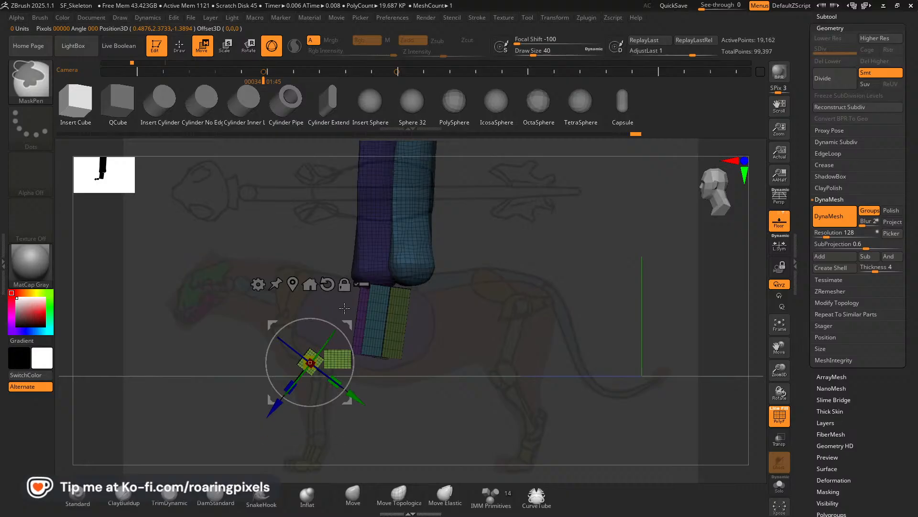
{"action": "left_click_drag", "start_coordinate": [311, 333], "coordinate": [515, 306]}
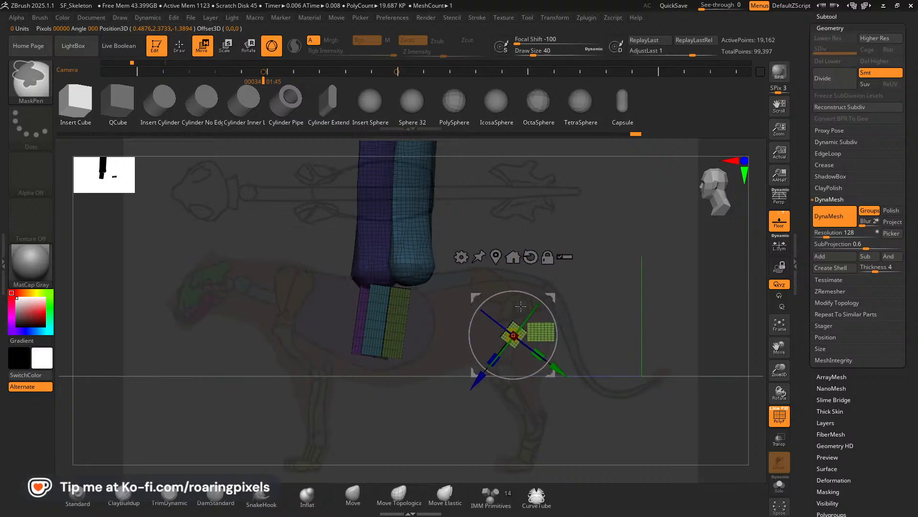
{"action": "key", "text": "ctrl+z"}
{"action": "key", "text": "ctrl+z"}
{"action": "key", "text": "ctrl+z"}
{"action": "key", "text": "ctrl+z"}
{"action": "key", "text": "ctrl+z"}
{"action": "key", "text": "ctrl+z"}
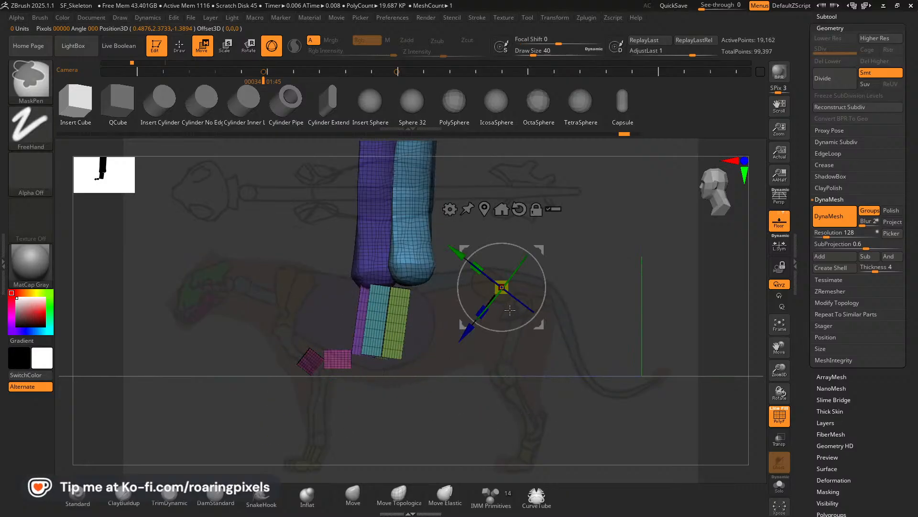
{"action": "key", "text": "ctrl+z"}
{"action": "key", "text": "ctrl+z"}
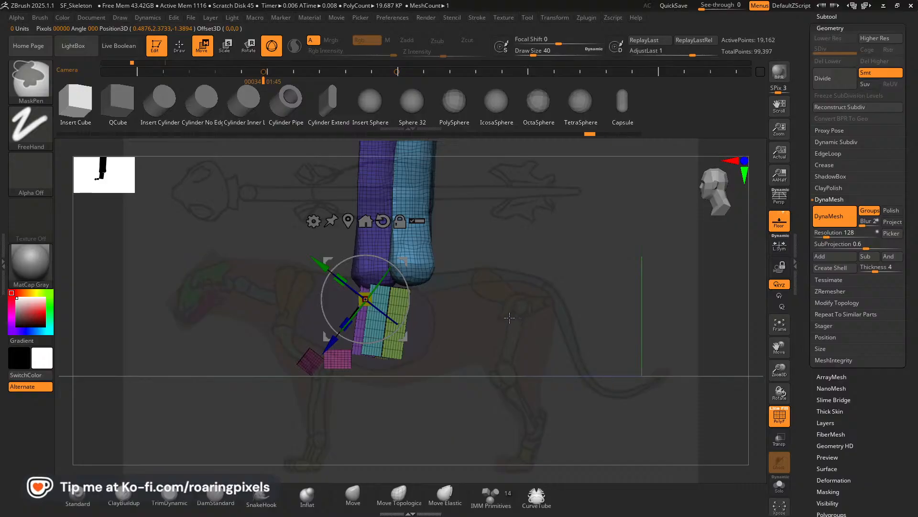
Give the tilted toe tip block its own polygroup, thin it slightly, and reposition it against the toe block behind.
{"action": "key", "text": "ctrl+w"}
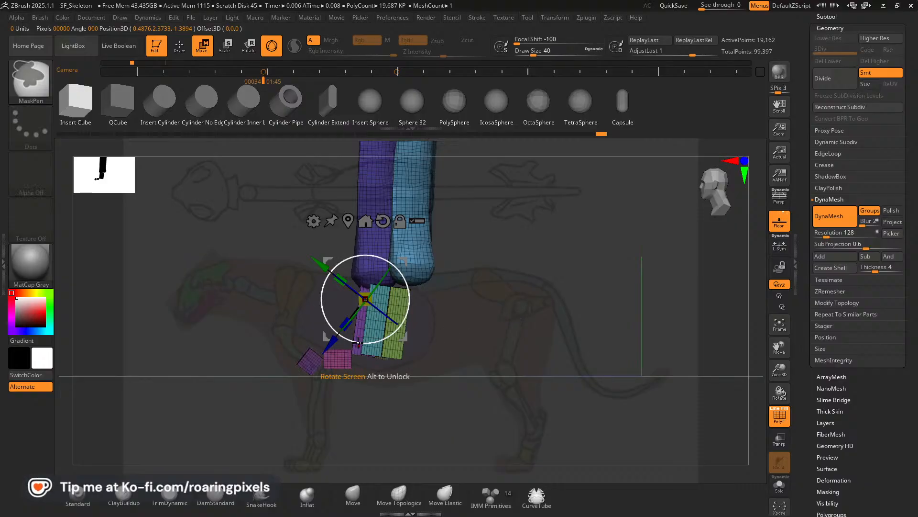
{"action": "left_click", "coordinate": [307, 356], "text": "ctrl"}
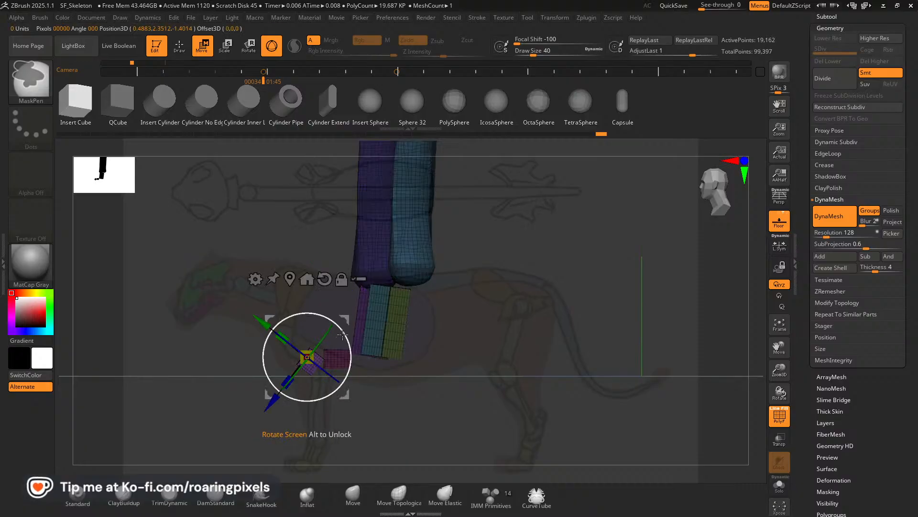
{"action": "mouse_move", "coordinate": [345, 327]}
{"action": "left_mouse_down"}
{"action": "mouse_move", "coordinate": [357, 322]}
{"action": "mouse_move", "coordinate": [349, 321]}
{"action": "left_mouse_up"}
{"action": "left_click_drag", "start_coordinate": [287, 338], "coordinate": [297, 340]}
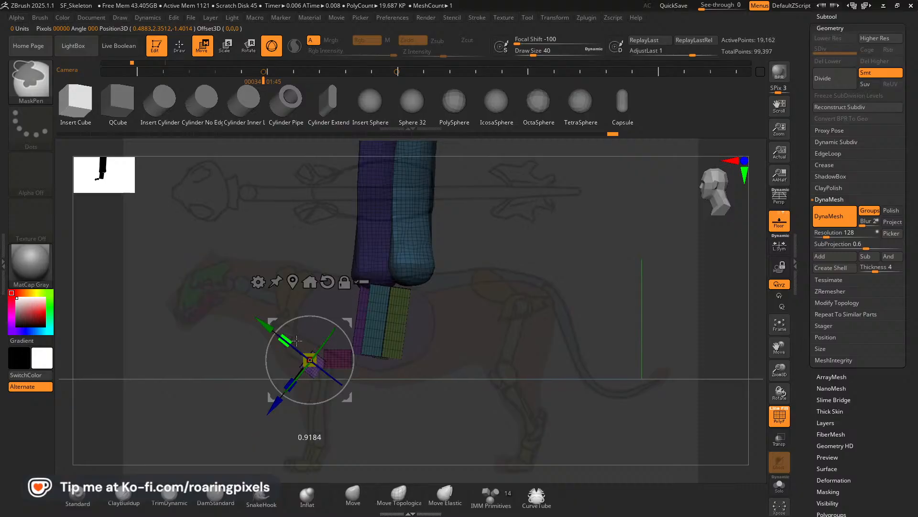
{"action": "left_click_drag", "start_coordinate": [349, 323], "coordinate": [353, 325]}
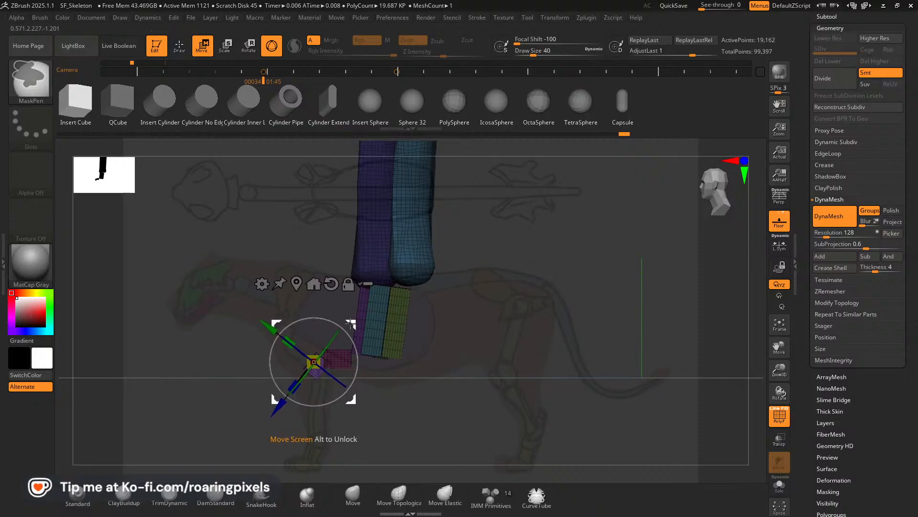
Check the toe blocks from a slight angle and isolate the tilted tip block's polygroup.
{"action": "left_click_drag", "start_coordinate": [476, 351], "coordinate": [414, 334]}
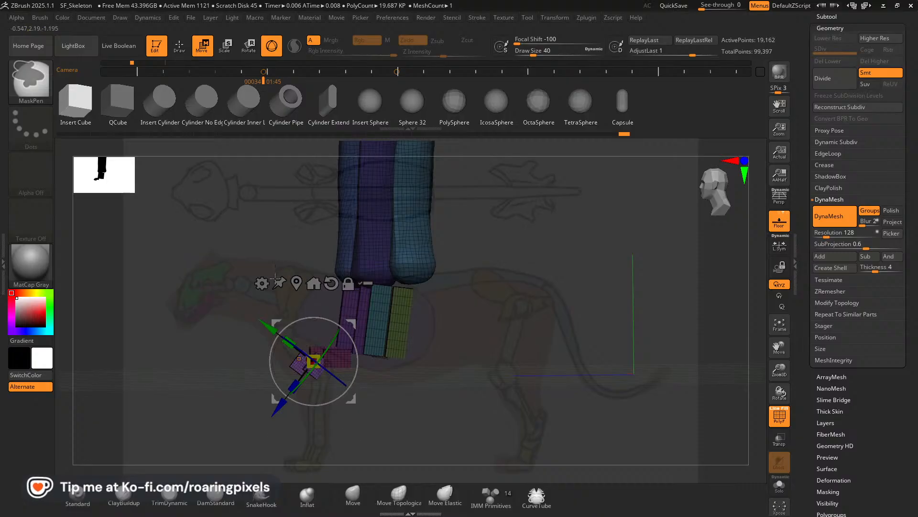
{"action": "key", "text": "q"}
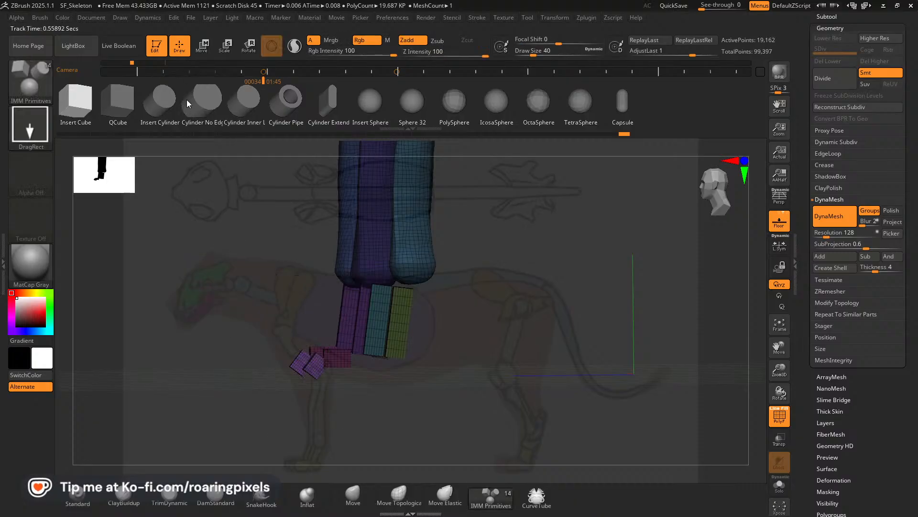
{"action": "left_click", "coordinate": [312, 370], "text": "ctrl+shift"}
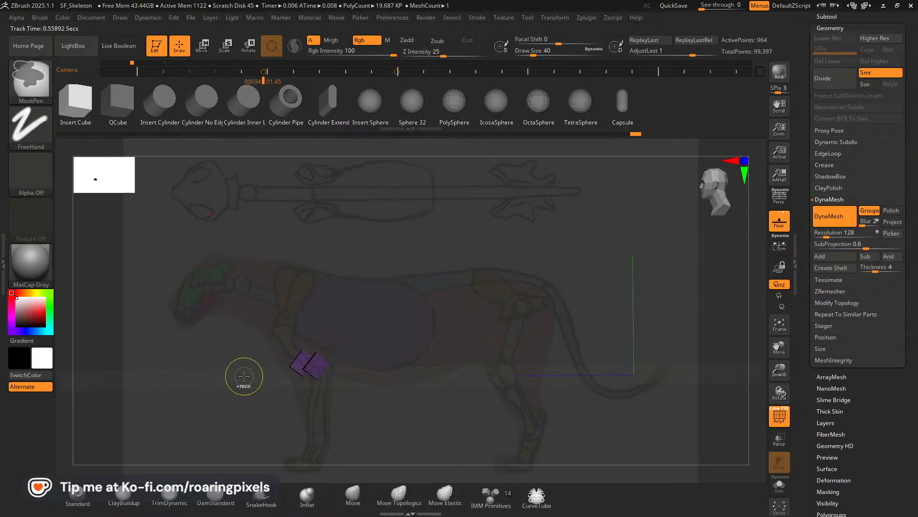
Show the whole subtool again, then isolate the toe block and tilted toe tip polygroups from the leg and paw bones.
{"action": "left_click", "coordinate": [266, 383], "text": "ctrl+shift"}
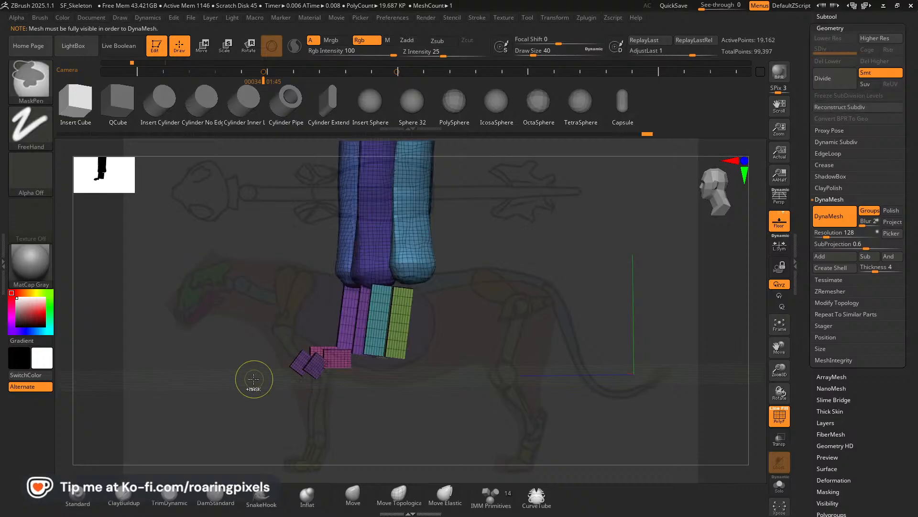
{"action": "left_click", "coordinate": [313, 370], "text": "ctrl+shift"}
{"action": "left_click_drag", "start_coordinate": [279, 376], "coordinate": [249, 394], "text": "ctrl+shift"}
{"action": "left_click", "coordinate": [327, 365], "text": "ctrl+shift"}
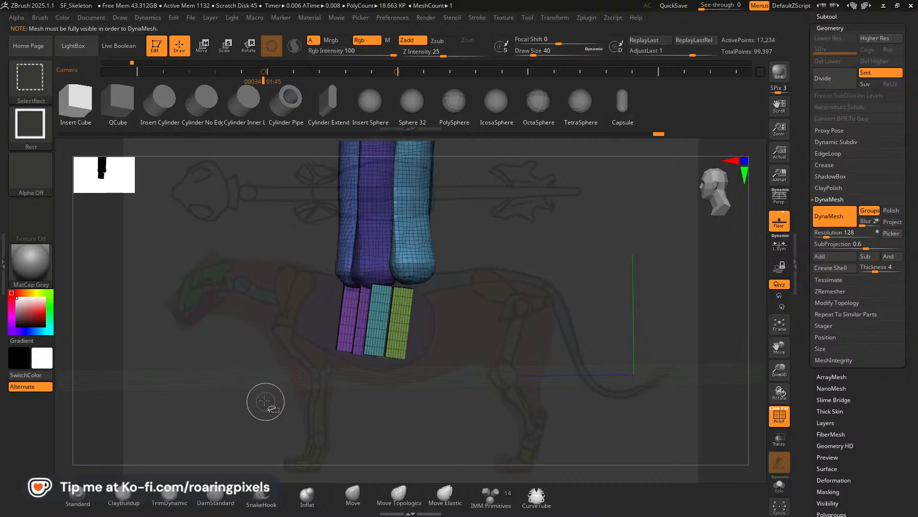
{"action": "left_click_drag", "start_coordinate": [268, 354], "coordinate": [405, 373], "text": "ctrl+shift"}
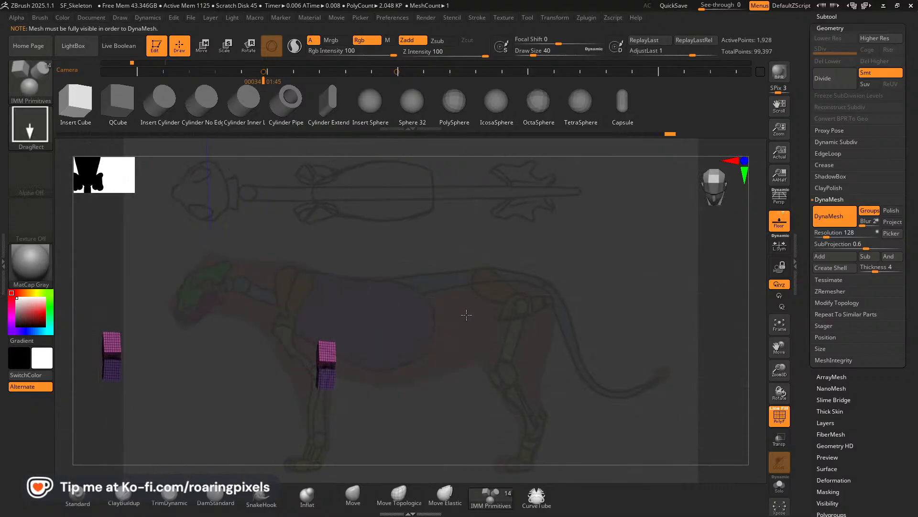
Switch to Pinterest in the browser, return to the Scarface board, and open the lion anatomy sheet with the leg bone studies.
{"action": "key", "text": "alt+Tab"}
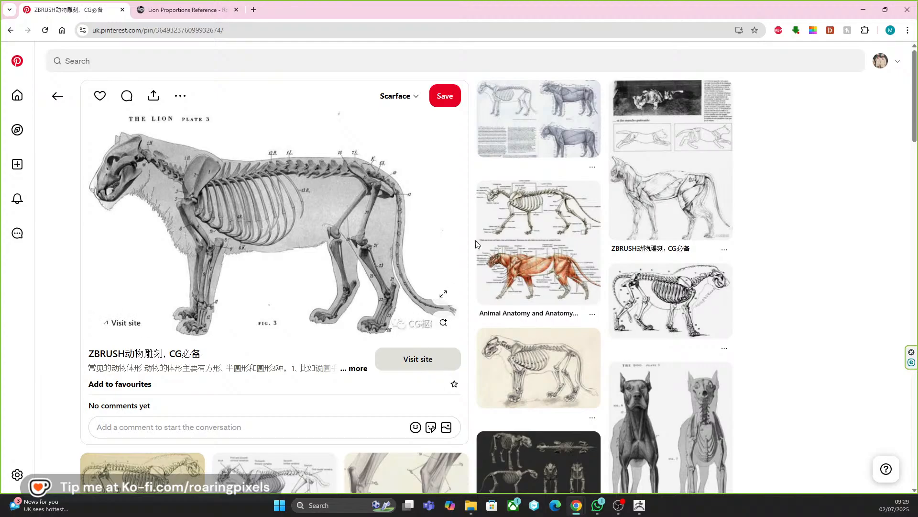
{"action": "scroll", "coordinate": [476, 244], "scroll_direction": "down", "scroll_amount": 5}
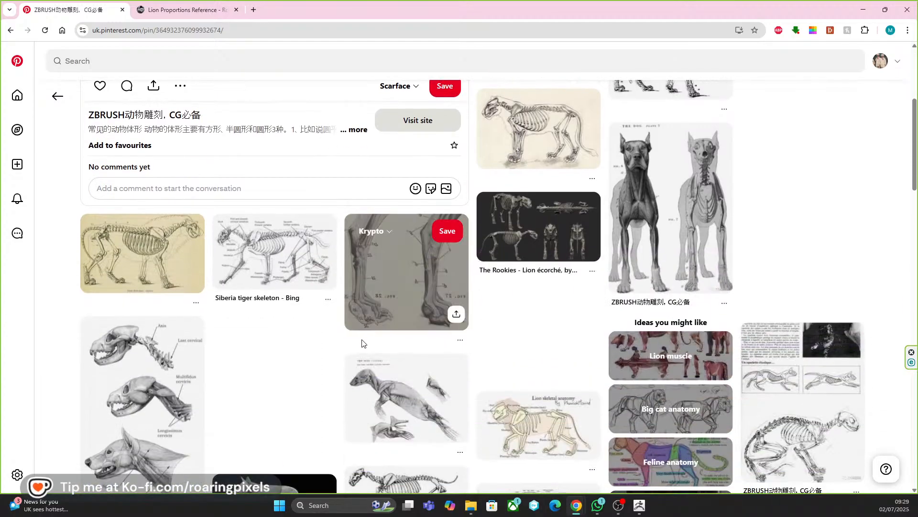
{"action": "scroll", "coordinate": [362, 343], "scroll_direction": "down", "scroll_amount": 2}
{"action": "scroll", "coordinate": [176, 116], "scroll_direction": "up", "scroll_amount": 4}
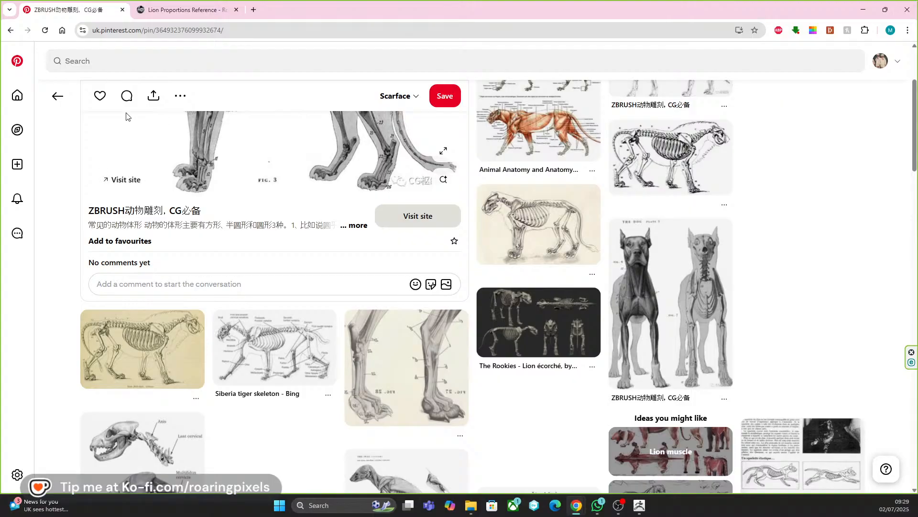
{"action": "left_click", "coordinate": [58, 96]}
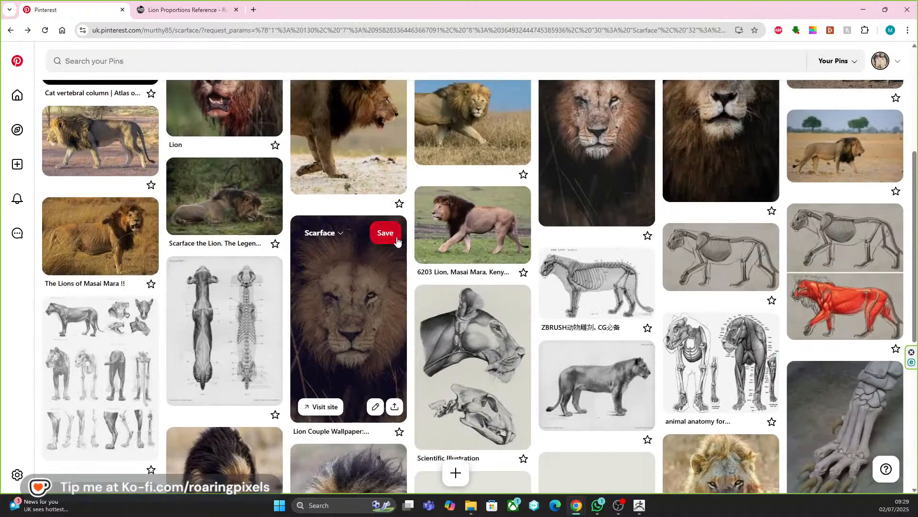
{"action": "scroll", "coordinate": [480, 243], "scroll_direction": "down", "scroll_amount": 4}
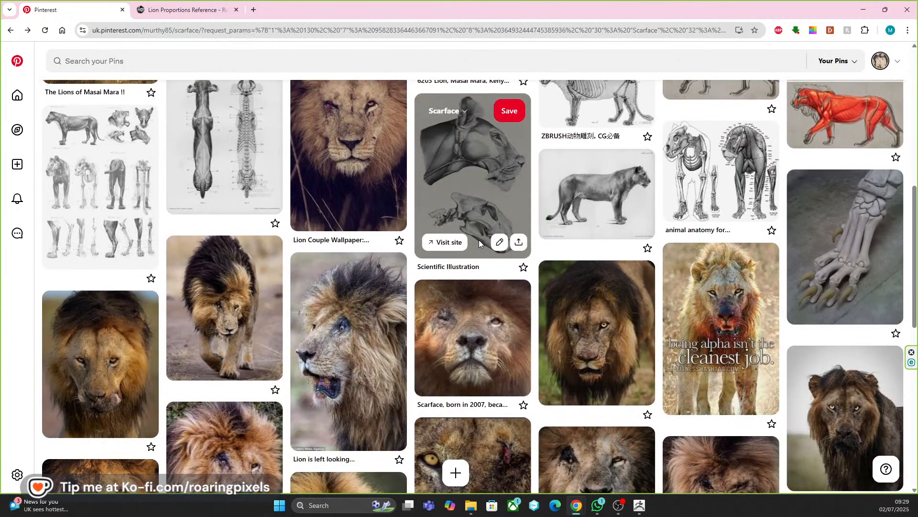
{"action": "scroll", "coordinate": [480, 243], "scroll_direction": "up", "scroll_amount": 3}
{"action": "left_click", "coordinate": [106, 330]}
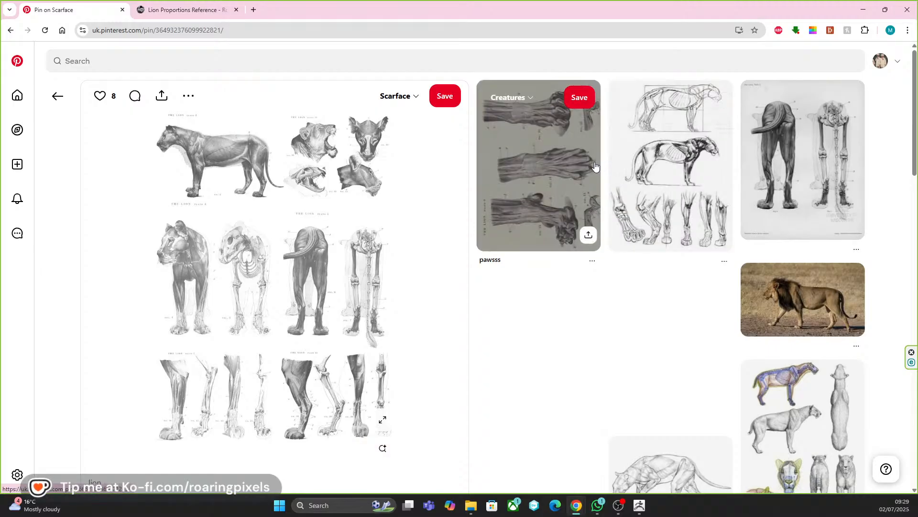
Browse the related pins, examine the paw bones in the big cat sketch with leg studies, and return to ZBrush.
{"action": "scroll", "coordinate": [742, 212], "scroll_direction": "down", "scroll_amount": 3}
{"action": "scroll", "coordinate": [449, 263], "scroll_direction": "down", "scroll_amount": 2}
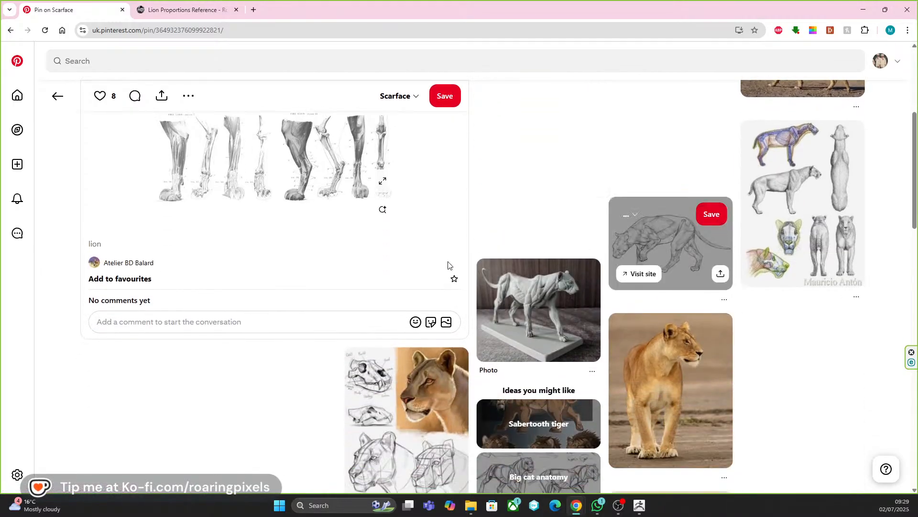
{"action": "scroll", "coordinate": [355, 267], "scroll_direction": "up", "scroll_amount": 3}
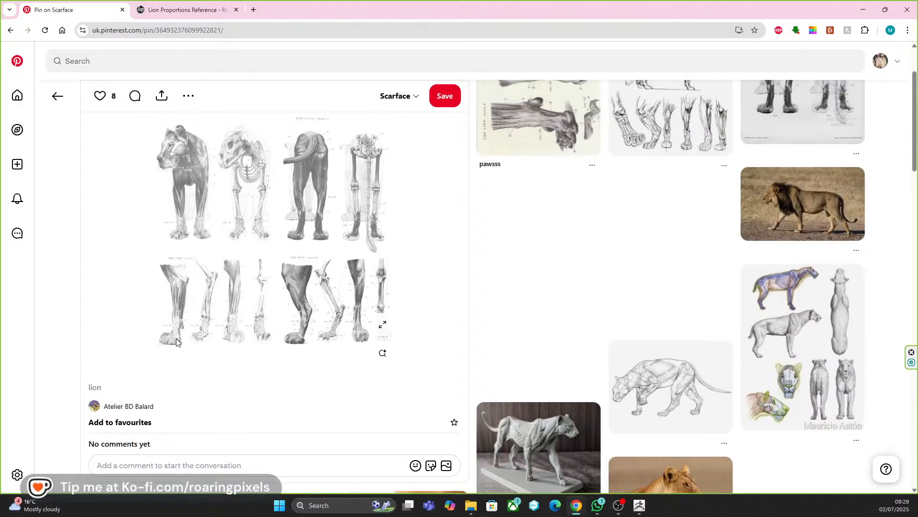
{"action": "scroll", "coordinate": [176, 337], "scroll_direction": "down", "scroll_amount": 10}
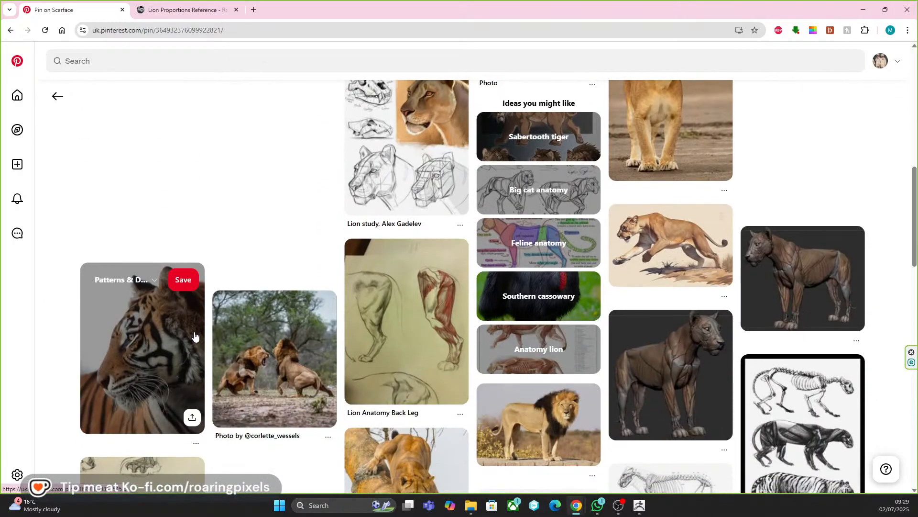
{"action": "scroll", "coordinate": [195, 337], "scroll_direction": "down", "scroll_amount": 7}
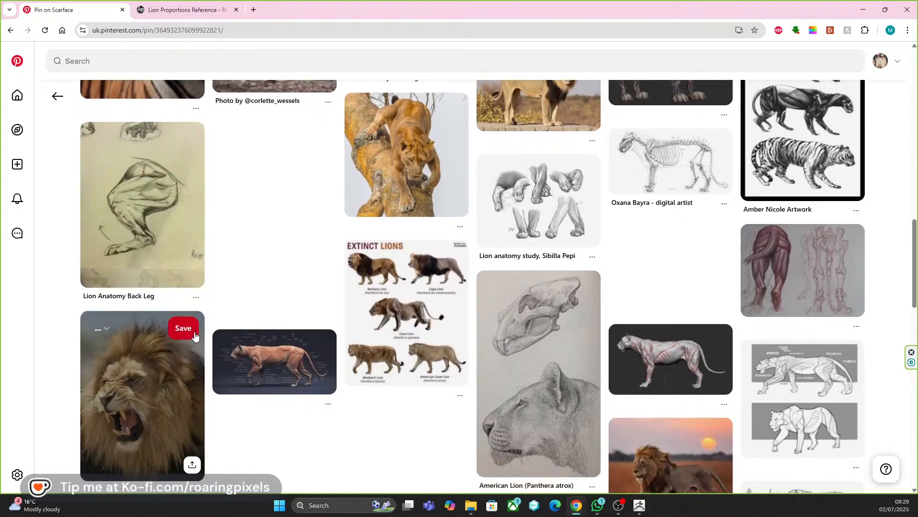
{"action": "scroll", "coordinate": [196, 335], "scroll_direction": "up", "scroll_amount": 18}
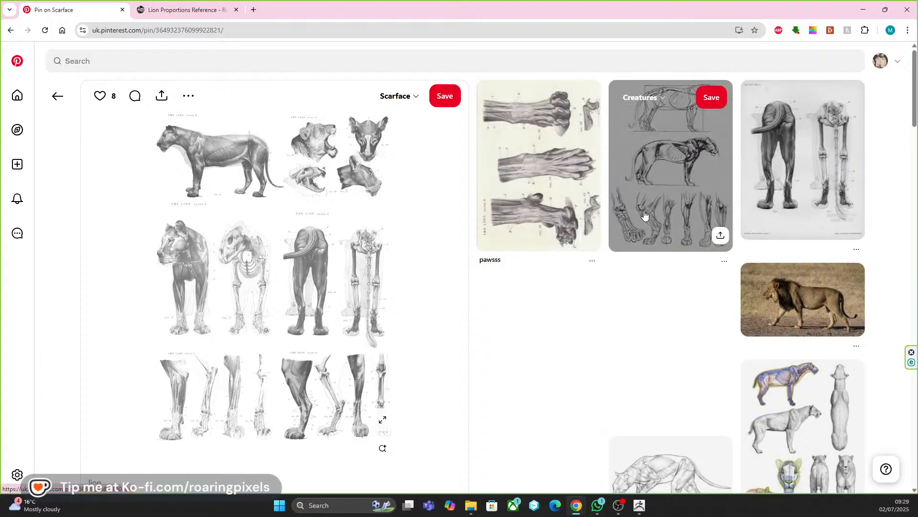
{"action": "left_click", "coordinate": [644, 215]}
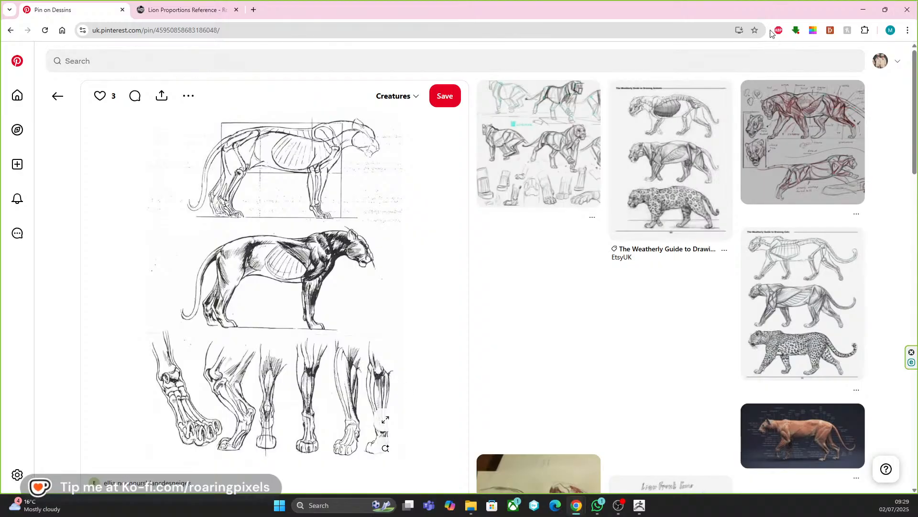
{"action": "left_click", "coordinate": [859, 9]}
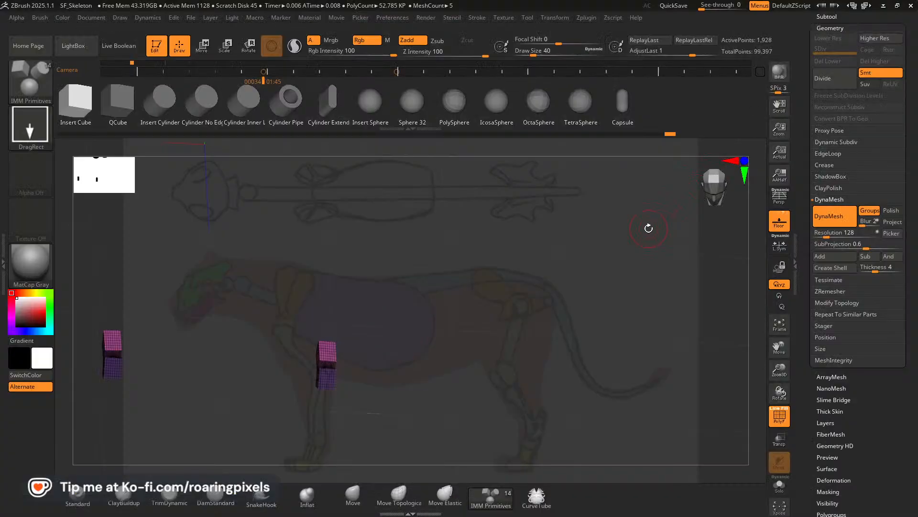
Isolate the pink toe block in side view, rotate it so its rear end slopes downward, and check it against the full skeleton.
{"action": "mouse_move", "coordinate": [350, 291]}
{"action": "left_mouse_down"}
{"action": "mouse_move", "coordinate": [483, 358]}
{"action": "mouse_move", "coordinate": [524, 357]}
{"action": "mouse_move", "coordinate": [508, 353]}
{"action": "left_mouse_up"}
{"action": "left_click", "coordinate": [466, 360], "text": "ctrl+shift"}
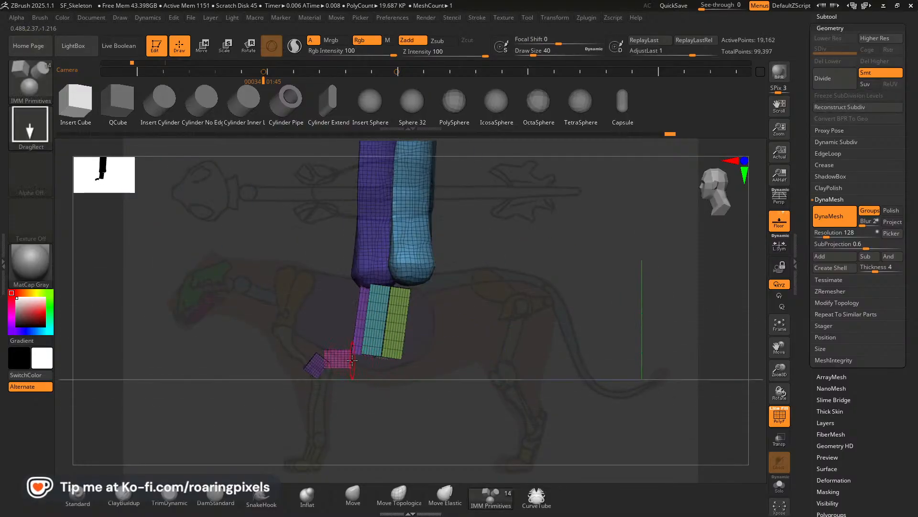
{"action": "left_click", "coordinate": [338, 356], "text": "ctrl+shift"}
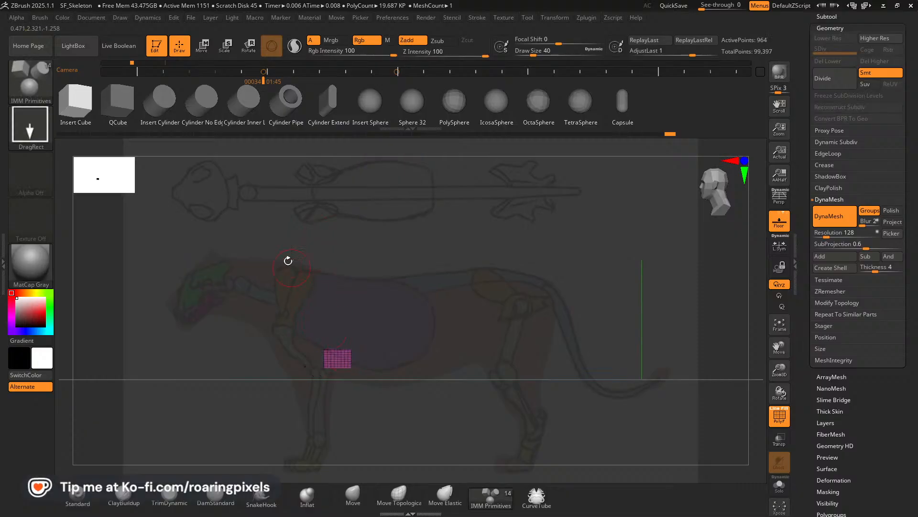
{"action": "left_click", "coordinate": [201, 48]}
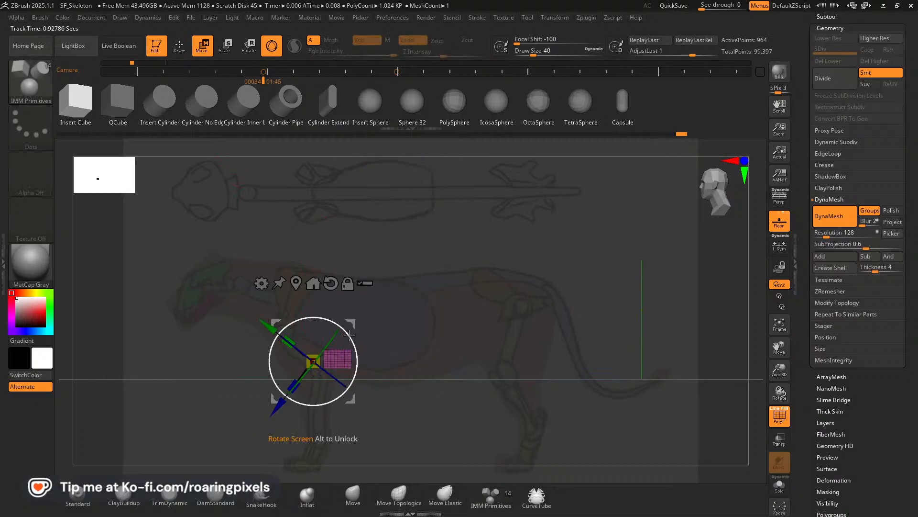
{"action": "left_click_drag", "start_coordinate": [349, 333], "coordinate": [355, 345]}
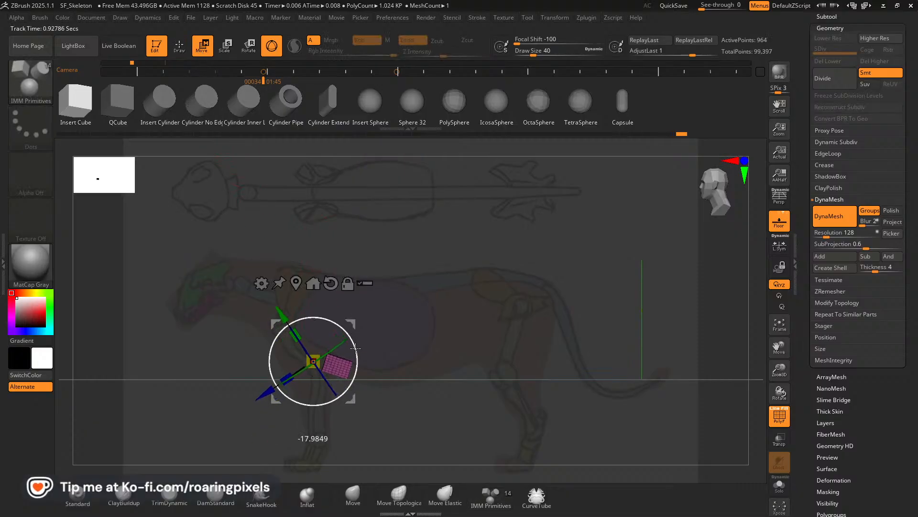
{"action": "left_click", "coordinate": [388, 302], "text": "ctrl+shift"}
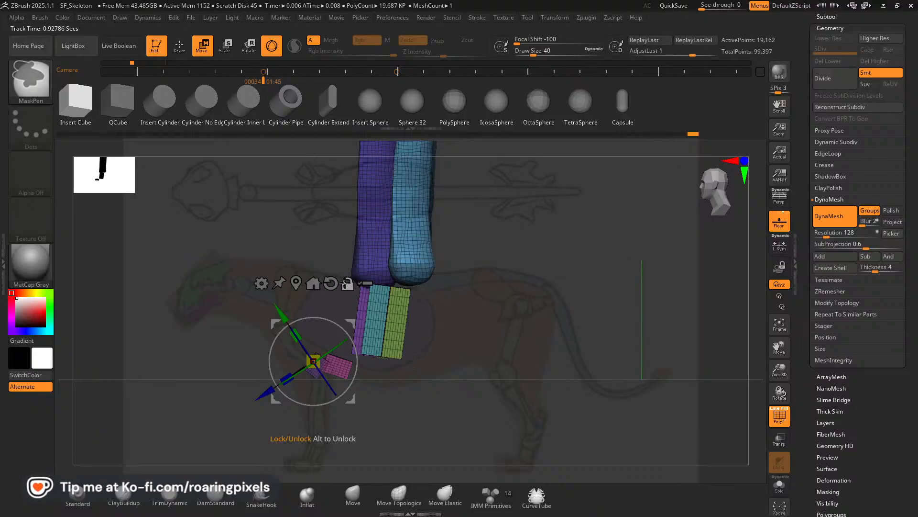
{"action": "key", "text": "Right"}
{"action": "key", "text": "Left"}
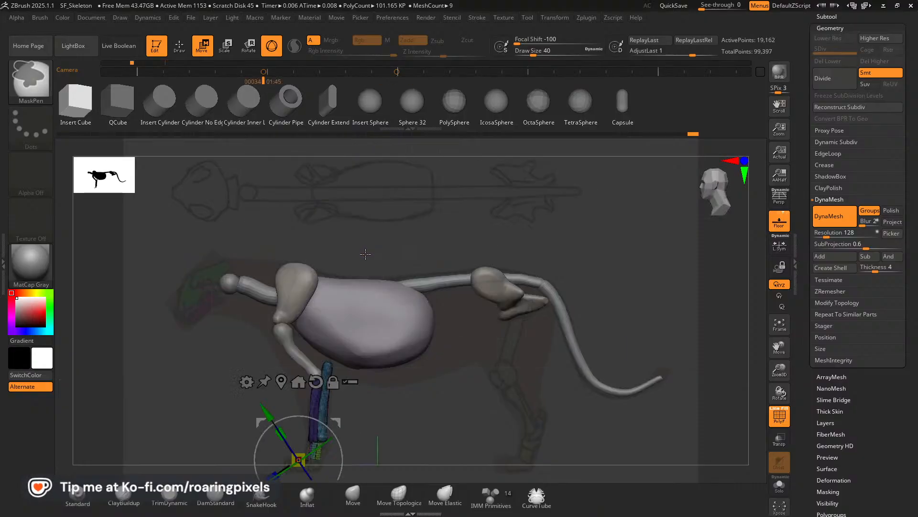
Mask the leg and paw bones, leaving only the two toe blocks unmasked.
{"action": "left_click", "coordinate": [179, 47]}
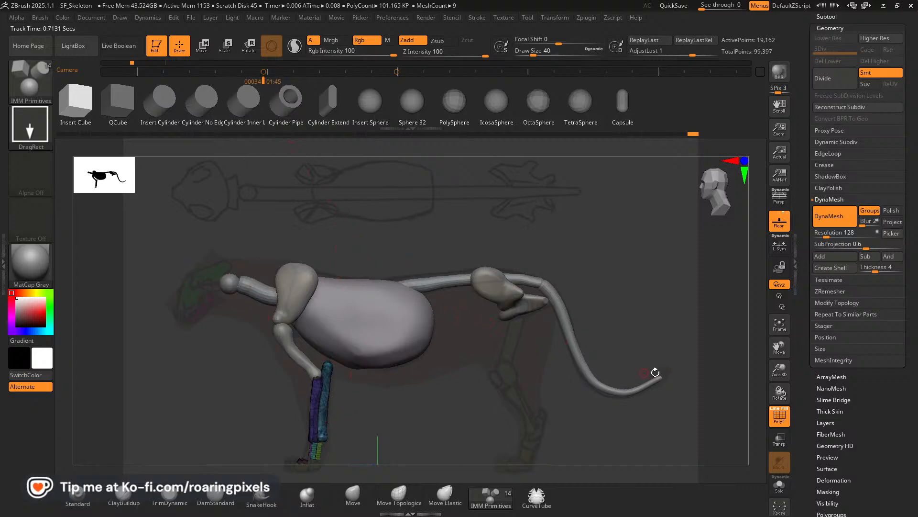
{"action": "left_click_drag", "start_coordinate": [655, 372], "coordinate": [470, 384]}
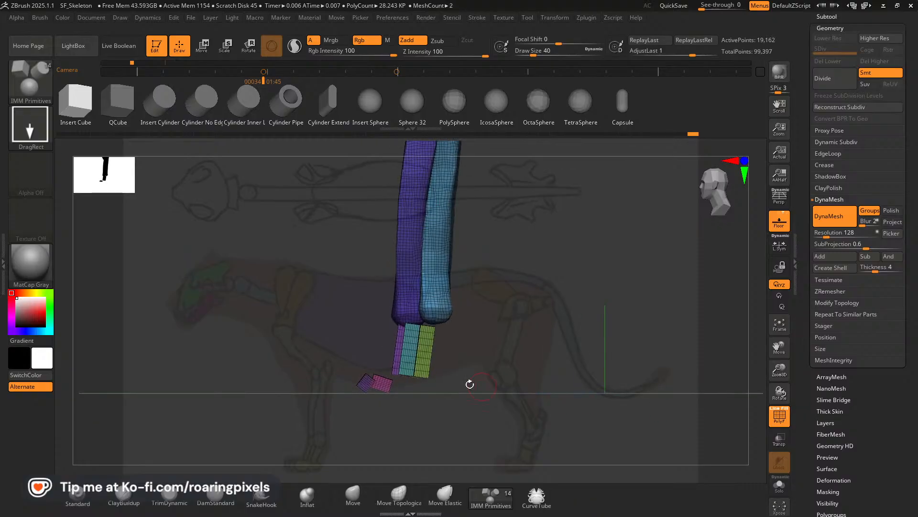
{"action": "left_click", "coordinate": [380, 383], "text": "ctrl+shift"}
{"action": "left_click", "coordinate": [411, 389], "text": "ctrl+shift"}
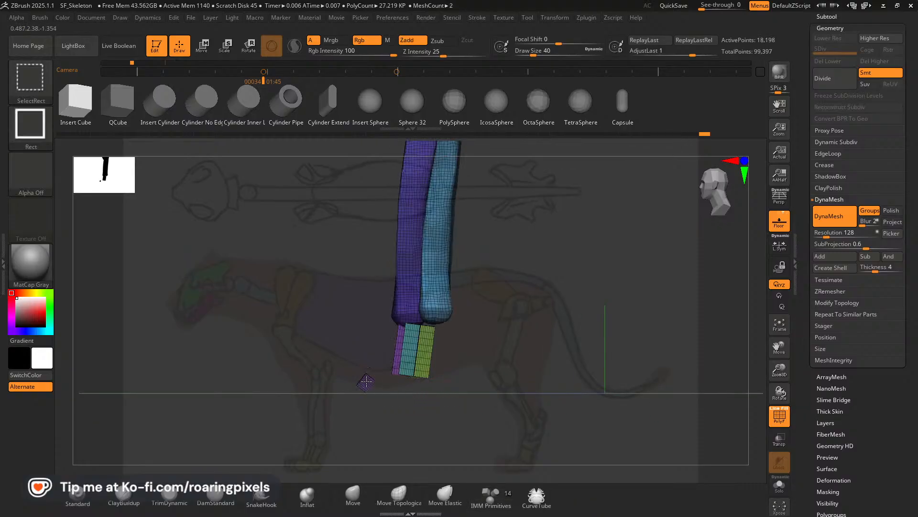
{"action": "left_click", "coordinate": [366, 381], "text": "ctrl+shift"}
{"action": "left_click", "coordinate": [400, 398], "text": "ctrl"}
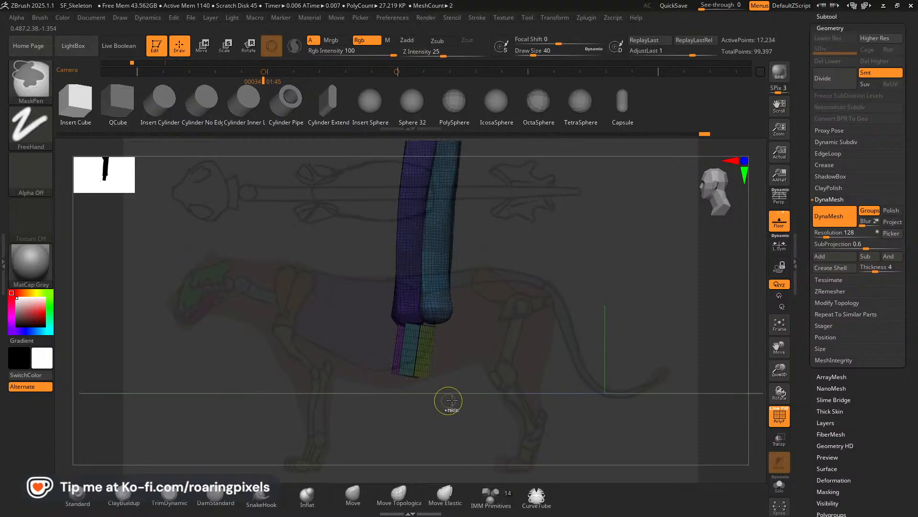
{"action": "left_click", "coordinate": [486, 381], "text": "ctrl+shift"}
Scale up the two unmasked toe blocks together and shift them slightly forward and up in front of the paw bones.
{"action": "key", "text": "w"}
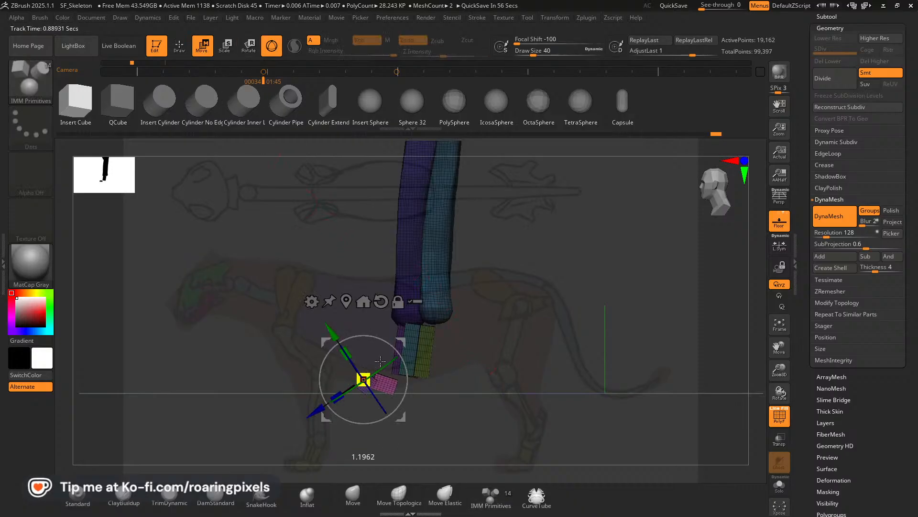
{"action": "left_click_drag", "start_coordinate": [411, 343], "coordinate": [440, 333]}
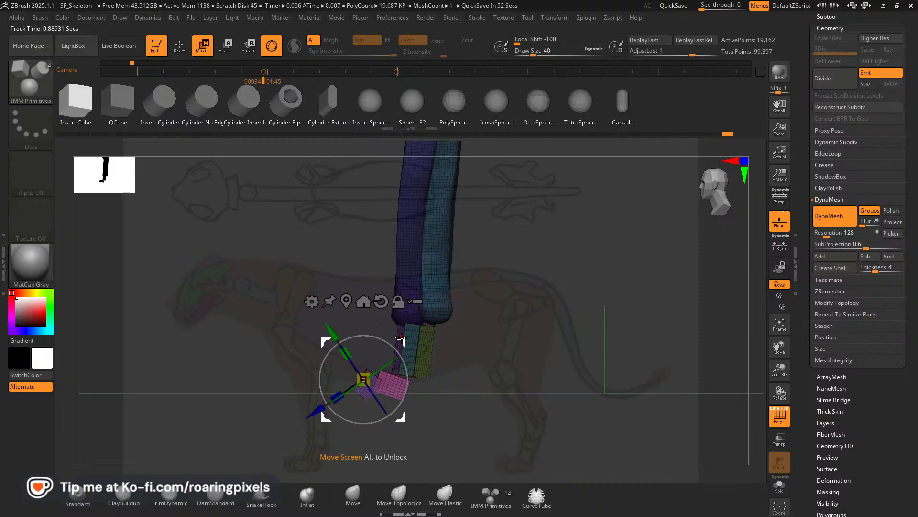
{"action": "left_click_drag", "start_coordinate": [400, 339], "coordinate": [388, 335]}
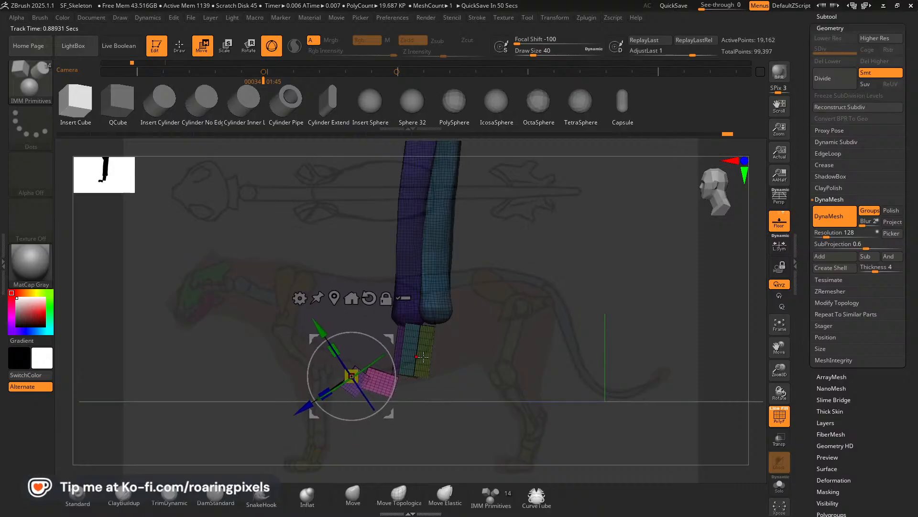
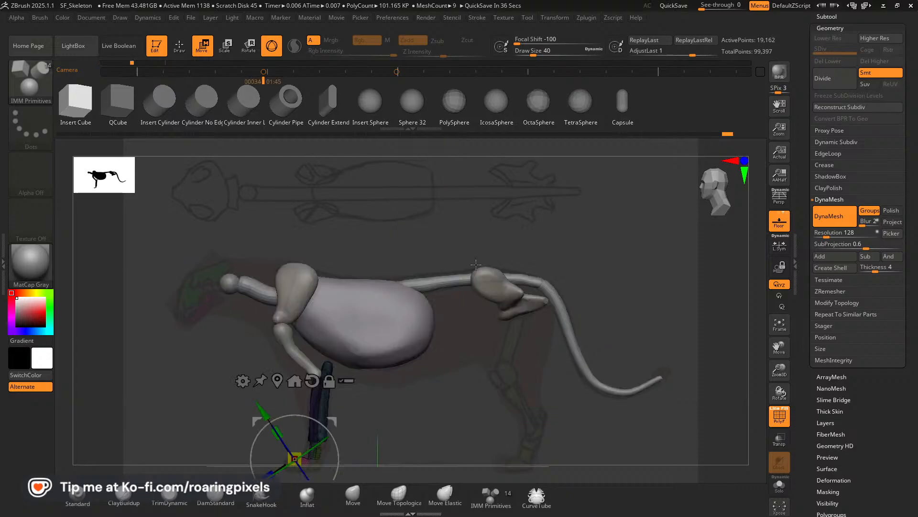
Push the front paw's toe blocks slightly forward with the Move brush to follow the side reference.
{"action": "left_click", "coordinate": [180, 47]}
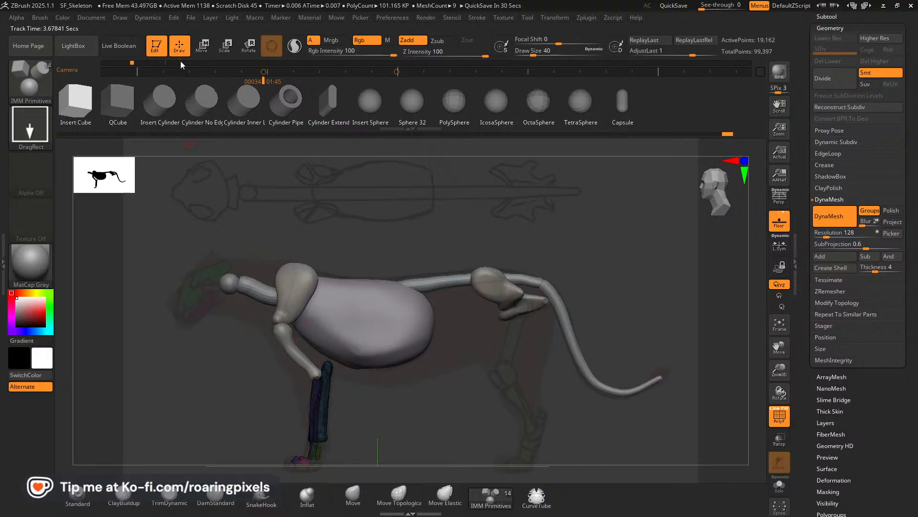
{"action": "left_click", "coordinate": [352, 494]}
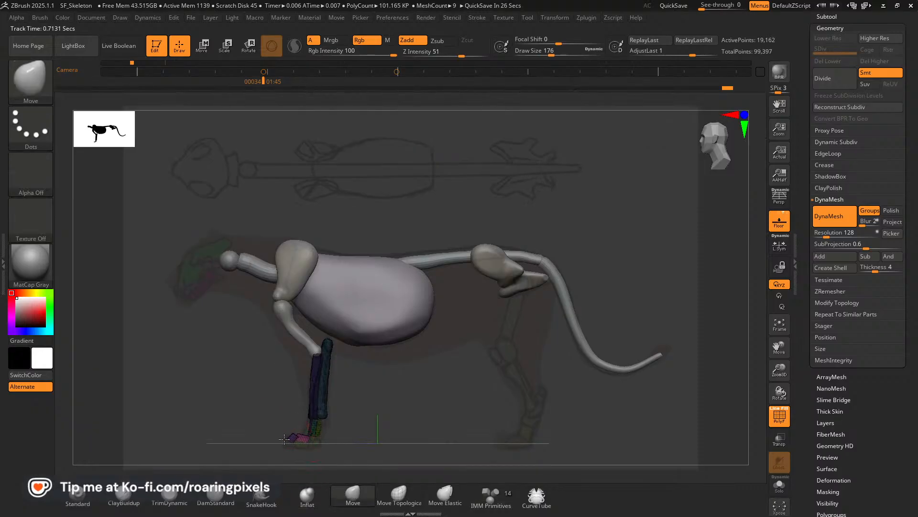
{"action": "left_click_drag", "start_coordinate": [308, 439], "coordinate": [300, 438]}
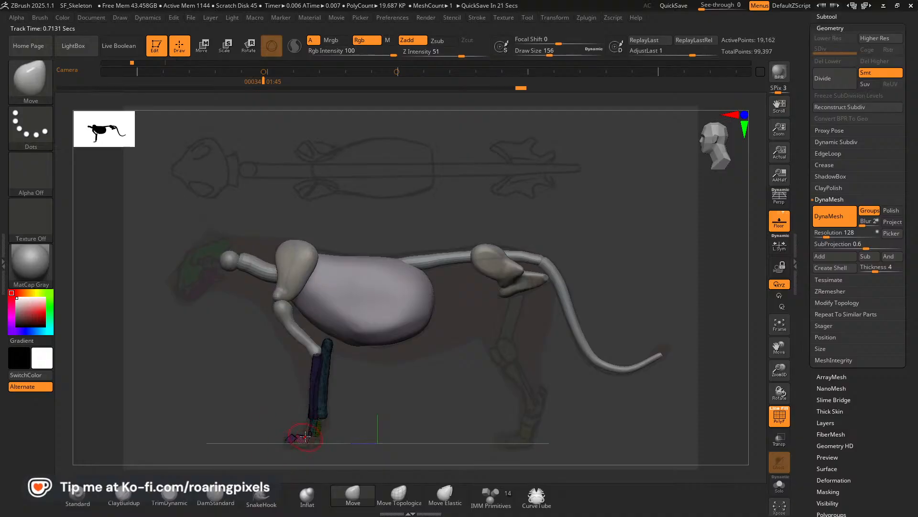
{"action": "left_click", "coordinate": [787, 329]}
{"action": "left_click_drag", "start_coordinate": [780, 357], "coordinate": [779, 310]}
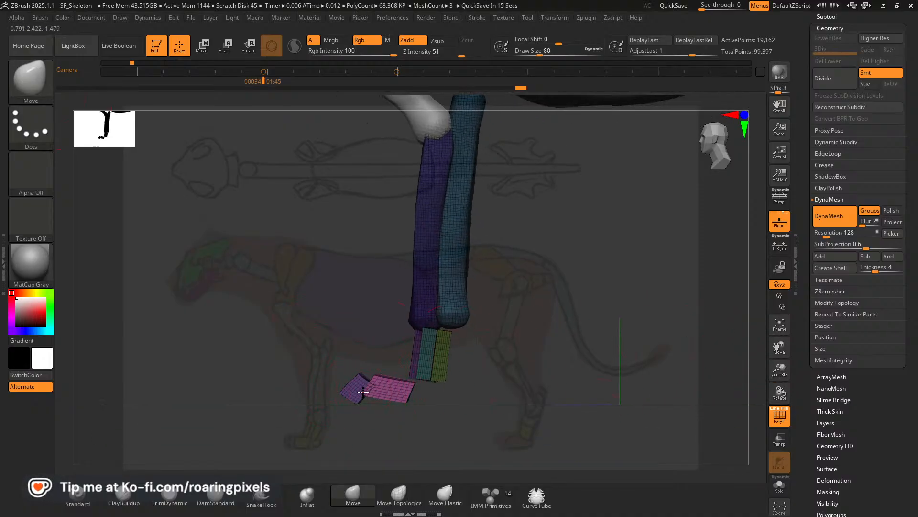
Reshape the pink and purple toe segments of the front paw with the Move Topological brush.
{"action": "left_click", "coordinate": [401, 497]}
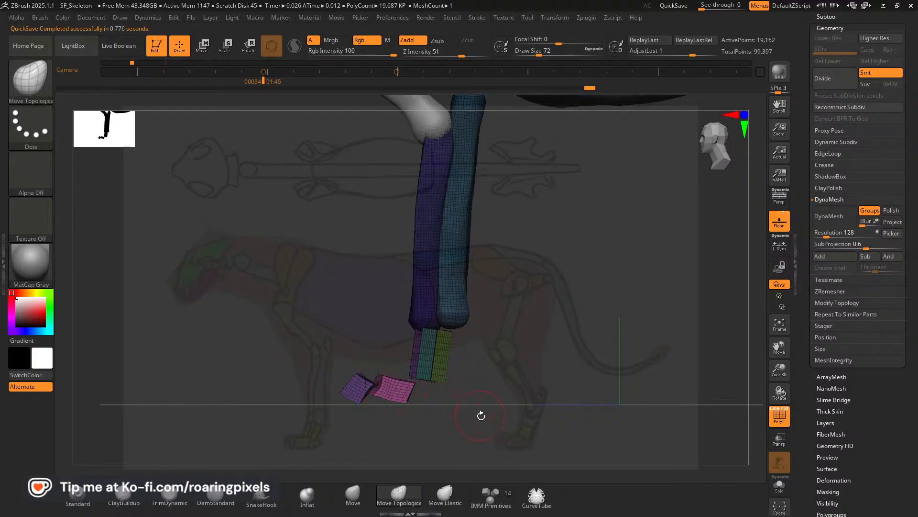
{"action": "left_click_drag", "start_coordinate": [481, 416], "coordinate": [495, 463]}
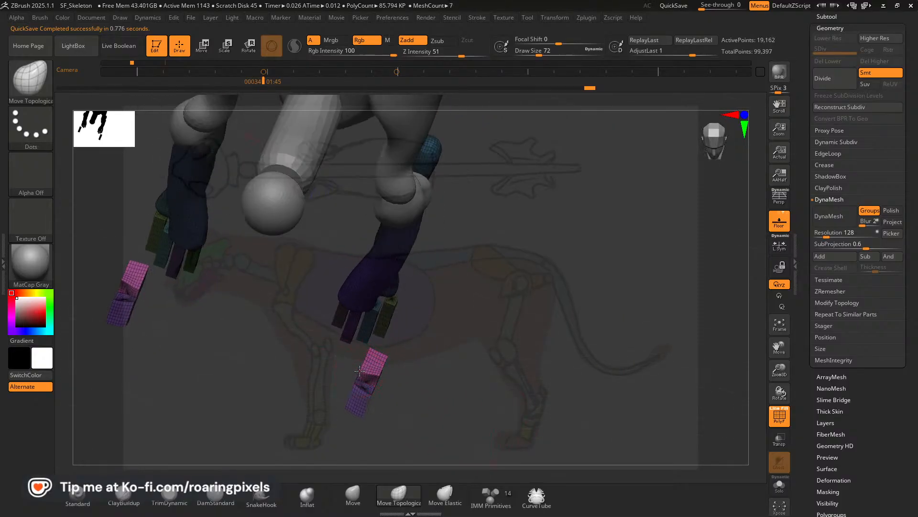
{"action": "left_click_drag", "start_coordinate": [360, 370], "coordinate": [366, 368]}
{"action": "mouse_move", "coordinate": [433, 368]}
{"action": "left_mouse_down"}
{"action": "mouse_move", "coordinate": [440, 377]}
{"action": "mouse_move", "coordinate": [429, 378]}
{"action": "mouse_move", "coordinate": [451, 324]}
{"action": "mouse_move", "coordinate": [507, 382]}
{"action": "mouse_move", "coordinate": [448, 376]}
{"action": "left_mouse_up"}
Isolate the pink and purple toe segments, then show the whole foreleg with everything except those segments masked.
{"action": "left_click", "coordinate": [352, 384], "text": "ctrl+shift"}
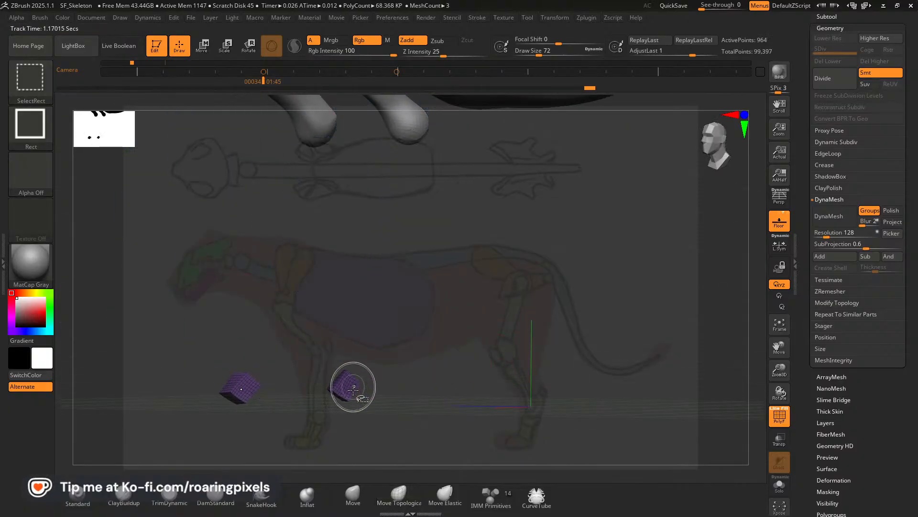
{"action": "left_click_drag", "start_coordinate": [376, 420], "coordinate": [431, 406], "text": "ctrl+shift"}
{"action": "left_click", "coordinate": [375, 390], "text": "ctrl+shift"}
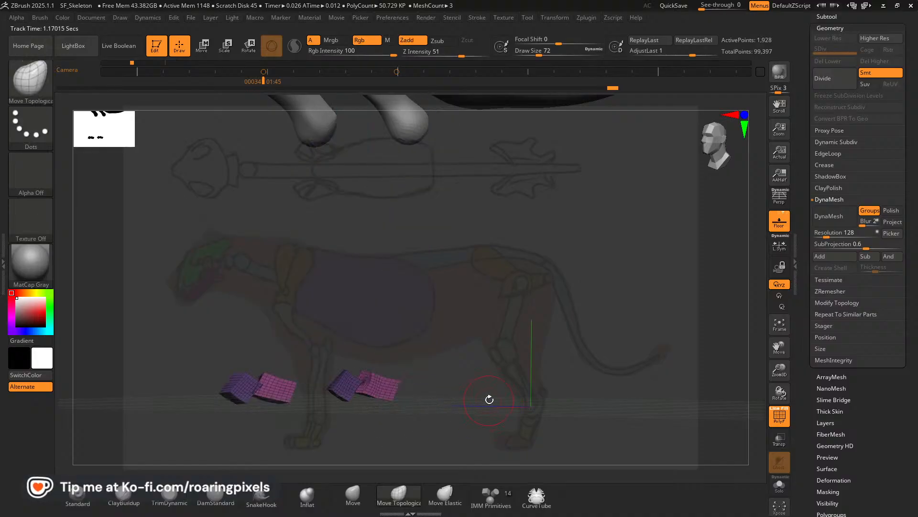
{"action": "left_click_drag", "start_coordinate": [489, 400], "coordinate": [507, 384], "text": "shift"}
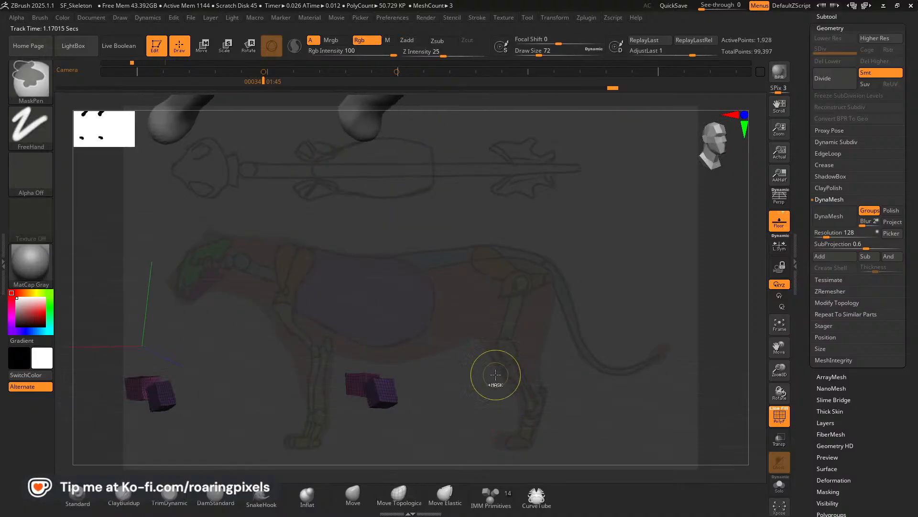
{"action": "left_click", "coordinate": [508, 376], "text": "ctrl+shift"}
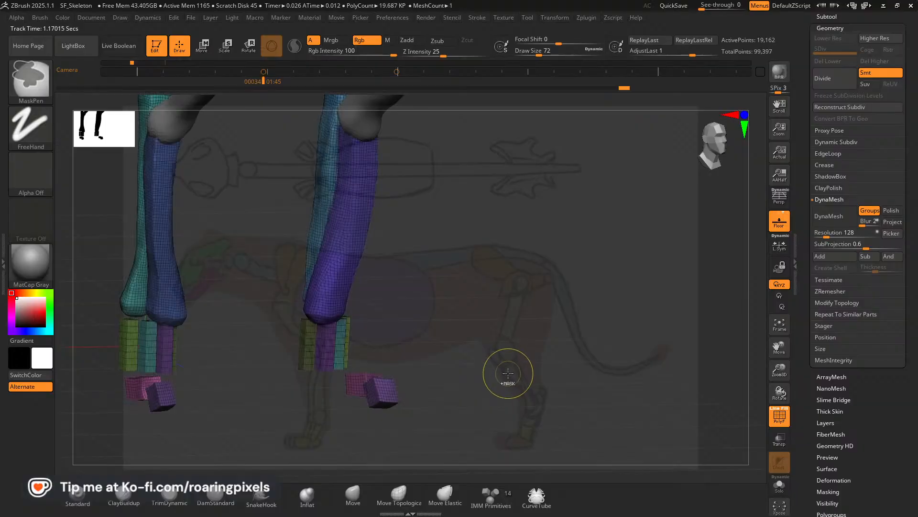
{"action": "left_click", "coordinate": [385, 389], "text": "ctrl+shift"}
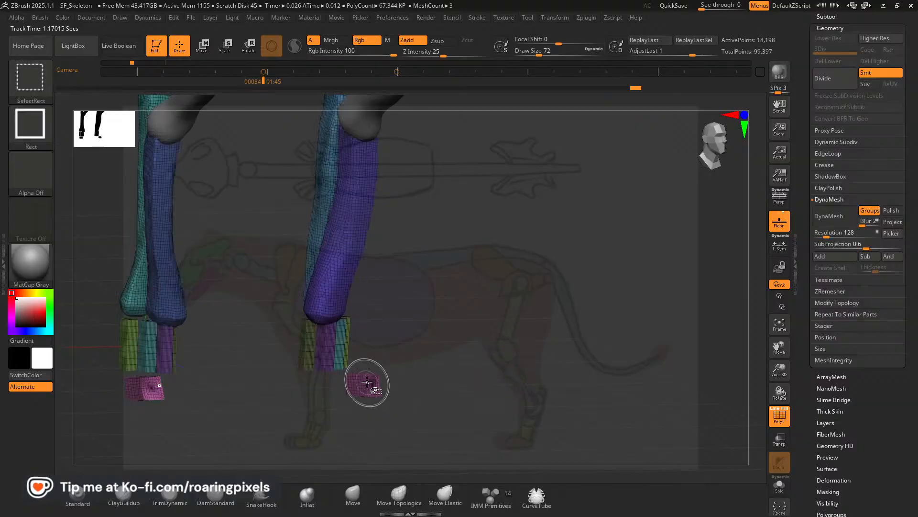
{"action": "left_click", "coordinate": [367, 382], "text": "ctrl+shift"}
{"action": "left_click", "coordinate": [429, 359], "text": "ctrl"}
{"action": "left_click", "coordinate": [481, 359], "text": "ctrl+shift"}
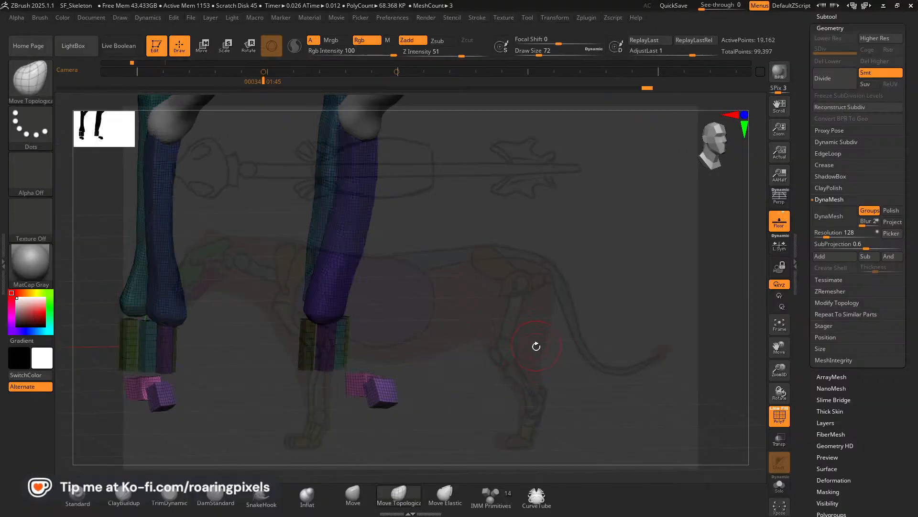
Move the toe segments about 0.27 units inward along X so they sit beneath the innermost metacarpals.
{"action": "left_click_drag", "start_coordinate": [535, 346], "coordinate": [509, 345], "text": "shift"}
{"action": "left_click", "coordinate": [205, 52]}
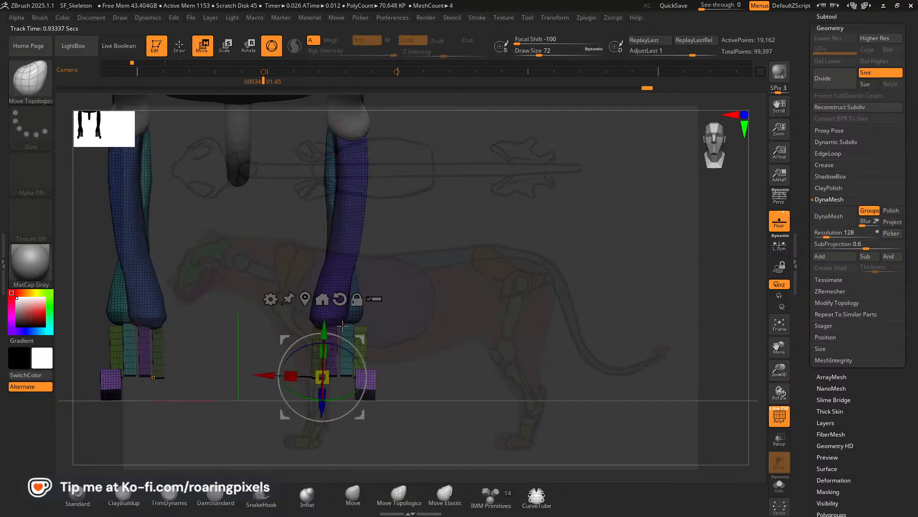
{"action": "left_click_drag", "start_coordinate": [270, 374], "coordinate": [224, 374]}
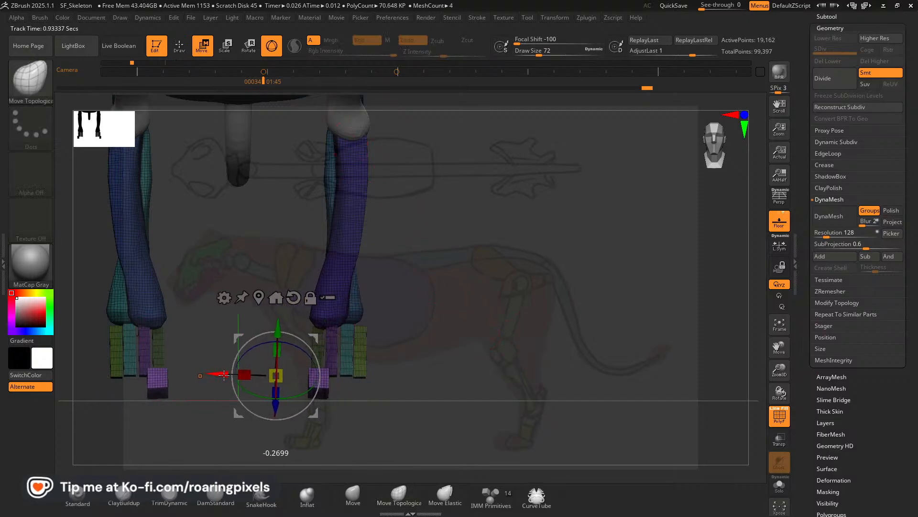
{"action": "left_click_drag", "start_coordinate": [276, 353], "coordinate": [274, 364]}
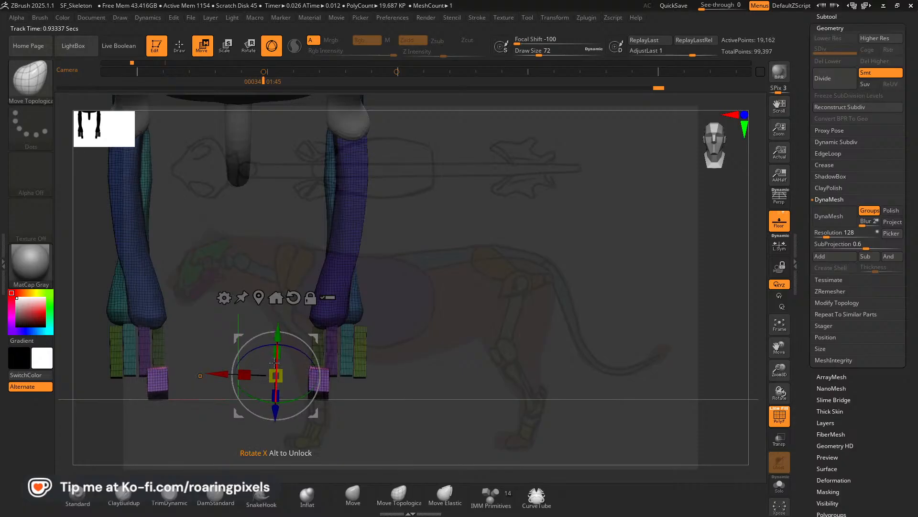
{"action": "mouse_move", "coordinate": [459, 353]}
{"action": "left_mouse_down"}
{"action": "mouse_move", "coordinate": [326, 357]}
{"action": "mouse_move", "coordinate": [442, 353]}
{"action": "left_mouse_up"}
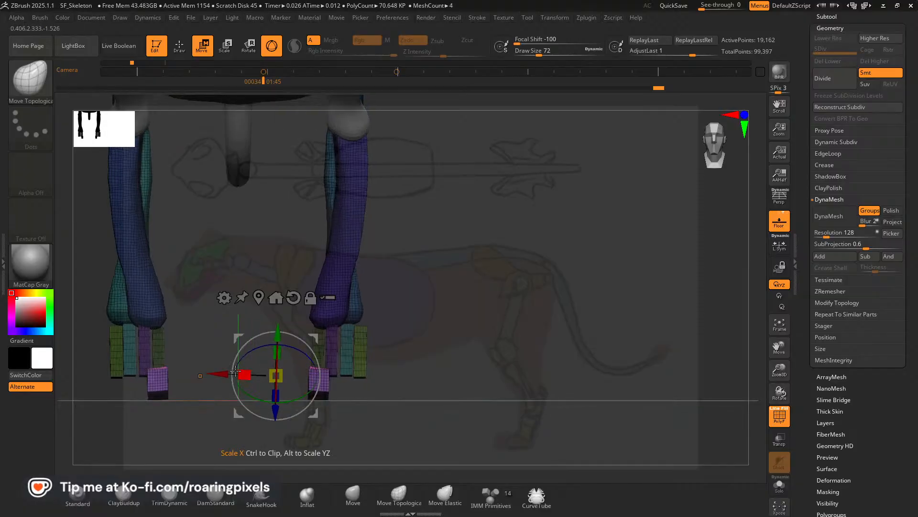
Duplicate the pink and purple toe segments outward along X to form a second toe beside the first.
{"action": "mouse_move", "coordinate": [221, 374]}
{"action": "left_mouse_down", "text": "ctrl"}
{"action": "mouse_move", "coordinate": [250, 374]}
{"action": "mouse_move", "coordinate": [239, 375]}
{"action": "left_mouse_up", "text": "ctrl"}
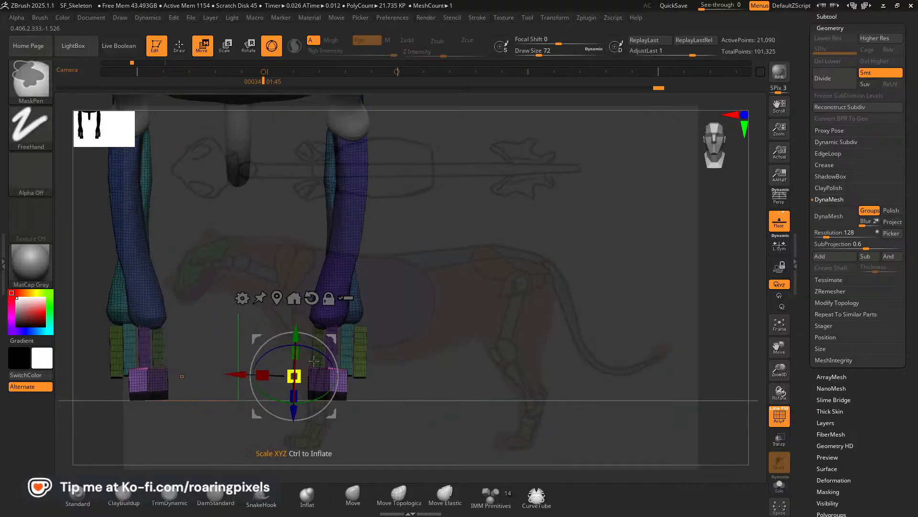
{"action": "left_click_drag", "start_coordinate": [453, 335], "coordinate": [518, 342]}
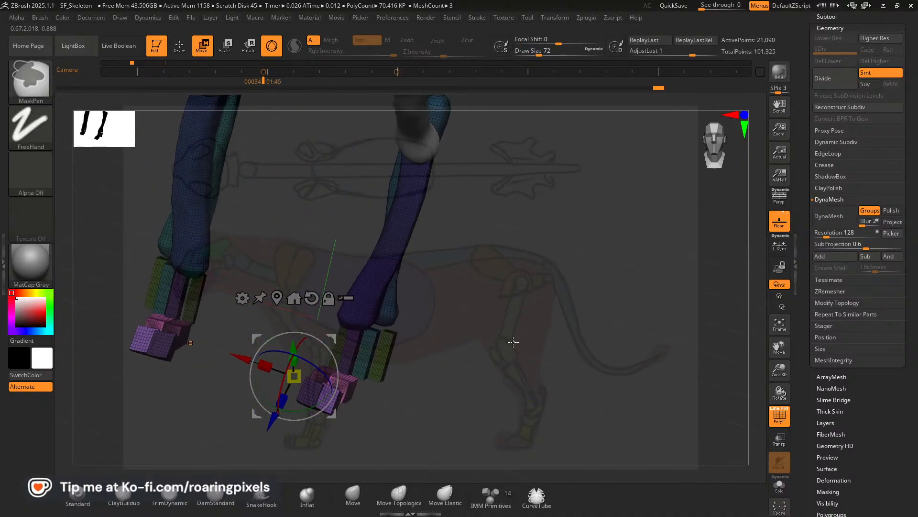
{"action": "left_click", "coordinate": [512, 341], "text": "ctrl"}
Reposition the unlocked transform gizmo onto the duplicated toe of the front paw.
{"action": "key", "text": "ctrl+shift"}
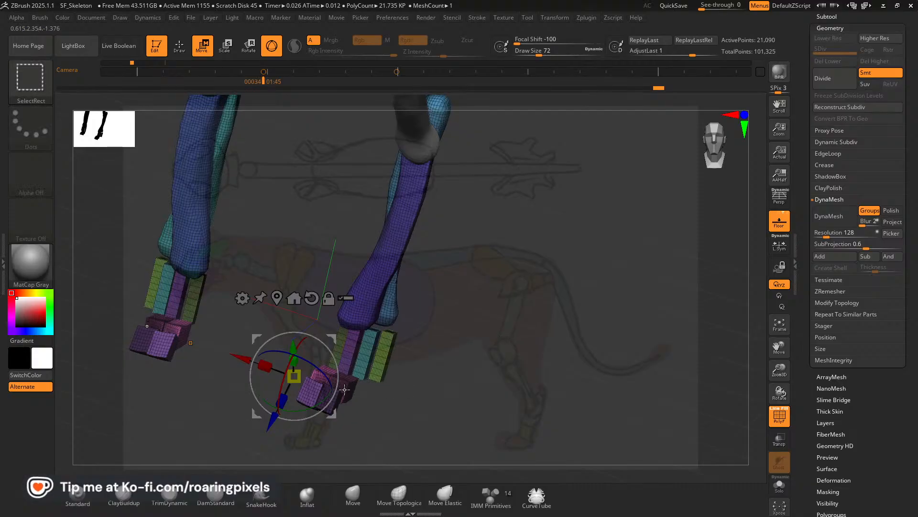
{"action": "left_click", "coordinate": [345, 389]}
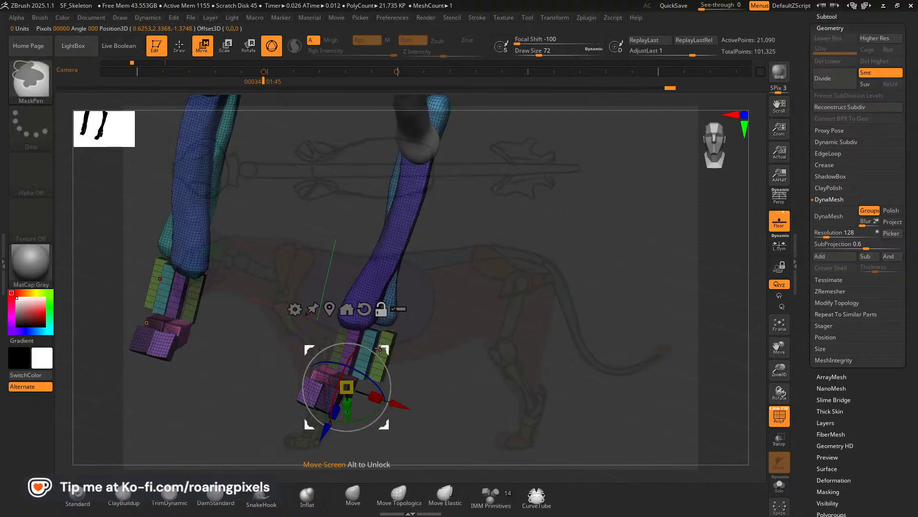
{"action": "left_click_drag", "start_coordinate": [382, 348], "coordinate": [494, 311]}
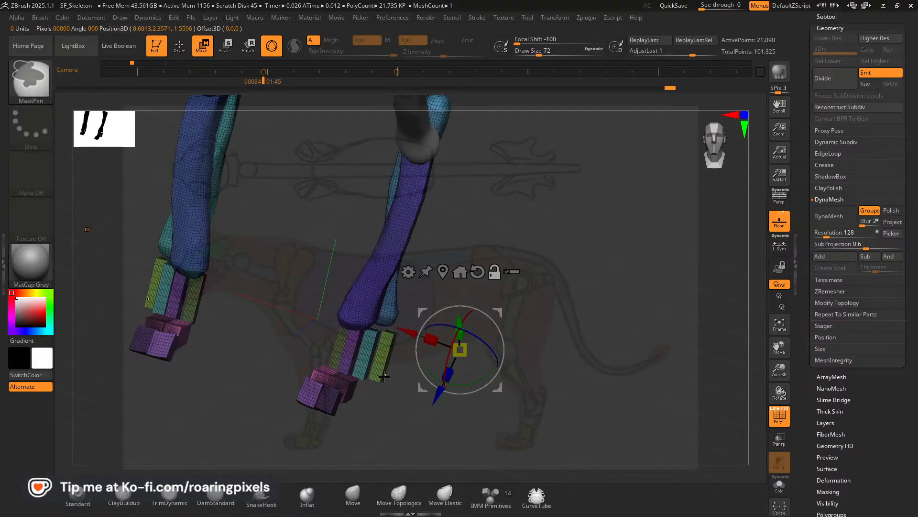
{"action": "left_click_drag", "start_coordinate": [356, 421], "coordinate": [296, 396]}
{"action": "left_click", "coordinate": [269, 392], "text": "ctrl+shift"}
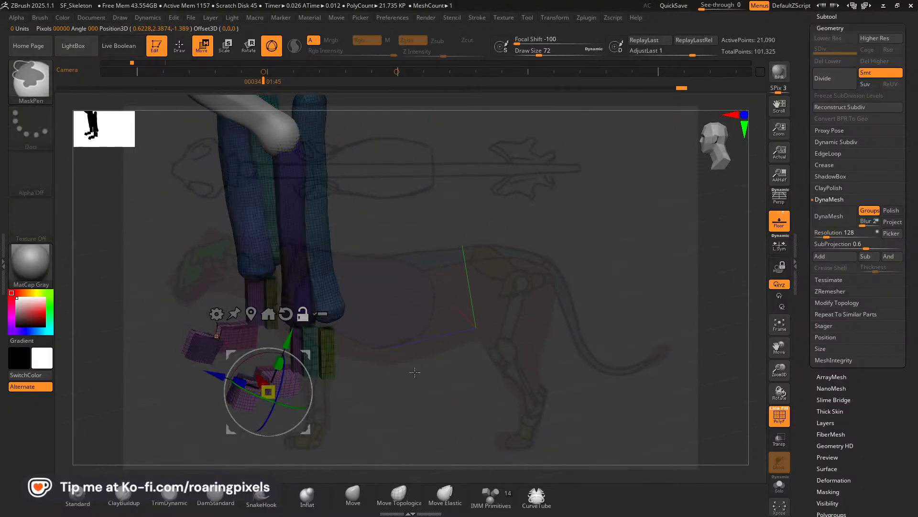
{"action": "left_click_drag", "start_coordinate": [415, 372], "coordinate": [423, 422]}
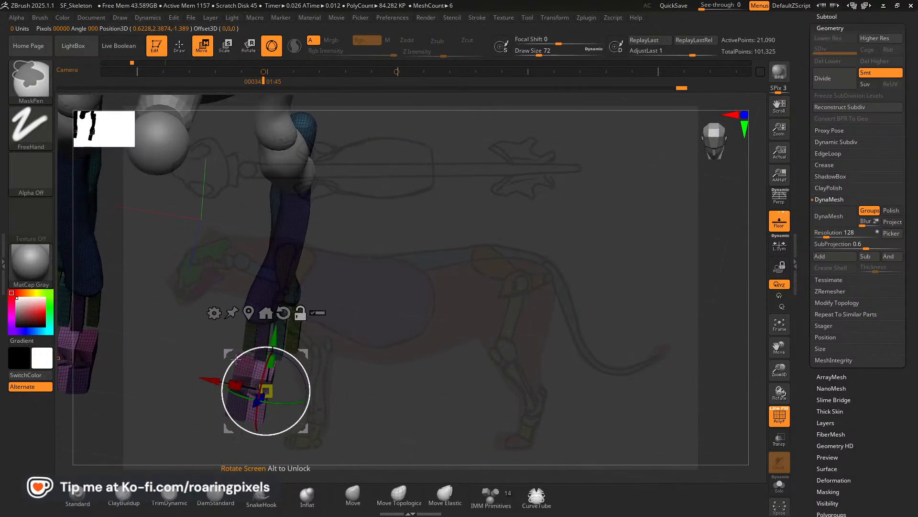
{"action": "left_click_drag", "start_coordinate": [215, 382], "coordinate": [231, 380]}
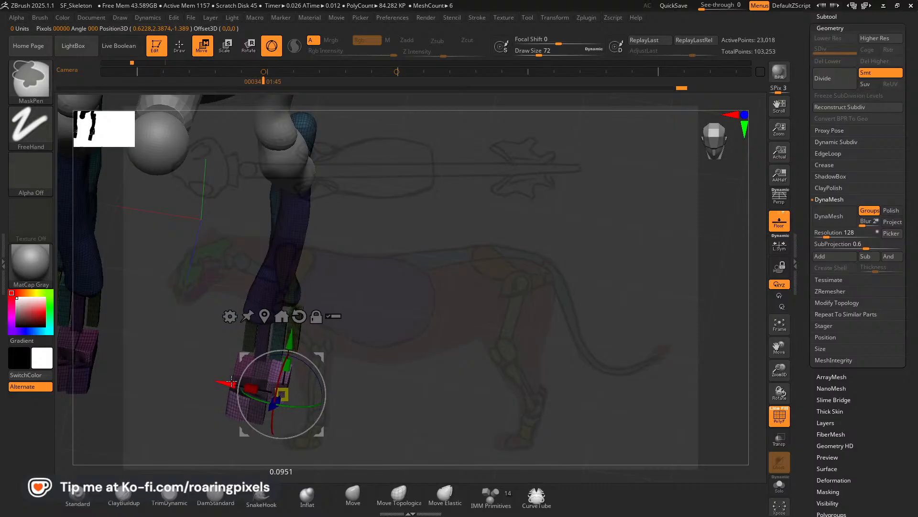
{"action": "key", "text": "ctrl+z"}
{"action": "left_click_drag", "start_coordinate": [373, 369], "coordinate": [358, 362]}
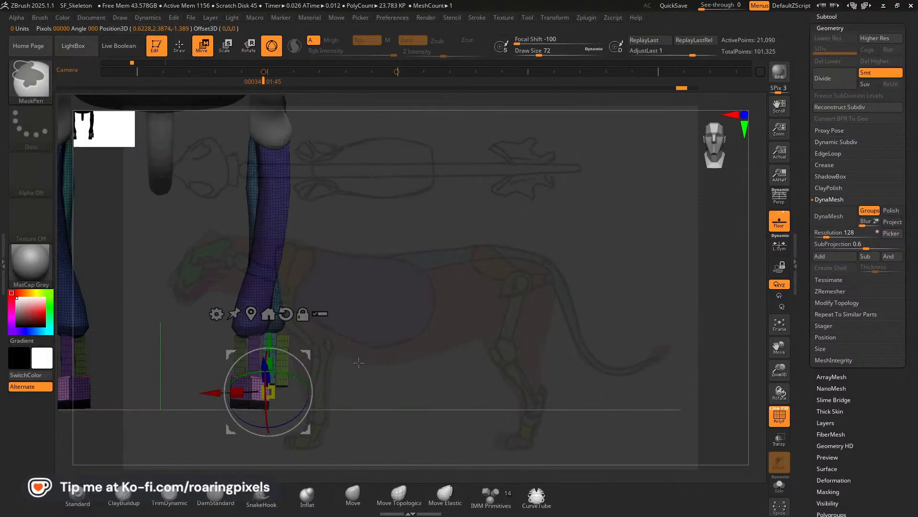
{"action": "left_click_drag", "start_coordinate": [214, 391], "coordinate": [231, 391], "text": "ctrl"}
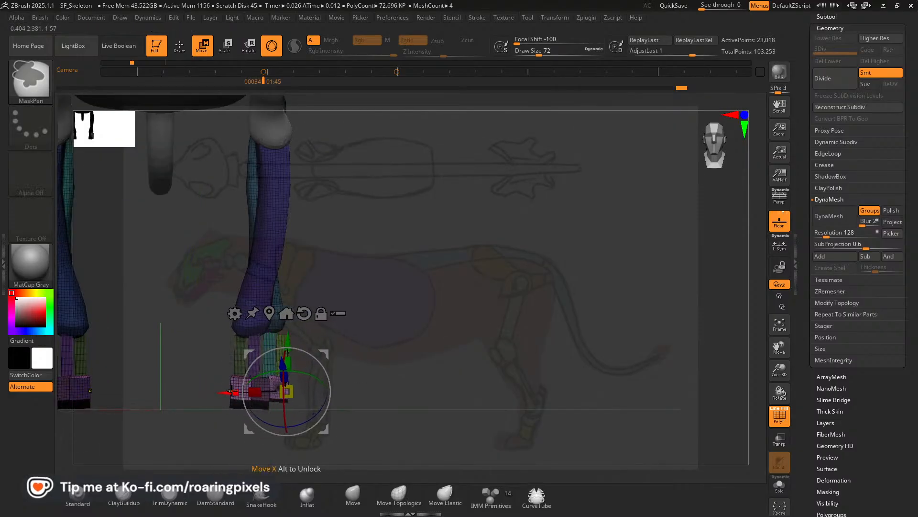
{"action": "key", "text": "ctrl+z"}
Duplicate only the pink upper toe segment outward along X for the third toe and nudge it back along Z.
{"action": "left_click_drag", "start_coordinate": [348, 367], "coordinate": [391, 376]}
{"action": "left_click_drag", "start_coordinate": [403, 367], "coordinate": [432, 388], "text": "ctrl"}
{"action": "left_click_drag", "start_coordinate": [428, 383], "coordinate": [413, 422]}
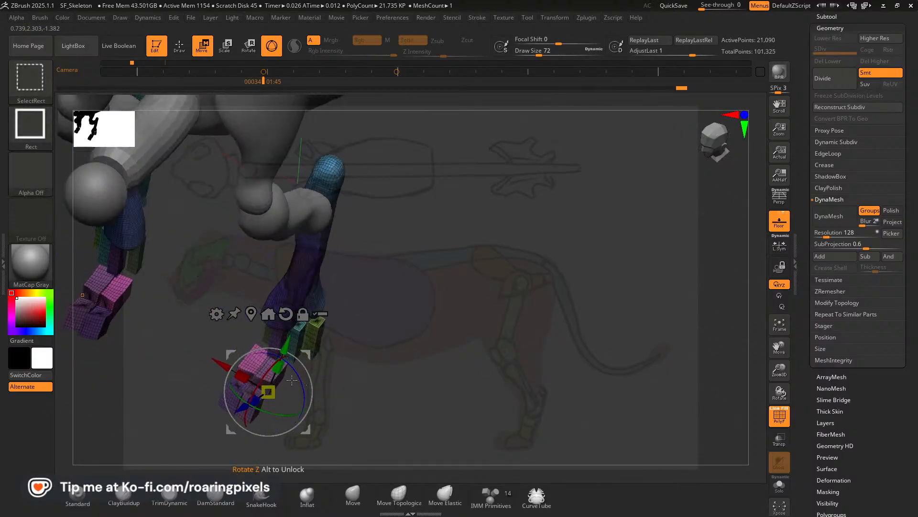
{"action": "left_click", "coordinate": [250, 362], "text": "ctrl+shift"}
{"action": "left_click_drag", "start_coordinate": [407, 391], "coordinate": [417, 339], "text": "shift"}
{"action": "left_click_drag", "start_coordinate": [196, 357], "coordinate": [235, 356], "text": "ctrl"}
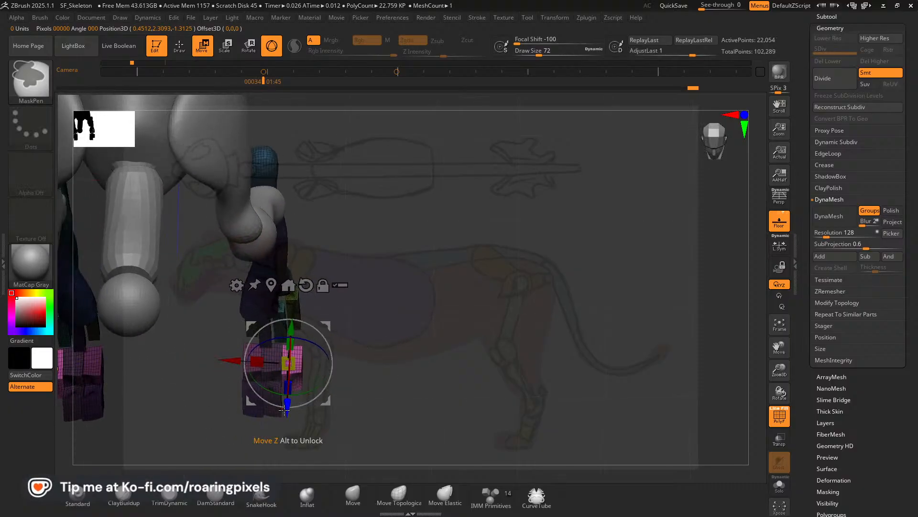
{"action": "left_click_drag", "start_coordinate": [284, 410], "coordinate": [284, 405]}
Duplicate the pink segment about 0.097 units along X for the outermost toe, move it back about 0.07 along Z, and adjust its placement.
{"action": "left_click_drag", "start_coordinate": [233, 356], "coordinate": [250, 355], "text": "ctrl"}
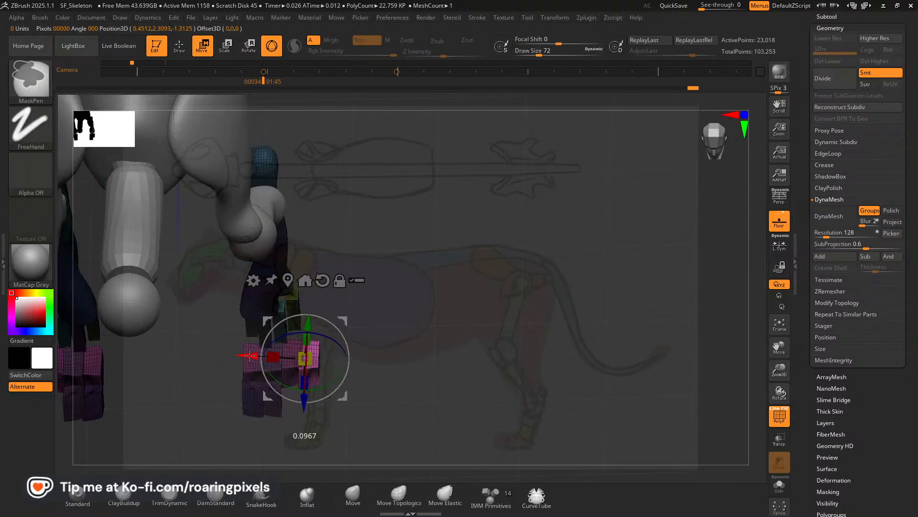
{"action": "left_click_drag", "start_coordinate": [304, 399], "coordinate": [304, 390]}
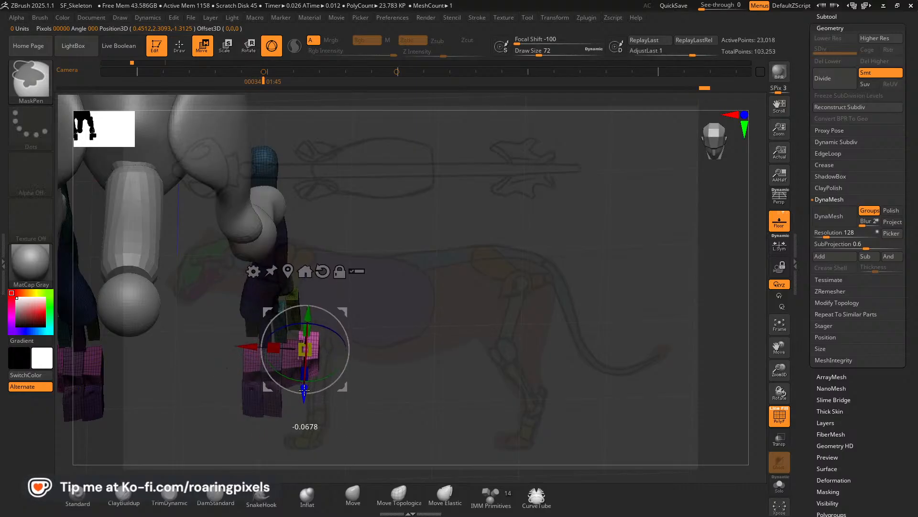
{"action": "left_click_drag", "start_coordinate": [274, 348], "coordinate": [328, 348]}
{"action": "left_click_drag", "start_coordinate": [332, 398], "coordinate": [331, 394]}
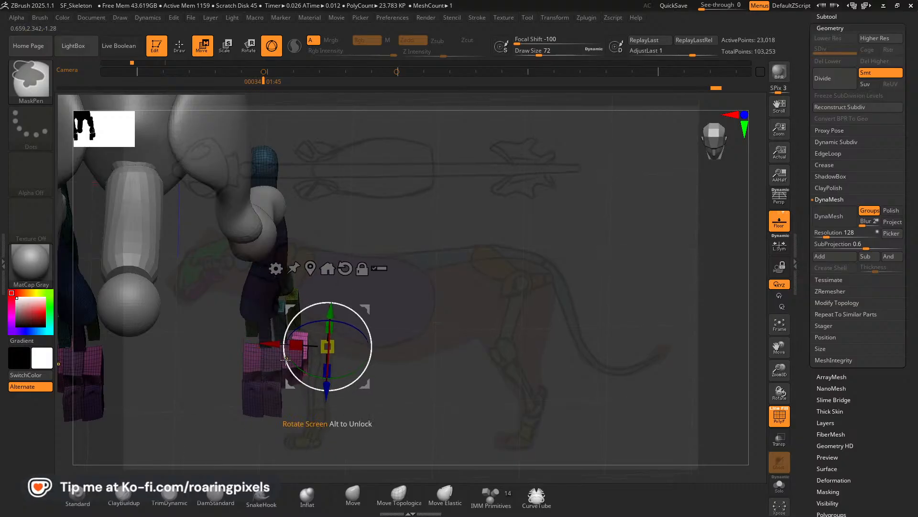
Unlock the transform gizmo, return to Draw mode with Move Topological, and isolate the polygroup of the pink toe segments.
{"action": "left_click", "coordinate": [362, 271]}
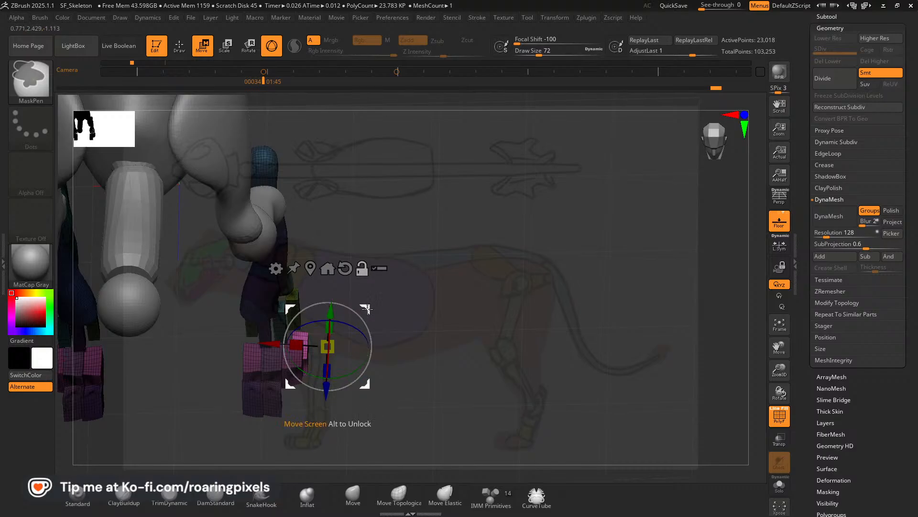
{"action": "left_click", "coordinate": [292, 358]}
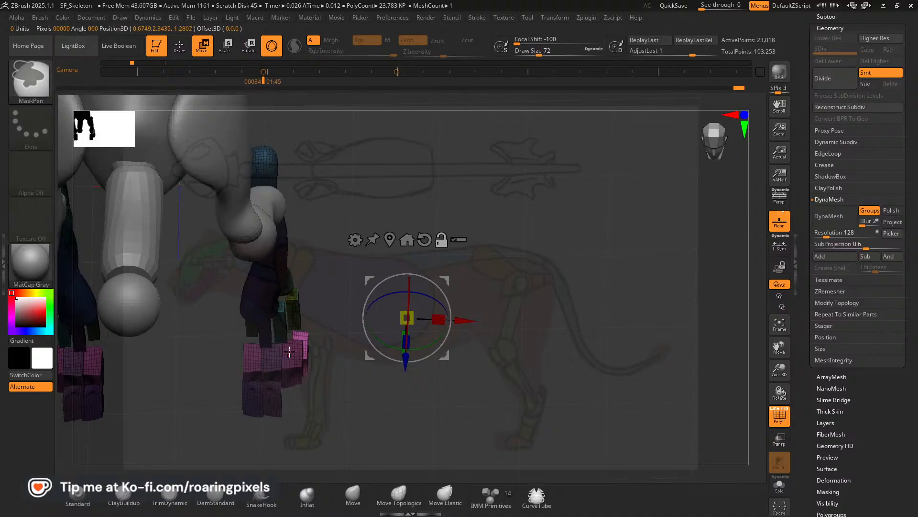
{"action": "left_click", "coordinate": [180, 47]}
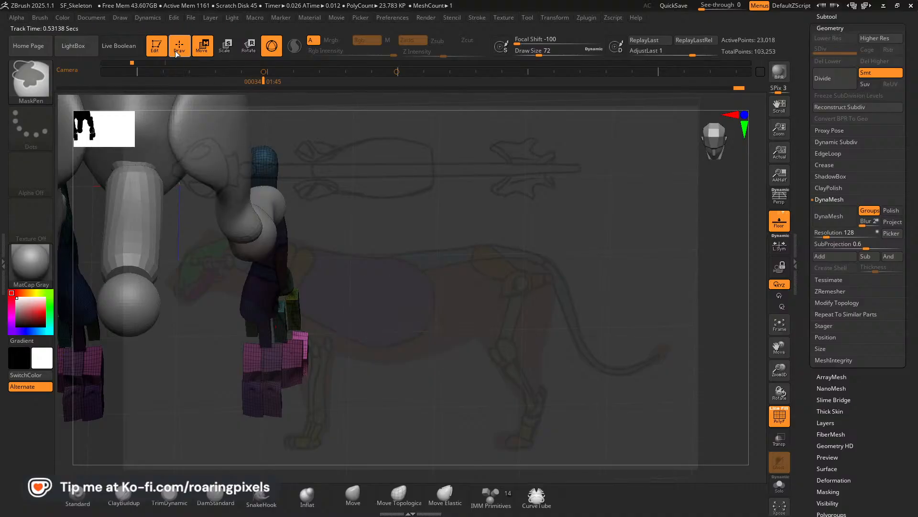
{"action": "left_click", "coordinate": [293, 359], "text": "ctrl+shift"}
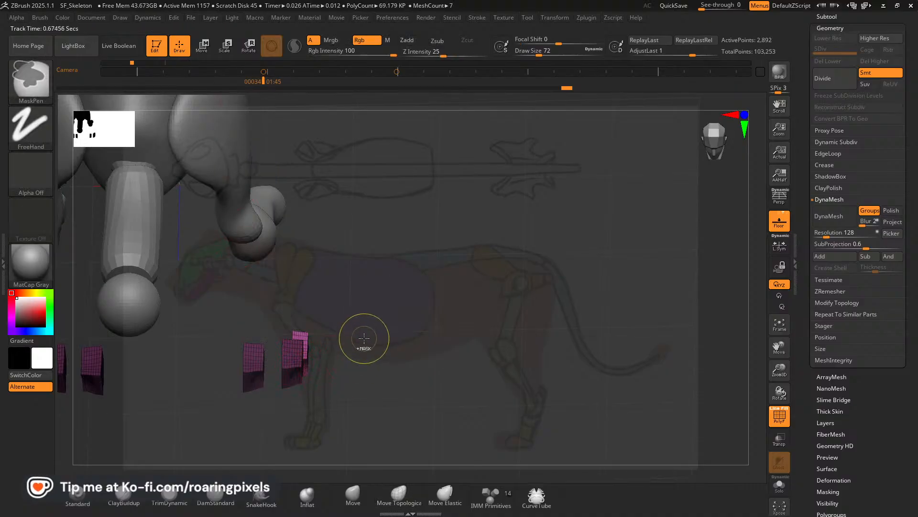
Step back through the undo history to the state with only one toe on each front paw.
{"action": "left_click_drag", "start_coordinate": [375, 344], "coordinate": [378, 299]}
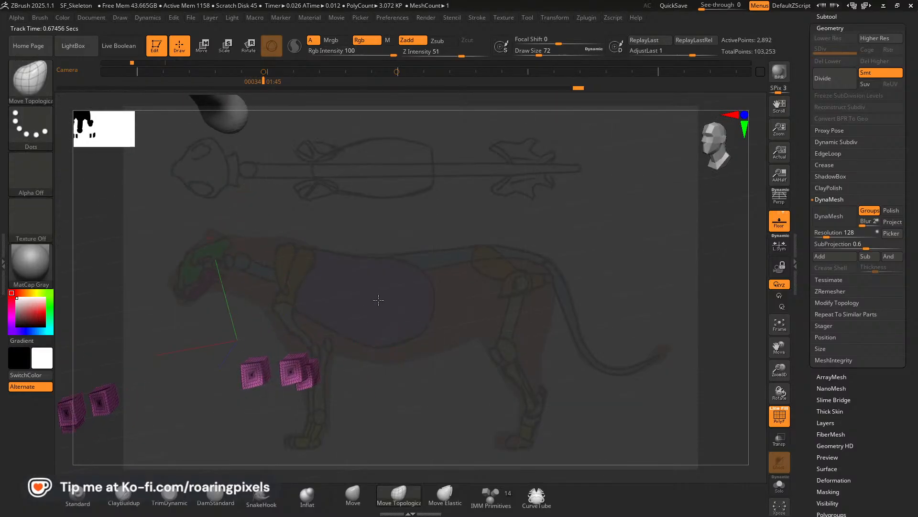
{"action": "left_click", "coordinate": [372, 318], "text": "ctrl+shift"}
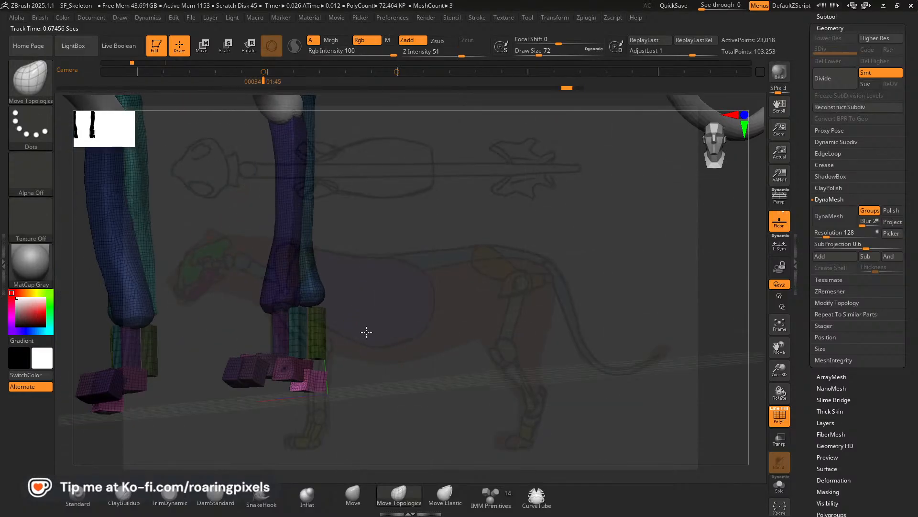
{"action": "mouse_move", "coordinate": [366, 331]}
{"action": "left_mouse_down"}
{"action": "mouse_move", "coordinate": [390, 401]}
{"action": "mouse_move", "coordinate": [377, 385]}
{"action": "left_mouse_up"}
{"action": "key", "text": "ctrl"}
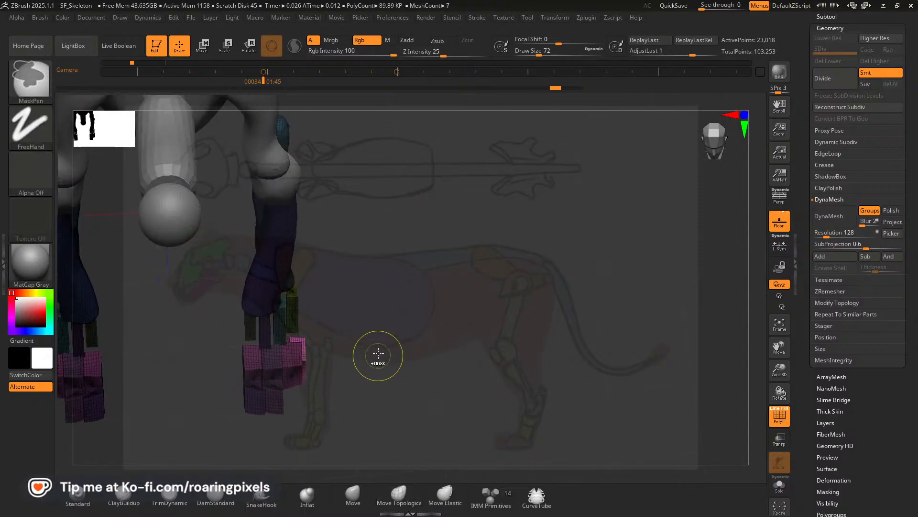
{"action": "mouse_move", "coordinate": [549, 87]}
{"action": "left_mouse_down"}
{"action": "mouse_move", "coordinate": [496, 88]}
{"action": "mouse_move", "coordinate": [504, 90]}
{"action": "left_mouse_up"}
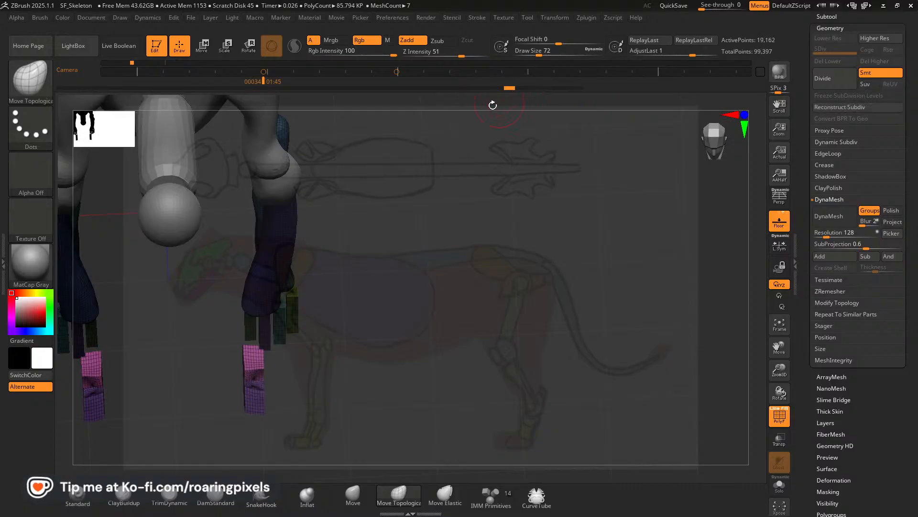
Place the unlocked transform gizmo on the remaining toe and resolve the undo history warning.
{"action": "left_click", "coordinate": [202, 46]}
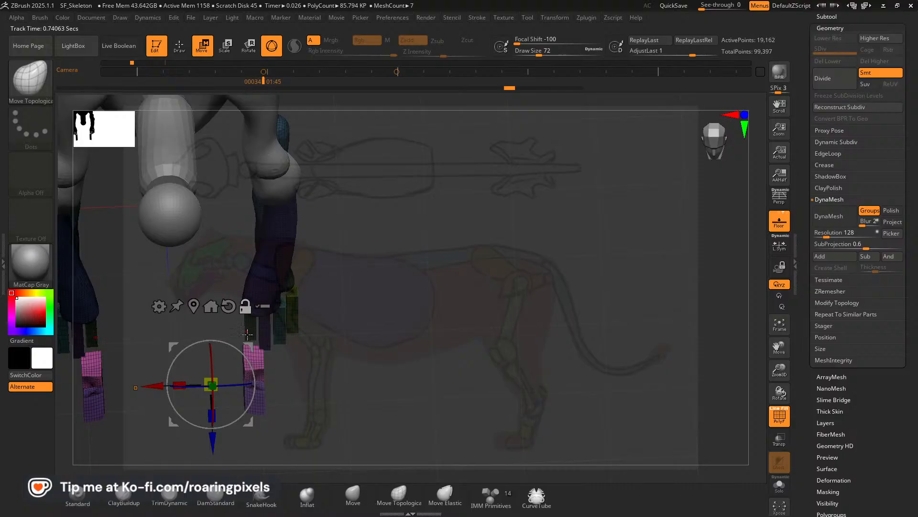
{"action": "left_click_drag", "start_coordinate": [248, 346], "coordinate": [287, 315], "text": "alt"}
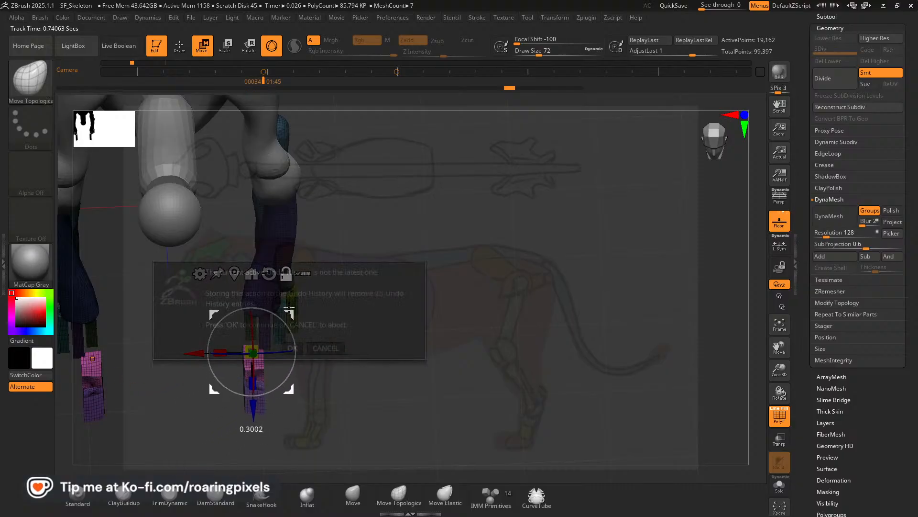
{"action": "left_click", "coordinate": [318, 348]}
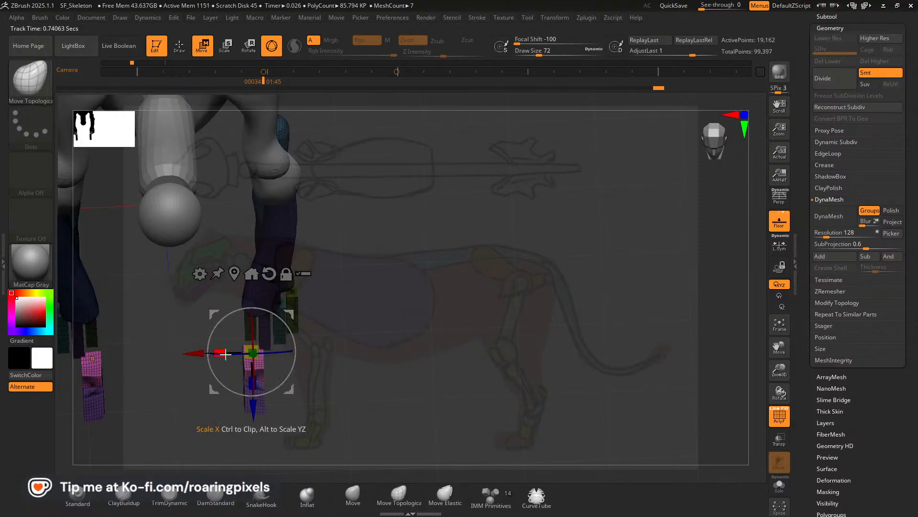
Narrow the toe along X to about 0.55, move it back under the metacarpals, and nudge it along Z.
{"action": "left_click_drag", "start_coordinate": [225, 353], "coordinate": [259, 350]}
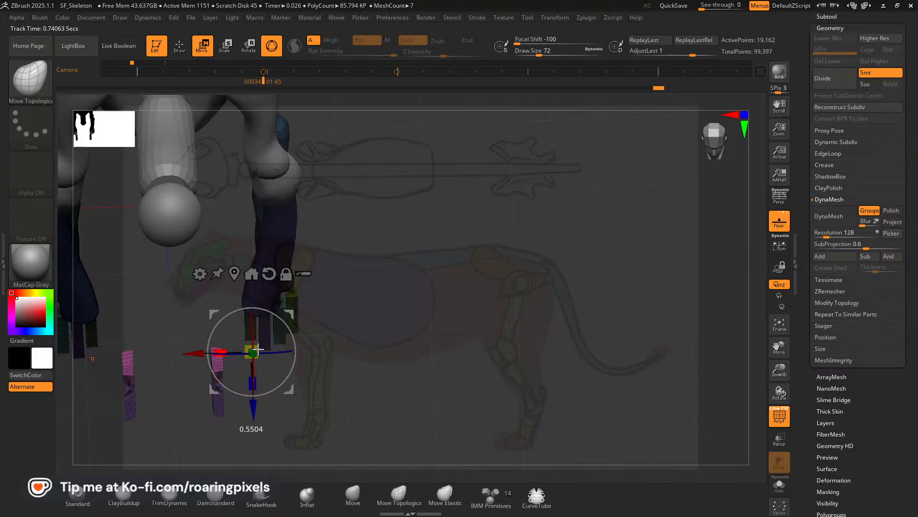
{"action": "left_click_drag", "start_coordinate": [195, 352], "coordinate": [230, 353]}
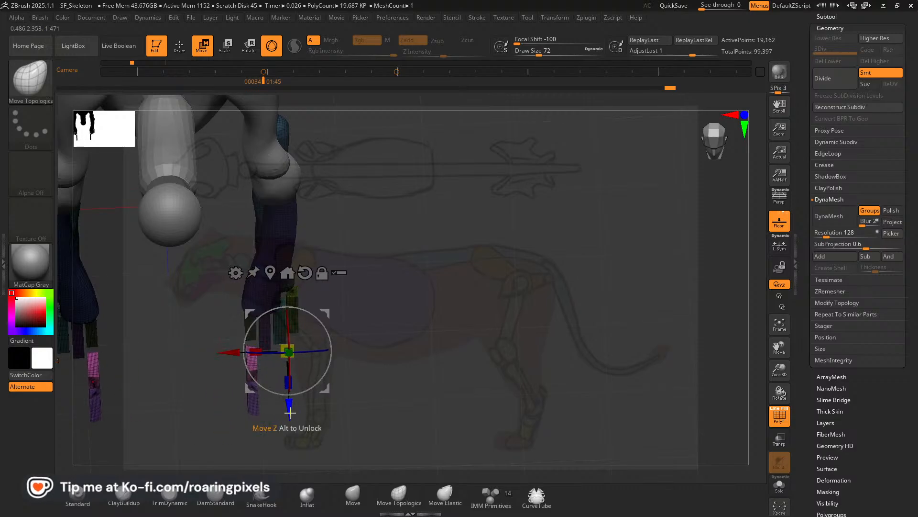
{"action": "left_click_drag", "start_coordinate": [290, 412], "coordinate": [289, 404]}
Recenter the gizmo on the narrowed toe and duplicate the toe along X to make the second toe.
{"action": "left_click_drag", "start_coordinate": [451, 401], "coordinate": [427, 381]}
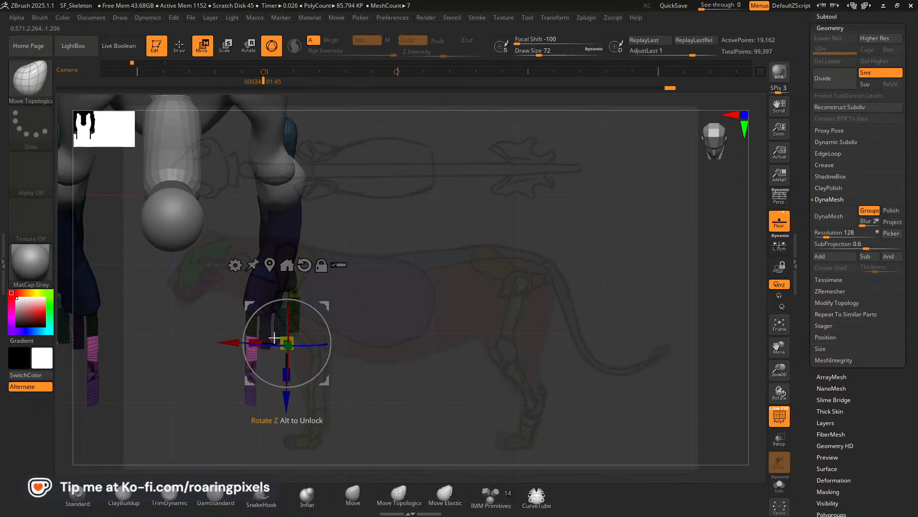
{"action": "left_click", "coordinate": [322, 268]}
{"action": "left_click_drag", "start_coordinate": [328, 308], "coordinate": [295, 307]}
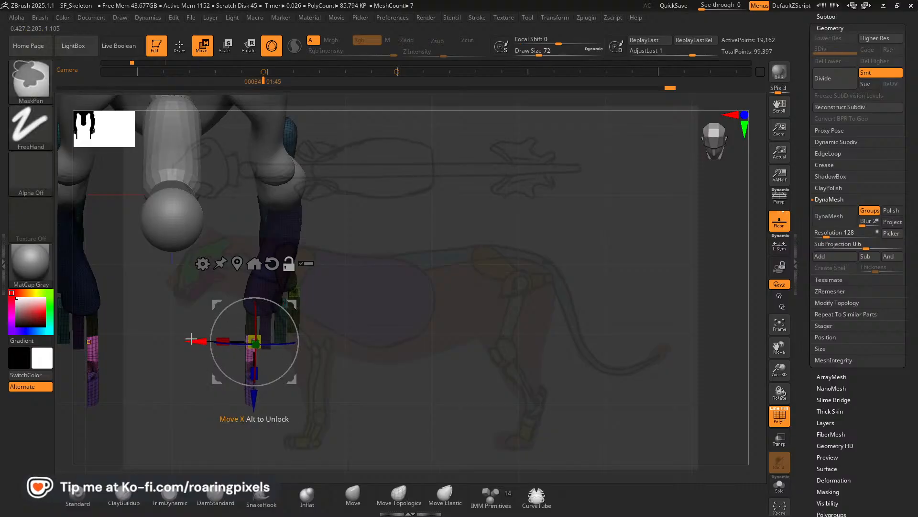
{"action": "left_click_drag", "start_coordinate": [197, 341], "coordinate": [211, 342], "text": "ctrl"}
{"action": "left_click", "coordinate": [287, 265]}
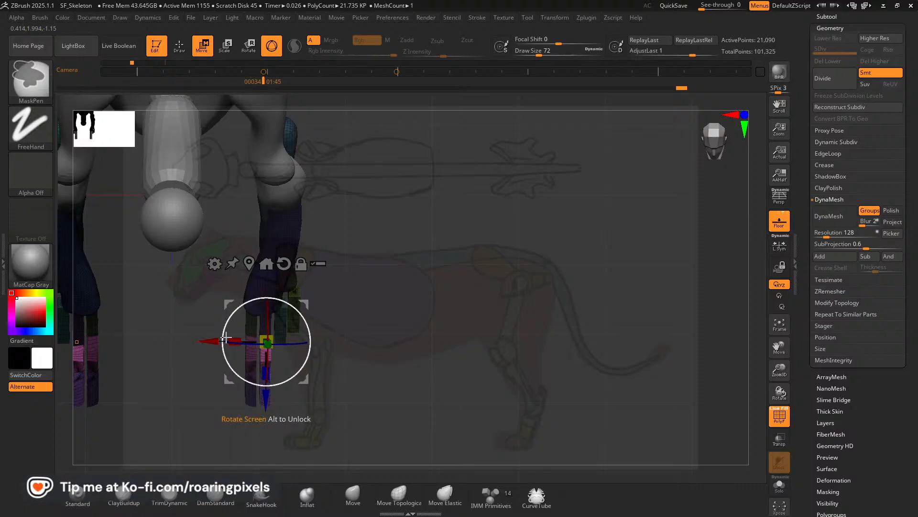
Straighten the gizmo's orientation in side view and move the second toe forward about 0.05 along Y.
{"action": "mouse_move", "coordinate": [402, 328]}
{"action": "left_mouse_down"}
{"action": "mouse_move", "coordinate": [385, 274]}
{"action": "mouse_move", "coordinate": [408, 317]}
{"action": "left_mouse_up"}
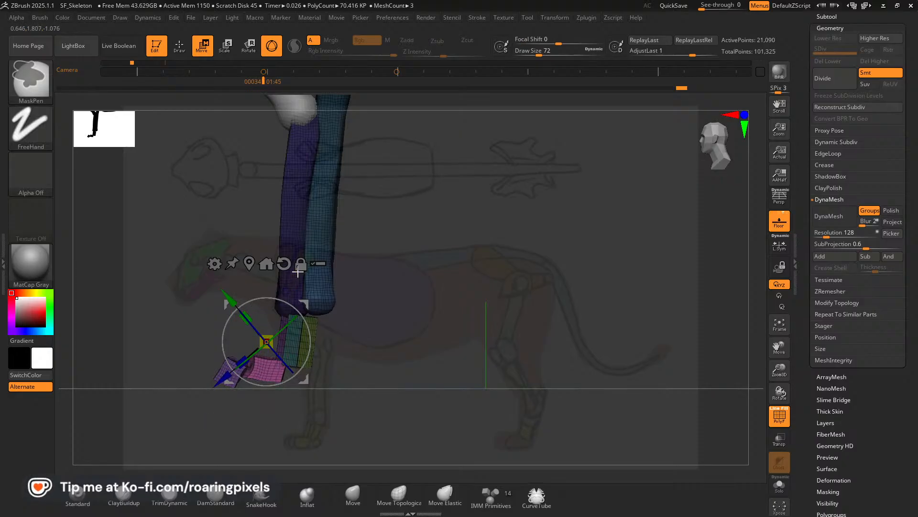
{"action": "left_click_drag", "start_coordinate": [295, 307], "coordinate": [285, 283]}
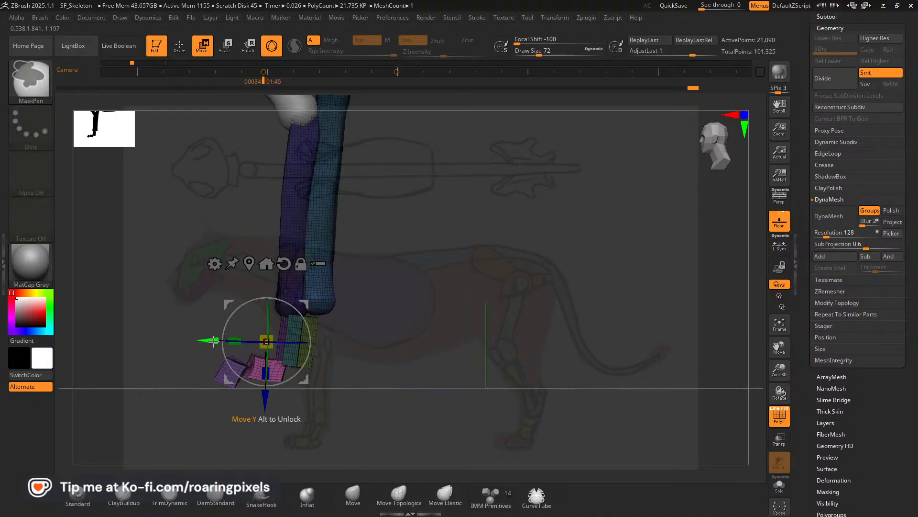
{"action": "left_click_drag", "start_coordinate": [213, 340], "coordinate": [205, 340]}
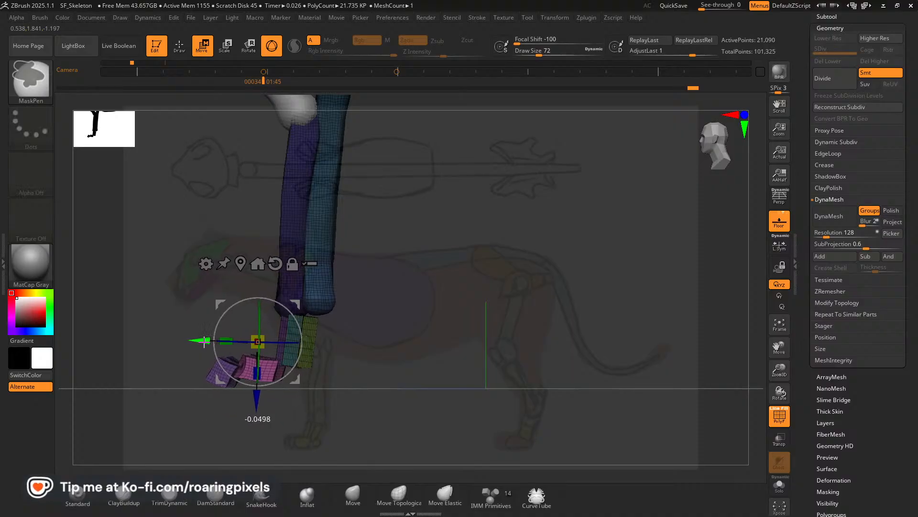
Duplicate the toe along X for the third and fourth toes, nudging each along Y, and return to Draw mode.
{"action": "mouse_move", "coordinate": [394, 340]}
{"action": "left_mouse_down"}
{"action": "mouse_move", "coordinate": [446, 344]}
{"action": "mouse_move", "coordinate": [410, 353]}
{"action": "mouse_move", "coordinate": [392, 391]}
{"action": "mouse_move", "coordinate": [389, 372]}
{"action": "mouse_move", "coordinate": [408, 355]}
{"action": "mouse_move", "coordinate": [408, 338]}
{"action": "left_mouse_up"}
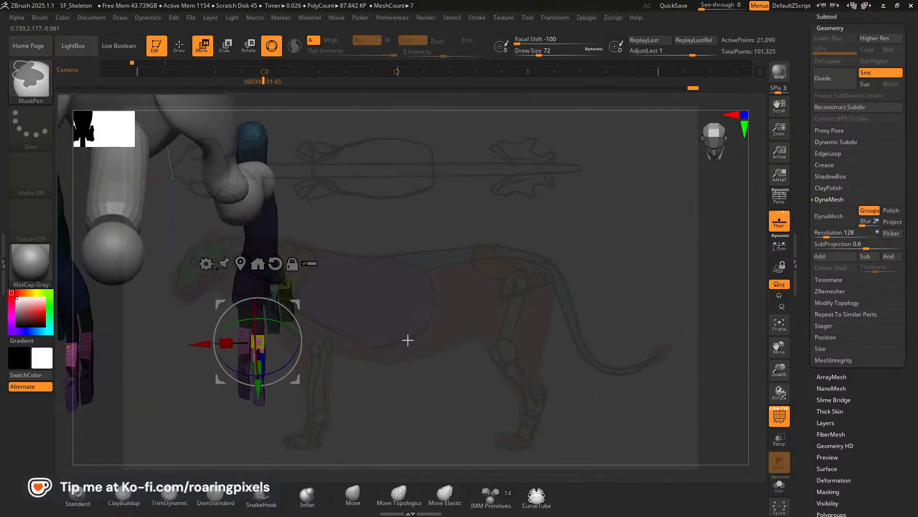
{"action": "left_click_drag", "start_coordinate": [198, 344], "coordinate": [214, 341]}
{"action": "left_click_drag", "start_coordinate": [274, 387], "coordinate": [275, 383]}
{"action": "left_click_drag", "start_coordinate": [219, 340], "coordinate": [233, 339], "text": "ctrl"}
{"action": "left_click_drag", "start_coordinate": [279, 389], "coordinate": [278, 380]}
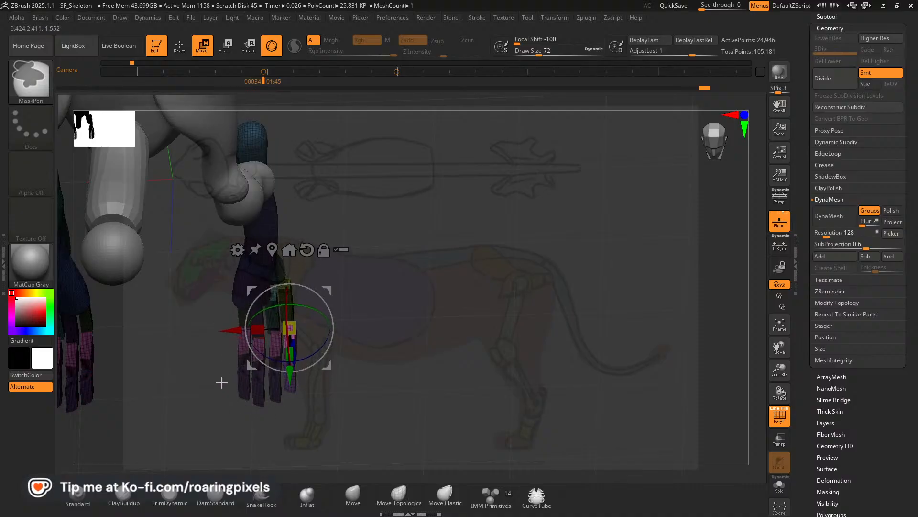
{"action": "left_click_drag", "start_coordinate": [337, 408], "coordinate": [356, 394]}
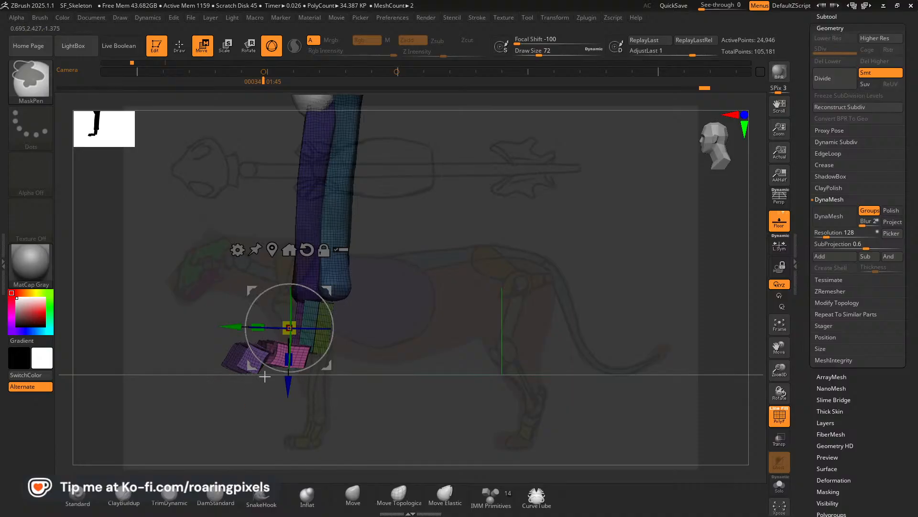
{"action": "left_click_drag", "start_coordinate": [402, 363], "coordinate": [201, 180]}
{"action": "left_click", "coordinate": [180, 46]}
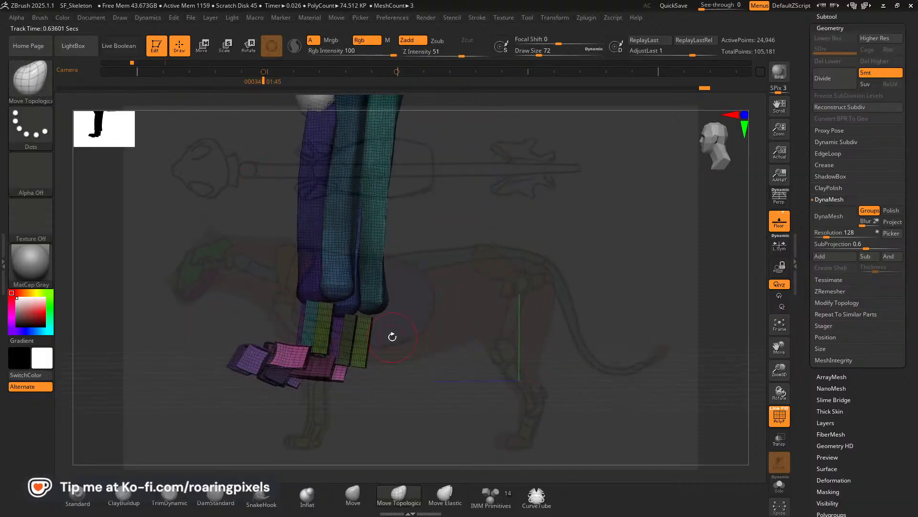
Insert a cube from the IMM Primitives brush behind the metacarpals at the wrist as the dewclaw bone.
{"action": "mouse_move", "coordinate": [389, 334]}
{"action": "left_mouse_down"}
{"action": "mouse_move", "coordinate": [475, 394]}
{"action": "mouse_move", "coordinate": [450, 393]}
{"action": "mouse_move", "coordinate": [420, 368]}
{"action": "mouse_move", "coordinate": [270, 297]}
{"action": "mouse_move", "coordinate": [287, 295]}
{"action": "mouse_move", "coordinate": [223, 294]}
{"action": "left_mouse_up"}
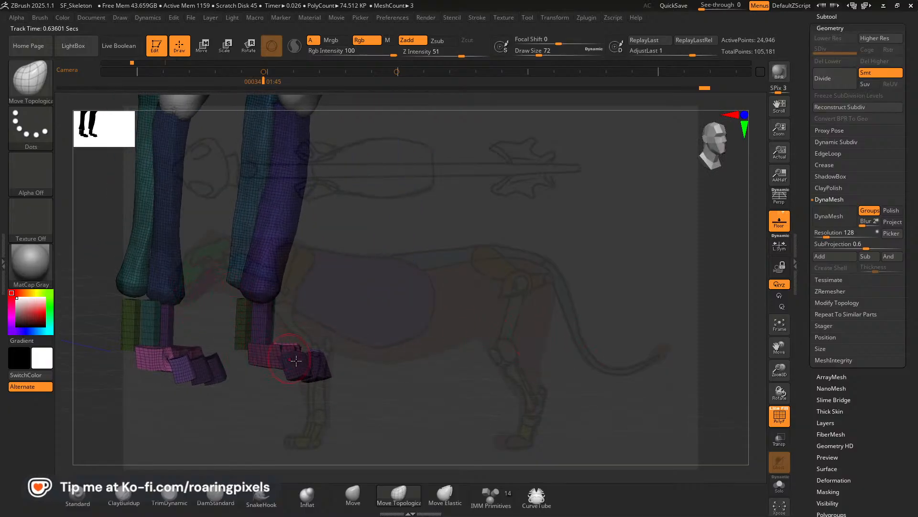
{"action": "left_click_drag", "start_coordinate": [419, 367], "coordinate": [426, 363]}
{"action": "mouse_move", "coordinate": [235, 290]}
{"action": "left_mouse_down"}
{"action": "mouse_move", "coordinate": [496, 349]}
{"action": "mouse_move", "coordinate": [383, 337]}
{"action": "mouse_move", "coordinate": [543, 351]}
{"action": "mouse_move", "coordinate": [496, 345]}
{"action": "mouse_move", "coordinate": [435, 309]}
{"action": "mouse_move", "coordinate": [389, 311]}
{"action": "mouse_move", "coordinate": [377, 289]}
{"action": "left_mouse_up"}
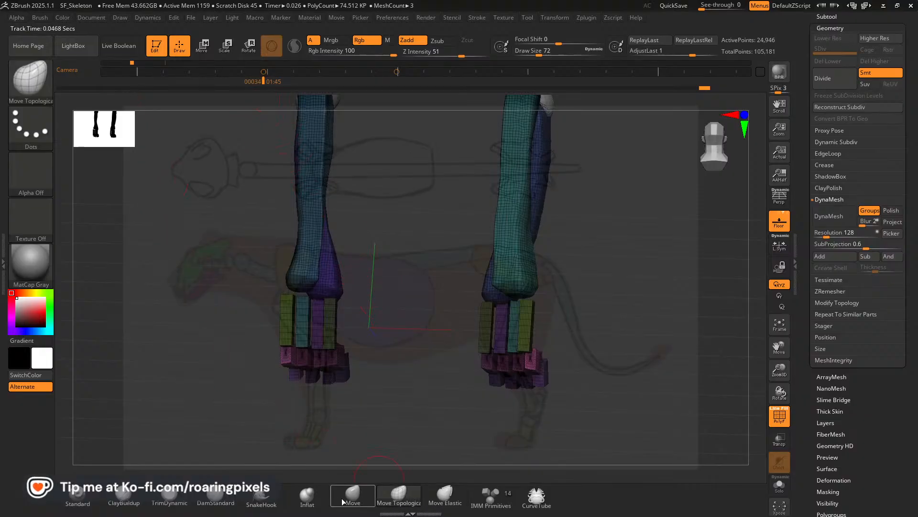
{"action": "left_click", "coordinate": [472, 504]}
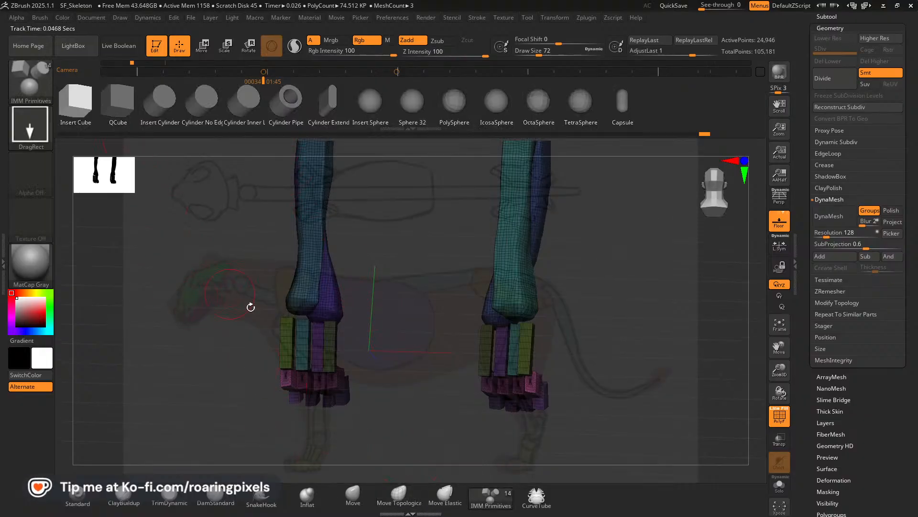
{"action": "mouse_move", "coordinate": [248, 306]}
{"action": "left_mouse_down"}
{"action": "mouse_move", "coordinate": [396, 342]}
{"action": "mouse_move", "coordinate": [330, 290]}
{"action": "mouse_move", "coordinate": [322, 308]}
{"action": "left_mouse_up"}
{"action": "left_click_drag", "start_coordinate": [365, 331], "coordinate": [478, 325]}
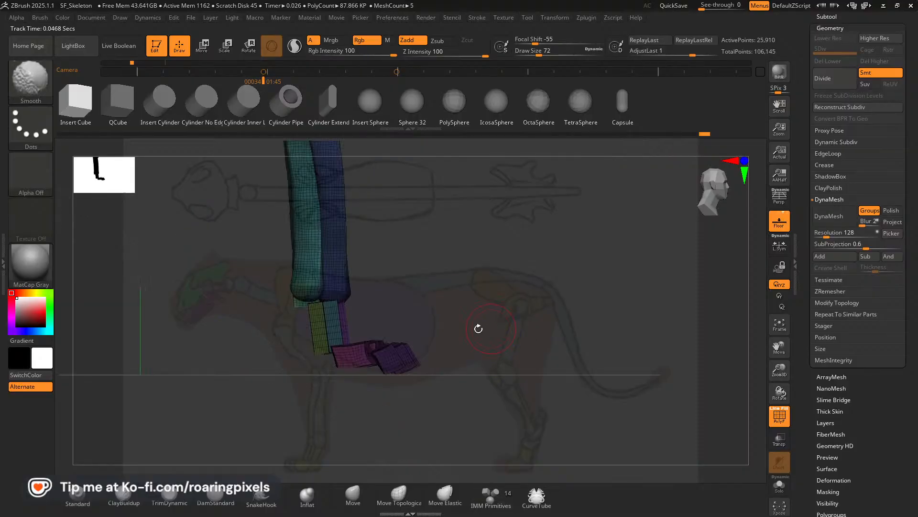
Tilt the inserted cube downward behind the paw, shift it along X to the inner edge, and turn it about Z.
{"action": "left_click", "coordinate": [201, 46]}
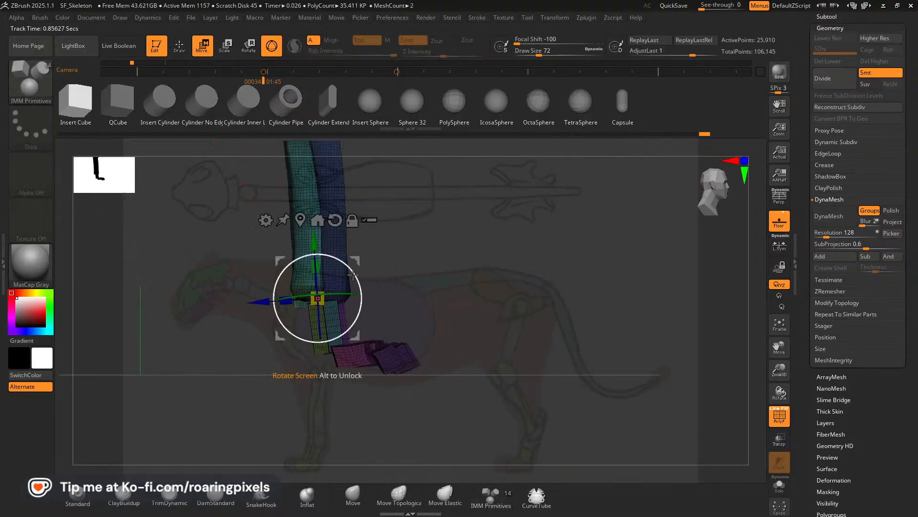
{"action": "left_click_drag", "start_coordinate": [354, 261], "coordinate": [343, 261]}
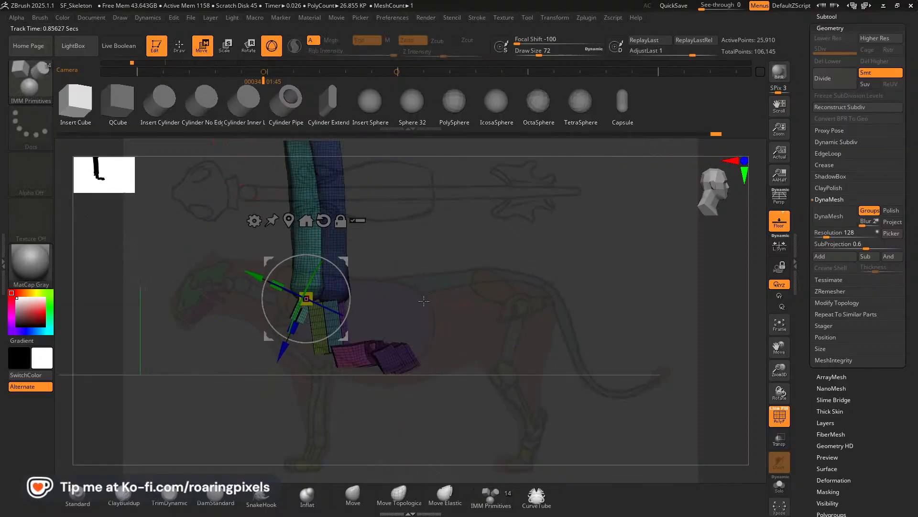
{"action": "left_click_drag", "start_coordinate": [512, 307], "coordinate": [407, 305]}
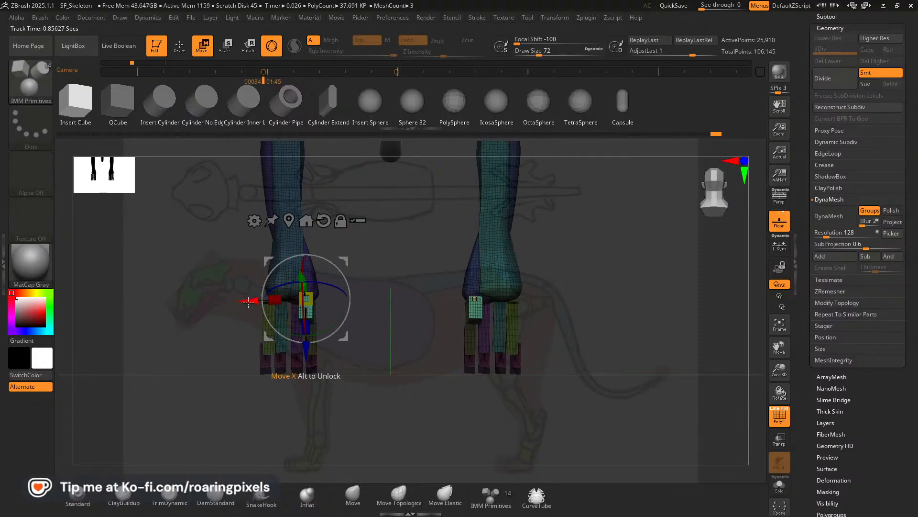
{"action": "left_click_drag", "start_coordinate": [257, 298], "coordinate": [267, 297]}
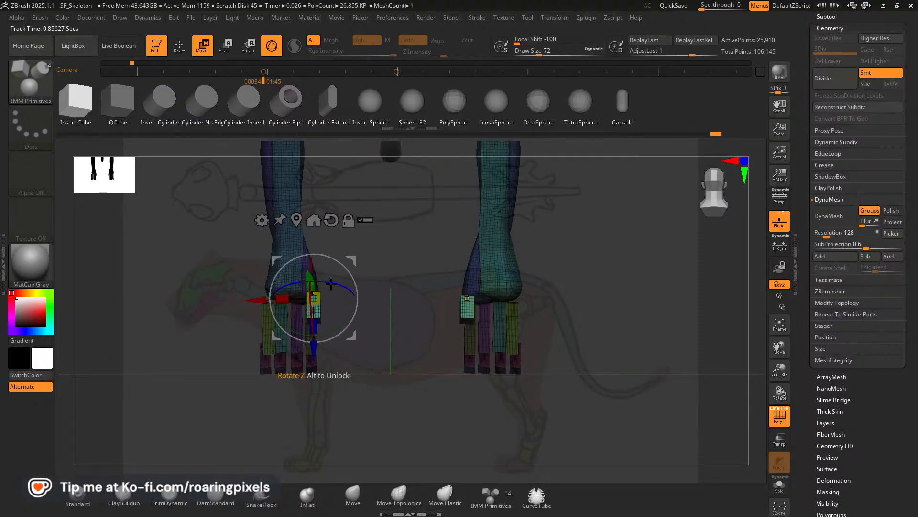
{"action": "left_click_drag", "start_coordinate": [331, 284], "coordinate": [347, 290]}
{"action": "mouse_move", "coordinate": [414, 331]}
{"action": "left_mouse_down"}
{"action": "mouse_move", "coordinate": [338, 327]}
{"action": "mouse_move", "coordinate": [412, 340]}
{"action": "left_mouse_up"}
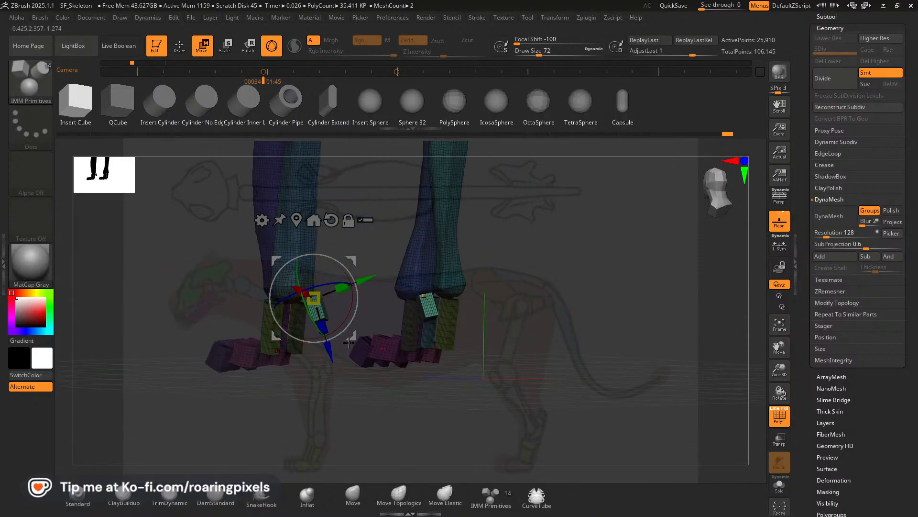
{"action": "key", "text": "q"}
{"action": "left_click_drag", "start_coordinate": [355, 306], "coordinate": [297, 307]}
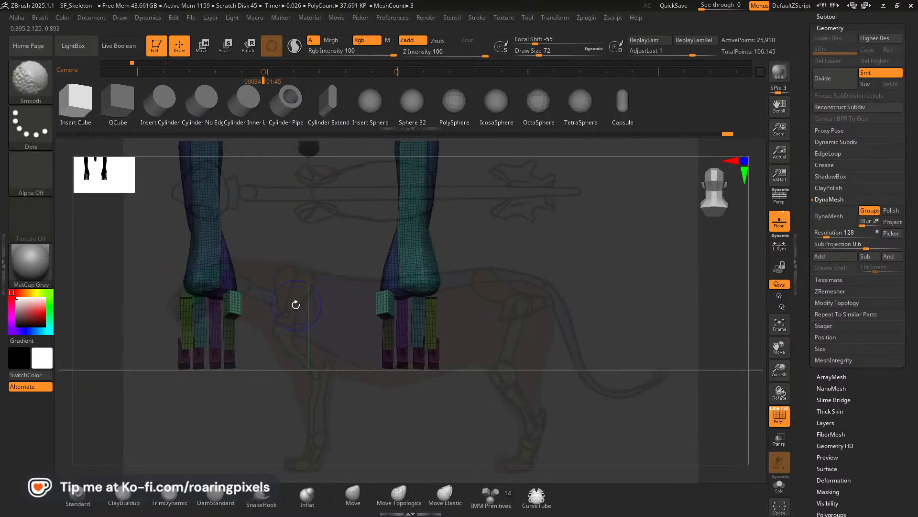
Refine the dewclaw block's shape and placement so it splays outward beside the metacarpals.
{"action": "left_click", "coordinate": [201, 48]}
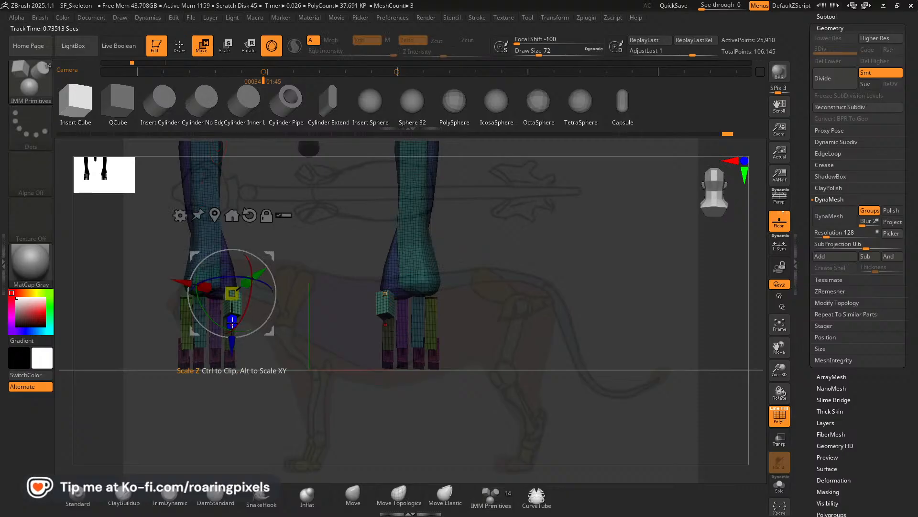
{"action": "left_click_drag", "start_coordinate": [290, 346], "coordinate": [219, 356]}
{"action": "left_click_drag", "start_coordinate": [165, 377], "coordinate": [186, 340], "text": "shift"}
{"action": "left_click_drag", "start_coordinate": [272, 274], "coordinate": [265, 254]}
{"action": "left_click_drag", "start_coordinate": [289, 311], "coordinate": [331, 308]}
{"action": "mouse_move", "coordinate": [263, 268]}
{"action": "left_mouse_down"}
{"action": "mouse_move", "coordinate": [279, 276]}
{"action": "mouse_move", "coordinate": [268, 254]}
{"action": "left_mouse_up"}
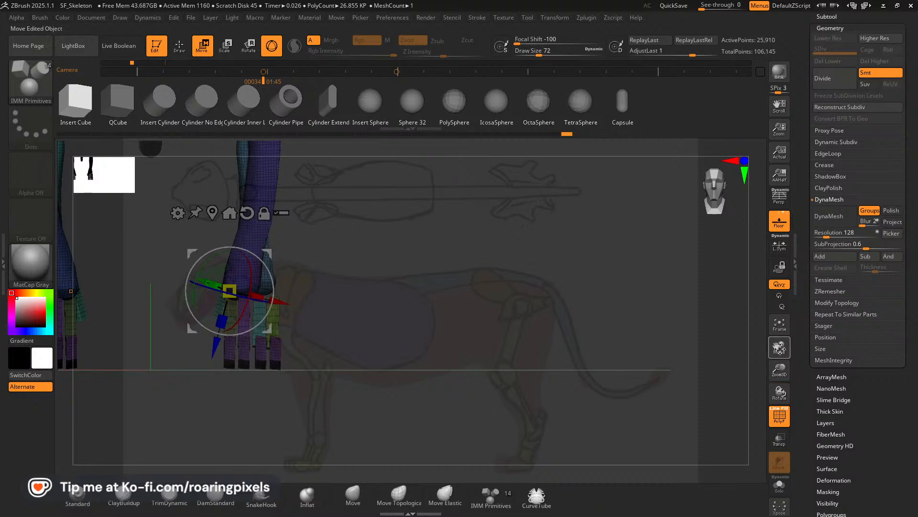
Turn off the PolyFrame display and return to Draw mode.
{"action": "left_click_drag", "start_coordinate": [780, 348], "coordinate": [888, 374]}
{"action": "left_click", "coordinate": [780, 416]}
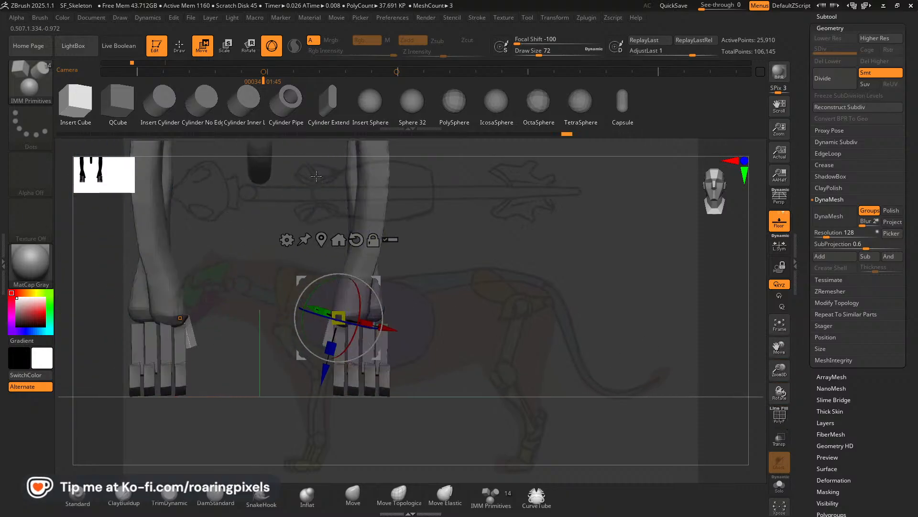
{"action": "key", "text": "q"}
{"action": "left_click_drag", "start_coordinate": [780, 371], "coordinate": [746, 321]}
{"action": "left_click_drag", "start_coordinate": [779, 348], "coordinate": [801, 421]}
Return the timeline to frame 0 with the whole skeleton in side view and open the list of subtools.
{"action": "left_click_drag", "start_coordinate": [591, 352], "coordinate": [488, 377]}
{"action": "key", "text": "Left"}
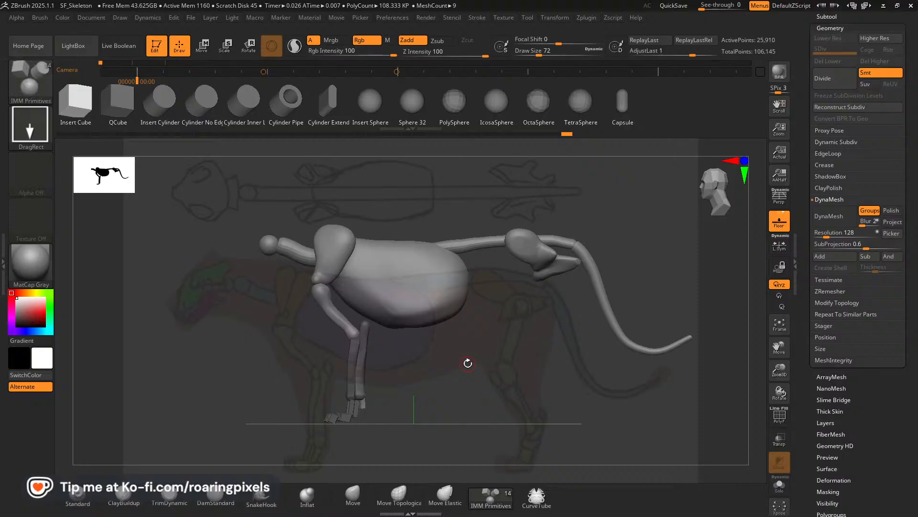
{"action": "left_click", "coordinate": [826, 18]}
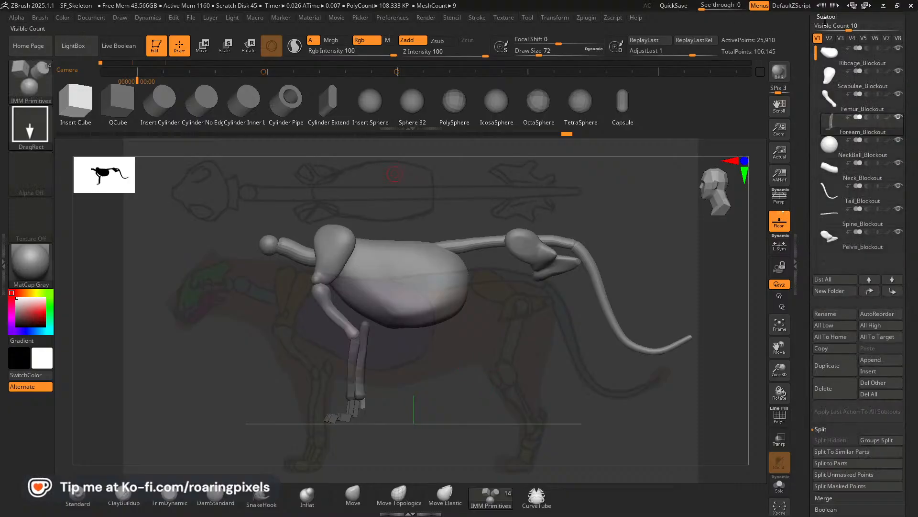
{"action": "mouse_move", "coordinate": [840, 136]}
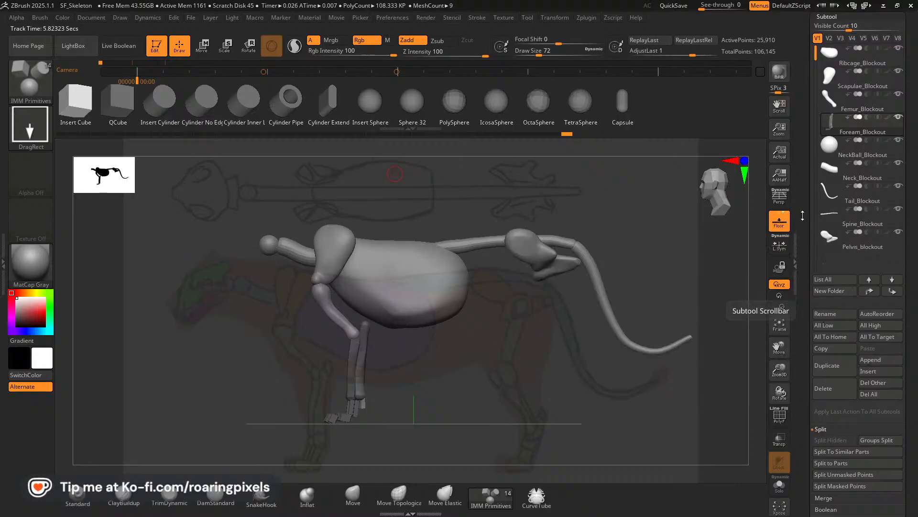
Rename the forearm subtool as LowerLeg_Blockout.
{"action": "left_click", "coordinate": [835, 315]}
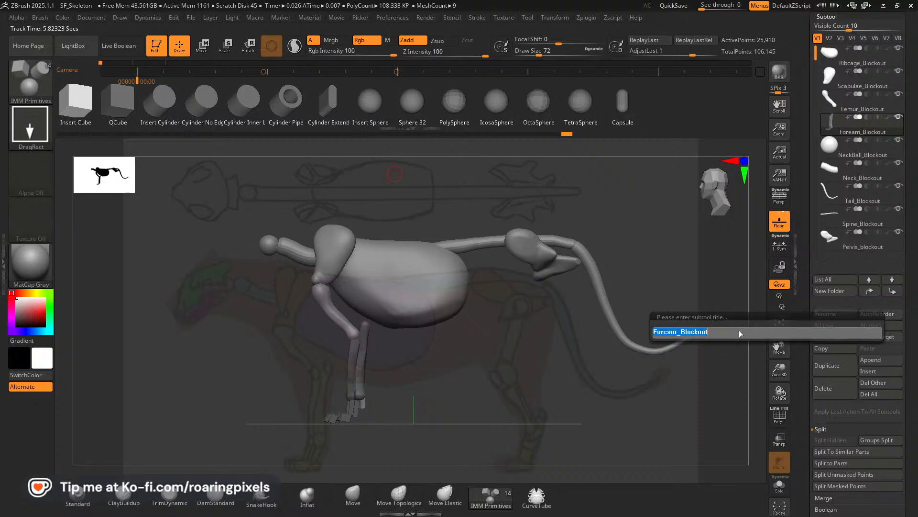
{"action": "type", "text": "ower"}
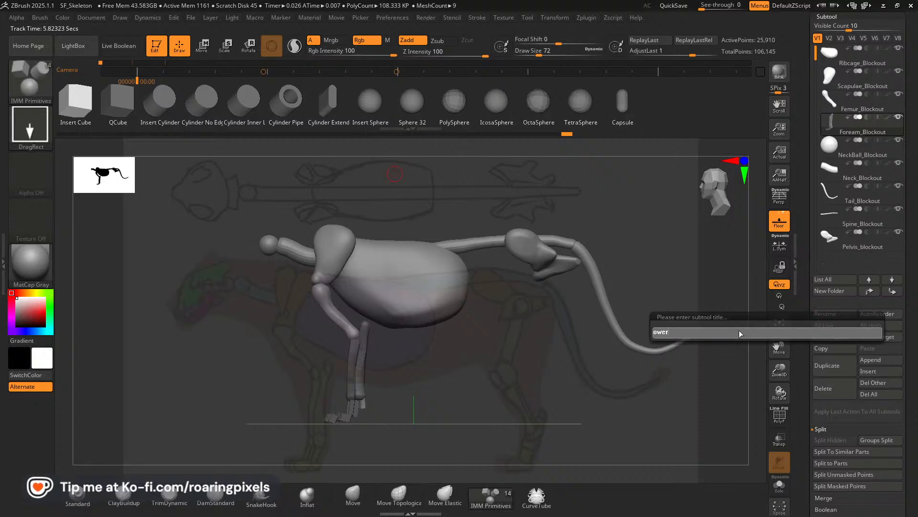
{"action": "key", "text": "BackSpace"}
{"action": "key", "text": "BackSpace"}
{"action": "key", "text": "BackSpace"}
{"action": "key", "text": "BackSpace"}
{"action": "type", "text": "Lo"}
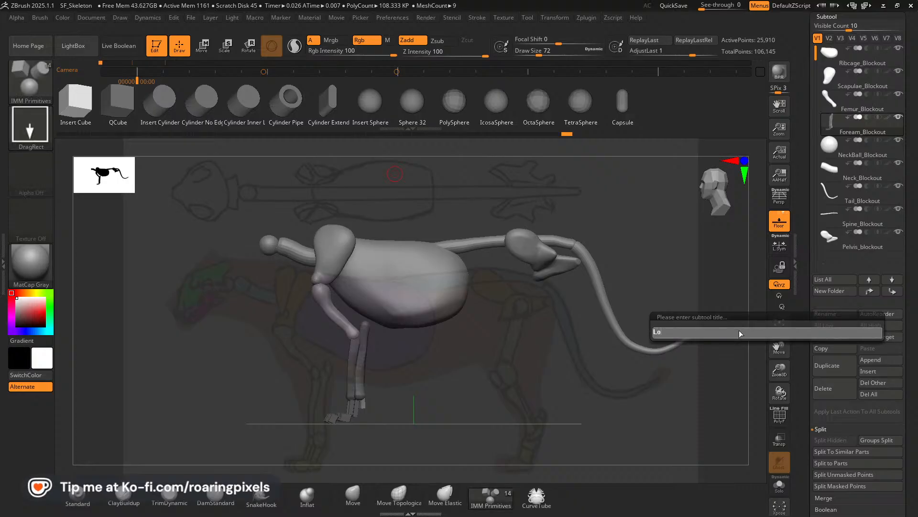
{"action": "type", "text": "werLef"}
{"action": "key", "text": "BackSpace"}
{"action": "type", "text": "g"}
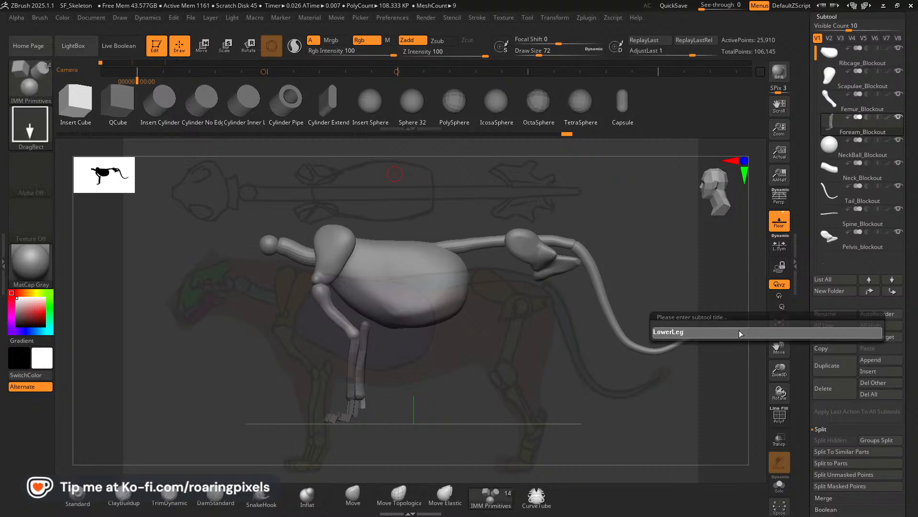
{"action": "type", "text": "_Blocko"}
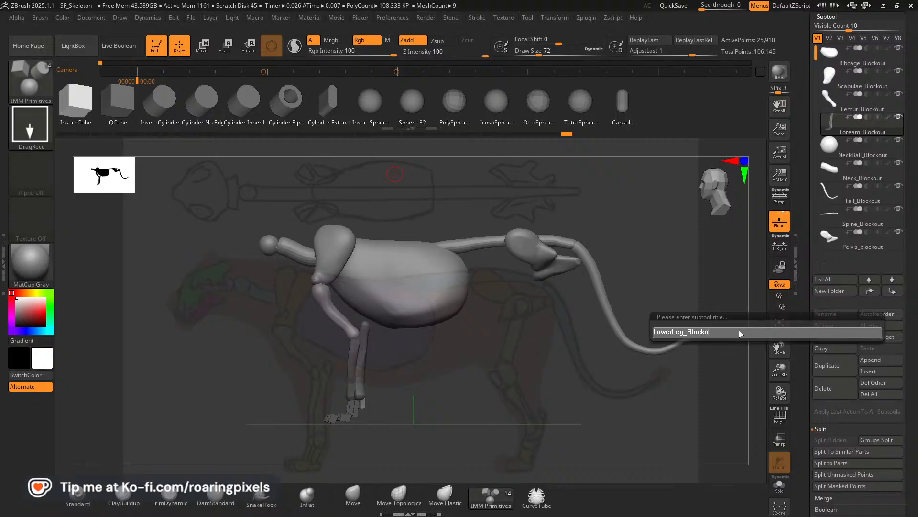
{"action": "type", "text": "ut"}
{"action": "key", "text": "Return"}
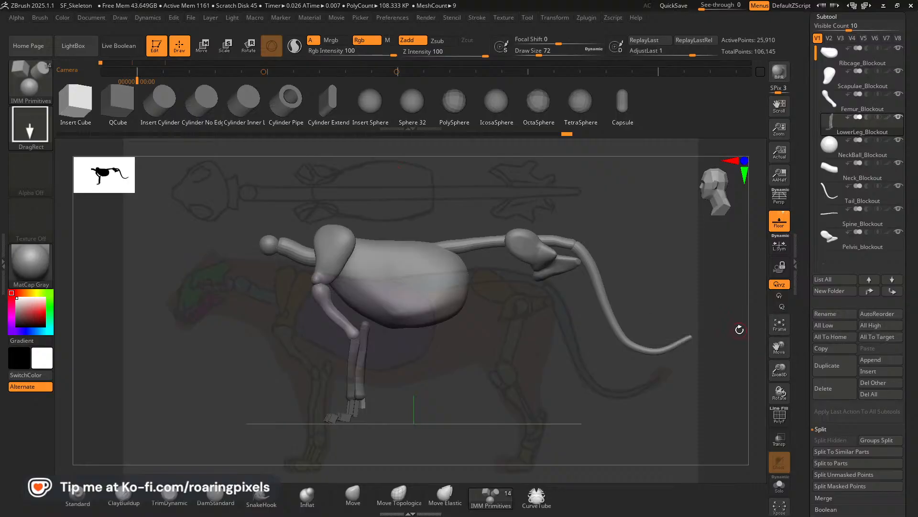
Realign the skeleton with the side reference at camera keyframe 34 and make Pelvis_blockout the active subtool.
{"action": "left_click", "coordinate": [779, 325]}
{"action": "left_click_drag", "start_coordinate": [777, 348], "coordinate": [725, 389]}
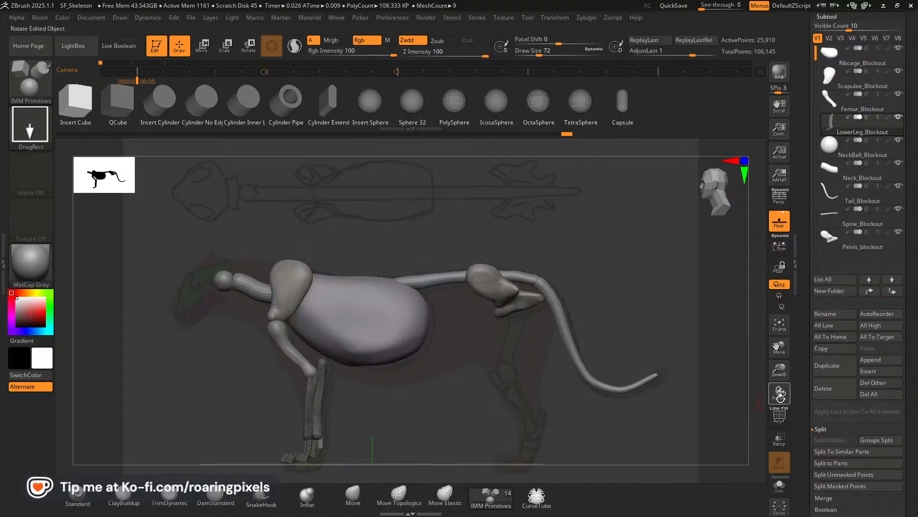
{"action": "left_click_drag", "start_coordinate": [787, 372], "coordinate": [783, 356]}
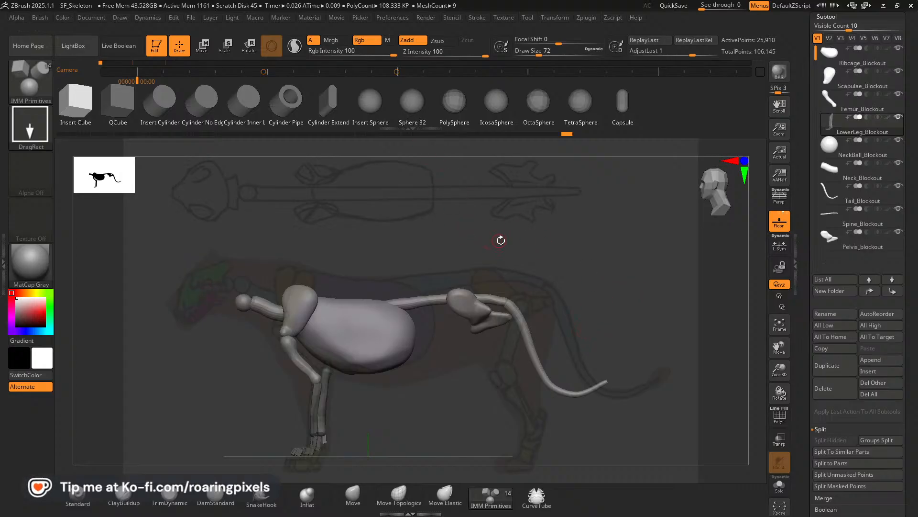
{"action": "key", "text": "Right"}
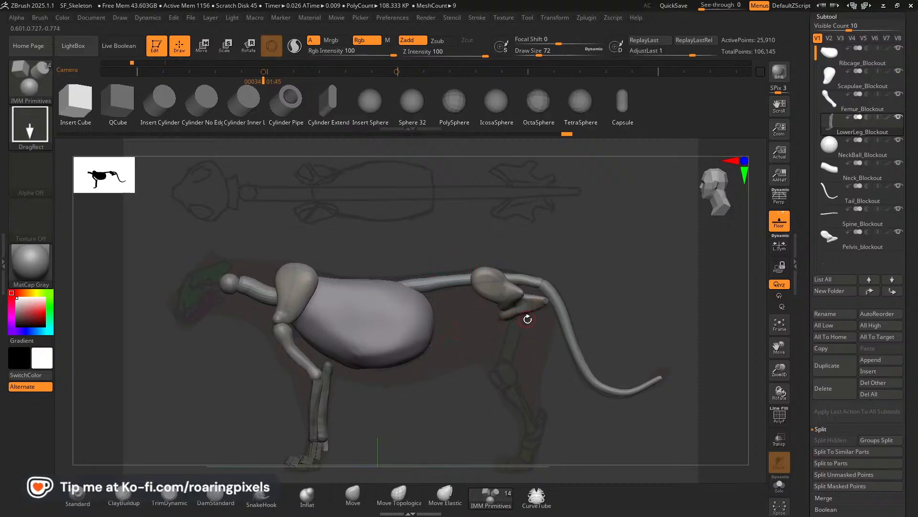
{"action": "left_click", "coordinate": [496, 288], "text": "alt"}
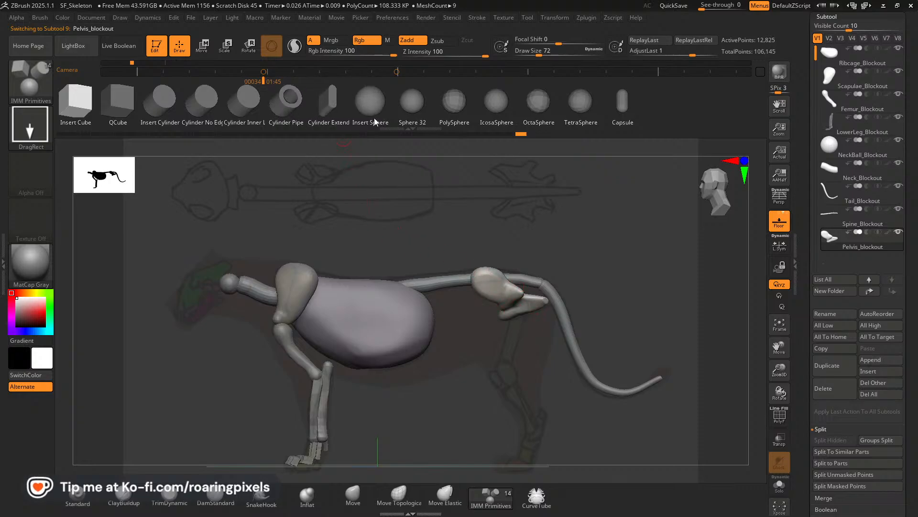
Insert a mirrored cube primitive at the underside of the pelvis and rotate it along the thigh in the side reference.
{"action": "scroll", "coordinate": [372, 109], "scroll_direction": "down", "scroll_amount": 1}
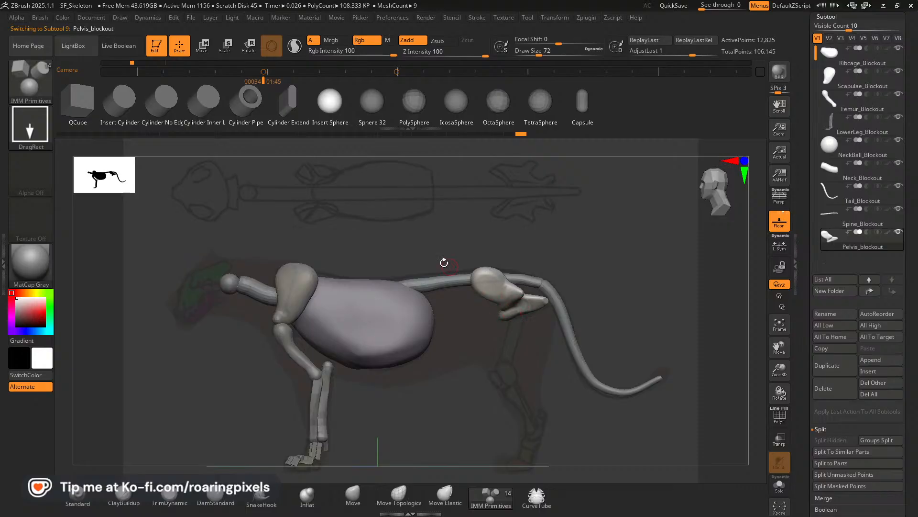
{"action": "scroll", "coordinate": [81, 104], "scroll_direction": "up", "scroll_amount": 1}
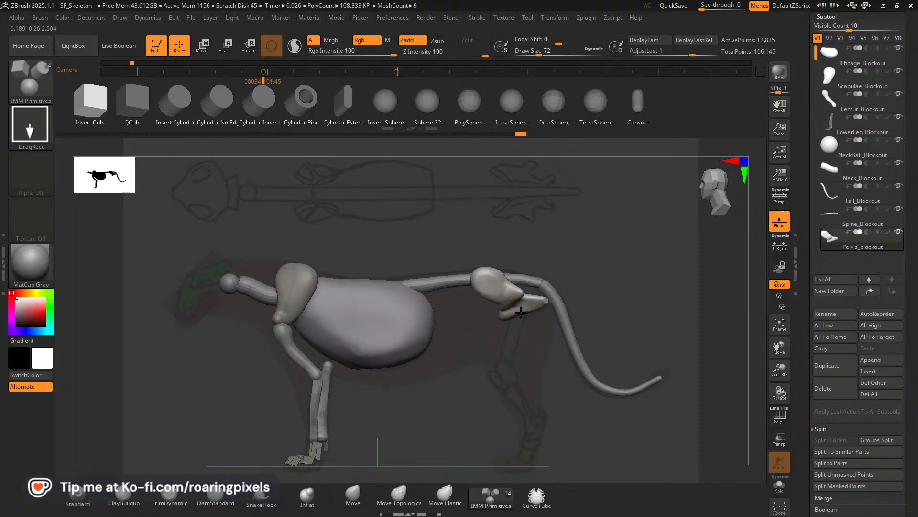
{"action": "left_click_drag", "start_coordinate": [518, 323], "coordinate": [511, 320]}
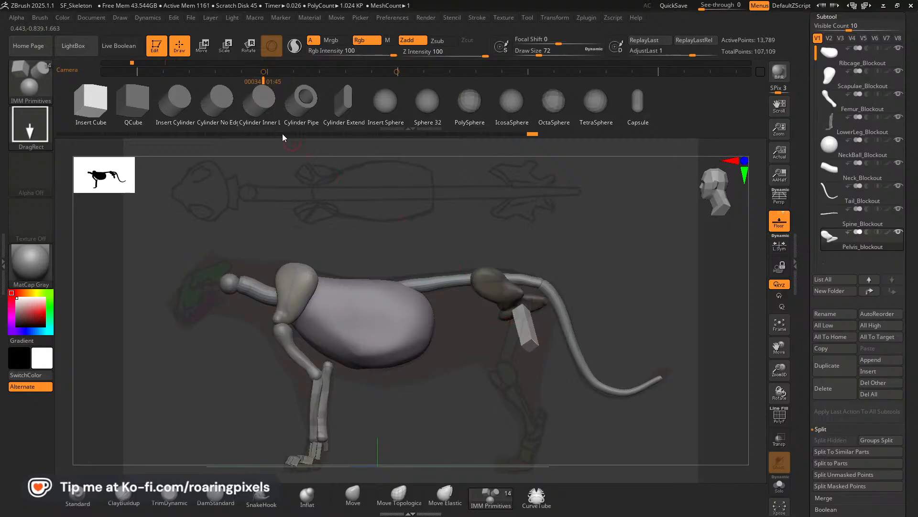
{"action": "left_click", "coordinate": [203, 46]}
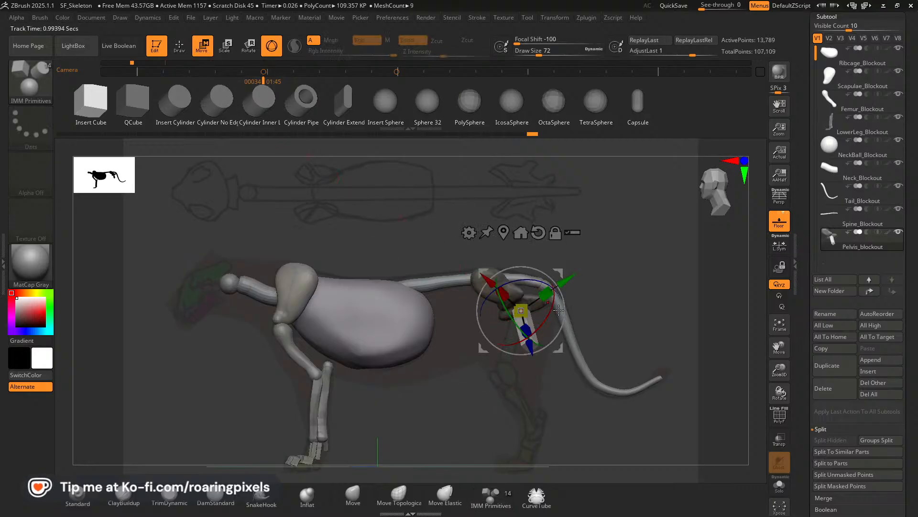
{"action": "left_click_drag", "start_coordinate": [553, 307], "coordinate": [548, 344]}
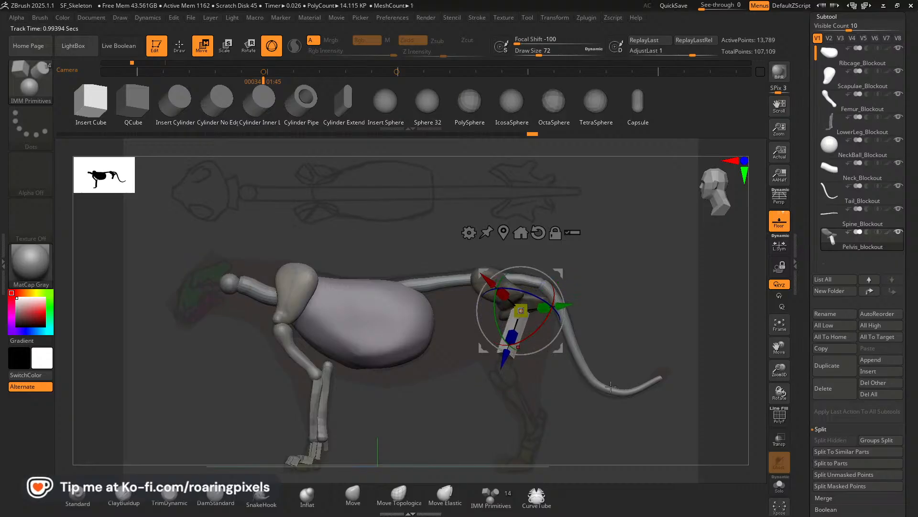
Angle the thigh block outward from the hip socket, checking its placement against the pelvis from several sides.
{"action": "key", "text": "q"}
{"action": "mouse_move", "coordinate": [611, 320]}
{"action": "left_mouse_down"}
{"action": "mouse_move", "coordinate": [688, 321]}
{"action": "mouse_move", "coordinate": [656, 327]}
{"action": "left_mouse_up"}
{"action": "key", "text": "w"}
{"action": "left_click_drag", "start_coordinate": [543, 269], "coordinate": [556, 302]}
{"action": "left_click_drag", "start_coordinate": [655, 313], "coordinate": [581, 303]}
{"action": "left_click_drag", "start_coordinate": [552, 265], "coordinate": [549, 262]}
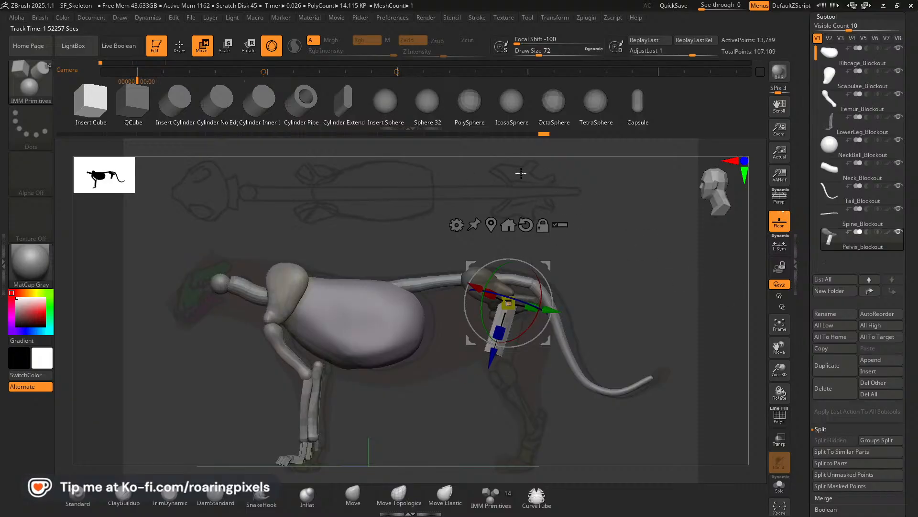
Return to the side-reference camera, rotate the thigh block about X, and stretch it down toward the knee.
{"action": "key", "text": "Right"}
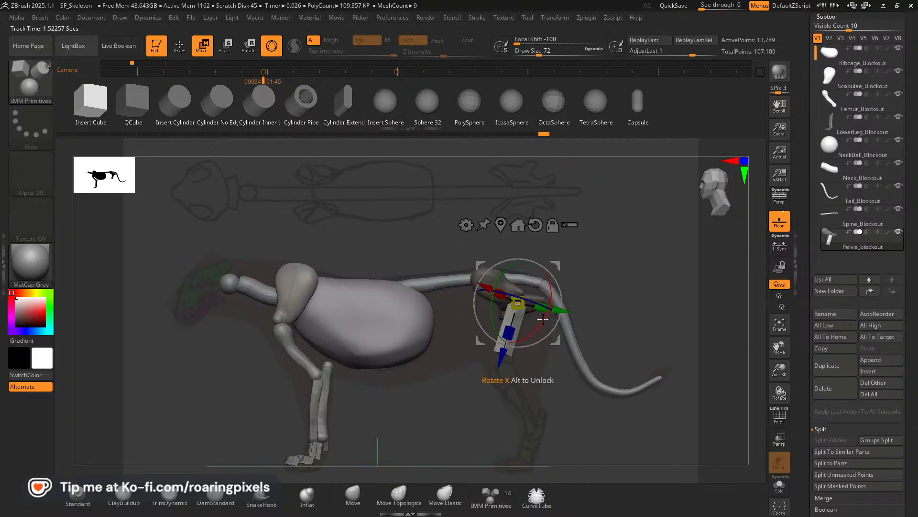
{"action": "left_click_drag", "start_coordinate": [544, 319], "coordinate": [510, 332]}
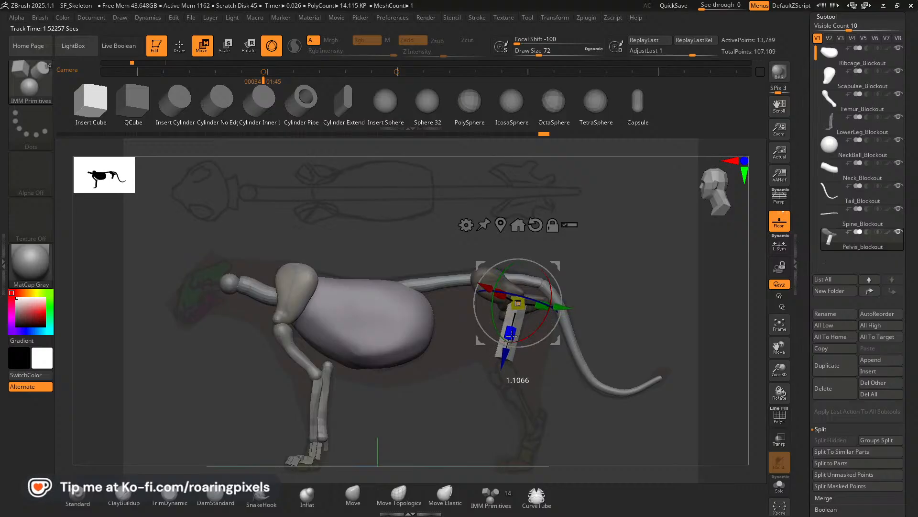
{"action": "left_click_drag", "start_coordinate": [512, 342], "coordinate": [511, 343]}
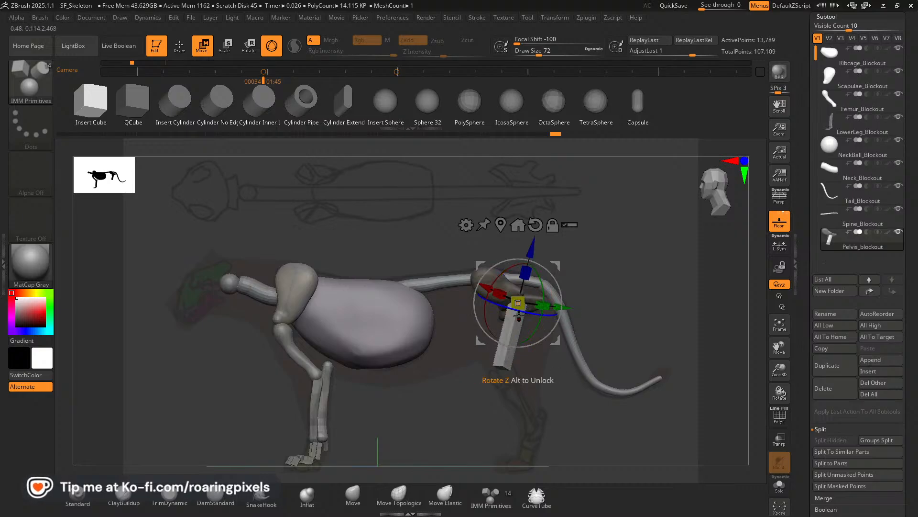
Compare the thigh blocks with the body in front view, and turn them so their flat faces point outward in side view.
{"action": "left_click_drag", "start_coordinate": [549, 393], "coordinate": [651, 345]}
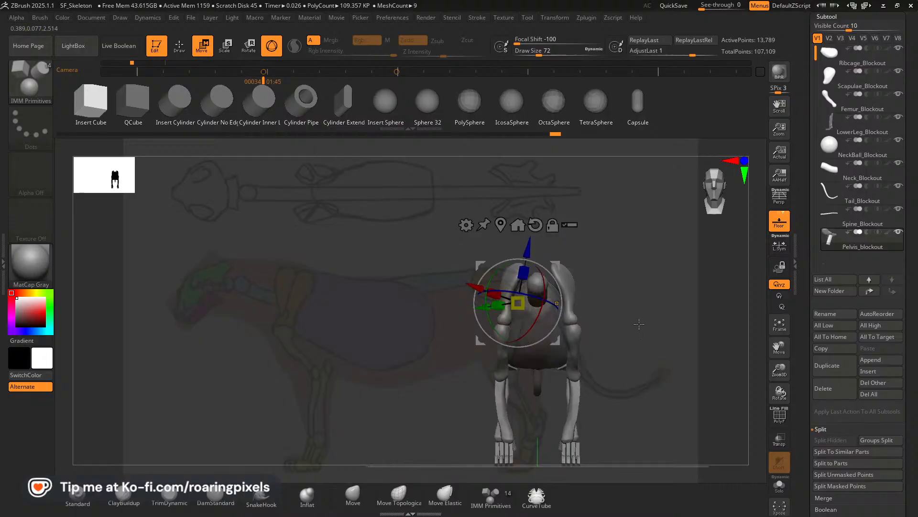
{"action": "left_click_drag", "start_coordinate": [779, 369], "coordinate": [754, 334]}
{"action": "mouse_move", "coordinate": [651, 347]}
{"action": "left_mouse_down"}
{"action": "mouse_move", "coordinate": [622, 366]}
{"action": "mouse_move", "coordinate": [652, 388]}
{"action": "mouse_move", "coordinate": [626, 342]}
{"action": "mouse_move", "coordinate": [644, 332]}
{"action": "left_mouse_up"}
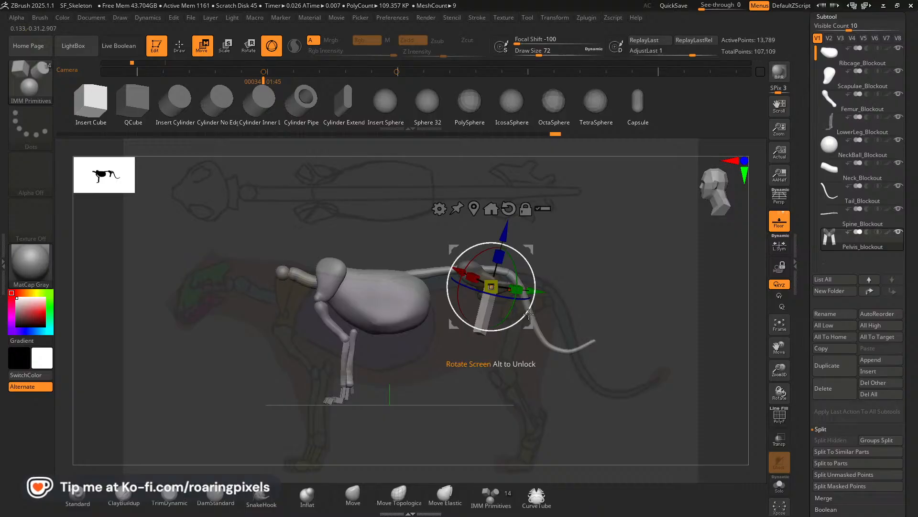
{"action": "key", "text": "Right"}
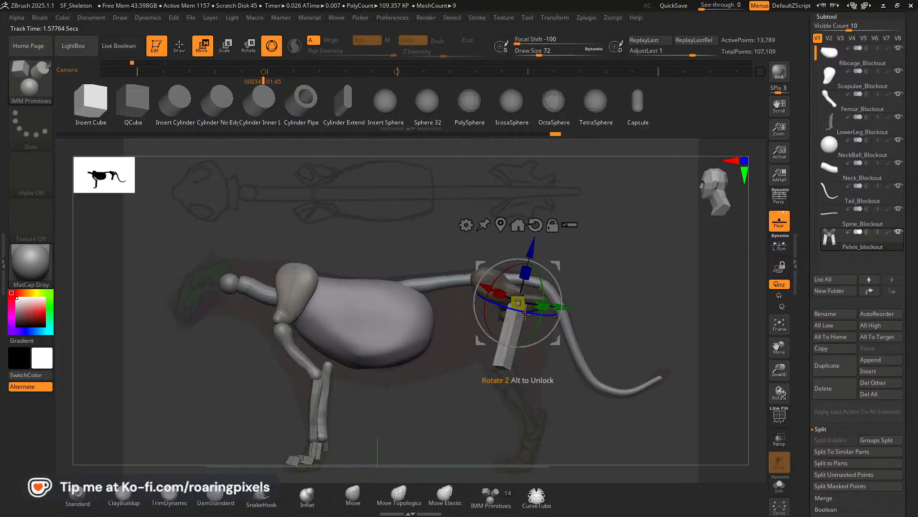
{"action": "left_click_drag", "start_coordinate": [514, 310], "coordinate": [562, 326]}
{"action": "left_click_drag", "start_coordinate": [559, 286], "coordinate": [565, 272]}
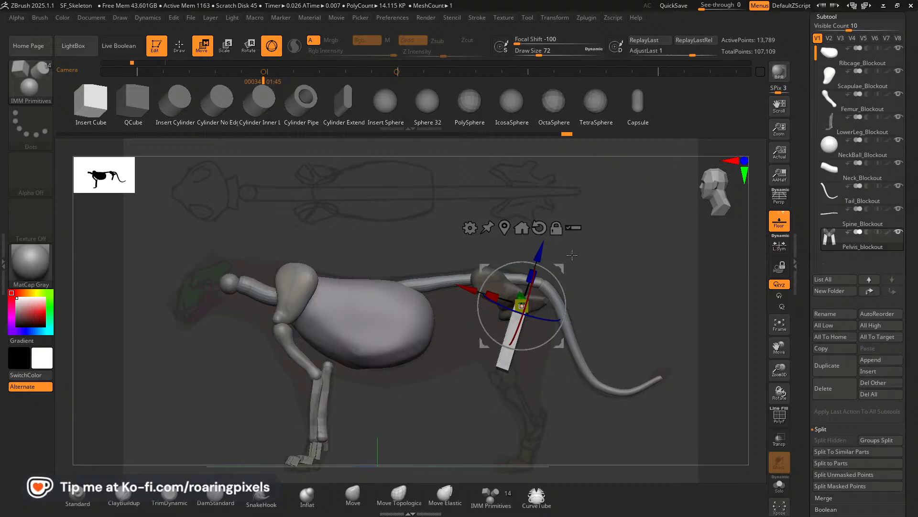
Duplicate the thigh block down to the knee and rotate the copy backward along the shin in the side reference.
{"action": "key", "text": "ctrl"}
{"action": "left_click_drag", "start_coordinate": [545, 247], "coordinate": [555, 361]}
{"action": "mouse_move", "coordinate": [488, 346]}
{"action": "left_mouse_down"}
{"action": "mouse_move", "coordinate": [497, 360]}
{"action": "mouse_move", "coordinate": [485, 331]}
{"action": "left_mouse_up"}
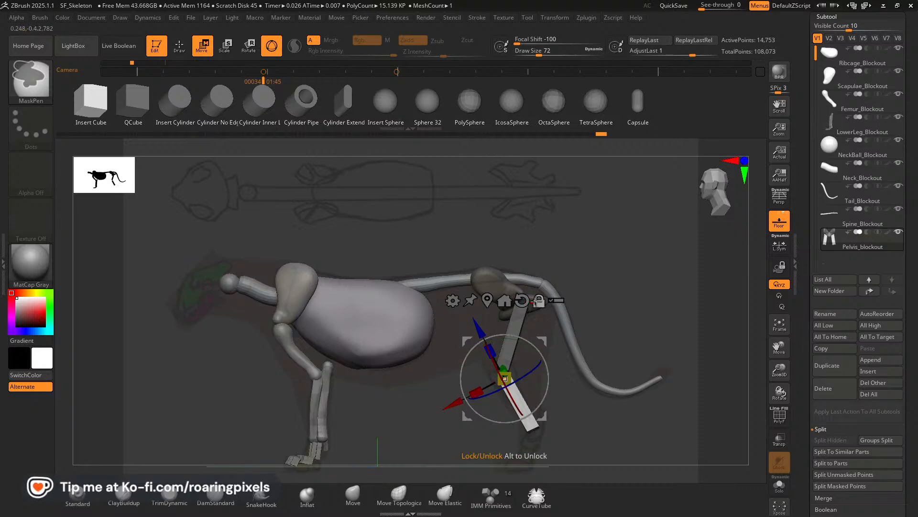
Straighten and shift the shin blocks in front view so they hang upright beneath the thigh blocks.
{"action": "left_click_drag", "start_coordinate": [487, 317], "coordinate": [683, 295]}
{"action": "left_click_drag", "start_coordinate": [652, 332], "coordinate": [645, 332], "text": "shift"}
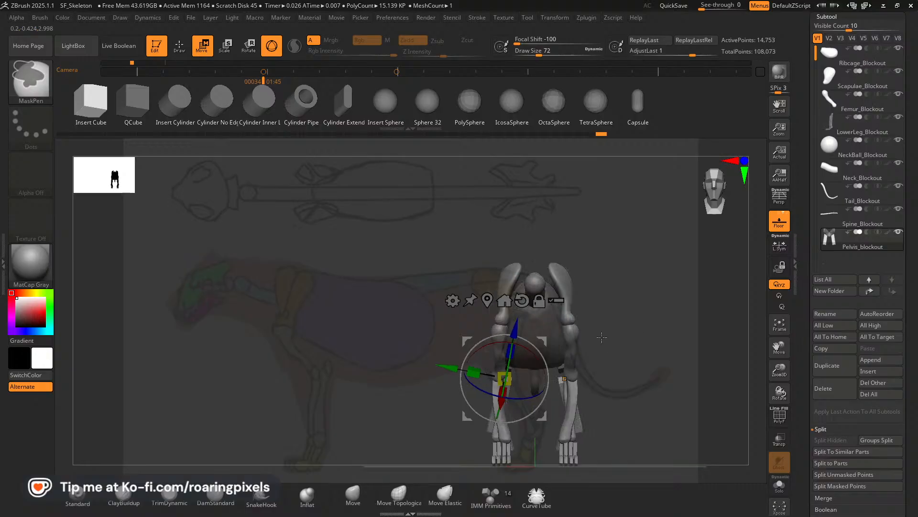
{"action": "mouse_move", "coordinate": [540, 354]}
{"action": "left_mouse_down"}
{"action": "mouse_move", "coordinate": [530, 344]}
{"action": "mouse_move", "coordinate": [544, 340]}
{"action": "left_mouse_up"}
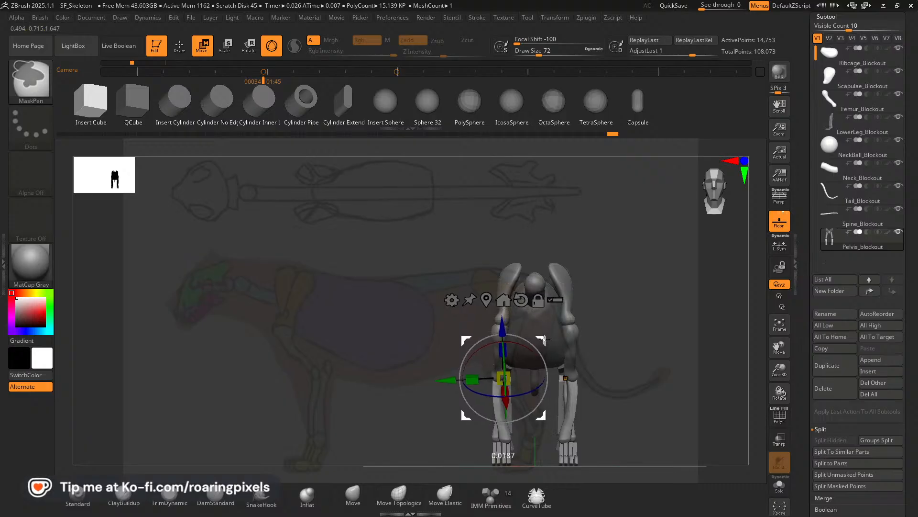
{"action": "left_click_drag", "start_coordinate": [672, 331], "coordinate": [680, 278]}
Move the transform gizmo clear of the hind legs and clear the mask on the pelvis and thigh blocks.
{"action": "left_click", "coordinate": [562, 349], "text": "alt"}
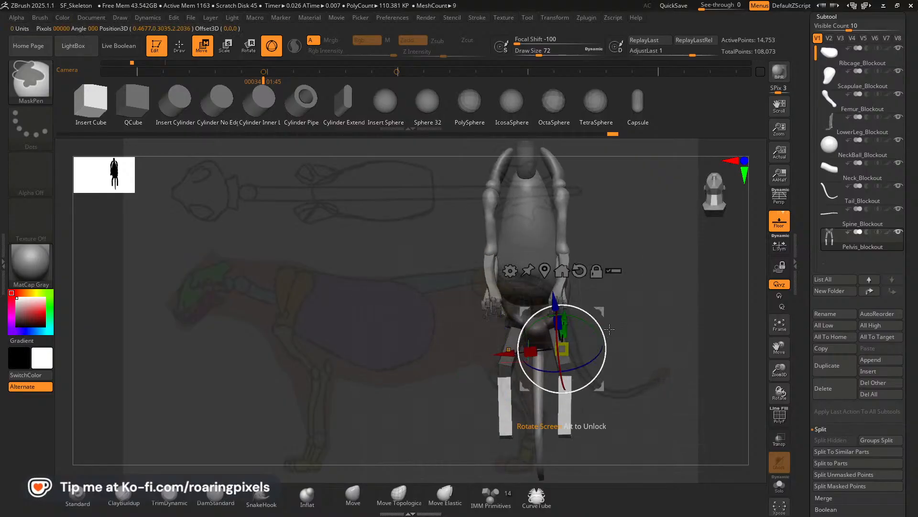
{"action": "left_click_drag", "start_coordinate": [601, 312], "coordinate": [678, 291], "text": "alt"}
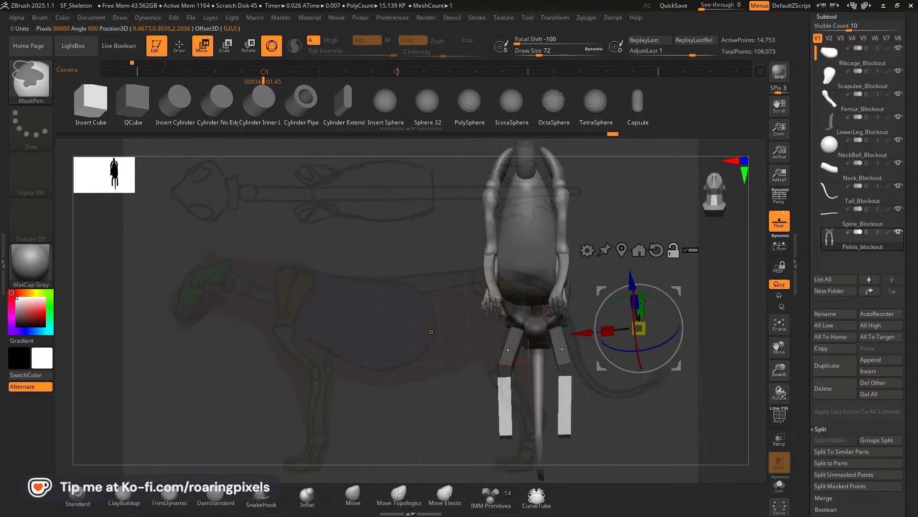
{"action": "left_click", "coordinate": [615, 421], "text": "ctrl"}
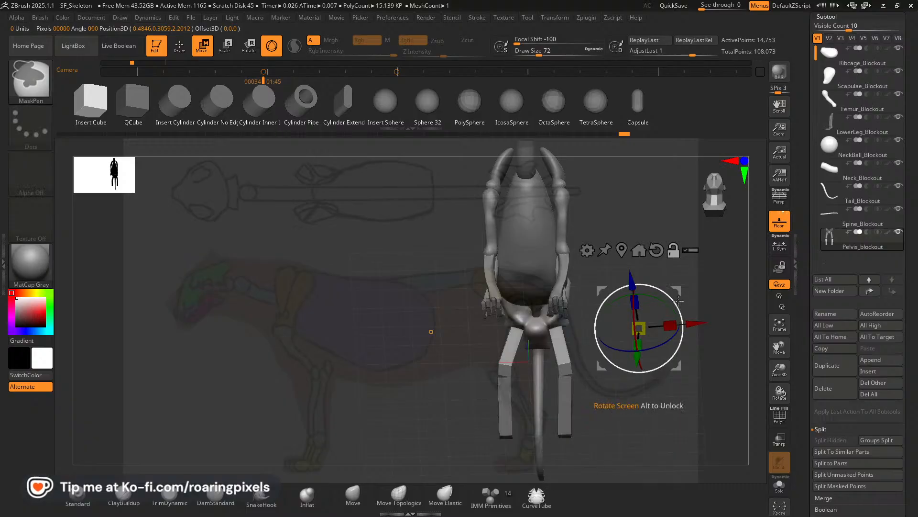
{"action": "left_click_drag", "start_coordinate": [682, 291], "coordinate": [605, 346]}
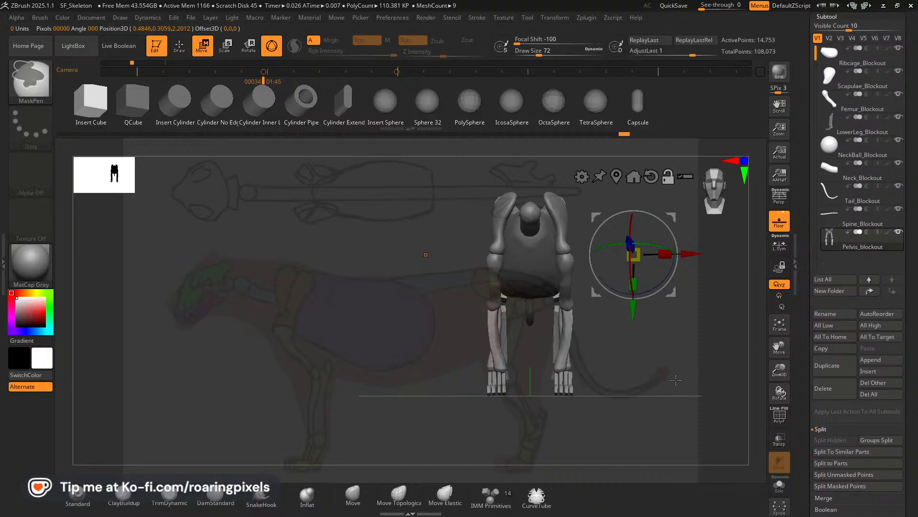
{"action": "left_click_drag", "start_coordinate": [676, 380], "coordinate": [640, 378], "text": "shift"}
{"action": "left_click", "coordinate": [622, 257]}
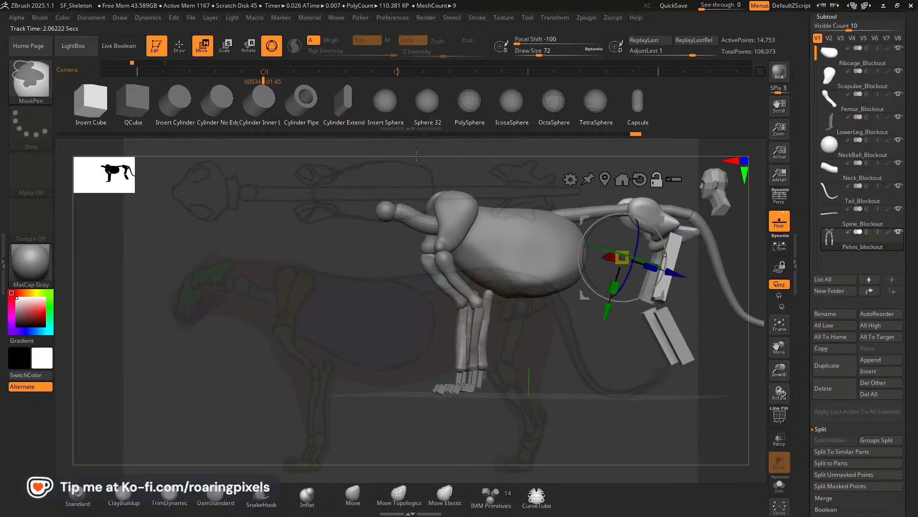
{"action": "left_click_drag", "start_coordinate": [753, 357], "coordinate": [689, 372], "text": "alt"}
Isolate the pelvis by hiding the thigh and shin blocks, and split the hidden blocks into their own subtool.
{"action": "left_click", "coordinate": [181, 48]}
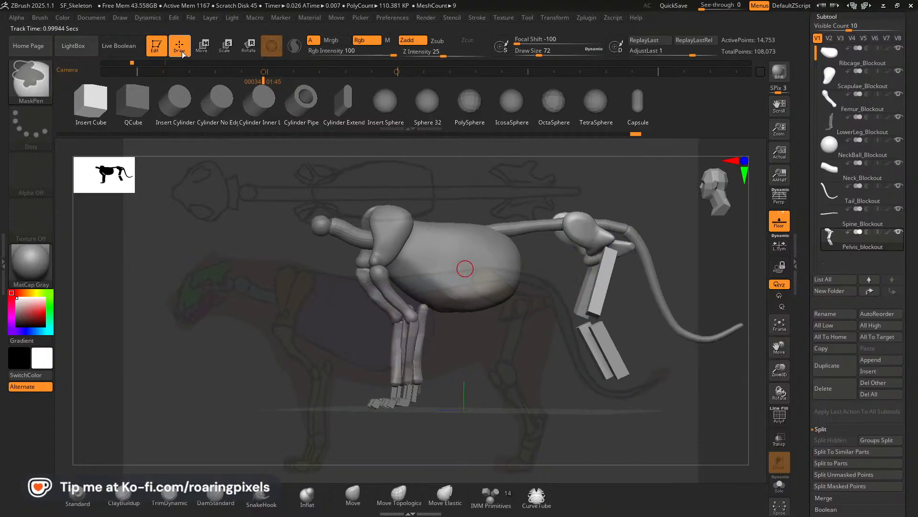
{"action": "left_click", "coordinate": [603, 296], "text": "ctrl+shift"}
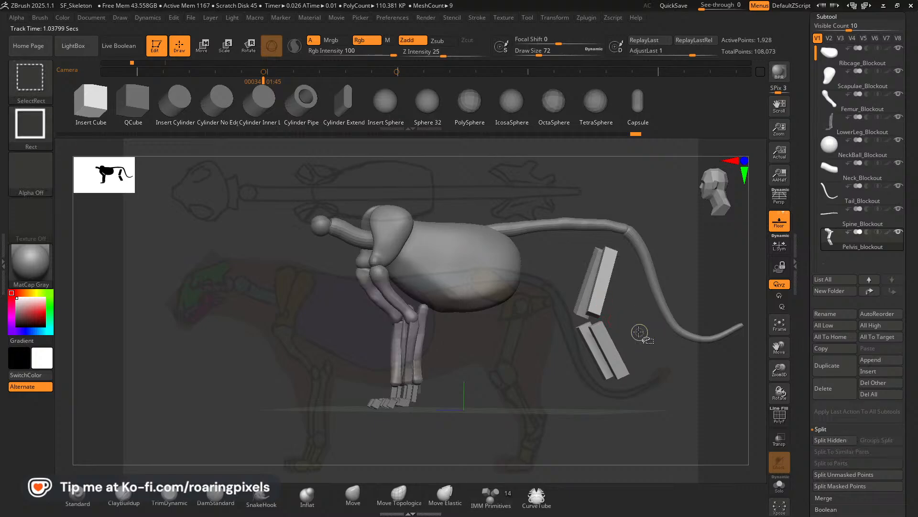
{"action": "left_click_drag", "start_coordinate": [642, 333], "coordinate": [652, 339], "text": "ctrl+shift"}
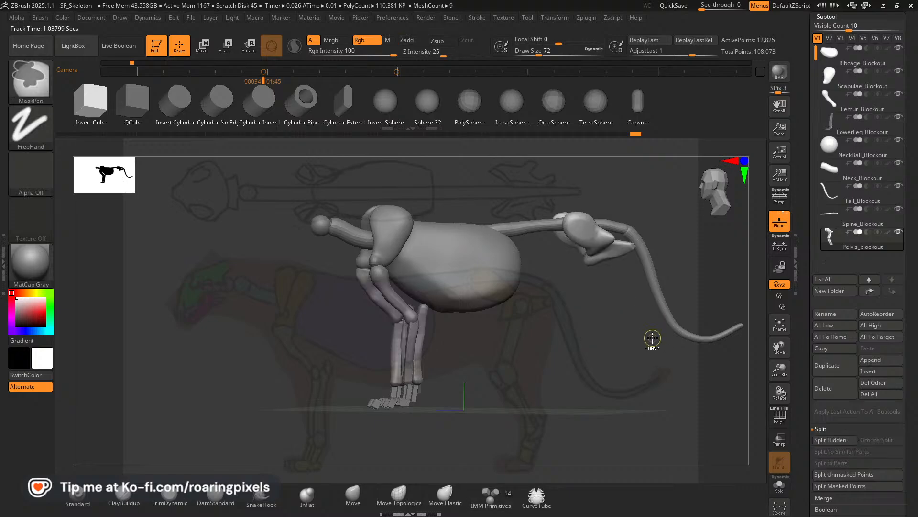
{"action": "left_click", "coordinate": [835, 440]}
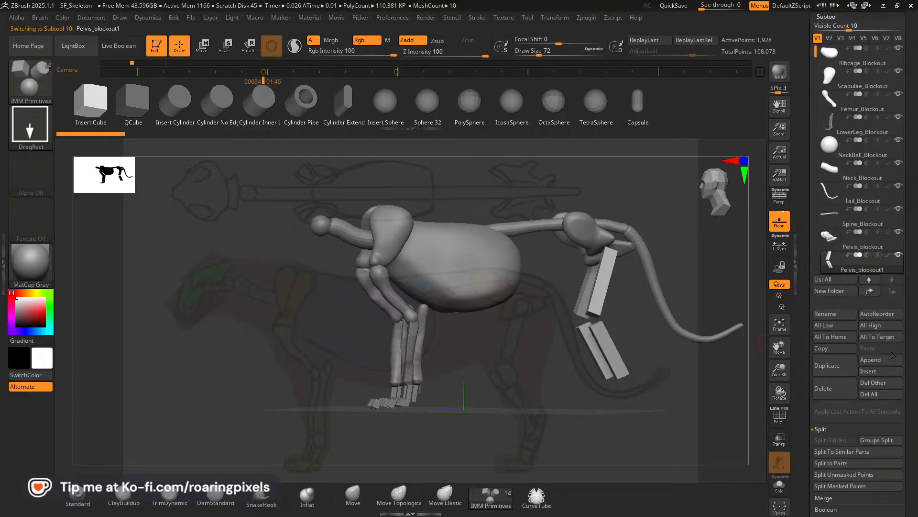
Show the polyframe on the thigh and shin blocks and assign their polygroups with Auto Groups.
{"action": "scroll", "coordinate": [892, 354], "scroll_direction": "down", "scroll_amount": 8}
{"action": "left_click", "coordinate": [779, 417]}
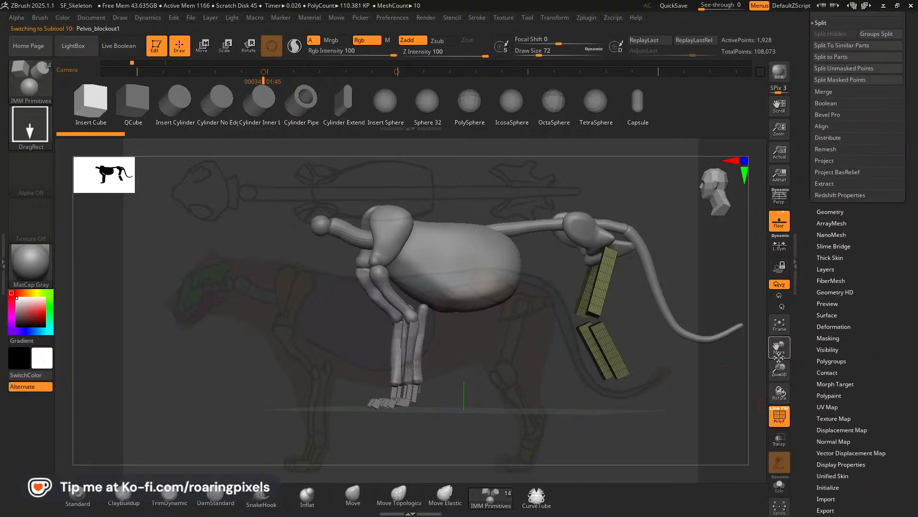
{"action": "mouse_move", "coordinate": [779, 391]}
{"action": "left_mouse_down"}
{"action": "mouse_move", "coordinate": [790, 383]}
{"action": "mouse_move", "coordinate": [784, 389]}
{"action": "mouse_move", "coordinate": [797, 390]}
{"action": "left_mouse_up"}
{"action": "scroll", "coordinate": [850, 348], "scroll_direction": "down", "scroll_amount": 2}
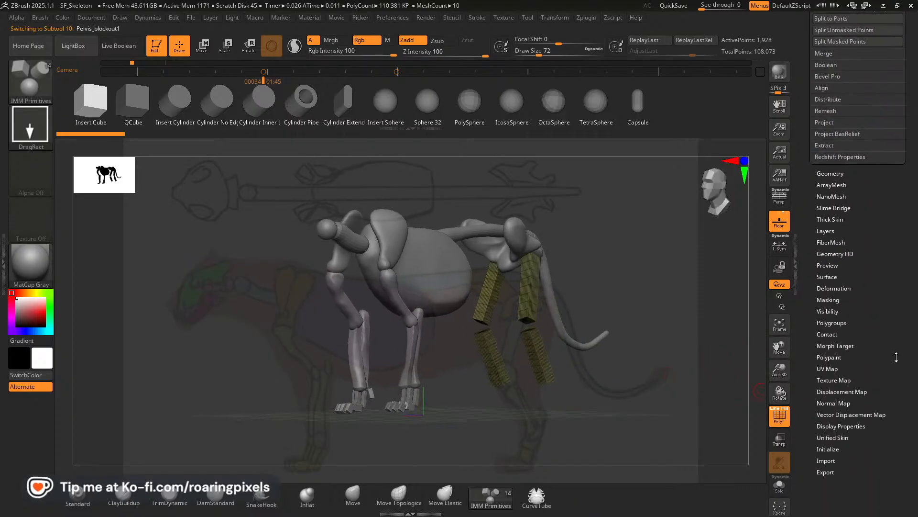
{"action": "left_click", "coordinate": [833, 277]}
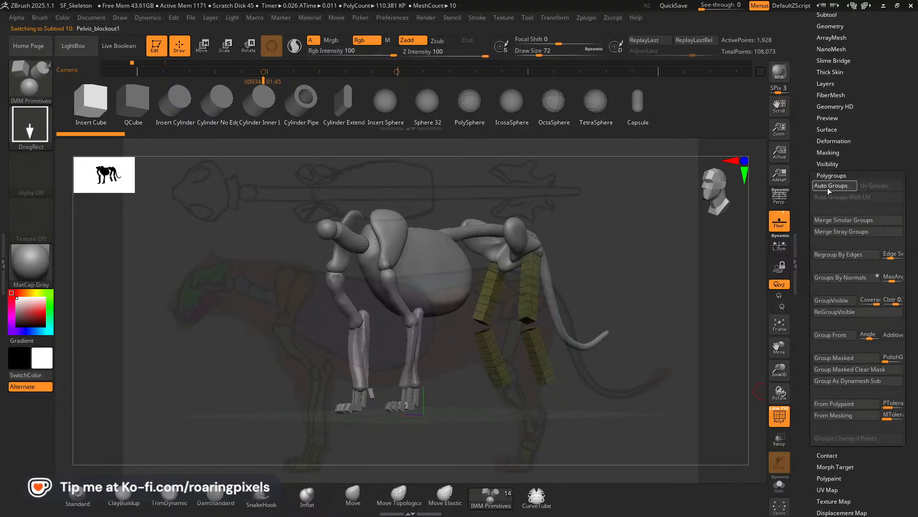
{"action": "left_click", "coordinate": [829, 189]}
Isolate the shin pair and the thigh pair in turn, giving each pair its own shared polygroup.
{"action": "key", "text": "ctrl+shift"}
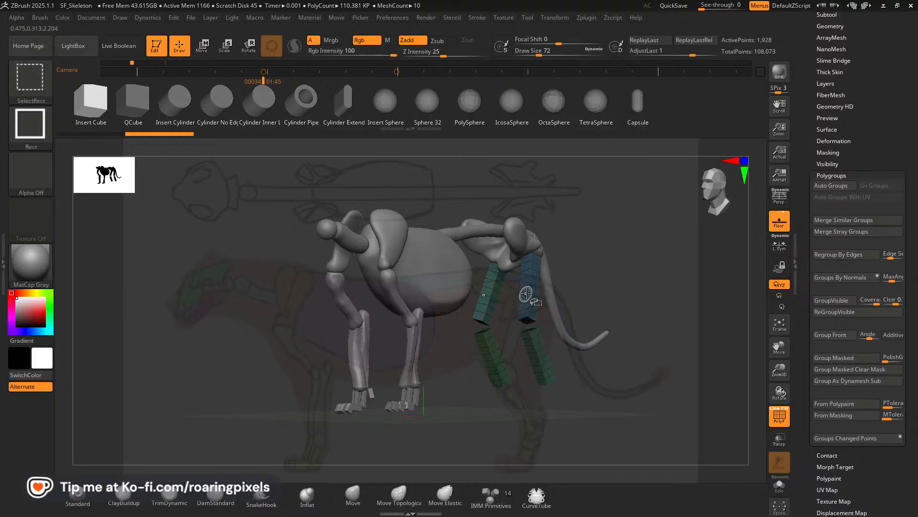
{"action": "left_click", "coordinate": [526, 294], "text": "ctrl+shift"}
{"action": "left_click_drag", "start_coordinate": [603, 294], "coordinate": [586, 285], "text": "ctrl+shift"}
{"action": "left_click", "coordinate": [492, 292], "text": "ctrl+shift"}
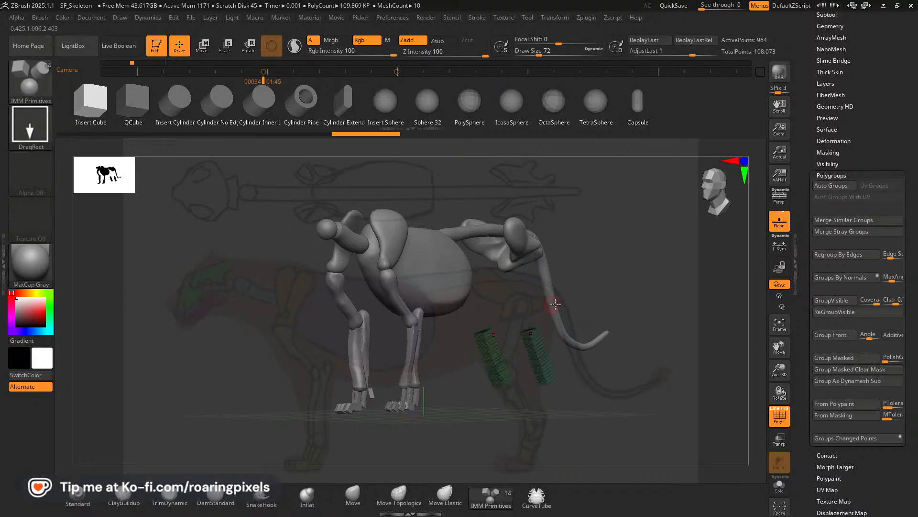
{"action": "key", "text": "ctrl"}
{"action": "left_click_drag", "start_coordinate": [609, 287], "coordinate": [604, 286], "text": "ctrl+shift"}
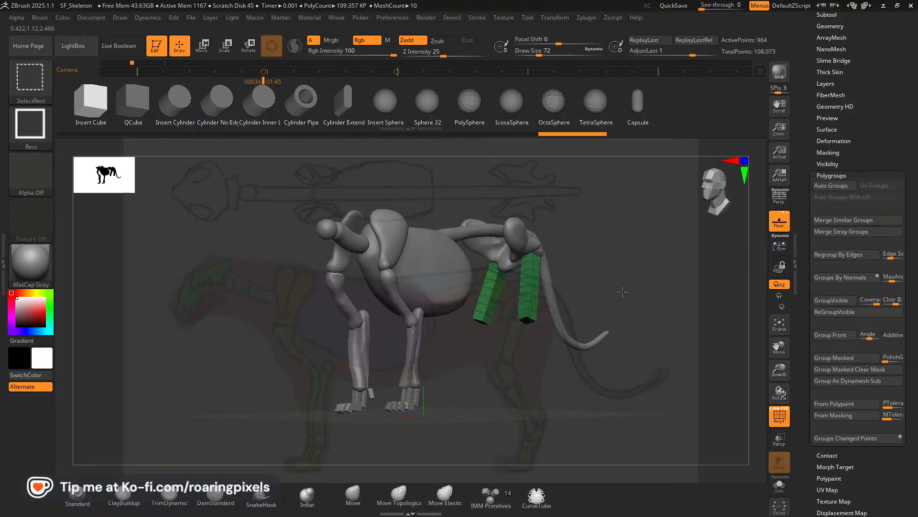
{"action": "left_click", "coordinate": [622, 291], "text": "ctrl+shift"}
Mask the shin blocks and rotate the thigh blocks about 11 degrees so they hang straight when seen from behind.
{"action": "left_click_drag", "start_coordinate": [542, 292], "coordinate": [472, 258]}
{"action": "key", "text": "w"}
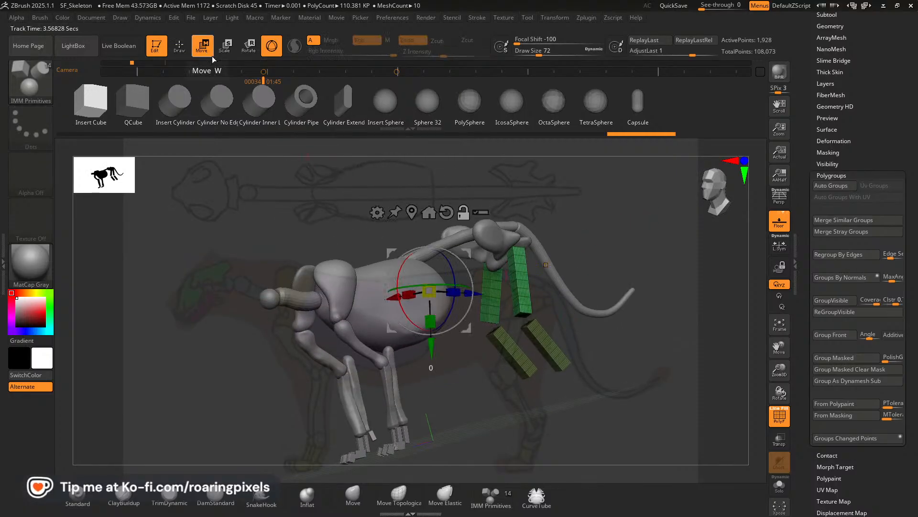
{"action": "left_click", "coordinate": [521, 280], "text": "ctrl"}
{"action": "left_click_drag", "start_coordinate": [593, 281], "coordinate": [647, 234]}
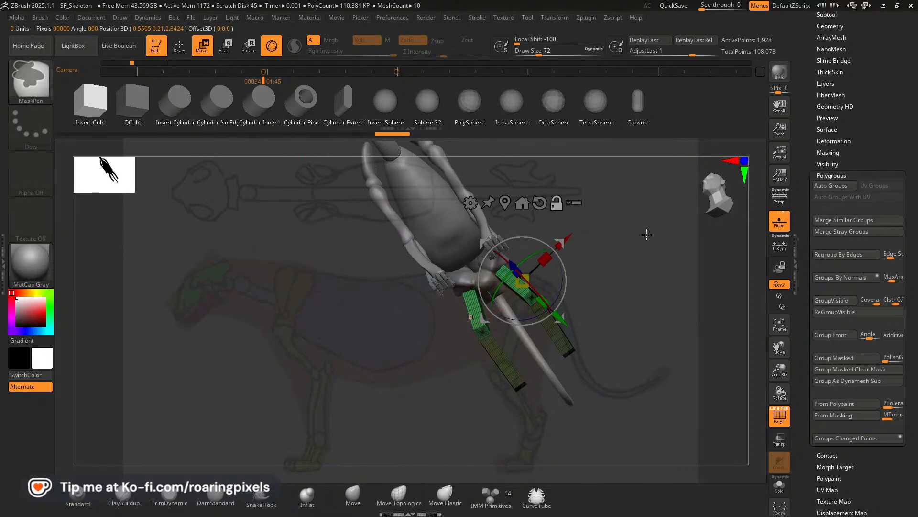
{"action": "left_click_drag", "start_coordinate": [636, 280], "coordinate": [589, 261], "text": "shift"}
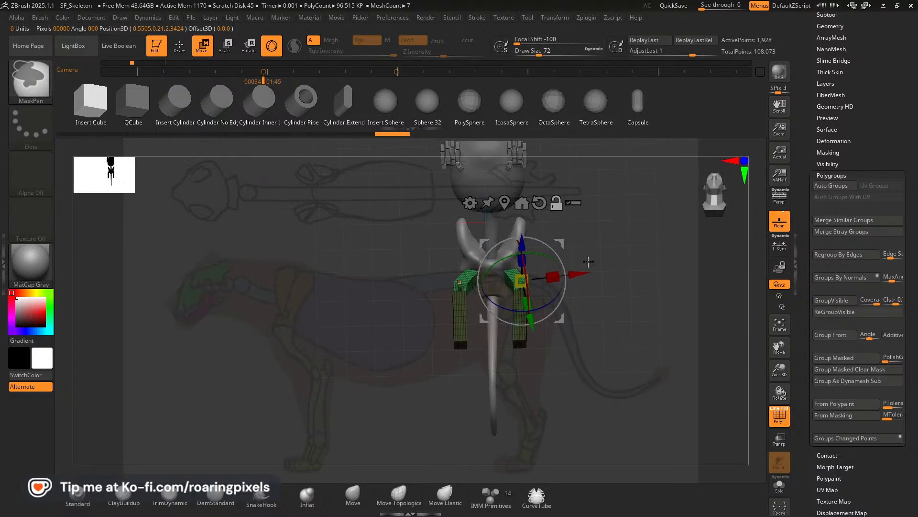
{"action": "mouse_move", "coordinate": [562, 298]}
{"action": "left_mouse_down"}
{"action": "mouse_move", "coordinate": [554, 298]}
{"action": "mouse_move", "coordinate": [561, 292]}
{"action": "left_mouse_up"}
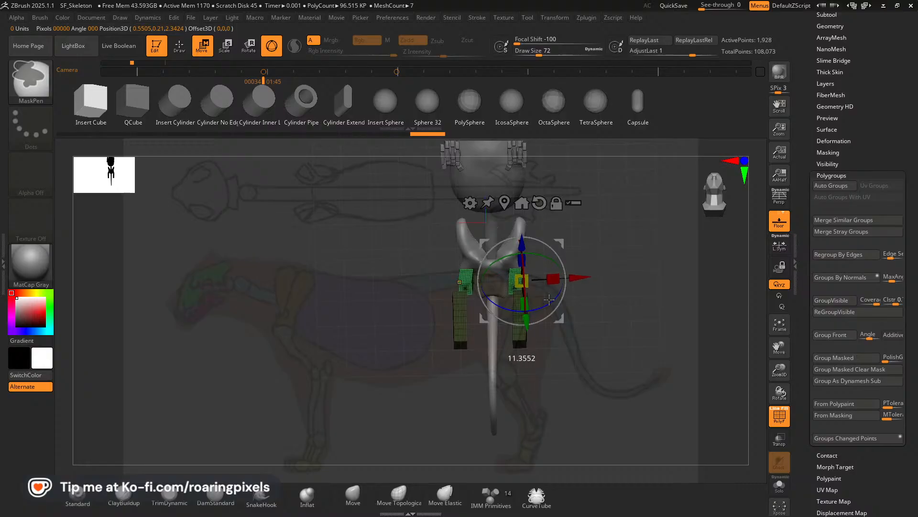
{"action": "left_click_drag", "start_coordinate": [564, 238], "coordinate": [567, 229]}
{"action": "left_click_drag", "start_coordinate": [632, 239], "coordinate": [638, 307]}
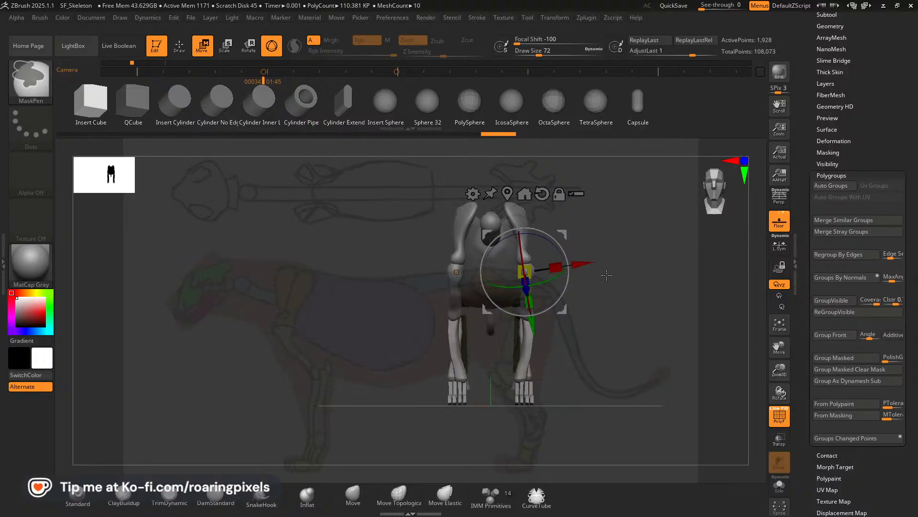
{"action": "mouse_move", "coordinate": [607, 275]}
{"action": "left_mouse_down"}
{"action": "mouse_move", "coordinate": [669, 297]}
{"action": "mouse_move", "coordinate": [604, 258]}
{"action": "left_mouse_up"}
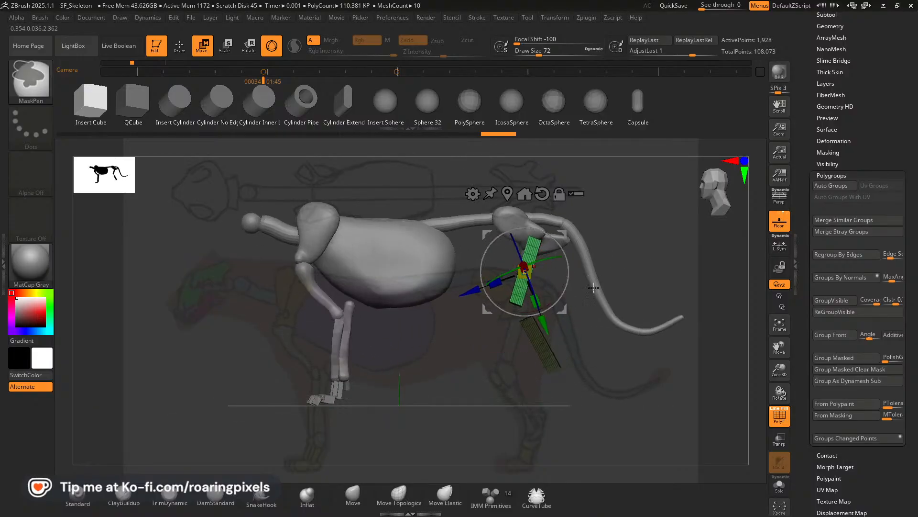
Fine-tune the thigh blocks against the side and front views, then leave the transform gizmo and hide the polyframe.
{"action": "key", "text": "Right"}
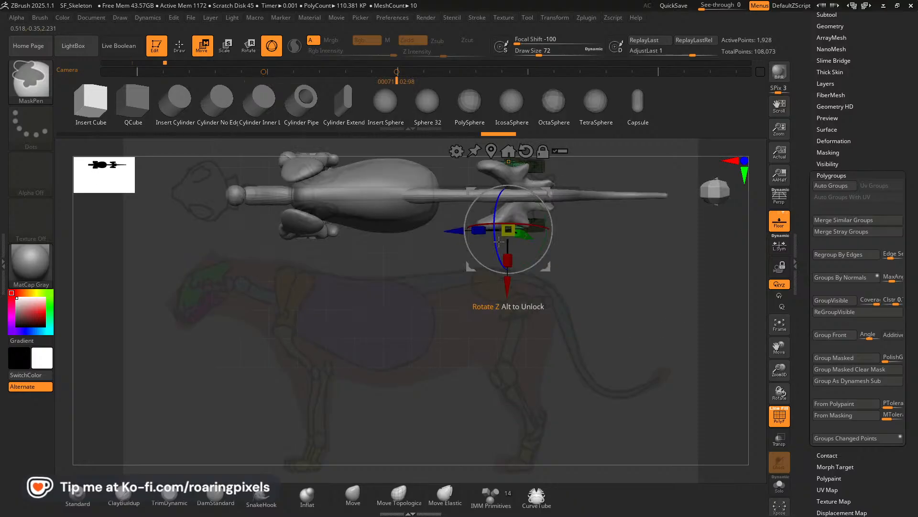
{"action": "key", "text": "Left"}
{"action": "mouse_move", "coordinate": [538, 300]}
{"action": "left_mouse_down"}
{"action": "mouse_move", "coordinate": [521, 301]}
{"action": "mouse_move", "coordinate": [551, 298]}
{"action": "left_mouse_up"}
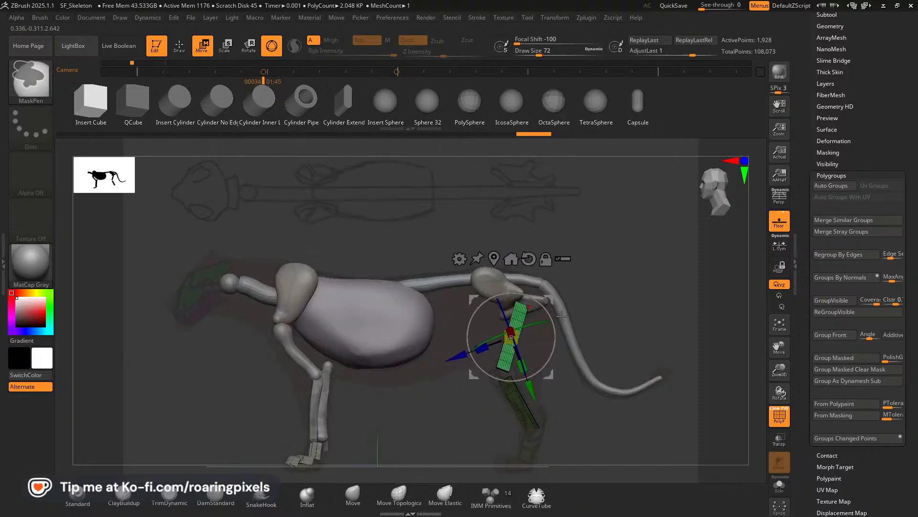
{"action": "left_click_drag", "start_coordinate": [649, 299], "coordinate": [688, 298]}
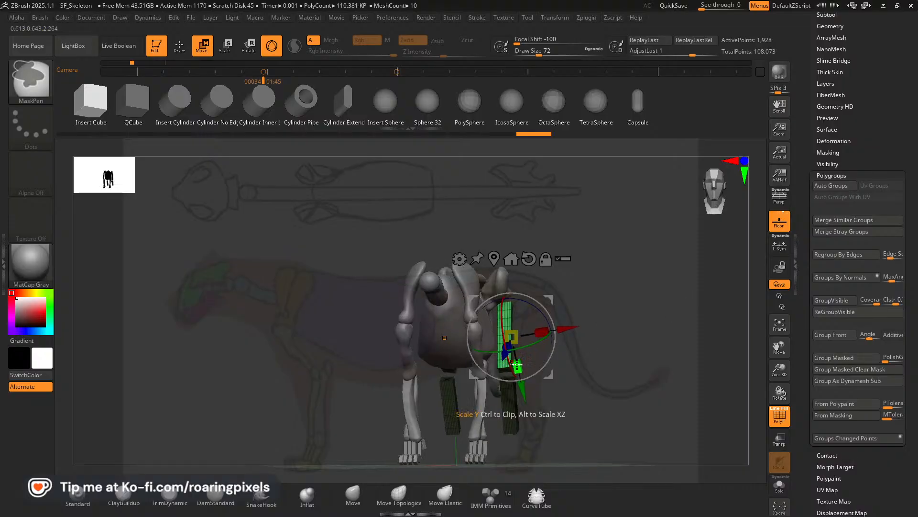
{"action": "mouse_move", "coordinate": [644, 338]}
{"action": "left_mouse_down"}
{"action": "mouse_move", "coordinate": [623, 335]}
{"action": "mouse_move", "coordinate": [645, 337]}
{"action": "left_mouse_up"}
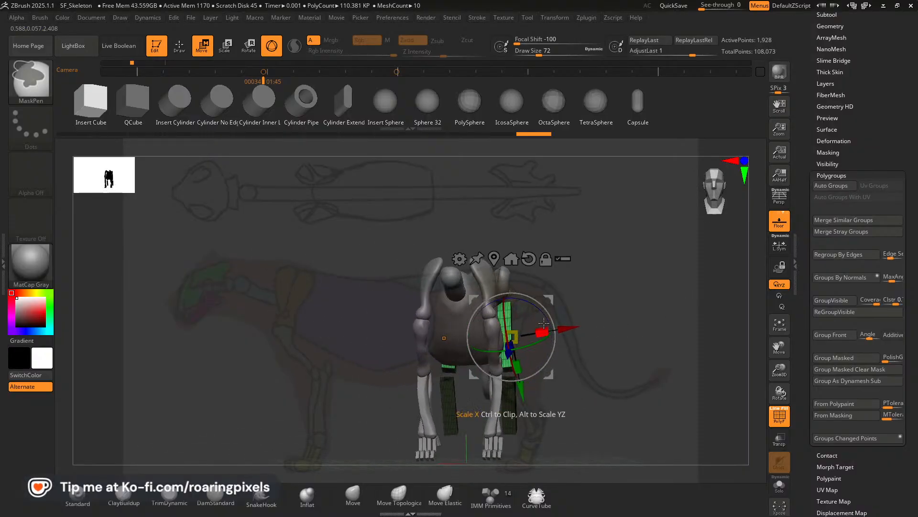
{"action": "left_click_drag", "start_coordinate": [548, 312], "coordinate": [564, 339]}
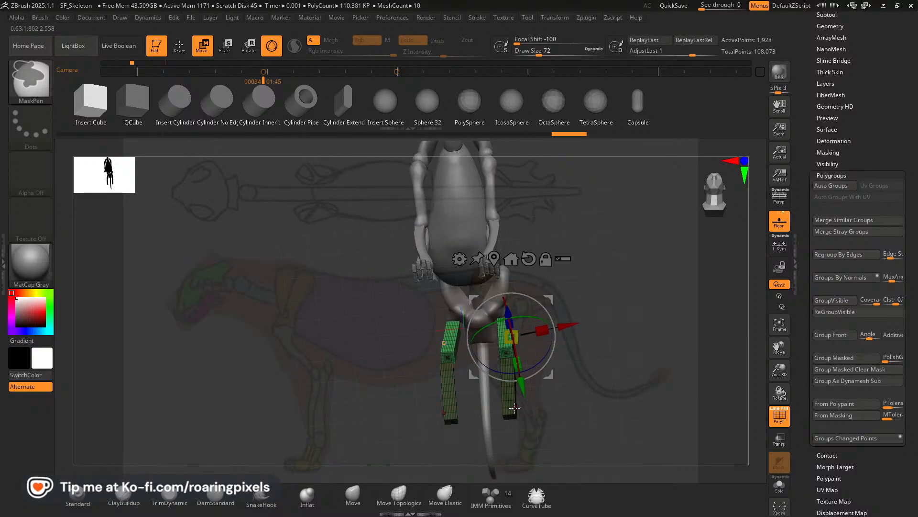
{"action": "key", "text": "q"}
{"action": "mouse_move", "coordinate": [627, 322]}
{"action": "left_mouse_down"}
{"action": "mouse_move", "coordinate": [640, 330]}
{"action": "mouse_move", "coordinate": [614, 359]}
{"action": "mouse_move", "coordinate": [521, 371]}
{"action": "mouse_move", "coordinate": [610, 311]}
{"action": "left_mouse_up"}
{"action": "key", "text": "shift+f"}
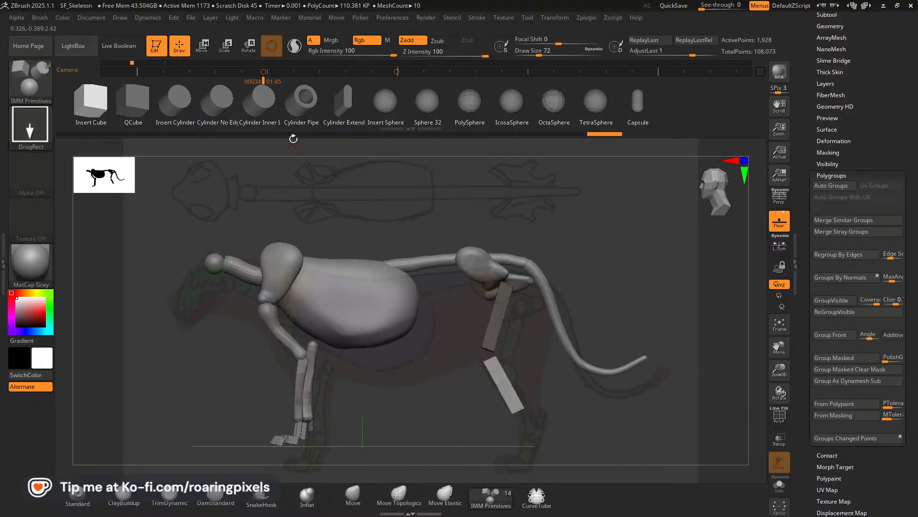
Adjust the angle and position of the unmasked shin blocks in the side reference view.
{"action": "left_click", "coordinate": [202, 47]}
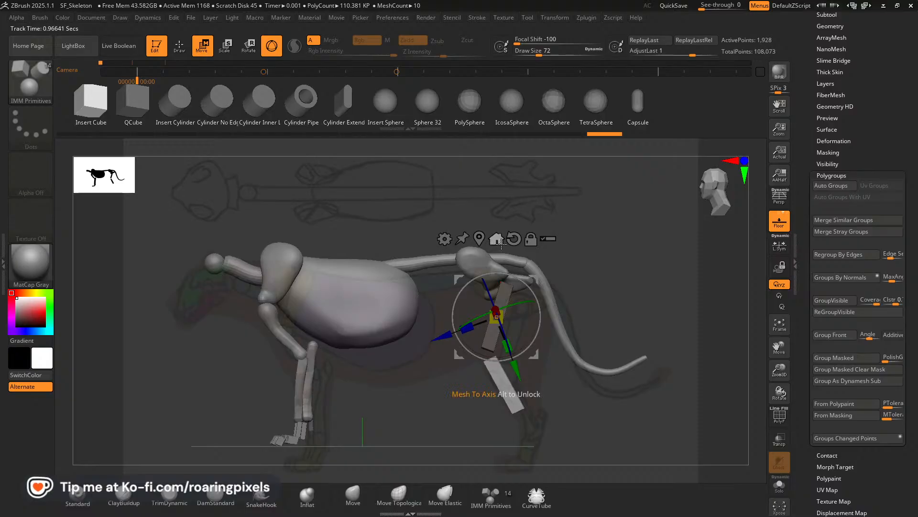
{"action": "left_click_drag", "start_coordinate": [501, 244], "coordinate": [501, 242], "text": "alt"}
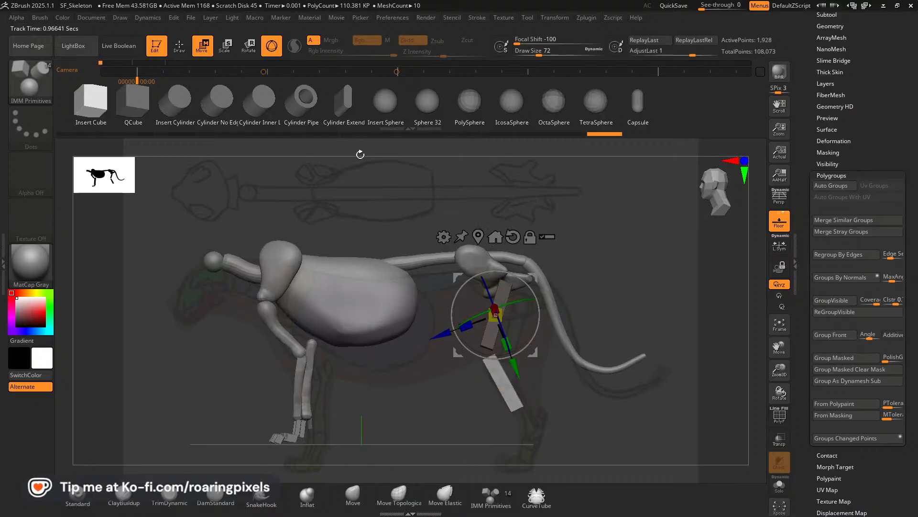
{"action": "key", "text": "Right"}
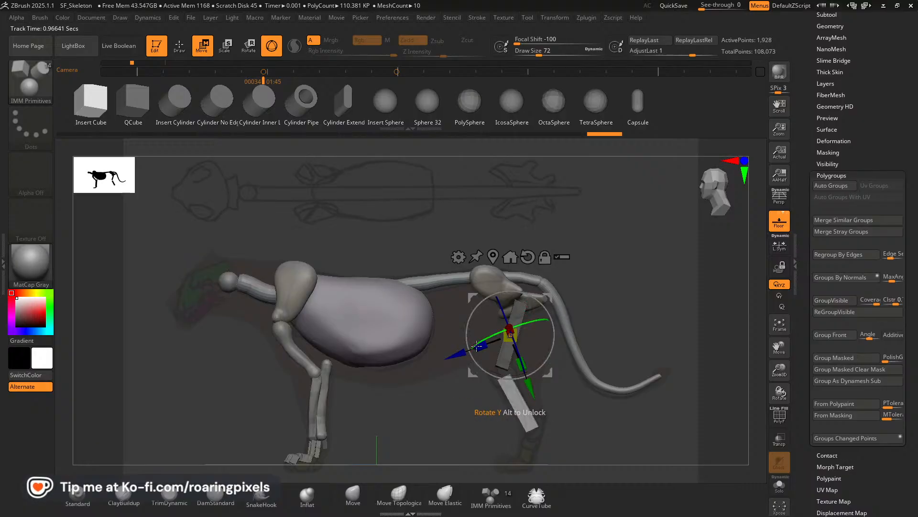
{"action": "left_click_drag", "start_coordinate": [480, 347], "coordinate": [485, 347]}
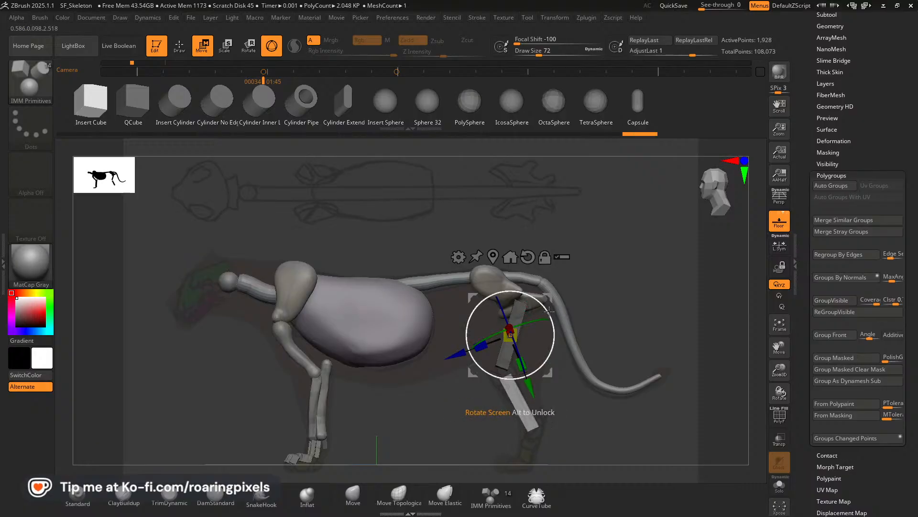
{"action": "left_click_drag", "start_coordinate": [548, 315], "coordinate": [543, 291]}
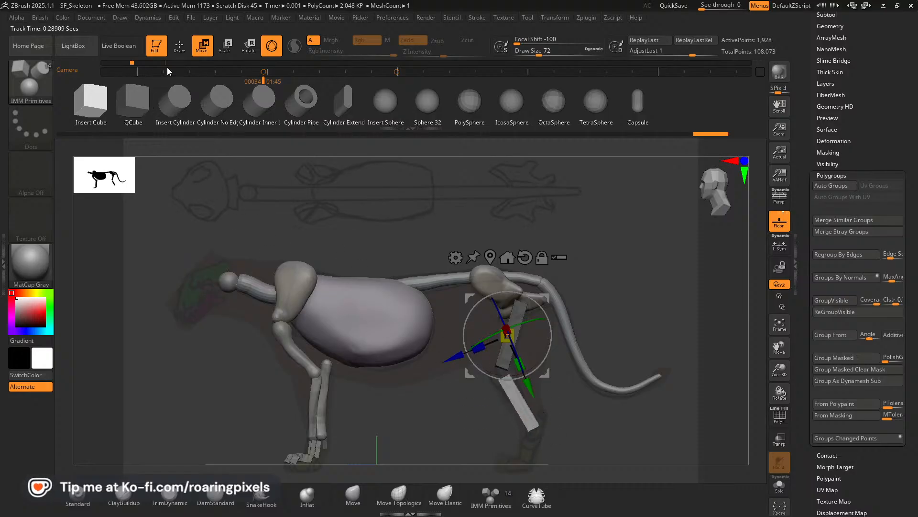
{"action": "left_click", "coordinate": [95, 106]}
{"action": "left_click_drag", "start_coordinate": [507, 335], "coordinate": [572, 374]}
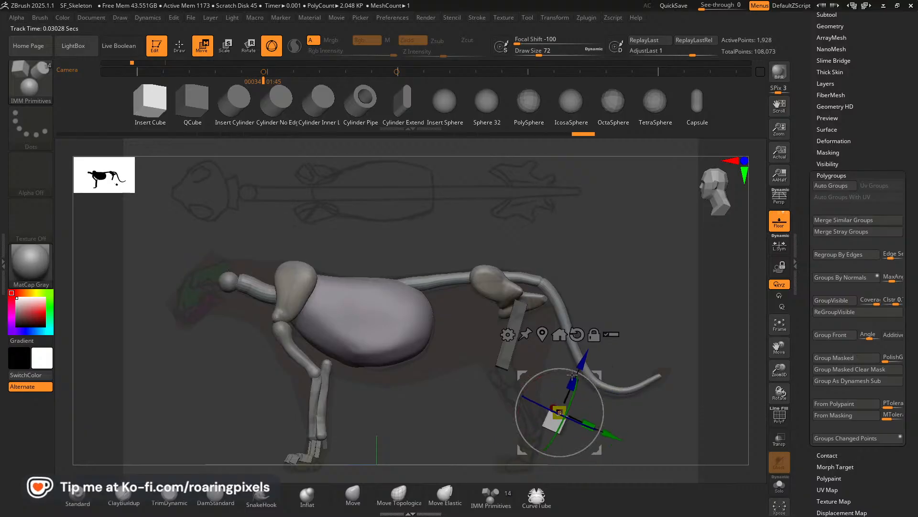
{"action": "key", "text": "q"}
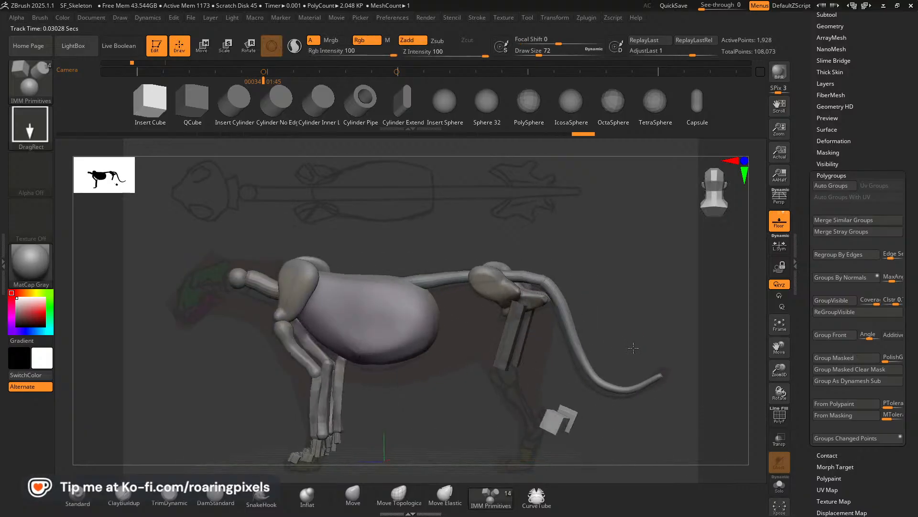
{"action": "mouse_move", "coordinate": [633, 347]}
{"action": "left_mouse_down"}
{"action": "mouse_move", "coordinate": [648, 339]}
{"action": "mouse_move", "coordinate": [626, 334]}
{"action": "left_mouse_up"}
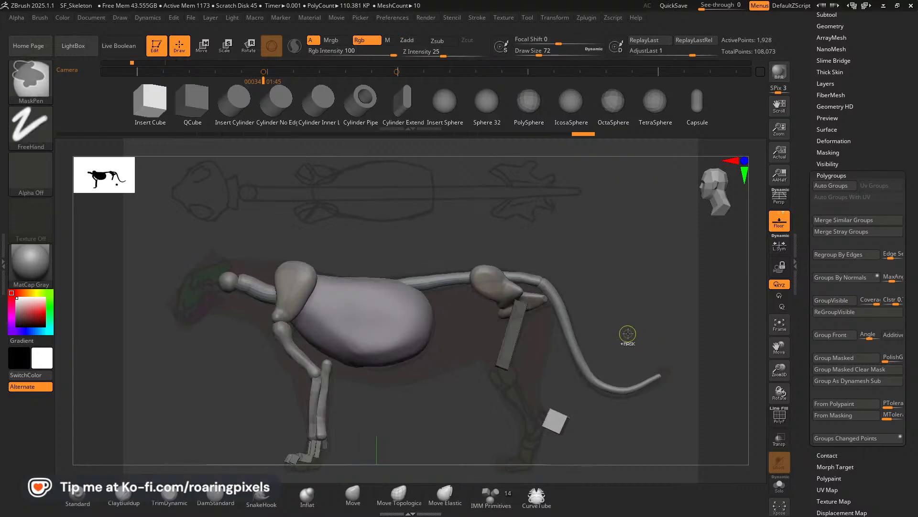
{"action": "key", "text": "ctrl+z"}
{"action": "key", "text": "ctrl+z"}
{"action": "key", "text": "ctrl+z"}
{"action": "key", "text": "ctrl+z"}
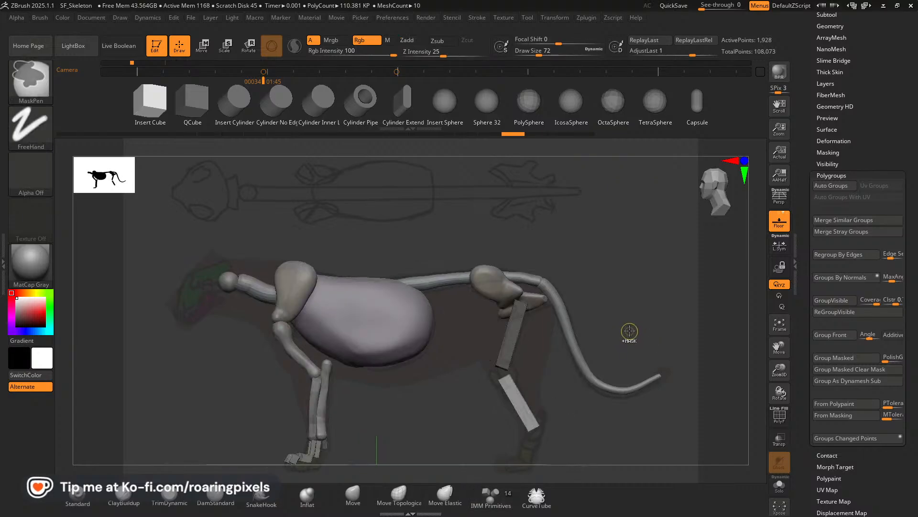
Insert a small cube at the lower end of the shin and rotate it along the heel in the side view.
{"action": "key", "text": "shift"}
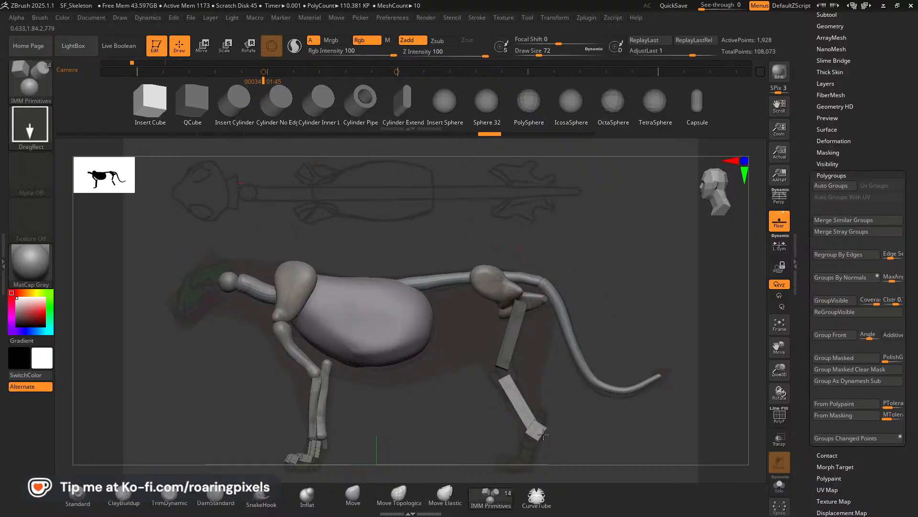
{"action": "left_click_drag", "start_coordinate": [544, 434], "coordinate": [541, 432]}
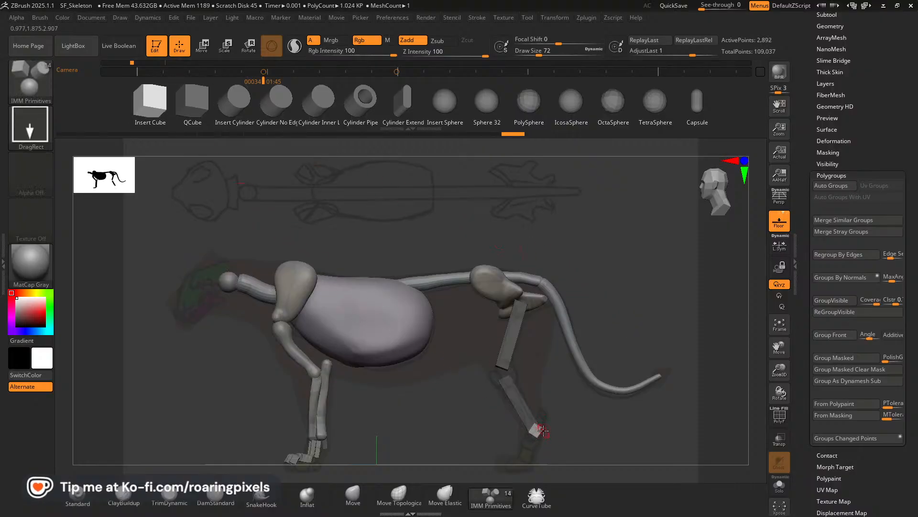
{"action": "left_click", "coordinate": [203, 47]}
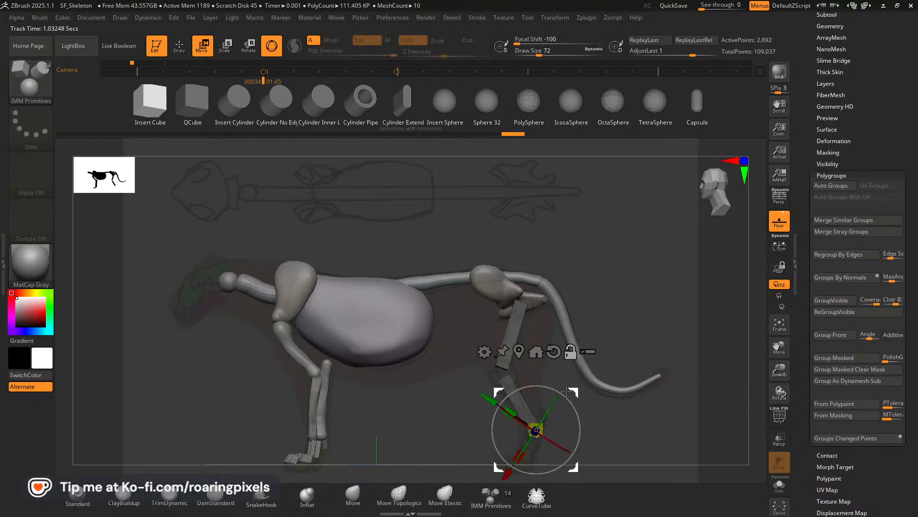
{"action": "mouse_move", "coordinate": [557, 390]}
{"action": "left_mouse_down"}
{"action": "mouse_move", "coordinate": [574, 401]}
{"action": "mouse_move", "coordinate": [584, 370]}
{"action": "mouse_move", "coordinate": [577, 386]}
{"action": "left_mouse_up"}
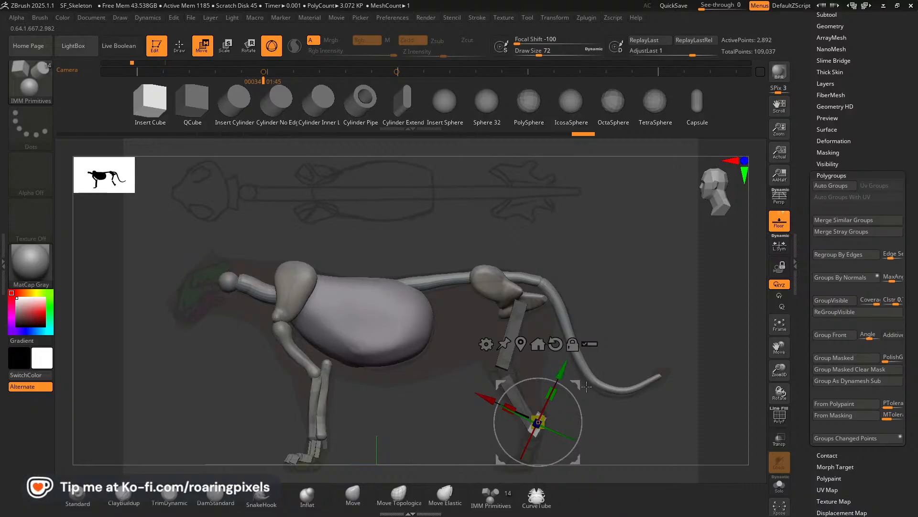
Reshape the new heel block with the Move brush to follow the reference, enlarging the brush to 176.
{"action": "left_click", "coordinate": [181, 50]}
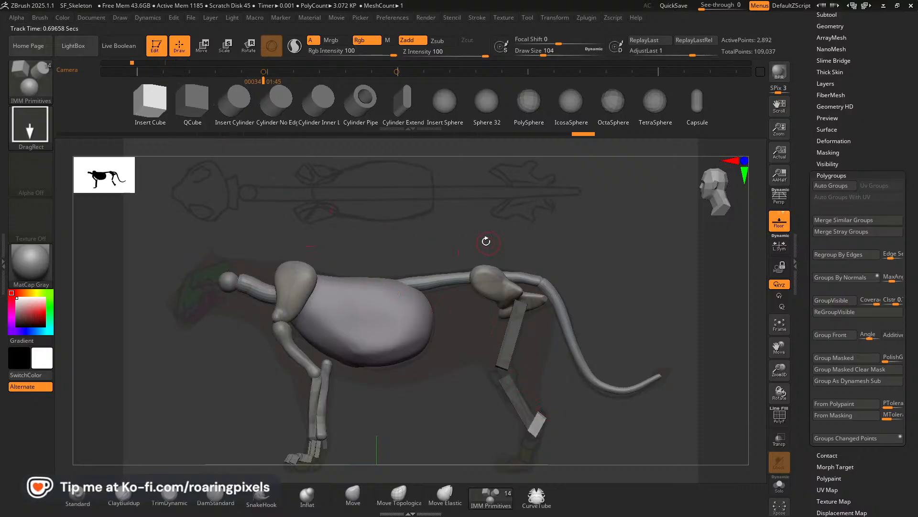
{"action": "left_click", "coordinate": [352, 500]}
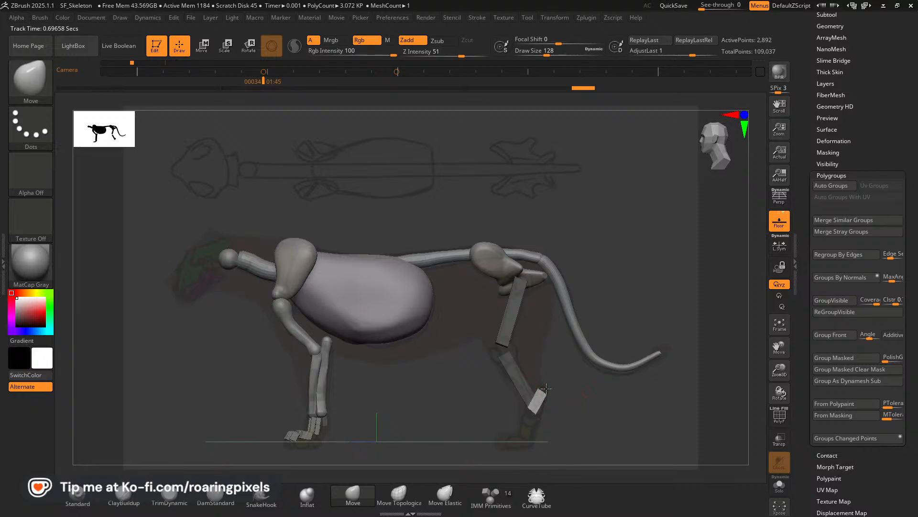
{"action": "left_click_drag", "start_coordinate": [543, 388], "coordinate": [530, 412]}
{"action": "key", "text": "]"}
{"action": "left_click_drag", "start_coordinate": [533, 397], "coordinate": [537, 396]}
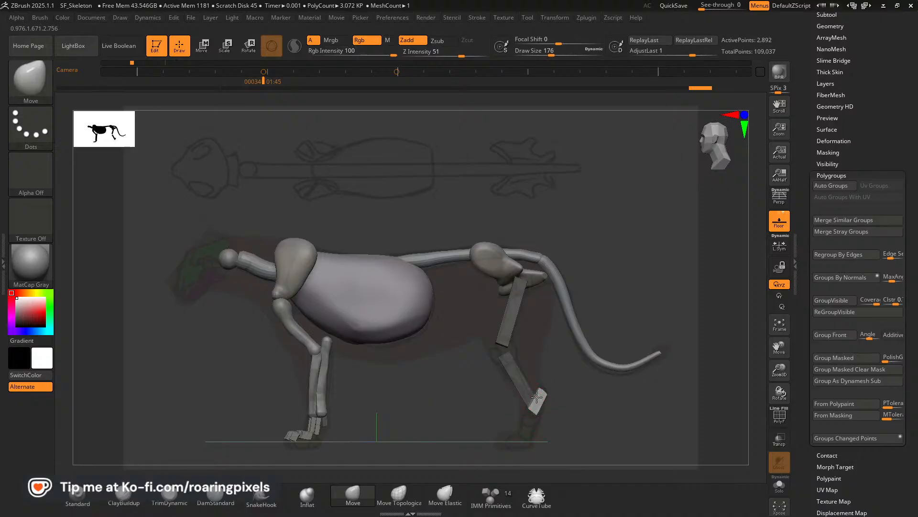
{"action": "key", "text": "shift"}
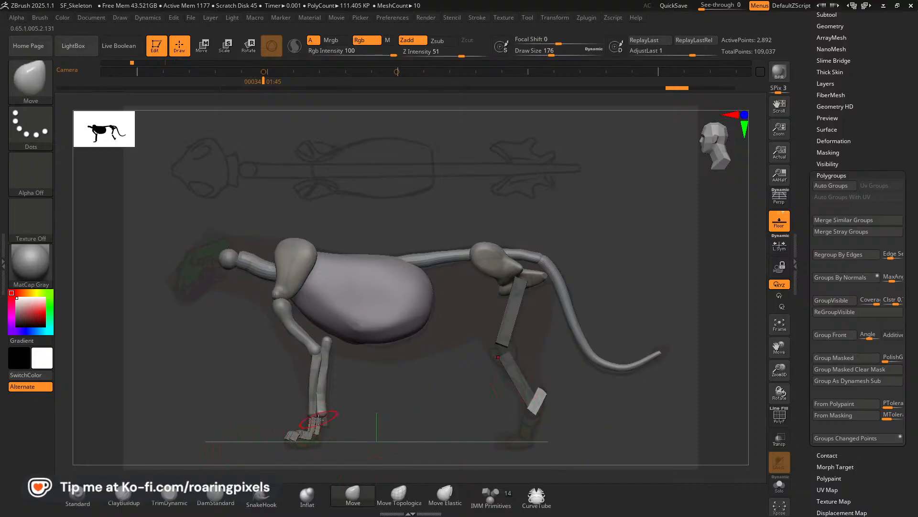
Insert a small sphere at the hind ankle, at the lower end of the heel block in the side view.
{"action": "left_click", "coordinate": [489, 498]}
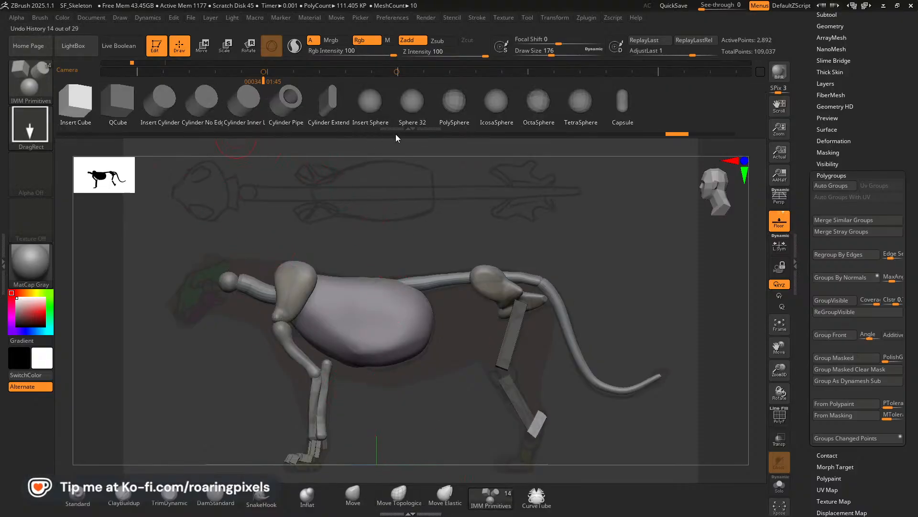
{"action": "left_click", "coordinate": [370, 112]}
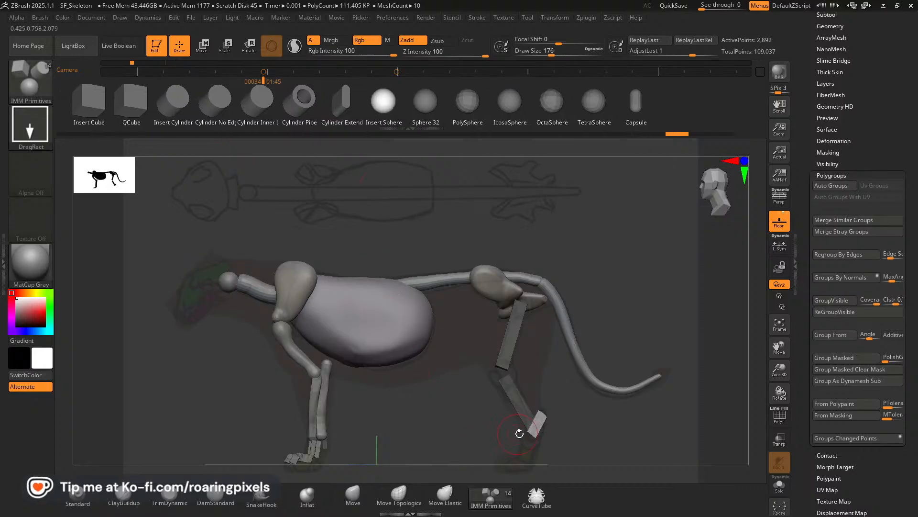
{"action": "right_click_drag", "start_coordinate": [529, 439], "coordinate": [528, 437]}
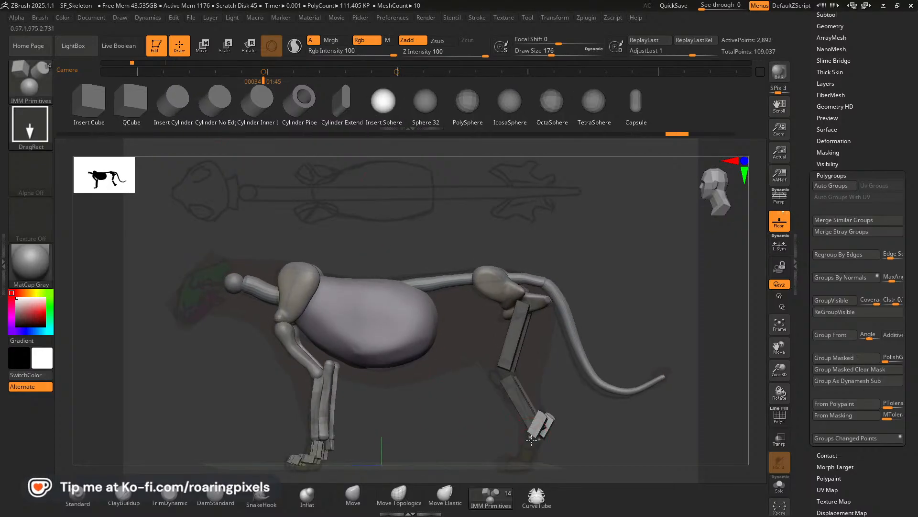
{"action": "left_click_drag", "start_coordinate": [535, 445], "coordinate": [536, 445]}
{"action": "left_click_drag", "start_coordinate": [606, 418], "coordinate": [600, 416], "text": "shift"}
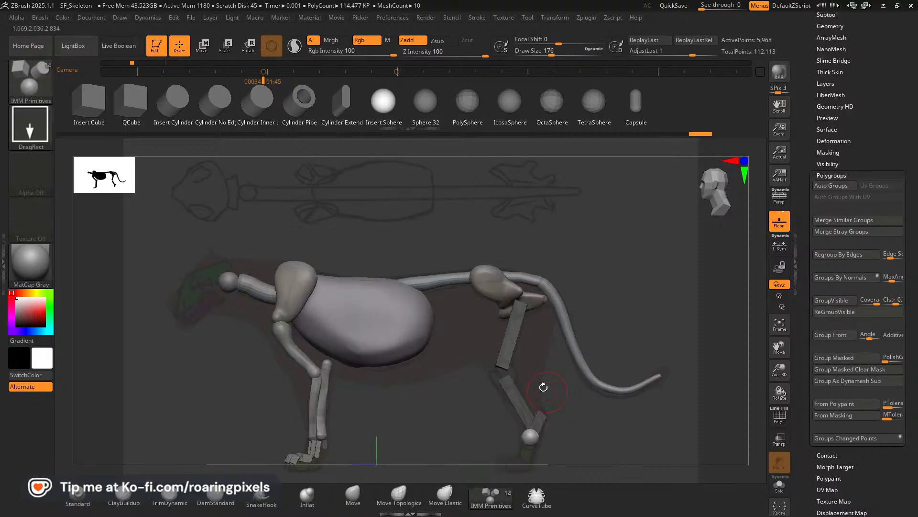
Move the mirrored ankle spheres inward in the front view to line up under the hind legs.
{"action": "key", "text": "w"}
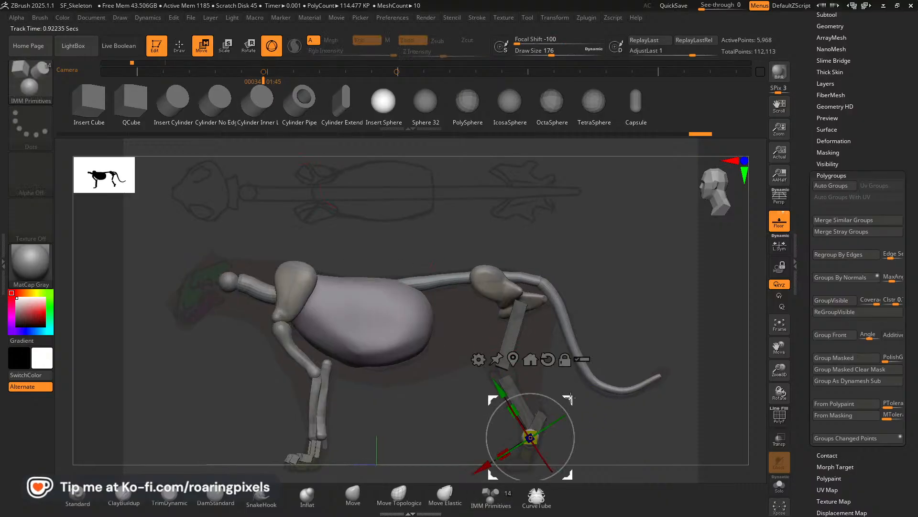
{"action": "left_click_drag", "start_coordinate": [592, 421], "coordinate": [655, 438]}
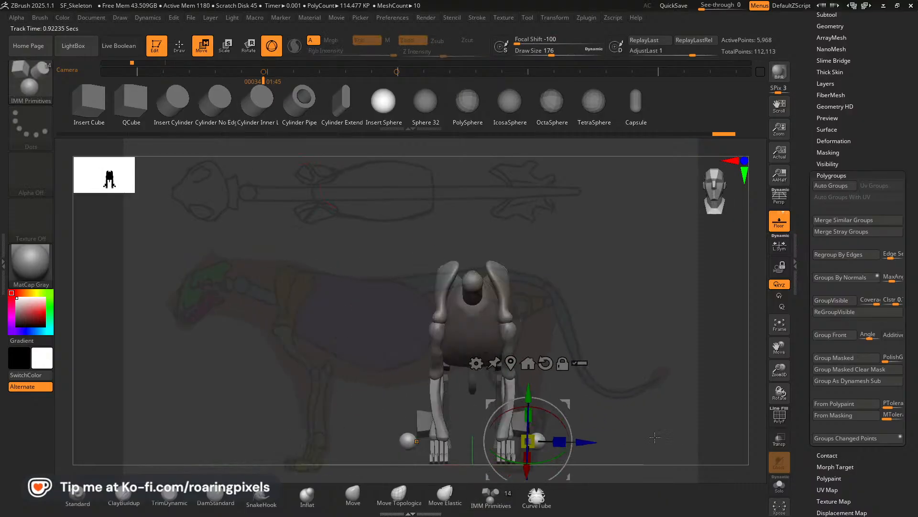
{"action": "left_click_drag", "start_coordinate": [568, 405], "coordinate": [607, 439]}
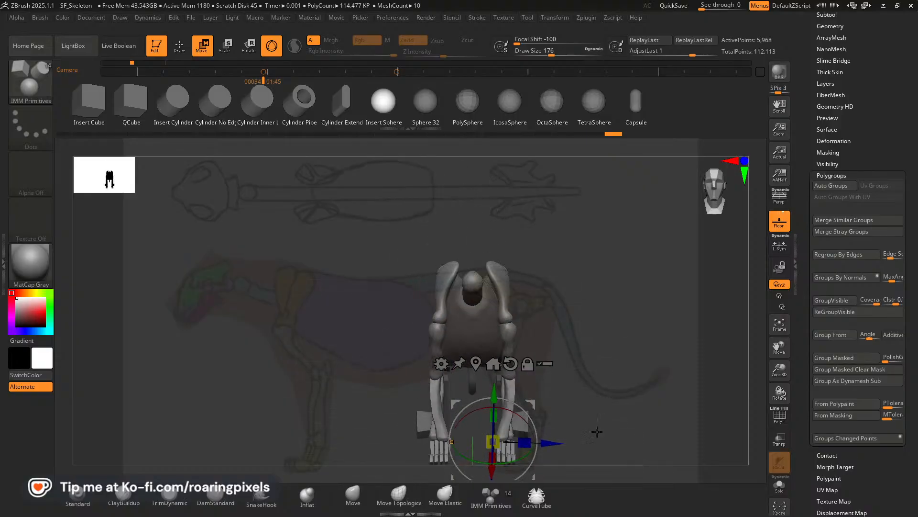
{"action": "key", "text": "q"}
{"action": "key", "text": "ctrl"}
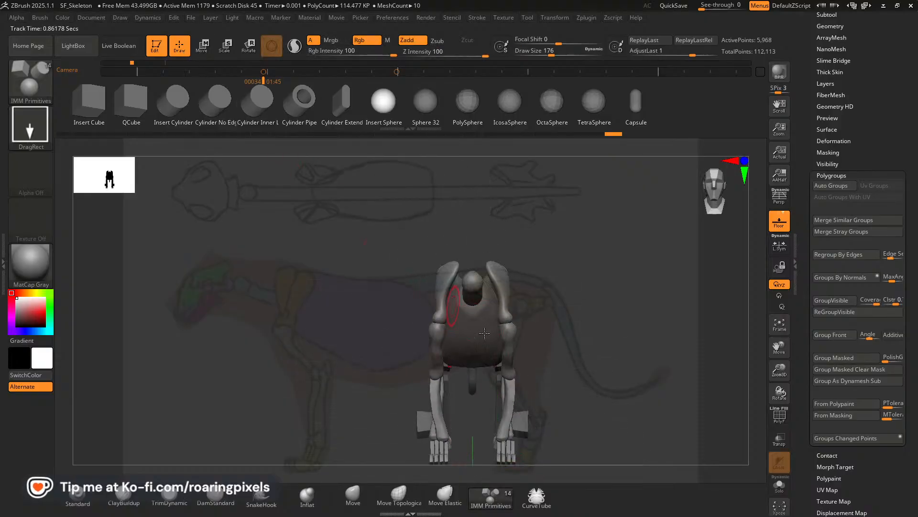
{"action": "key", "text": "w"}
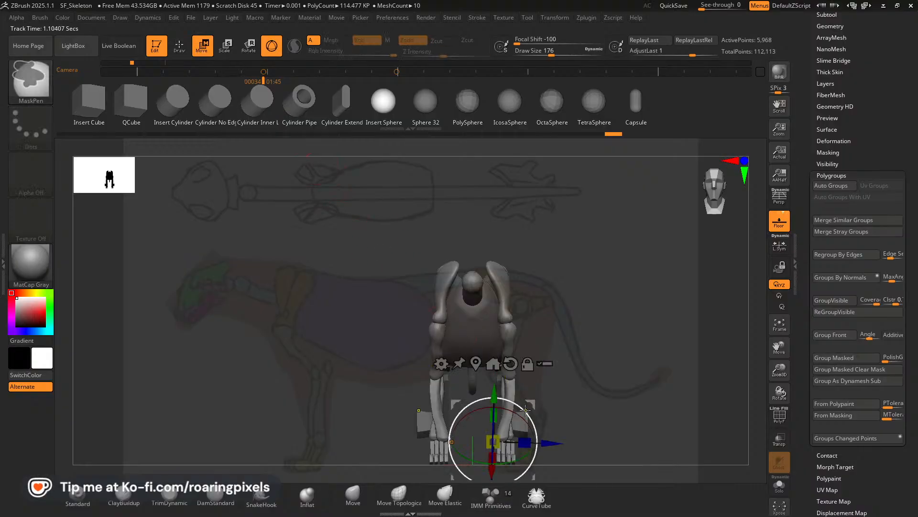
{"action": "right_click_drag", "start_coordinate": [533, 399], "coordinate": [533, 397]}
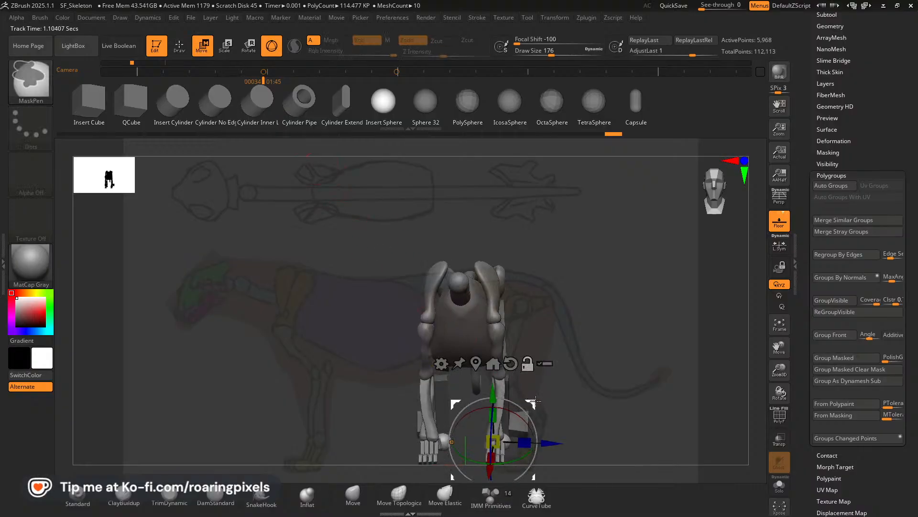
{"action": "left_click_drag", "start_coordinate": [536, 401], "coordinate": [695, 345]}
Move the heel blocks inward in the front view above the ankle spheres, and realign the side view with the reference.
{"action": "left_click", "coordinate": [519, 421], "text": "ctrl"}
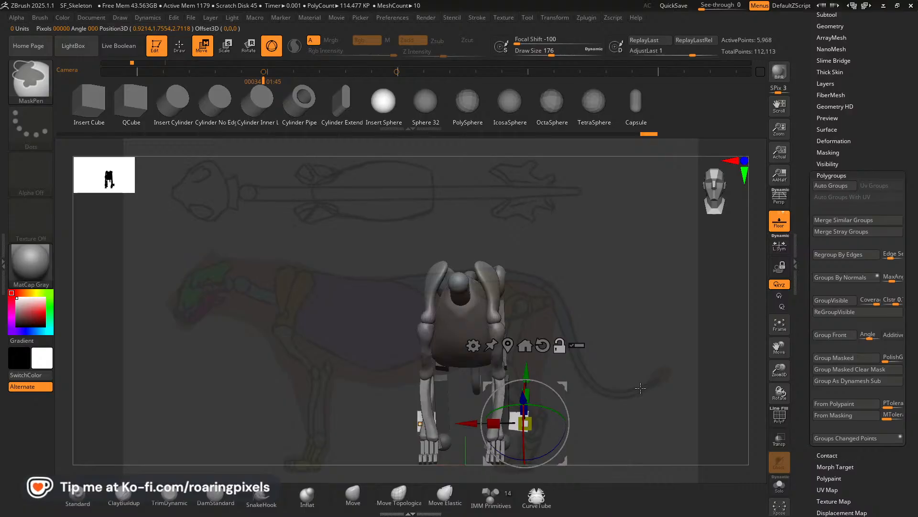
{"action": "left_click_drag", "start_coordinate": [640, 388], "coordinate": [646, 388], "text": "shift"}
{"action": "mouse_move", "coordinate": [569, 382]}
{"action": "left_mouse_down"}
{"action": "mouse_move", "coordinate": [548, 381]}
{"action": "mouse_move", "coordinate": [563, 381]}
{"action": "left_mouse_up"}
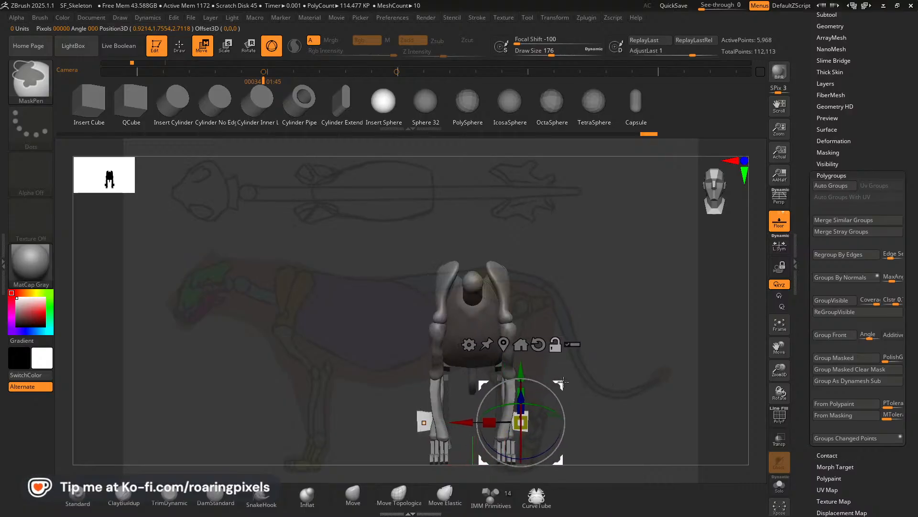
{"action": "left_click_drag", "start_coordinate": [470, 421], "coordinate": [456, 421]}
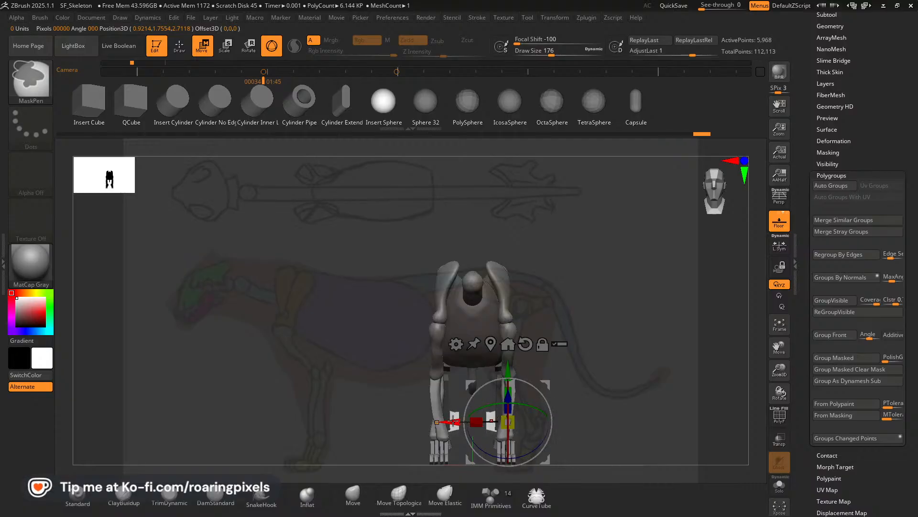
{"action": "left_click_drag", "start_coordinate": [453, 421], "coordinate": [463, 421]}
{"action": "left_click_drag", "start_coordinate": [669, 428], "coordinate": [490, 420]}
{"action": "left_click_drag", "start_coordinate": [621, 418], "coordinate": [723, 414]}
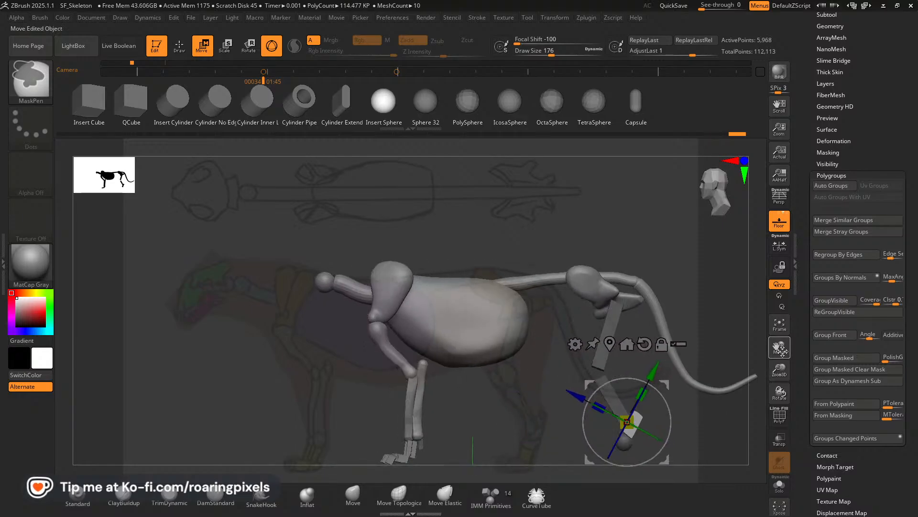
{"action": "left_click_drag", "start_coordinate": [780, 350], "coordinate": [686, 329]}
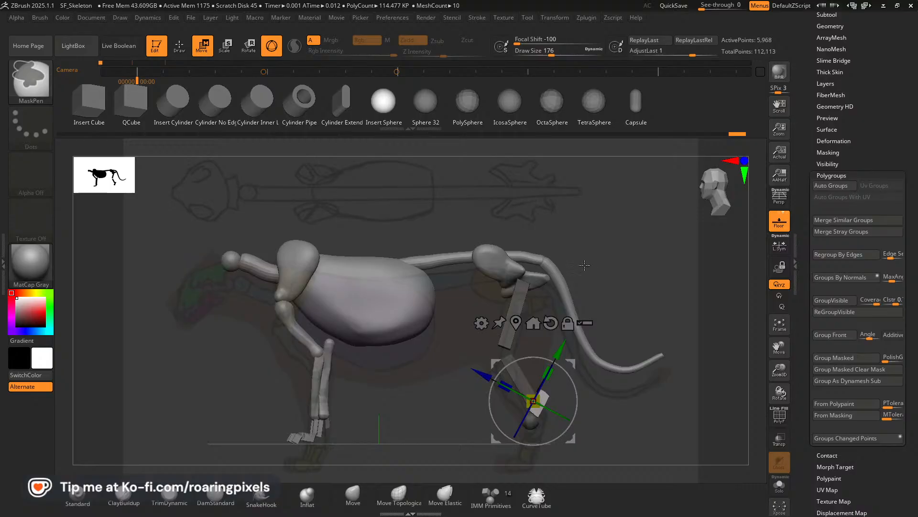
{"action": "key", "text": "Right"}
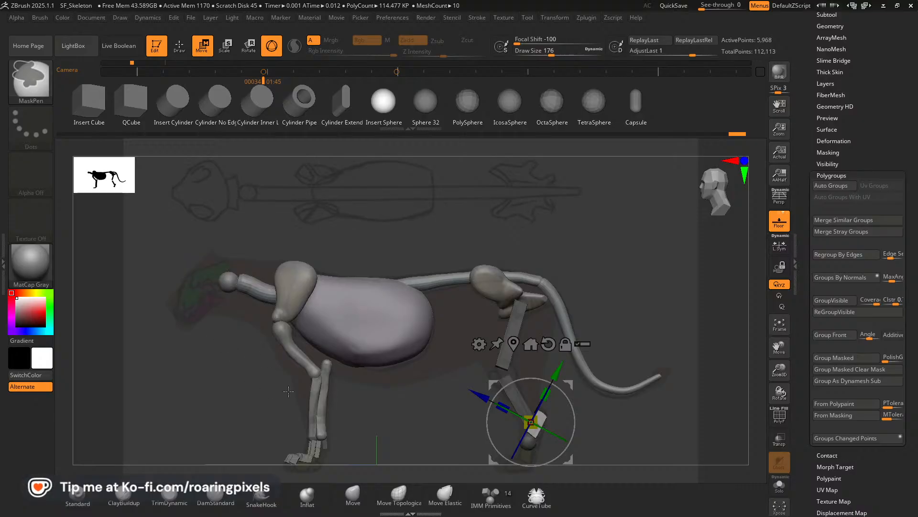
Insert a sphere at the front of the knee, reset the gizmo's orientation and adjust the sphere's proportions.
{"action": "left_click", "coordinate": [179, 51]}
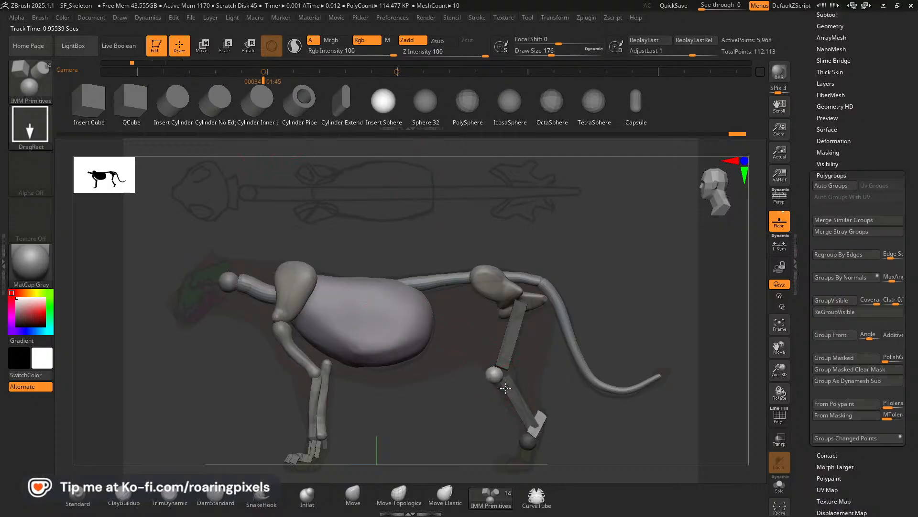
{"action": "left_click_drag", "start_coordinate": [506, 388], "coordinate": [484, 352]}
{"action": "key", "text": "w"}
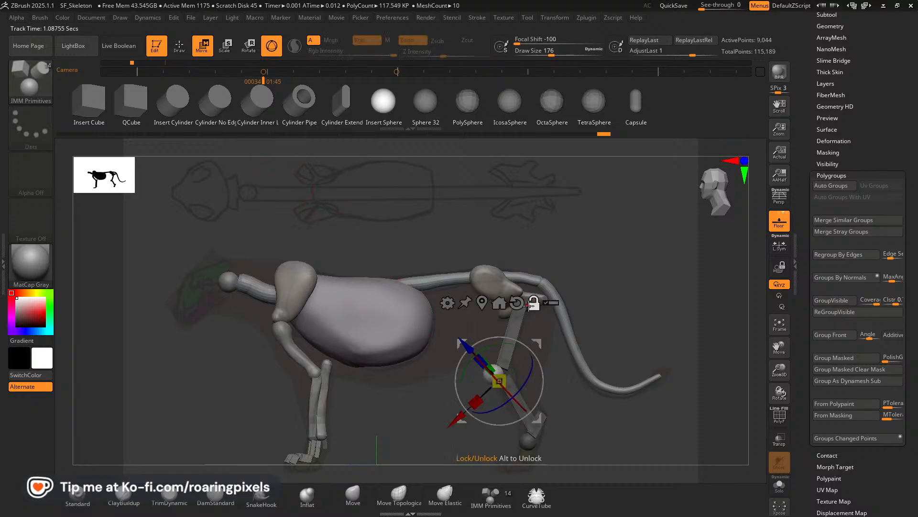
{"action": "left_click", "coordinate": [516, 304]}
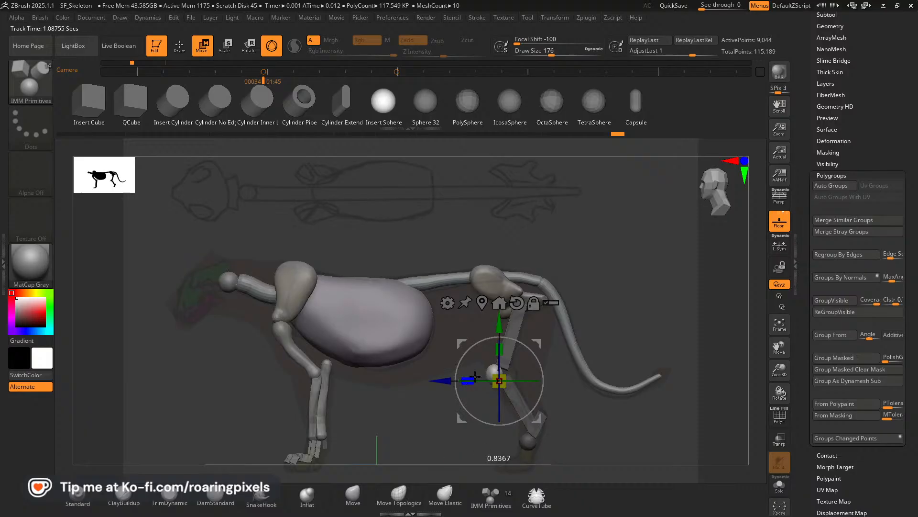
{"action": "mouse_move", "coordinate": [538, 345]}
{"action": "left_mouse_down"}
{"action": "mouse_move", "coordinate": [521, 354]}
{"action": "mouse_move", "coordinate": [538, 355]}
{"action": "mouse_move", "coordinate": [534, 340]}
{"action": "left_mouse_up"}
Move the knee spheres inward onto the hind legs in the front view and fit them as tilted, flattened kneecaps.
{"action": "left_click_drag", "start_coordinate": [584, 400], "coordinate": [671, 402]}
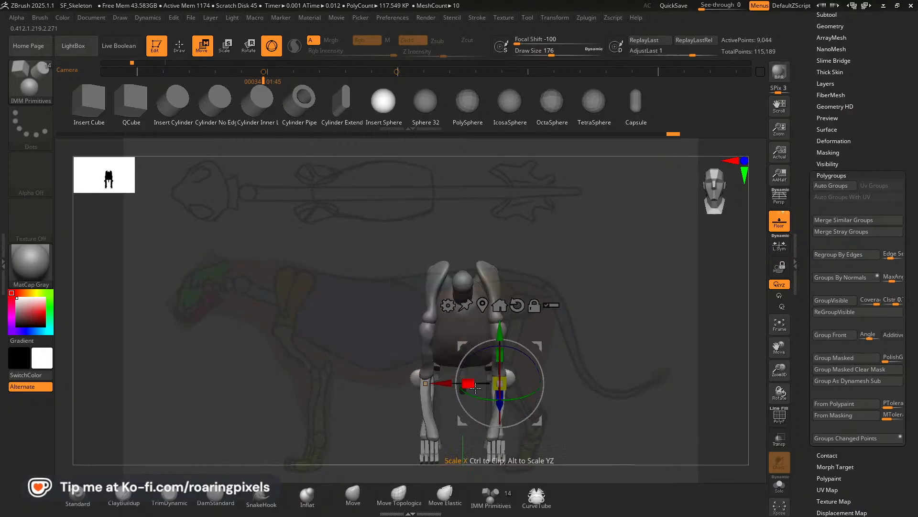
{"action": "left_click_drag", "start_coordinate": [468, 383], "coordinate": [445, 383]}
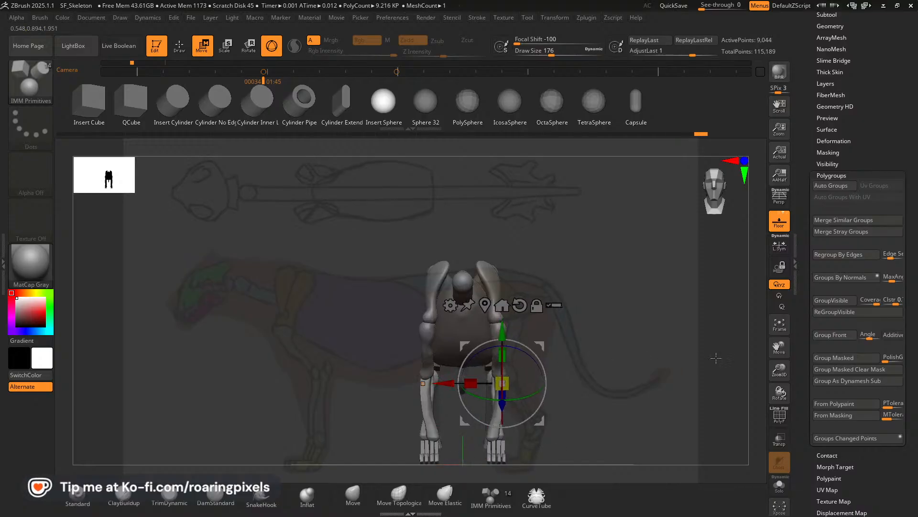
{"action": "left_click_drag", "start_coordinate": [734, 355], "coordinate": [669, 352]}
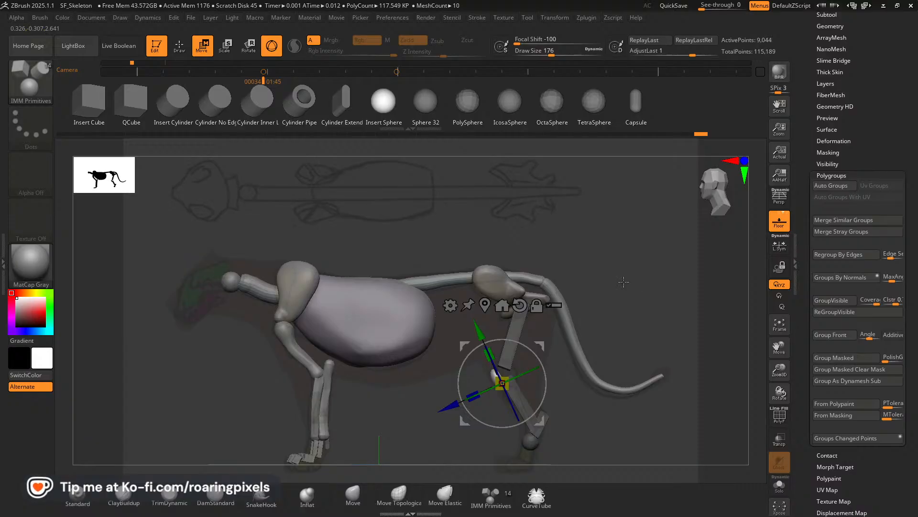
{"action": "left_click", "coordinate": [187, 51]}
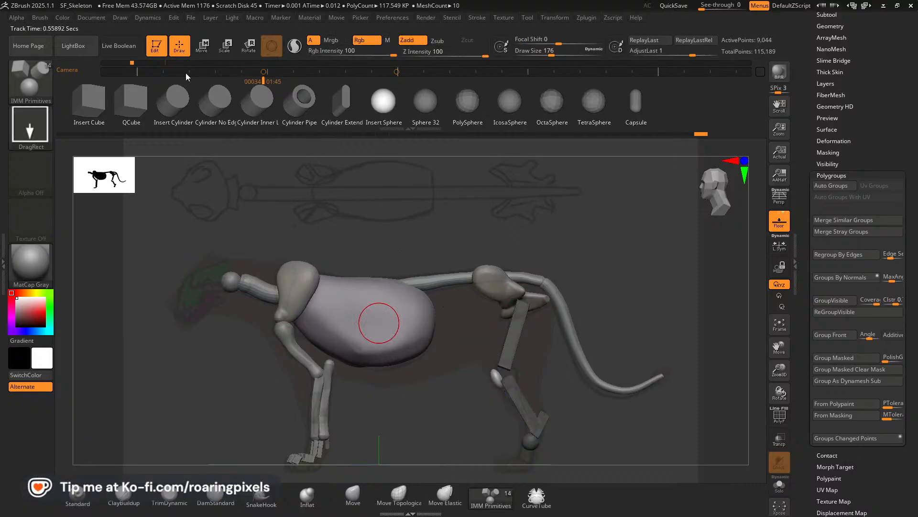
Switch to the LowerLeg_Blockout subtool and hide its front paw pieces, leaving only the lower-leg bones visible.
{"action": "left_click", "coordinate": [316, 450], "text": "alt"}
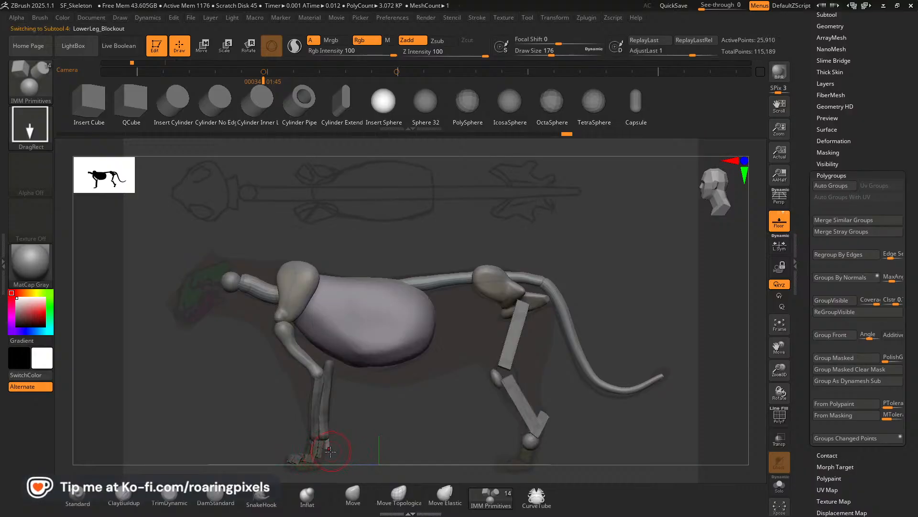
{"action": "key", "text": "ctrl+shift"}
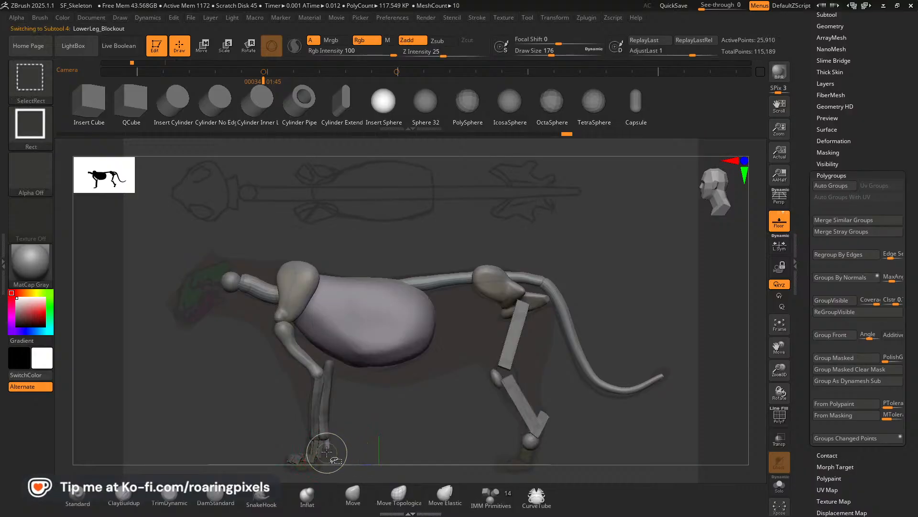
{"action": "left_click", "coordinate": [326, 452], "text": "ctrl+shift"}
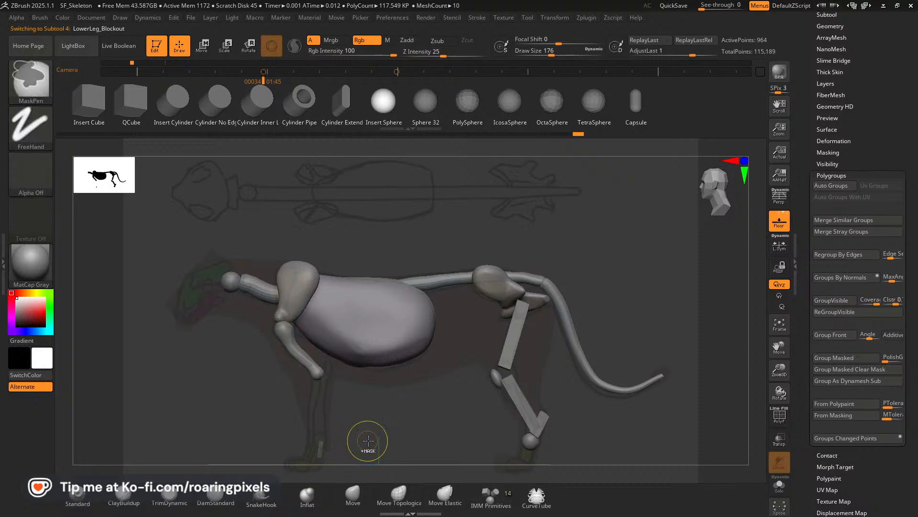
{"action": "left_click_drag", "start_coordinate": [368, 440], "coordinate": [427, 435]}
{"action": "key", "text": "ctrl+shift"}
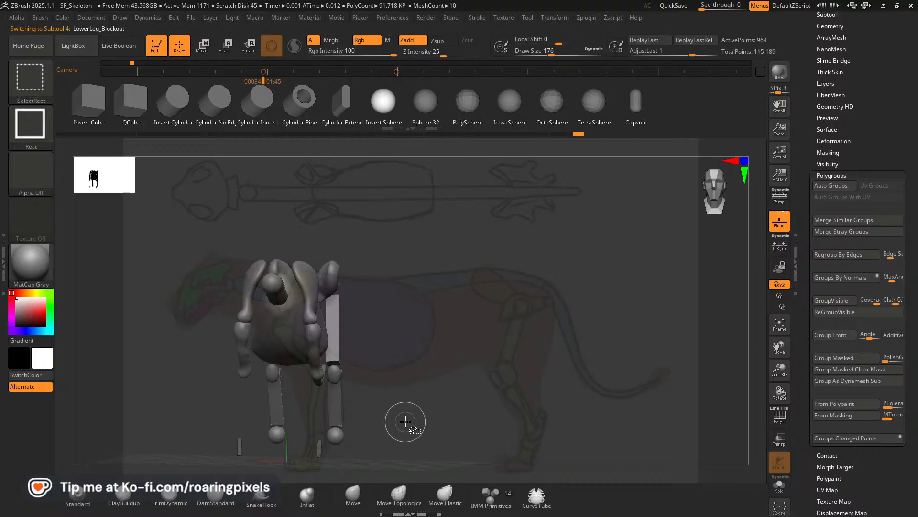
{"action": "left_click", "coordinate": [406, 421], "text": "ctrl+shift"}
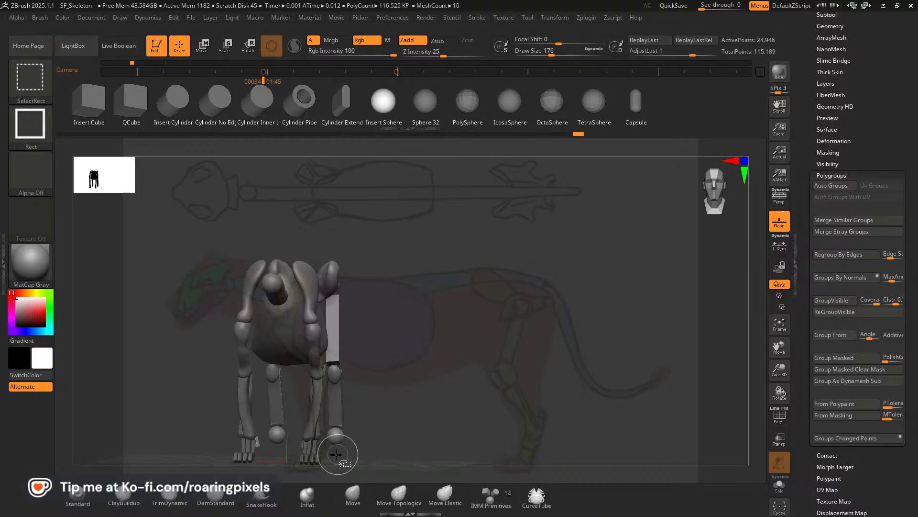
{"action": "left_click", "coordinate": [305, 459], "text": "ctrl+alt+shift"}
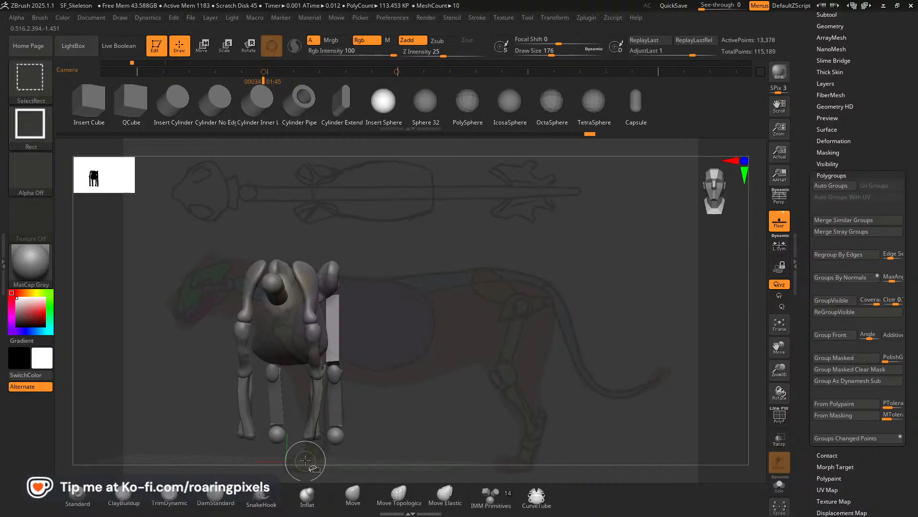
{"action": "left_click_drag", "start_coordinate": [445, 449], "coordinate": [389, 439]}
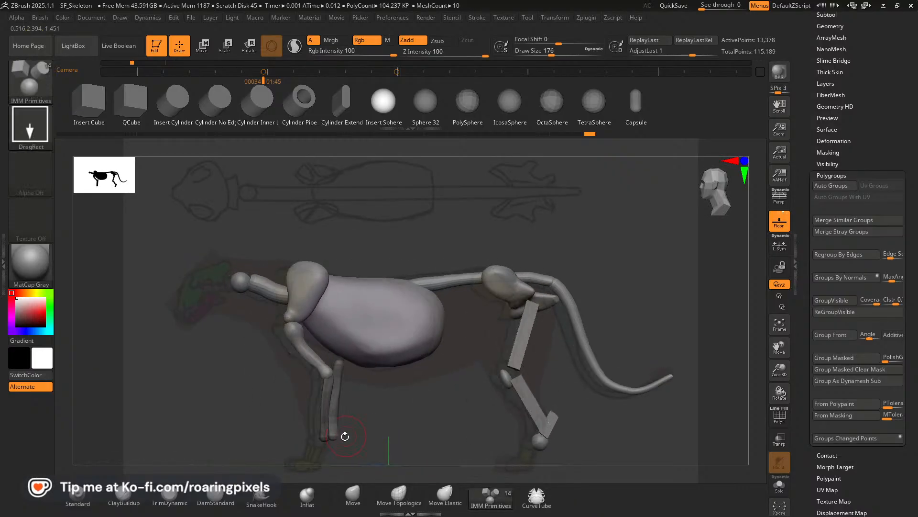
{"action": "key", "text": "ctrl+shift"}
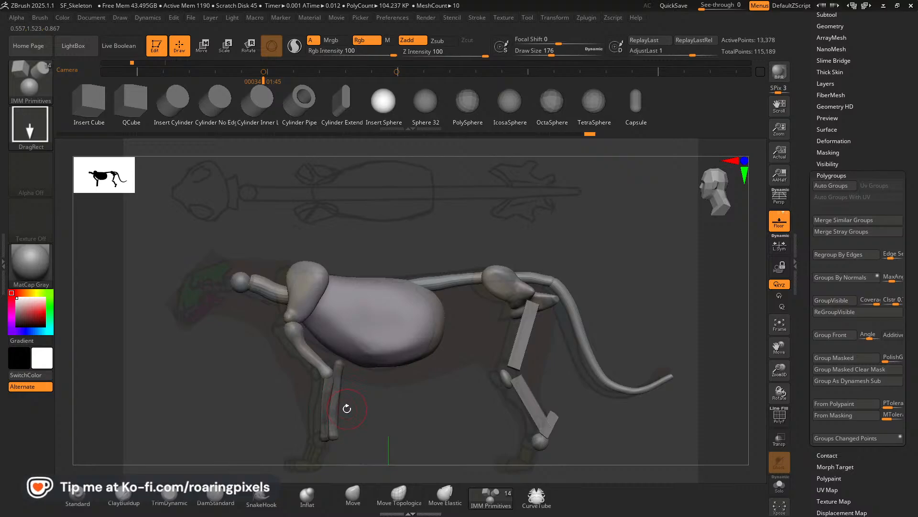
{"action": "left_click_drag", "start_coordinate": [751, 357], "coordinate": [346, 431]}
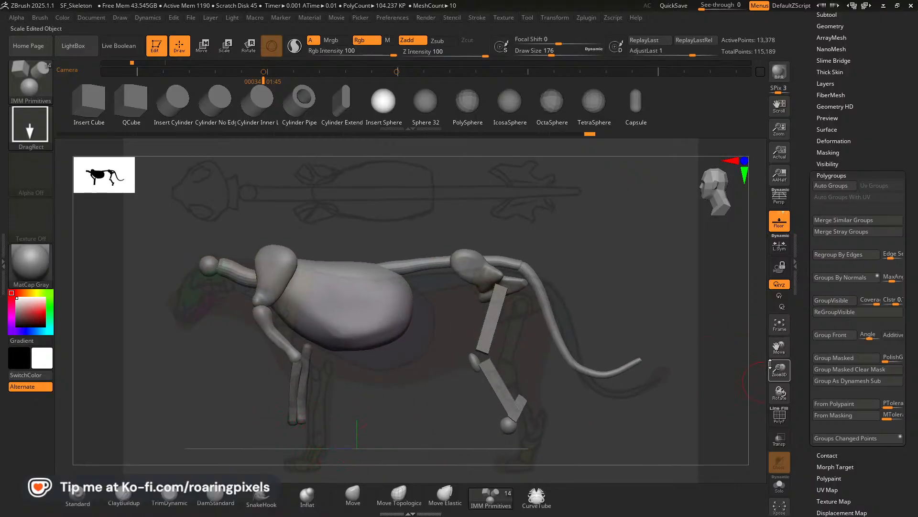
{"action": "left_click_drag", "start_coordinate": [773, 342], "coordinate": [788, 357]}
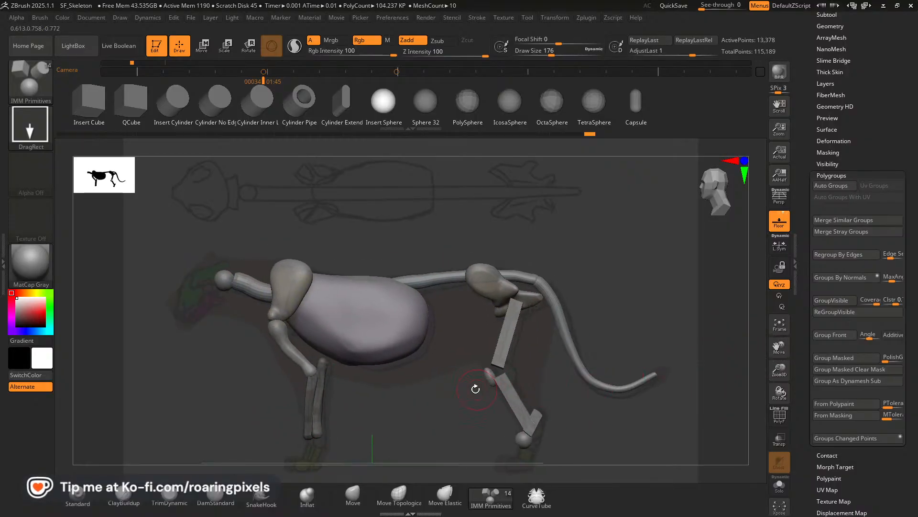
{"action": "left_click_drag", "start_coordinate": [412, 406], "coordinate": [406, 406], "text": "ctrl"}
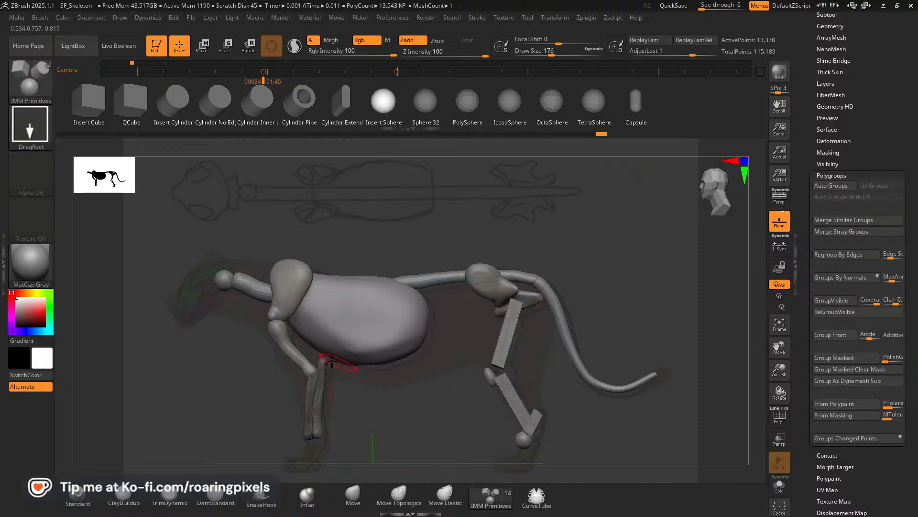
{"action": "key", "text": "ctrl"}
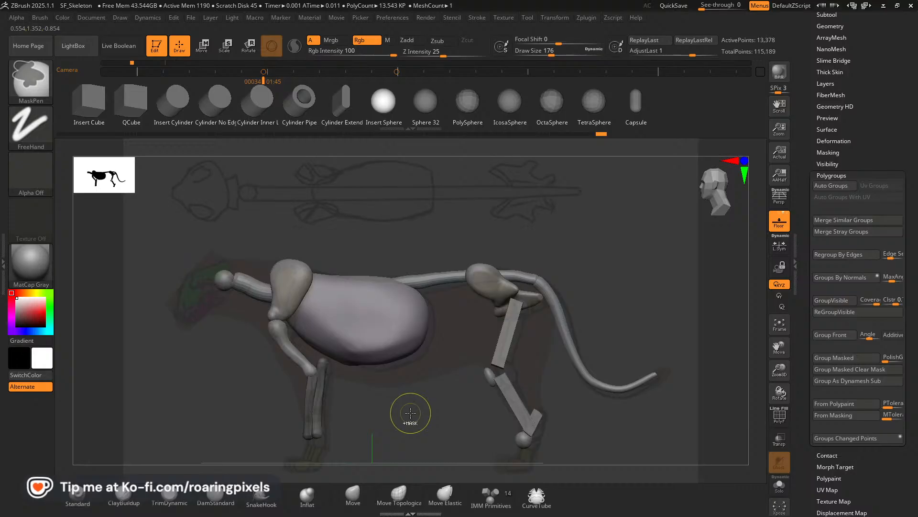
Invert the visibility to check the isolated front paws, return to the side view and unhide the masked lower-leg bones alongside them.
{"action": "key", "text": "ctrl+shift"}
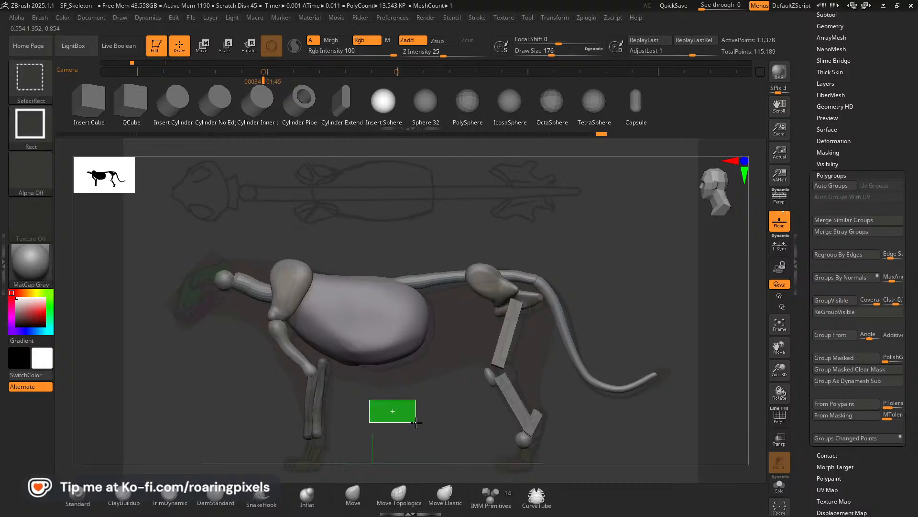
{"action": "left_click_drag", "start_coordinate": [416, 423], "coordinate": [416, 423], "text": "ctrl+shift"}
{"action": "mouse_move", "coordinate": [309, 435]}
{"action": "right_mouse_down"}
{"action": "mouse_move", "coordinate": [417, 426]}
{"action": "mouse_move", "coordinate": [401, 425]}
{"action": "right_mouse_up"}
{"action": "key", "text": "ctrl"}
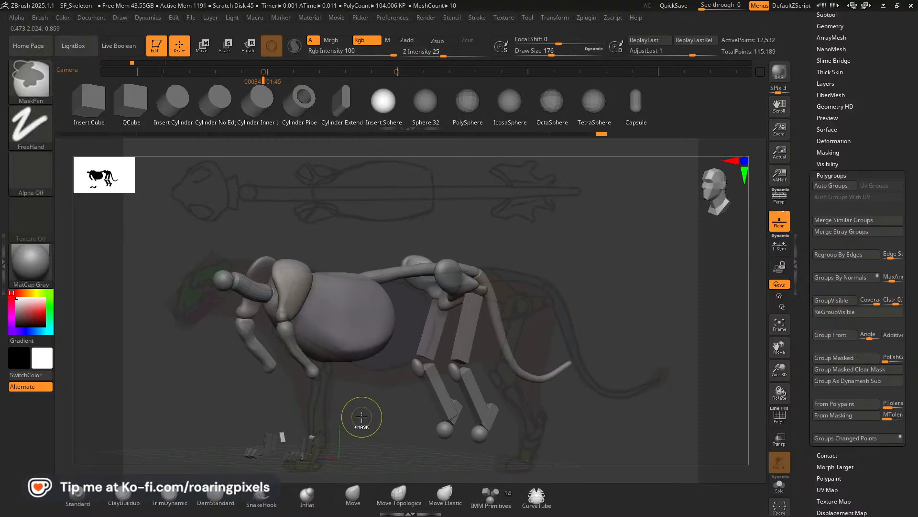
{"action": "mouse_move", "coordinate": [368, 414]}
{"action": "left_mouse_down", "text": "ctrl"}
{"action": "mouse_move", "coordinate": [312, 461]}
{"action": "mouse_move", "coordinate": [241, 493]}
{"action": "left_mouse_up", "text": "ctrl"}
{"action": "right_click_drag", "start_coordinate": [401, 441], "coordinate": [380, 432], "text": "shift"}
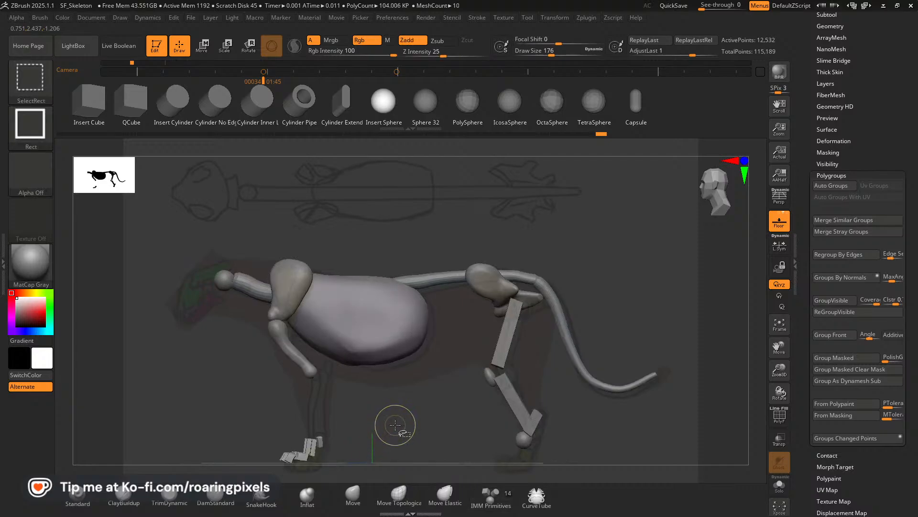
{"action": "left_click", "coordinate": [394, 422], "text": "ctrl+shift"}
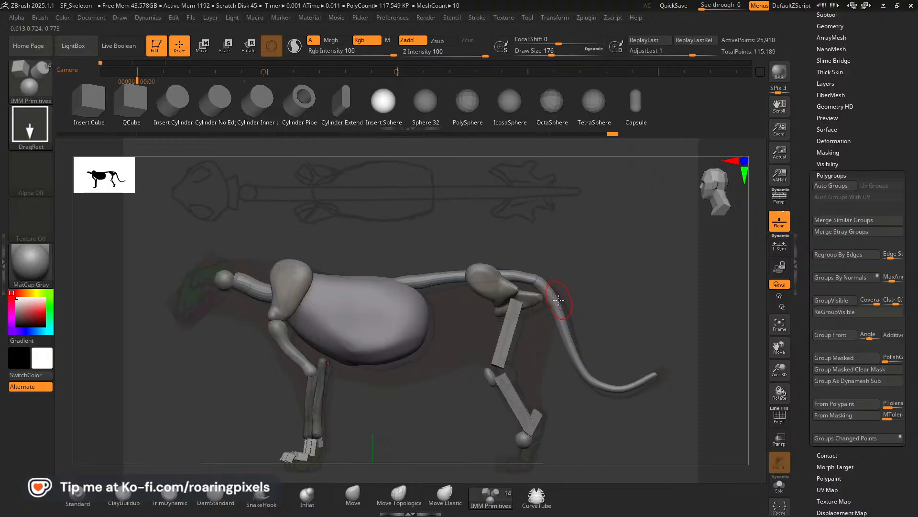
Place the gizmo on the front paws, duplicate the unmasked paw pieces and position the copy beneath the hind ankles.
{"action": "key", "text": "Right"}
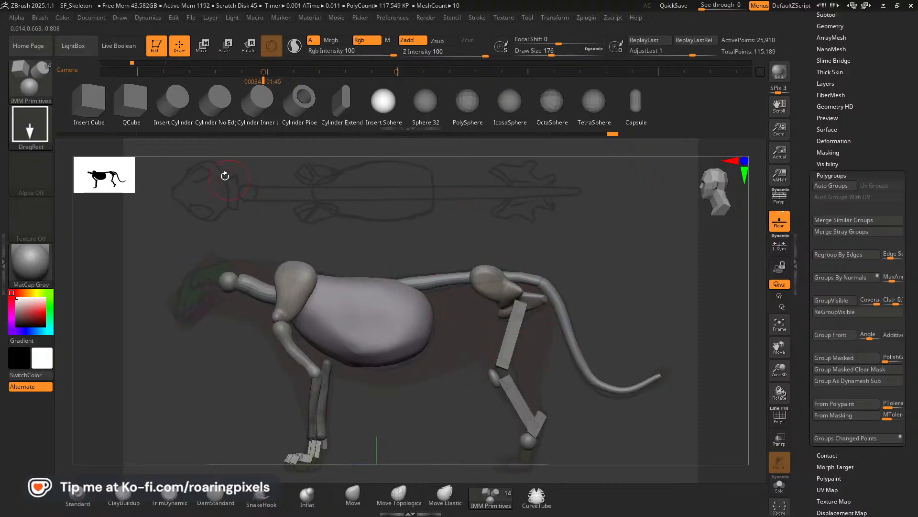
{"action": "left_click", "coordinate": [194, 47]}
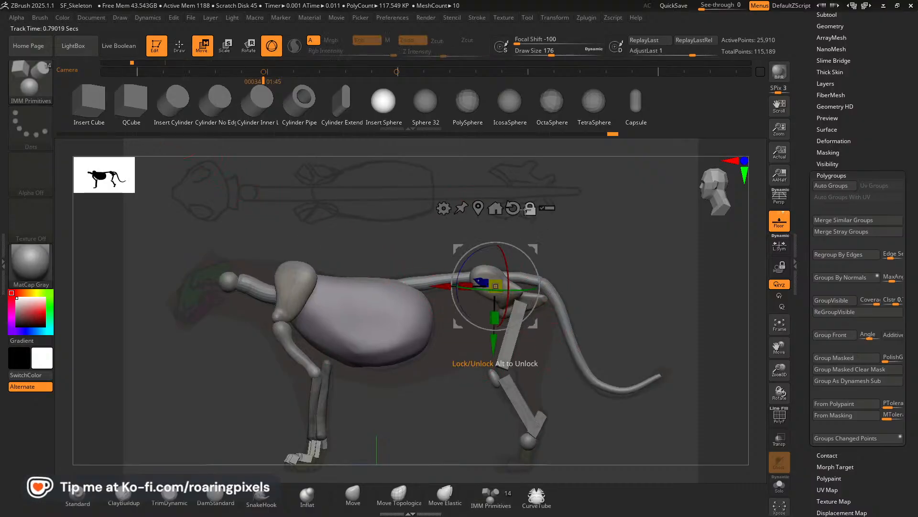
{"action": "left_click_drag", "start_coordinate": [535, 248], "coordinate": [361, 383]}
{"action": "left_click", "coordinate": [340, 342]}
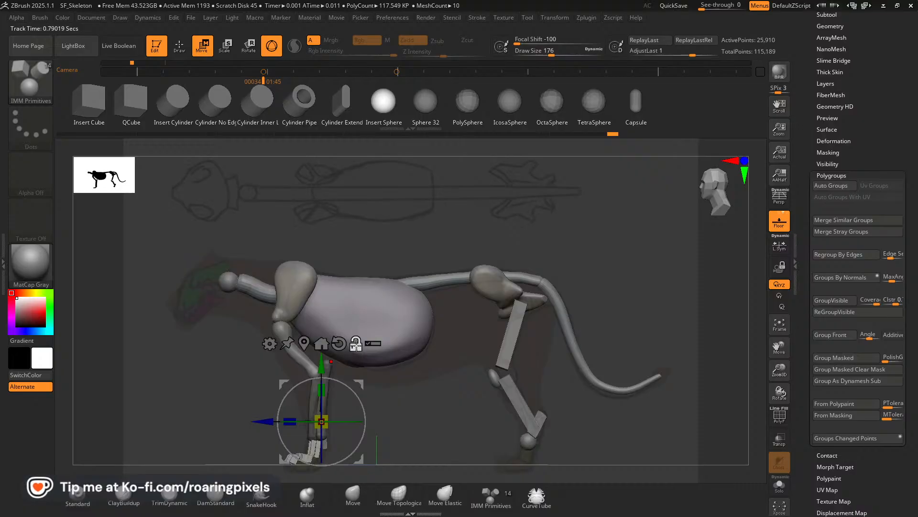
{"action": "left_click_drag", "start_coordinate": [360, 384], "coordinate": [353, 395]}
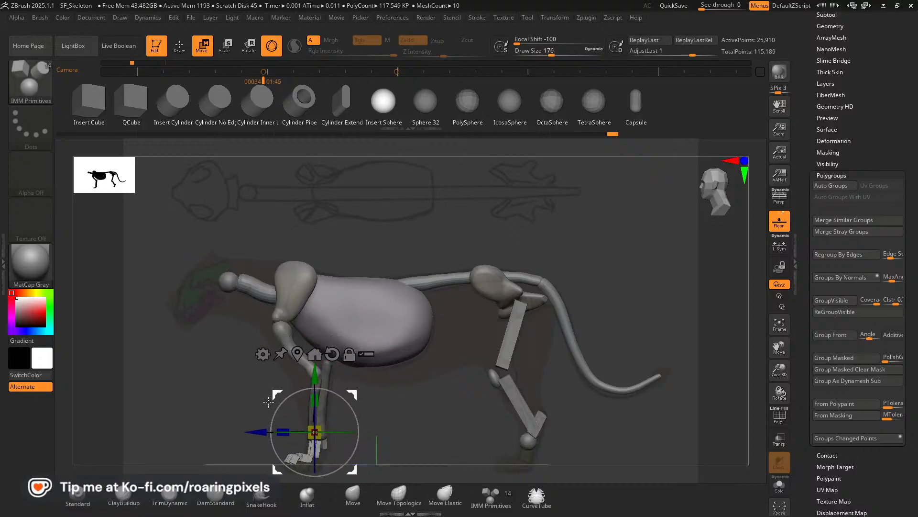
{"action": "key", "text": "ctrl"}
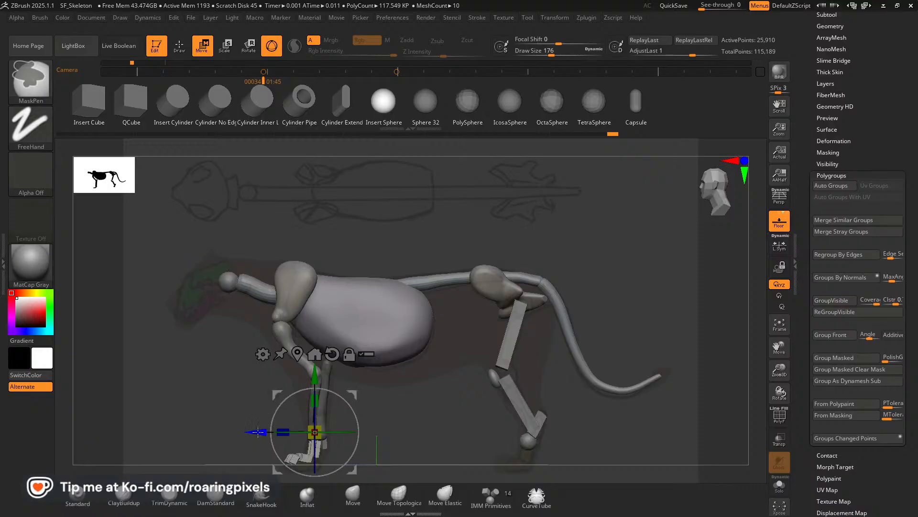
{"action": "left_click_drag", "start_coordinate": [258, 431], "coordinate": [474, 431], "text": "ctrl"}
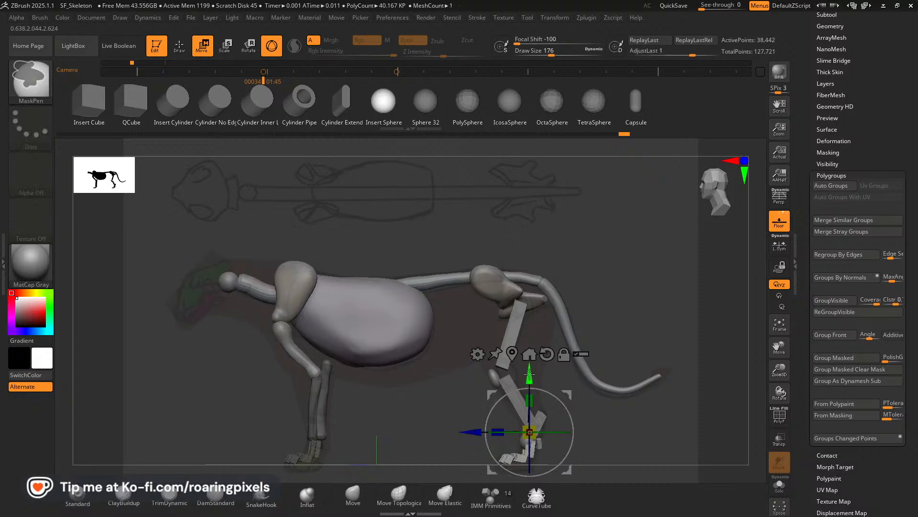
{"action": "left_click_drag", "start_coordinate": [529, 373], "coordinate": [567, 396]}
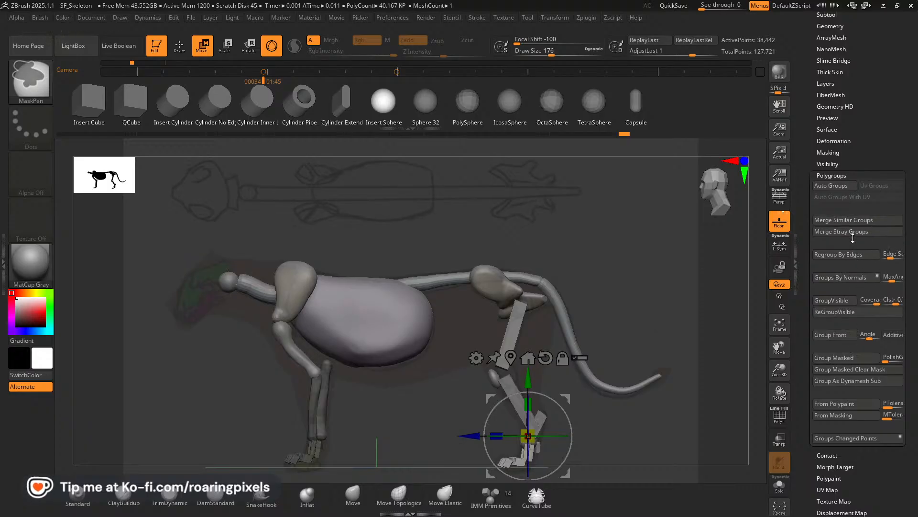
Split the masked points of the LowerLeg_Blockout subtool so the copied hind paws are in their own subtool.
{"action": "scroll", "coordinate": [875, 137], "scroll_direction": "up", "scroll_amount": 3}
{"action": "left_click", "coordinate": [827, 74]}
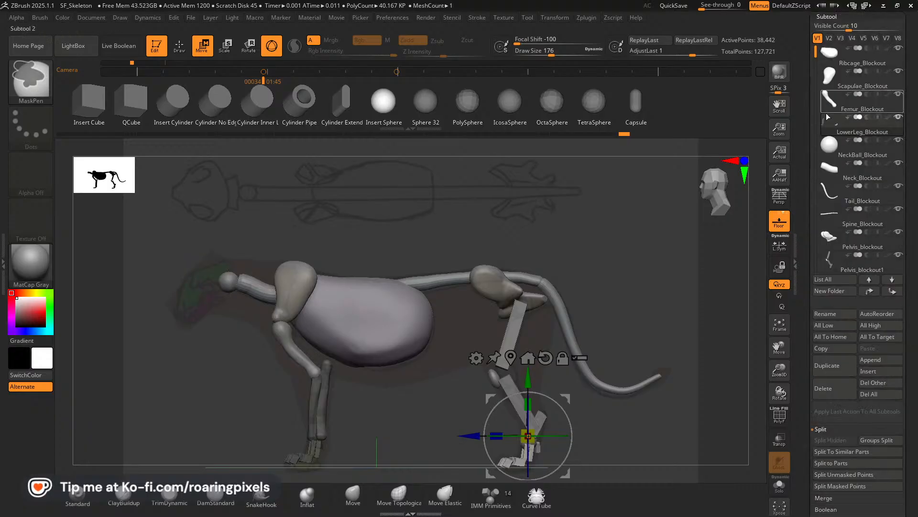
{"action": "left_click", "coordinate": [842, 486]}
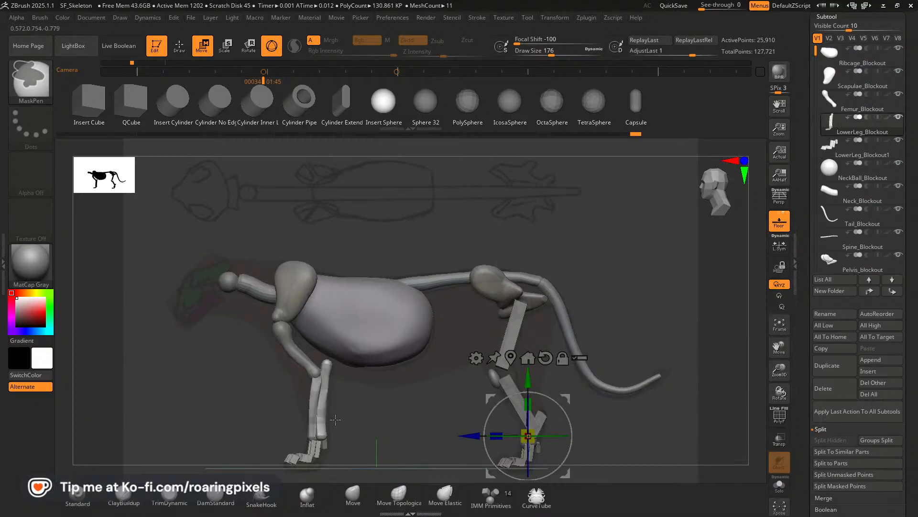
Isolate and mask each front lower-leg bone in turn, and bring the whole subtool back into view.
{"action": "key", "text": "q"}
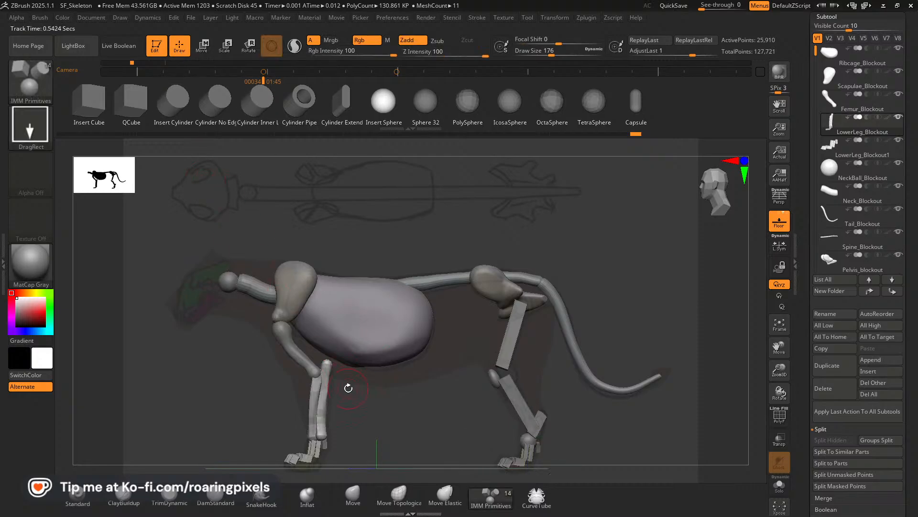
{"action": "left_click", "coordinate": [319, 397], "text": "ctrl+shift"}
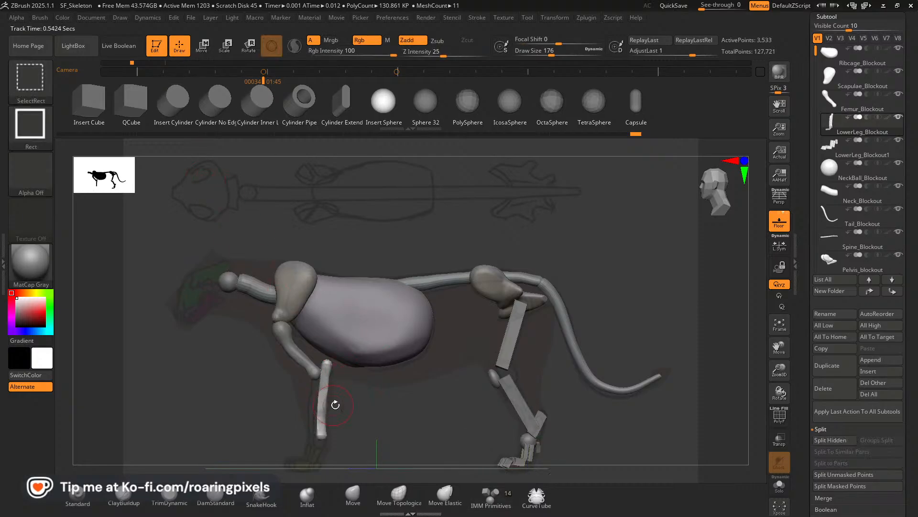
{"action": "left_click", "coordinate": [377, 404], "text": "ctrl+shift"}
{"action": "left_click", "coordinate": [313, 403], "text": "ctrl+shift"}
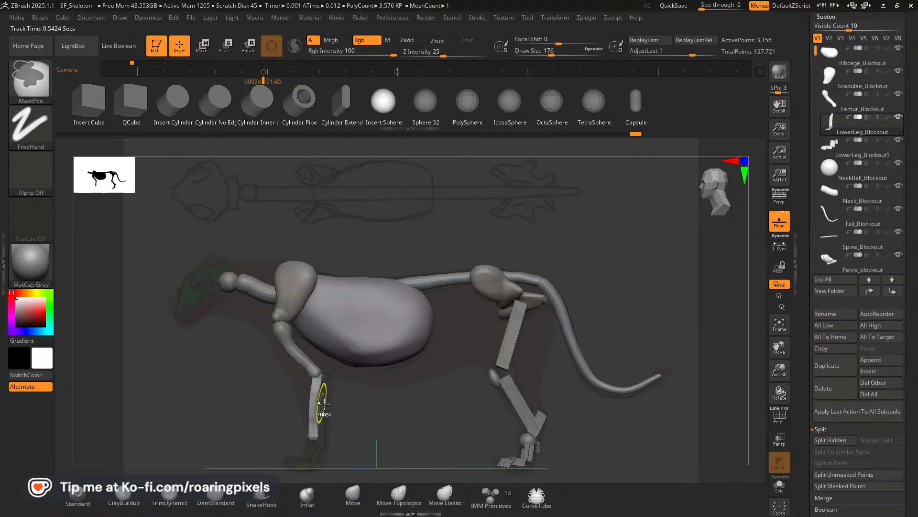
{"action": "left_click", "coordinate": [376, 406], "text": "ctrl+shift"}
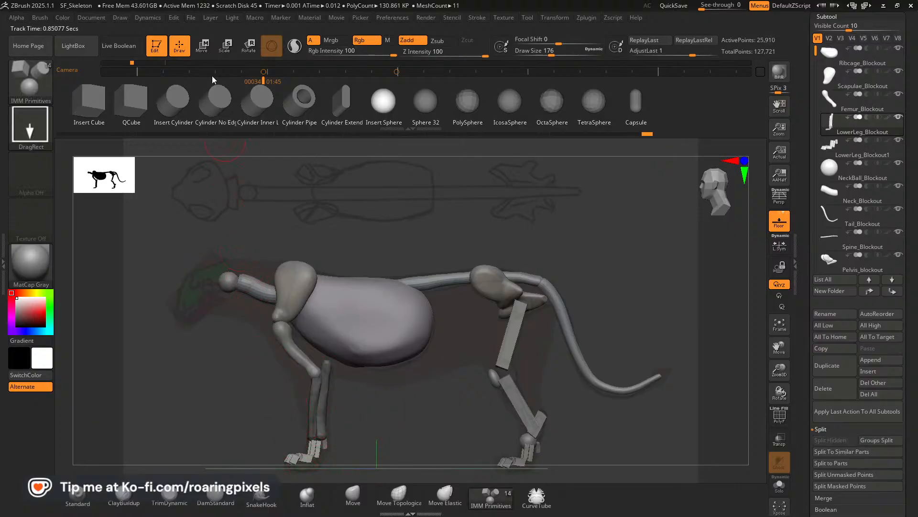
Reposition the gizmo on the front paws and split the unmasked points of LowerLeg_Blockout into a separate subtool.
{"action": "key", "text": "w"}
{"action": "left_click", "coordinate": [565, 363]}
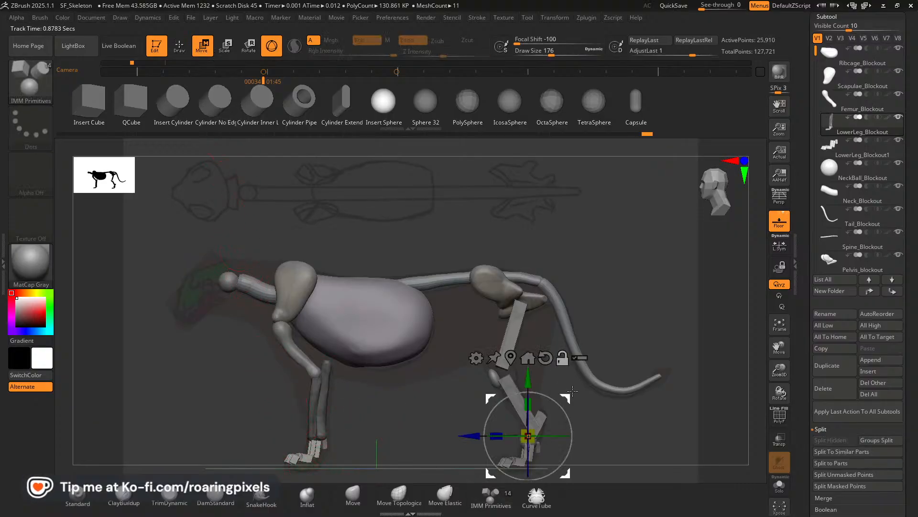
{"action": "left_click_drag", "start_coordinate": [566, 398], "coordinate": [308, 395]}
{"action": "left_click", "coordinate": [344, 374]}
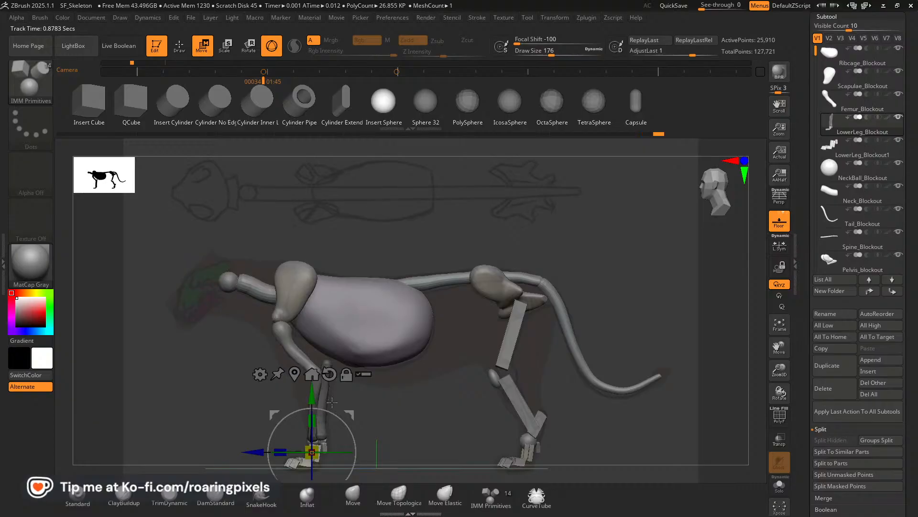
{"action": "left_click_drag", "start_coordinate": [311, 398], "coordinate": [314, 397]}
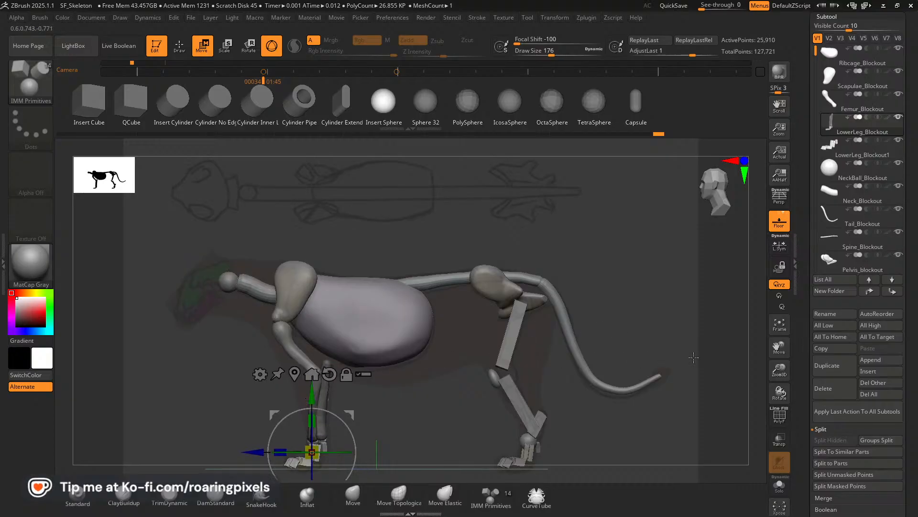
{"action": "left_click", "coordinate": [857, 474]}
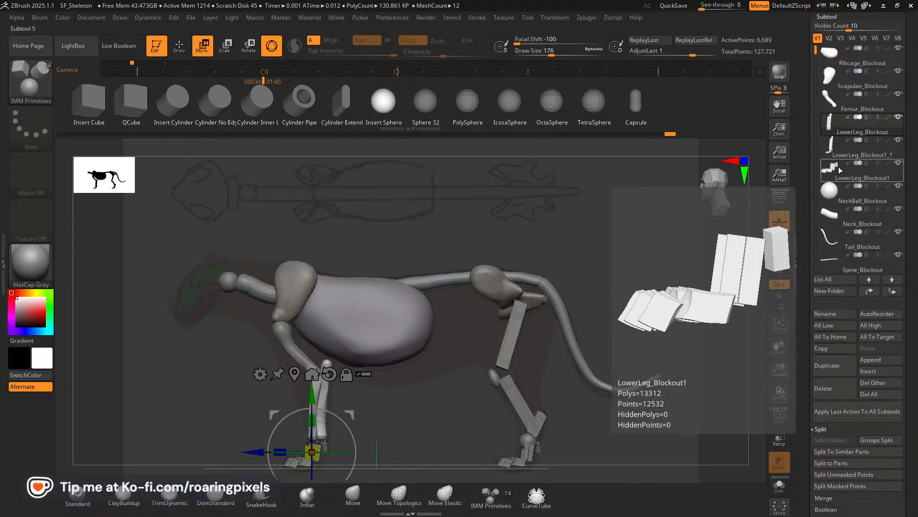
Examine the LowerLeg_Blockout1_1 subtool in solo mode from the front and compare its pieces with LowerLeg_Blockout.
{"action": "left_click", "coordinate": [834, 176]}
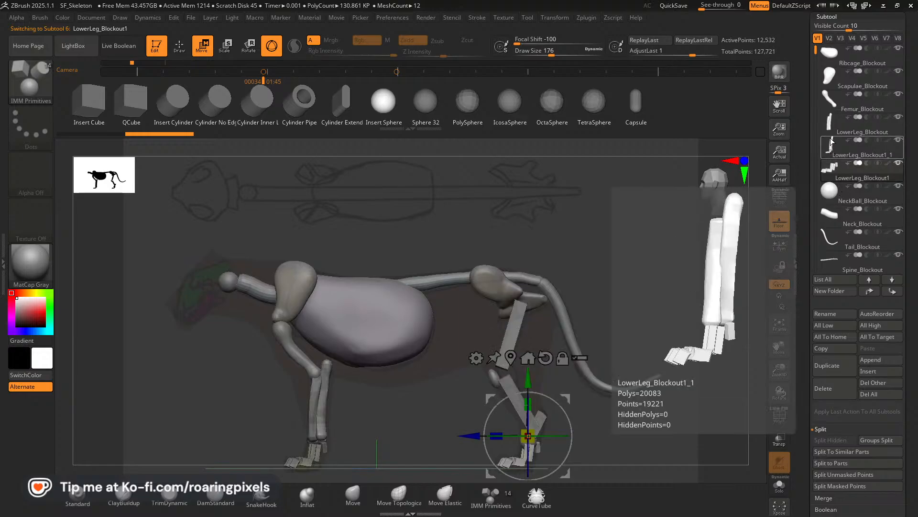
{"action": "left_click", "coordinate": [832, 152]}
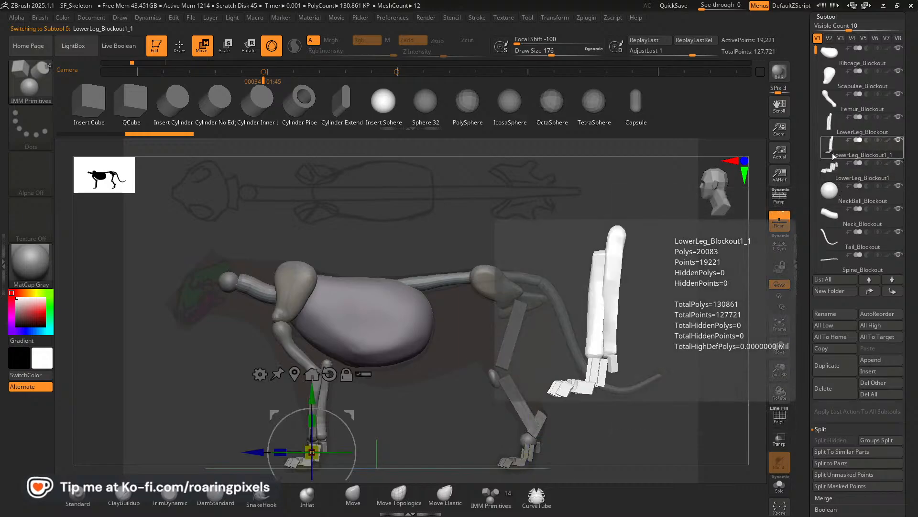
{"action": "left_click_drag", "start_coordinate": [638, 304], "coordinate": [698, 306]}
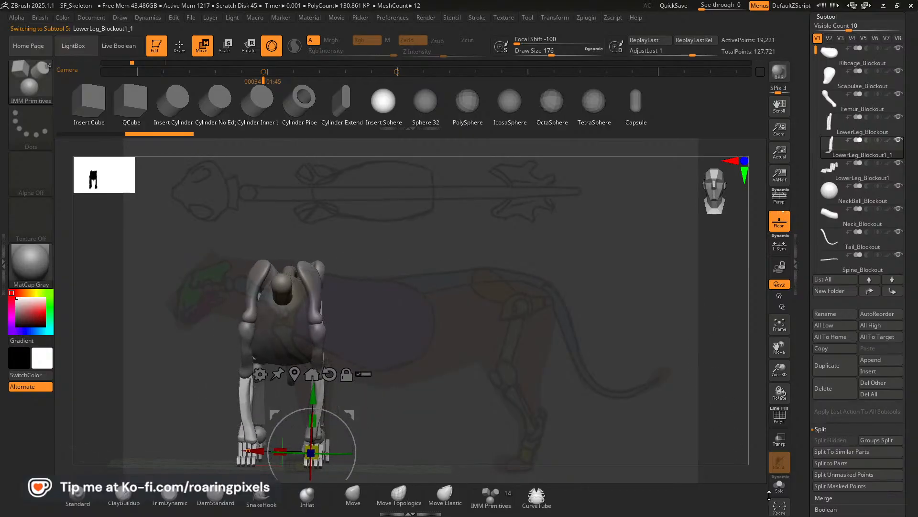
{"action": "left_click", "coordinate": [780, 485]}
{"action": "left_click_drag", "start_coordinate": [373, 349], "coordinate": [451, 335]}
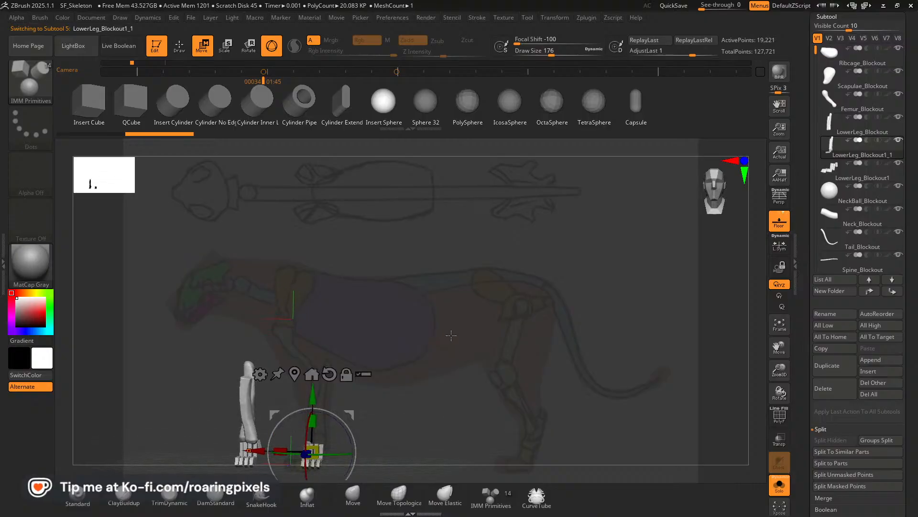
{"action": "left_click", "coordinate": [840, 134]}
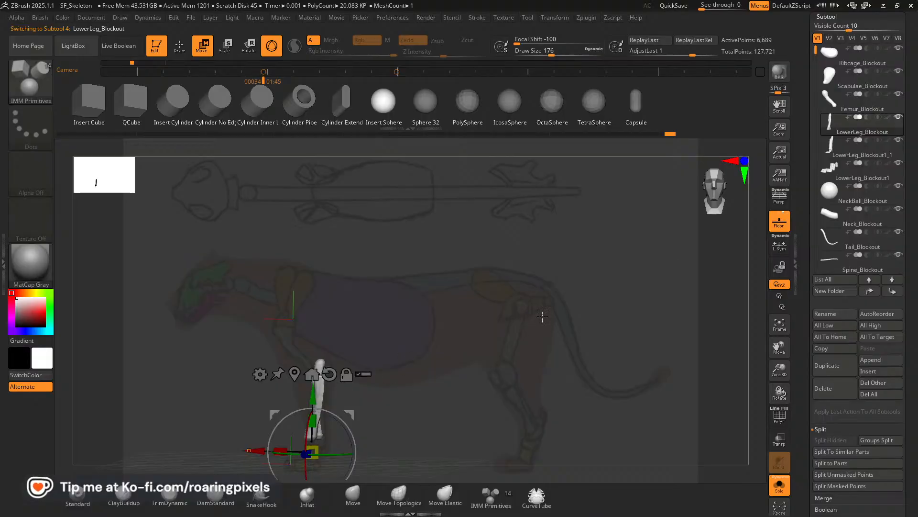
{"action": "left_click", "coordinate": [823, 152]}
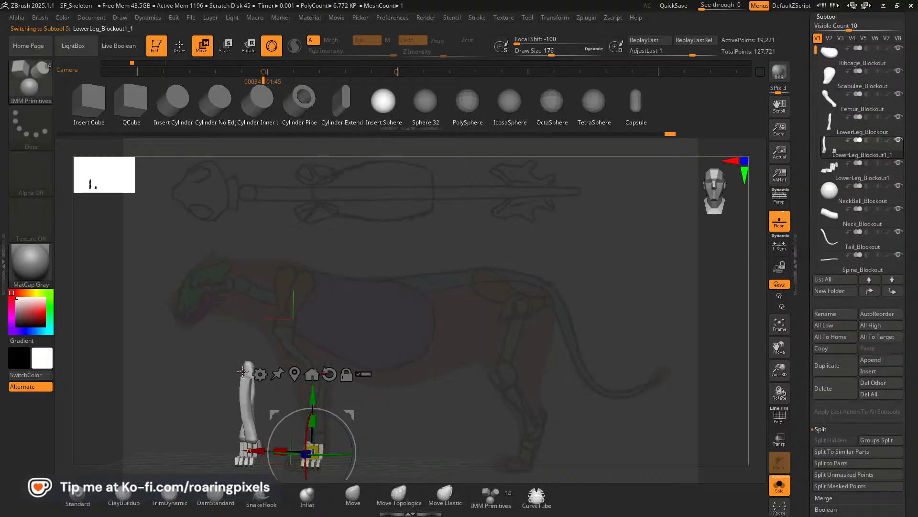
Hide the two remaining lower-leg bones in LowerLeg_Blockout1_1 and split the hidden part off from the front paws.
{"action": "key", "text": "q"}
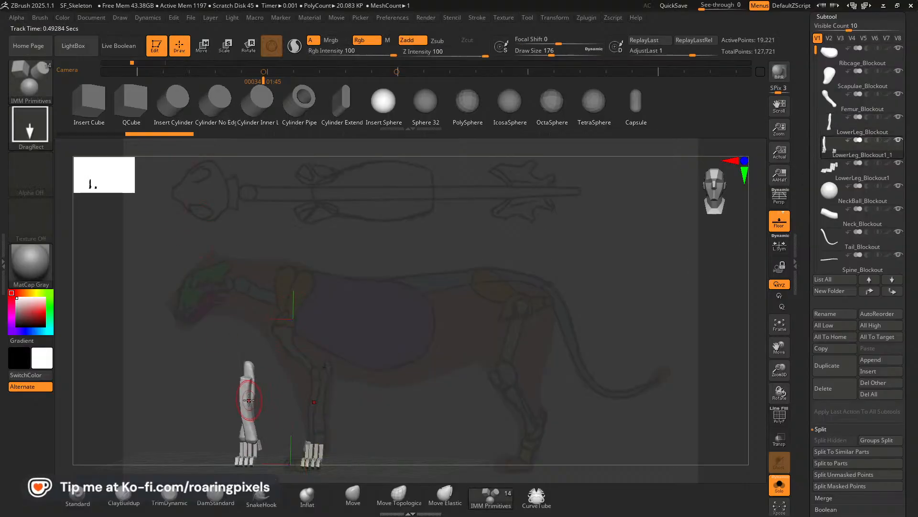
{"action": "left_click", "coordinate": [242, 403], "text": "ctrl+shift"}
{"action": "left_click_drag", "start_coordinate": [274, 406], "coordinate": [324, 392], "text": "ctrl+shift"}
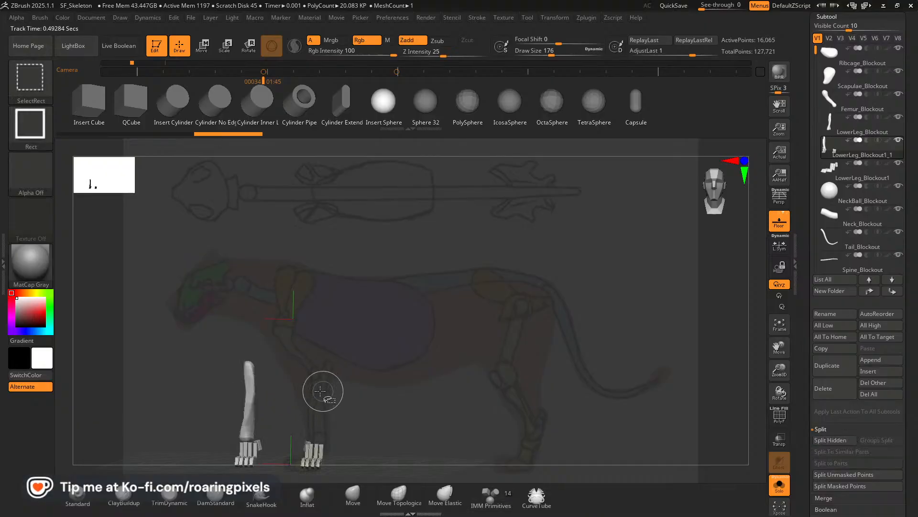
{"action": "left_click", "coordinate": [249, 396], "text": "ctrl+shift"}
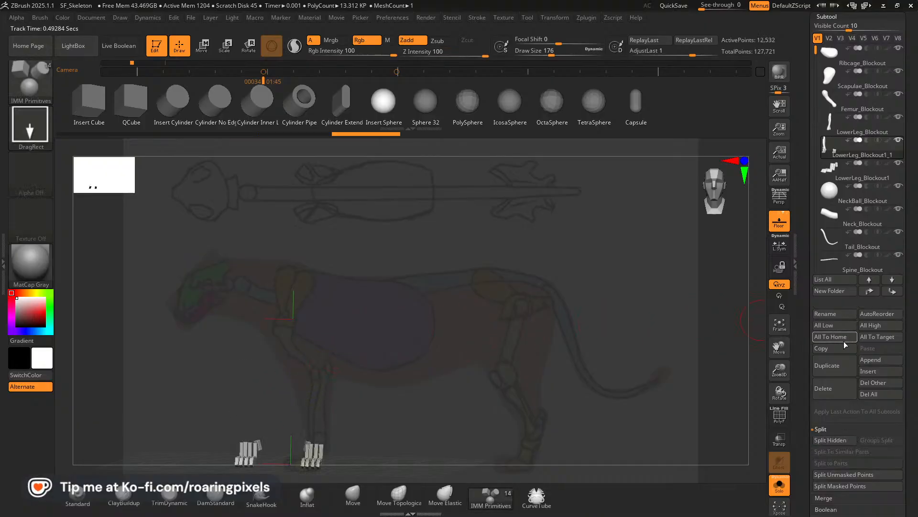
{"action": "left_click", "coordinate": [833, 440]}
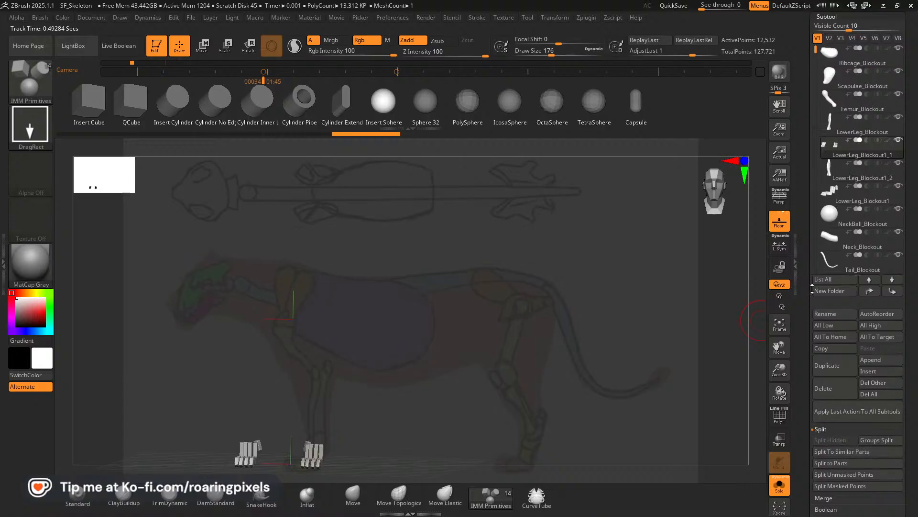
Move LowerLeg_Blockout1_2 up to directly beneath LowerLeg_Blockout and merge the two subtools, accepting the non-undoable operation.
{"action": "left_click", "coordinate": [851, 179]}
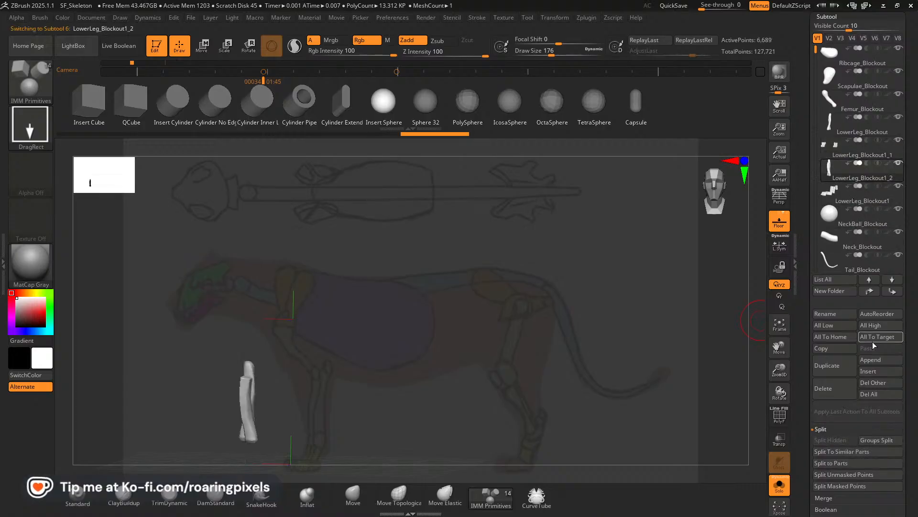
{"action": "left_click", "coordinate": [874, 295]}
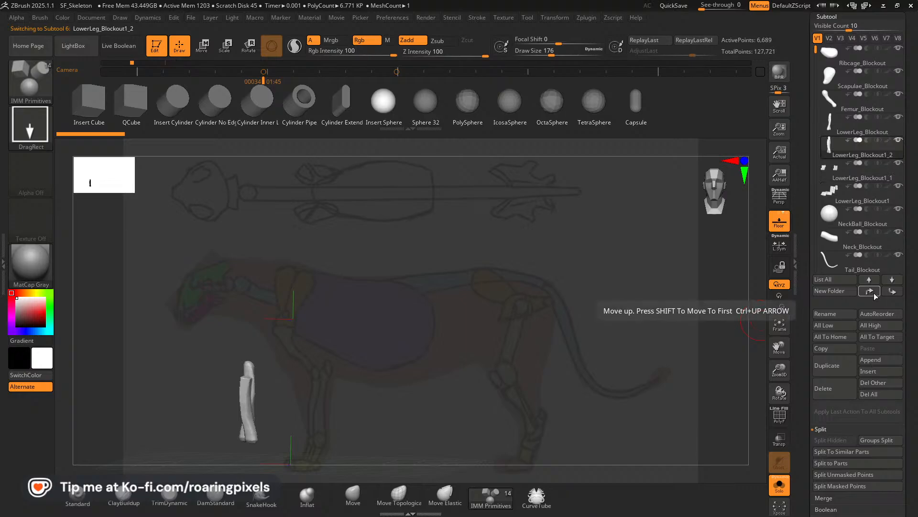
{"action": "left_click", "coordinate": [838, 134]}
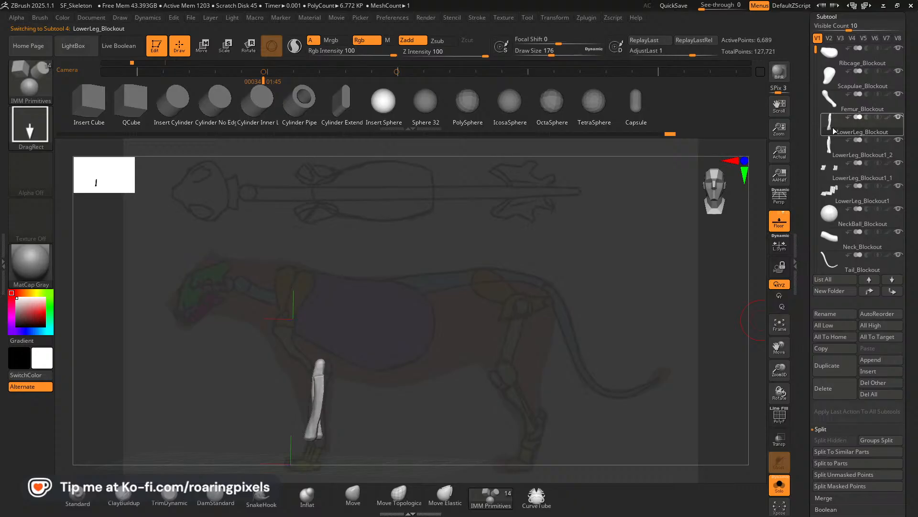
{"action": "left_click_drag", "start_coordinate": [911, 344], "coordinate": [916, 285]}
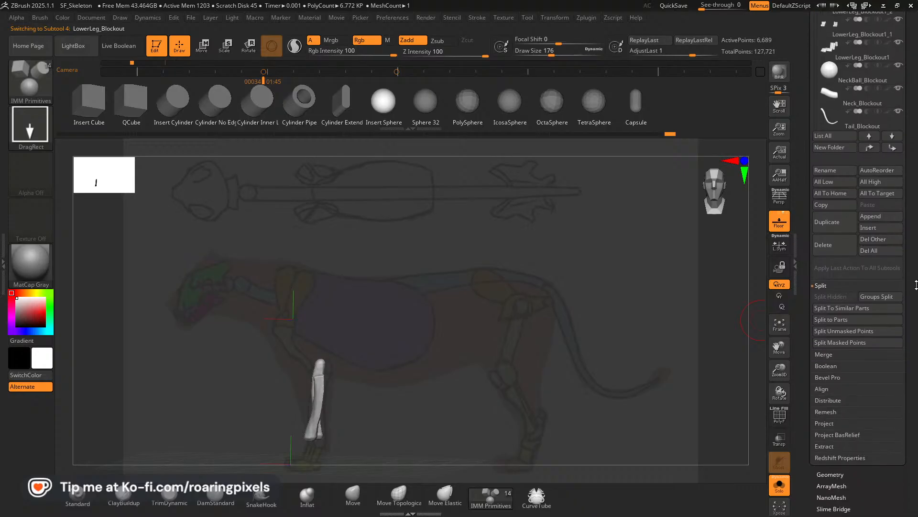
{"action": "left_click", "coordinate": [826, 355]}
{"action": "left_click", "coordinate": [830, 308]}
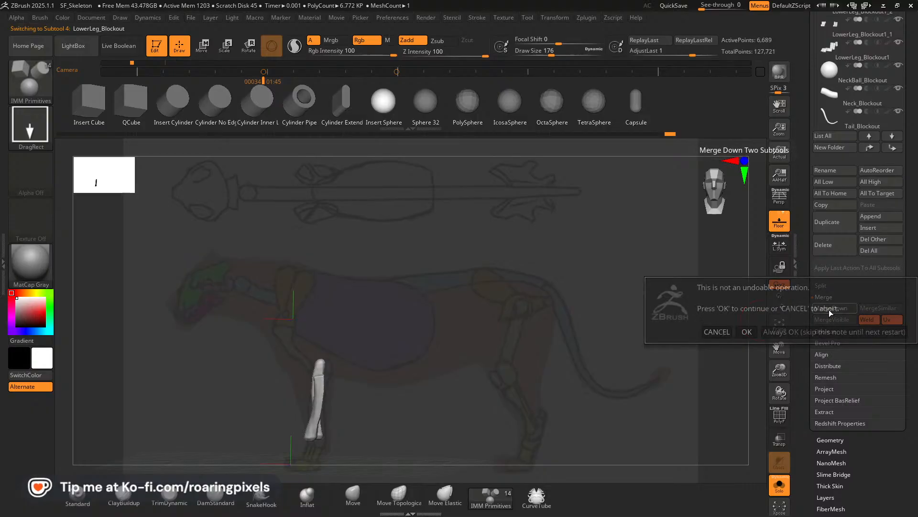
{"action": "left_click", "coordinate": [746, 332]}
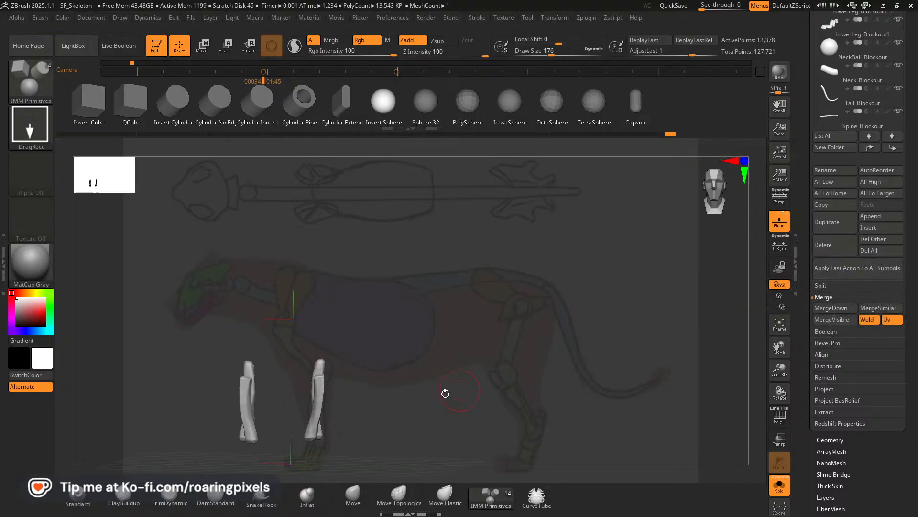
Turn on the polyframe for the merged LowerLeg_Blockout bones and regenerate their polygroups with Auto Groups.
{"action": "left_click", "coordinate": [780, 416]}
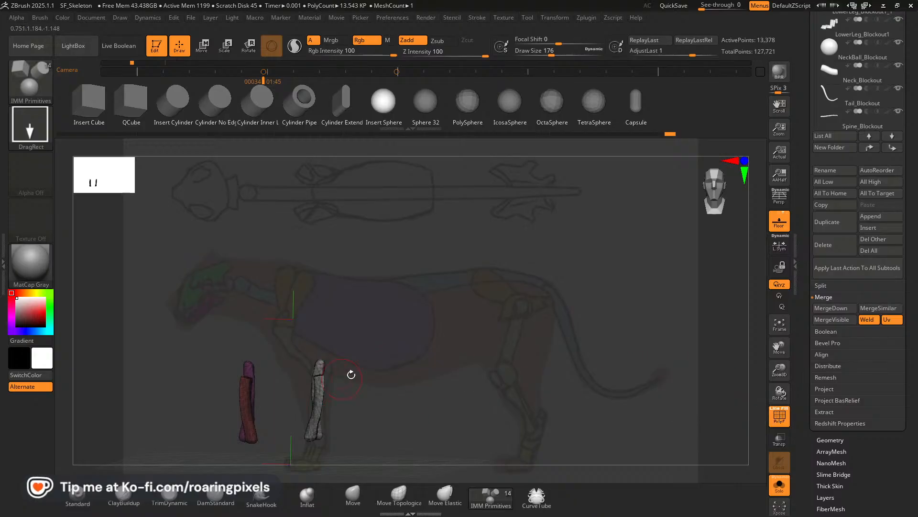
{"action": "mouse_move", "coordinate": [424, 397]}
{"action": "left_mouse_down"}
{"action": "mouse_move", "coordinate": [458, 400]}
{"action": "mouse_move", "coordinate": [388, 390]}
{"action": "mouse_move", "coordinate": [446, 395]}
{"action": "mouse_move", "coordinate": [436, 392]}
{"action": "left_mouse_up"}
{"action": "left_click", "coordinate": [324, 402], "text": "ctrl+shift"}
{"action": "left_click", "coordinate": [432, 391], "text": "ctrl+shift"}
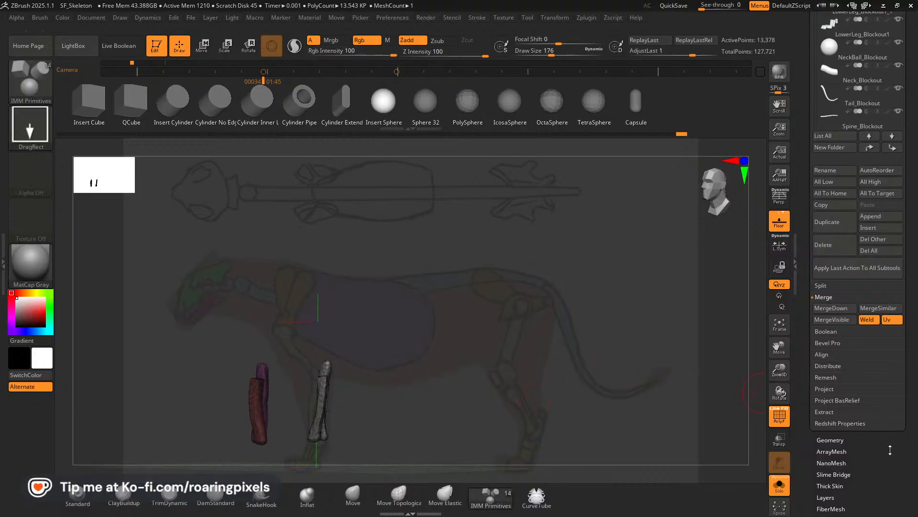
{"action": "left_click_drag", "start_coordinate": [890, 449], "coordinate": [866, 270]}
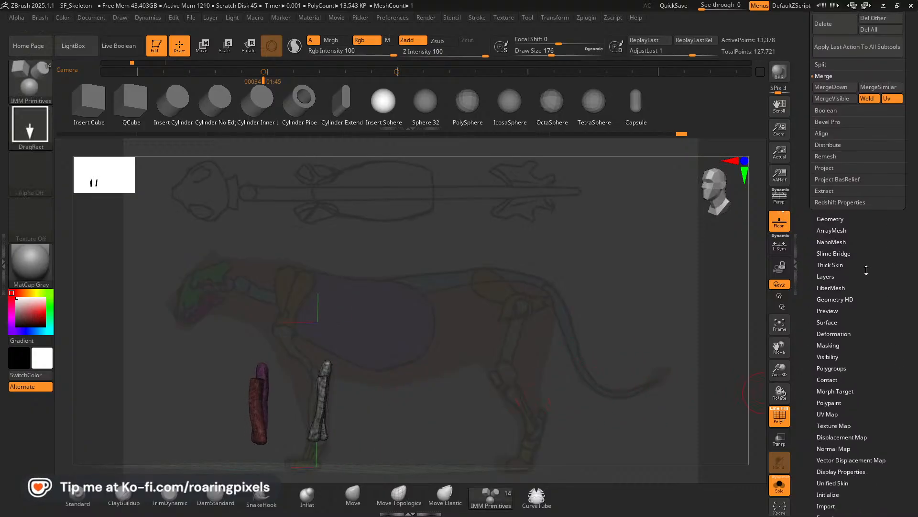
{"action": "left_click", "coordinate": [840, 368]}
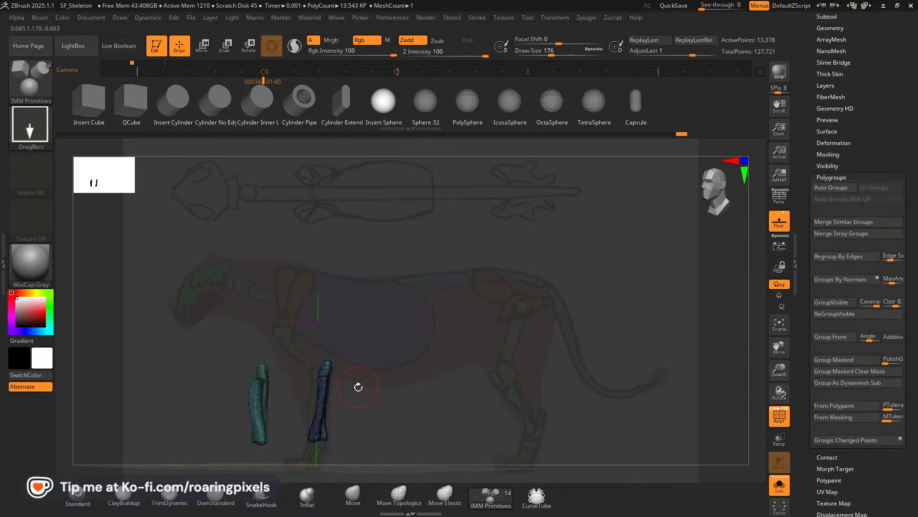
Isolate each matching pair of front lower-leg bones, assign each pair its own polygroup, and unhide the whole subtool.
{"action": "left_click", "coordinate": [328, 390], "text": "ctrl+shift"}
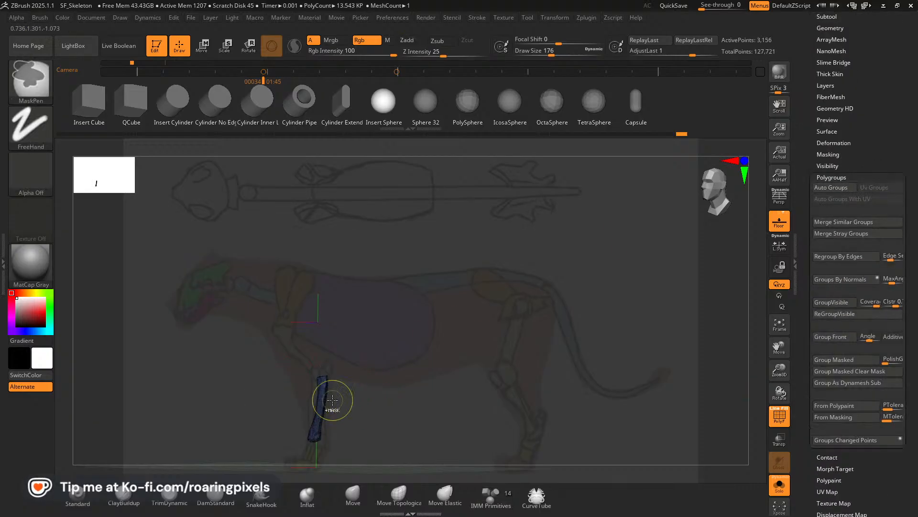
{"action": "left_click", "coordinate": [356, 370], "text": "ctrl+shift"}
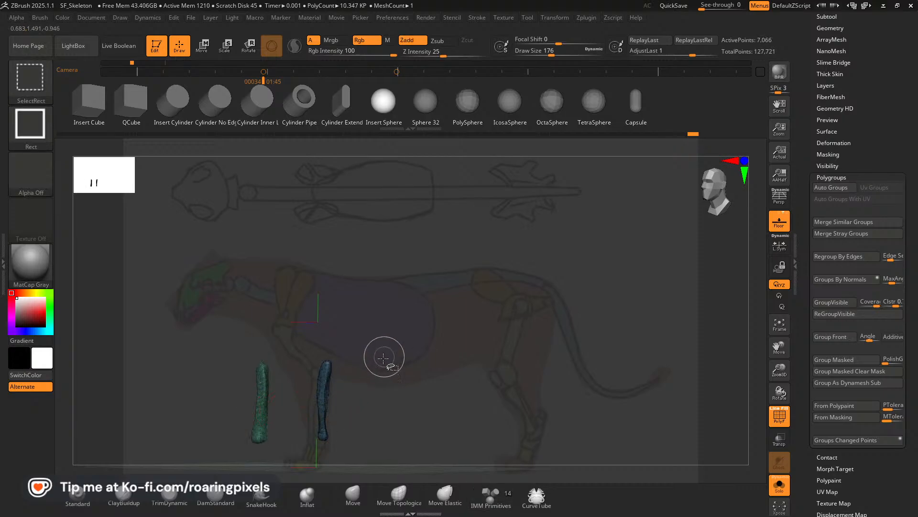
{"action": "key", "text": "ctrl+w"}
{"action": "left_click_drag", "start_coordinate": [395, 373], "coordinate": [405, 381], "text": "ctrl+shift"}
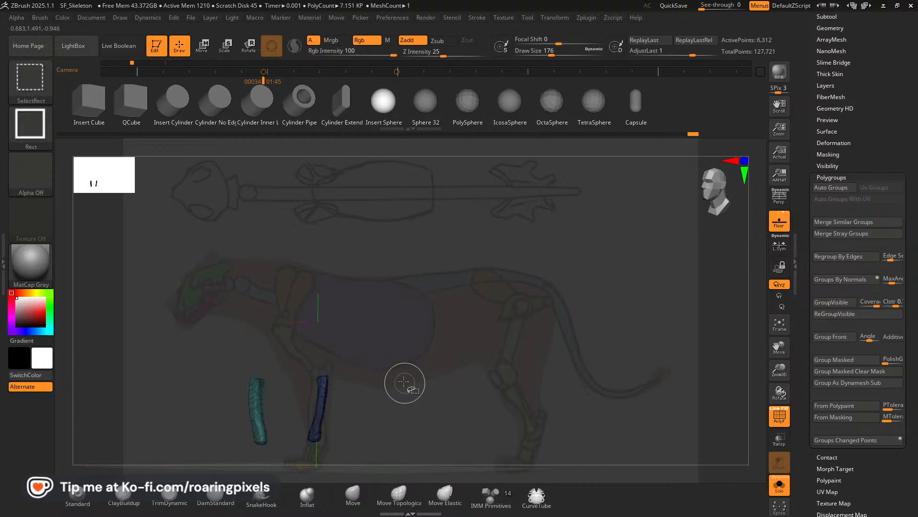
{"action": "key", "text": "ctrl+w"}
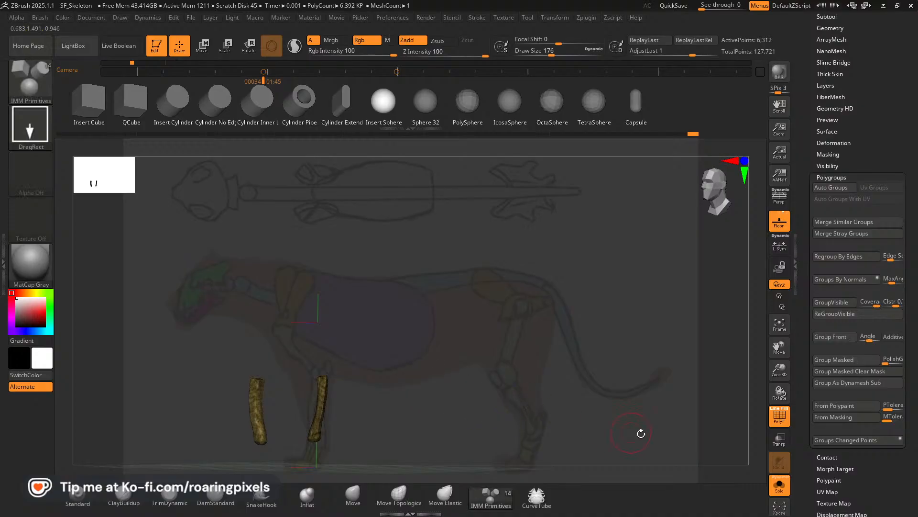
{"action": "left_click", "coordinate": [780, 417]}
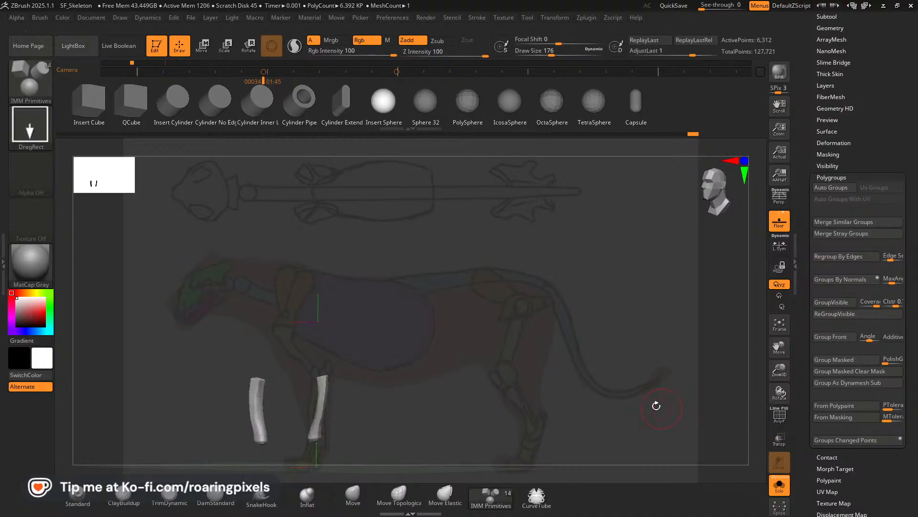
{"action": "left_click", "coordinate": [781, 417]}
{"action": "left_click", "coordinate": [506, 338], "text": "ctrl+shift"}
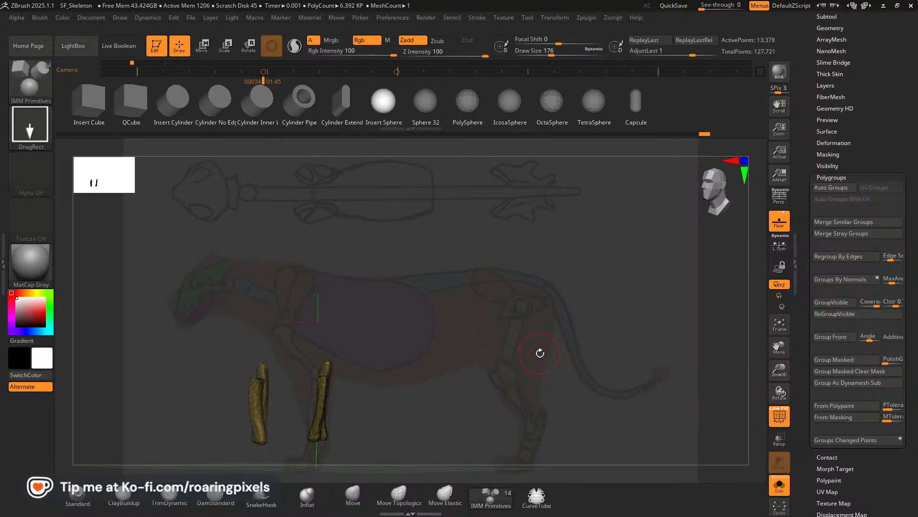
{"action": "left_click_drag", "start_coordinate": [540, 352], "coordinate": [550, 362]}
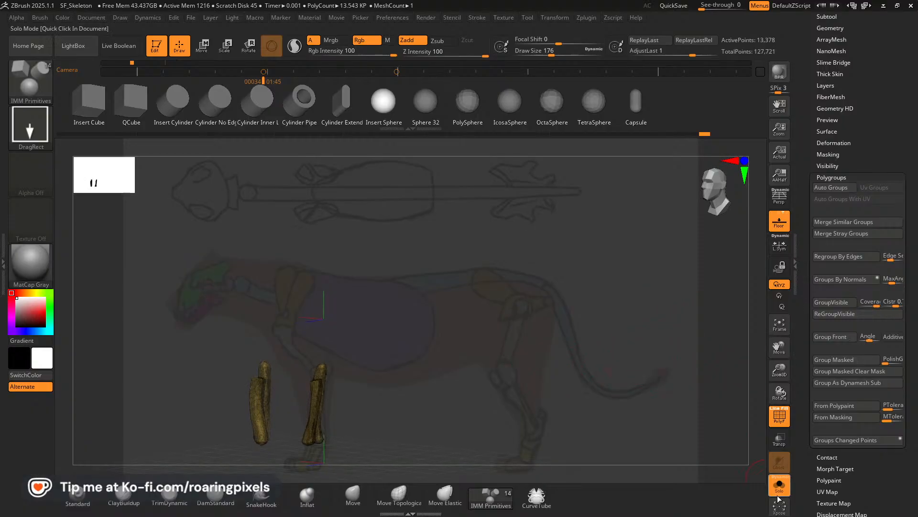
Leave solo mode and delete the LowerLeg_Blockout1_1 subtool containing the front paws, accepting the non-undoable operation.
{"action": "left_click", "coordinate": [780, 484]}
{"action": "left_click_drag", "start_coordinate": [586, 368], "coordinate": [570, 376]}
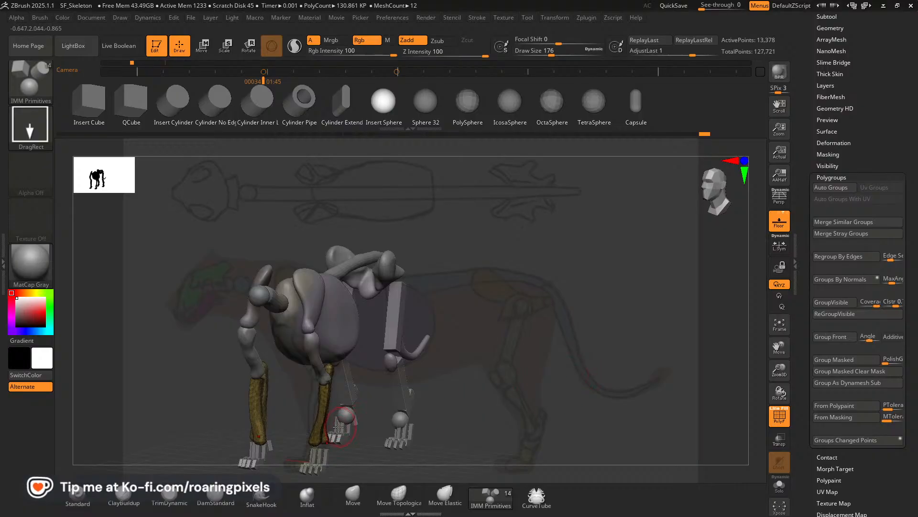
{"action": "left_click", "coordinate": [328, 458], "text": "alt"}
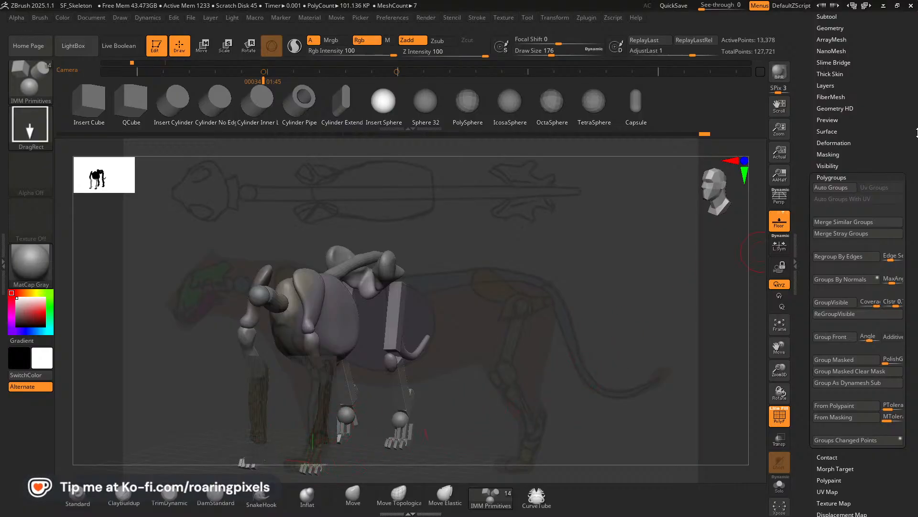
{"action": "left_click_drag", "start_coordinate": [917, 133], "coordinate": [892, 161]}
{"action": "left_click", "coordinate": [830, 136]}
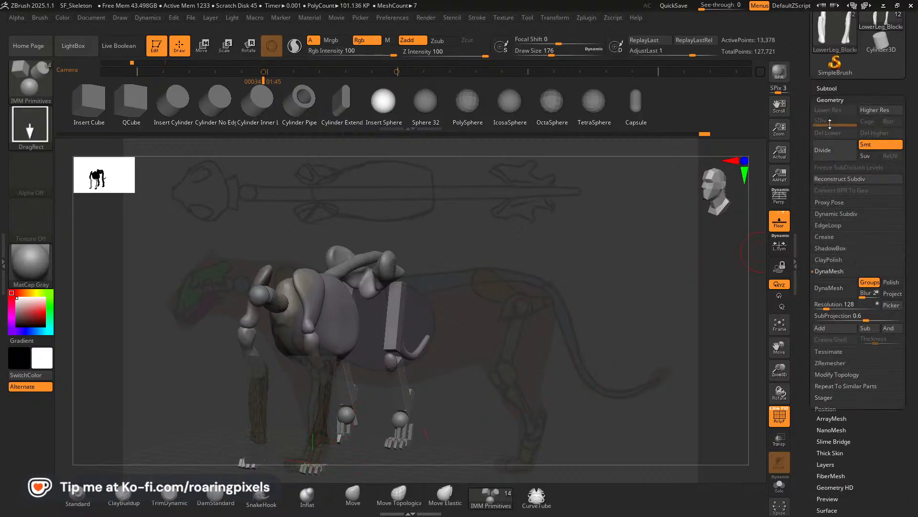
{"action": "left_click", "coordinate": [831, 89]}
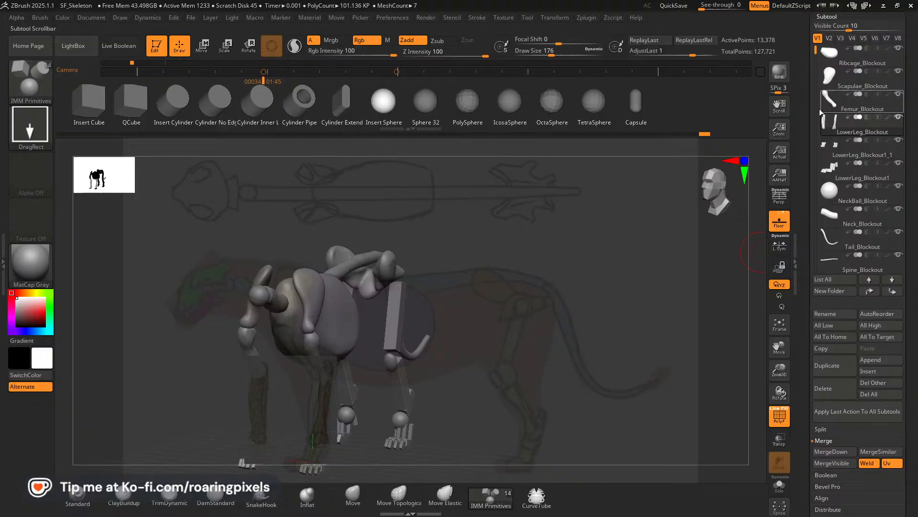
{"action": "left_click", "coordinate": [828, 153]}
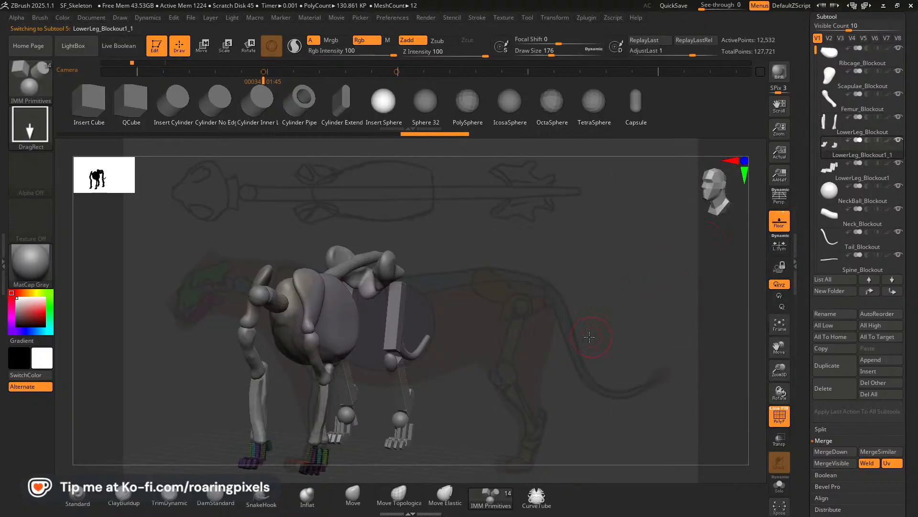
{"action": "mouse_move", "coordinate": [590, 336]}
{"action": "left_mouse_down"}
{"action": "mouse_move", "coordinate": [631, 335]}
{"action": "mouse_move", "coordinate": [582, 331]}
{"action": "left_mouse_up"}
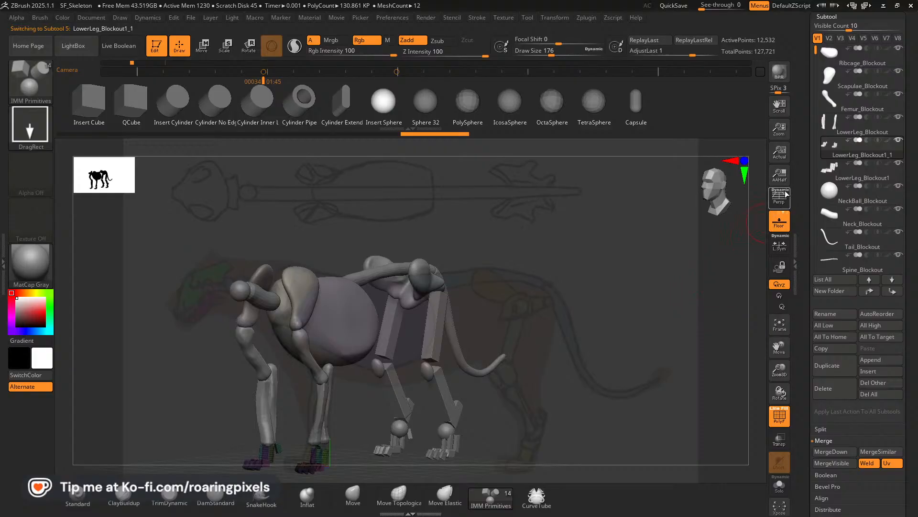
{"action": "left_click", "coordinate": [825, 388]}
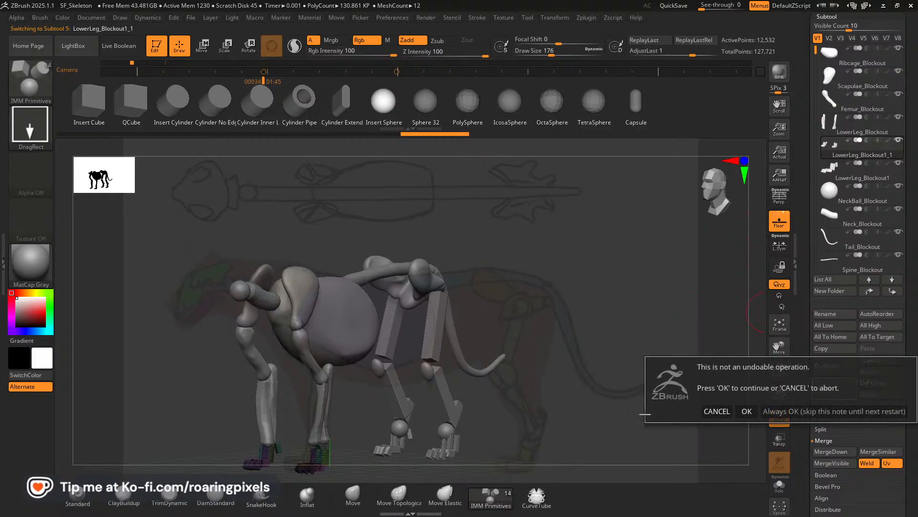
{"action": "left_click", "coordinate": [743, 410]}
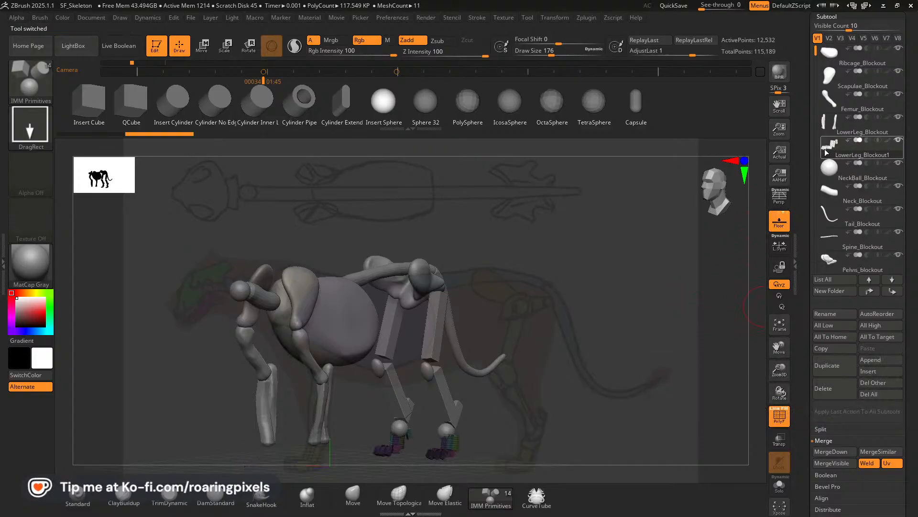
In side view, copy the hind paws in LowerLeg_Blockout1 forward along the body to the ends of the front lower legs.
{"action": "mouse_move", "coordinate": [605, 381]}
{"action": "left_mouse_down"}
{"action": "mouse_move", "coordinate": [575, 377]}
{"action": "mouse_move", "coordinate": [588, 381]}
{"action": "left_mouse_up"}
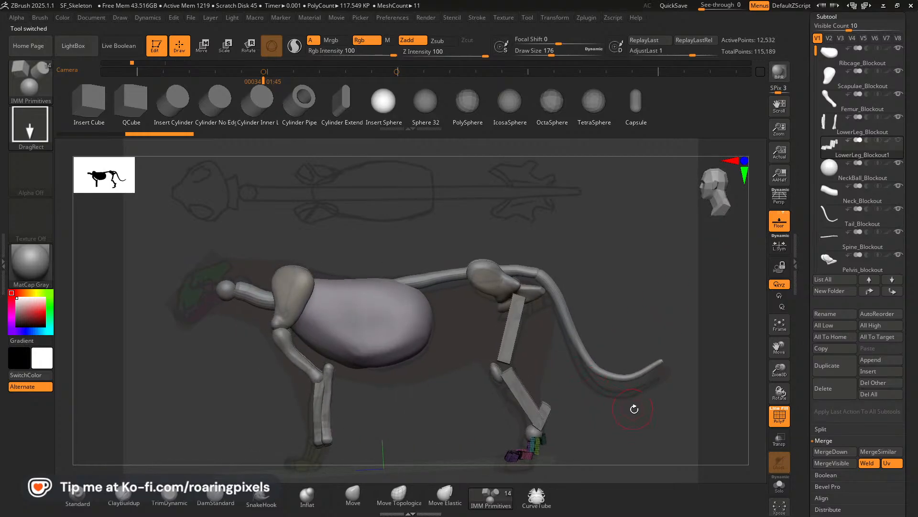
{"action": "left_click_drag", "start_coordinate": [779, 347], "coordinate": [780, 334]}
{"action": "key", "text": "w"}
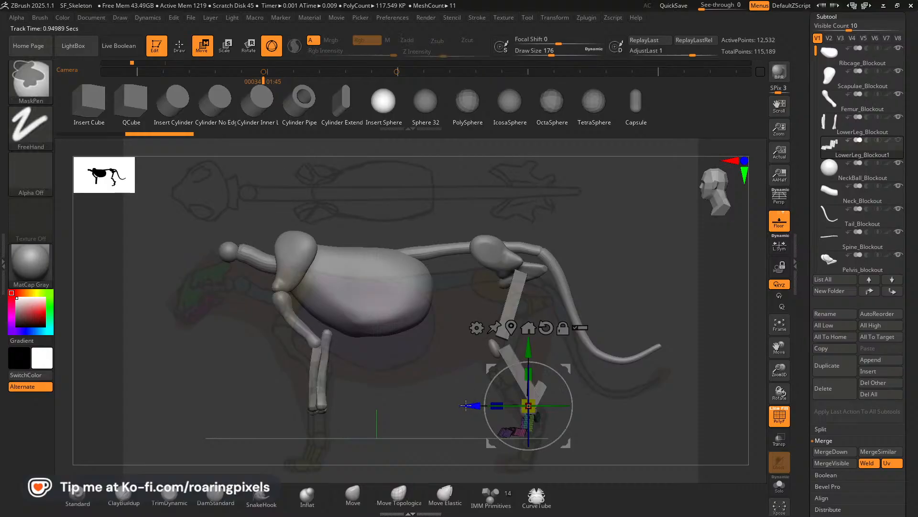
{"action": "left_click_drag", "start_coordinate": [471, 406], "coordinate": [264, 406], "text": "ctrl"}
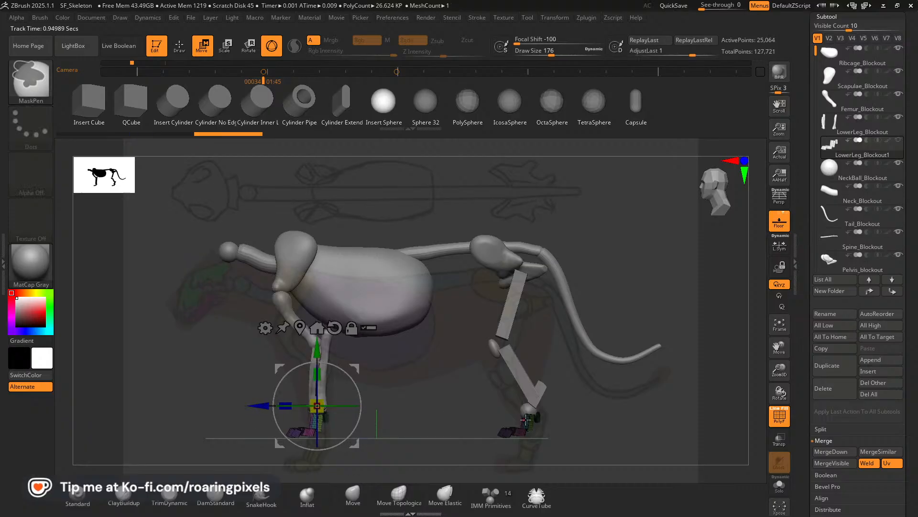
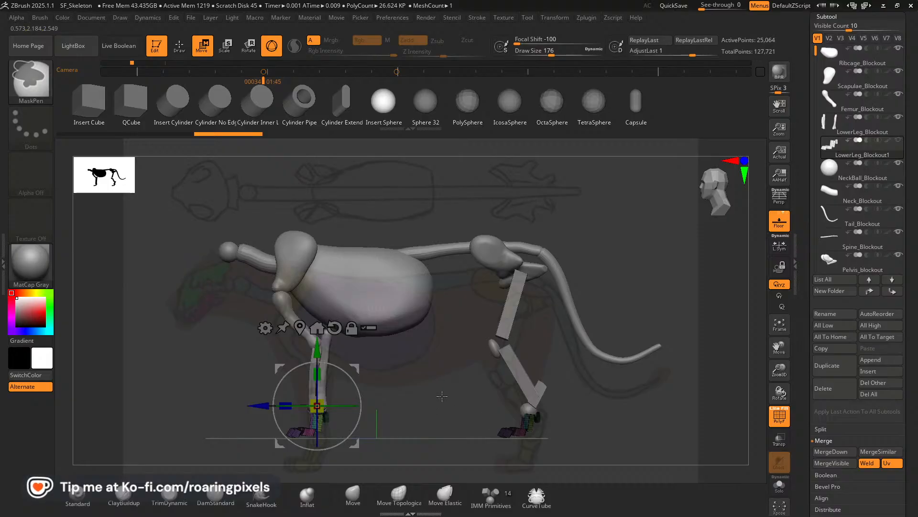
From the stored side view, hide the LowerLeg_Blockout1 paws and make LowerLeg_Blockout active for drawing with the IMM Primitives brush.
{"action": "mouse_move", "coordinate": [442, 396]}
{"action": "left_mouse_down"}
{"action": "mouse_move", "coordinate": [490, 405]}
{"action": "mouse_move", "coordinate": [430, 410]}
{"action": "left_mouse_up"}
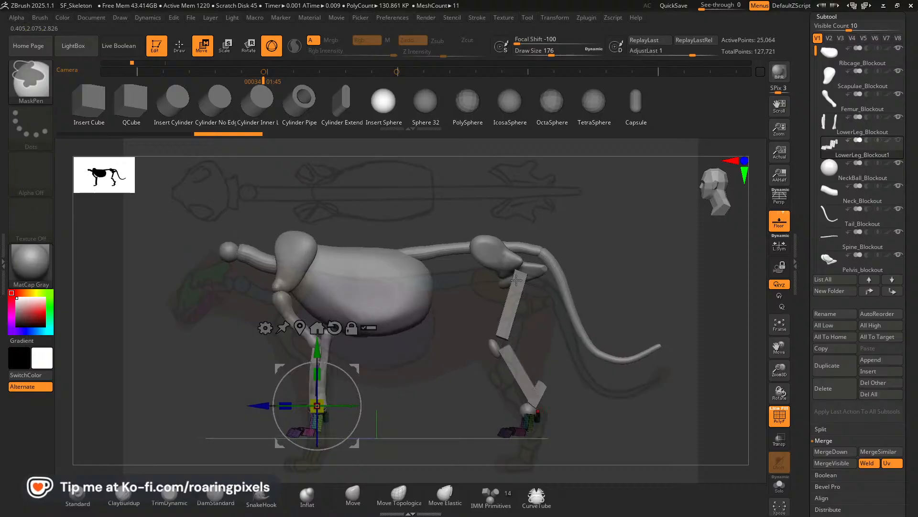
{"action": "key", "text": "Left"}
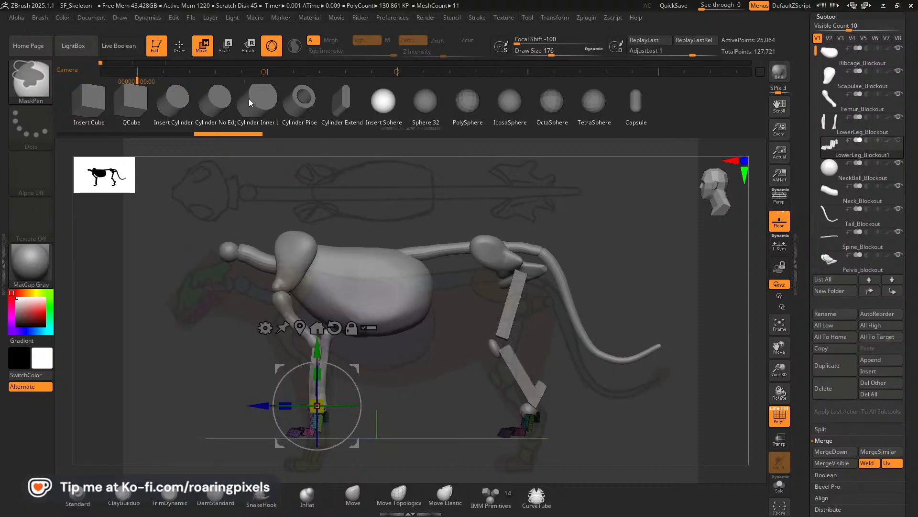
{"action": "left_click", "coordinate": [263, 73]}
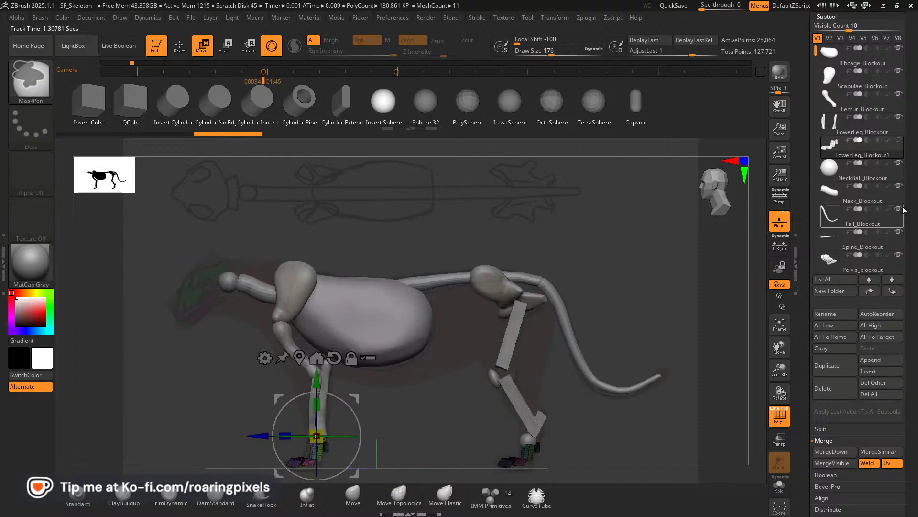
{"action": "left_click", "coordinate": [857, 125]}
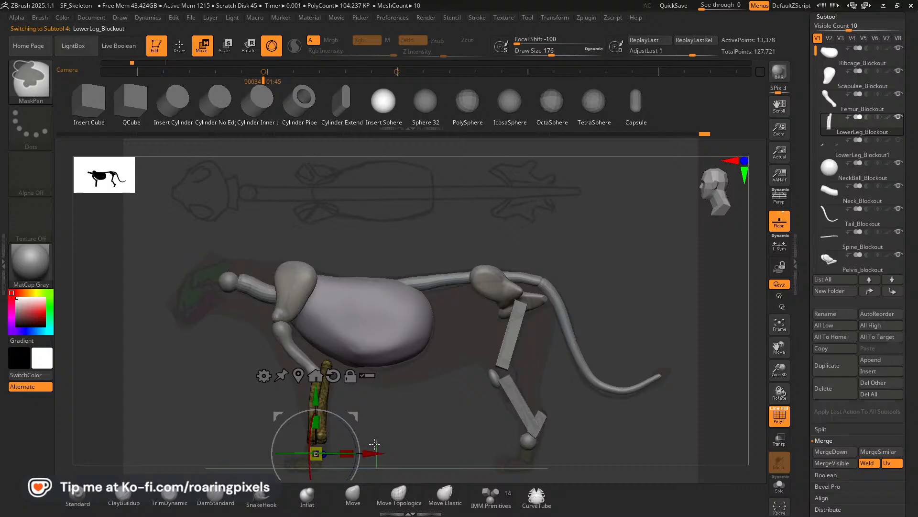
{"action": "left_click", "coordinate": [179, 47]}
{"action": "left_click", "coordinate": [359, 497]}
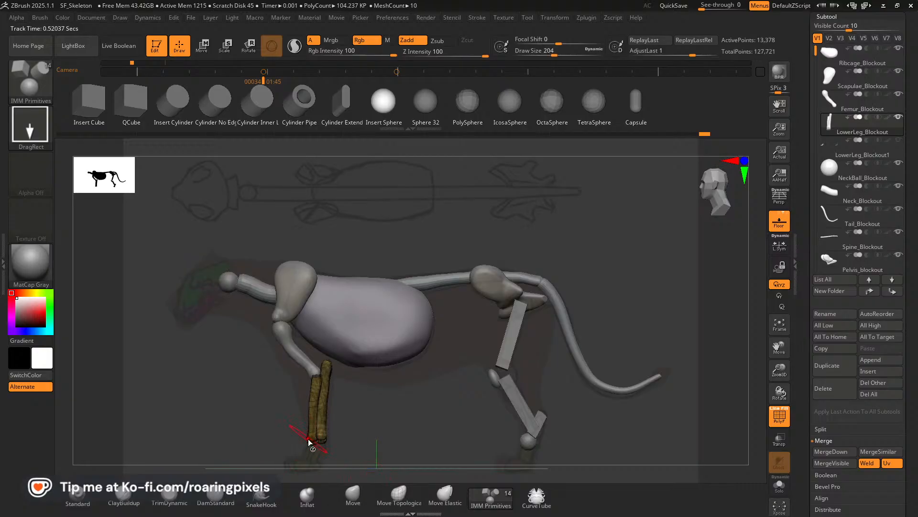
Isolate one pair of front lower-leg bones in the front view to check its grouping, and unhide the whole subtool.
{"action": "left_click_drag", "start_coordinate": [314, 440], "coordinate": [361, 439]}
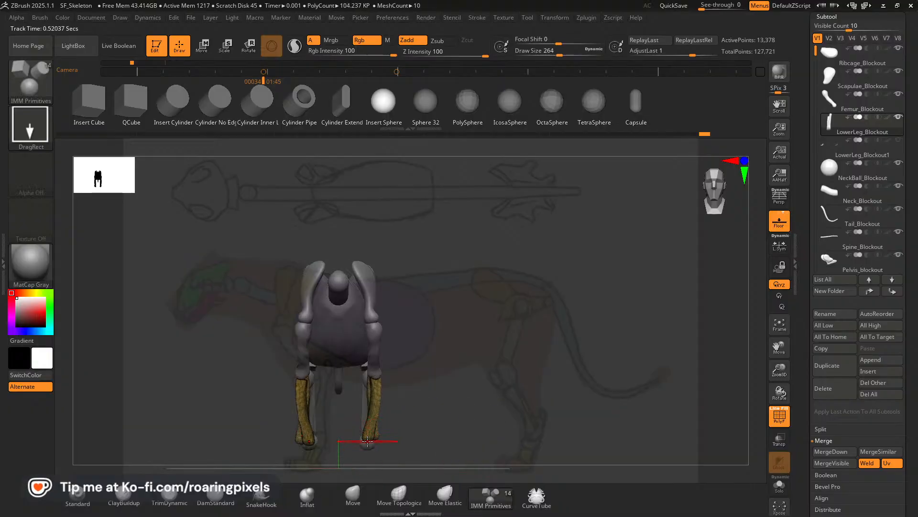
{"action": "left_click_drag", "start_coordinate": [420, 424], "coordinate": [353, 430]}
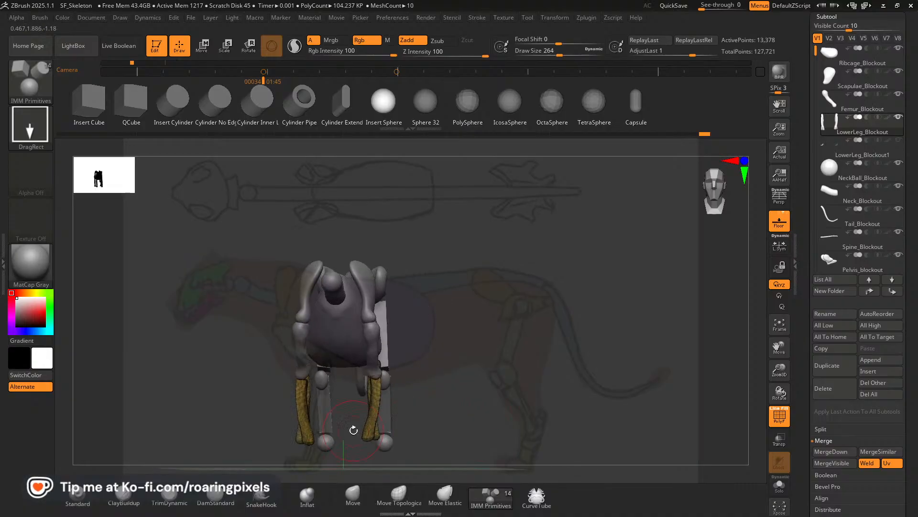
{"action": "left_click", "coordinate": [302, 415], "text": "ctrl+shift"}
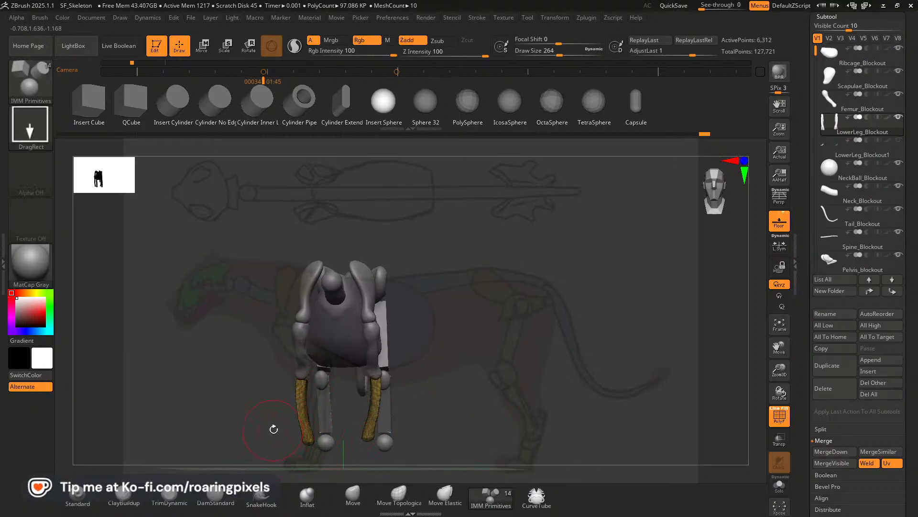
{"action": "key", "text": "ctrl"}
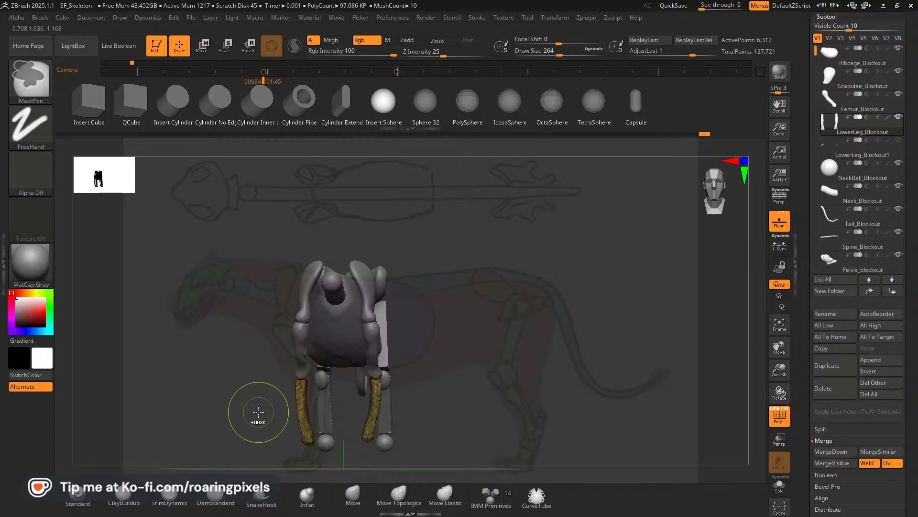
{"action": "left_click", "coordinate": [258, 414], "text": "ctrl+shift"}
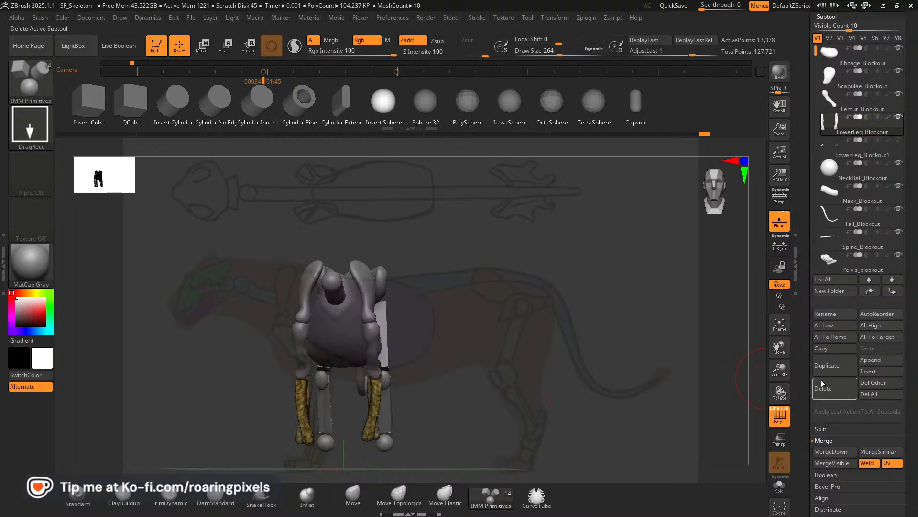
Regenerate the polygroups of the front lower-leg bones with Auto Groups so each bone gets its own group.
{"action": "scroll", "coordinate": [832, 363], "scroll_direction": "down", "scroll_amount": 5}
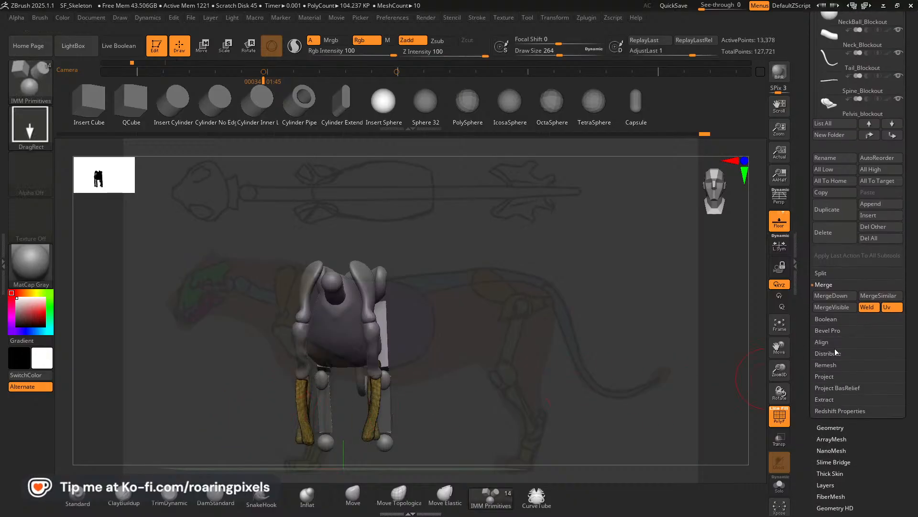
{"action": "scroll", "coordinate": [874, 369], "scroll_direction": "down", "scroll_amount": 1}
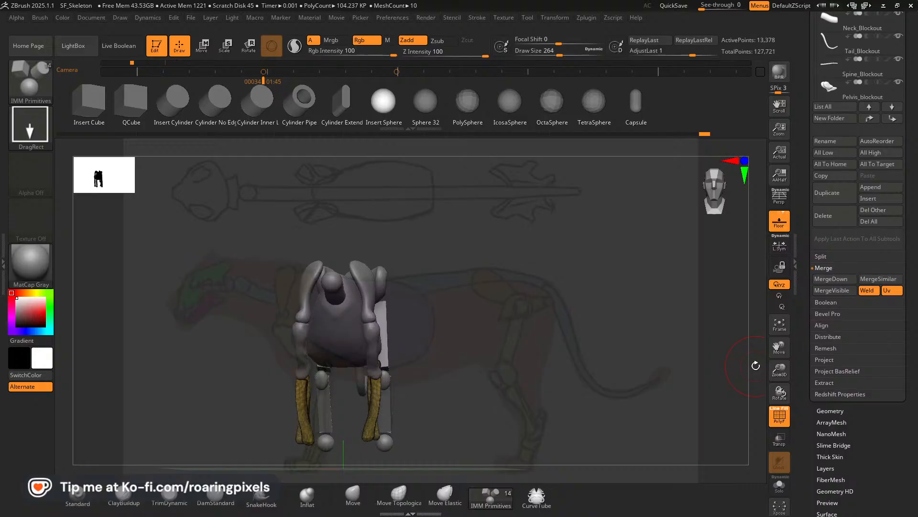
{"action": "left_click_drag", "start_coordinate": [783, 349], "coordinate": [803, 342]}
{"action": "mouse_move", "coordinate": [628, 373]}
{"action": "left_mouse_down"}
{"action": "mouse_move", "coordinate": [612, 379]}
{"action": "mouse_move", "coordinate": [615, 372]}
{"action": "left_mouse_up"}
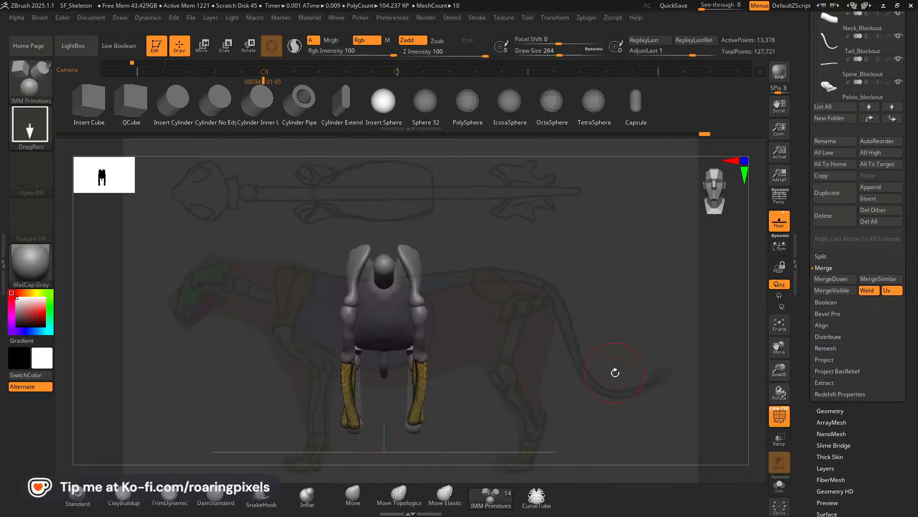
{"action": "scroll", "coordinate": [873, 410], "scroll_direction": "down", "scroll_amount": 3}
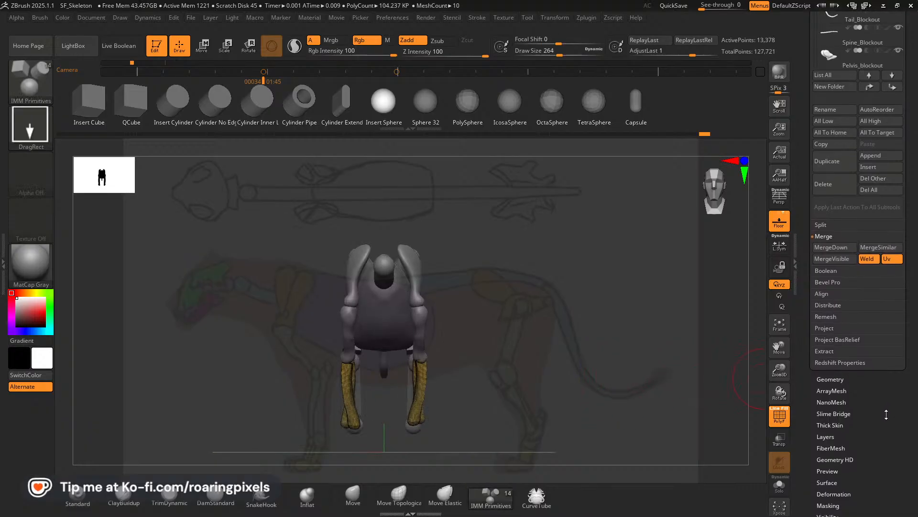
{"action": "left_click_drag", "start_coordinate": [885, 414], "coordinate": [874, 368]}
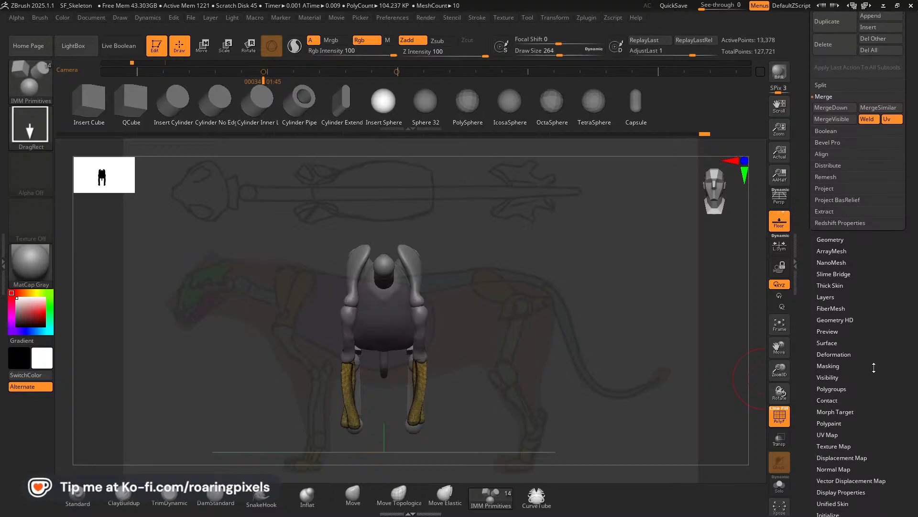
{"action": "left_click", "coordinate": [832, 388]}
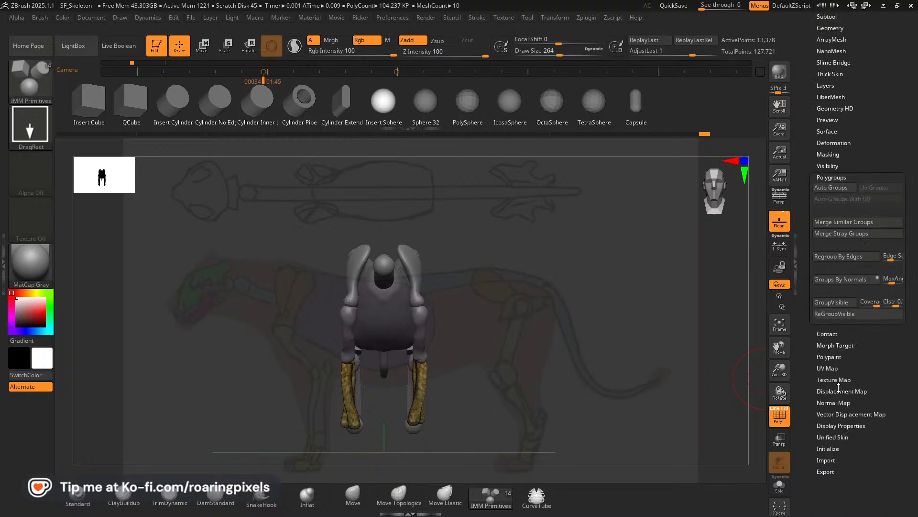
{"action": "left_click", "coordinate": [831, 188]}
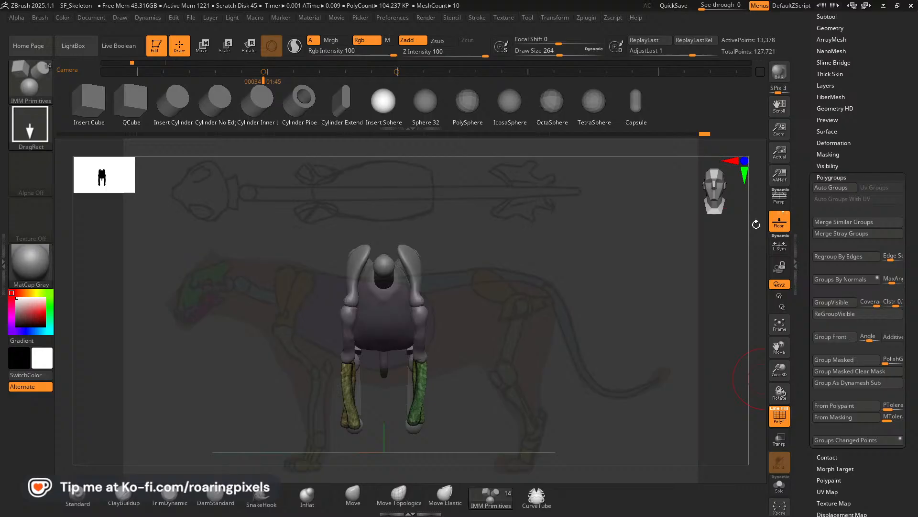
Hide both lower-leg bones of the front leg at left in the front view and remove them with Del Hidden.
{"action": "left_click", "coordinate": [350, 390], "text": "ctrl+shift"}
{"action": "left_click_drag", "start_coordinate": [278, 401], "coordinate": [302, 413], "text": "ctrl+shift"}
{"action": "left_click", "coordinate": [352, 418], "text": "ctrl+shift"}
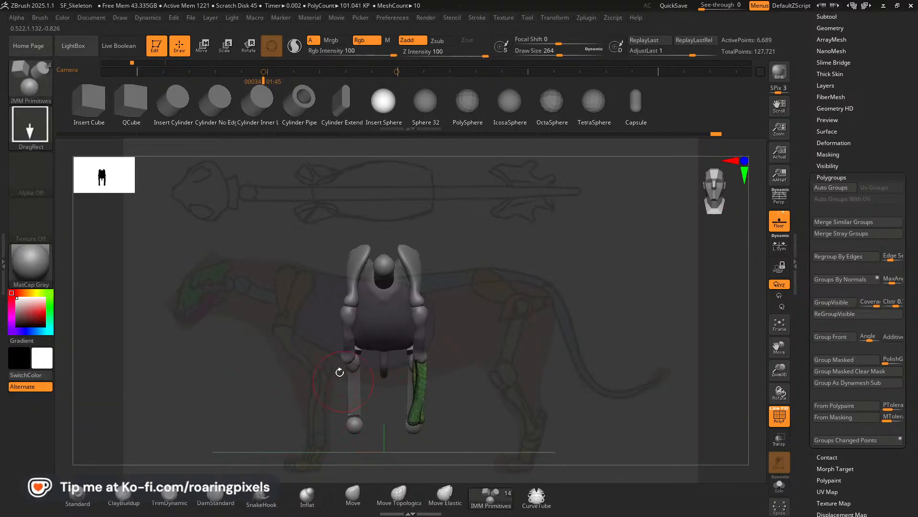
{"action": "left_click_drag", "start_coordinate": [340, 373], "coordinate": [335, 411]}
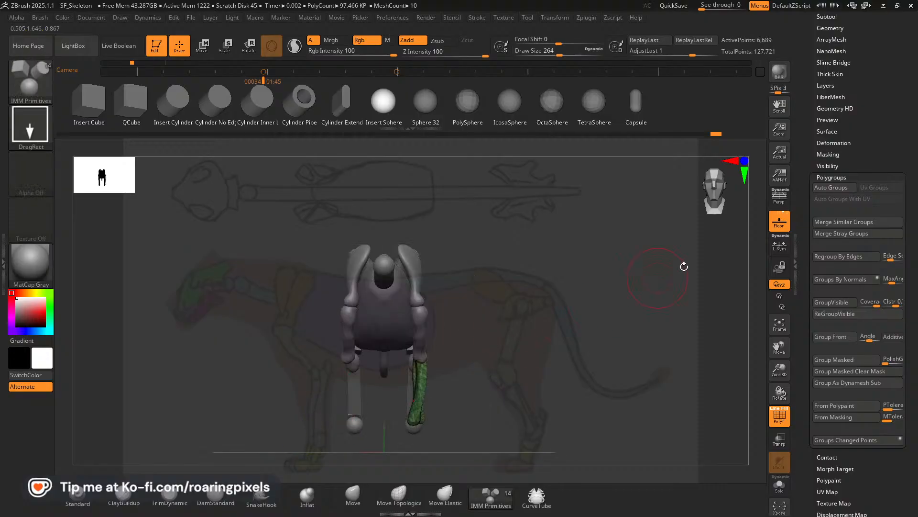
{"action": "left_click_drag", "start_coordinate": [876, 125], "coordinate": [871, 172]}
{"action": "left_click", "coordinate": [831, 144]}
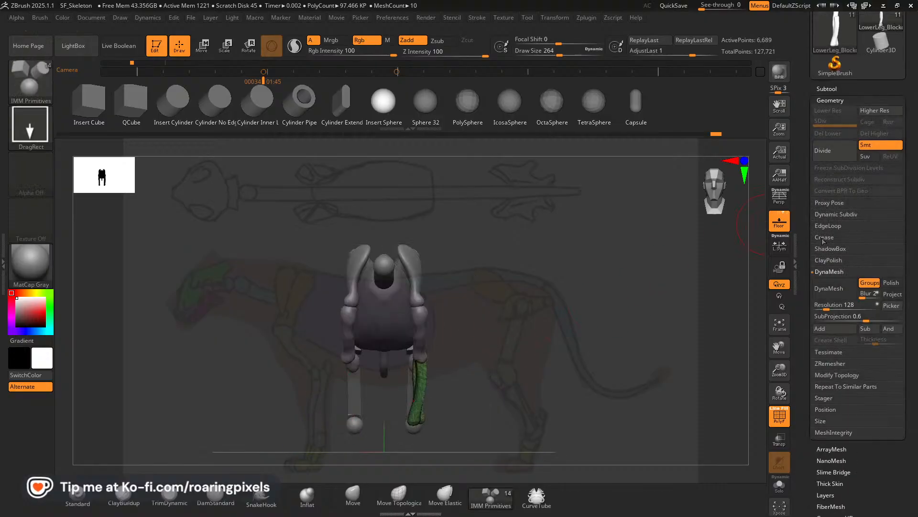
{"action": "left_click", "coordinate": [824, 375]}
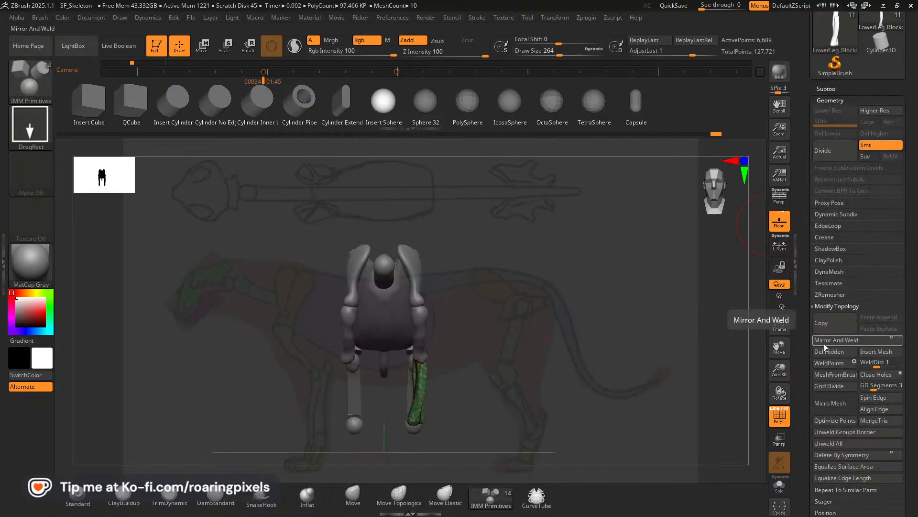
{"action": "left_click_drag", "start_coordinate": [461, 397], "coordinate": [537, 166]}
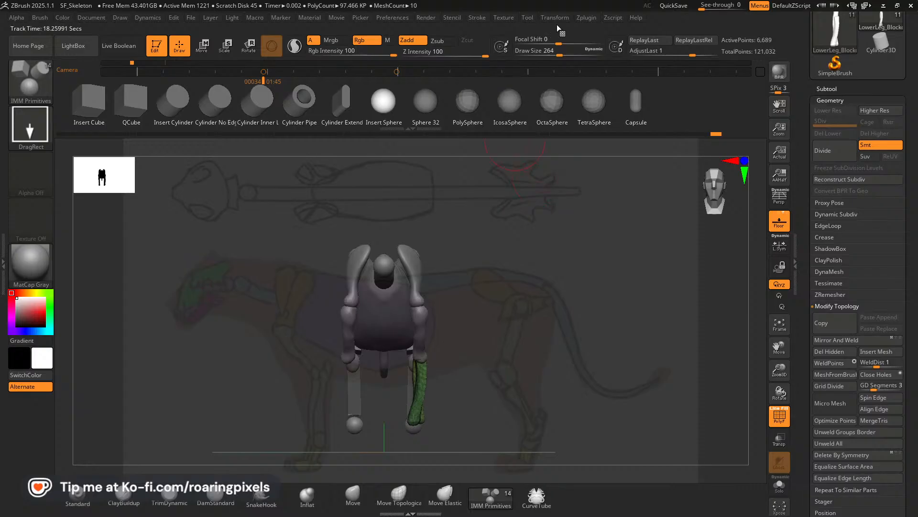
Mirror the remaining lower-leg bones across the X axis with SubTool Master, merging them into one SubTool.
{"action": "left_click", "coordinate": [584, 18]}
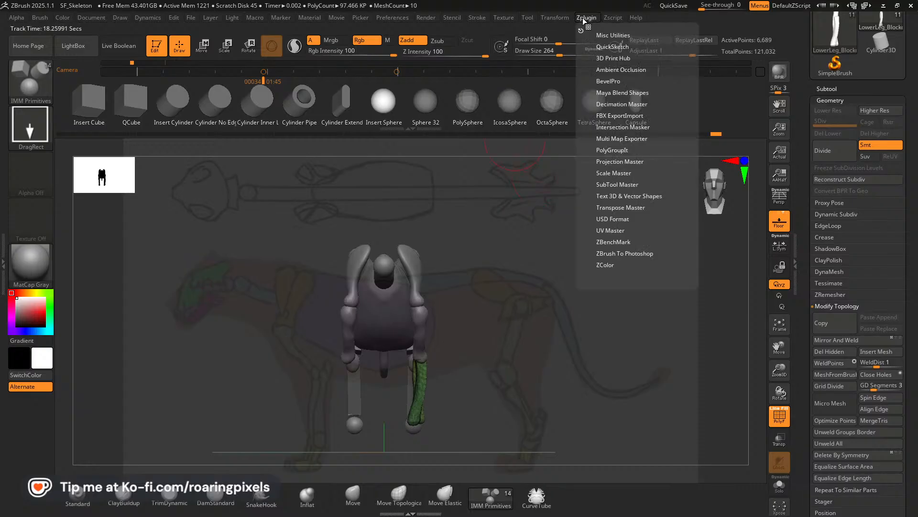
{"action": "left_click", "coordinate": [620, 184]}
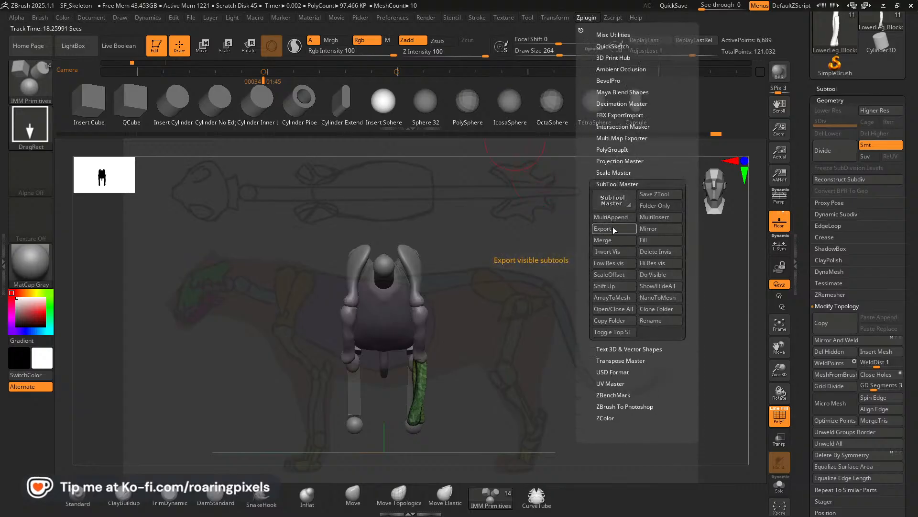
{"action": "left_click", "coordinate": [654, 228]}
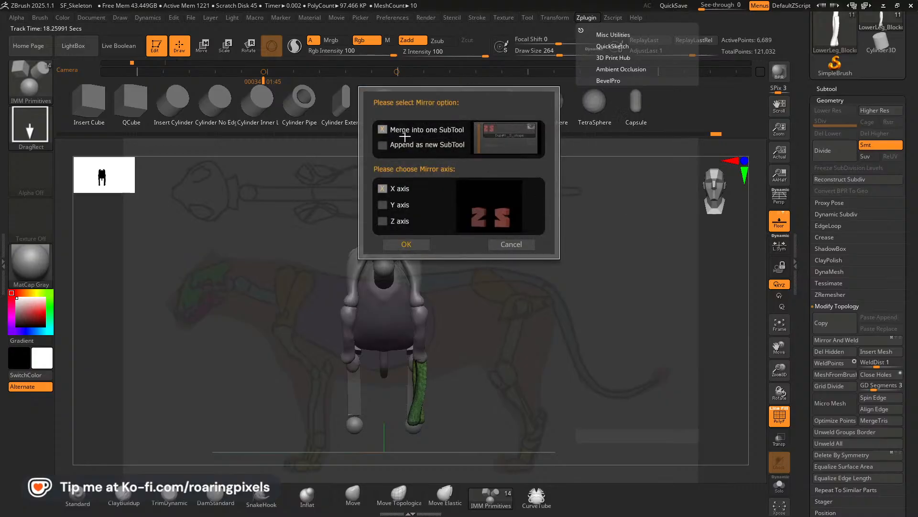
{"action": "left_click", "coordinate": [409, 245]}
{"action": "left_click_drag", "start_coordinate": [528, 392], "coordinate": [650, 454]}
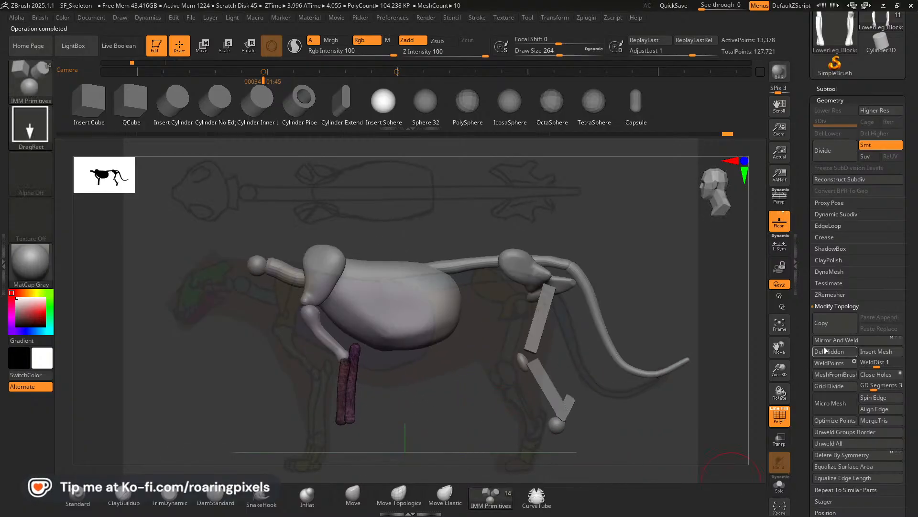
Show the LowerLeg_Blockout1 paws again, return to the stored side view, and choose the Move brush.
{"action": "left_click", "coordinate": [859, 87]}
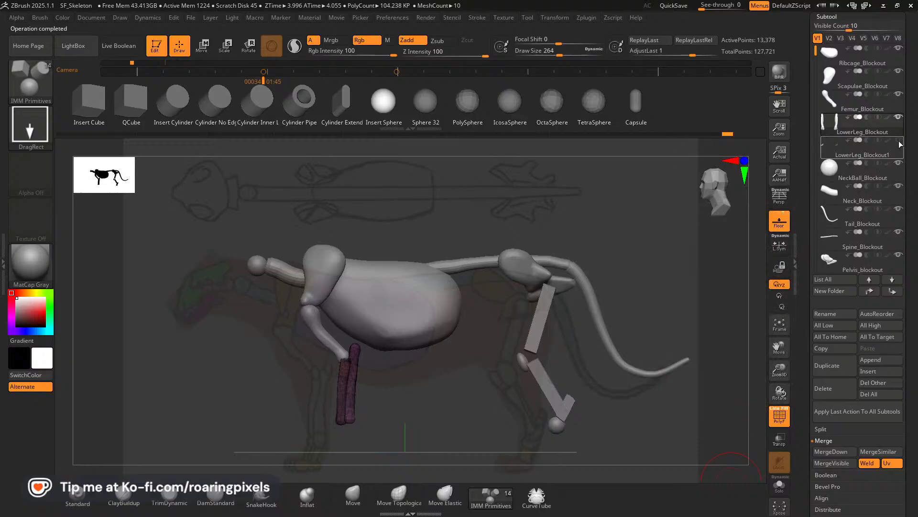
{"action": "left_click", "coordinate": [899, 142]}
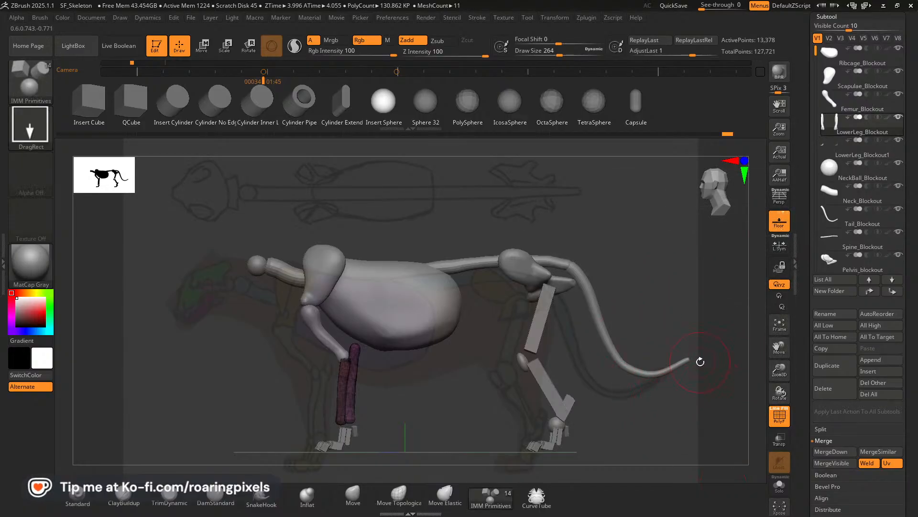
{"action": "key", "text": "Right"}
{"action": "key", "text": "Left"}
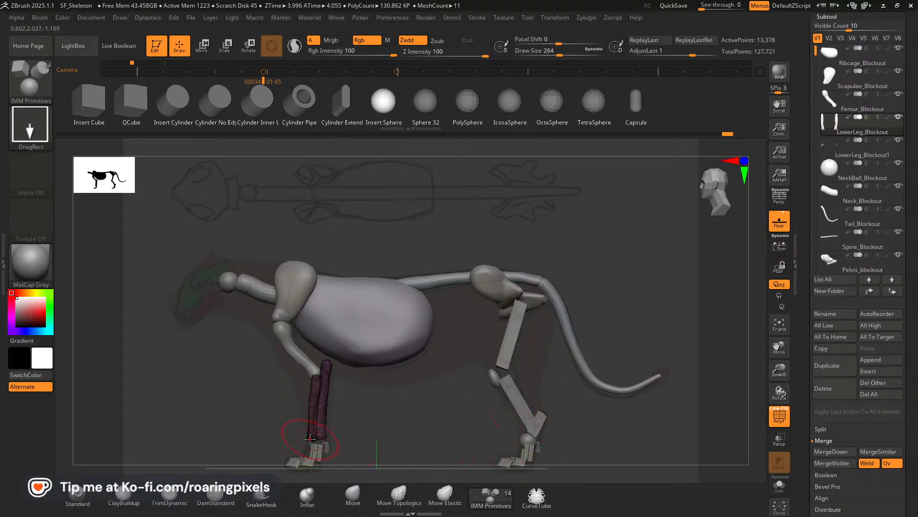
{"action": "left_click", "coordinate": [352, 497]}
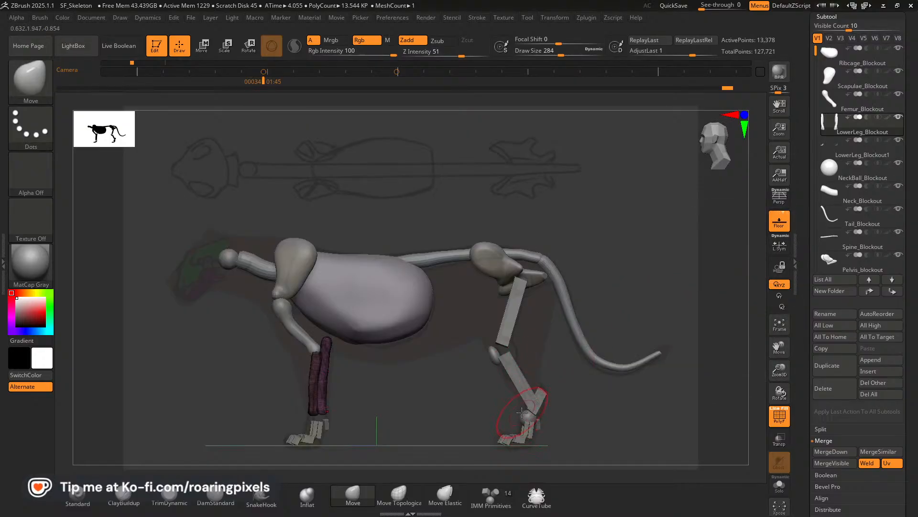
Make the Pelvis_blockout1 hind legs active, turn off the polyframe, and isolate the ankle balls above the hind paws.
{"action": "left_click", "coordinate": [527, 416], "text": "alt"}
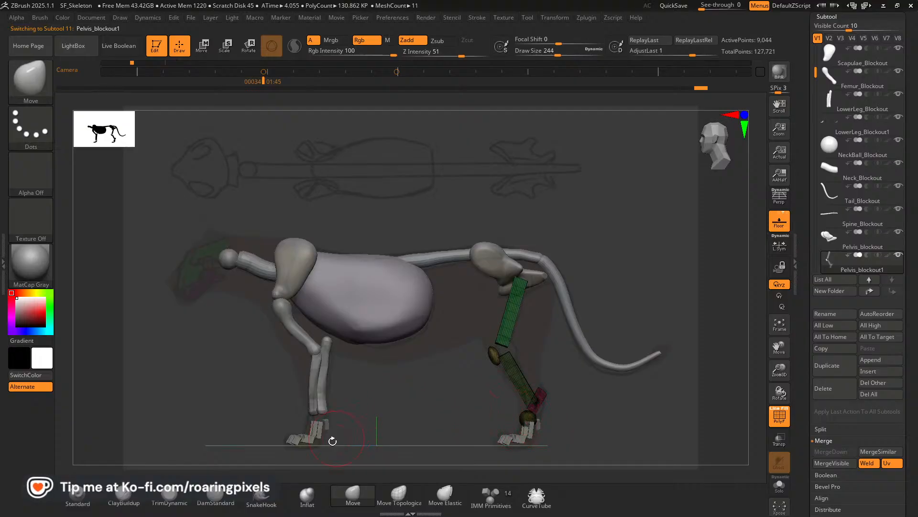
{"action": "key", "text": "["}
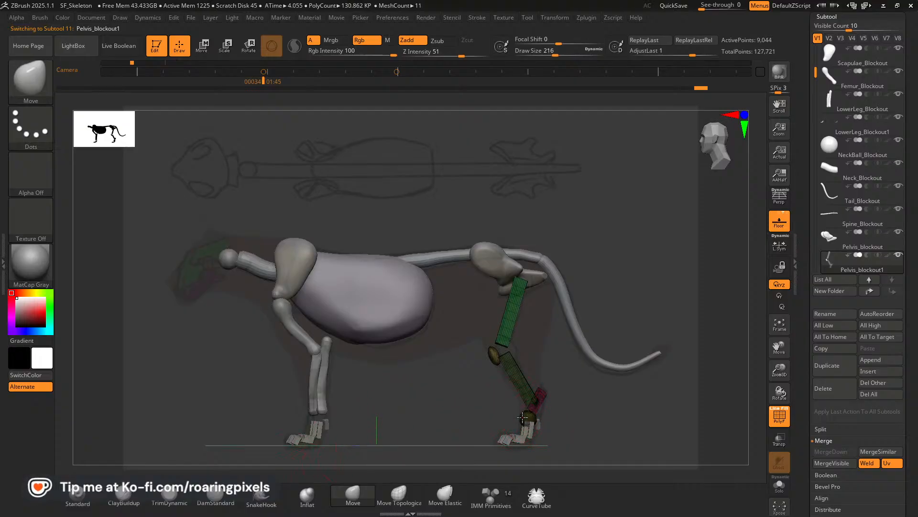
{"action": "left_click", "coordinate": [779, 416]}
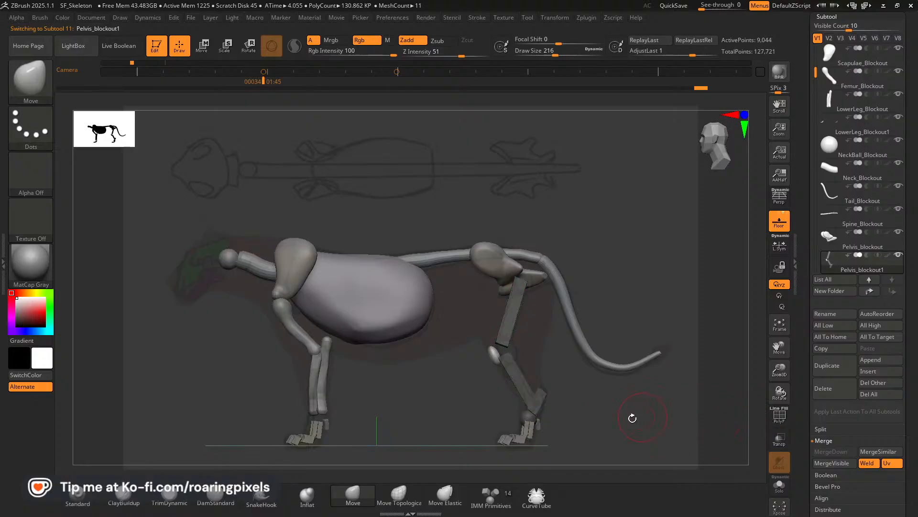
{"action": "left_click", "coordinate": [526, 420], "text": "ctrl+shift"}
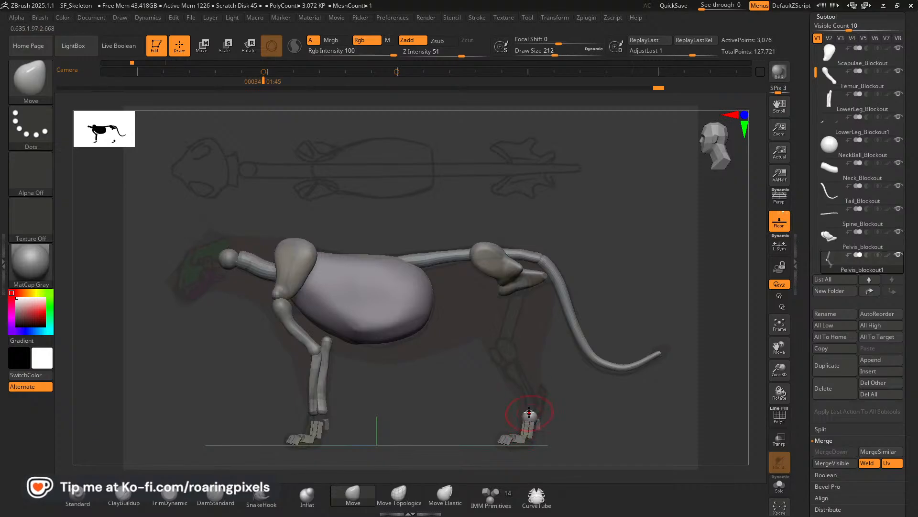
{"action": "left_click_drag", "start_coordinate": [595, 431], "coordinate": [568, 423], "text": "shift"}
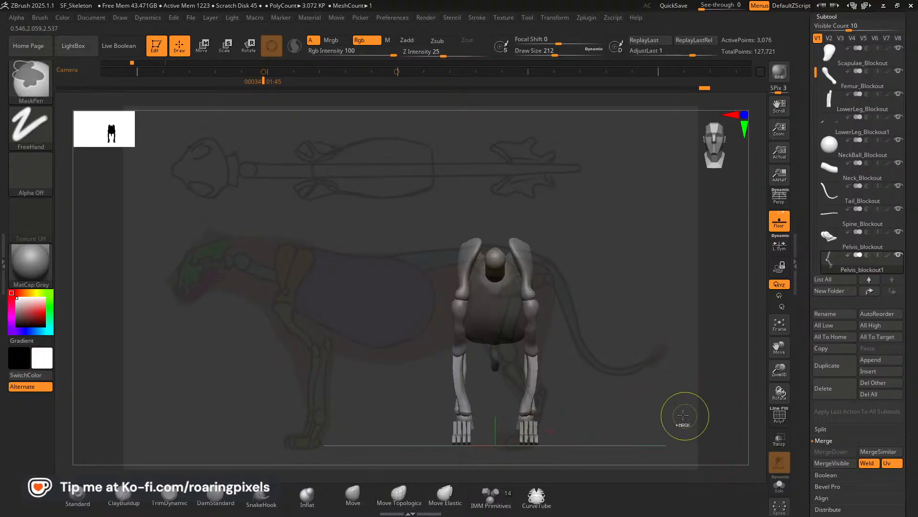
Centre the isolated ankle balls over the hind paws in the back view using the transform gizmo.
{"action": "mouse_move", "coordinate": [671, 404]}
{"action": "left_mouse_down"}
{"action": "mouse_move", "coordinate": [650, 328]}
{"action": "mouse_move", "coordinate": [619, 425]}
{"action": "mouse_move", "coordinate": [625, 408]}
{"action": "mouse_move", "coordinate": [629, 417]}
{"action": "left_mouse_up"}
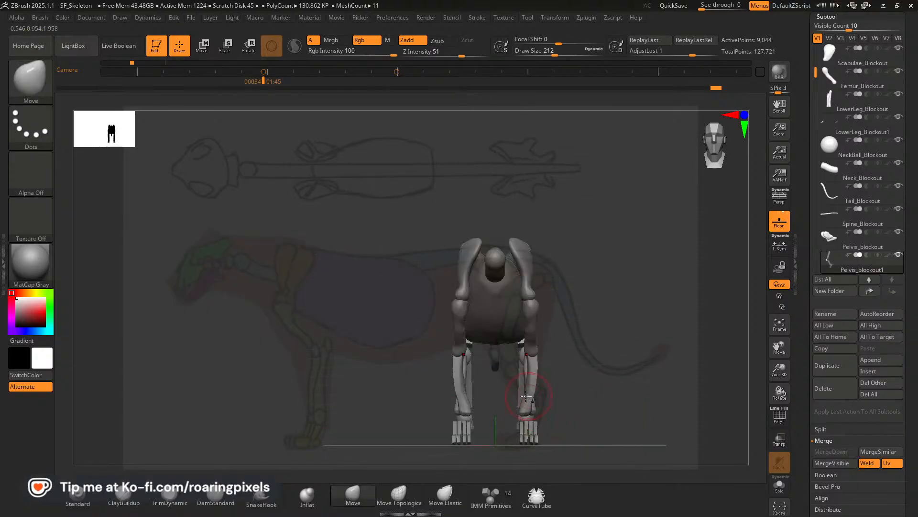
{"action": "left_click_drag", "start_coordinate": [599, 392], "coordinate": [491, 398]}
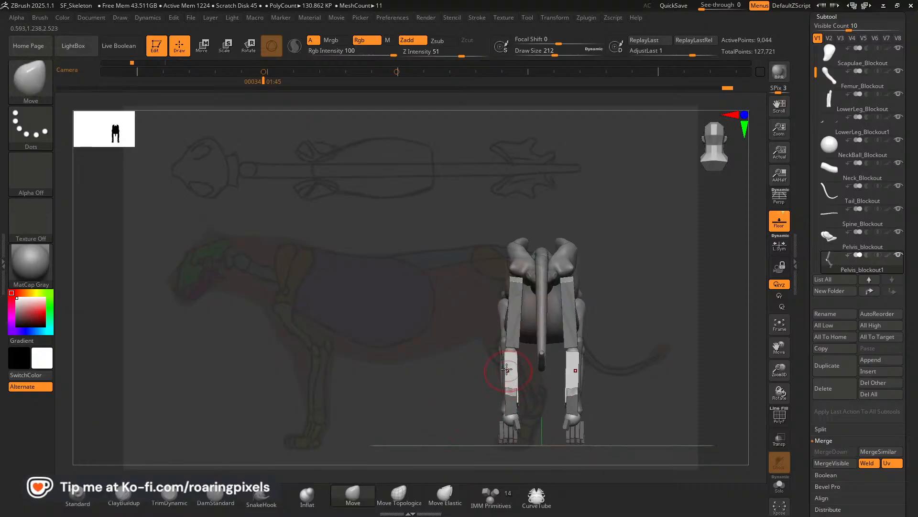
{"action": "key", "text": "w"}
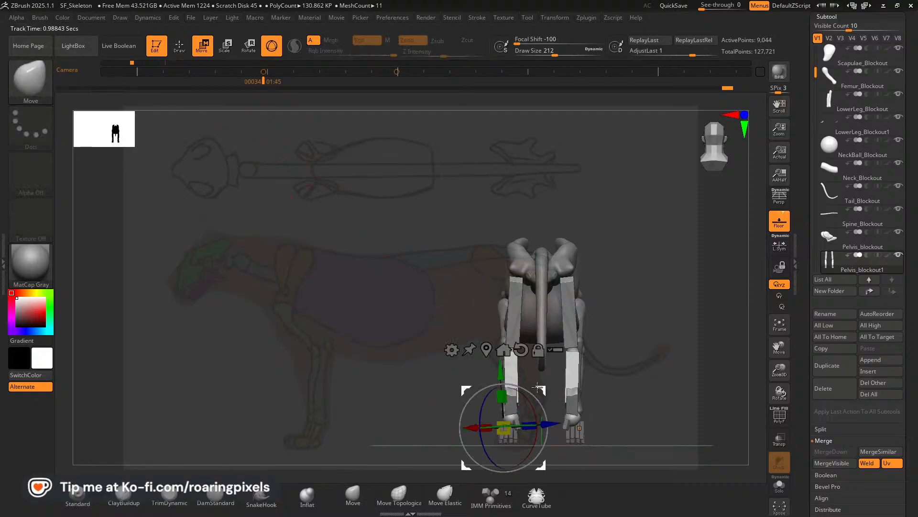
{"action": "left_click_drag", "start_coordinate": [538, 387], "coordinate": [534, 385]}
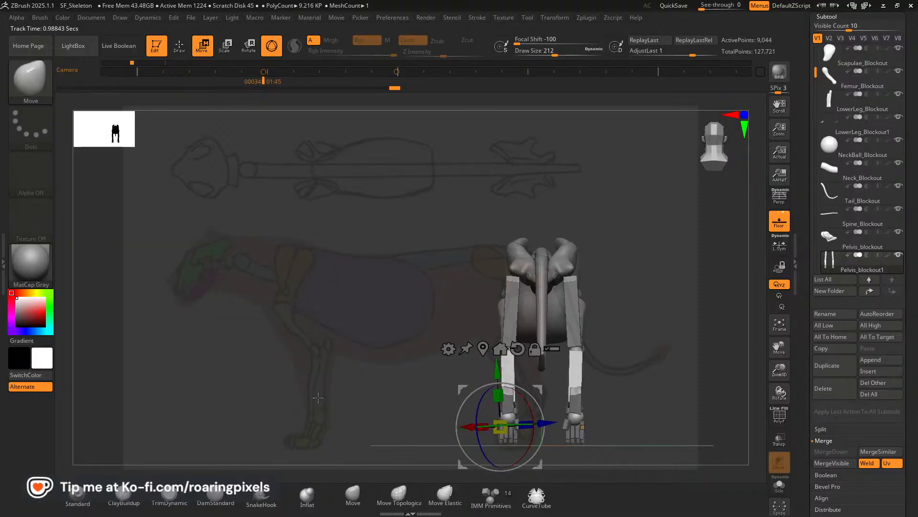
Align the gizmo on the hind ankle balls with the world axes and duplicate the balls forward onto the front paws.
{"action": "mouse_move", "coordinate": [318, 398]}
{"action": "left_mouse_down"}
{"action": "mouse_move", "coordinate": [344, 397]}
{"action": "mouse_move", "coordinate": [332, 392]}
{"action": "left_mouse_up"}
{"action": "left_click_drag", "start_coordinate": [783, 352], "coordinate": [702, 324]}
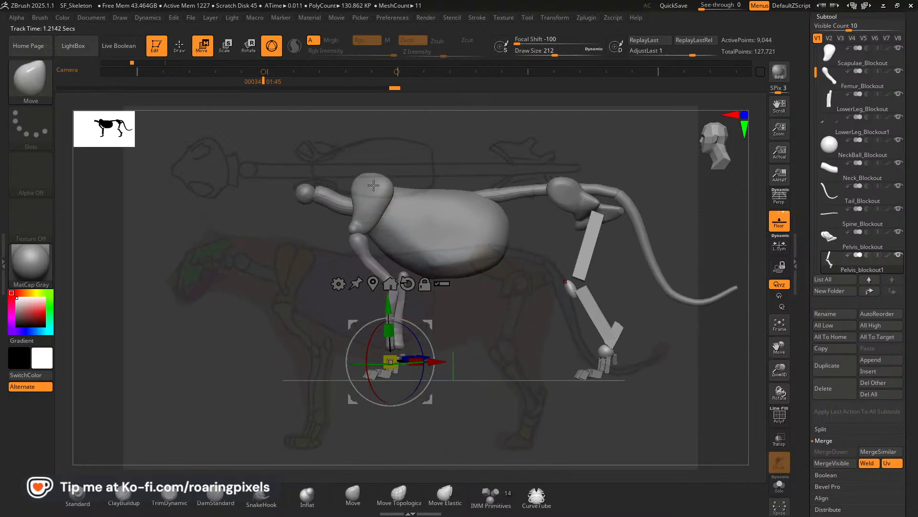
{"action": "left_click", "coordinate": [603, 350], "text": "ctrl"}
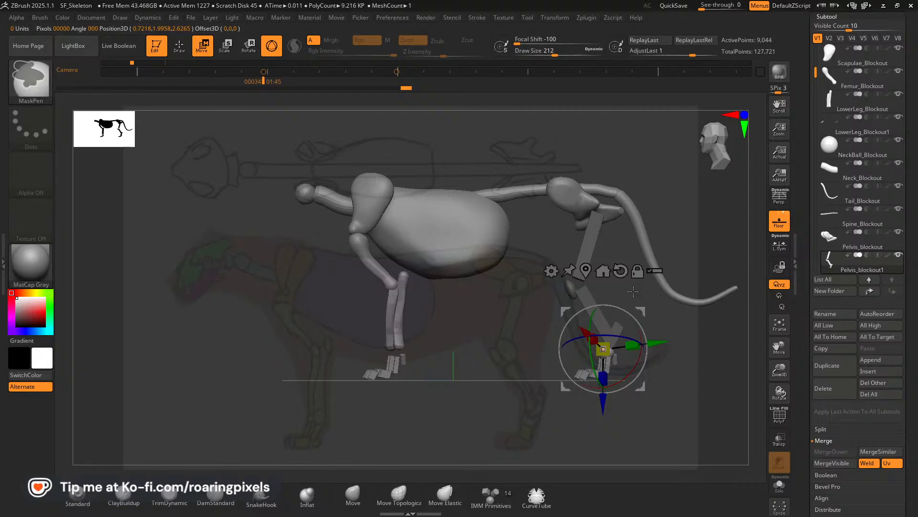
{"action": "left_click", "coordinate": [637, 271]}
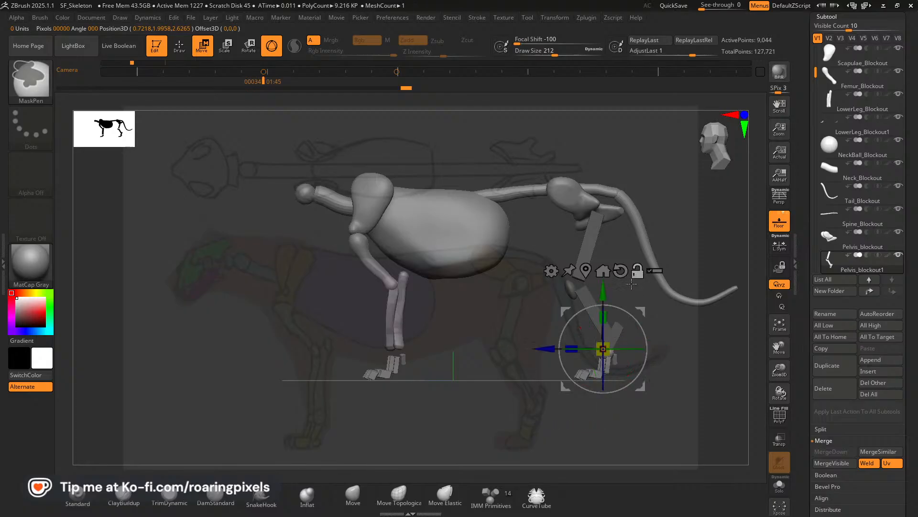
{"action": "left_click_drag", "start_coordinate": [545, 351], "coordinate": [340, 362]}
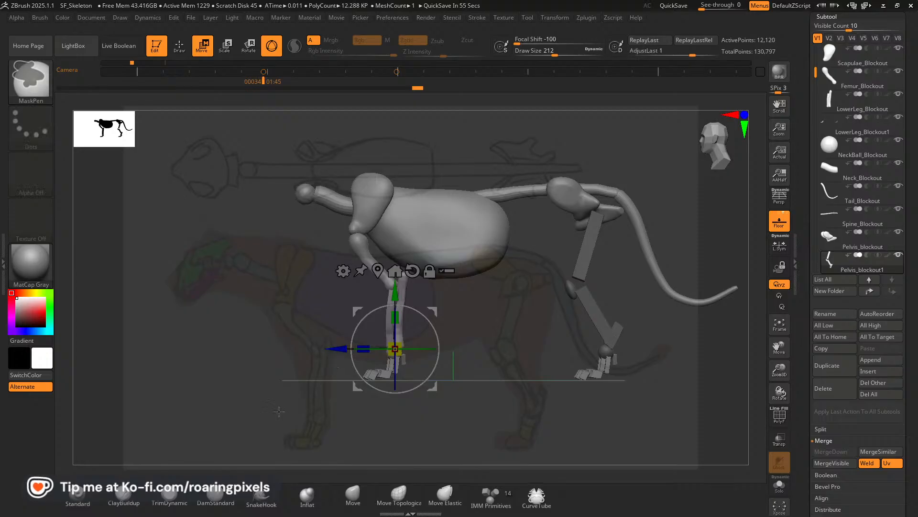
{"action": "left_click_drag", "start_coordinate": [281, 411], "coordinate": [501, 362]}
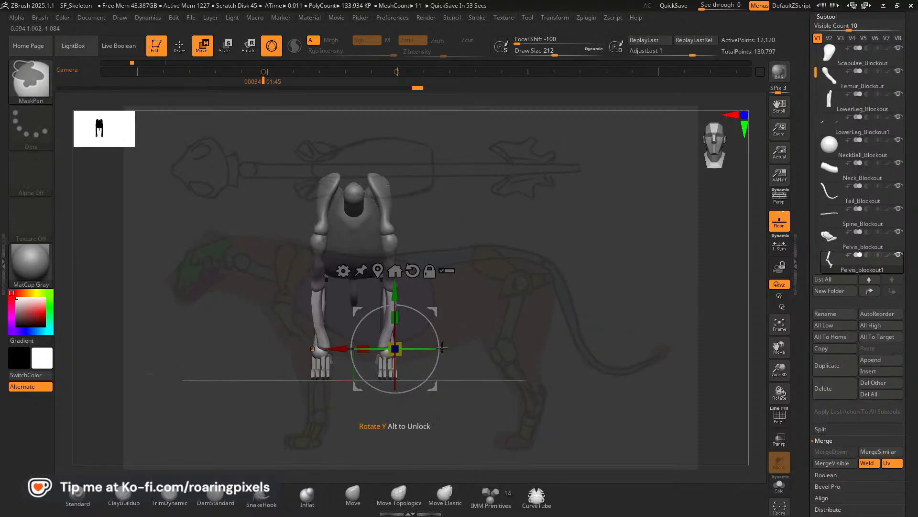
{"action": "mouse_move", "coordinate": [547, 325]}
{"action": "left_mouse_down"}
{"action": "mouse_move", "coordinate": [514, 365]}
{"action": "mouse_move", "coordinate": [471, 354]}
{"action": "left_mouse_up"}
Return to Draw mode and separate the duplicated front ankle balls into their own SubTool with Split Unmasked Points.
{"action": "key", "text": "q"}
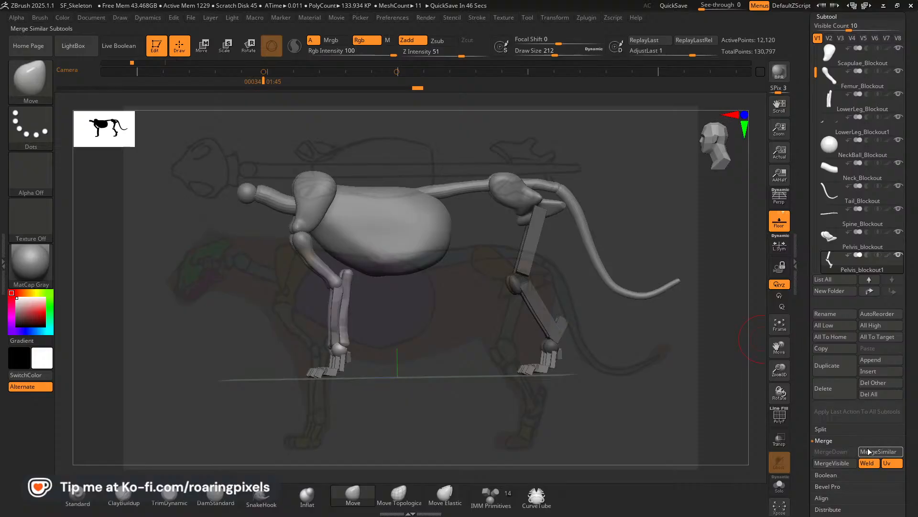
{"action": "scroll", "coordinate": [907, 382], "scroll_direction": "down", "scroll_amount": 3}
{"action": "left_click_drag", "start_coordinate": [907, 382], "coordinate": [906, 354]}
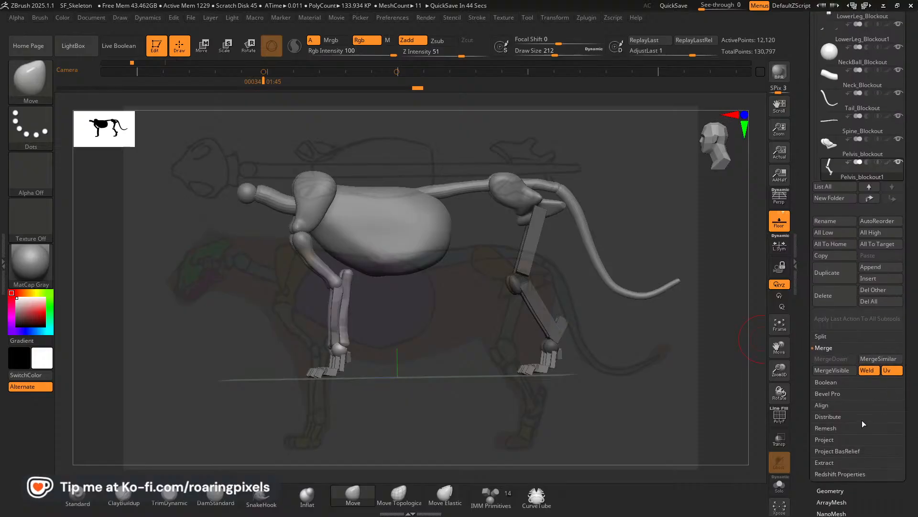
{"action": "left_click", "coordinate": [829, 336]}
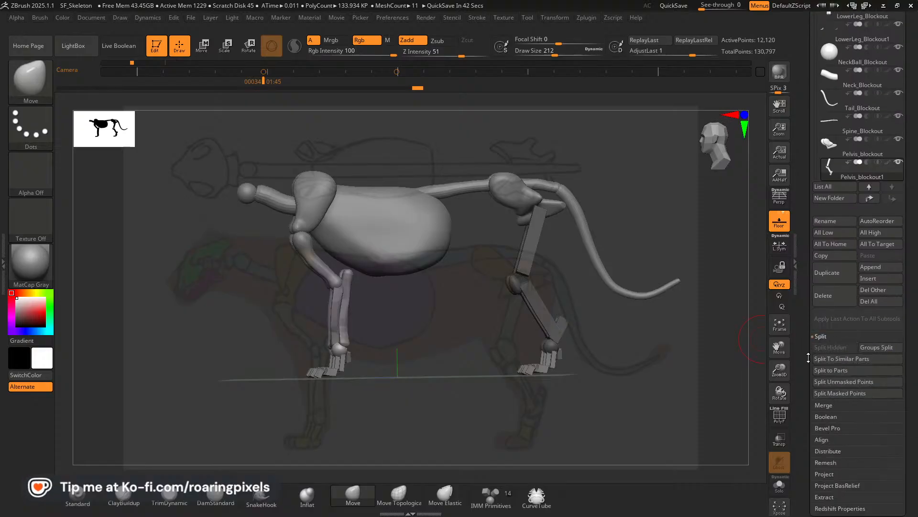
{"action": "left_click", "coordinate": [834, 383]}
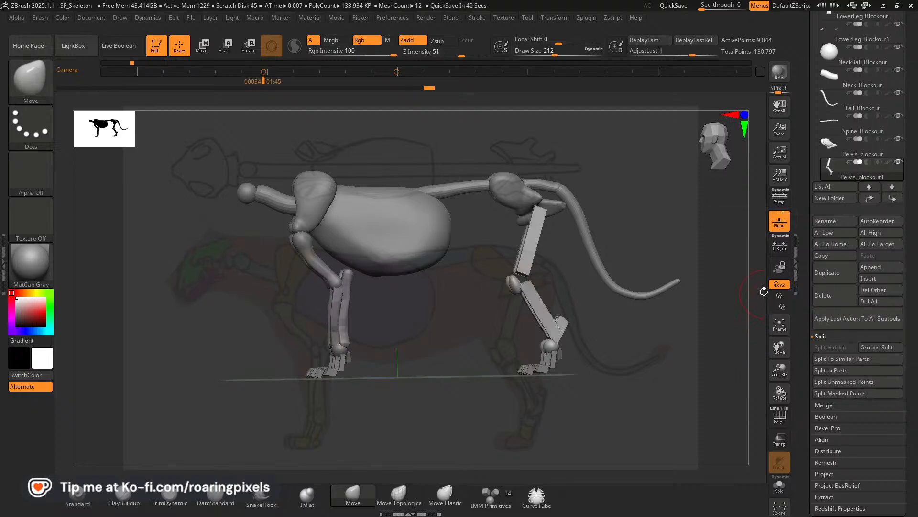
Rename the split-off Pelvis_blockout2 SubTool as "Front Metacarples blockout".
{"action": "scroll", "coordinate": [897, 177], "scroll_direction": "up", "scroll_amount": 1}
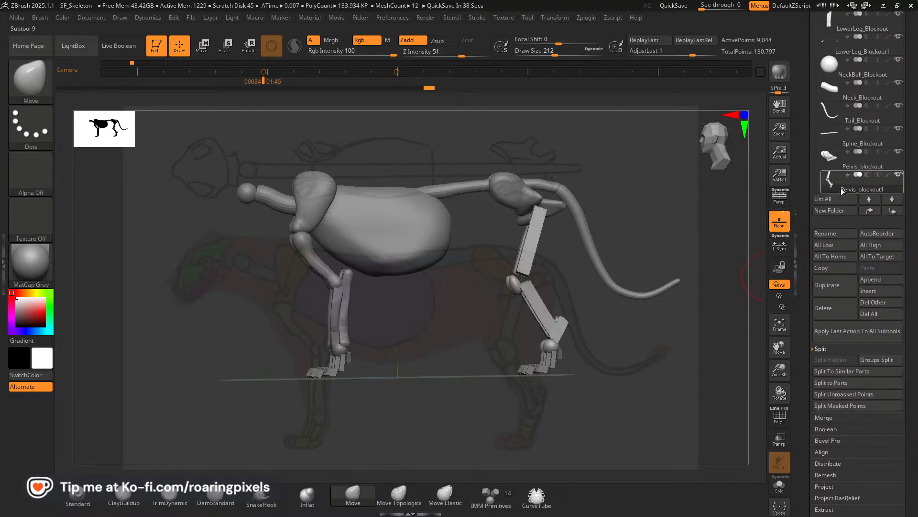
{"action": "mouse_move", "coordinate": [839, 188]}
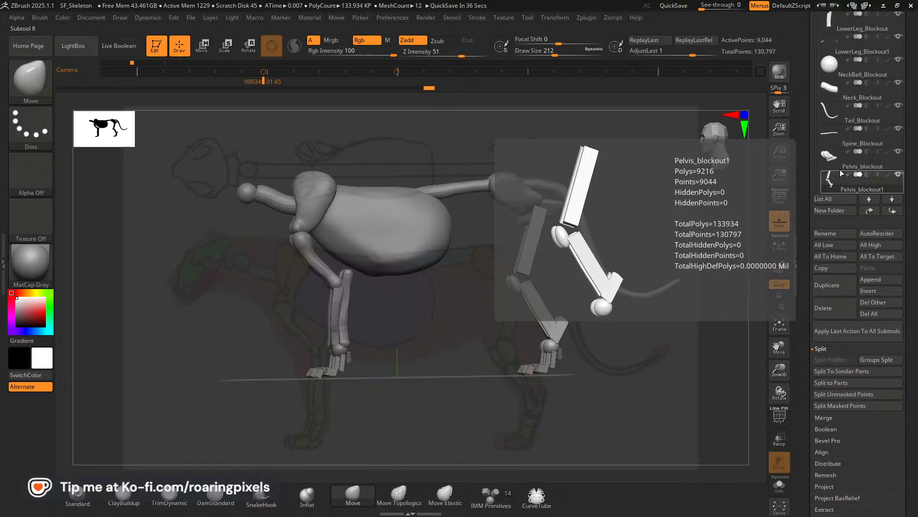
{"action": "scroll", "coordinate": [912, 150], "scroll_direction": "up", "scroll_amount": 1}
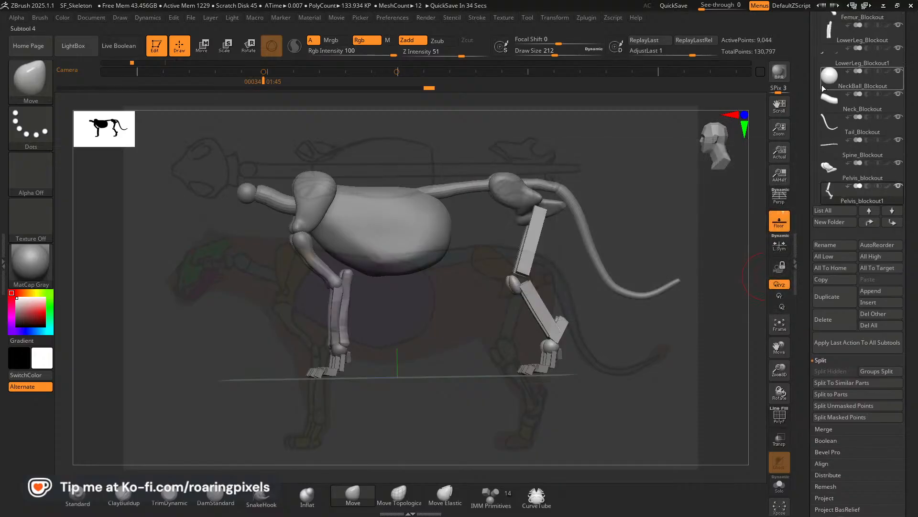
{"action": "scroll", "coordinate": [816, 37], "scroll_direction": "up", "scroll_amount": 2}
{"action": "scroll", "coordinate": [816, 38], "scroll_direction": "down", "scroll_amount": 2}
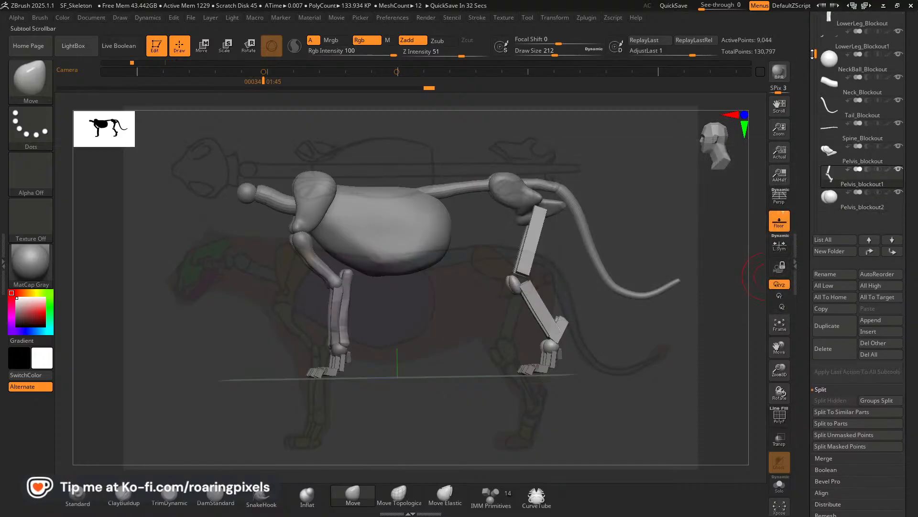
{"action": "left_click", "coordinate": [837, 205]}
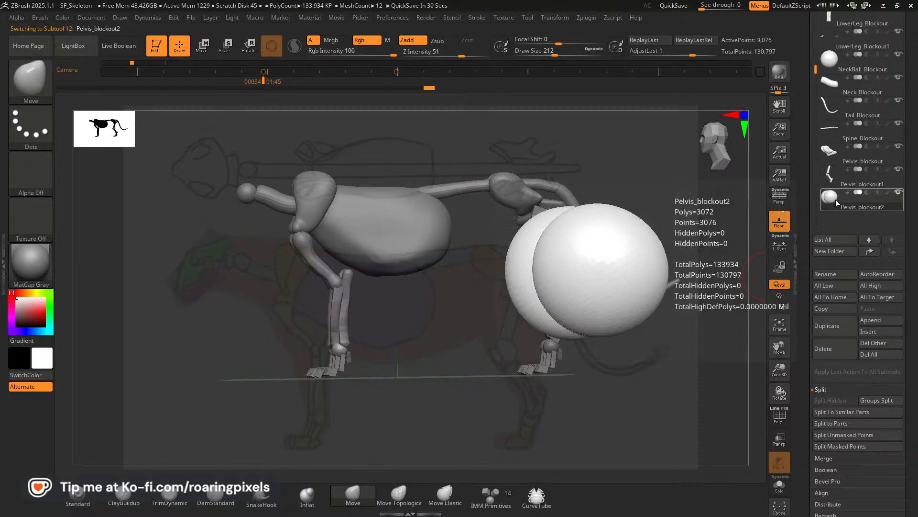
{"action": "left_click", "coordinate": [833, 275]}
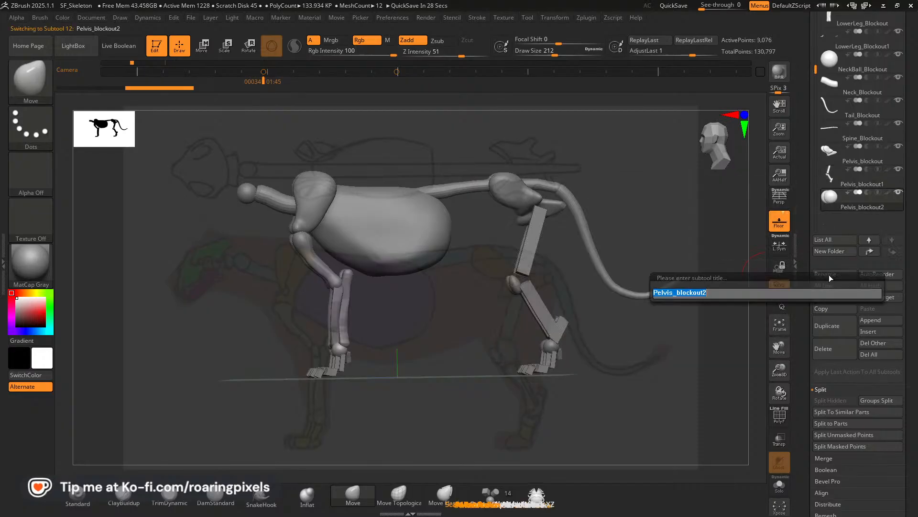
{"action": "type", "text": "Fron"}
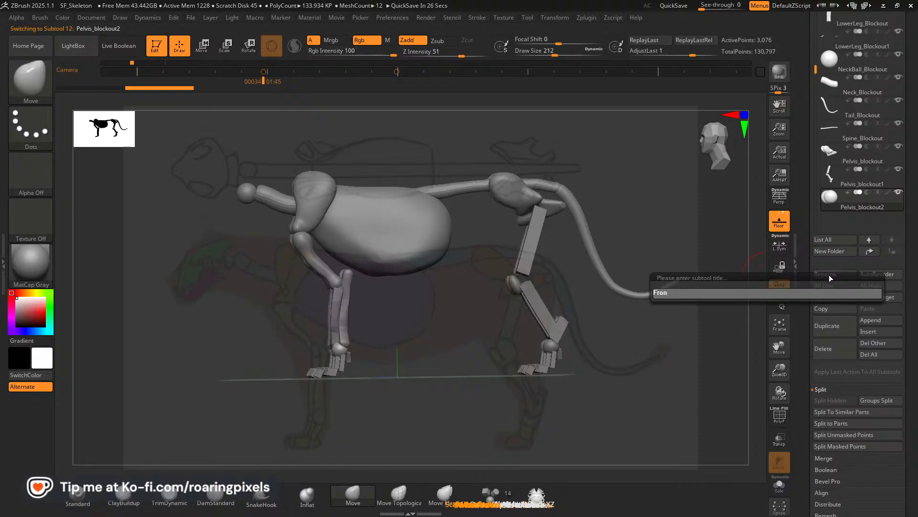
{"action": "type", "text": "t Metacar"}
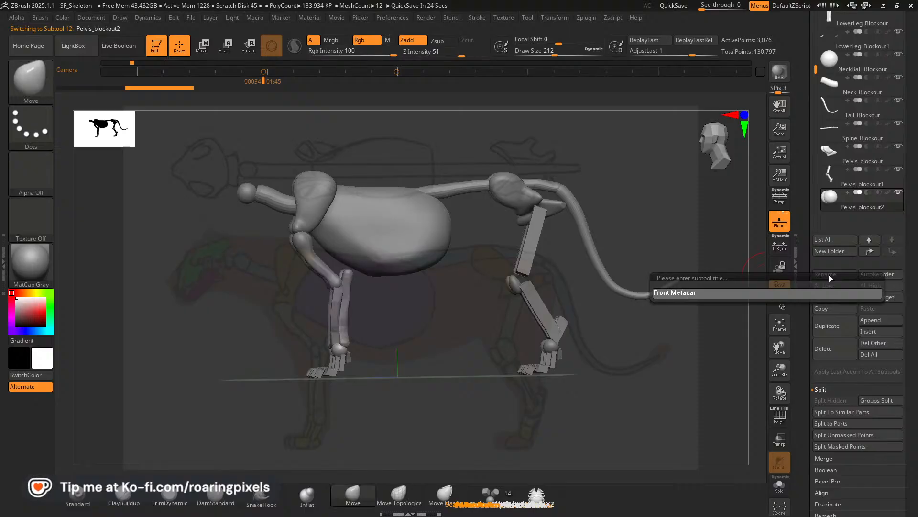
{"action": "type", "text": "ples bloclout"}
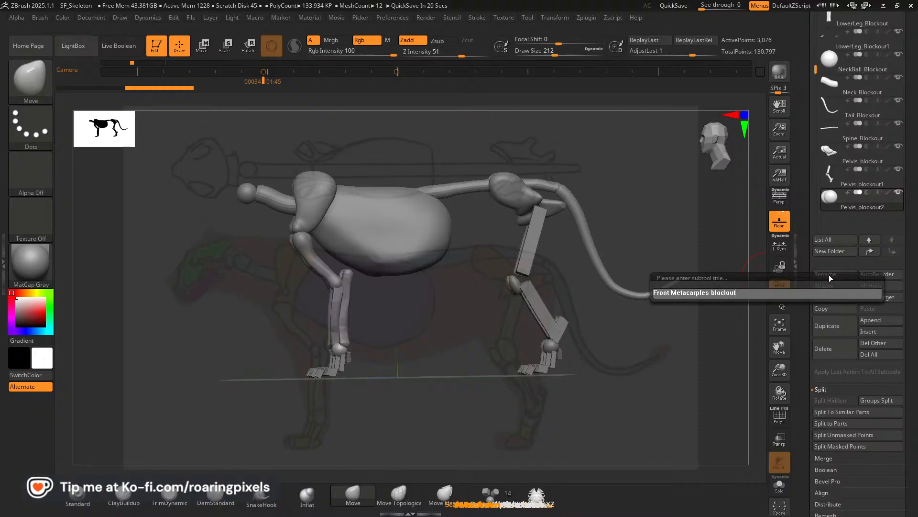
{"action": "key", "text": "BackSpace"}
{"action": "key", "text": "BackSpace"}
{"action": "key", "text": "BackSpace"}
{"action": "key", "text": "BackSpace"}
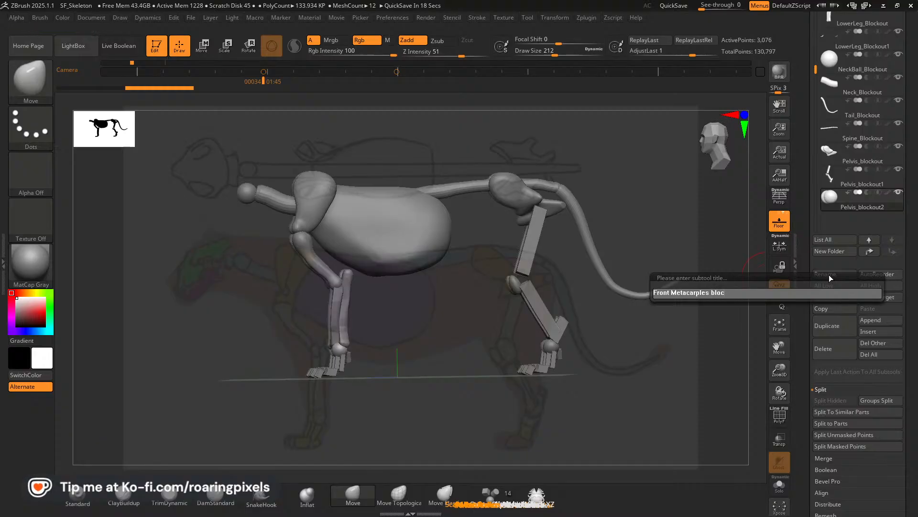
{"action": "type", "text": "kout"}
{"action": "key", "text": "Return"}
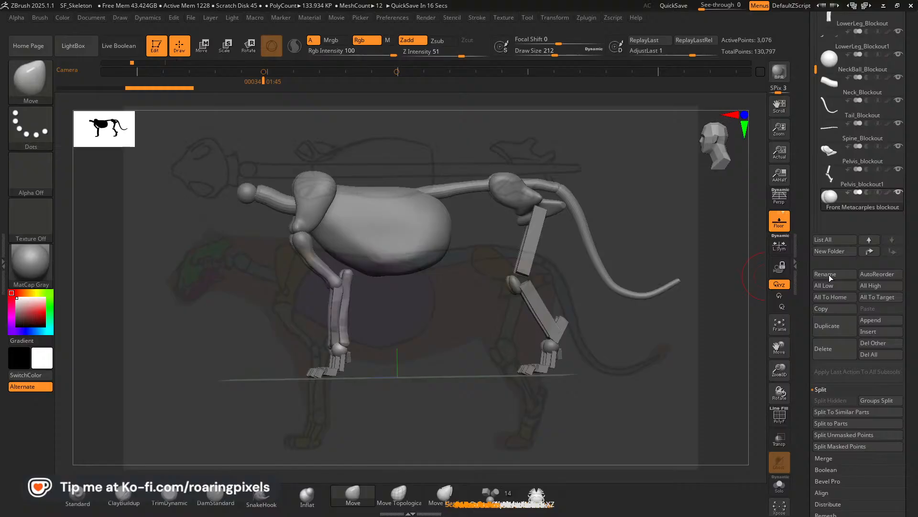
Rename the Pelvis_blockout1 SubTool as "HindLegs_Blockout".
{"action": "left_click", "coordinate": [833, 184]}
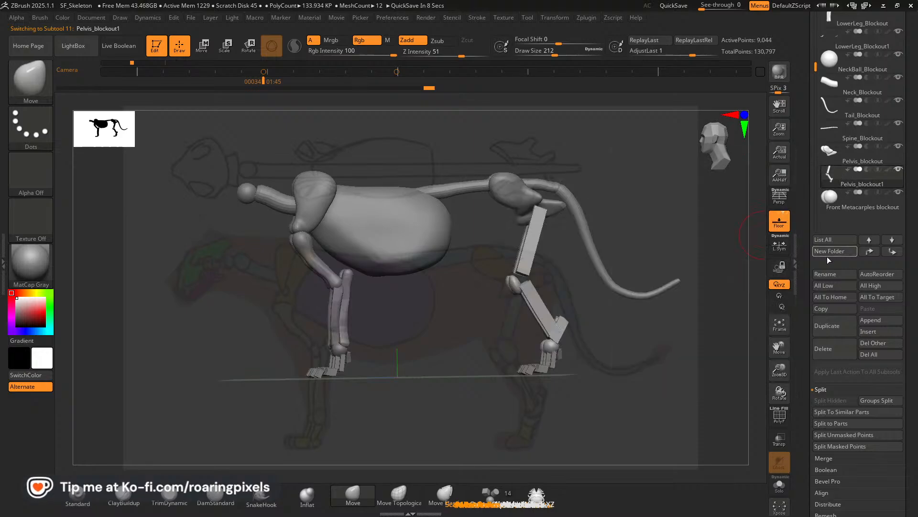
{"action": "left_click", "coordinate": [826, 276]}
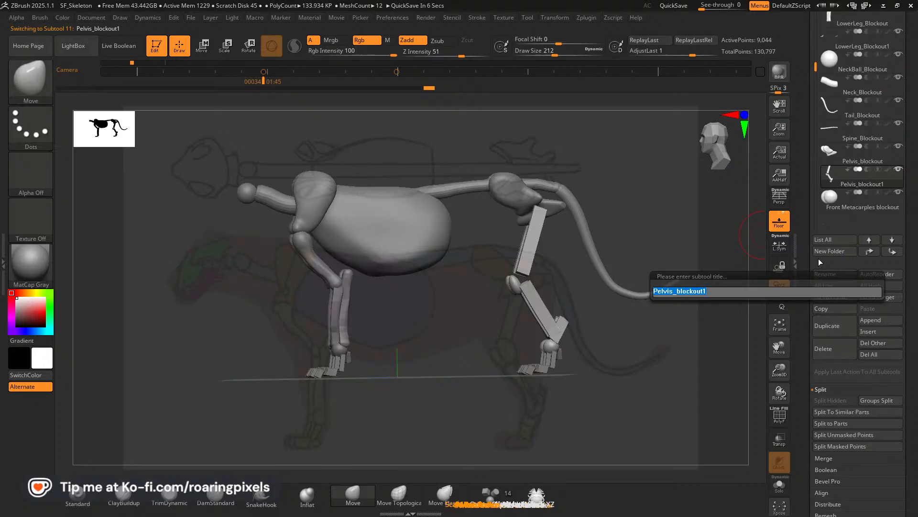
{"action": "type", "text": "HindLegs_Bloclout"}
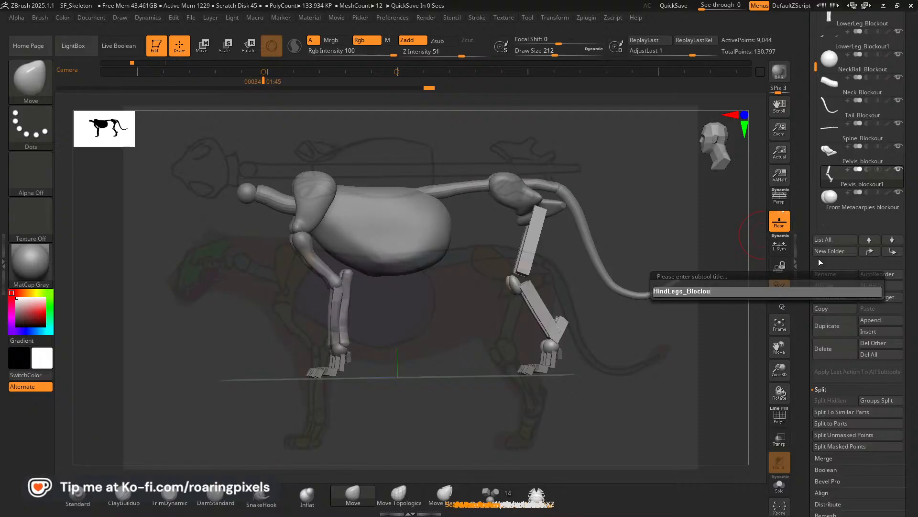
{"action": "key", "text": "BackSpace"}
{"action": "key", "text": "BackSpace"}
{"action": "key", "text": "BackSpace"}
{"action": "key", "text": "BackSpace"}
{"action": "type", "text": "kout"}
{"action": "key", "text": "Return"}
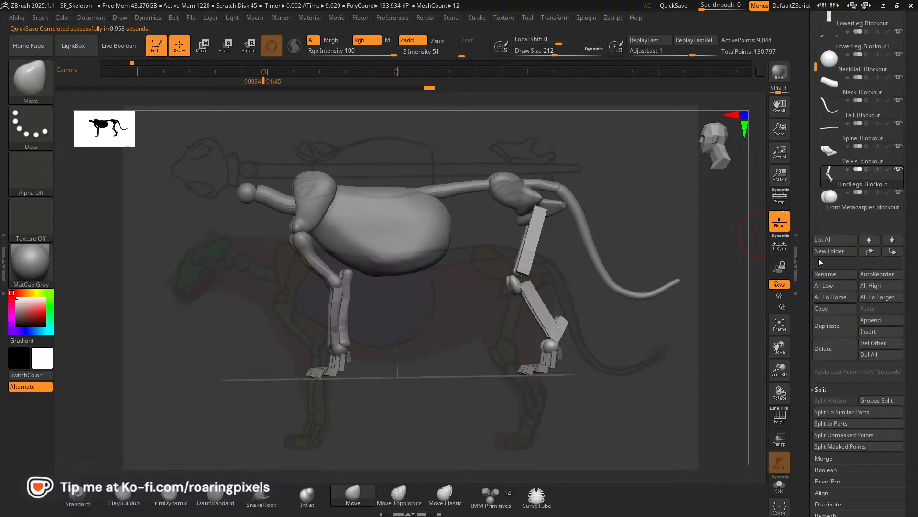
Reorder the Front Metacarples blockout SubTool so that it sits directly below LowerLeg_Blockout.
{"action": "scroll", "coordinate": [852, 158], "scroll_direction": "up", "scroll_amount": 3}
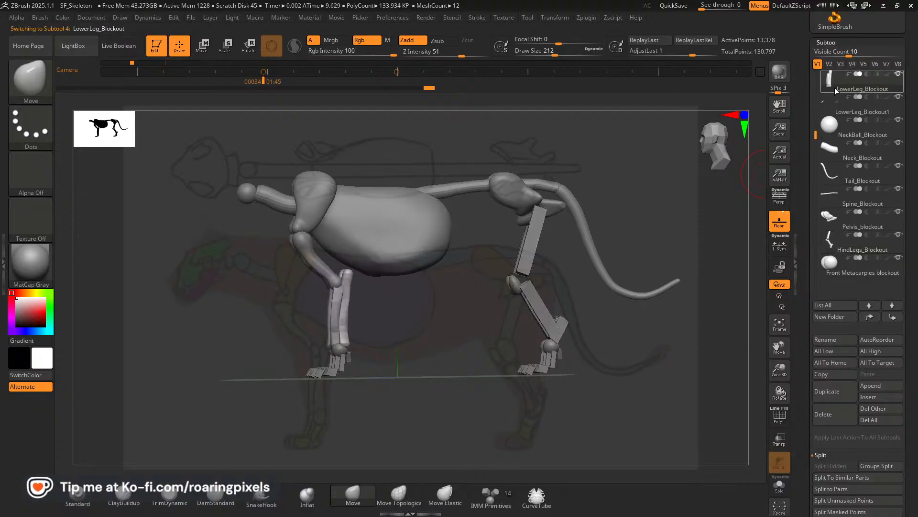
{"action": "left_click", "coordinate": [833, 87]}
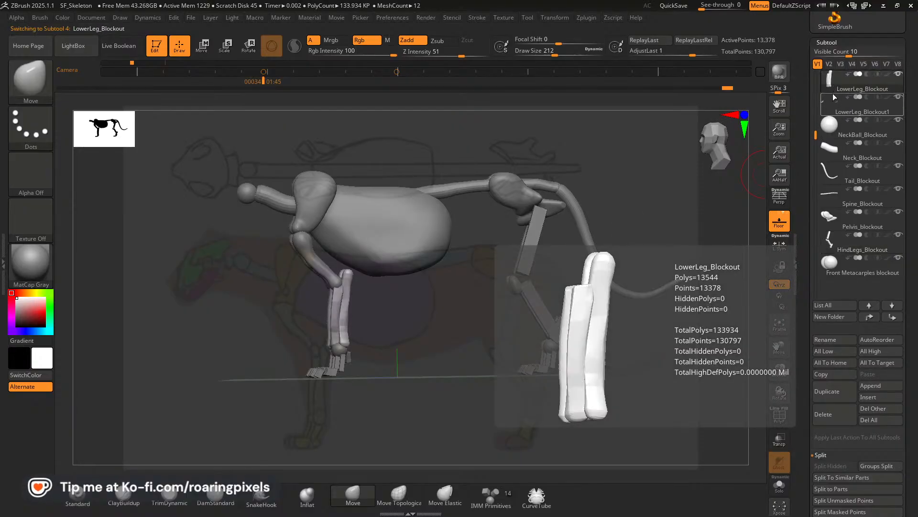
{"action": "left_click", "coordinate": [833, 267]}
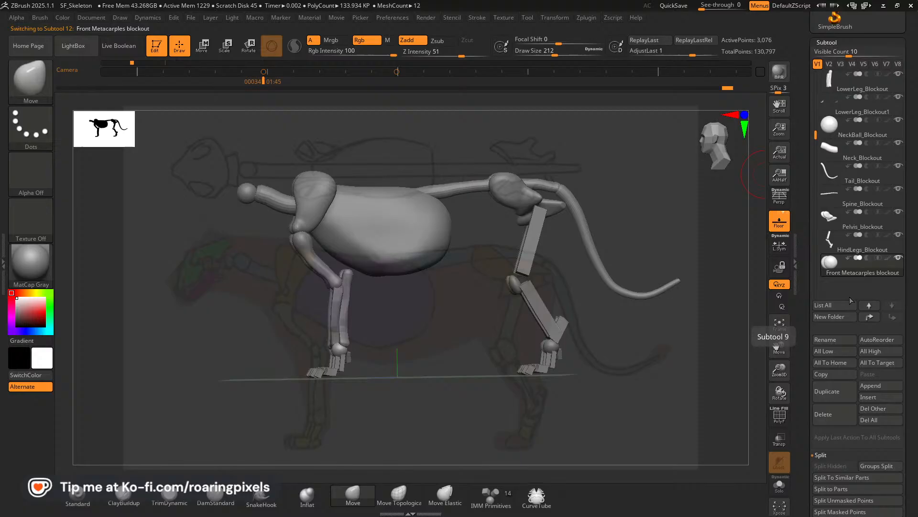
{"action": "left_click", "coordinate": [869, 316]}
{"action": "left_click", "coordinate": [870, 316]}
{"action": "left_click", "coordinate": [869, 317]}
{"action": "left_click", "coordinate": [869, 316]}
{"action": "left_click", "coordinate": [869, 317]}
{"action": "left_click", "coordinate": [869, 317]}
{"action": "left_click", "coordinate": [870, 317]}
{"action": "left_click", "coordinate": [870, 316]}
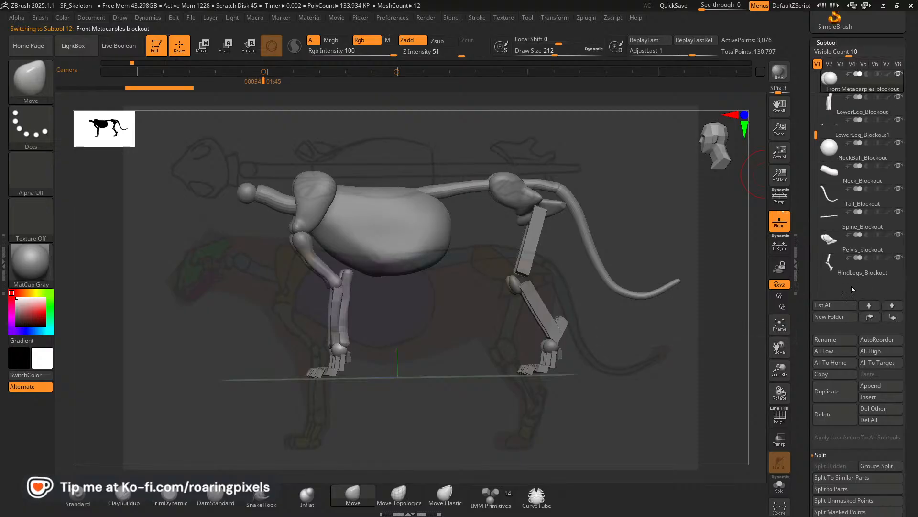
Rename the LowerLeg_Blockout1 SubTool as "Front Fingers Blockout".
{"action": "left_click", "coordinate": [833, 138]}
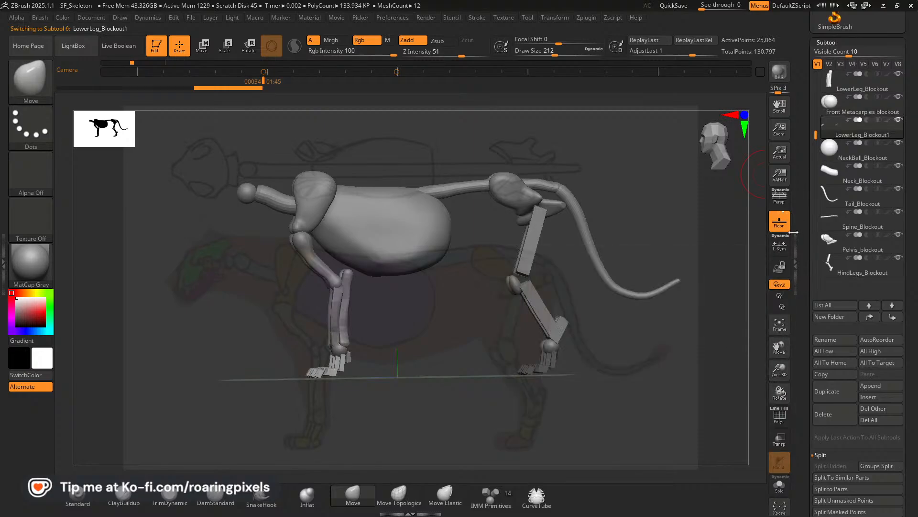
{"action": "left_click", "coordinate": [835, 340]}
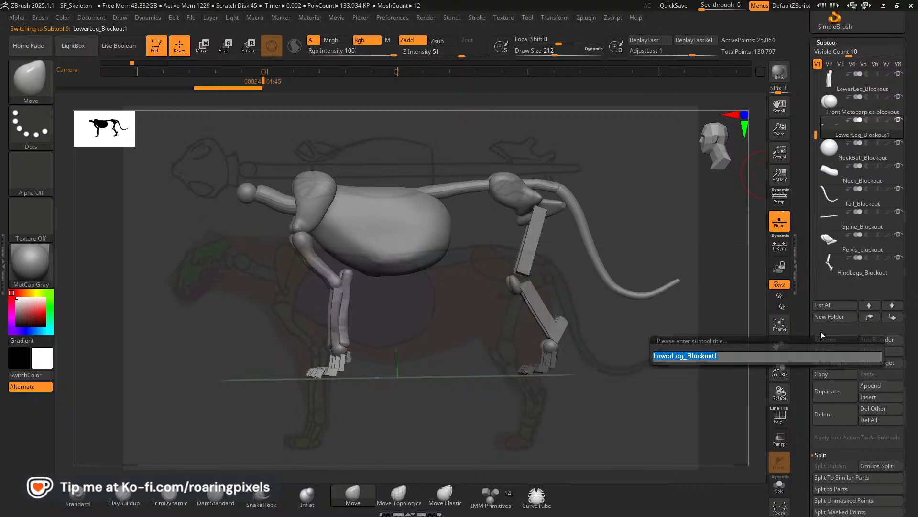
{"action": "type", "text": "Front"}
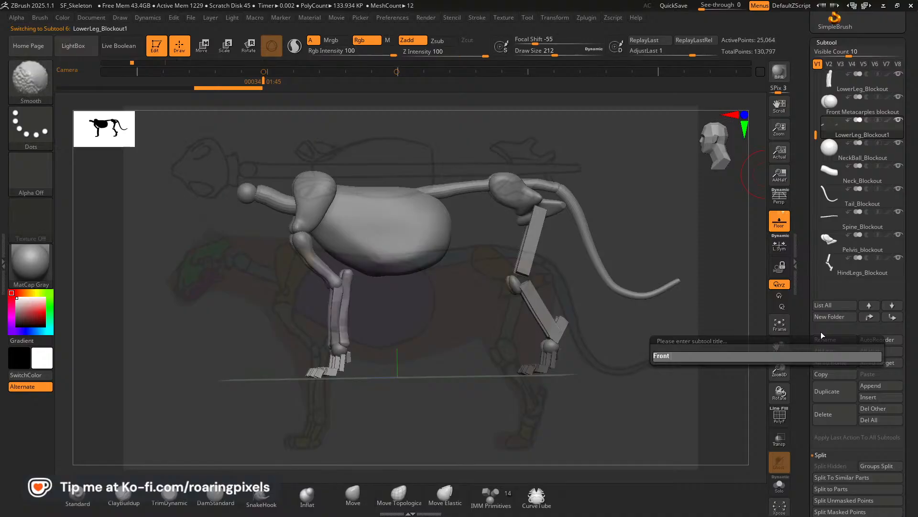
{"action": "type", "text": " Fingers"}
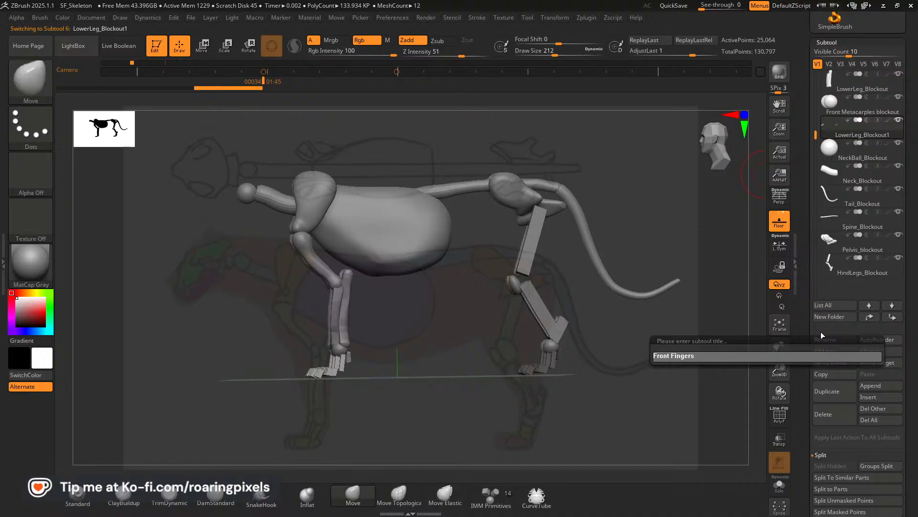
{"action": "type", "text": " Blockout"}
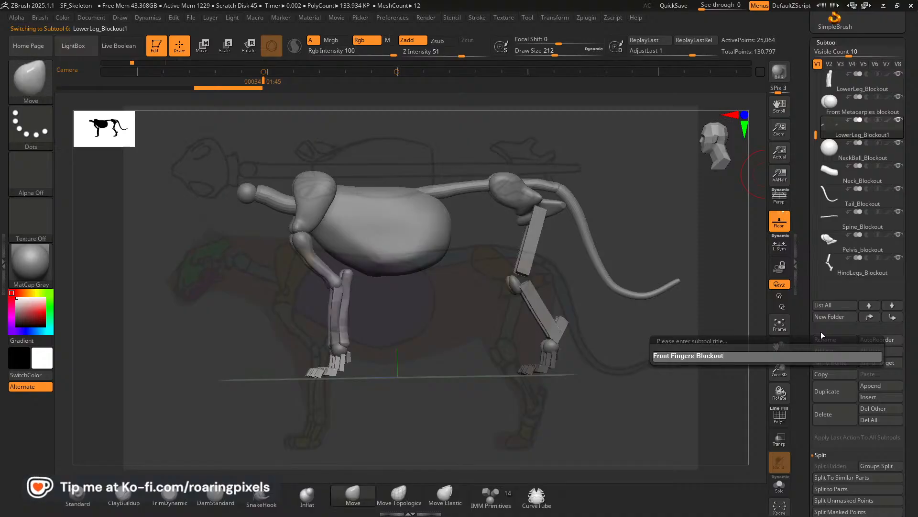
{"action": "key", "text": "Return"}
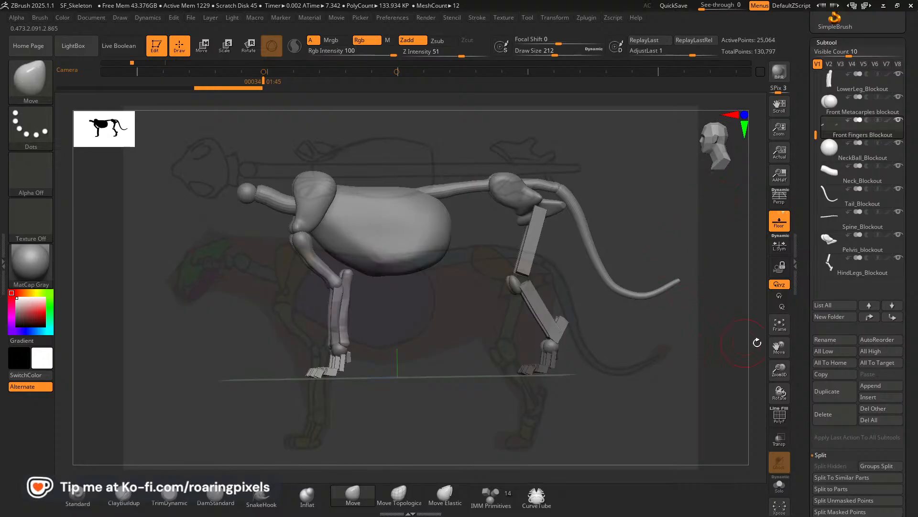
Mask the hind paw fingers in Front Fingers Blockout and separate them into their own SubTool with Split Masked Points.
{"action": "left_click_drag", "start_coordinate": [816, 136], "coordinate": [817, 158]}
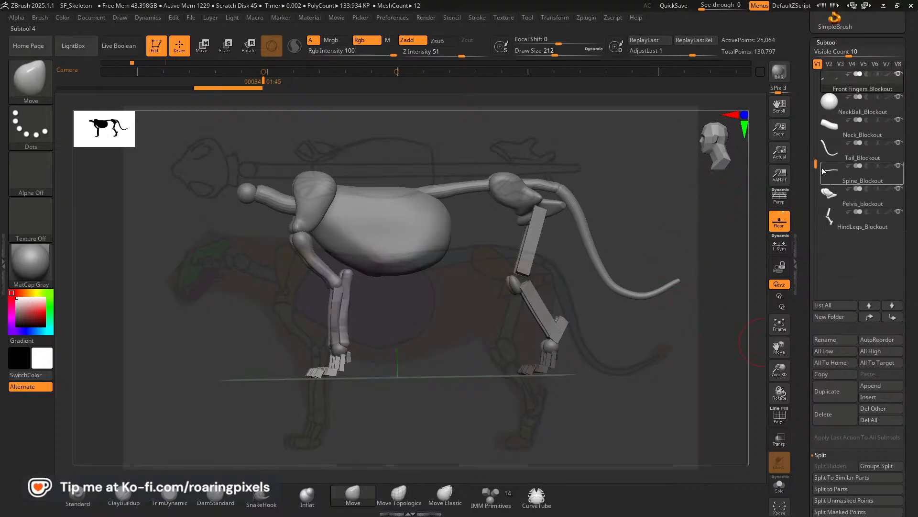
{"action": "left_click_drag", "start_coordinate": [816, 164], "coordinate": [802, 148]}
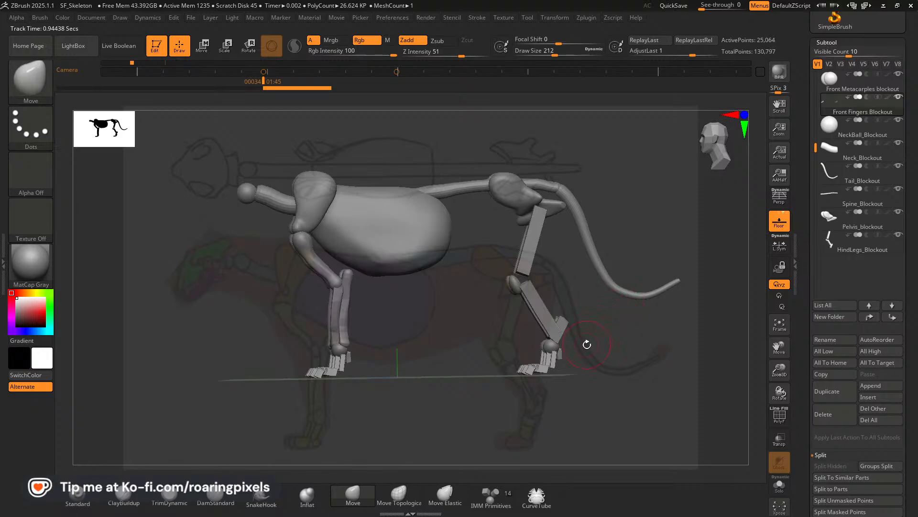
{"action": "left_click_drag", "start_coordinate": [613, 302], "coordinate": [448, 424], "text": "ctrl"}
{"action": "mouse_move", "coordinate": [574, 416]}
{"action": "left_mouse_down"}
{"action": "mouse_move", "coordinate": [600, 412]}
{"action": "mouse_move", "coordinate": [584, 408]}
{"action": "left_mouse_up"}
{"action": "scroll", "coordinate": [885, 397], "scroll_direction": "down", "scroll_amount": 5}
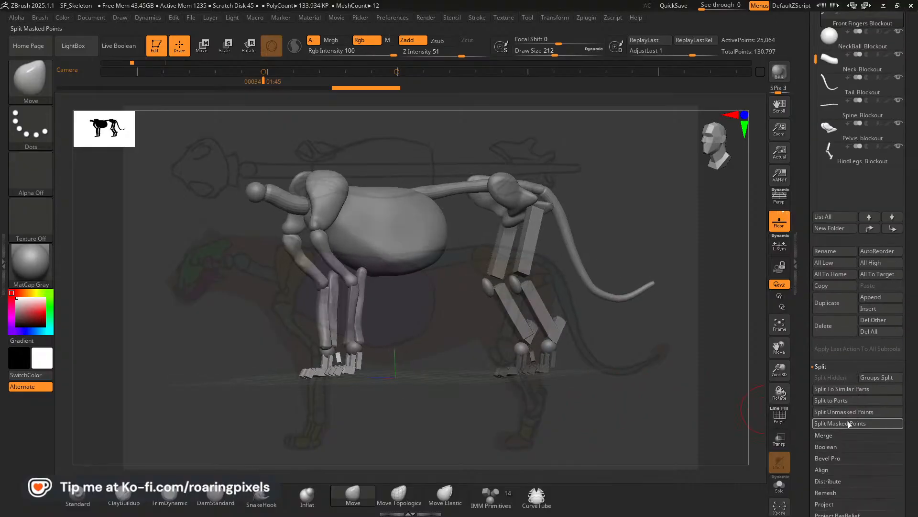
{"action": "left_click", "coordinate": [846, 424]}
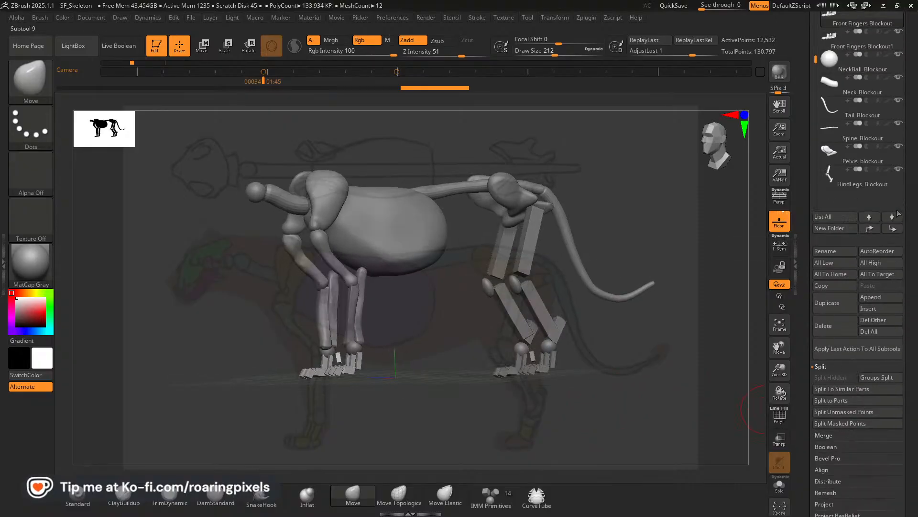
Reorder the split-off hind fingers SubTool to the end of the SubTool list, directly below HindLegs_Blockout.
{"action": "scroll", "coordinate": [856, 120], "scroll_direction": "up", "scroll_amount": 2}
{"action": "left_click", "coordinate": [834, 92]}
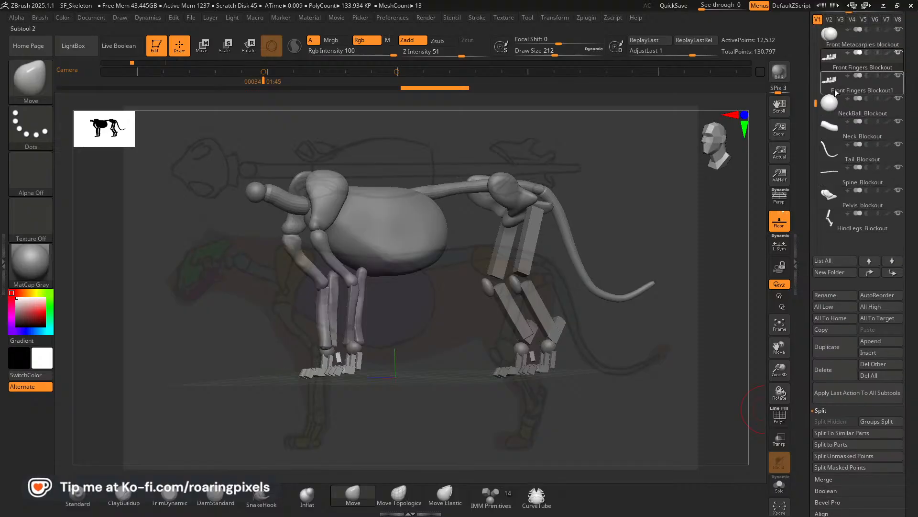
{"action": "left_click", "coordinate": [893, 273], "text": "shift"}
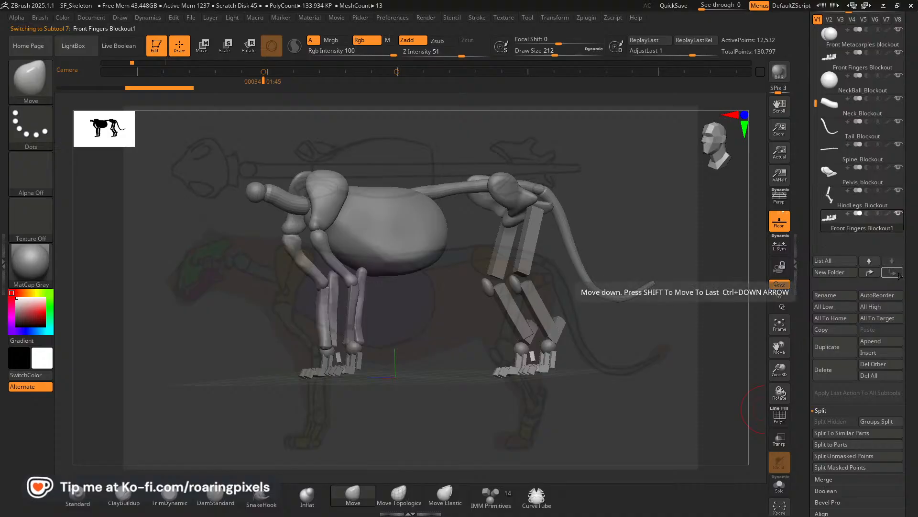
Rename the split-off hind fingers SubTool as "Back Fingers Blockout".
{"action": "left_click", "coordinate": [827, 297]}
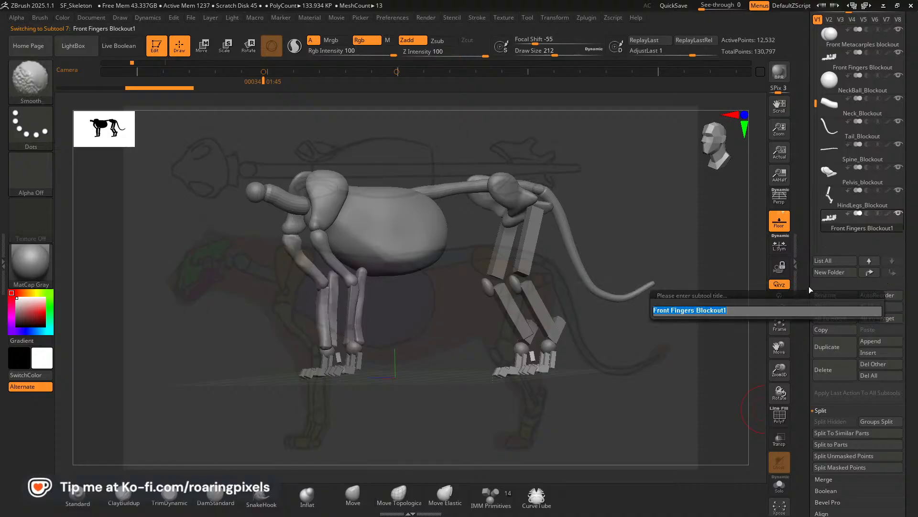
{"action": "type", "text": "Hind"}
{"action": "key", "text": "BackSpace"}
{"action": "key", "text": "BackSpace"}
{"action": "key", "text": "BackSpace"}
{"action": "key", "text": "BackSpace"}
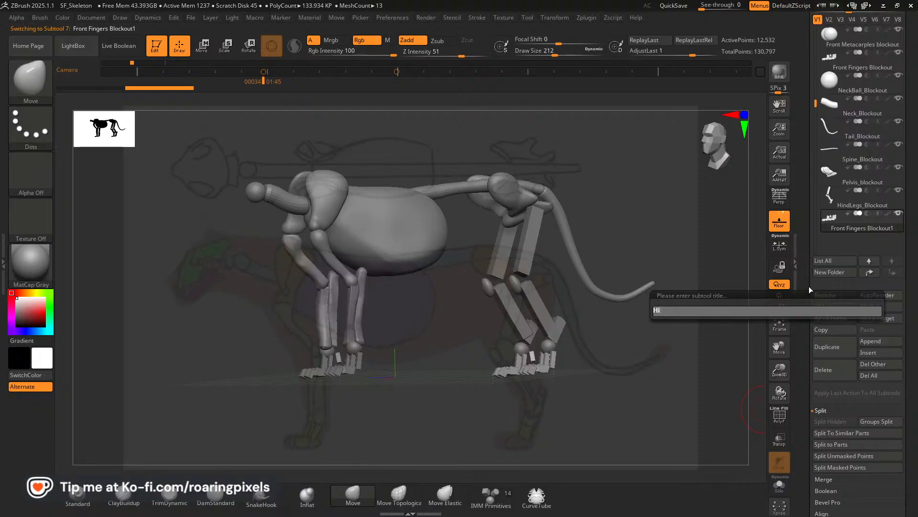
{"action": "type", "text": "Back"}
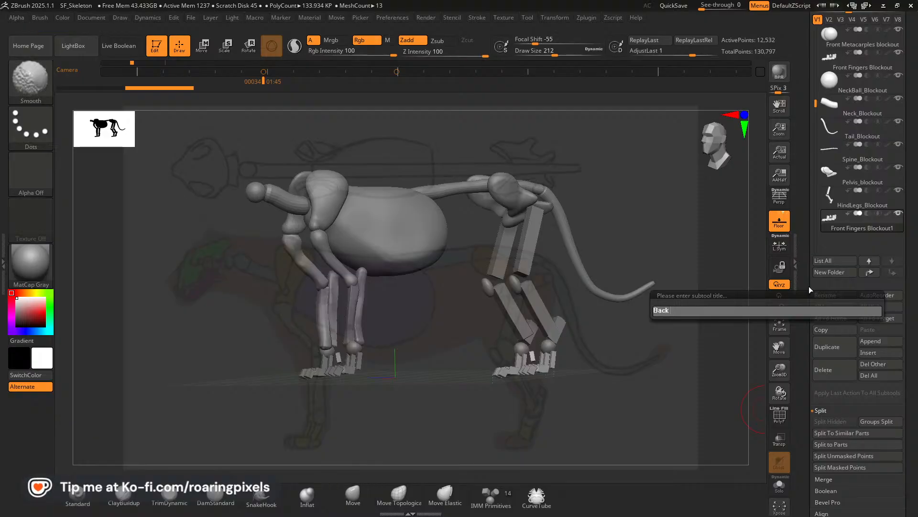
{"action": "type", "text": " Fingrse"}
{"action": "key", "text": "BackSpace"}
{"action": "key", "text": "BackSpace"}
{"action": "key", "text": "BackSpace"}
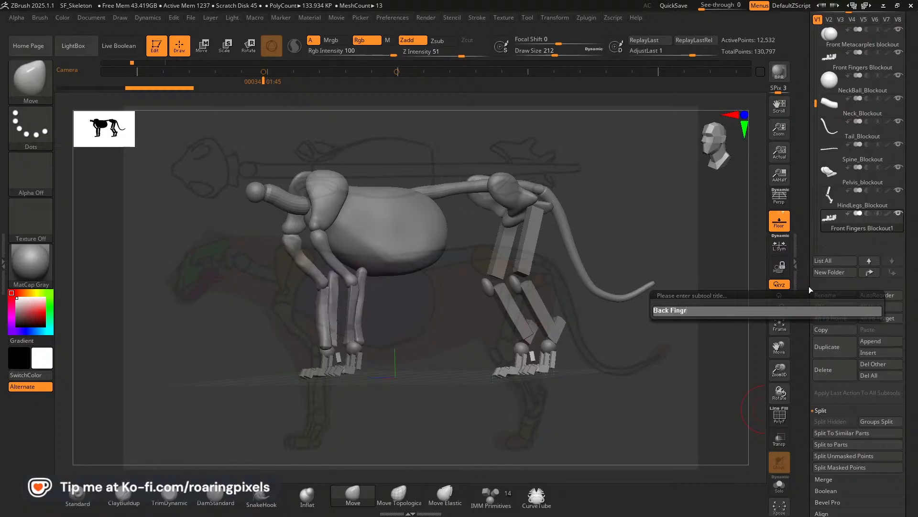
{"action": "type", "text": "ers Bloclout"}
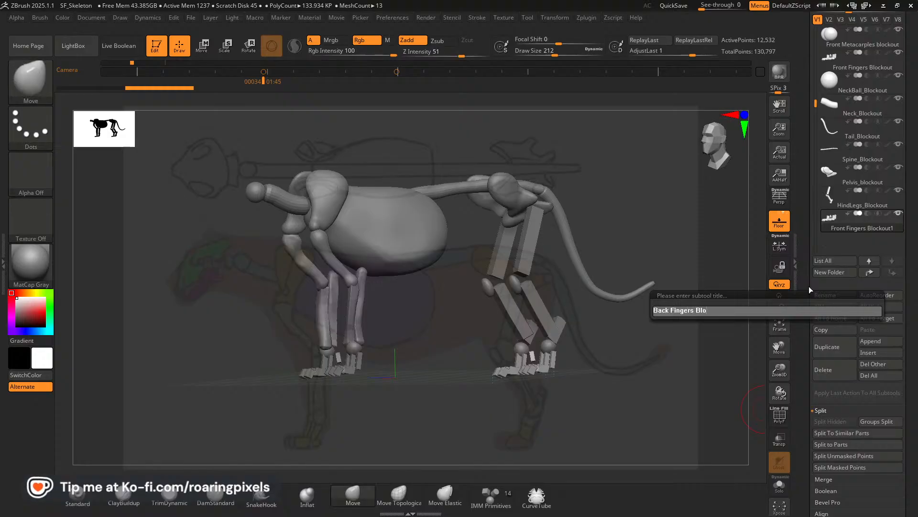
{"action": "key", "text": "BackSpace"}
{"action": "key", "text": "BackSpace"}
{"action": "key", "text": "BackSpace"}
{"action": "key", "text": "BackSpace"}
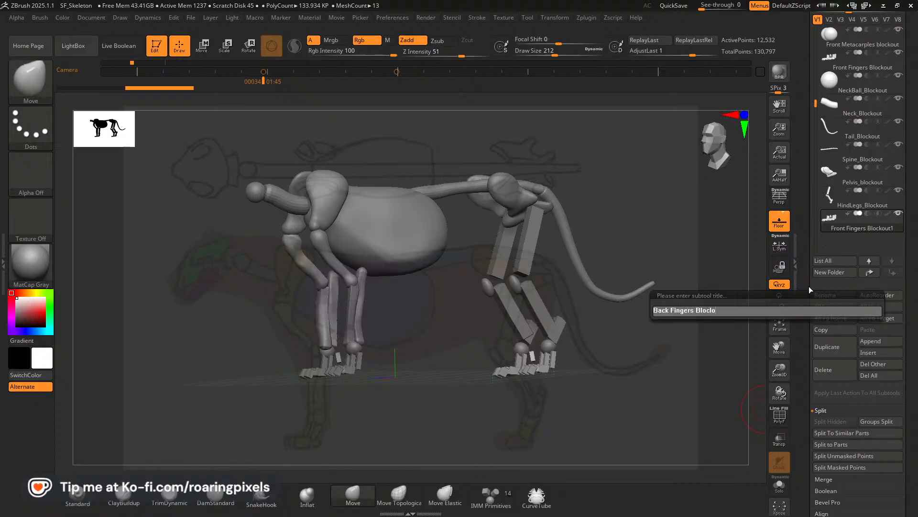
{"action": "type", "text": "kout"}
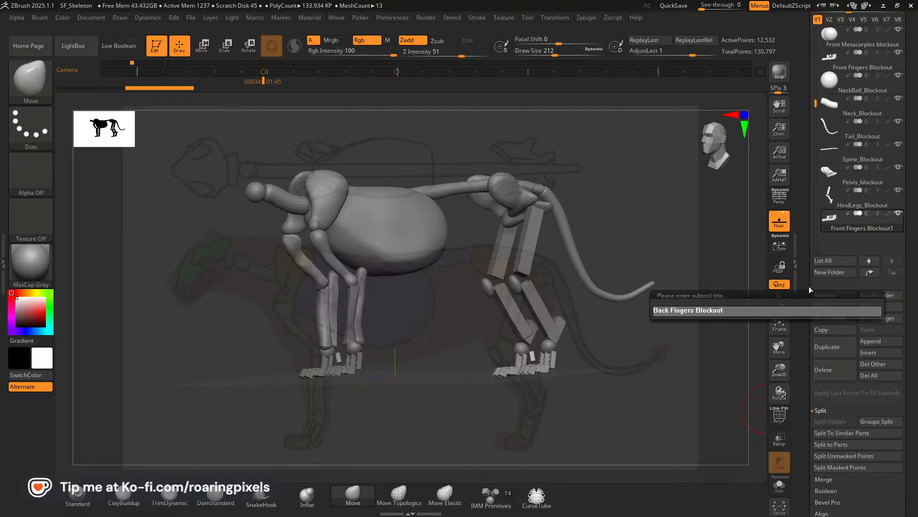
{"action": "key", "text": "Return"}
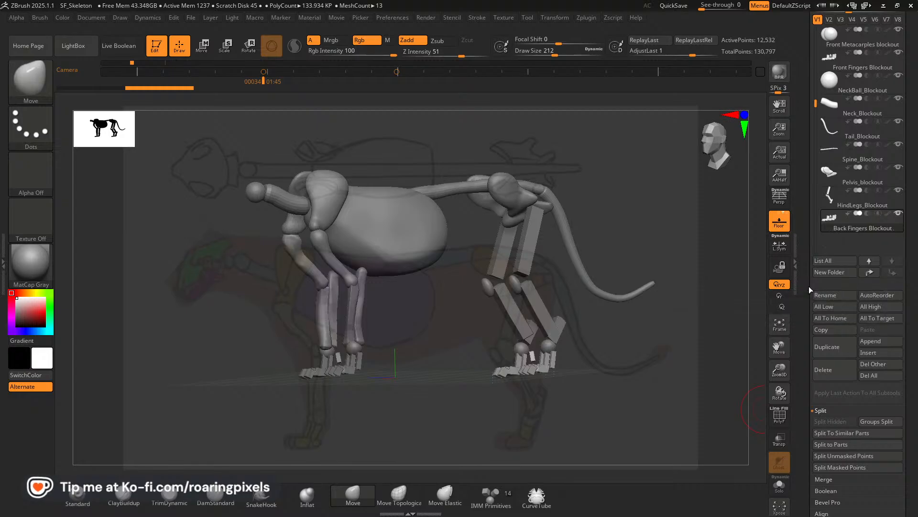
Align the side view with the reference and insert an IMM Primitives sphere into NeckBall_Blockout over the back of the skull.
{"action": "left_click_drag", "start_coordinate": [727, 357], "coordinate": [670, 346]}
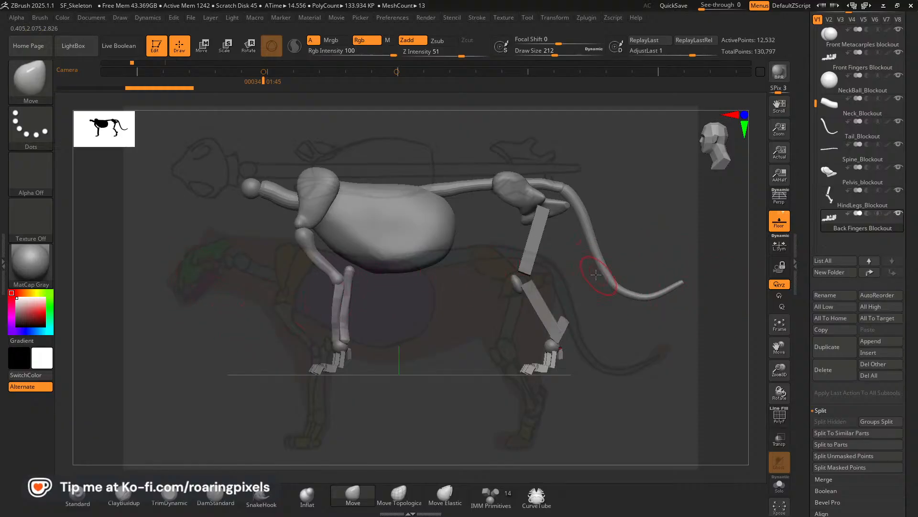
{"action": "key", "text": "Left"}
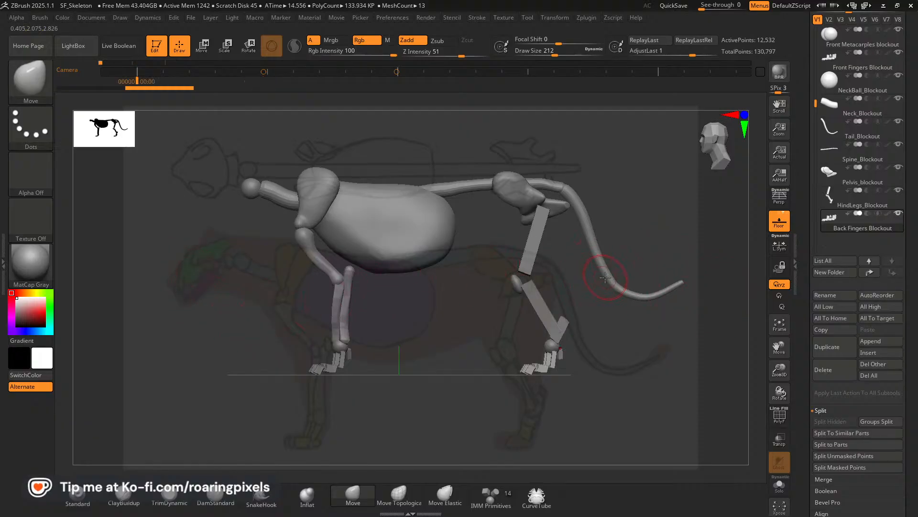
{"action": "key", "text": "Right"}
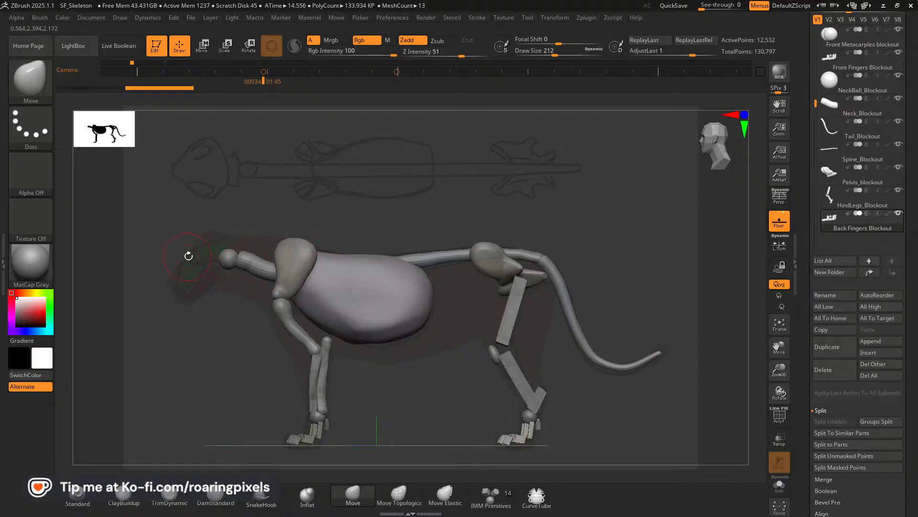
{"action": "left_click", "coordinate": [223, 256], "text": "alt"}
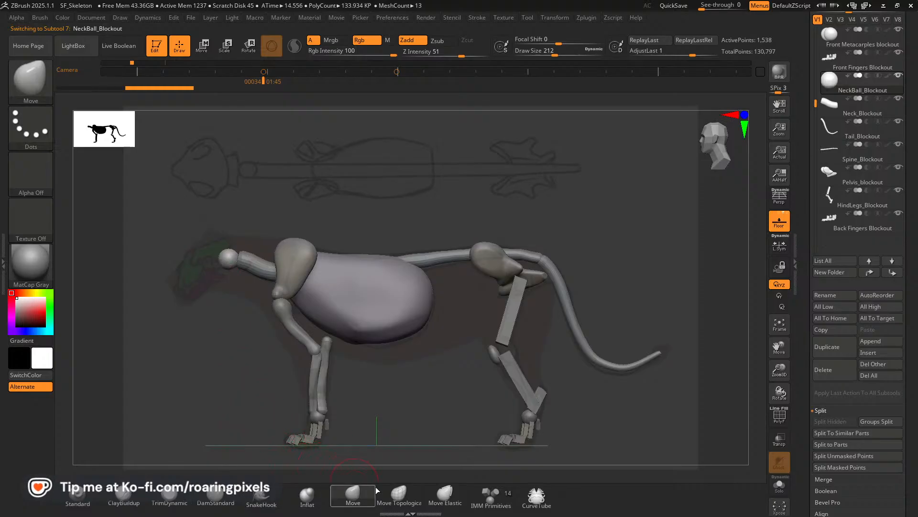
{"action": "left_click", "coordinate": [481, 490]}
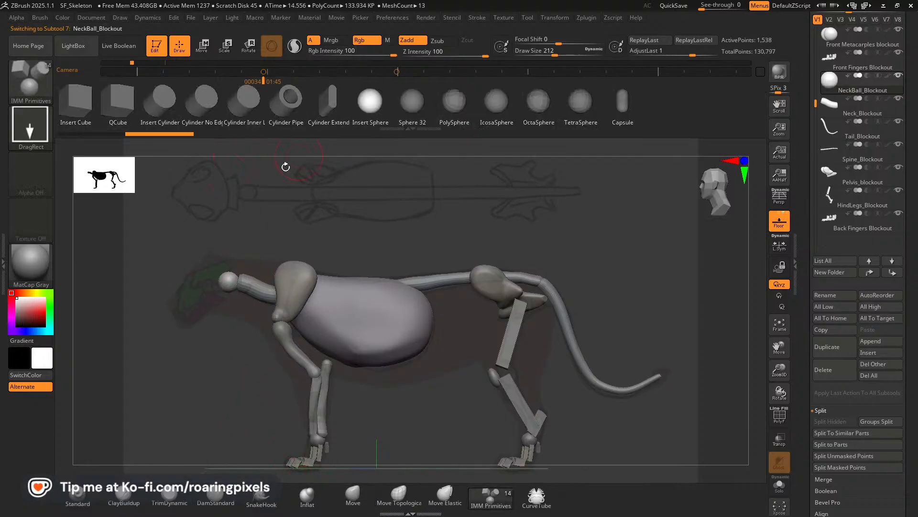
{"action": "left_click_drag", "start_coordinate": [225, 279], "coordinate": [206, 290]}
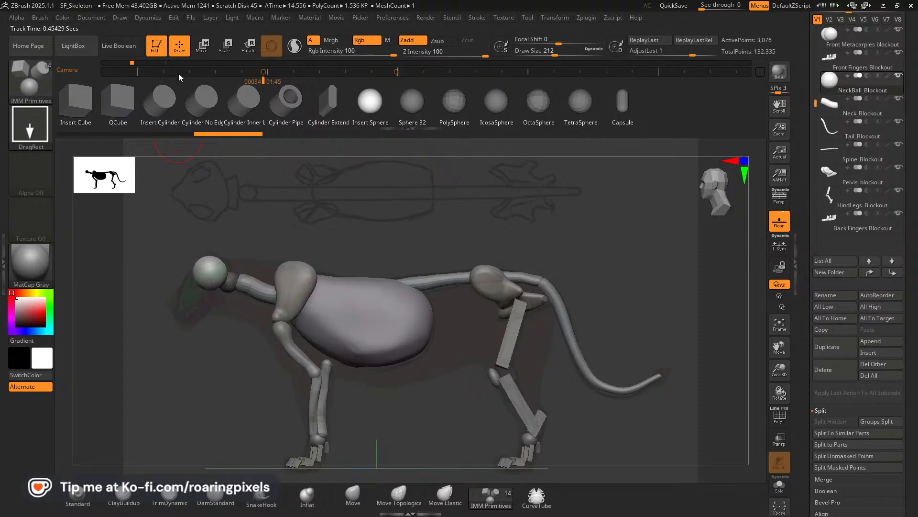
Separate the inserted skull sphere from the neck ball into its own SubTool with Split Unmasked Points.
{"action": "left_click", "coordinate": [866, 307]}
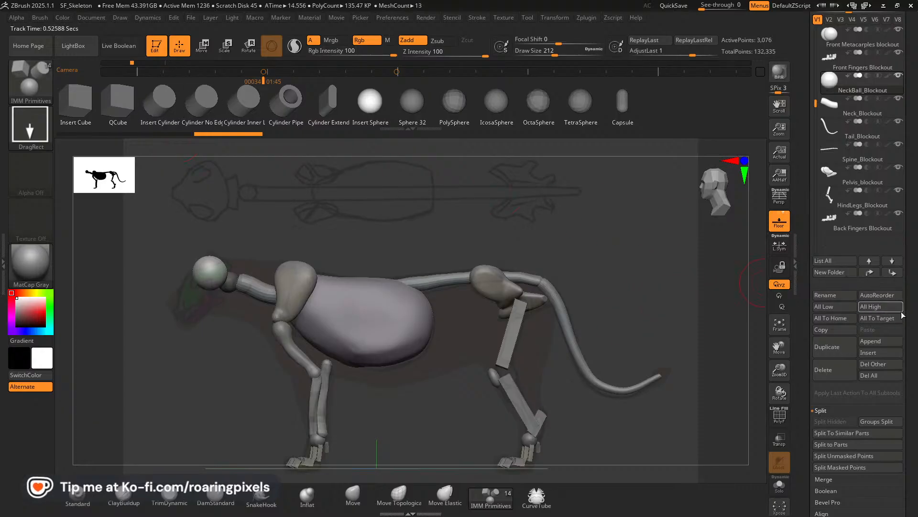
{"action": "scroll", "coordinate": [913, 316], "scroll_direction": "down", "scroll_amount": 4}
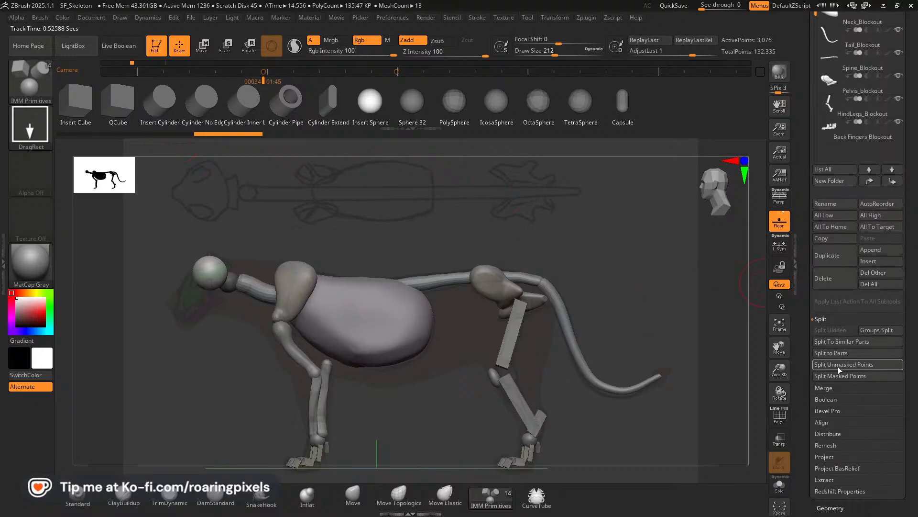
{"action": "left_click", "coordinate": [834, 364]}
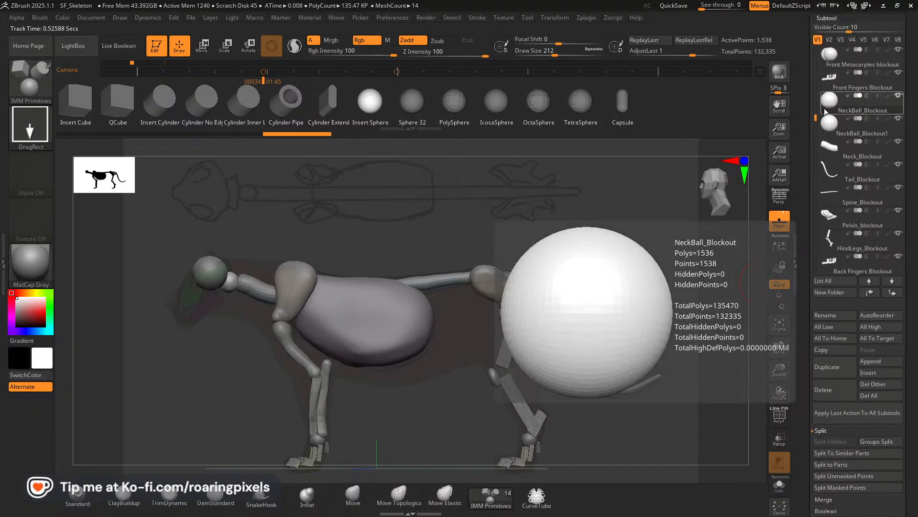
Rename the split-off skull sphere SubTool as "Top_Skull Blockout".
{"action": "mouse_move", "coordinate": [830, 130]}
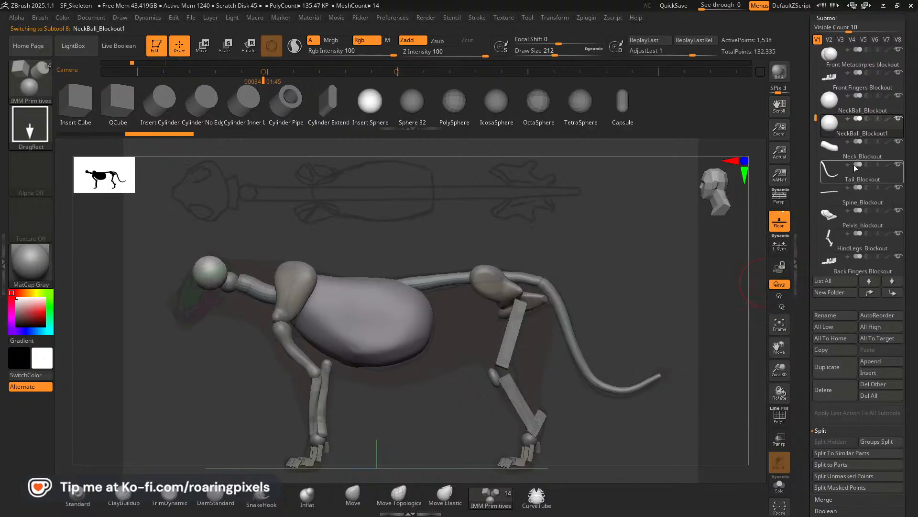
{"action": "left_click", "coordinate": [827, 316]}
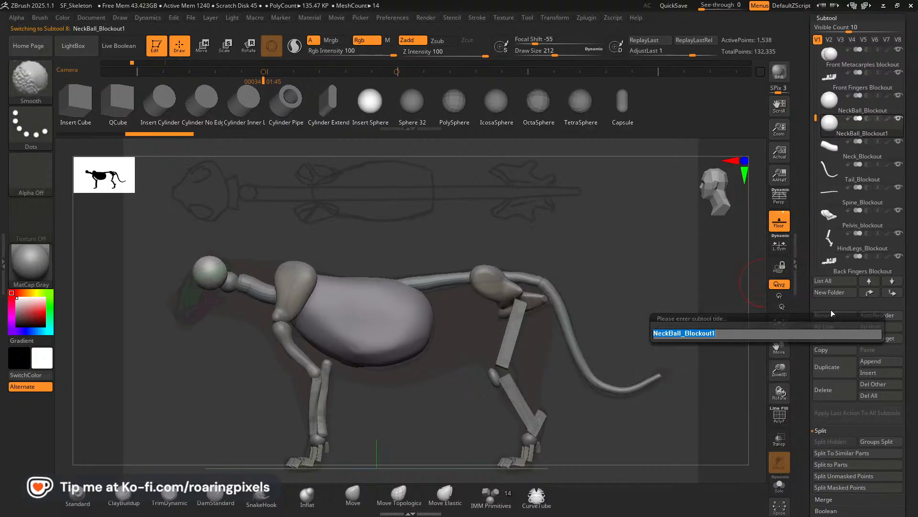
{"action": "key", "text": "BackSpace"}
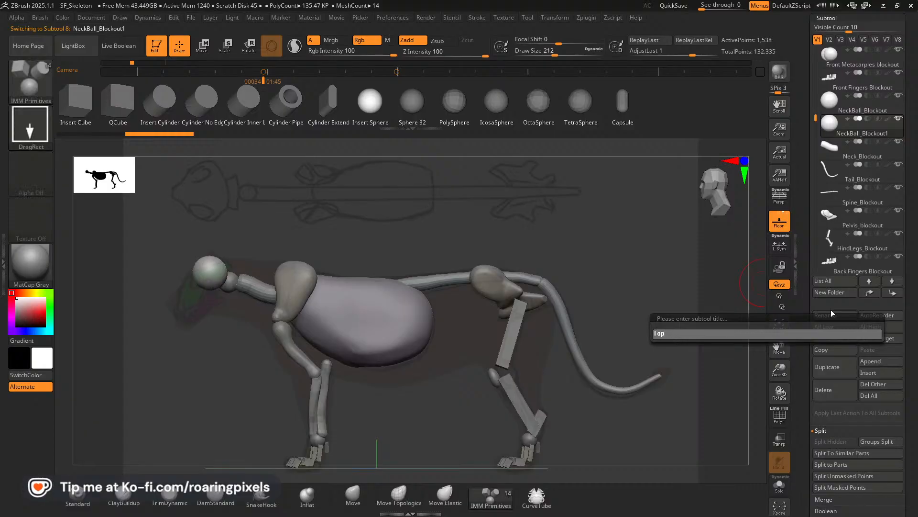
{"action": "key", "text": "shift"}
{"action": "type", "text": "Top_"}
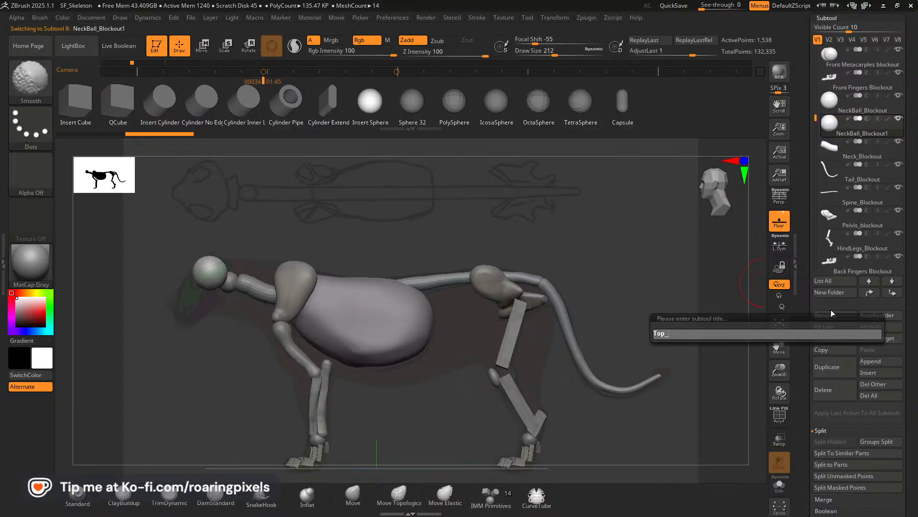
{"action": "type", "text": "Sul"}
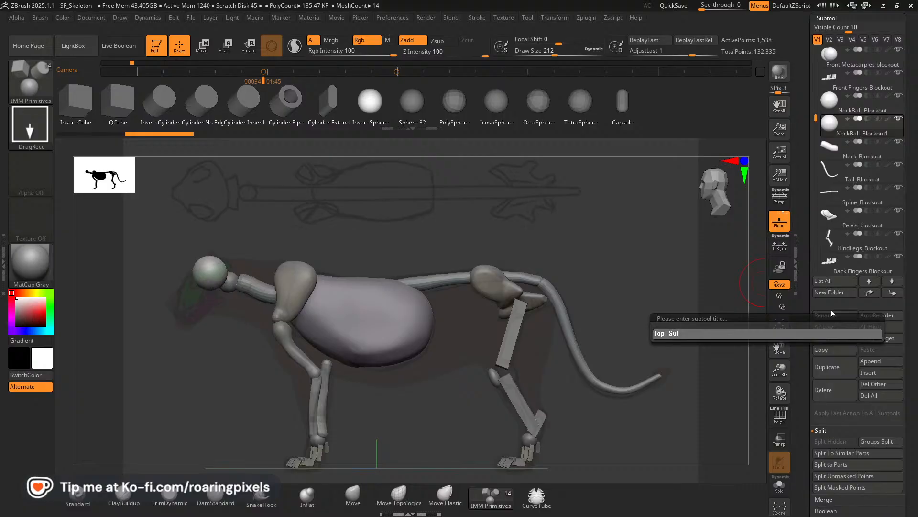
{"action": "key", "text": "BackSpace"}
{"action": "key", "text": "BackSpace"}
{"action": "type", "text": "kull"}
{"action": "type", "text": "Bl"}
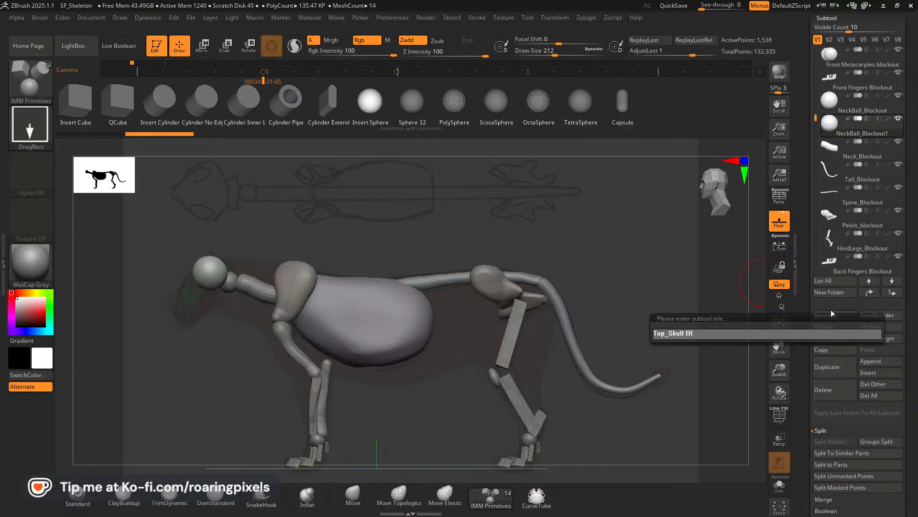
{"action": "type", "text": "ockout"}
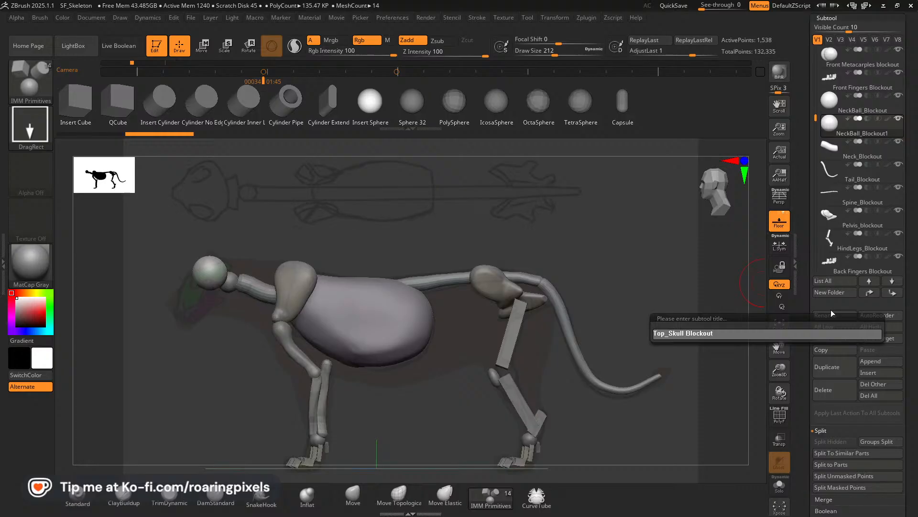
{"action": "key", "text": "Return"}
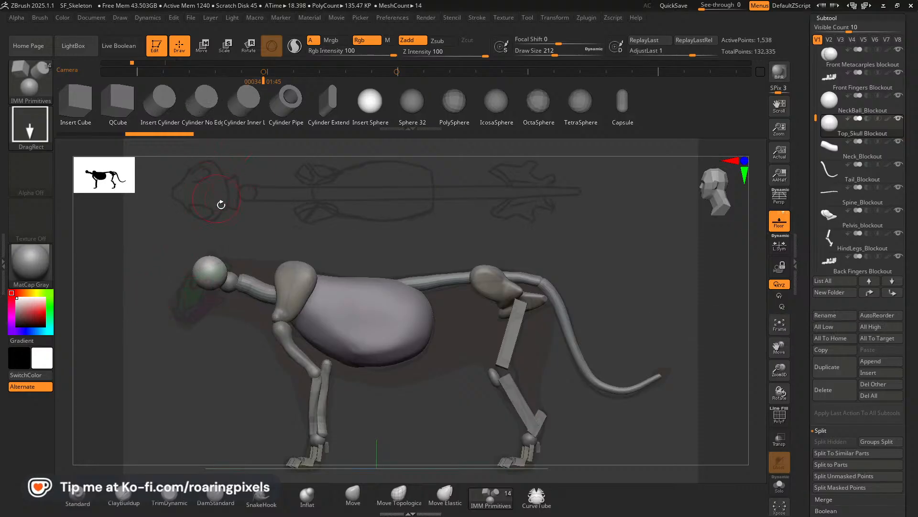
Pull the skull sphere into an elongated form over the side reference with the Move brush, reducing the brush size to 164.
{"action": "left_click_drag", "start_coordinate": [420, 252], "coordinate": [400, 242]}
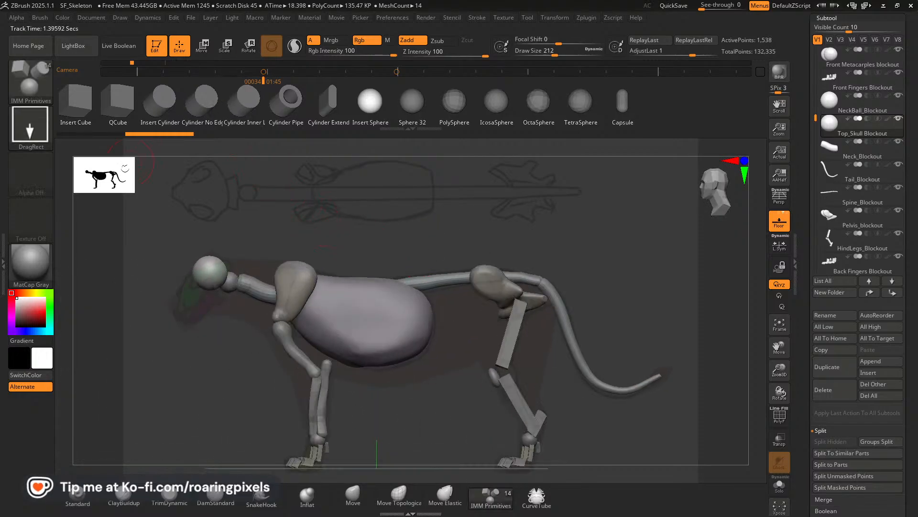
{"action": "left_click", "coordinate": [352, 494]}
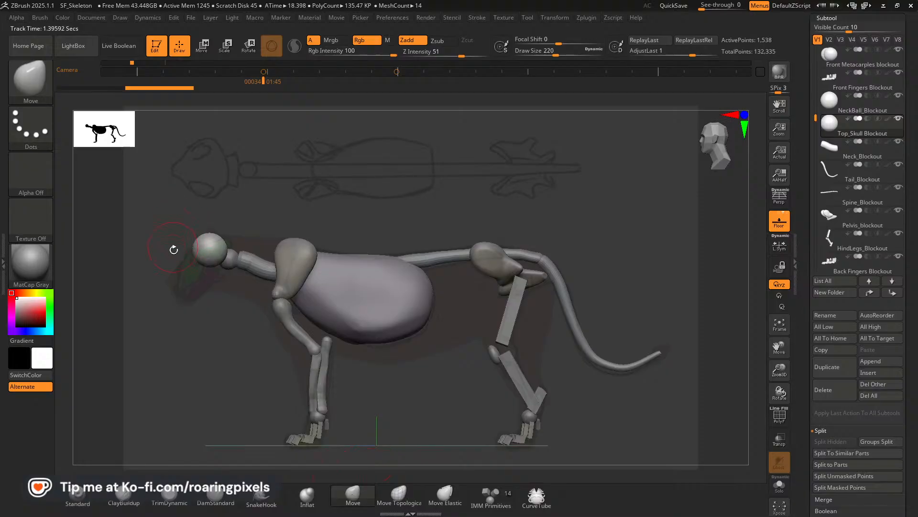
{"action": "mouse_move", "coordinate": [200, 237]}
{"action": "left_mouse_down"}
{"action": "mouse_move", "coordinate": [213, 251]}
{"action": "mouse_move", "coordinate": [179, 277]}
{"action": "mouse_move", "coordinate": [184, 284]}
{"action": "mouse_move", "coordinate": [175, 282]}
{"action": "left_mouse_up"}
{"action": "key", "text": "bracketleft"}
{"action": "key", "text": "bracketleft"}
{"action": "key", "text": "bracketleft"}
{"action": "key", "text": "bracketleft"}
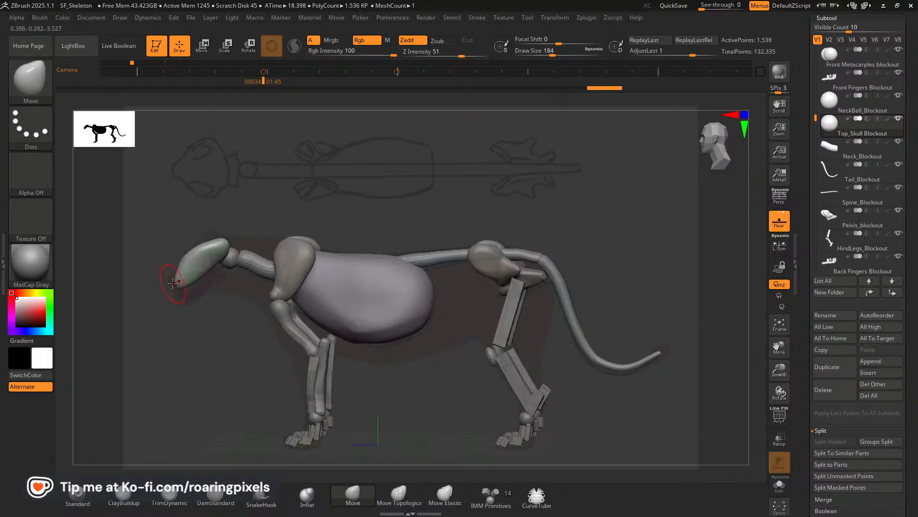
{"action": "mouse_move", "coordinate": [172, 283]}
{"action": "left_mouse_down"}
{"action": "mouse_move", "coordinate": [193, 281]}
{"action": "mouse_move", "coordinate": [181, 279]}
{"action": "mouse_move", "coordinate": [186, 252]}
{"action": "mouse_move", "coordinate": [218, 242]}
{"action": "left_mouse_up"}
{"action": "key", "text": "bracketleft"}
{"action": "key", "text": "bracketleft"}
{"action": "mouse_move", "coordinate": [249, 210]}
{"action": "left_mouse_down"}
{"action": "mouse_move", "coordinate": [300, 211]}
{"action": "mouse_move", "coordinate": [322, 233]}
{"action": "mouse_move", "coordinate": [314, 248]}
{"action": "mouse_move", "coordinate": [209, 274]}
{"action": "left_mouse_up"}
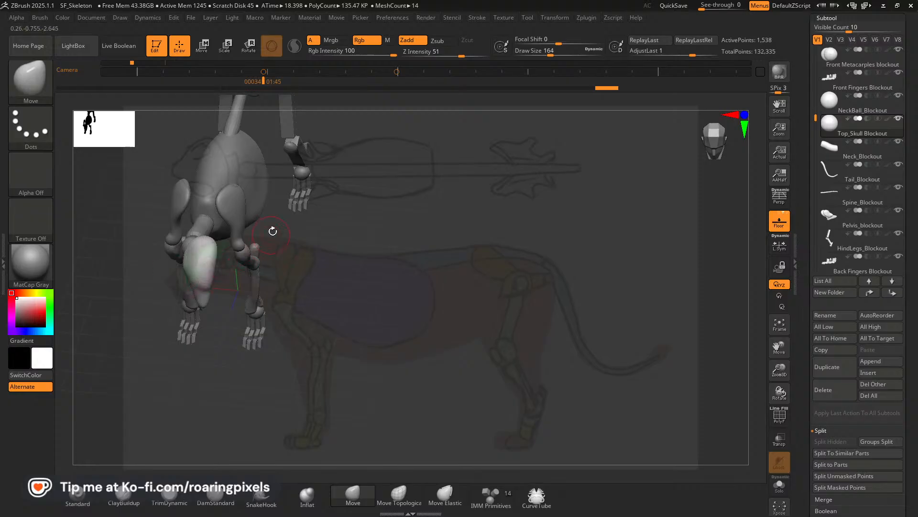
Undo the Move strokes on the skull sphere and delete the Top_Skull Blockout SubTool.
{"action": "key", "text": "ctrl"}
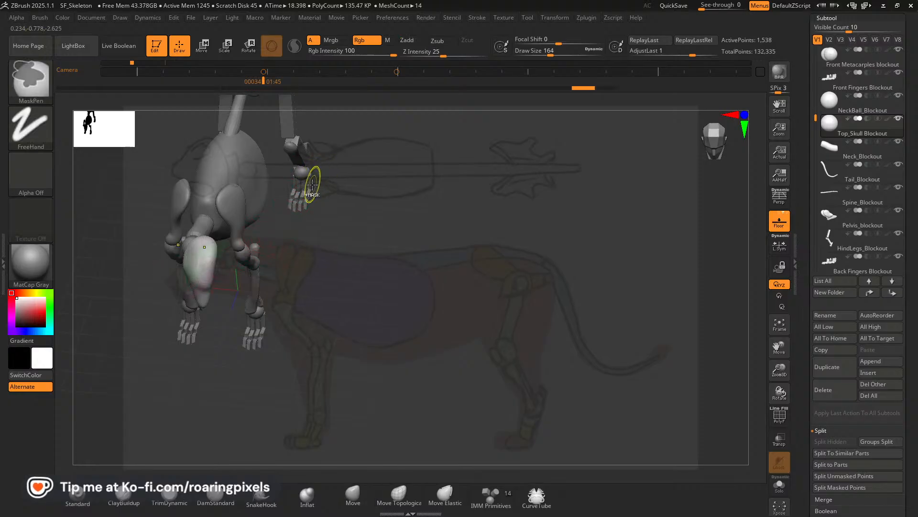
{"action": "key", "text": "ctrl+z"}
{"action": "key", "text": "ctrl+z"}
{"action": "key", "text": "ctrl+z"}
{"action": "key", "text": "ctrl+z"}
{"action": "key", "text": "ctrl+z"}
{"action": "key", "text": "ctrl+z"}
{"action": "key", "text": "ctrl+z"}
{"action": "key", "text": "ctrl+z"}
{"action": "key", "text": "ctrl+z"}
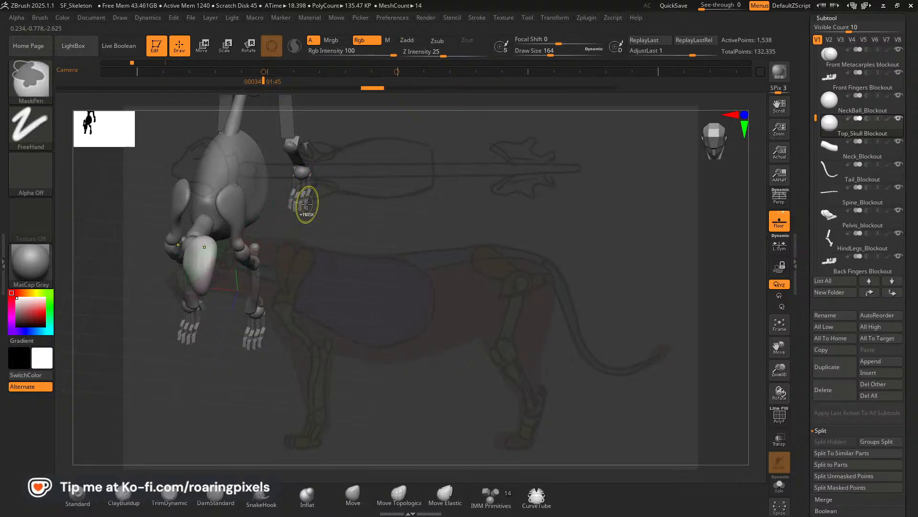
{"action": "key", "text": "ctrl+z"}
{"action": "key", "text": "ctrl+z"}
{"action": "key", "text": "ctrl+z"}
{"action": "key", "text": "ctrl+z"}
{"action": "key", "text": "ctrl+z"}
{"action": "key", "text": "ctrl+z"}
{"action": "mouse_move", "coordinate": [326, 239]}
{"action": "left_mouse_down"}
{"action": "mouse_move", "coordinate": [344, 268]}
{"action": "mouse_move", "coordinate": [325, 306]}
{"action": "mouse_move", "coordinate": [312, 301]}
{"action": "left_mouse_up"}
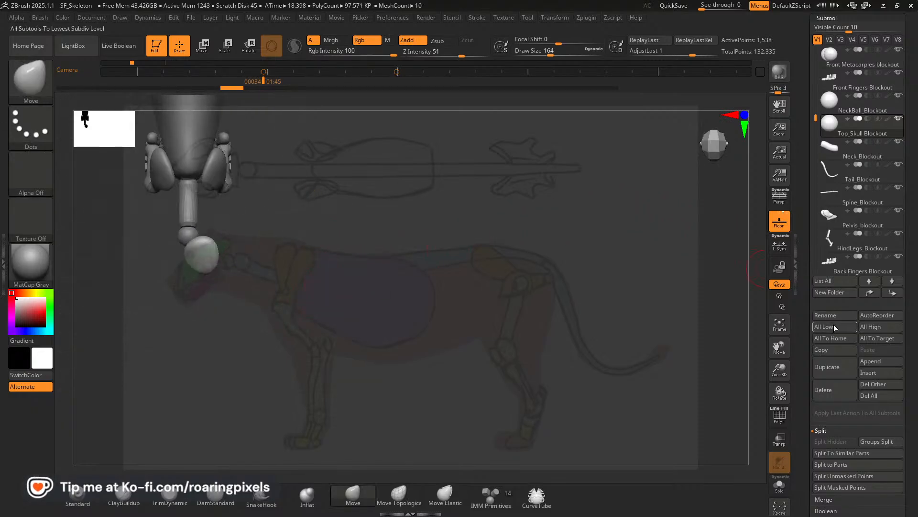
{"action": "left_click", "coordinate": [837, 392]}
{"action": "left_click", "coordinate": [747, 412]}
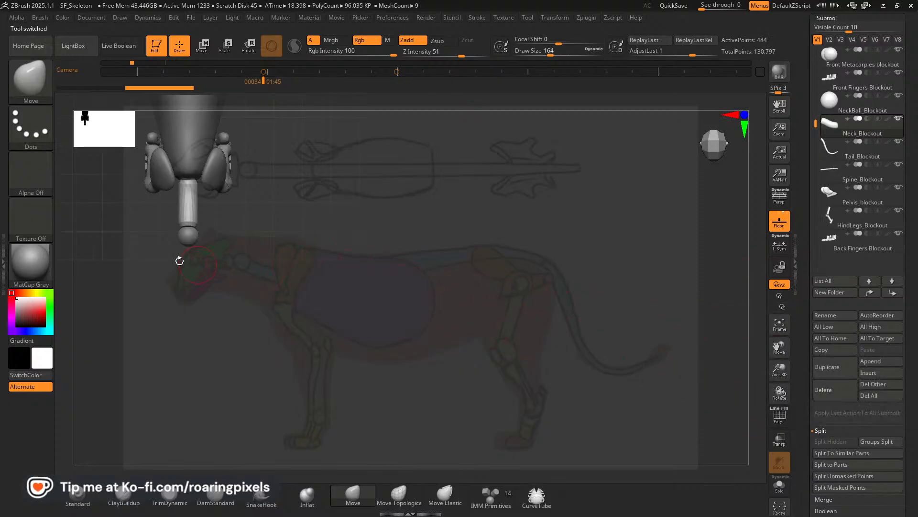
Select NeckBall_Blockout and insert an IMM Primitives sphere for the skull on the neck ball's centre from the straight front view.
{"action": "left_click", "coordinate": [189, 238], "text": "alt"}
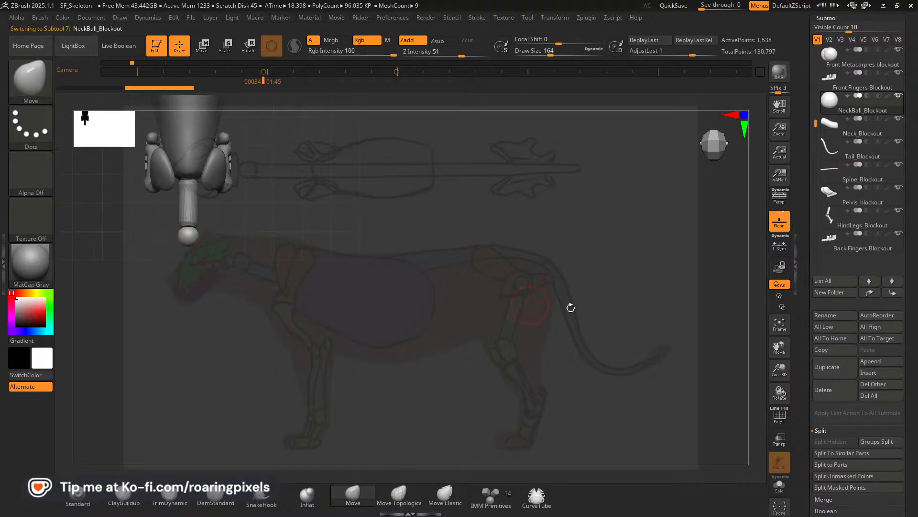
{"action": "left_click_drag", "start_coordinate": [382, 295], "coordinate": [491, 348], "text": "alt"}
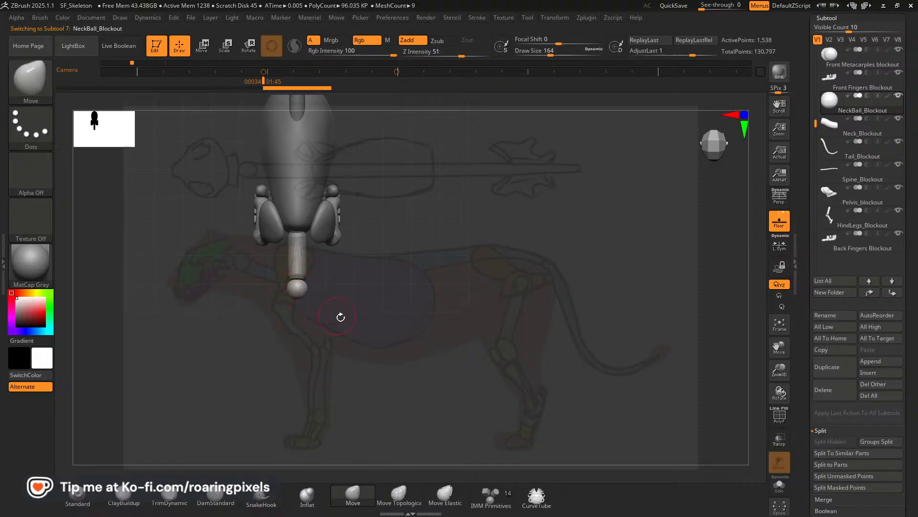
{"action": "left_click_drag", "start_coordinate": [340, 316], "coordinate": [302, 262]}
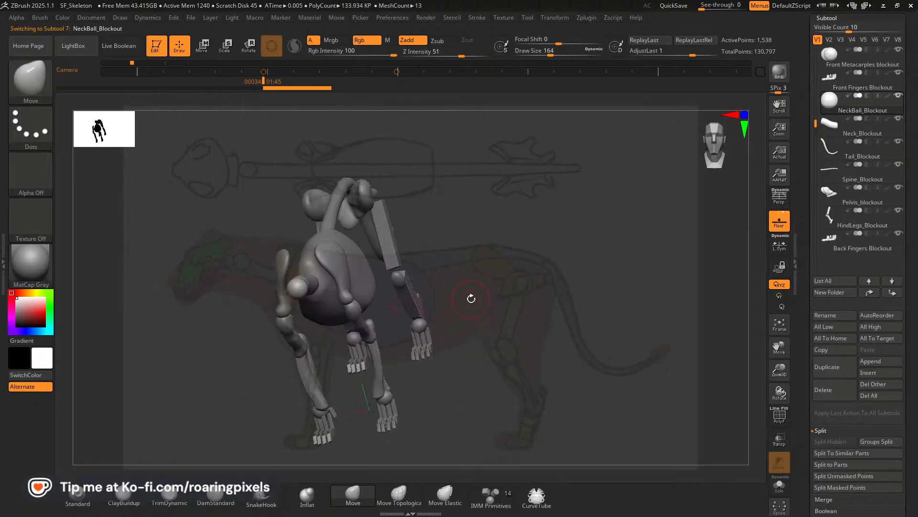
{"action": "left_click_drag", "start_coordinate": [469, 297], "coordinate": [389, 289]}
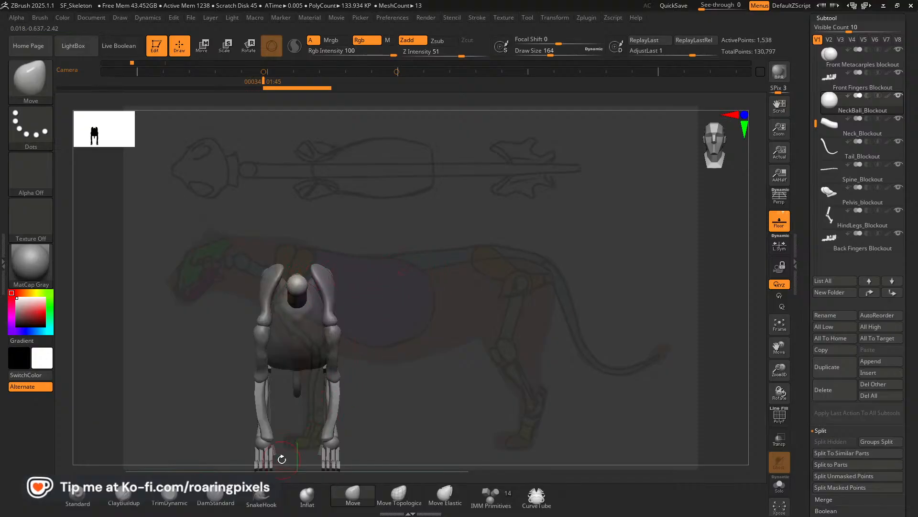
{"action": "left_click", "coordinate": [490, 498]}
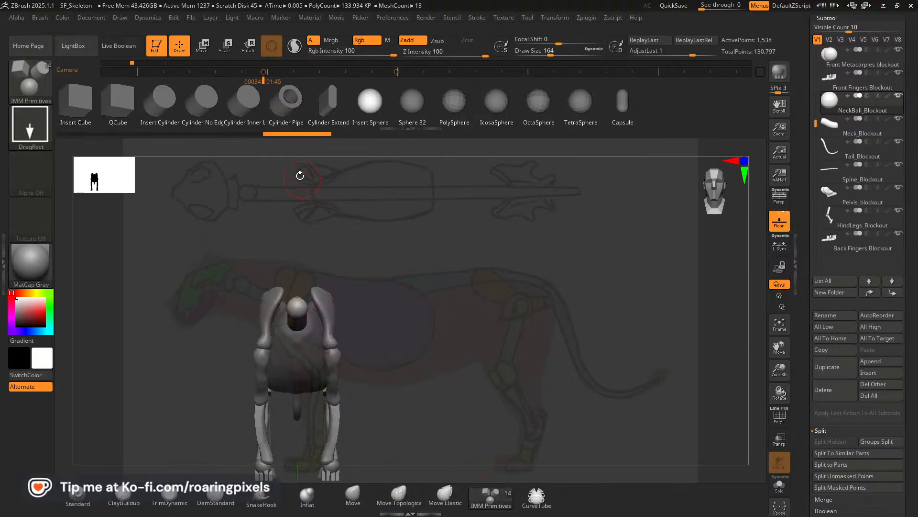
{"action": "left_click_drag", "start_coordinate": [297, 304], "coordinate": [312, 322]}
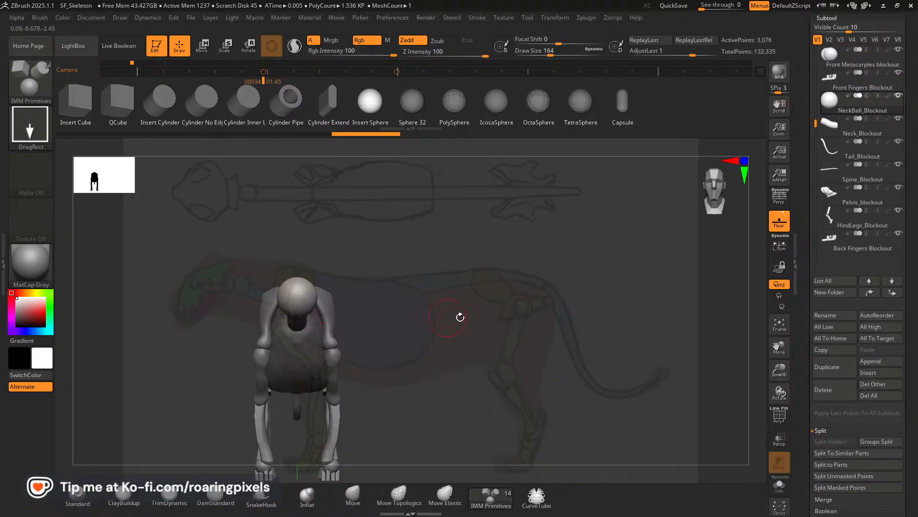
Restore the neck ball's mask and separate the inserted skull sphere into its own SubTool with Split Unmasked Points.
{"action": "left_click_drag", "start_coordinate": [550, 311], "coordinate": [486, 301]}
{"action": "left_click_drag", "start_coordinate": [486, 263], "coordinate": [459, 249], "text": "ctrl"}
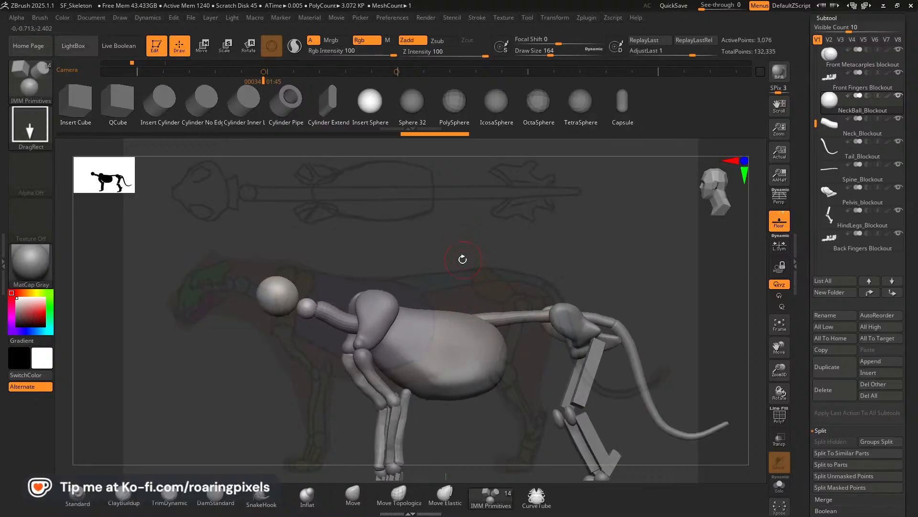
{"action": "key", "text": "ctrl+z"}
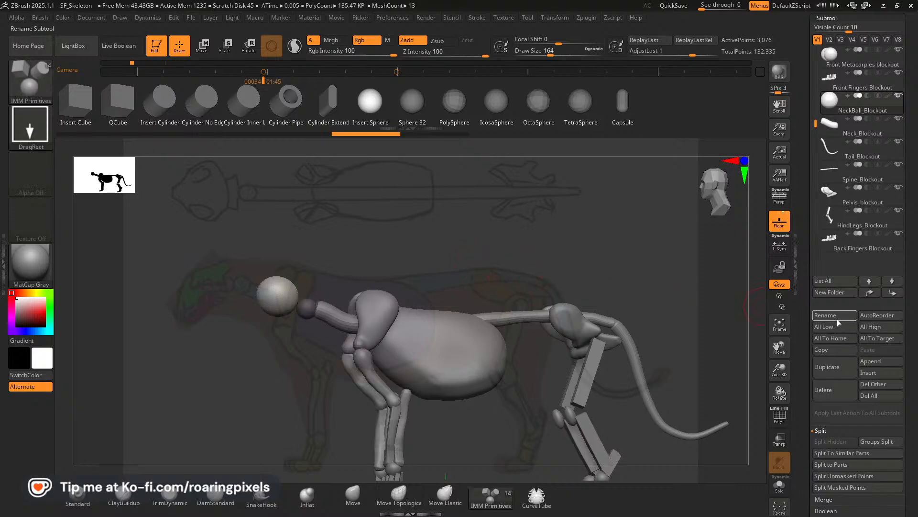
{"action": "left_click", "coordinate": [847, 476]}
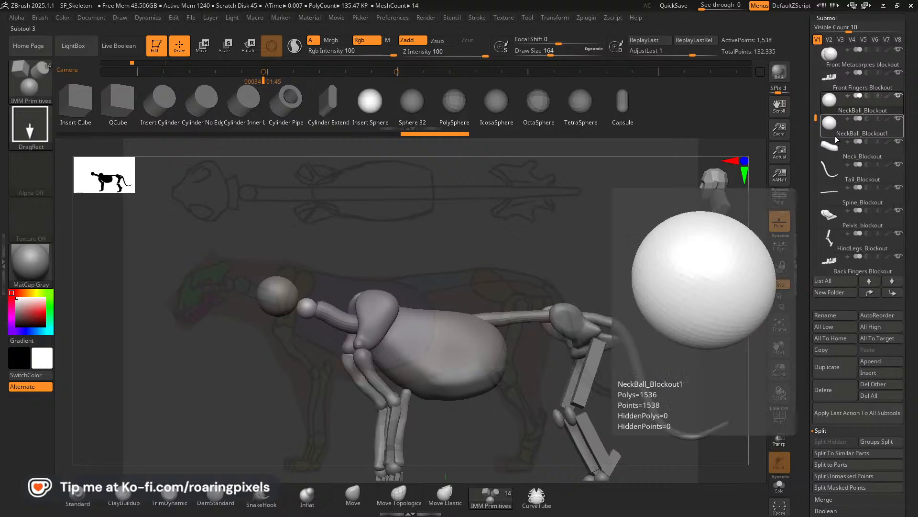
Rename the new skull sphere SubTool as "Skull_Top_Blockout".
{"action": "left_click", "coordinate": [850, 132]}
{"action": "left_click", "coordinate": [831, 315]}
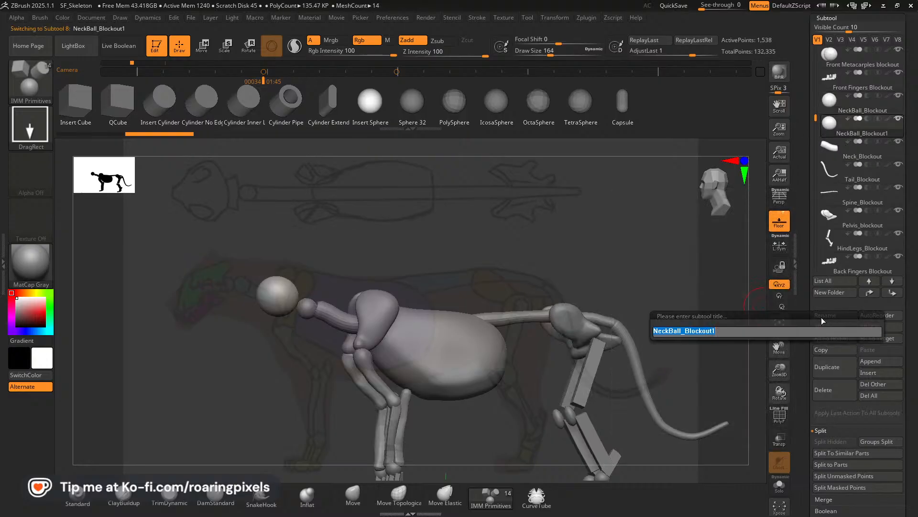
{"action": "type", "text": "Skull"}
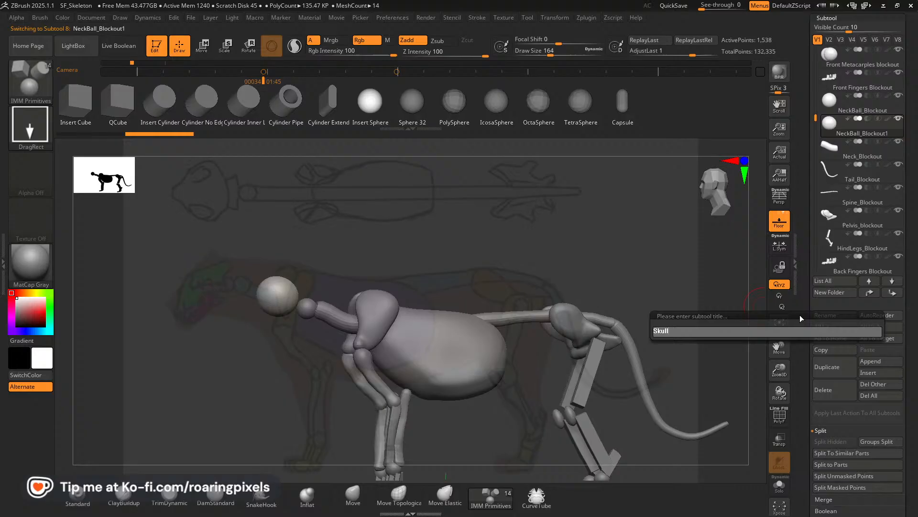
{"action": "key", "text": "shift"}
{"action": "type", "text": "l_"}
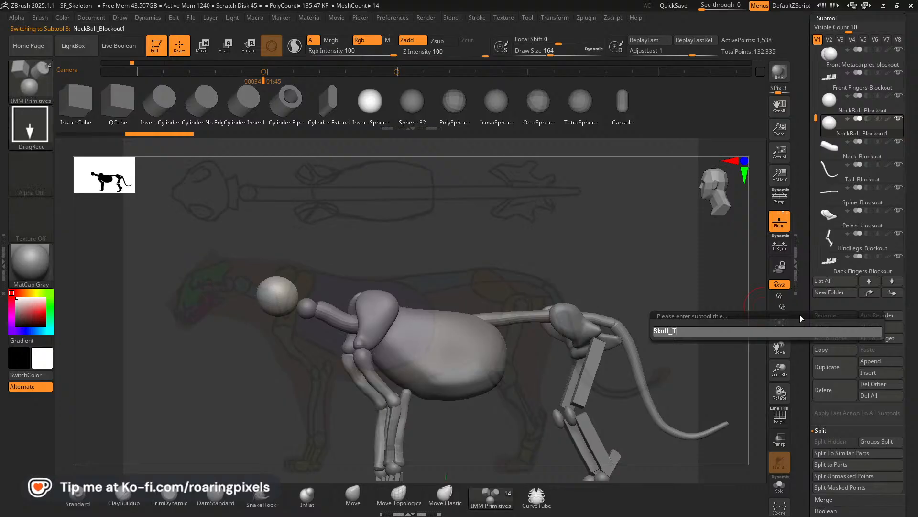
{"action": "type", "text": "Top_Blockout"}
{"action": "key", "text": "Return"}
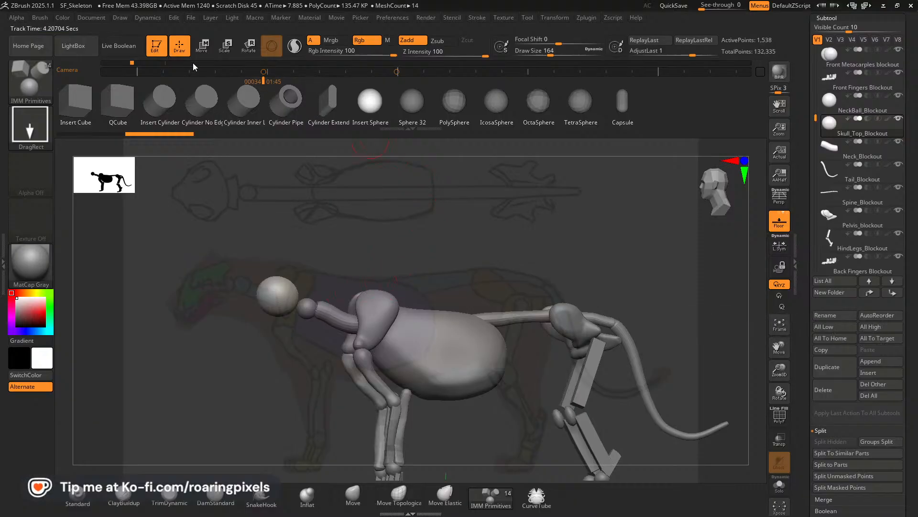
Align the side view with the reference and pull the skull sphere into a long, tapered upper skull with the Move brush.
{"action": "left_click_drag", "start_coordinate": [617, 253], "coordinate": [652, 287]}
{"action": "left_click_drag", "start_coordinate": [780, 371], "coordinate": [778, 349]}
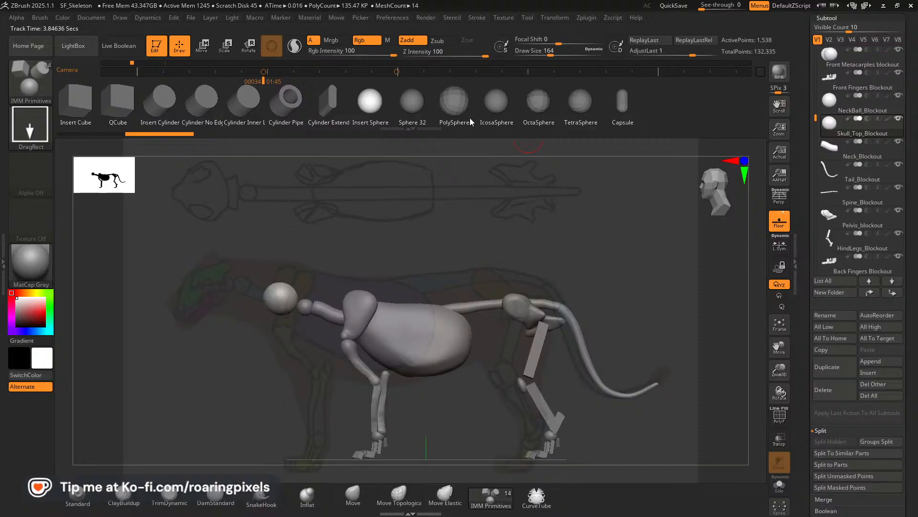
{"action": "key", "text": "Left"}
{"action": "key", "text": "Right"}
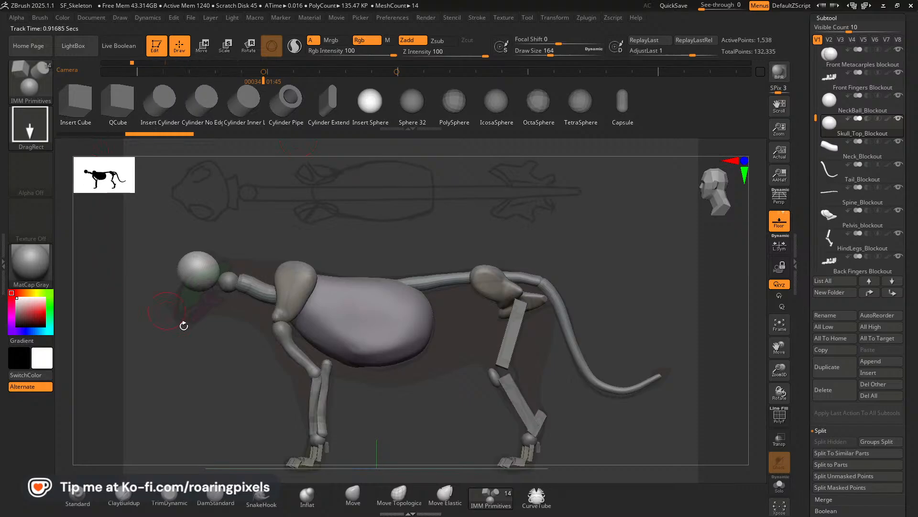
{"action": "left_click", "coordinate": [353, 495]}
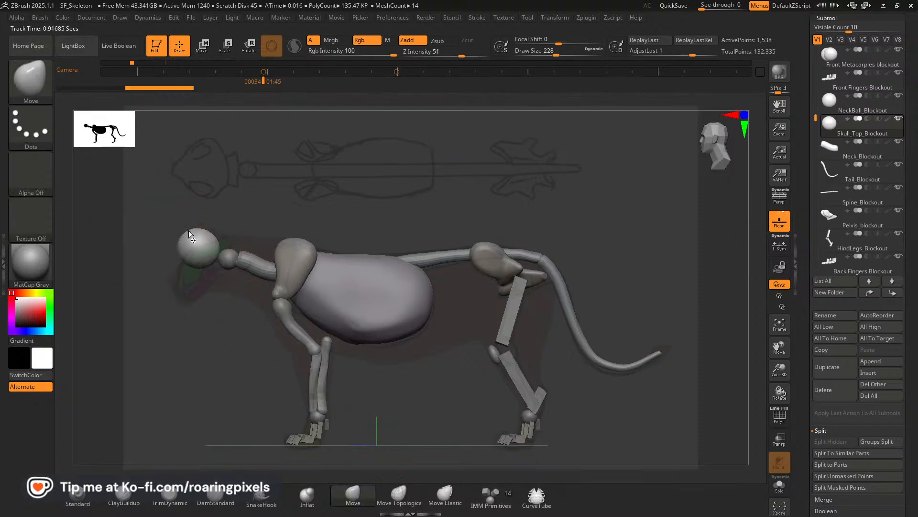
{"action": "mouse_move", "coordinate": [183, 234]}
{"action": "left_mouse_down"}
{"action": "mouse_move", "coordinate": [192, 246]}
{"action": "mouse_move", "coordinate": [213, 232]}
{"action": "mouse_move", "coordinate": [206, 241]}
{"action": "left_mouse_up"}
{"action": "mouse_move", "coordinate": [260, 224]}
{"action": "left_mouse_down", "text": "shift"}
{"action": "mouse_move", "coordinate": [189, 259]}
{"action": "mouse_move", "coordinate": [193, 271]}
{"action": "mouse_move", "coordinate": [183, 278]}
{"action": "mouse_move", "coordinate": [190, 249]}
{"action": "mouse_move", "coordinate": [174, 296]}
{"action": "mouse_move", "coordinate": [183, 267]}
{"action": "mouse_move", "coordinate": [187, 290]}
{"action": "mouse_move", "coordinate": [177, 284]}
{"action": "left_mouse_up", "text": "shift"}
{"action": "key", "text": "bracketleft"}
{"action": "key", "text": "bracketleft"}
{"action": "key", "text": "bracketleft"}
{"action": "key", "text": "bracketleft"}
Adjust the upper skull's shape from the front with the Move brush at size 196, then realign the side view with the reference.
{"action": "mouse_move", "coordinate": [168, 321]}
{"action": "left_mouse_down"}
{"action": "mouse_move", "coordinate": [229, 325]}
{"action": "mouse_move", "coordinate": [242, 295]}
{"action": "mouse_move", "coordinate": [306, 277]}
{"action": "left_mouse_up"}
{"action": "left_click_drag", "start_coordinate": [780, 348], "coordinate": [874, 374]}
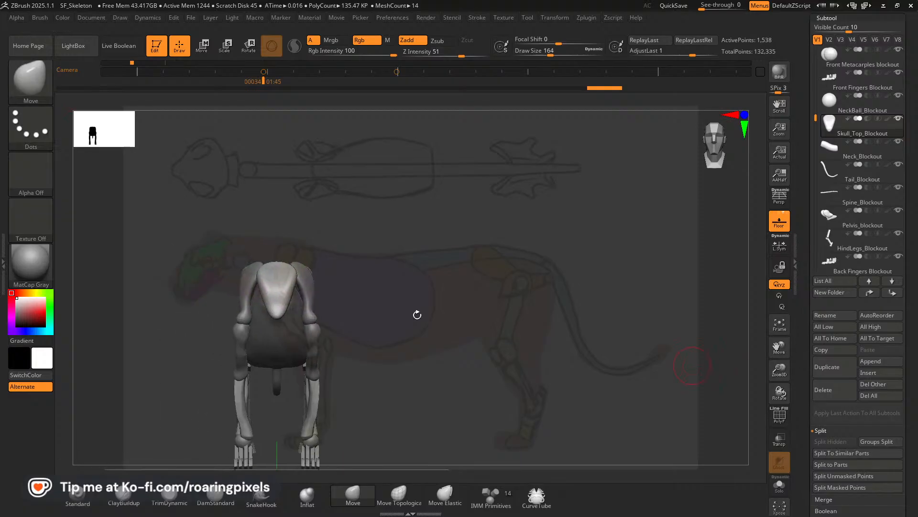
{"action": "key", "text": "bracketright"}
{"action": "key", "text": "bracketright"}
{"action": "key", "text": "bracketright"}
{"action": "left_click_drag", "start_coordinate": [293, 271], "coordinate": [289, 269]}
{"action": "left_click_drag", "start_coordinate": [288, 305], "coordinate": [291, 289]}
{"action": "mouse_move", "coordinate": [354, 219]}
{"action": "left_mouse_down"}
{"action": "mouse_move", "coordinate": [238, 236]}
{"action": "mouse_move", "coordinate": [269, 307]}
{"action": "mouse_move", "coordinate": [385, 307]}
{"action": "mouse_move", "coordinate": [287, 287]}
{"action": "left_mouse_up"}
{"action": "left_click_drag", "start_coordinate": [411, 262], "coordinate": [217, 263], "text": "shift"}
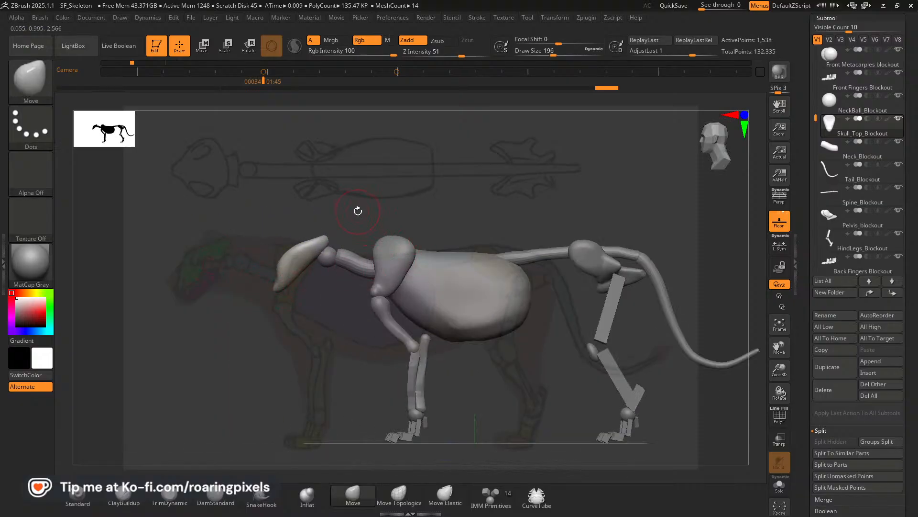
{"action": "key", "text": "Left"}
{"action": "key", "text": "Right"}
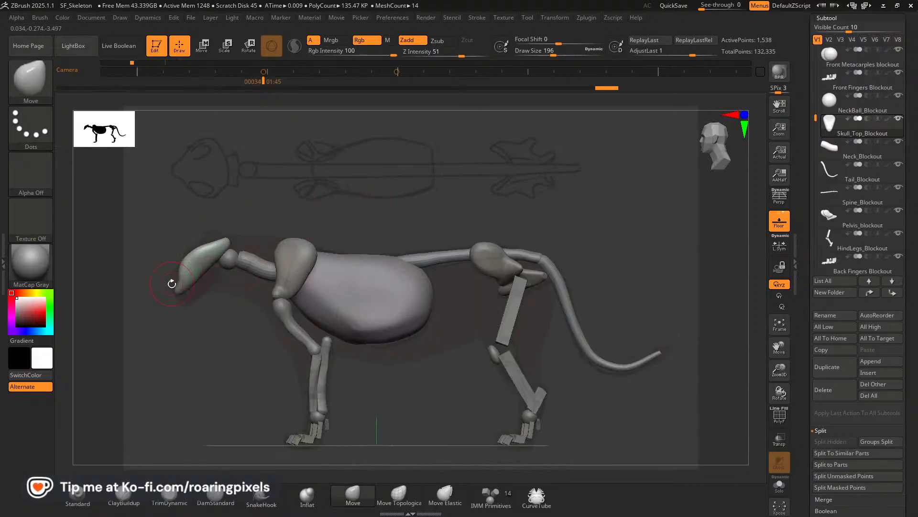
Refine the upper skull's side profile along the snout and cranium with a smaller Move brush, and smooth its underside.
{"action": "key", "text": "bracketleft"}
{"action": "key", "text": "bracketleft"}
{"action": "key", "text": "bracketleft"}
{"action": "key", "text": "bracketleft"}
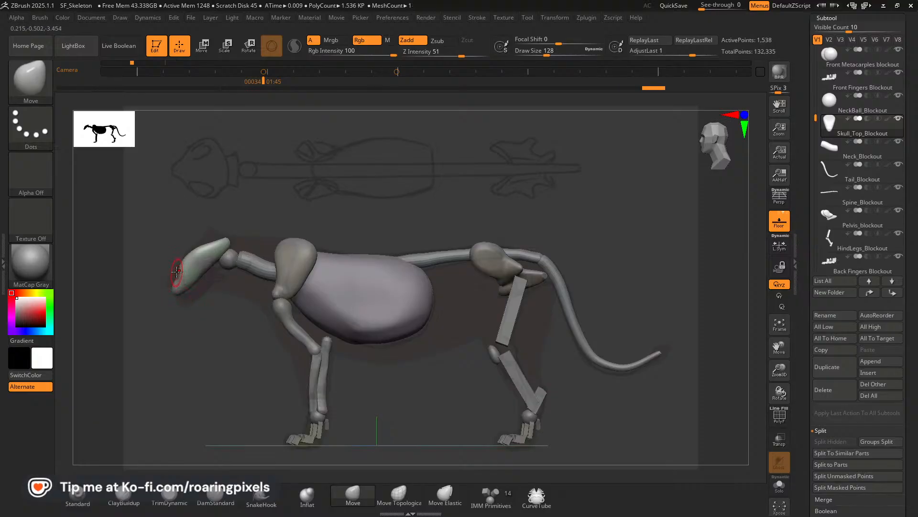
{"action": "mouse_move", "coordinate": [181, 257]}
{"action": "left_mouse_down"}
{"action": "mouse_move", "coordinate": [197, 279]}
{"action": "mouse_move", "coordinate": [227, 245]}
{"action": "left_mouse_up"}
{"action": "key", "text": "bracketright"}
{"action": "mouse_move", "coordinate": [205, 281]}
{"action": "left_mouse_down"}
{"action": "mouse_move", "coordinate": [180, 267]}
{"action": "mouse_move", "coordinate": [197, 252]}
{"action": "mouse_move", "coordinate": [203, 271]}
{"action": "mouse_move", "coordinate": [194, 283]}
{"action": "left_mouse_up"}
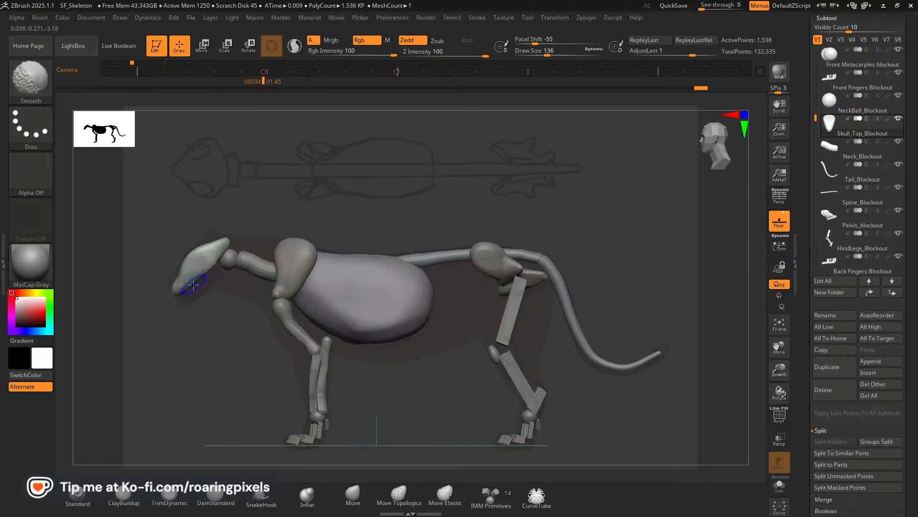
Apply DynaMesh to the upper skull at resolution 128.
{"action": "scroll", "coordinate": [858, 299], "scroll_direction": "down", "scroll_amount": 10}
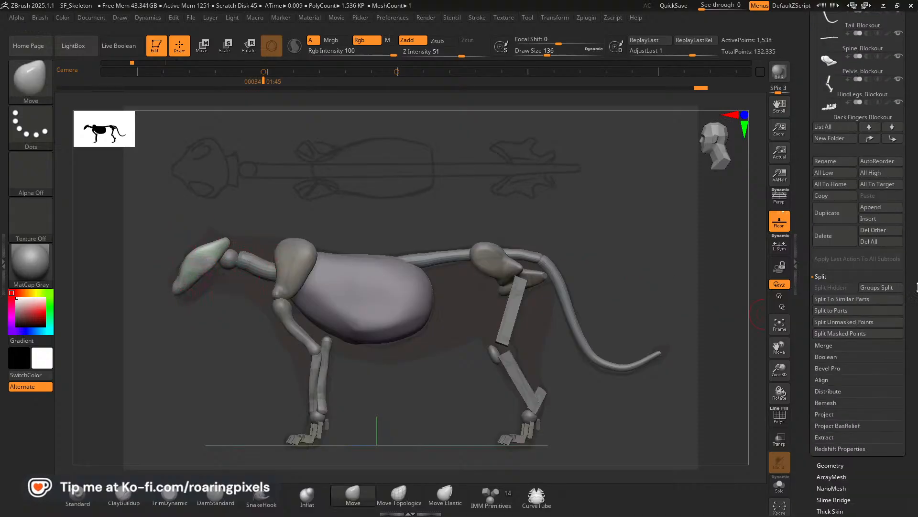
{"action": "left_click", "coordinate": [830, 276]}
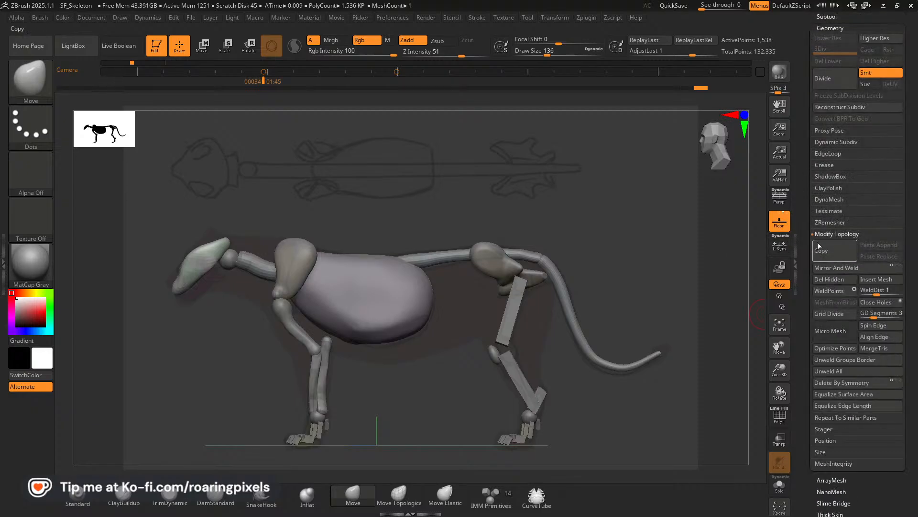
{"action": "left_click", "coordinate": [833, 223]}
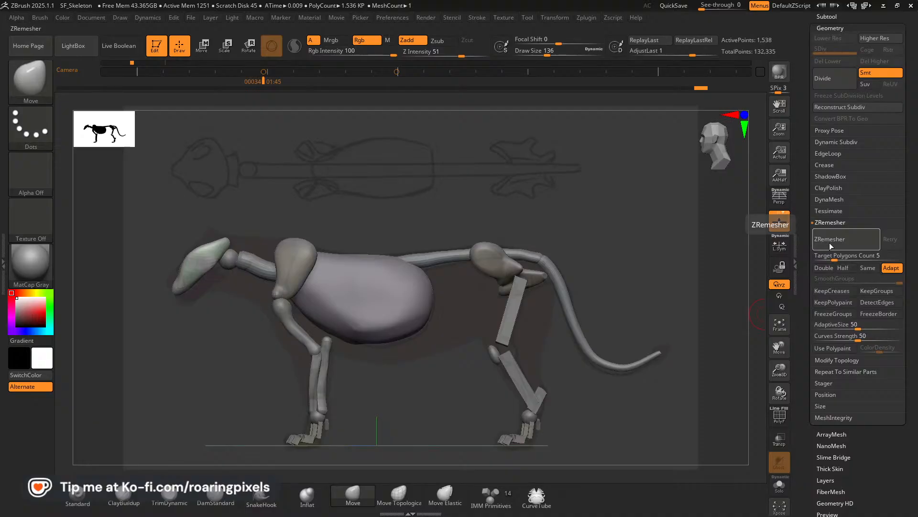
{"action": "left_click", "coordinate": [826, 200]}
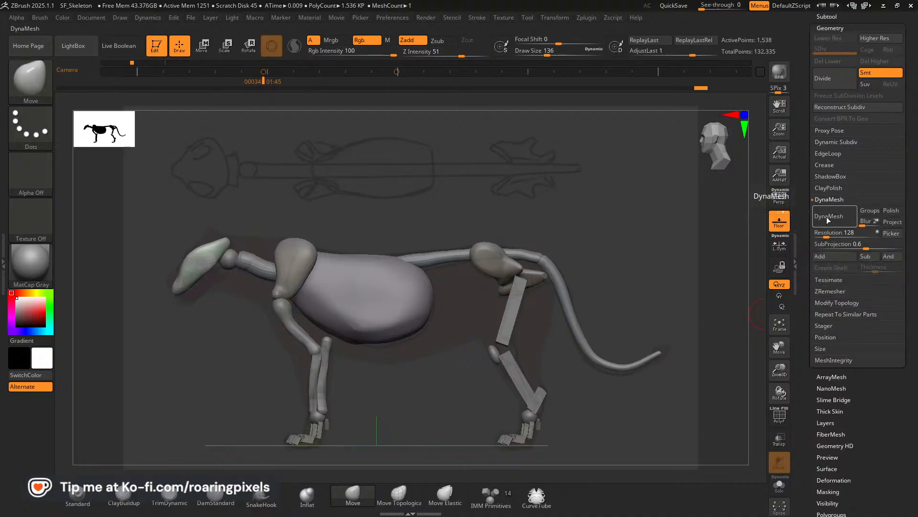
{"action": "left_click", "coordinate": [829, 217]}
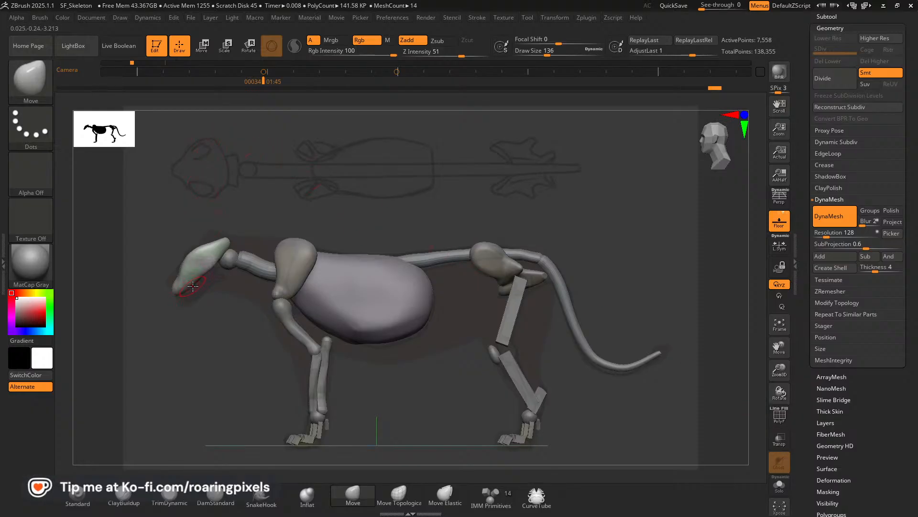
Smooth the snout's underside from the side and shape the snout tip from the front with the Move brush at size 136.
{"action": "key", "text": "shift"}
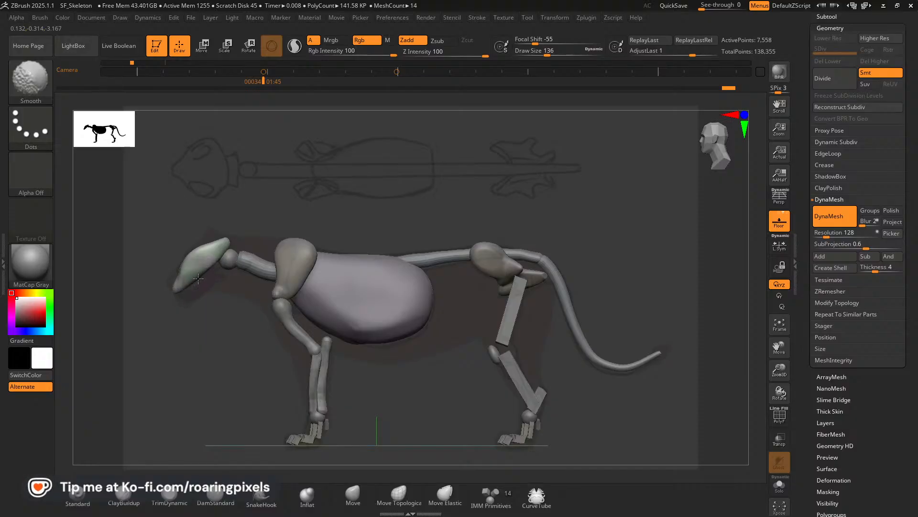
{"action": "left_click_drag", "start_coordinate": [188, 284], "coordinate": [204, 271], "text": "shift"}
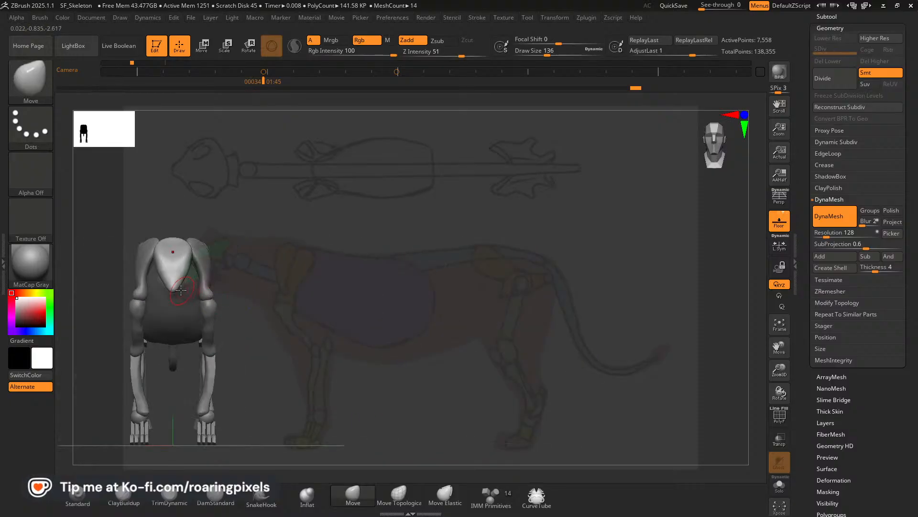
{"action": "left_click_drag", "start_coordinate": [179, 283], "coordinate": [184, 285]}
{"action": "left_click_drag", "start_coordinate": [180, 285], "coordinate": [182, 285]}
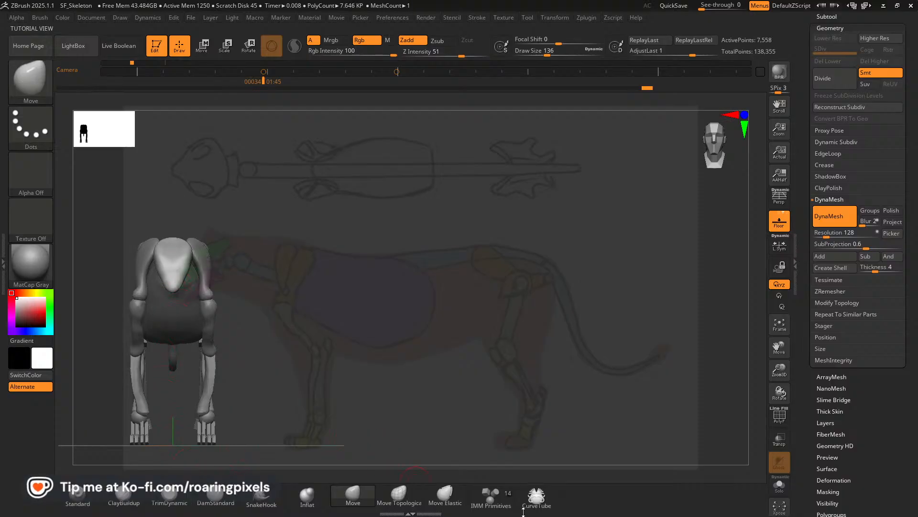
Insert an IMM Primitives sphere below the snout for the lower jaw and move it under the back of the skull.
{"action": "left_click", "coordinate": [493, 502]}
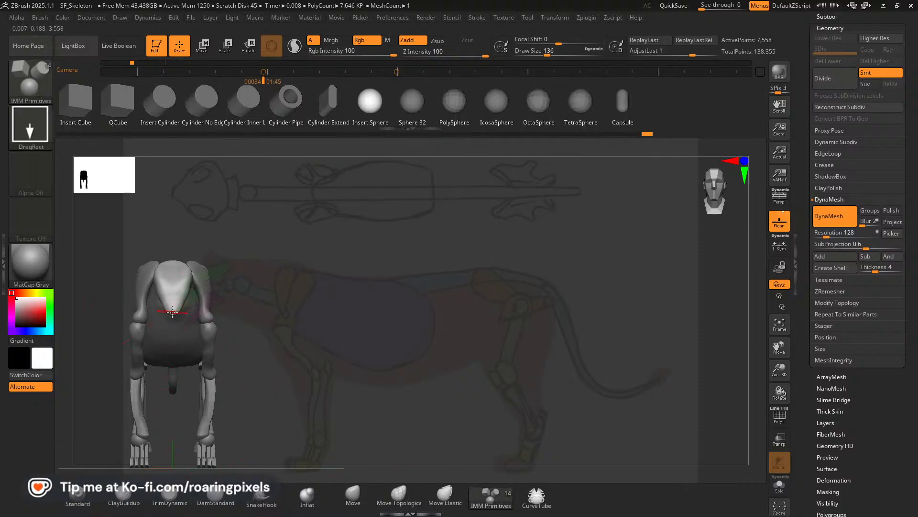
{"action": "left_click_drag", "start_coordinate": [179, 323], "coordinate": [183, 326]}
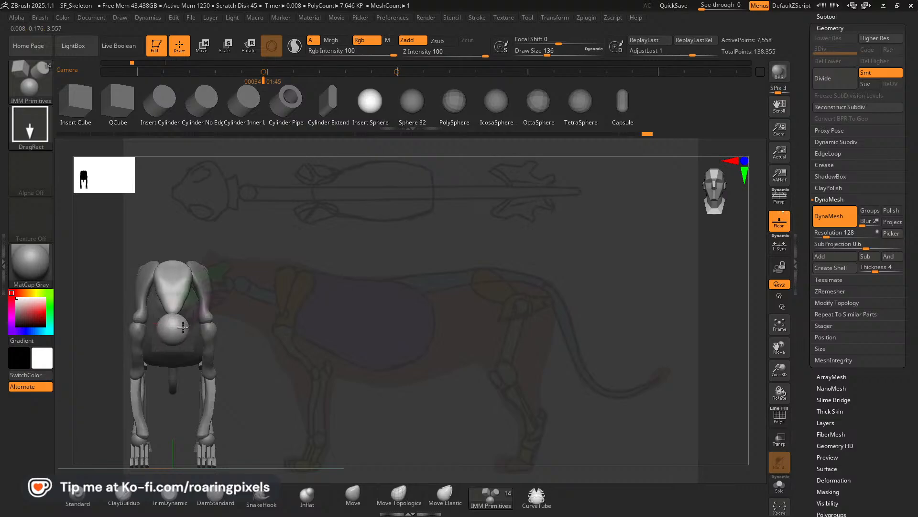
{"action": "left_click_drag", "start_coordinate": [289, 313], "coordinate": [336, 298]}
{"action": "left_click_drag", "start_coordinate": [325, 266], "coordinate": [323, 237], "text": "shift"}
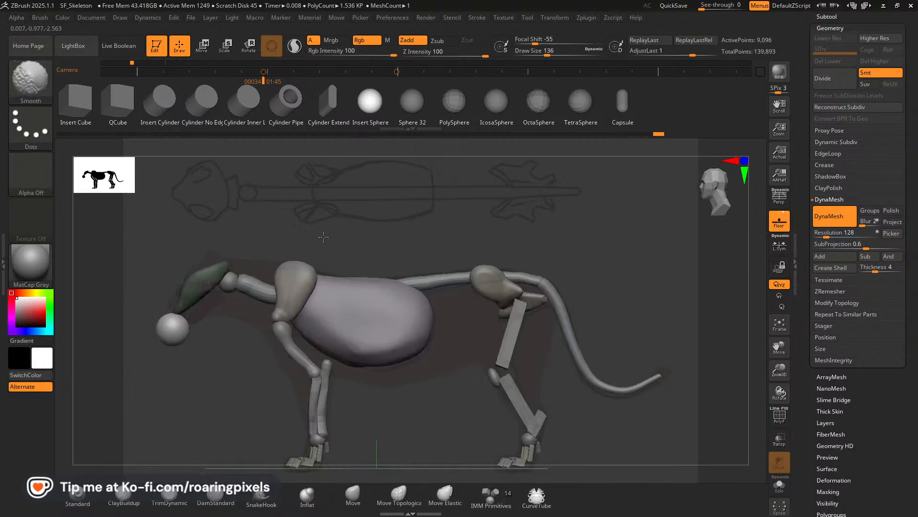
{"action": "key", "text": "w"}
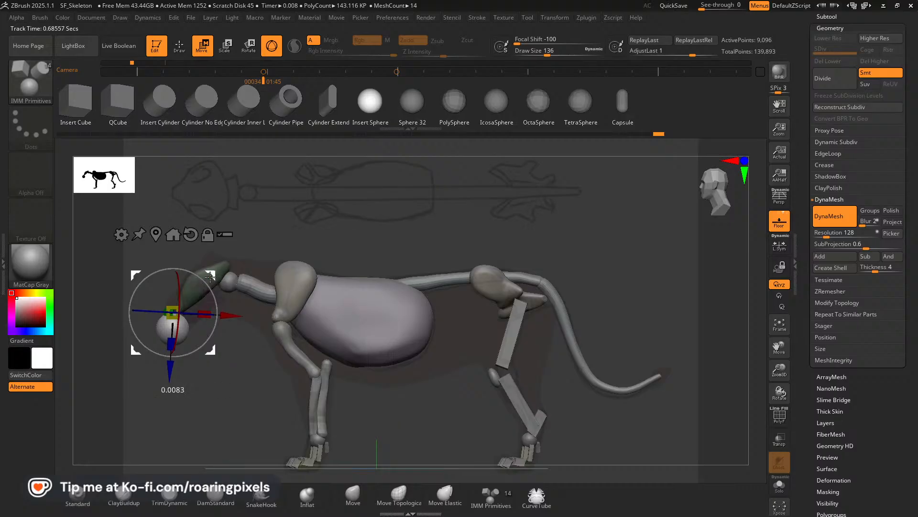
{"action": "left_click_drag", "start_coordinate": [211, 276], "coordinate": [249, 241]}
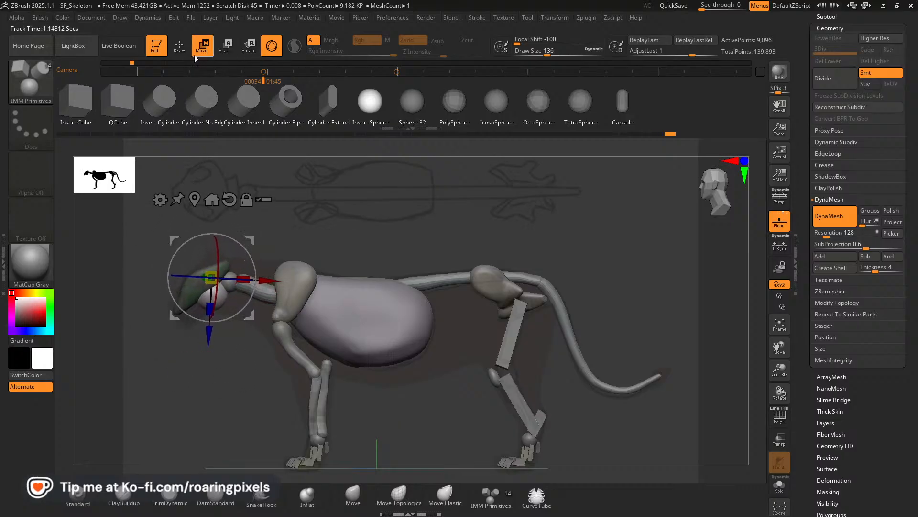
Pull the jaw sphere into a long, narrow lower jaw beneath the snout with the Move brush.
{"action": "left_click", "coordinate": [180, 49]}
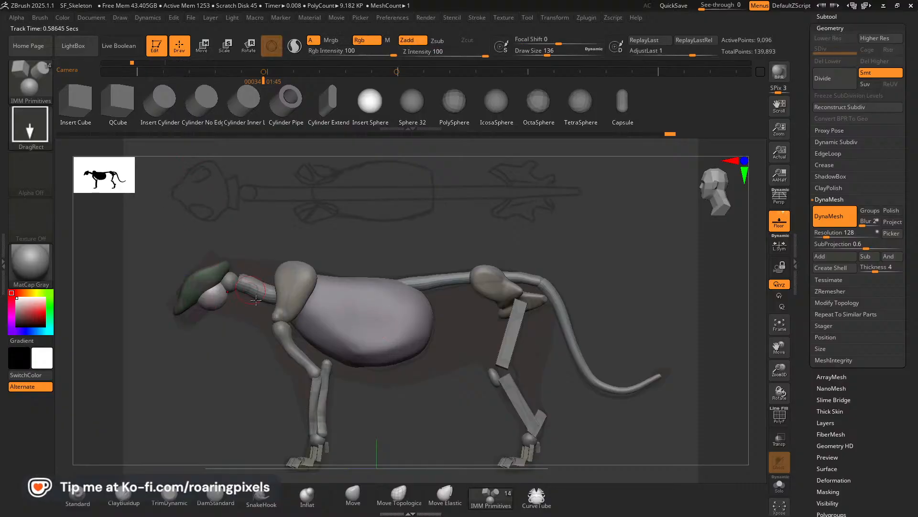
{"action": "left_click", "coordinate": [357, 498]}
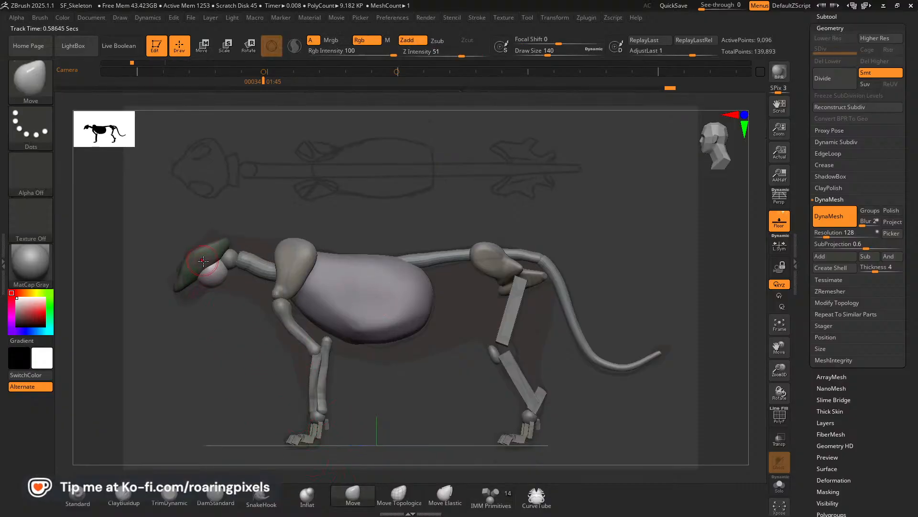
{"action": "left_click_drag", "start_coordinate": [209, 285], "coordinate": [190, 299]}
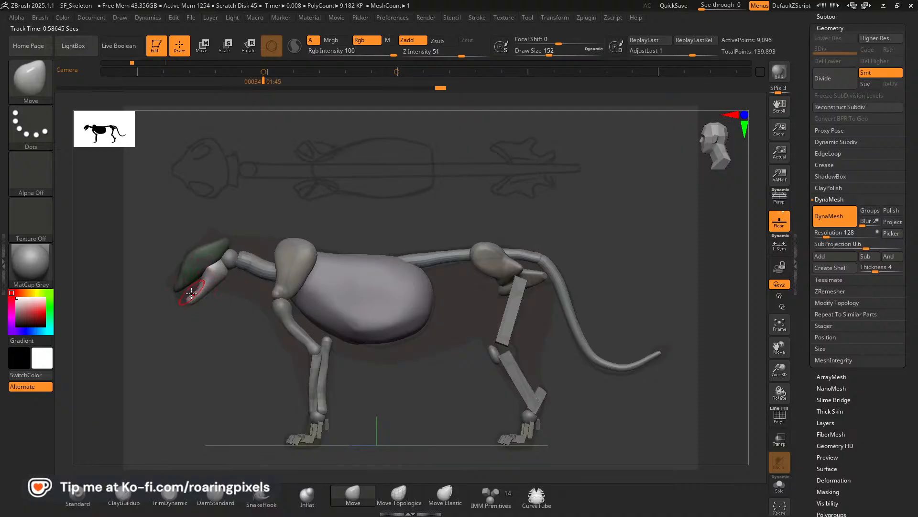
{"action": "key", "text": "bracketright"}
{"action": "key", "text": "bracketright"}
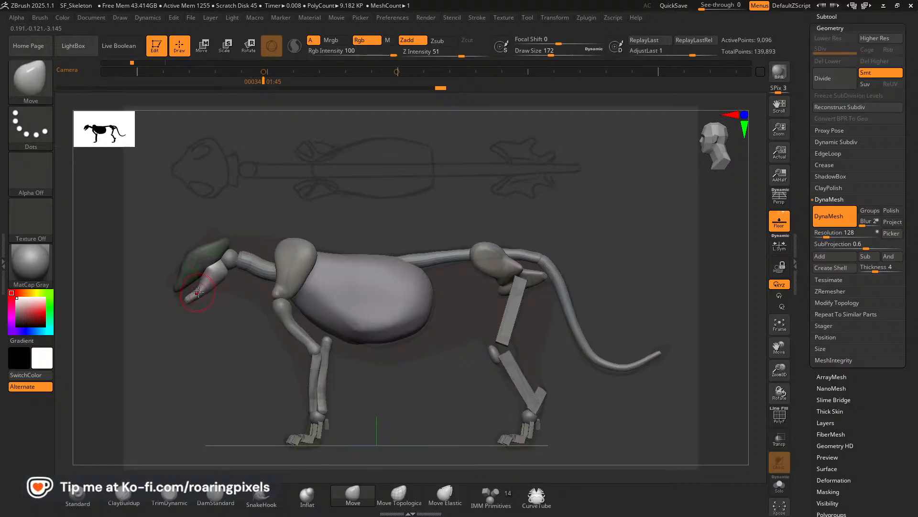
{"action": "mouse_move", "coordinate": [207, 289]}
{"action": "left_mouse_down"}
{"action": "mouse_move", "coordinate": [235, 308]}
{"action": "mouse_move", "coordinate": [289, 293]}
{"action": "mouse_move", "coordinate": [213, 294]}
{"action": "left_mouse_up"}
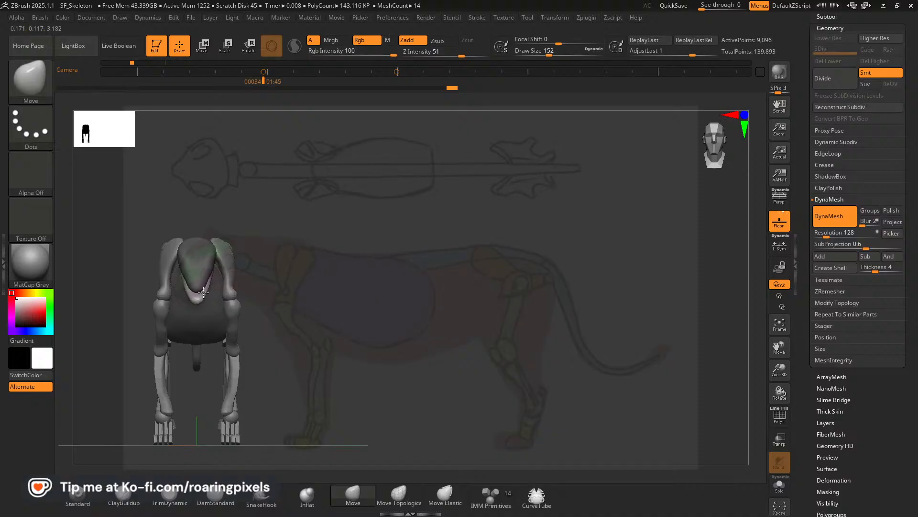
Adjust the lower jaw from the front and reshape its rear end from the side with the Move brush at size 152.
{"action": "left_click_drag", "start_coordinate": [206, 224], "coordinate": [201, 226], "text": "shift"}
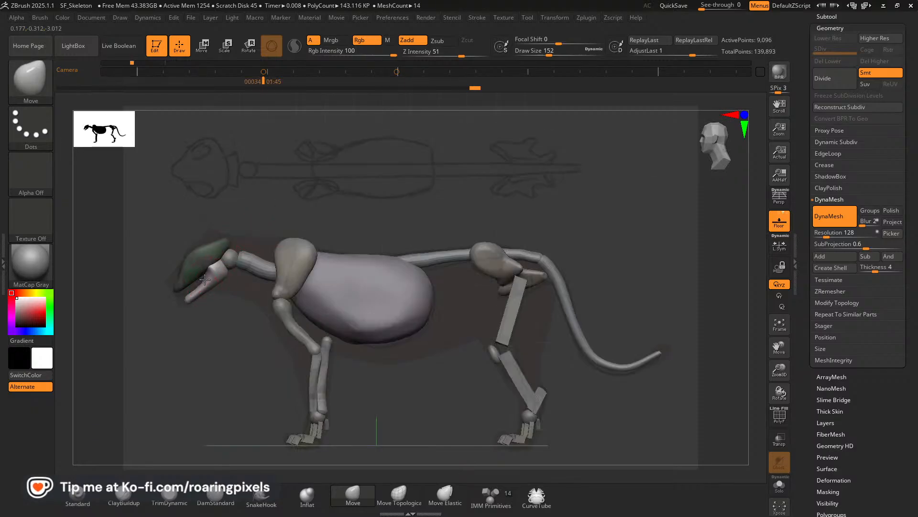
{"action": "key", "text": "["}
{"action": "left_click_drag", "start_coordinate": [222, 272], "coordinate": [218, 269]}
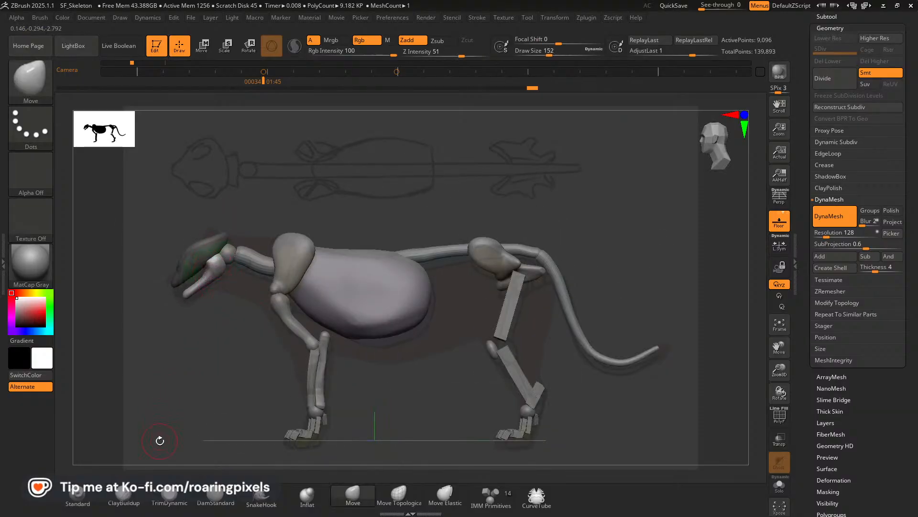
Flatten the rear of the lower jaw with the TrimDynamic brush at size 180.
{"action": "left_click", "coordinate": [170, 497]}
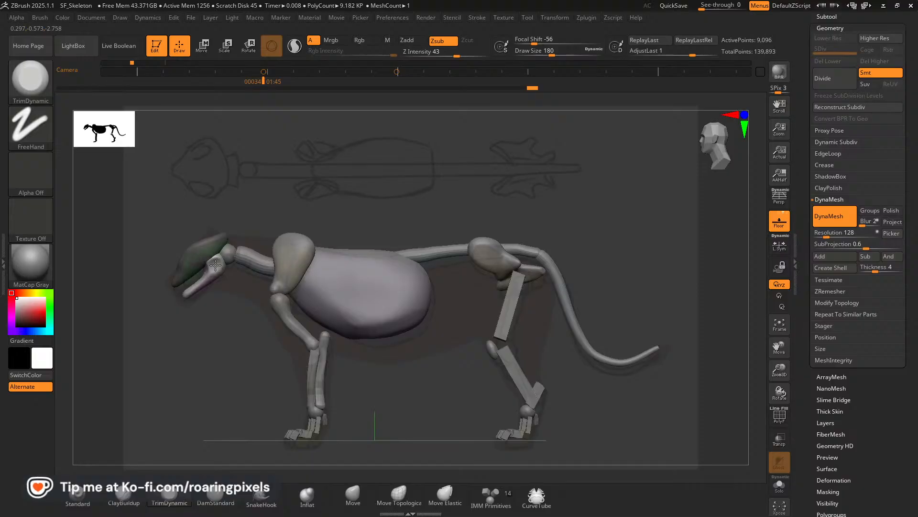
{"action": "key", "text": "ctrl+z"}
{"action": "left_click_drag", "start_coordinate": [219, 259], "coordinate": [215, 264]}
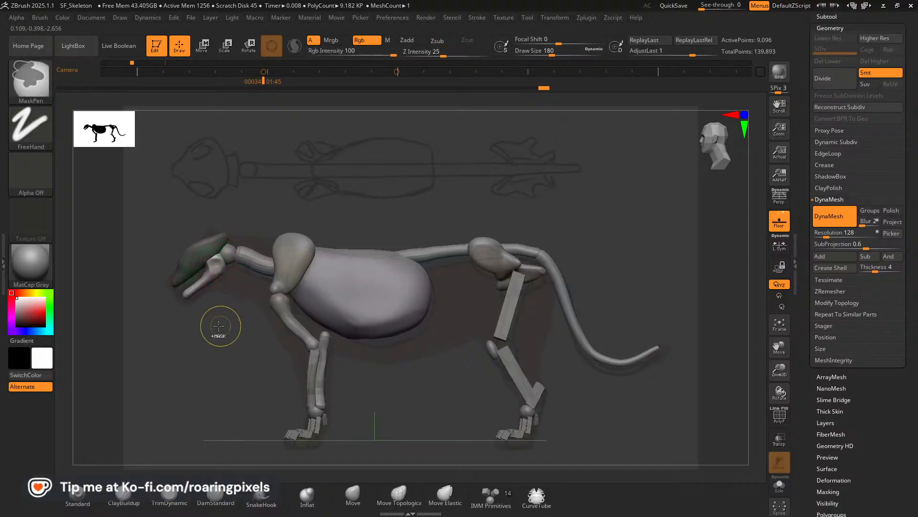
Clear the skull's mask, turn on DynaMesh Groups, show polyframes and re-DynaMesh the skull and jaw as separate polygroups.
{"action": "left_click_drag", "start_coordinate": [222, 322], "coordinate": [242, 338], "text": "ctrl"}
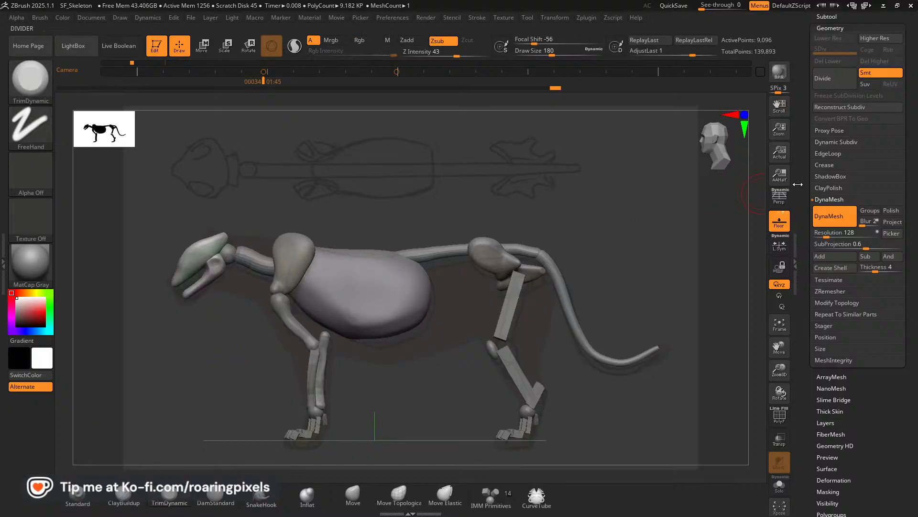
{"action": "left_click", "coordinate": [867, 212]}
{"action": "left_click_drag", "start_coordinate": [201, 358], "coordinate": [245, 379], "text": "ctrl"}
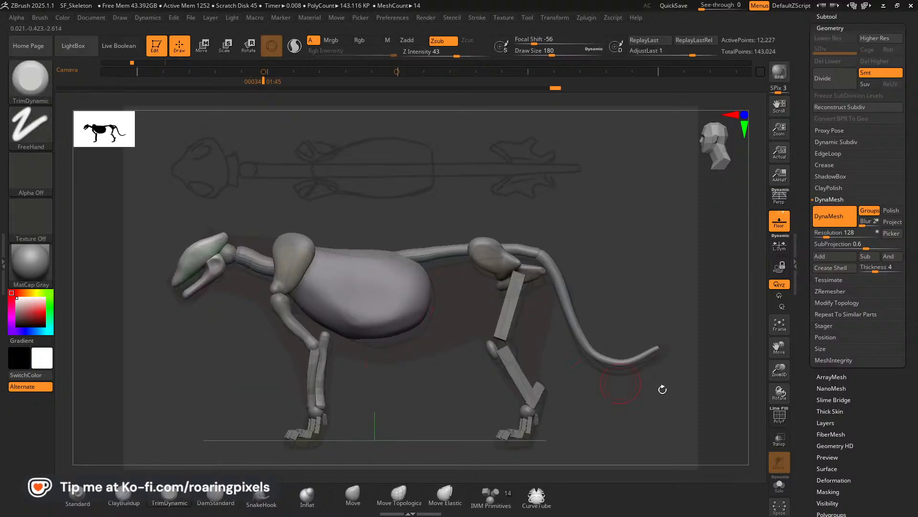
{"action": "key", "text": "shift+f"}
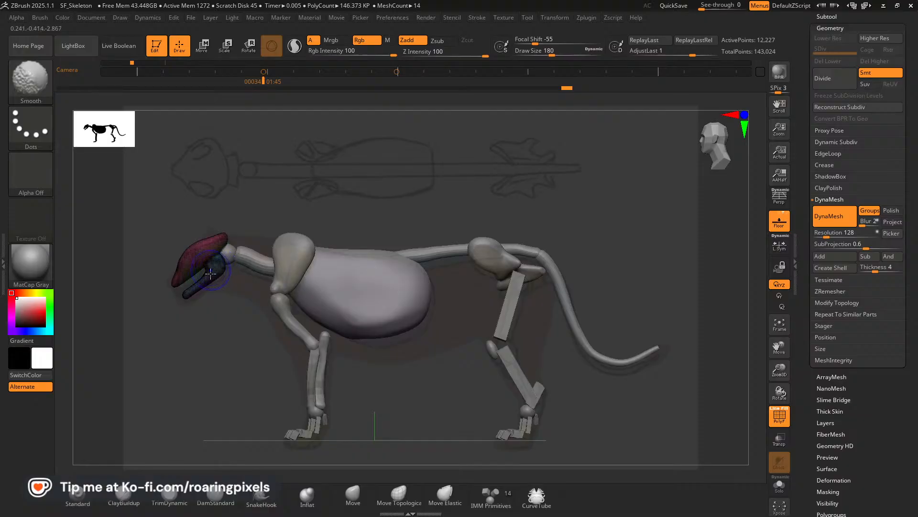
{"action": "left_click_drag", "start_coordinate": [234, 338], "coordinate": [234, 357], "text": "ctrl"}
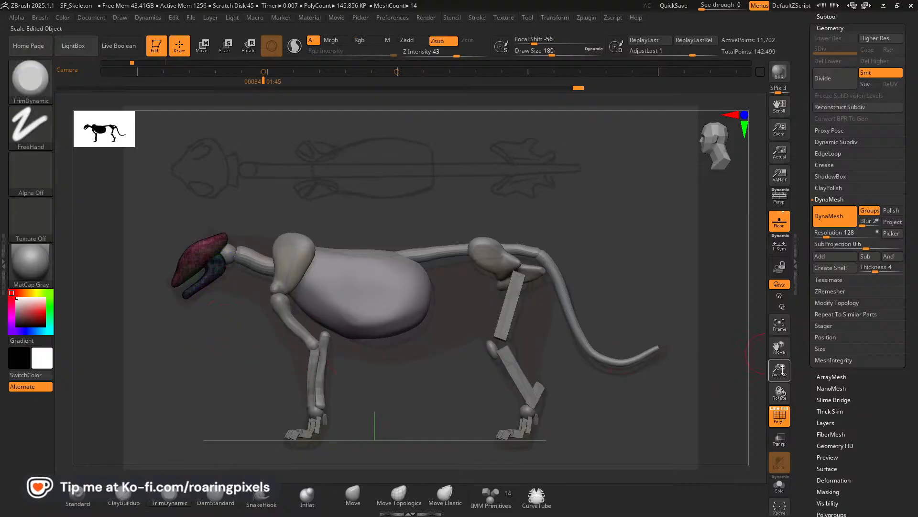
Apply DynaMesh at resolution 128 to the neck, spine and tail SubTools in turn.
{"action": "left_click_drag", "start_coordinate": [779, 371], "coordinate": [727, 378]}
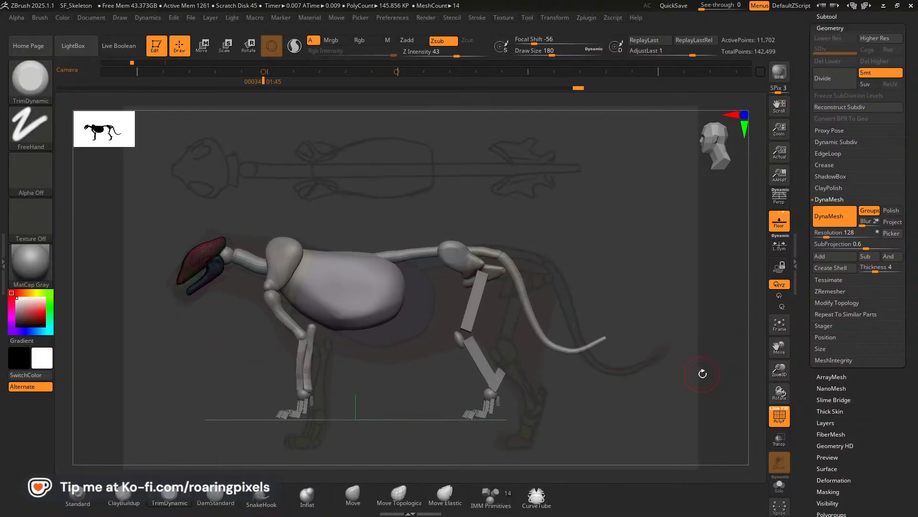
{"action": "key", "text": "alt+Down"}
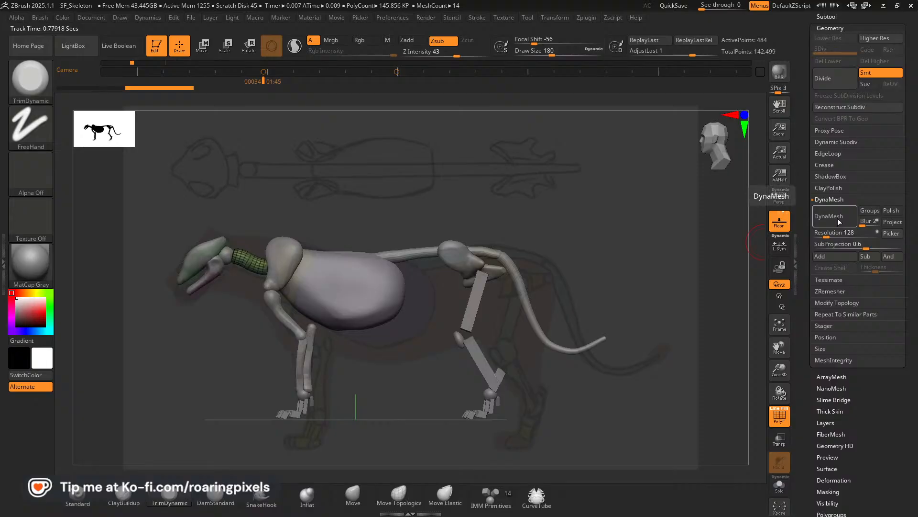
{"action": "left_click", "coordinate": [824, 225]}
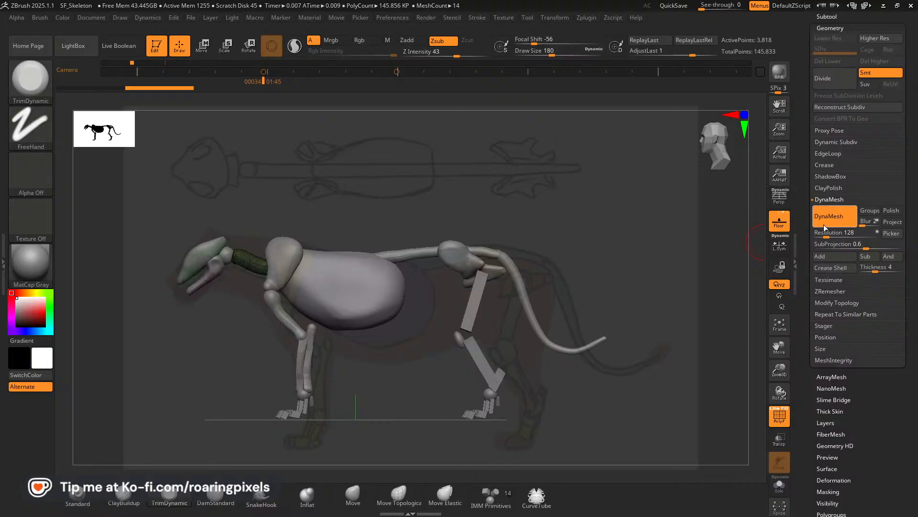
{"action": "left_click", "coordinate": [406, 251], "text": "alt"}
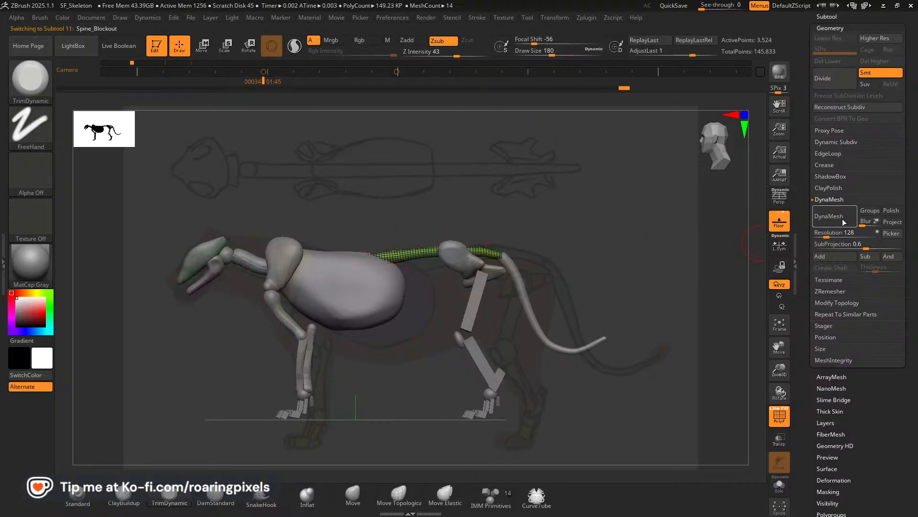
{"action": "left_click", "coordinate": [512, 273], "text": "alt"}
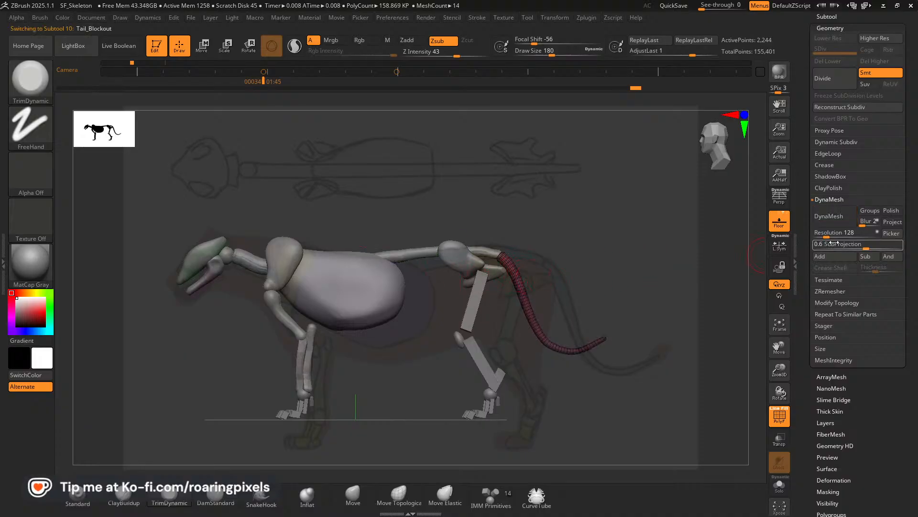
{"action": "left_click", "coordinate": [837, 221]}
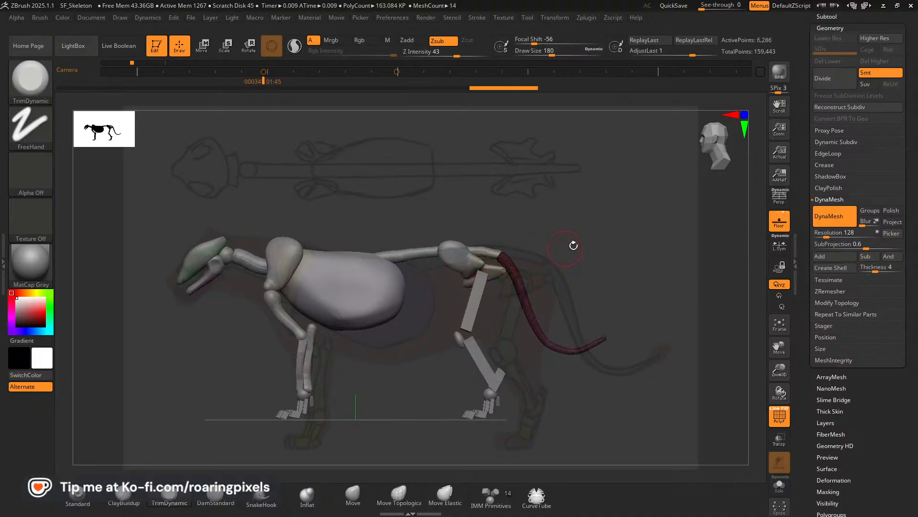
{"action": "left_click_drag", "start_coordinate": [574, 246], "coordinate": [526, 242]}
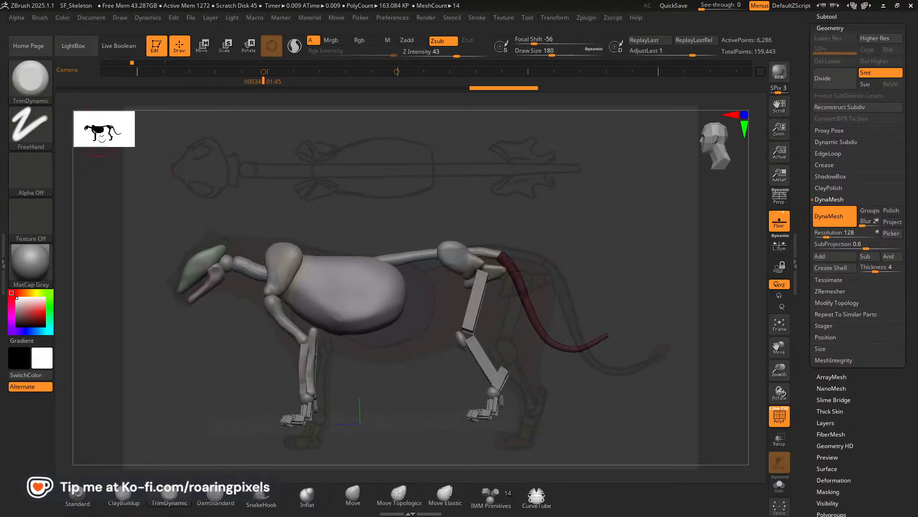
Return the timeline to the first camera keyframe and compare the skeleton's proportions with the reference from the side and front.
{"action": "left_click_drag", "start_coordinate": [328, 197], "coordinate": [284, 197], "text": "shift"}
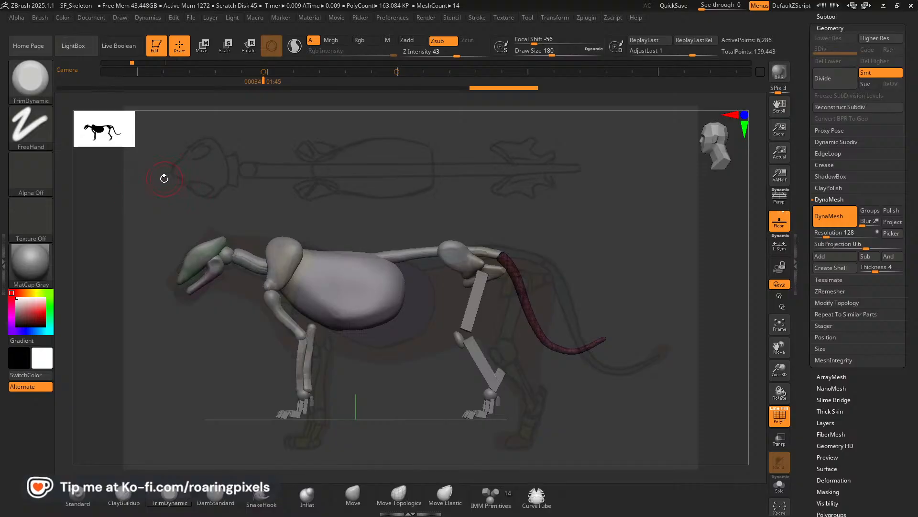
{"action": "key", "text": "Left"}
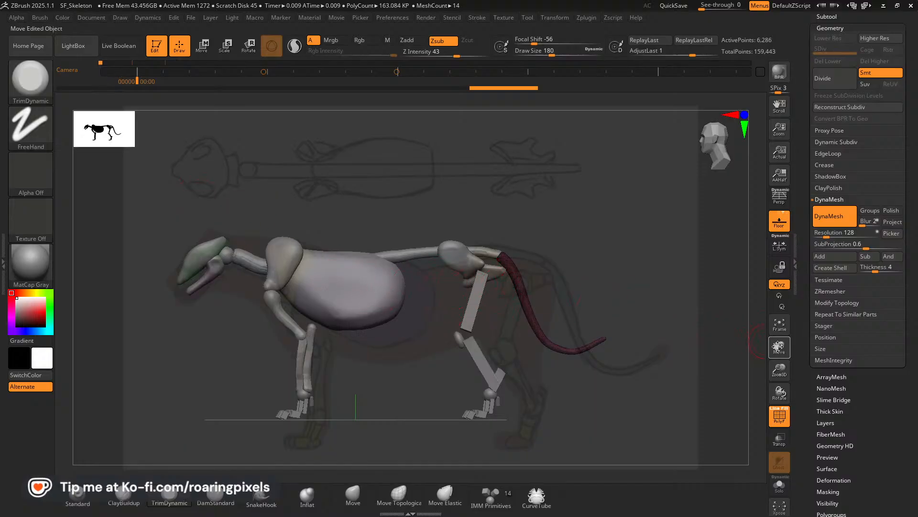
{"action": "mouse_move", "coordinate": [780, 345]}
{"action": "left_mouse_down"}
{"action": "mouse_move", "coordinate": [790, 372]}
{"action": "mouse_move", "coordinate": [798, 348]}
{"action": "left_mouse_up"}
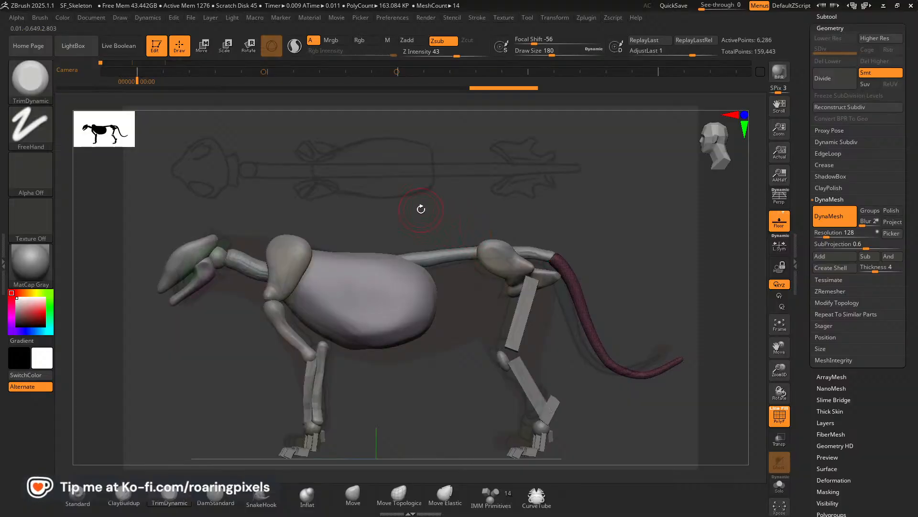
{"action": "left_click_drag", "start_coordinate": [407, 219], "coordinate": [506, 240]}
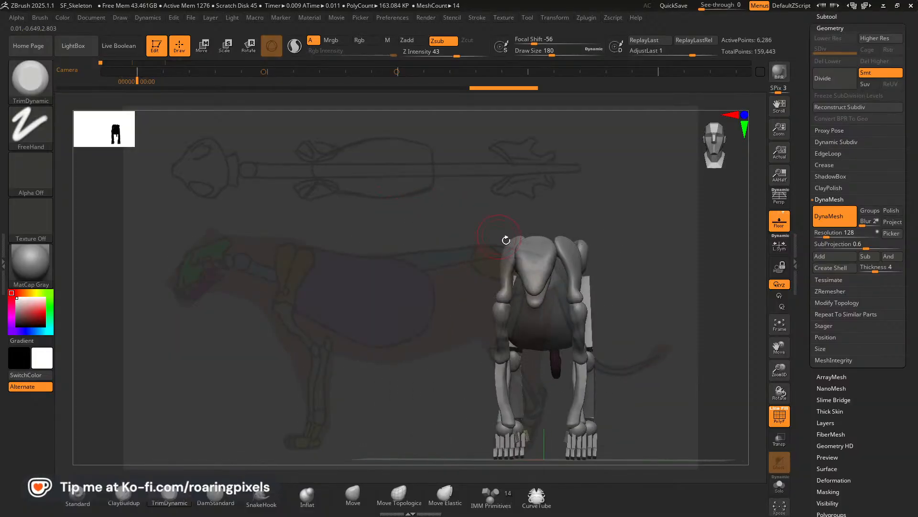
{"action": "left_click_drag", "start_coordinate": [780, 373], "coordinate": [779, 352]}
{"action": "left_click_drag", "start_coordinate": [780, 348], "coordinate": [758, 342]}
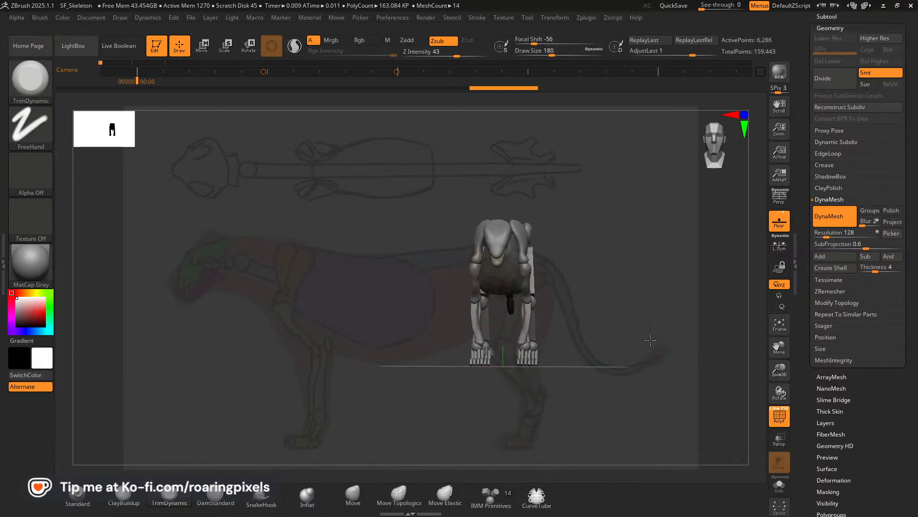
{"action": "left_click_drag", "start_coordinate": [643, 342], "coordinate": [610, 332]}
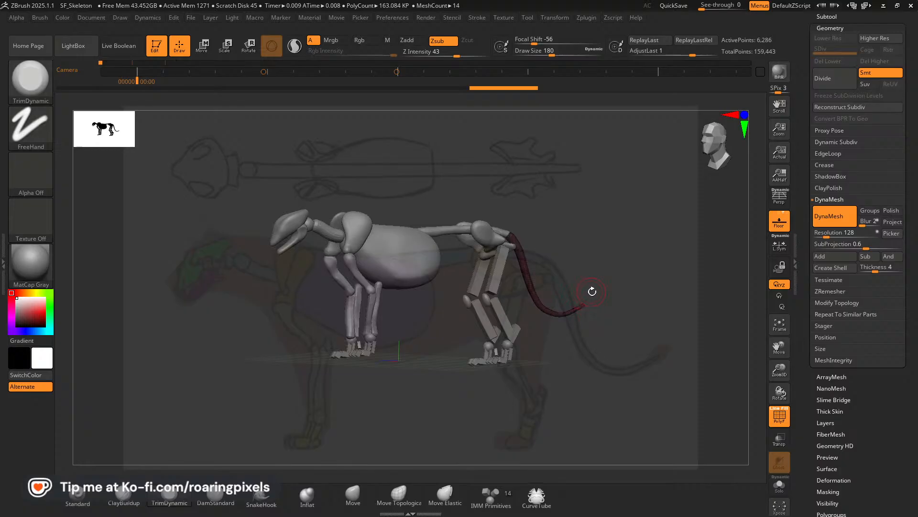
Hide the Spotlight reference drawings so only the skeleton is displayed.
{"action": "key", "text": "z"}
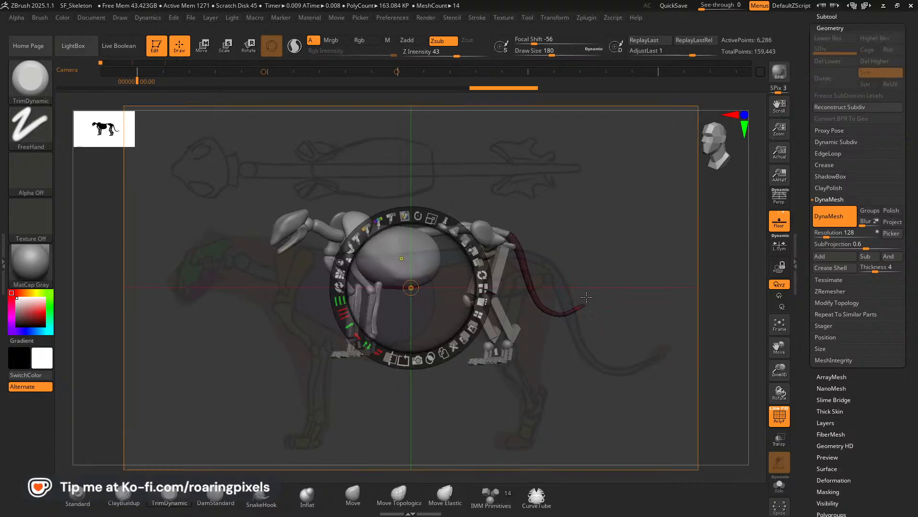
{"action": "key", "text": "z"}
{"action": "key", "text": "z"}
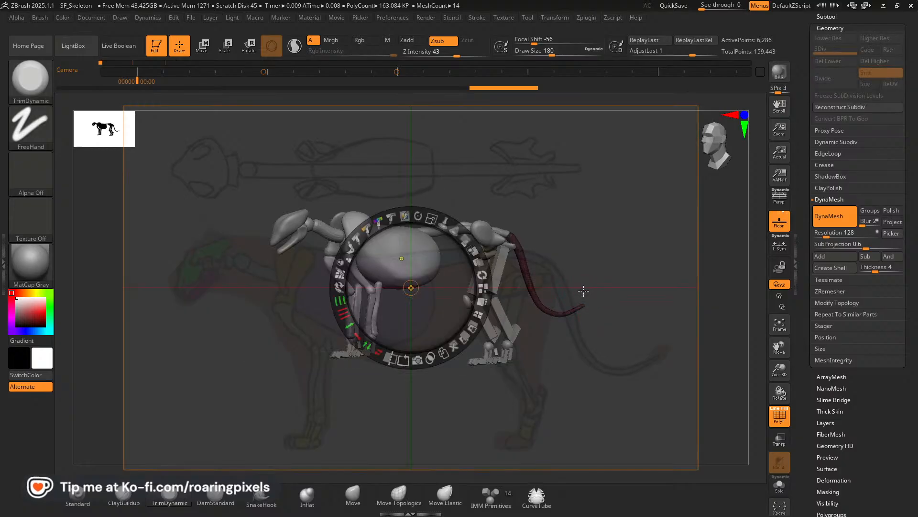
{"action": "key", "text": "z"}
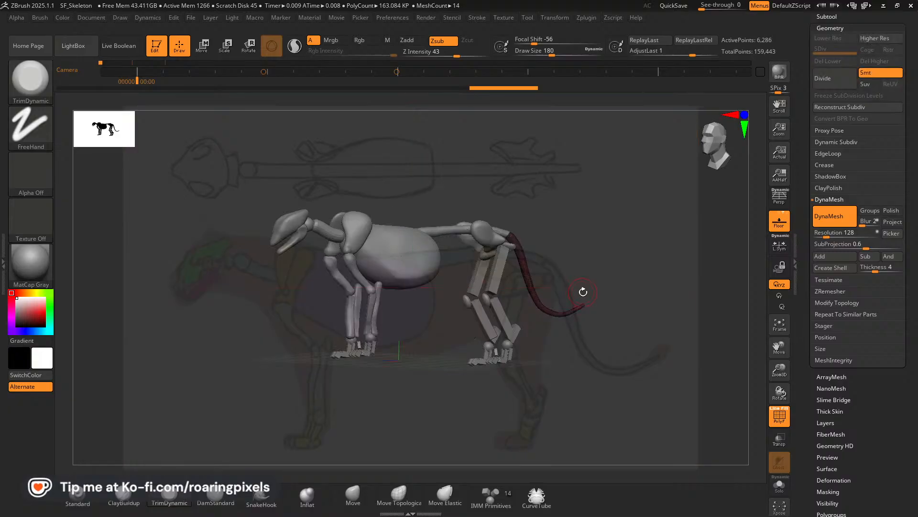
{"action": "key", "text": "shift+z"}
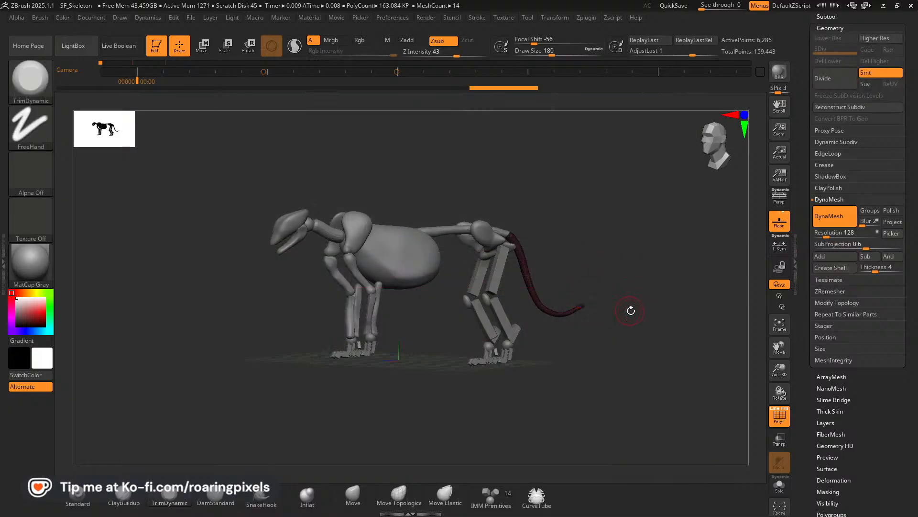
Turn off polyframes and examine the whole skeleton blockout from above and from the side.
{"action": "mouse_move", "coordinate": [675, 371]}
{"action": "left_mouse_down"}
{"action": "mouse_move", "coordinate": [625, 378]}
{"action": "mouse_move", "coordinate": [661, 421]}
{"action": "mouse_move", "coordinate": [648, 354]}
{"action": "mouse_move", "coordinate": [668, 383]}
{"action": "left_mouse_up"}
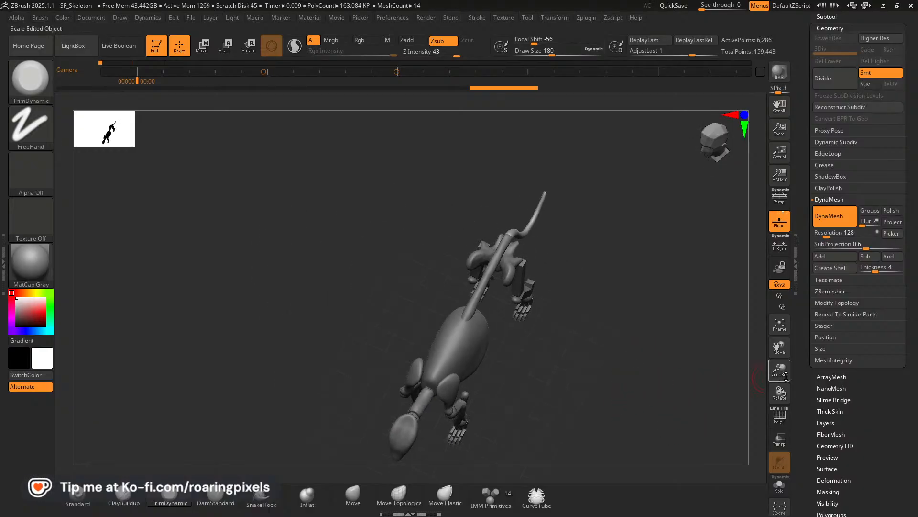
{"action": "left_click_drag", "start_coordinate": [786, 377], "coordinate": [784, 341]}
{"action": "left_click_drag", "start_coordinate": [656, 368], "coordinate": [564, 350]}
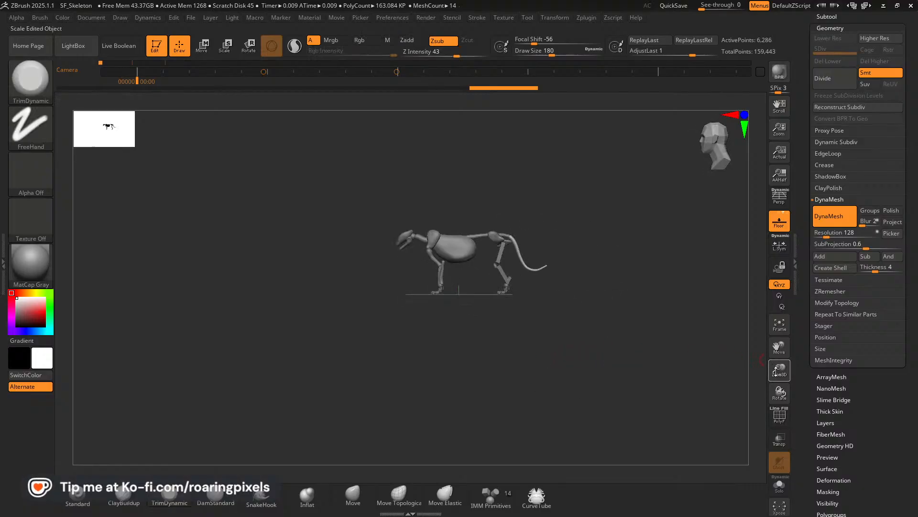
{"action": "left_click_drag", "start_coordinate": [775, 371], "coordinate": [777, 407]}
{"action": "left_click_drag", "start_coordinate": [787, 341], "coordinate": [762, 351]}
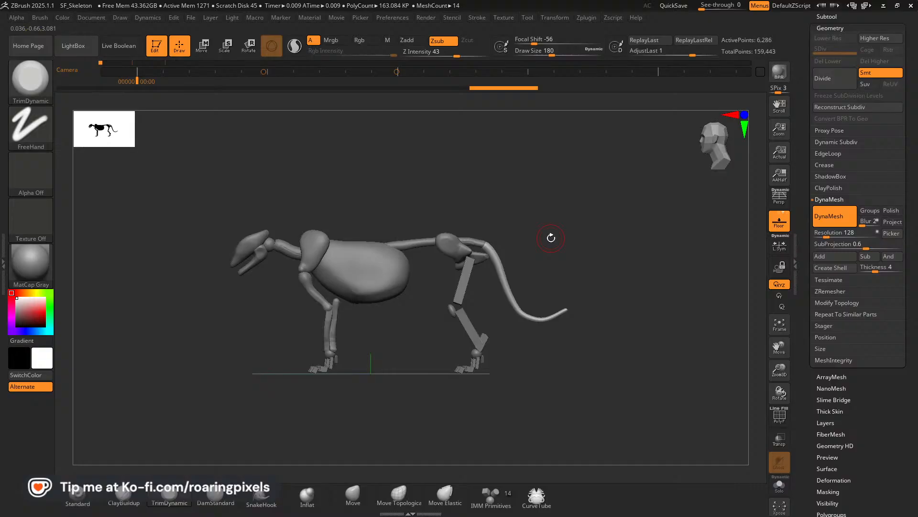
{"action": "mouse_move", "coordinate": [574, 222]}
{"action": "left_mouse_down"}
{"action": "mouse_move", "coordinate": [516, 226]}
{"action": "mouse_move", "coordinate": [525, 211]}
{"action": "mouse_move", "coordinate": [528, 241]}
{"action": "mouse_move", "coordinate": [581, 235]}
{"action": "left_mouse_up"}
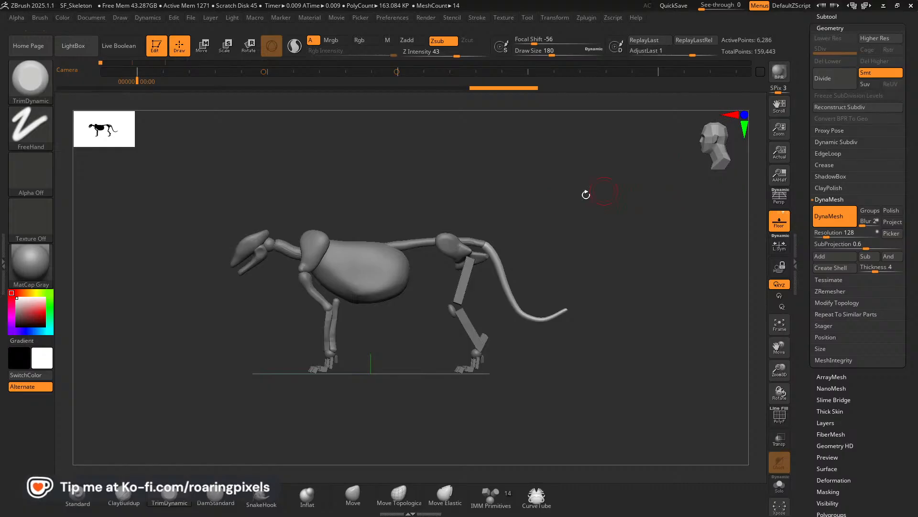
Merge all visible skeleton SubTools into one separate tool with MergeVisible.
{"action": "left_click_drag", "start_coordinate": [868, 26], "coordinate": [868, 210]}
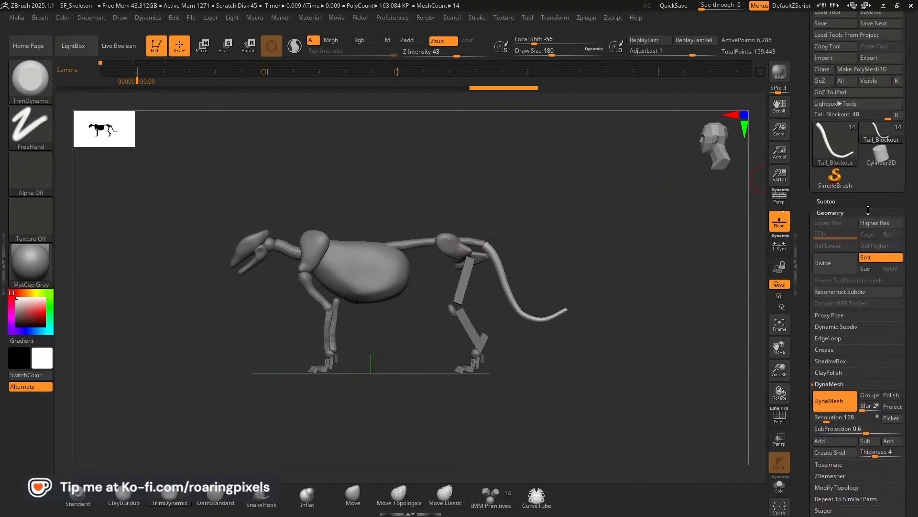
{"action": "left_click", "coordinate": [823, 202]}
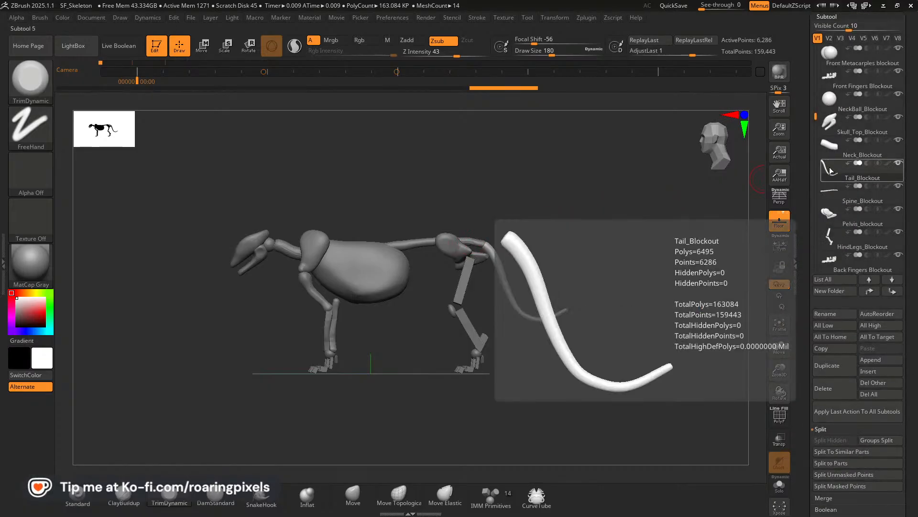
{"action": "left_click", "coordinate": [780, 415]}
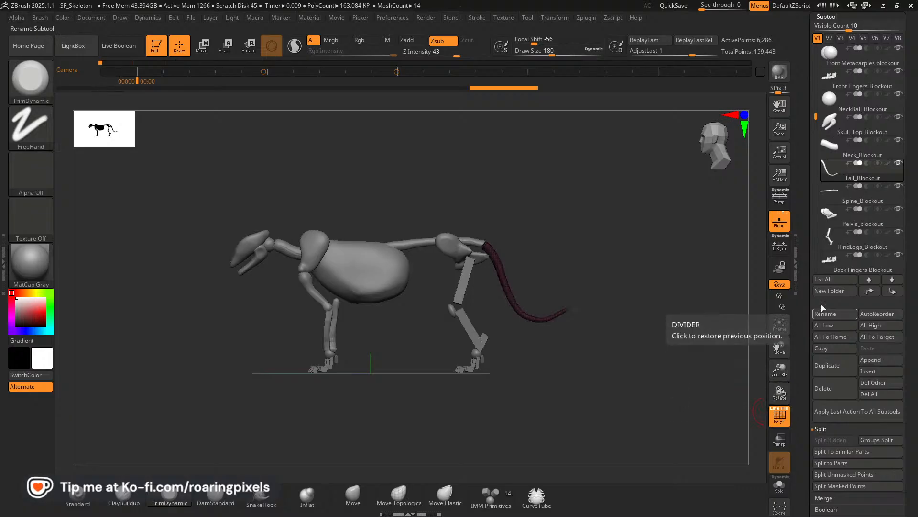
{"action": "left_click_drag", "start_coordinate": [908, 127], "coordinate": [908, 202]}
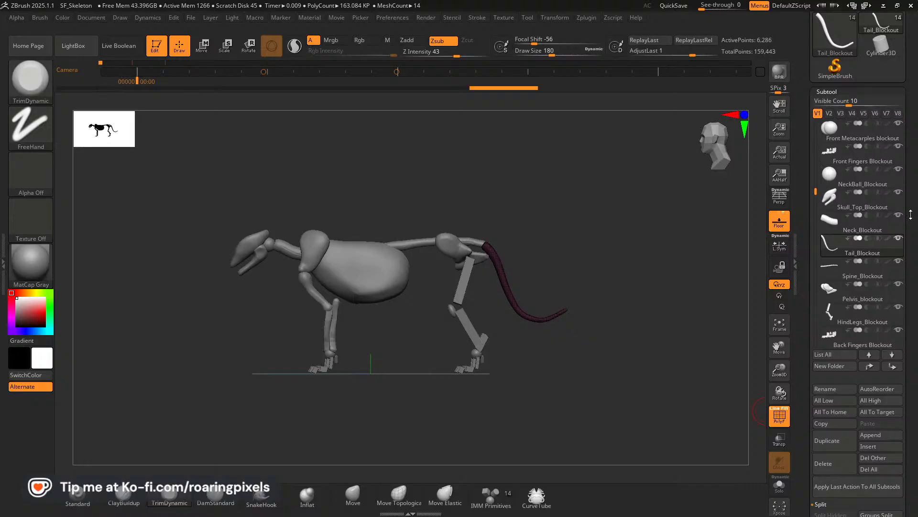
{"action": "left_click_drag", "start_coordinate": [912, 222], "coordinate": [912, 27]}
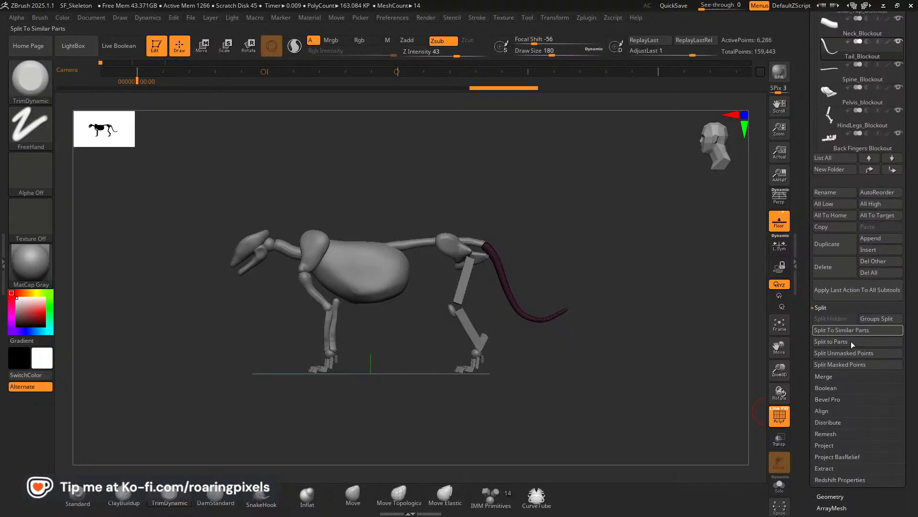
{"action": "left_click", "coordinate": [826, 376]}
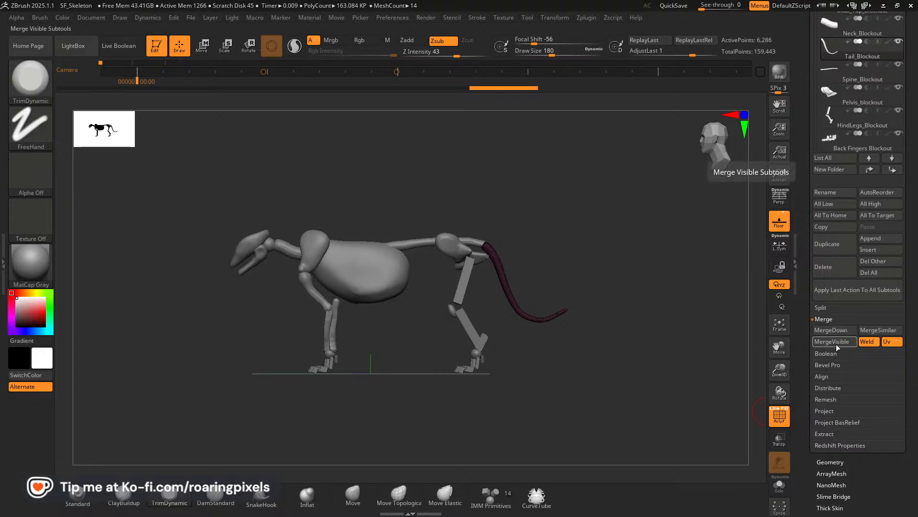
{"action": "left_click", "coordinate": [777, 414]}
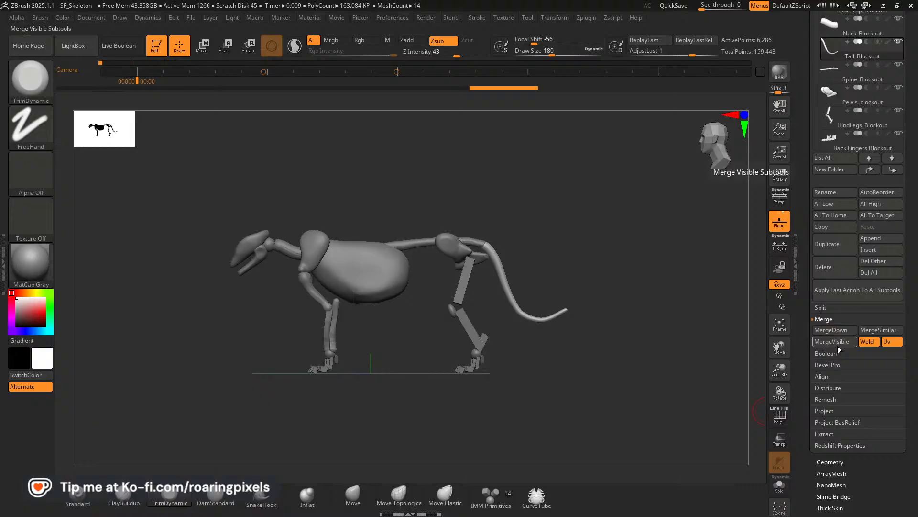
{"action": "left_click_drag", "start_coordinate": [912, 125], "coordinate": [914, 253]}
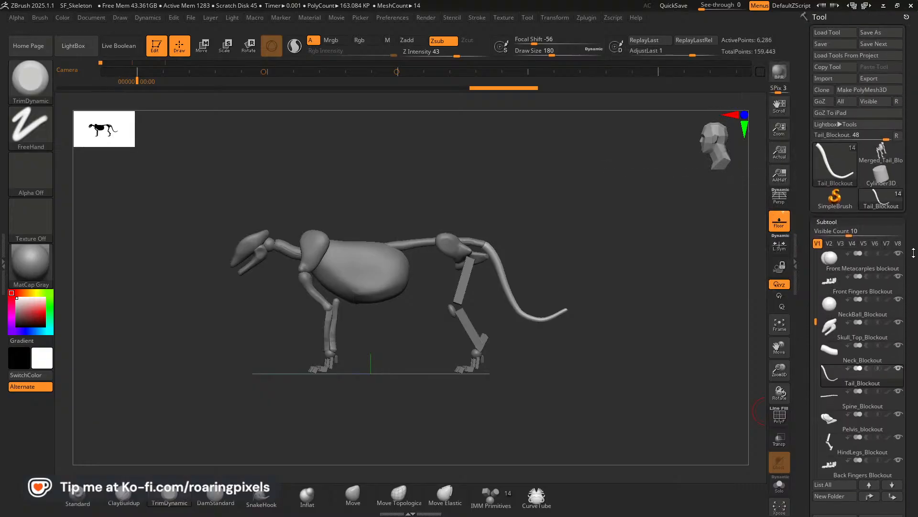
Switch to the Merged_Tail_Blockout tool, show its polyframes and check the polygroups across the skeleton.
{"action": "left_click", "coordinate": [883, 156]}
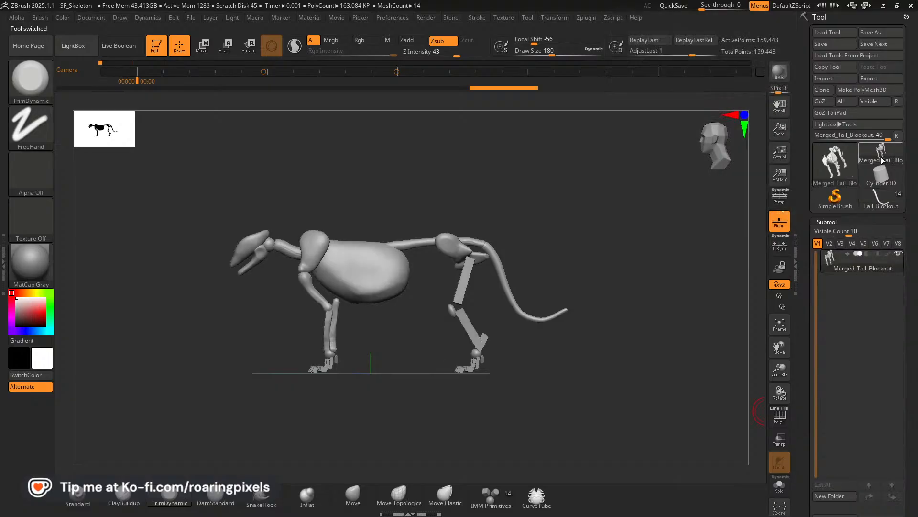
{"action": "left_click", "coordinate": [781, 420]}
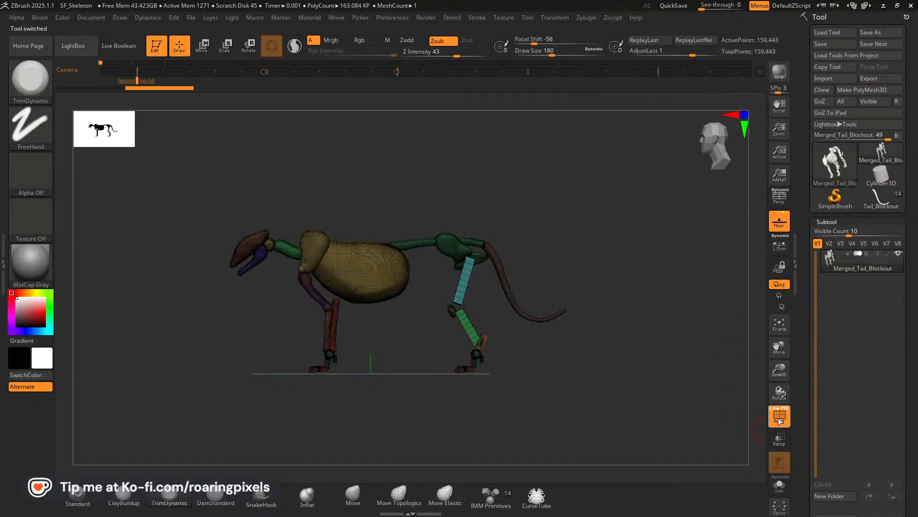
{"action": "left_click_drag", "start_coordinate": [623, 394], "coordinate": [597, 400]}
{"action": "left_click_drag", "start_coordinate": [584, 400], "coordinate": [643, 398]}
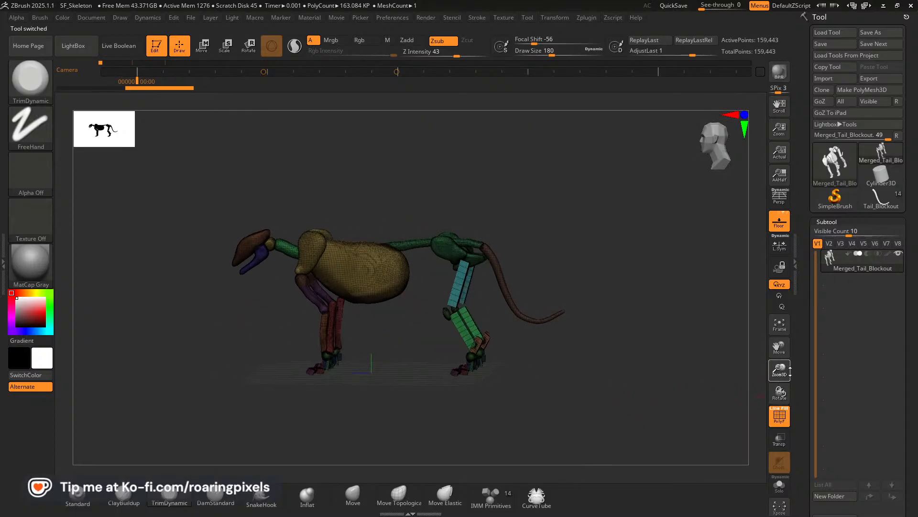
{"action": "left_click_drag", "start_coordinate": [790, 371], "coordinate": [781, 406]}
{"action": "left_click_drag", "start_coordinate": [476, 386], "coordinate": [534, 389]}
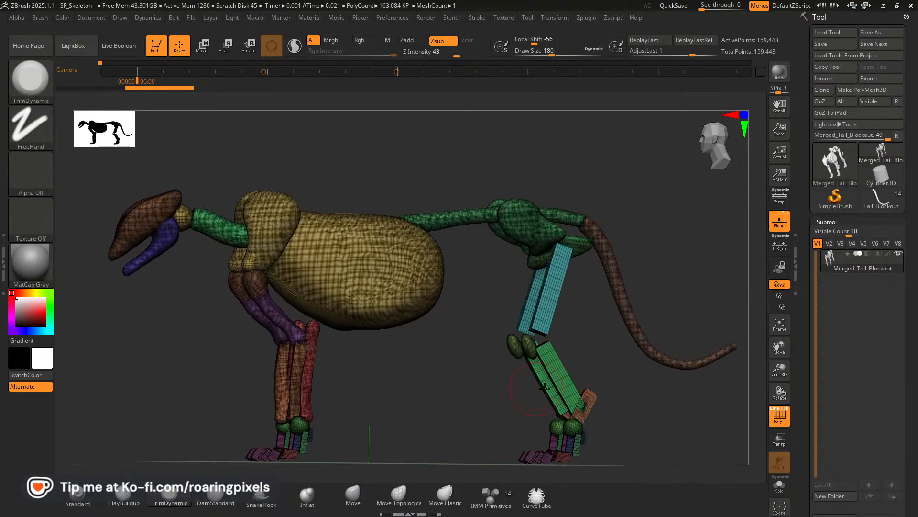
{"action": "left_click_drag", "start_coordinate": [780, 378], "coordinate": [780, 355]}
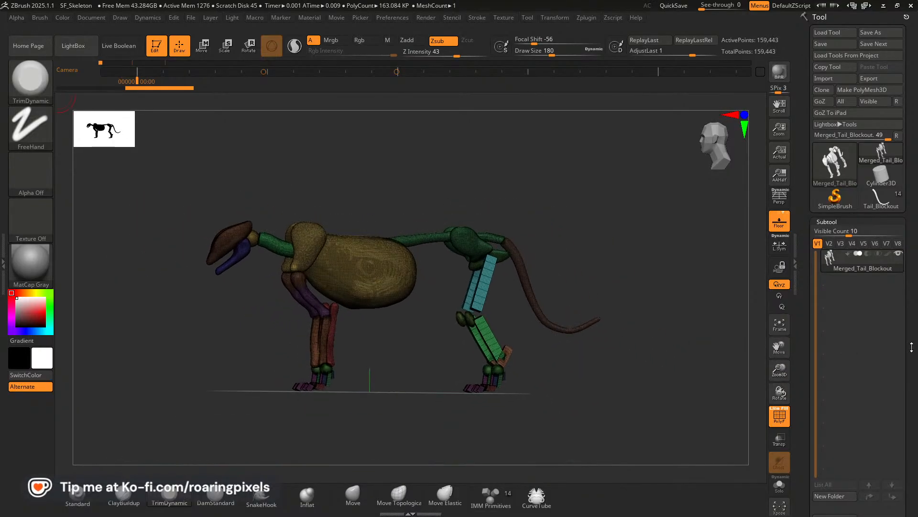
Apply DynaMesh to the merged skeleton at resolution 680 with Groups turned on.
{"action": "scroll", "coordinate": [875, 357], "scroll_direction": "down", "scroll_amount": 4}
{"action": "scroll", "coordinate": [875, 356], "scroll_direction": "down", "scroll_amount": 3}
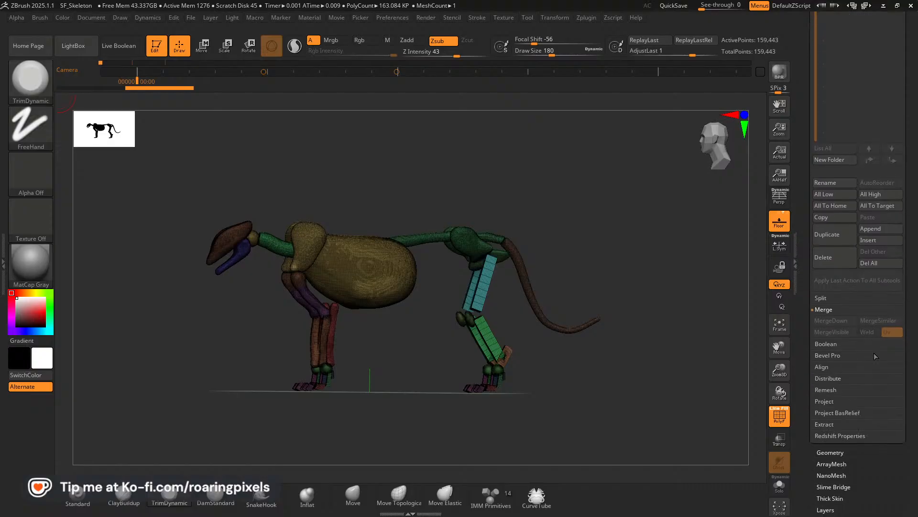
{"action": "left_click", "coordinate": [825, 452]}
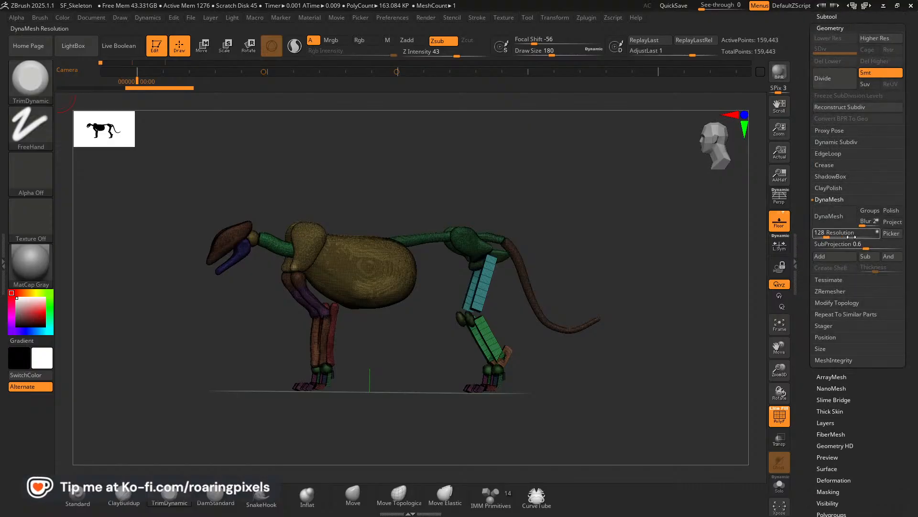
{"action": "left_click_drag", "start_coordinate": [842, 234], "coordinate": [835, 233]}
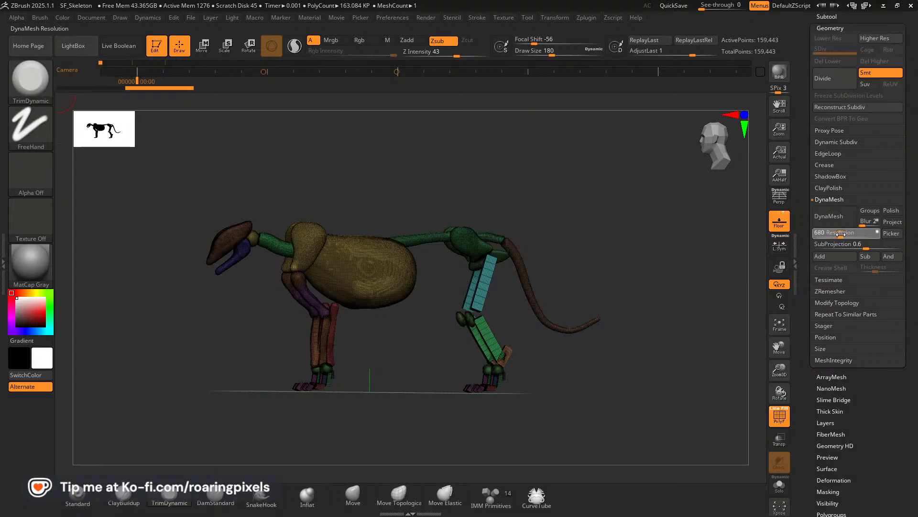
{"action": "left_click", "coordinate": [870, 212]}
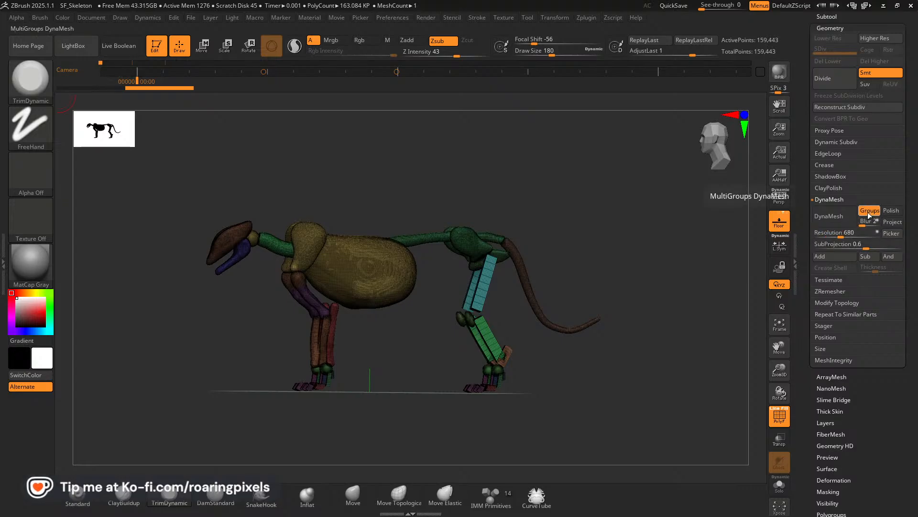
{"action": "left_click", "coordinate": [832, 220]}
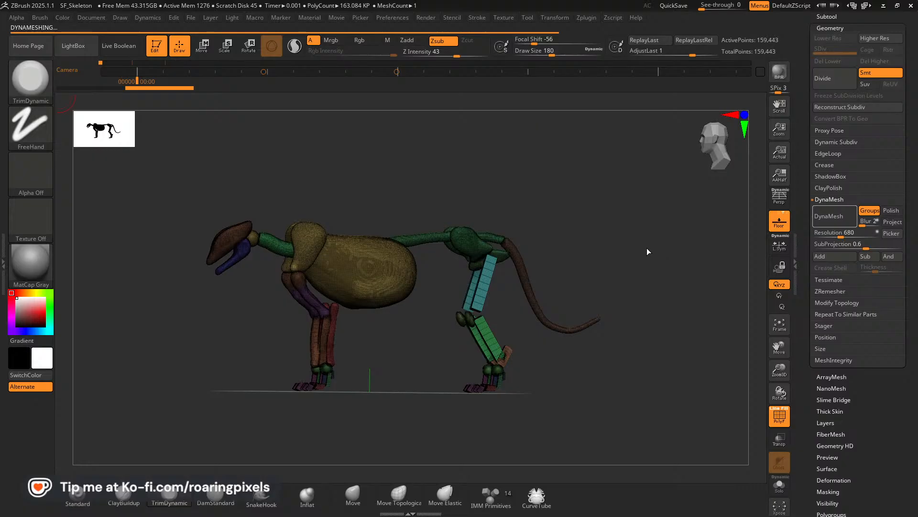
Check the remeshed skeleton up close from several angles and turn off polyframes.
{"action": "left_click_drag", "start_coordinate": [631, 248], "coordinate": [650, 268]}
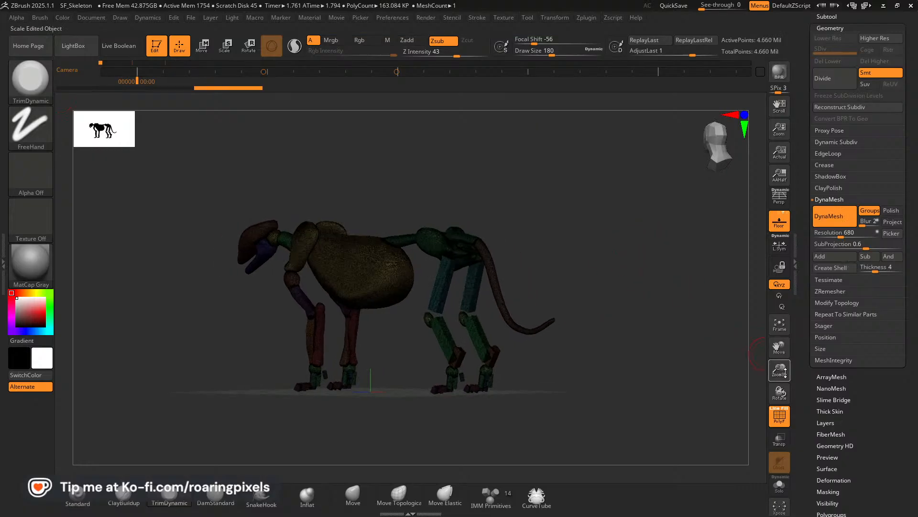
{"action": "left_click_drag", "start_coordinate": [785, 372], "coordinate": [766, 420]}
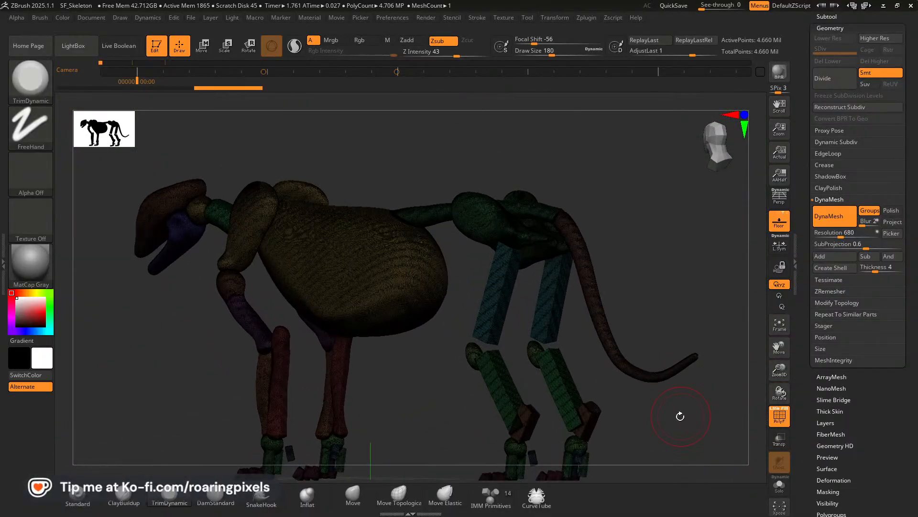
{"action": "left_click_drag", "start_coordinate": [680, 416], "coordinate": [748, 418]}
{"action": "left_click", "coordinate": [779, 414]}
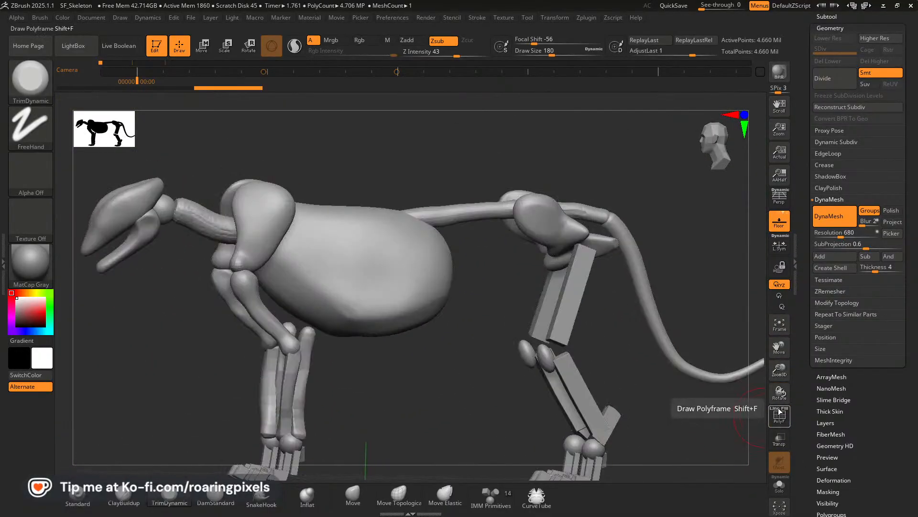
Undo the last DynaMesh and apply it again to the merged skeleton at resolution 360 with Groups turned on.
{"action": "left_click_drag", "start_coordinate": [681, 260], "coordinate": [655, 262]}
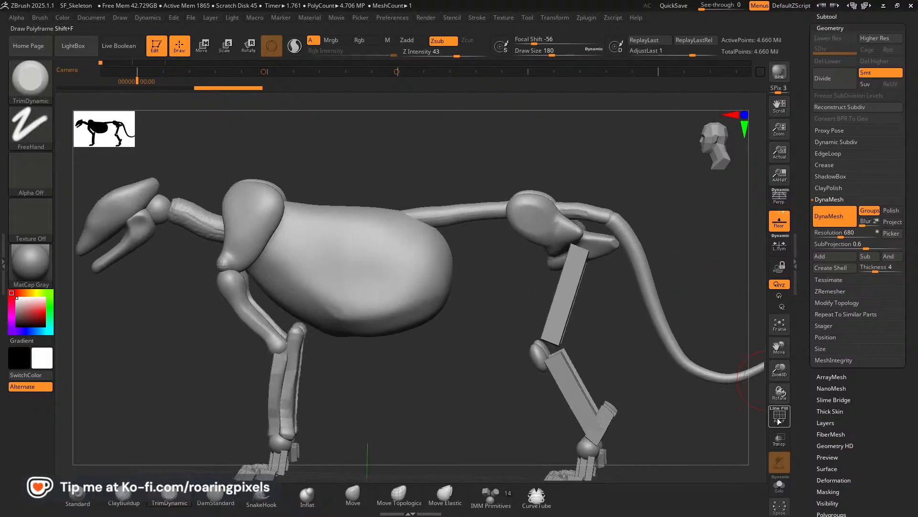
{"action": "left_click", "coordinate": [779, 415]}
{"action": "key", "text": "ctrl"}
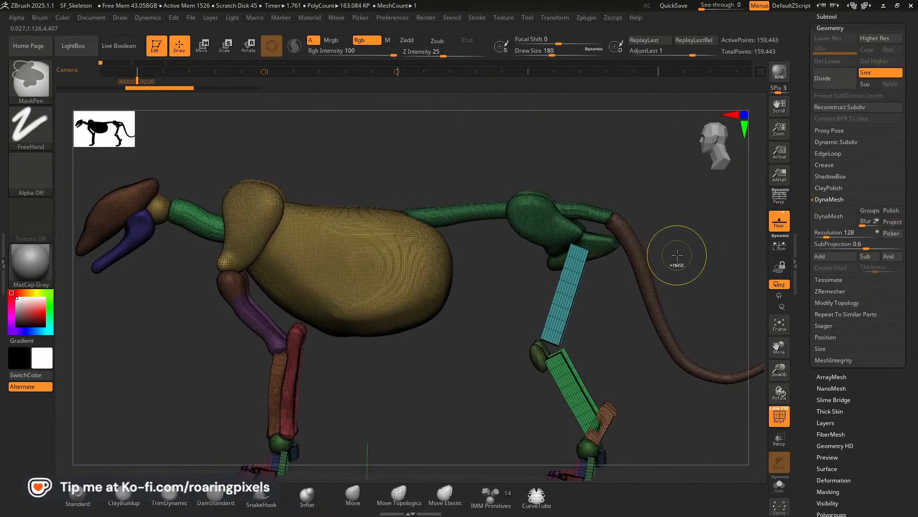
{"action": "left_click_drag", "start_coordinate": [827, 233], "coordinate": [834, 233]}
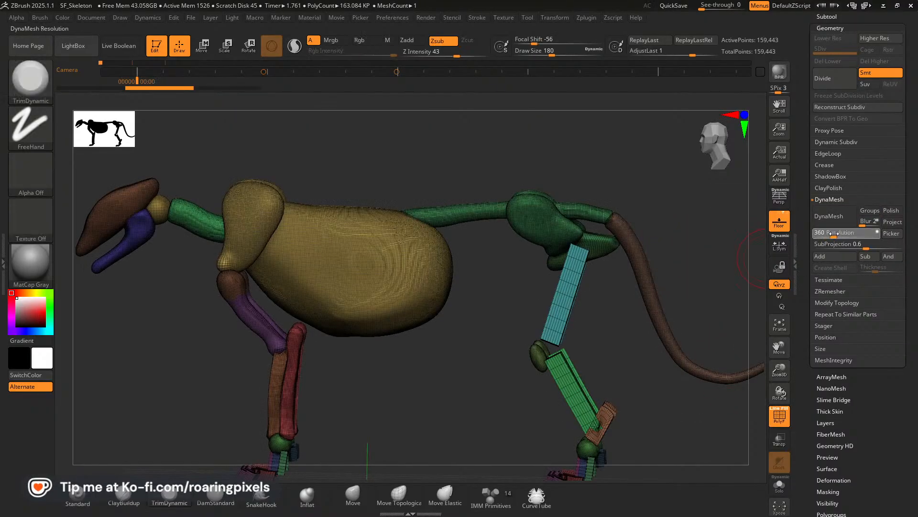
{"action": "left_click", "coordinate": [837, 218]}
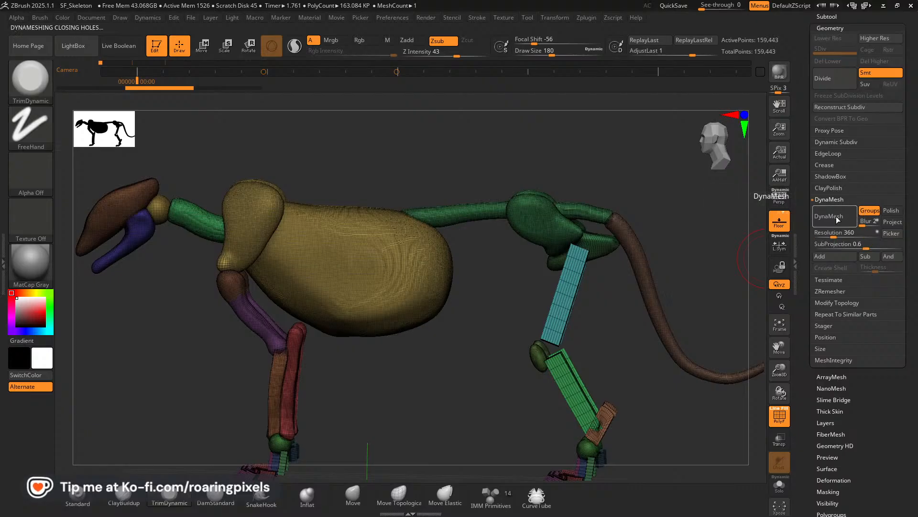
Inspect the remeshed skeleton's surface without polyframes, then show the polyframes again.
{"action": "mouse_move", "coordinate": [706, 298]}
{"action": "left_mouse_down"}
{"action": "mouse_move", "coordinate": [684, 280]}
{"action": "mouse_move", "coordinate": [750, 395]}
{"action": "mouse_move", "coordinate": [765, 358]}
{"action": "mouse_move", "coordinate": [749, 350]}
{"action": "left_mouse_up"}
{"action": "left_click", "coordinate": [781, 414]}
{"action": "left_click_drag", "start_coordinate": [627, 370], "coordinate": [630, 344]}
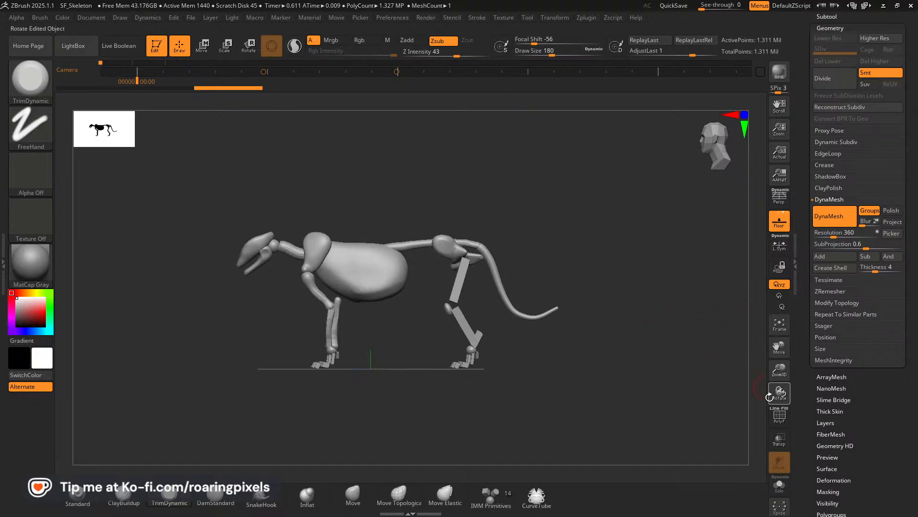
{"action": "left_click", "coordinate": [780, 414]}
Rename the merged SubTool as Skeleton_Blockout.
{"action": "left_click_drag", "start_coordinate": [904, 264], "coordinate": [904, 343]}
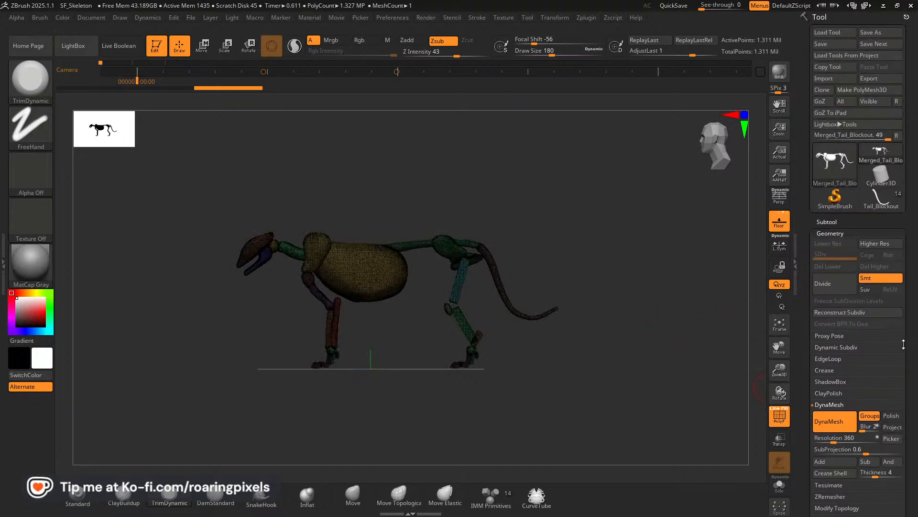
{"action": "left_click", "coordinate": [830, 222]}
{"action": "left_click", "coordinate": [830, 222]}
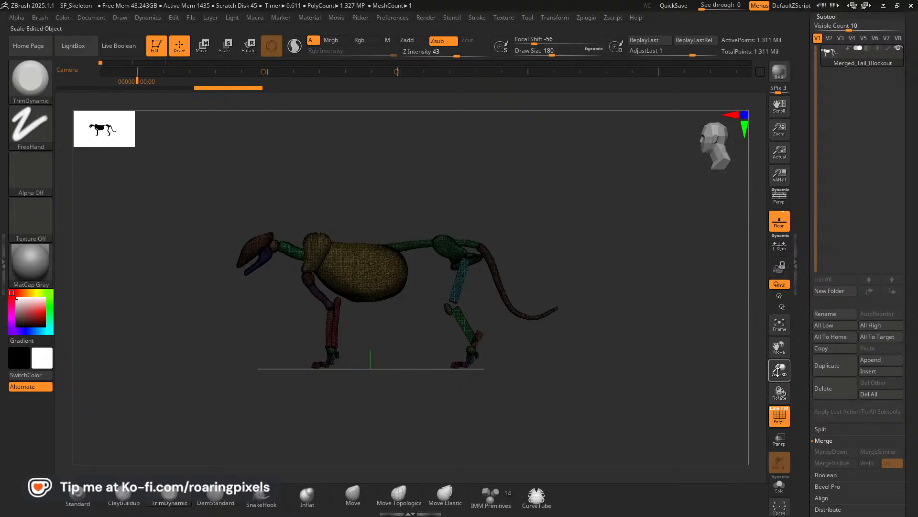
{"action": "left_click_drag", "start_coordinate": [777, 371], "coordinate": [780, 325]}
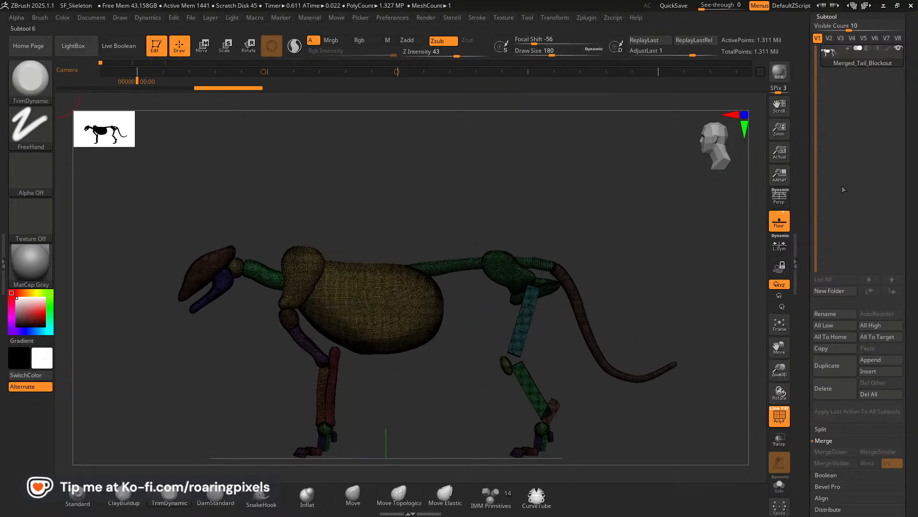
{"action": "left_click", "coordinate": [825, 314]}
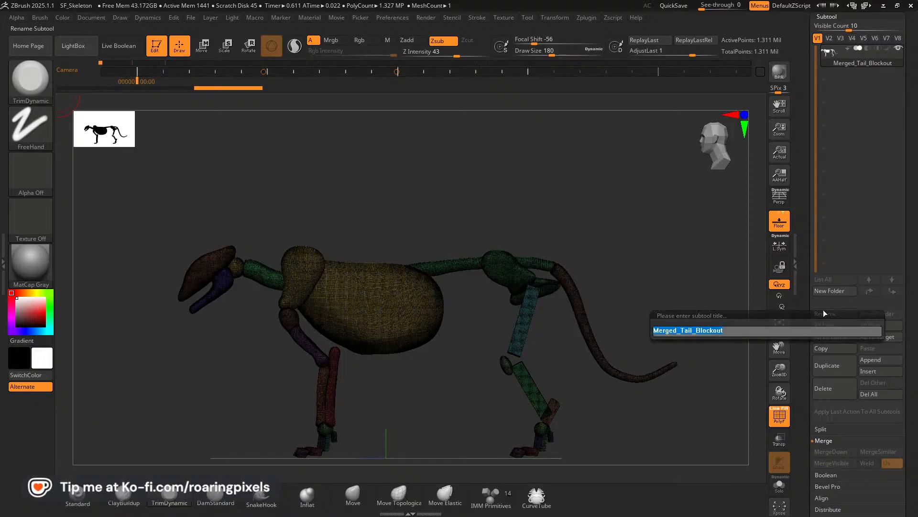
{"action": "type", "text": "Skelton"}
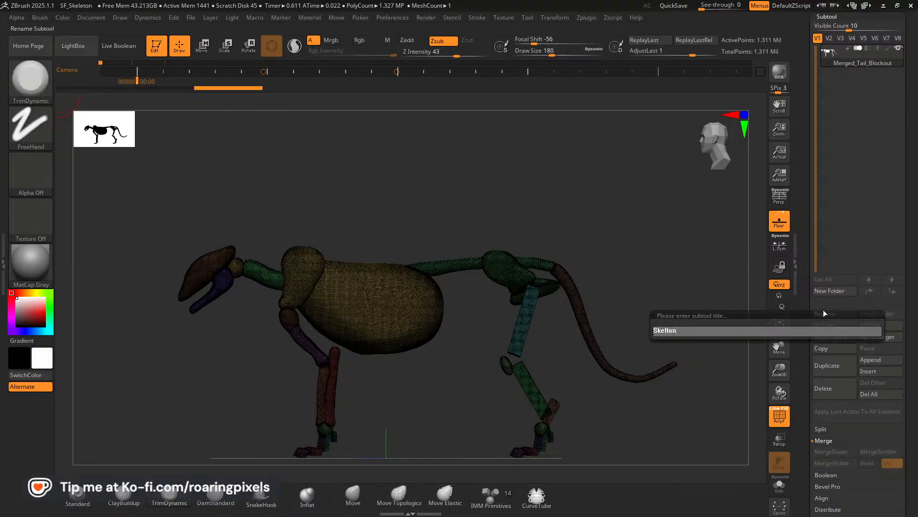
{"action": "type", "text": "_b"}
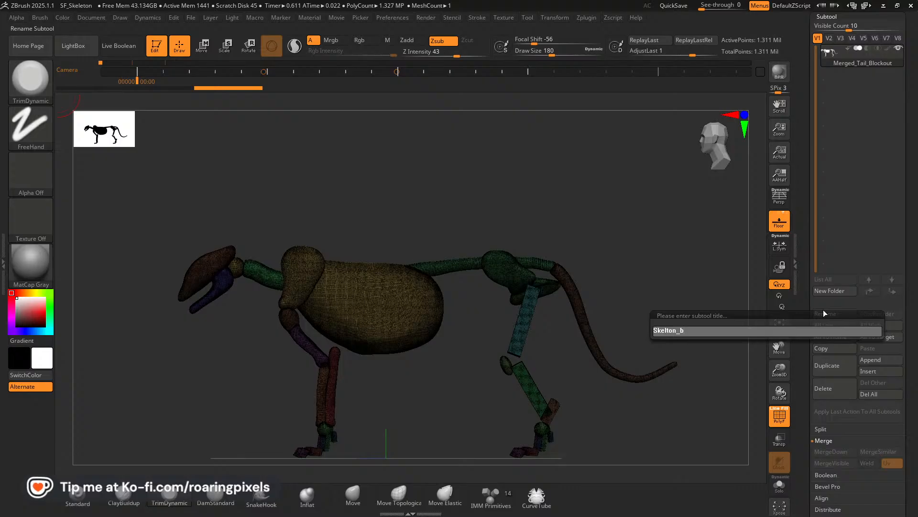
{"action": "key", "text": "BackSpace"}
{"action": "type", "text": "B"}
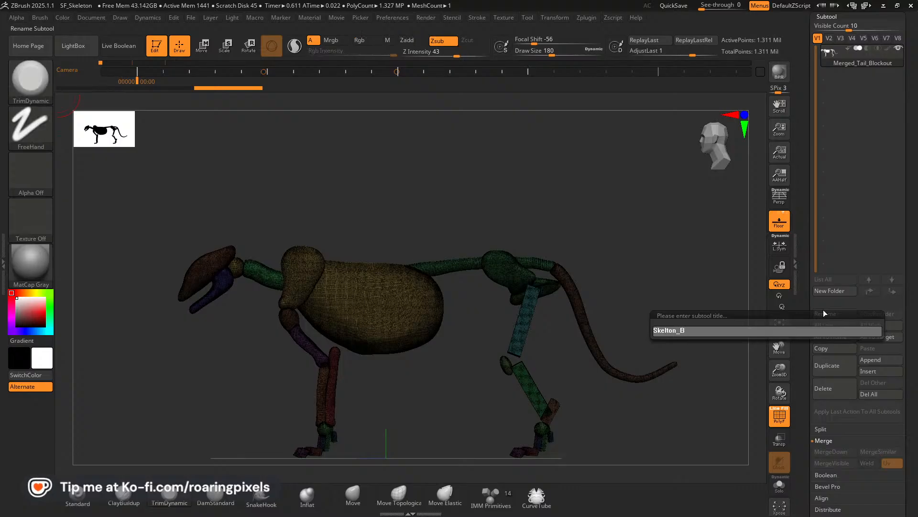
{"action": "type", "text": "lockout_"}
{"action": "key", "text": "BackSpace"}
{"action": "key", "text": "BackSpace"}
{"action": "key", "text": "BackSpace"}
{"action": "key", "text": "BackSpace"}
{"action": "key", "text": "BackSpace"}
{"action": "key", "text": "BackSpace"}
{"action": "key", "text": "BackSpace"}
{"action": "key", "text": "BackSpace"}
{"action": "key", "text": "BackSpace"}
{"action": "key", "text": "BackSpace"}
{"action": "key", "text": "BackSpace"}
{"action": "type", "text": "eton"}
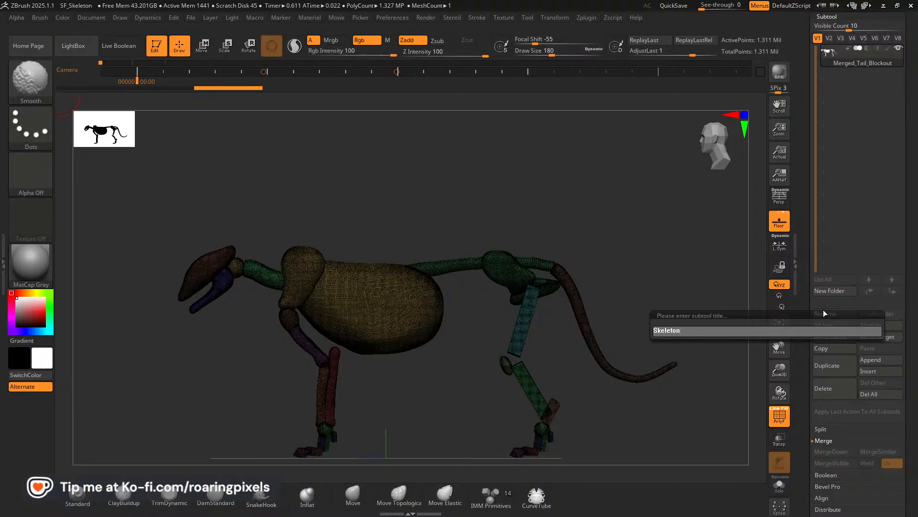
{"action": "type", "text": "_Blockout"}
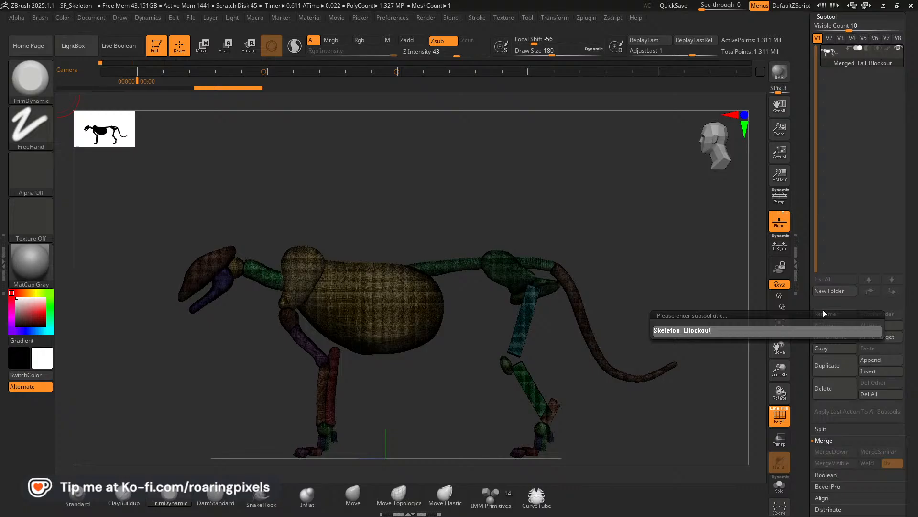
{"action": "key", "text": "Return"}
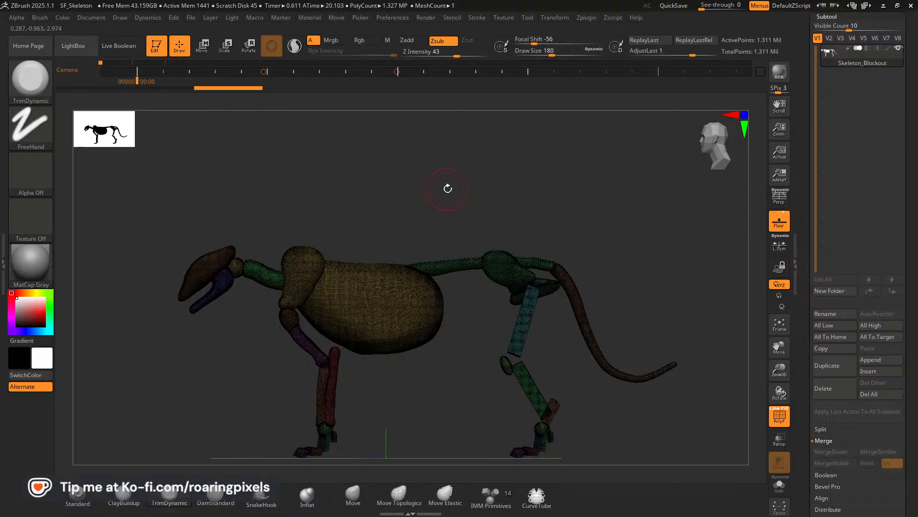
Save the project over the existing SF_Skeleton file and turn off polyframes.
{"action": "key", "text": "ctrl+s"}
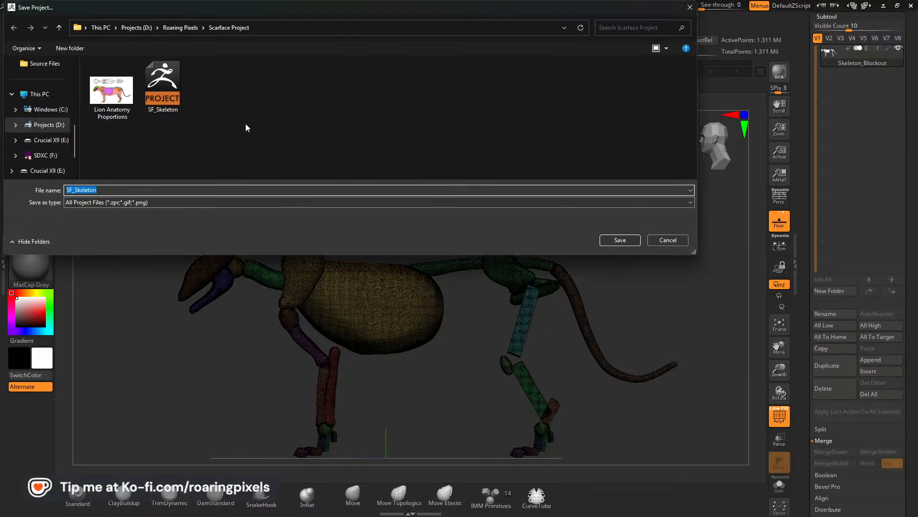
{"action": "left_click", "coordinate": [620, 239]}
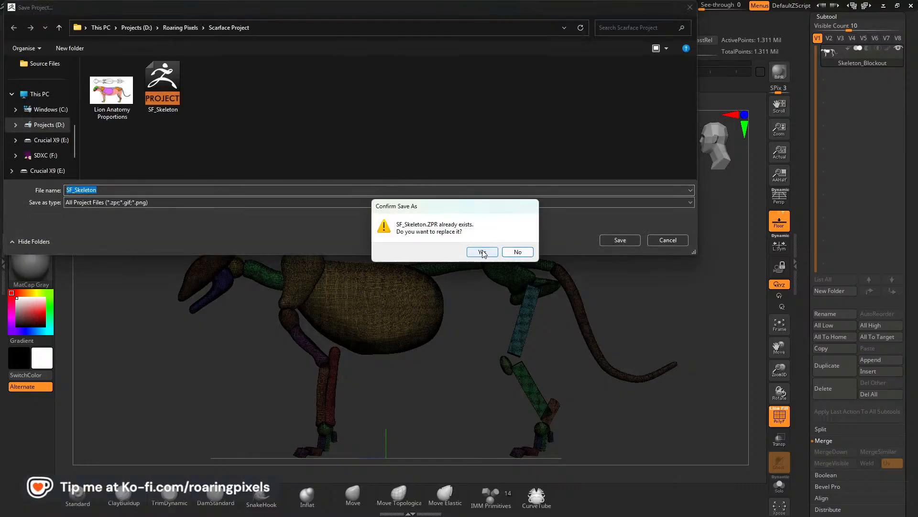
{"action": "left_click", "coordinate": [478, 250]}
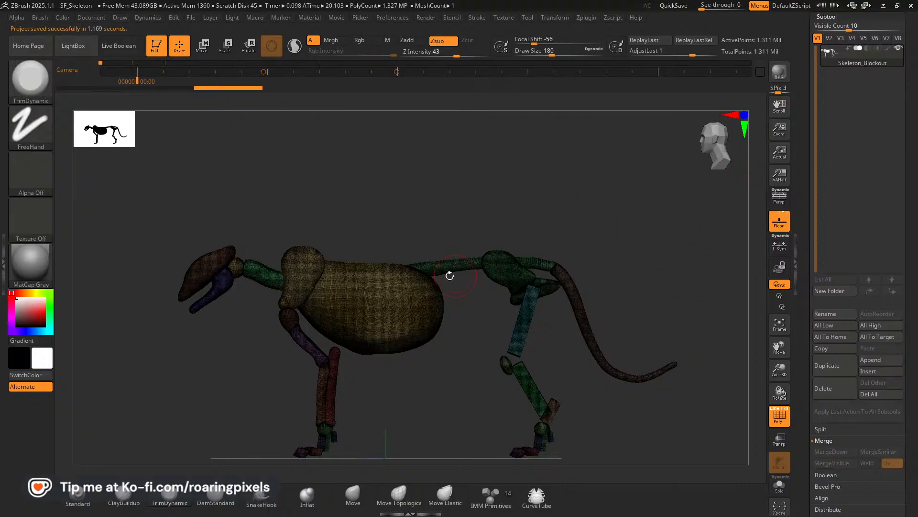
{"action": "left_click", "coordinate": [778, 417]}
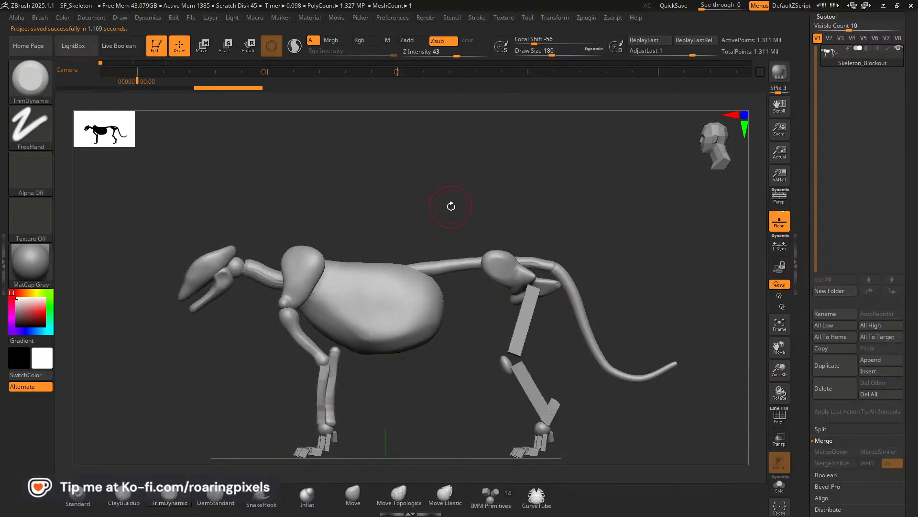
Switch to the Pinterest page in the browser and go back through the anatomy pins to the Scarface board.
{"action": "key", "text": "alt+Tab"}
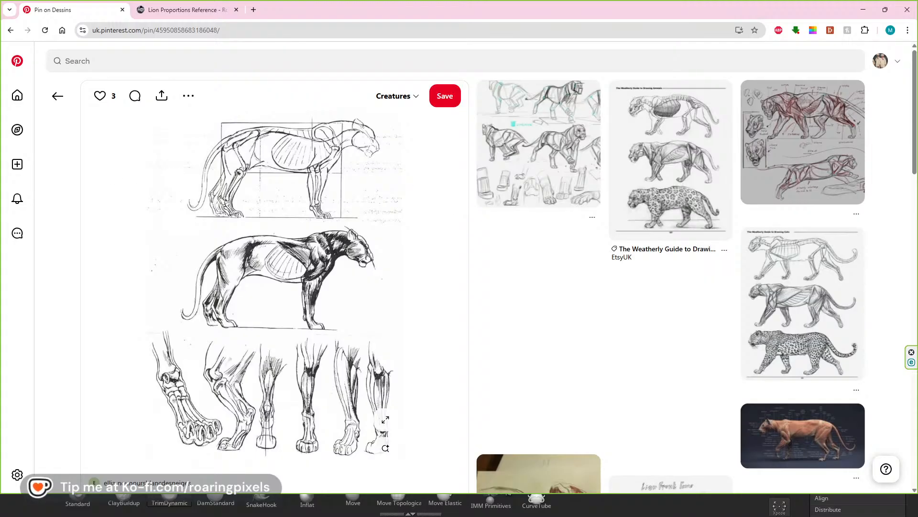
{"action": "left_click", "coordinate": [58, 98]}
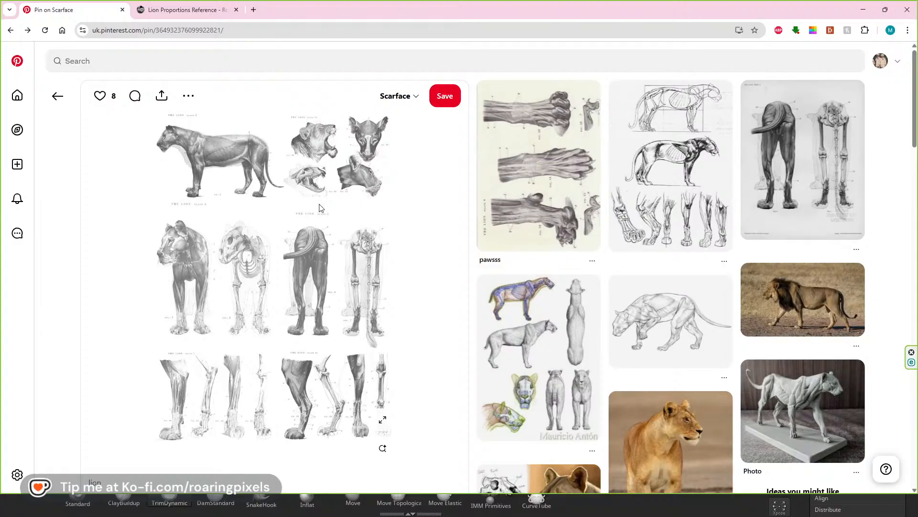
{"action": "scroll", "coordinate": [226, 225], "scroll_direction": "down", "scroll_amount": 2}
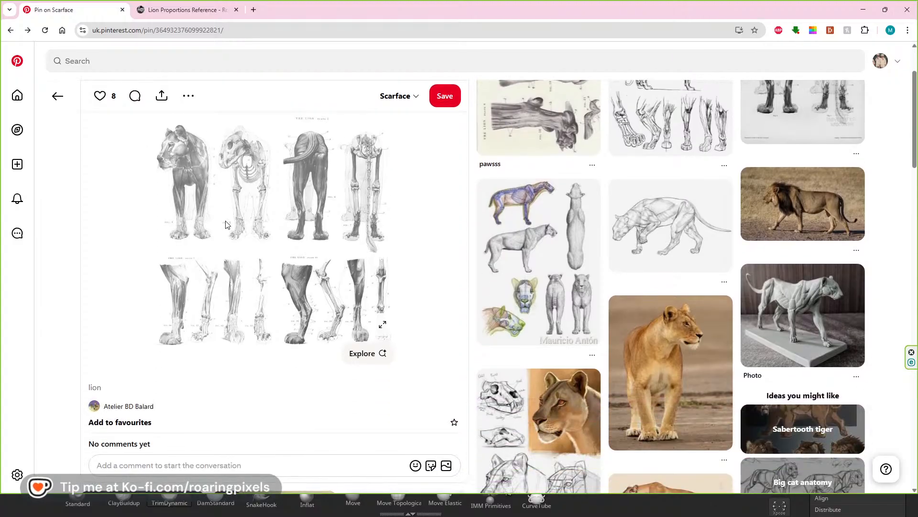
{"action": "scroll", "coordinate": [203, 201], "scroll_direction": "up", "scroll_amount": 2}
{"action": "left_click", "coordinate": [58, 96]}
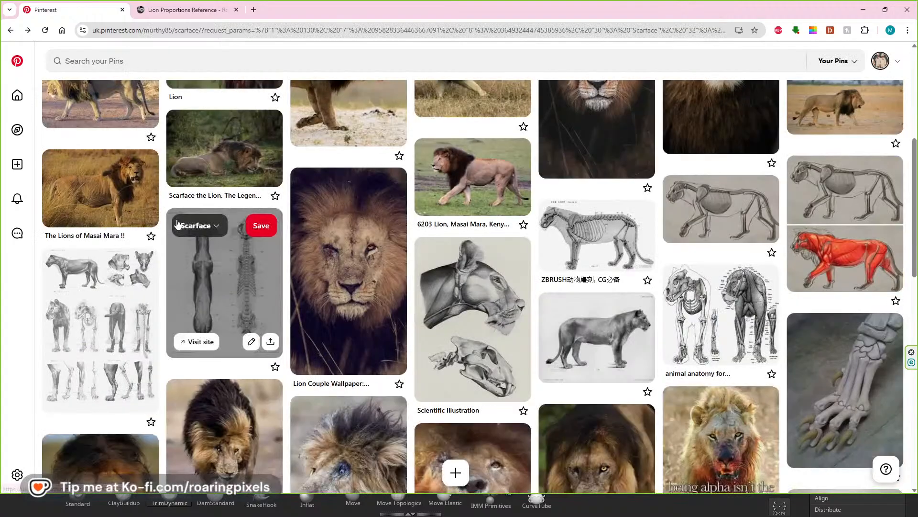
Browse the Scarface board and open the side-view lion skeleton reference, The Lion Plate 3.
{"action": "scroll", "coordinate": [179, 220], "scroll_direction": "up", "scroll_amount": 6}
{"action": "scroll", "coordinate": [182, 222], "scroll_direction": "down", "scroll_amount": 2}
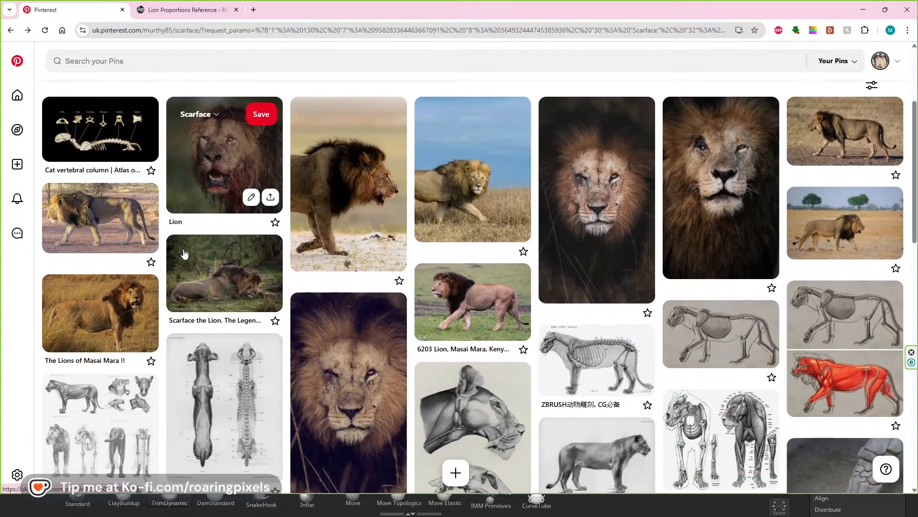
{"action": "scroll", "coordinate": [191, 224], "scroll_direction": "down", "scroll_amount": 3}
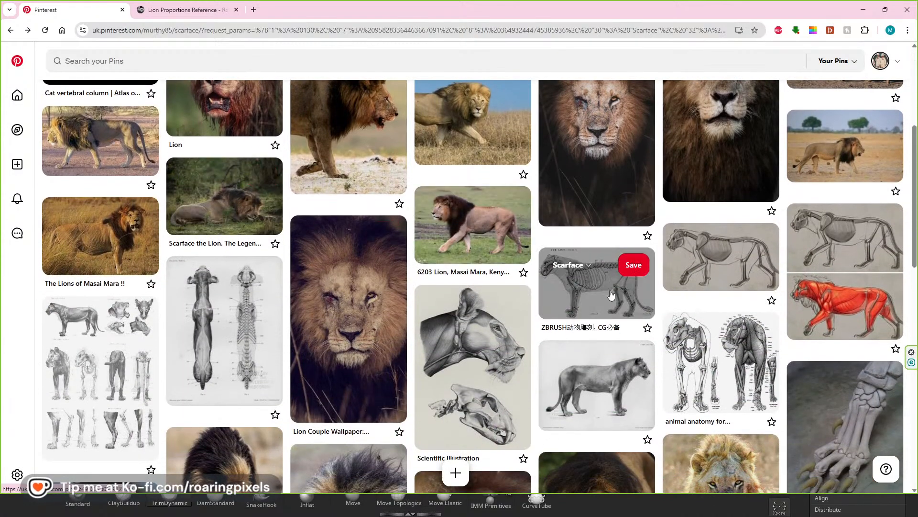
{"action": "left_click", "coordinate": [607, 297]}
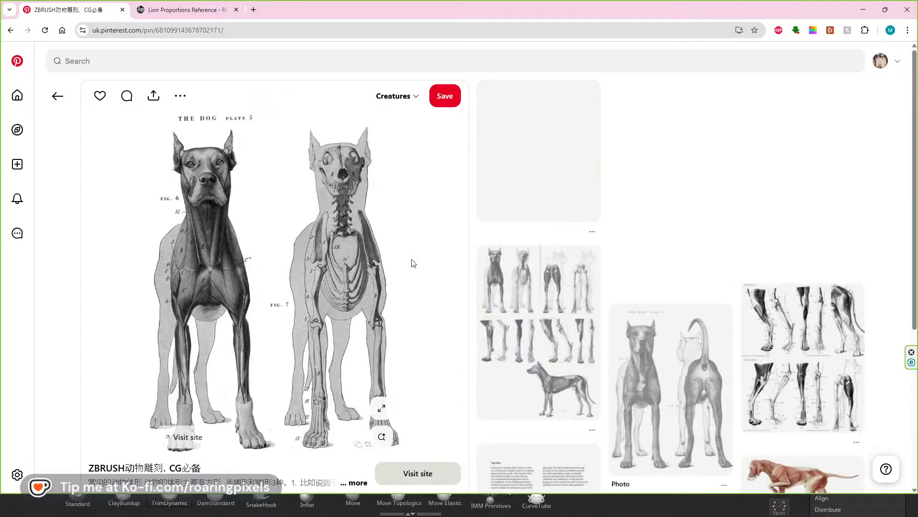
{"action": "left_click", "coordinate": [59, 106]}
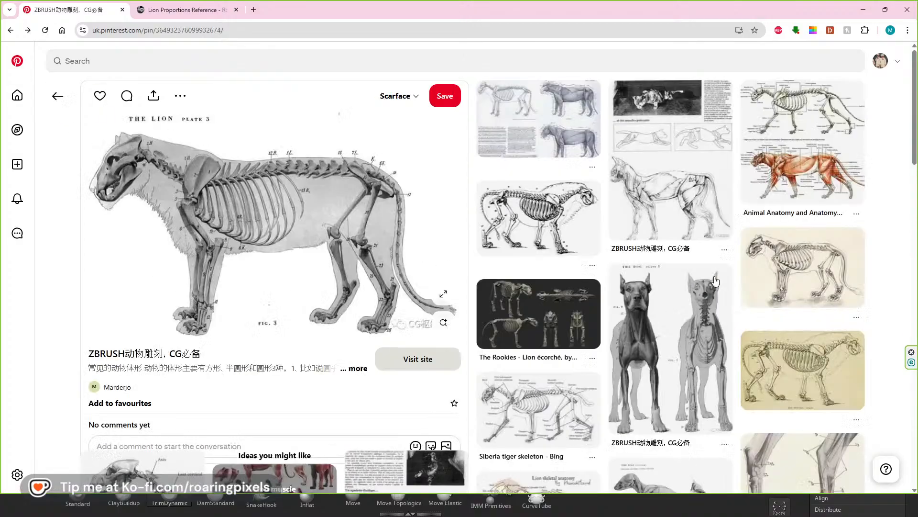
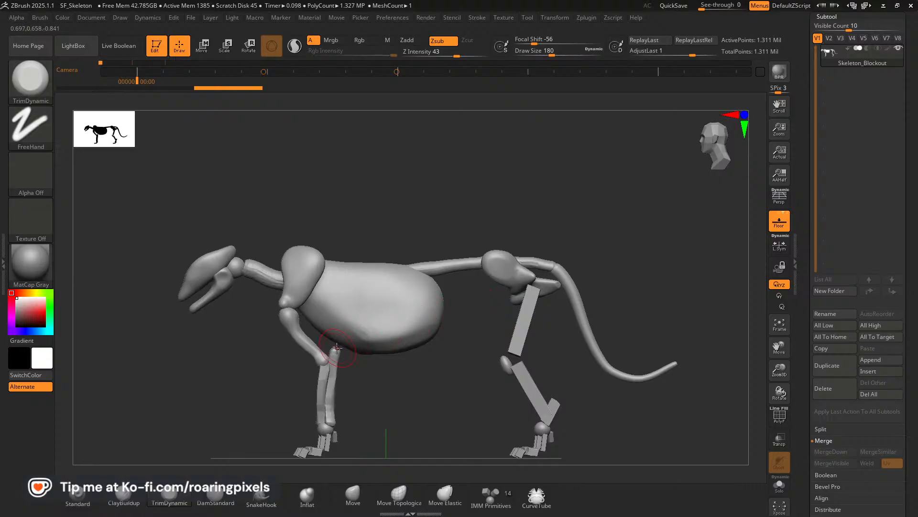
{"action": "left_click_drag", "start_coordinate": [349, 338], "coordinate": [370, 343]}
{"action": "left_click_drag", "start_coordinate": [441, 214], "coordinate": [421, 208]}
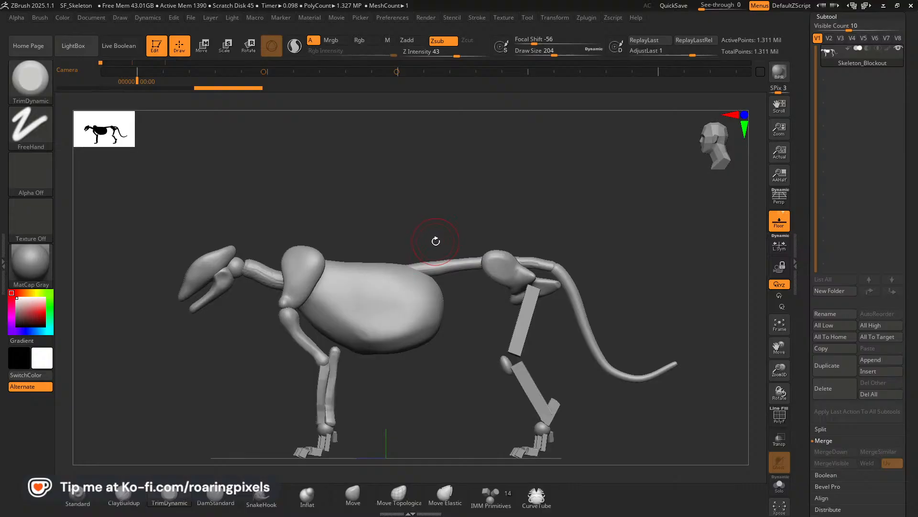
{"action": "left_click_drag", "start_coordinate": [780, 372], "coordinate": [788, 338]}
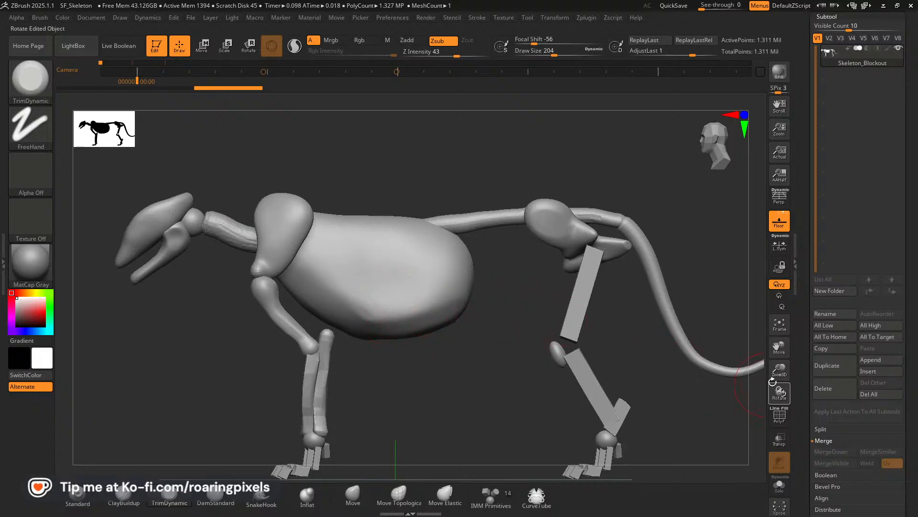
{"action": "left_click_drag", "start_coordinate": [779, 372], "coordinate": [785, 350]}
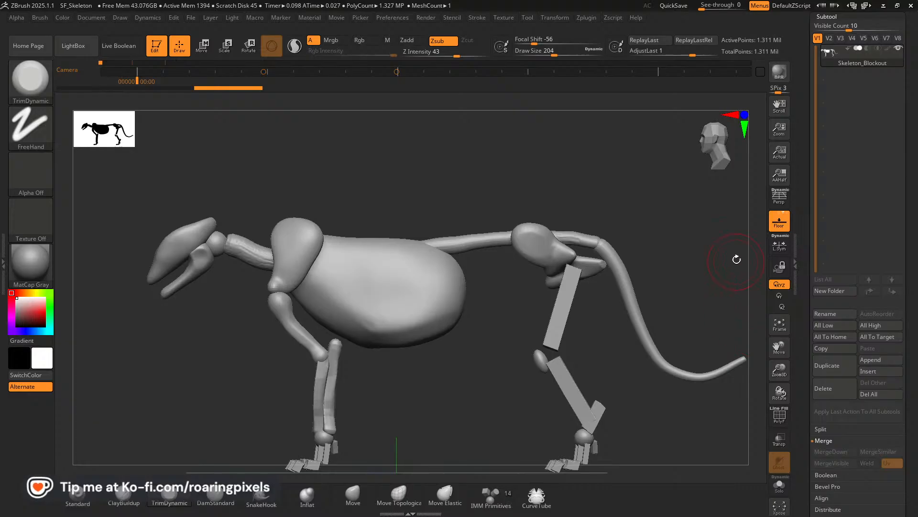
{"action": "left_click_drag", "start_coordinate": [910, 178], "coordinate": [911, 187]}
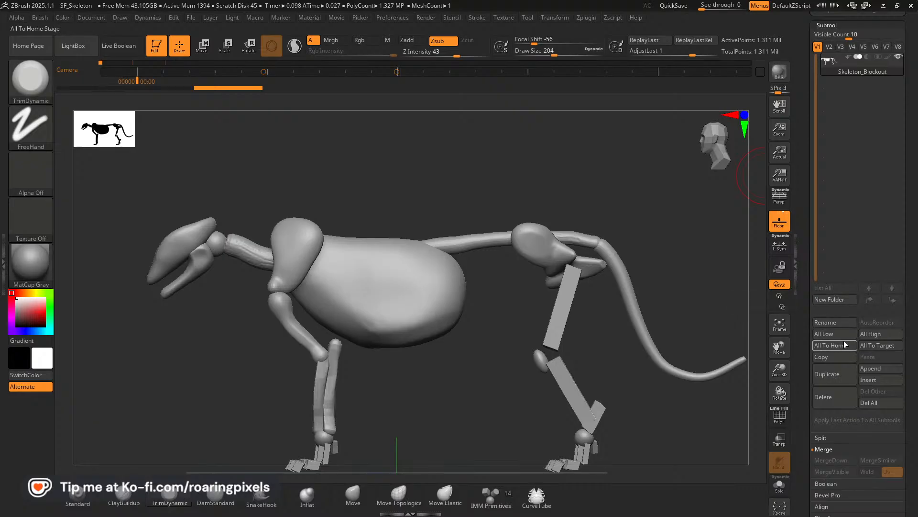
Isolate the ribcage, try shifting it vertically with the Move gizmo, and show the whole skeleton again.
{"action": "left_click", "coordinate": [380, 294], "text": "ctrl+shift"}
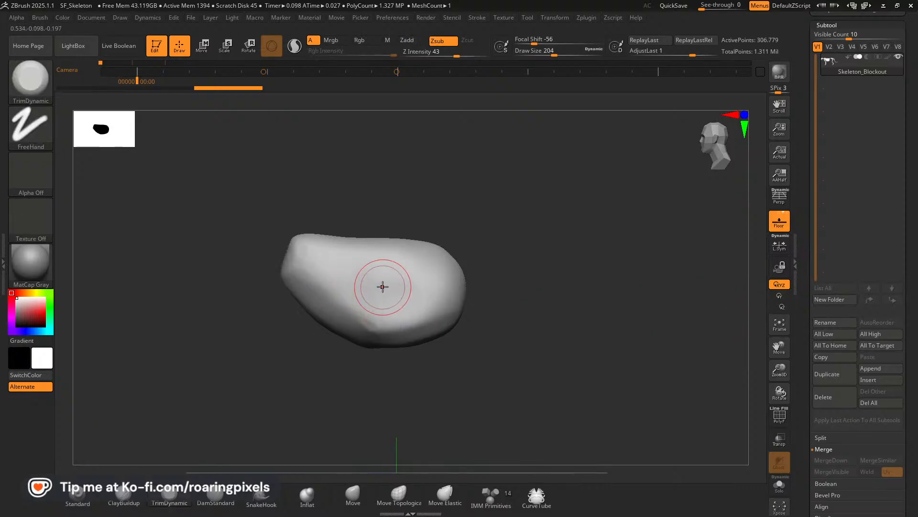
{"action": "left_click", "coordinate": [203, 52]}
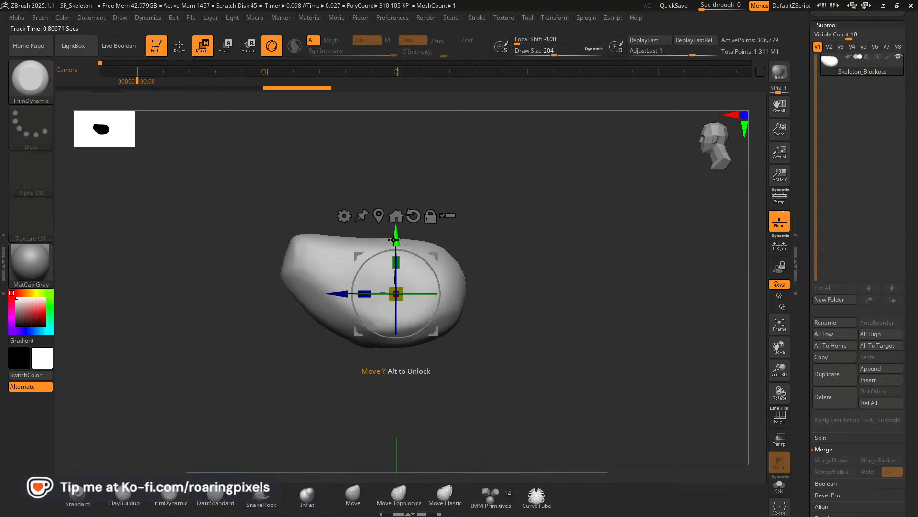
{"action": "left_click_drag", "start_coordinate": [398, 235], "coordinate": [395, 229], "text": "ctrl"}
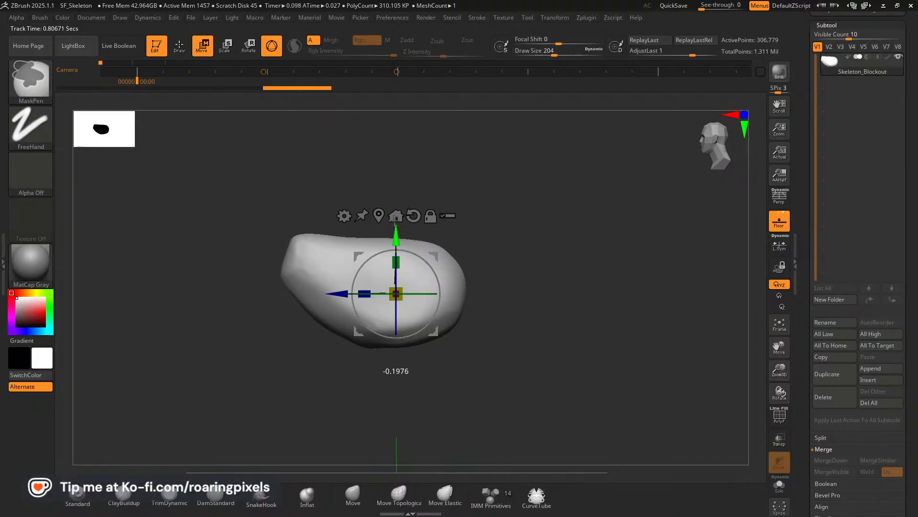
{"action": "left_click", "coordinate": [395, 216]}
{"action": "key", "text": "ctrl"}
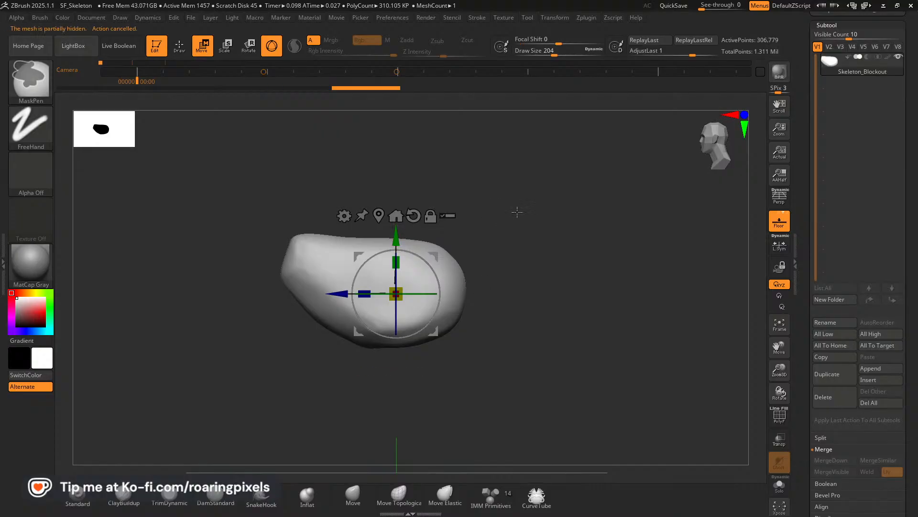
{"action": "left_click", "coordinate": [562, 224], "text": "ctrl+shift"}
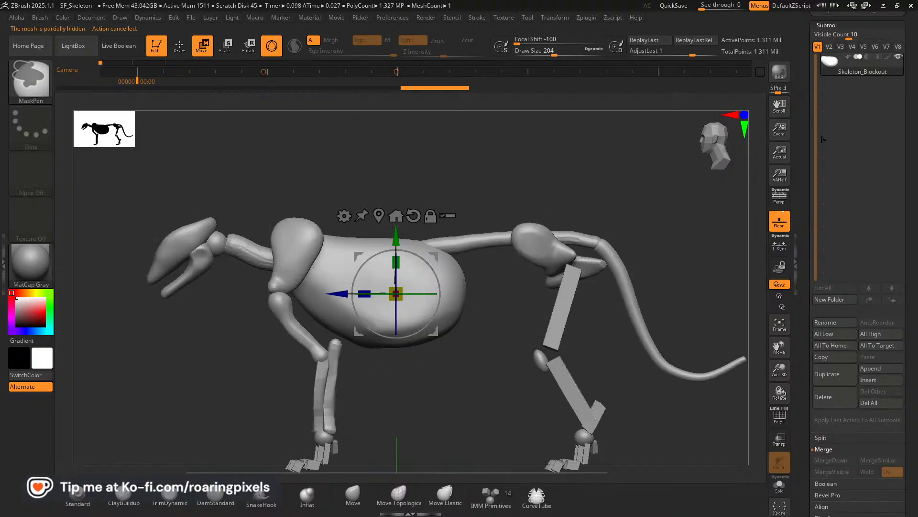
Examine the skeleton's polygroups with polyframes temporarily displayed.
{"action": "left_click_drag", "start_coordinate": [745, 237], "coordinate": [693, 216]}
{"action": "left_click", "coordinate": [780, 414]}
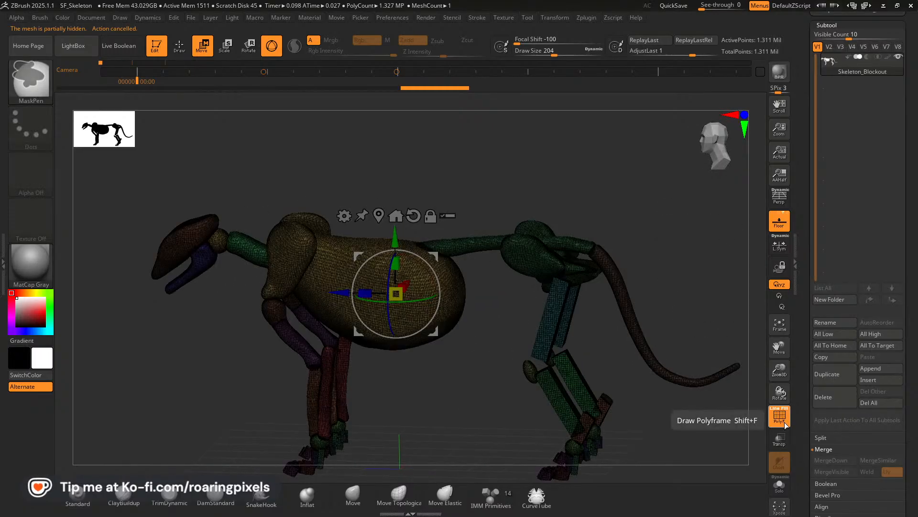
{"action": "left_click", "coordinate": [780, 414]}
{"action": "left_click_drag", "start_coordinate": [707, 259], "coordinate": [696, 234]}
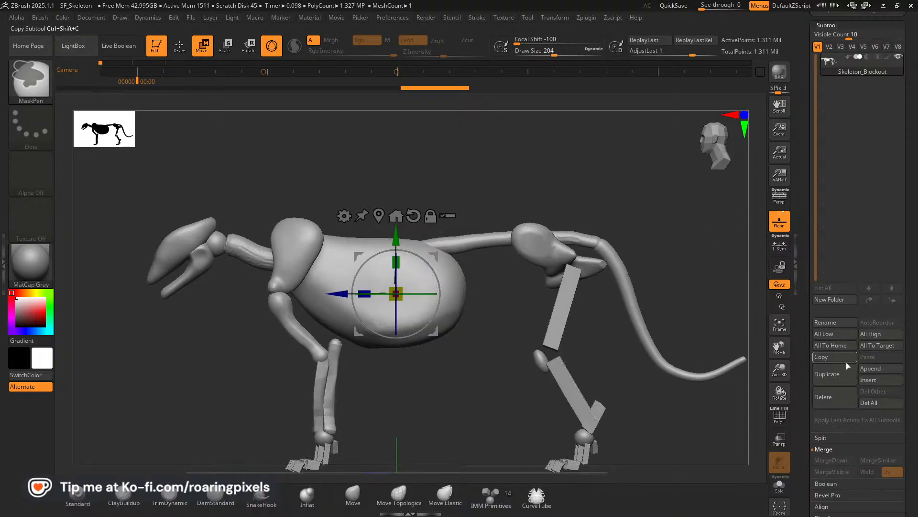
Duplicate the Skeleton_Blockout SubTool and delete the copy.
{"action": "left_click", "coordinate": [839, 377]}
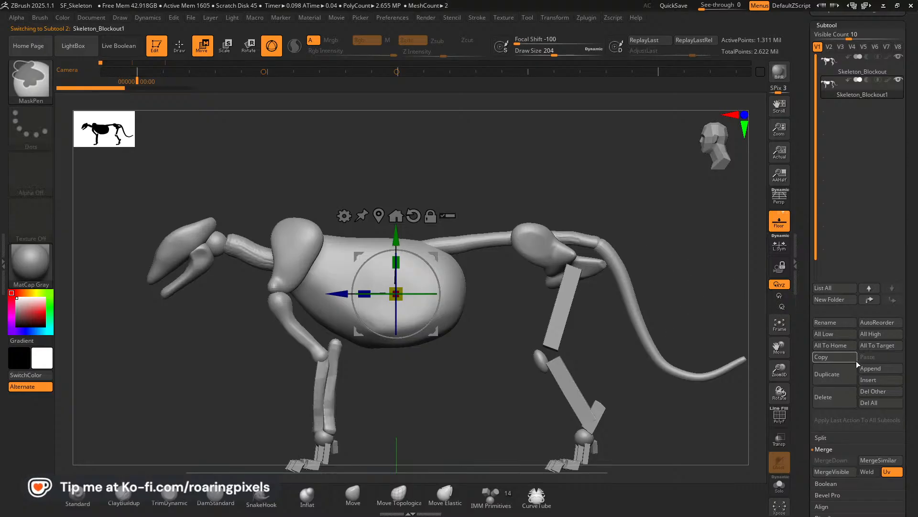
{"action": "left_click", "coordinate": [838, 397]}
{"action": "left_click", "coordinate": [744, 420]}
Isolate the ribcage and draw a symmetrical pair of CurveTube ribs curving down its upper front end.
{"action": "mouse_move", "coordinate": [581, 180]}
{"action": "left_mouse_down"}
{"action": "mouse_move", "coordinate": [593, 199]}
{"action": "mouse_move", "coordinate": [583, 196]}
{"action": "mouse_move", "coordinate": [550, 302]}
{"action": "mouse_move", "coordinate": [600, 287]}
{"action": "mouse_move", "coordinate": [617, 191]}
{"action": "mouse_move", "coordinate": [607, 187]}
{"action": "left_mouse_up"}
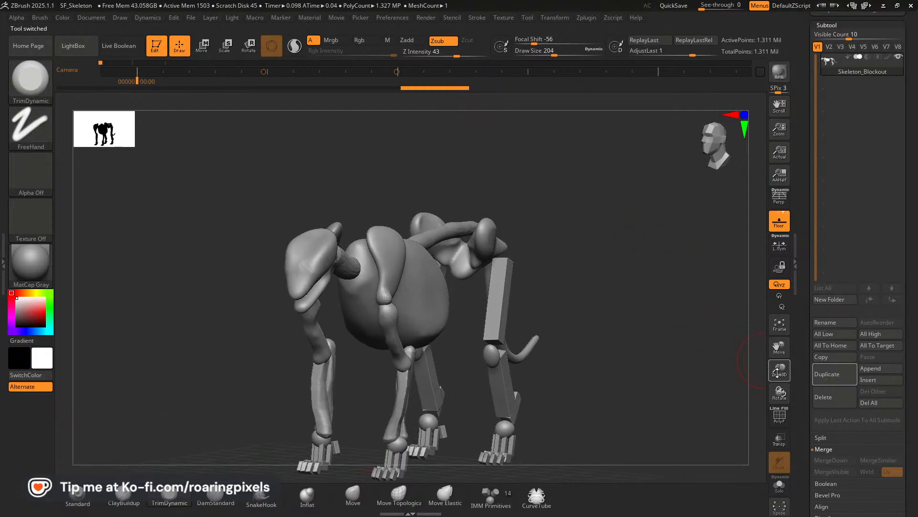
{"action": "left_click_drag", "start_coordinate": [779, 373], "coordinate": [789, 397]}
{"action": "left_click_drag", "start_coordinate": [713, 354], "coordinate": [691, 342]}
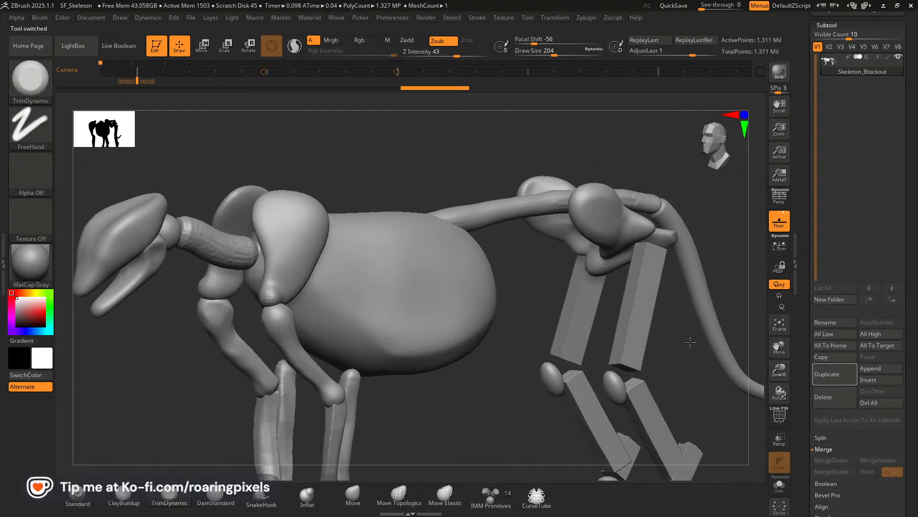
{"action": "left_click", "coordinate": [426, 287], "text": "ctrl+shift"}
{"action": "left_click_drag", "start_coordinate": [562, 334], "coordinate": [613, 300]}
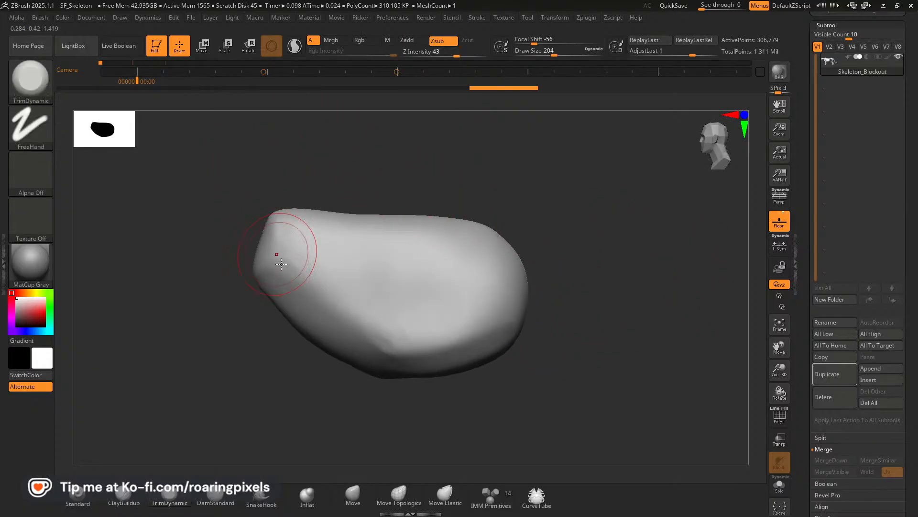
{"action": "left_click", "coordinate": [537, 502]}
{"action": "left_click_drag", "start_coordinate": [592, 338], "coordinate": [648, 354]}
{"action": "mouse_move", "coordinate": [393, 222]}
{"action": "right_mouse_down"}
{"action": "mouse_move", "coordinate": [405, 240]}
{"action": "mouse_move", "coordinate": [486, 254]}
{"action": "mouse_move", "coordinate": [450, 230]}
{"action": "right_mouse_up"}
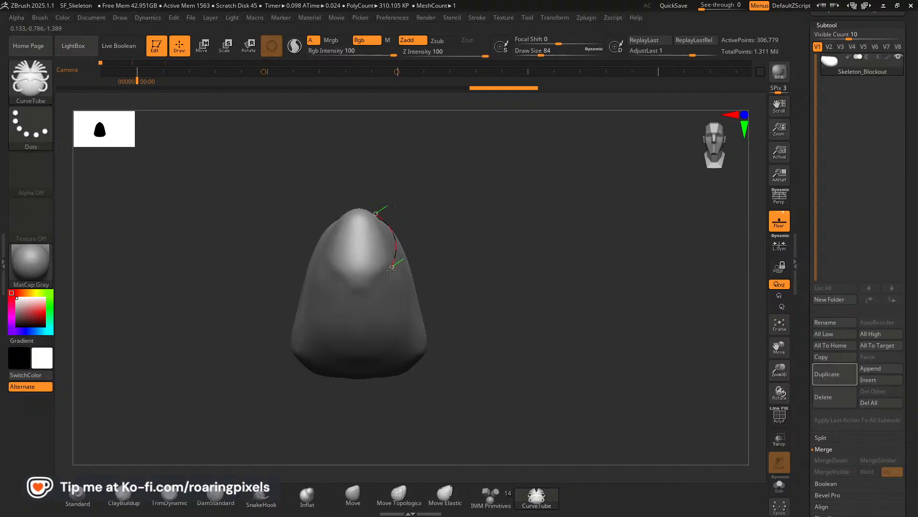
{"action": "left_click_drag", "start_coordinate": [389, 272], "coordinate": [389, 273]}
Show the full skeleton and adjust the thickness of the rib tubes along their curves, finishing at draw size 28.
{"action": "right_click_drag", "start_coordinate": [551, 225], "coordinate": [505, 180]}
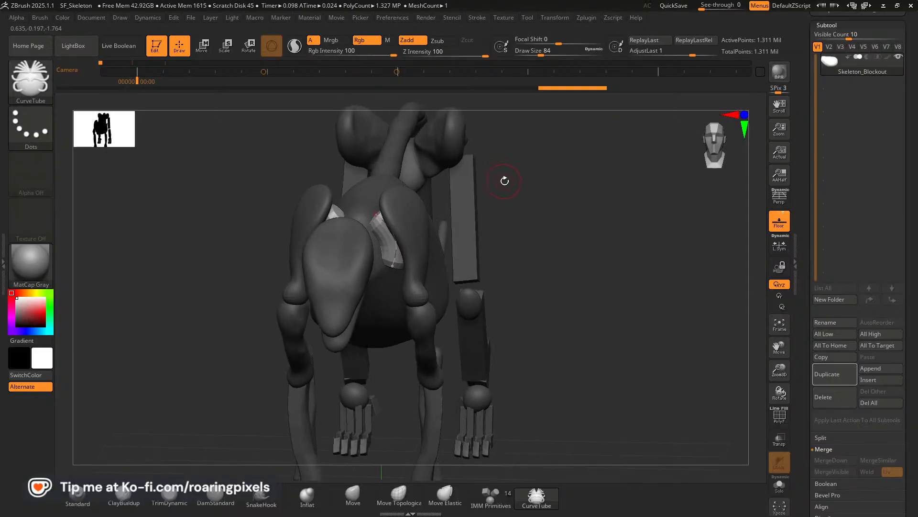
{"action": "left_click", "coordinate": [392, 238]}
{"action": "key", "text": "bracketleft"}
{"action": "key", "text": "bracketleft"}
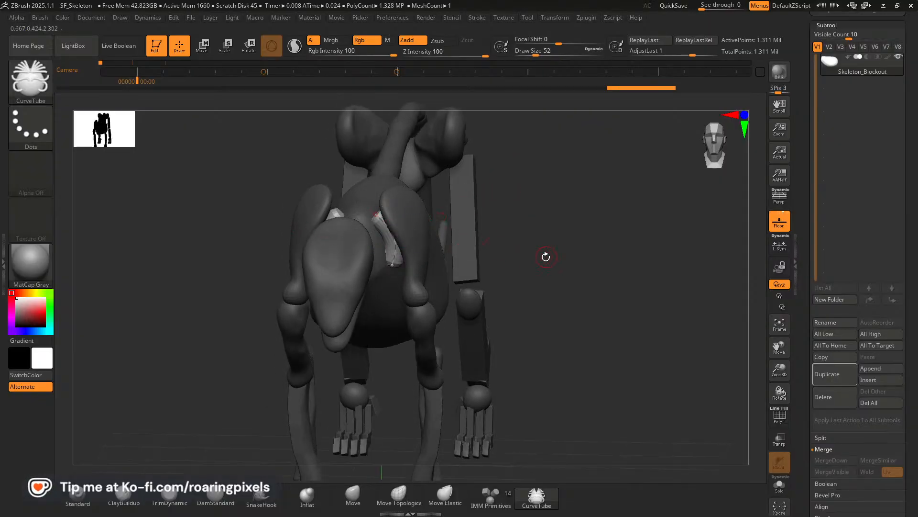
{"action": "right_click_drag", "start_coordinate": [546, 257], "coordinate": [496, 219]}
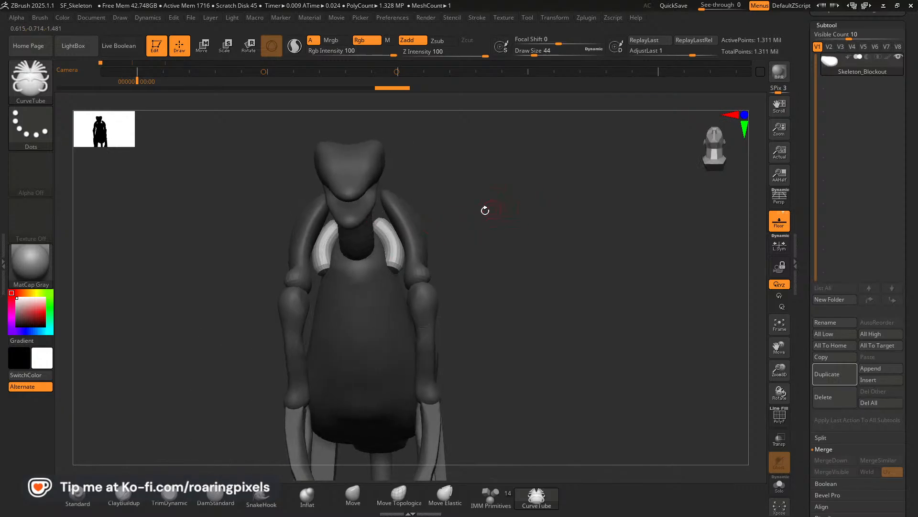
{"action": "left_click_drag", "start_coordinate": [391, 238], "coordinate": [423, 247]}
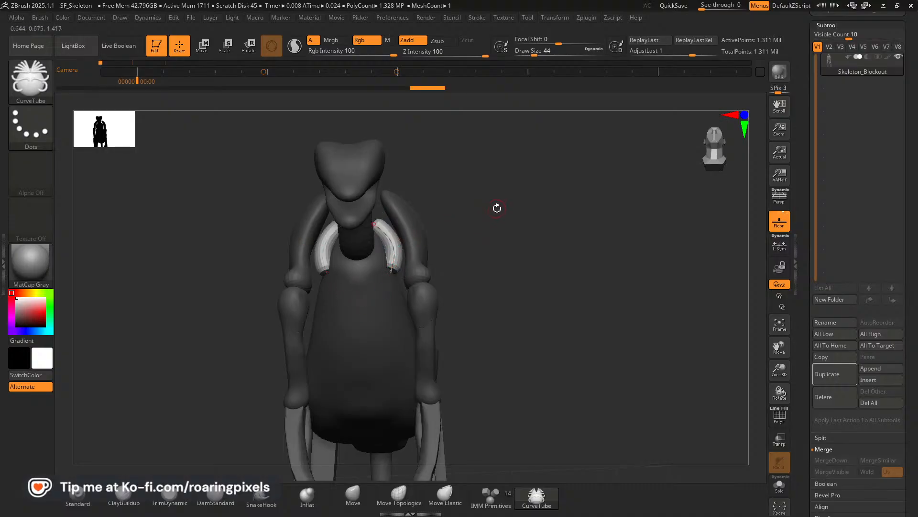
{"action": "left_click", "coordinate": [389, 239]}
{"action": "left_click_drag", "start_coordinate": [564, 221], "coordinate": [470, 222]}
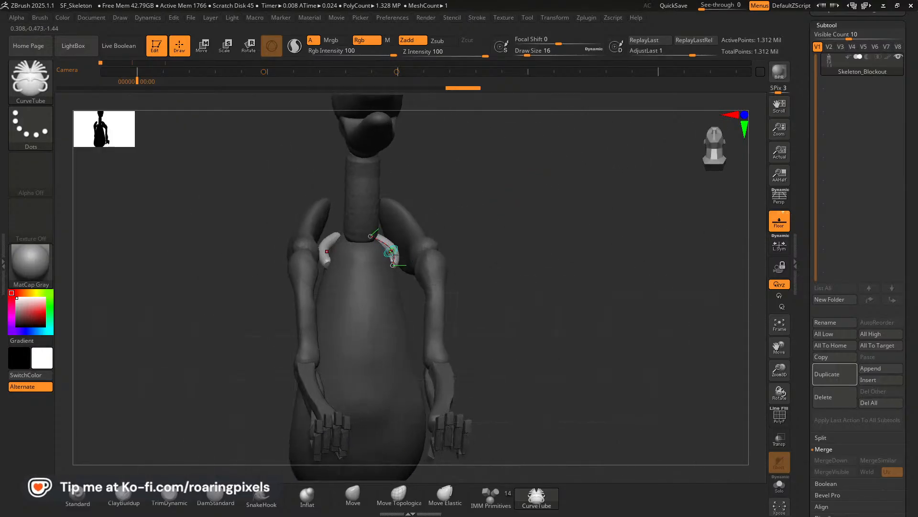
{"action": "left_click_drag", "start_coordinate": [537, 201], "coordinate": [524, 274]}
{"action": "left_click_drag", "start_coordinate": [672, 256], "coordinate": [731, 297]}
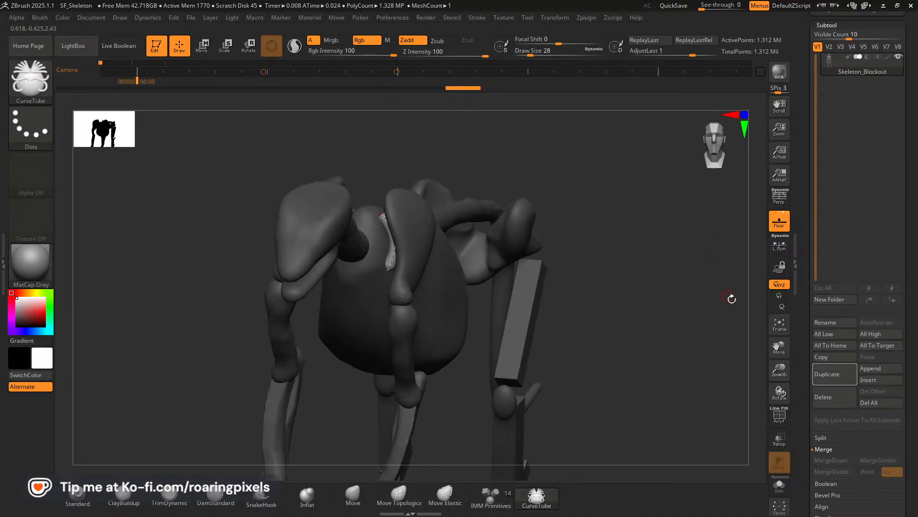
Split the unmasked rib tubes into their own SubTool, select it, and hide the Skeleton_Blockout SubTool.
{"action": "left_click_drag", "start_coordinate": [909, 429], "coordinate": [917, 364]}
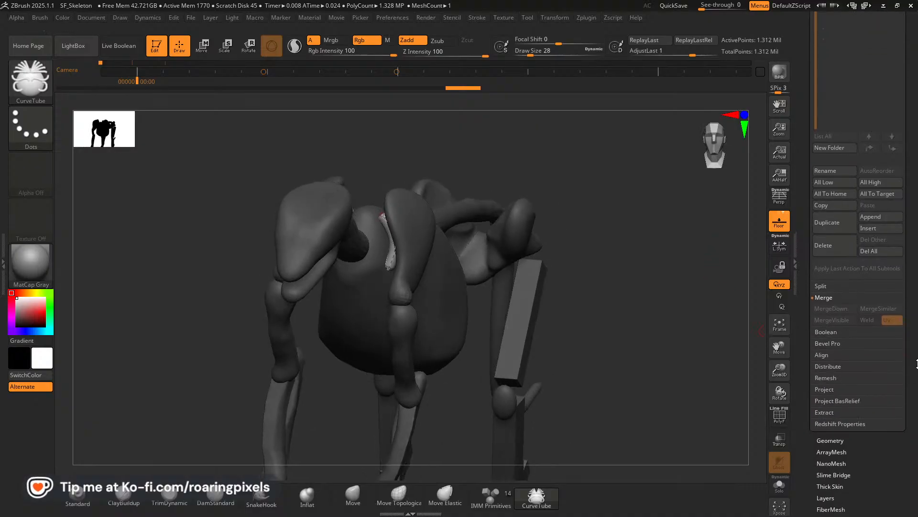
{"action": "left_click", "coordinate": [822, 286]}
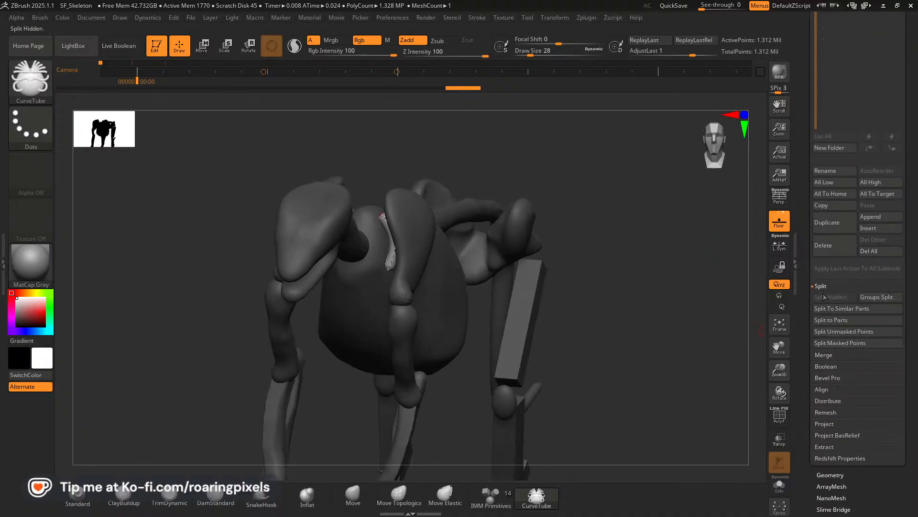
{"action": "left_click", "coordinate": [841, 332]}
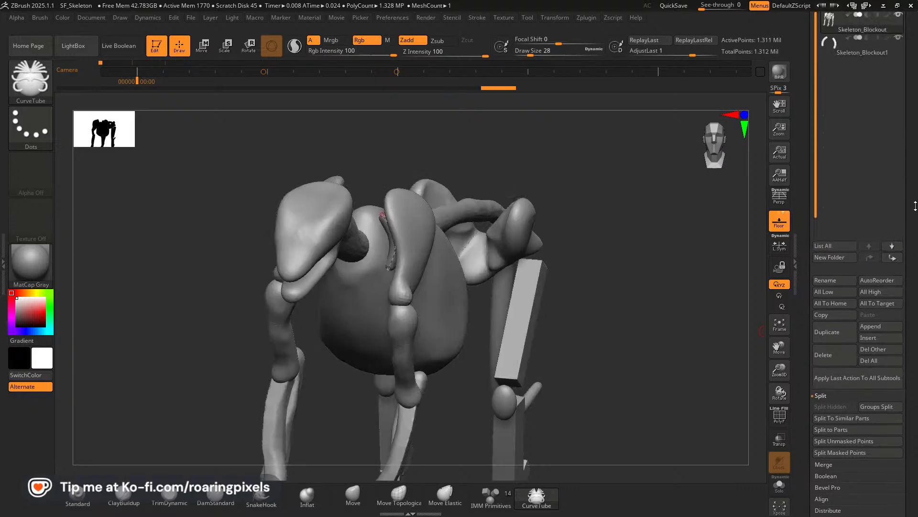
{"action": "left_click", "coordinate": [856, 118]}
{"action": "left_click_drag", "start_coordinate": [637, 260], "coordinate": [699, 232]}
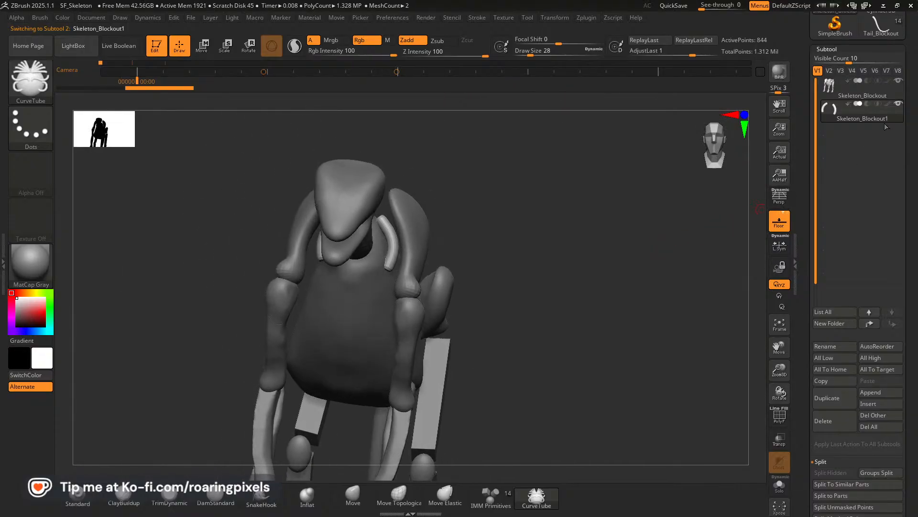
{"action": "left_click", "coordinate": [898, 82]}
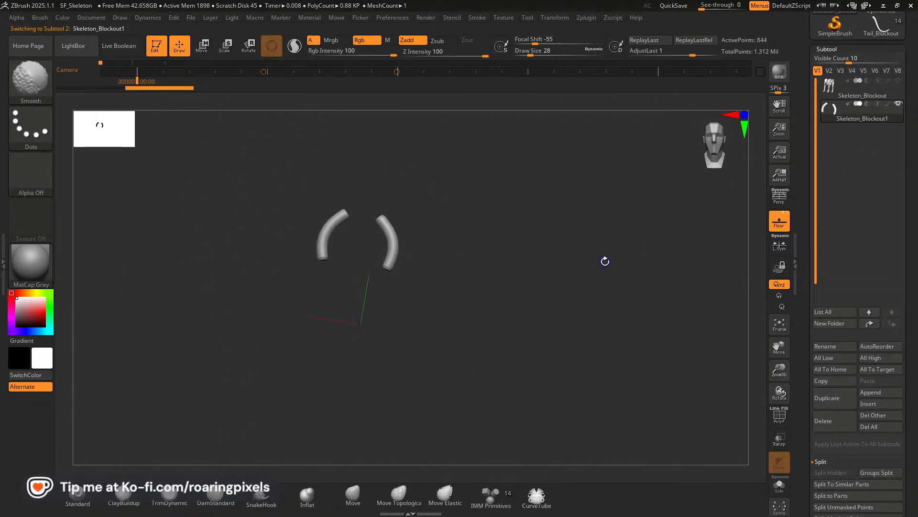
{"action": "left_click_drag", "start_coordinate": [781, 375], "coordinate": [787, 377]}
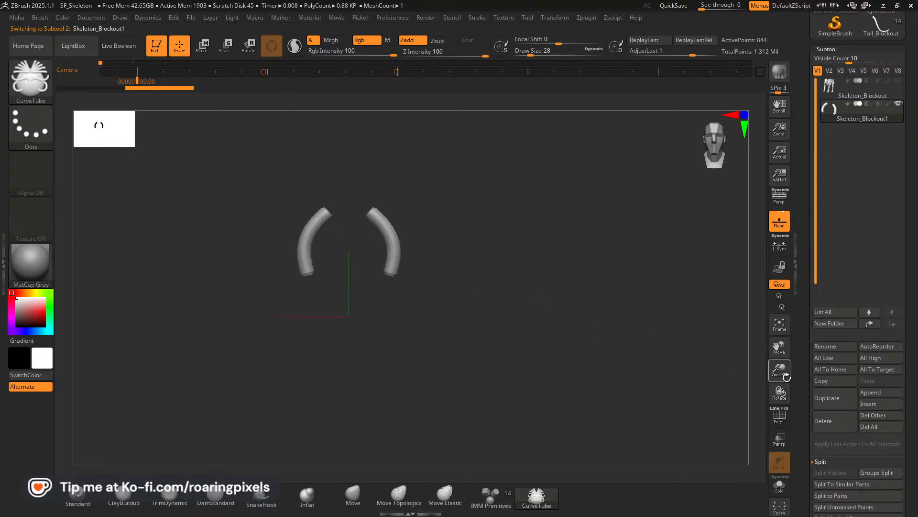
Display polyframes and DynaMesh the rib pair at resolution 360 with Groups enabled.
{"action": "scroll", "coordinate": [917, 374], "scroll_direction": "down", "scroll_amount": 5}
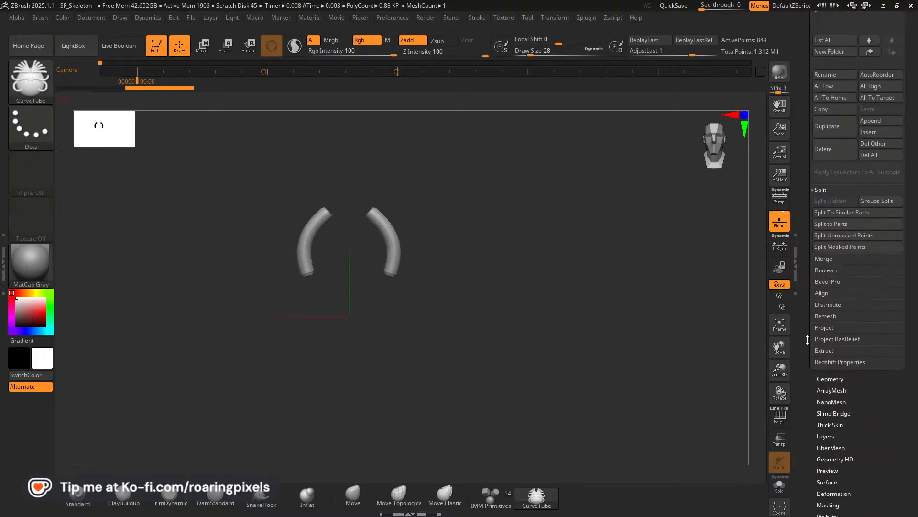
{"action": "left_click", "coordinate": [829, 378]}
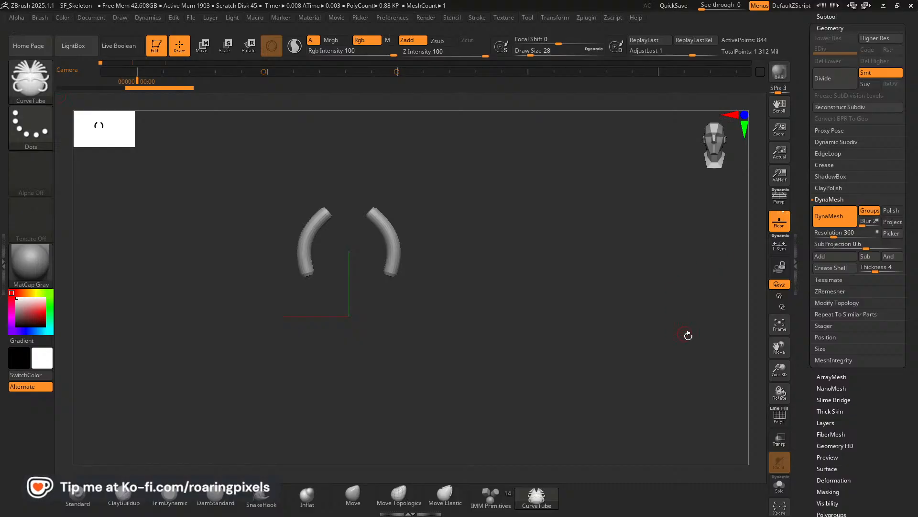
{"action": "left_click", "coordinate": [779, 414]}
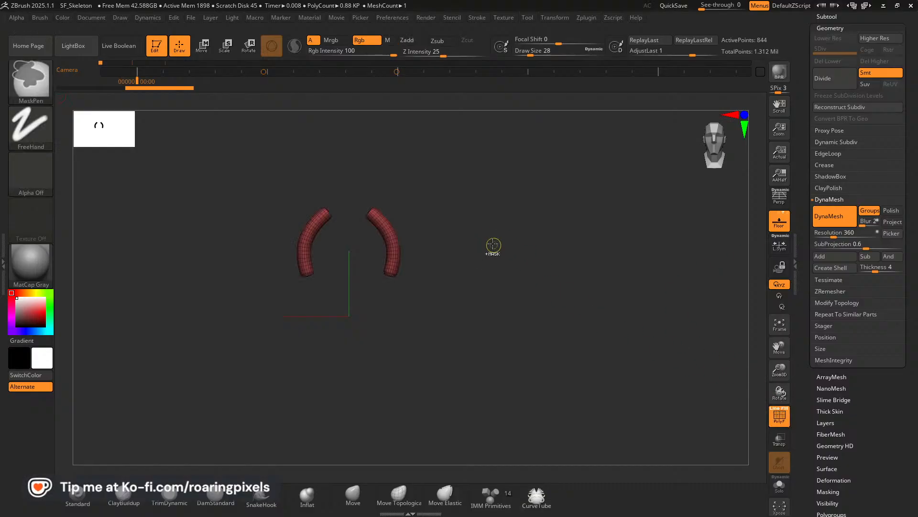
{"action": "left_click", "coordinate": [519, 267], "text": "ctrl"}
Flatten the upper end and inner side of one rib with the TrimDynamic brush, and turn off polyframes.
{"action": "left_click_drag", "start_coordinate": [780, 371], "coordinate": [798, 415]}
{"action": "mouse_move", "coordinate": [625, 335]}
{"action": "left_mouse_down"}
{"action": "mouse_move", "coordinate": [625, 322]}
{"action": "mouse_move", "coordinate": [615, 335]}
{"action": "left_mouse_up"}
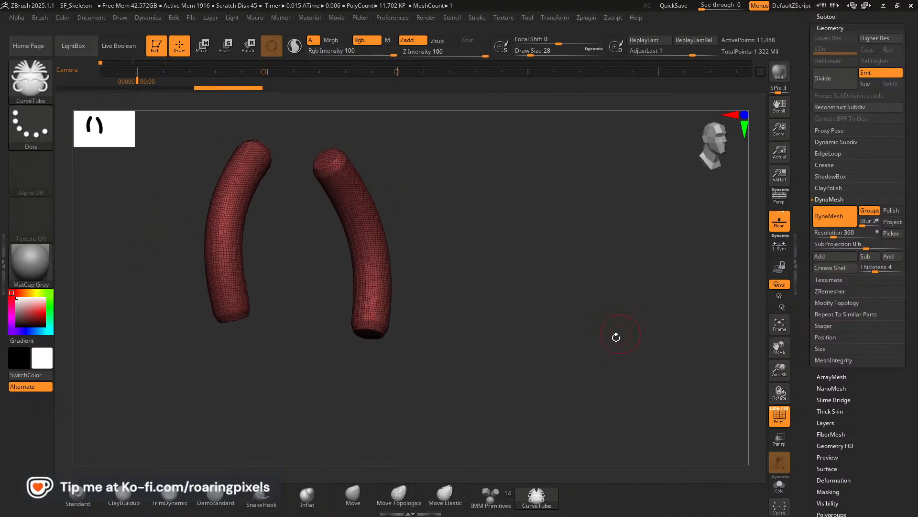
{"action": "left_click", "coordinate": [185, 501]}
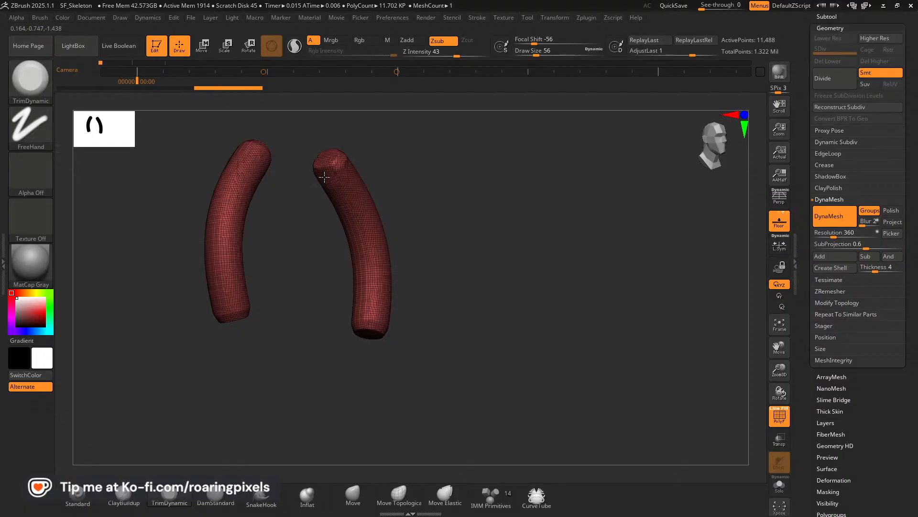
{"action": "mouse_move", "coordinate": [324, 177]}
{"action": "left_mouse_down"}
{"action": "mouse_move", "coordinate": [350, 220]}
{"action": "mouse_move", "coordinate": [449, 193]}
{"action": "mouse_move", "coordinate": [329, 175]}
{"action": "left_mouse_up"}
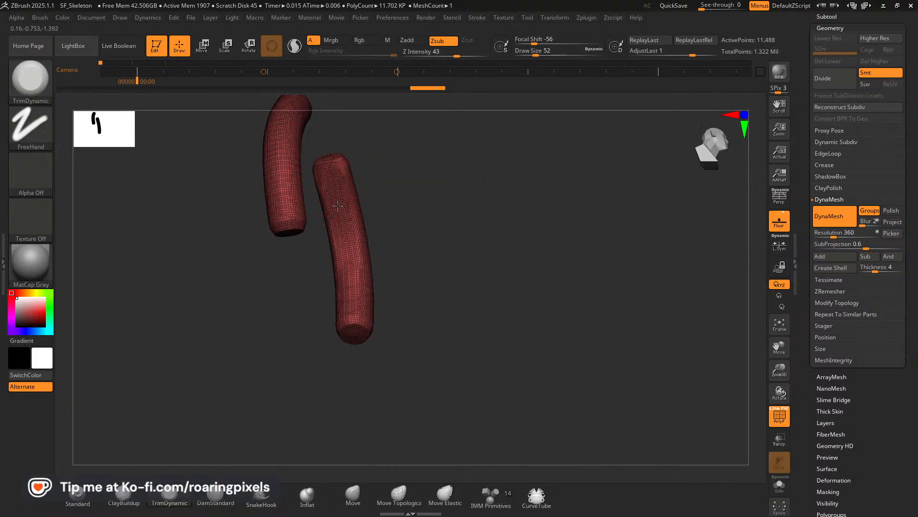
{"action": "left_click_drag", "start_coordinate": [346, 271], "coordinate": [343, 255]}
{"action": "mouse_move", "coordinate": [338, 214]}
{"action": "left_mouse_down"}
{"action": "mouse_move", "coordinate": [356, 269]}
{"action": "mouse_move", "coordinate": [447, 271]}
{"action": "mouse_move", "coordinate": [471, 261]}
{"action": "left_mouse_up"}
{"action": "left_click", "coordinate": [778, 420]}
{"action": "left_click_drag", "start_coordinate": [596, 364], "coordinate": [551, 352]}
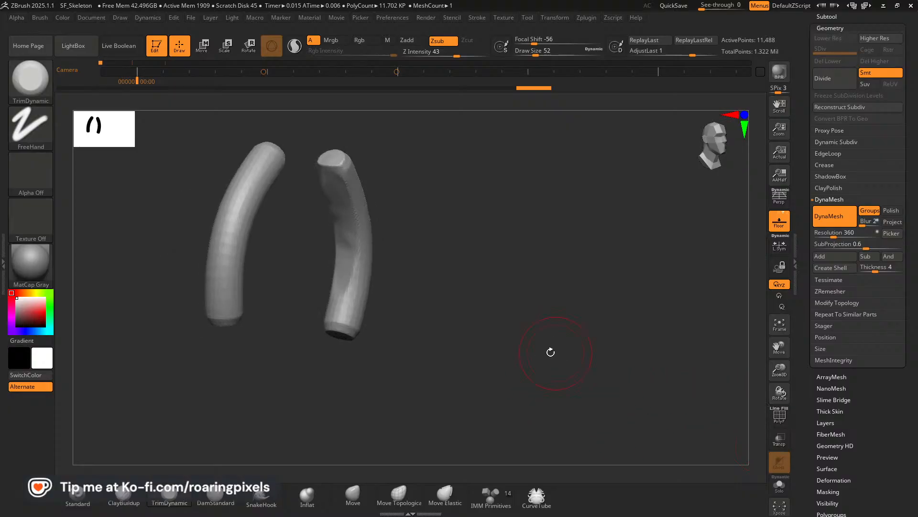
Try flattening the inner curve of the rib with the TrimDynamic brush, and undo the last strokes.
{"action": "mouse_move", "coordinate": [356, 206]}
{"action": "left_mouse_down"}
{"action": "mouse_move", "coordinate": [330, 212]}
{"action": "mouse_move", "coordinate": [348, 264]}
{"action": "mouse_move", "coordinate": [339, 318]}
{"action": "mouse_move", "coordinate": [353, 277]}
{"action": "mouse_move", "coordinate": [331, 224]}
{"action": "left_mouse_up"}
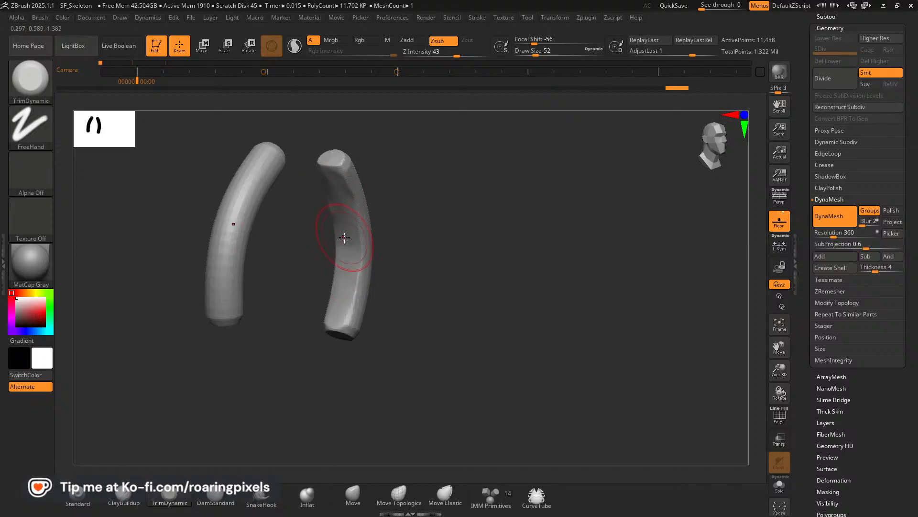
{"action": "key", "text": "ctrl+z"}
{"action": "key", "text": "ctrl+z"}
{"action": "key", "text": "ctrl+z"}
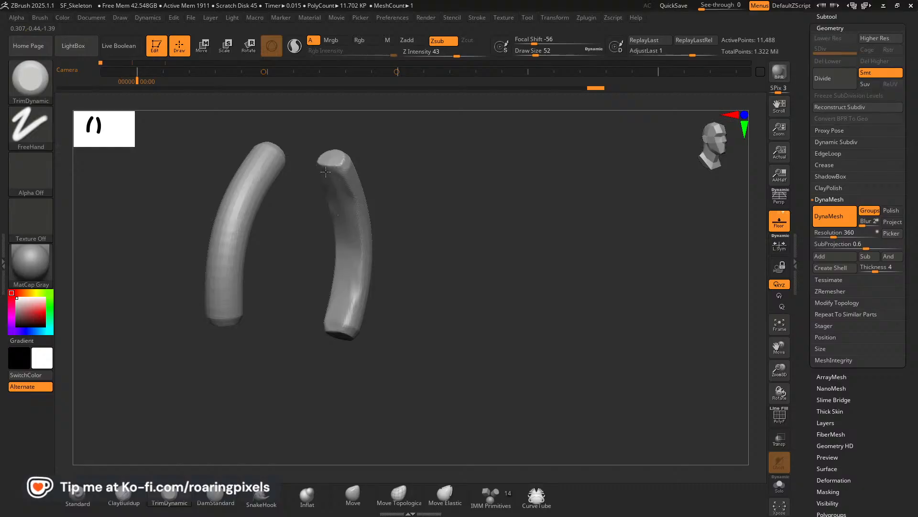
Flatten the inner bend in the upper half of the rib with TrimDynamic strokes at draw size 52.
{"action": "left_click_drag", "start_coordinate": [335, 205], "coordinate": [345, 190]}
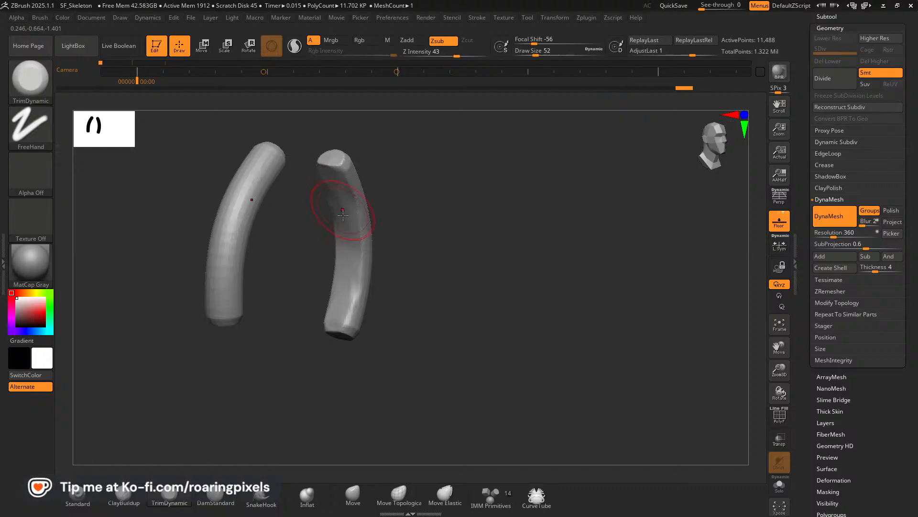
{"action": "mouse_move", "coordinate": [416, 241]}
{"action": "left_mouse_down"}
{"action": "mouse_move", "coordinate": [424, 235]}
{"action": "mouse_move", "coordinate": [389, 220]}
{"action": "mouse_move", "coordinate": [449, 248]}
{"action": "mouse_move", "coordinate": [334, 166]}
{"action": "mouse_move", "coordinate": [351, 225]}
{"action": "mouse_move", "coordinate": [375, 222]}
{"action": "left_mouse_up"}
{"action": "mouse_move", "coordinate": [353, 165]}
{"action": "left_mouse_down"}
{"action": "mouse_move", "coordinate": [359, 218]}
{"action": "mouse_move", "coordinate": [348, 202]}
{"action": "left_mouse_up"}
{"action": "mouse_move", "coordinate": [306, 263]}
{"action": "left_mouse_down"}
{"action": "mouse_move", "coordinate": [267, 289]}
{"action": "mouse_move", "coordinate": [320, 252]}
{"action": "mouse_move", "coordinate": [338, 225]}
{"action": "left_mouse_up"}
{"action": "left_click_drag", "start_coordinate": [308, 277], "coordinate": [363, 219]}
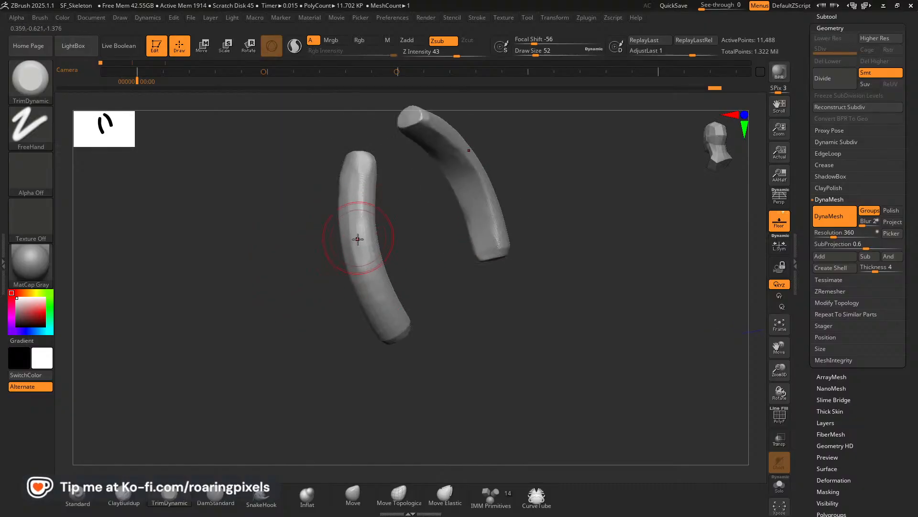
Trim flat planes along the outer side of the rib from its middle down to the lower end.
{"action": "left_click_drag", "start_coordinate": [299, 340], "coordinate": [360, 269]}
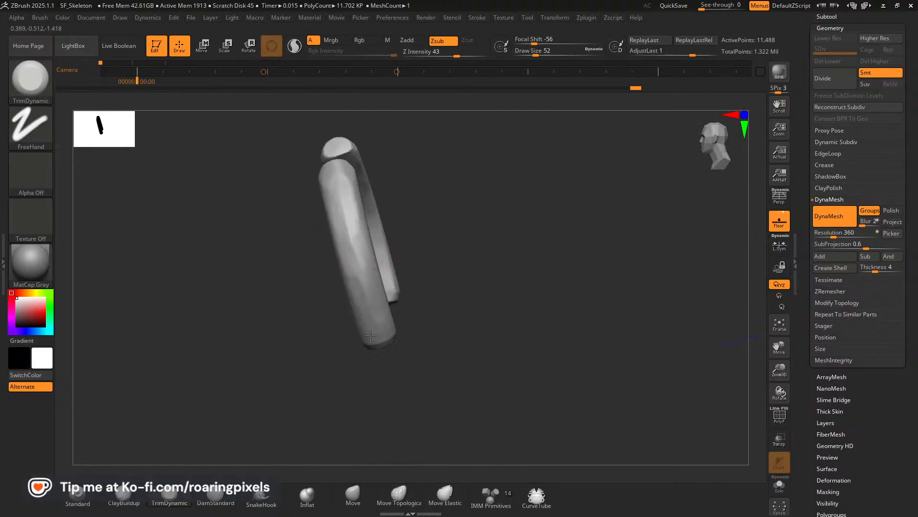
{"action": "left_click_drag", "start_coordinate": [348, 343], "coordinate": [308, 273]}
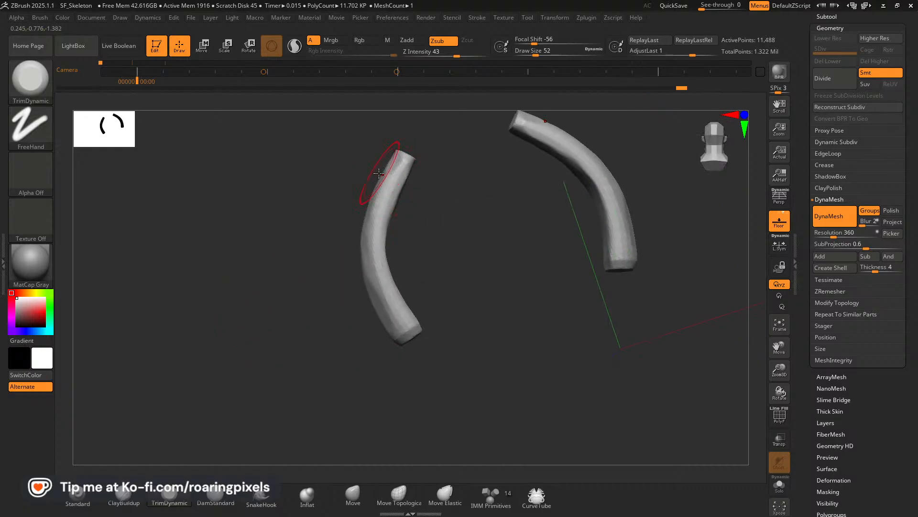
{"action": "left_click_drag", "start_coordinate": [364, 232], "coordinate": [375, 297]}
{"action": "left_click_drag", "start_coordinate": [355, 339], "coordinate": [315, 316]}
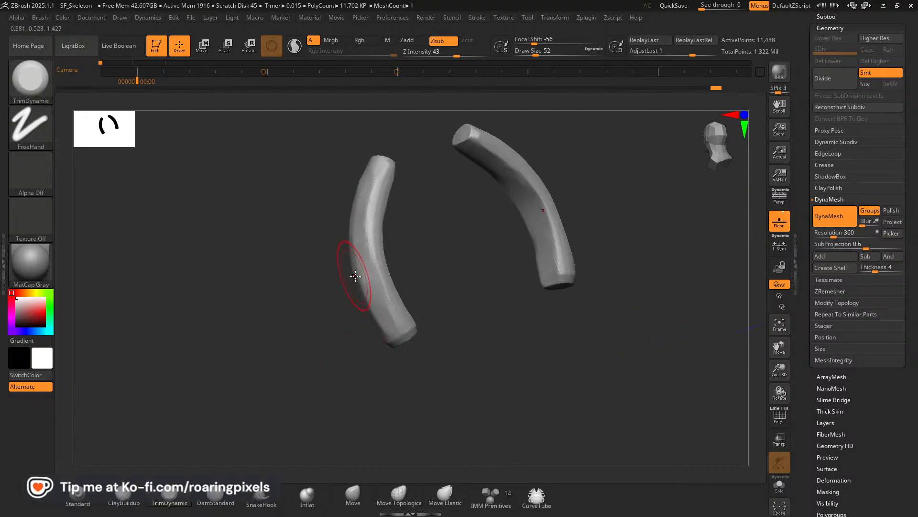
{"action": "left_click_drag", "start_coordinate": [356, 253], "coordinate": [388, 329]}
Flatten the sides of the rib's lower section with TrimDynamic, leaving the shaft narrower just above the flared end.
{"action": "mouse_move", "coordinate": [314, 337]}
{"action": "left_mouse_down"}
{"action": "mouse_move", "coordinate": [379, 302]}
{"action": "mouse_move", "coordinate": [449, 303]}
{"action": "mouse_move", "coordinate": [349, 277]}
{"action": "mouse_move", "coordinate": [371, 291]}
{"action": "mouse_move", "coordinate": [353, 337]}
{"action": "left_mouse_up"}
{"action": "mouse_move", "coordinate": [410, 302]}
{"action": "left_mouse_down"}
{"action": "mouse_move", "coordinate": [459, 294]}
{"action": "mouse_move", "coordinate": [402, 282]}
{"action": "left_mouse_up"}
{"action": "left_click_drag", "start_coordinate": [343, 263], "coordinate": [350, 312]}
{"action": "left_click_drag", "start_coordinate": [408, 290], "coordinate": [466, 283]}
{"action": "left_click_drag", "start_coordinate": [394, 329], "coordinate": [318, 326]}
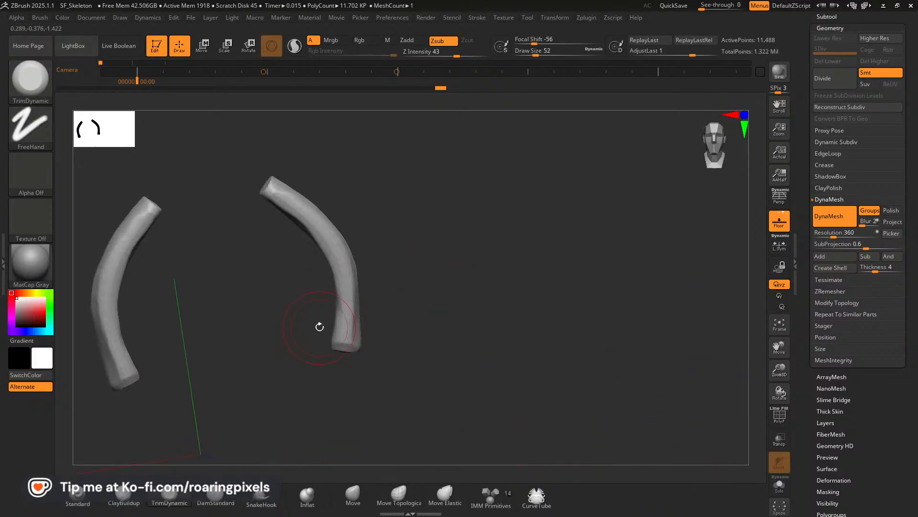
{"action": "mouse_move", "coordinate": [342, 297]}
{"action": "left_mouse_down"}
{"action": "mouse_move", "coordinate": [339, 336]}
{"action": "mouse_move", "coordinate": [388, 314]}
{"action": "mouse_move", "coordinate": [373, 341]}
{"action": "mouse_move", "coordinate": [435, 332]}
{"action": "left_mouse_up"}
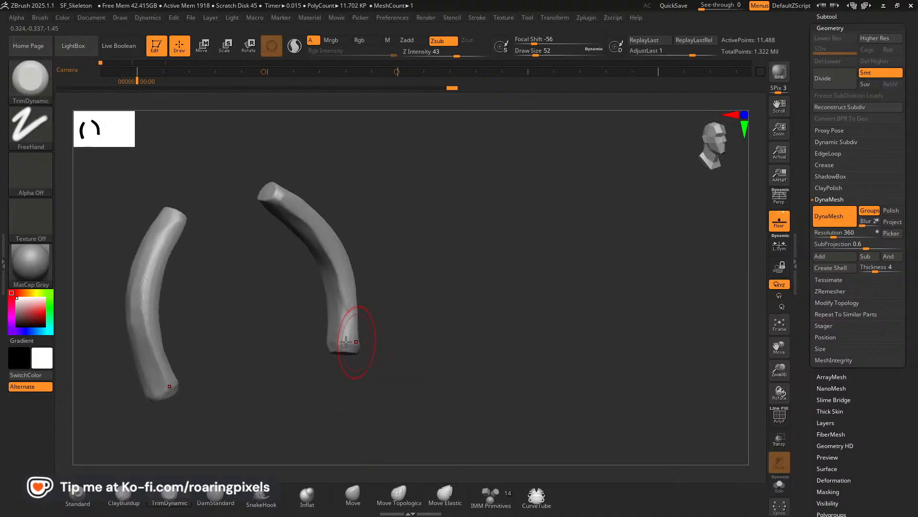
{"action": "mouse_move", "coordinate": [349, 316]}
{"action": "left_mouse_down"}
{"action": "mouse_move", "coordinate": [338, 338]}
{"action": "mouse_move", "coordinate": [330, 318]}
{"action": "left_mouse_up"}
{"action": "mouse_move", "coordinate": [426, 313]}
{"action": "left_mouse_down"}
{"action": "mouse_move", "coordinate": [366, 332]}
{"action": "mouse_move", "coordinate": [349, 313]}
{"action": "left_mouse_up"}
{"action": "mouse_move", "coordinate": [386, 327]}
{"action": "left_mouse_down"}
{"action": "mouse_move", "coordinate": [404, 330]}
{"action": "mouse_move", "coordinate": [337, 314]}
{"action": "mouse_move", "coordinate": [333, 294]}
{"action": "left_mouse_up"}
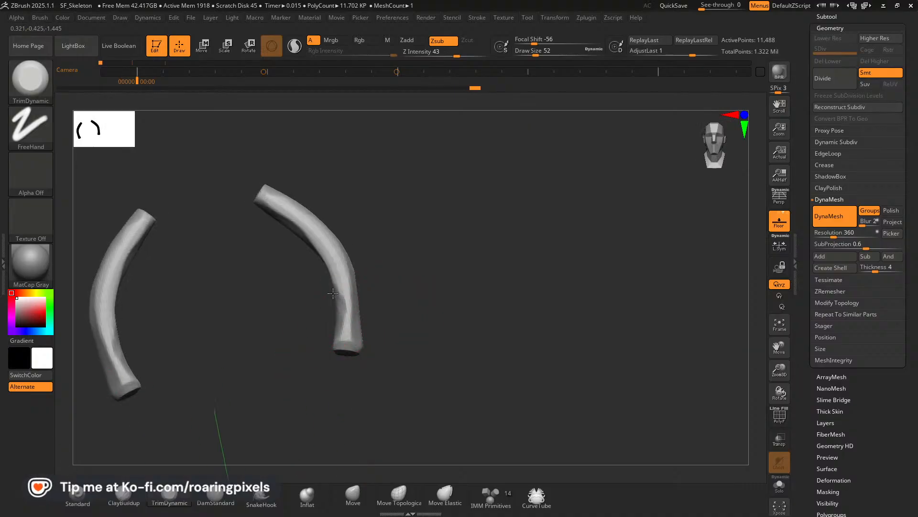
Trim the inner middle of the rib, and flatten its lower end face at draw size 24.
{"action": "left_click_drag", "start_coordinate": [409, 293], "coordinate": [431, 291]}
{"action": "mouse_move", "coordinate": [330, 271]}
{"action": "left_mouse_down"}
{"action": "mouse_move", "coordinate": [318, 252]}
{"action": "mouse_move", "coordinate": [318, 260]}
{"action": "left_mouse_up"}
{"action": "left_click_drag", "start_coordinate": [420, 284], "coordinate": [415, 249]}
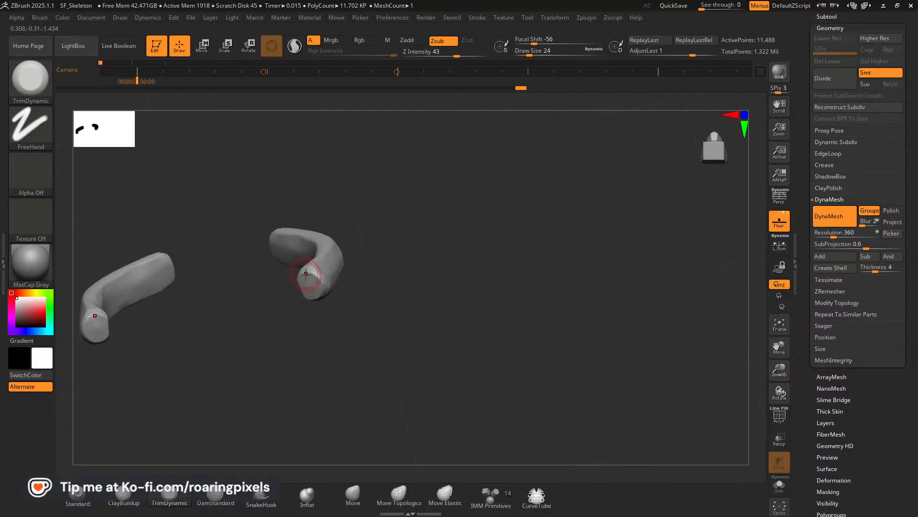
{"action": "left_click_drag", "start_coordinate": [352, 283], "coordinate": [356, 337]}
{"action": "left_click_drag", "start_coordinate": [314, 291], "coordinate": [318, 275]}
{"action": "left_click_drag", "start_coordinate": [359, 246], "coordinate": [355, 295]}
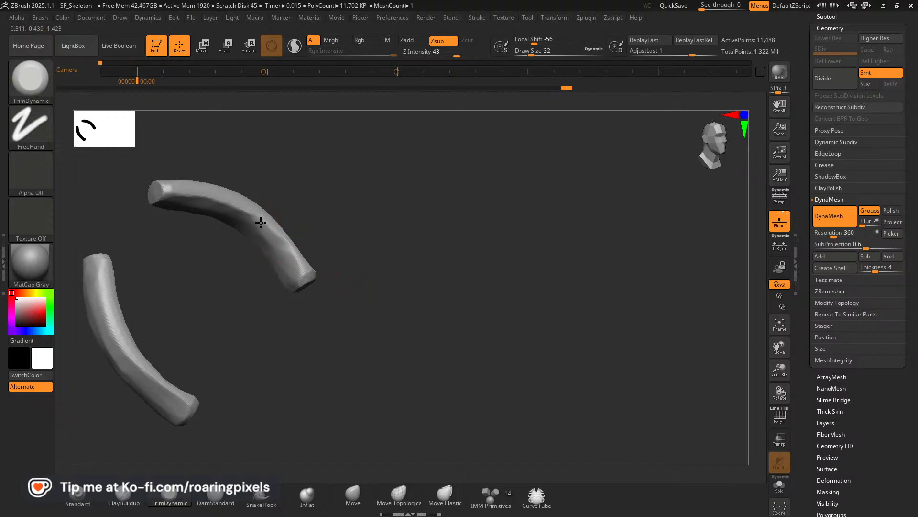
Flatten the rib's bend at draw size 32 and the shaft near its upper end at draw size 40.
{"action": "left_click_drag", "start_coordinate": [287, 225], "coordinate": [256, 220]}
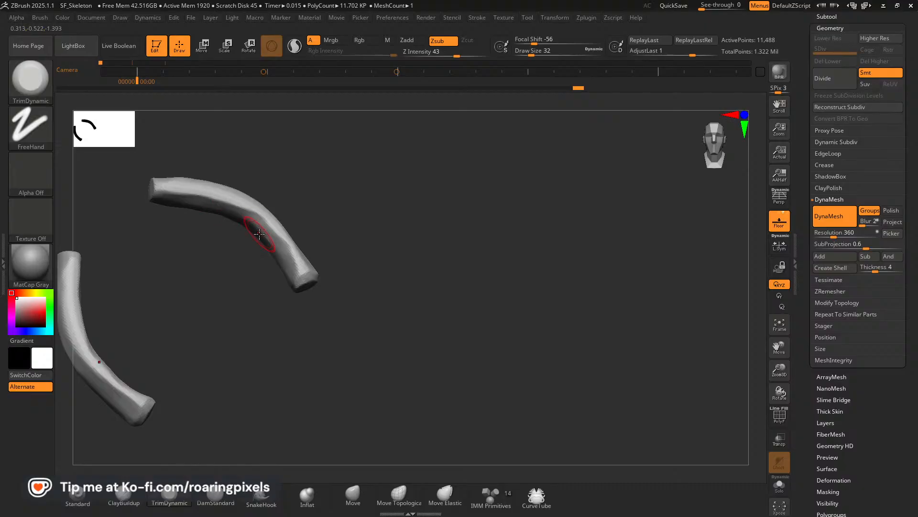
{"action": "left_click_drag", "start_coordinate": [313, 218], "coordinate": [316, 184]}
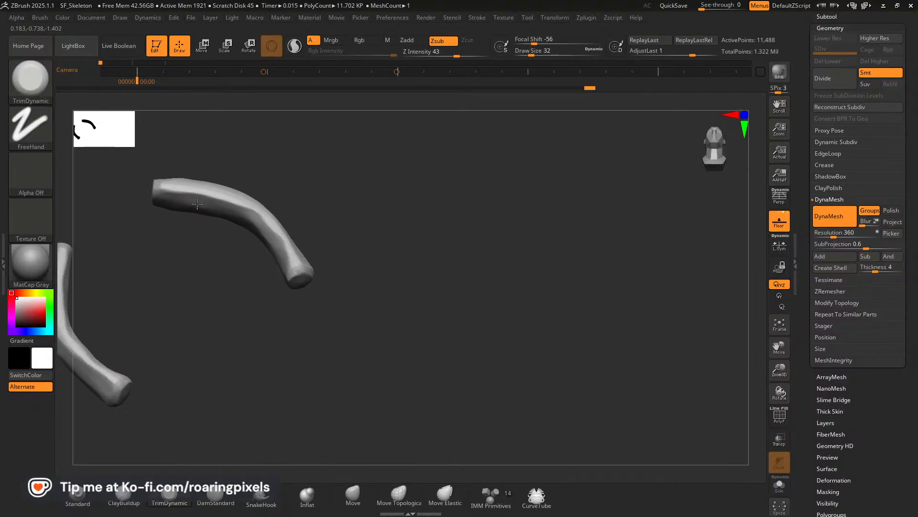
{"action": "left_click_drag", "start_coordinate": [175, 231], "coordinate": [174, 254]}
{"action": "mouse_move", "coordinate": [173, 185]}
{"action": "left_mouse_down"}
{"action": "mouse_move", "coordinate": [211, 186]}
{"action": "mouse_move", "coordinate": [217, 198]}
{"action": "mouse_move", "coordinate": [191, 186]}
{"action": "left_mouse_up"}
{"action": "left_click_drag", "start_coordinate": [283, 185], "coordinate": [198, 199]}
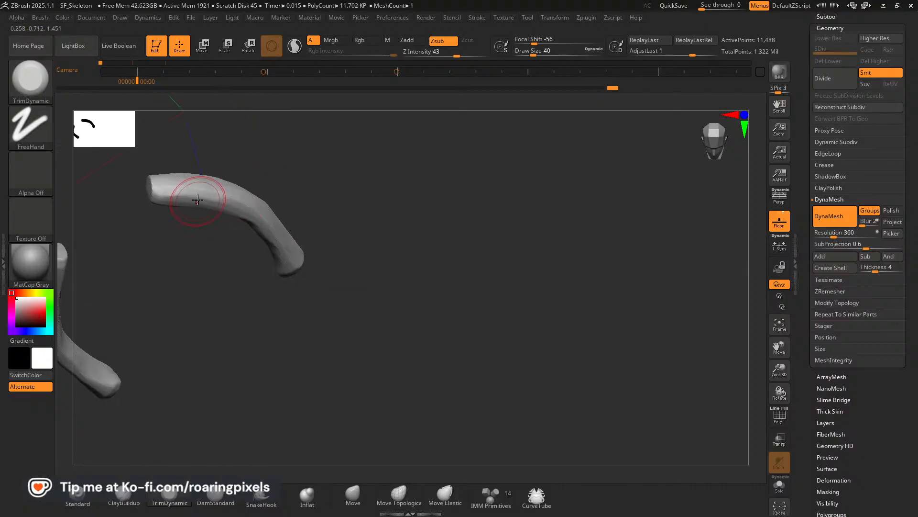
{"action": "left_click_drag", "start_coordinate": [261, 190], "coordinate": [293, 256]}
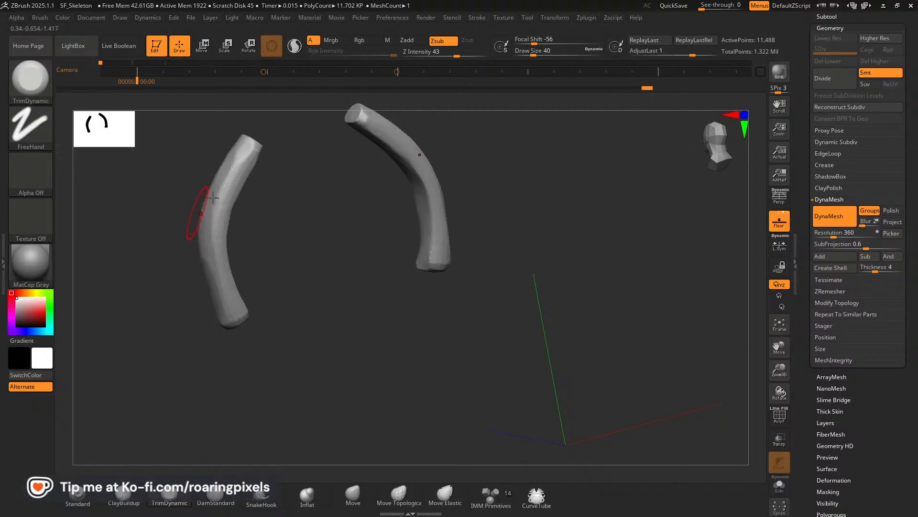
Trim the shaft of the rib from the middle to the lower end with TrimDynamic at draw size 40.
{"action": "mouse_move", "coordinate": [193, 218]}
{"action": "left_mouse_down"}
{"action": "mouse_move", "coordinate": [157, 227]}
{"action": "mouse_move", "coordinate": [256, 172]}
{"action": "left_mouse_up"}
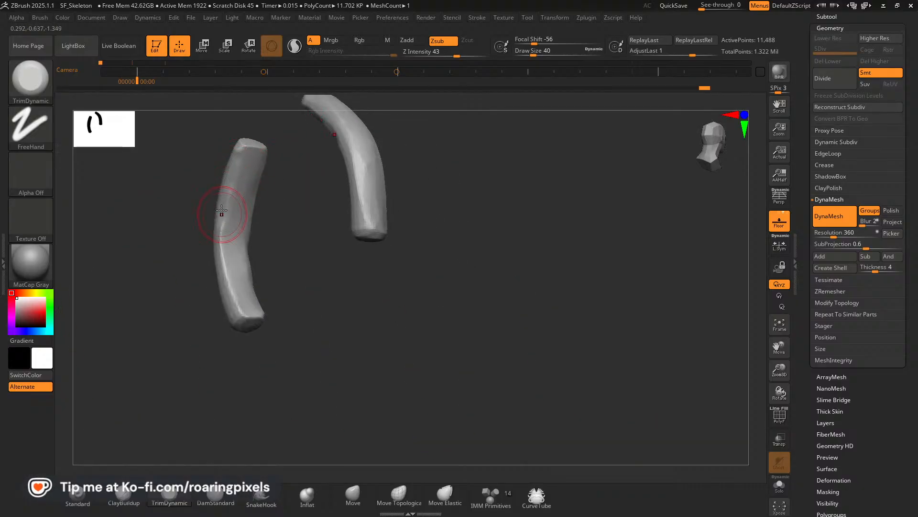
{"action": "left_click_drag", "start_coordinate": [225, 248], "coordinate": [231, 291]}
{"action": "left_click_drag", "start_coordinate": [179, 225], "coordinate": [273, 172]}
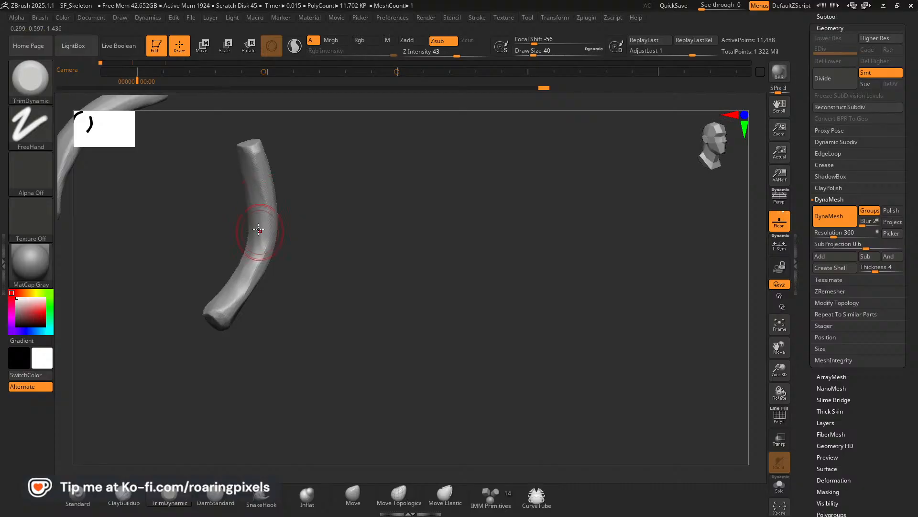
{"action": "mouse_move", "coordinate": [303, 188]}
{"action": "left_mouse_down"}
{"action": "mouse_move", "coordinate": [267, 206]}
{"action": "mouse_move", "coordinate": [283, 233]}
{"action": "mouse_move", "coordinate": [254, 239]}
{"action": "mouse_move", "coordinate": [319, 227]}
{"action": "mouse_move", "coordinate": [248, 232]}
{"action": "left_mouse_up"}
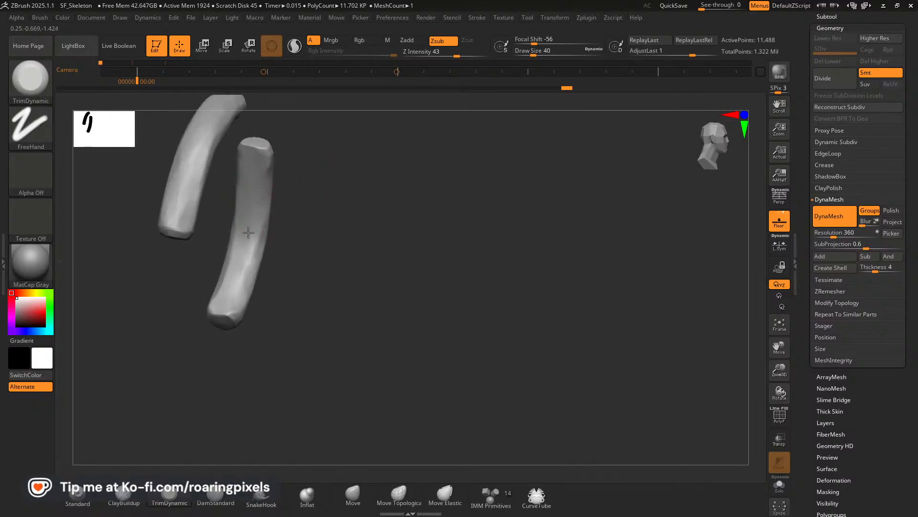
Flatten the inner face and edges of the rib's upper end, continuing down the shaft at draw size 40.
{"action": "left_click_drag", "start_coordinate": [316, 201], "coordinate": [268, 173]}
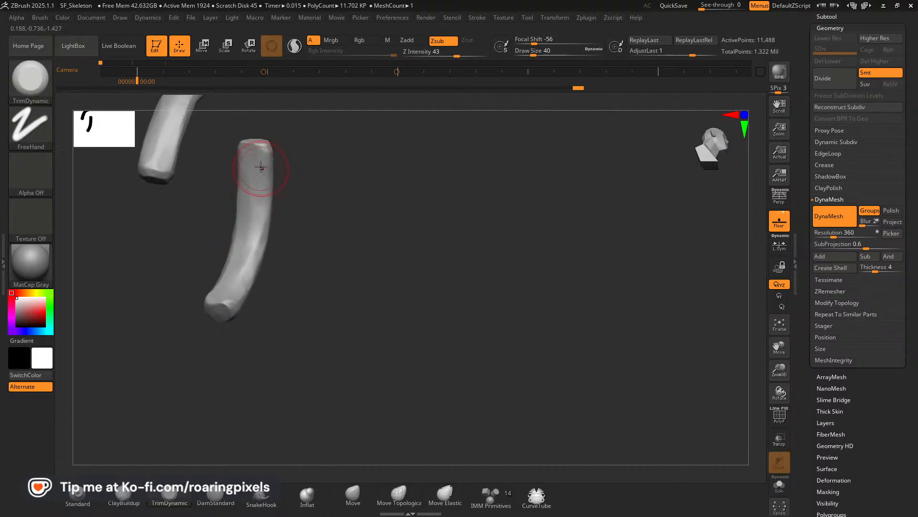
{"action": "mouse_move", "coordinate": [206, 226]}
{"action": "left_mouse_down"}
{"action": "mouse_move", "coordinate": [230, 182]}
{"action": "mouse_move", "coordinate": [184, 242]}
{"action": "mouse_move", "coordinate": [198, 238]}
{"action": "left_mouse_up"}
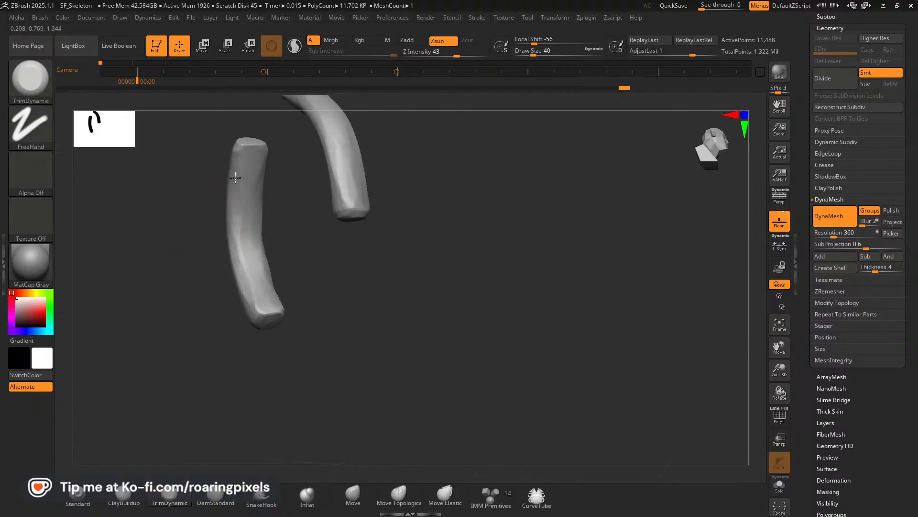
{"action": "mouse_move", "coordinate": [235, 177]}
{"action": "left_mouse_down"}
{"action": "mouse_move", "coordinate": [189, 228]}
{"action": "mouse_move", "coordinate": [266, 182]}
{"action": "left_mouse_up"}
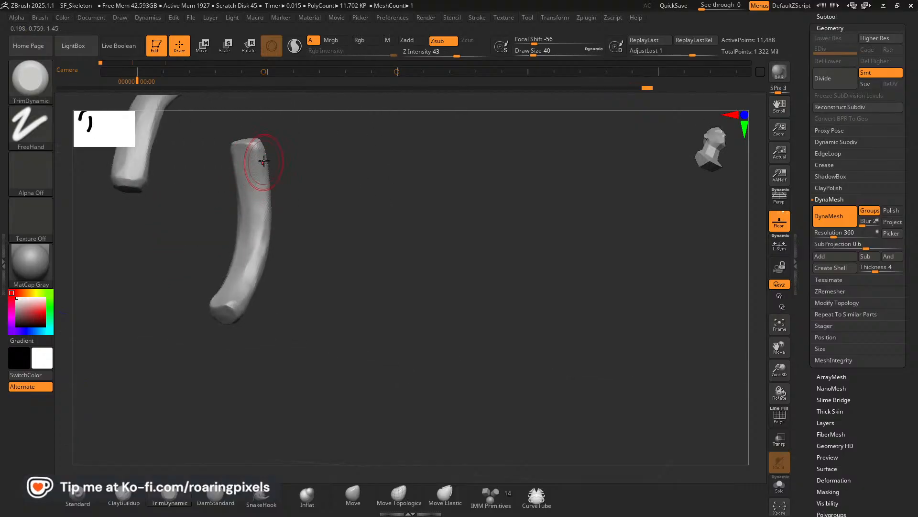
{"action": "mouse_move", "coordinate": [297, 221]}
{"action": "left_mouse_down"}
{"action": "mouse_move", "coordinate": [248, 257]}
{"action": "mouse_move", "coordinate": [258, 256]}
{"action": "left_mouse_up"}
{"action": "left_click_drag", "start_coordinate": [322, 239], "coordinate": [291, 171]}
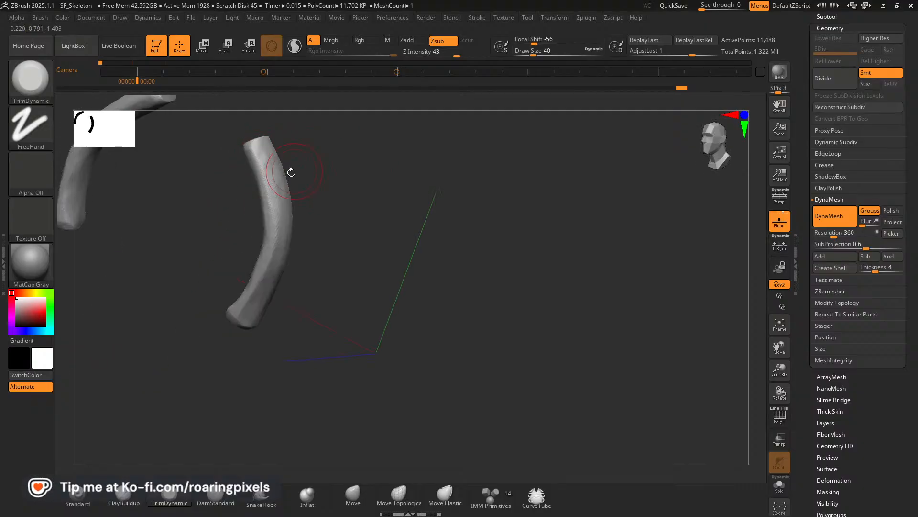
Smooth the planes on the upper outer side and middle of the rib shaft with TrimDynamic strokes.
{"action": "left_click_drag", "start_coordinate": [241, 195], "coordinate": [282, 186]}
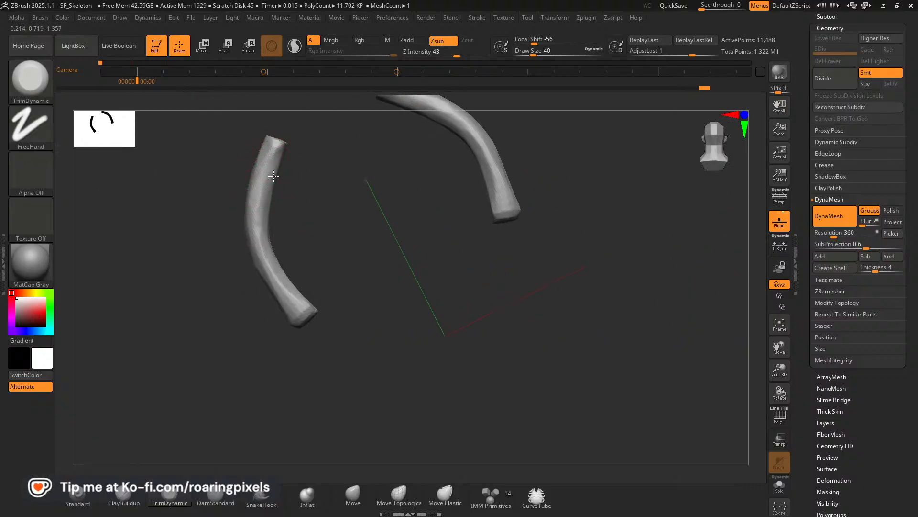
{"action": "left_click_drag", "start_coordinate": [234, 238], "coordinate": [207, 243]}
{"action": "left_click_drag", "start_coordinate": [271, 191], "coordinate": [267, 205]}
{"action": "left_click_drag", "start_coordinate": [243, 246], "coordinate": [223, 254]}
{"action": "left_click_drag", "start_coordinate": [263, 220], "coordinate": [259, 298]}
{"action": "left_click_drag", "start_coordinate": [261, 239], "coordinate": [265, 263]}
{"action": "left_click_drag", "start_coordinate": [250, 249], "coordinate": [252, 270]}
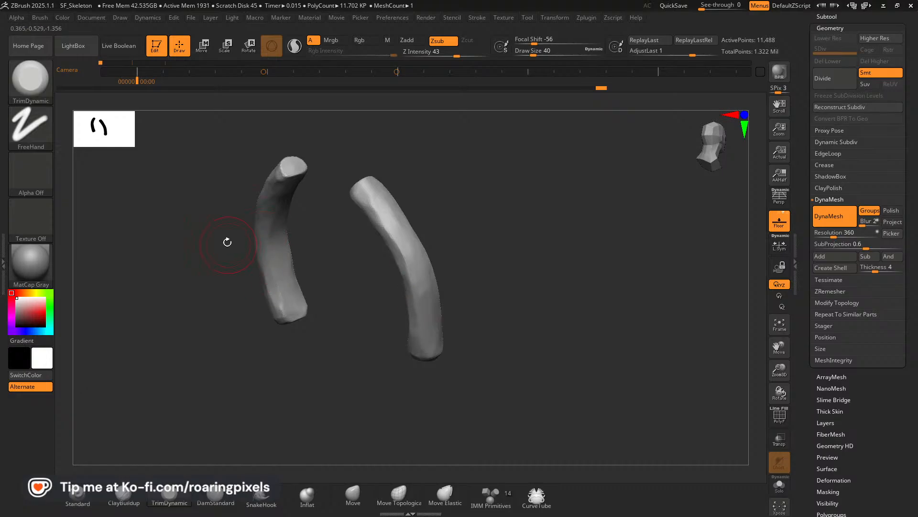
Reduce the draw size to 24 and trim the edges around the rib's upper tip into a rounded end.
{"action": "left_click_drag", "start_coordinate": [227, 242], "coordinate": [223, 238]}
{"action": "key", "text": "bracketleft"}
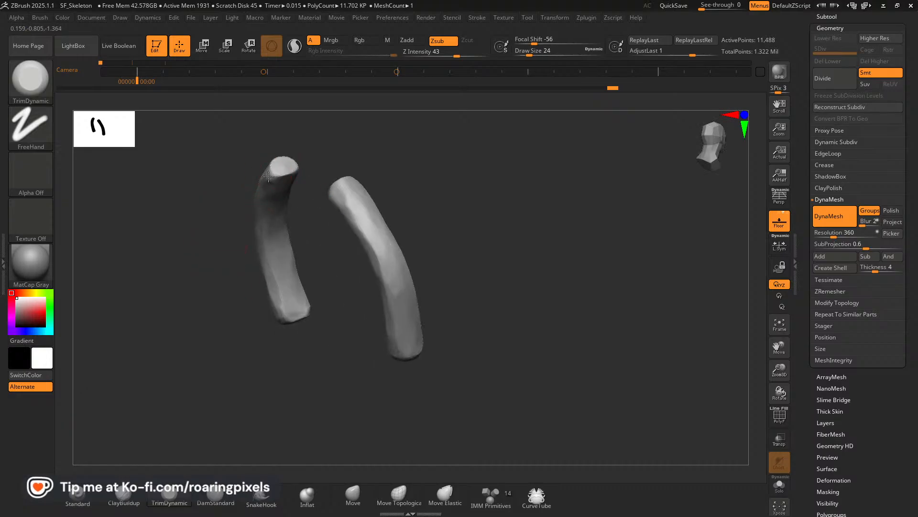
{"action": "left_click_drag", "start_coordinate": [232, 170], "coordinate": [302, 236]}
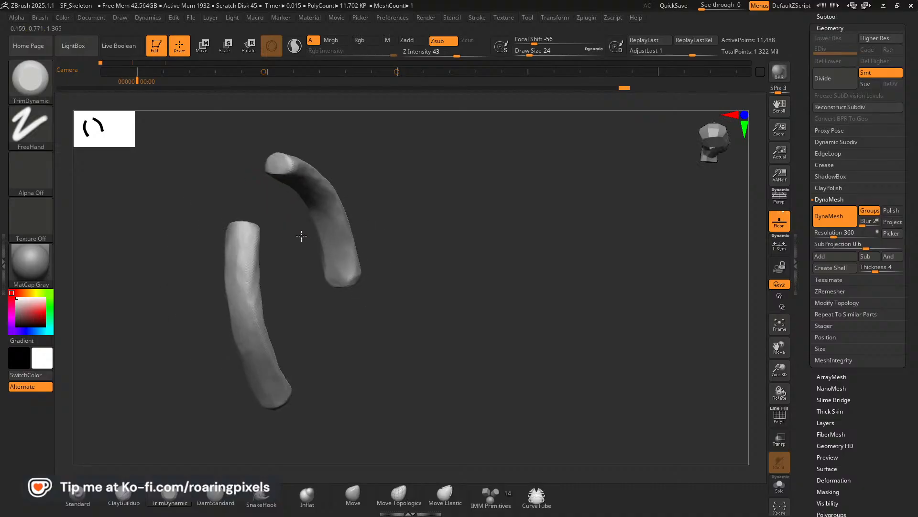
{"action": "left_click_drag", "start_coordinate": [224, 179], "coordinate": [284, 154]}
{"action": "left_click_drag", "start_coordinate": [326, 183], "coordinate": [393, 192]}
{"action": "left_click_drag", "start_coordinate": [289, 156], "coordinate": [275, 157]}
{"action": "left_click_drag", "start_coordinate": [234, 210], "coordinate": [237, 153]}
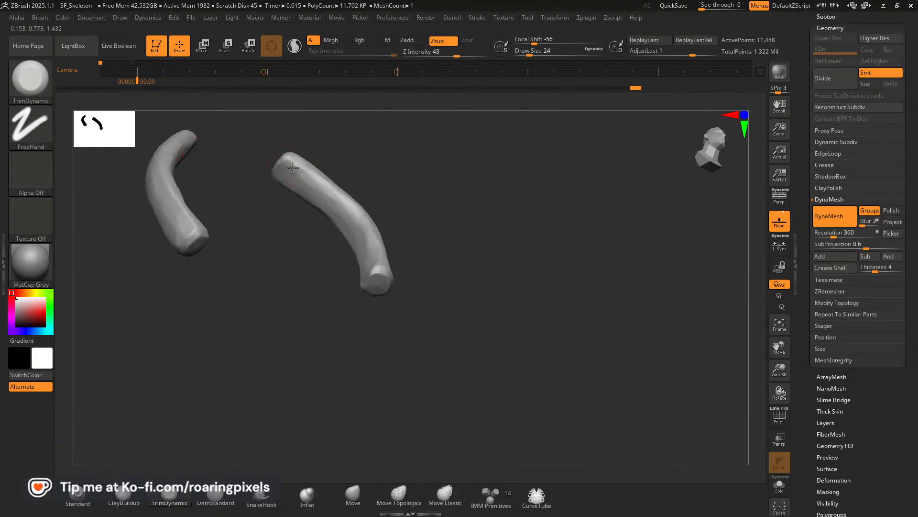
Flatten the rib just below its upper tip, and continue trimming along the shaft at draw size 32.
{"action": "mouse_move", "coordinate": [300, 170]}
{"action": "left_mouse_down"}
{"action": "mouse_move", "coordinate": [334, 190]}
{"action": "mouse_move", "coordinate": [337, 182]}
{"action": "left_mouse_up"}
{"action": "key", "text": "bracketright"}
{"action": "left_click_drag", "start_coordinate": [313, 240], "coordinate": [290, 216]}
{"action": "left_click_drag", "start_coordinate": [363, 214], "coordinate": [335, 195]}
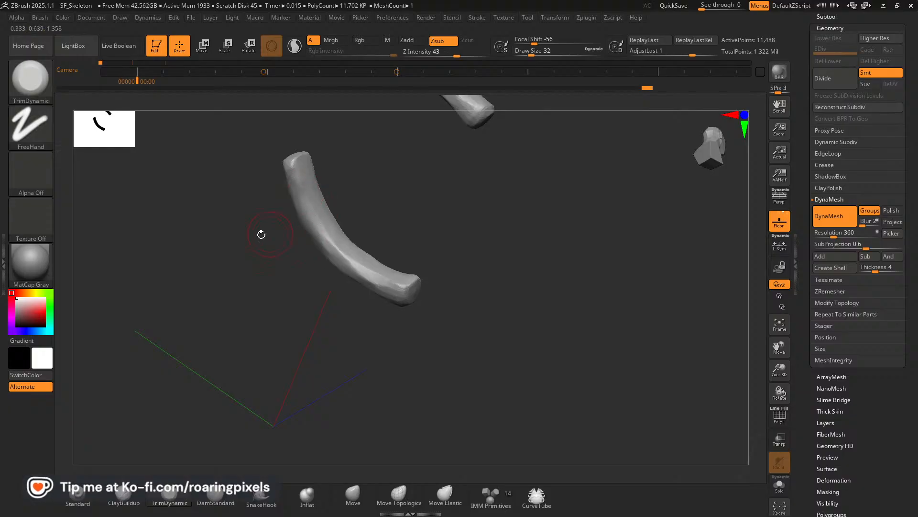
{"action": "left_click_drag", "start_coordinate": [260, 234], "coordinate": [297, 190]}
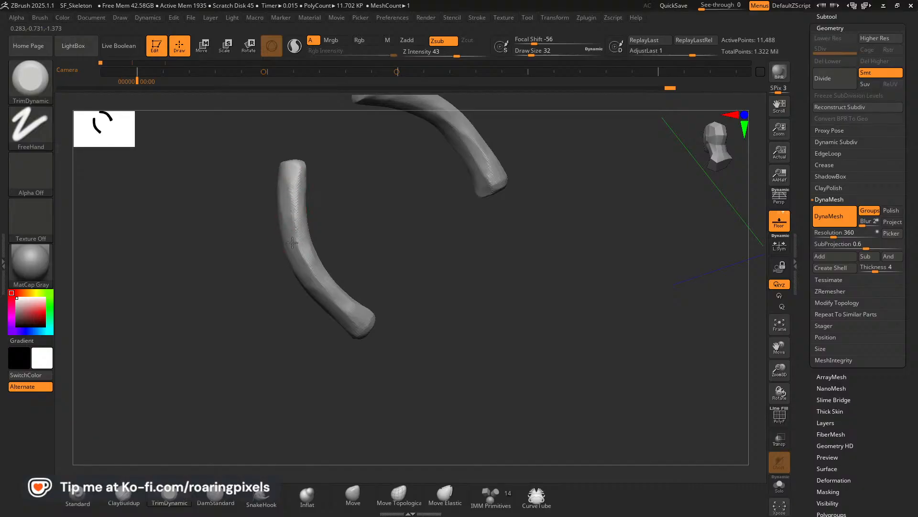
Trim the middle of the rib and flatten its front face from the upper end down past the bend.
{"action": "mouse_move", "coordinate": [291, 236]}
{"action": "left_mouse_down"}
{"action": "mouse_move", "coordinate": [303, 260]}
{"action": "mouse_move", "coordinate": [283, 265]}
{"action": "mouse_move", "coordinate": [301, 238]}
{"action": "left_mouse_up"}
{"action": "left_click_drag", "start_coordinate": [381, 201], "coordinate": [328, 199]}
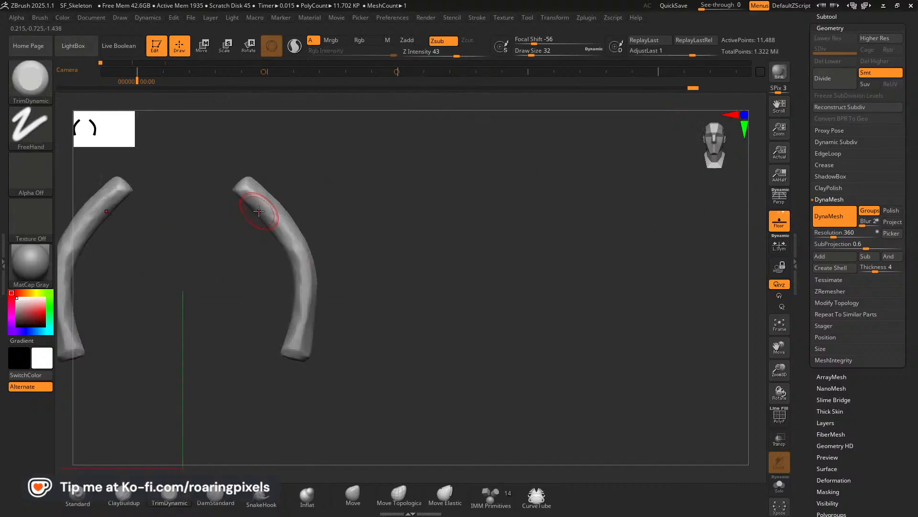
{"action": "left_click_drag", "start_coordinate": [264, 221], "coordinate": [303, 261]}
{"action": "mouse_move", "coordinate": [266, 219]}
{"action": "left_mouse_down"}
{"action": "mouse_move", "coordinate": [300, 260]}
{"action": "mouse_move", "coordinate": [301, 295]}
{"action": "left_mouse_up"}
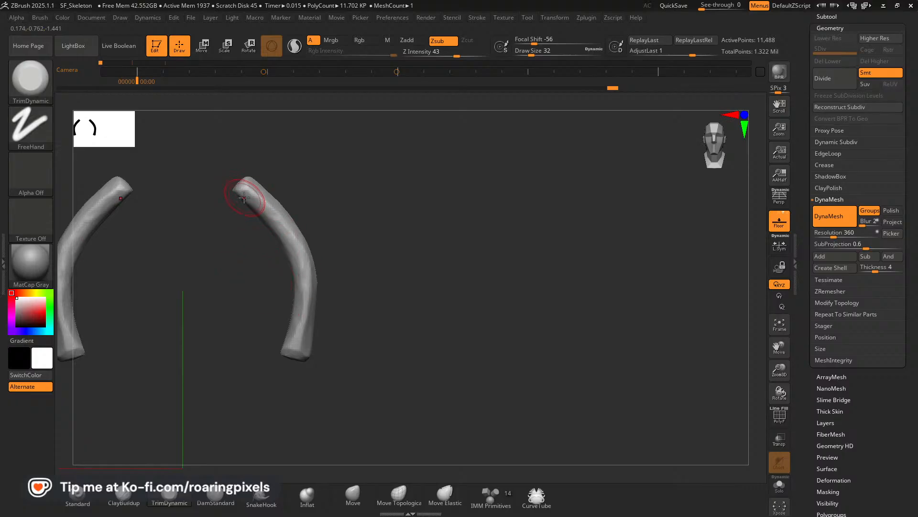
Refine the underside and edges of the rib's upper tip with TrimDynamic at draw sizes 20 and 24.
{"action": "mouse_move", "coordinate": [240, 229]}
{"action": "left_mouse_down"}
{"action": "mouse_move", "coordinate": [277, 239]}
{"action": "mouse_move", "coordinate": [297, 194]}
{"action": "mouse_move", "coordinate": [232, 201]}
{"action": "mouse_move", "coordinate": [262, 180]}
{"action": "mouse_move", "coordinate": [240, 196]}
{"action": "left_mouse_up"}
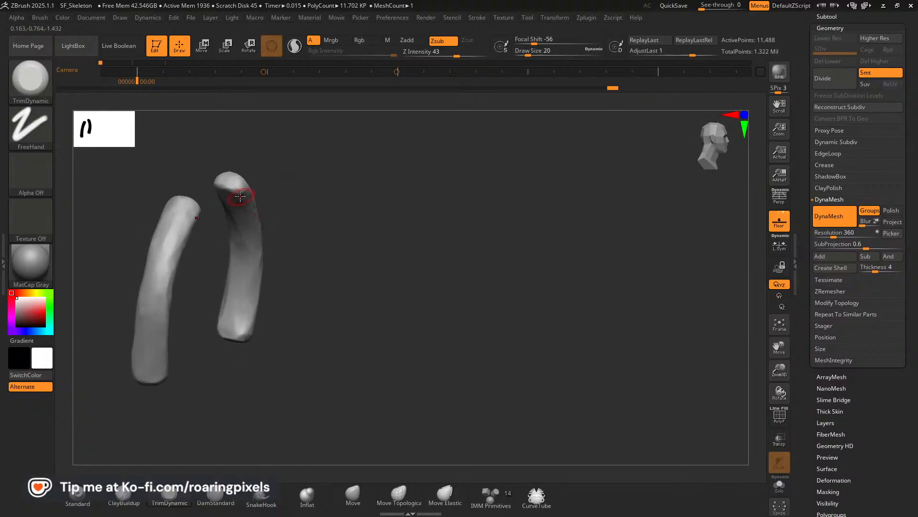
{"action": "left_click_drag", "start_coordinate": [278, 167], "coordinate": [238, 186]}
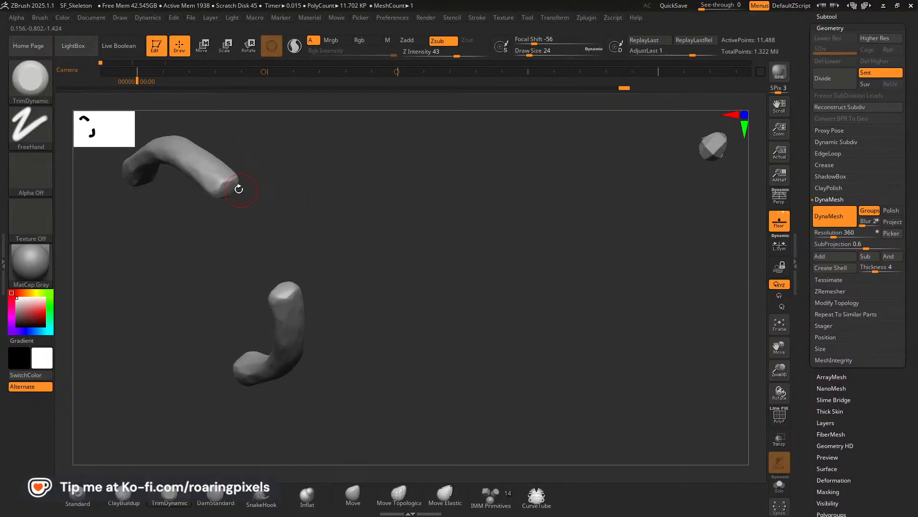
{"action": "left_click_drag", "start_coordinate": [299, 201], "coordinate": [345, 205]}
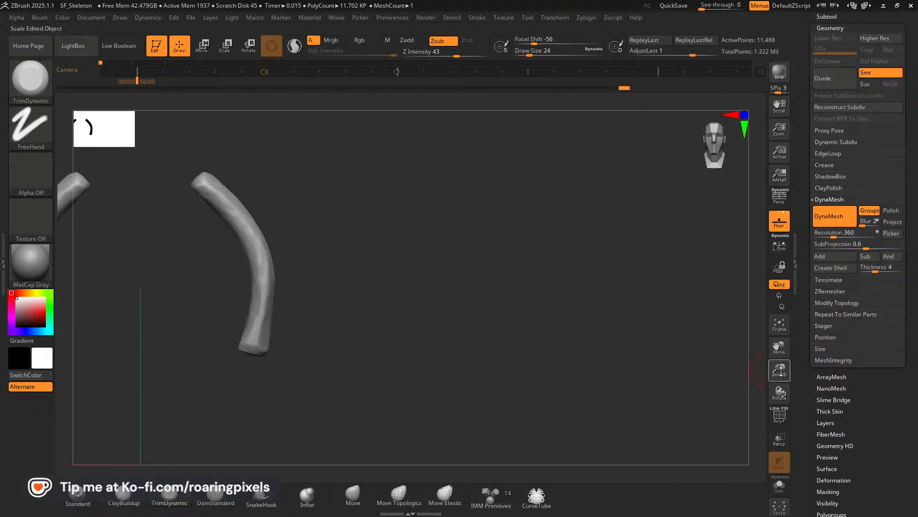
Switch to Pinterest in the browser and search for "lion ribcage".
{"action": "left_click_drag", "start_coordinate": [780, 346], "coordinate": [888, 385]}
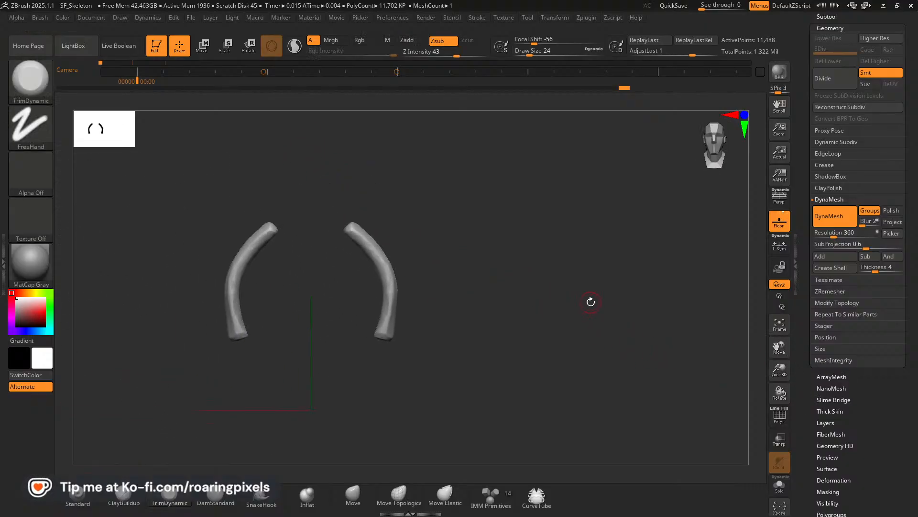
{"action": "key", "text": "alt+Tab"}
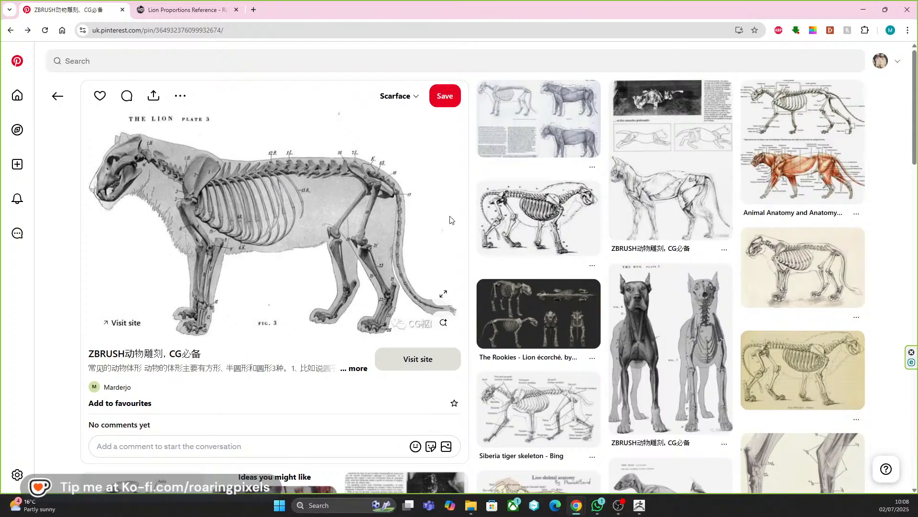
{"action": "scroll", "coordinate": [368, 212], "scroll_direction": "down", "scroll_amount": 7}
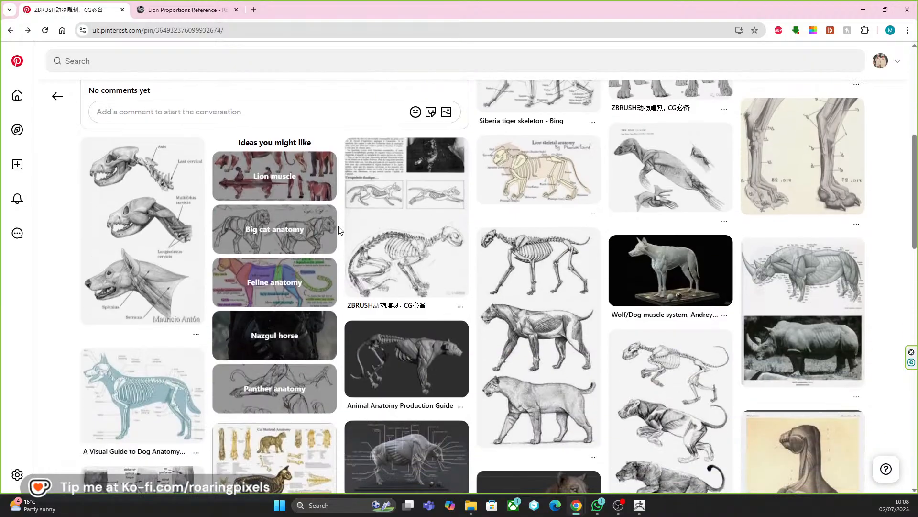
{"action": "scroll", "coordinate": [315, 188], "scroll_direction": "up", "scroll_amount": 7}
{"action": "left_click", "coordinate": [189, 65]}
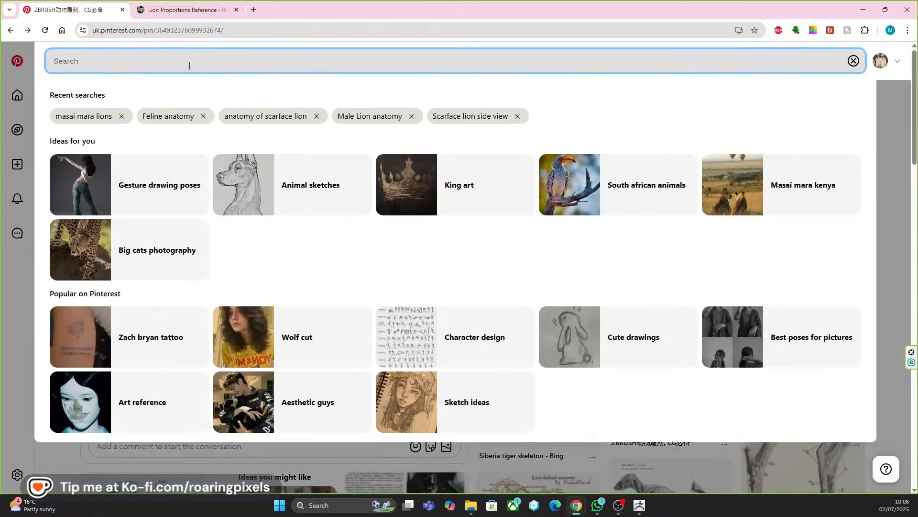
{"action": "type", "text": "rib cage"}
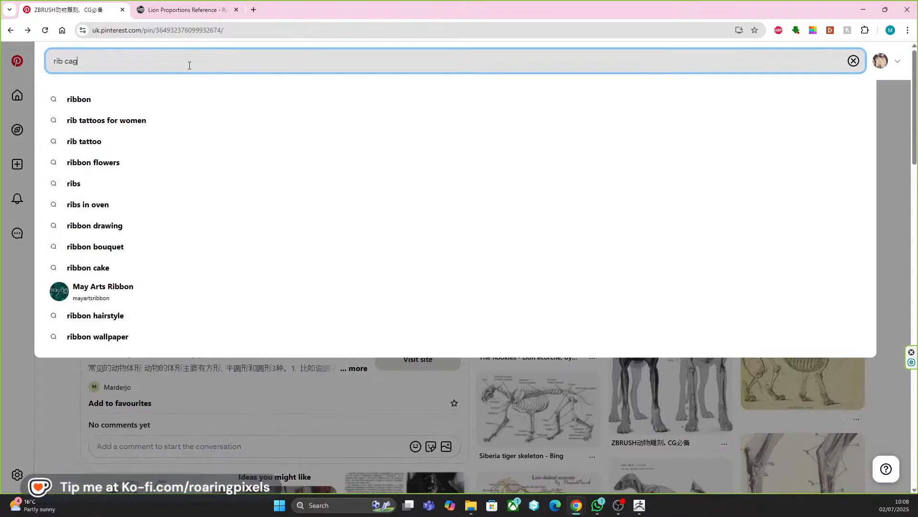
{"action": "key", "text": "BackSpace"}
{"action": "key", "text": "BackSpace"}
{"action": "key", "text": "BackSpace"}
{"action": "key", "text": "BackSpace"}
{"action": "key", "text": "BackSpace"}
{"action": "key", "text": "BackSpace"}
{"action": "key", "text": "BackSpace"}
{"action": "key", "text": "BackSpace"}
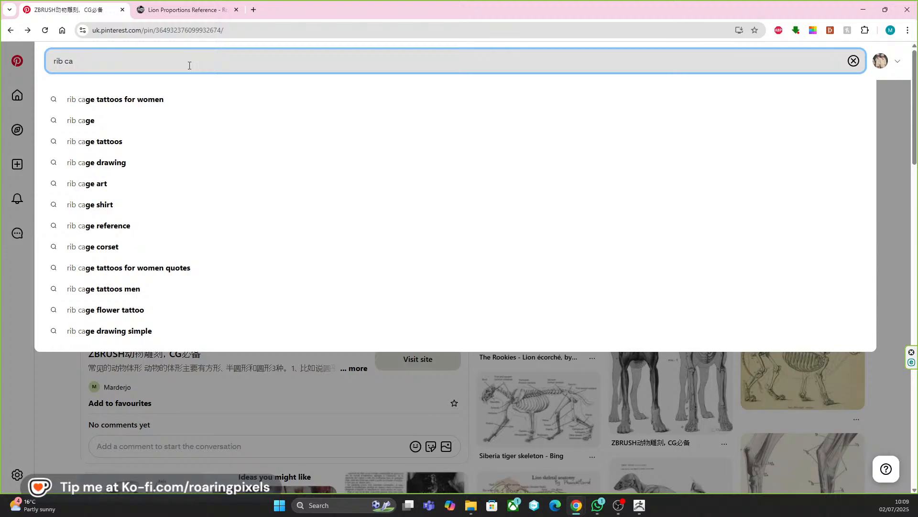
{"action": "type", "text": "r"}
{"action": "key", "text": "BackSpace"}
{"action": "type", "text": "lion rb"}
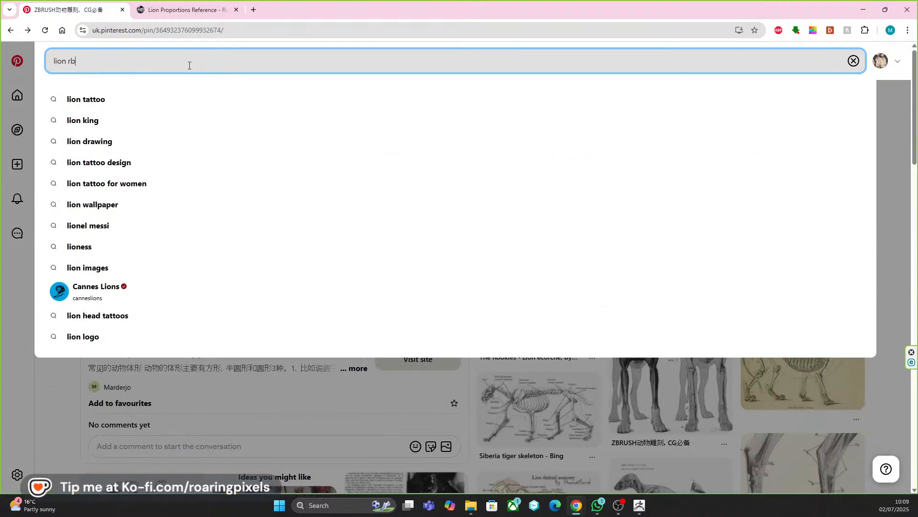
{"action": "key", "text": "BackSpace"}
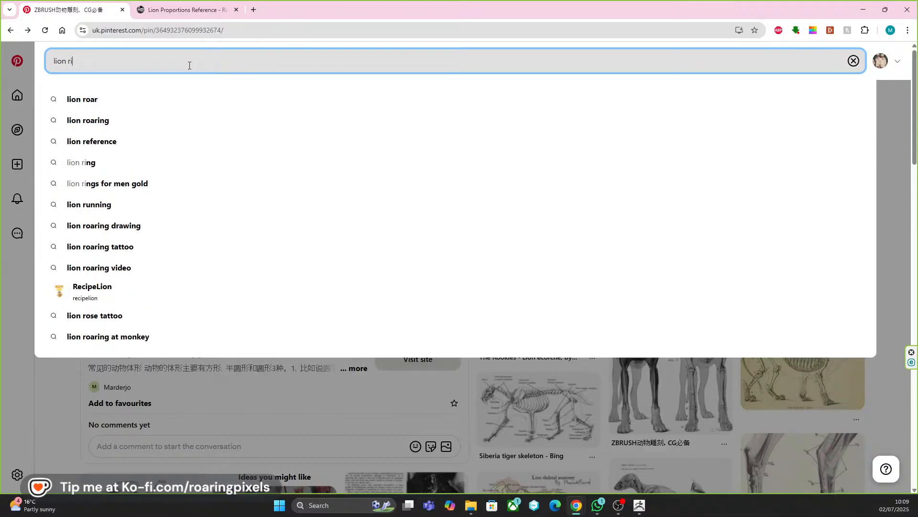
{"action": "type", "text": "ibcas"}
{"action": "key", "text": "BackSpace"}
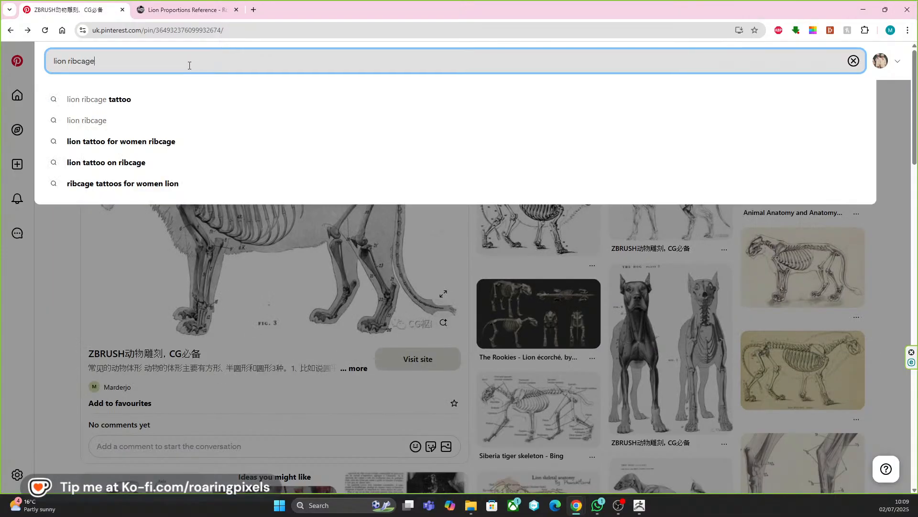
{"action": "key", "text": "Return"}
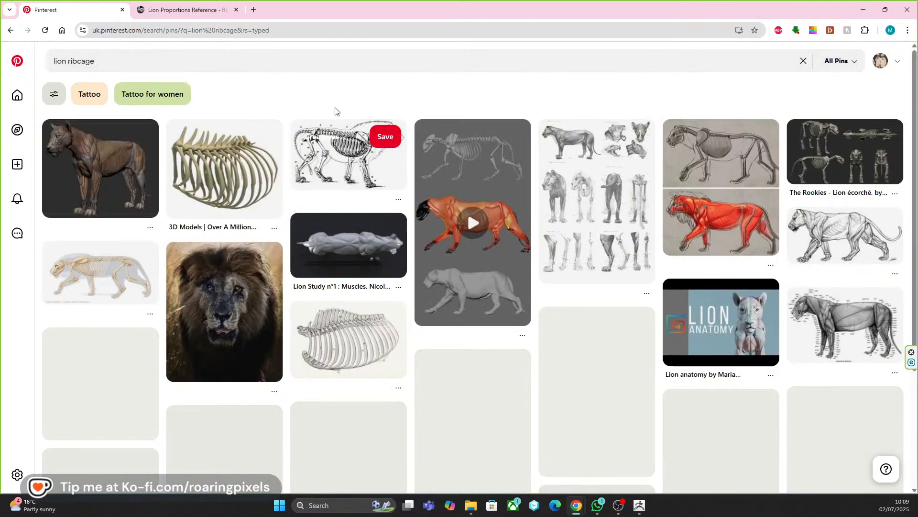
Browse the ribcage results and open the TurboSquid 3D rib cage model pin to study the rib shapes.
{"action": "scroll", "coordinate": [389, 315], "scroll_direction": "down", "scroll_amount": 1}
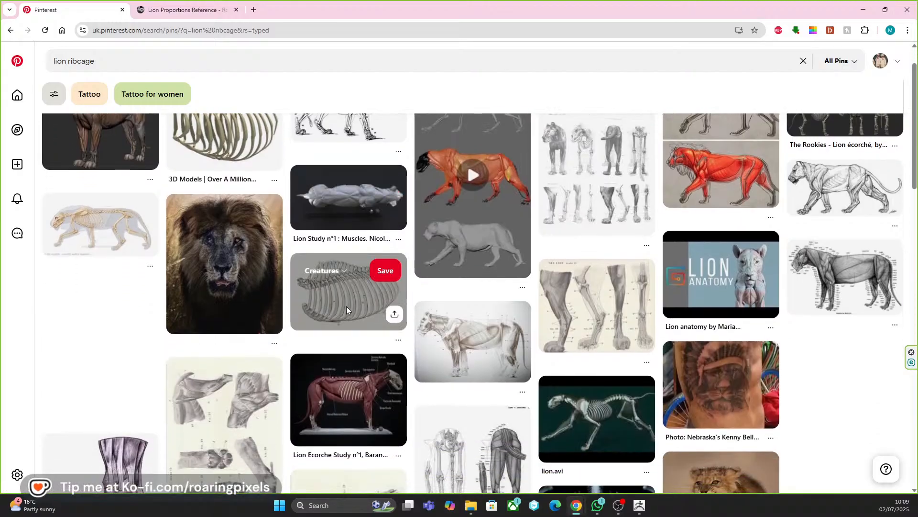
{"action": "scroll", "coordinate": [346, 306], "scroll_direction": "up", "scroll_amount": 1}
{"action": "left_click", "coordinate": [212, 171]}
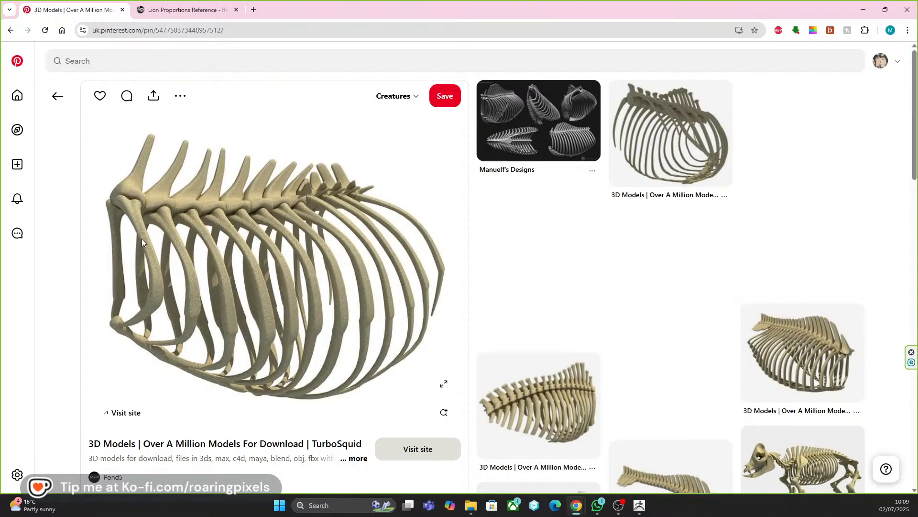
Switch back to ZBrush and trim the rib's upper half from the front and outer side with TrimDynamic at draw size 56.
{"action": "left_click", "coordinate": [635, 501]}
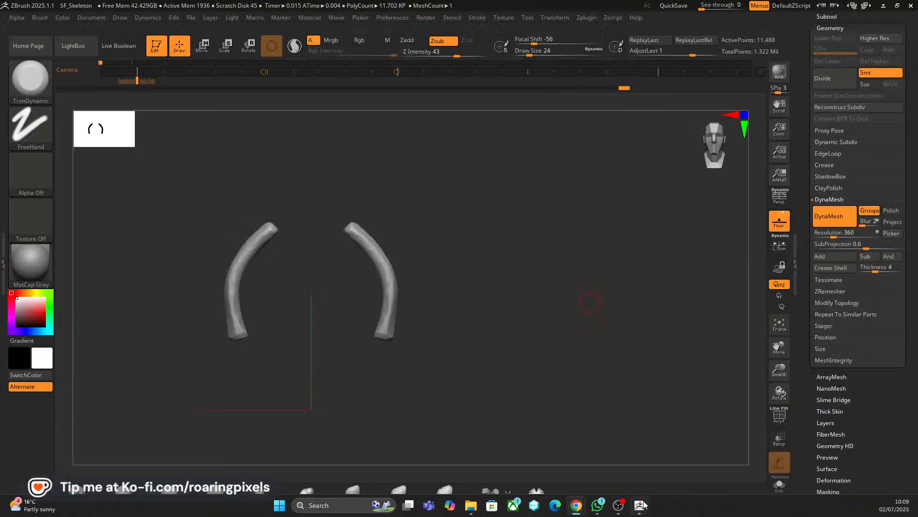
{"action": "mouse_move", "coordinate": [416, 277]}
{"action": "left_mouse_down"}
{"action": "mouse_move", "coordinate": [448, 257]}
{"action": "mouse_move", "coordinate": [391, 254]}
{"action": "mouse_move", "coordinate": [375, 273]}
{"action": "left_mouse_up"}
{"action": "left_click_drag", "start_coordinate": [352, 243], "coordinate": [373, 270]}
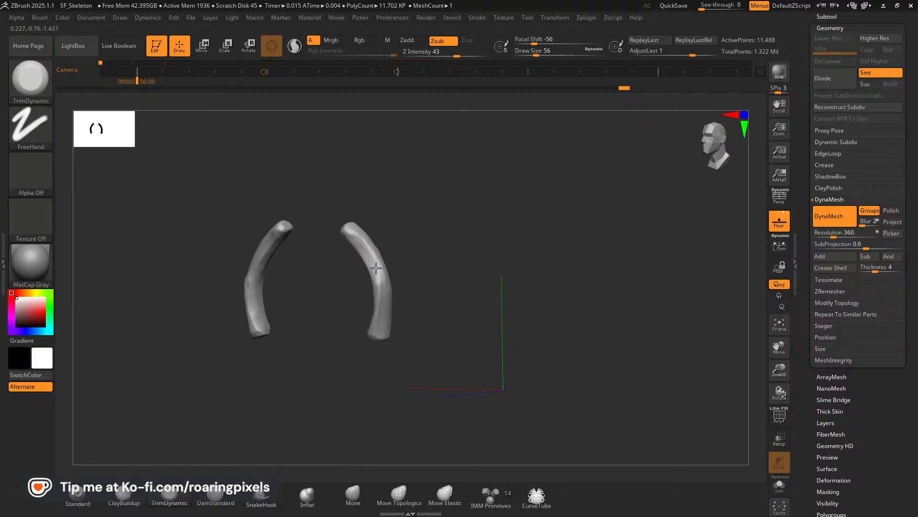
{"action": "left_click_drag", "start_coordinate": [430, 262], "coordinate": [401, 273]}
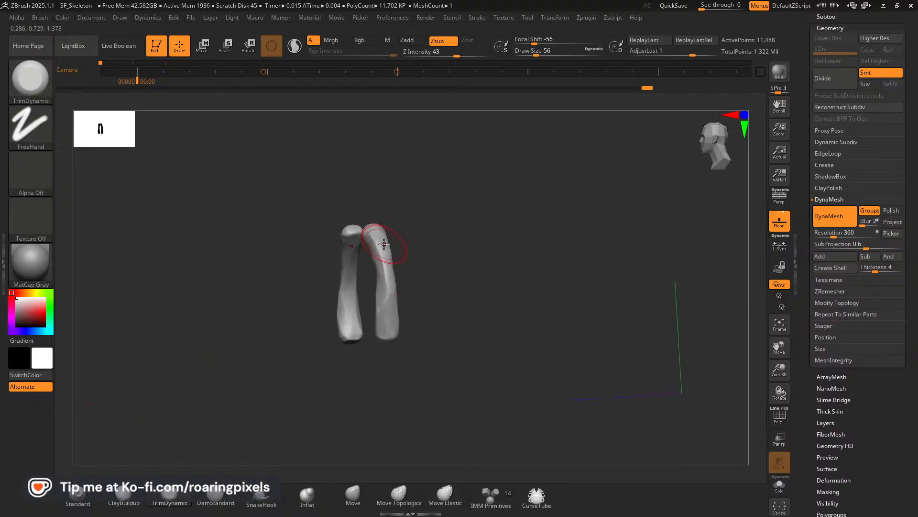
{"action": "mouse_move", "coordinate": [384, 244]}
{"action": "left_mouse_down"}
{"action": "mouse_move", "coordinate": [381, 309]}
{"action": "mouse_move", "coordinate": [385, 268]}
{"action": "mouse_move", "coordinate": [449, 265]}
{"action": "mouse_move", "coordinate": [423, 302]}
{"action": "mouse_move", "coordinate": [459, 284]}
{"action": "left_mouse_up"}
Reduce the draw size to 52 and trim the rib's lower end and the inner face below its upper tip.
{"action": "left_click_drag", "start_coordinate": [415, 261], "coordinate": [374, 253]}
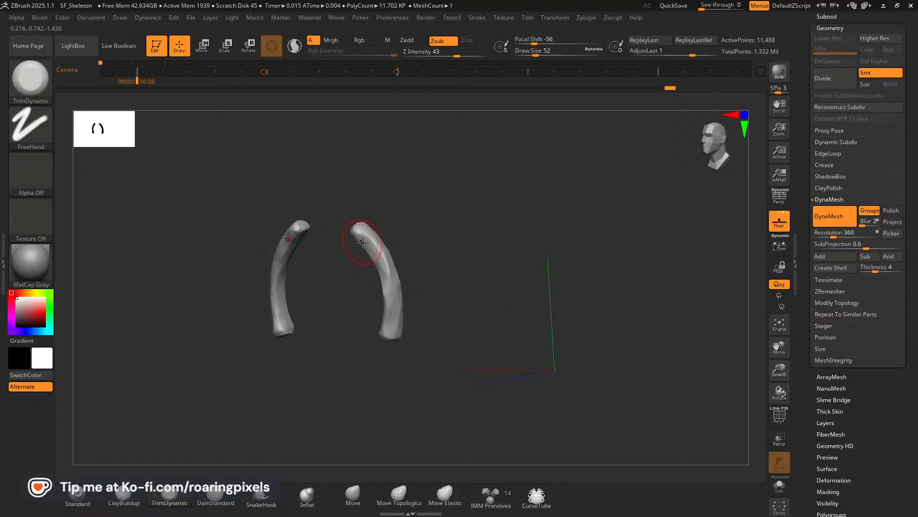
{"action": "mouse_move", "coordinate": [428, 286]}
{"action": "left_mouse_down"}
{"action": "mouse_move", "coordinate": [467, 281]}
{"action": "mouse_move", "coordinate": [452, 282]}
{"action": "left_mouse_up"}
{"action": "left_click_drag", "start_coordinate": [389, 310], "coordinate": [382, 331]}
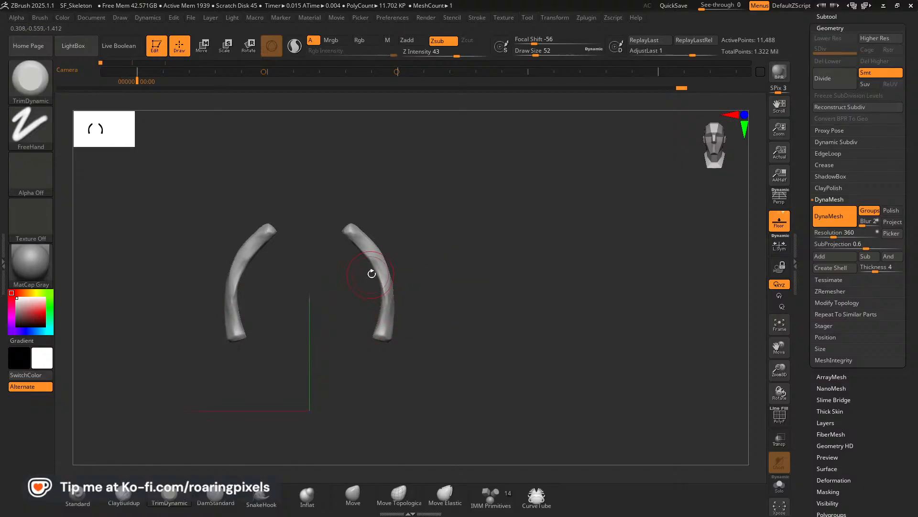
{"action": "left_click_drag", "start_coordinate": [434, 276], "coordinate": [359, 263]}
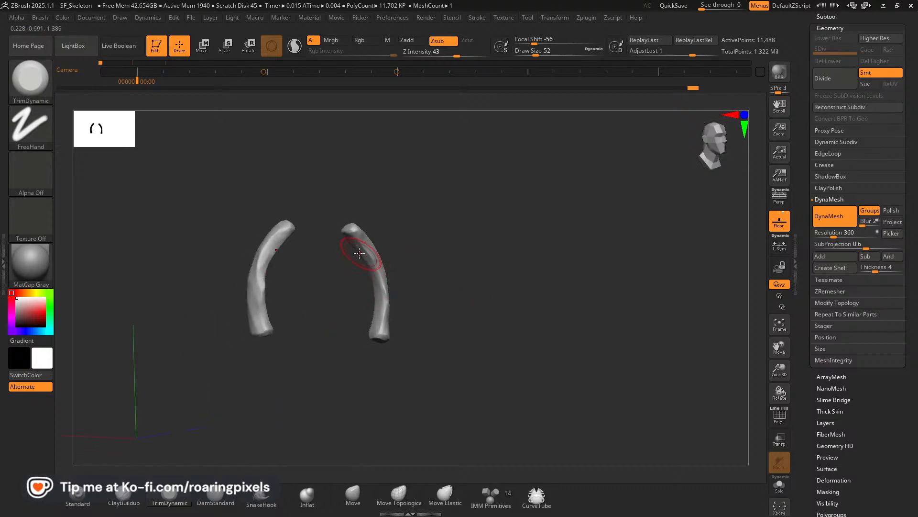
{"action": "key", "text": "shift"}
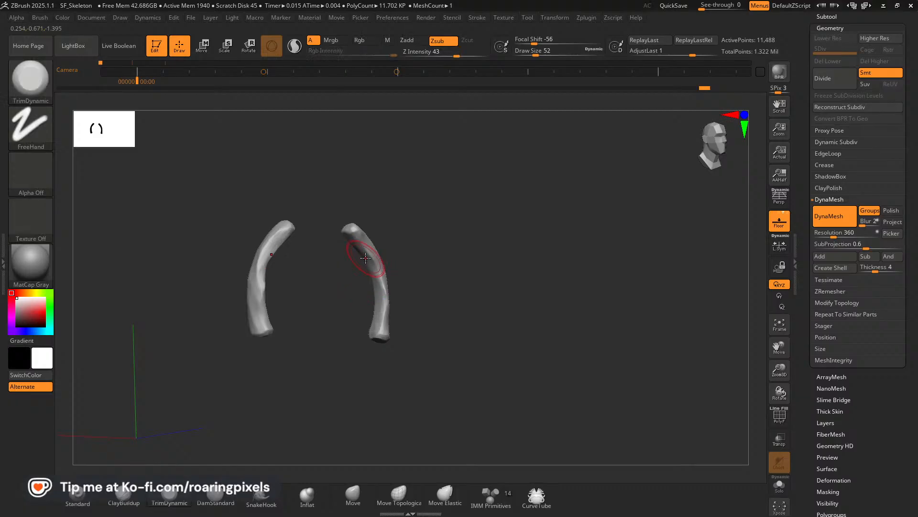
Flatten the front face and outer side of the rib's lower half down to the lower end.
{"action": "mouse_move", "coordinate": [409, 283]}
{"action": "left_mouse_down"}
{"action": "mouse_move", "coordinate": [435, 271]}
{"action": "mouse_move", "coordinate": [362, 245]}
{"action": "mouse_move", "coordinate": [451, 265]}
{"action": "mouse_move", "coordinate": [383, 291]}
{"action": "left_mouse_up"}
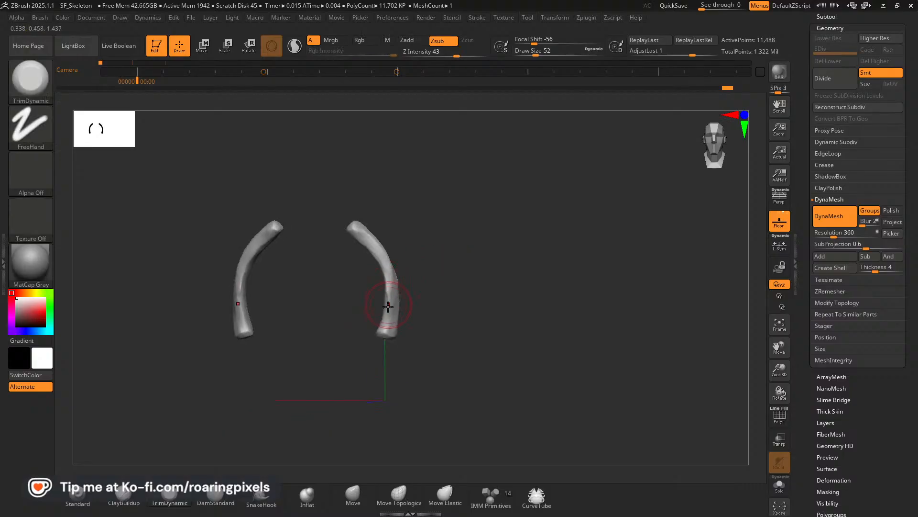
{"action": "left_click_drag", "start_coordinate": [453, 290], "coordinate": [357, 282]}
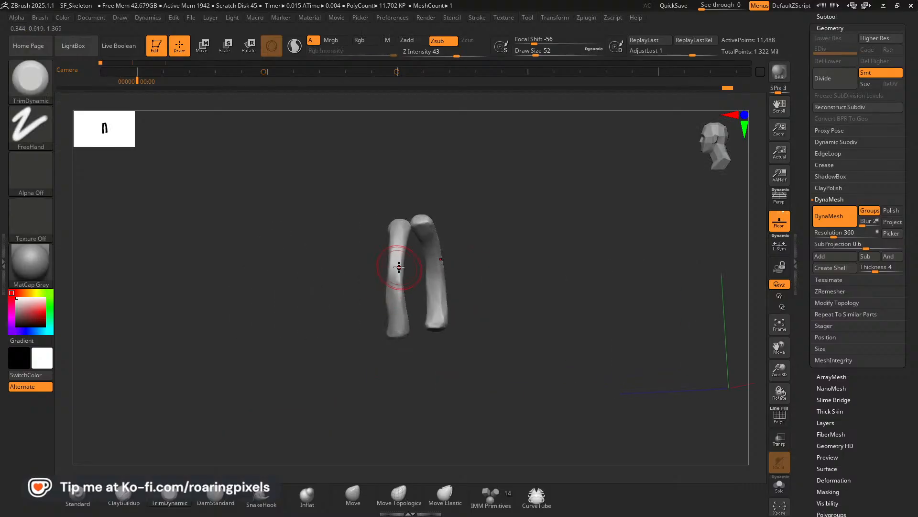
{"action": "mouse_move", "coordinate": [346, 317]}
{"action": "left_mouse_down", "text": "shift"}
{"action": "mouse_move", "coordinate": [351, 309]}
{"action": "mouse_move", "coordinate": [384, 327]}
{"action": "left_mouse_up", "text": "shift"}
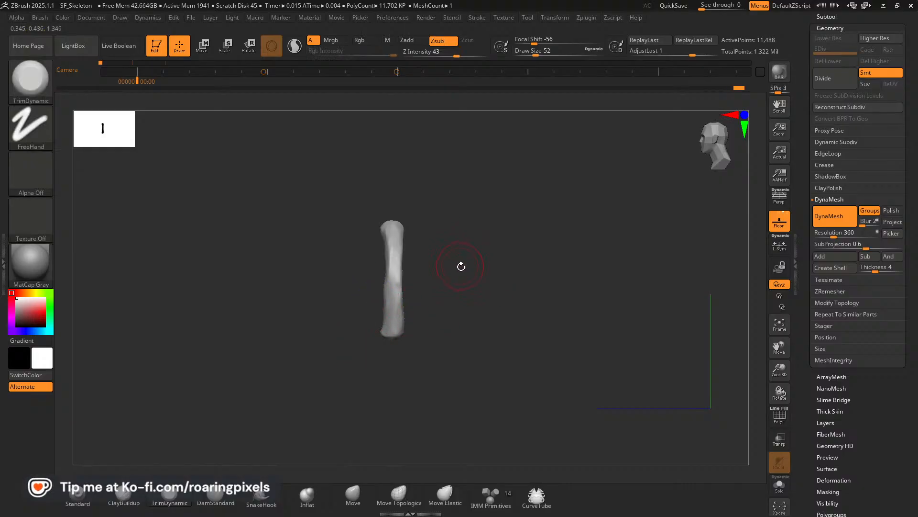
{"action": "mouse_move", "coordinate": [463, 272]}
{"action": "left_mouse_down"}
{"action": "mouse_move", "coordinate": [380, 296]}
{"action": "mouse_move", "coordinate": [377, 284]}
{"action": "mouse_move", "coordinate": [383, 325]}
{"action": "left_mouse_up"}
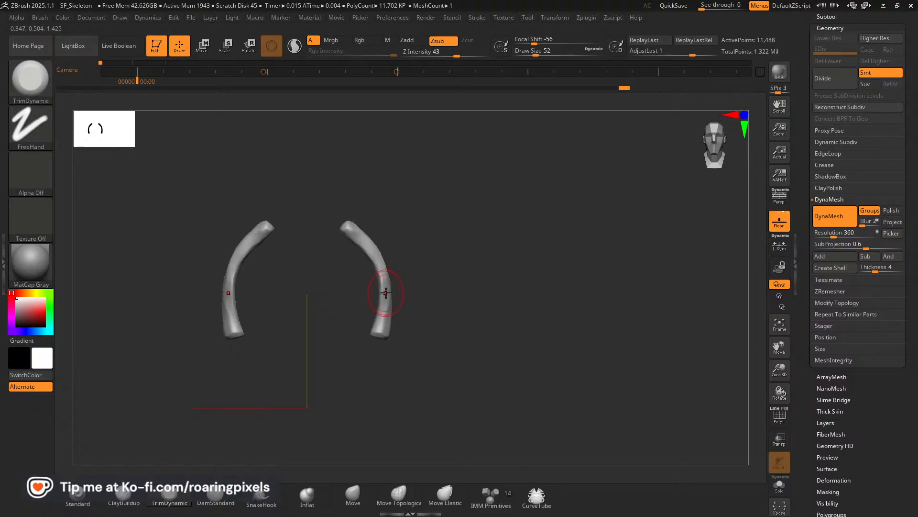
{"action": "left_click_drag", "start_coordinate": [385, 293], "coordinate": [381, 334]}
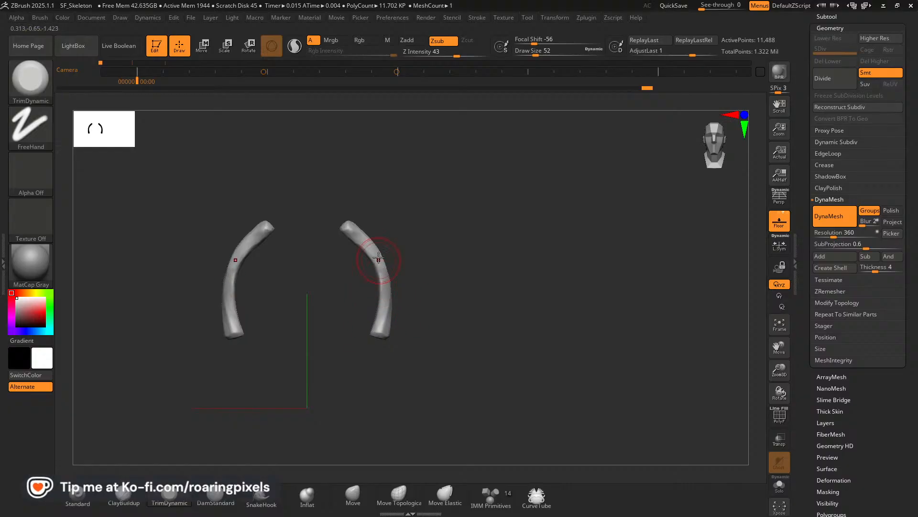
Slim the middle of the rib by trimming its front and outer surfaces around the bend.
{"action": "mouse_move", "coordinate": [438, 255]}
{"action": "left_mouse_down"}
{"action": "mouse_move", "coordinate": [376, 244]}
{"action": "mouse_move", "coordinate": [380, 255]}
{"action": "left_mouse_up"}
{"action": "left_click_drag", "start_coordinate": [425, 243], "coordinate": [412, 260]}
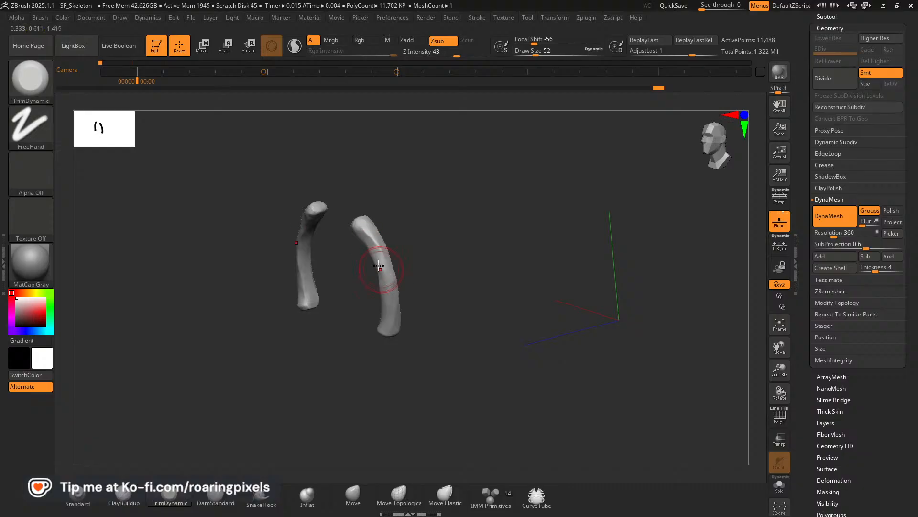
{"action": "left_click_drag", "start_coordinate": [424, 263], "coordinate": [375, 237]}
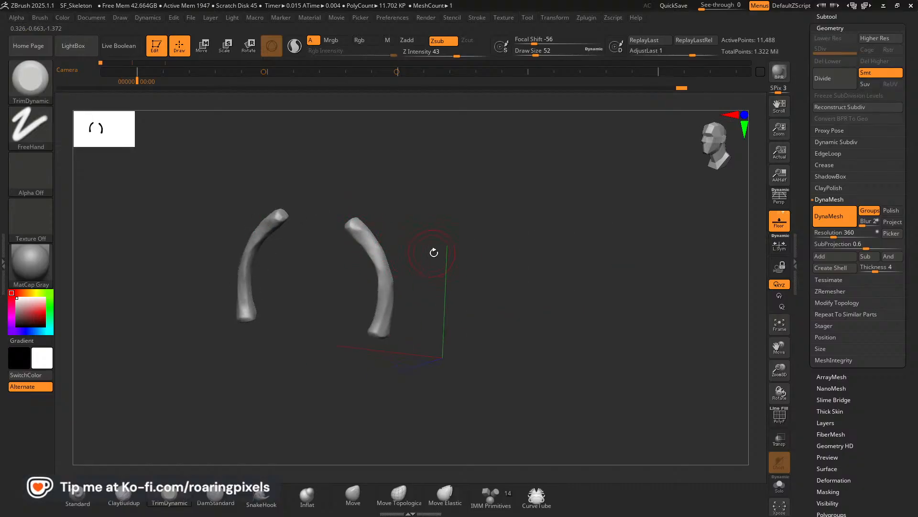
{"action": "mouse_move", "coordinate": [433, 252]}
{"action": "left_mouse_down"}
{"action": "mouse_move", "coordinate": [449, 237]}
{"action": "mouse_move", "coordinate": [413, 239]}
{"action": "left_mouse_up"}
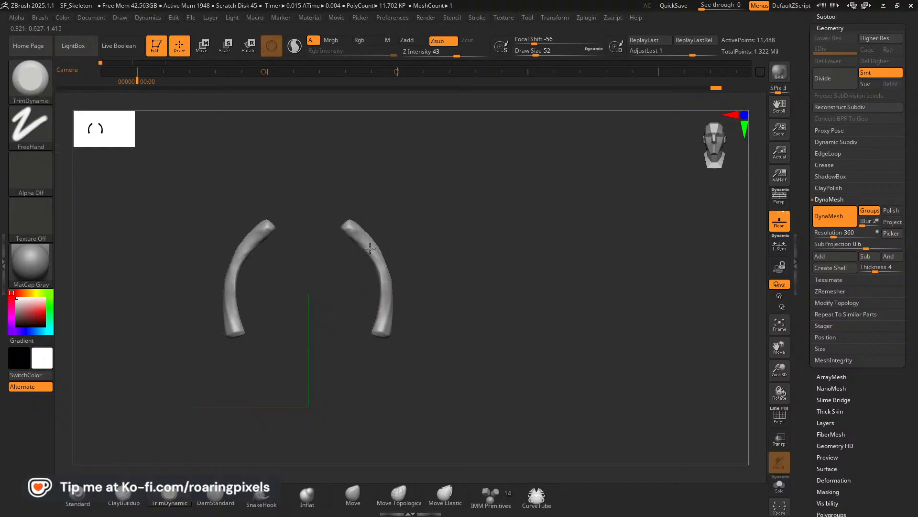
{"action": "left_click_drag", "start_coordinate": [443, 244], "coordinate": [372, 258]}
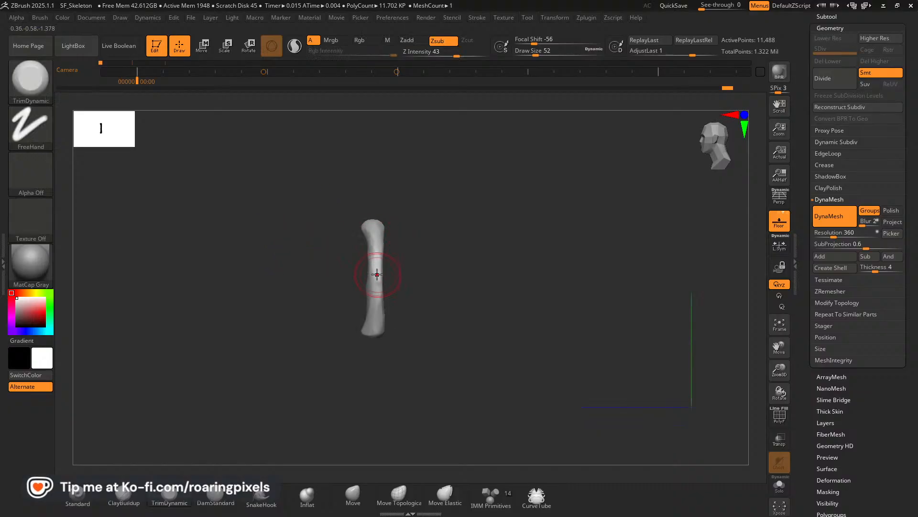
{"action": "left_click_drag", "start_coordinate": [344, 287], "coordinate": [422, 287]}
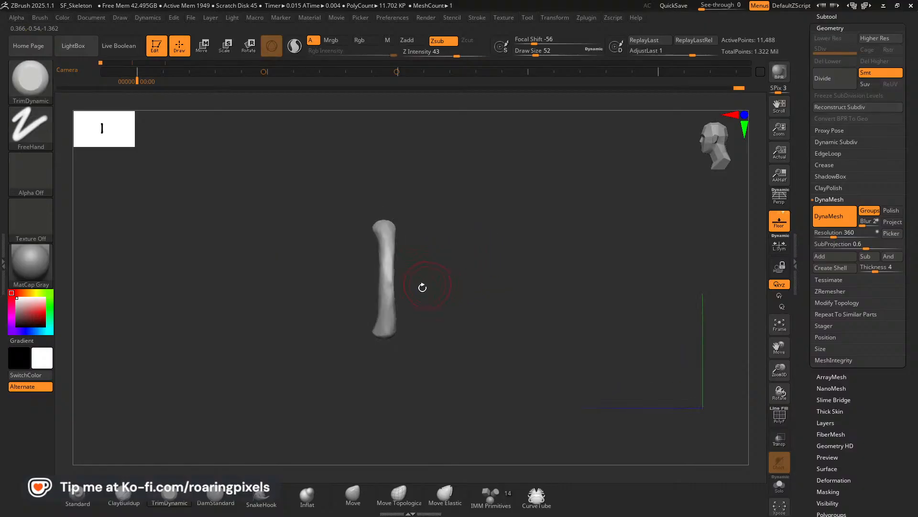
Trim the rib's back face from the upper tip past the bend to the lower end.
{"action": "left_click_drag", "start_coordinate": [308, 293], "coordinate": [300, 272]}
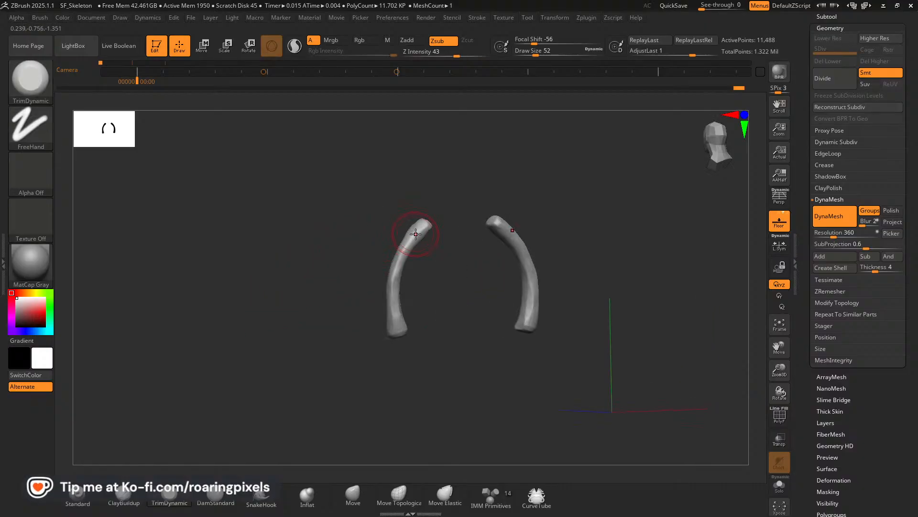
{"action": "left_click_drag", "start_coordinate": [420, 226], "coordinate": [393, 270]}
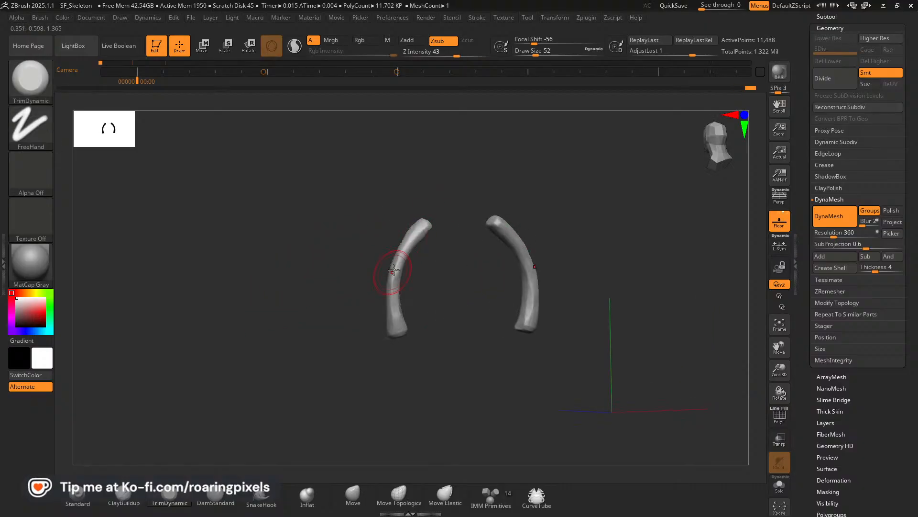
{"action": "left_click_drag", "start_coordinate": [314, 289], "coordinate": [517, 259]}
{"action": "mouse_move", "coordinate": [432, 224]}
{"action": "left_mouse_down"}
{"action": "mouse_move", "coordinate": [404, 266]}
{"action": "mouse_move", "coordinate": [405, 326]}
{"action": "left_mouse_up"}
{"action": "left_click_drag", "start_coordinate": [432, 294], "coordinate": [380, 336]}
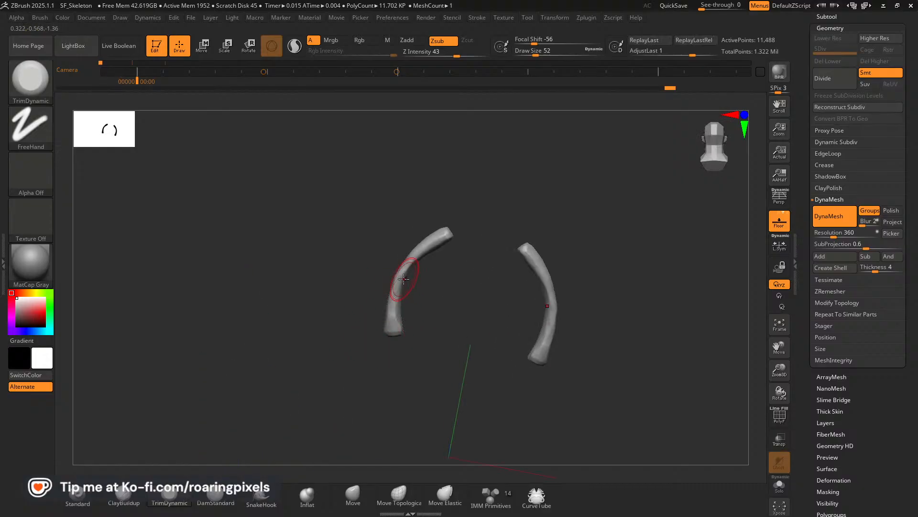
Refine the back of the rib near its lower end and the inner edge below its upper tip.
{"action": "left_click_drag", "start_coordinate": [412, 298], "coordinate": [421, 281]}
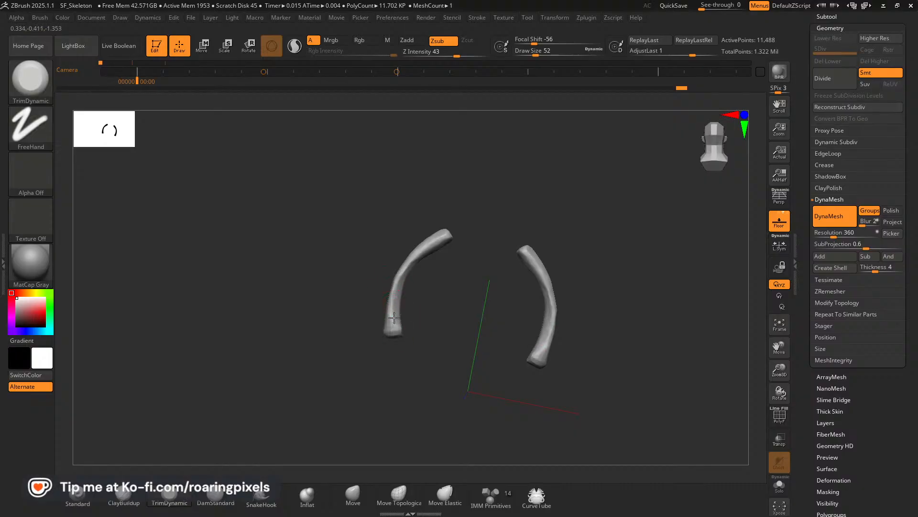
{"action": "left_click_drag", "start_coordinate": [445, 281], "coordinate": [438, 255]}
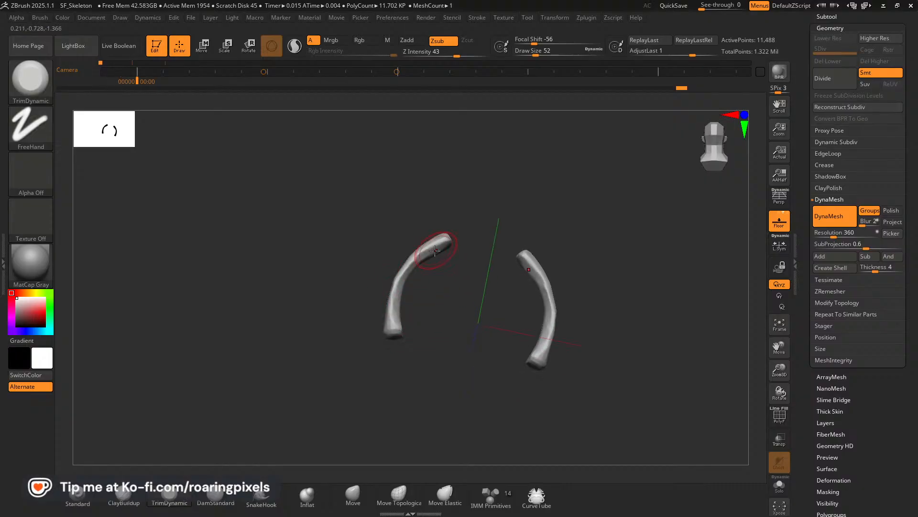
{"action": "mouse_move", "coordinate": [446, 295]}
{"action": "left_mouse_down"}
{"action": "mouse_move", "coordinate": [475, 297]}
{"action": "mouse_move", "coordinate": [452, 253]}
{"action": "left_mouse_up"}
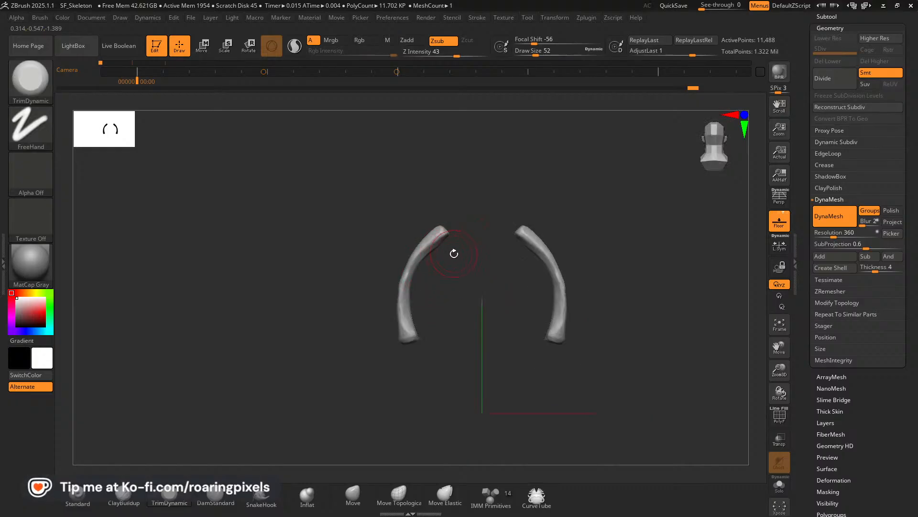
Build up the front of the rib's upper tip with small ClayBuildup strokes to start the rounded head.
{"action": "mouse_move", "coordinate": [445, 248]}
{"action": "left_mouse_down"}
{"action": "mouse_move", "coordinate": [448, 284]}
{"action": "mouse_move", "coordinate": [546, 287]}
{"action": "left_mouse_up"}
{"action": "left_click_drag", "start_coordinate": [775, 376], "coordinate": [742, 399]}
{"action": "left_click_drag", "start_coordinate": [649, 346], "coordinate": [584, 312]}
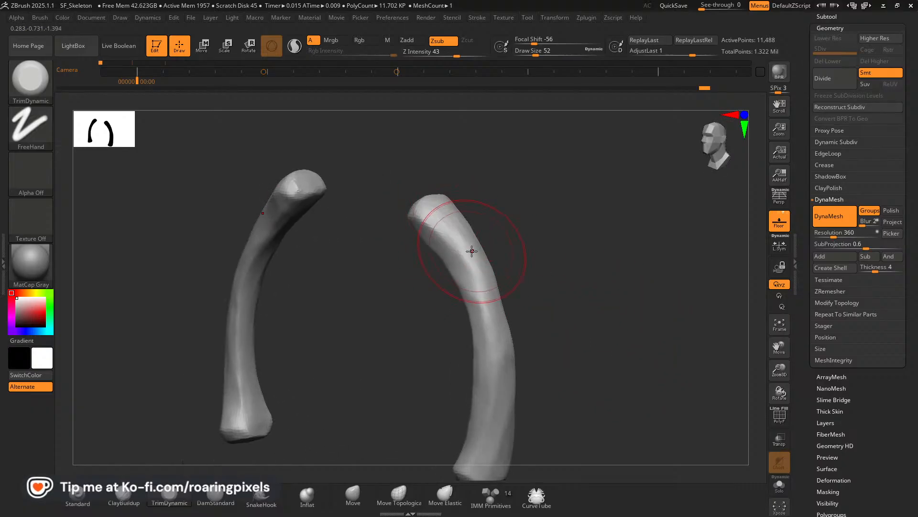
{"action": "left_click", "coordinate": [123, 497]}
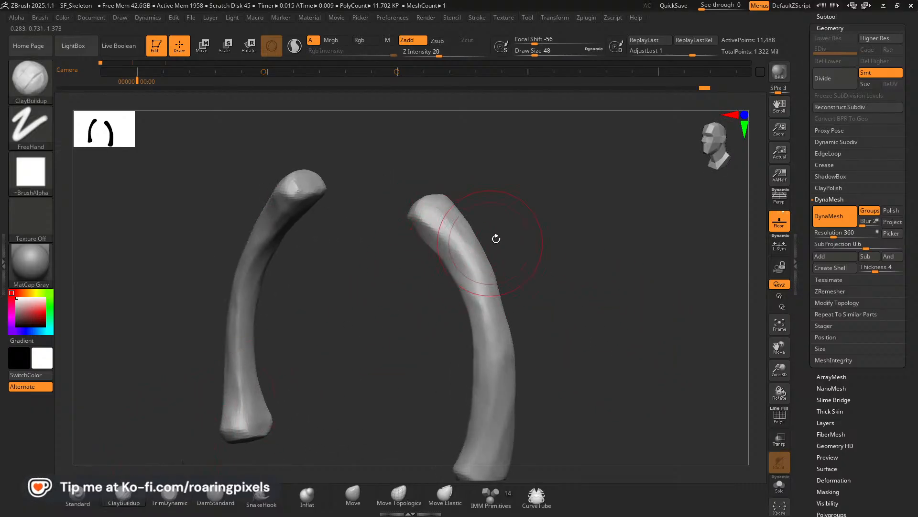
{"action": "left_click_drag", "start_coordinate": [528, 223], "coordinate": [508, 228]}
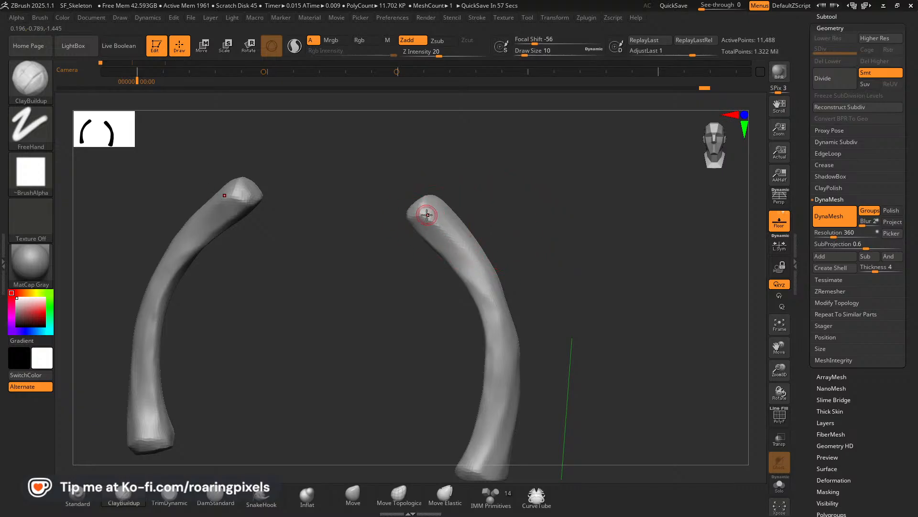
{"action": "key", "text": "["}
{"action": "left_click_drag", "start_coordinate": [420, 227], "coordinate": [434, 215]}
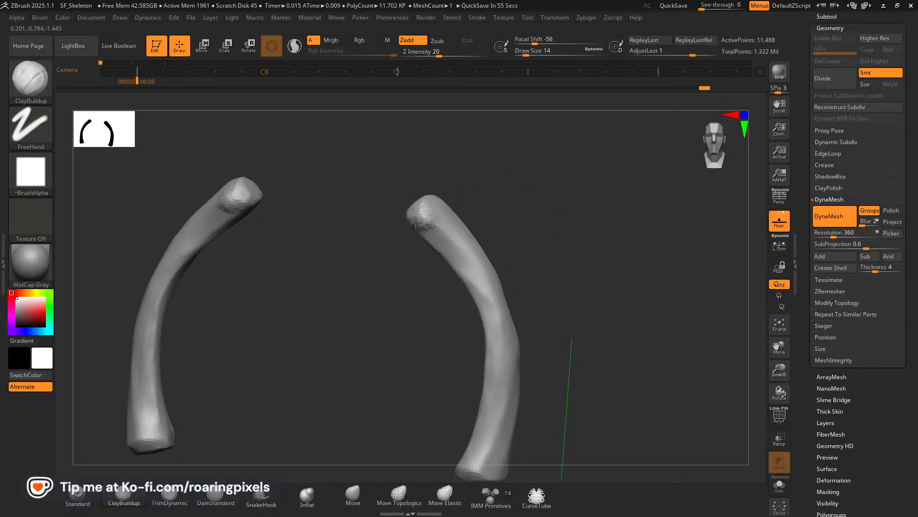
Add clay with a larger ClayBuildup brush to the back and end of the rib's upper tip, forming separate knobs.
{"action": "mouse_move", "coordinate": [541, 225]}
{"action": "left_mouse_down"}
{"action": "mouse_move", "coordinate": [396, 217]}
{"action": "mouse_move", "coordinate": [344, 239]}
{"action": "mouse_move", "coordinate": [364, 220]}
{"action": "mouse_move", "coordinate": [422, 208]}
{"action": "mouse_move", "coordinate": [360, 188]}
{"action": "mouse_move", "coordinate": [344, 224]}
{"action": "mouse_move", "coordinate": [357, 228]}
{"action": "left_mouse_up"}
{"action": "key", "text": "]"}
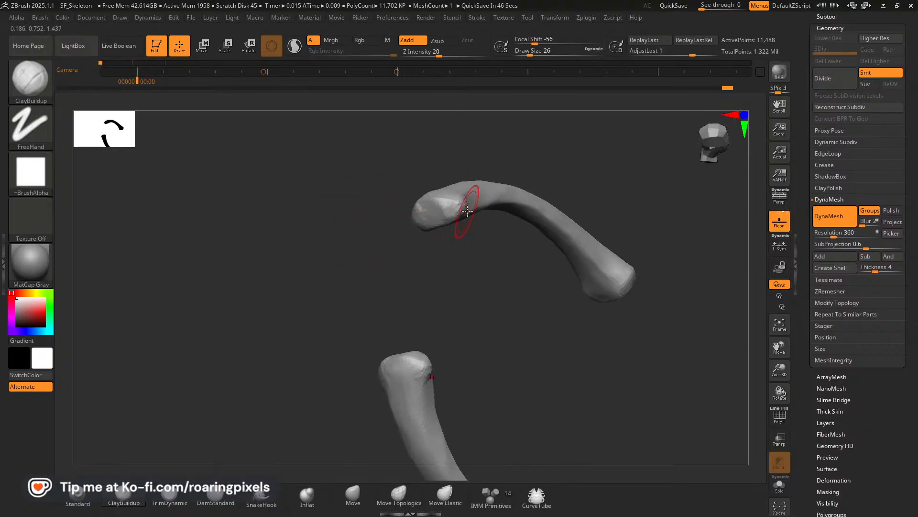
{"action": "left_click_drag", "start_coordinate": [463, 247], "coordinate": [471, 270]}
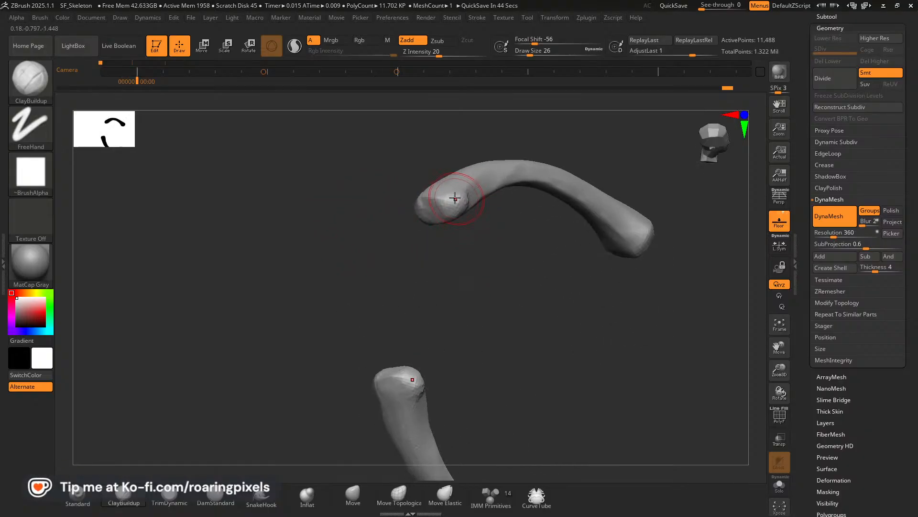
{"action": "left_click_drag", "start_coordinate": [445, 216], "coordinate": [449, 222]}
{"action": "left_click_drag", "start_coordinate": [463, 252], "coordinate": [435, 239]}
{"action": "mouse_move", "coordinate": [412, 195]}
{"action": "left_mouse_down"}
{"action": "mouse_move", "coordinate": [400, 186]}
{"action": "mouse_move", "coordinate": [407, 218]}
{"action": "left_mouse_up"}
{"action": "left_click_drag", "start_coordinate": [521, 185], "coordinate": [431, 213]}
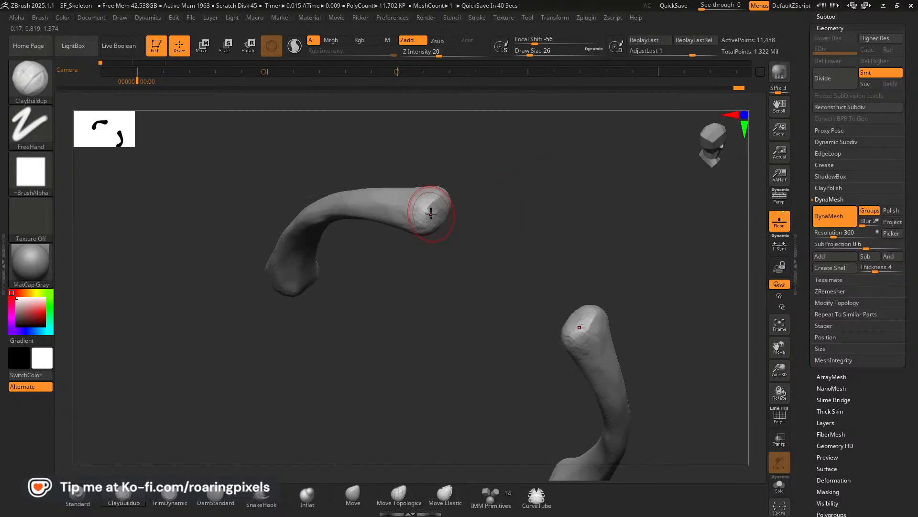
Fill out the sides of both knobs on the rib's upper end with ClayBuildup.
{"action": "left_click_drag", "start_coordinate": [445, 253], "coordinate": [415, 206]}
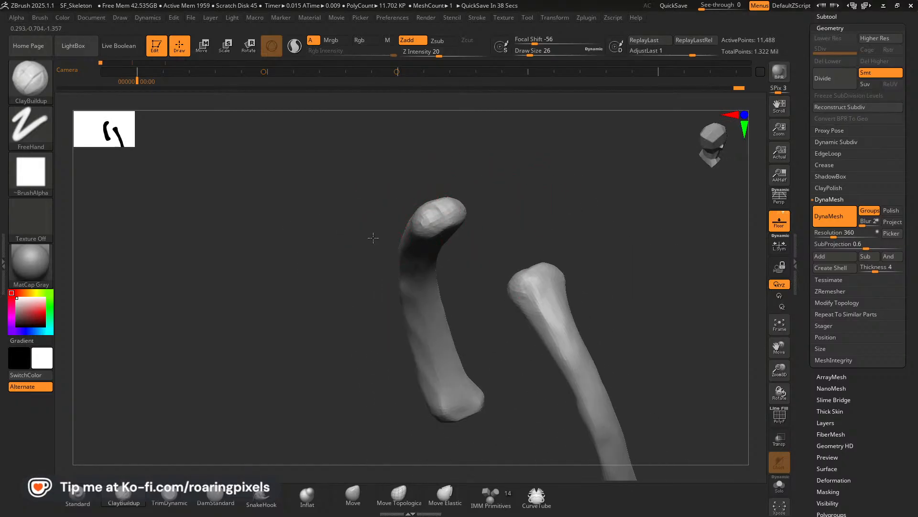
{"action": "left_click_drag", "start_coordinate": [373, 237], "coordinate": [411, 212]}
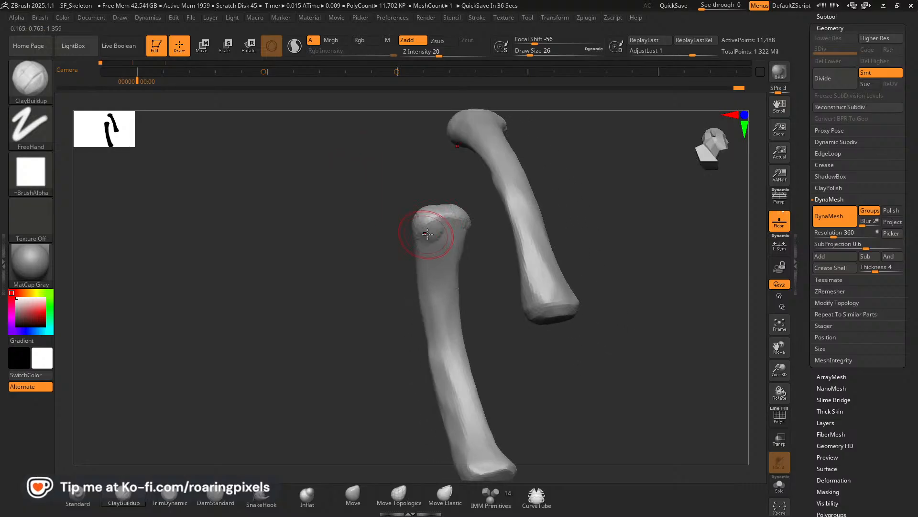
{"action": "left_click_drag", "start_coordinate": [390, 252], "coordinate": [355, 243]}
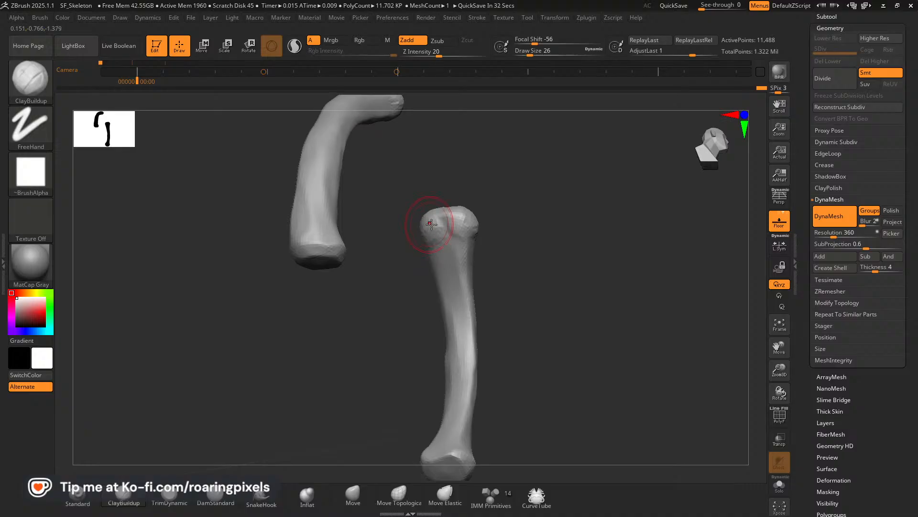
{"action": "left_click_drag", "start_coordinate": [513, 195], "coordinate": [287, 366]}
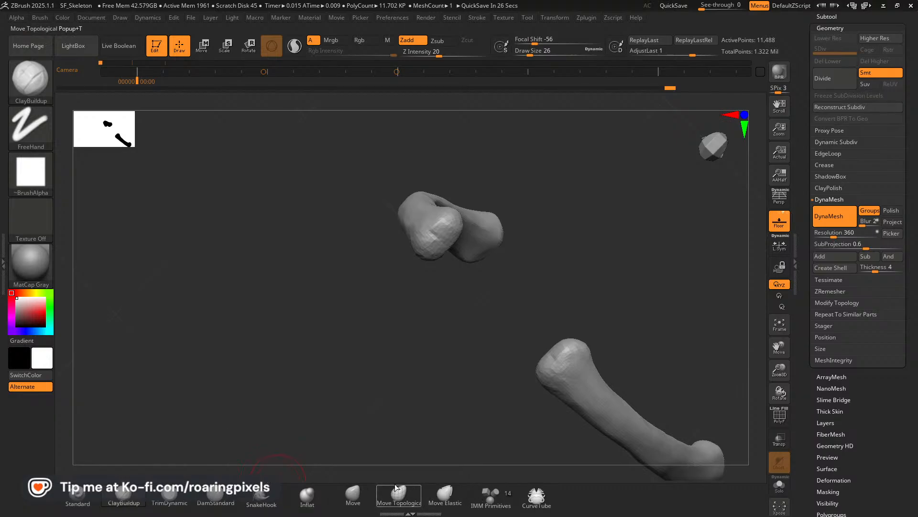
Carve the groove between the two knobs of the rib head with DamStandard and check it against the reference.
{"action": "left_click", "coordinate": [219, 501]}
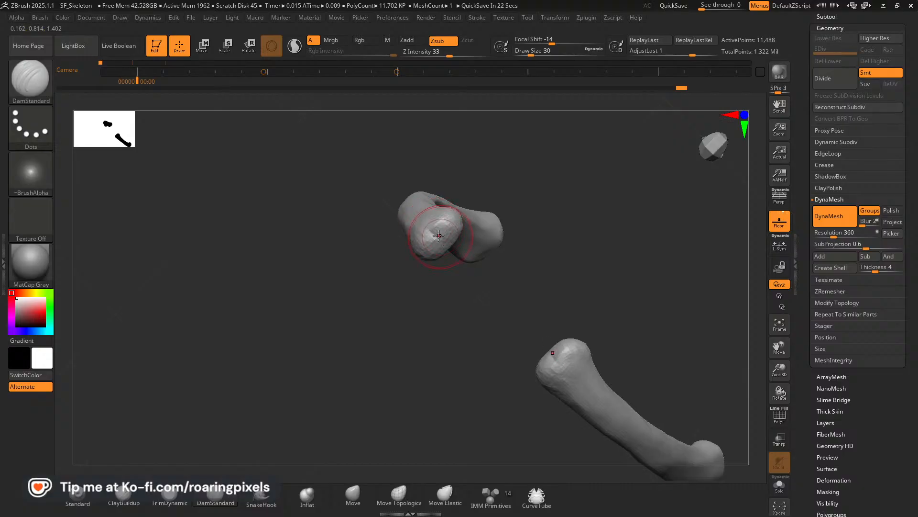
{"action": "left_click_drag", "start_coordinate": [471, 287], "coordinate": [415, 242]}
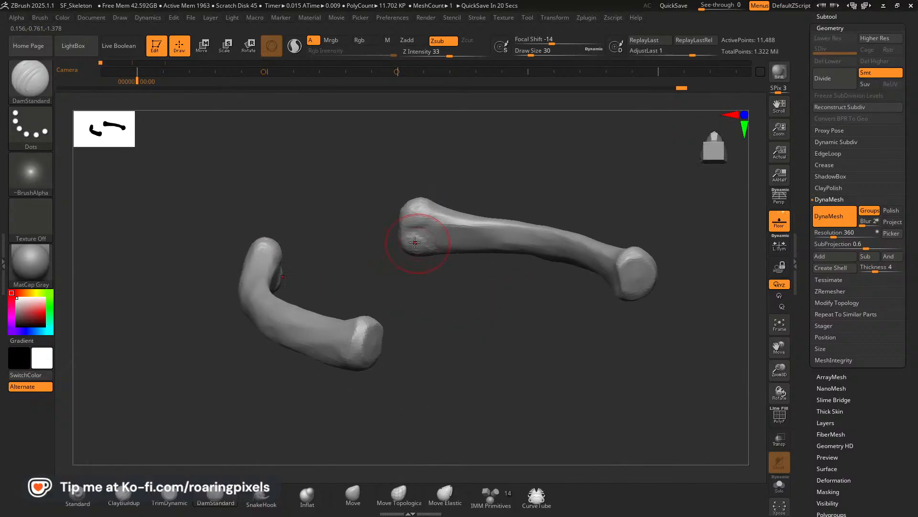
{"action": "left_click_drag", "start_coordinate": [369, 188], "coordinate": [523, 244]}
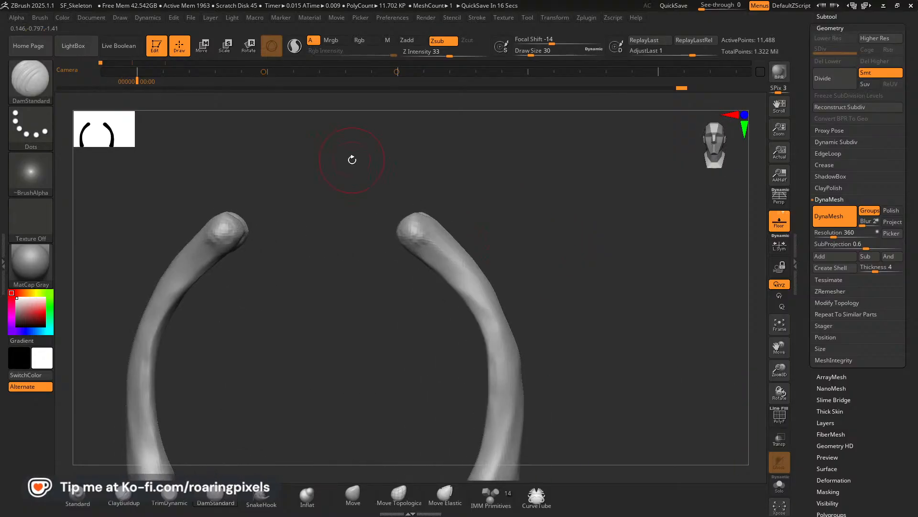
{"action": "key", "text": "alt+Tab"}
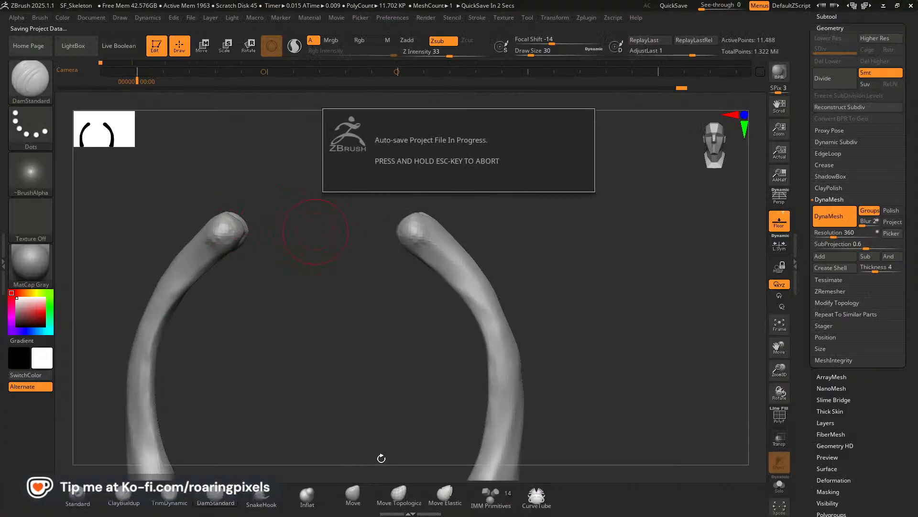
Pull the rib's head inward and widen its end with the Move brush, working from the front and back.
{"action": "left_click", "coordinate": [354, 495]}
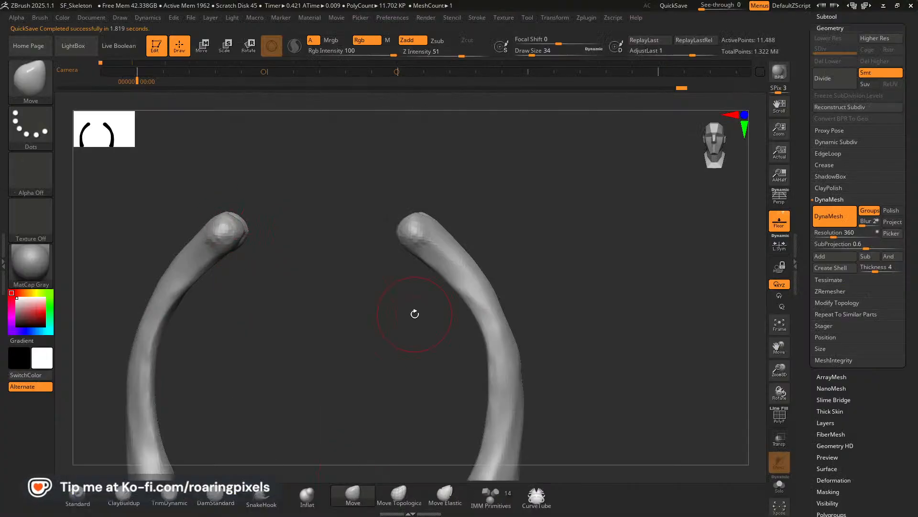
{"action": "mouse_move", "coordinate": [416, 236]}
{"action": "left_mouse_down"}
{"action": "mouse_move", "coordinate": [407, 243]}
{"action": "mouse_move", "coordinate": [421, 258]}
{"action": "left_mouse_up"}
{"action": "key", "text": "bracketleft"}
{"action": "key", "text": "bracketleft"}
{"action": "mouse_move", "coordinate": [354, 268]}
{"action": "left_mouse_down"}
{"action": "mouse_move", "coordinate": [421, 224]}
{"action": "mouse_move", "coordinate": [418, 207]}
{"action": "mouse_move", "coordinate": [410, 217]}
{"action": "mouse_move", "coordinate": [421, 240]}
{"action": "mouse_move", "coordinate": [406, 229]}
{"action": "mouse_move", "coordinate": [436, 238]}
{"action": "left_mouse_up"}
{"action": "key", "text": "bracketright"}
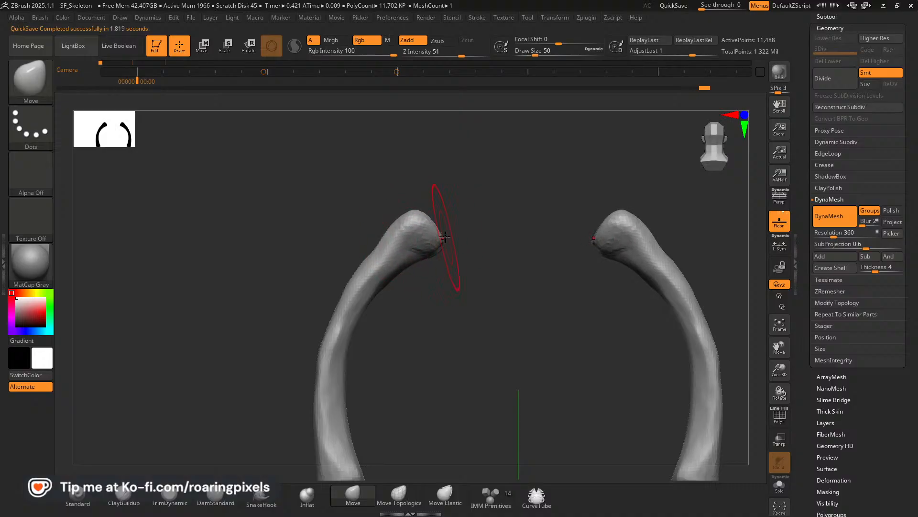
{"action": "left_click_drag", "start_coordinate": [339, 209], "coordinate": [434, 191]}
{"action": "left_click_drag", "start_coordinate": [464, 247], "coordinate": [467, 243]}
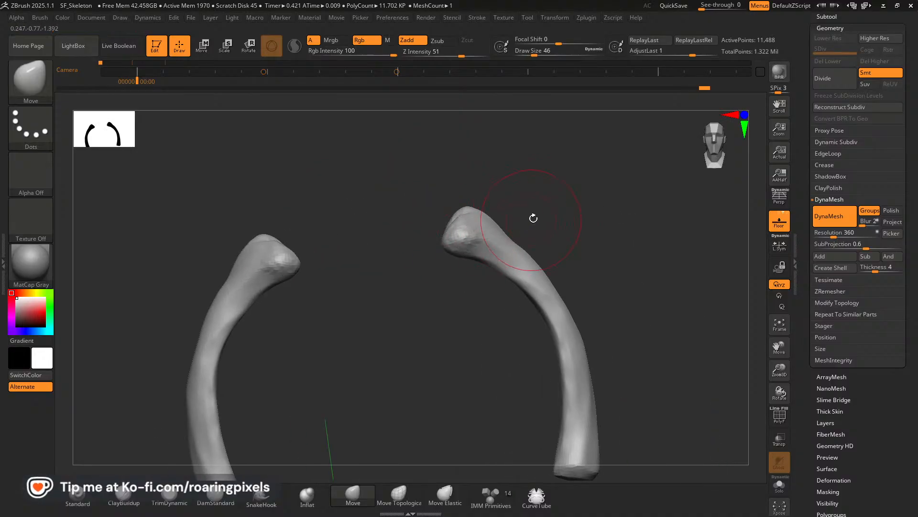
Adjust the front knob of the rib head with the Move brush.
{"action": "left_click_drag", "start_coordinate": [533, 217], "coordinate": [544, 199]}
{"action": "left_click_drag", "start_coordinate": [458, 244], "coordinate": [465, 241]}
{"action": "mouse_move", "coordinate": [523, 206]}
{"action": "left_mouse_down"}
{"action": "mouse_move", "coordinate": [514, 310]}
{"action": "mouse_move", "coordinate": [468, 226]}
{"action": "left_mouse_up"}
{"action": "key", "text": "bracketleft"}
{"action": "key", "text": "bracketleft"}
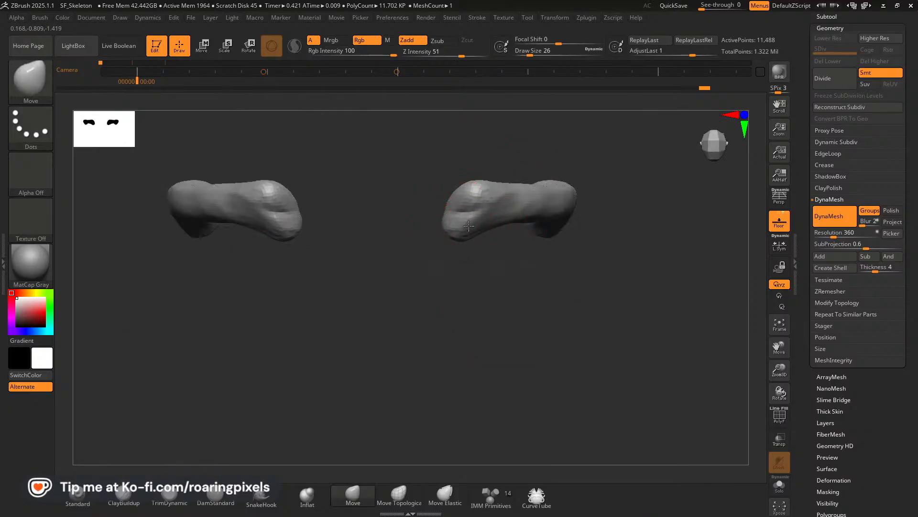
Reshape the gap and inner contour between the two knobs from above with a small Move brush.
{"action": "mouse_move", "coordinate": [440, 257]}
{"action": "left_mouse_down"}
{"action": "mouse_move", "coordinate": [467, 191]}
{"action": "mouse_move", "coordinate": [460, 177]}
{"action": "left_mouse_up"}
{"action": "key", "text": "bracketleft"}
{"action": "left_click_drag", "start_coordinate": [441, 206], "coordinate": [449, 206]}
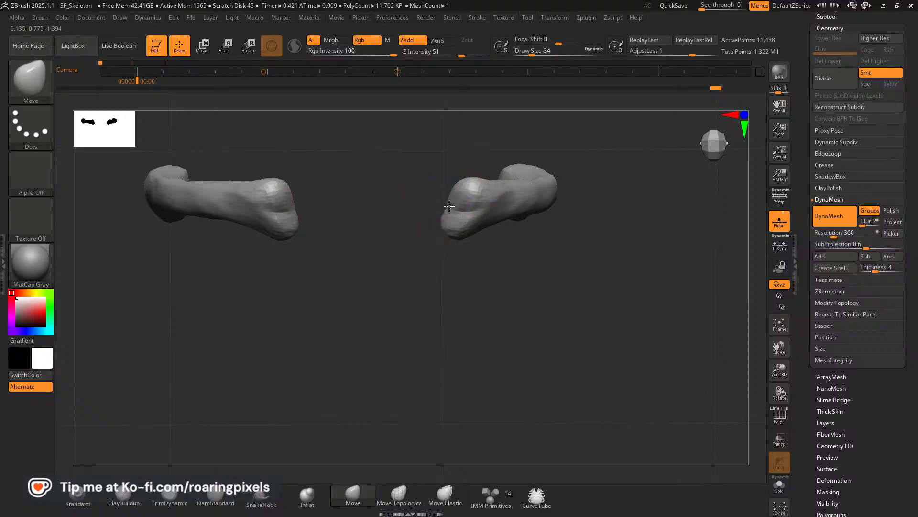
{"action": "key", "text": "bracketleft"}
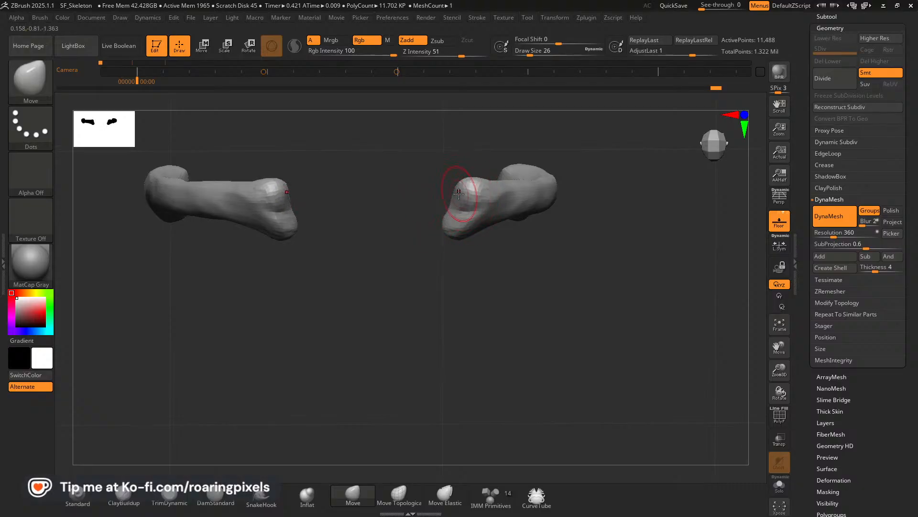
{"action": "key", "text": "bracketright"}
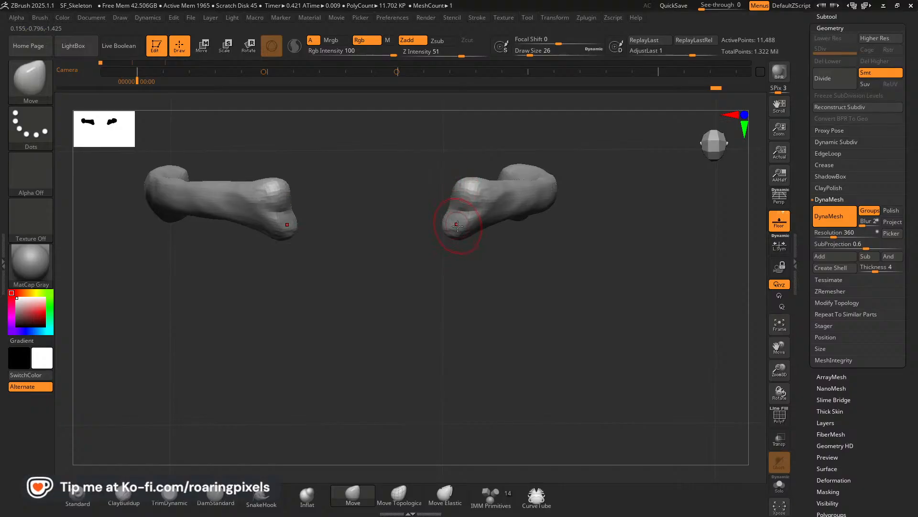
Narrow the upper knob of the rib head and straighten the outer edge beside it with the Move brush.
{"action": "left_click_drag", "start_coordinate": [459, 280], "coordinate": [481, 223]}
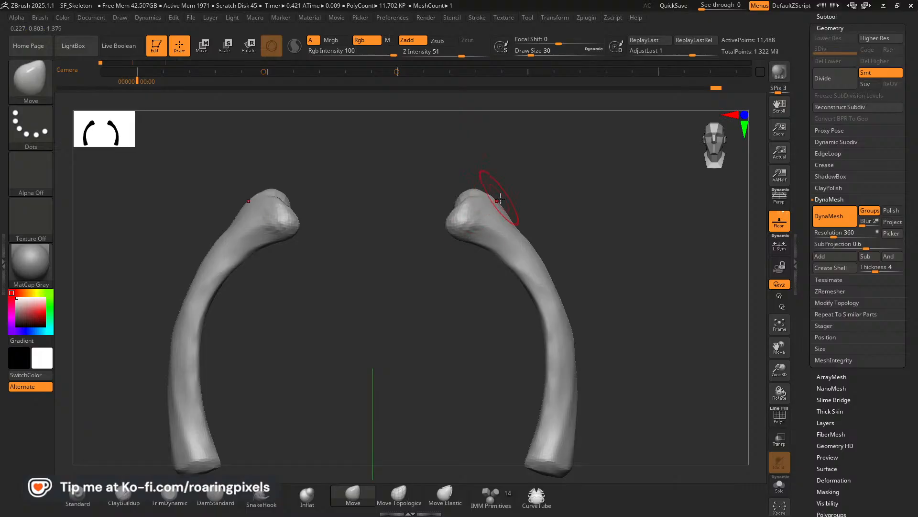
{"action": "key", "text": "bracketright"}
{"action": "key", "text": "bracketleft"}
{"action": "key", "text": "bracketleft"}
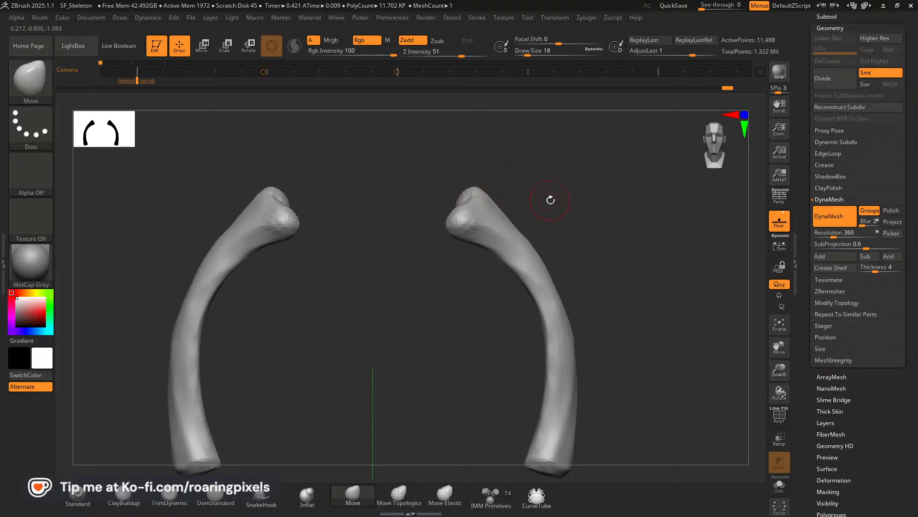
{"action": "key", "text": "bracketright"}
{"action": "key", "text": "bracketright"}
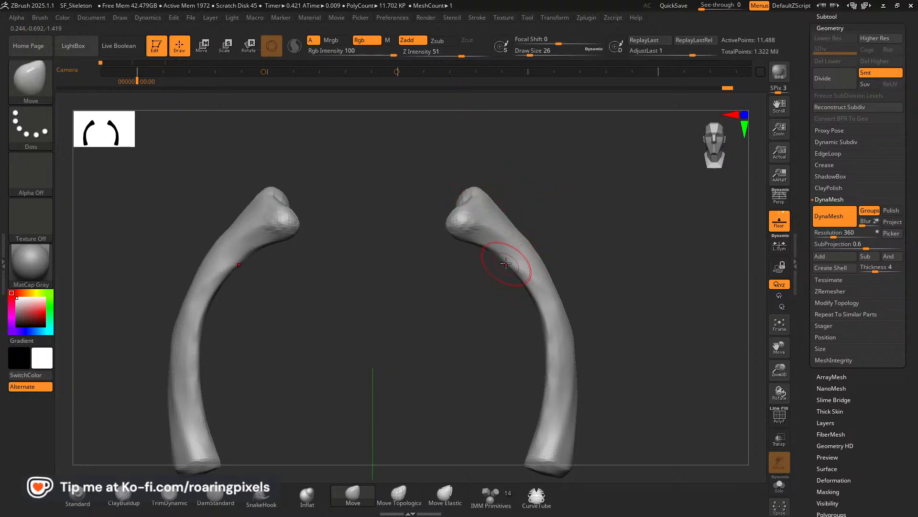
Smooth and flatten the rib's neck just below the head with TrimDynamic.
{"action": "left_click", "coordinate": [180, 496]}
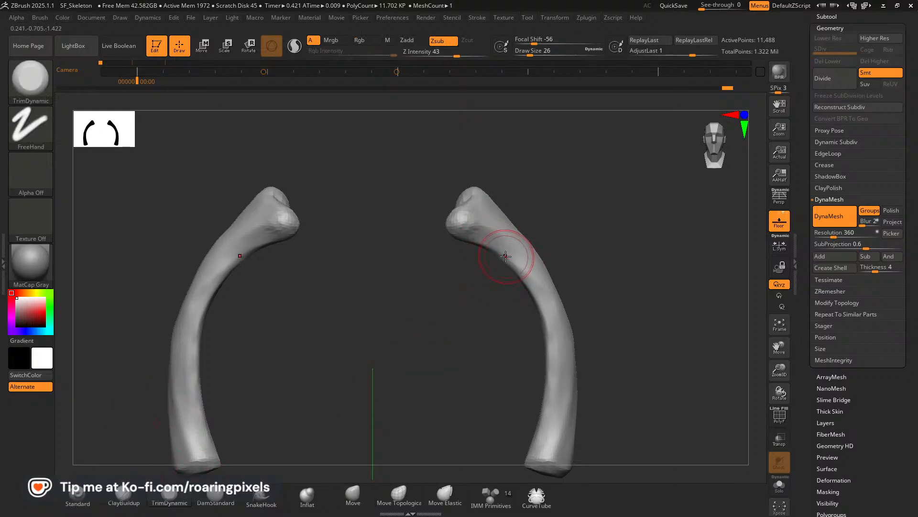
{"action": "left_click_drag", "start_coordinate": [538, 289], "coordinate": [503, 260]}
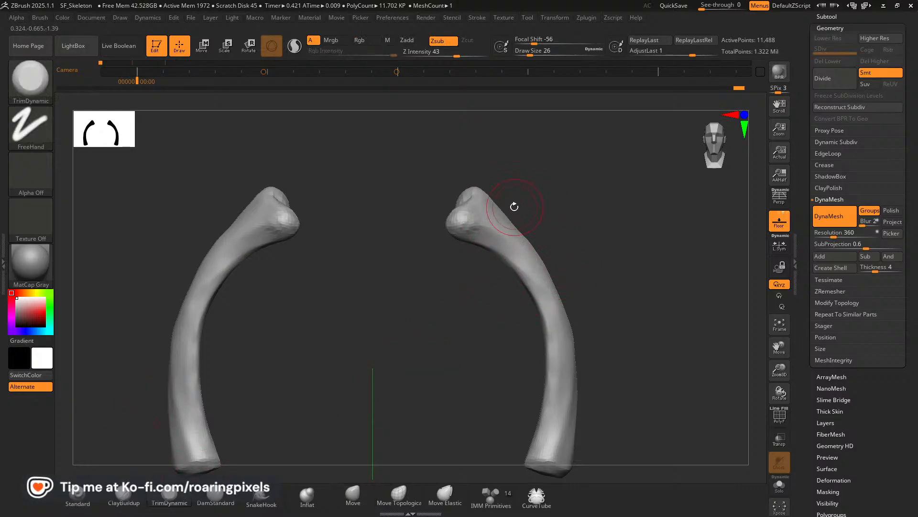
{"action": "key", "text": "bracketright"}
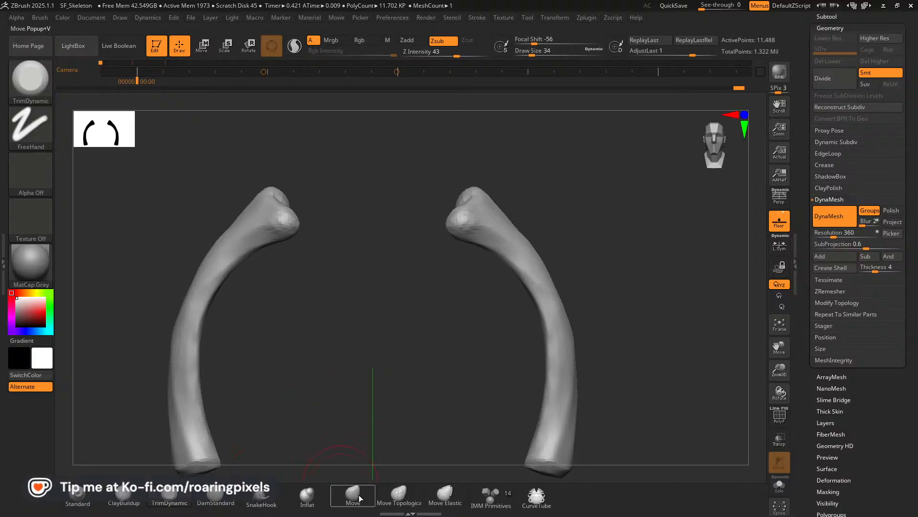
{"action": "key", "text": "bracketright"}
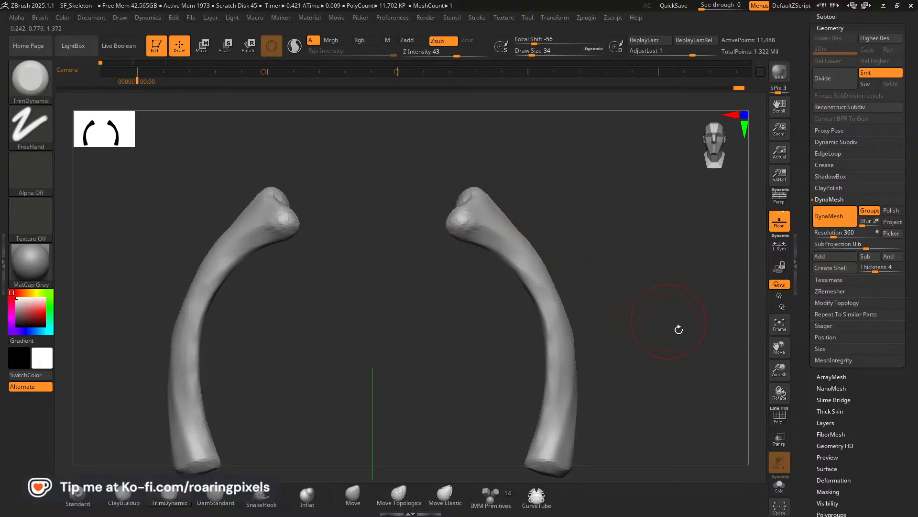
Trim the rib's front and inner surfaces from the bend down to the lower end with TrimDynamic.
{"action": "left_click_drag", "start_coordinate": [779, 370], "coordinate": [761, 331]}
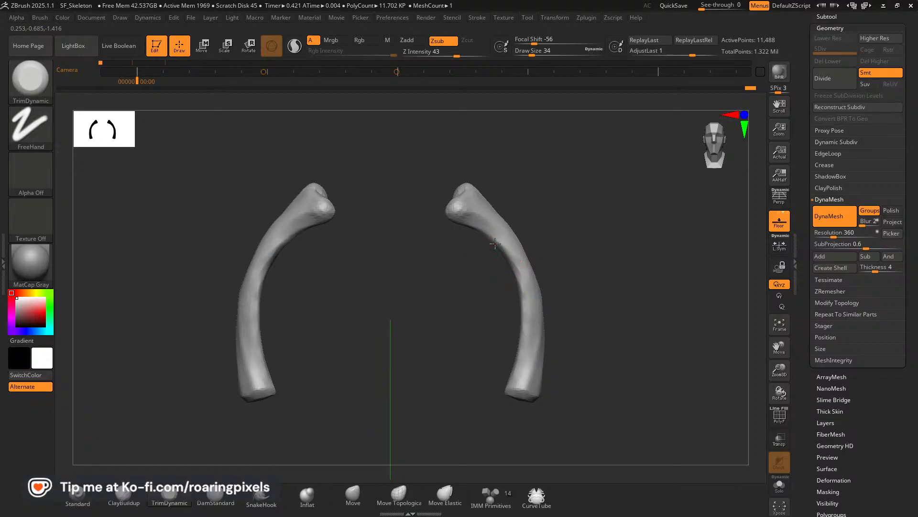
{"action": "left_click_drag", "start_coordinate": [514, 272], "coordinate": [524, 325]}
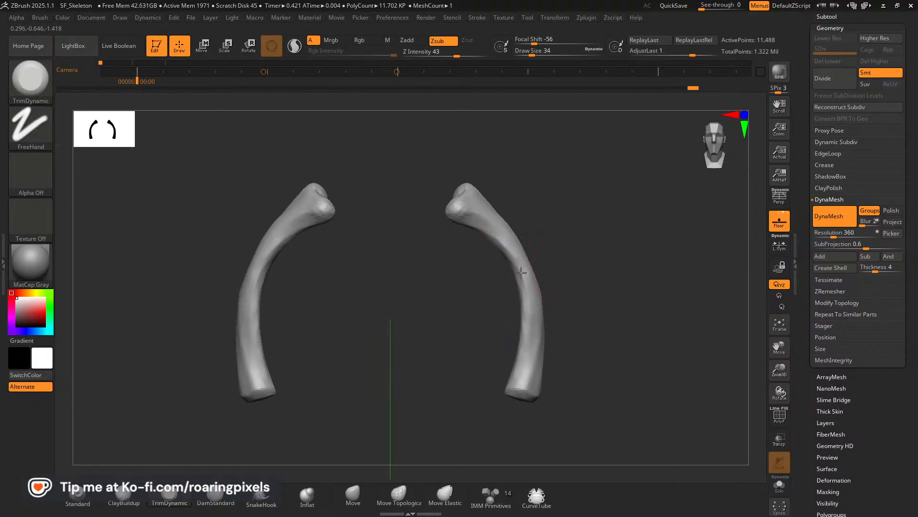
{"action": "left_click_drag", "start_coordinate": [521, 273], "coordinate": [524, 322]}
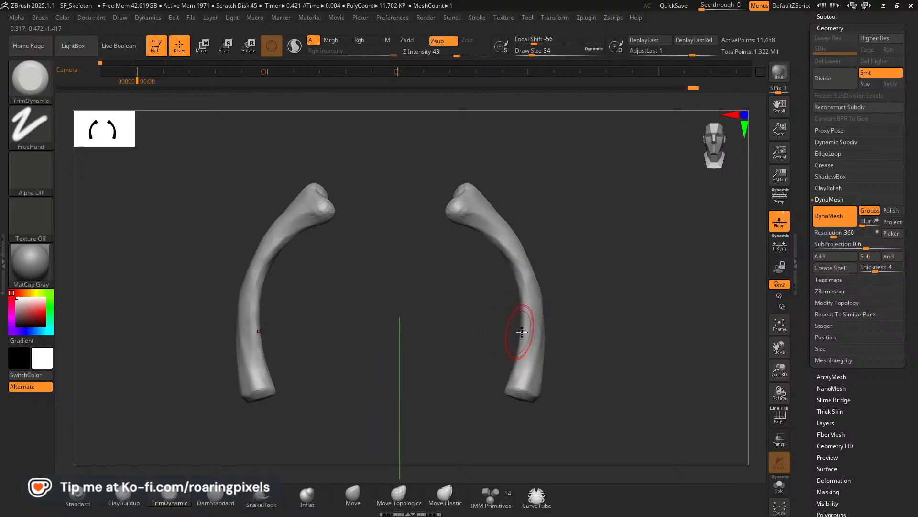
{"action": "left_click_drag", "start_coordinate": [536, 357], "coordinate": [530, 381]}
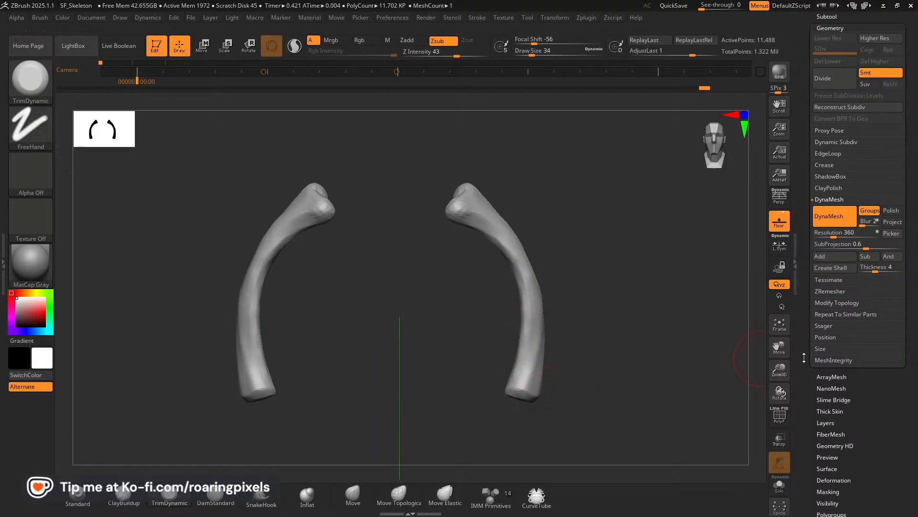
Pull the two-knobbed rib heads inward toward the midline with the Move brush, lengthening the rib's upper curve.
{"action": "left_click_drag", "start_coordinate": [783, 369], "coordinate": [754, 332]}
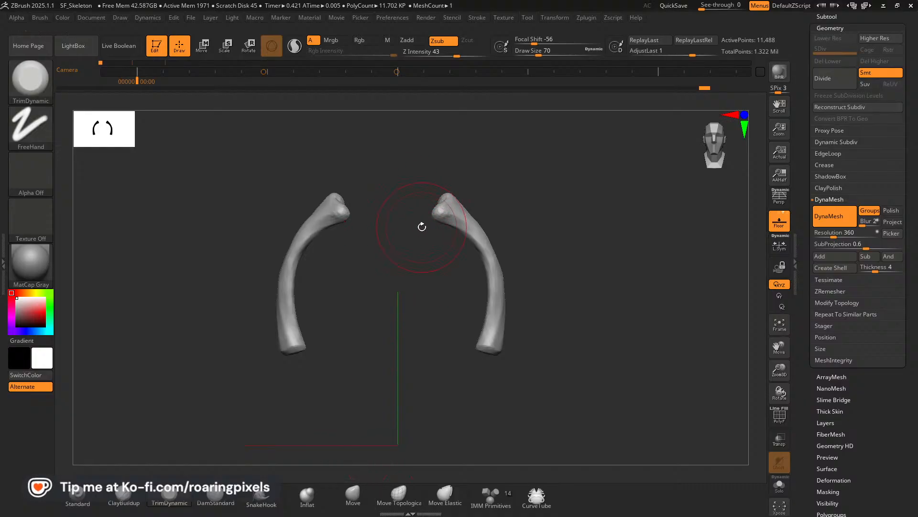
{"action": "left_click", "coordinate": [353, 495]}
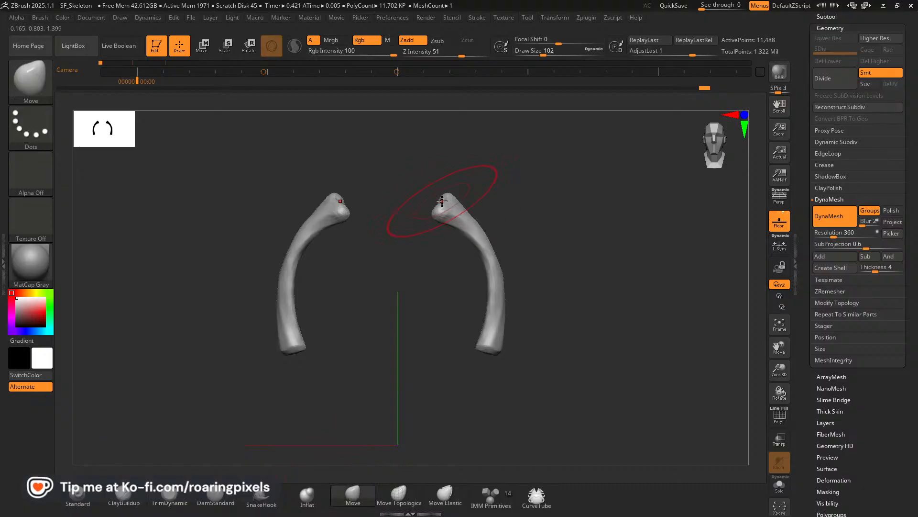
{"action": "mouse_move", "coordinate": [445, 202]}
{"action": "left_mouse_down"}
{"action": "mouse_move", "coordinate": [422, 198]}
{"action": "mouse_move", "coordinate": [426, 190]}
{"action": "left_mouse_up"}
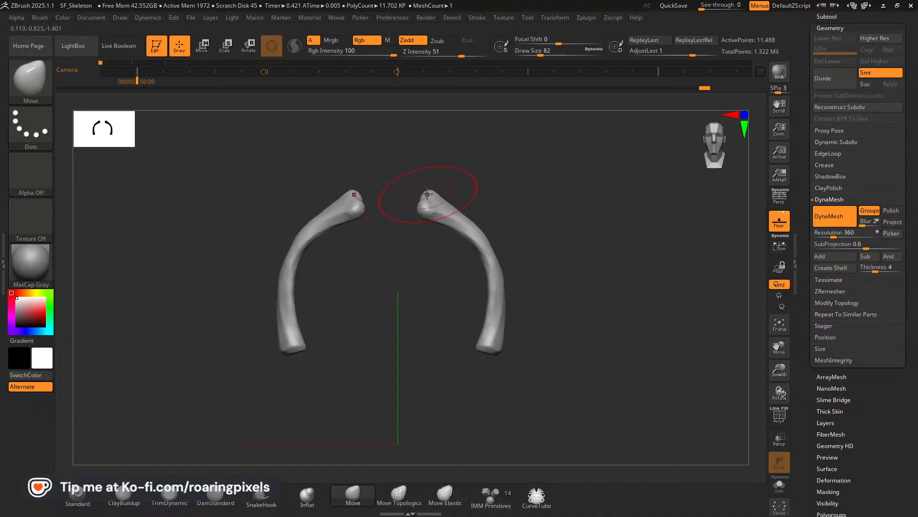
{"action": "left_click_drag", "start_coordinate": [428, 194], "coordinate": [412, 206]}
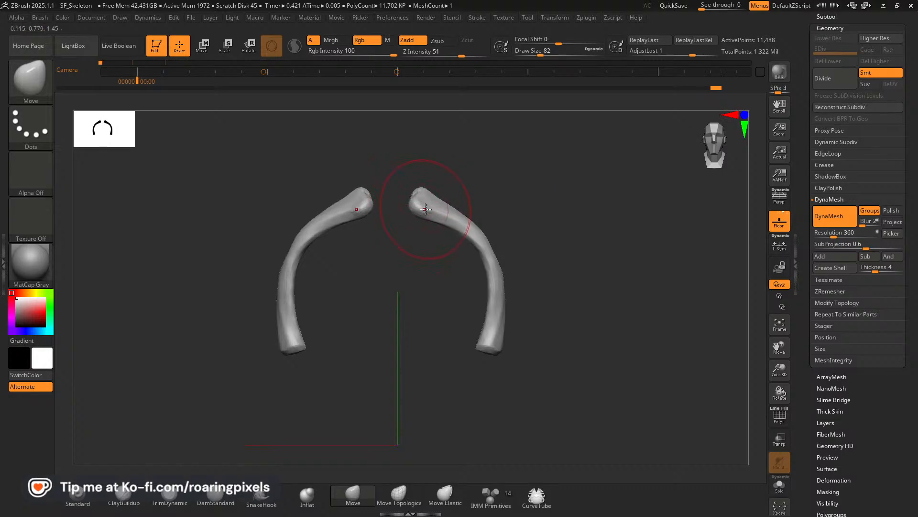
{"action": "key", "text": "bracketleft"}
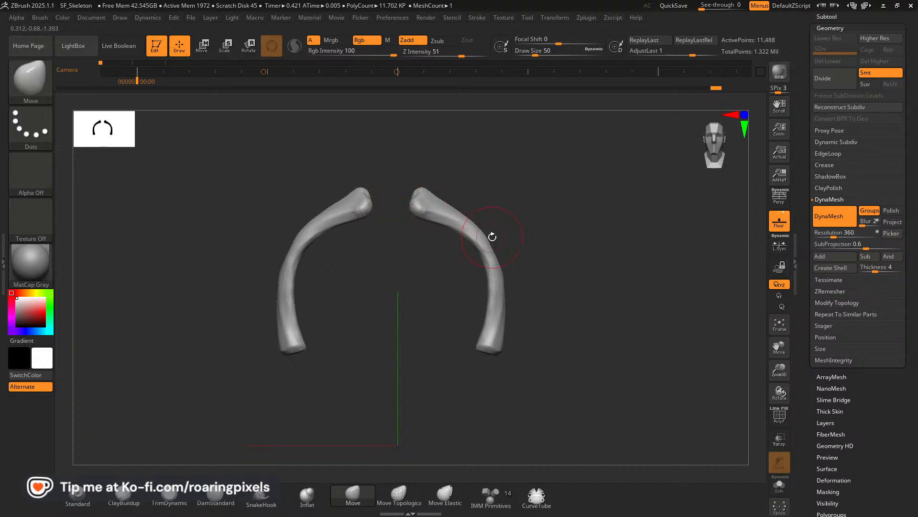
{"action": "key", "text": "bracketright"}
{"action": "key", "text": "bracketright"}
{"action": "left_click_drag", "start_coordinate": [525, 216], "coordinate": [562, 245], "text": "shift"}
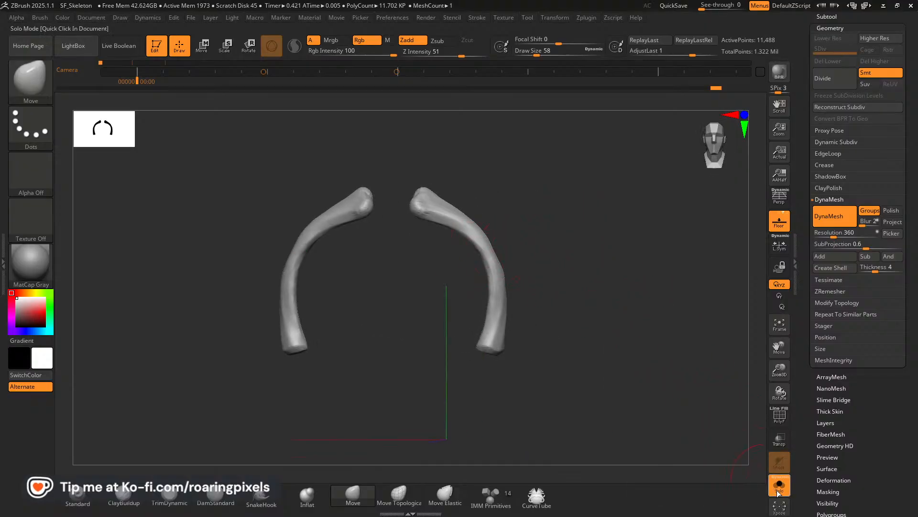
Show the Skeleton_Blockout subtool alongside the ribs while keeping Skeleton_Blockout1 as the active subtool.
{"action": "left_click", "coordinate": [834, 17]}
{"action": "left_click", "coordinate": [899, 57]}
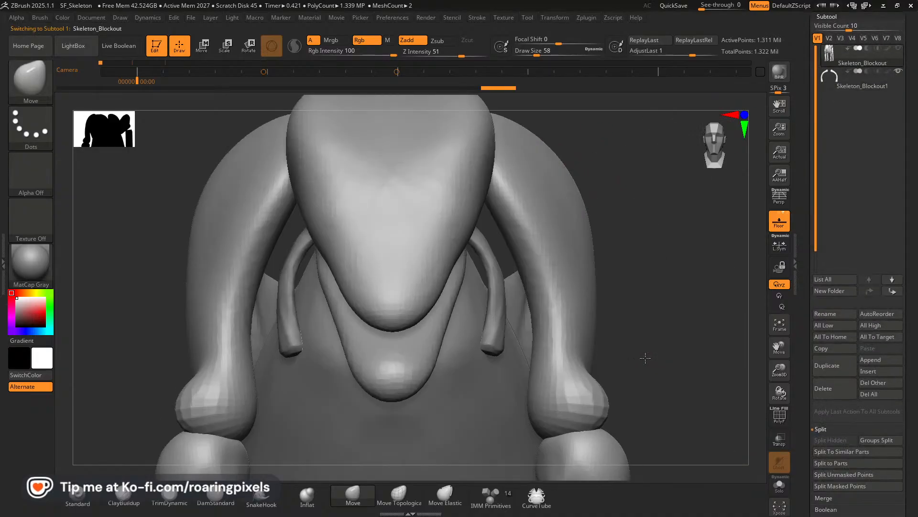
{"action": "left_click_drag", "start_coordinate": [645, 358], "coordinate": [640, 240]}
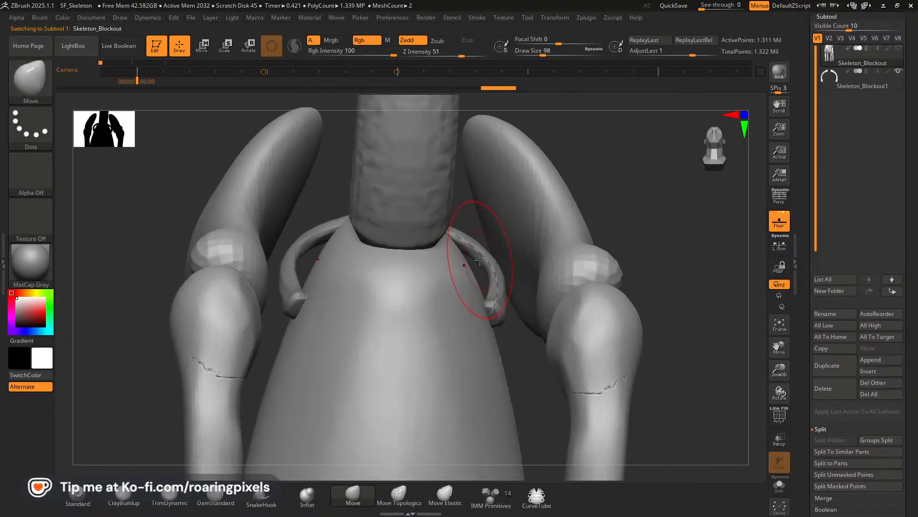
{"action": "key", "text": "bracketright"}
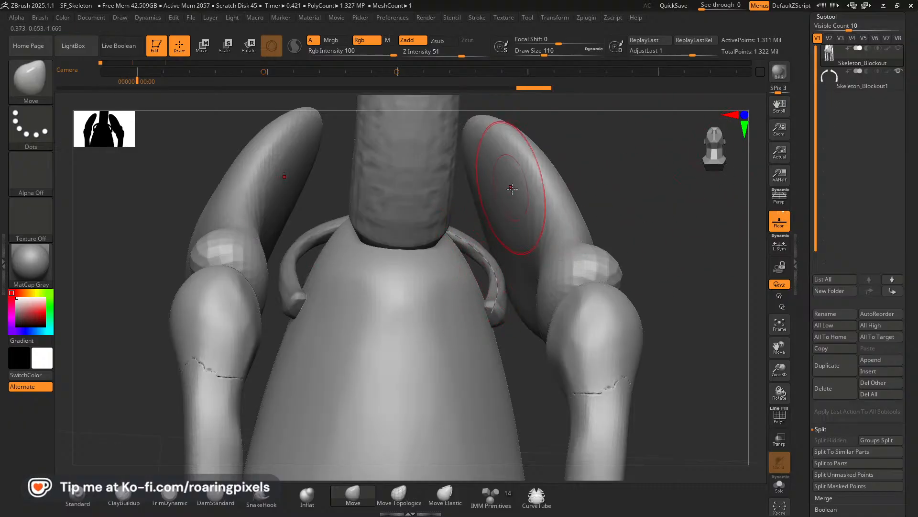
{"action": "left_click", "coordinate": [835, 85]}
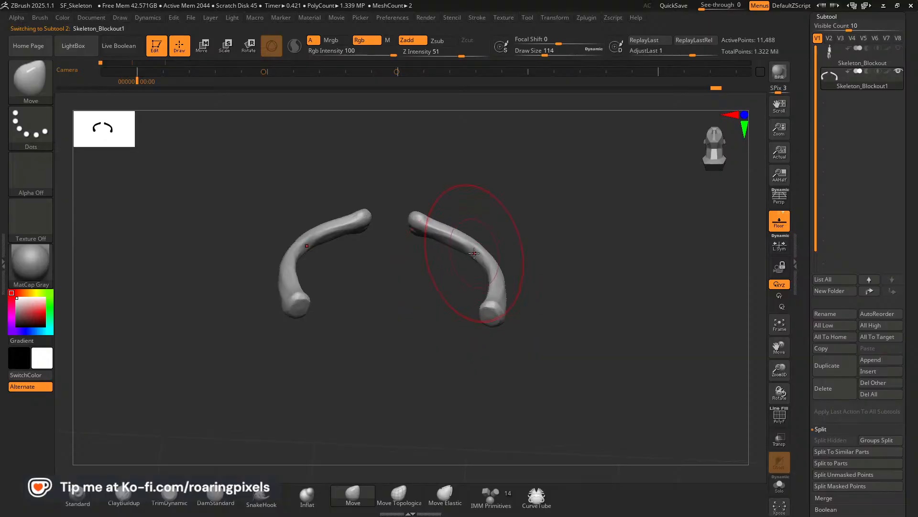
{"action": "left_click", "coordinate": [898, 49]}
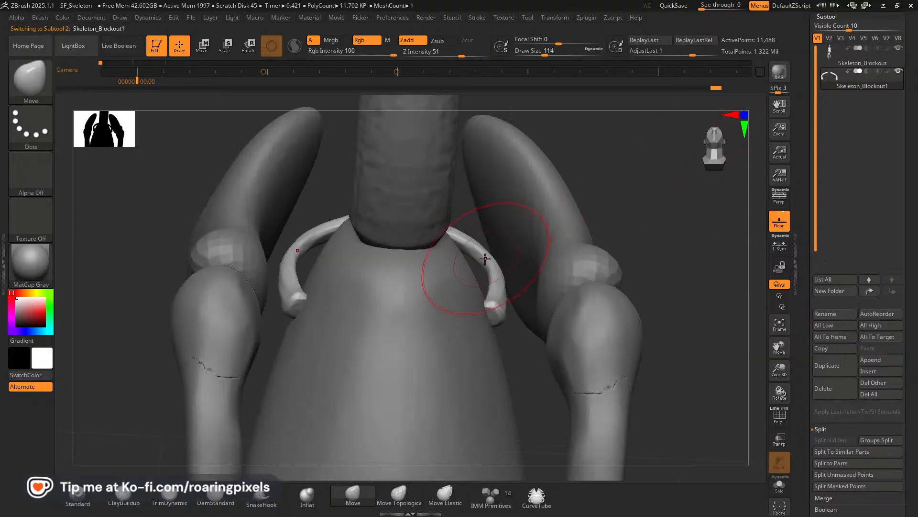
Pull the rib's bend inward against the rib cage and nudge the rib head from above with the Move brush.
{"action": "left_click_drag", "start_coordinate": [486, 257], "coordinate": [471, 265]}
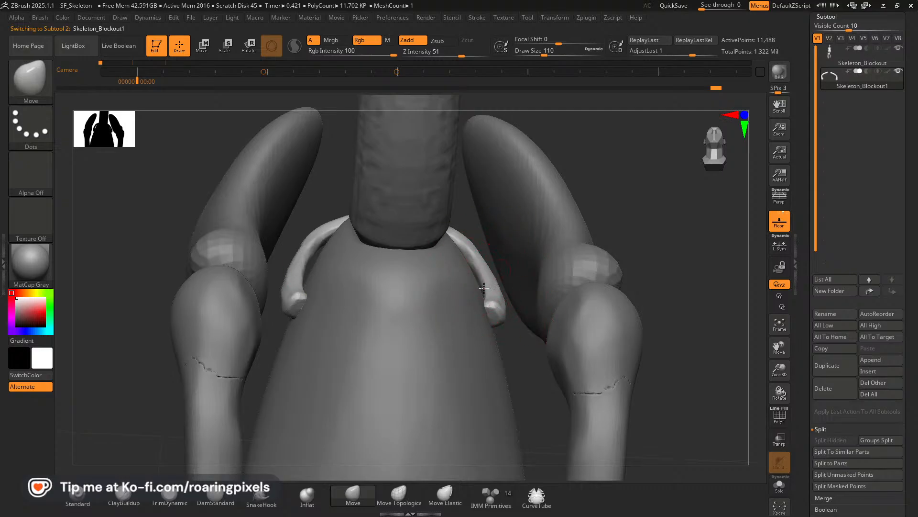
{"action": "left_click_drag", "start_coordinate": [643, 218], "coordinate": [595, 257]}
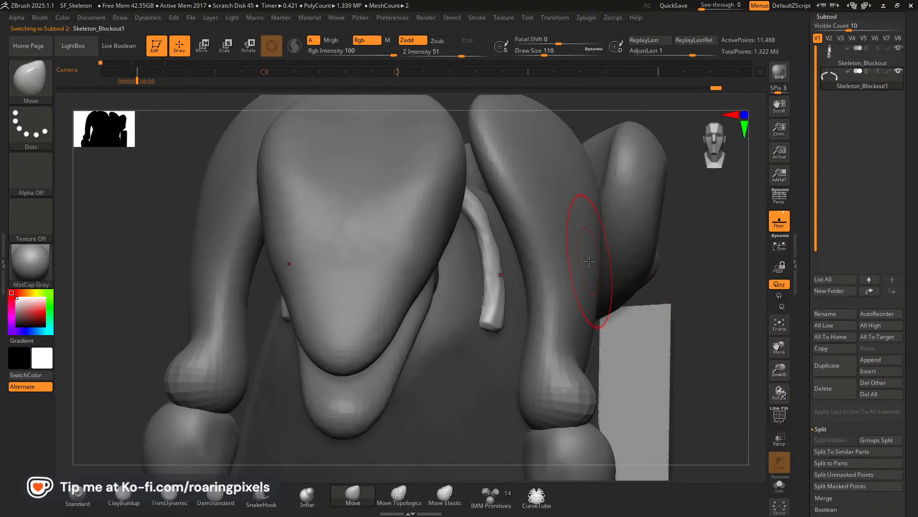
{"action": "left_click_drag", "start_coordinate": [728, 282], "coordinate": [703, 325]}
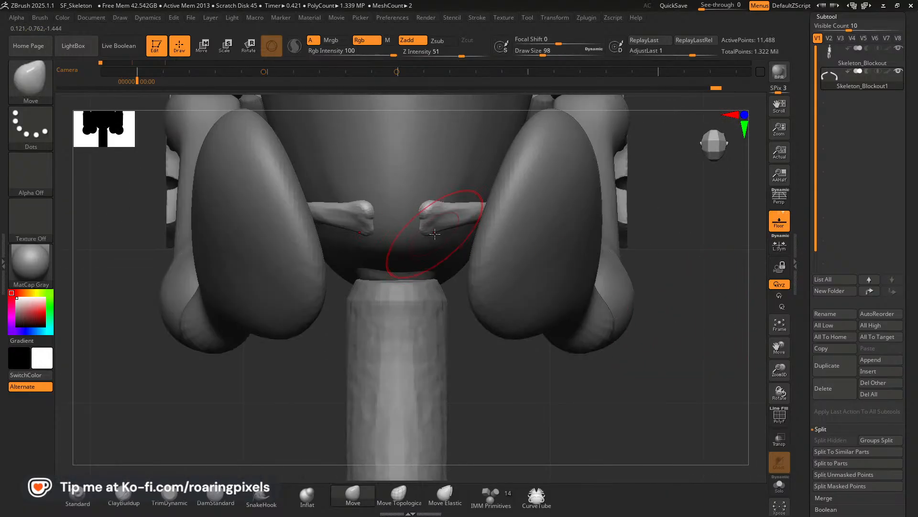
{"action": "left_click_drag", "start_coordinate": [434, 237], "coordinate": [436, 237]}
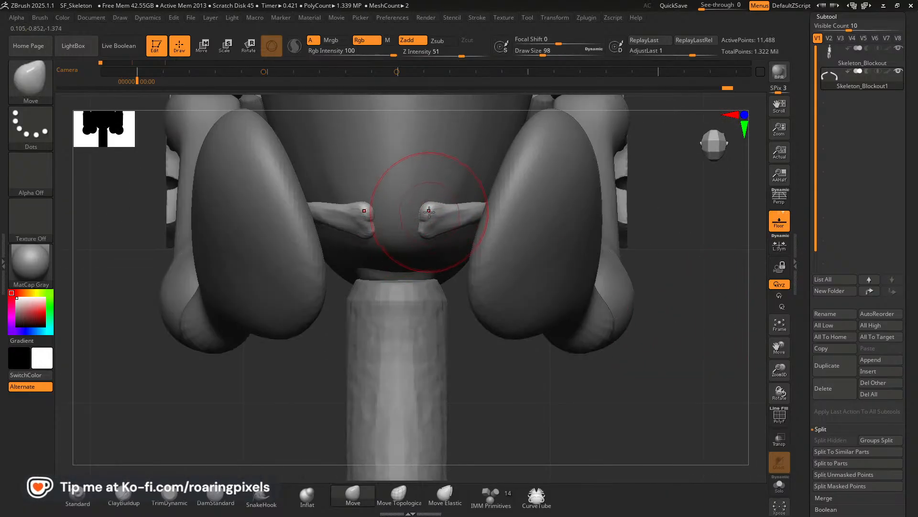
{"action": "mouse_move", "coordinate": [574, 412]}
{"action": "left_mouse_down"}
{"action": "mouse_move", "coordinate": [560, 268]}
{"action": "mouse_move", "coordinate": [567, 242]}
{"action": "left_mouse_up"}
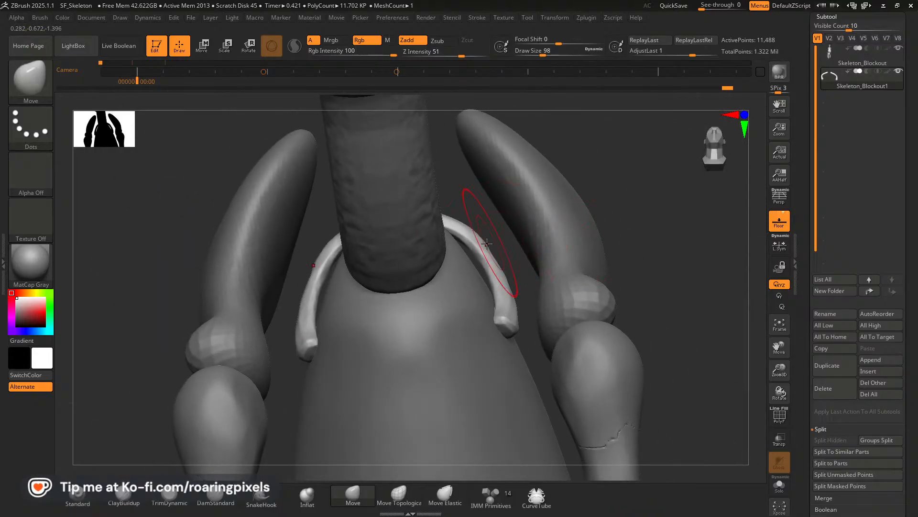
Refine the rib's upper bend and shaft with a smaller Move brush to follow the rib cage's contour.
{"action": "left_click_drag", "start_coordinate": [474, 244], "coordinate": [469, 247]}
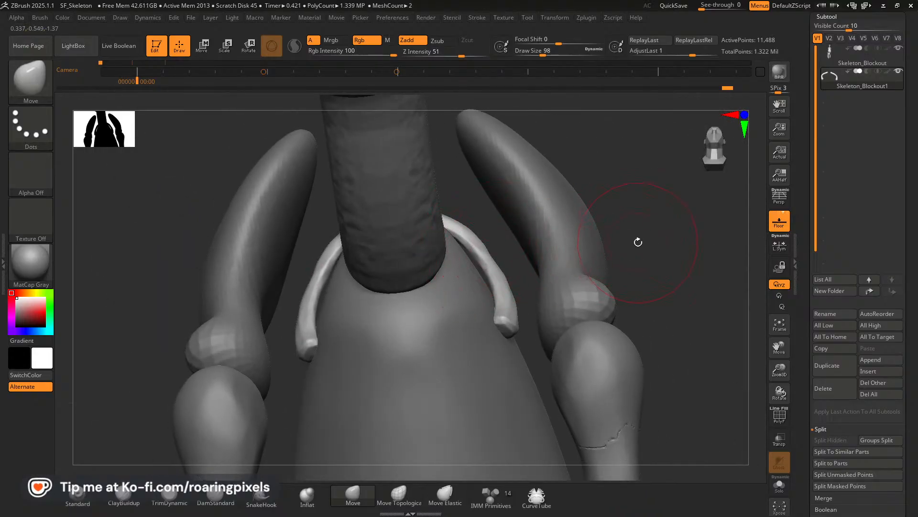
{"action": "left_click_drag", "start_coordinate": [638, 242], "coordinate": [489, 254]}
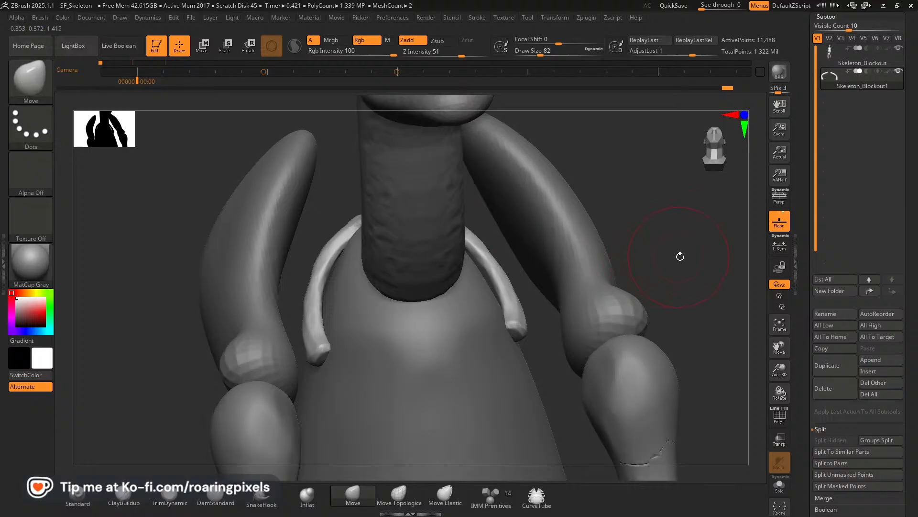
{"action": "left_click_drag", "start_coordinate": [679, 257], "coordinate": [618, 260]}
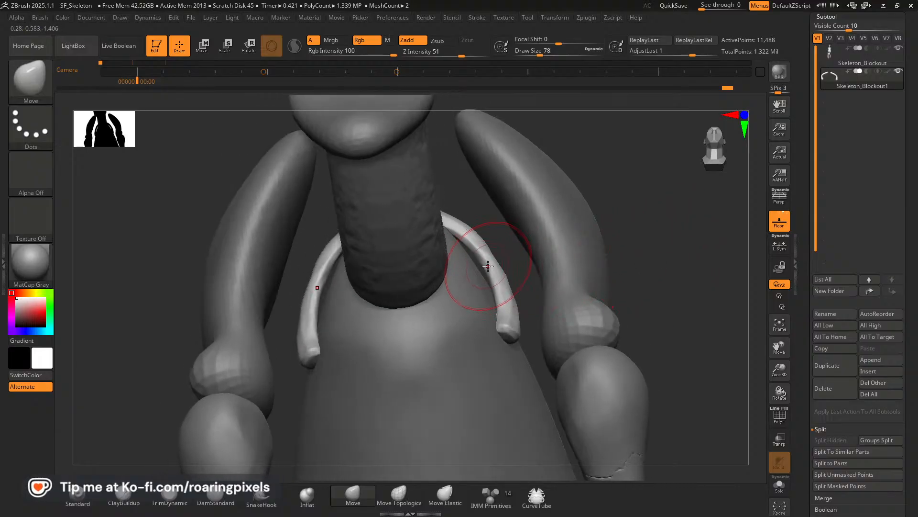
{"action": "left_click_drag", "start_coordinate": [488, 266], "coordinate": [489, 262]}
{"action": "left_click_drag", "start_coordinate": [658, 266], "coordinate": [655, 265], "text": "shift"}
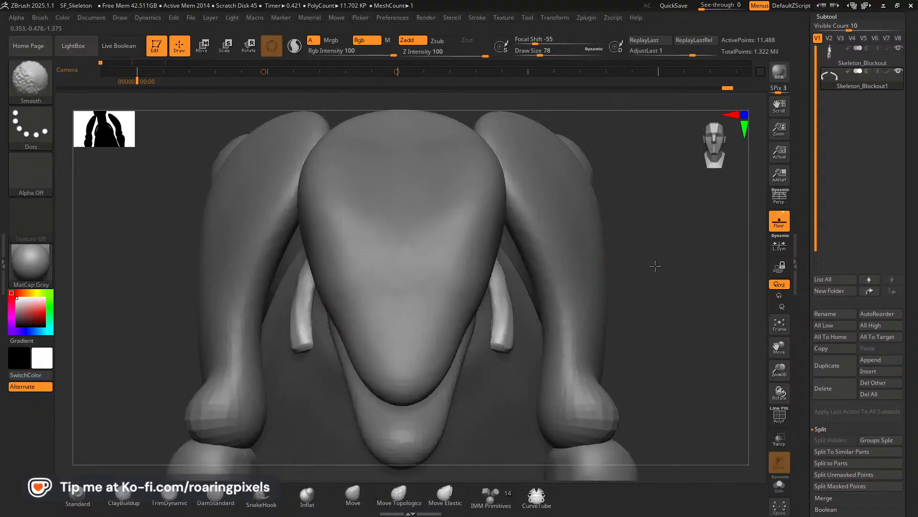
{"action": "mouse_move", "coordinate": [641, 305]}
{"action": "left_mouse_down"}
{"action": "mouse_move", "coordinate": [647, 298]}
{"action": "mouse_move", "coordinate": [627, 311]}
{"action": "left_mouse_up"}
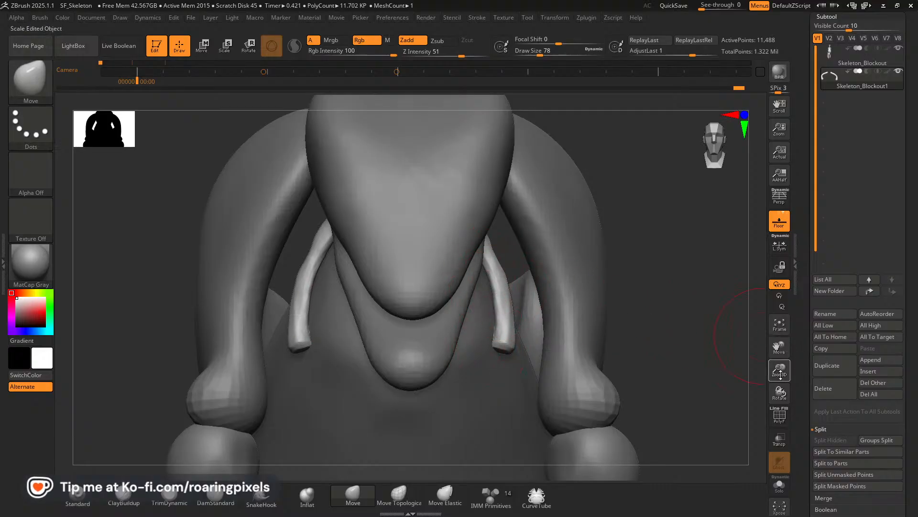
Draw a CurveTube from the rib's lower end inward toward the midline and thin it with a draw size of 16.
{"action": "left_click_drag", "start_coordinate": [779, 372], "coordinate": [777, 292]}
{"action": "mouse_move", "coordinate": [713, 316]}
{"action": "left_mouse_down"}
{"action": "mouse_move", "coordinate": [636, 287]}
{"action": "mouse_move", "coordinate": [482, 280]}
{"action": "left_mouse_up"}
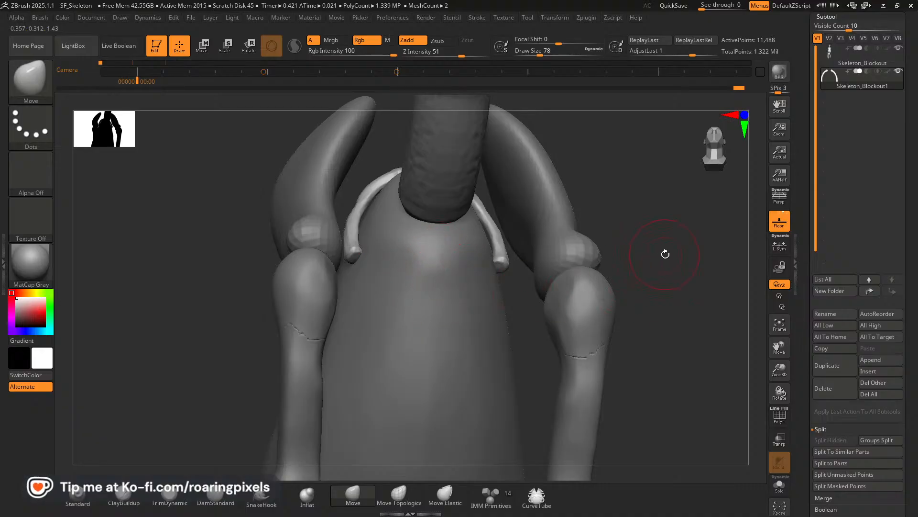
{"action": "left_click_drag", "start_coordinate": [665, 254], "coordinate": [625, 297]}
{"action": "mouse_move", "coordinate": [639, 172]}
{"action": "left_mouse_down"}
{"action": "mouse_move", "coordinate": [600, 178]}
{"action": "mouse_move", "coordinate": [634, 161]}
{"action": "mouse_move", "coordinate": [629, 192]}
{"action": "mouse_move", "coordinate": [641, 194]}
{"action": "mouse_move", "coordinate": [780, 379]}
{"action": "left_mouse_up"}
{"action": "left_click_drag", "start_coordinate": [709, 285], "coordinate": [700, 291], "text": "shift"}
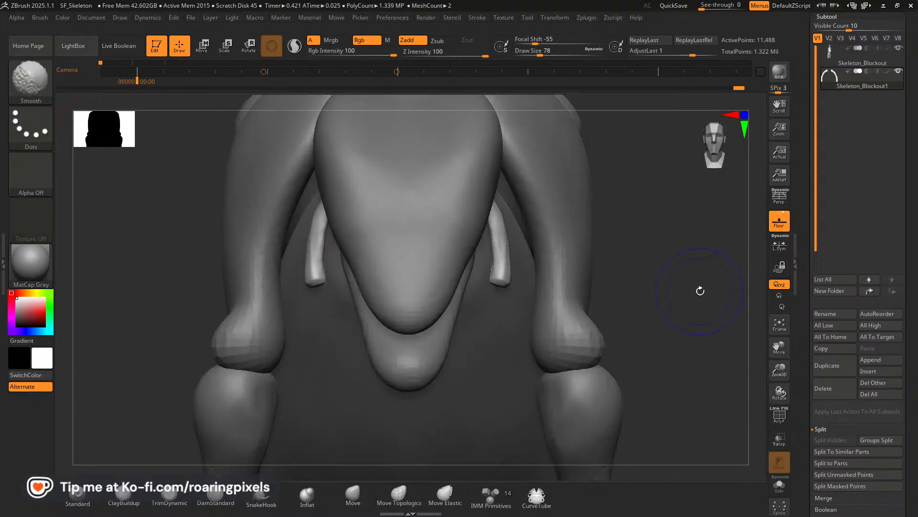
{"action": "left_click", "coordinate": [537, 498]}
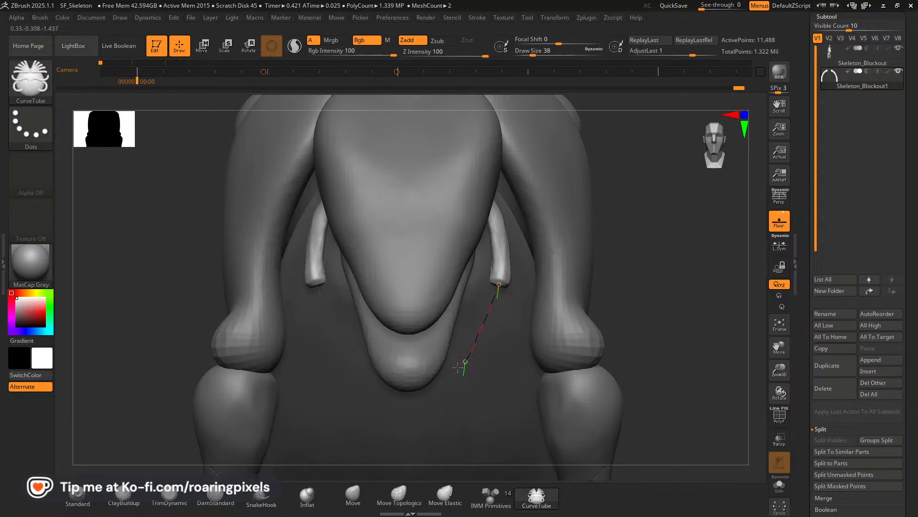
{"action": "left_click_drag", "start_coordinate": [445, 381], "coordinate": [446, 381]}
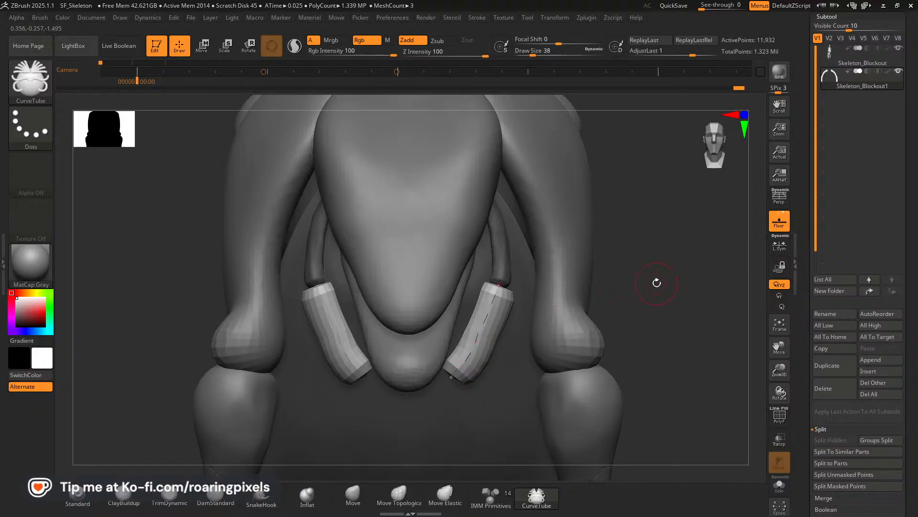
{"action": "left_click", "coordinate": [481, 333]}
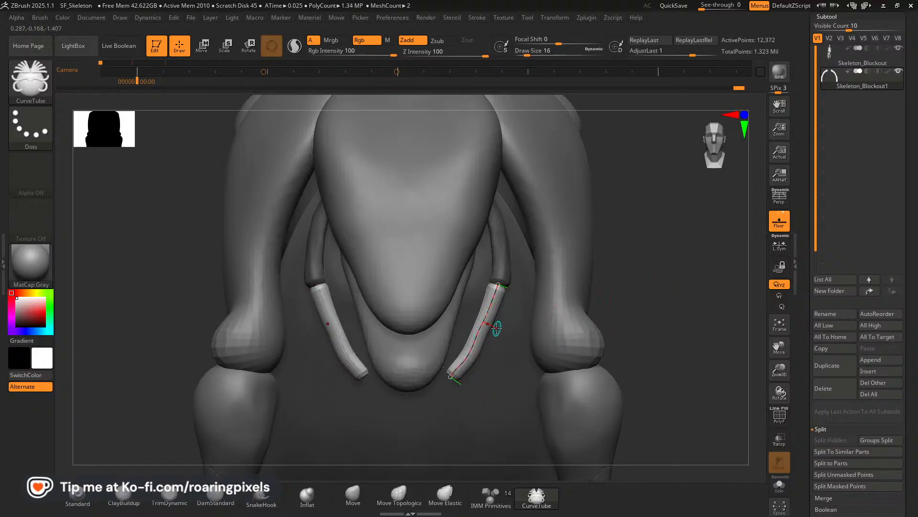
Reposition the tube's curve and both end points so it meets the rib's lower end, and reduce the draw size to 18.
{"action": "key", "text": "bracketright"}
{"action": "key", "text": "bracketright"}
{"action": "key", "text": "bracketright"}
{"action": "left_click", "coordinate": [480, 337]}
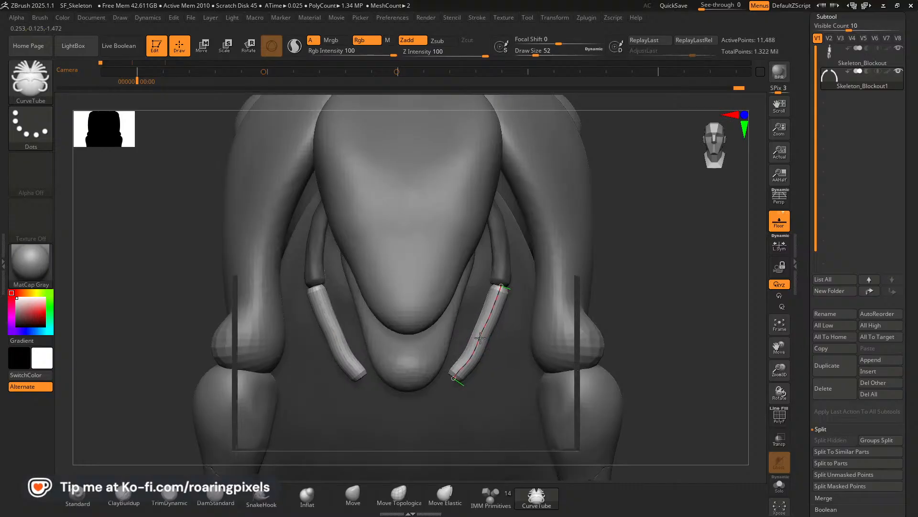
{"action": "key", "text": "bracketleft"}
{"action": "key", "text": "bracketleft"}
{"action": "left_click", "coordinate": [478, 338]}
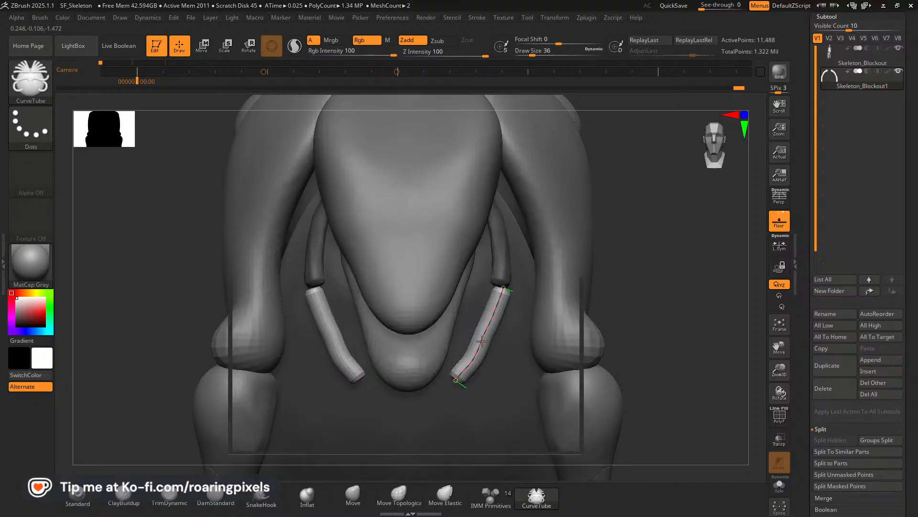
{"action": "left_click_drag", "start_coordinate": [503, 288], "coordinate": [501, 289]}
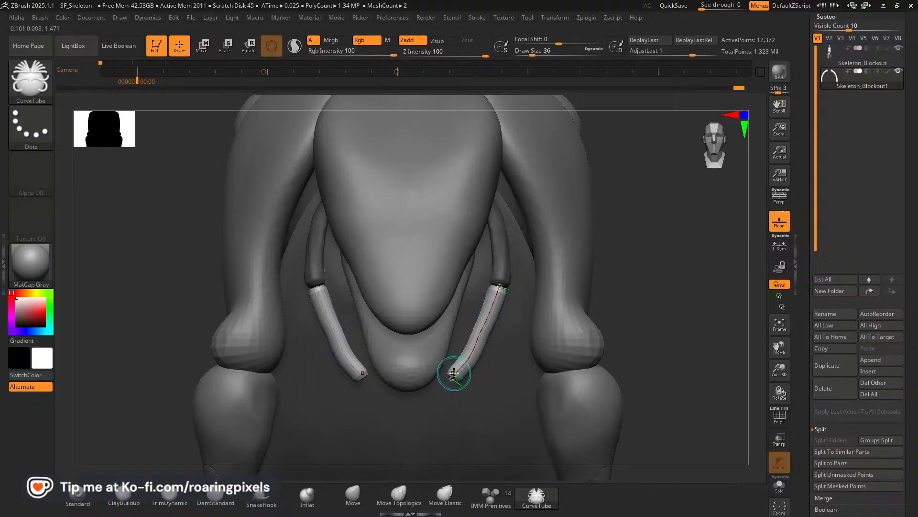
{"action": "left_click_drag", "start_coordinate": [456, 379], "coordinate": [455, 379]}
{"action": "key", "text": "bracketleft"}
{"action": "key", "text": "bracketleft"}
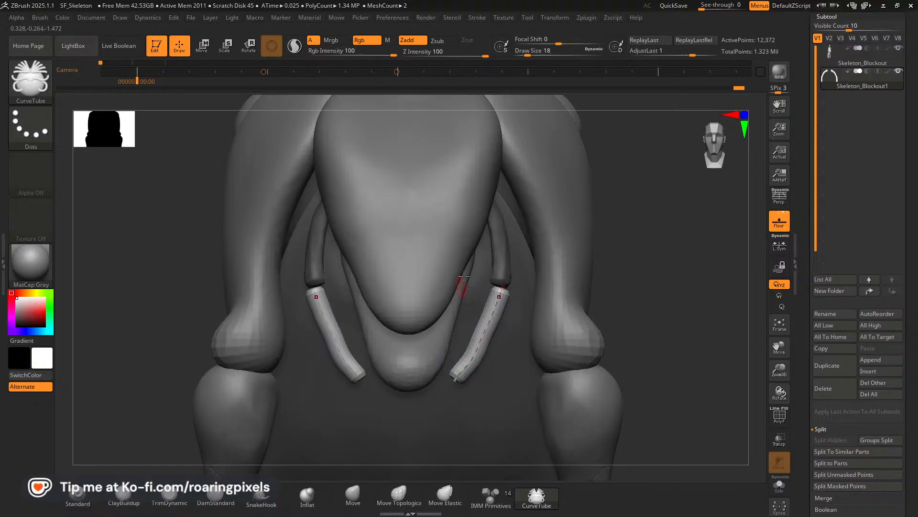
Toggle Bend Start in the Curve stroke settings.
{"action": "left_click", "coordinate": [478, 18]}
{"action": "left_click", "coordinate": [506, 209]}
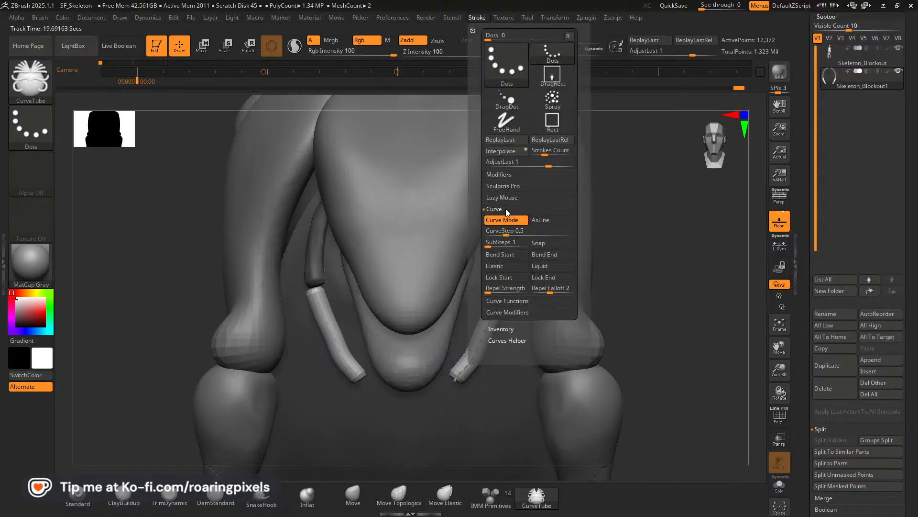
{"action": "left_click", "coordinate": [526, 255]}
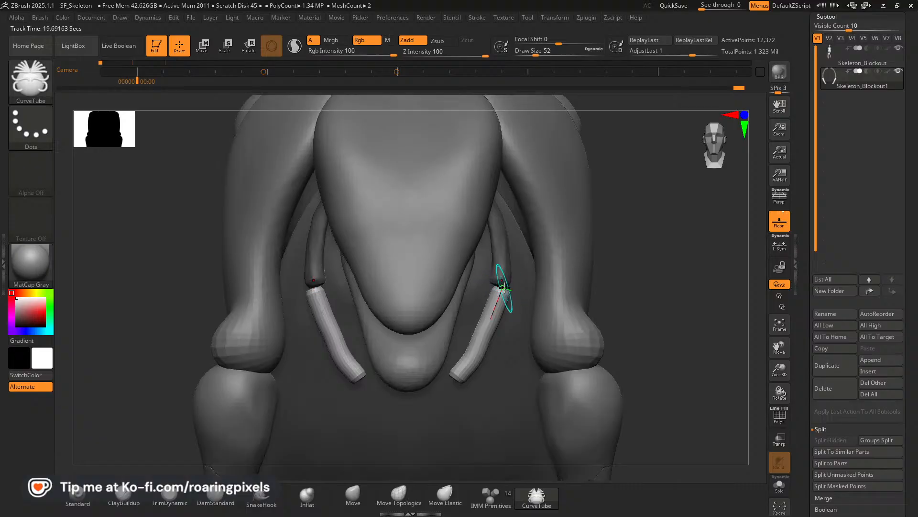
Realign the tube's end points below the rib and make the tube thinner, reducing the draw size to 8.
{"action": "left_click", "coordinate": [505, 288]}
{"action": "key", "text": "["}
{"action": "left_click", "coordinate": [501, 289]}
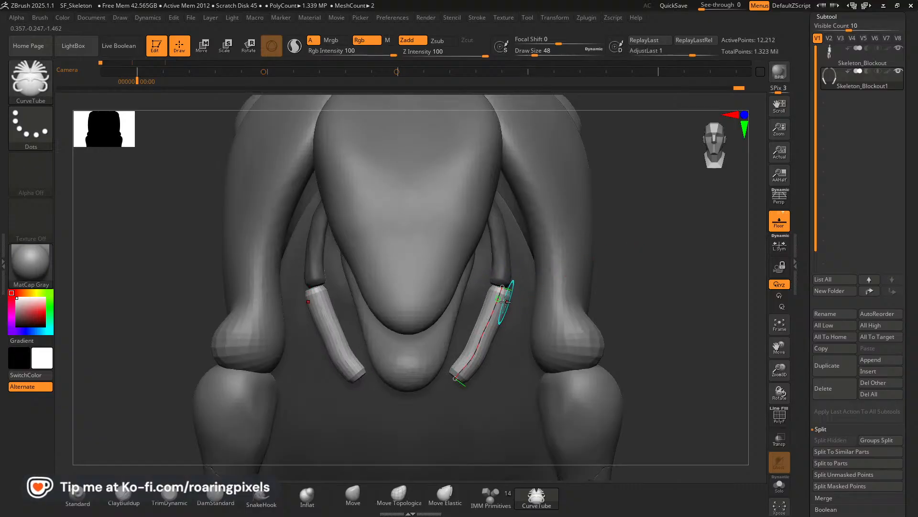
{"action": "left_click_drag", "start_coordinate": [455, 378], "coordinate": [457, 377]}
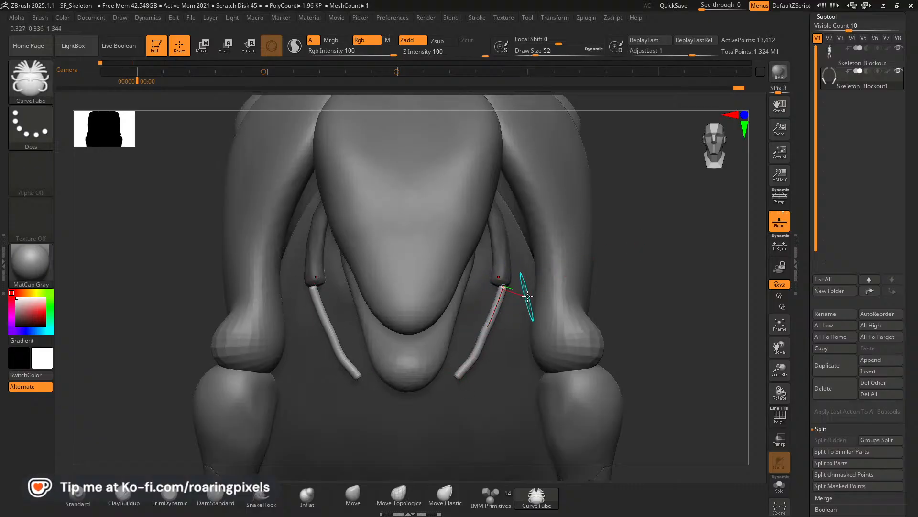
{"action": "key", "text": "["}
{"action": "key", "text": "["}
{"action": "key", "text": "["}
{"action": "key", "text": "["}
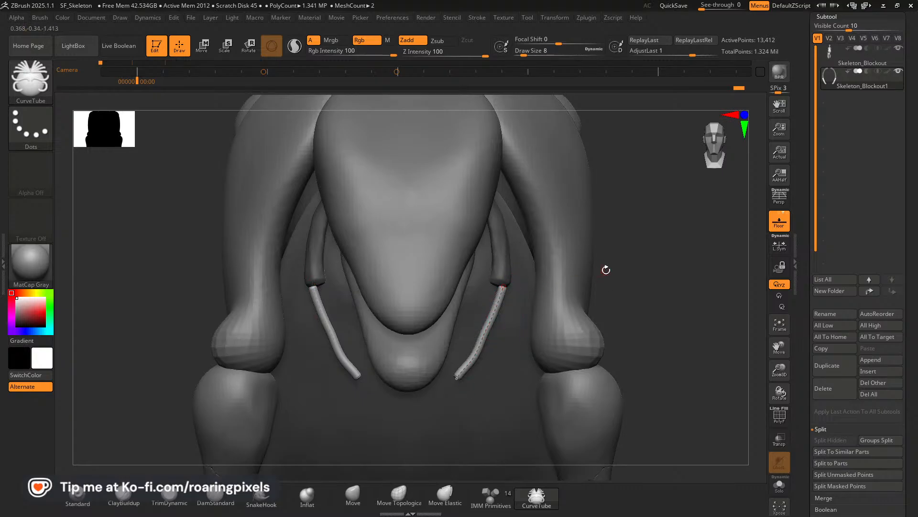
Adjust the thickness of the tube below the rib by regenerating it at different draw sizes, settling on 14.
{"action": "key", "text": "["}
{"action": "left_click", "coordinate": [500, 294]}
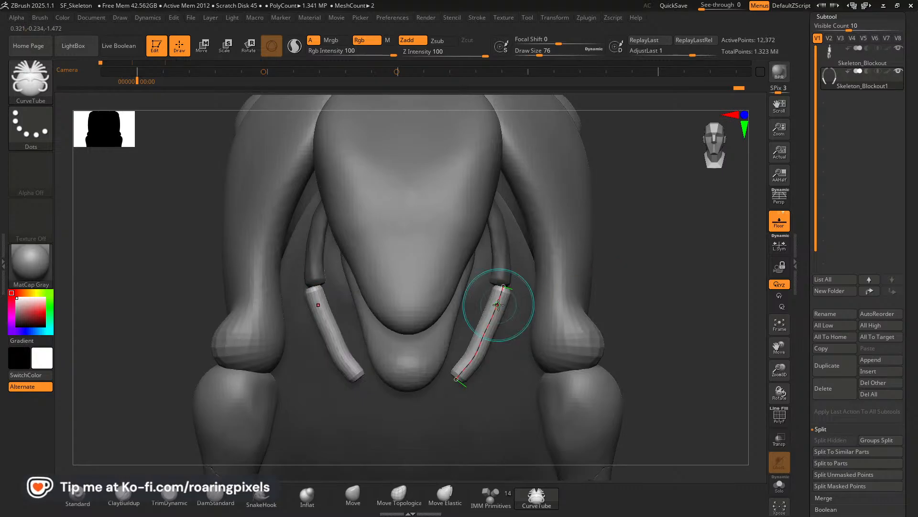
{"action": "key", "text": "]"}
{"action": "key", "text": "]"}
{"action": "key", "text": "]"}
{"action": "key", "text": "]"}
{"action": "key", "text": "]"}
{"action": "key", "text": "]"}
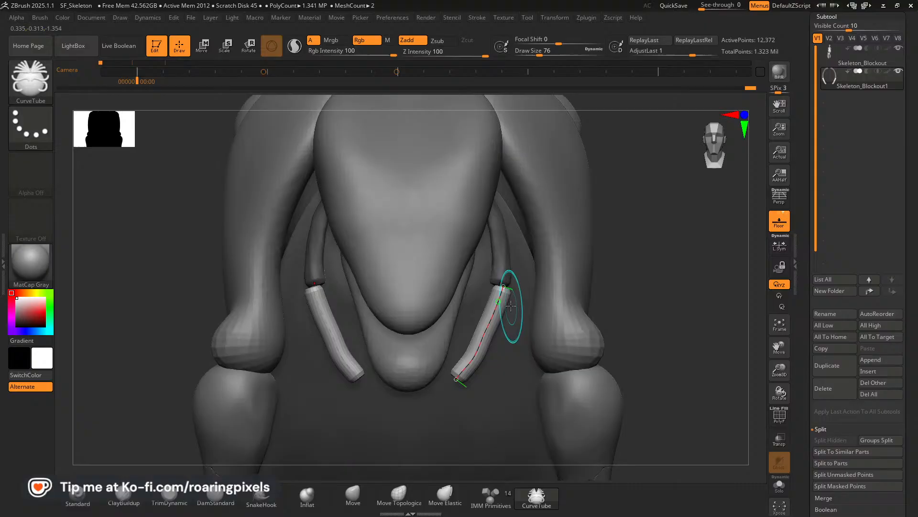
{"action": "left_click", "coordinate": [488, 328]}
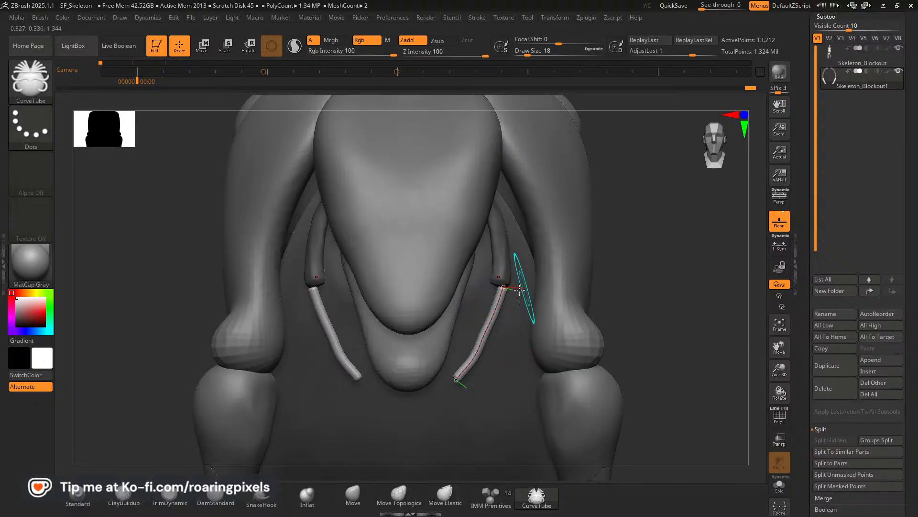
{"action": "left_click", "coordinate": [499, 301]}
{"action": "key", "text": "["}
{"action": "key", "text": "["}
{"action": "key", "text": "["}
{"action": "key", "text": "["}
{"action": "key", "text": "["}
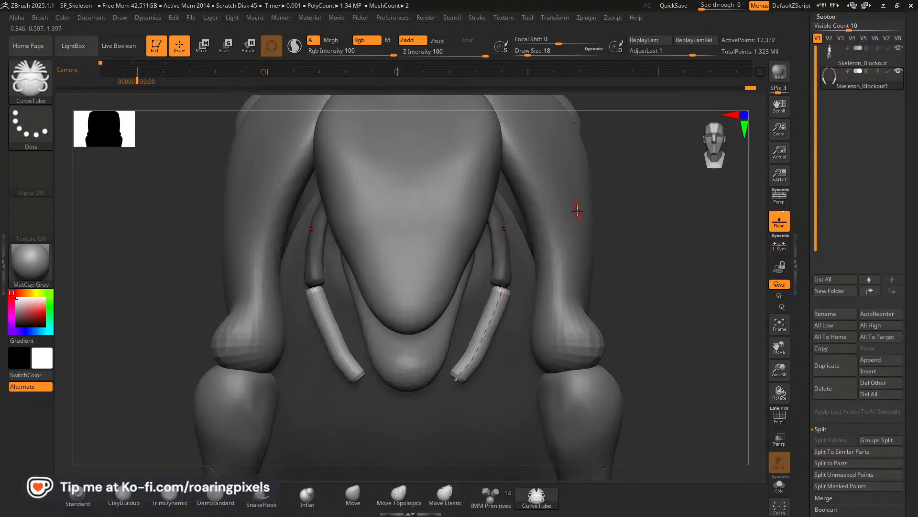
{"action": "left_click_drag", "start_coordinate": [648, 254], "coordinate": [702, 215]}
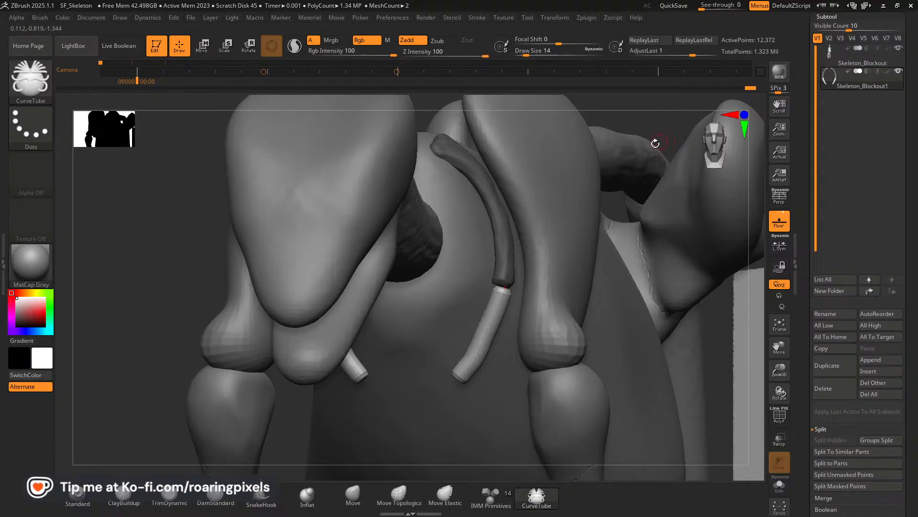
{"action": "left_click", "coordinate": [489, 308]}
{"action": "left_click_drag", "start_coordinate": [79, 257], "coordinate": [137, 246], "text": "shift"}
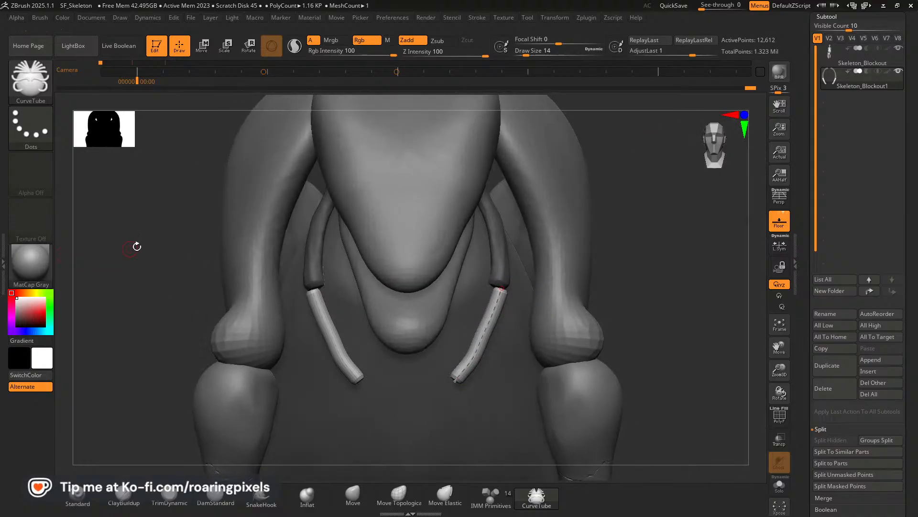
Enable Bend End in the Curve stroke settings, bow the tube slightly outward and realign its upper end with the rib.
{"action": "left_click", "coordinate": [477, 18]}
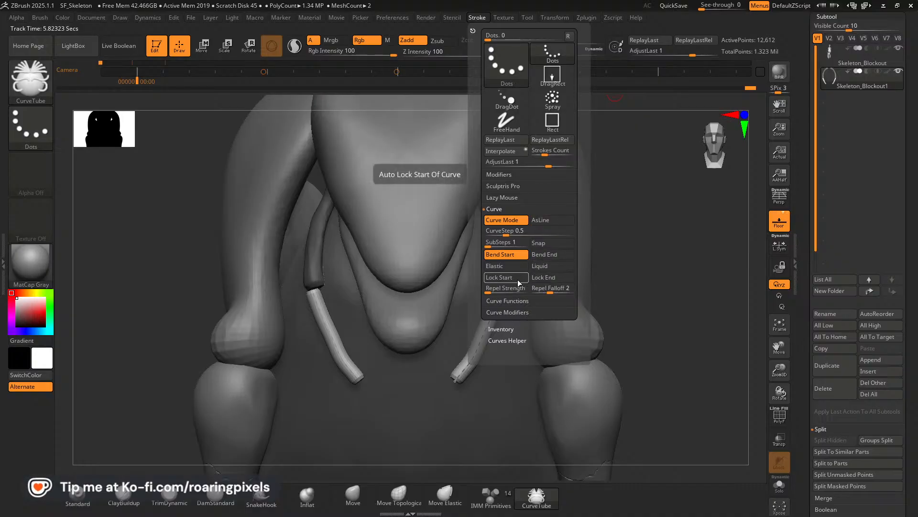
{"action": "left_click", "coordinate": [546, 255]}
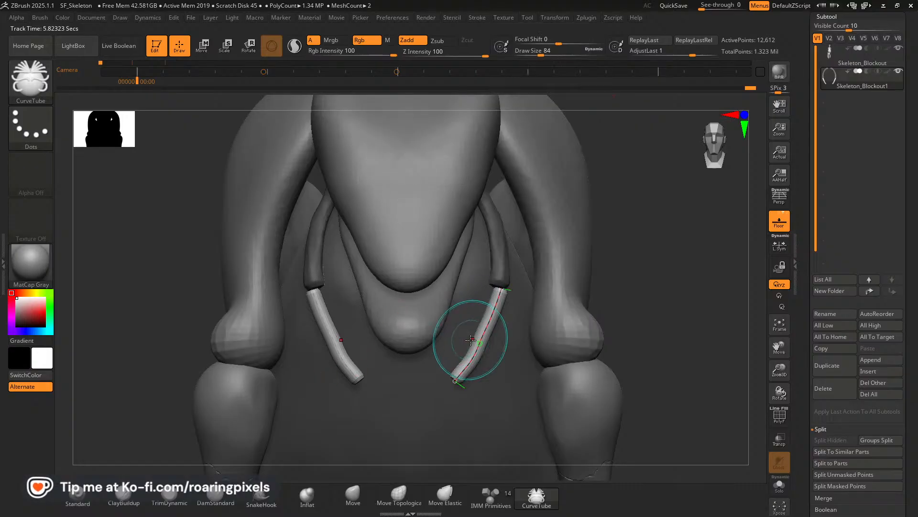
{"action": "left_click_drag", "start_coordinate": [481, 343], "coordinate": [486, 343]}
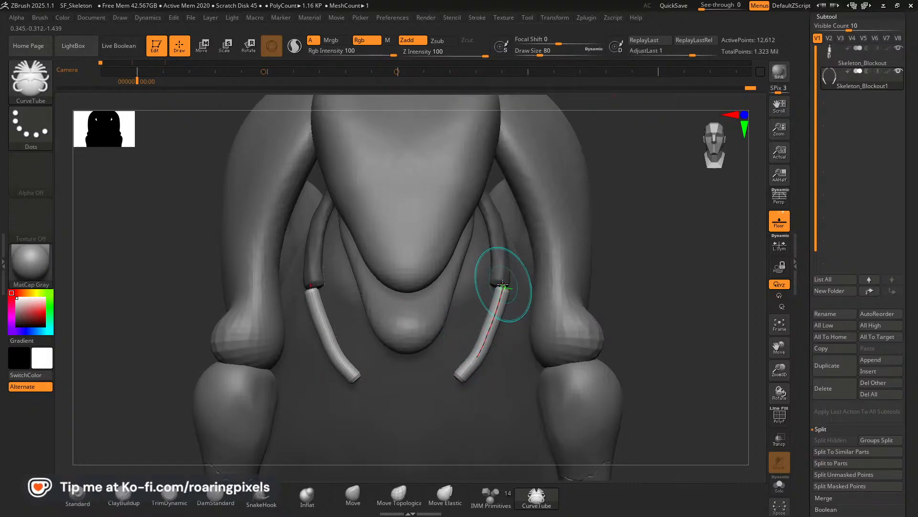
{"action": "left_click_drag", "start_coordinate": [503, 287], "coordinate": [498, 284]}
{"action": "mouse_move", "coordinate": [675, 260]}
{"action": "left_mouse_down"}
{"action": "mouse_move", "coordinate": [693, 205]}
{"action": "mouse_move", "coordinate": [680, 182]}
{"action": "left_mouse_up"}
{"action": "left_click_drag", "start_coordinate": [498, 286], "coordinate": [503, 289]}
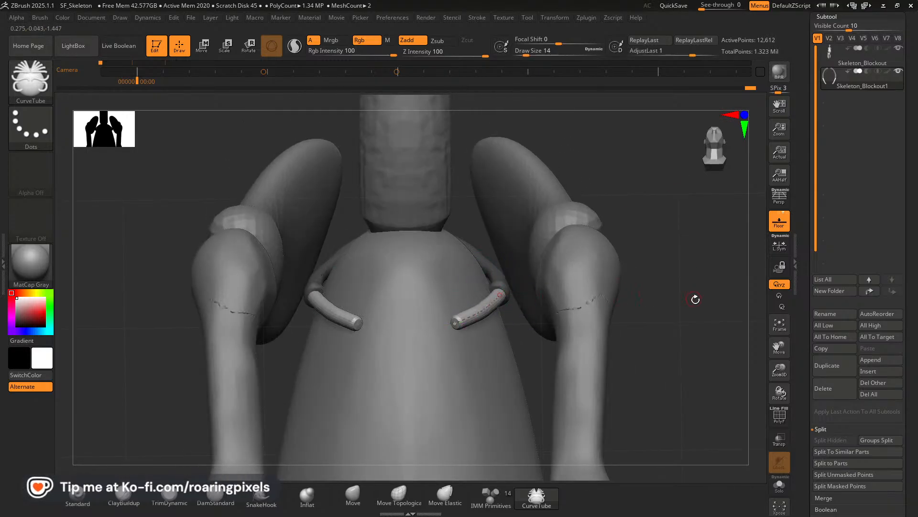
Fit the tube's upper end to the rib from beneath and in front, smooth its curve, and reset the draw size to 14.
{"action": "mouse_move", "coordinate": [695, 300]}
{"action": "left_mouse_down"}
{"action": "mouse_move", "coordinate": [697, 254]}
{"action": "mouse_move", "coordinate": [574, 286]}
{"action": "left_mouse_up"}
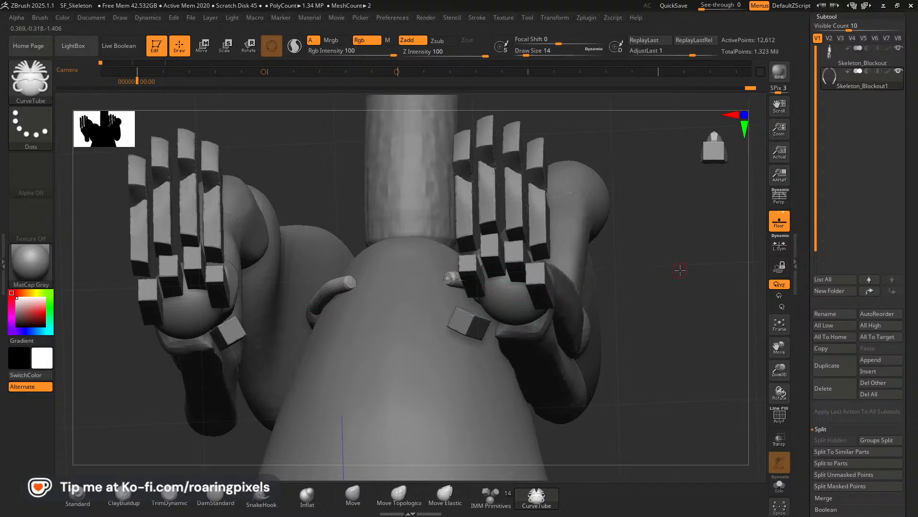
{"action": "mouse_move", "coordinate": [680, 271]}
{"action": "left_mouse_down"}
{"action": "mouse_move", "coordinate": [705, 273]}
{"action": "mouse_move", "coordinate": [658, 280]}
{"action": "mouse_move", "coordinate": [675, 282]}
{"action": "left_mouse_up"}
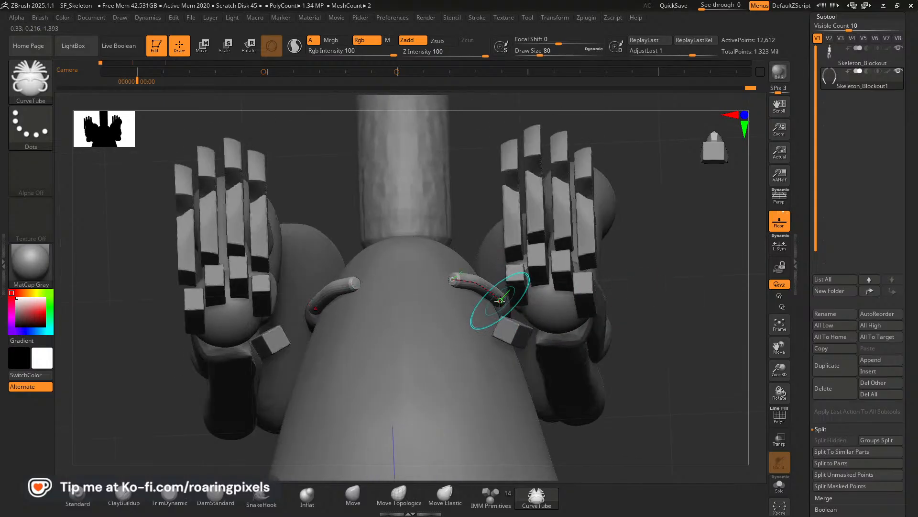
{"action": "left_click_drag", "start_coordinate": [499, 300], "coordinate": [505, 300]}
{"action": "left_click_drag", "start_coordinate": [670, 278], "coordinate": [695, 295]}
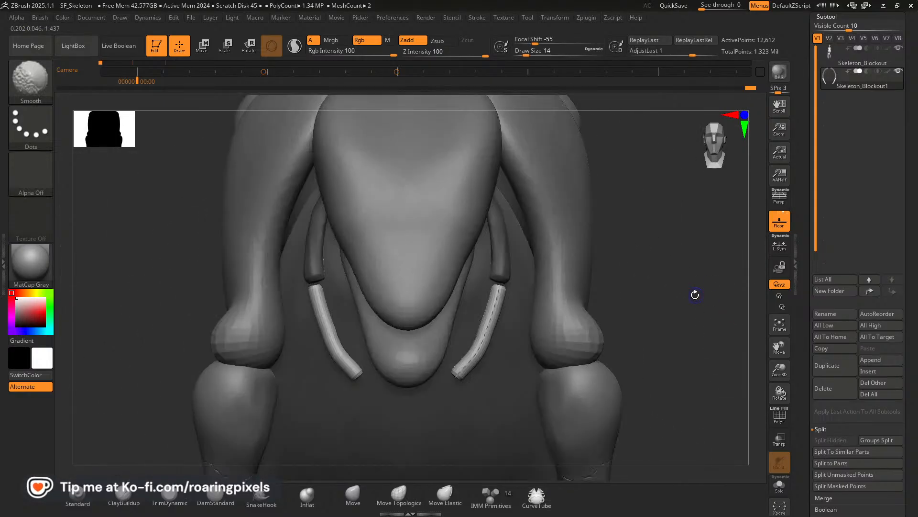
{"action": "left_click", "coordinate": [489, 326]}
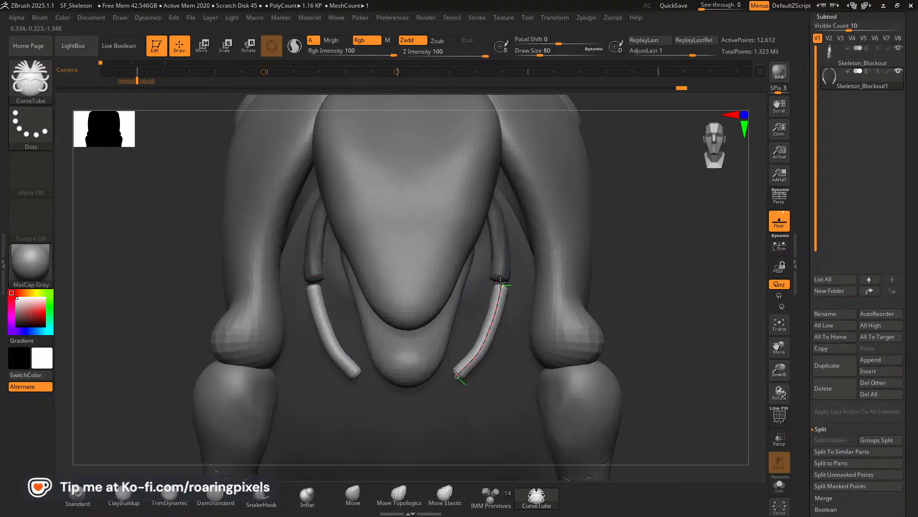
{"action": "left_click_drag", "start_coordinate": [501, 282], "coordinate": [500, 282]}
{"action": "key", "text": "bracketleft"}
{"action": "key", "text": "bracketleft"}
{"action": "key", "text": "bracketleft"}
{"action": "key", "text": "bracketleft"}
{"action": "key", "text": "bracketleft"}
{"action": "key", "text": "bracketleft"}
{"action": "key", "text": "bracketleft"}
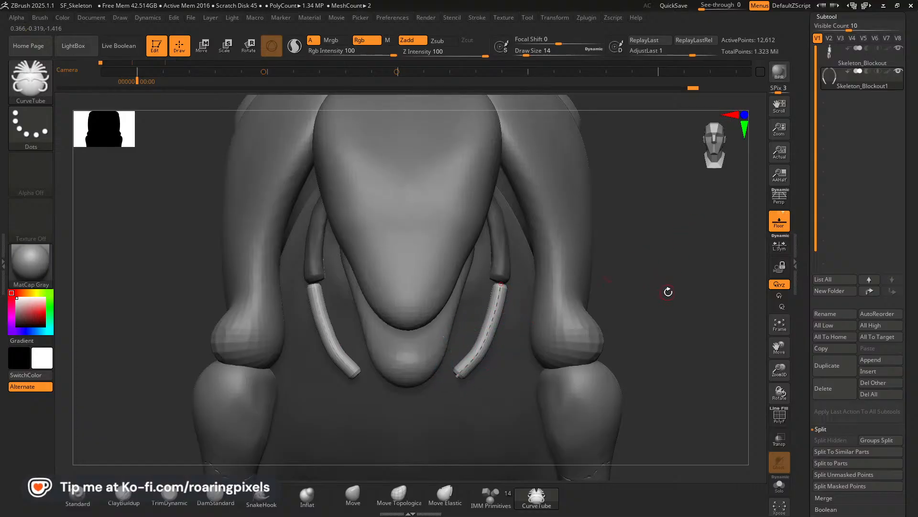
Enable Elastic in the Curve stroke settings, extend the tube's lower end inward toward the midline and round out its bend.
{"action": "left_click_drag", "start_coordinate": [668, 292], "coordinate": [667, 197]}
{"action": "left_click_drag", "start_coordinate": [662, 271], "coordinate": [651, 356]}
{"action": "mouse_move", "coordinate": [700, 322]}
{"action": "left_mouse_down"}
{"action": "mouse_move", "coordinate": [703, 331]}
{"action": "mouse_move", "coordinate": [692, 327]}
{"action": "left_mouse_up"}
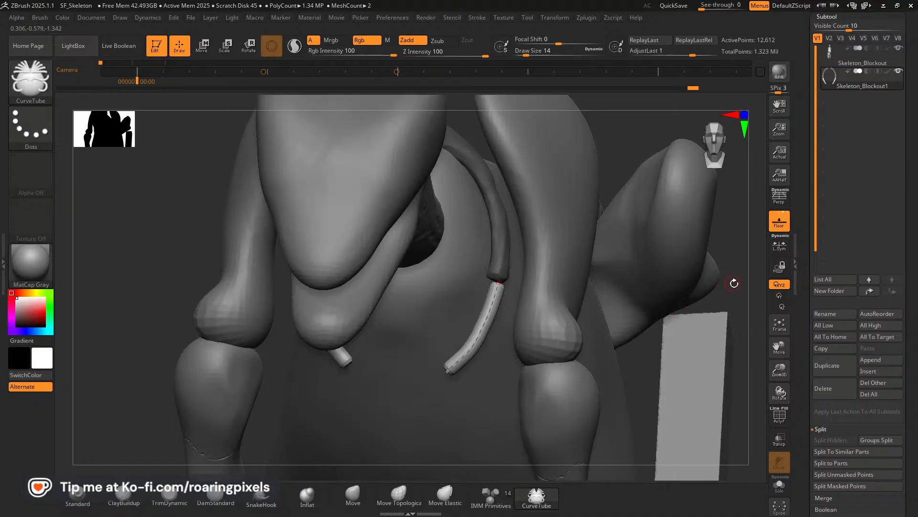
{"action": "left_click_drag", "start_coordinate": [731, 248], "coordinate": [686, 254]}
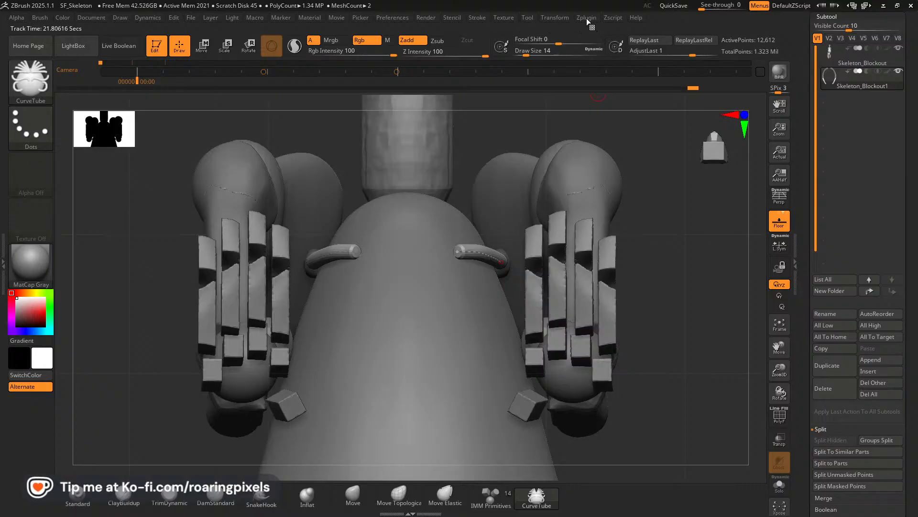
{"action": "mouse_move", "coordinate": [525, 19]}
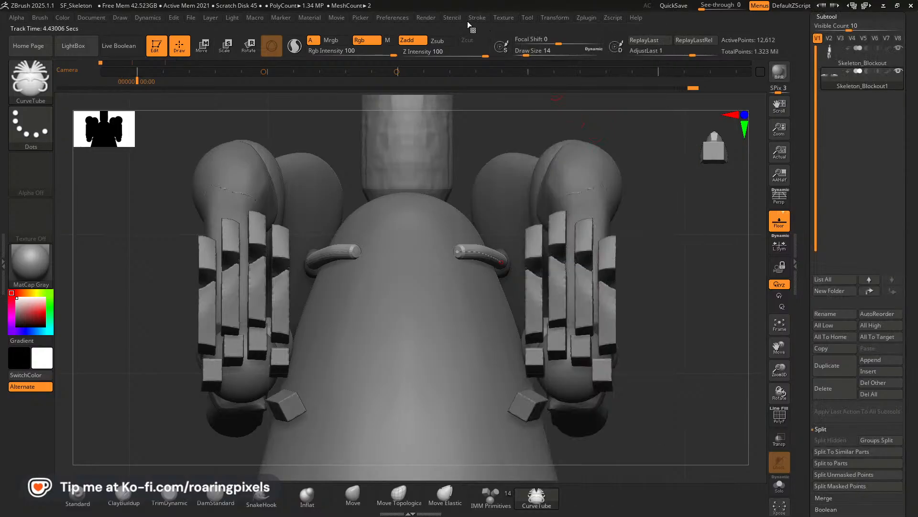
{"action": "mouse_move", "coordinate": [477, 22]}
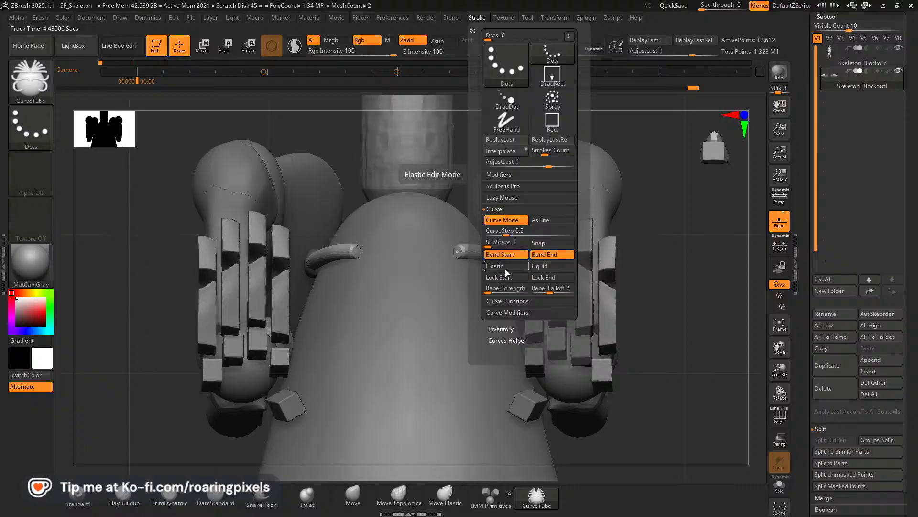
{"action": "mouse_move", "coordinate": [692, 261]}
{"action": "left_mouse_down"}
{"action": "mouse_move", "coordinate": [674, 285]}
{"action": "mouse_move", "coordinate": [699, 366]}
{"action": "mouse_move", "coordinate": [692, 341]}
{"action": "mouse_move", "coordinate": [657, 341]}
{"action": "left_mouse_up"}
{"action": "left_click_drag", "start_coordinate": [457, 376], "coordinate": [430, 389]}
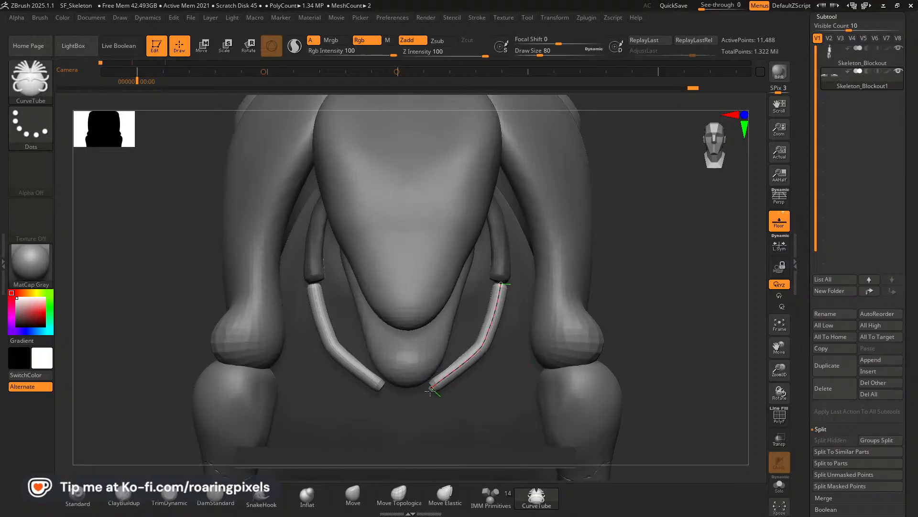
{"action": "left_click_drag", "start_coordinate": [455, 370], "coordinate": [461, 371]}
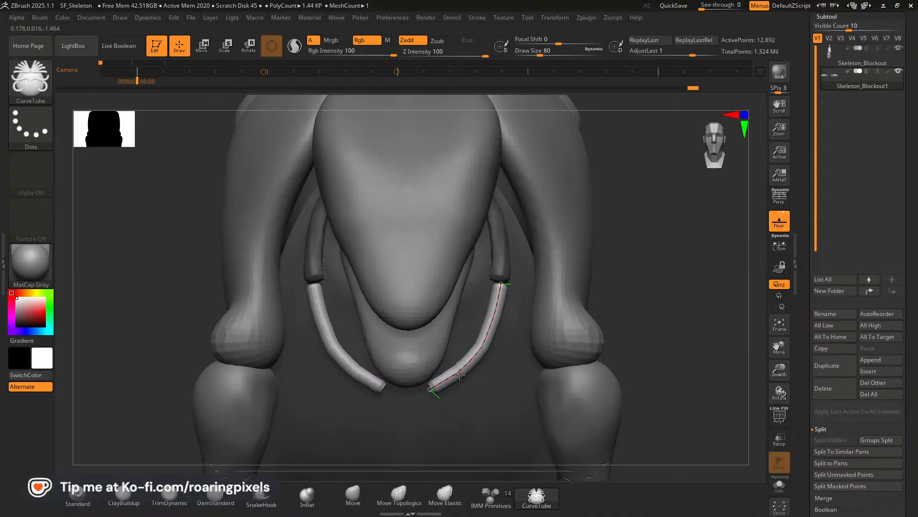
{"action": "left_click_drag", "start_coordinate": [689, 339], "coordinate": [689, 310]}
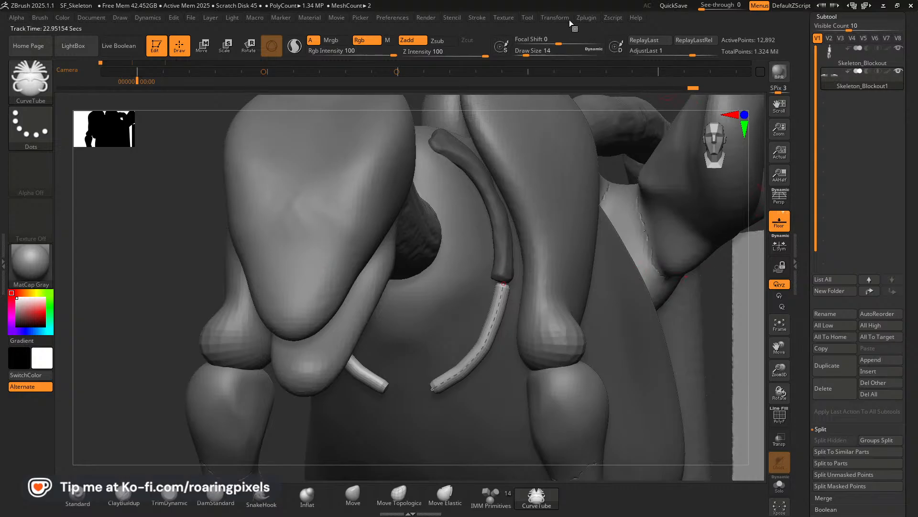
Delete the tube's control curve and hide the Skeleton_Blockout subtool to isolate the ribs.
{"action": "left_click", "coordinate": [477, 18]}
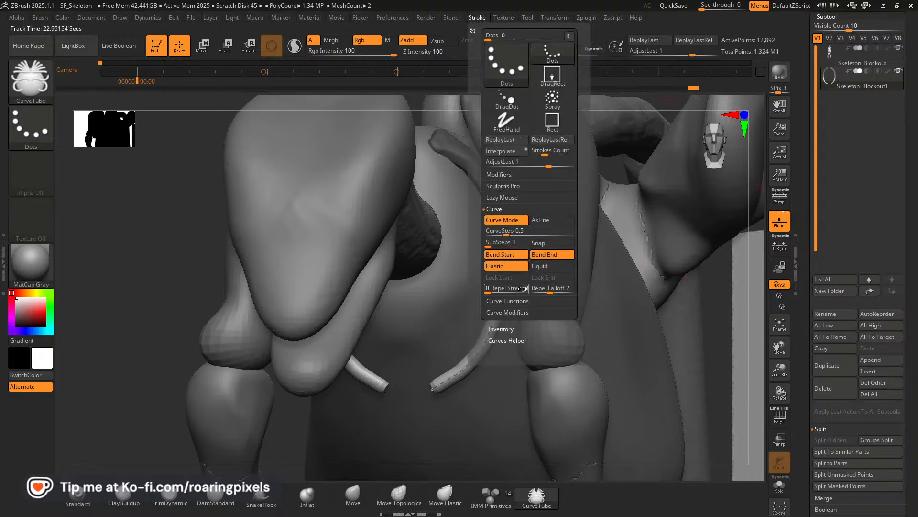
{"action": "left_click", "coordinate": [507, 302]}
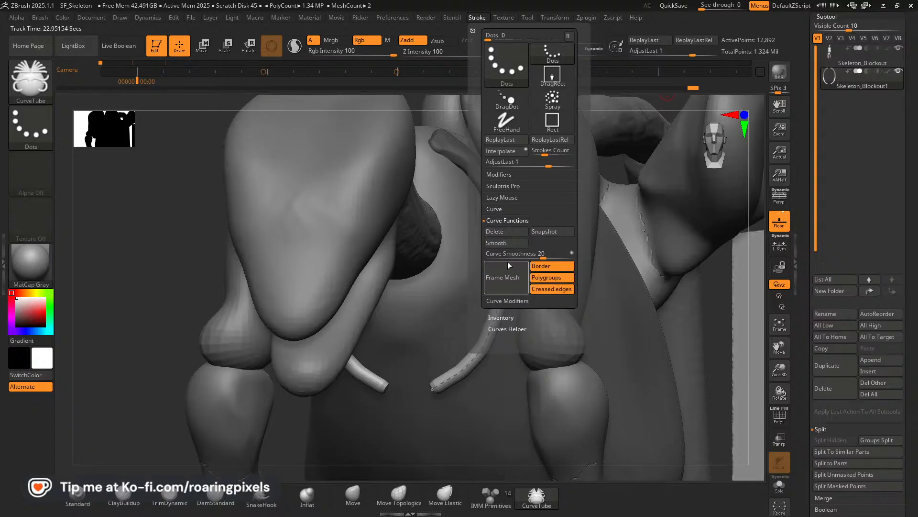
{"action": "left_click", "coordinate": [499, 232]}
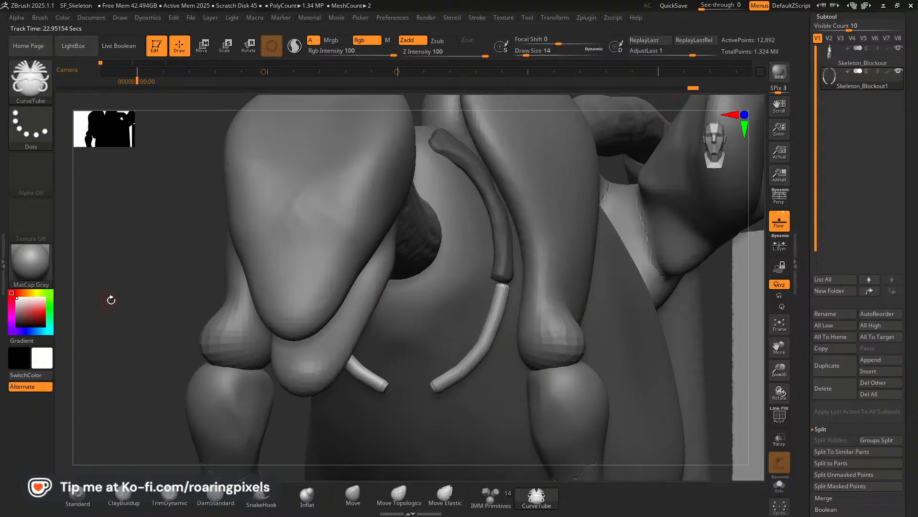
{"action": "left_click_drag", "start_coordinate": [111, 299], "coordinate": [190, 288]}
{"action": "left_click", "coordinate": [898, 48]}
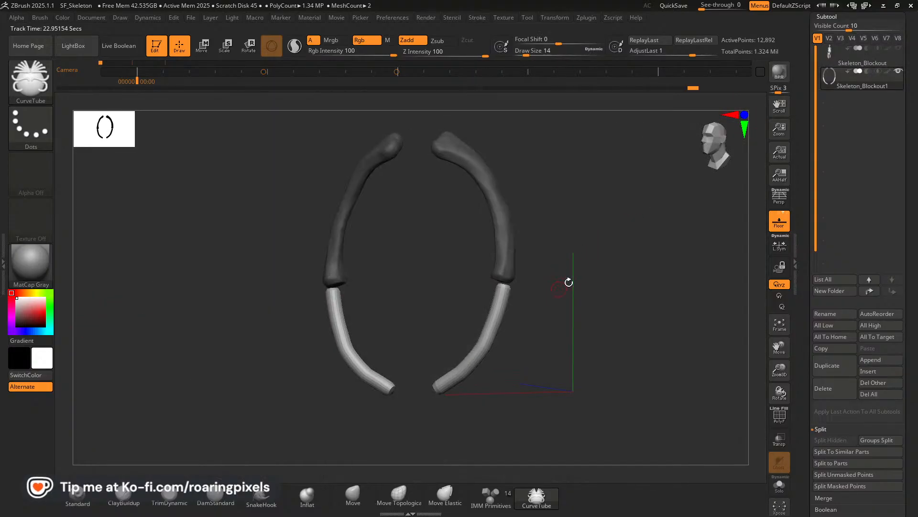
{"action": "mouse_move", "coordinate": [569, 282]}
{"action": "left_mouse_down"}
{"action": "mouse_move", "coordinate": [576, 269]}
{"action": "mouse_move", "coordinate": [586, 281]}
{"action": "mouse_move", "coordinate": [562, 294]}
{"action": "left_mouse_up"}
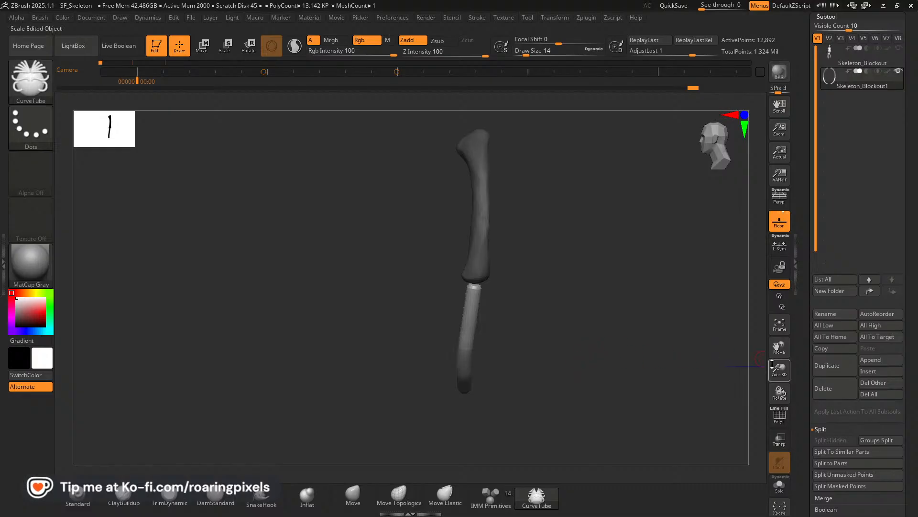
Clear the mask and remesh the ribs and their lower tubes with DynaMesh at resolution 360 with Groups on.
{"action": "scroll", "coordinate": [910, 417], "scroll_direction": "down", "scroll_amount": 5}
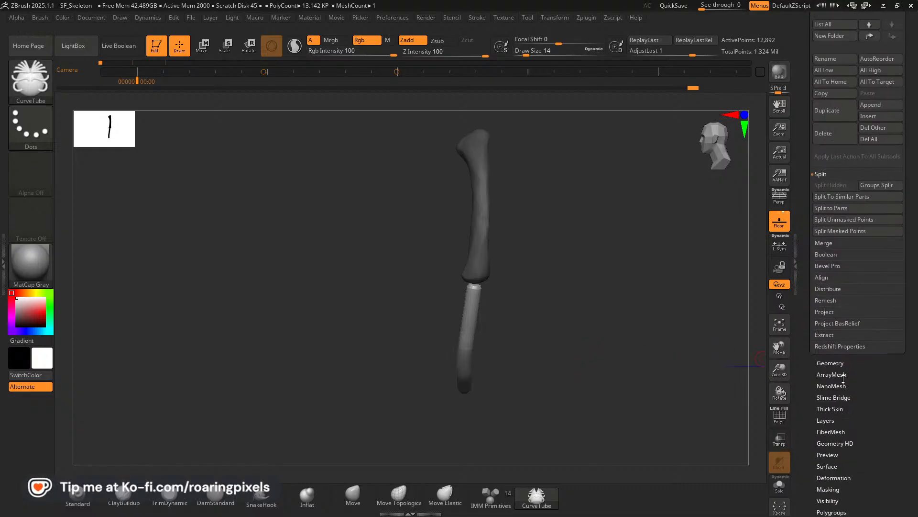
{"action": "left_click", "coordinate": [832, 363]}
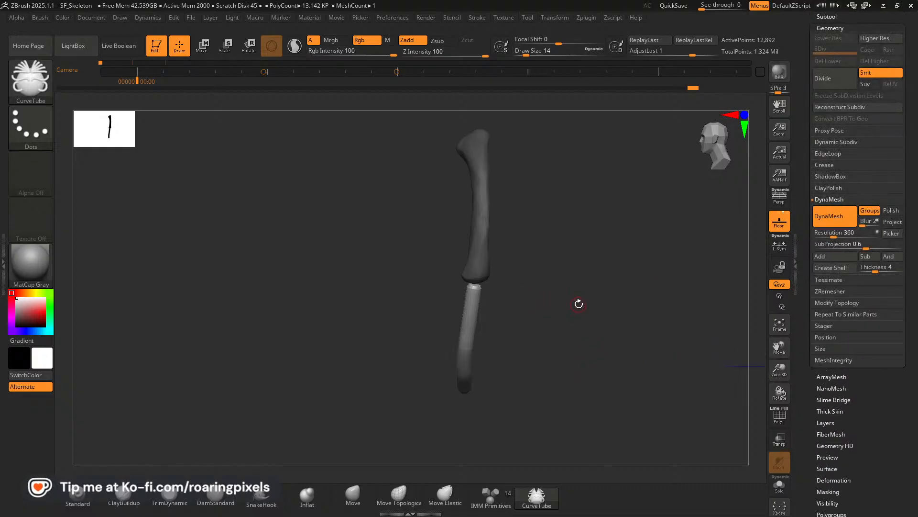
{"action": "left_click_drag", "start_coordinate": [579, 304], "coordinate": [605, 321], "text": "ctrl"}
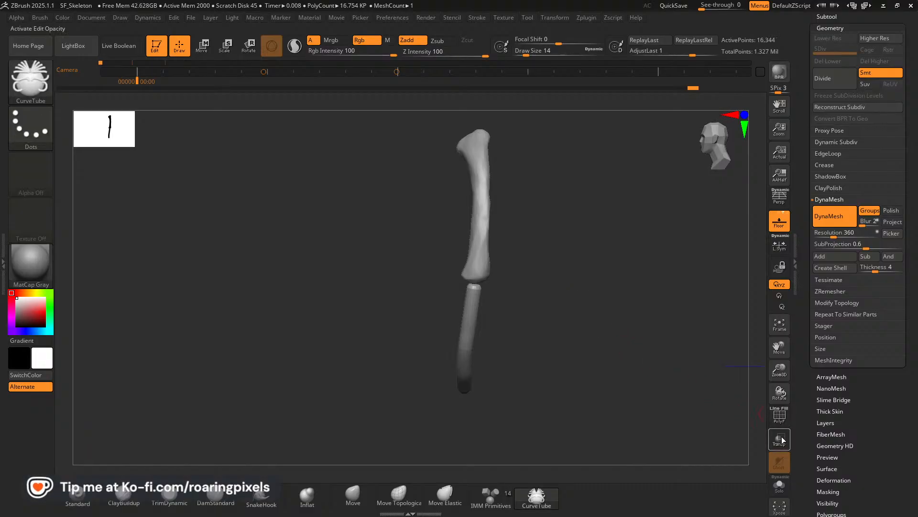
{"action": "left_click", "coordinate": [780, 414]}
{"action": "left_click", "coordinate": [780, 415]}
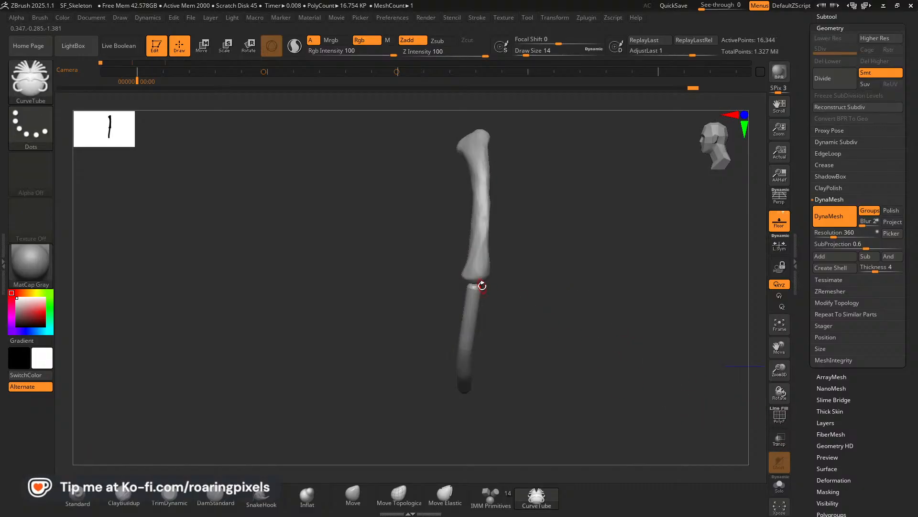
Build up volume around the upper ends of the lower rib pieces with the ClayBuildup brush at draw sizes 34 to 30.
{"action": "left_click", "coordinate": [124, 500]}
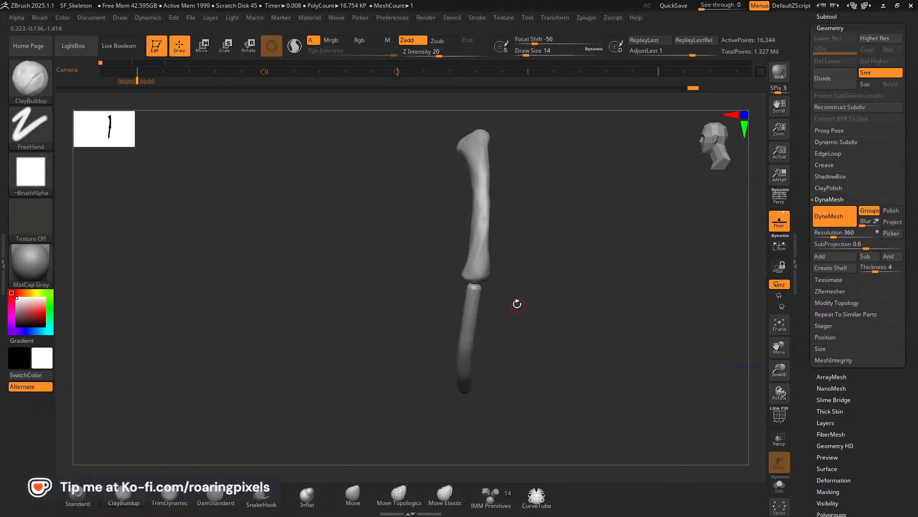
{"action": "left_click_drag", "start_coordinate": [394, 316], "coordinate": [469, 311]}
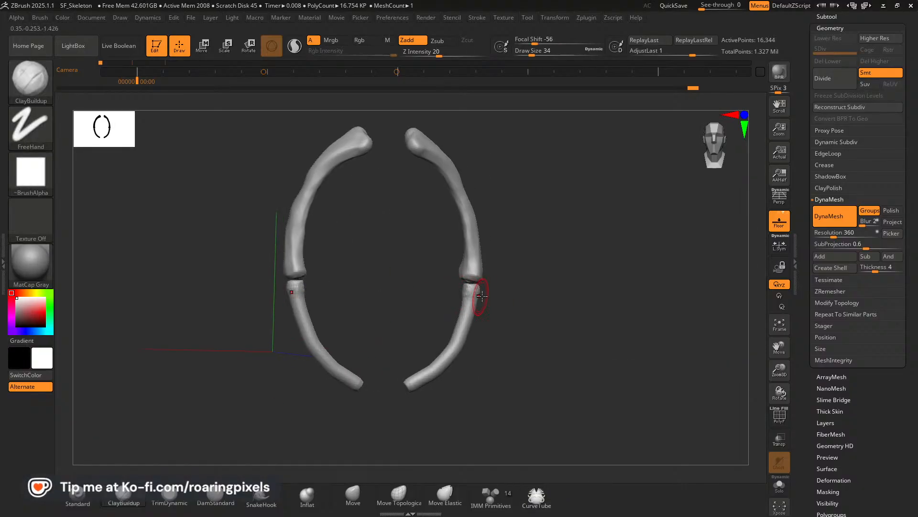
{"action": "mouse_move", "coordinate": [510, 293]}
{"action": "left_mouse_down"}
{"action": "mouse_move", "coordinate": [546, 303]}
{"action": "mouse_move", "coordinate": [435, 295]}
{"action": "mouse_move", "coordinate": [569, 303]}
{"action": "left_mouse_up"}
{"action": "left_click_drag", "start_coordinate": [428, 298], "coordinate": [522, 306]}
{"action": "left_click_drag", "start_coordinate": [429, 348], "coordinate": [438, 306]}
{"action": "mouse_move", "coordinate": [541, 306]}
{"action": "left_mouse_down"}
{"action": "mouse_move", "coordinate": [441, 314]}
{"action": "mouse_move", "coordinate": [449, 300]}
{"action": "left_mouse_up"}
{"action": "left_click_drag", "start_coordinate": [427, 346], "coordinate": [651, 374]}
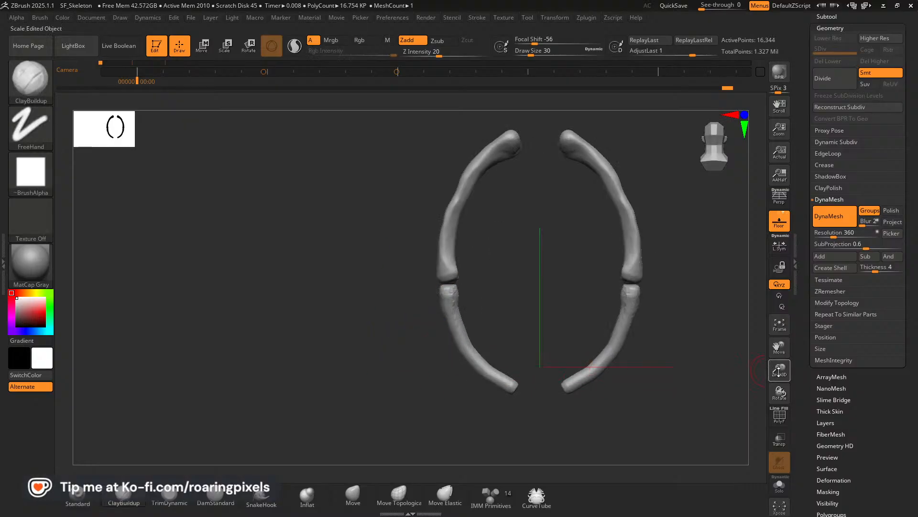
Add clay to the back of the lower rib pieces at draw size 26 and smooth them into rounded tips.
{"action": "left_click_drag", "start_coordinate": [779, 371], "coordinate": [595, 280]}
{"action": "left_click_drag", "start_coordinate": [405, 277], "coordinate": [400, 308]}
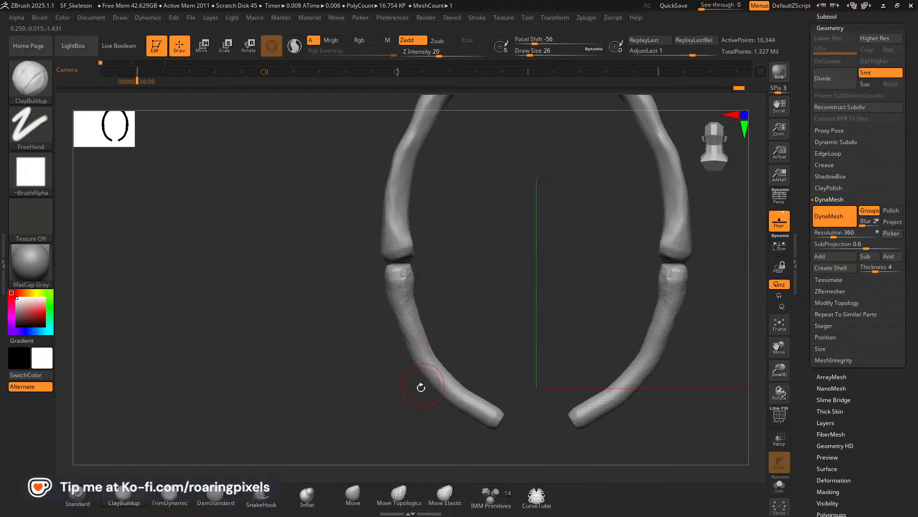
{"action": "mouse_move", "coordinate": [421, 387]}
{"action": "left_mouse_down"}
{"action": "mouse_move", "coordinate": [382, 393]}
{"action": "mouse_move", "coordinate": [438, 384]}
{"action": "mouse_move", "coordinate": [457, 400]}
{"action": "mouse_move", "coordinate": [410, 418]}
{"action": "left_mouse_up"}
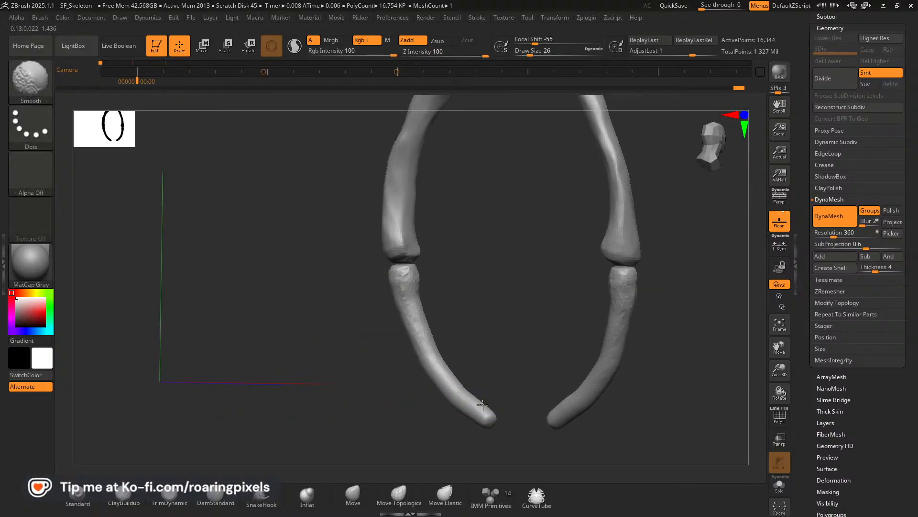
{"action": "left_click_drag", "start_coordinate": [504, 381], "coordinate": [464, 359]}
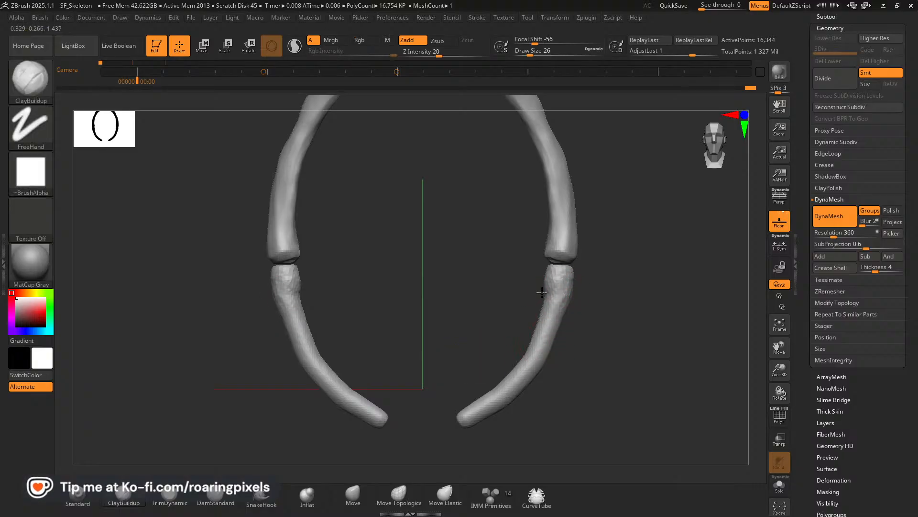
Thicken the front of the lower pieces' upper ends and smooth the surface down the shafts to the tips.
{"action": "mouse_move", "coordinate": [544, 297]}
{"action": "left_mouse_down"}
{"action": "mouse_move", "coordinate": [540, 327]}
{"action": "mouse_move", "coordinate": [570, 281]}
{"action": "mouse_move", "coordinate": [567, 292]}
{"action": "left_mouse_up"}
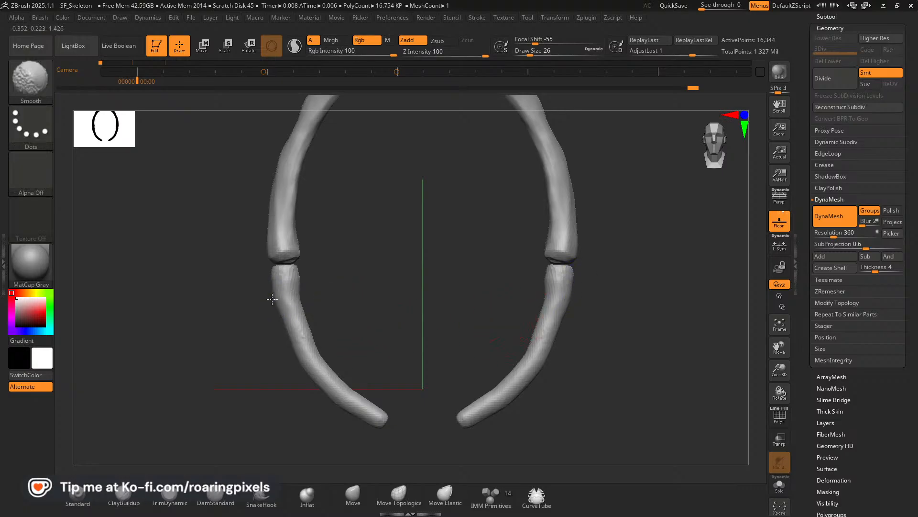
{"action": "left_click_drag", "start_coordinate": [312, 346], "coordinate": [332, 370], "text": "shift"}
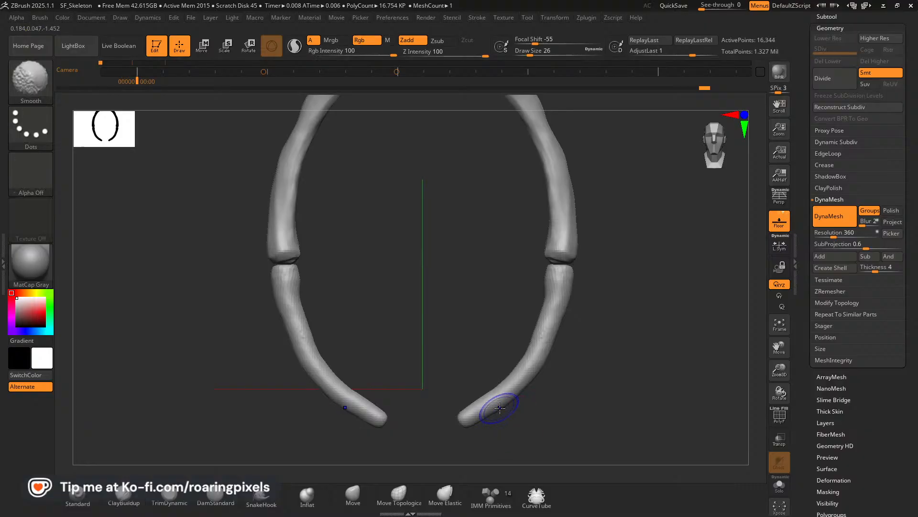
{"action": "left_click_drag", "start_coordinate": [500, 408], "coordinate": [520, 400], "text": "shift"}
{"action": "left_click_drag", "start_coordinate": [602, 357], "coordinate": [589, 338]}
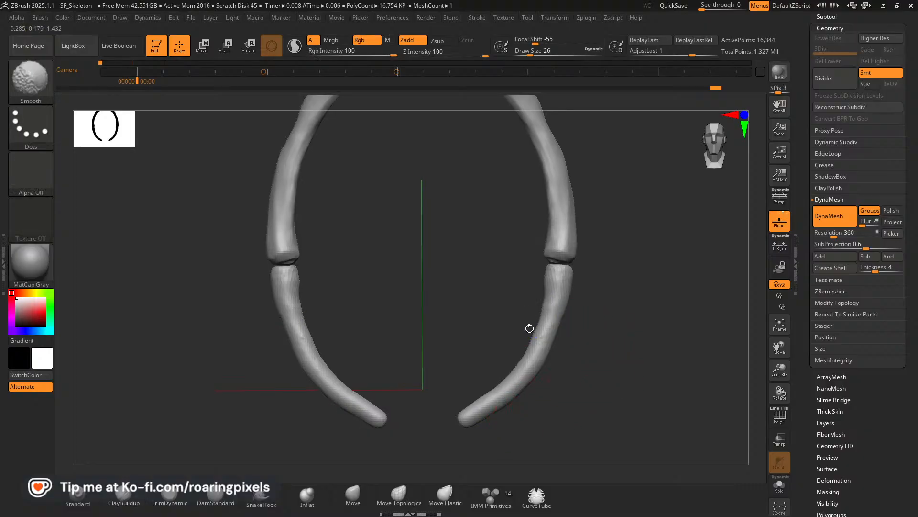
{"action": "mouse_move", "coordinate": [594, 338]}
{"action": "left_mouse_down"}
{"action": "mouse_move", "coordinate": [652, 350]}
{"action": "mouse_move", "coordinate": [662, 338]}
{"action": "mouse_move", "coordinate": [410, 402]}
{"action": "left_mouse_up"}
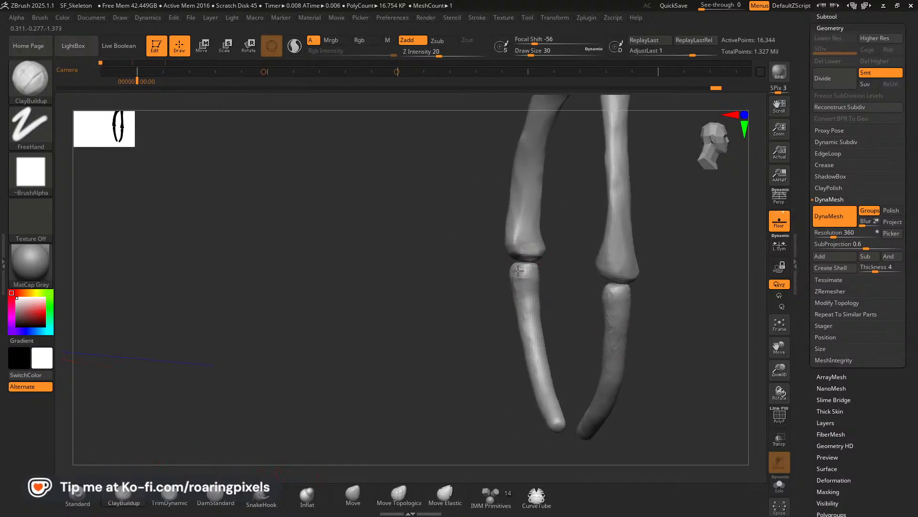
Build up the outer side and front of the lower pieces' upper ends with ClayBuildup at draw size 30.
{"action": "left_click_drag", "start_coordinate": [511, 271], "coordinate": [530, 272]}
{"action": "mouse_move", "coordinate": [488, 276]}
{"action": "left_mouse_down"}
{"action": "mouse_move", "coordinate": [361, 278]}
{"action": "mouse_move", "coordinate": [527, 274]}
{"action": "left_mouse_up"}
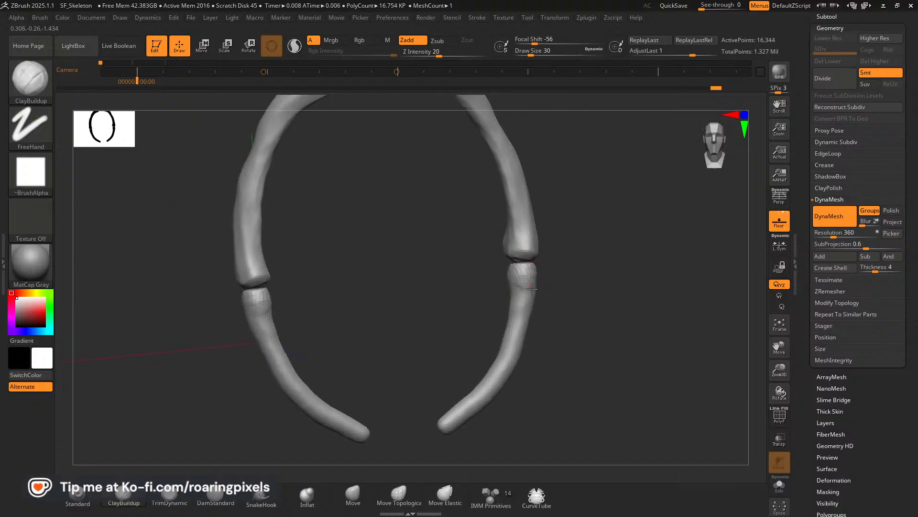
{"action": "left_click_drag", "start_coordinate": [614, 314], "coordinate": [507, 286]}
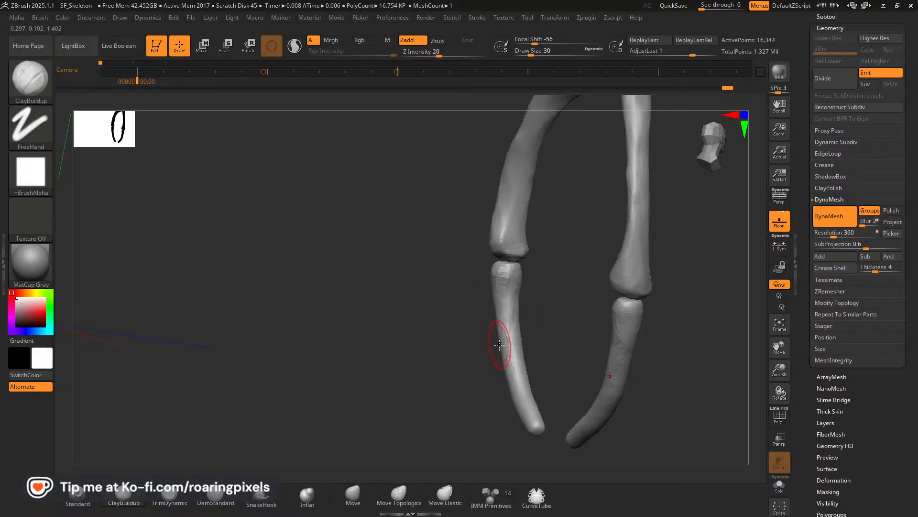
{"action": "left_click_drag", "start_coordinate": [498, 335], "coordinate": [328, 380]}
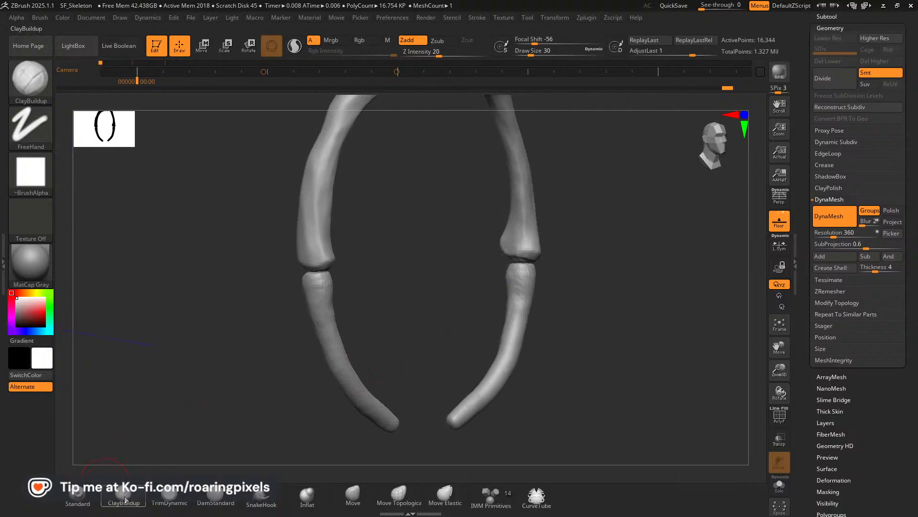
Flatten planes along the upper shafts and ends of the lower rib pieces with TrimDynamic at draw size 30.
{"action": "left_click", "coordinate": [170, 500]}
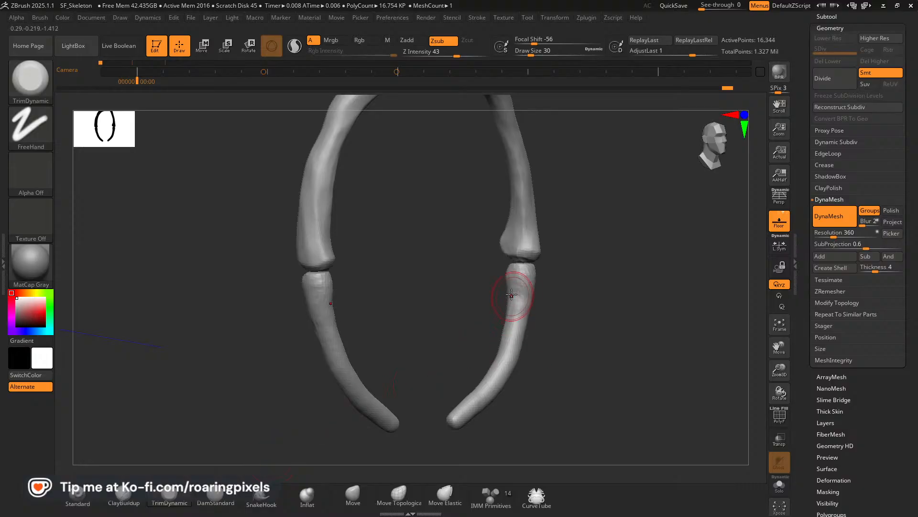
{"action": "key", "text": "]"}
{"action": "left_click_drag", "start_coordinate": [511, 319], "coordinate": [512, 325]}
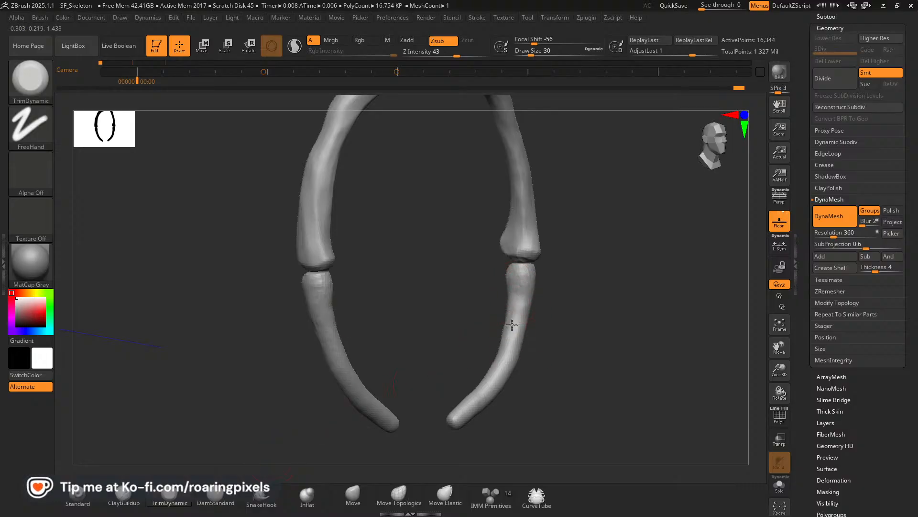
{"action": "left_click_drag", "start_coordinate": [452, 286], "coordinate": [660, 325]}
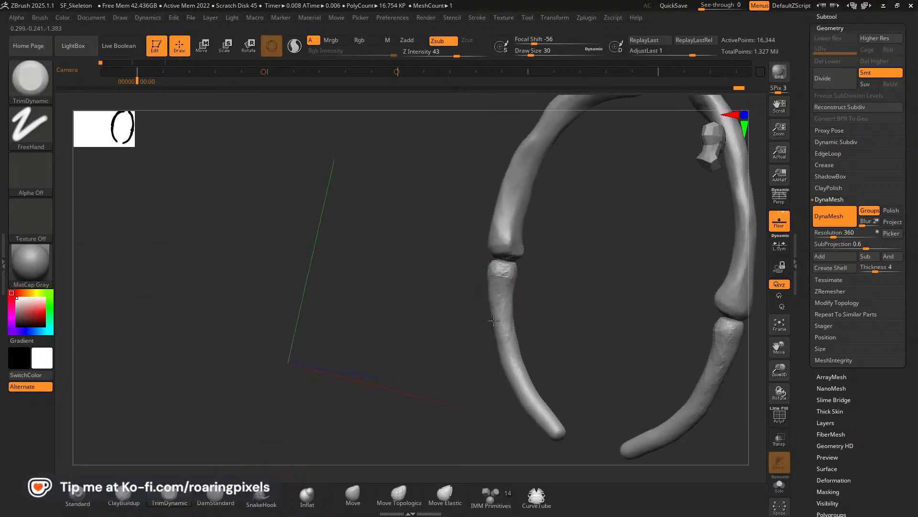
{"action": "left_click_drag", "start_coordinate": [494, 320], "coordinate": [499, 327]}
{"action": "left_click_drag", "start_coordinate": [544, 323], "coordinate": [634, 323]}
{"action": "mouse_move", "coordinate": [498, 306]}
{"action": "left_mouse_down"}
{"action": "mouse_move", "coordinate": [499, 321]}
{"action": "mouse_move", "coordinate": [591, 323]}
{"action": "left_mouse_up"}
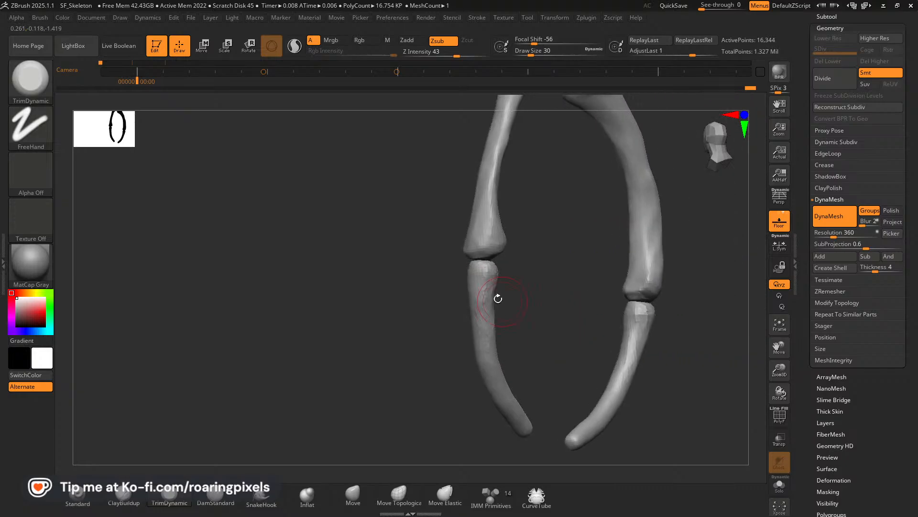
{"action": "left_click_drag", "start_coordinate": [389, 307], "coordinate": [536, 299]}
{"action": "left_click_drag", "start_coordinate": [486, 285], "coordinate": [473, 288]}
{"action": "left_click_drag", "start_coordinate": [602, 297], "coordinate": [489, 292]}
Reshape the lower pieces' upper ends beneath the rib ends with Move, followed by Move Topological at draw size 38.
{"action": "left_click", "coordinate": [353, 496]}
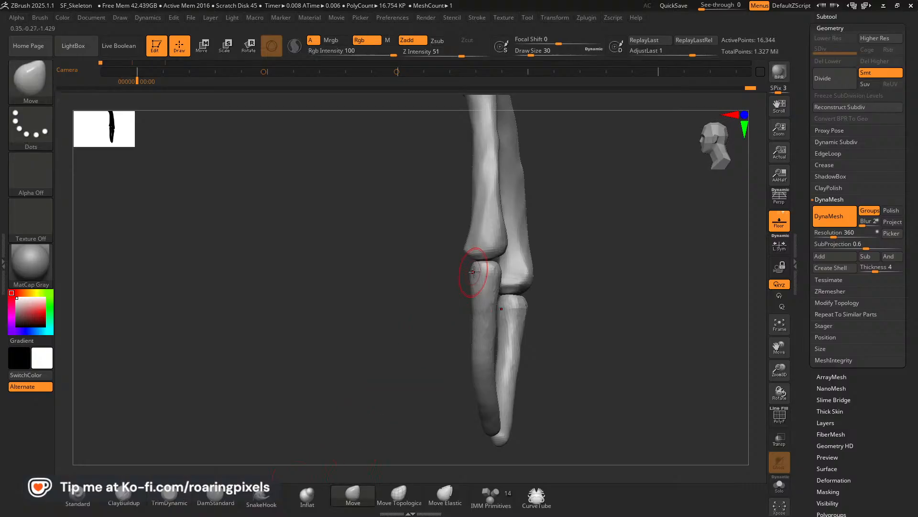
{"action": "mouse_move", "coordinate": [471, 269]}
{"action": "right_mouse_down"}
{"action": "mouse_move", "coordinate": [441, 278]}
{"action": "mouse_move", "coordinate": [469, 270]}
{"action": "right_mouse_up"}
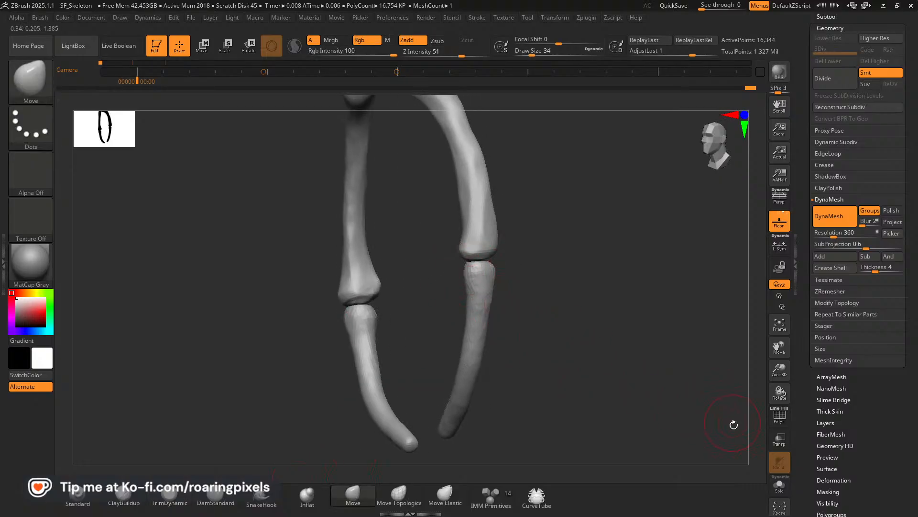
{"action": "left_click", "coordinate": [385, 499]}
{"action": "right_click_drag", "start_coordinate": [595, 394], "coordinate": [467, 287]}
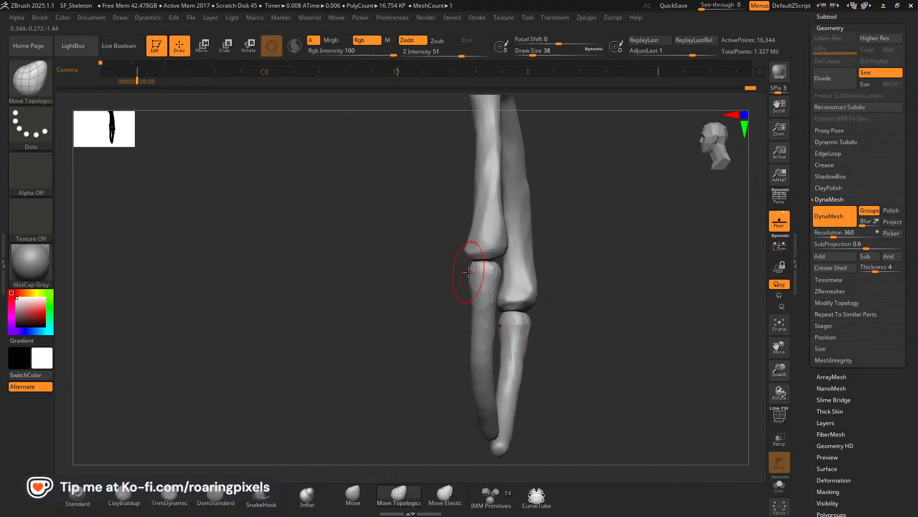
{"action": "right_click_drag", "start_coordinate": [468, 242], "coordinate": [467, 294]}
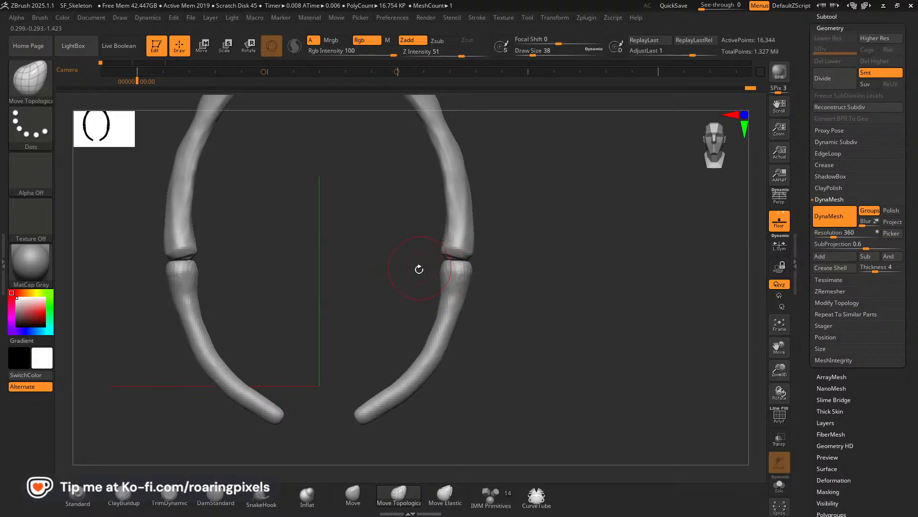
Refine the profile of the lower rib pieces from the front with Move Topological at draw size 46.
{"action": "left_click_drag", "start_coordinate": [785, 375], "coordinate": [786, 394]}
{"action": "left_click_drag", "start_coordinate": [782, 348], "coordinate": [885, 324]}
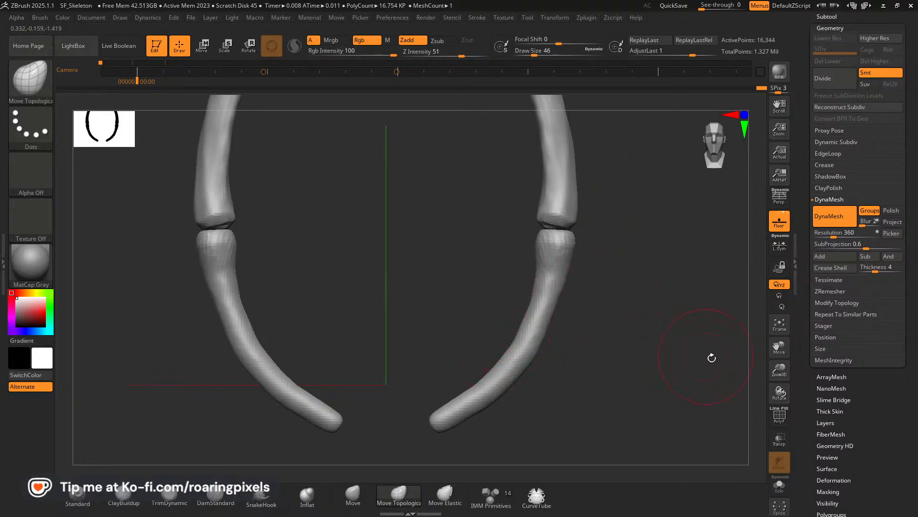
{"action": "mouse_move", "coordinate": [786, 372]}
{"action": "left_mouse_down"}
{"action": "mouse_move", "coordinate": [777, 378]}
{"action": "mouse_move", "coordinate": [770, 368]}
{"action": "left_mouse_up"}
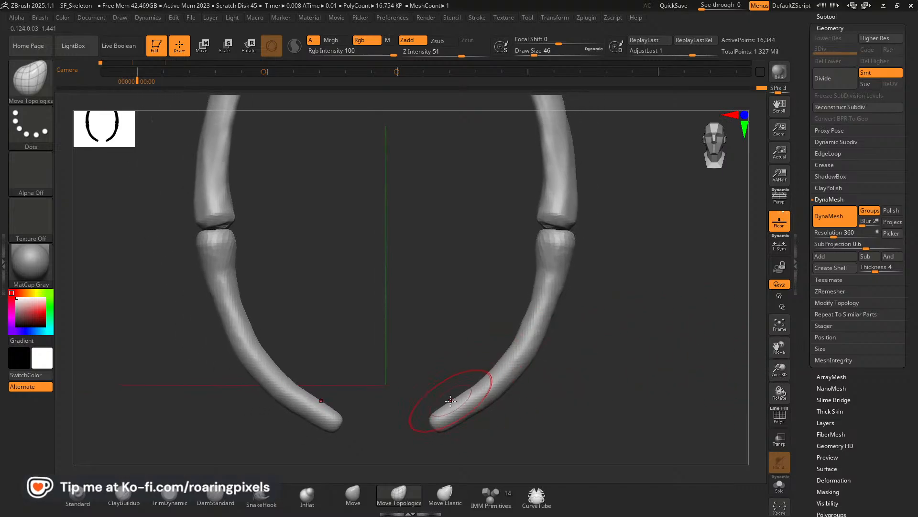
{"action": "mouse_move", "coordinate": [600, 372]}
{"action": "left_mouse_down"}
{"action": "mouse_move", "coordinate": [623, 375]}
{"action": "mouse_move", "coordinate": [596, 375]}
{"action": "left_mouse_up"}
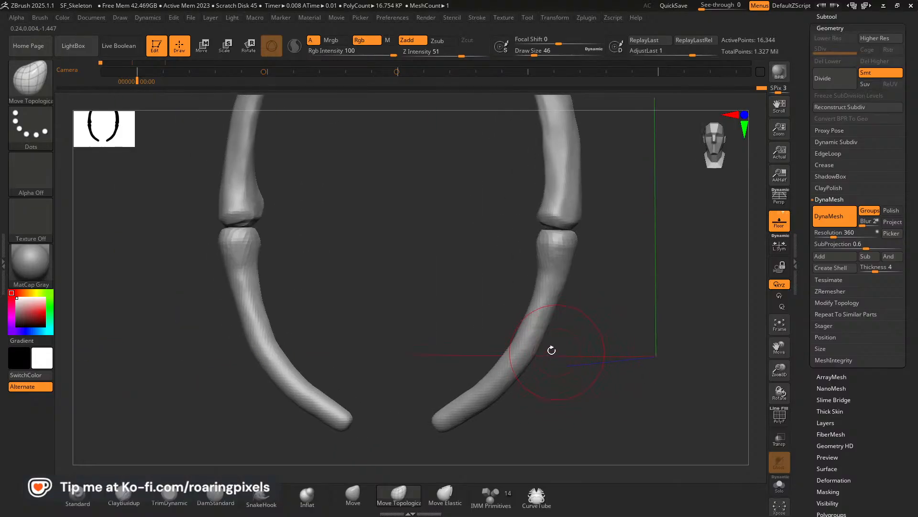
Switch to the browser's Pinterest rib cage reference and examine the shape of the lower rib sections.
{"action": "key", "text": "alt+Tab"}
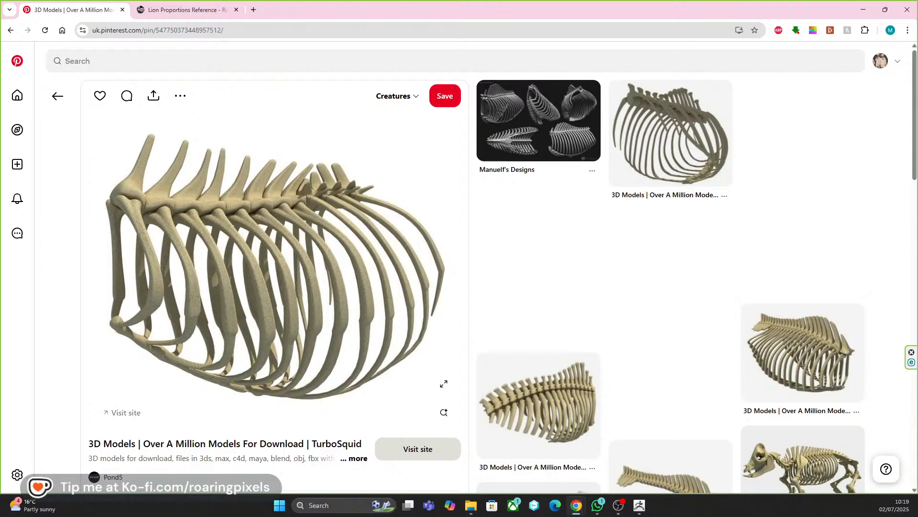
Browse the pins related to the rib cage reference, including the multi-view quadruped skeleton, for more rib shape references.
{"action": "scroll", "coordinate": [251, 206], "scroll_direction": "down", "scroll_amount": 5}
{"action": "scroll", "coordinate": [253, 212], "scroll_direction": "down", "scroll_amount": 1}
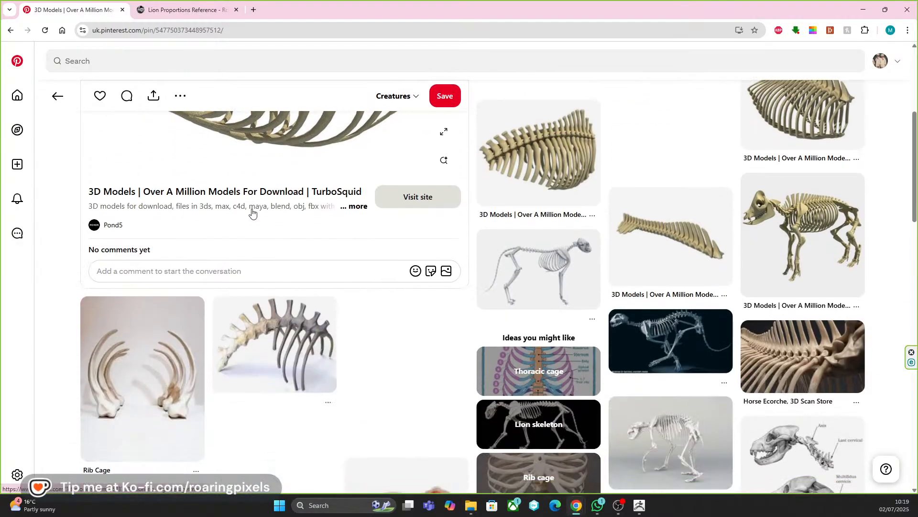
{"action": "scroll", "coordinate": [347, 259], "scroll_direction": "down", "scroll_amount": 4}
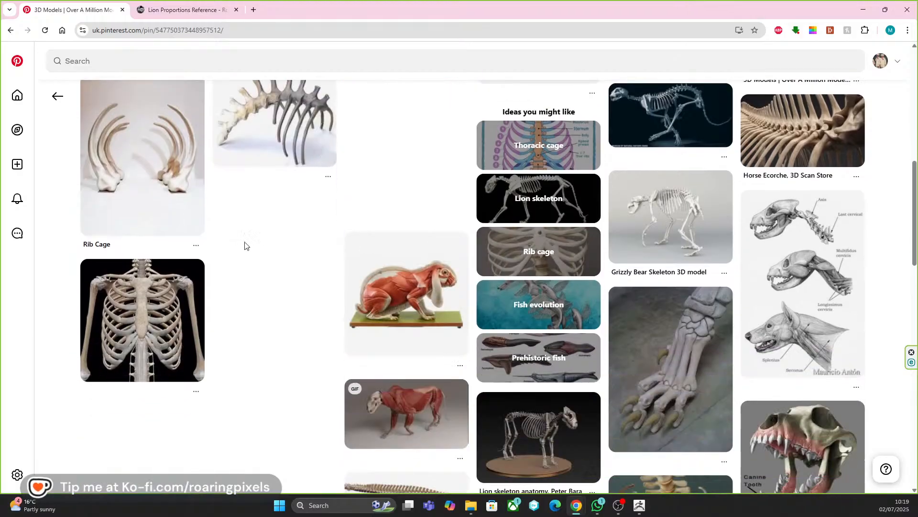
{"action": "scroll", "coordinate": [245, 247], "scroll_direction": "down", "scroll_amount": 1}
{"action": "scroll", "coordinate": [283, 246], "scroll_direction": "down", "scroll_amount": 7}
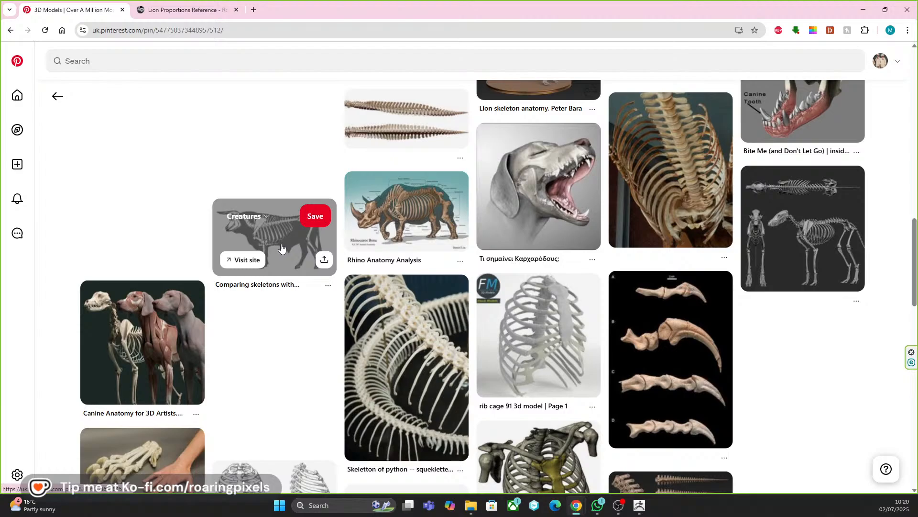
{"action": "left_click", "coordinate": [801, 239]}
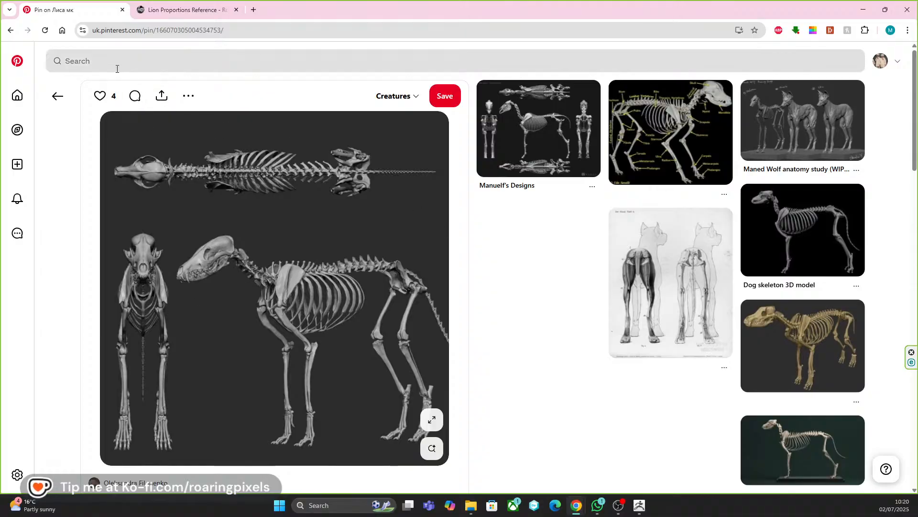
{"action": "left_click", "coordinate": [57, 96]}
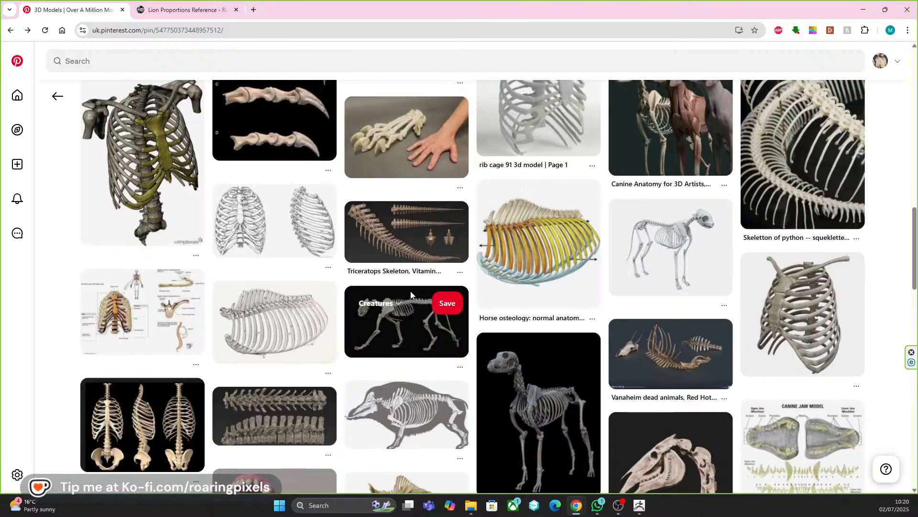
{"action": "scroll", "coordinate": [411, 291], "scroll_direction": "up", "scroll_amount": 10}
{"action": "scroll", "coordinate": [409, 289], "scroll_direction": "up", "scroll_amount": 5}
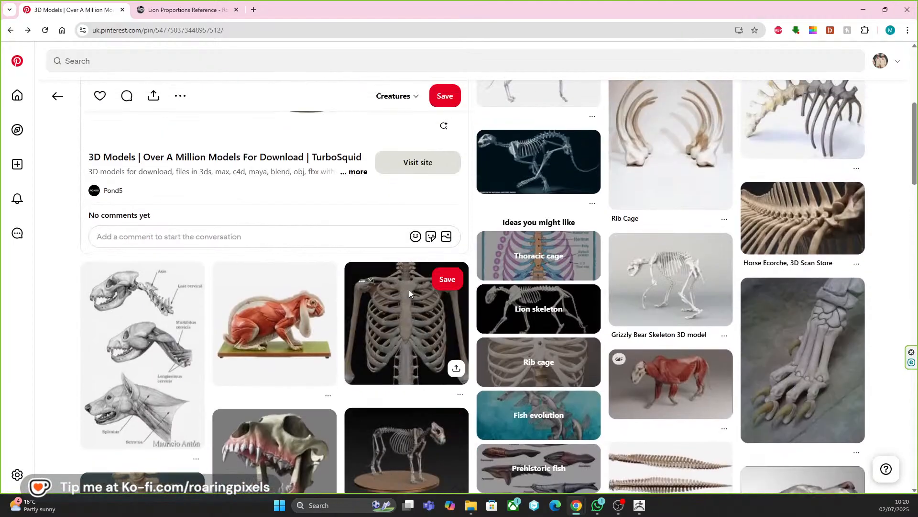
{"action": "scroll", "coordinate": [317, 252], "scroll_direction": "up", "scroll_amount": 5}
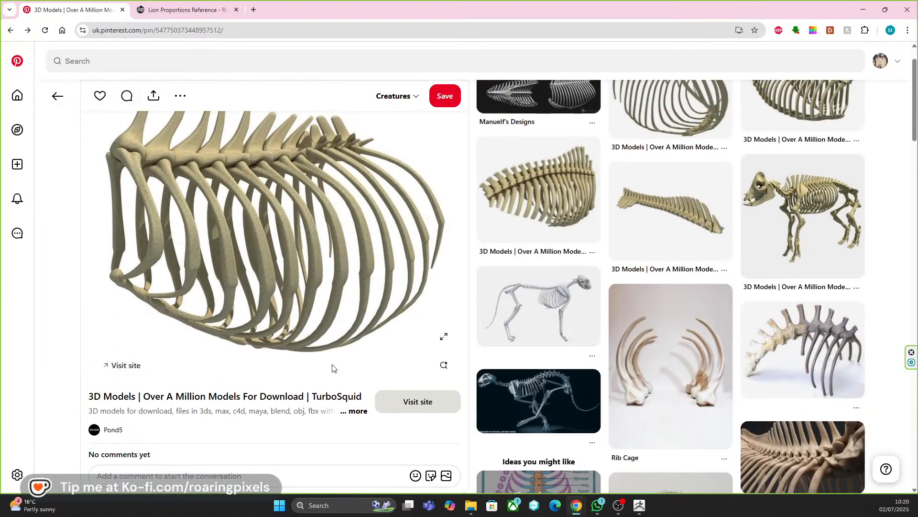
Return to the "lion ribcage" search results and open the multi-view lion anatomy plate.
{"action": "left_click", "coordinate": [64, 106]}
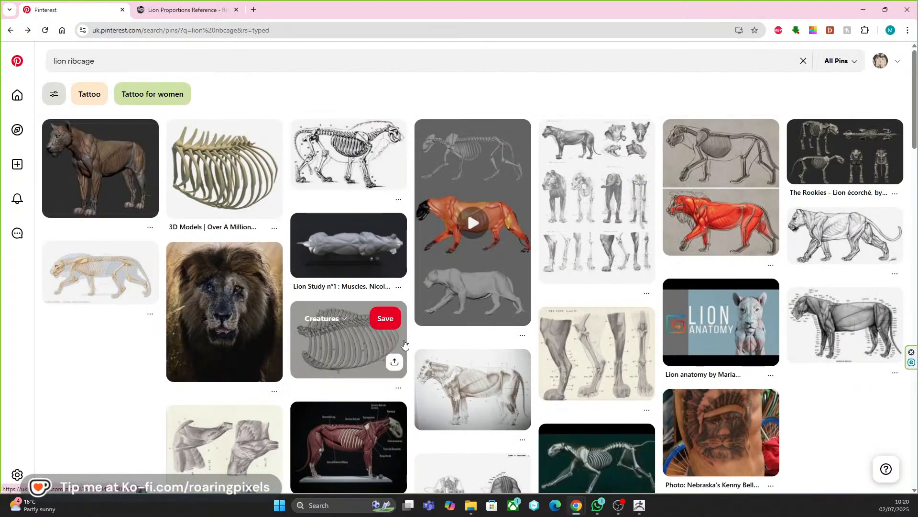
{"action": "scroll", "coordinate": [555, 335], "scroll_direction": "down", "scroll_amount": 1}
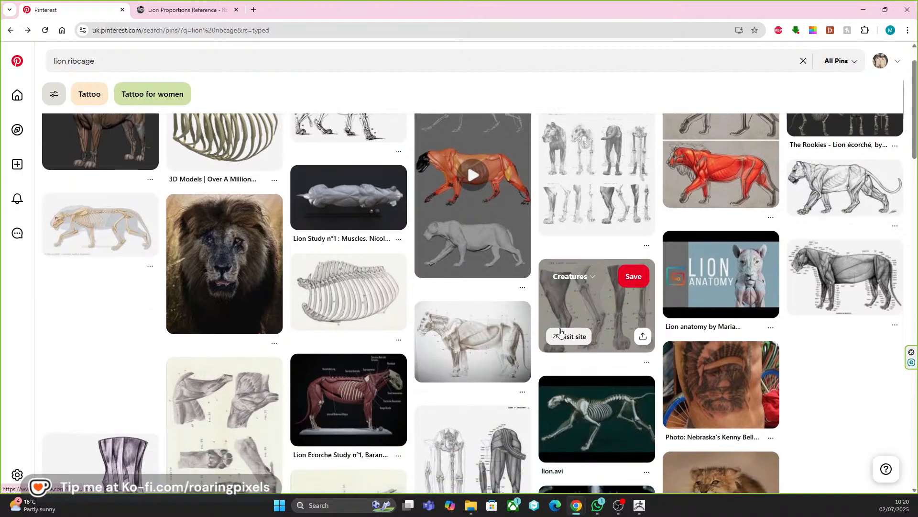
{"action": "left_click", "coordinate": [591, 175]}
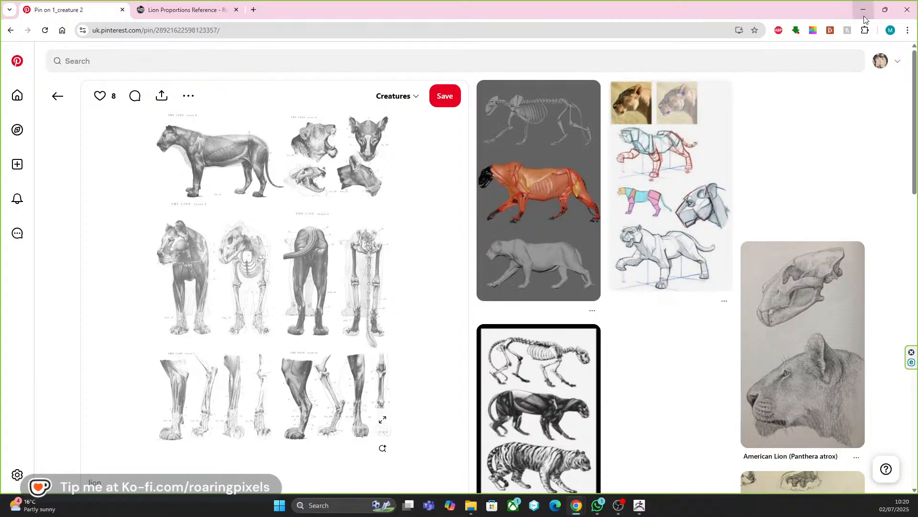
Switch back to ZBrush and bow the lower rib pieces outward from the front with Move at draw size 94.
{"action": "mouse_move", "coordinate": [578, 145]}
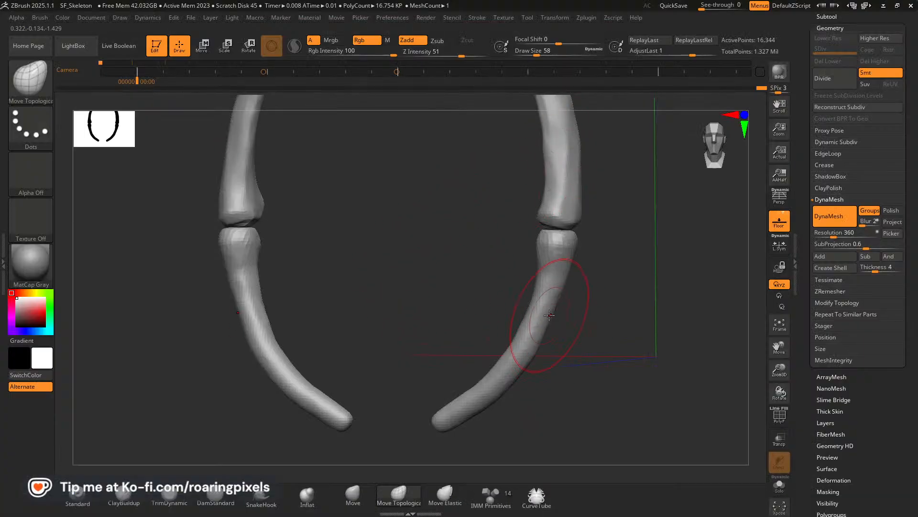
{"action": "key", "text": "bracketright"}
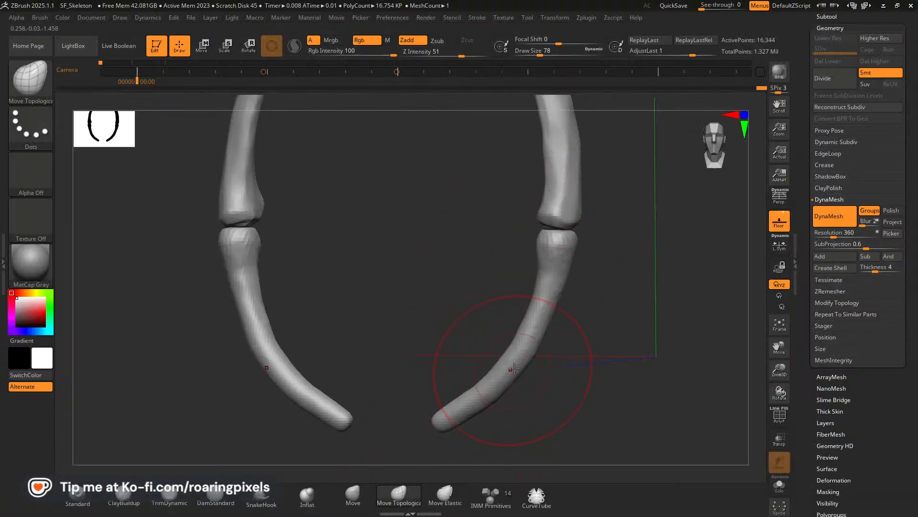
{"action": "left_click", "coordinate": [353, 493]}
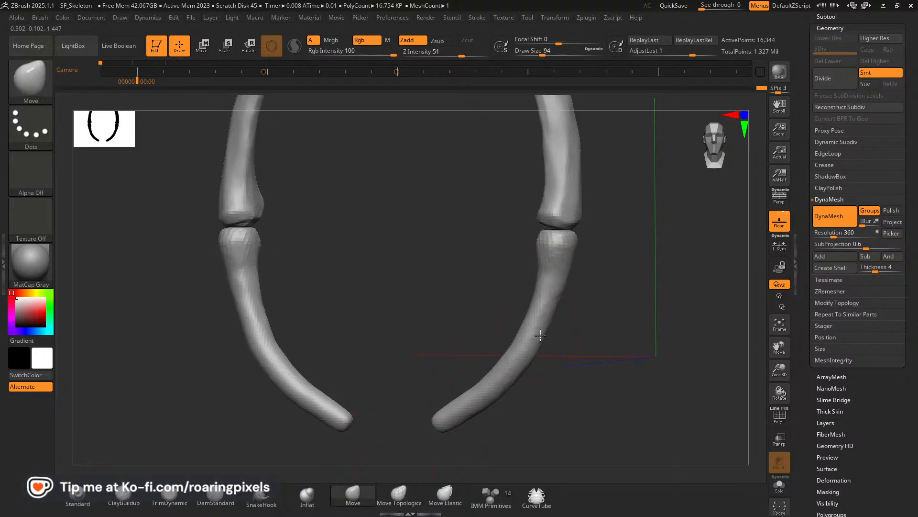
{"action": "left_click_drag", "start_coordinate": [524, 339], "coordinate": [564, 367]}
{"action": "left_click_drag", "start_coordinate": [554, 247], "coordinate": [555, 243]}
Refine the bend and inward-curving tips of the lower rib pieces with Move at draw size 26, smoothing their surface.
{"action": "key", "text": "bracketleft"}
{"action": "key", "text": "bracketleft"}
{"action": "key", "text": "bracketleft"}
{"action": "left_click_drag", "start_coordinate": [551, 156], "coordinate": [549, 158]}
{"action": "mouse_move", "coordinate": [494, 385]}
{"action": "left_mouse_down"}
{"action": "mouse_move", "coordinate": [500, 396]}
{"action": "mouse_move", "coordinate": [451, 424]}
{"action": "left_mouse_up"}
{"action": "key", "text": "bracketright"}
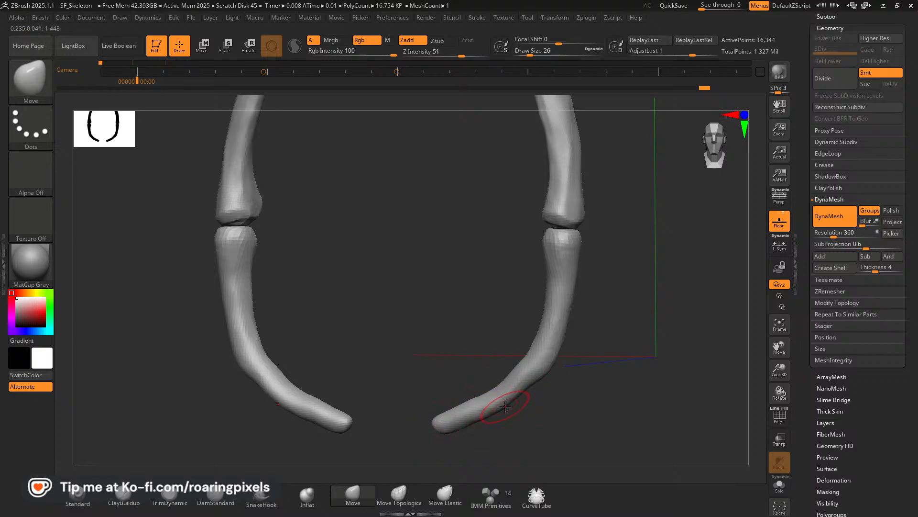
{"action": "mouse_move", "coordinate": [537, 389]}
{"action": "left_mouse_down", "text": "shift"}
{"action": "mouse_move", "coordinate": [518, 372]}
{"action": "mouse_move", "coordinate": [468, 400]}
{"action": "left_mouse_up", "text": "shift"}
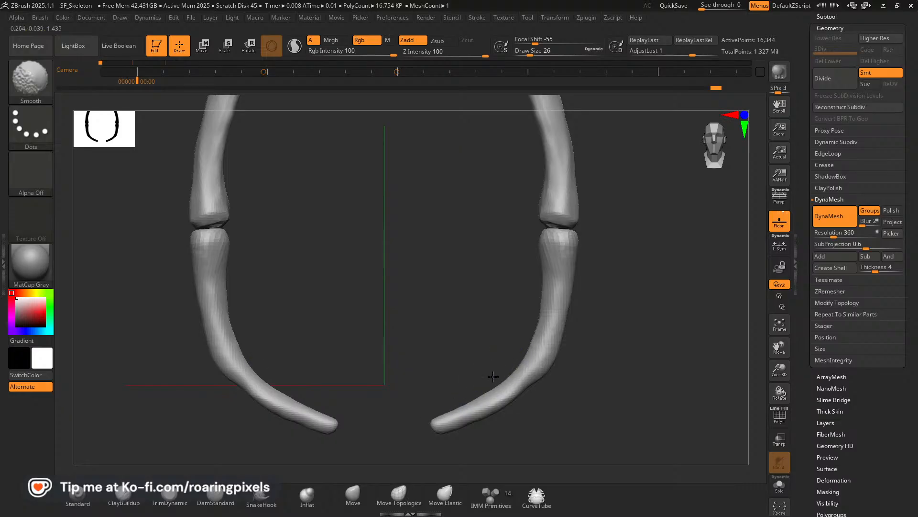
{"action": "left_click_drag", "start_coordinate": [530, 382], "coordinate": [558, 358], "text": "shift"}
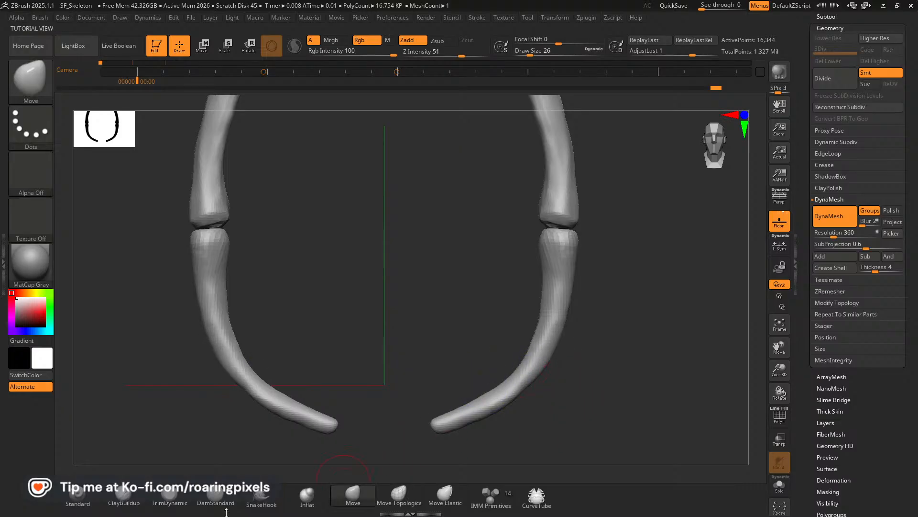
Re-DynaMesh the ribs and flatten planes along the lower pieces' upper ends and shafts with TrimDynamic at draw size 26.
{"action": "left_click", "coordinate": [171, 503]}
{"action": "left_click_drag", "start_coordinate": [694, 421], "coordinate": [559, 277]}
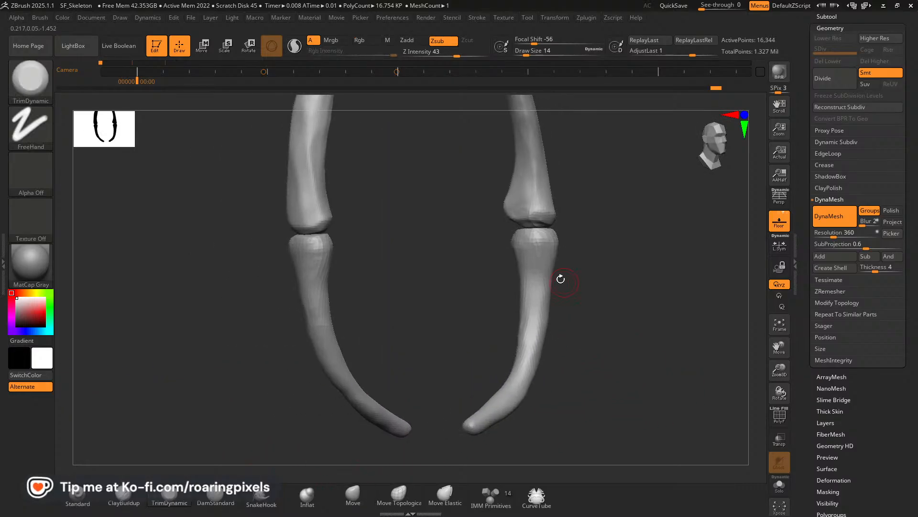
{"action": "left_click_drag", "start_coordinate": [649, 298], "coordinate": [648, 345], "text": "ctrl"}
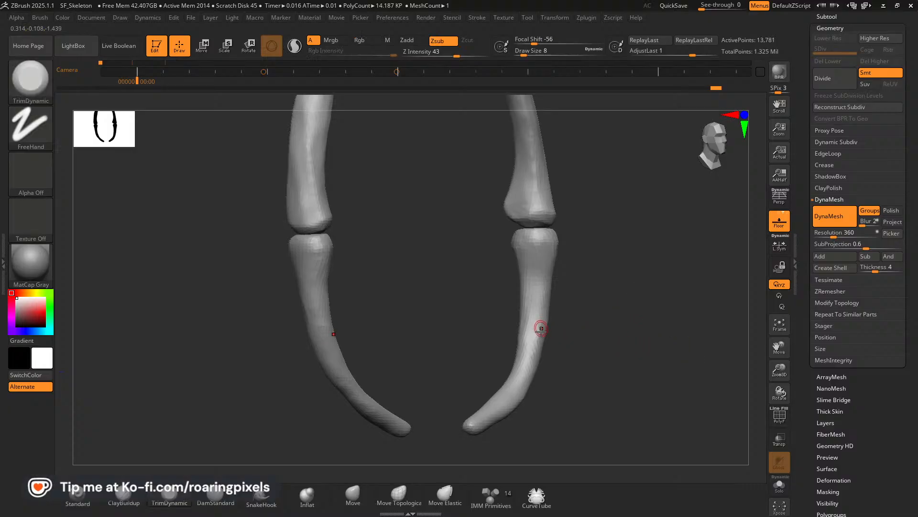
{"action": "mouse_move", "coordinate": [596, 357]}
{"action": "left_mouse_down"}
{"action": "mouse_move", "coordinate": [601, 372]}
{"action": "mouse_move", "coordinate": [591, 373]}
{"action": "left_mouse_up"}
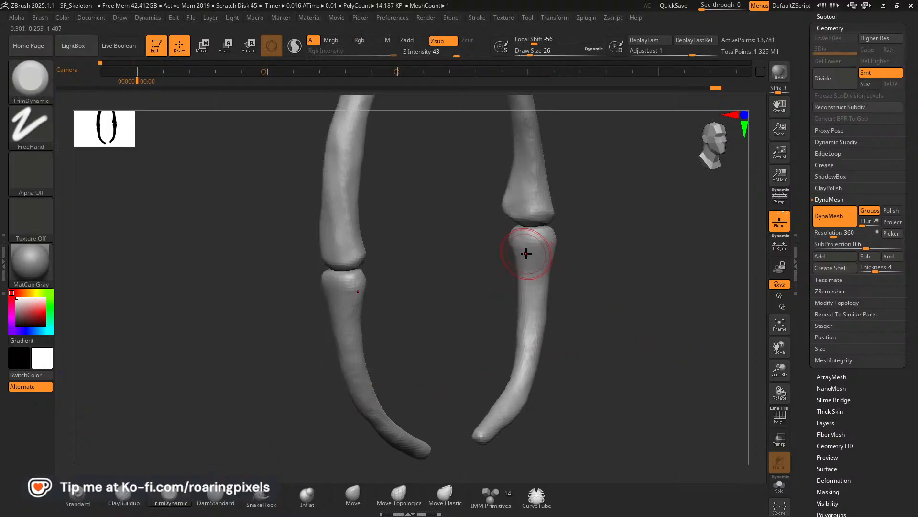
{"action": "left_click_drag", "start_coordinate": [524, 330], "coordinate": [518, 383]}
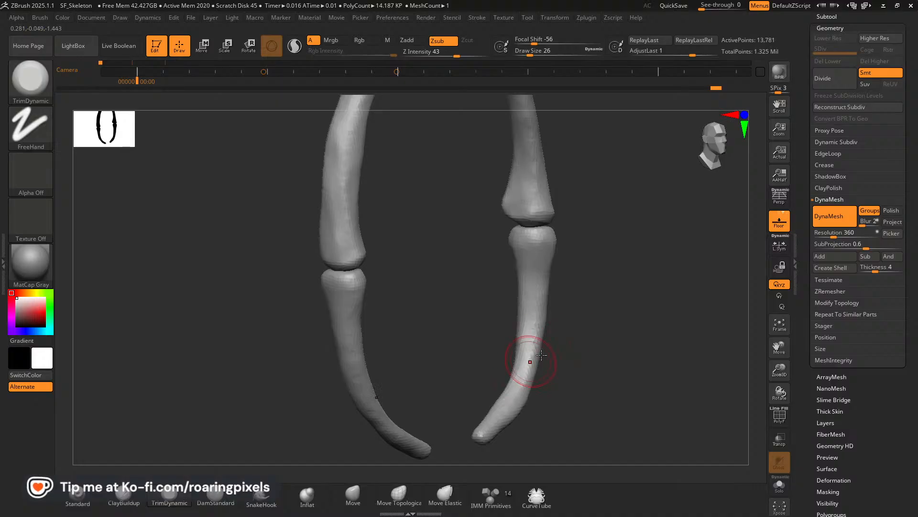
{"action": "left_click_drag", "start_coordinate": [576, 359], "coordinate": [568, 405]}
Flatten the sides of the lower rib pieces toward their tips with TrimDynamic at draw size 30.
{"action": "mouse_move", "coordinate": [505, 404]}
{"action": "left_mouse_down"}
{"action": "mouse_move", "coordinate": [474, 422]}
{"action": "mouse_move", "coordinate": [479, 387]}
{"action": "left_mouse_up"}
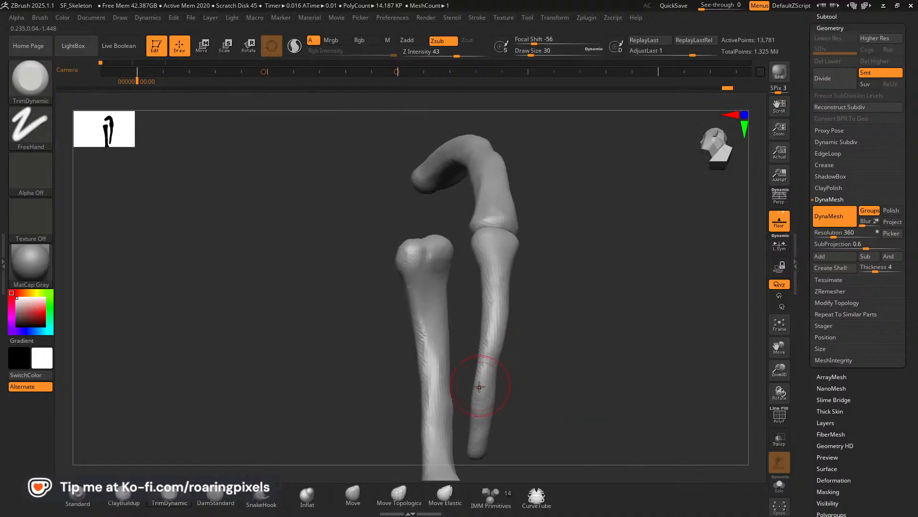
{"action": "right_click_drag", "start_coordinate": [484, 370], "coordinate": [471, 399]}
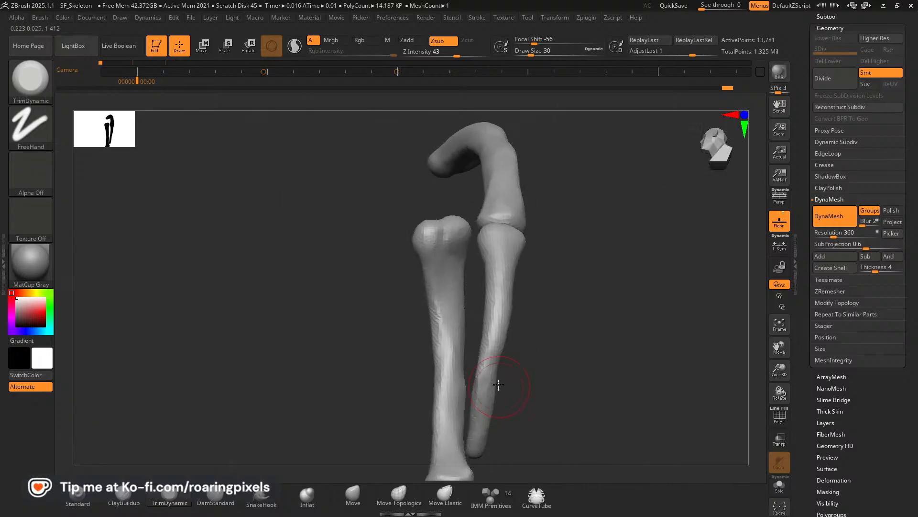
{"action": "left_click_drag", "start_coordinate": [493, 383], "coordinate": [472, 410]}
{"action": "mouse_move", "coordinate": [483, 391]}
{"action": "right_mouse_down"}
{"action": "mouse_move", "coordinate": [495, 388]}
{"action": "mouse_move", "coordinate": [485, 388]}
{"action": "right_mouse_up"}
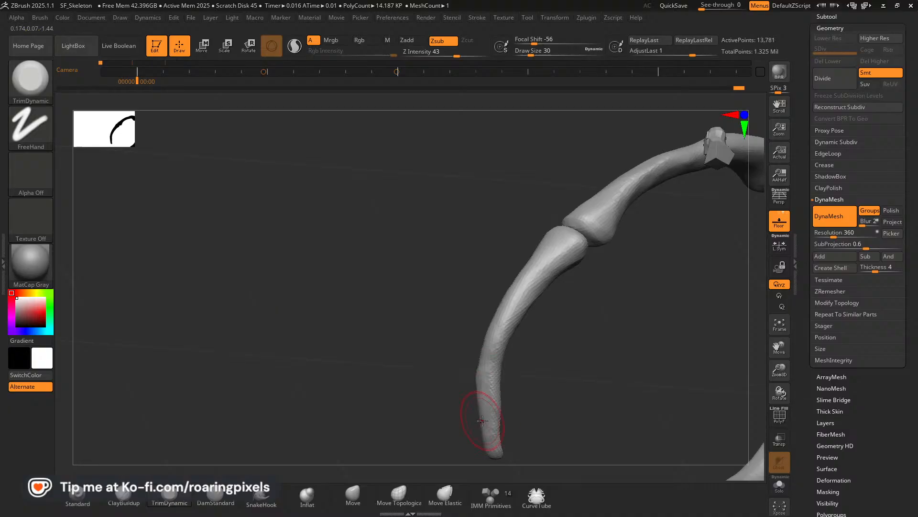
{"action": "right_click_drag", "start_coordinate": [482, 421], "coordinate": [476, 390]}
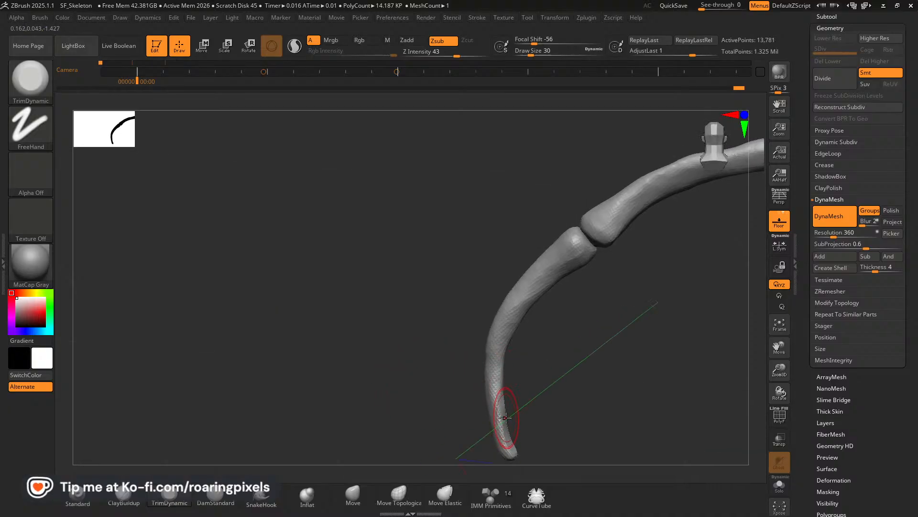
{"action": "right_click_drag", "start_coordinate": [512, 406], "coordinate": [440, 372]}
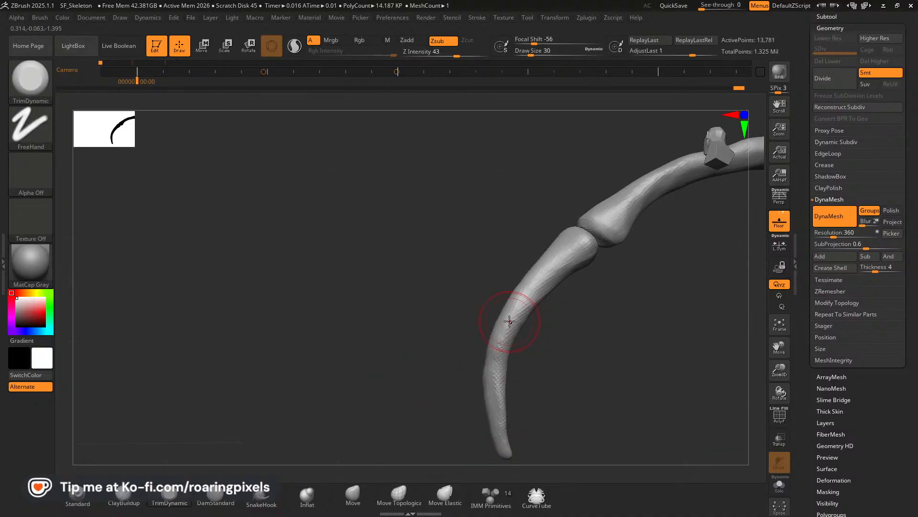
Trim planes around the middle bend of the lower rib pieces with TrimDynamic at draw size 30.
{"action": "right_click_drag", "start_coordinate": [442, 336], "coordinate": [483, 287]}
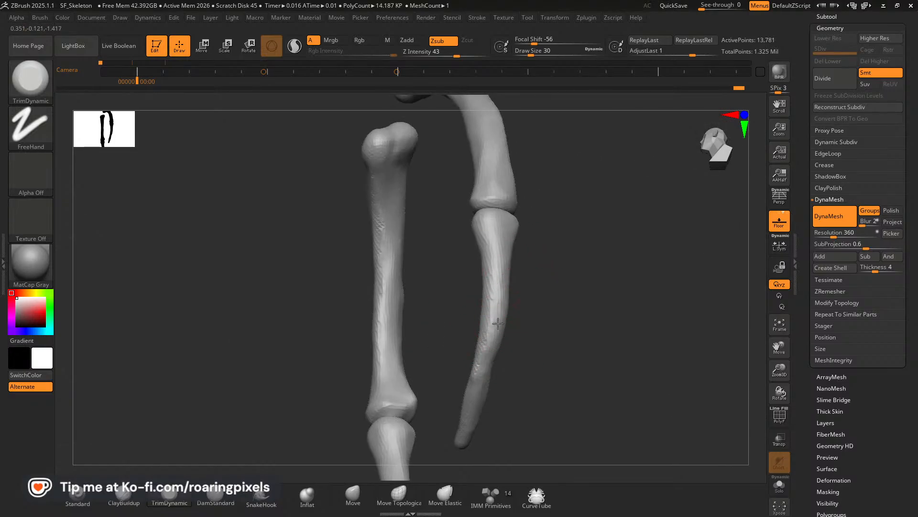
{"action": "right_click_drag", "start_coordinate": [491, 338], "coordinate": [503, 291]}
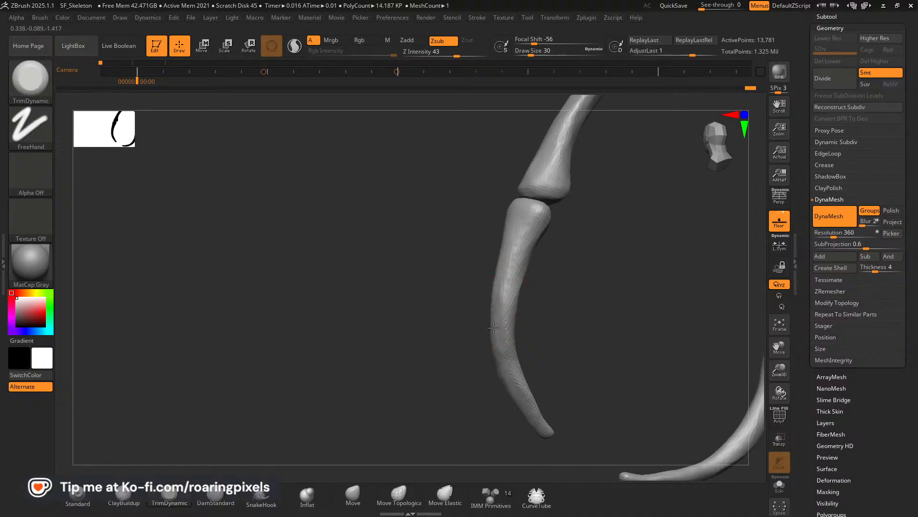
{"action": "right_click_drag", "start_coordinate": [445, 362], "coordinate": [482, 359]}
{"action": "left_click_drag", "start_coordinate": [482, 359], "coordinate": [481, 366], "text": "shift"}
{"action": "right_click_drag", "start_coordinate": [531, 371], "coordinate": [512, 369]}
Adjust the width of the lower rib pieces just above their tips with Move at draw size 30.
{"action": "left_click", "coordinate": [353, 495]}
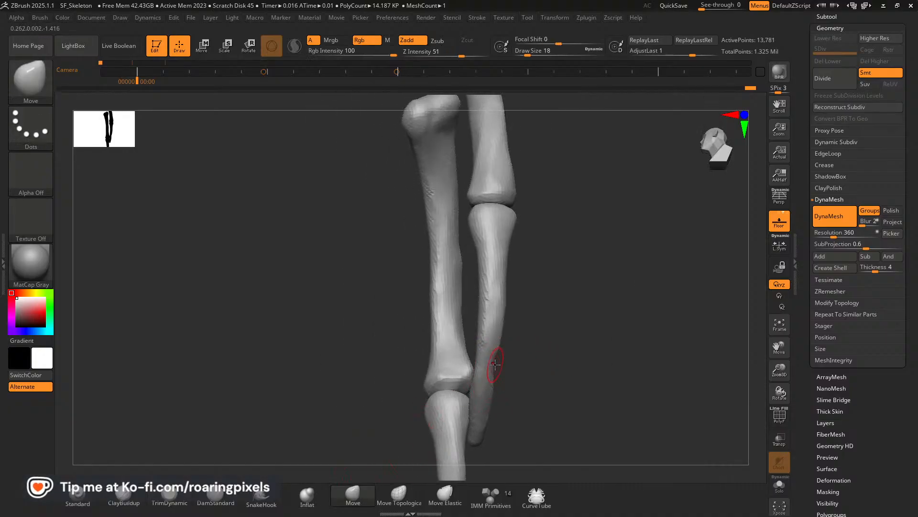
{"action": "key", "text": "bracketleft"}
{"action": "mouse_move", "coordinate": [503, 362]}
{"action": "right_mouse_down"}
{"action": "mouse_move", "coordinate": [522, 363]}
{"action": "mouse_move", "coordinate": [494, 379]}
{"action": "right_mouse_up"}
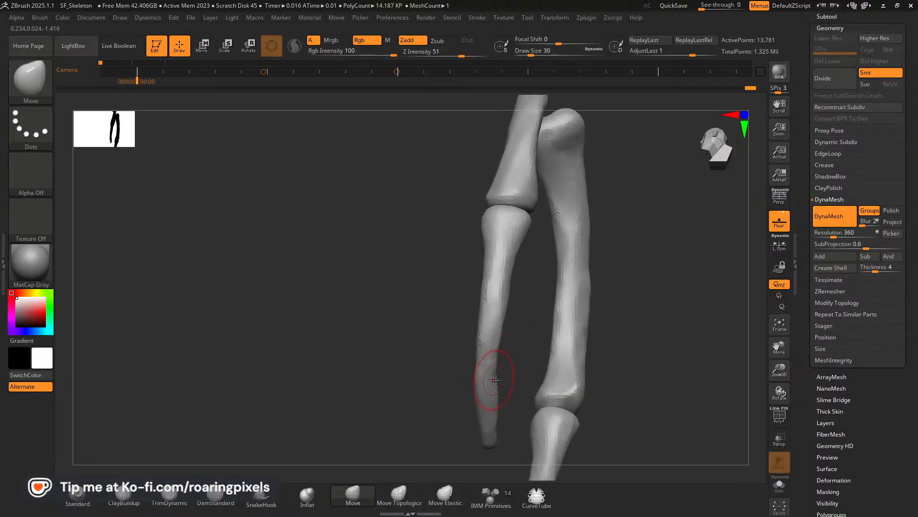
{"action": "key", "text": "shift"}
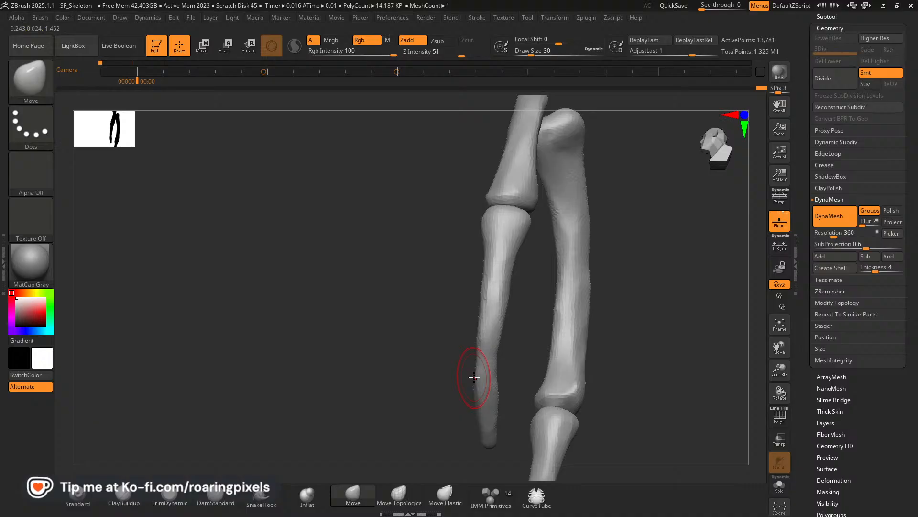
Flatten the tips of the lower rib pieces with TrimDynamic and re-DynaMesh the ribs.
{"action": "right_click_drag", "start_coordinate": [352, 355], "coordinate": [459, 419]}
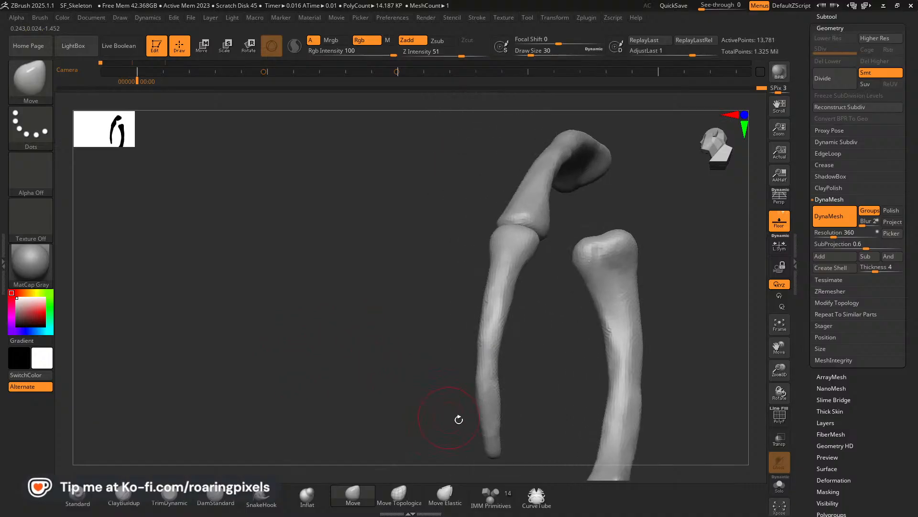
{"action": "left_click", "coordinate": [163, 492]}
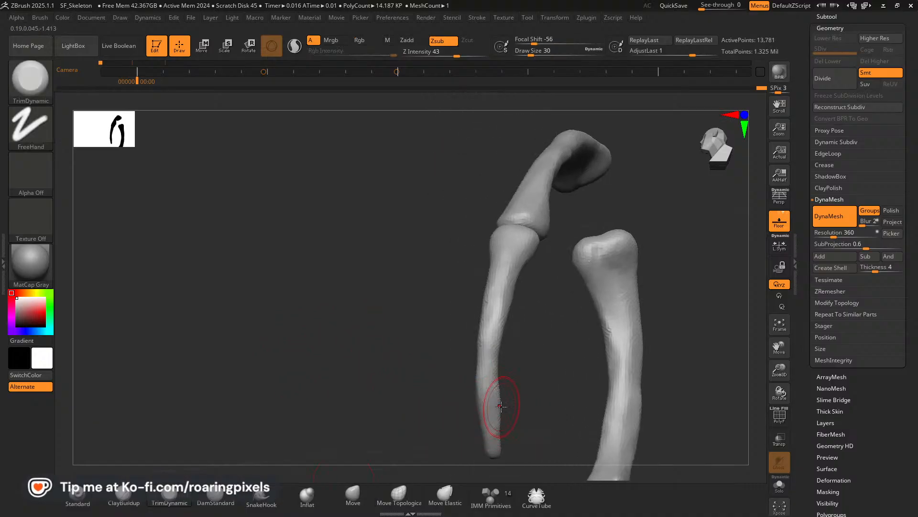
{"action": "right_click_drag", "start_coordinate": [497, 384], "coordinate": [622, 359]}
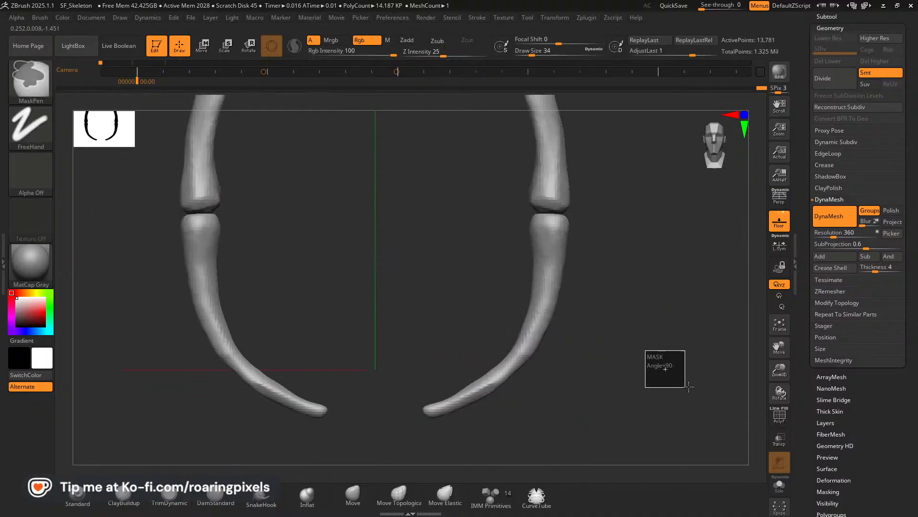
Show the Skeleton_Blockout subtool alongside the ribs and check the rib proportions against the whole body from the front.
{"action": "scroll", "coordinate": [859, 157], "scroll_direction": "up", "scroll_amount": 3}
{"action": "left_click", "coordinate": [827, 130]}
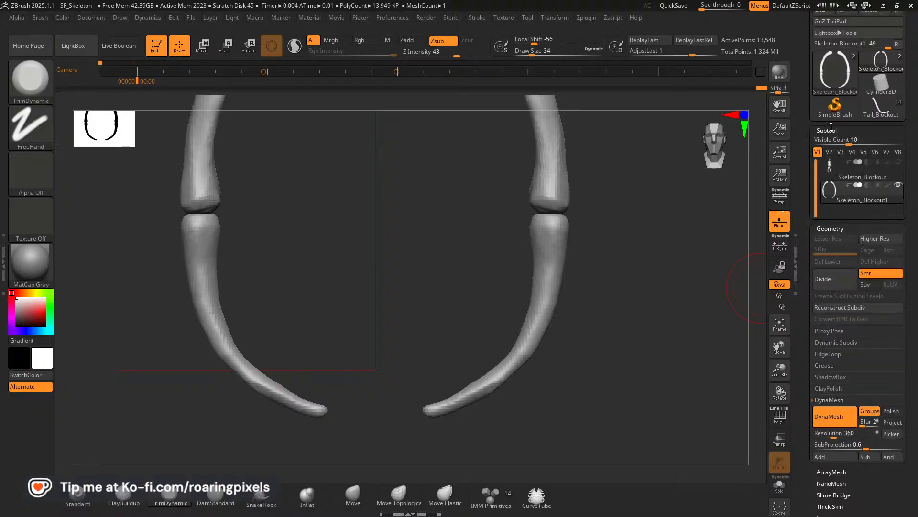
{"action": "left_click", "coordinate": [898, 48]}
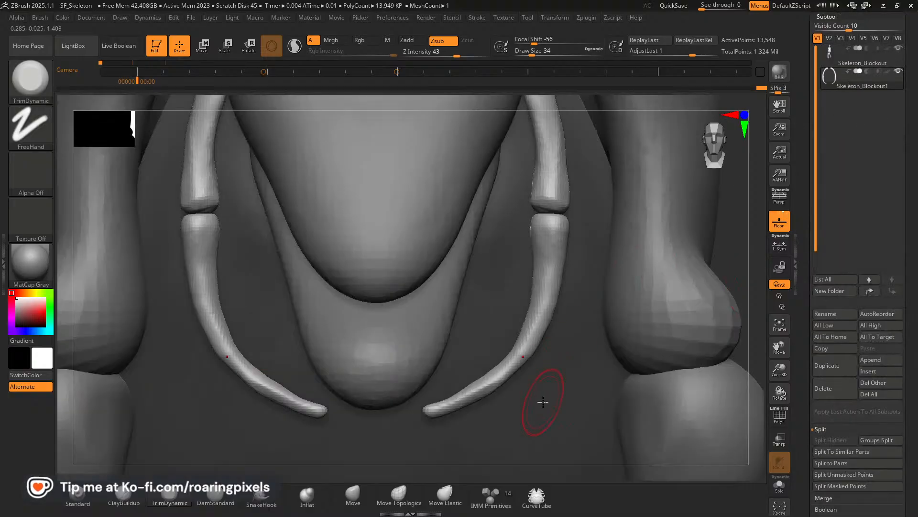
{"action": "left_click_drag", "start_coordinate": [778, 370], "coordinate": [737, 342]}
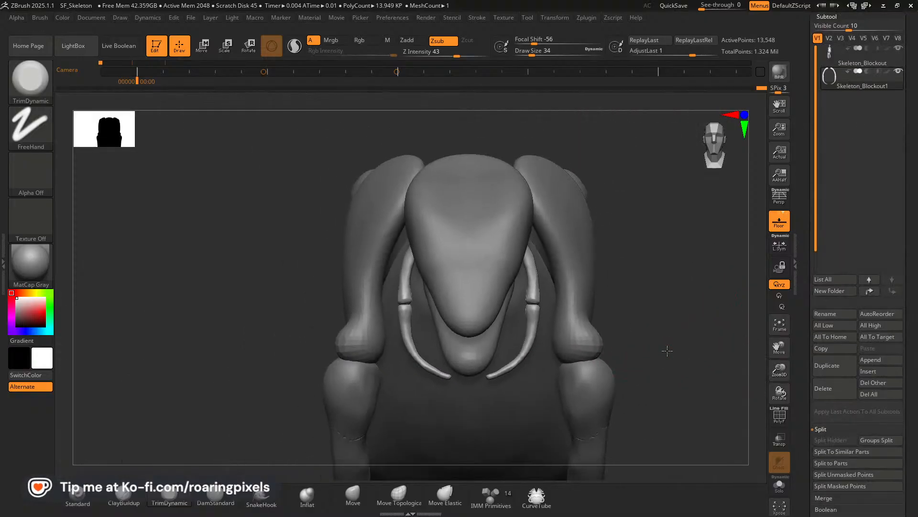
Turn on ghost transparency in side view with Skeleton_Blockout visible so the ribs can be placed inside the body.
{"action": "left_click_drag", "start_coordinate": [668, 350], "coordinate": [652, 341]}
{"action": "mouse_move", "coordinate": [283, 336]}
{"action": "left_mouse_down"}
{"action": "mouse_move", "coordinate": [347, 372]}
{"action": "mouse_move", "coordinate": [759, 363]}
{"action": "mouse_move", "coordinate": [615, 334]}
{"action": "left_mouse_up"}
{"action": "key", "text": "shift"}
{"action": "left_click_drag", "start_coordinate": [319, 407], "coordinate": [335, 409], "text": "shift"}
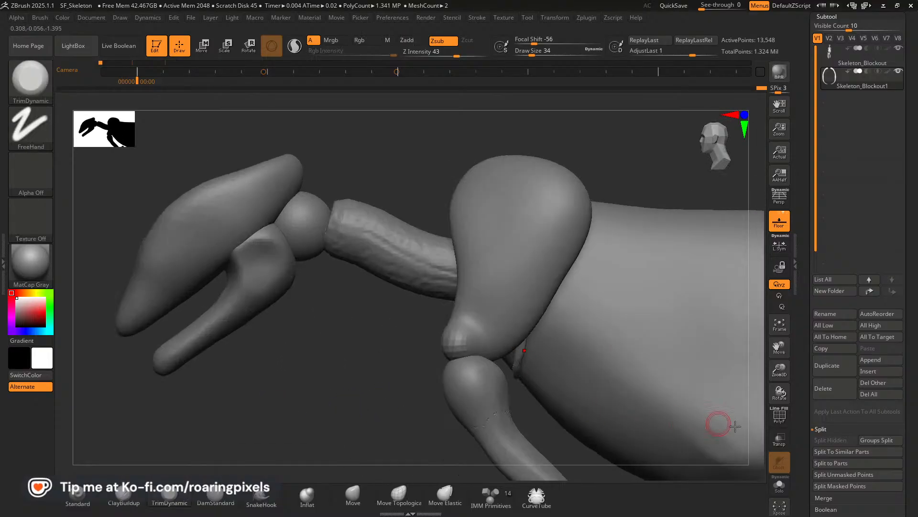
{"action": "left_click", "coordinate": [784, 419]}
{"action": "left_click", "coordinate": [784, 420]}
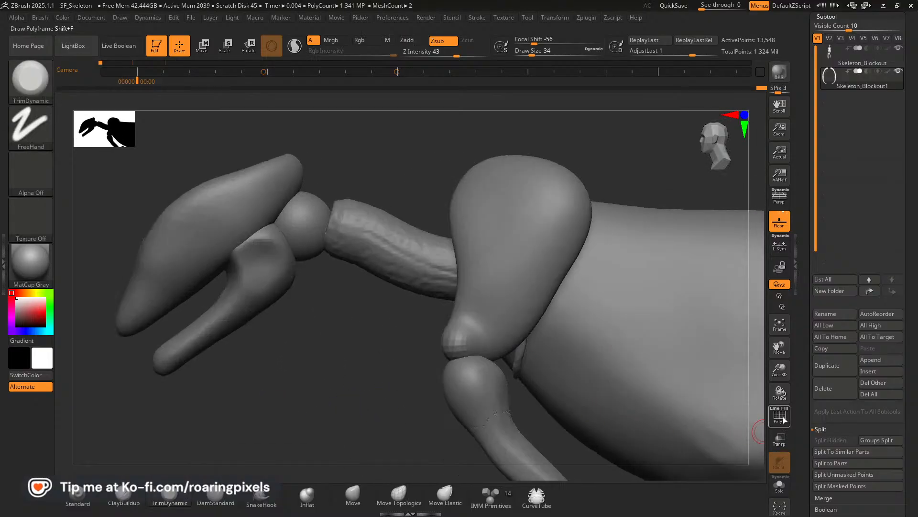
{"action": "left_click", "coordinate": [898, 48]}
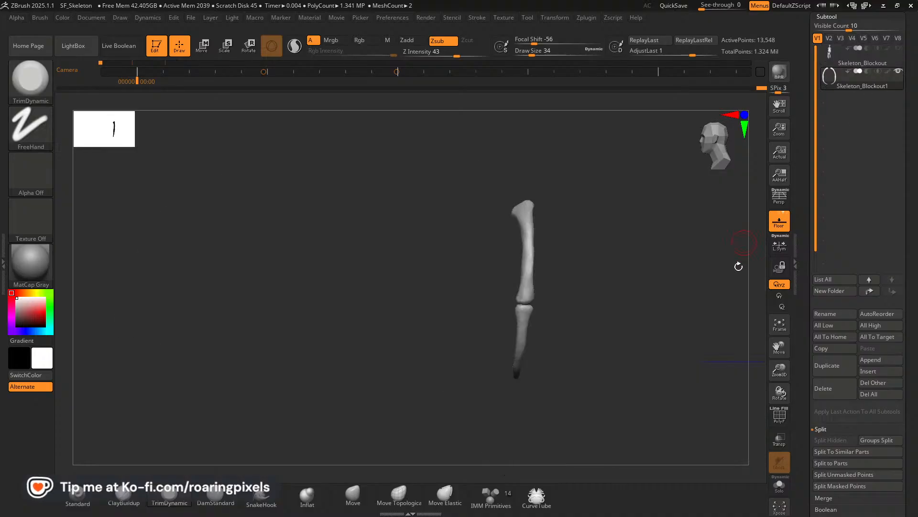
{"action": "left_click_drag", "start_coordinate": [782, 375], "coordinate": [700, 339]}
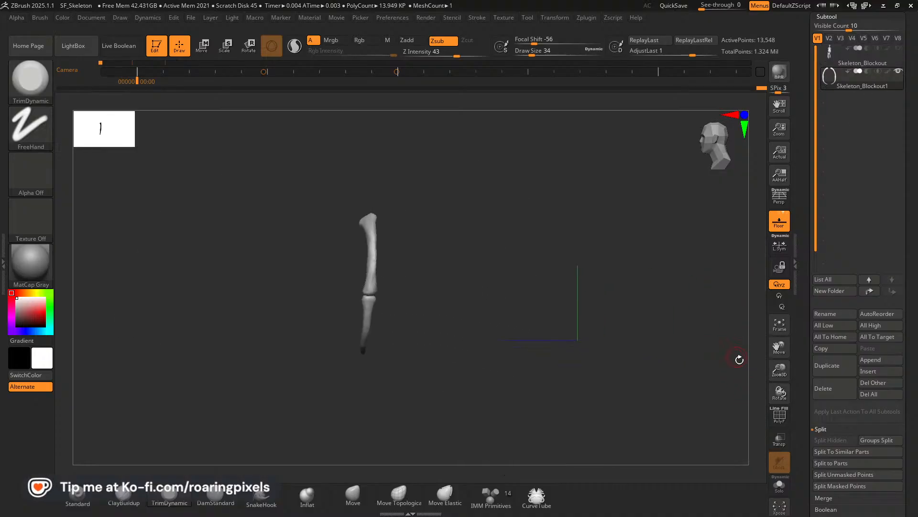
{"action": "left_click", "coordinate": [898, 49]}
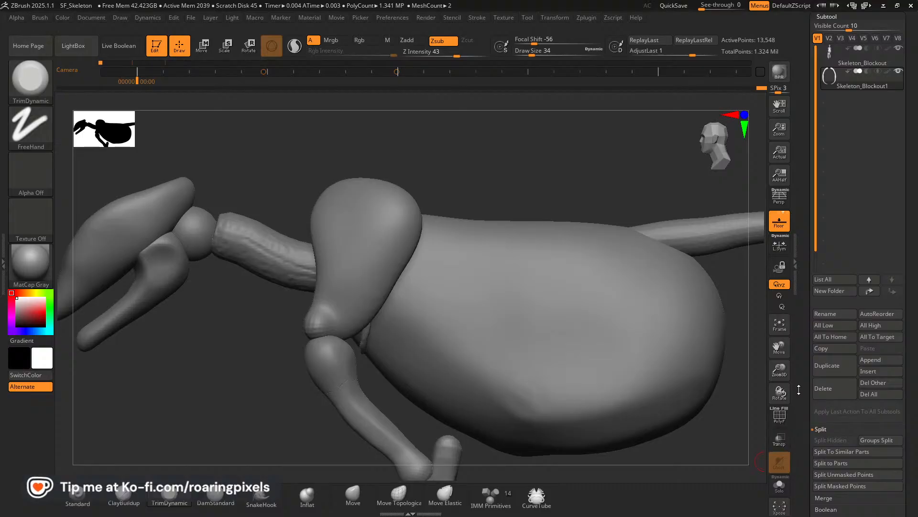
{"action": "left_click_drag", "start_coordinate": [800, 331], "coordinate": [800, 222]}
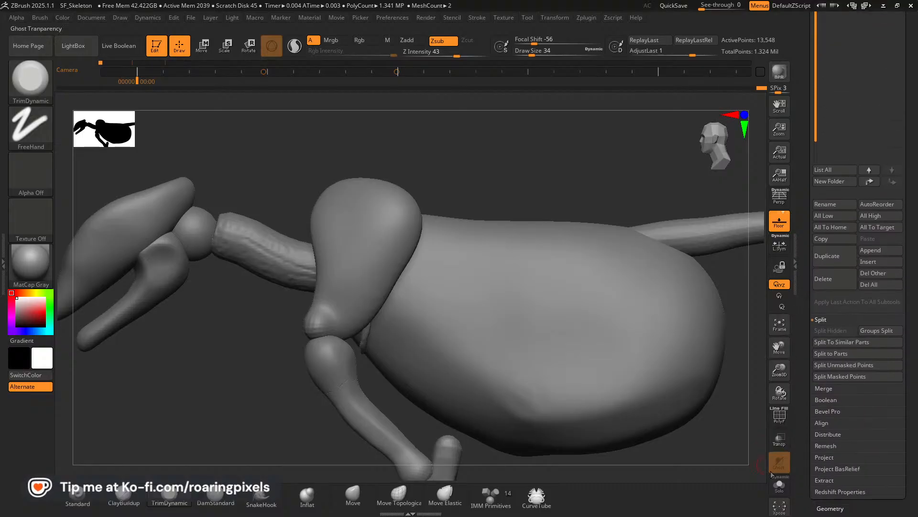
{"action": "left_click", "coordinate": [780, 444]}
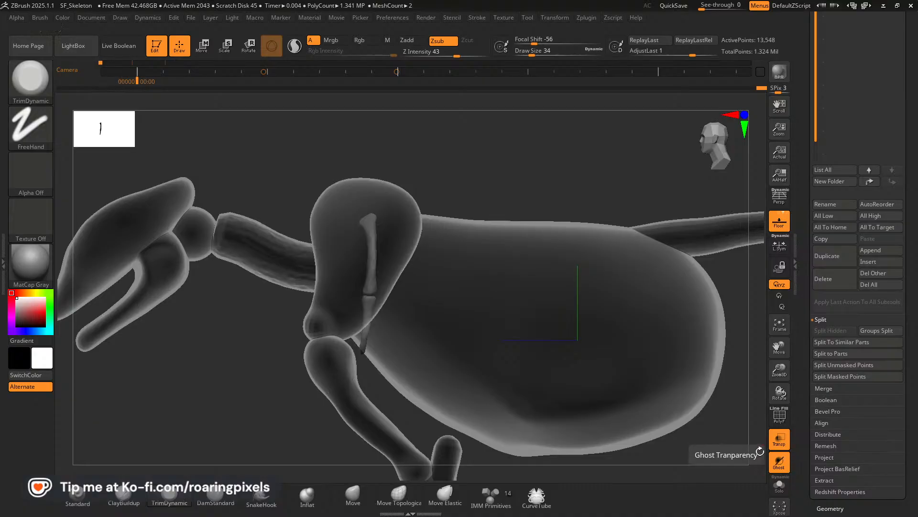
Duplicate the front rib pair and place the copy just behind it along the body.
{"action": "left_click", "coordinate": [201, 45]}
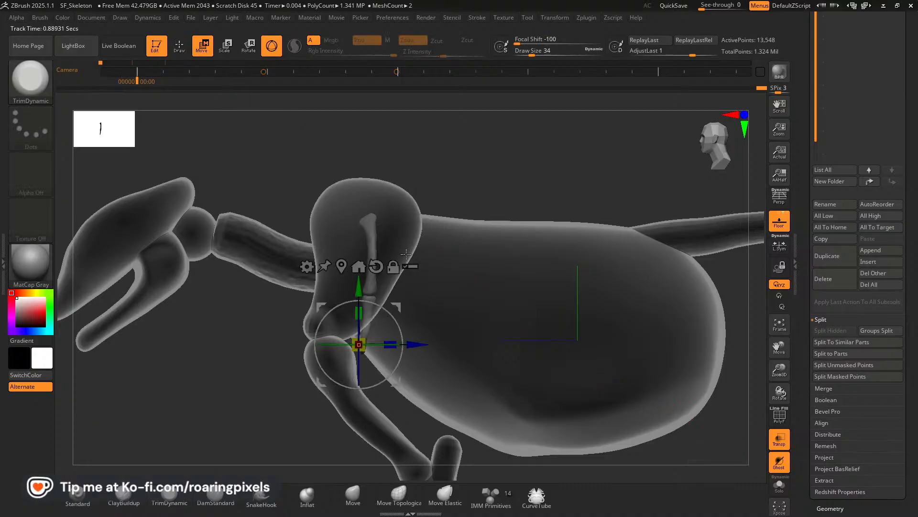
{"action": "left_click_drag", "start_coordinate": [419, 345], "coordinate": [445, 358], "text": "ctrl"}
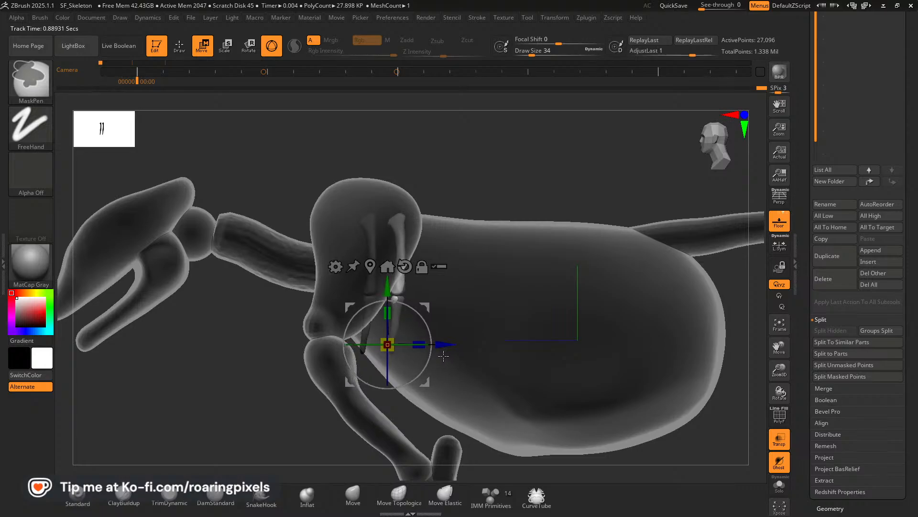
{"action": "left_click_drag", "start_coordinate": [389, 313], "coordinate": [426, 305]}
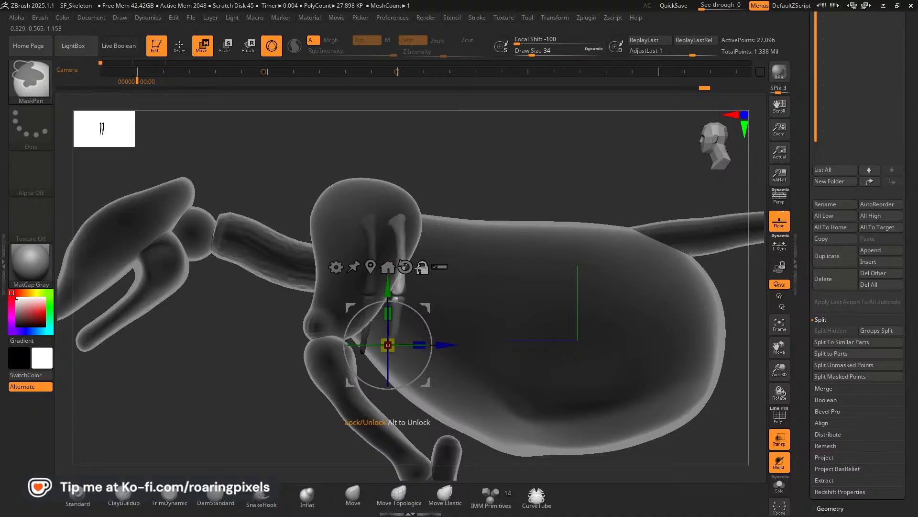
Pull the lower tips of the second rib pair further down with Move Elastic.
{"action": "left_click", "coordinate": [181, 48]}
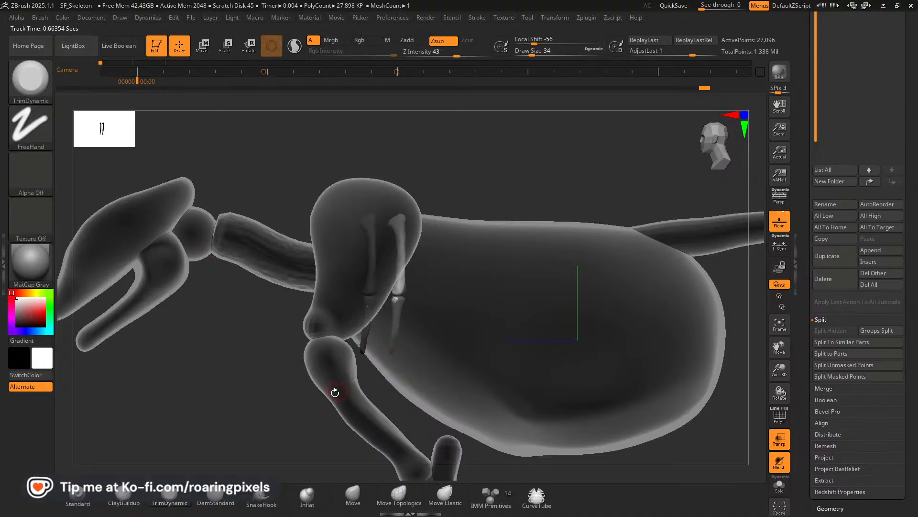
{"action": "left_click", "coordinate": [445, 495]}
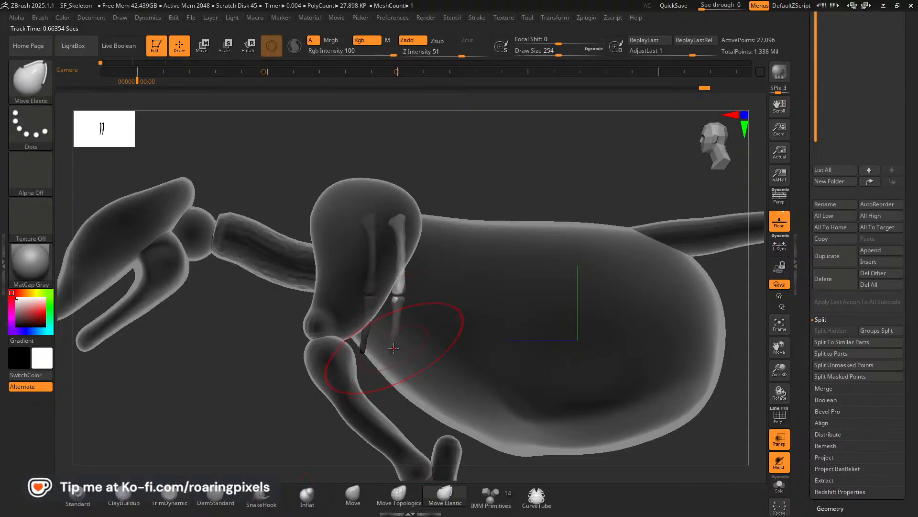
{"action": "left_click_drag", "start_coordinate": [393, 353], "coordinate": [390, 361]}
{"action": "left_click_drag", "start_coordinate": [246, 318], "coordinate": [323, 317]}
{"action": "left_click_drag", "start_coordinate": [615, 287], "coordinate": [593, 290], "text": "shift"}
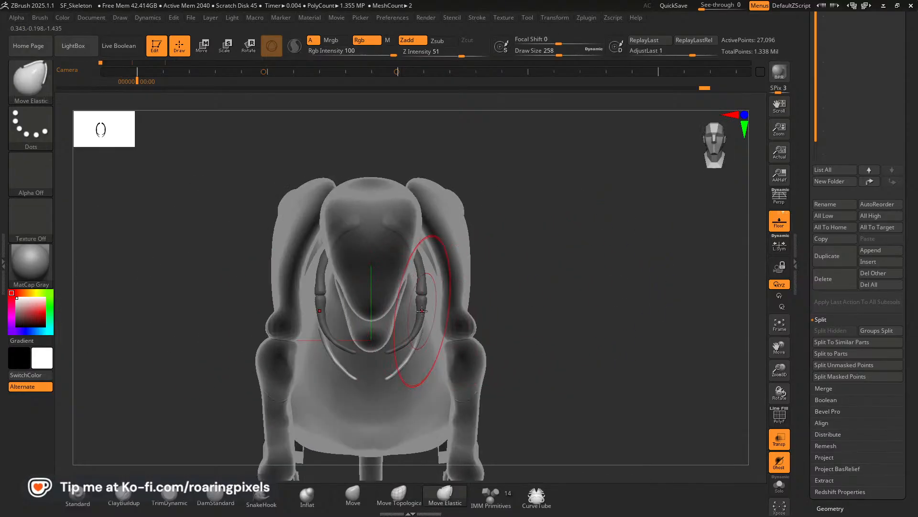
Bow the second rib pair outward in front view with Move Elastic at draw size 258 and check it from the side.
{"action": "left_click_drag", "start_coordinate": [419, 311], "coordinate": [430, 289]}
{"action": "mouse_move", "coordinate": [562, 275]}
{"action": "left_mouse_down"}
{"action": "mouse_move", "coordinate": [574, 340]}
{"action": "mouse_move", "coordinate": [570, 301]}
{"action": "mouse_move", "coordinate": [584, 265]}
{"action": "mouse_move", "coordinate": [567, 266]}
{"action": "left_mouse_up"}
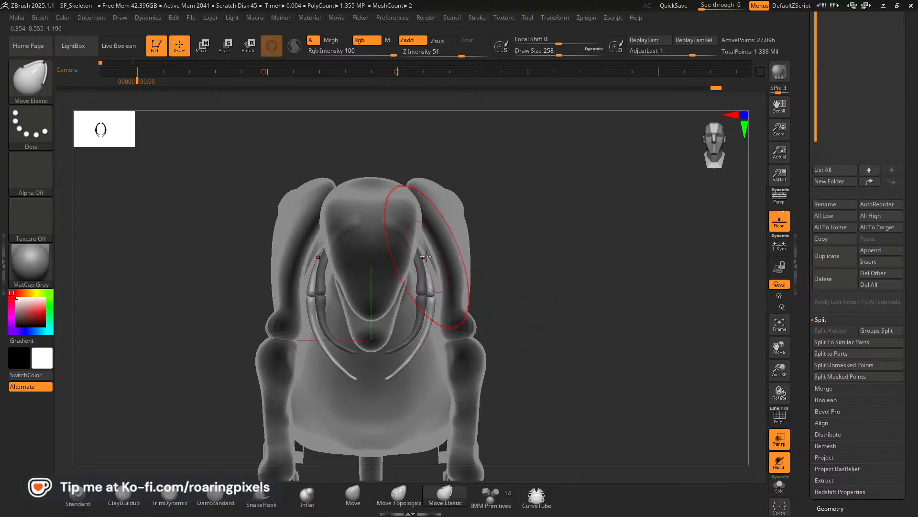
{"action": "left_click_drag", "start_coordinate": [422, 253], "coordinate": [426, 252]}
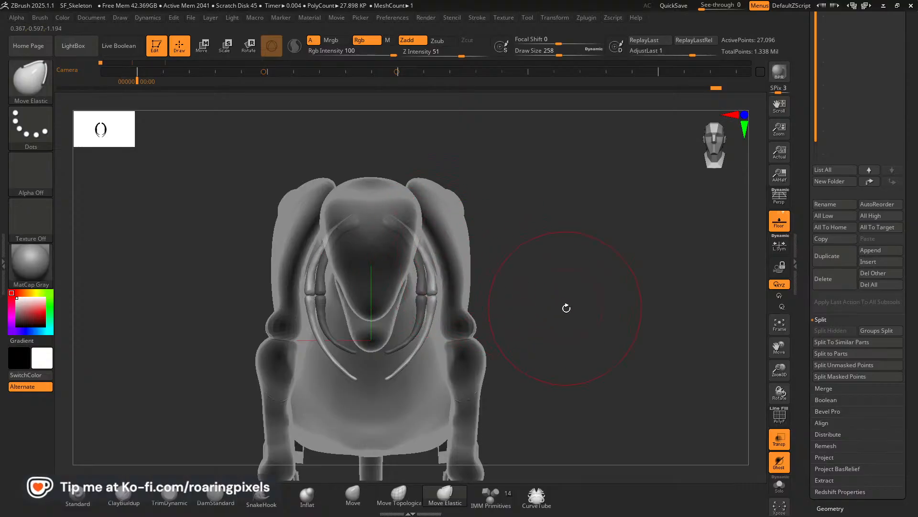
{"action": "mouse_move", "coordinate": [566, 307]}
{"action": "left_mouse_down"}
{"action": "mouse_move", "coordinate": [582, 206]}
{"action": "mouse_move", "coordinate": [601, 263]}
{"action": "mouse_move", "coordinate": [578, 186]}
{"action": "left_mouse_up"}
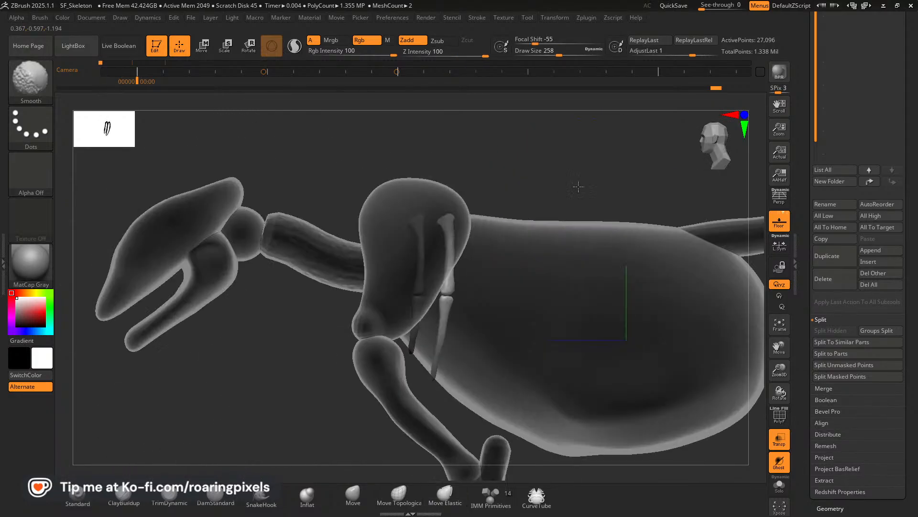
{"action": "mouse_move", "coordinate": [779, 370]}
{"action": "left_mouse_down"}
{"action": "mouse_move", "coordinate": [777, 350]}
{"action": "mouse_move", "coordinate": [719, 327]}
{"action": "left_mouse_up"}
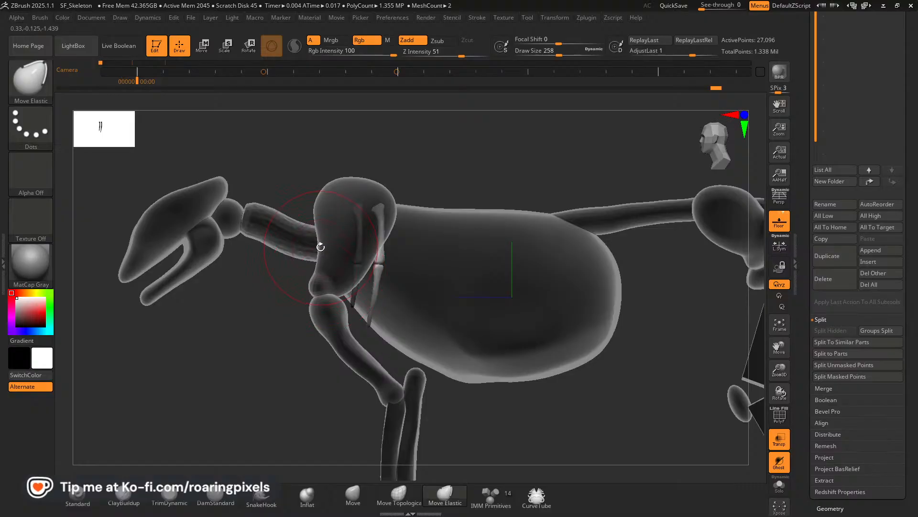
Switch to Pinterest in the browser and examine the walking big cat anatomy pin and its related images for rib references.
{"action": "key", "text": "alt+Tab"}
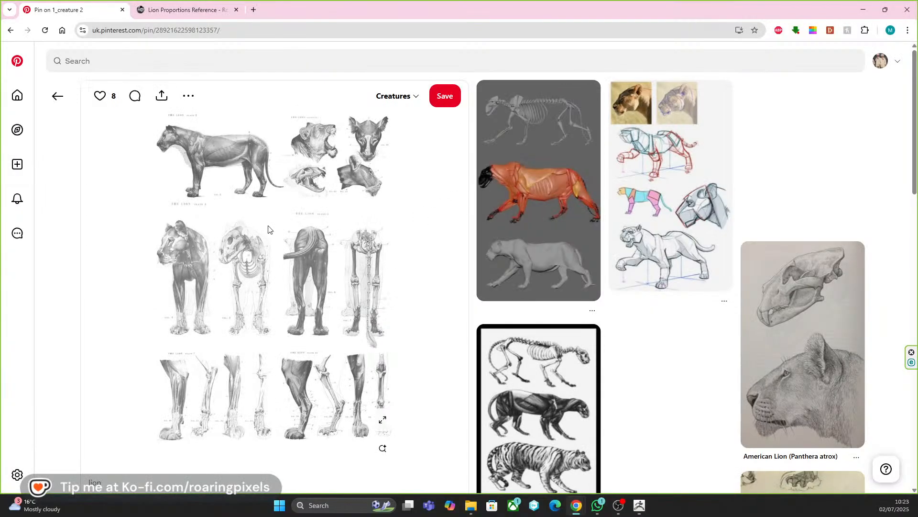
{"action": "left_click", "coordinate": [539, 139]}
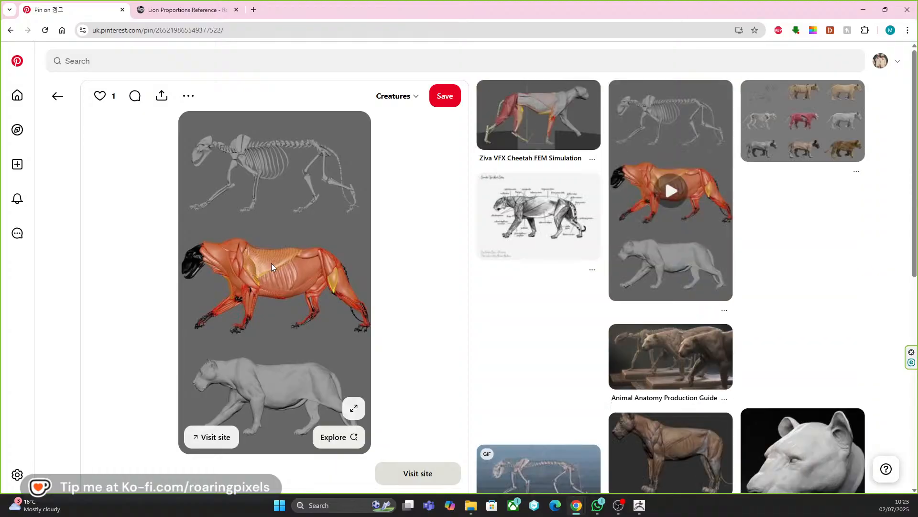
{"action": "scroll", "coordinate": [508, 256], "scroll_direction": "down", "scroll_amount": 2}
{"action": "scroll", "coordinate": [507, 258], "scroll_direction": "down", "scroll_amount": 4}
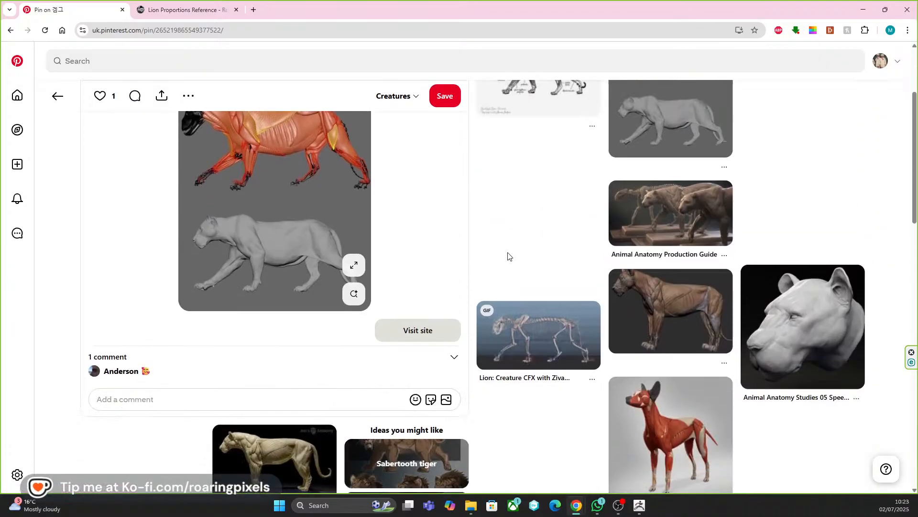
{"action": "scroll", "coordinate": [473, 268], "scroll_direction": "down", "scroll_amount": 4}
{"action": "scroll", "coordinate": [451, 273], "scroll_direction": "down", "scroll_amount": 3}
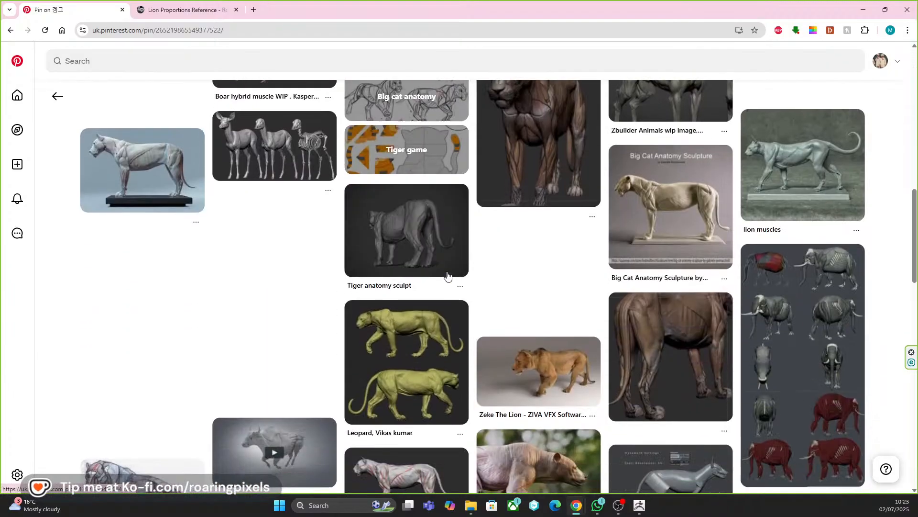
{"action": "scroll", "coordinate": [447, 274], "scroll_direction": "down", "scroll_amount": 3}
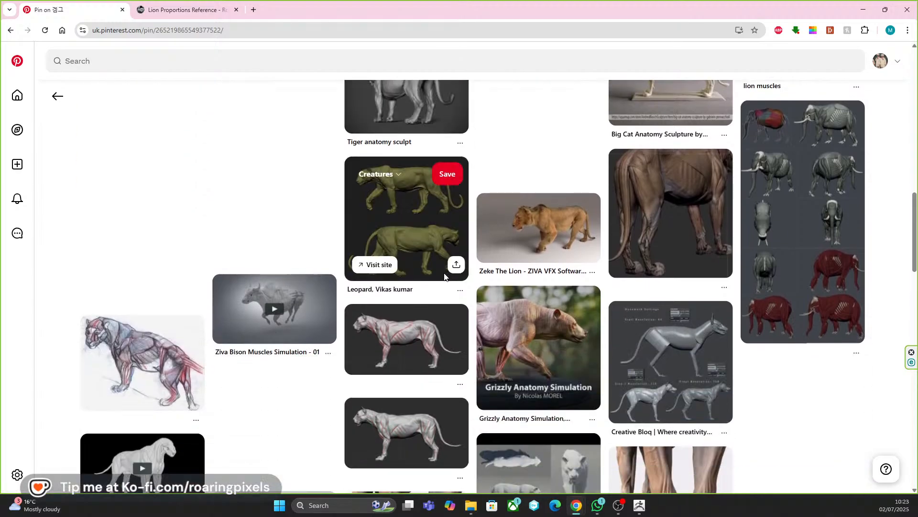
{"action": "scroll", "coordinate": [444, 277], "scroll_direction": "down", "scroll_amount": 6}
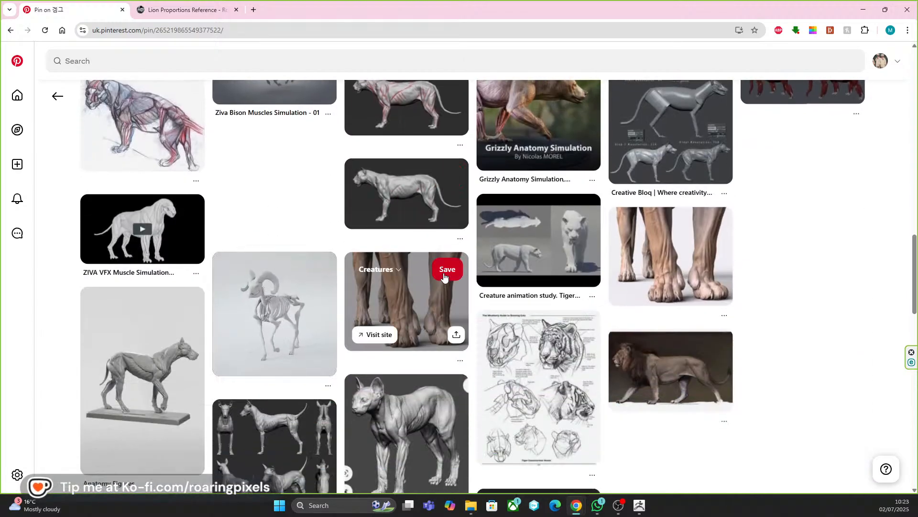
{"action": "scroll", "coordinate": [444, 277], "scroll_direction": "down", "scroll_amount": 4}
{"action": "scroll", "coordinate": [438, 277], "scroll_direction": "up", "scroll_amount": 3}
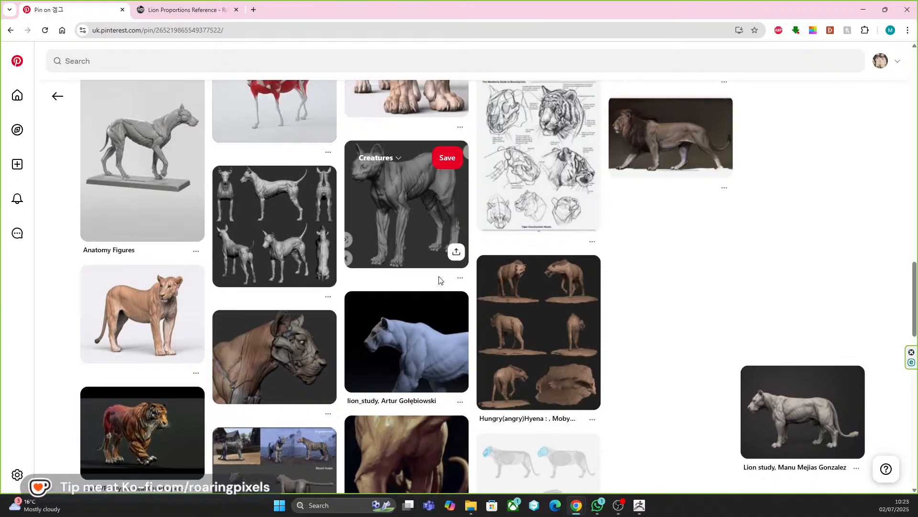
{"action": "scroll", "coordinate": [438, 280], "scroll_direction": "down", "scroll_amount": 5}
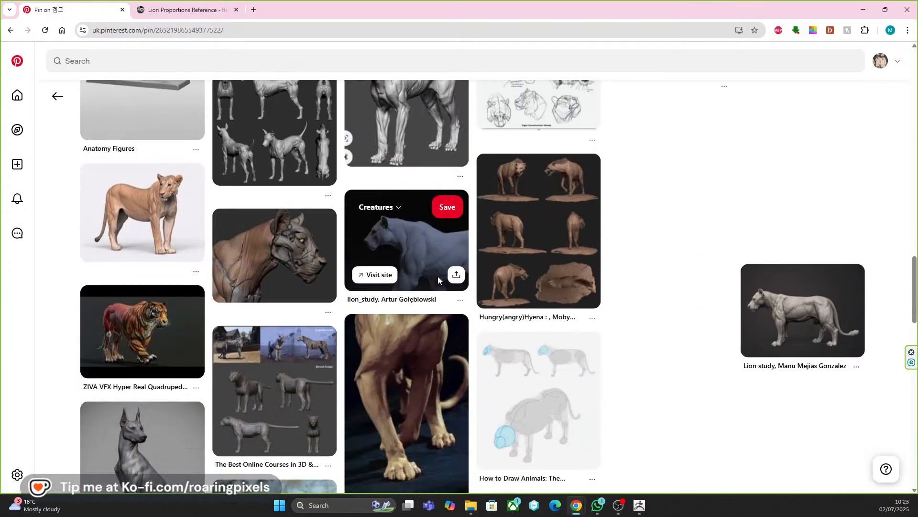
{"action": "scroll", "coordinate": [438, 280], "scroll_direction": "down", "scroll_amount": 2}
{"action": "scroll", "coordinate": [437, 281], "scroll_direction": "up", "scroll_amount": 20}
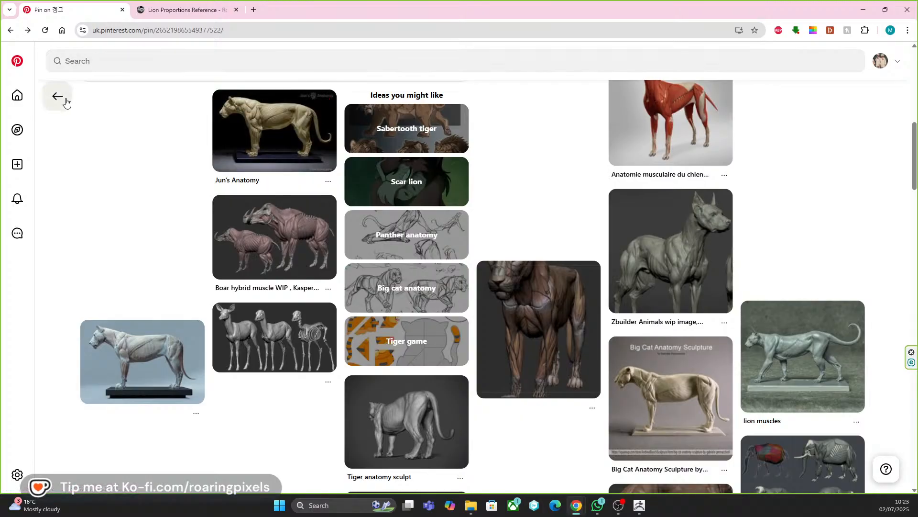
Return through the lion ribcage search results and bring up the side-view lion skeleton from The Lion Plate 3.
{"action": "left_click", "coordinate": [58, 96]}
{"action": "scroll", "coordinate": [282, 230], "scroll_direction": "down", "scroll_amount": 2}
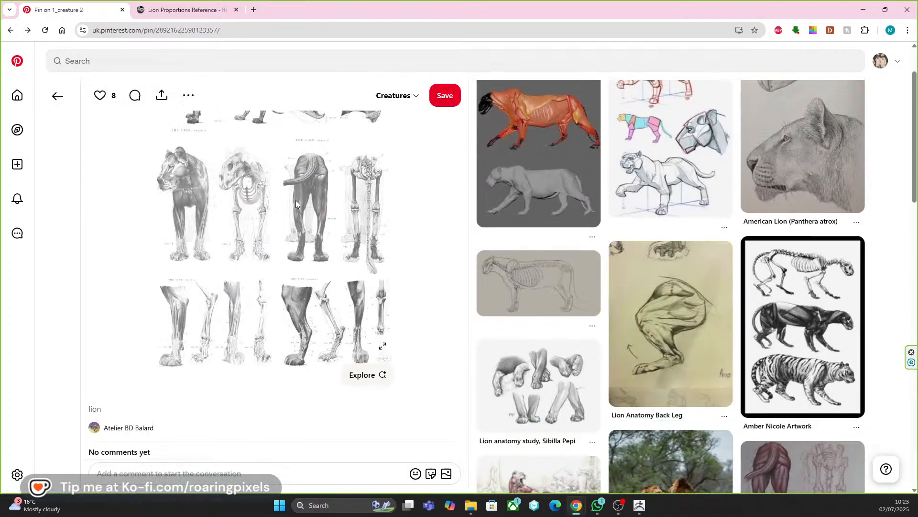
{"action": "left_click", "coordinate": [58, 95]}
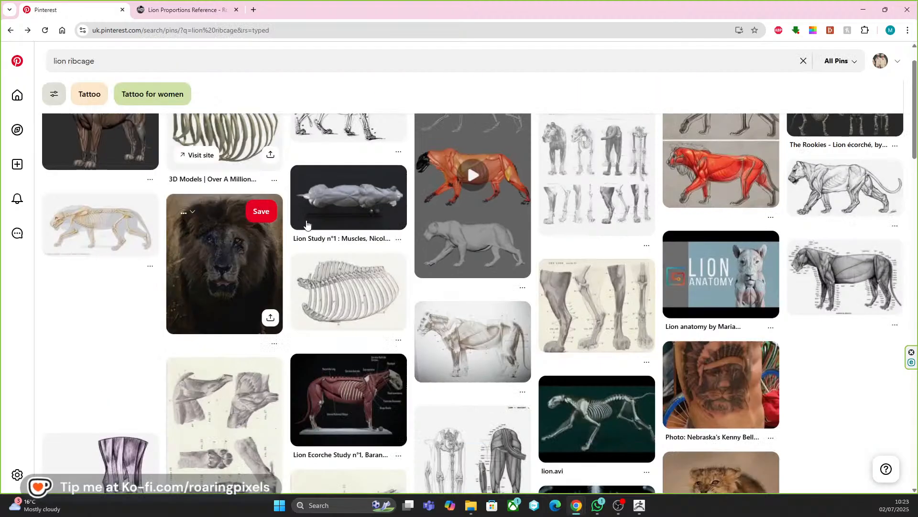
{"action": "scroll", "coordinate": [548, 288], "scroll_direction": "up", "scroll_amount": 1}
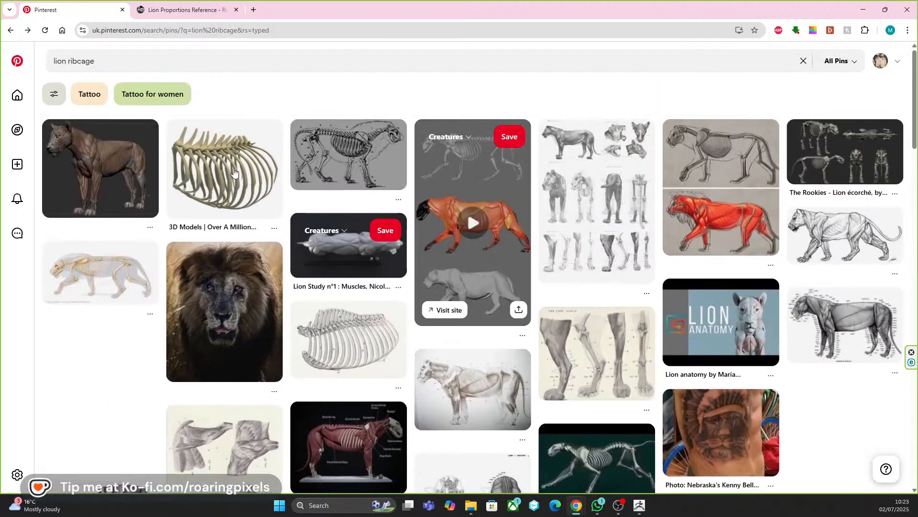
{"action": "left_click", "coordinate": [10, 31]}
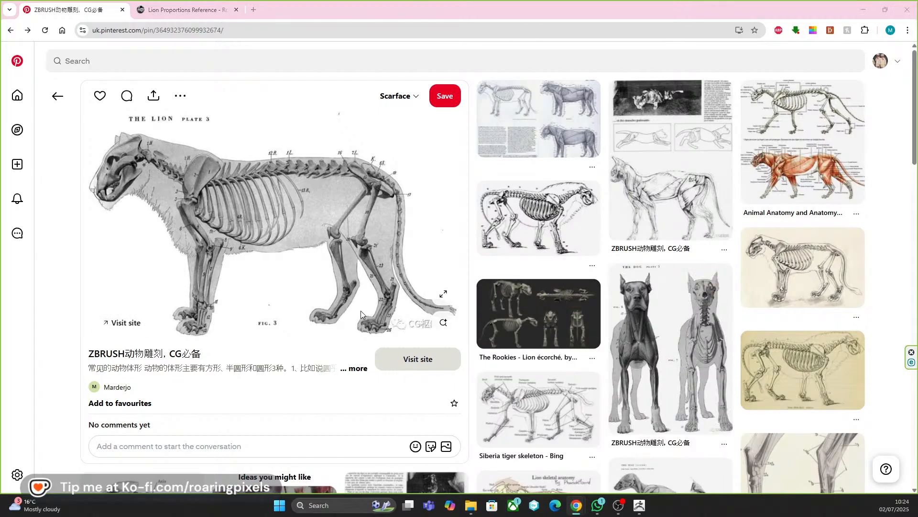
Switch back to ZBrush and tilt the second rib pair slightly in side view, comparing it with the lion skeleton reference.
{"action": "key", "text": "alt+Tab"}
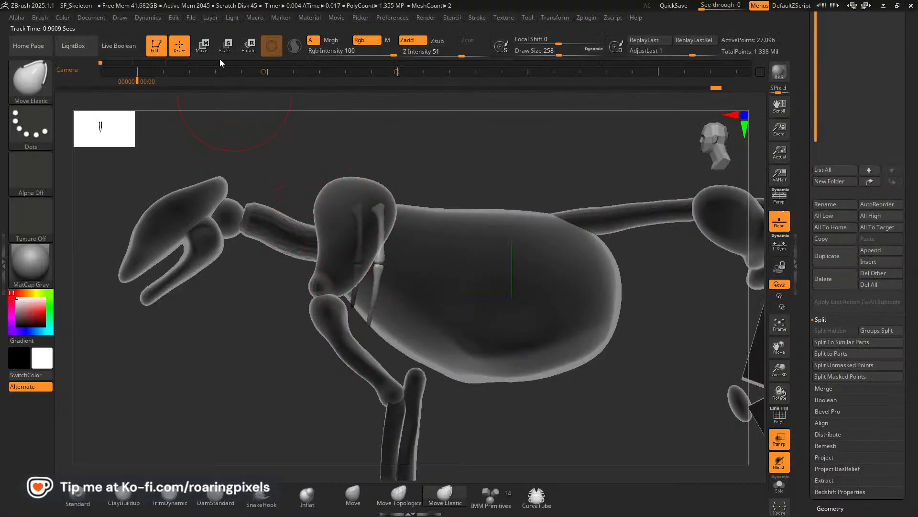
{"action": "left_click", "coordinate": [203, 54]}
{"action": "left_click_drag", "start_coordinate": [411, 283], "coordinate": [409, 278]}
{"action": "key", "text": "alt+Tab"}
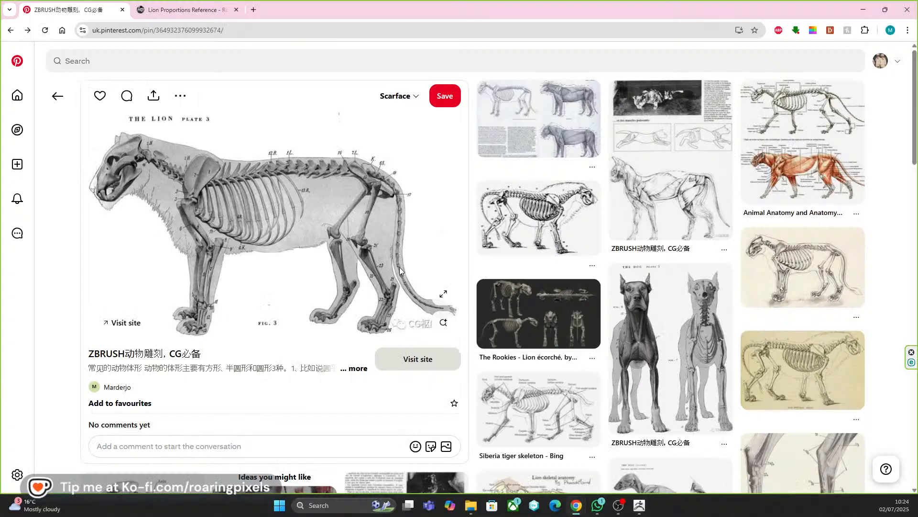
{"action": "key", "text": "alt+Tab"}
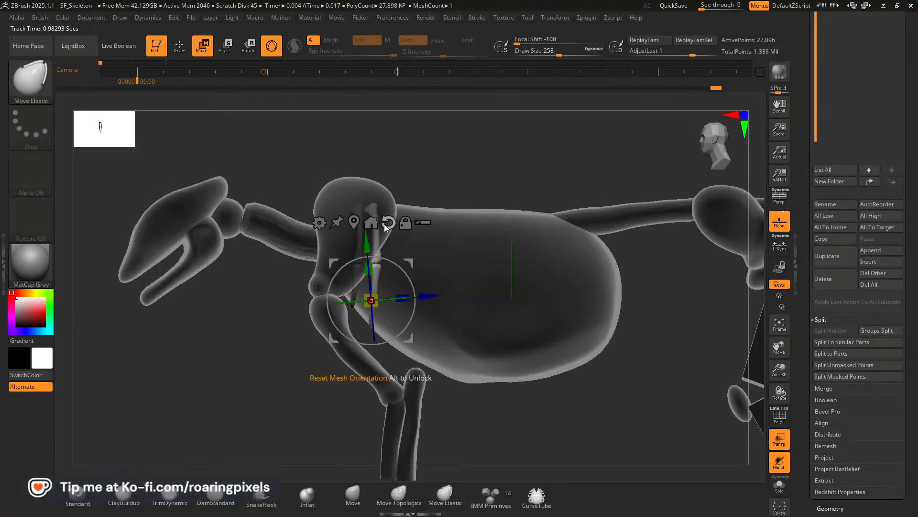
Nudge the second rib pair along the body and duplicate it backward as a third pair.
{"action": "left_click_drag", "start_coordinate": [426, 295], "coordinate": [427, 296]}
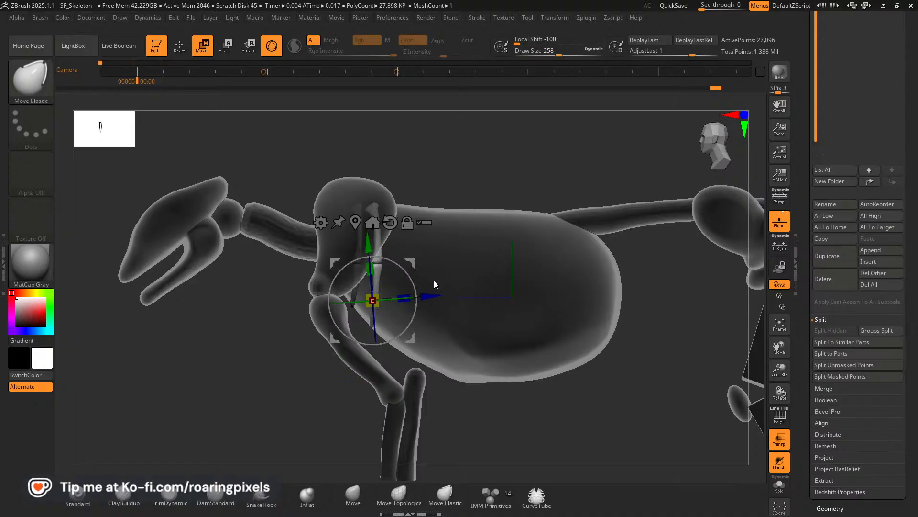
{"action": "left_click_drag", "start_coordinate": [426, 298], "coordinate": [428, 268], "text": "ctrl"}
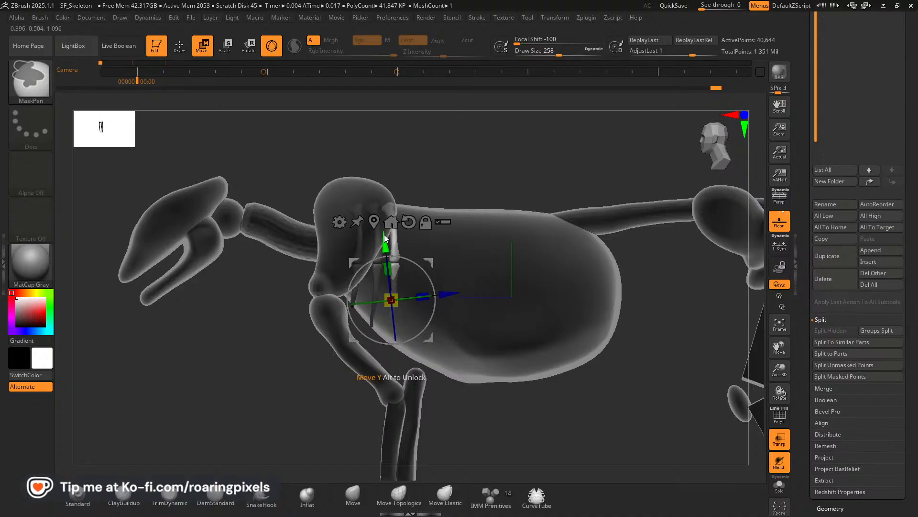
With the Move Elastic brush, extend the third rib pair's lower ends to the belly outline and widen their curve in front view.
{"action": "left_click", "coordinate": [182, 52]}
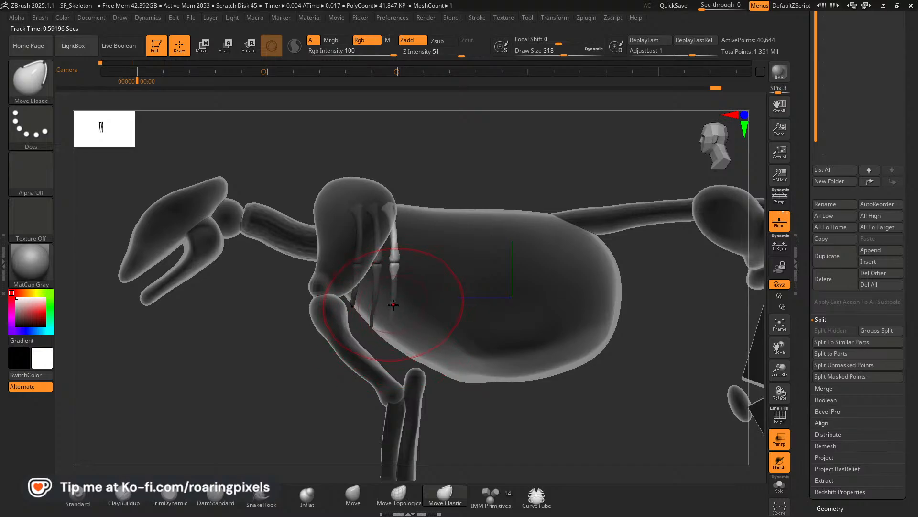
{"action": "left_click_drag", "start_coordinate": [393, 310], "coordinate": [395, 318]}
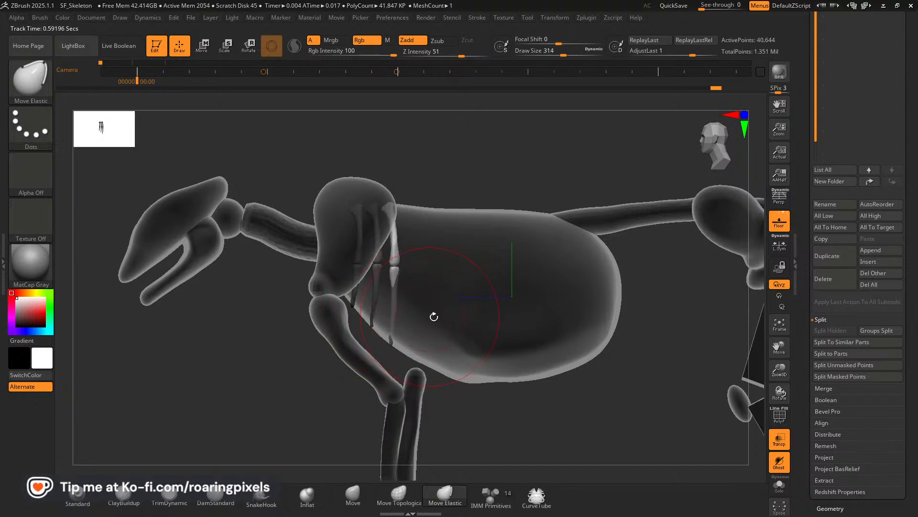
{"action": "right_click_drag", "start_coordinate": [433, 318], "coordinate": [498, 310]}
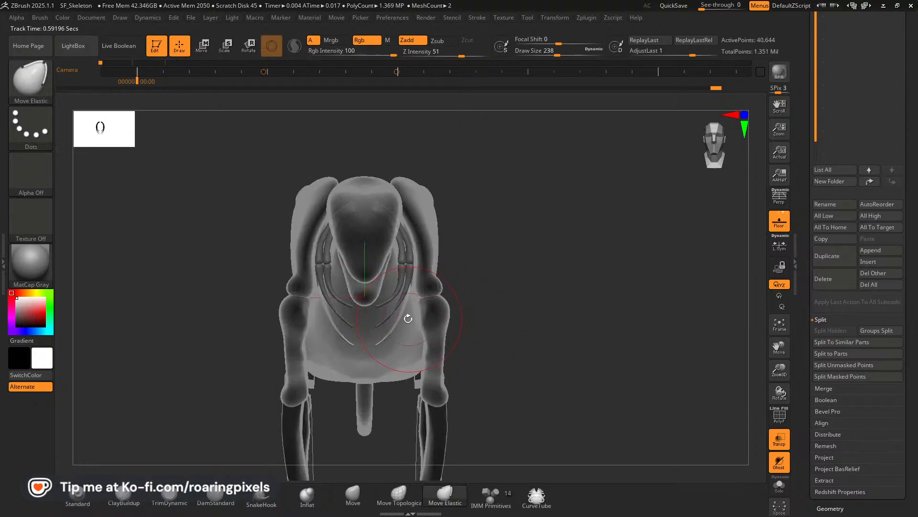
{"action": "key", "text": "bracketleft"}
{"action": "key", "text": "bracketleft"}
{"action": "key", "text": "bracketleft"}
{"action": "key", "text": "bracketleft"}
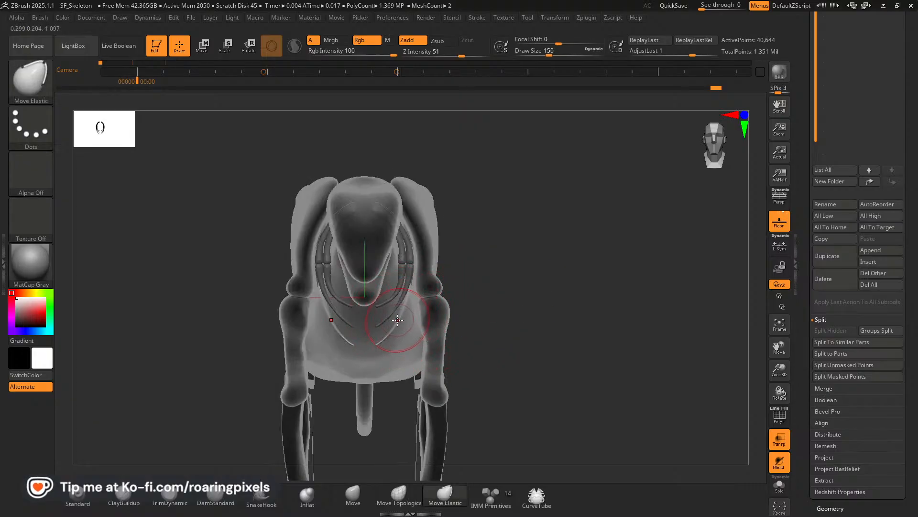
{"action": "left_click_drag", "start_coordinate": [402, 317], "coordinate": [405, 319]}
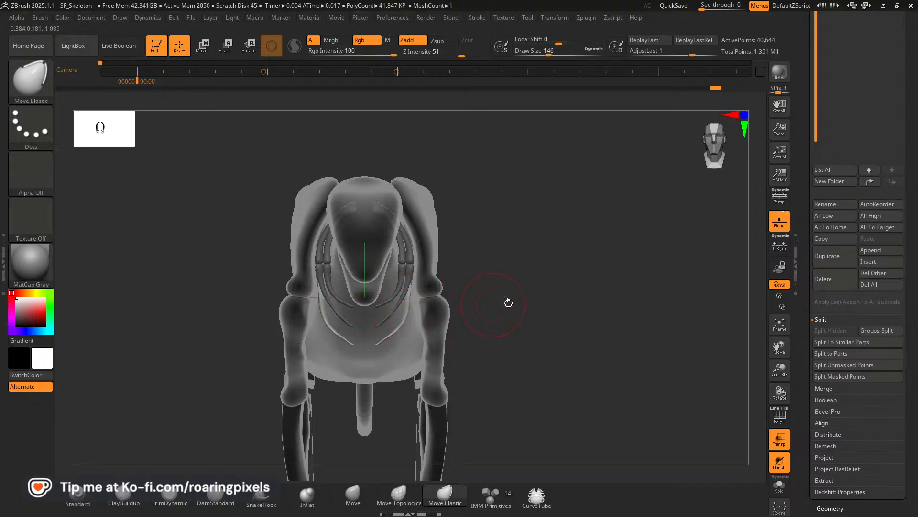
{"action": "mouse_move", "coordinate": [509, 303]}
{"action": "left_mouse_down"}
{"action": "mouse_move", "coordinate": [598, 303]}
{"action": "mouse_move", "coordinate": [373, 304]}
{"action": "left_mouse_up"}
{"action": "mouse_move", "coordinate": [229, 316]}
{"action": "left_mouse_down"}
{"action": "mouse_move", "coordinate": [383, 277]}
{"action": "mouse_move", "coordinate": [364, 279]}
{"action": "left_mouse_up"}
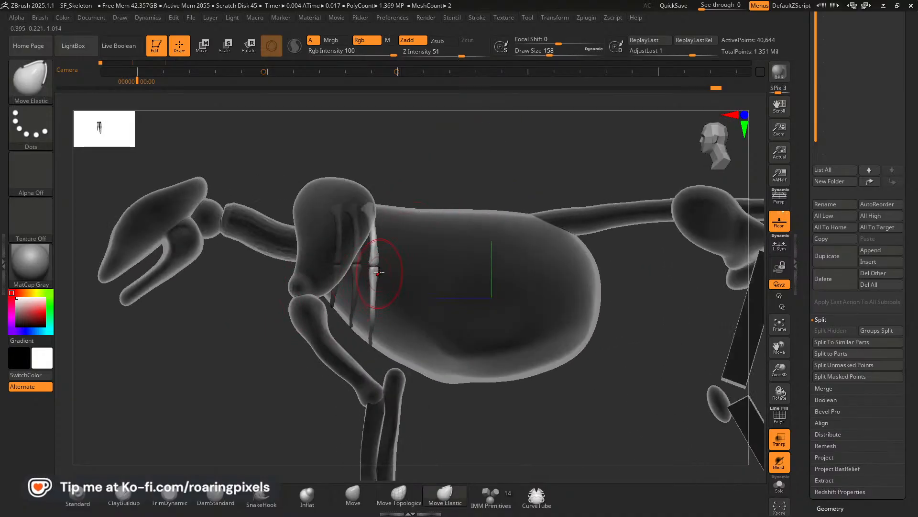
Check the side-view lion skeleton reference in the browser and return to ZBrush to lower the third rib pair's mid-length joint.
{"action": "key", "text": "alt+Tab"}
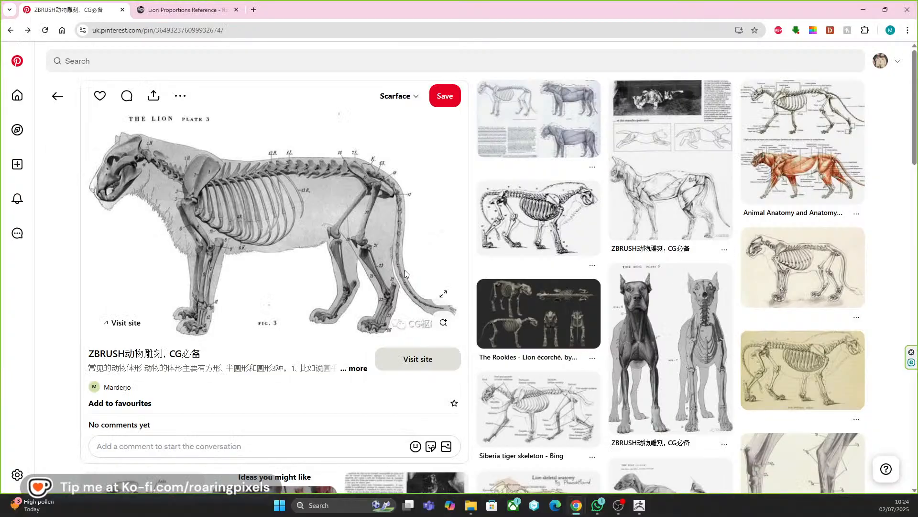
{"action": "key", "text": "alt+Tab"}
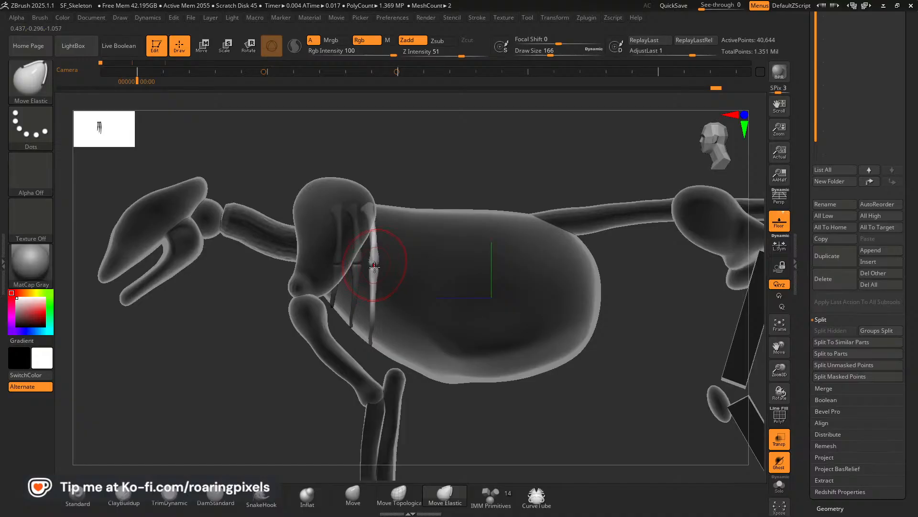
{"action": "mouse_move", "coordinate": [374, 267]}
{"action": "left_mouse_down"}
{"action": "mouse_move", "coordinate": [375, 287]}
{"action": "mouse_move", "coordinate": [375, 277]}
{"action": "left_mouse_up"}
{"action": "left_click_drag", "start_coordinate": [448, 186], "coordinate": [498, 187]}
{"action": "left_click_drag", "start_coordinate": [444, 287], "coordinate": [406, 290]}
{"action": "mouse_move", "coordinate": [502, 263]}
{"action": "left_mouse_down"}
{"action": "mouse_move", "coordinate": [530, 254]}
{"action": "mouse_move", "coordinate": [735, 374]}
{"action": "mouse_move", "coordinate": [521, 377]}
{"action": "left_mouse_up"}
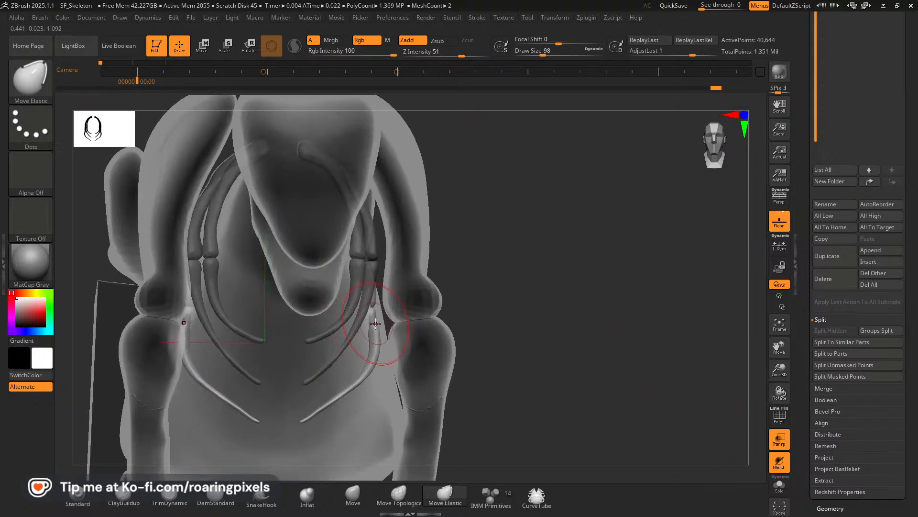
Reshape and smooth the third rib pair's lower segments below the joint with the Move brush.
{"action": "left_click", "coordinate": [353, 495]}
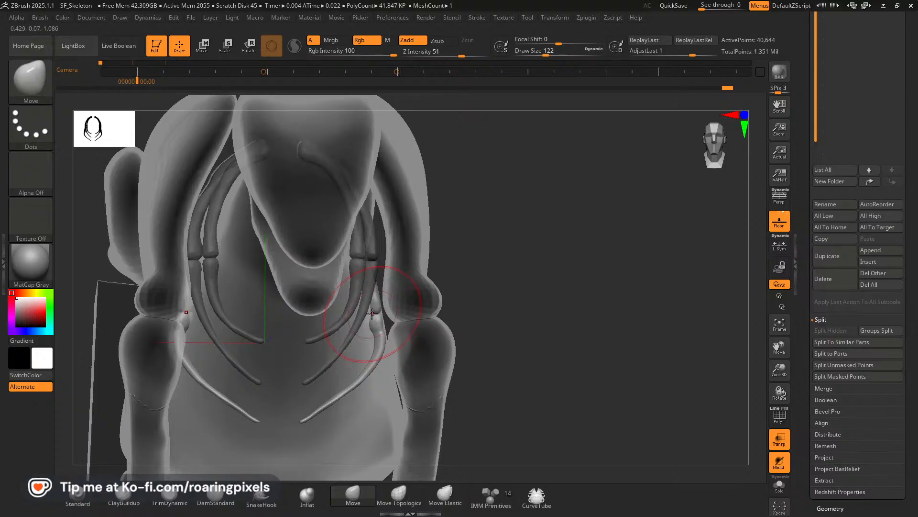
{"action": "left_click_drag", "start_coordinate": [342, 393], "coordinate": [349, 401]}
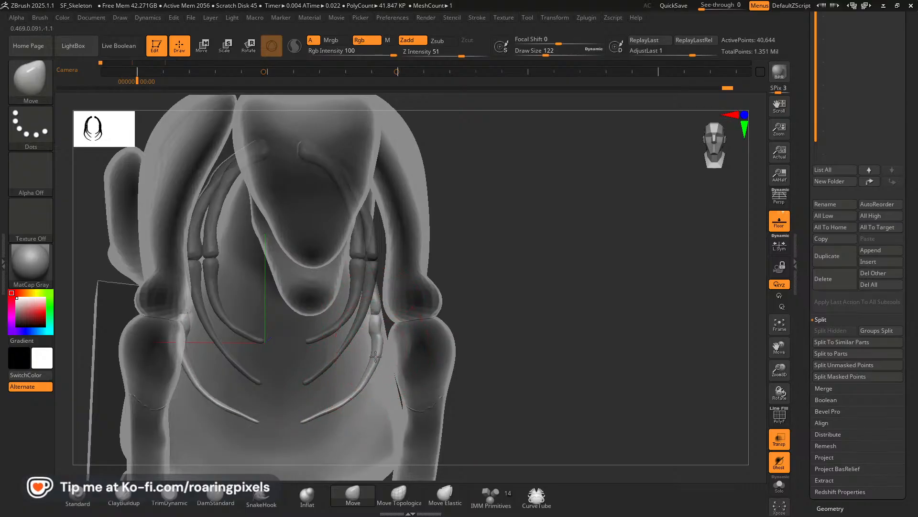
{"action": "key", "text": "bracketleft"}
{"action": "key", "text": "bracketleft"}
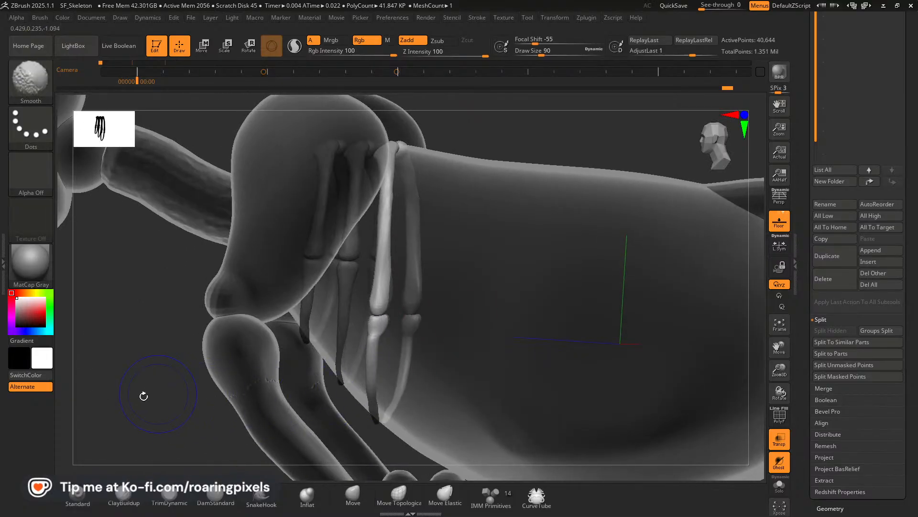
{"action": "left_click_drag", "start_coordinate": [144, 393], "coordinate": [361, 330]}
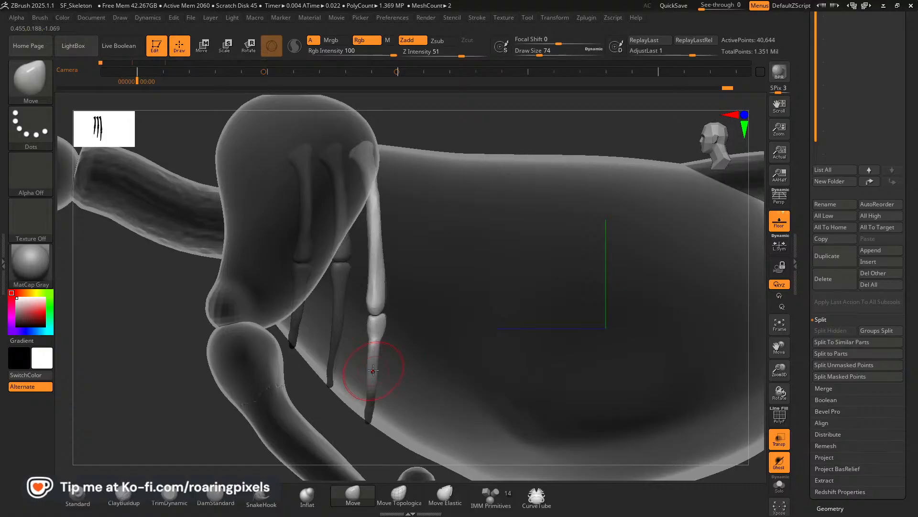
{"action": "left_click", "coordinate": [377, 348], "text": "alt"}
{"action": "key", "text": "shift"}
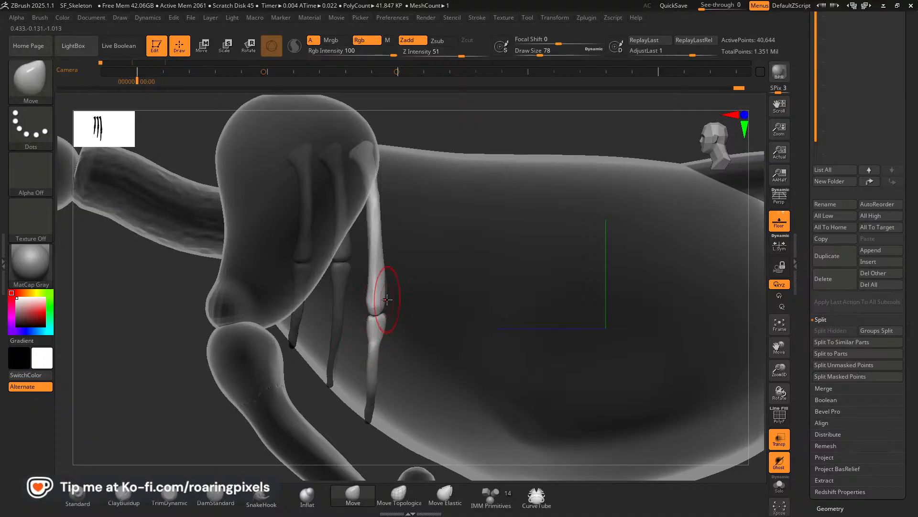
Reshape the third rib pair's joint ends from behind so the upper and lower segments line up.
{"action": "left_click_drag", "start_coordinate": [120, 360], "coordinate": [76, 366]}
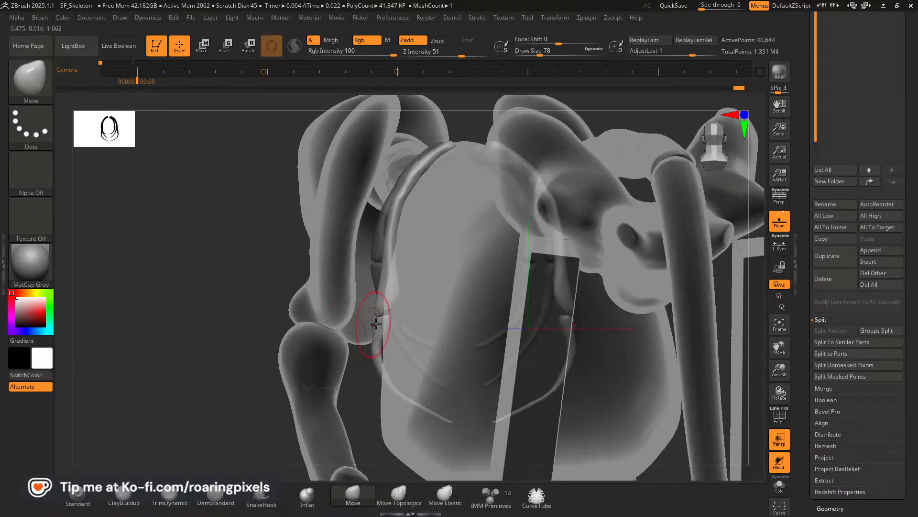
{"action": "left_click_drag", "start_coordinate": [382, 306], "coordinate": [396, 302]}
{"action": "left_click_drag", "start_coordinate": [229, 344], "coordinate": [202, 347]}
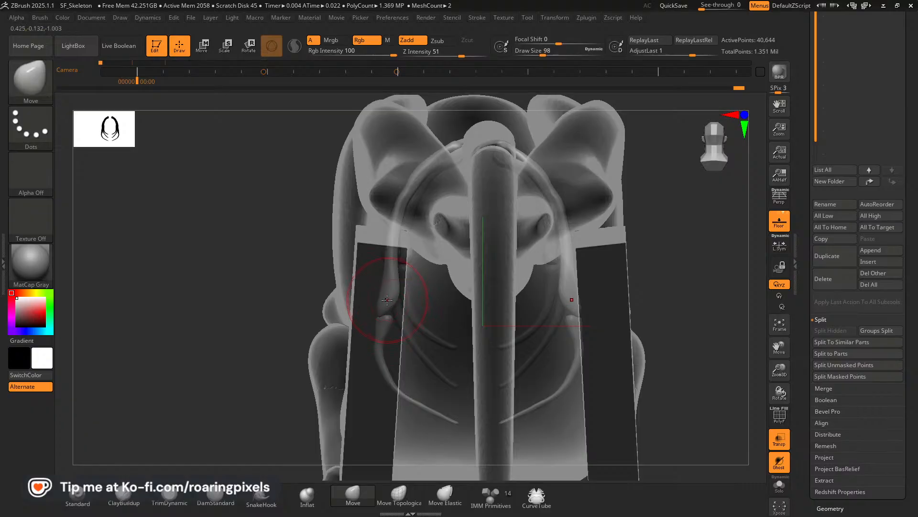
{"action": "key", "text": "bracketleft"}
{"action": "left_click_drag", "start_coordinate": [386, 310], "coordinate": [393, 314]}
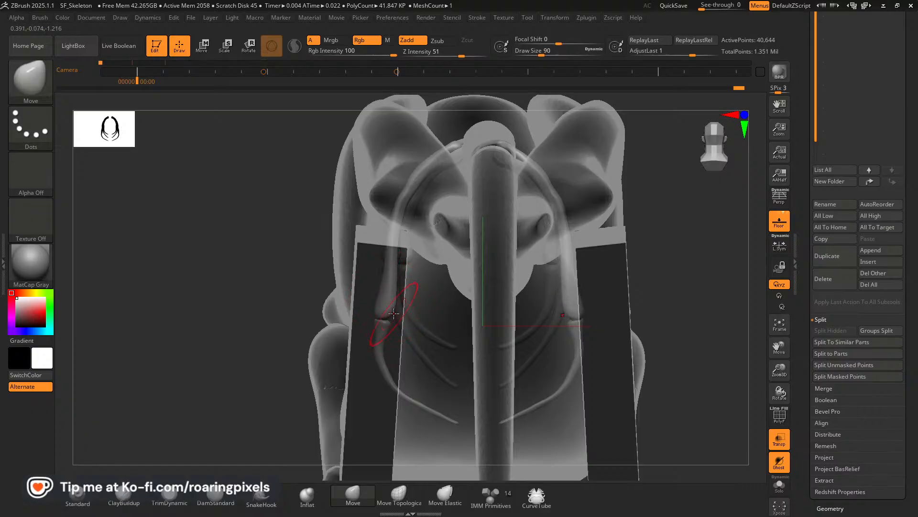
{"action": "mouse_move", "coordinate": [254, 325]}
{"action": "left_mouse_down"}
{"action": "mouse_move", "coordinate": [199, 324]}
{"action": "mouse_move", "coordinate": [240, 327]}
{"action": "left_mouse_up"}
{"action": "left_click_drag", "start_coordinate": [682, 378], "coordinate": [482, 340]}
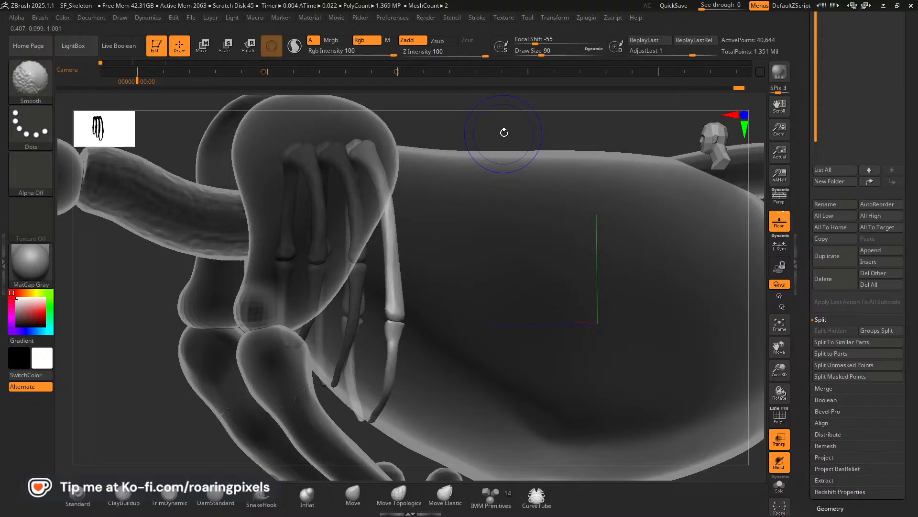
{"action": "left_click_drag", "start_coordinate": [497, 133], "coordinate": [372, 276]}
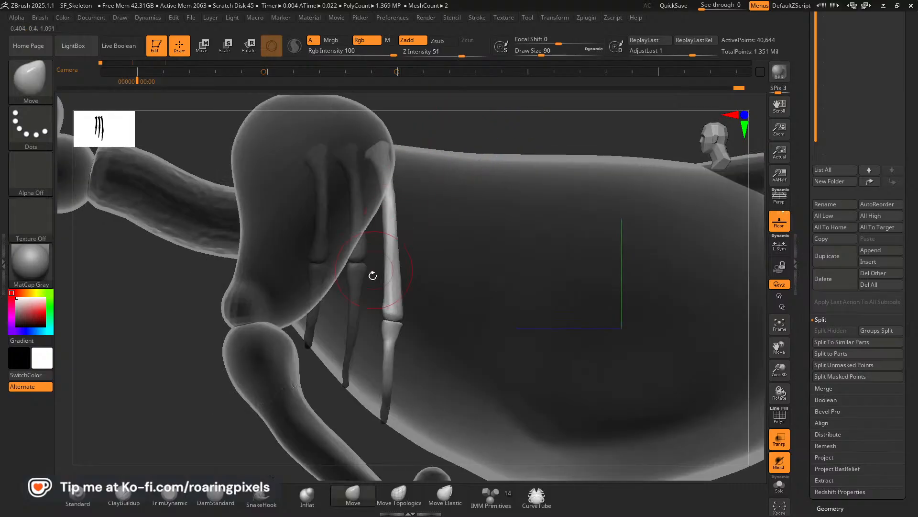
Pull the third rib pair's lower segments into a smoother outward curve in front view.
{"action": "mouse_move", "coordinate": [356, 354]}
{"action": "left_mouse_down"}
{"action": "mouse_move", "coordinate": [408, 369]}
{"action": "mouse_move", "coordinate": [406, 361]}
{"action": "mouse_move", "coordinate": [395, 386]}
{"action": "left_mouse_up"}
{"action": "key", "text": "bracketleft"}
{"action": "key", "text": "bracketleft"}
{"action": "key", "text": "bracketleft"}
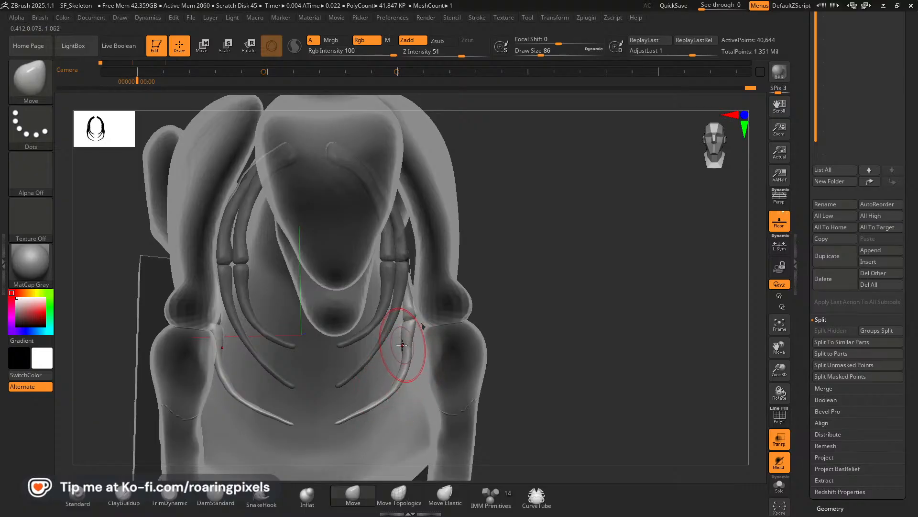
{"action": "left_click_drag", "start_coordinate": [405, 342], "coordinate": [408, 343]}
{"action": "key", "text": "bracketright"}
{"action": "left_click_drag", "start_coordinate": [393, 382], "coordinate": [395, 384]}
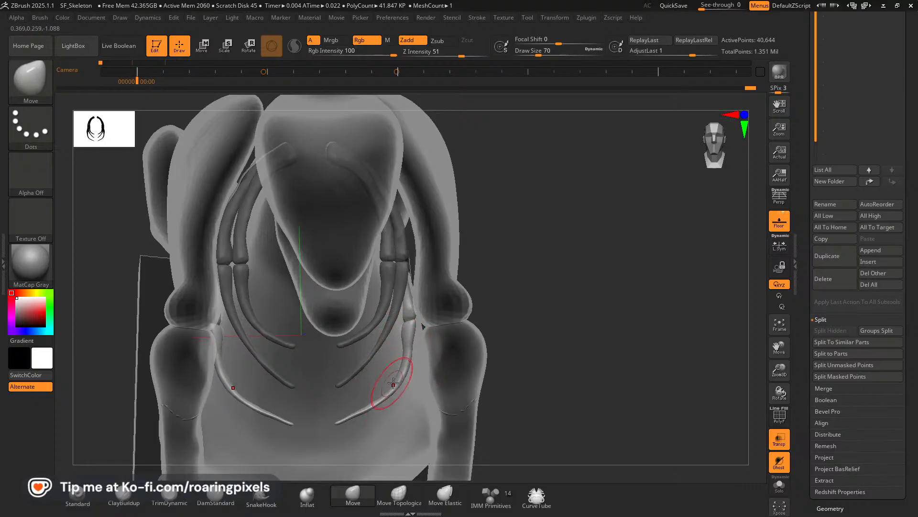
{"action": "left_click_drag", "start_coordinate": [534, 335], "coordinate": [498, 323]}
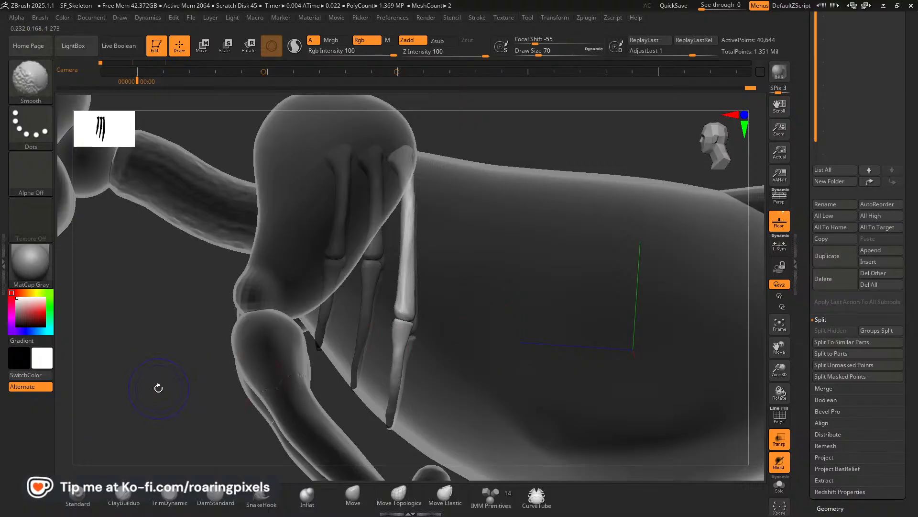
{"action": "left_click_drag", "start_coordinate": [158, 386], "coordinate": [139, 370], "text": "shift"}
Select the front ribs and move the second pair's joint down close to the third pair's joint height.
{"action": "left_click", "coordinate": [341, 298], "text": "alt"}
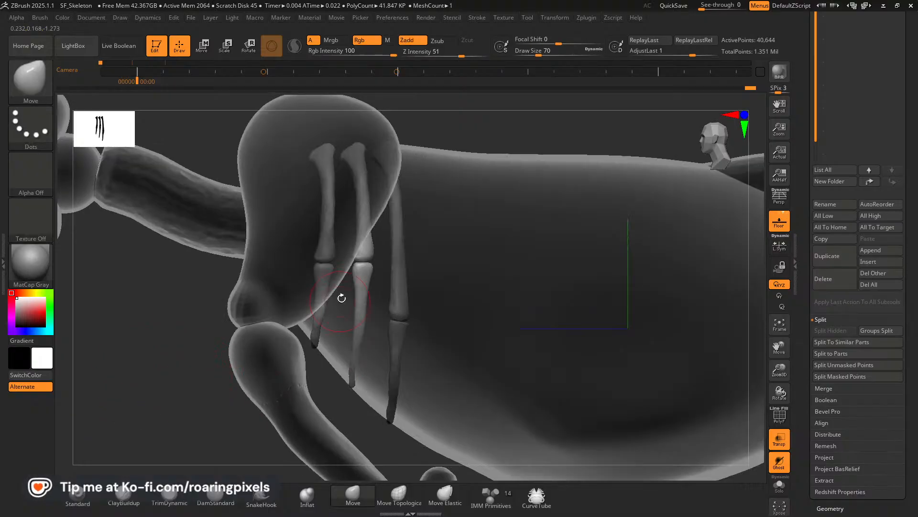
{"action": "key", "text": "bracketright"}
{"action": "left_click_drag", "start_coordinate": [364, 266], "coordinate": [362, 308]}
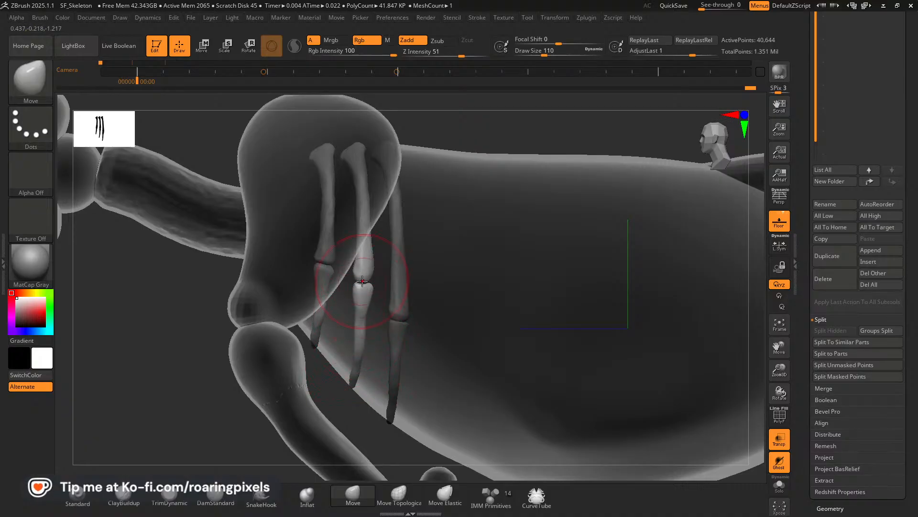
{"action": "left_click_drag", "start_coordinate": [362, 282], "coordinate": [362, 294]}
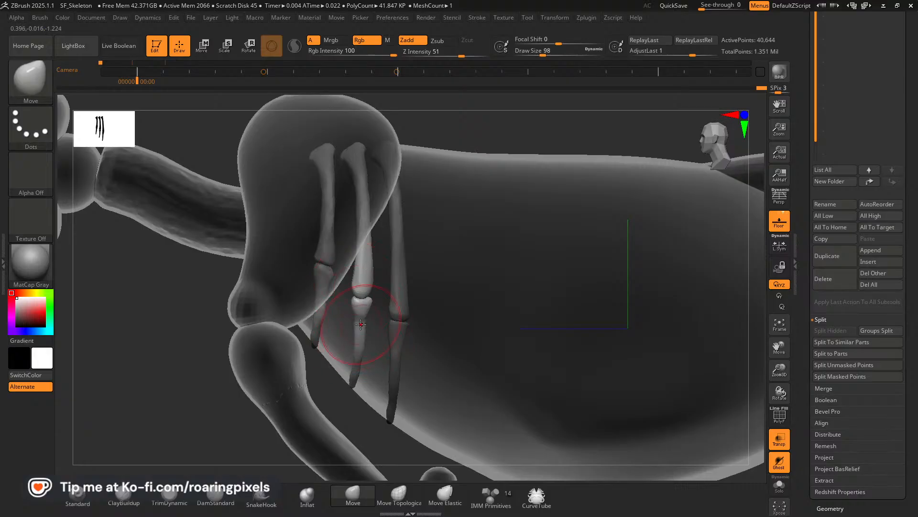
{"action": "mouse_move", "coordinate": [359, 330]}
{"action": "right_mouse_down"}
{"action": "mouse_move", "coordinate": [450, 306]}
{"action": "mouse_move", "coordinate": [541, 299]}
{"action": "right_mouse_up"}
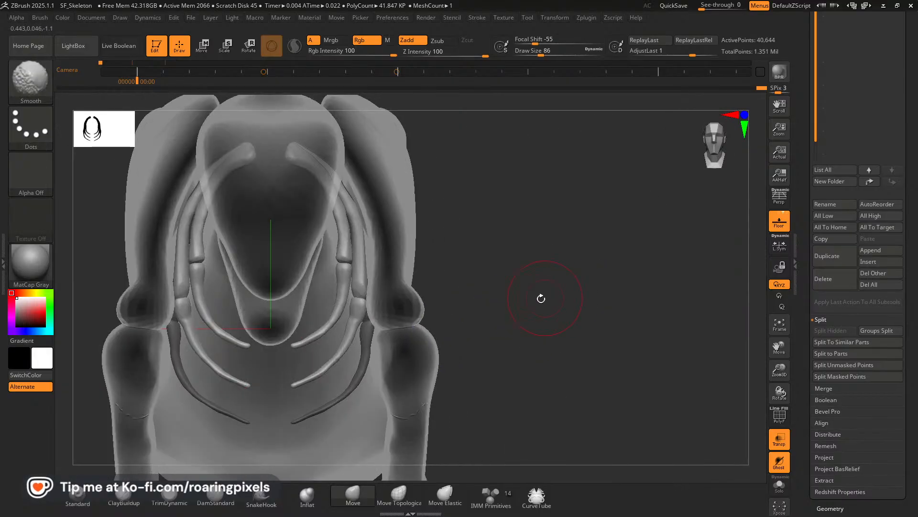
{"action": "left_click_drag", "start_coordinate": [356, 325], "coordinate": [327, 370]}
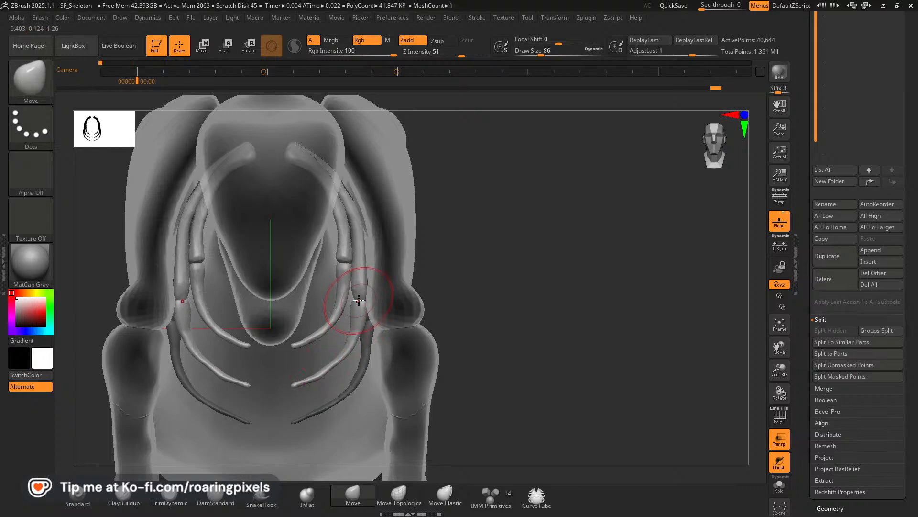
{"action": "left_click_drag", "start_coordinate": [359, 300], "coordinate": [359, 299]}
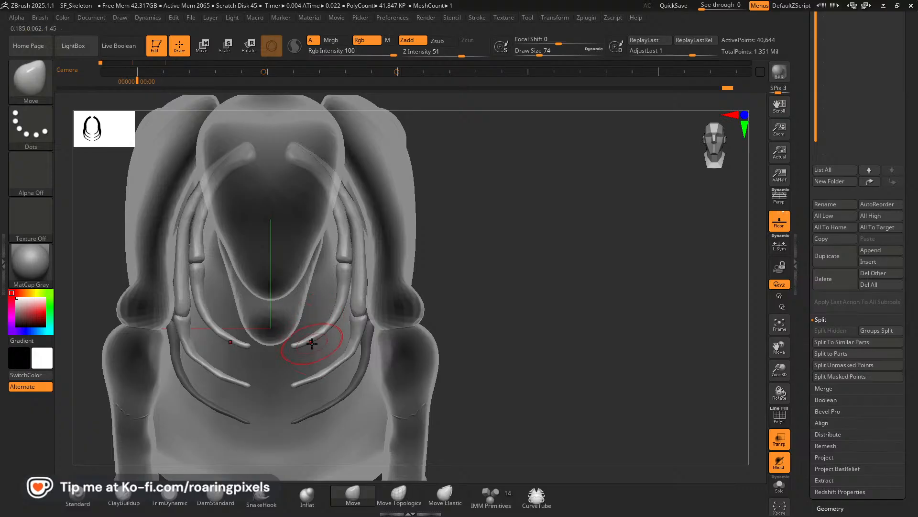
Extend the first rib pair's lower tips slightly and pull its joint downward in front view.
{"action": "key", "text": "bracketright"}
{"action": "key", "text": "bracketright"}
{"action": "key", "text": "bracketright"}
{"action": "left_click_drag", "start_coordinate": [295, 344], "coordinate": [293, 347]}
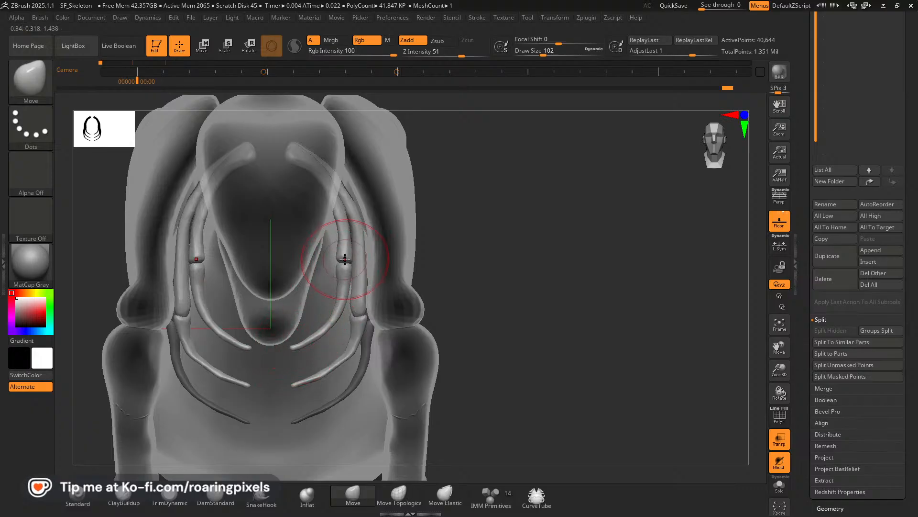
{"action": "left_click_drag", "start_coordinate": [345, 259], "coordinate": [329, 333]}
Refine the curve around the first rib pair's lowered joint and adjust its lower tips with smaller Move strokes.
{"action": "key", "text": "bracketright"}
{"action": "key", "text": "bracketleft"}
{"action": "key", "text": "bracketleft"}
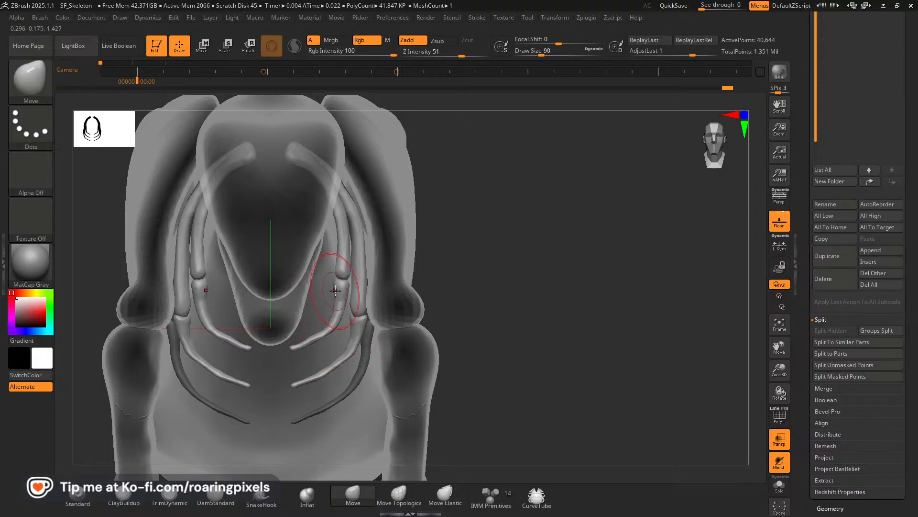
{"action": "key", "text": "bracketleft"}
{"action": "left_click_drag", "start_coordinate": [343, 276], "coordinate": [344, 280]}
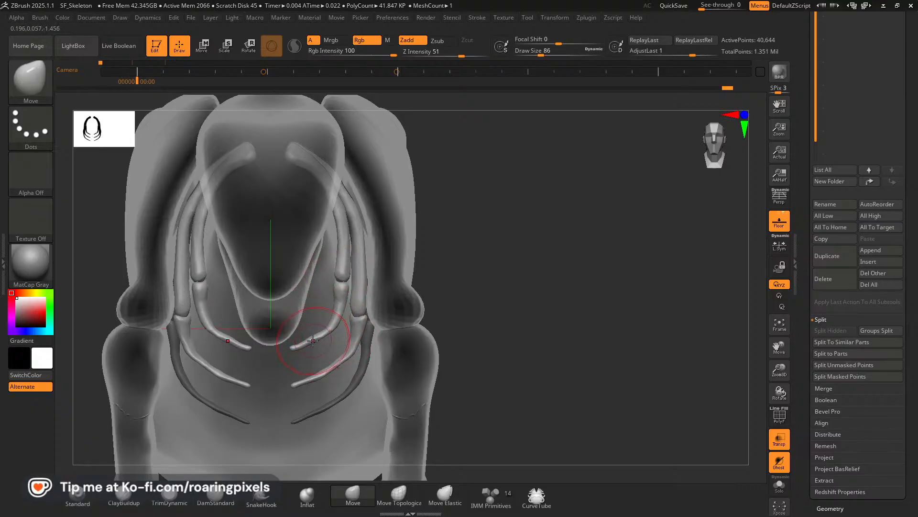
{"action": "left_click_drag", "start_coordinate": [313, 340], "coordinate": [312, 342]}
{"action": "key", "text": "bracketleft"}
{"action": "key", "text": "bracketleft"}
{"action": "key", "text": "bracketleft"}
{"action": "left_click_drag", "start_coordinate": [337, 277], "coordinate": [340, 293]}
{"action": "key", "text": "bracketright"}
{"action": "key", "text": "bracketright"}
{"action": "key", "text": "bracketright"}
Adjust the front edge of the first rib pair's joint in side view.
{"action": "mouse_move", "coordinate": [577, 269]}
{"action": "left_mouse_down"}
{"action": "mouse_move", "coordinate": [539, 267]}
{"action": "mouse_move", "coordinate": [185, 369]}
{"action": "mouse_move", "coordinate": [116, 379]}
{"action": "left_mouse_up"}
{"action": "key", "text": "bracketright"}
{"action": "key", "text": "bracketright"}
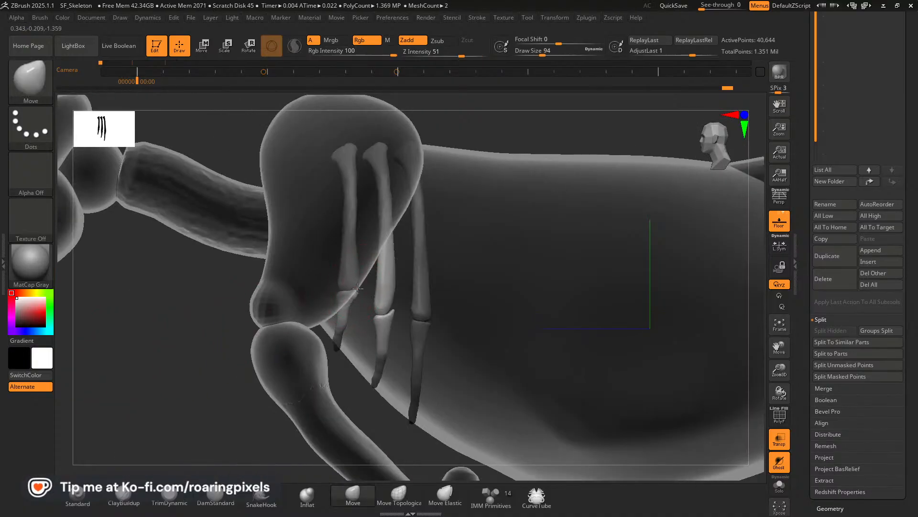
{"action": "left_click_drag", "start_coordinate": [340, 284], "coordinate": [339, 285]}
{"action": "key", "text": "bracketleft"}
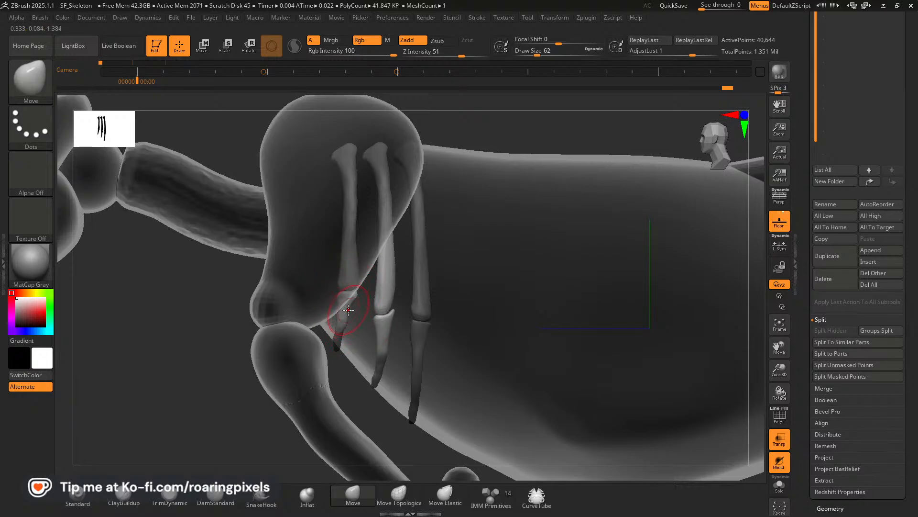
Shape the rear edge and upper rim of the second rib pair's lower segment at the joint in side view.
{"action": "key", "text": "bracketright"}
{"action": "key", "text": "bracketright"}
{"action": "key", "text": "bracketright"}
{"action": "key", "text": "bracketright"}
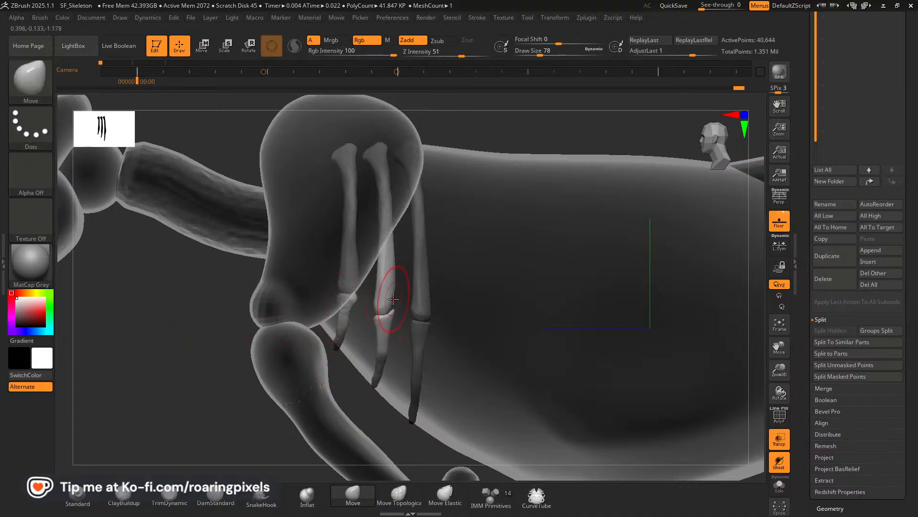
{"action": "left_click_drag", "start_coordinate": [393, 306], "coordinate": [396, 311]}
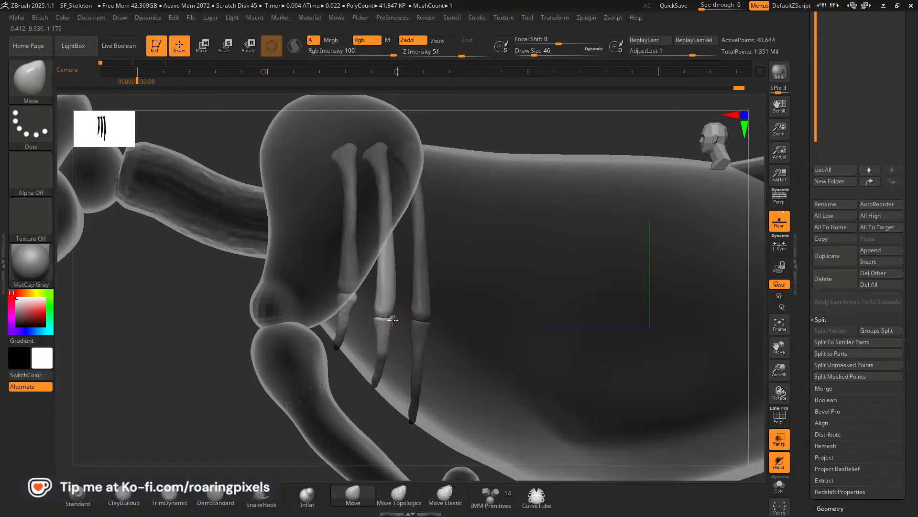
{"action": "mouse_move", "coordinate": [203, 371]}
{"action": "left_mouse_down"}
{"action": "mouse_move", "coordinate": [250, 369]}
{"action": "mouse_move", "coordinate": [203, 377]}
{"action": "left_mouse_up"}
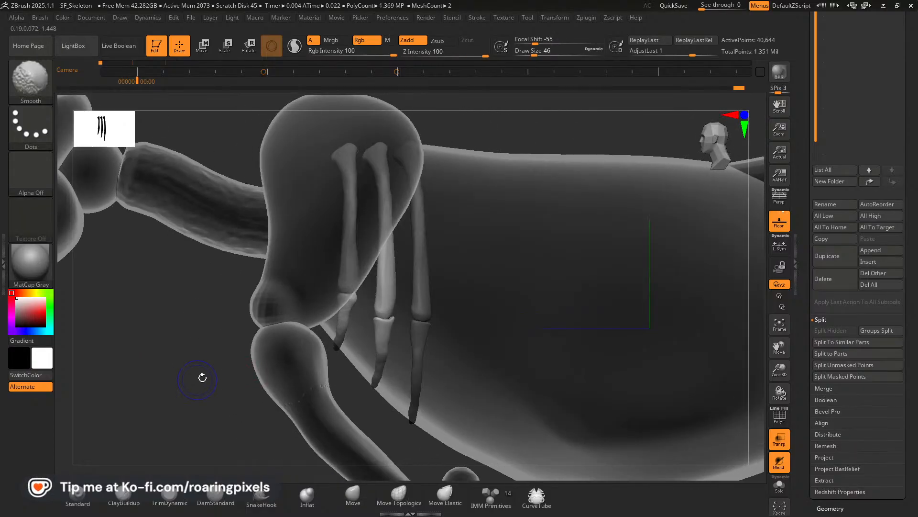
{"action": "left_click", "coordinate": [388, 326], "text": "alt"}
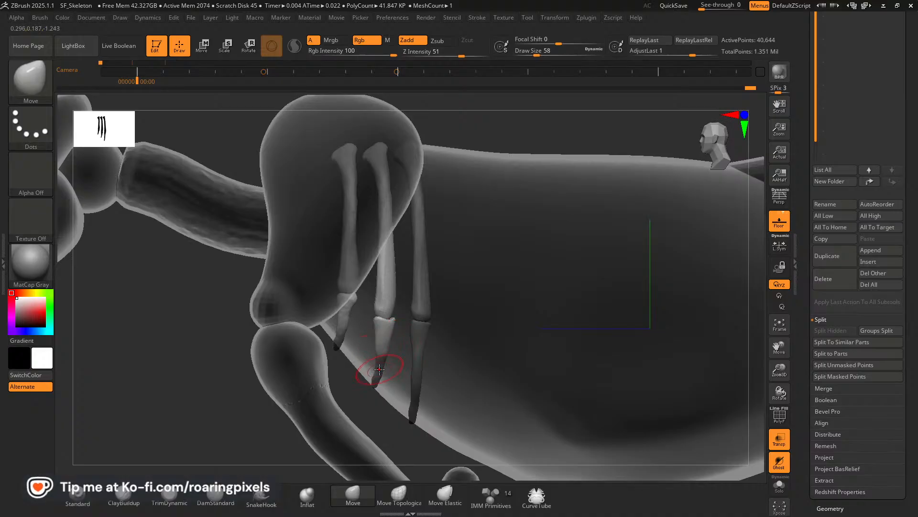
{"action": "key", "text": "bracketright"}
{"action": "key", "text": "bracketleft"}
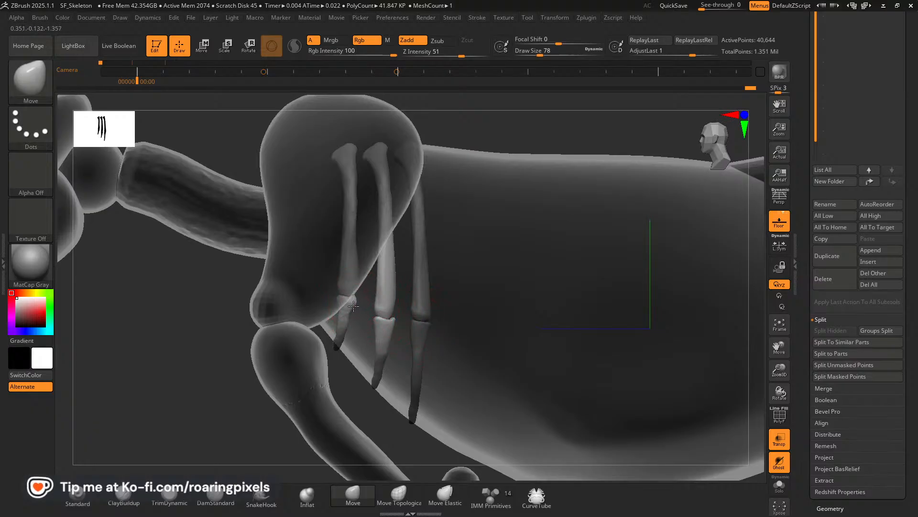
Nudge the first rib pair's shafts slightly outward and adjust its lower tips in front view with Move strokes.
{"action": "left_click_drag", "start_coordinate": [181, 350], "coordinate": [261, 349]}
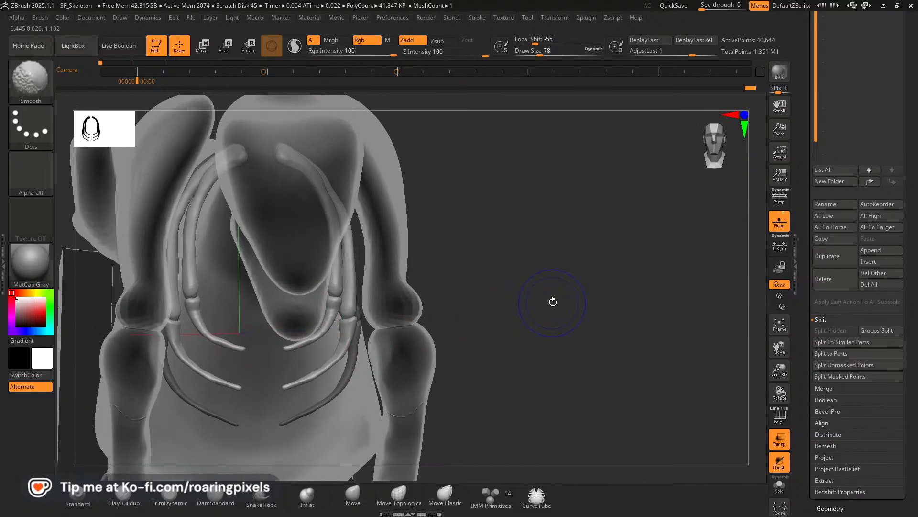
{"action": "left_click_drag", "start_coordinate": [551, 301], "coordinate": [534, 303], "text": "shift"}
{"action": "left_click_drag", "start_coordinate": [336, 288], "coordinate": [332, 287]}
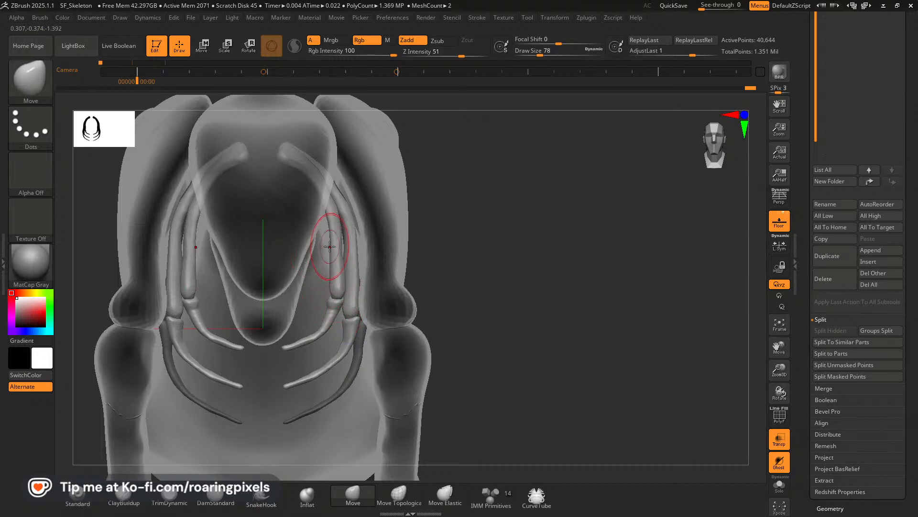
{"action": "left_click_drag", "start_coordinate": [331, 246], "coordinate": [336, 244]}
{"action": "key", "text": "bracketleft"}
{"action": "key", "text": "bracketleft"}
{"action": "key", "text": "bracketleft"}
{"action": "key", "text": "bracketleft"}
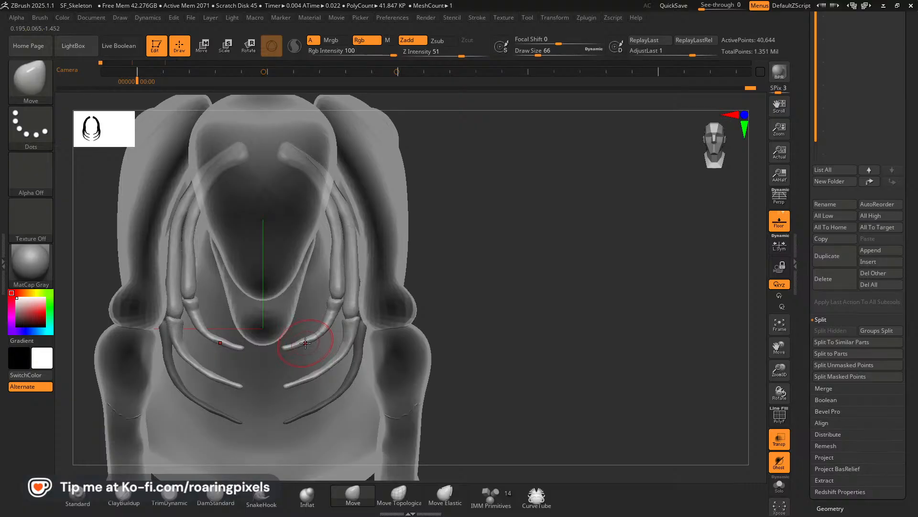
{"action": "left_click_drag", "start_coordinate": [305, 342], "coordinate": [298, 343]}
Refine the first and second rib pairs' joints in side view with small Move strokes.
{"action": "left_click_drag", "start_coordinate": [497, 291], "coordinate": [90, 383]}
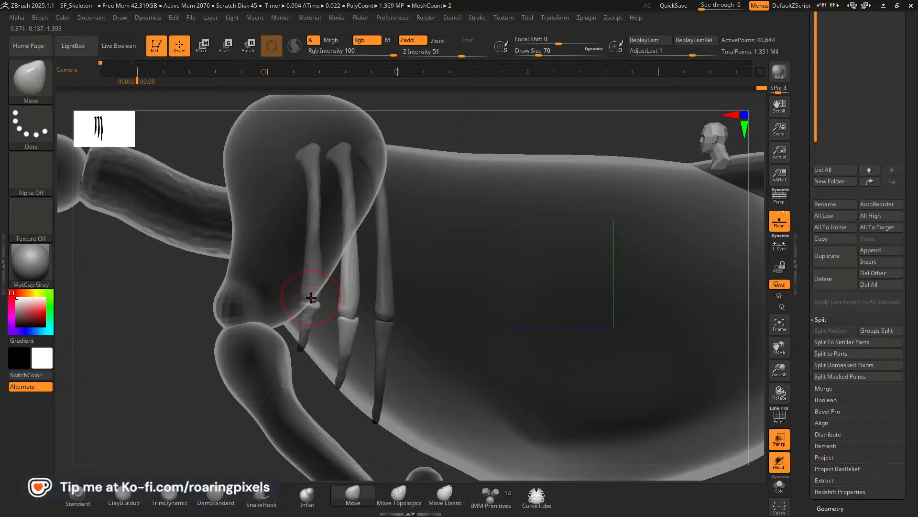
{"action": "left_click", "coordinate": [311, 298], "text": "alt"}
{"action": "left_click_drag", "start_coordinate": [179, 346], "coordinate": [204, 330]}
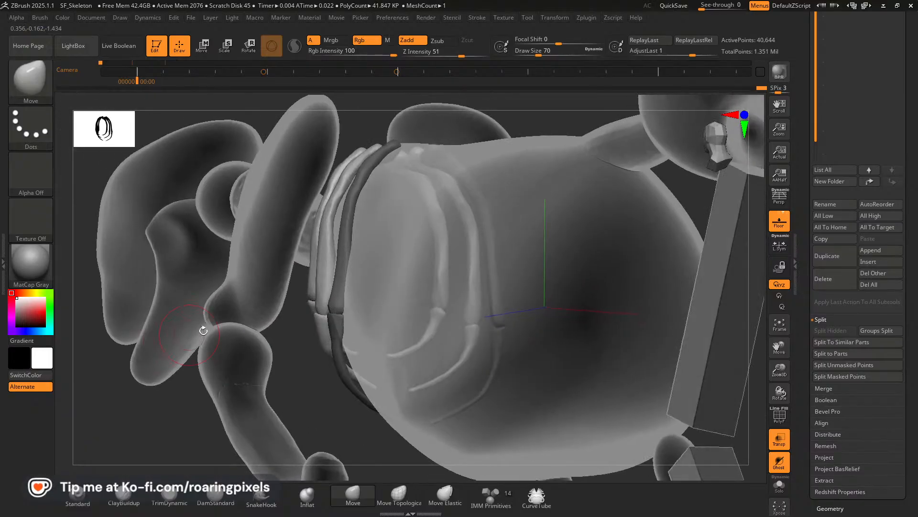
{"action": "mouse_move", "coordinate": [156, 354]}
{"action": "left_mouse_down"}
{"action": "mouse_move", "coordinate": [144, 355]}
{"action": "mouse_move", "coordinate": [184, 389]}
{"action": "mouse_move", "coordinate": [128, 390]}
{"action": "left_mouse_up"}
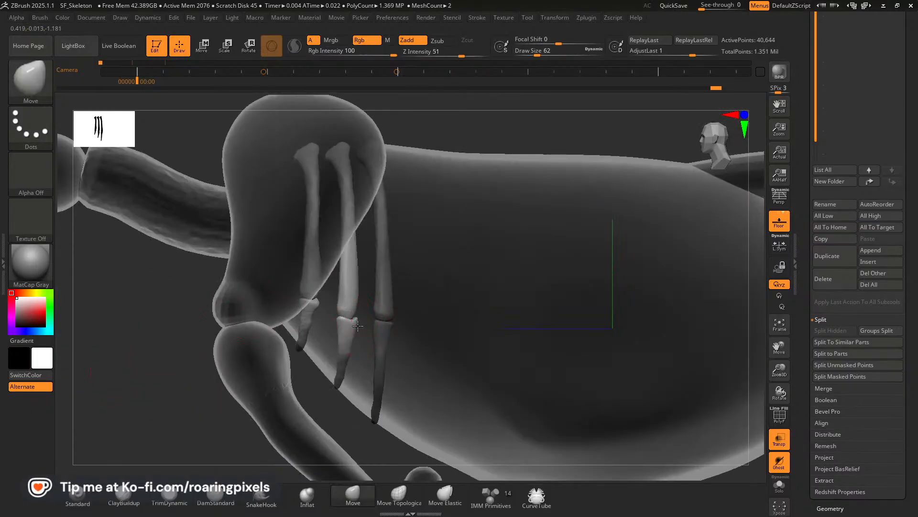
{"action": "left_click", "coordinate": [334, 322], "text": "alt"}
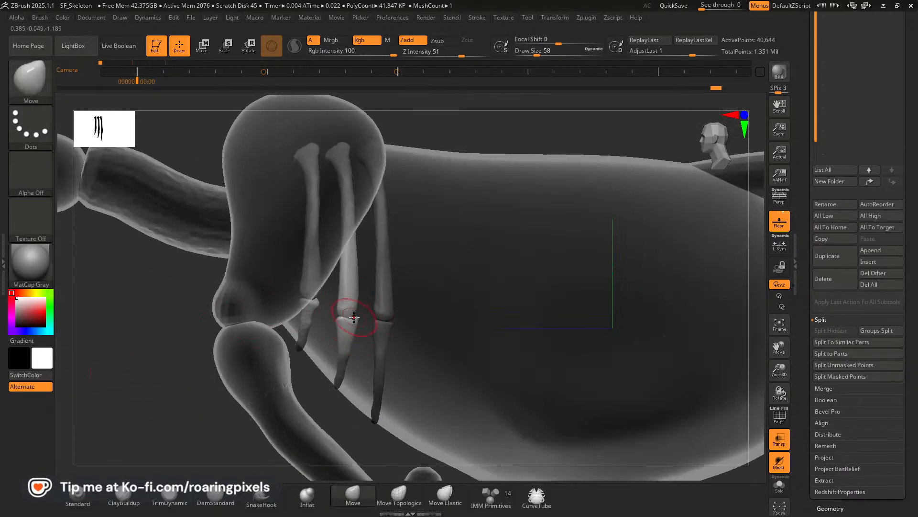
Select the third rib pair and move its joint lower, adjusting the shaft curve with larger Move strokes.
{"action": "left_click", "coordinate": [391, 332], "text": "alt"}
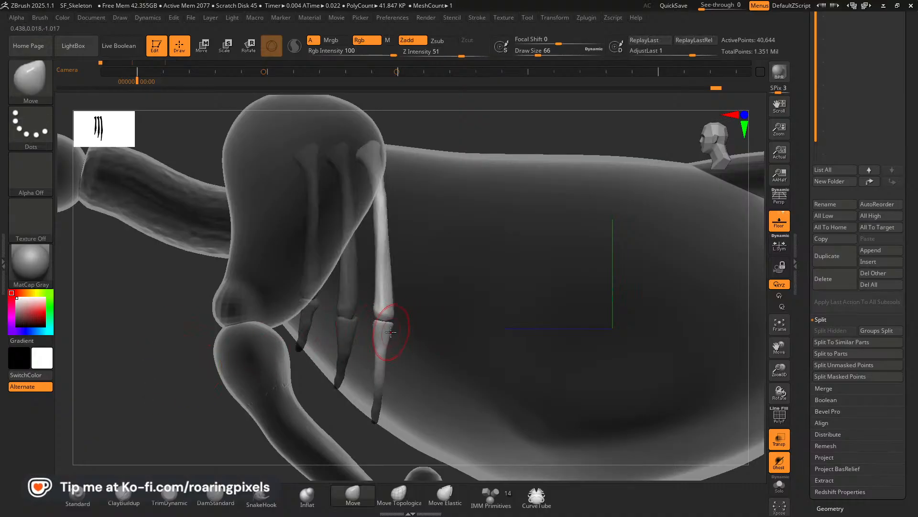
{"action": "key", "text": "bracketright"}
{"action": "key", "text": "bracketright"}
{"action": "left_click_drag", "start_coordinate": [387, 329], "coordinate": [383, 327]}
{"action": "left_click_drag", "start_coordinate": [190, 349], "coordinate": [131, 336]}
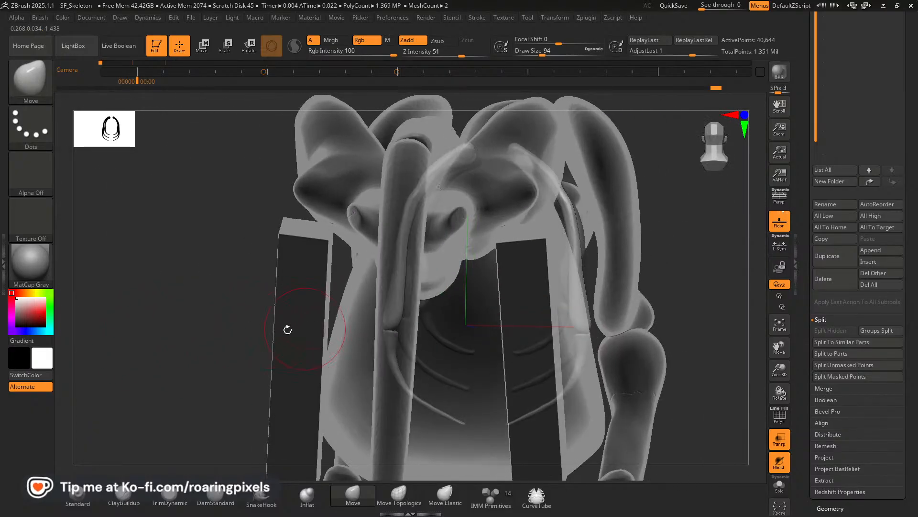
{"action": "left_click_drag", "start_coordinate": [287, 329], "coordinate": [354, 319]}
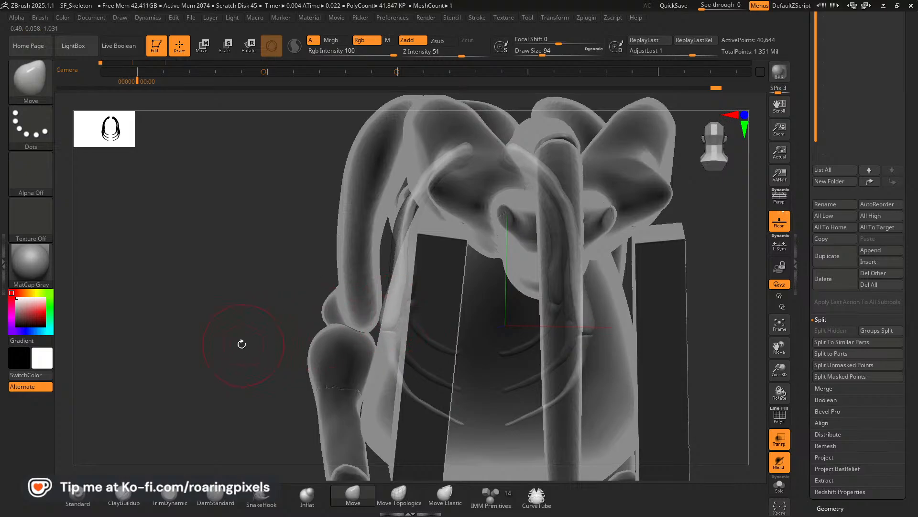
{"action": "mouse_move", "coordinate": [198, 345]}
{"action": "left_mouse_down"}
{"action": "mouse_move", "coordinate": [217, 342]}
{"action": "mouse_move", "coordinate": [203, 355]}
{"action": "mouse_move", "coordinate": [306, 306]}
{"action": "left_mouse_up"}
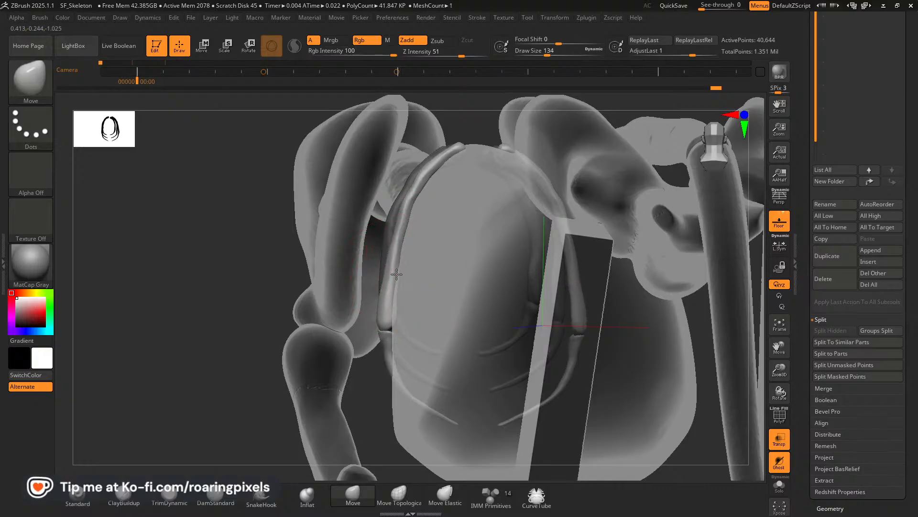
{"action": "mouse_move", "coordinate": [249, 337]}
{"action": "left_mouse_down"}
{"action": "mouse_move", "coordinate": [153, 345]}
{"action": "mouse_move", "coordinate": [193, 330]}
{"action": "left_mouse_up"}
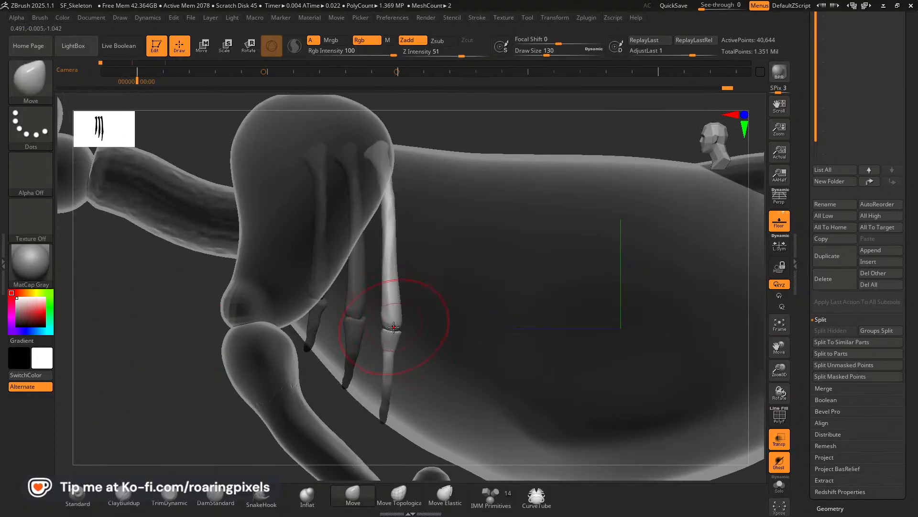
Refine the third rib pair's joint edges in side view with smaller Move strokes.
{"action": "key", "text": "bracketleft"}
{"action": "key", "text": "bracketleft"}
{"action": "key", "text": "bracketleft"}
{"action": "key", "text": "bracketleft"}
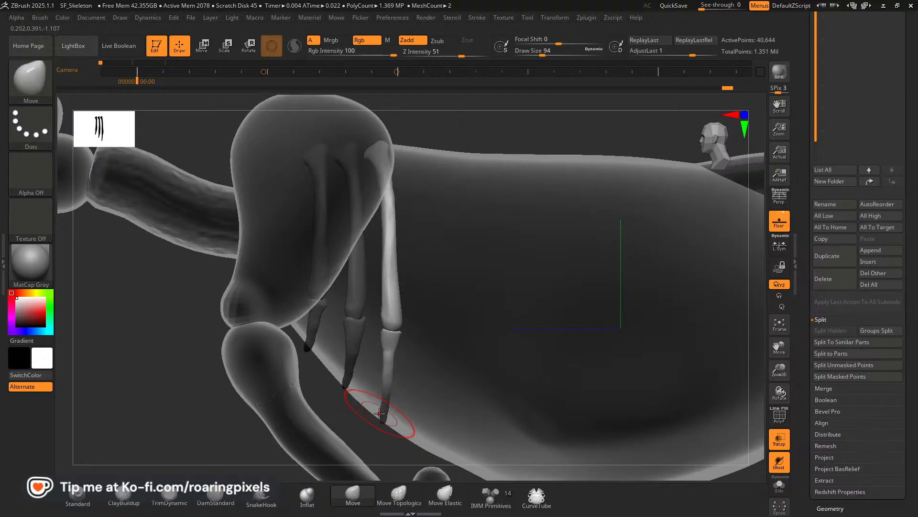
{"action": "key", "text": "bracketleft"}
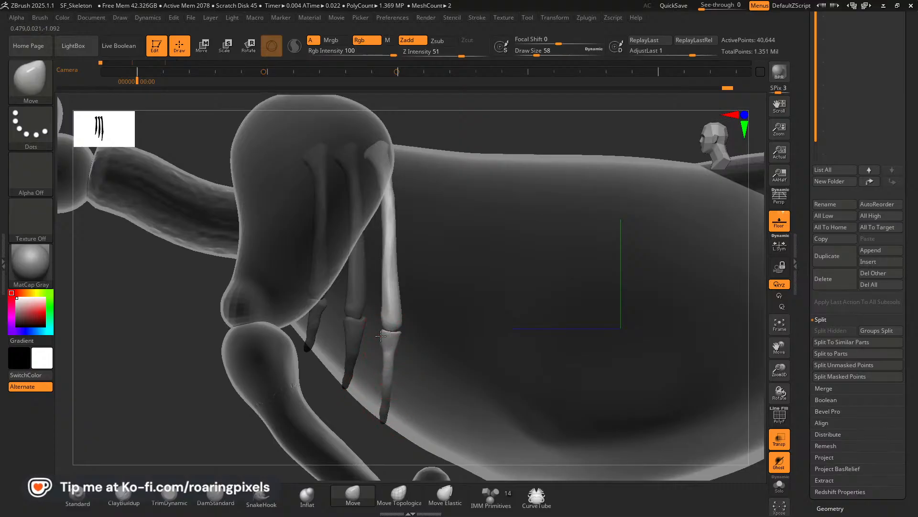
{"action": "left_click", "coordinate": [391, 334], "text": "alt"}
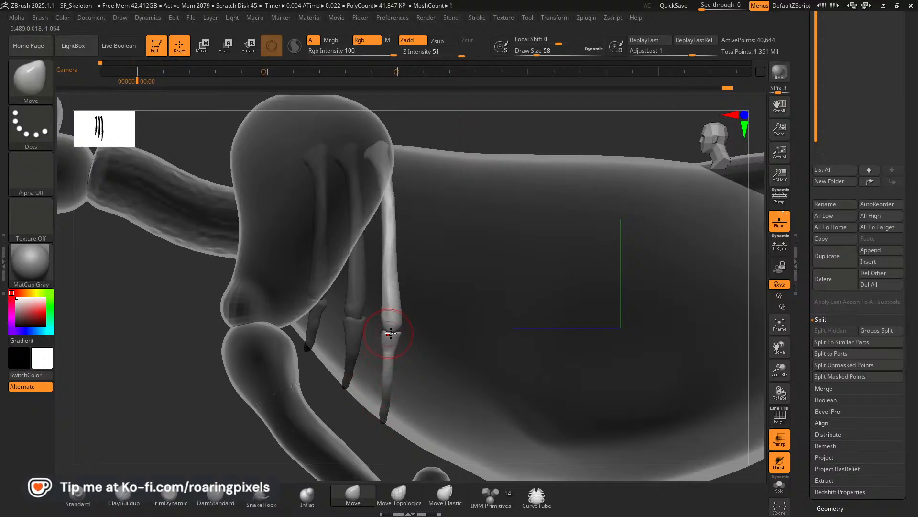
Select the front ribs, isolate the rib pairs from the body blockout, and nudge the front ribs' shafts outward.
{"action": "left_click", "coordinate": [361, 310], "text": "alt"}
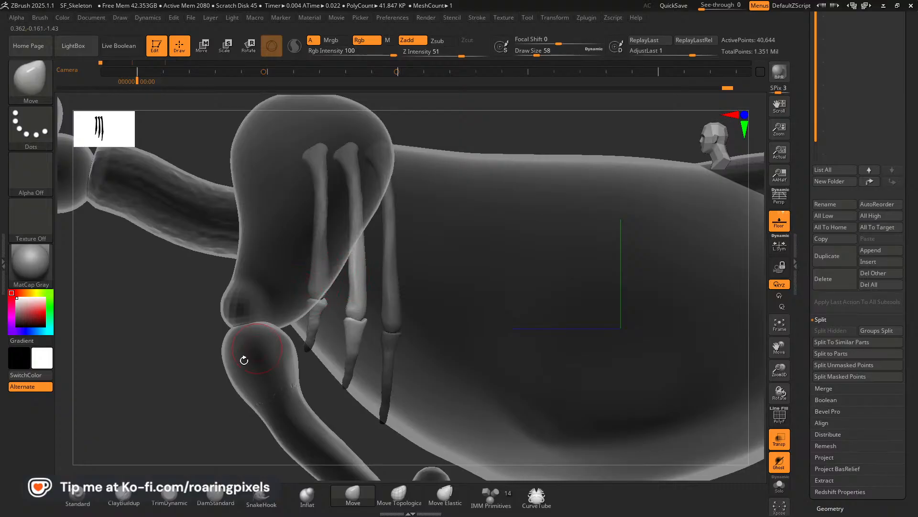
{"action": "left_click_drag", "start_coordinate": [225, 370], "coordinate": [184, 362]}
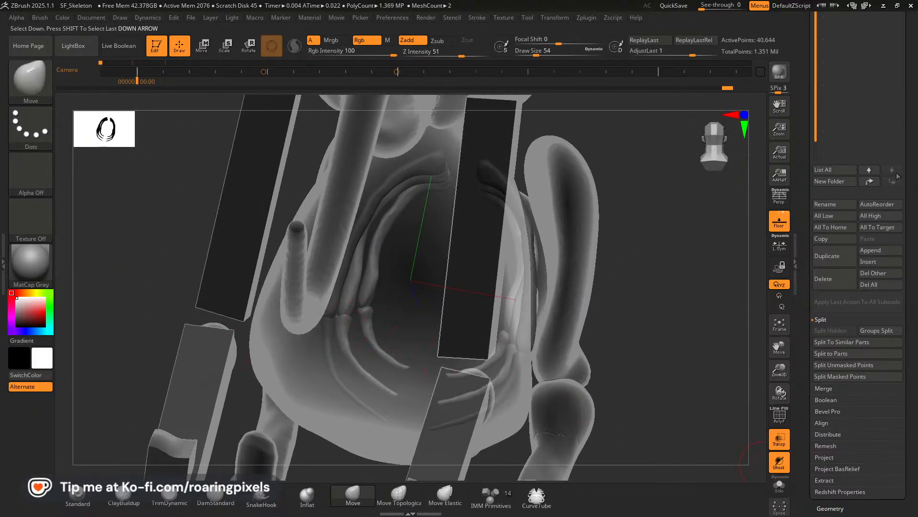
{"action": "left_click", "coordinate": [780, 484]}
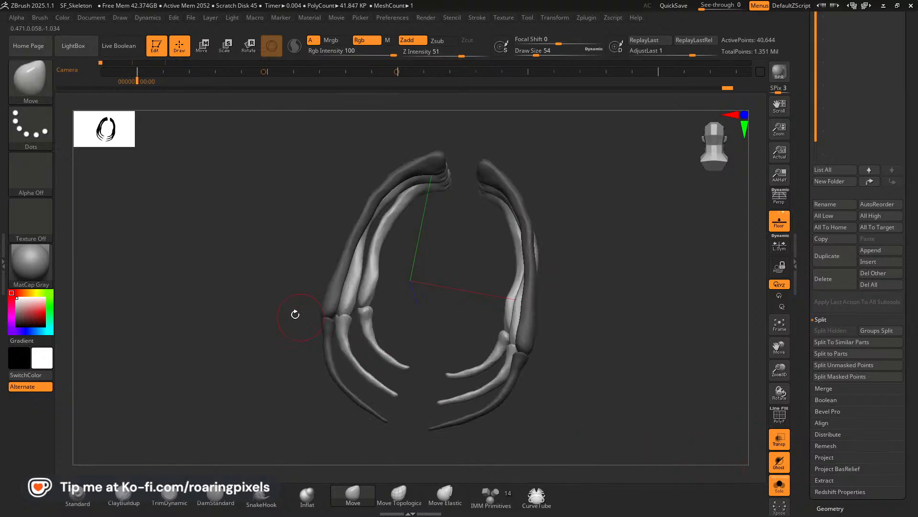
{"action": "left_click_drag", "start_coordinate": [298, 314], "coordinate": [199, 304], "text": "shift"}
{"action": "left_click_drag", "start_coordinate": [376, 268], "coordinate": [356, 276]}
Refine the curves of the front two rib pairs' lower segments around their joints with small Move strokes.
{"action": "key", "text": "bracketleft"}
{"action": "key", "text": "bracketleft"}
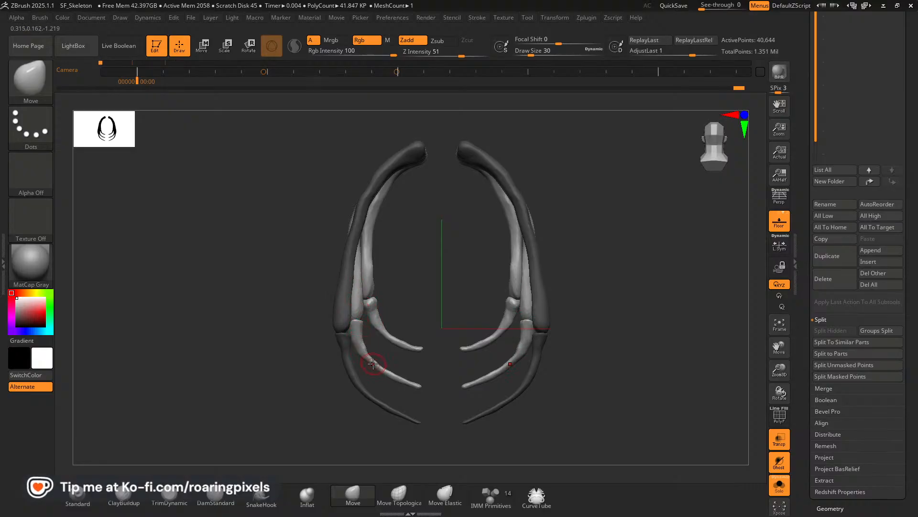
{"action": "key", "text": "bracketright"}
{"action": "key", "text": "bracketright"}
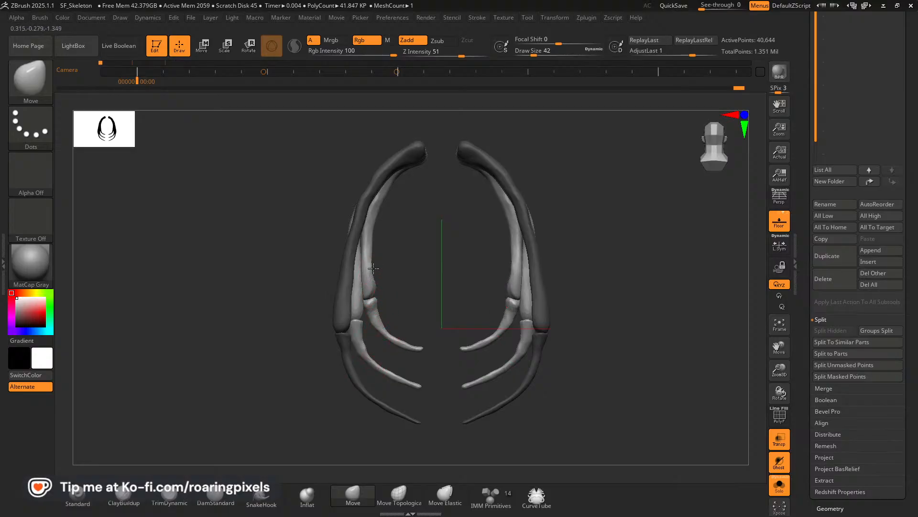
{"action": "key", "text": "bracketleft"}
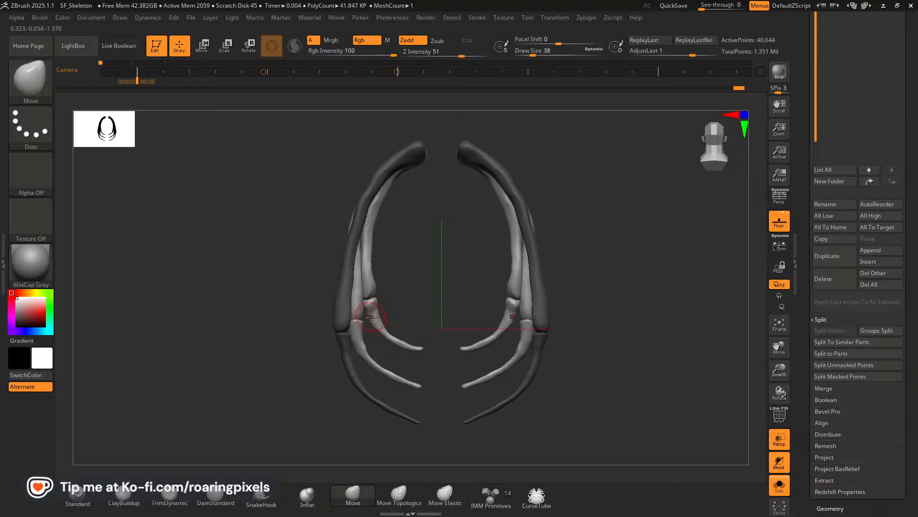
{"action": "left_click_drag", "start_coordinate": [253, 328], "coordinate": [322, 324]}
{"action": "left_click_drag", "start_coordinate": [532, 301], "coordinate": [540, 295], "text": "shift"}
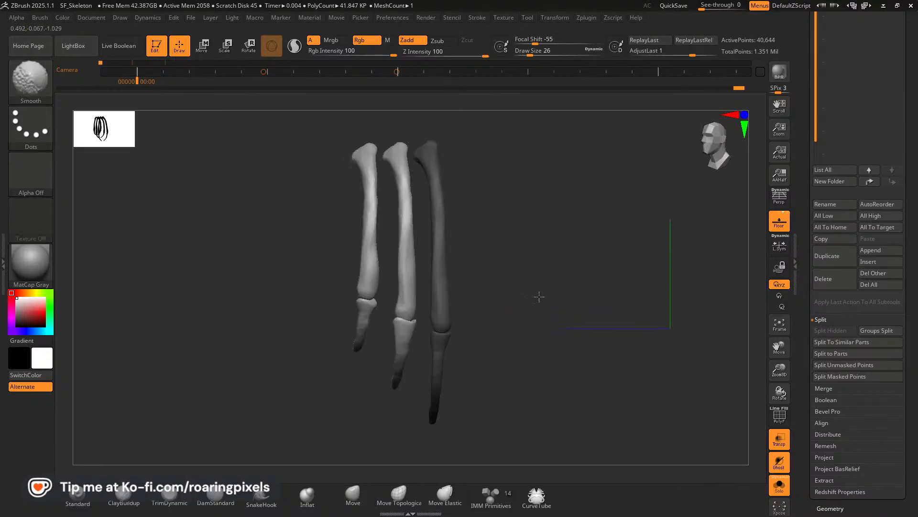
Build up volume on the first rib pair's lower segment below the joint with the ClayBuildup brush.
{"action": "key", "text": "bracketright"}
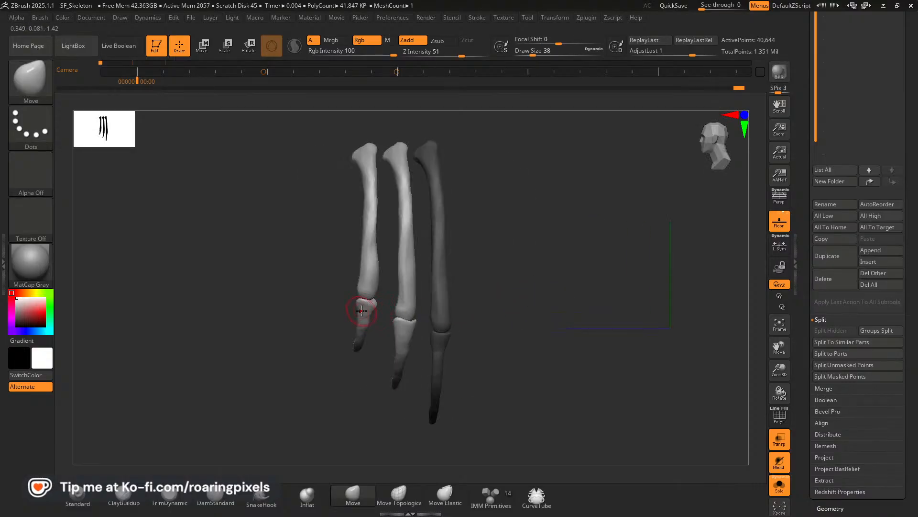
{"action": "left_click", "coordinate": [134, 492]}
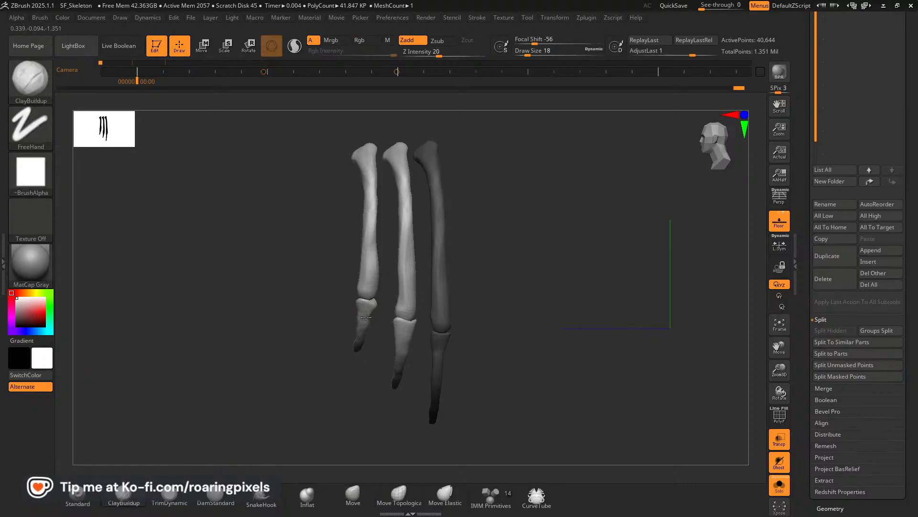
{"action": "key", "text": "bracketright"}
{"action": "key", "text": "bracketright"}
{"action": "key", "text": "bracketright"}
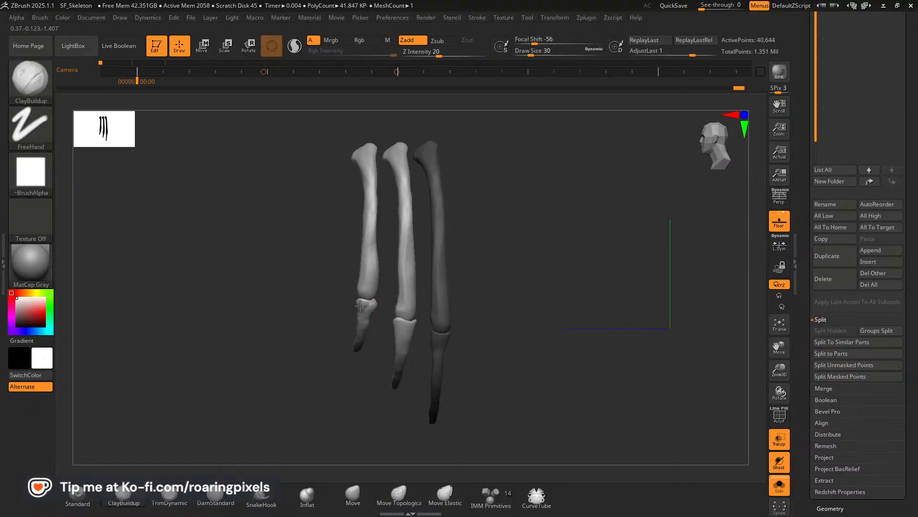
{"action": "mouse_move", "coordinate": [368, 305]}
{"action": "left_mouse_down", "text": "shift"}
{"action": "mouse_move", "coordinate": [351, 328]}
{"action": "mouse_move", "coordinate": [471, 323]}
{"action": "left_mouse_up", "text": "shift"}
{"action": "left_click_drag", "start_coordinate": [360, 311], "coordinate": [358, 330], "text": "shift"}
{"action": "left_click_drag", "start_coordinate": [506, 311], "coordinate": [400, 313]}
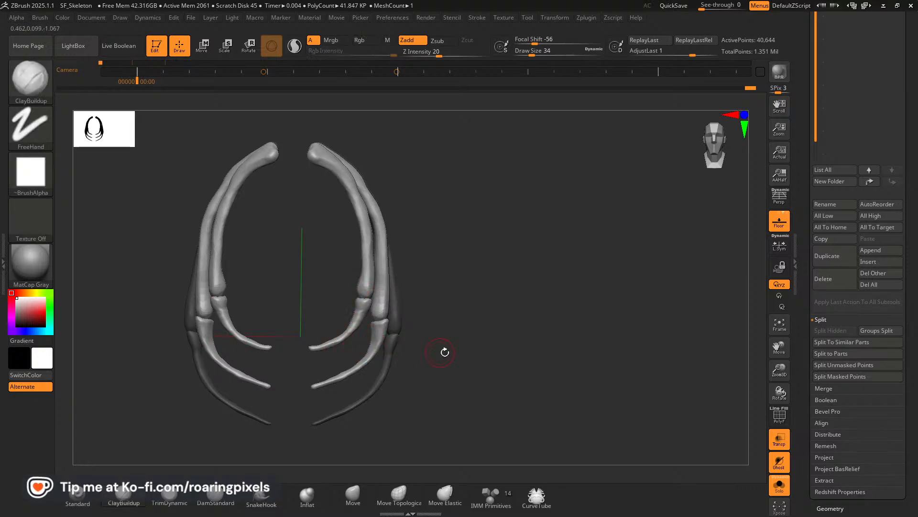
Add ClayBuildup strokes around the second rib pair's joint from the outer and inner sides.
{"action": "mouse_move", "coordinate": [440, 352]}
{"action": "left_mouse_down"}
{"action": "mouse_move", "coordinate": [512, 353]}
{"action": "mouse_move", "coordinate": [379, 337]}
{"action": "left_mouse_up"}
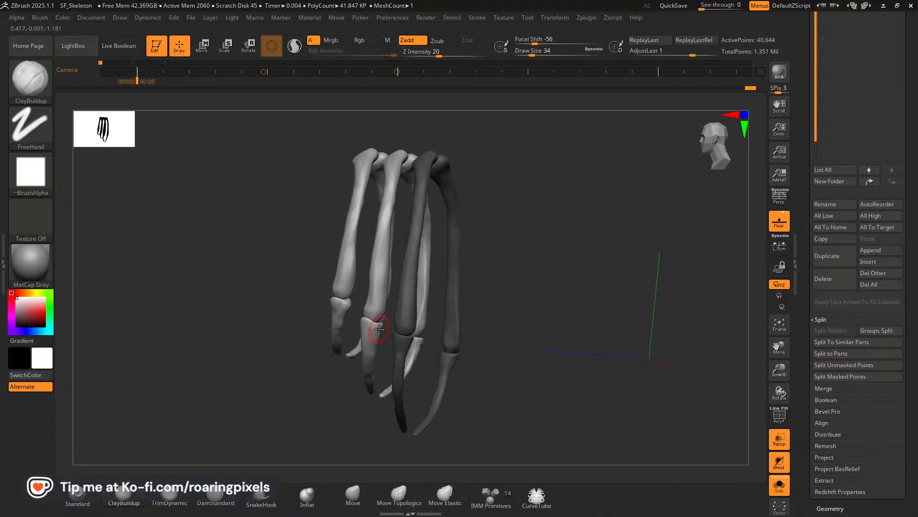
{"action": "left_click_drag", "start_coordinate": [309, 354], "coordinate": [413, 336]}
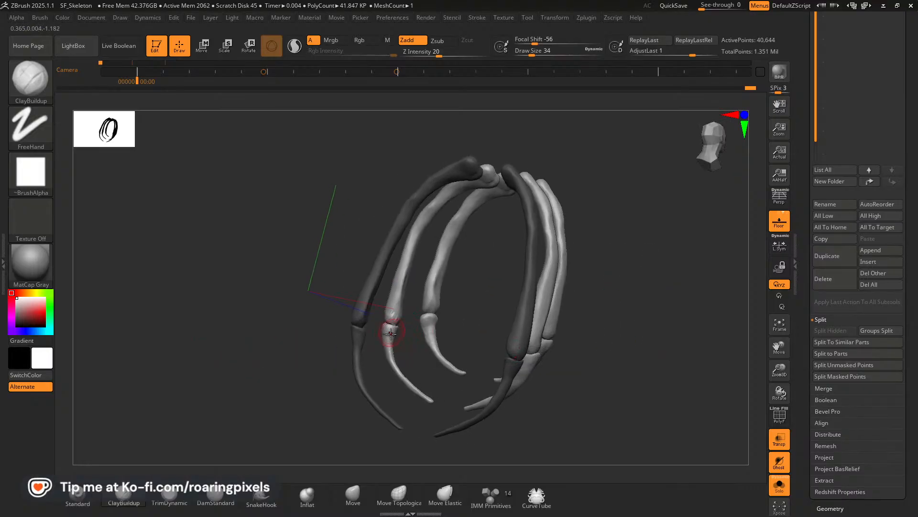
{"action": "left_click_drag", "start_coordinate": [380, 322], "coordinate": [360, 333]}
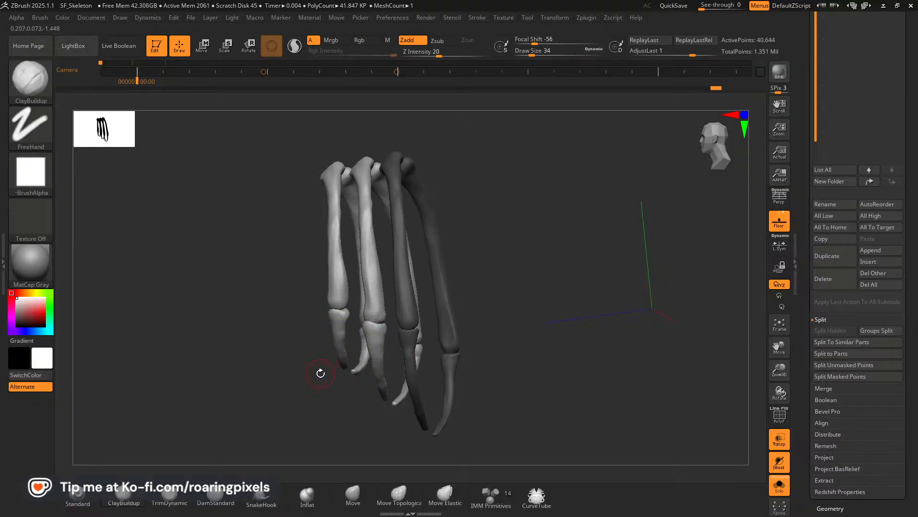
{"action": "left_click_drag", "start_coordinate": [254, 383], "coordinate": [262, 375], "text": "shift"}
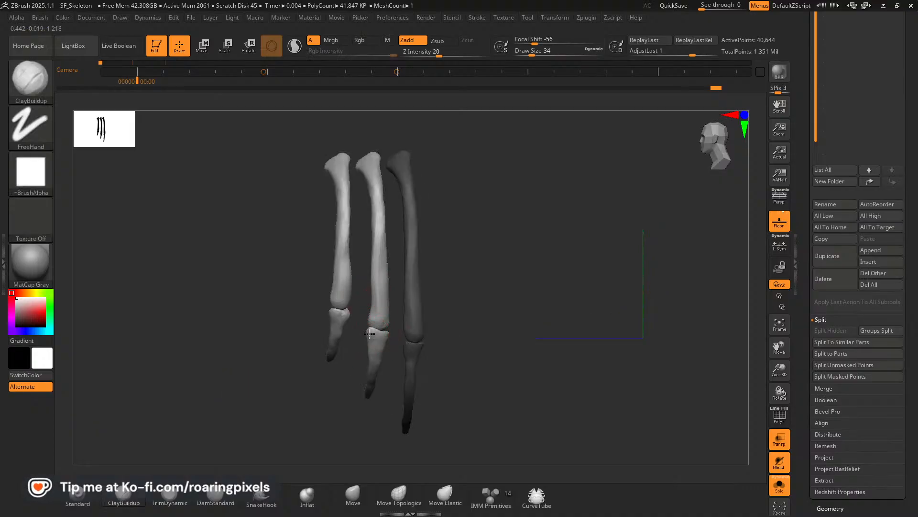
Invert the mask to free the third rib pair and build up its shaft end around the joint with ClayBuildup.
{"action": "key", "text": "ctrl"}
{"action": "key", "text": "ctrl"}
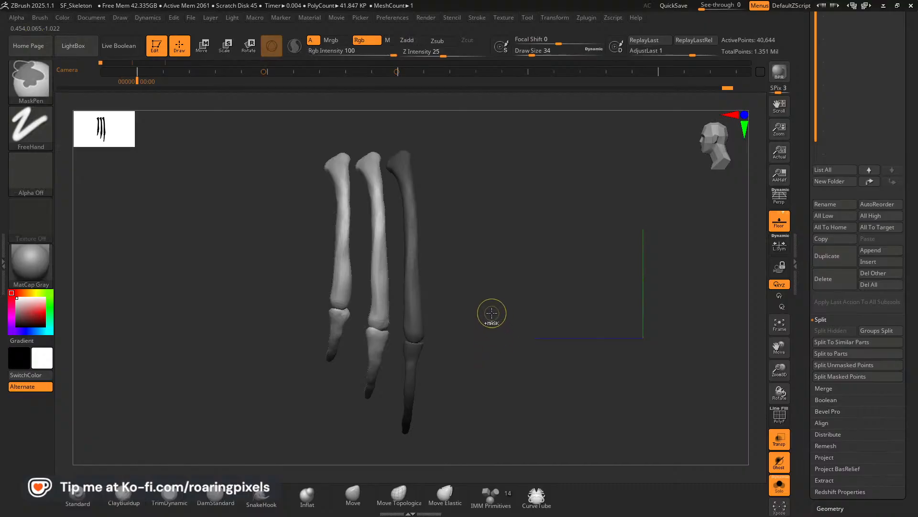
{"action": "left_click", "coordinate": [490, 306], "text": "ctrl"}
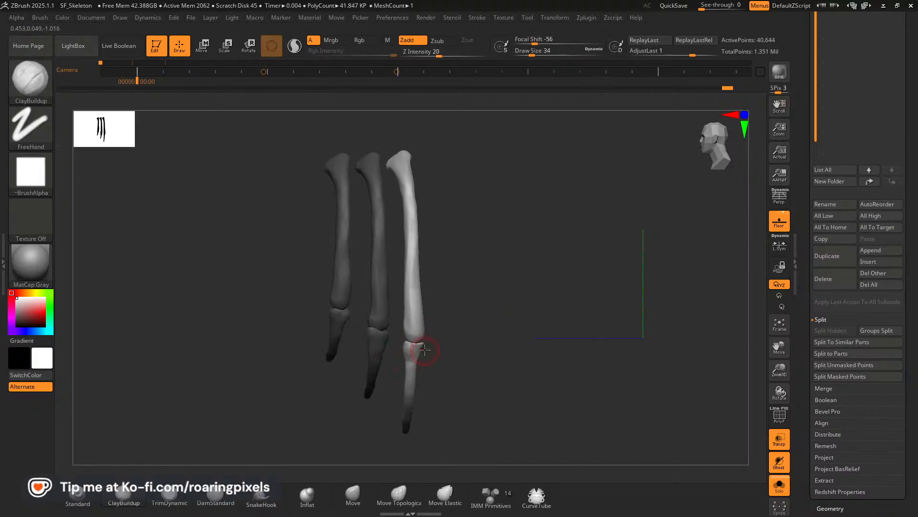
{"action": "left_click_drag", "start_coordinate": [461, 352], "coordinate": [359, 355]}
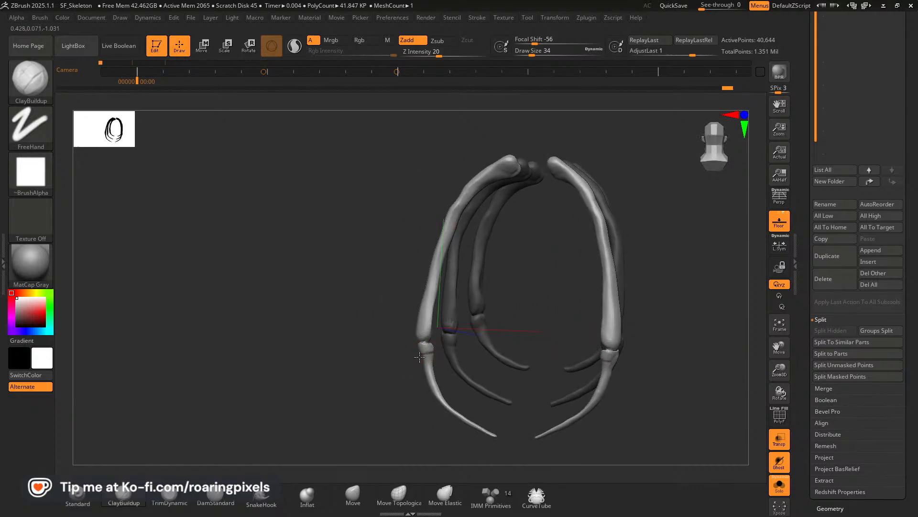
{"action": "mouse_move", "coordinate": [402, 375]}
{"action": "left_mouse_down"}
{"action": "mouse_move", "coordinate": [357, 375]}
{"action": "mouse_move", "coordinate": [419, 362]}
{"action": "mouse_move", "coordinate": [411, 367]}
{"action": "mouse_move", "coordinate": [423, 356]}
{"action": "mouse_move", "coordinate": [545, 363]}
{"action": "mouse_move", "coordinate": [505, 368]}
{"action": "mouse_move", "coordinate": [536, 387]}
{"action": "mouse_move", "coordinate": [522, 381]}
{"action": "mouse_move", "coordinate": [569, 374]}
{"action": "left_mouse_up"}
{"action": "key", "text": "shift"}
{"action": "key", "text": "shift"}
{"action": "left_click_drag", "start_coordinate": [781, 374], "coordinate": [781, 397]}
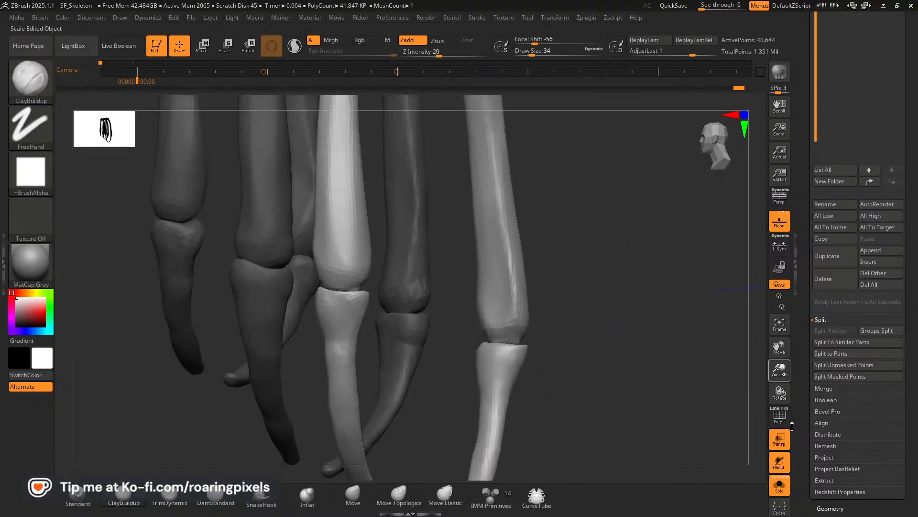
{"action": "left_click", "coordinate": [783, 419]}
{"action": "left_click", "coordinate": [784, 419]}
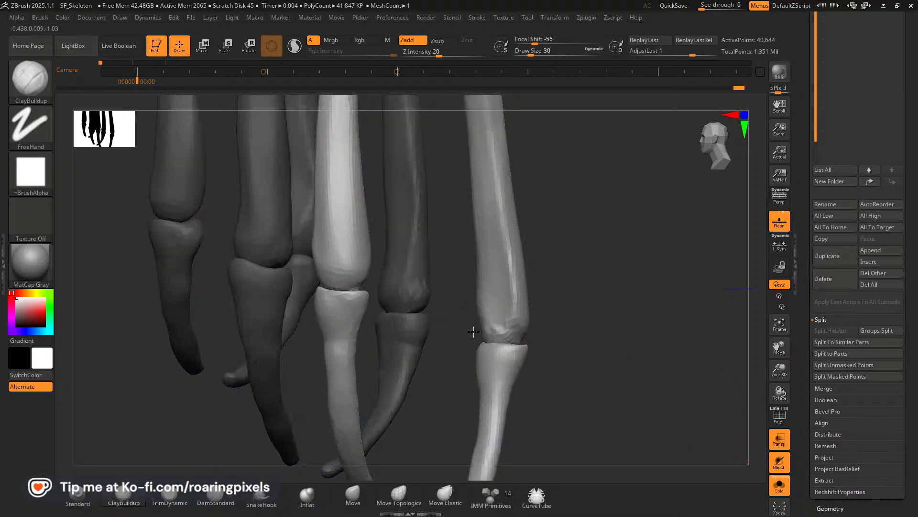
{"action": "mouse_move", "coordinate": [485, 323]}
{"action": "left_mouse_down"}
{"action": "mouse_move", "coordinate": [489, 315]}
{"action": "mouse_move", "coordinate": [518, 330]}
{"action": "left_mouse_up"}
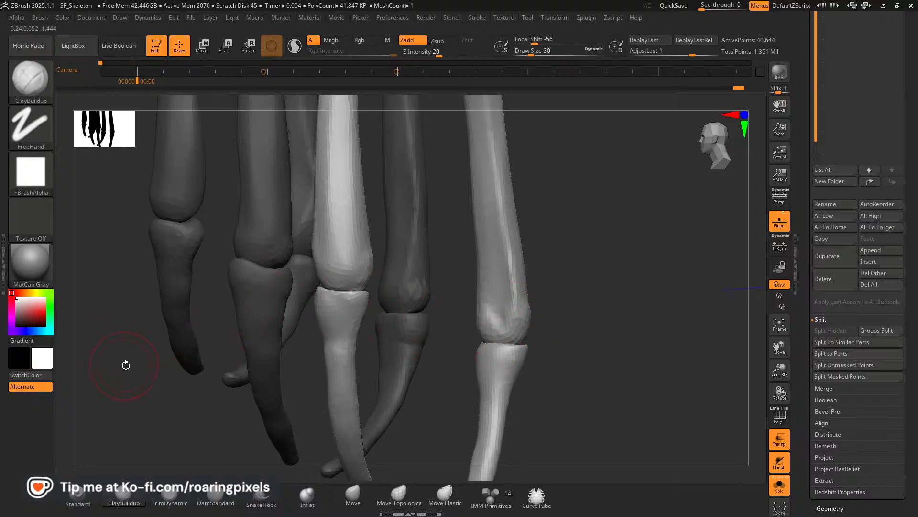
Add ClayBuildup volume to the third rib pair's lower segment just below the joint.
{"action": "left_click_drag", "start_coordinate": [126, 364], "coordinate": [138, 365]}
{"action": "mouse_move", "coordinate": [586, 277]}
{"action": "left_mouse_down"}
{"action": "mouse_move", "coordinate": [607, 278]}
{"action": "mouse_move", "coordinate": [611, 225]}
{"action": "mouse_move", "coordinate": [617, 256]}
{"action": "left_mouse_up"}
{"action": "mouse_move", "coordinate": [702, 312]}
{"action": "left_mouse_down"}
{"action": "mouse_move", "coordinate": [681, 313]}
{"action": "mouse_move", "coordinate": [704, 316]}
{"action": "left_mouse_up"}
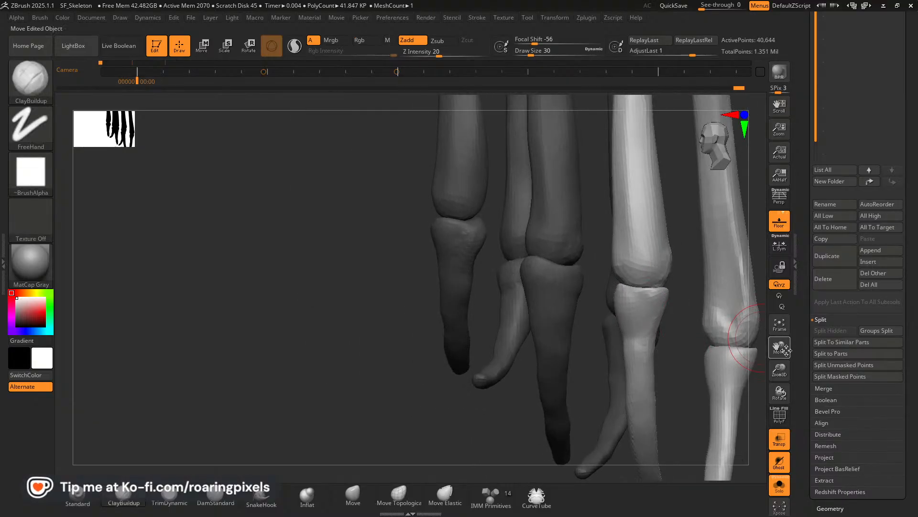
{"action": "left_click_drag", "start_coordinate": [781, 348], "coordinate": [668, 311]}
{"action": "mouse_move", "coordinate": [697, 340]}
{"action": "left_mouse_down"}
{"action": "mouse_move", "coordinate": [718, 348]}
{"action": "mouse_move", "coordinate": [707, 344]}
{"action": "left_mouse_up"}
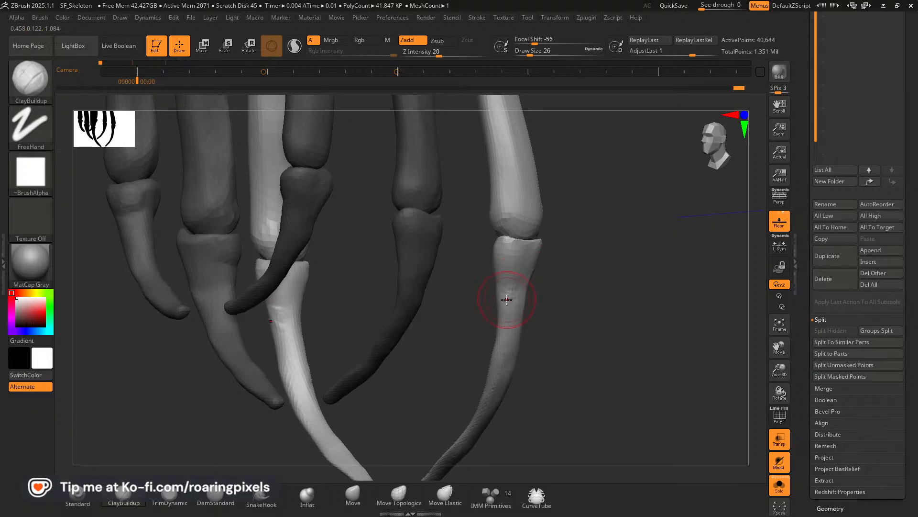
{"action": "left_click_drag", "start_coordinate": [507, 300], "coordinate": [507, 302], "text": "shift"}
{"action": "mouse_move", "coordinate": [604, 299]}
{"action": "left_mouse_down"}
{"action": "mouse_move", "coordinate": [526, 290]}
{"action": "mouse_move", "coordinate": [568, 288]}
{"action": "left_mouse_up"}
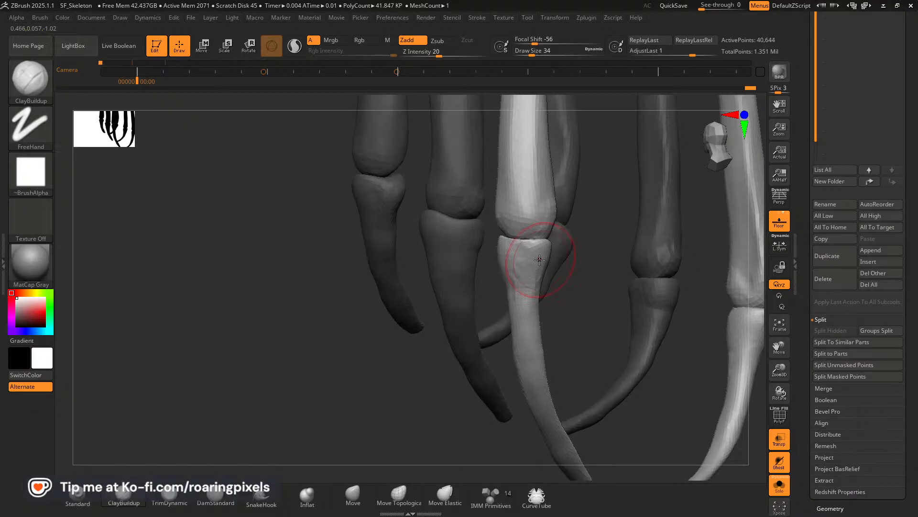
Extend the ClayBuildup strokes down the third rib pair's lower segment on both its outer and inner sides.
{"action": "left_click_drag", "start_coordinate": [390, 364], "coordinate": [322, 362]}
{"action": "left_click_drag", "start_coordinate": [523, 307], "coordinate": [530, 330]}
{"action": "left_click_drag", "start_coordinate": [382, 365], "coordinate": [550, 349]}
{"action": "left_click_drag", "start_coordinate": [620, 331], "coordinate": [527, 284]}
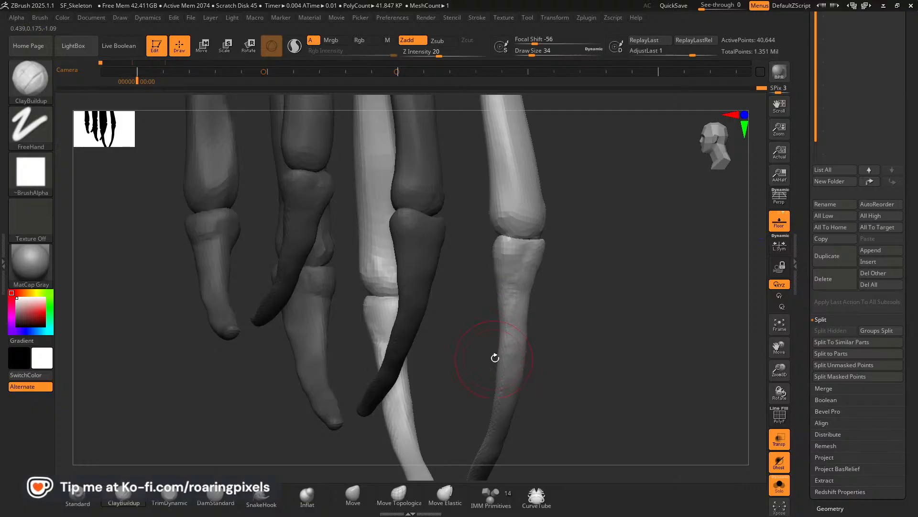
{"action": "left_click_drag", "start_coordinate": [514, 352], "coordinate": [511, 289], "text": "shift"}
{"action": "mouse_move", "coordinate": [565, 297]}
{"action": "left_mouse_down"}
{"action": "mouse_move", "coordinate": [631, 299]}
{"action": "mouse_move", "coordinate": [668, 325]}
{"action": "left_mouse_up"}
{"action": "mouse_move", "coordinate": [713, 326]}
{"action": "left_mouse_down"}
{"action": "mouse_move", "coordinate": [607, 322]}
{"action": "mouse_move", "coordinate": [537, 287]}
{"action": "left_mouse_up"}
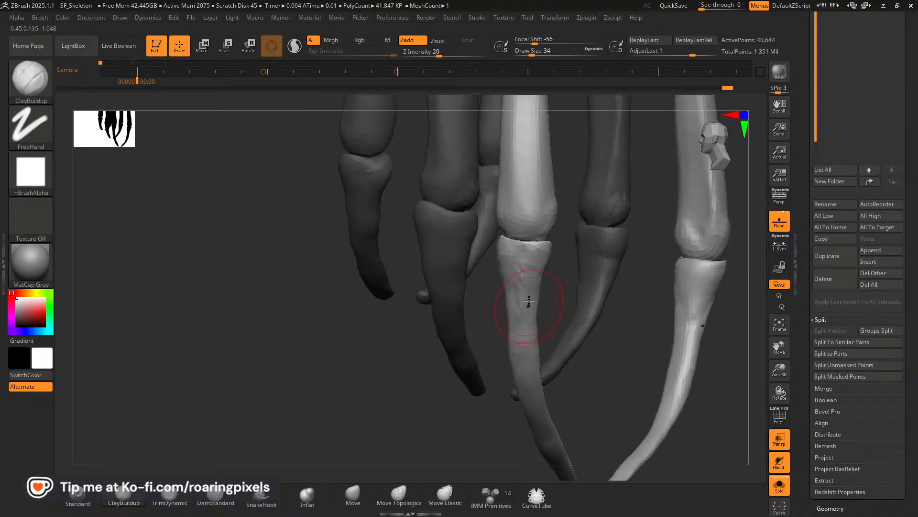
Smooth the built-up strokes along the third rib pair's lower segment.
{"action": "key", "text": "shift"}
{"action": "mouse_move", "coordinate": [525, 278]}
{"action": "left_mouse_down", "text": "shift"}
{"action": "mouse_move", "coordinate": [524, 307]}
{"action": "mouse_move", "coordinate": [530, 293]}
{"action": "left_mouse_up", "text": "shift"}
{"action": "left_click_drag", "start_coordinate": [442, 380], "coordinate": [376, 403]}
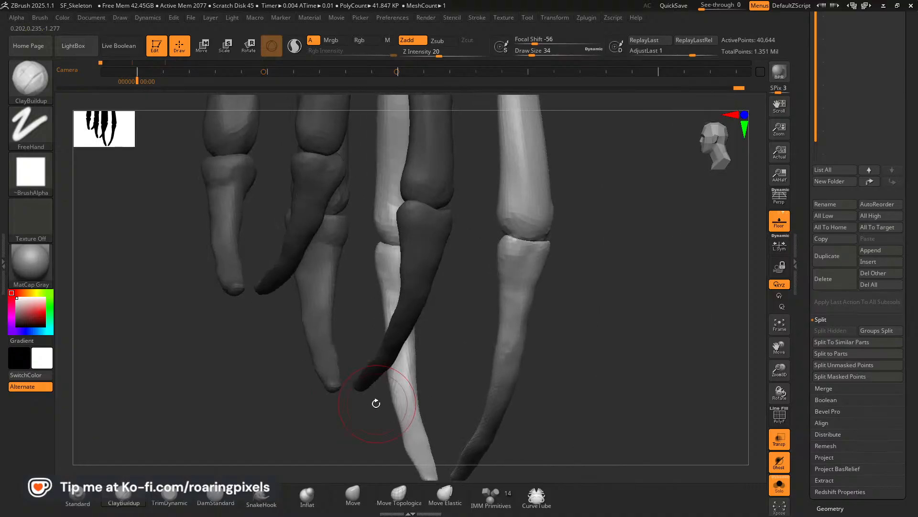
{"action": "left_click_drag", "start_coordinate": [510, 302], "coordinate": [498, 355]}
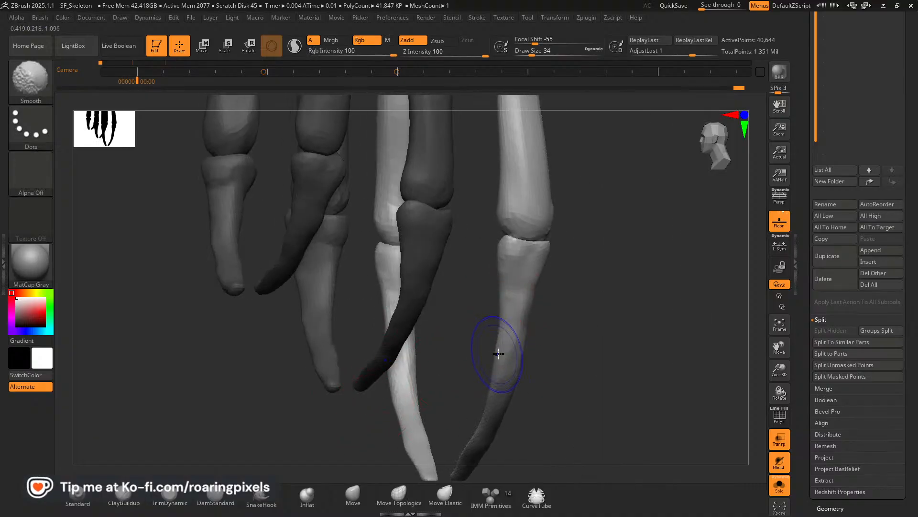
Turn off transparency and solo mode to show the ribs together with the full body blockout.
{"action": "left_click_drag", "start_coordinate": [565, 339], "coordinate": [587, 335], "text": "shift"}
{"action": "left_click_drag", "start_coordinate": [780, 369], "coordinate": [748, 405]}
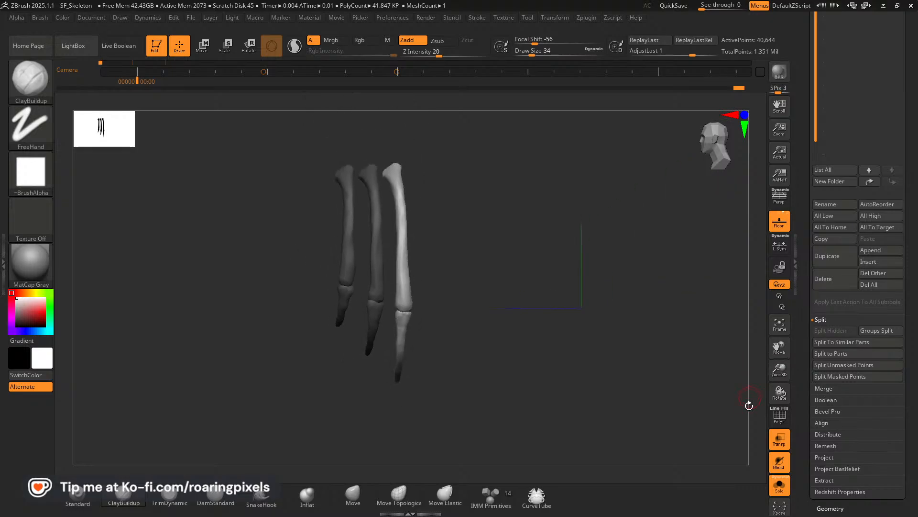
{"action": "left_click", "coordinate": [783, 444]}
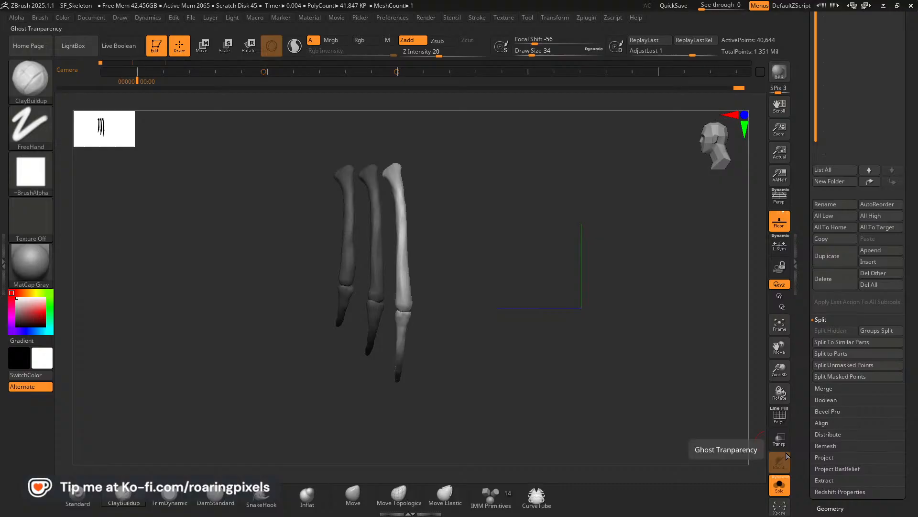
{"action": "left_click", "coordinate": [779, 490]}
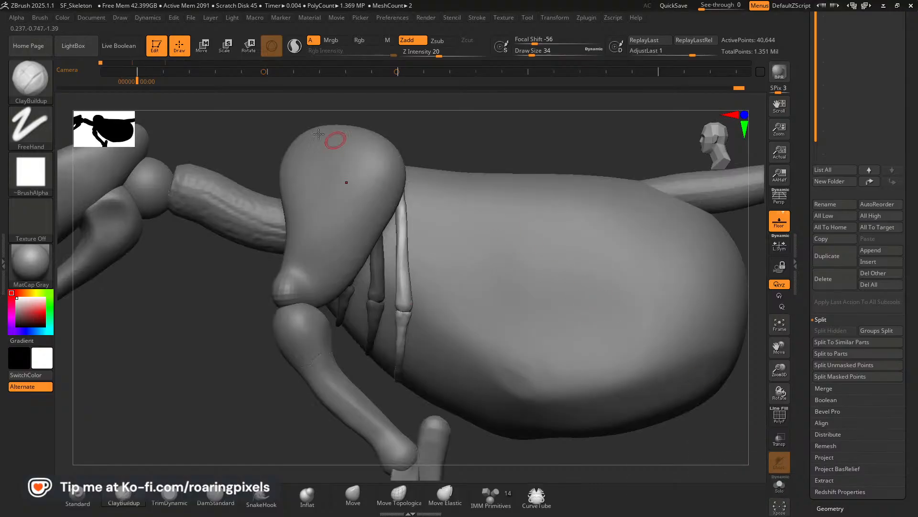
Reset the transform gizmo's orientation to the world axes and duplicate the third rib pair toward the rear as a fourth pair.
{"action": "left_click", "coordinate": [204, 47]}
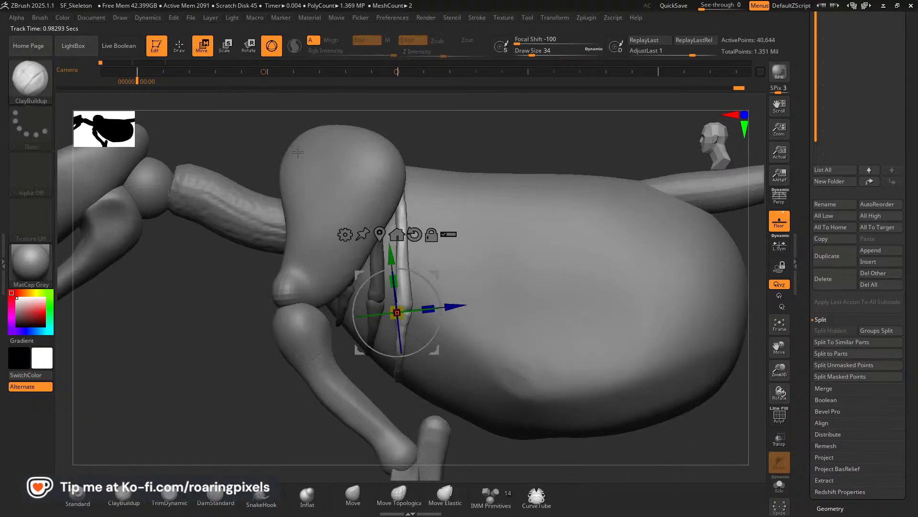
{"action": "left_click", "coordinate": [433, 236]}
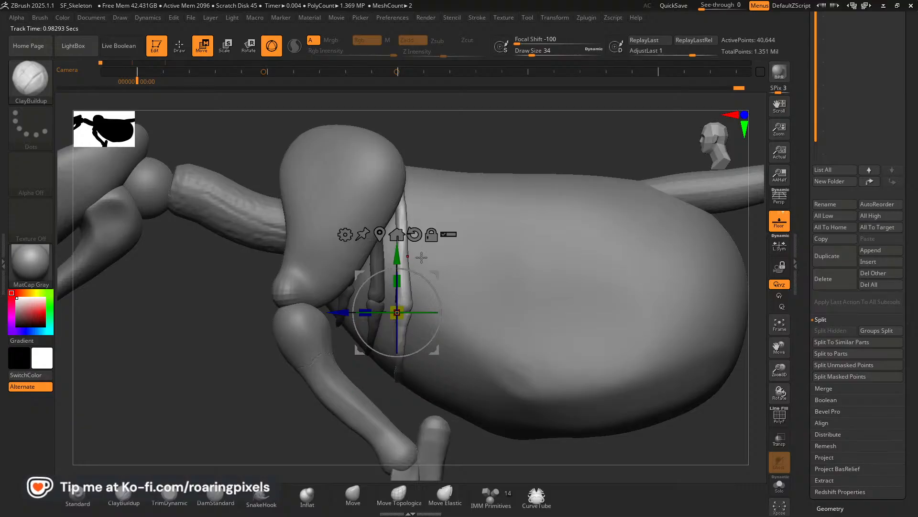
{"action": "left_click_drag", "start_coordinate": [353, 312], "coordinate": [366, 321], "text": "ctrl"}
{"action": "left_click_drag", "start_coordinate": [463, 292], "coordinate": [464, 289]}
{"action": "left_click_drag", "start_coordinate": [365, 314], "coordinate": [370, 314]}
{"action": "left_click_drag", "start_coordinate": [501, 152], "coordinate": [368, 286]}
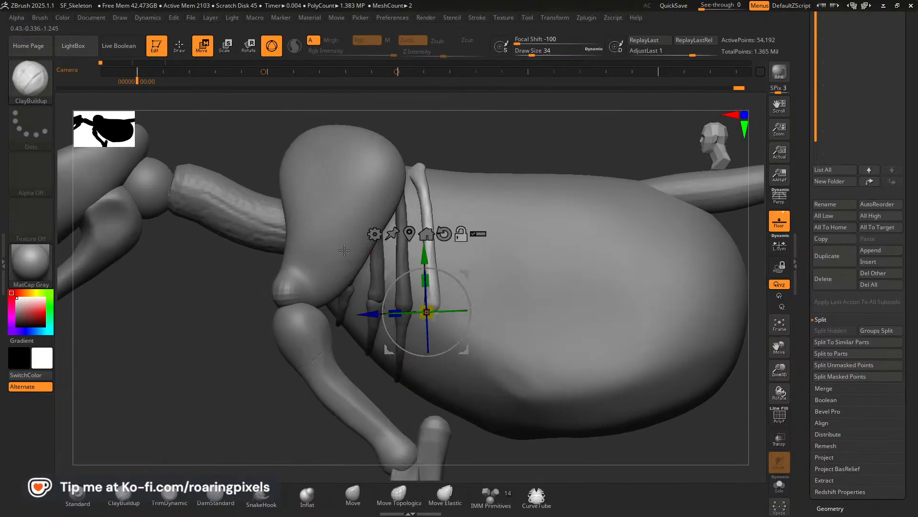
Check the rib spacing on the lion skeleton reference, shift the fourth rib pair slightly further back and adjust its tilt.
{"action": "key", "text": "alt+Tab"}
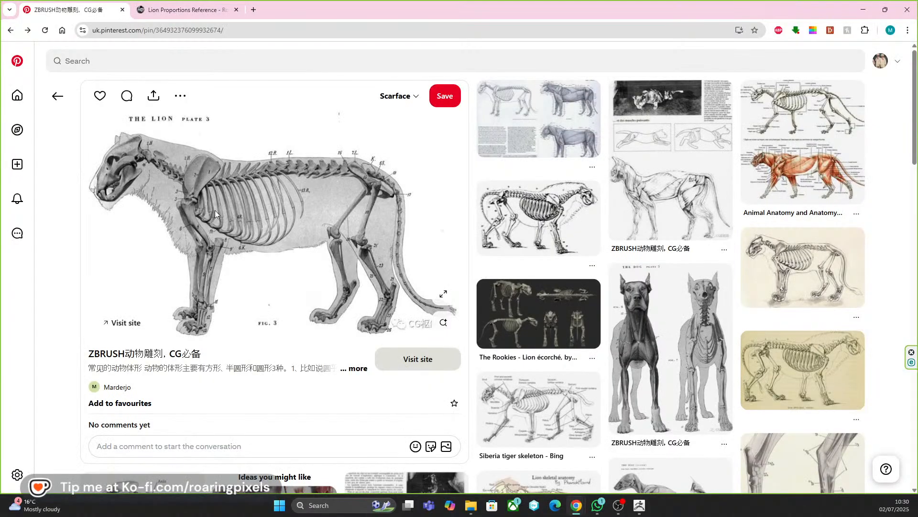
{"action": "key", "text": "alt+Tab"}
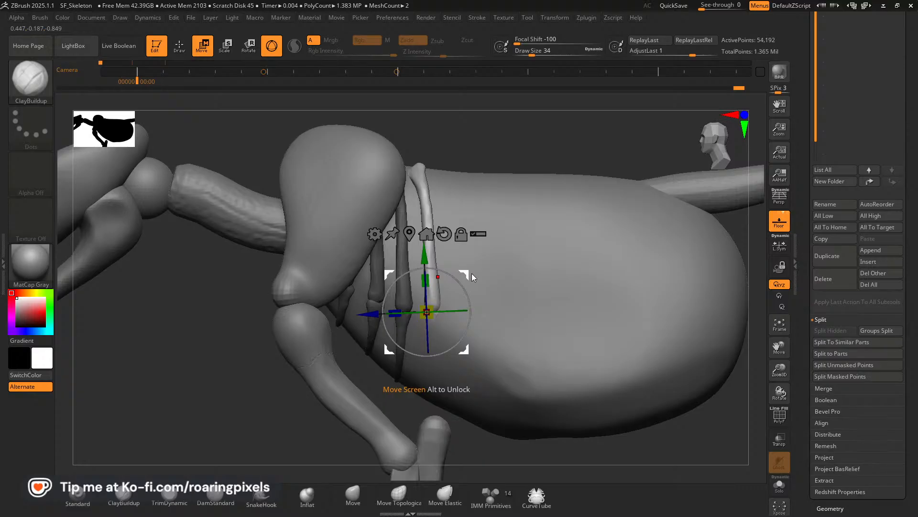
{"action": "left_click_drag", "start_coordinate": [372, 314], "coordinate": [377, 315]}
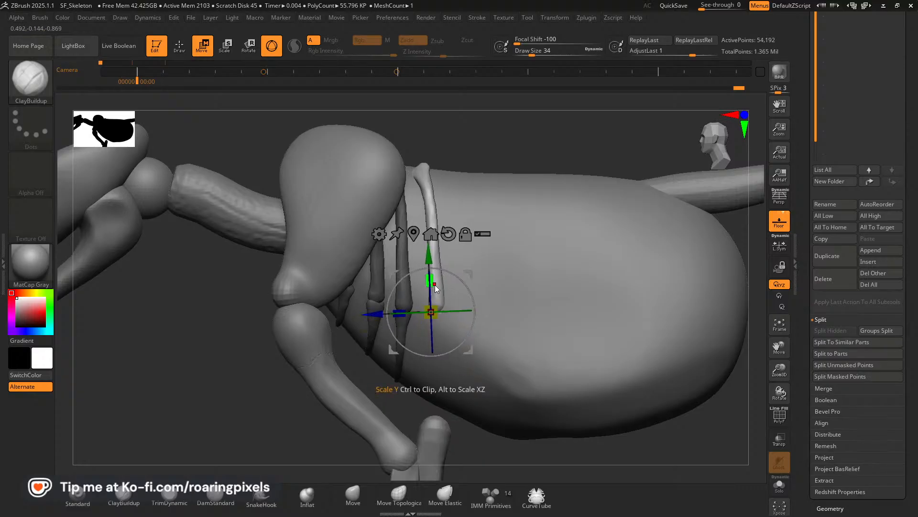
{"action": "left_click_drag", "start_coordinate": [462, 276], "coordinate": [455, 277]}
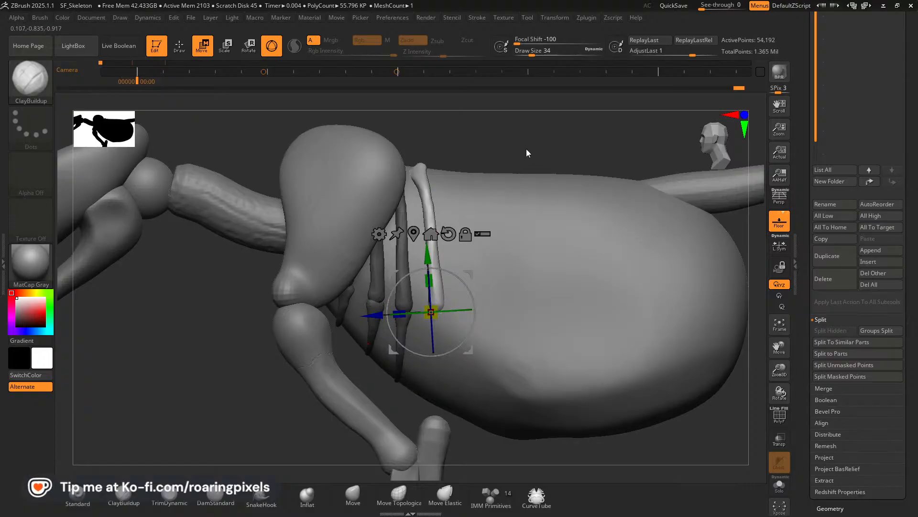
{"action": "mouse_move", "coordinate": [526, 153]}
{"action": "left_mouse_down"}
{"action": "mouse_move", "coordinate": [482, 153]}
{"action": "mouse_move", "coordinate": [500, 149]}
{"action": "left_mouse_up"}
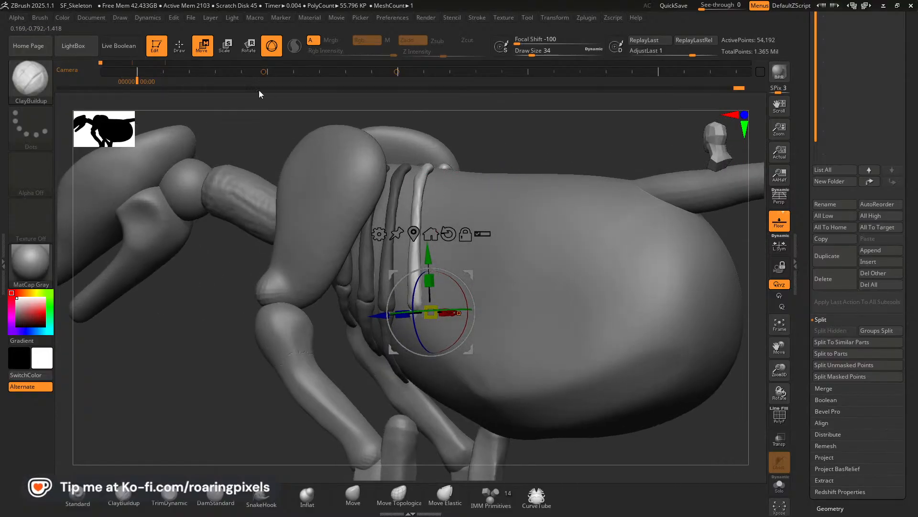
Make the blockout transparent, stretch the fourth rib pair's lower tips toward the belly with Move Elastic, and lower its joints with Move.
{"action": "left_click", "coordinate": [179, 46]}
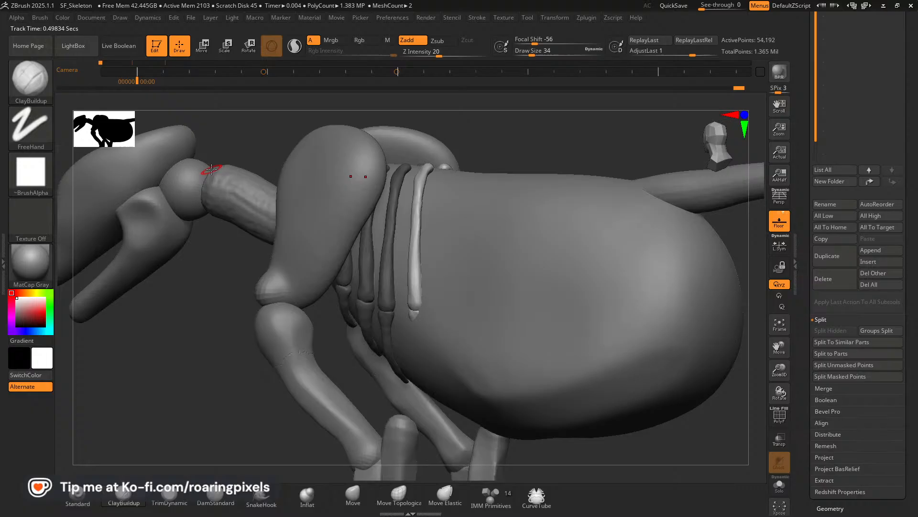
{"action": "left_click", "coordinate": [780, 440]}
{"action": "left_click_drag", "start_coordinate": [194, 370], "coordinate": [163, 383]}
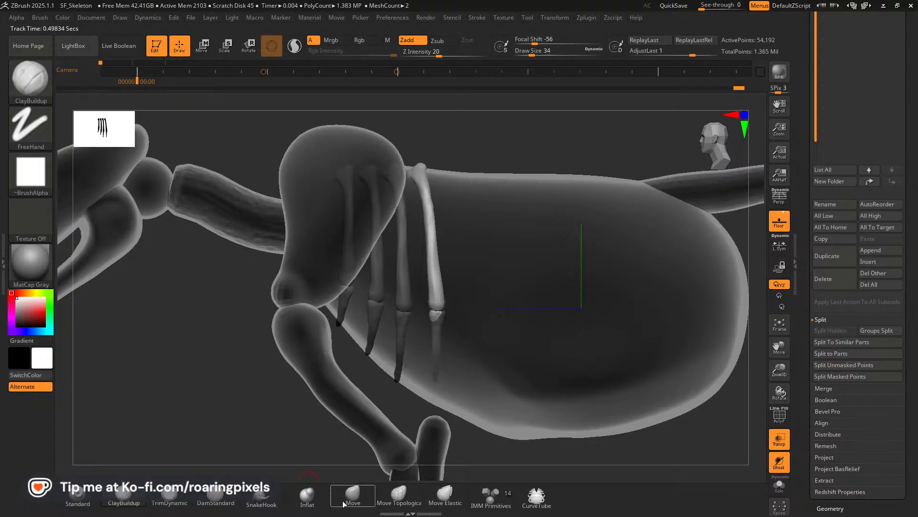
{"action": "left_click", "coordinate": [439, 503]}
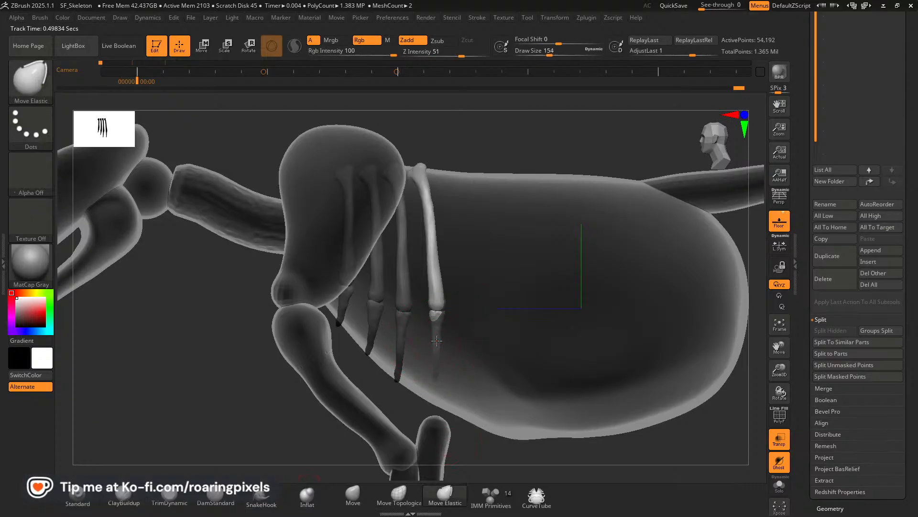
{"action": "key", "text": "bracketright"}
{"action": "key", "text": "bracketright"}
{"action": "left_click_drag", "start_coordinate": [436, 344], "coordinate": [430, 386]}
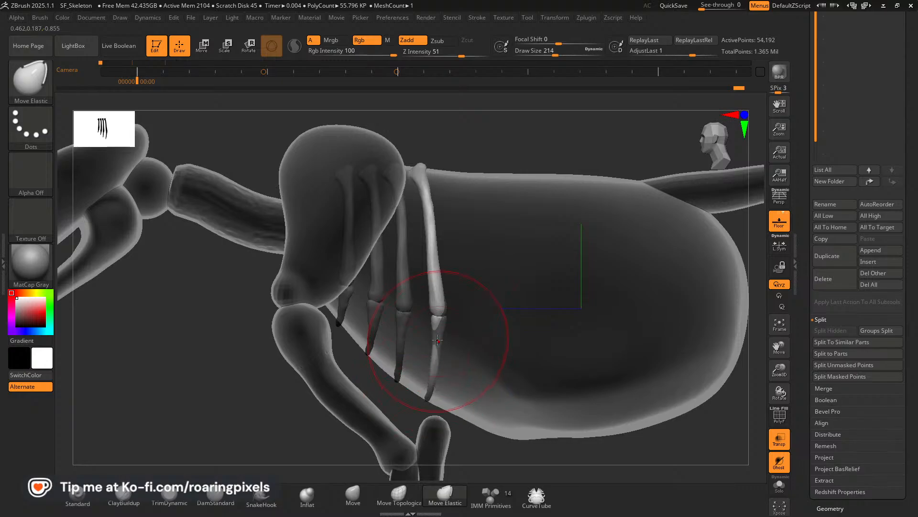
{"action": "left_click", "coordinate": [355, 494]}
{"action": "left_click_drag", "start_coordinate": [445, 323], "coordinate": [435, 348]}
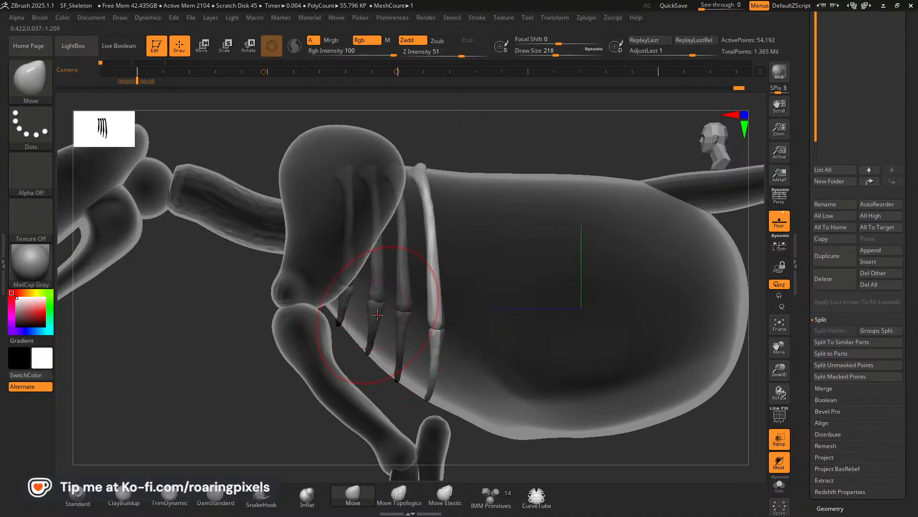
Compare the joint line with the lion skeleton reference and pull the front rib pairs' joints slightly downward with the Move brush.
{"action": "key", "text": "alt+Tab"}
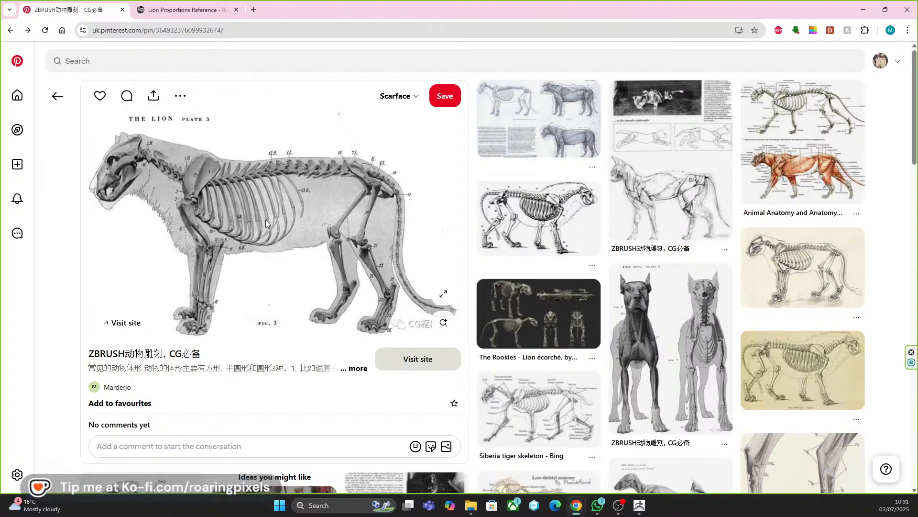
{"action": "key", "text": "alt+Tab"}
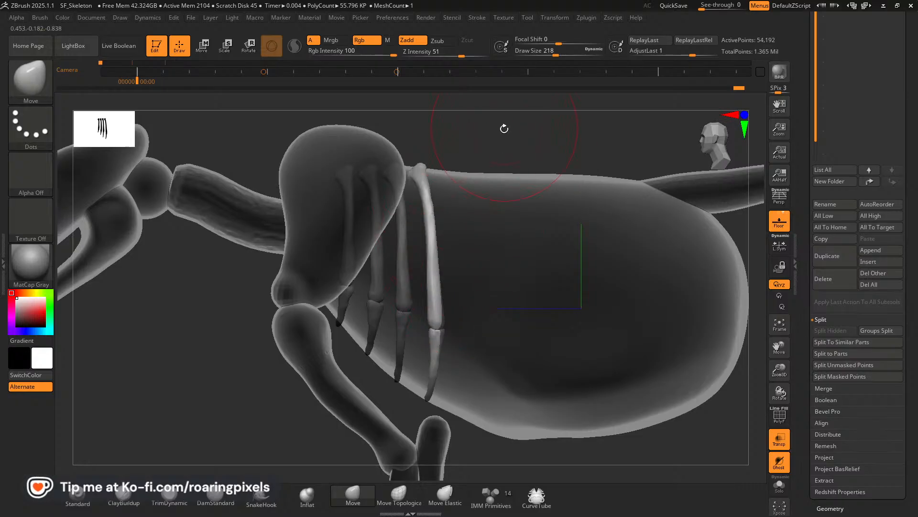
{"action": "left_click", "coordinate": [402, 316], "text": "alt"}
{"action": "left_click_drag", "start_coordinate": [403, 316], "coordinate": [403, 327]}
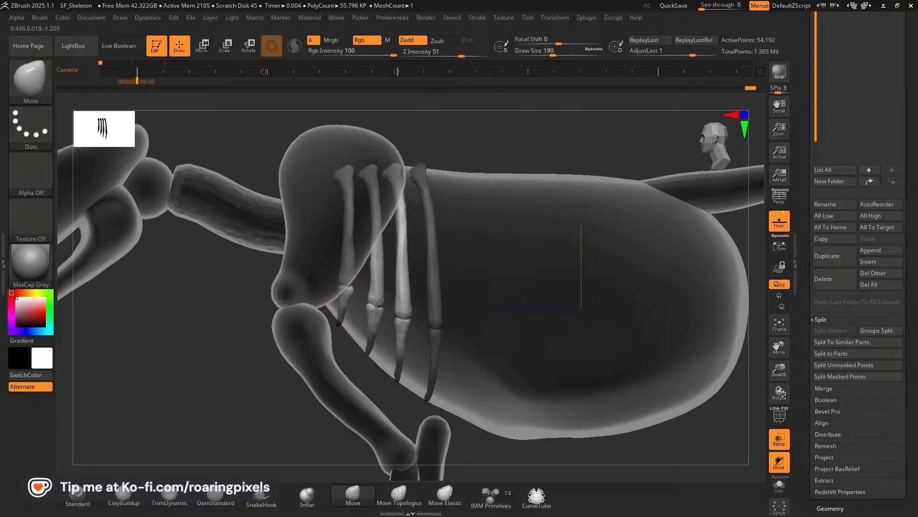
Invert the mask to free the fourth rib pair and pull its shafts and joints outward to the chest blockout's surface.
{"action": "key", "text": "ctrl"}
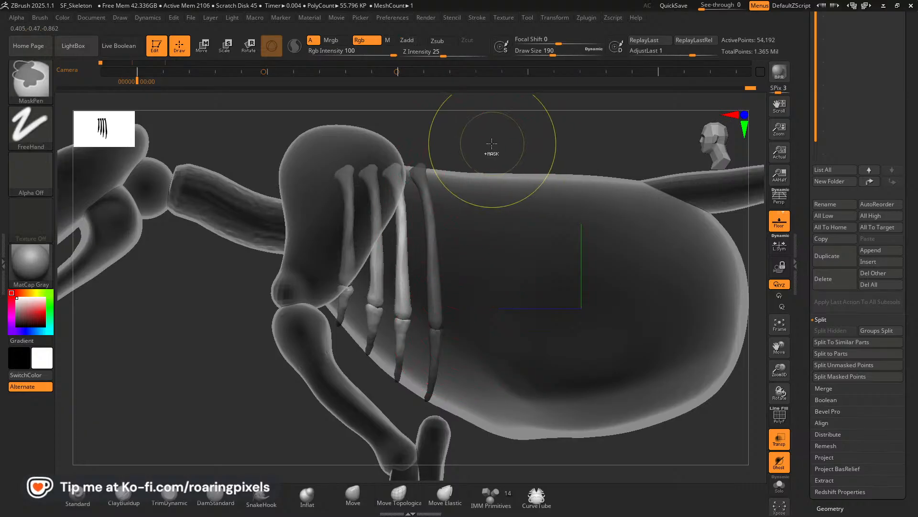
{"action": "left_click", "coordinate": [489, 152], "text": "ctrl"}
{"action": "left_click_drag", "start_coordinate": [519, 150], "coordinate": [445, 156]}
{"action": "left_click_drag", "start_coordinate": [410, 333], "coordinate": [401, 332]}
{"action": "left_click_drag", "start_coordinate": [408, 273], "coordinate": [398, 273]}
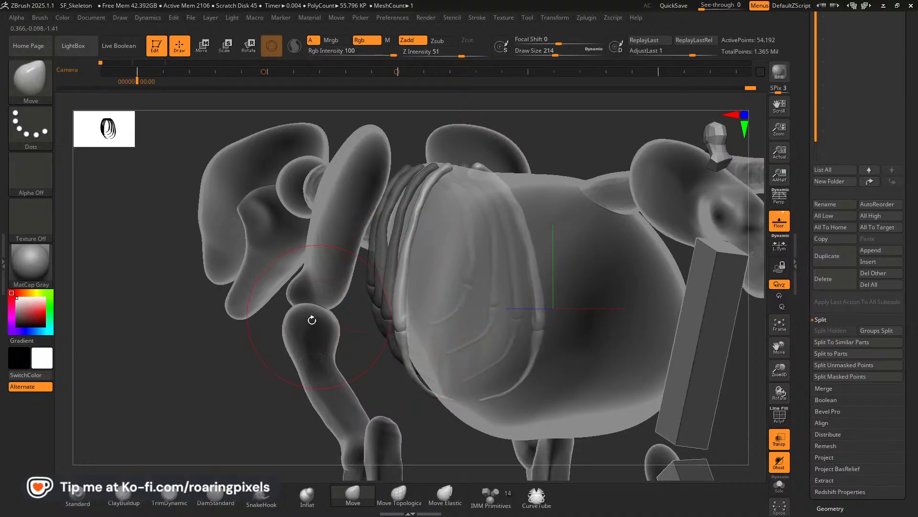
{"action": "left_click_drag", "start_coordinate": [268, 335], "coordinate": [334, 275]}
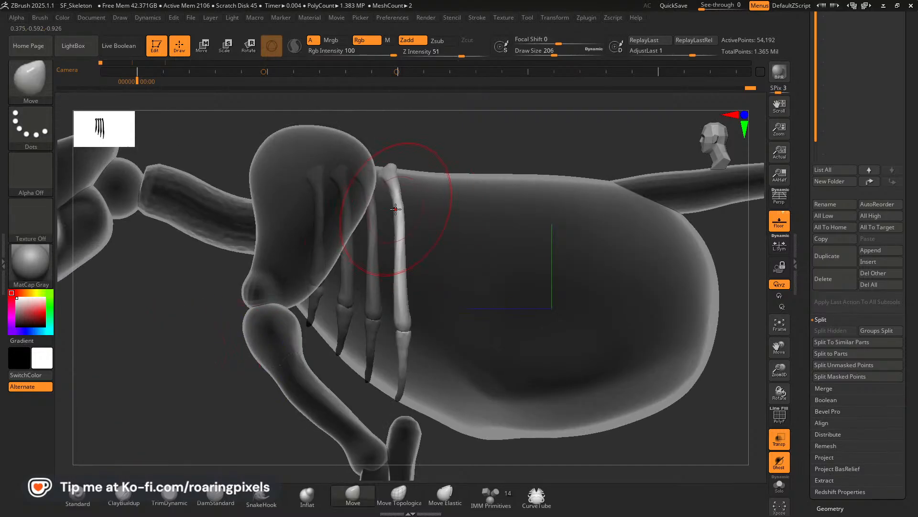
Reduce the Move brush size and refine the curve of the fourth rib pair's shafts.
{"action": "key", "text": "bracketleft"}
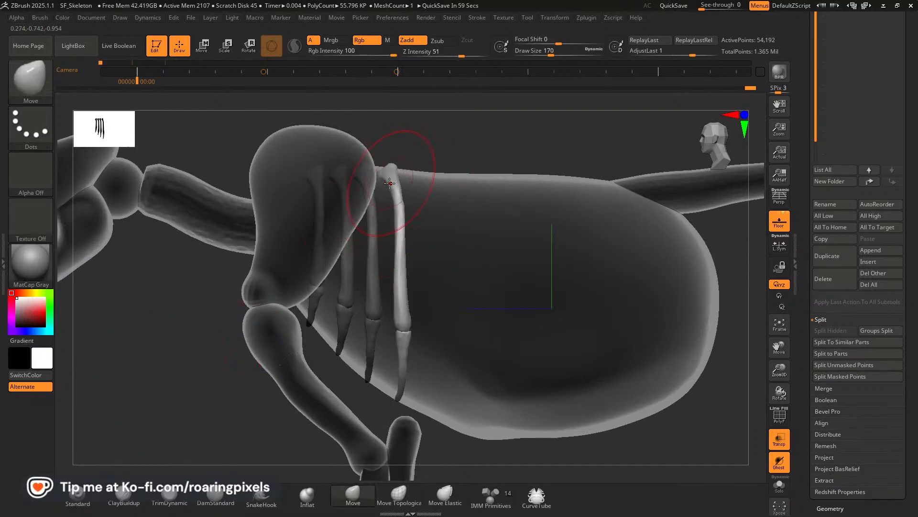
{"action": "key", "text": "bracketleft"}
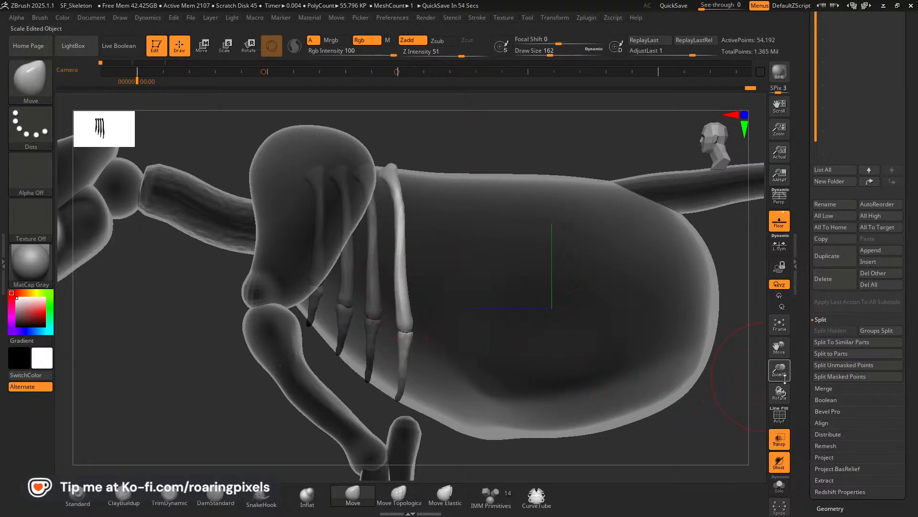
{"action": "mouse_move", "coordinate": [785, 378]}
{"action": "left_mouse_down"}
{"action": "mouse_move", "coordinate": [752, 330]}
{"action": "mouse_move", "coordinate": [780, 389]}
{"action": "left_mouse_up"}
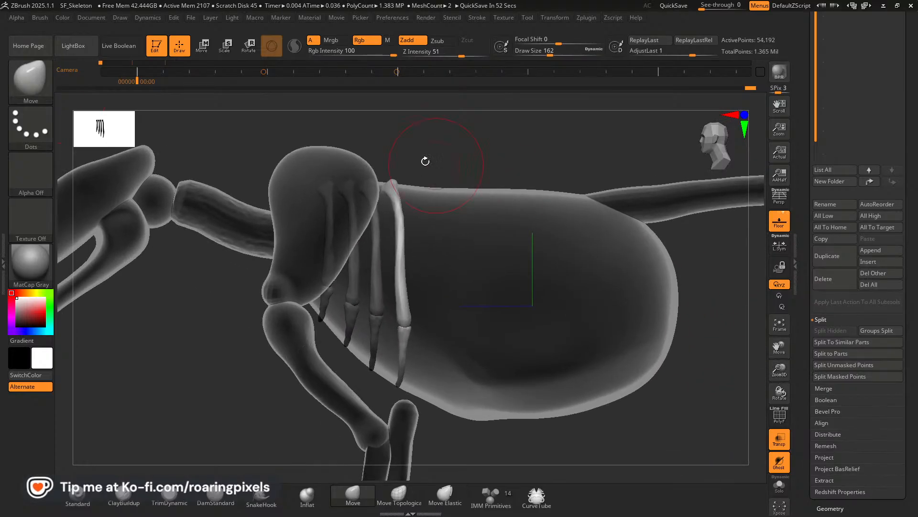
Reset the gizmo orientation, duplicate the fourth rib pair backward as a fifth pair and tilt the copy slightly.
{"action": "left_click", "coordinate": [203, 46]}
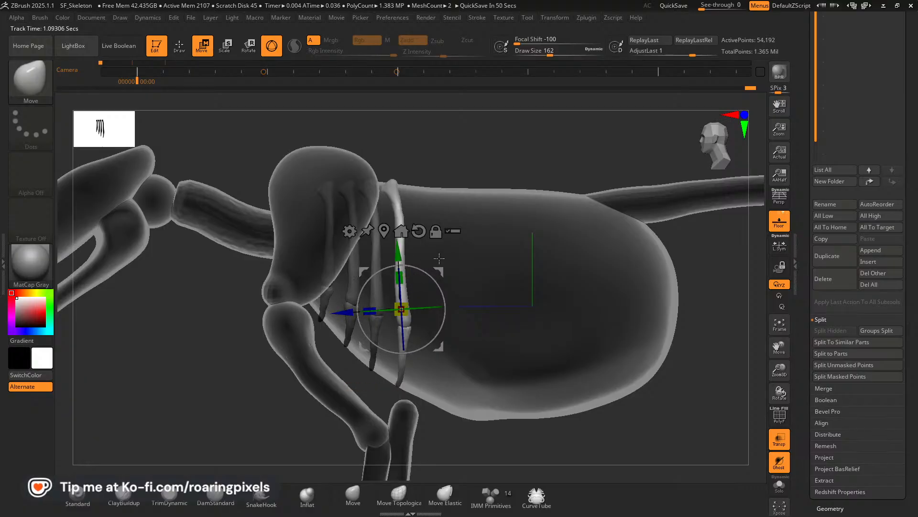
{"action": "left_click", "coordinate": [418, 231]}
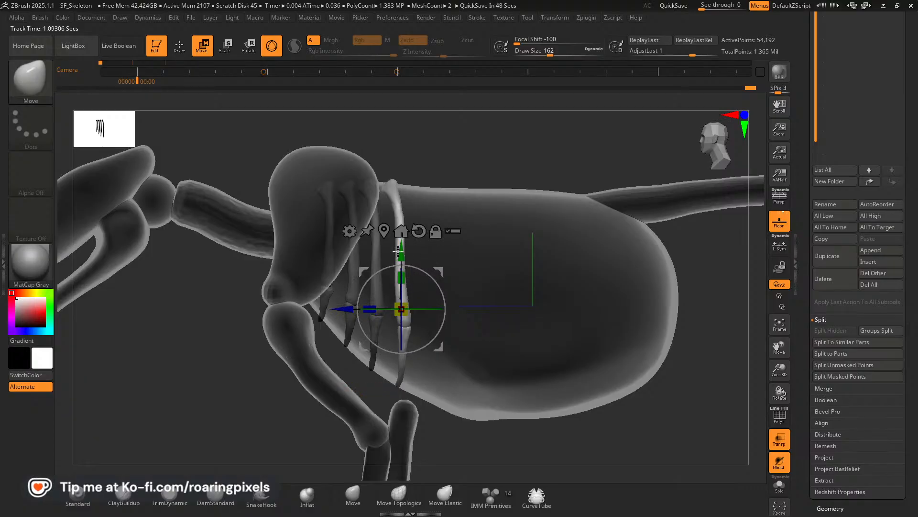
{"action": "left_click_drag", "start_coordinate": [342, 308], "coordinate": [371, 310], "text": "ctrl"}
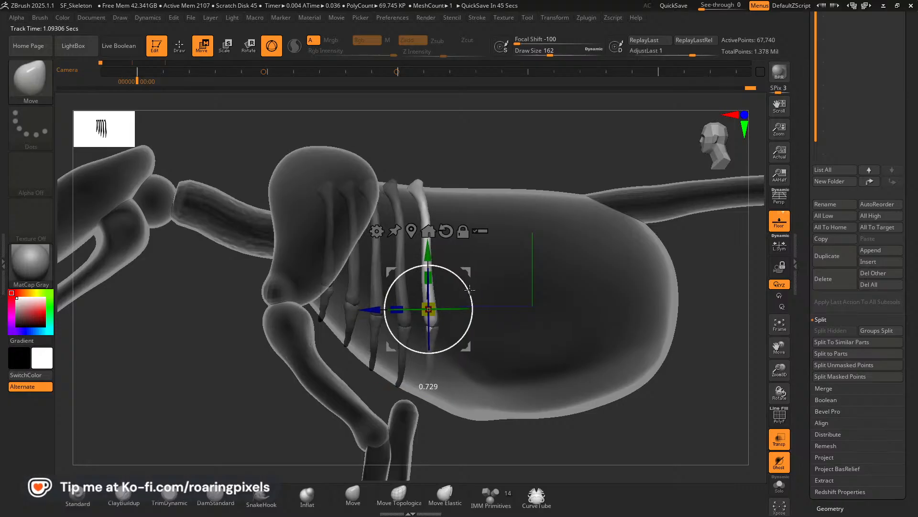
{"action": "left_click_drag", "start_coordinate": [470, 289], "coordinate": [466, 288]}
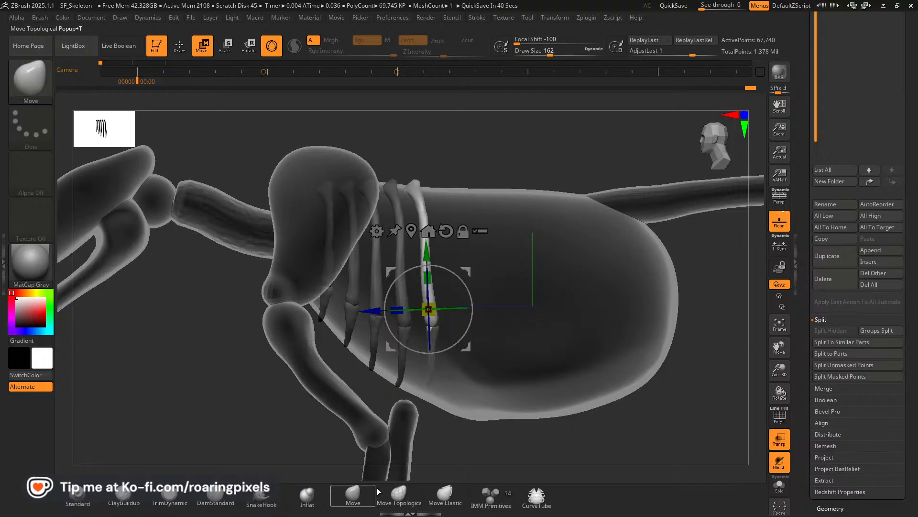
Stretch the fifth rib pair's lower tips toward the belly with Move Elastic, and lower its joints with Move.
{"action": "left_click", "coordinate": [445, 495]}
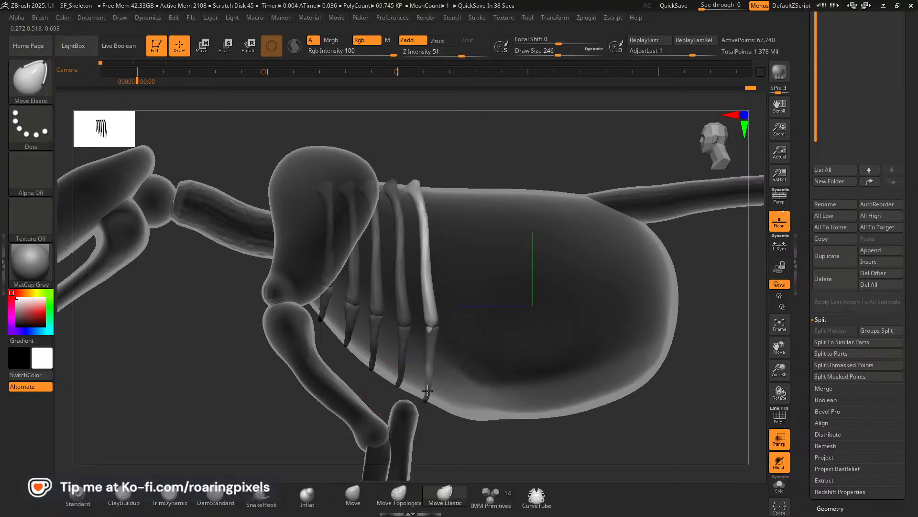
{"action": "left_click_drag", "start_coordinate": [427, 390], "coordinate": [428, 391]}
{"action": "left_click_drag", "start_coordinate": [428, 354], "coordinate": [431, 356]}
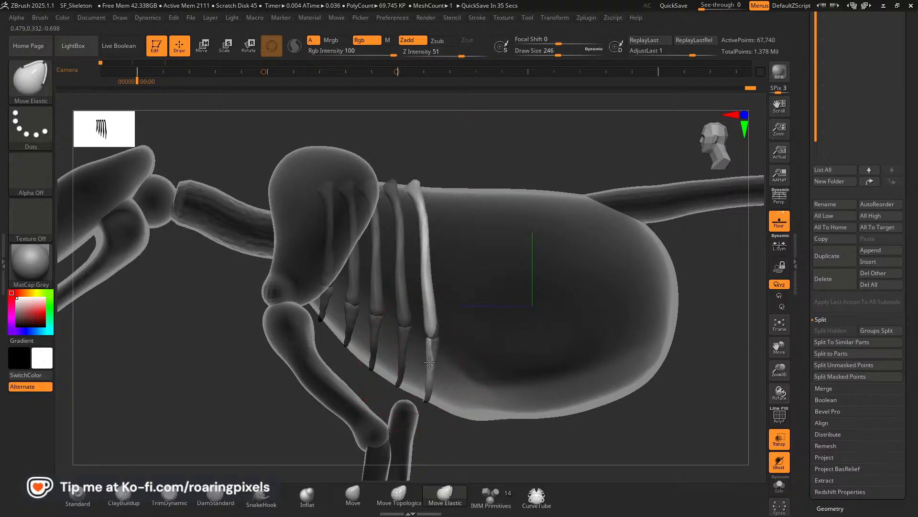
{"action": "left_click", "coordinate": [353, 495]}
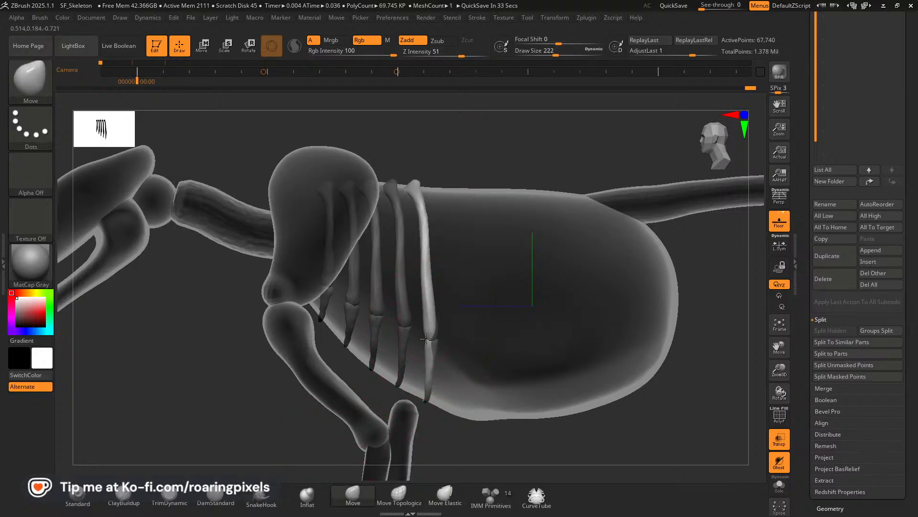
{"action": "left_click_drag", "start_coordinate": [426, 339], "coordinate": [448, 343]}
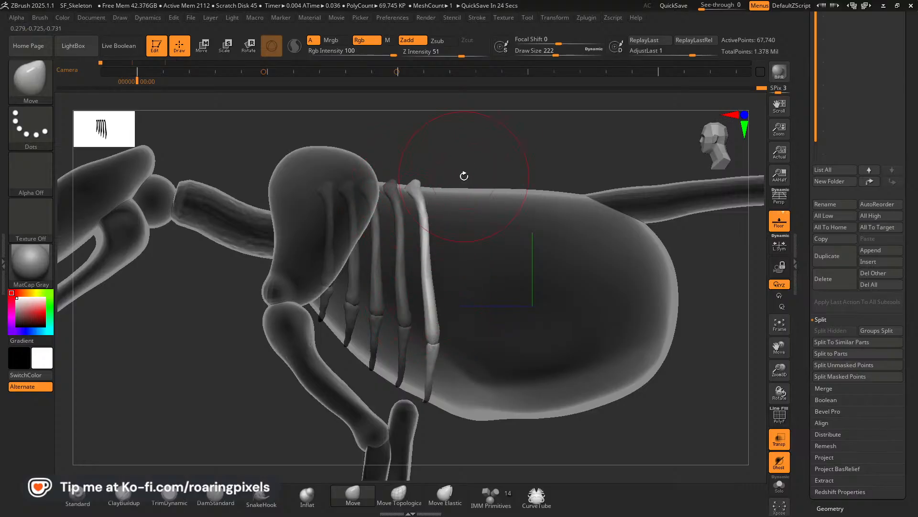
{"action": "left_click_drag", "start_coordinate": [502, 164], "coordinate": [500, 146]}
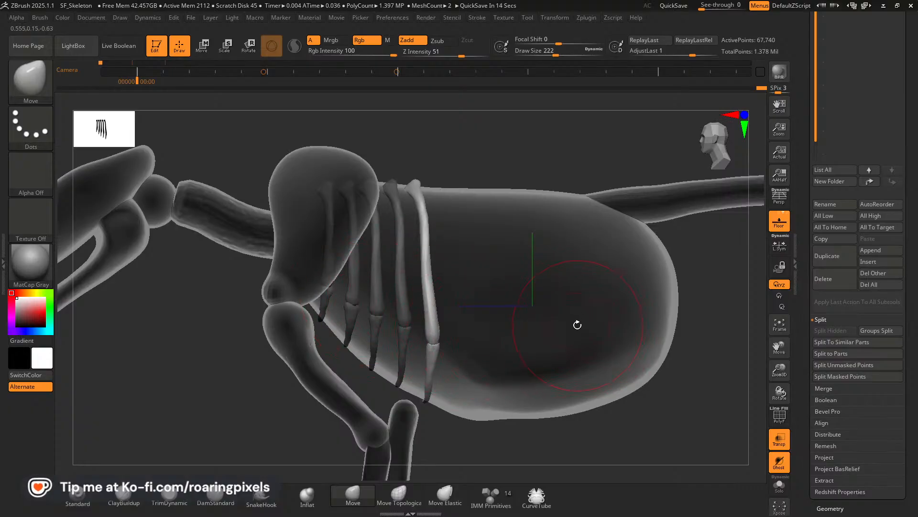
Duplicate the fifth rib pair backward along the chest blockout to add a sixth pair at matching spacing.
{"action": "left_click_drag", "start_coordinate": [781, 371], "coordinate": [762, 404]}
{"action": "left_click_drag", "start_coordinate": [784, 355], "coordinate": [755, 357]}
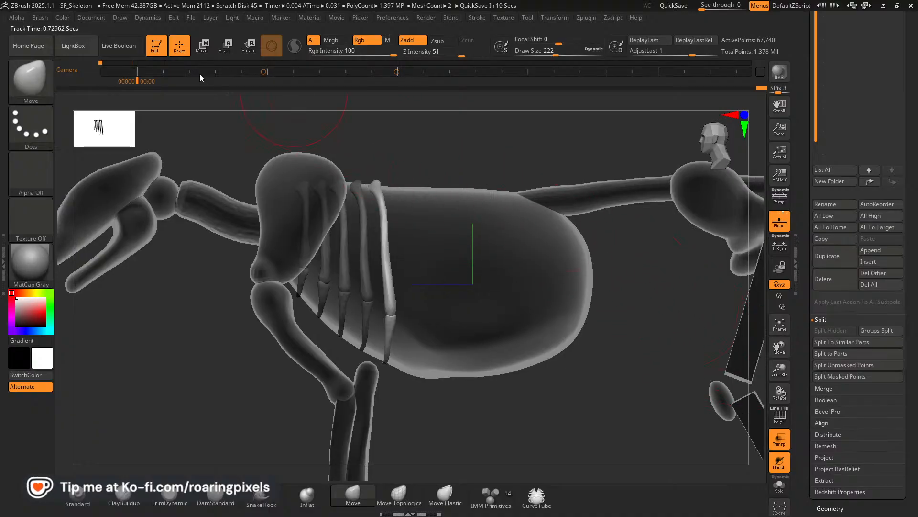
{"action": "left_click", "coordinate": [204, 51]}
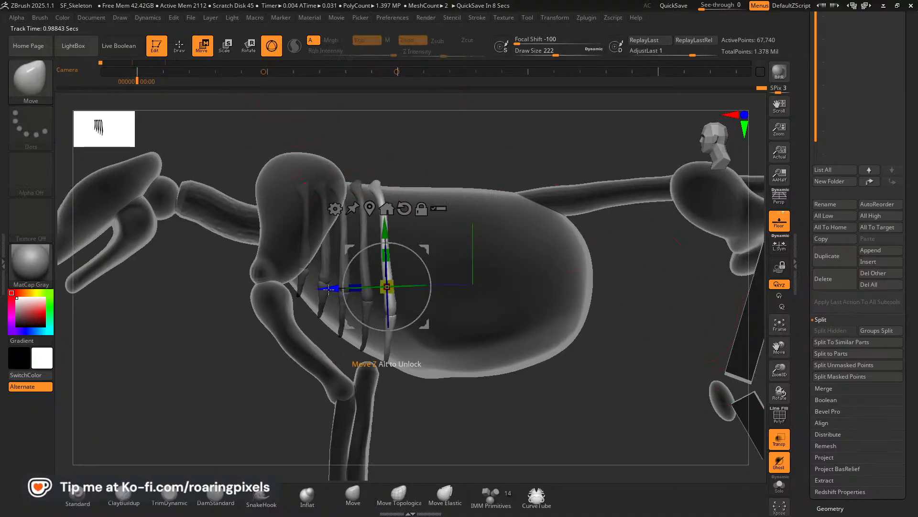
{"action": "left_click_drag", "start_coordinate": [330, 289], "coordinate": [352, 291]}
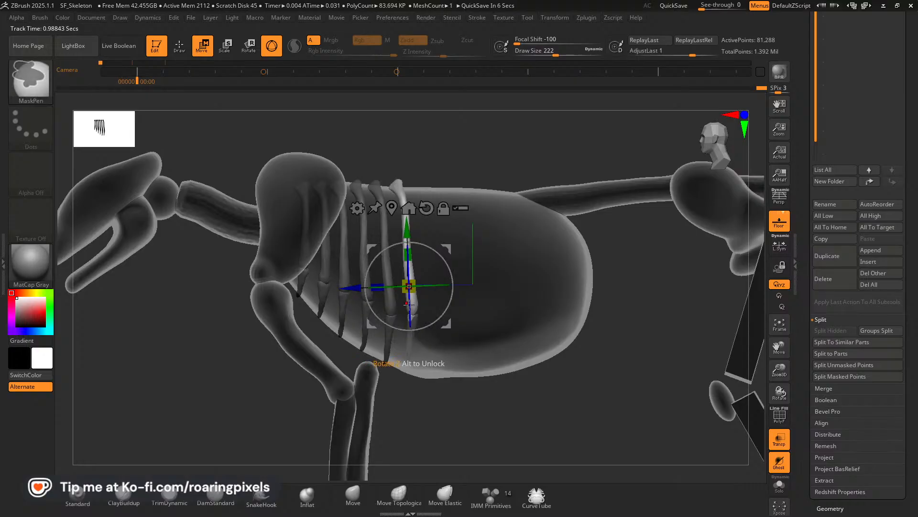
Extend the sixth rib pair's lower tips to the belly line with Move Elastic and check their fit around the blockout.
{"action": "left_click", "coordinate": [445, 495]}
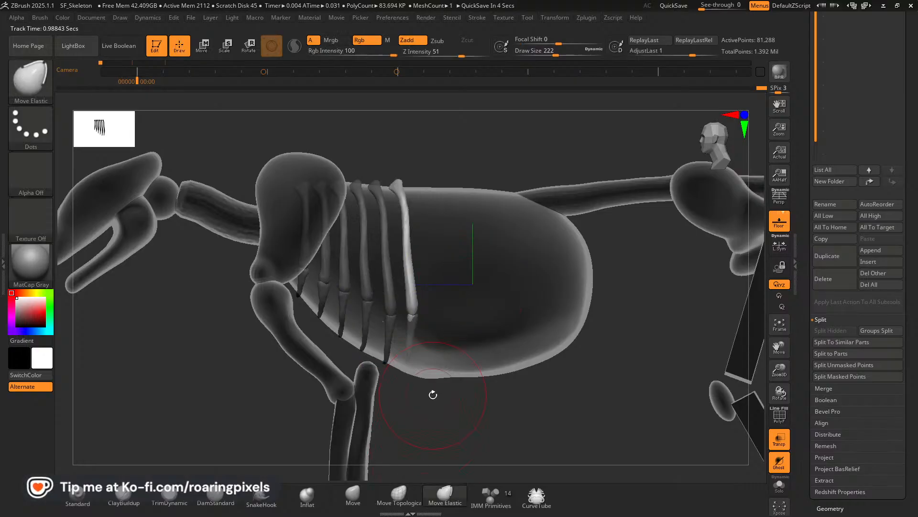
{"action": "key", "text": "bracketright"}
{"action": "left_click_drag", "start_coordinate": [410, 339], "coordinate": [411, 345]}
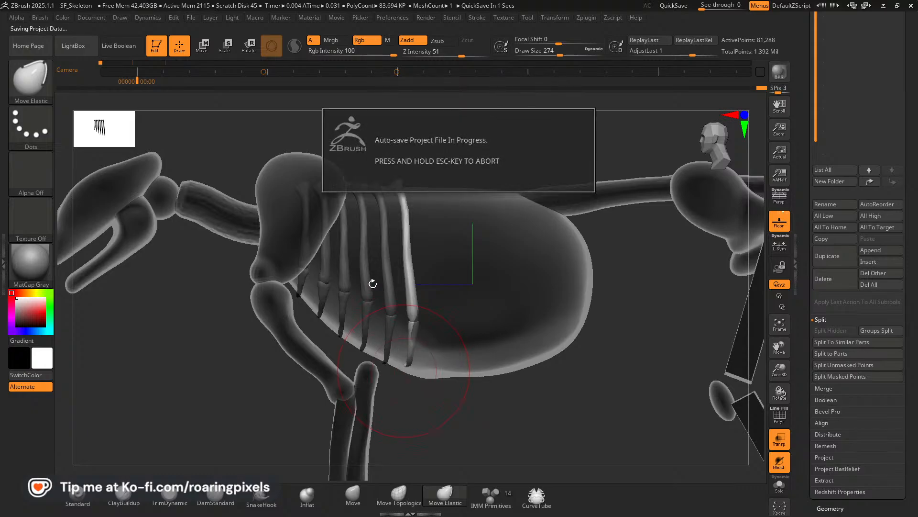
{"action": "mouse_move", "coordinate": [417, 418]}
{"action": "left_mouse_down"}
{"action": "mouse_move", "coordinate": [442, 393]}
{"action": "mouse_move", "coordinate": [463, 406]}
{"action": "mouse_move", "coordinate": [431, 421]}
{"action": "left_mouse_up"}
{"action": "left_click", "coordinate": [353, 497]}
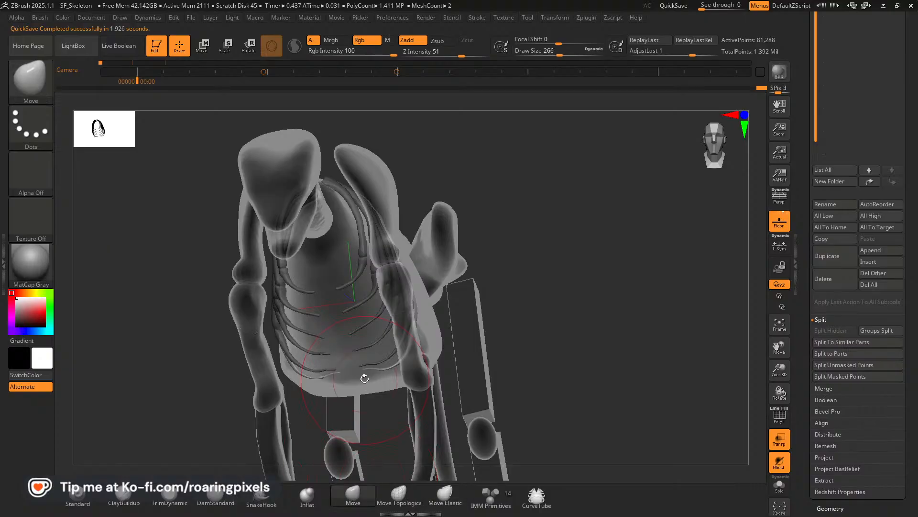
{"action": "key", "text": "bracketleft"}
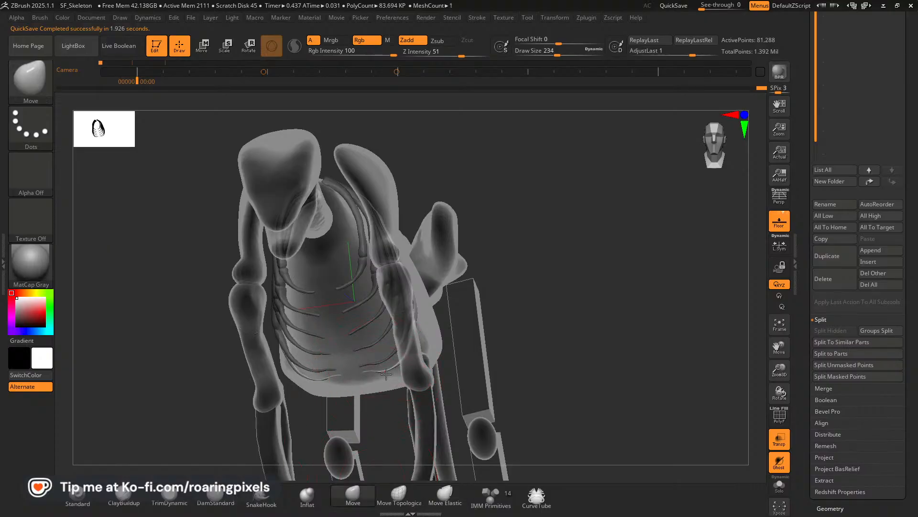
{"action": "left_click_drag", "start_coordinate": [573, 332], "coordinate": [466, 375]}
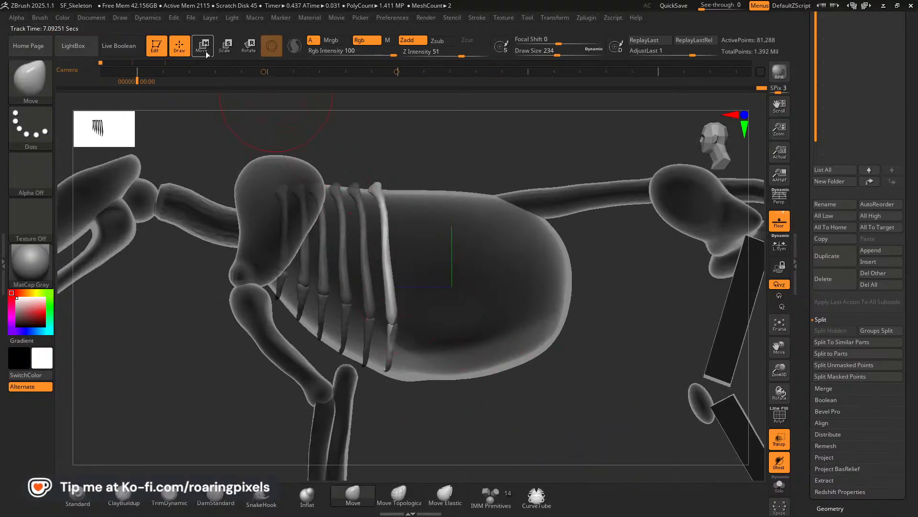
Check the rib angle on the lion skeleton reference and tilt the sixth rib pair slightly with its lower ends further back.
{"action": "key", "text": "alt+Tab"}
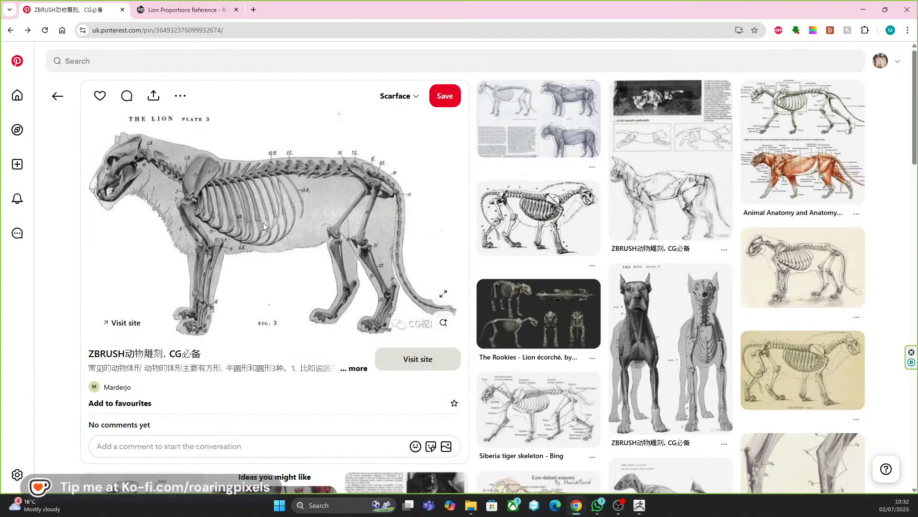
{"action": "key", "text": "alt+Tab"}
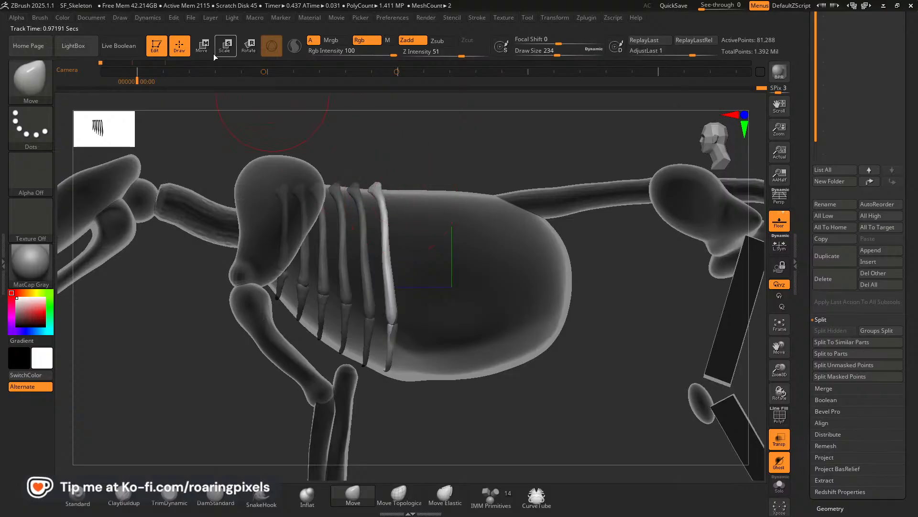
{"action": "left_click_drag", "start_coordinate": [330, 291], "coordinate": [333, 290]}
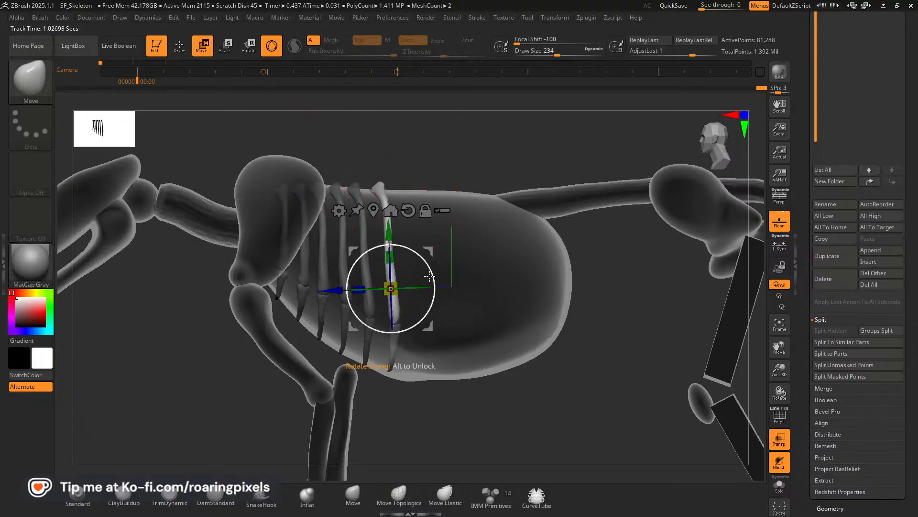
{"action": "left_click_drag", "start_coordinate": [433, 272], "coordinate": [433, 269]}
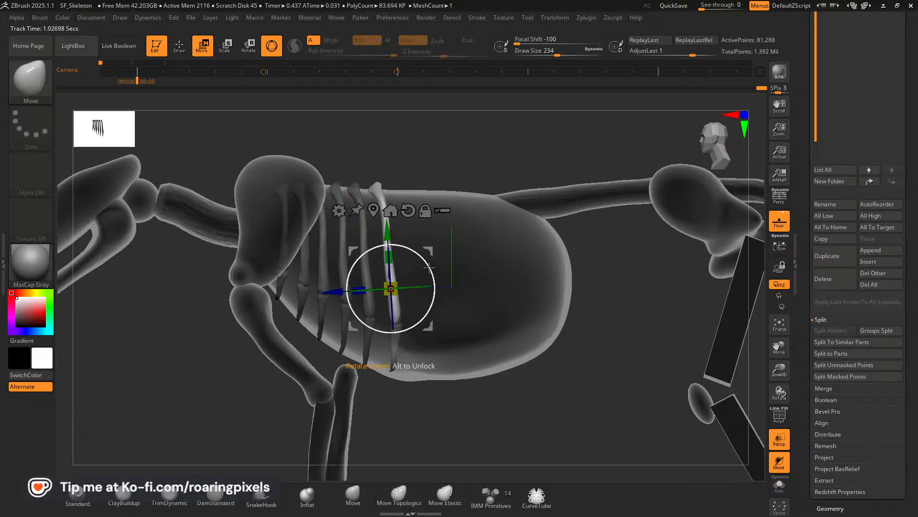
Enlarge the Move brush and adjust the sixth rib pair's tips, joints and shafts to continue the curve of the cage.
{"action": "left_click", "coordinate": [353, 494]}
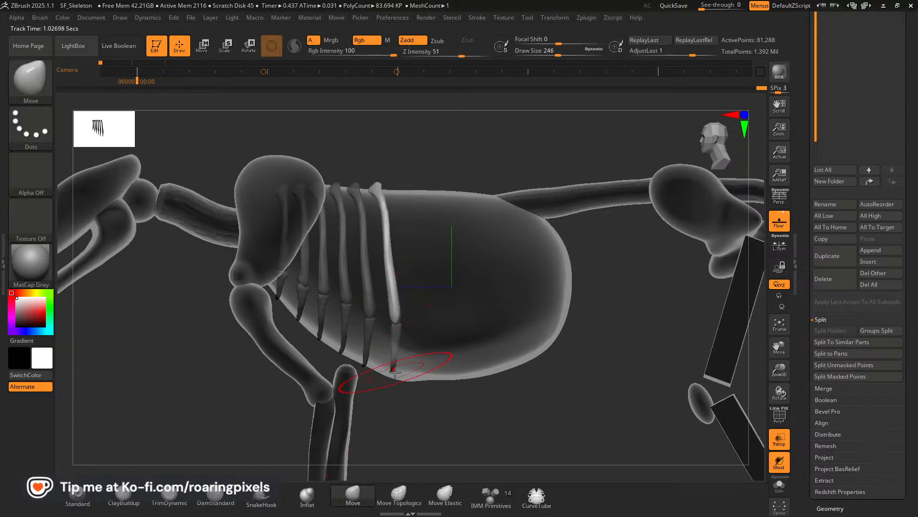
{"action": "key", "text": "bracketright"}
{"action": "left_click_drag", "start_coordinate": [395, 373], "coordinate": [392, 372]}
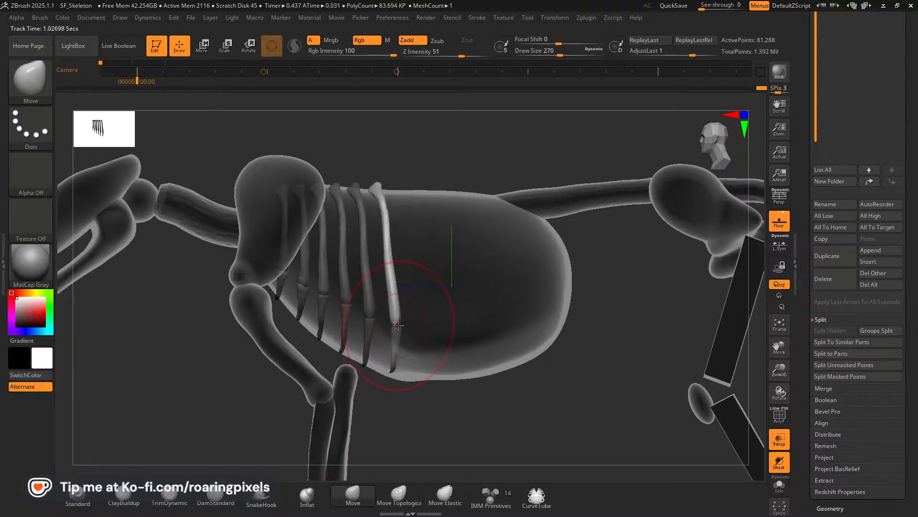
{"action": "left_click_drag", "start_coordinate": [404, 322], "coordinate": [404, 324]}
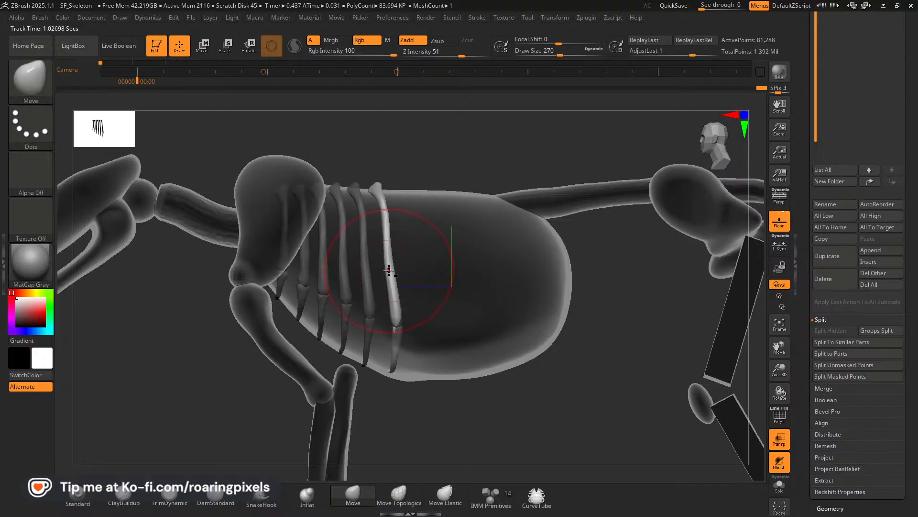
{"action": "left_click_drag", "start_coordinate": [389, 270], "coordinate": [394, 275]}
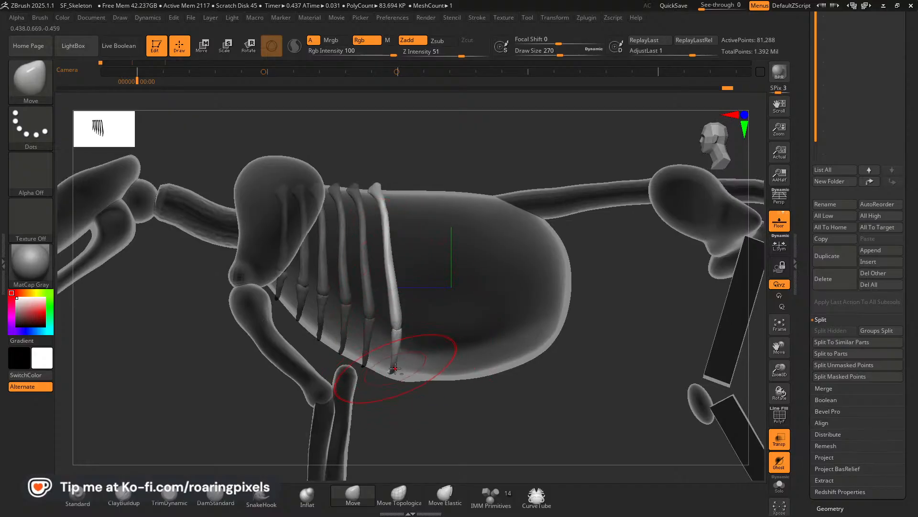
{"action": "left_click_drag", "start_coordinate": [392, 398], "coordinate": [455, 358]}
Duplicate the sixth rib pair backward to add a seventh pair behind it.
{"action": "left_click_drag", "start_coordinate": [779, 366], "coordinate": [745, 345]}
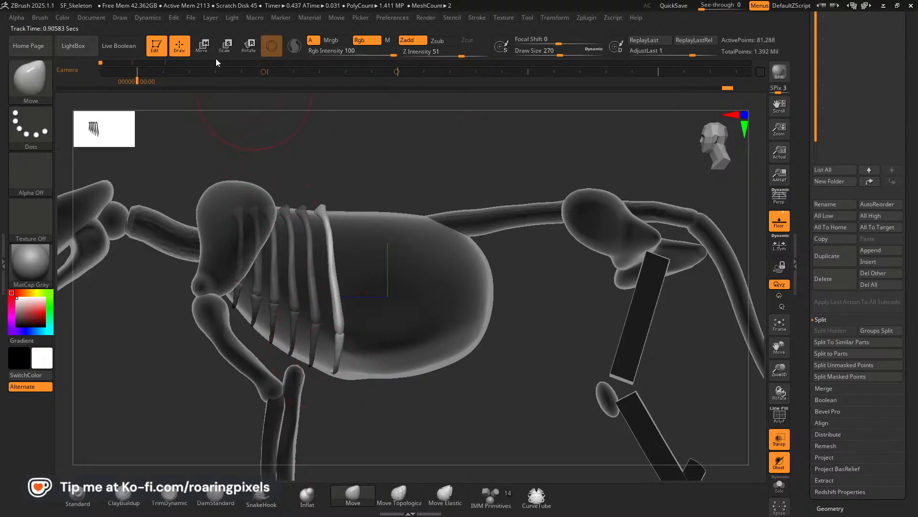
{"action": "key", "text": "w"}
{"action": "left_click_drag", "start_coordinate": [377, 266], "coordinate": [402, 265], "text": "ctrl"}
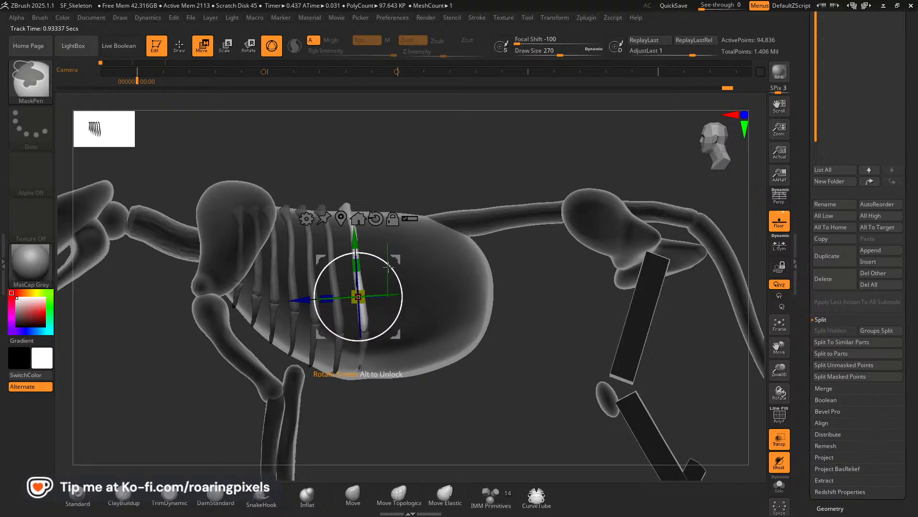
Pull the seventh rib pair's lower tips and joints onto the blockout surface with the Move brush, fitting them to the belly line.
{"action": "key", "text": "q"}
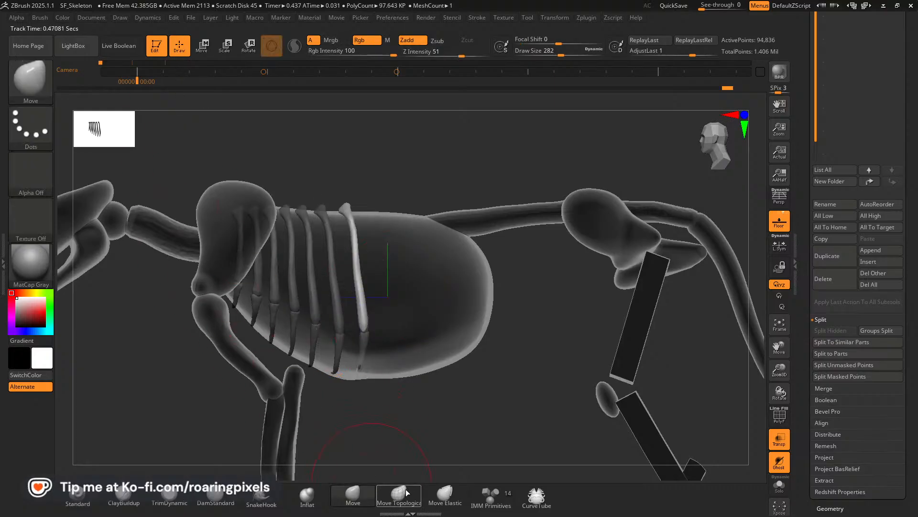
{"action": "left_click", "coordinate": [434, 501]}
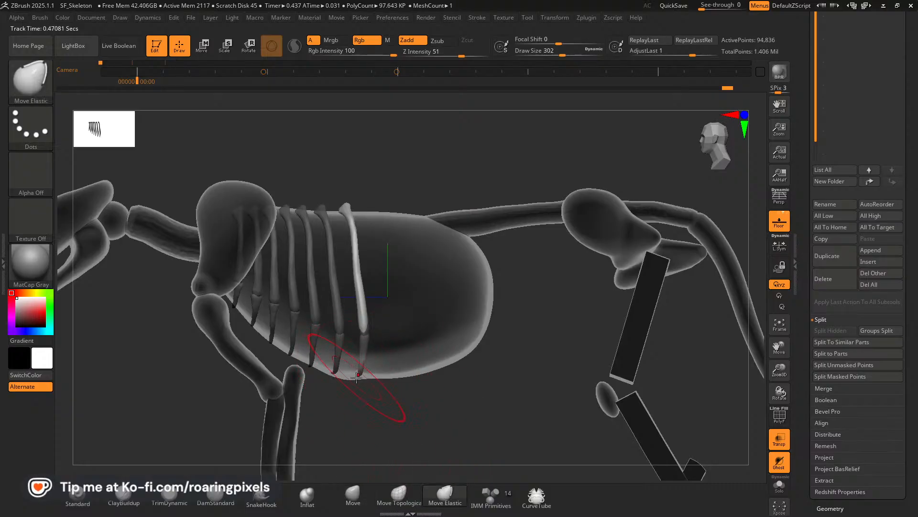
{"action": "left_click", "coordinate": [360, 497]}
{"action": "mouse_move", "coordinate": [408, 428]}
{"action": "left_mouse_down"}
{"action": "mouse_move", "coordinate": [426, 428]}
{"action": "mouse_move", "coordinate": [411, 419]}
{"action": "mouse_move", "coordinate": [427, 362]}
{"action": "mouse_move", "coordinate": [349, 266]}
{"action": "mouse_move", "coordinate": [368, 254]}
{"action": "left_mouse_up"}
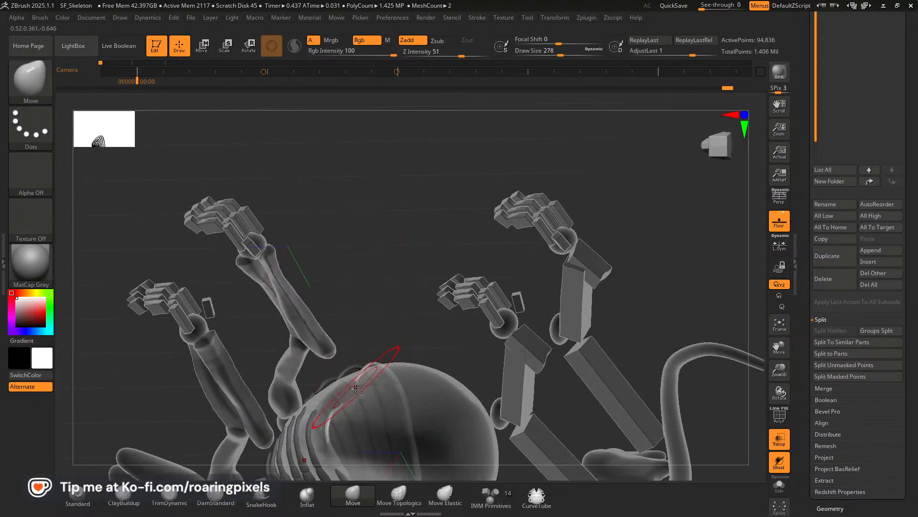
{"action": "left_click_drag", "start_coordinate": [350, 383], "coordinate": [380, 377]}
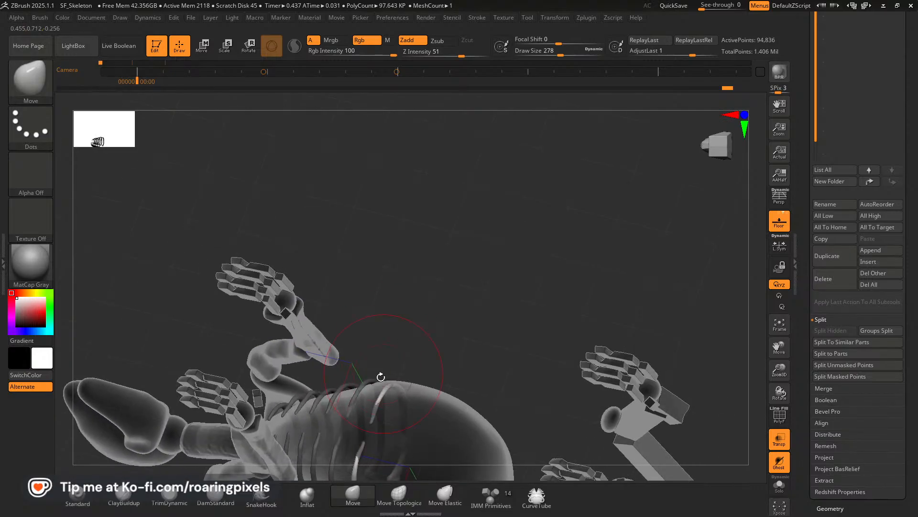
{"action": "left_click_drag", "start_coordinate": [377, 418], "coordinate": [370, 415]}
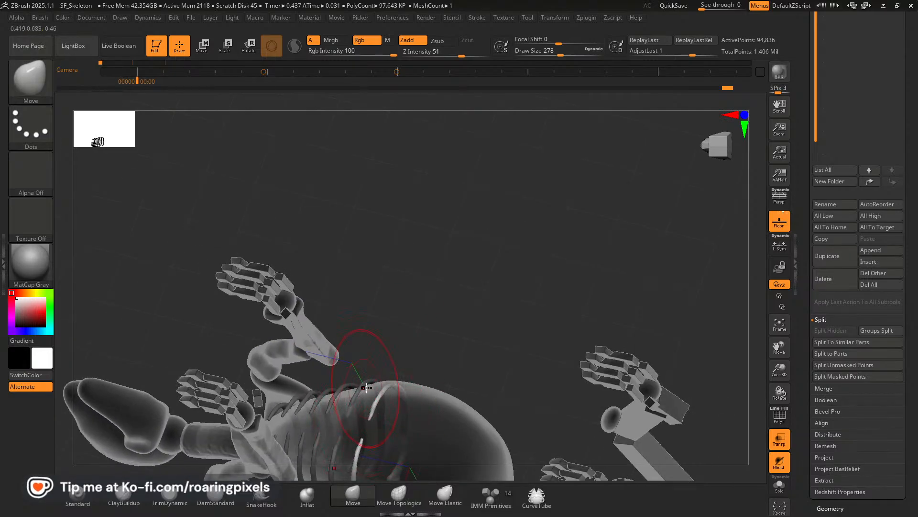
{"action": "mouse_move", "coordinate": [365, 364]}
{"action": "left_mouse_down"}
{"action": "mouse_move", "coordinate": [410, 377]}
{"action": "mouse_move", "coordinate": [405, 221]}
{"action": "mouse_move", "coordinate": [386, 396]}
{"action": "left_mouse_up"}
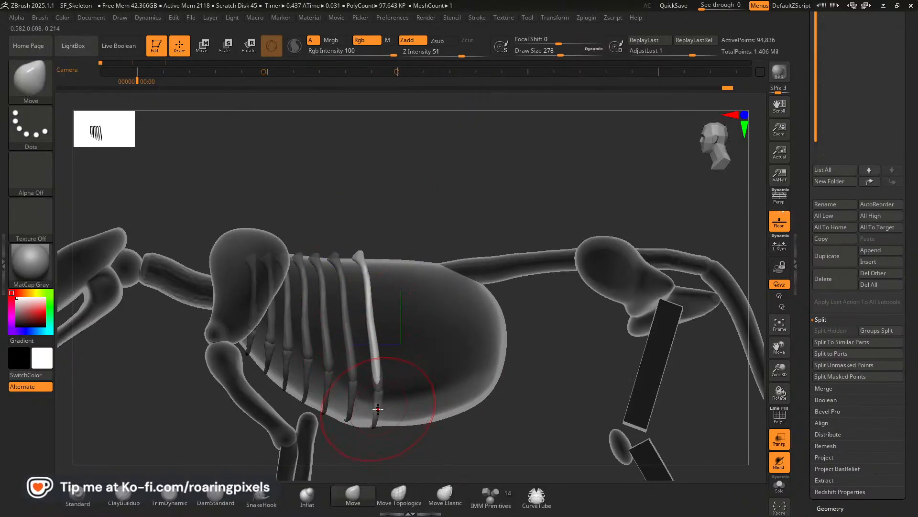
{"action": "left_click_drag", "start_coordinate": [427, 435], "coordinate": [405, 408]}
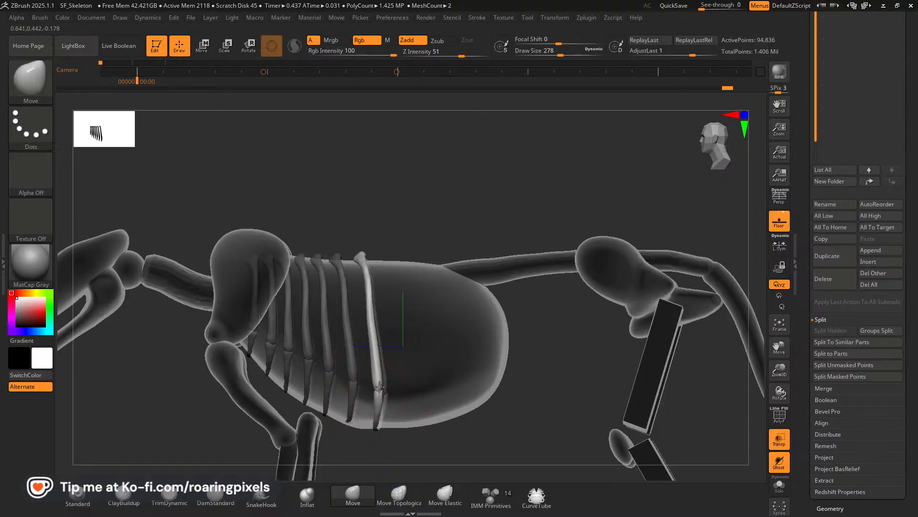
{"action": "left_click", "coordinate": [379, 391], "text": "alt"}
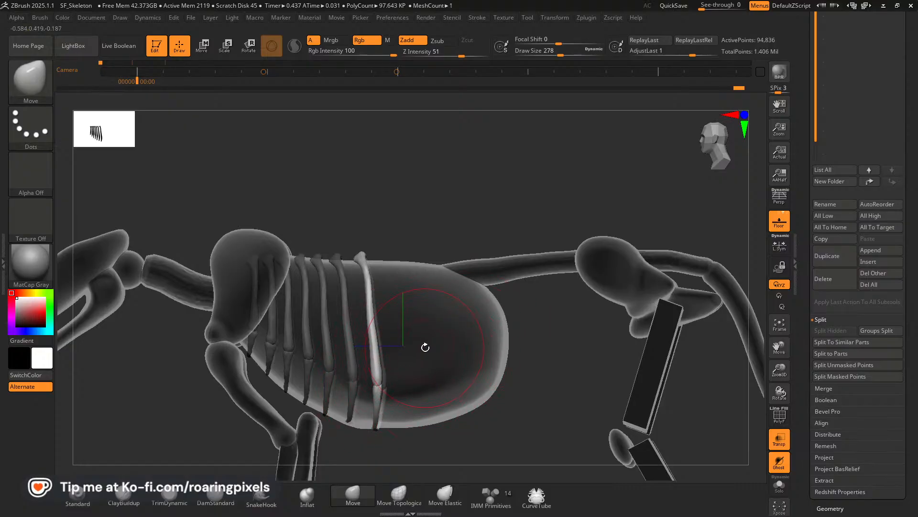
Check the rear ribs on the lion skeleton reference, and duplicate the seventh rib pair backward as a tilted eighth pair.
{"action": "key", "text": "alt+Tab"}
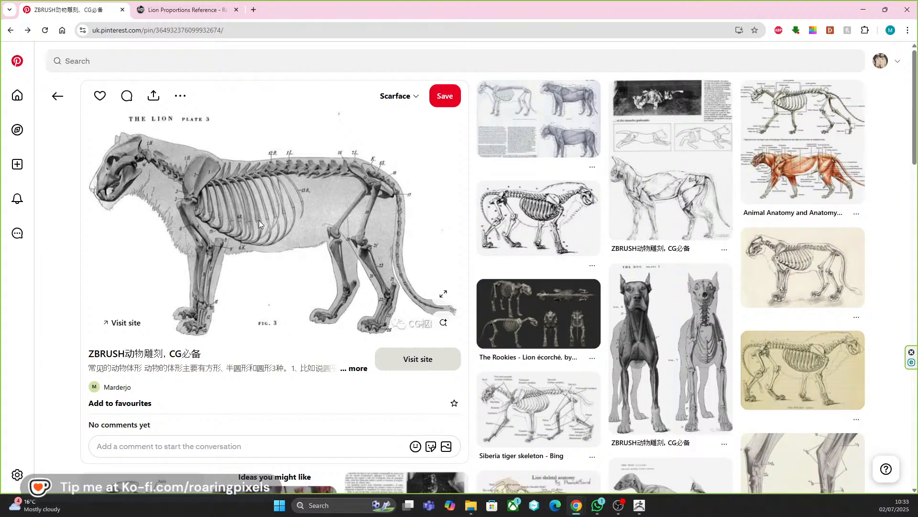
{"action": "key", "text": "alt+Tab"}
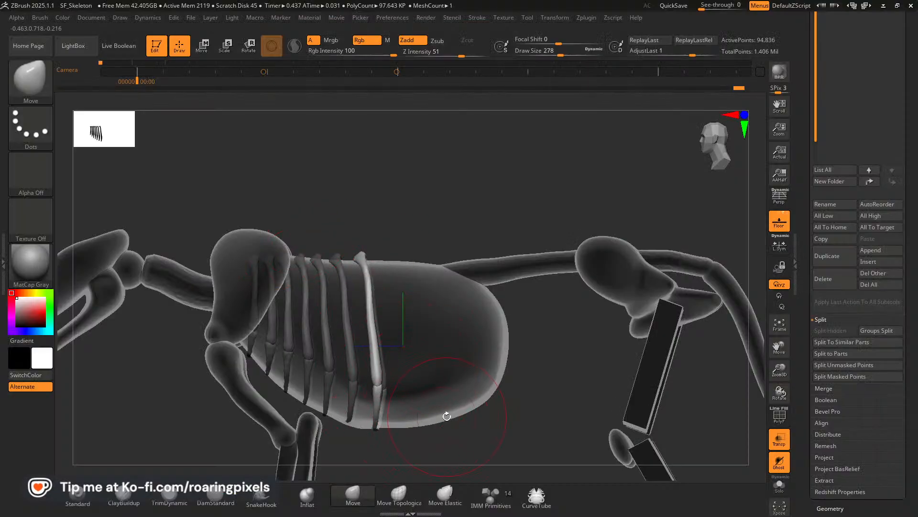
{"action": "key", "text": "alt+Tab"}
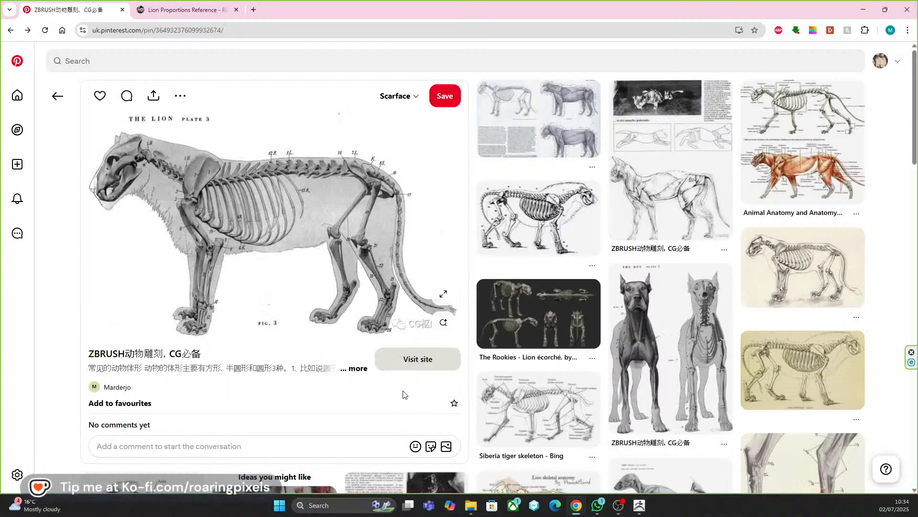
{"action": "key", "text": "alt+Tab"}
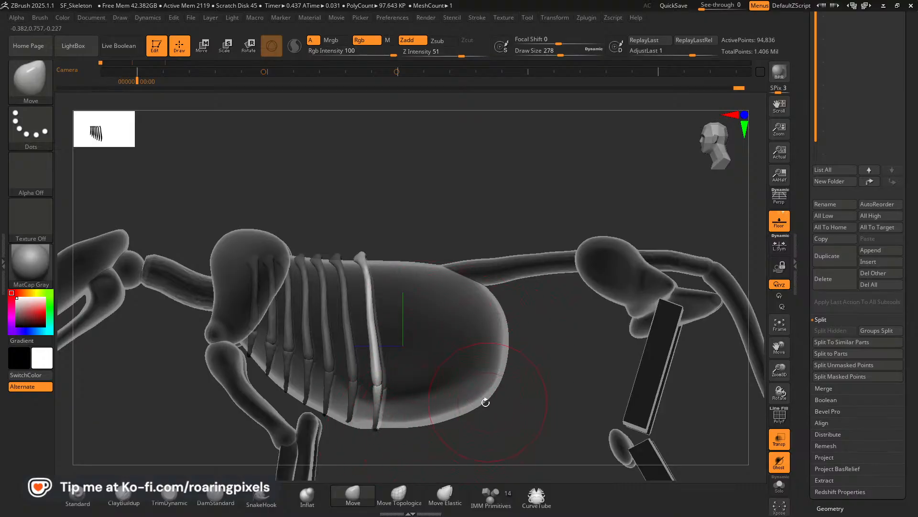
{"action": "left_click", "coordinate": [202, 45]}
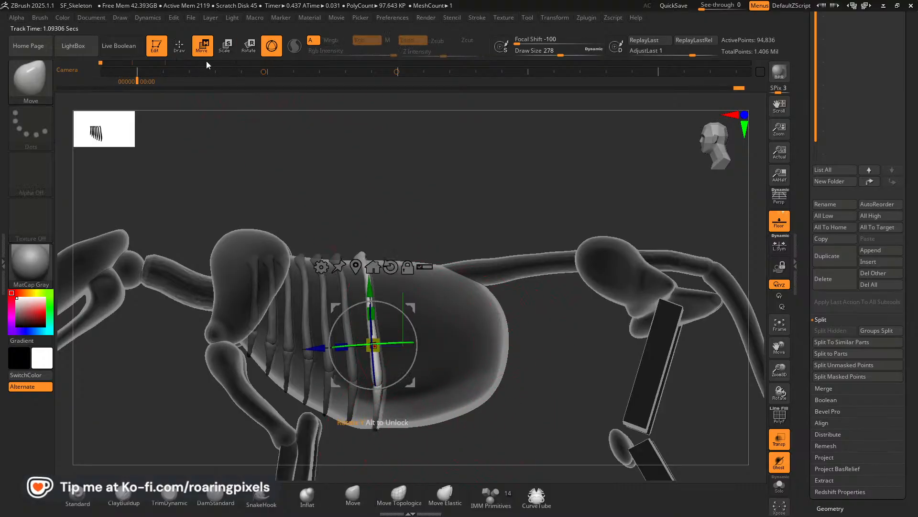
{"action": "left_click_drag", "start_coordinate": [312, 352], "coordinate": [338, 352], "text": "ctrl"}
{"action": "left_click_drag", "start_coordinate": [436, 322], "coordinate": [439, 304]}
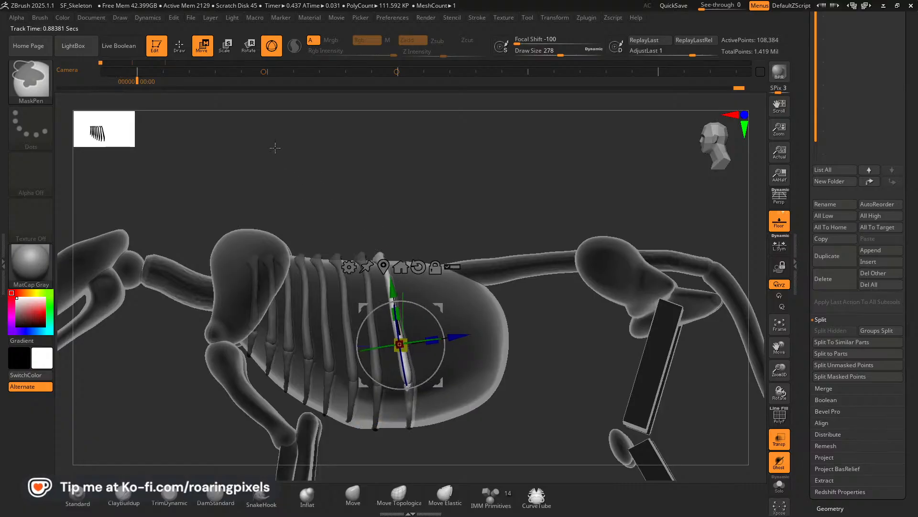
Reshape the eighth rib pair's shafts, joints and lower tips with the Move brush to follow the curve of the cage.
{"action": "left_click", "coordinate": [179, 45]}
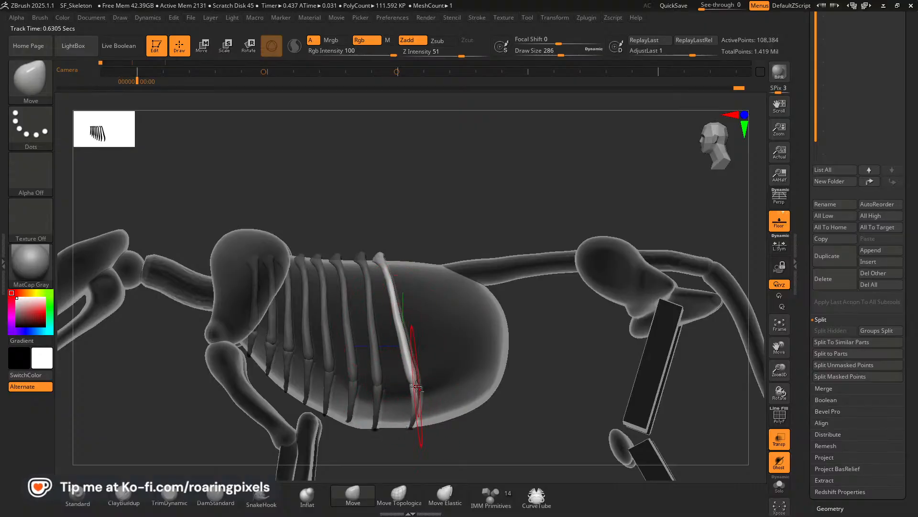
{"action": "left_click_drag", "start_coordinate": [455, 189], "coordinate": [447, 187]}
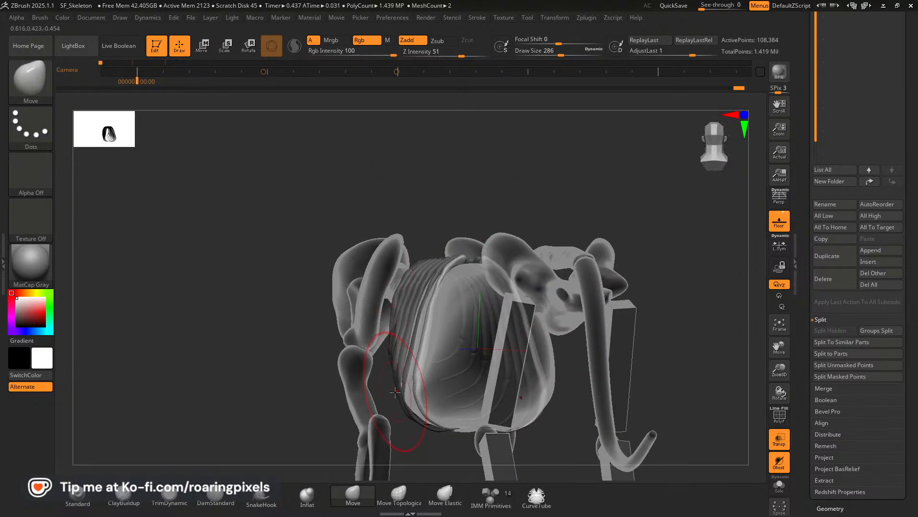
{"action": "mouse_move", "coordinate": [351, 381]}
{"action": "left_mouse_down"}
{"action": "mouse_move", "coordinate": [400, 315]}
{"action": "mouse_move", "coordinate": [426, 255]}
{"action": "left_mouse_up"}
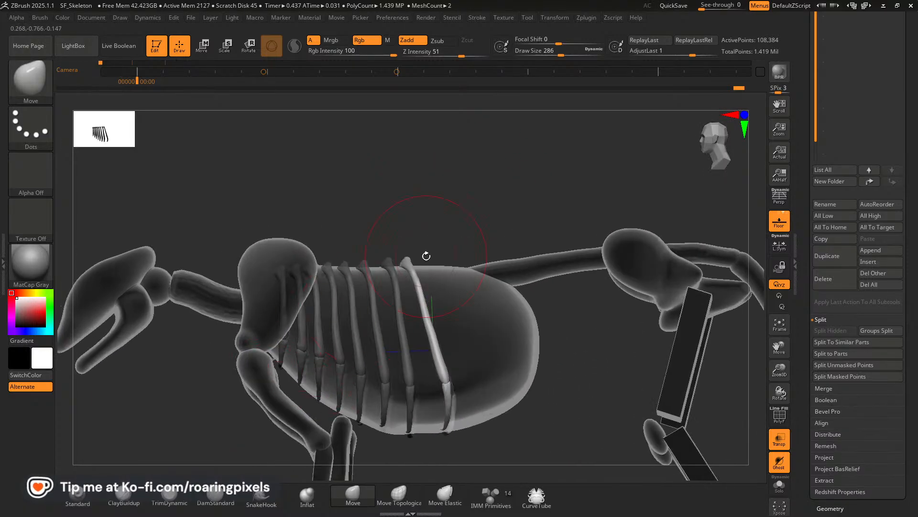
{"action": "left_click_drag", "start_coordinate": [499, 220], "coordinate": [500, 223], "text": "shift"}
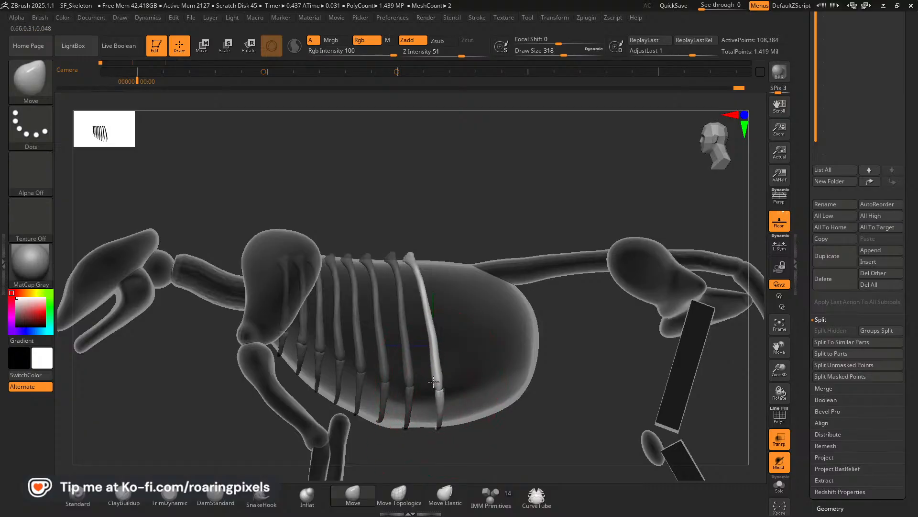
{"action": "left_click_drag", "start_coordinate": [433, 382], "coordinate": [432, 381]}
{"action": "left_click_drag", "start_coordinate": [432, 323], "coordinate": [426, 321]}
{"action": "key", "text": "["}
{"action": "key", "text": "["}
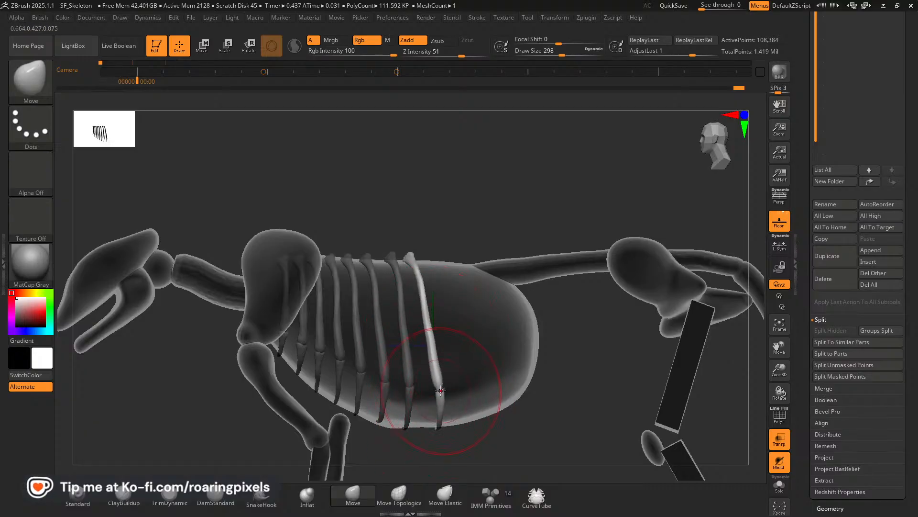
{"action": "left_click_drag", "start_coordinate": [440, 390], "coordinate": [439, 388]}
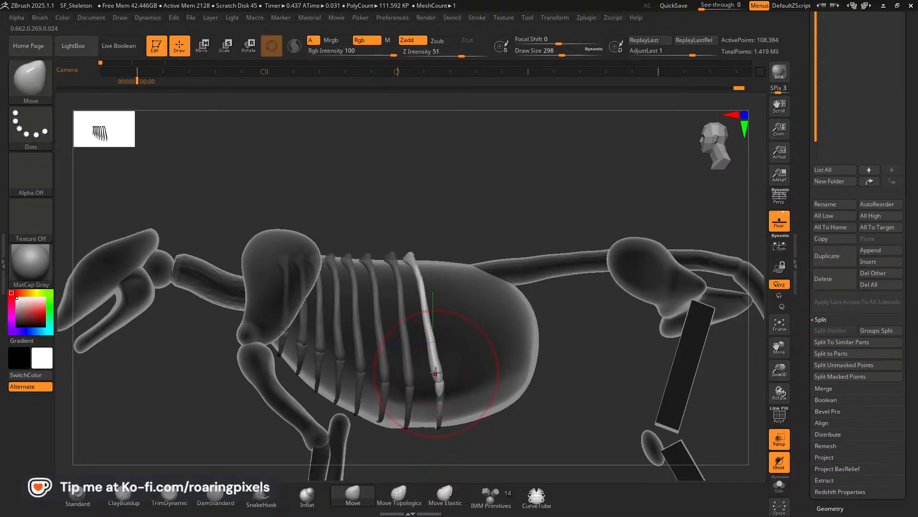
{"action": "left_click_drag", "start_coordinate": [429, 324], "coordinate": [427, 316]}
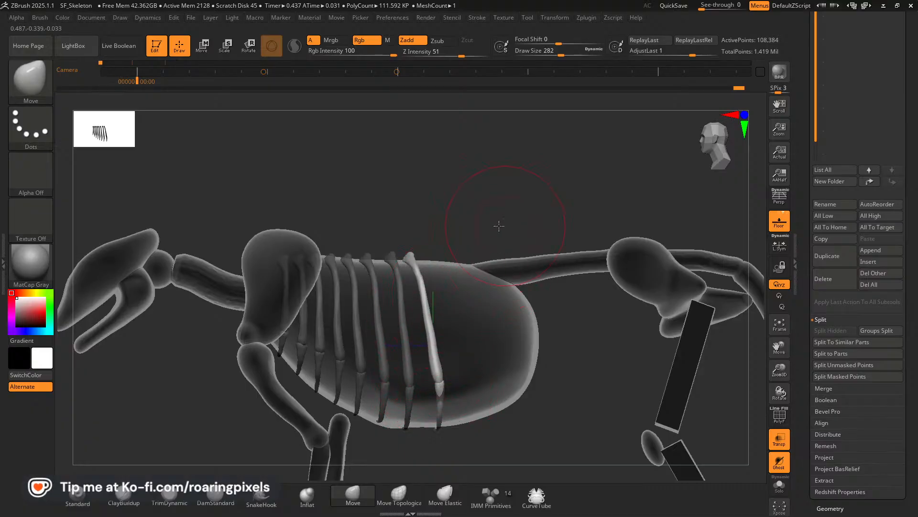
Fit the sides of the eighth rib pair to the blockout's width from the rear with a smaller Move brush.
{"action": "left_click_drag", "start_coordinate": [499, 226], "coordinate": [447, 227]}
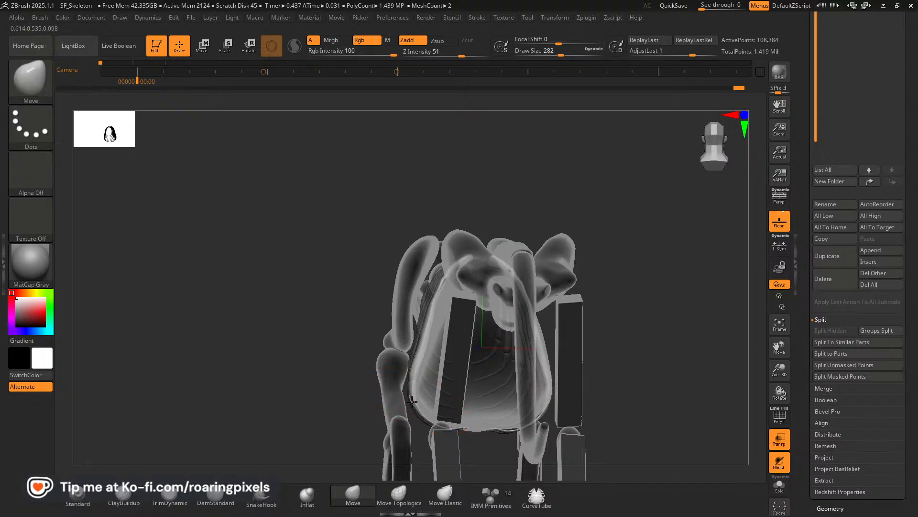
{"action": "mouse_move", "coordinate": [412, 401]}
{"action": "left_mouse_down"}
{"action": "mouse_move", "coordinate": [411, 362]}
{"action": "mouse_move", "coordinate": [412, 378]}
{"action": "left_mouse_up"}
{"action": "key", "text": "bracketleft"}
{"action": "key", "text": "bracketleft"}
{"action": "left_click_drag", "start_coordinate": [303, 367], "coordinate": [384, 363]}
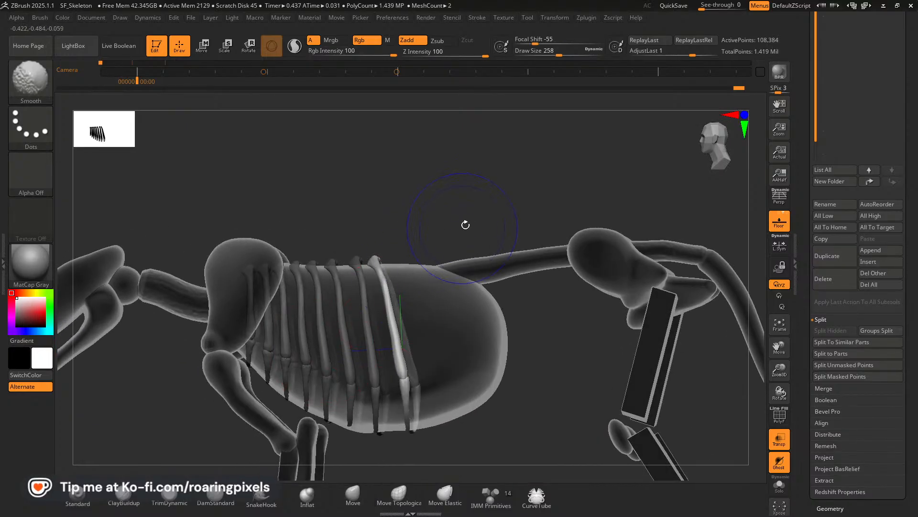
{"action": "left_click_drag", "start_coordinate": [466, 224], "coordinate": [468, 225], "text": "shift"}
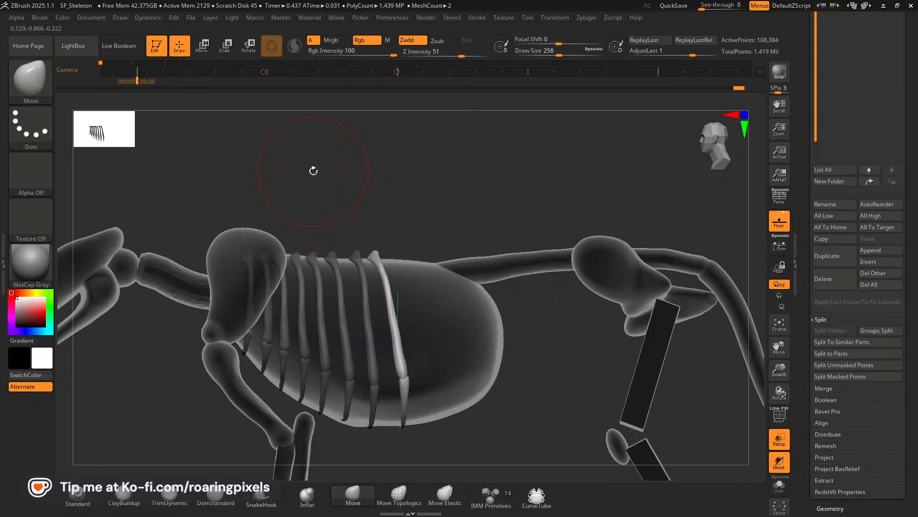
Duplicate the eighth rib pair backward as a ninth pair and adjust its joints and sides to fit the blockout.
{"action": "left_click", "coordinate": [208, 55]}
{"action": "left_click_drag", "start_coordinate": [435, 301], "coordinate": [459, 303], "text": "ctrl"}
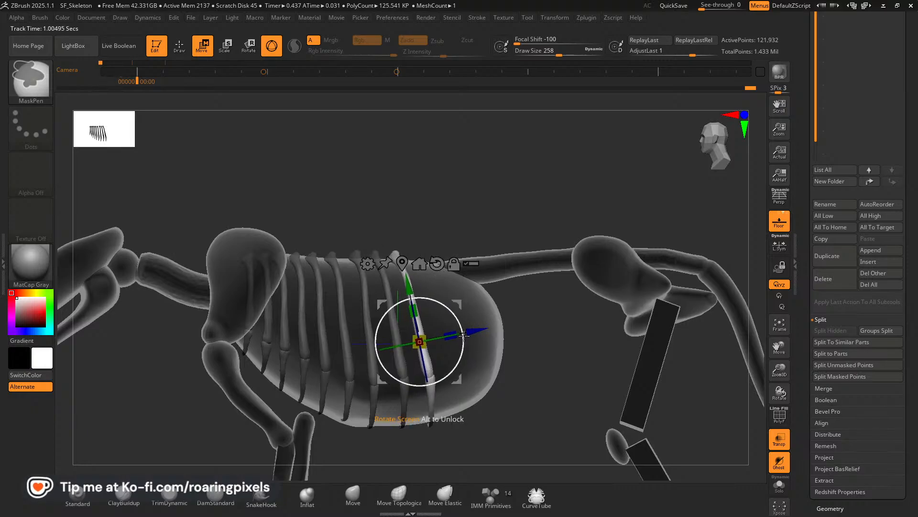
{"action": "left_click", "coordinate": [184, 51]}
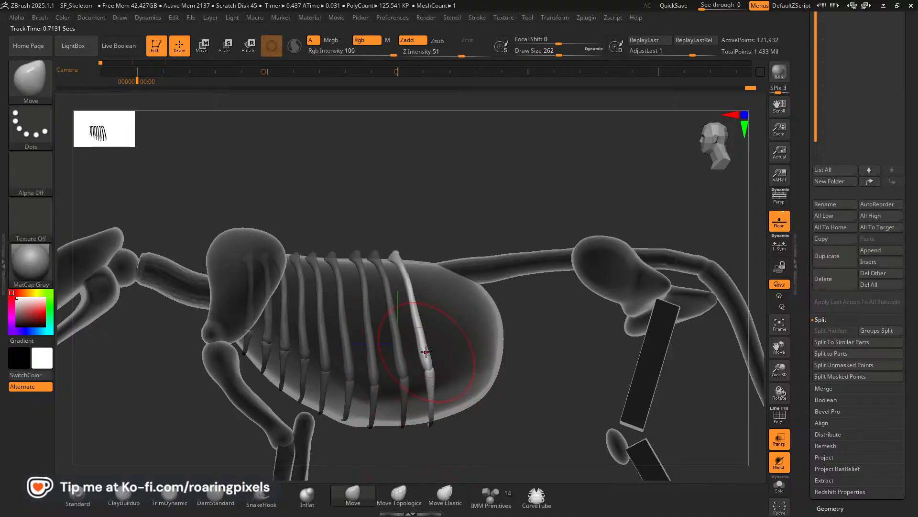
{"action": "left_click_drag", "start_coordinate": [561, 400], "coordinate": [494, 394], "text": "shift"}
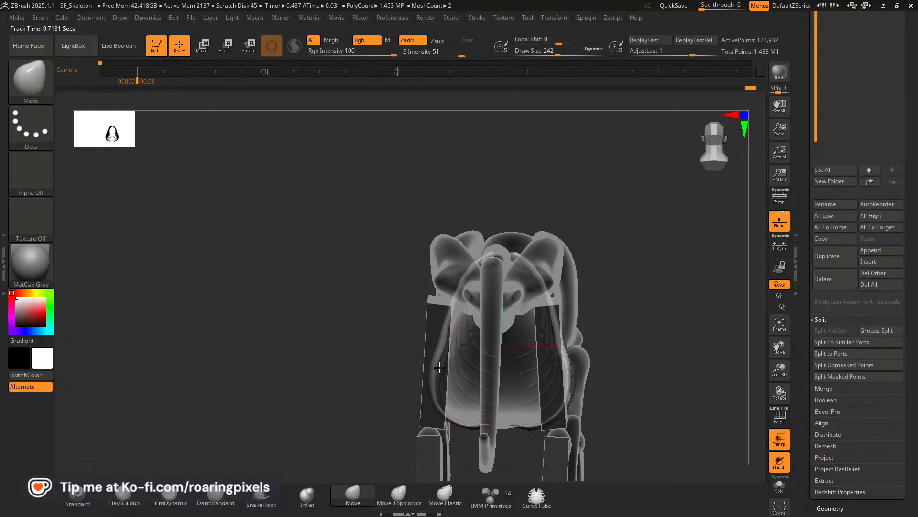
{"action": "left_click_drag", "start_coordinate": [439, 367], "coordinate": [436, 368]}
{"action": "left_click_drag", "start_coordinate": [336, 380], "coordinate": [407, 373]}
{"action": "left_click_drag", "start_coordinate": [434, 271], "coordinate": [537, 344]}
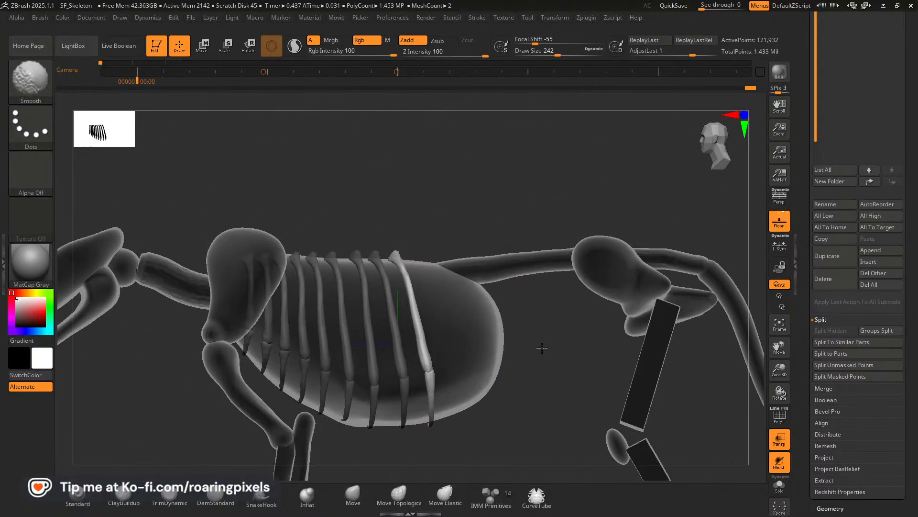
Duplicate the ninth rib pair backward as a smaller, more tilted tenth pair, and raise its joints and lower tips with the Move brush.
{"action": "left_click", "coordinate": [203, 46]}
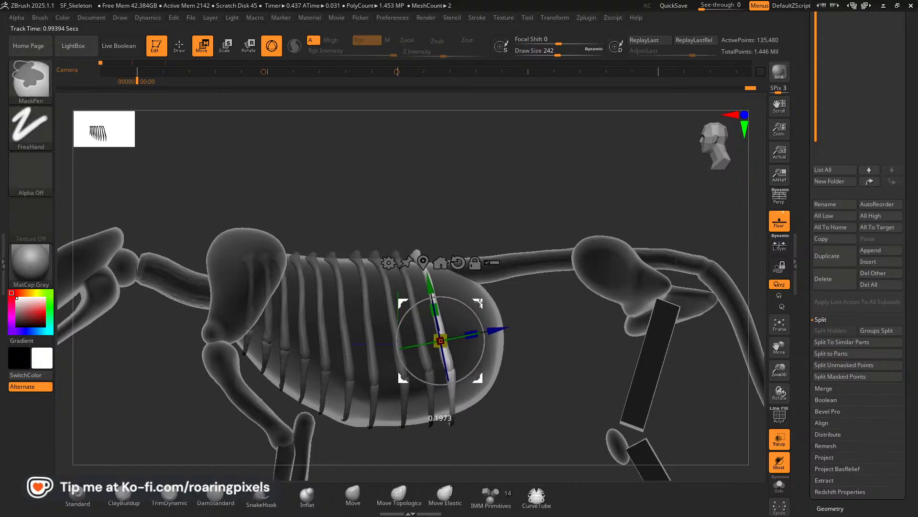
{"action": "left_click_drag", "start_coordinate": [480, 303], "coordinate": [478, 308], "text": "ctrl"}
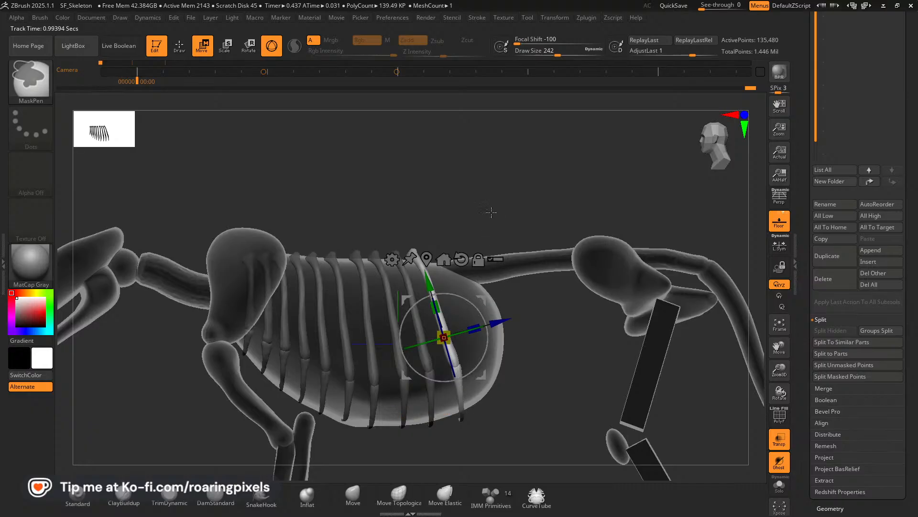
{"action": "left_click", "coordinate": [178, 48]}
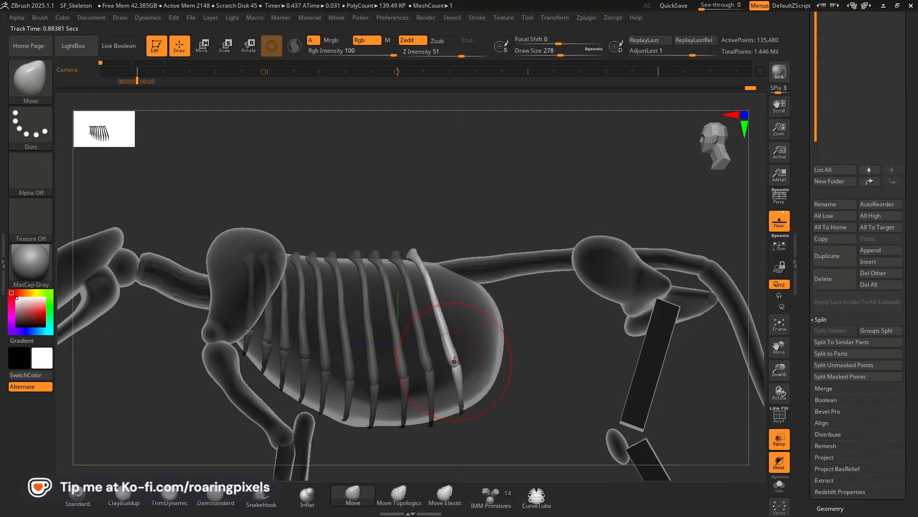
{"action": "left_click_drag", "start_coordinate": [454, 362], "coordinate": [453, 353]}
{"action": "key", "text": "bracketleft"}
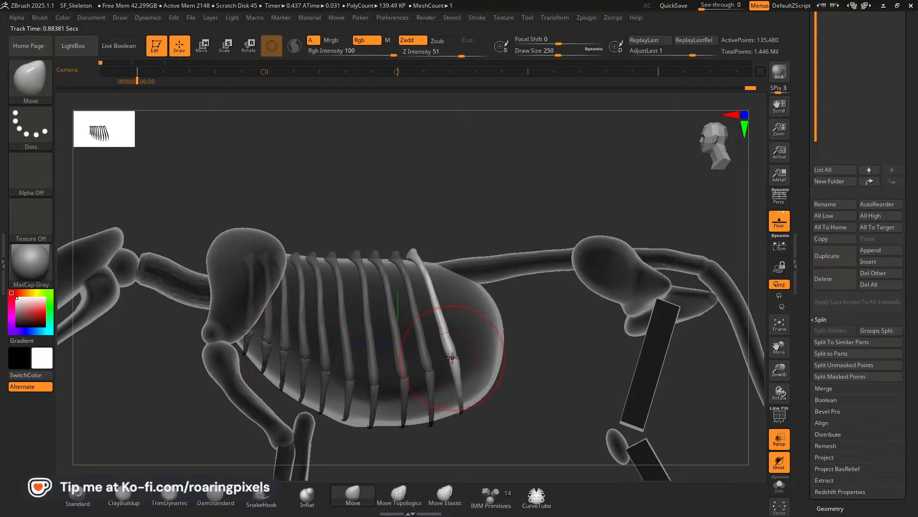
{"action": "left_click_drag", "start_coordinate": [507, 214], "coordinate": [494, 215]}
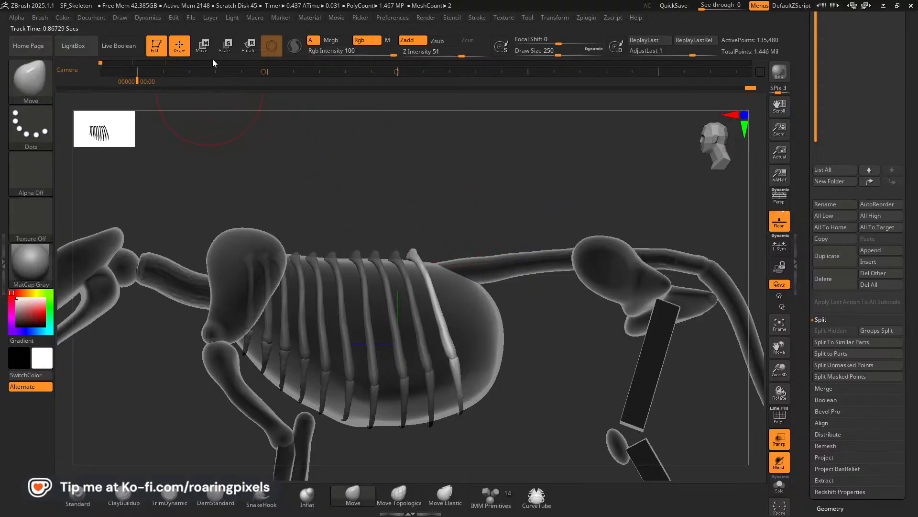
Duplicate the tenth rib pair backward as an eleventh pair and tilt it to match the lion skeleton reference and the blockout's rear.
{"action": "left_click", "coordinate": [202, 45]}
{"action": "left_click_drag", "start_coordinate": [495, 325], "coordinate": [500, 299], "text": "ctrl"}
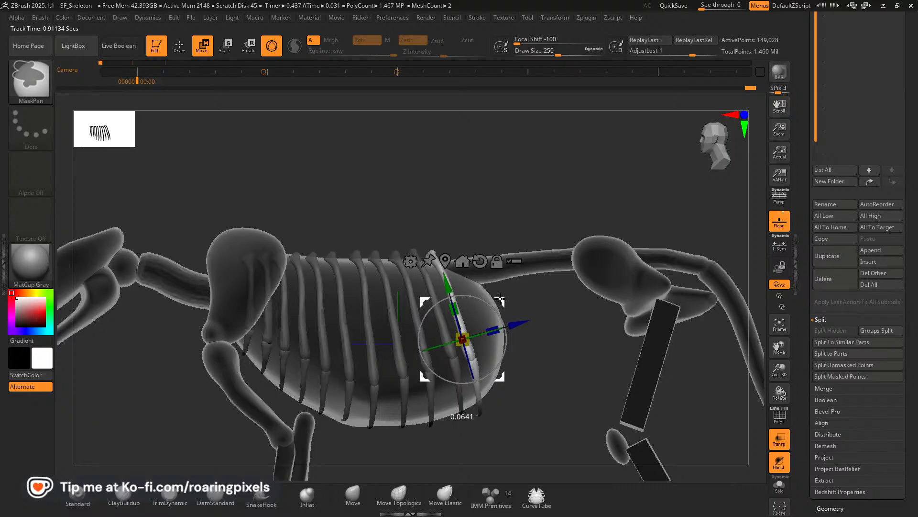
{"action": "left_click_drag", "start_coordinate": [506, 332], "coordinate": [506, 349]}
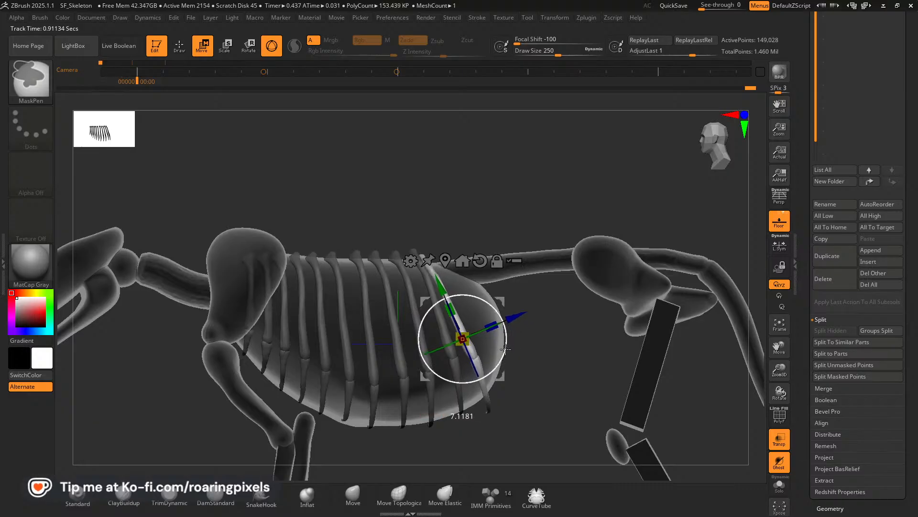
{"action": "left_click_drag", "start_coordinate": [506, 308], "coordinate": [513, 304]}
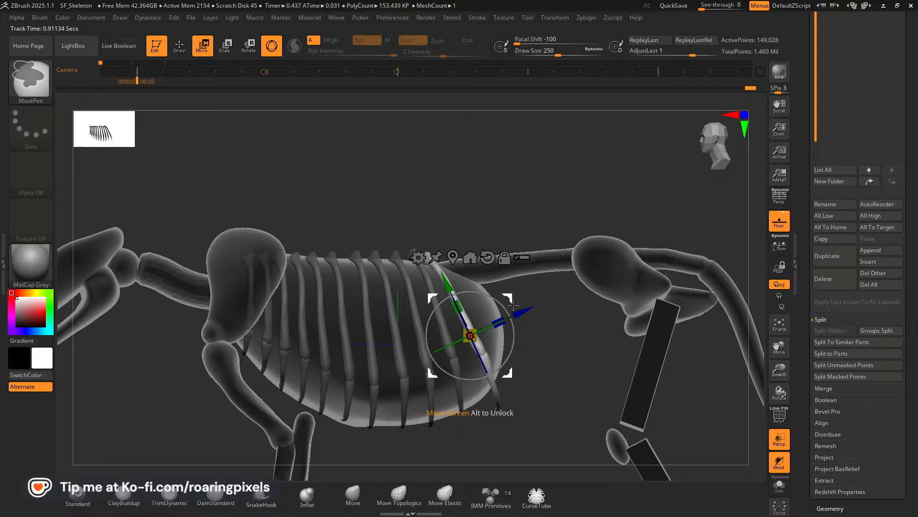
{"action": "key", "text": "alt+Tab"}
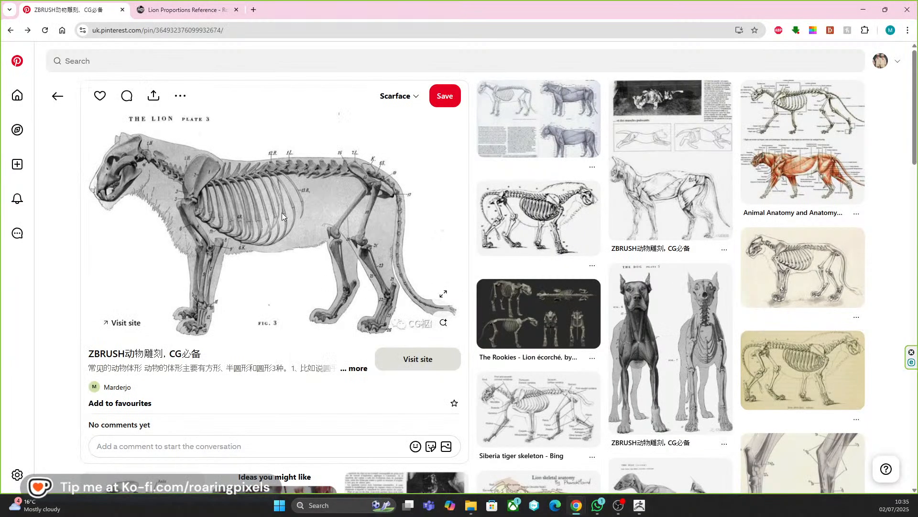
{"action": "key", "text": "alt+Tab"}
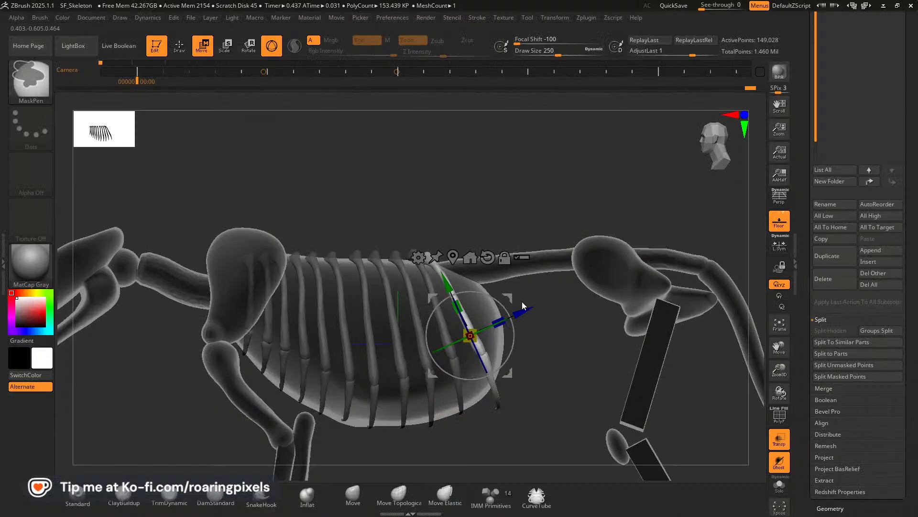
{"action": "left_click_drag", "start_coordinate": [502, 305], "coordinate": [506, 308]}
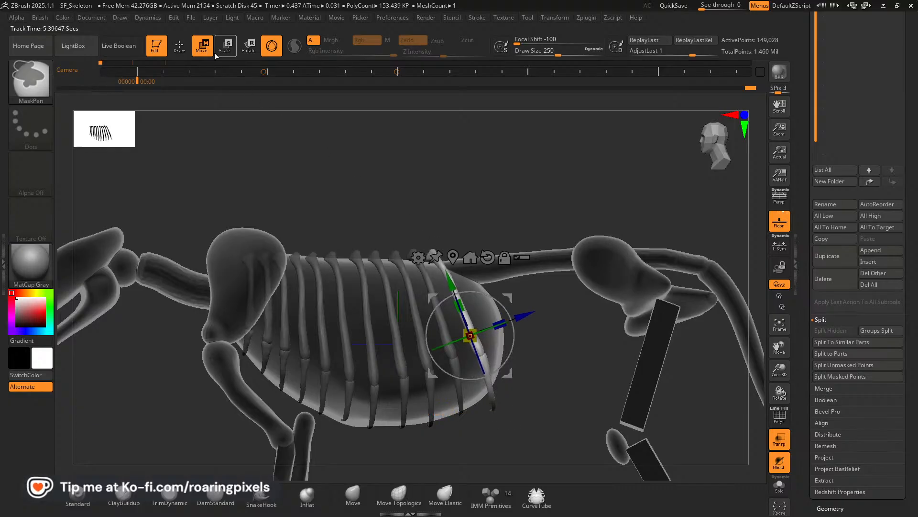
Raise the eleventh rib pair's lower tips and refine its shafts and joints with the Move brush, reducing the draw size to 154.
{"action": "left_click", "coordinate": [186, 51]}
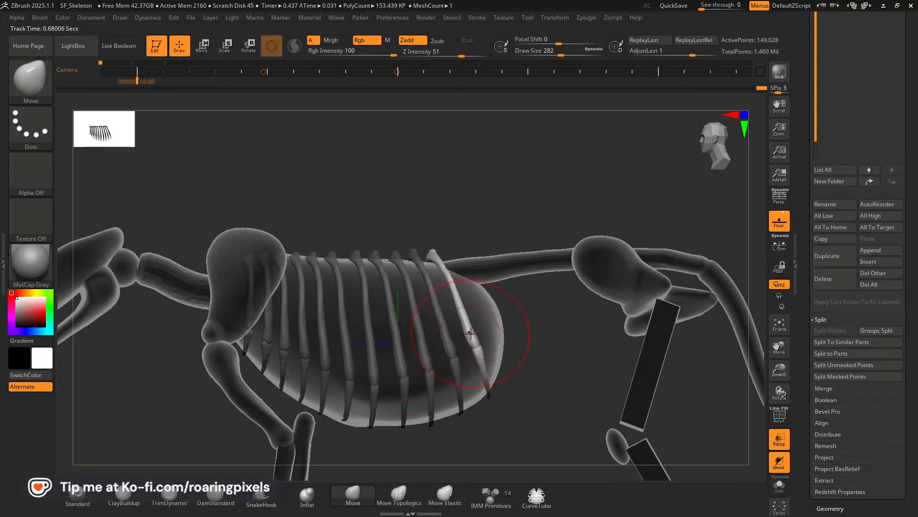
{"action": "key", "text": "bracketleft"}
{"action": "key", "text": "bracketleft"}
{"action": "key", "text": "bracketleft"}
{"action": "key", "text": "bracketleft"}
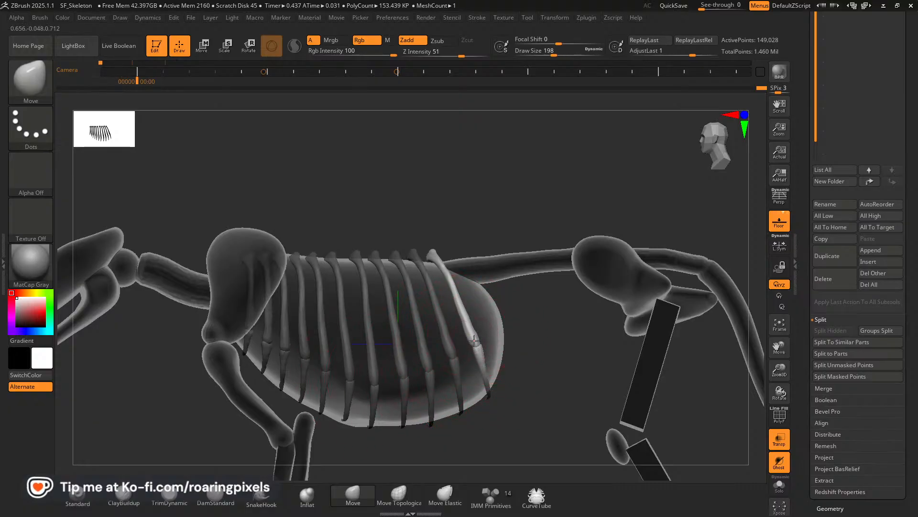
{"action": "key", "text": "bracketleft"}
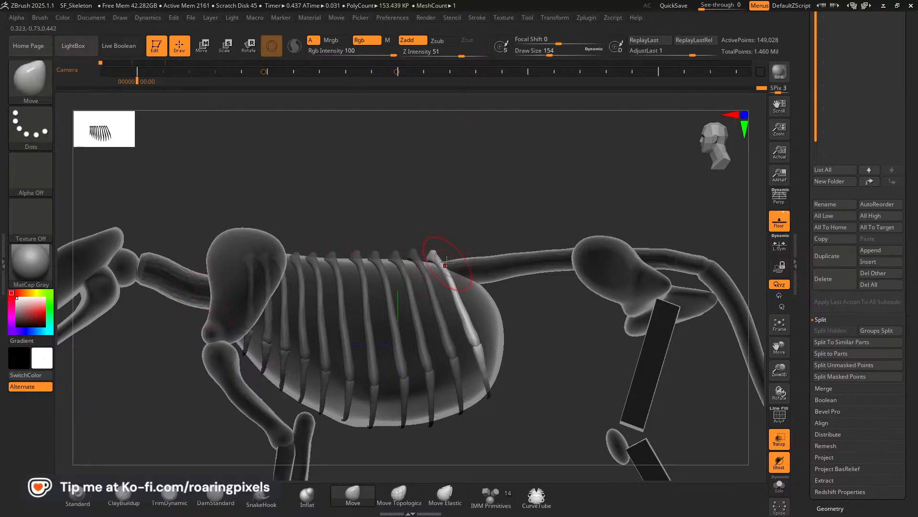
Duplicate the last rib pair and place the copy behind it, toward the tail.
{"action": "left_click", "coordinate": [206, 52]}
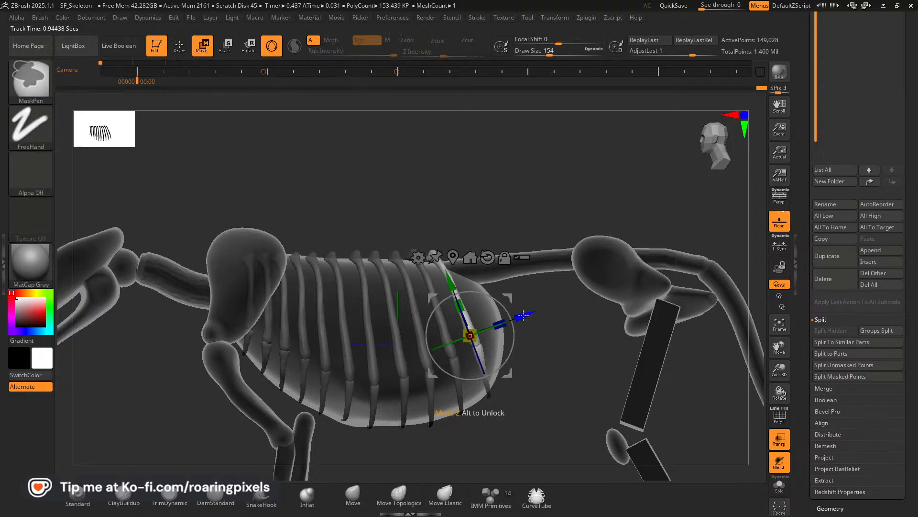
{"action": "mouse_move", "coordinate": [523, 314]}
{"action": "left_mouse_down", "text": "ctrl"}
{"action": "mouse_move", "coordinate": [543, 312]}
{"action": "mouse_move", "coordinate": [528, 295]}
{"action": "mouse_move", "coordinate": [511, 298]}
{"action": "mouse_move", "coordinate": [531, 299]}
{"action": "left_mouse_up", "text": "ctrl"}
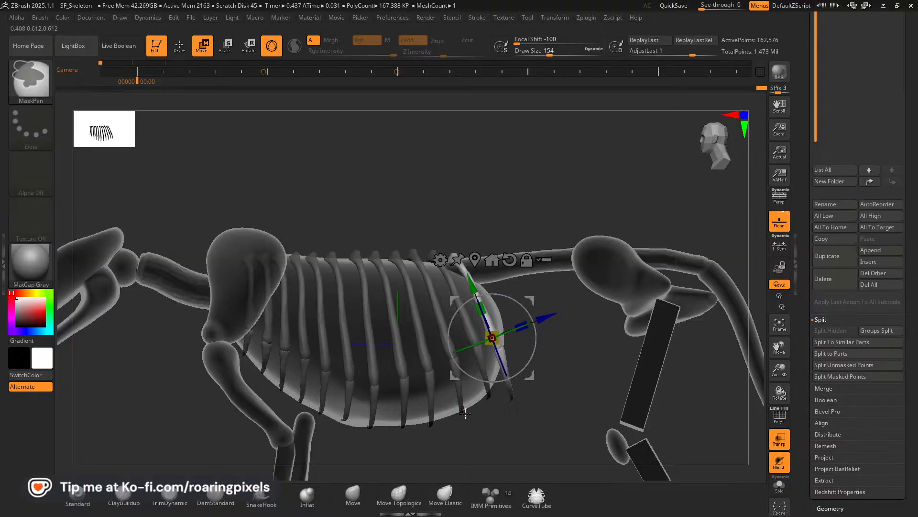
{"action": "mouse_move", "coordinate": [481, 302]}
{"action": "left_mouse_down"}
{"action": "mouse_move", "coordinate": [483, 309]}
{"action": "mouse_move", "coordinate": [533, 294]}
{"action": "left_mouse_up"}
{"action": "left_click", "coordinate": [187, 52]}
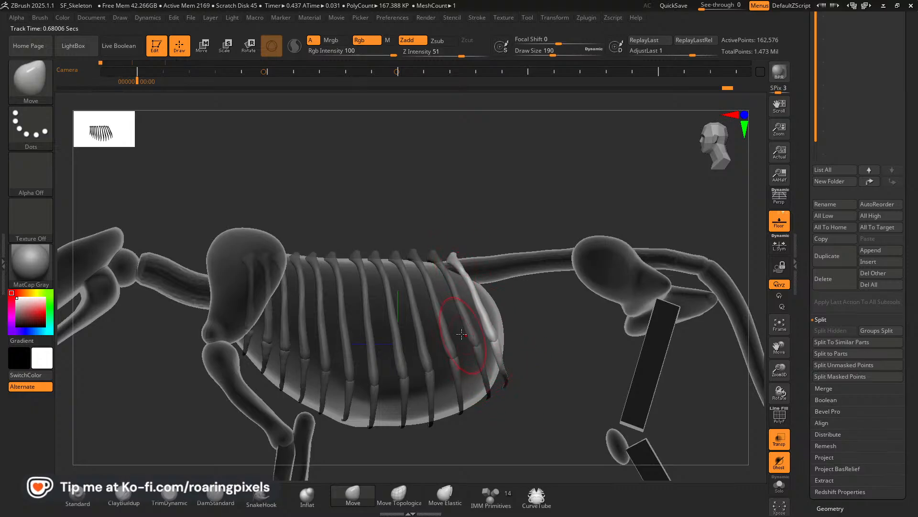
Reposition the new rearmost rib pair slightly farther back along the spine with the gizmo.
{"action": "key", "text": "ctrl"}
{"action": "key", "text": "w"}
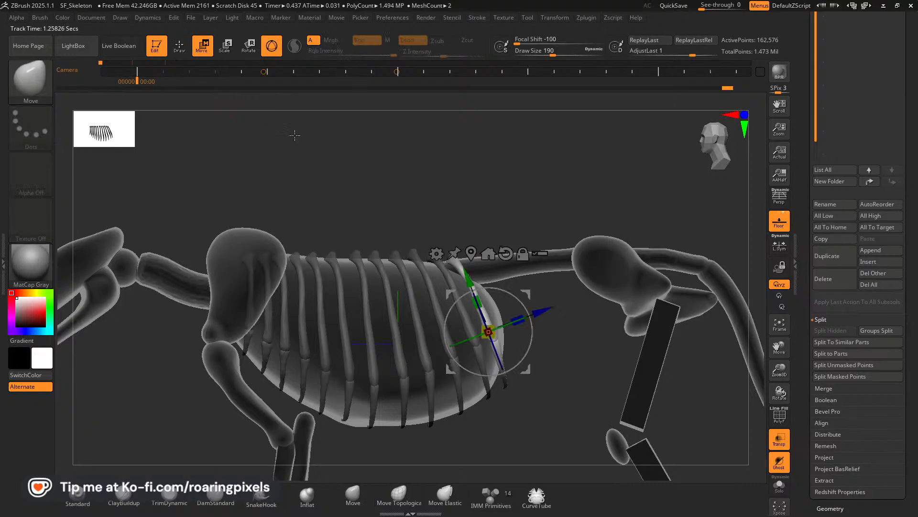
{"action": "left_click_drag", "start_coordinate": [532, 306], "coordinate": [535, 293]}
{"action": "left_click", "coordinate": [180, 45]}
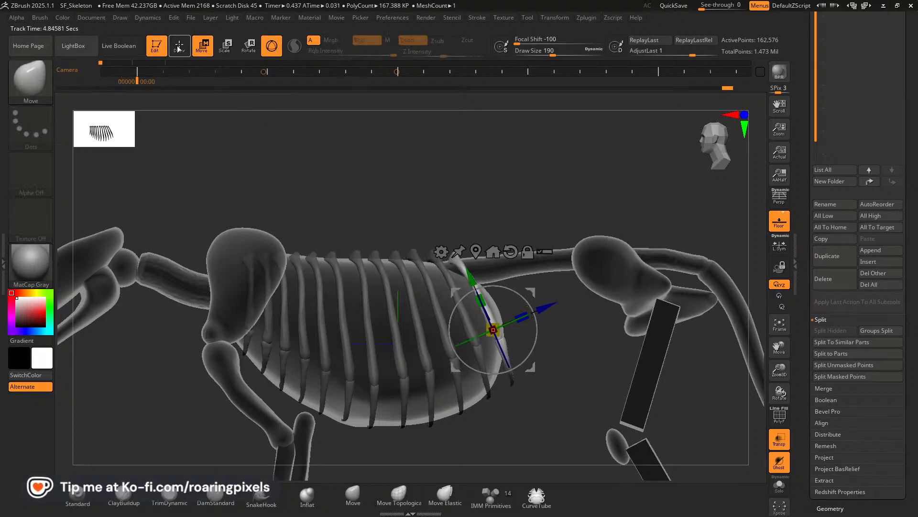
Enlarge the Move brush and pull the new rib pair in to fit the ribcage from the side and rear.
{"action": "key", "text": "bracketright"}
{"action": "key", "text": "bracketright"}
{"action": "key", "text": "bracketright"}
{"action": "key", "text": "bracketright"}
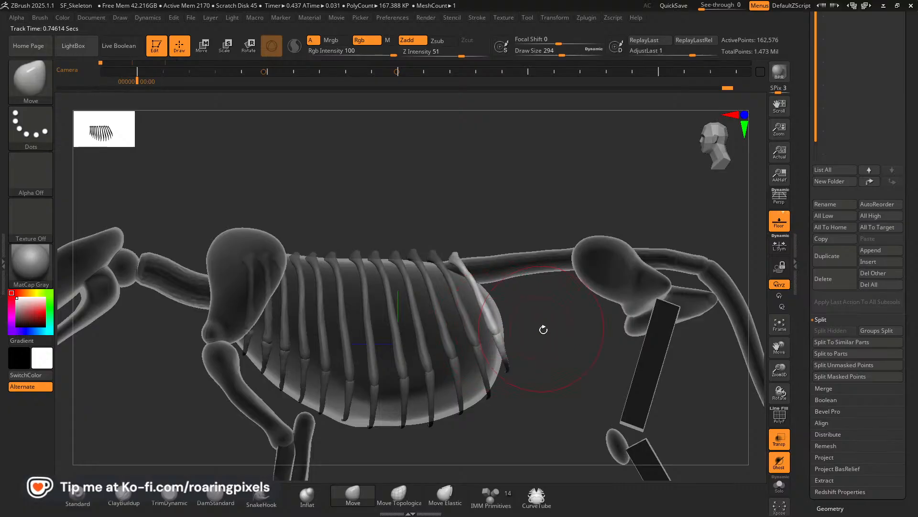
{"action": "left_click_drag", "start_coordinate": [543, 329], "coordinate": [395, 342]}
{"action": "left_click_drag", "start_coordinate": [498, 339], "coordinate": [507, 337]}
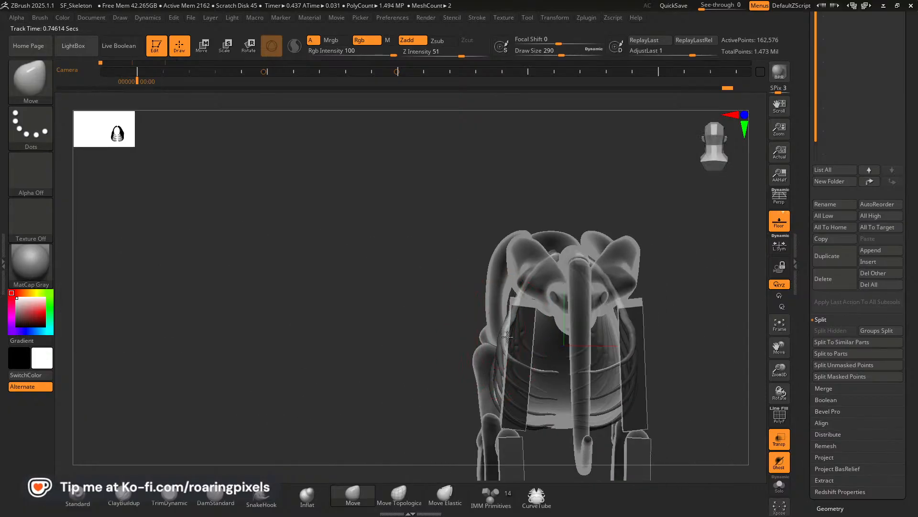
{"action": "mouse_move", "coordinate": [422, 318]}
{"action": "left_mouse_down"}
{"action": "mouse_move", "coordinate": [411, 341]}
{"action": "mouse_move", "coordinate": [411, 325]}
{"action": "left_mouse_up"}
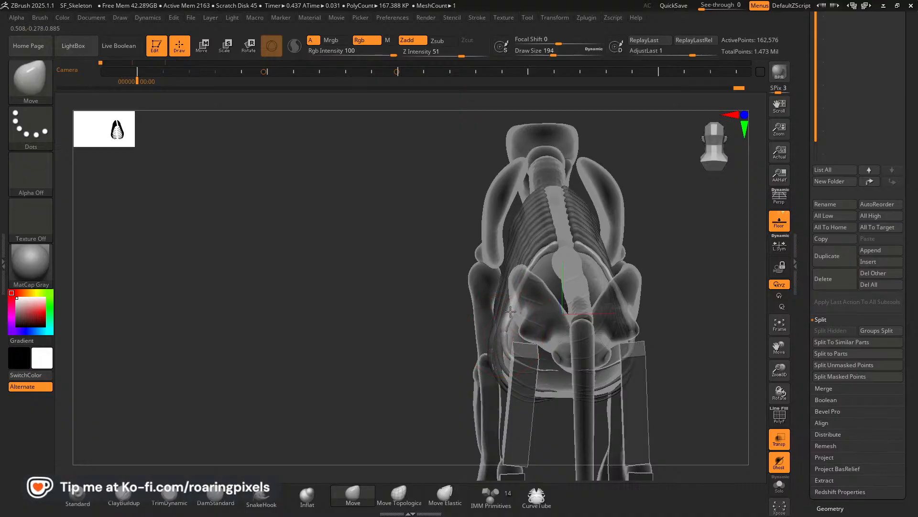
{"action": "left_click_drag", "start_coordinate": [455, 317], "coordinate": [517, 365]}
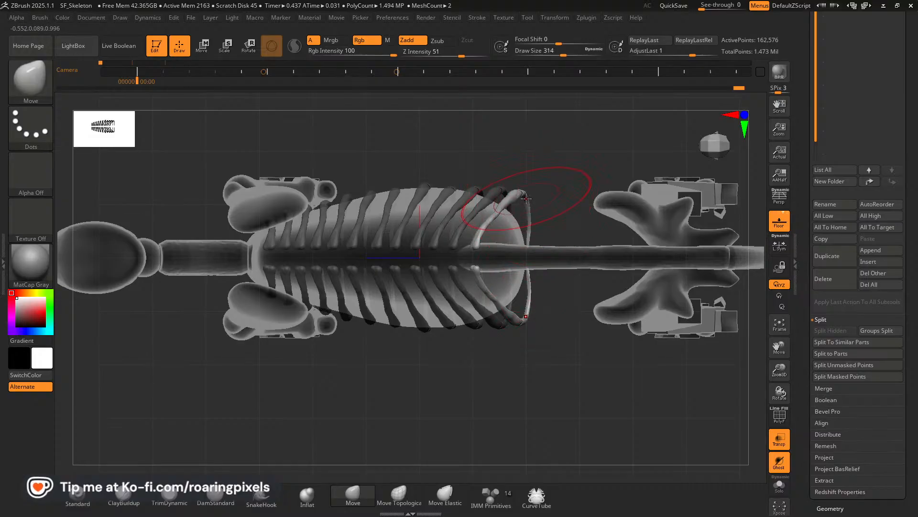
Push the outer bends of the rearmost ribs inward from above to follow the ribcage's taper.
{"action": "left_click_drag", "start_coordinate": [522, 193], "coordinate": [529, 209]}
{"action": "left_click_drag", "start_coordinate": [557, 235], "coordinate": [566, 247]}
{"action": "left_click_drag", "start_coordinate": [523, 308], "coordinate": [526, 304]}
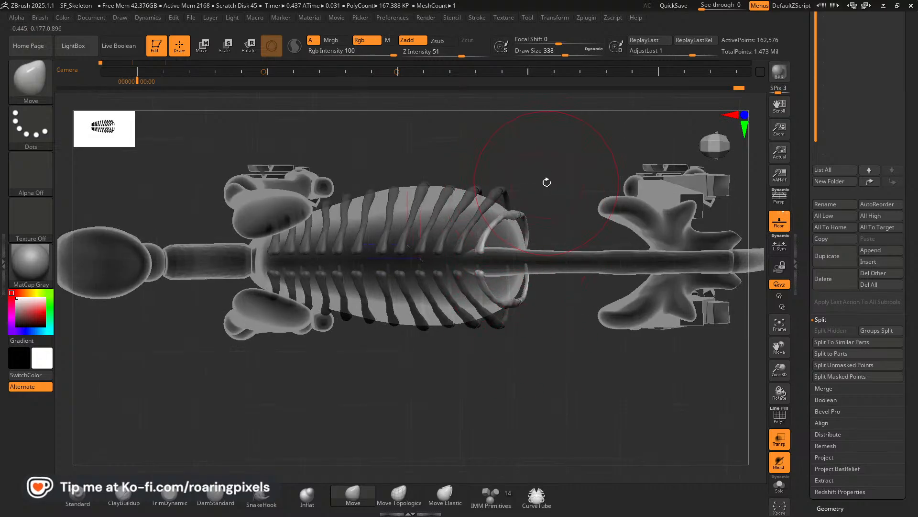
{"action": "left_click", "coordinate": [532, 183], "text": "ctrl"}
{"action": "left_click_drag", "start_coordinate": [503, 191], "coordinate": [503, 196]}
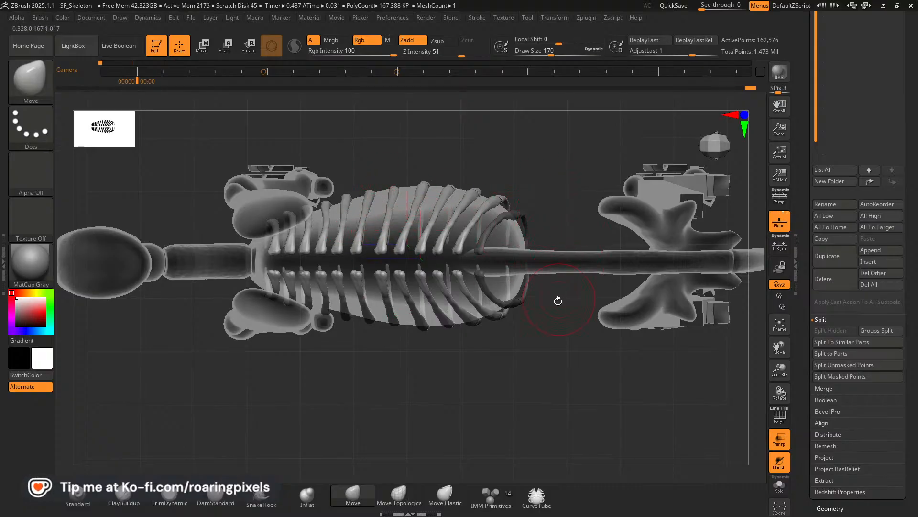
Examine the ribcage from above and below, and consult the lion skeleton reference in the browser.
{"action": "left_click_drag", "start_coordinate": [559, 300], "coordinate": [470, 334]}
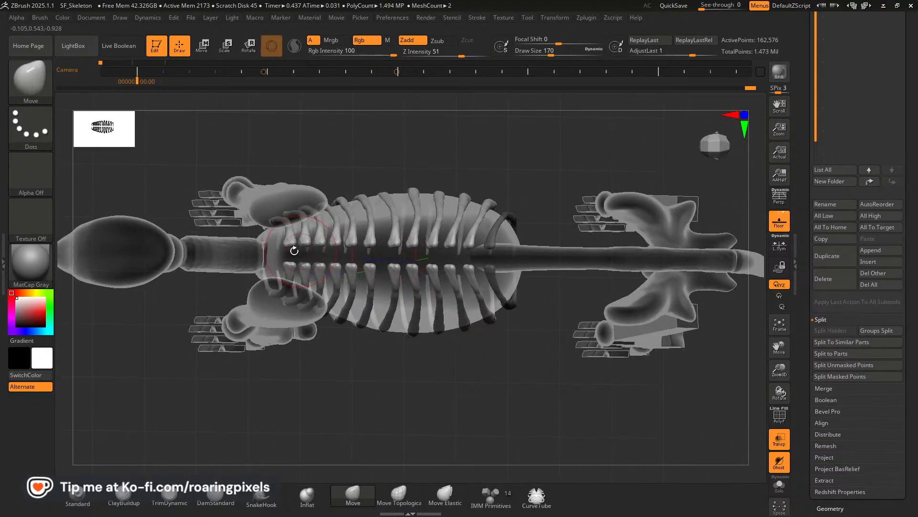
{"action": "left_click_drag", "start_coordinate": [420, 387], "coordinate": [387, 380]}
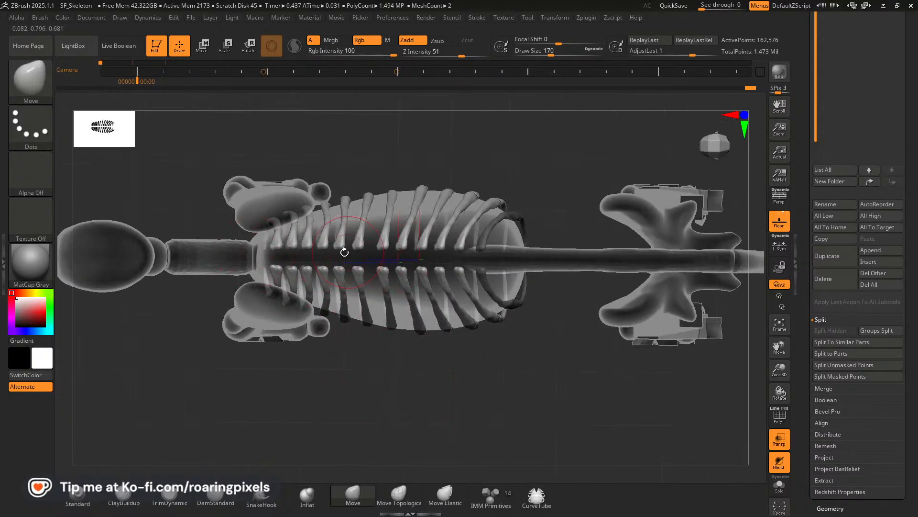
{"action": "right_click_drag", "start_coordinate": [395, 221], "coordinate": [356, 268]}
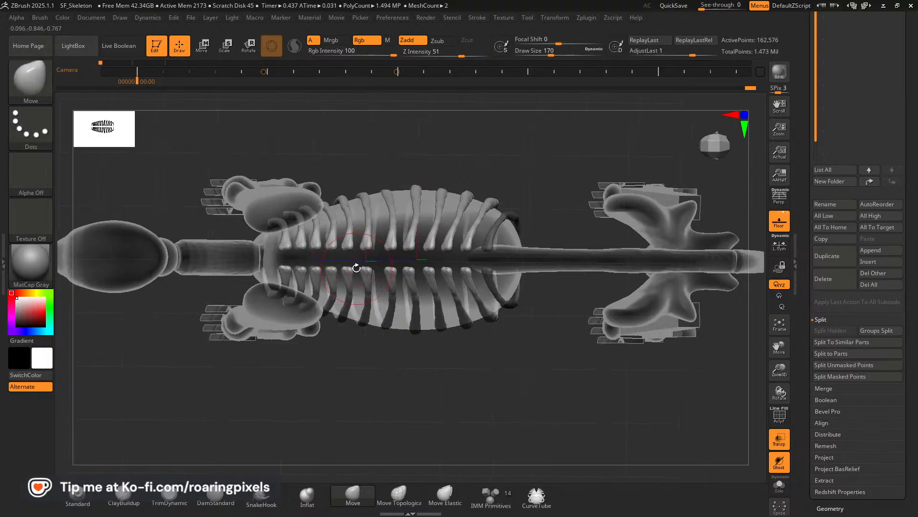
{"action": "mouse_move", "coordinate": [405, 401]}
{"action": "left_mouse_down"}
{"action": "mouse_move", "coordinate": [392, 312]}
{"action": "mouse_move", "coordinate": [462, 232]}
{"action": "mouse_move", "coordinate": [457, 211]}
{"action": "left_mouse_up"}
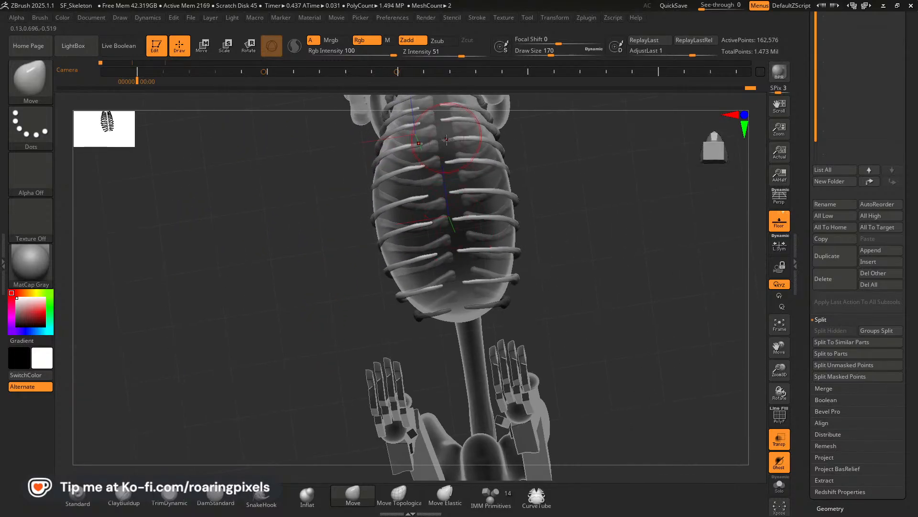
{"action": "mouse_move", "coordinate": [618, 224]}
{"action": "left_mouse_down"}
{"action": "mouse_move", "coordinate": [619, 216]}
{"action": "mouse_move", "coordinate": [612, 225]}
{"action": "left_mouse_up"}
{"action": "left_click_drag", "start_coordinate": [594, 310], "coordinate": [610, 268]}
{"action": "left_click_drag", "start_coordinate": [533, 277], "coordinate": [535, 248]}
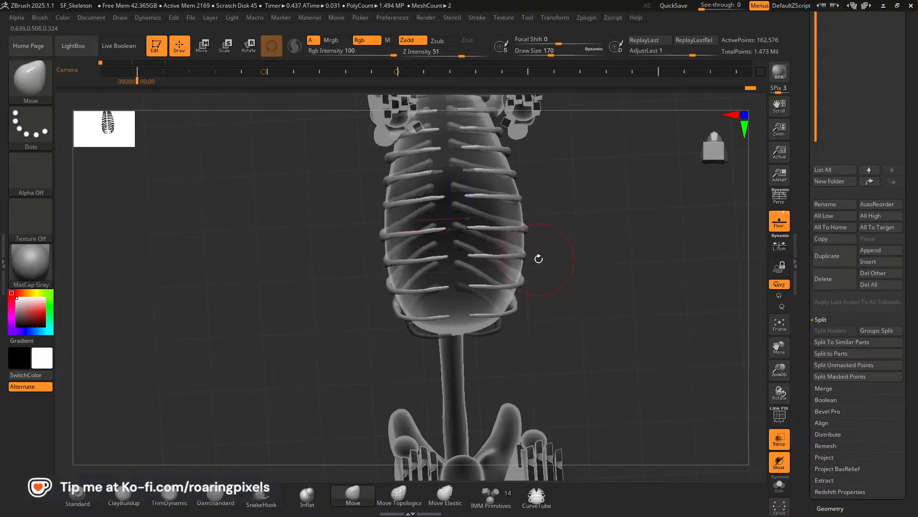
{"action": "key", "text": "alt+Tab"}
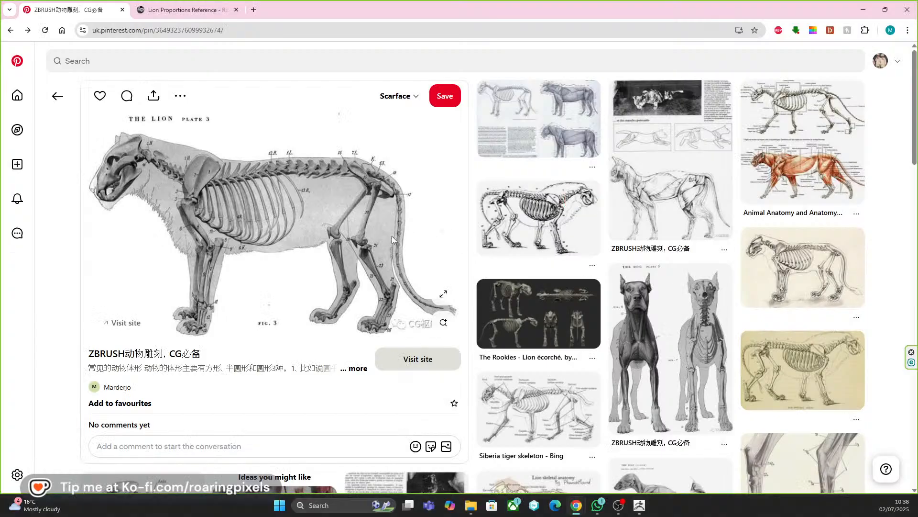
{"action": "key", "text": "alt+Tab"}
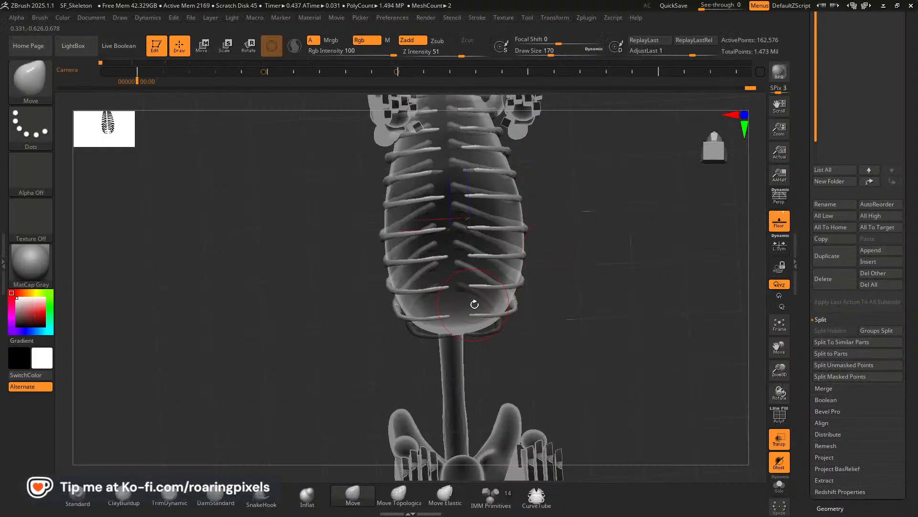
Pull the inner tips of the rear ribs outward from the midline on the ribcage's underside.
{"action": "left_click_drag", "start_coordinate": [581, 306], "coordinate": [583, 273]}
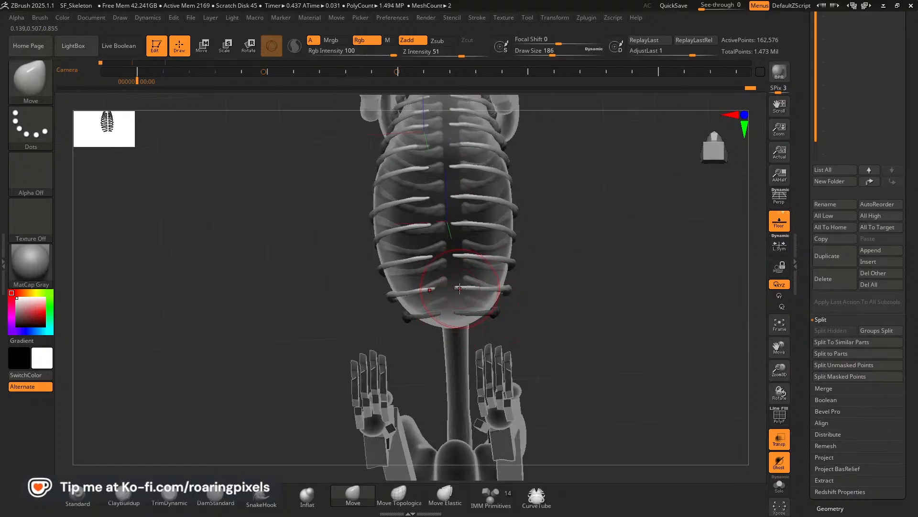
{"action": "left_click", "coordinate": [452, 257], "text": "alt"}
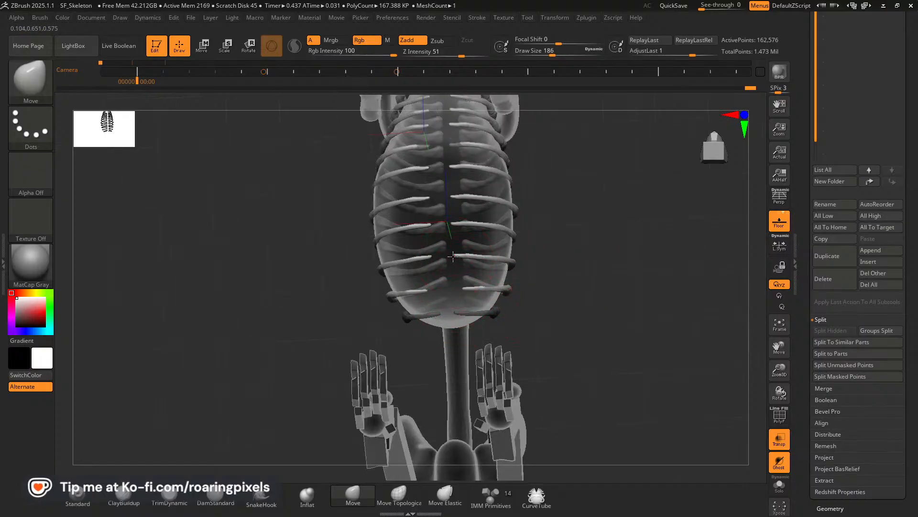
{"action": "left_click_drag", "start_coordinate": [561, 253], "coordinate": [566, 316]}
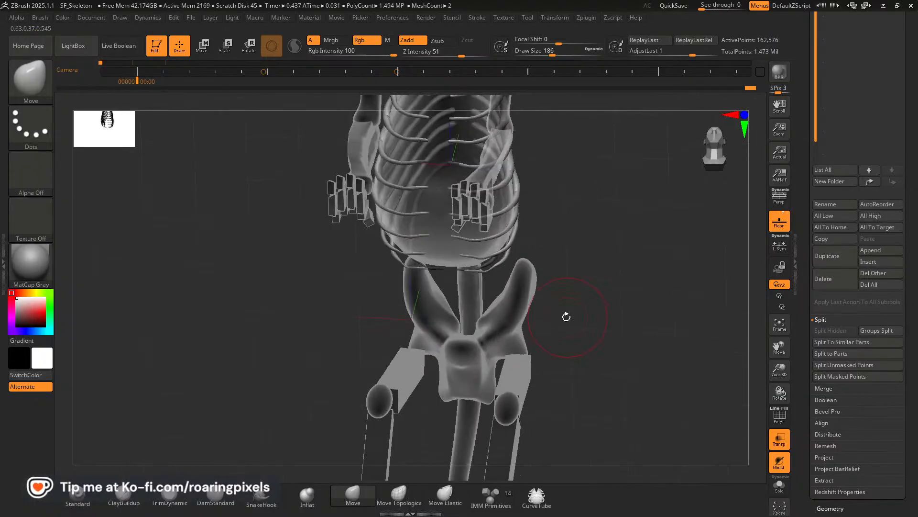
Refine the spacing of the rear rib tips with the Move brush, working from beneath the ribcage.
{"action": "left_click_drag", "start_coordinate": [594, 288], "coordinate": [556, 266]}
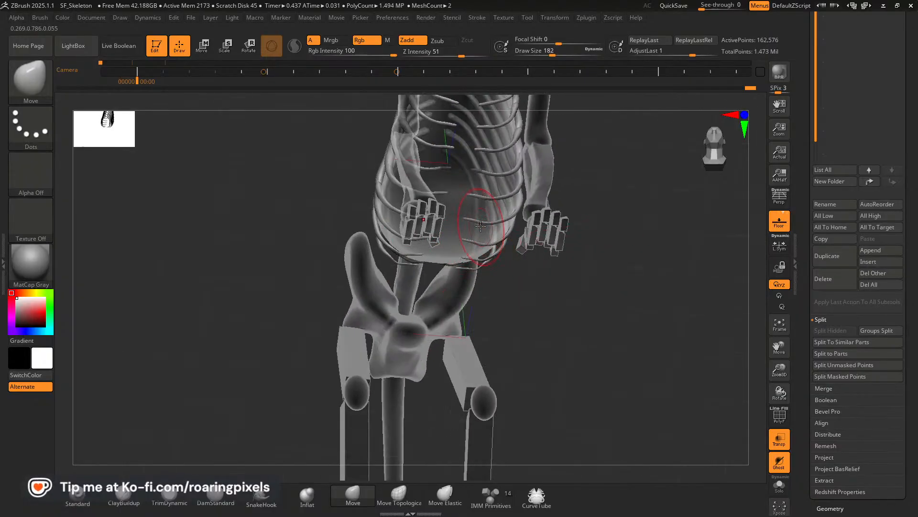
{"action": "left_click_drag", "start_coordinate": [547, 241], "coordinate": [575, 201]}
{"action": "mouse_move", "coordinate": [580, 279]}
{"action": "left_mouse_down"}
{"action": "mouse_move", "coordinate": [487, 302]}
{"action": "mouse_move", "coordinate": [580, 304]}
{"action": "mouse_move", "coordinate": [466, 276]}
{"action": "mouse_move", "coordinate": [539, 264]}
{"action": "mouse_move", "coordinate": [470, 242]}
{"action": "left_mouse_up"}
{"action": "left_click_drag", "start_coordinate": [568, 287], "coordinate": [557, 275]}
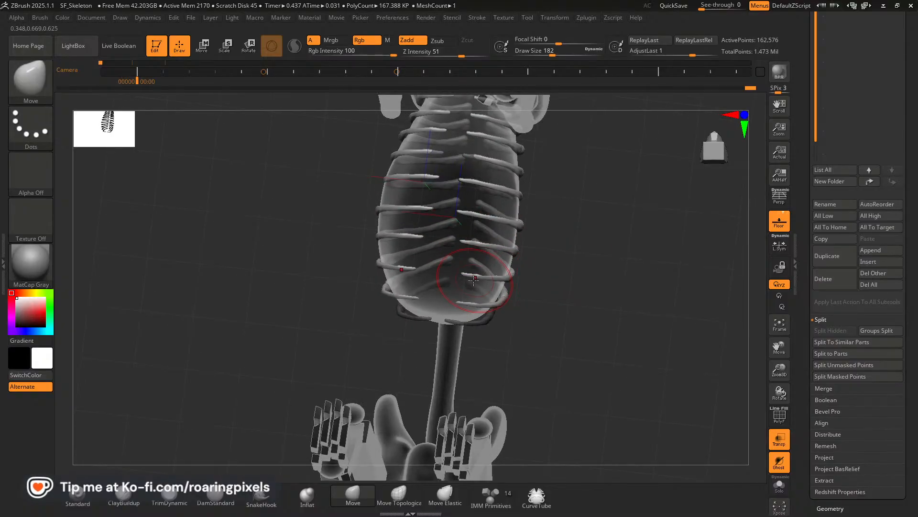
{"action": "left_click_drag", "start_coordinate": [465, 274], "coordinate": [470, 274]}
Reshape the lower ends of the last rib pair from the rear and side with a smaller Move brush.
{"action": "left_click_drag", "start_coordinate": [591, 290], "coordinate": [509, 309]}
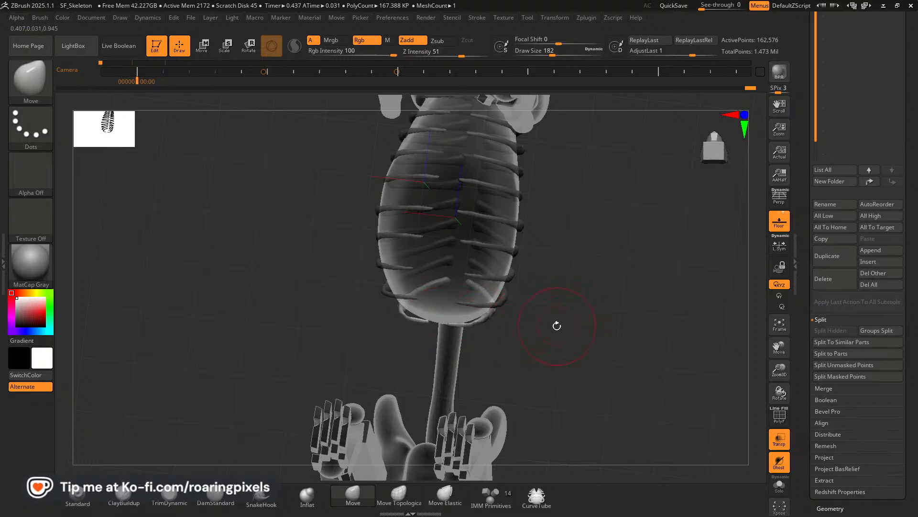
{"action": "left_click_drag", "start_coordinate": [555, 324], "coordinate": [522, 274]}
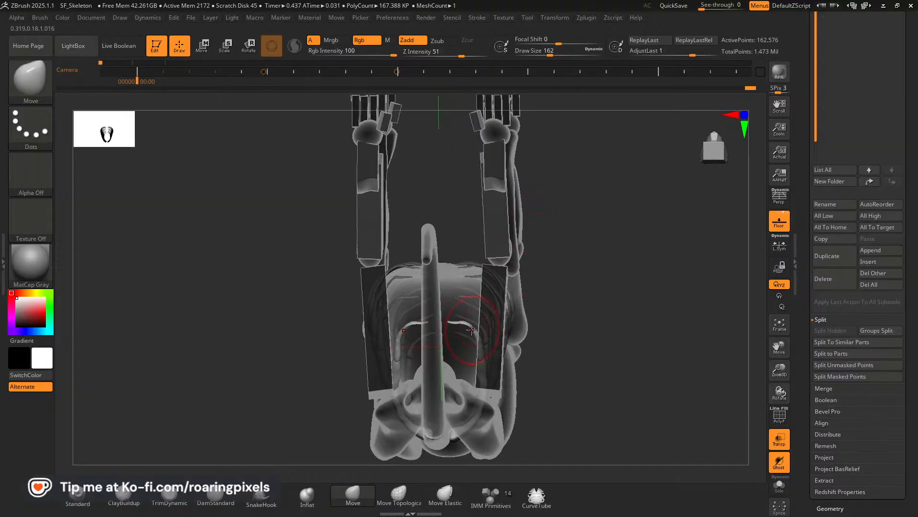
{"action": "key", "text": "bracketleft"}
{"action": "key", "text": "bracketleft"}
{"action": "left_click_drag", "start_coordinate": [456, 324], "coordinate": [456, 322]}
{"action": "left_click_drag", "start_coordinate": [602, 284], "coordinate": [447, 365]}
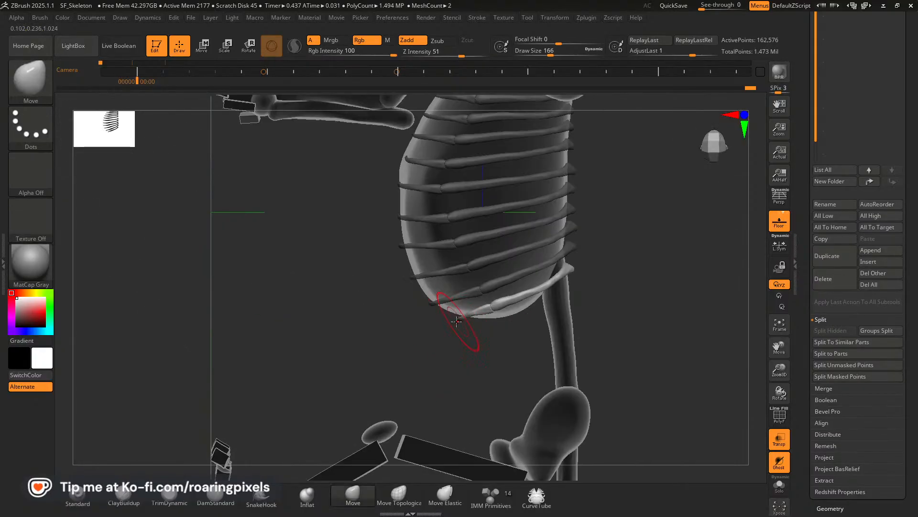
{"action": "left_click_drag", "start_coordinate": [461, 330], "coordinate": [693, 287]}
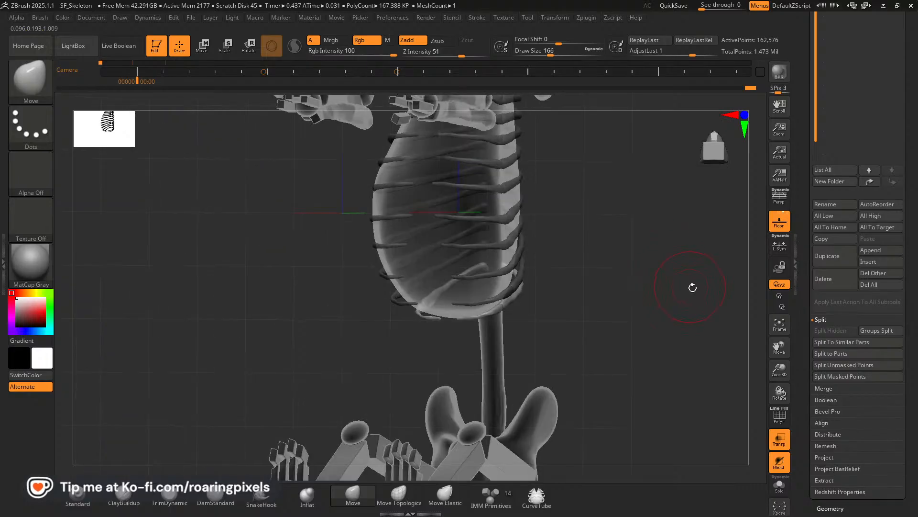
Adjust the inner tips of the middle rib pairs along the underside of the ribcage.
{"action": "left_click_drag", "start_coordinate": [772, 345], "coordinate": [717, 421], "text": "alt"}
{"action": "left_click_drag", "start_coordinate": [686, 365], "coordinate": [641, 343]}
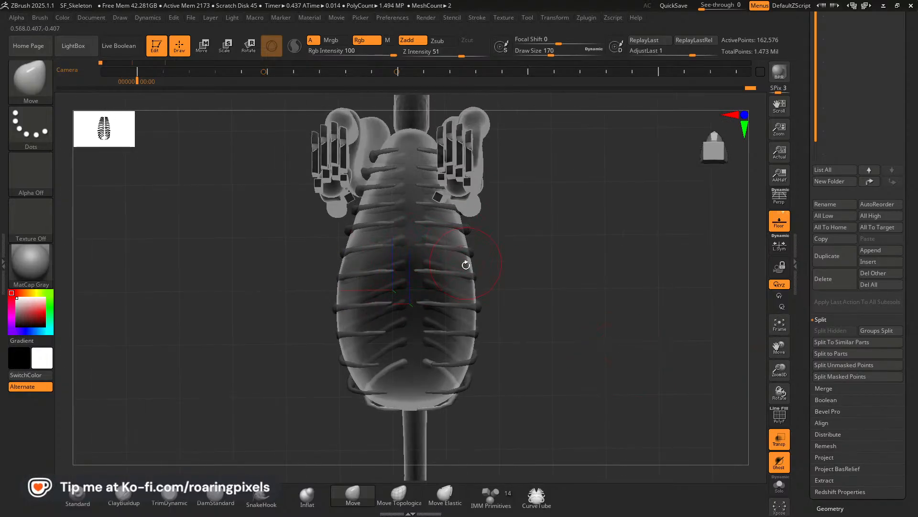
{"action": "mouse_move", "coordinate": [568, 286]}
{"action": "left_mouse_down"}
{"action": "mouse_move", "coordinate": [572, 305]}
{"action": "mouse_move", "coordinate": [554, 304]}
{"action": "mouse_move", "coordinate": [587, 288]}
{"action": "left_mouse_up"}
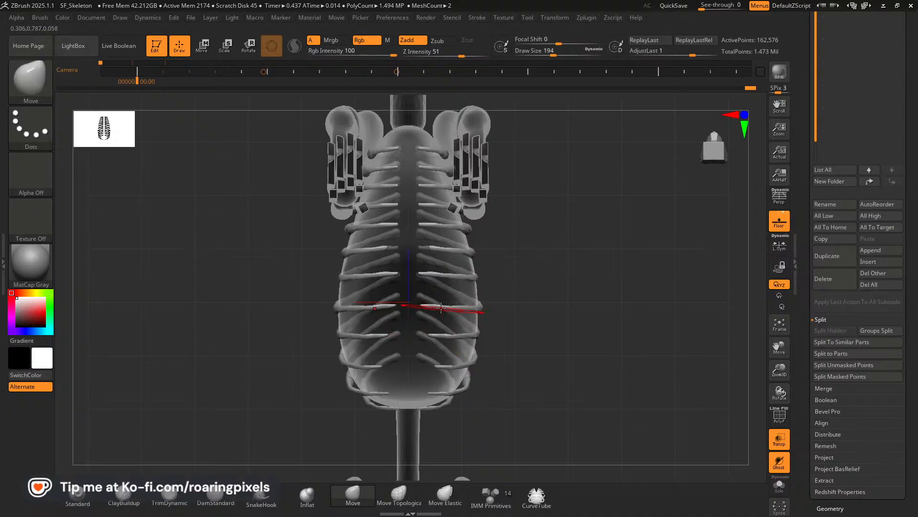
{"action": "left_click", "coordinate": [431, 305], "text": "alt"}
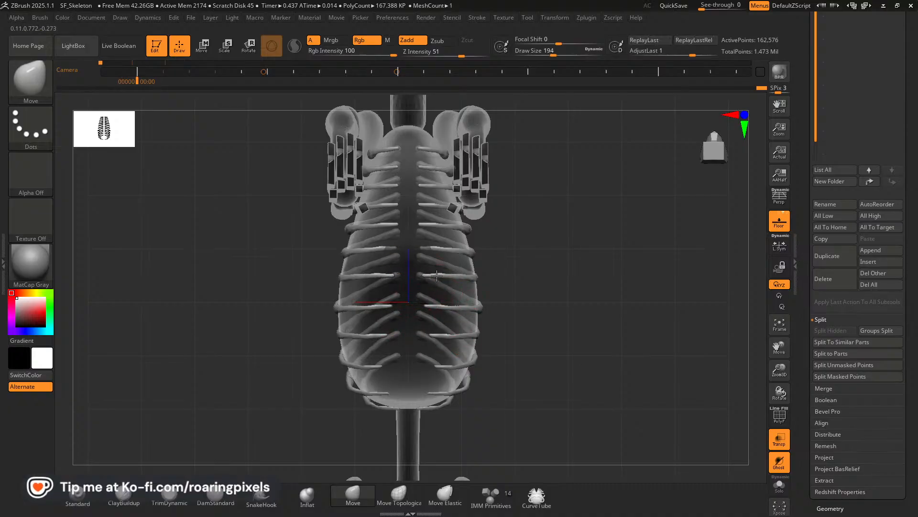
{"action": "left_click_drag", "start_coordinate": [553, 257], "coordinate": [556, 358]}
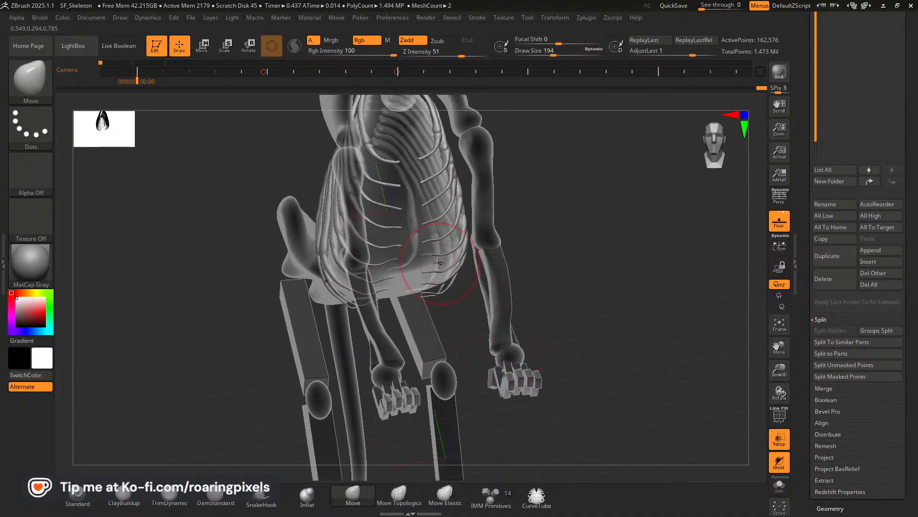
{"action": "left_click_drag", "start_coordinate": [591, 282], "coordinate": [404, 258]}
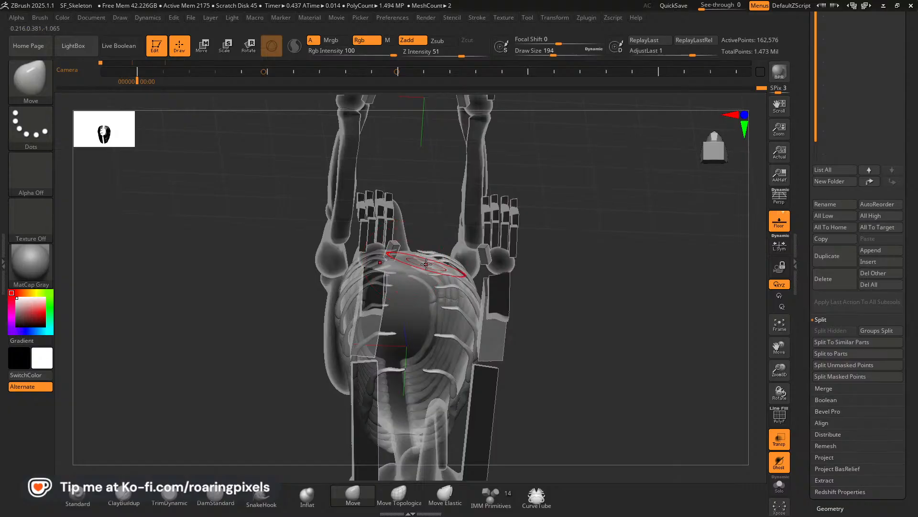
{"action": "left_click_drag", "start_coordinate": [589, 258], "coordinate": [625, 379]}
{"action": "left_click_drag", "start_coordinate": [510, 382], "coordinate": [701, 400]}
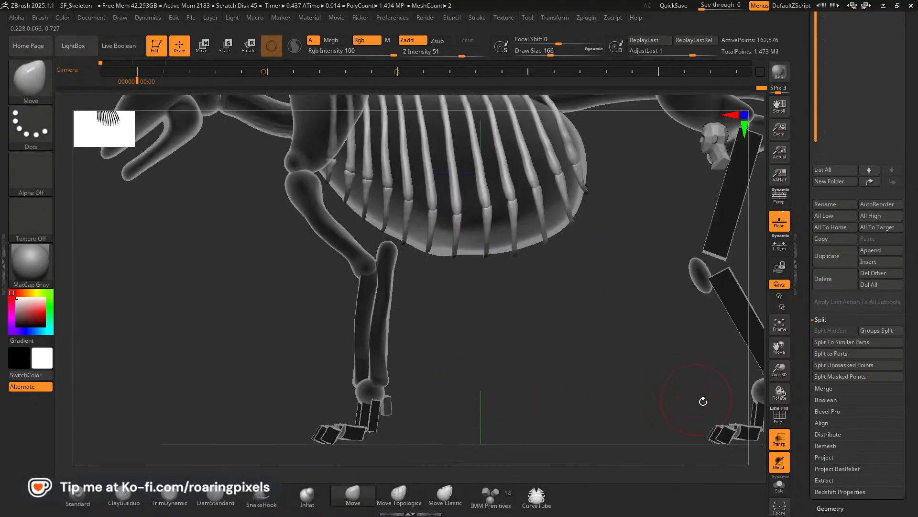
Turn off transparency, frame the whole skeleton and inspect the lower rib ends up close.
{"action": "left_click", "coordinate": [786, 446]}
{"action": "key", "text": "f"}
{"action": "left_click_drag", "start_coordinate": [780, 351], "coordinate": [733, 379]}
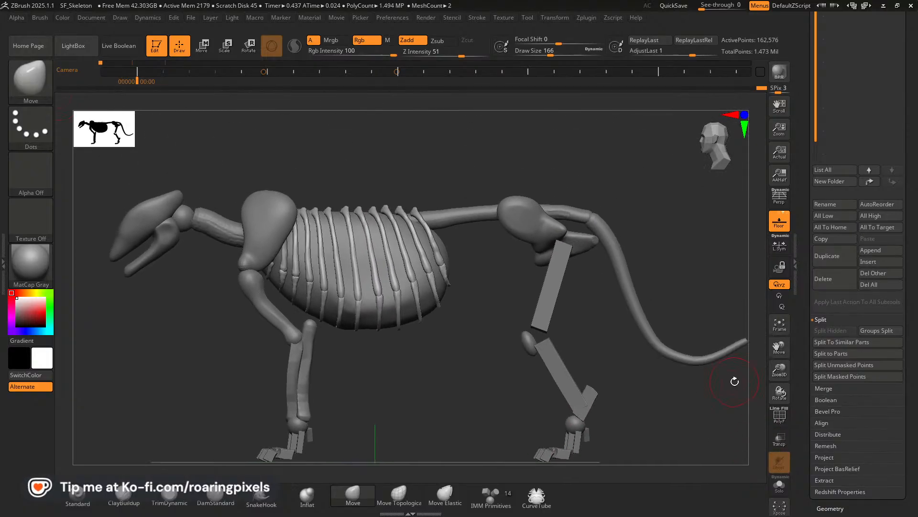
{"action": "left_click_drag", "start_coordinate": [473, 334], "coordinate": [440, 335]}
{"action": "left_click_drag", "start_coordinate": [783, 371], "coordinate": [819, 407]}
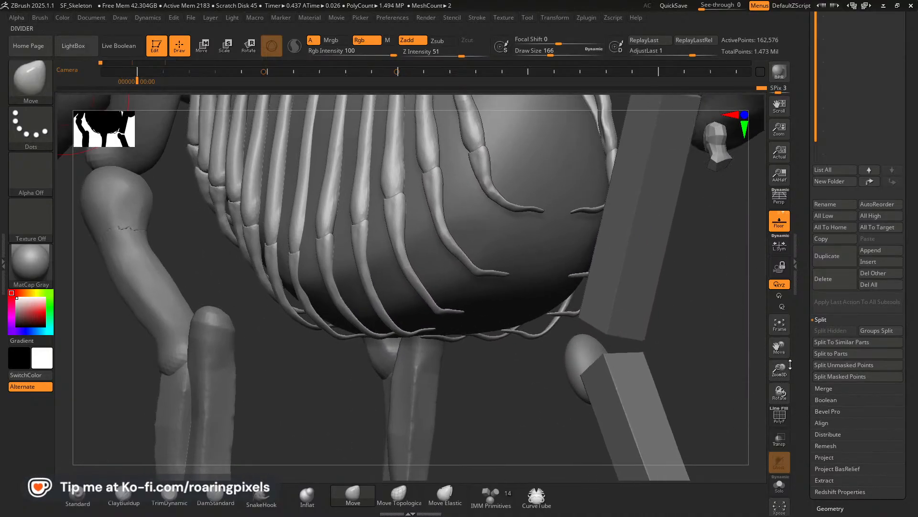
Reduce the Move brush size and smooth the bend in the lower ends of the last rib pair.
{"action": "left_click_drag", "start_coordinate": [783, 351], "coordinate": [756, 388]}
{"action": "key", "text": "bracketleft"}
{"action": "key", "text": "bracketleft"}
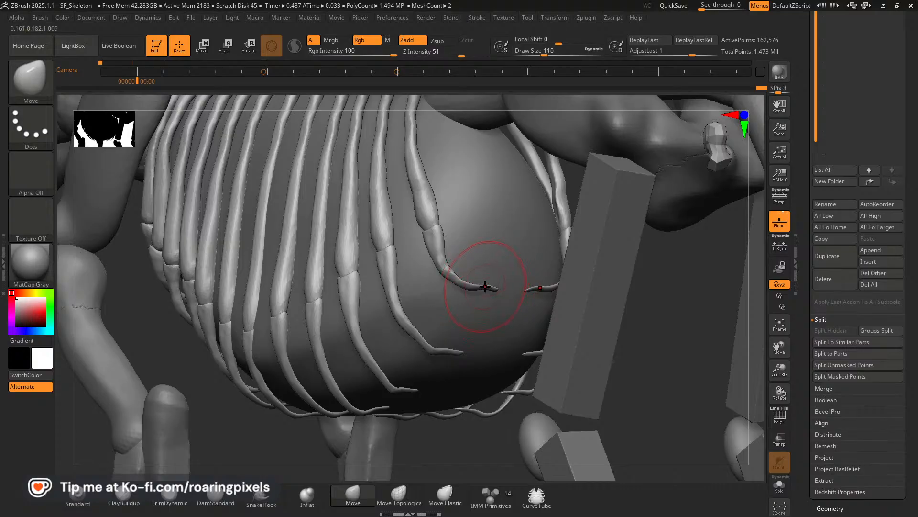
{"action": "key", "text": "bracketleft"}
{"action": "key", "text": "bracketleft"}
{"action": "left_click_drag", "start_coordinate": [484, 287], "coordinate": [460, 275]}
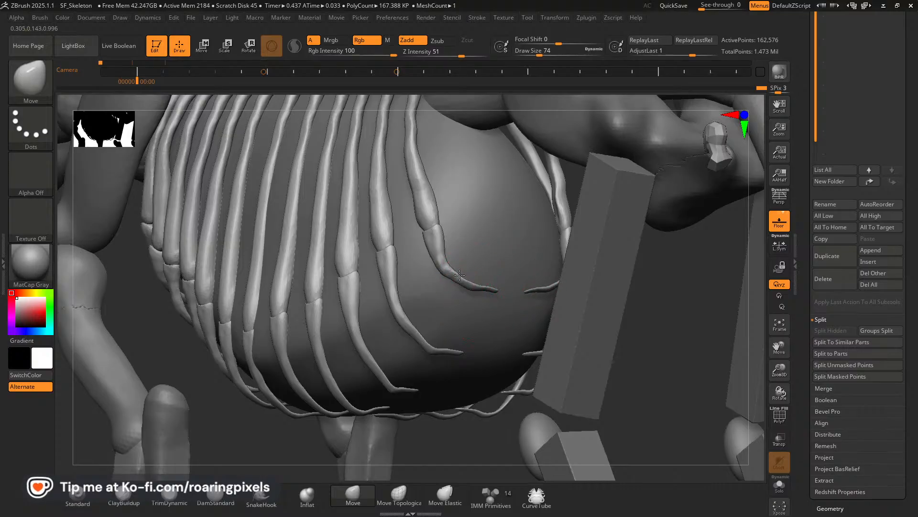
{"action": "left_click_drag", "start_coordinate": [251, 407], "coordinate": [266, 379]}
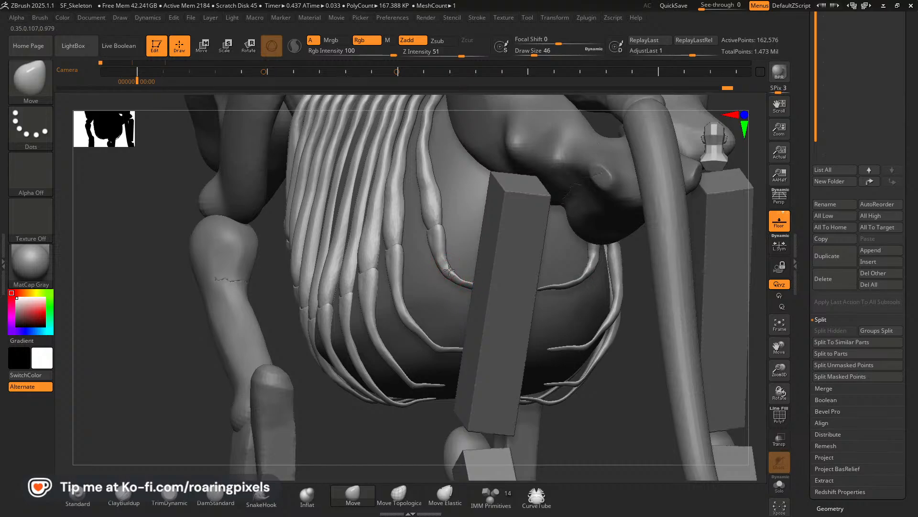
Soften the kinks near the tips of the two rib pairs ahead of the last pair with the Move brush.
{"action": "left_click_drag", "start_coordinate": [341, 400], "coordinate": [430, 278]}
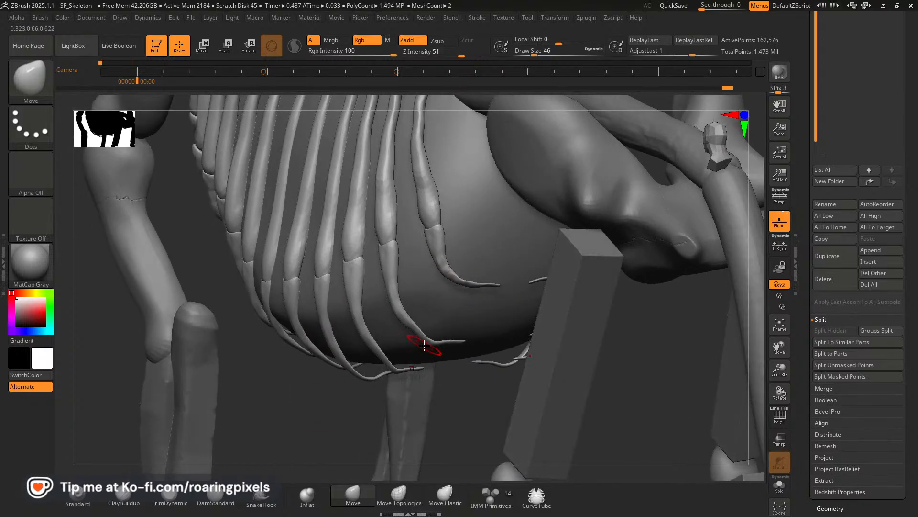
{"action": "left_click_drag", "start_coordinate": [342, 407], "coordinate": [308, 411]}
{"action": "key", "text": "bracketright"}
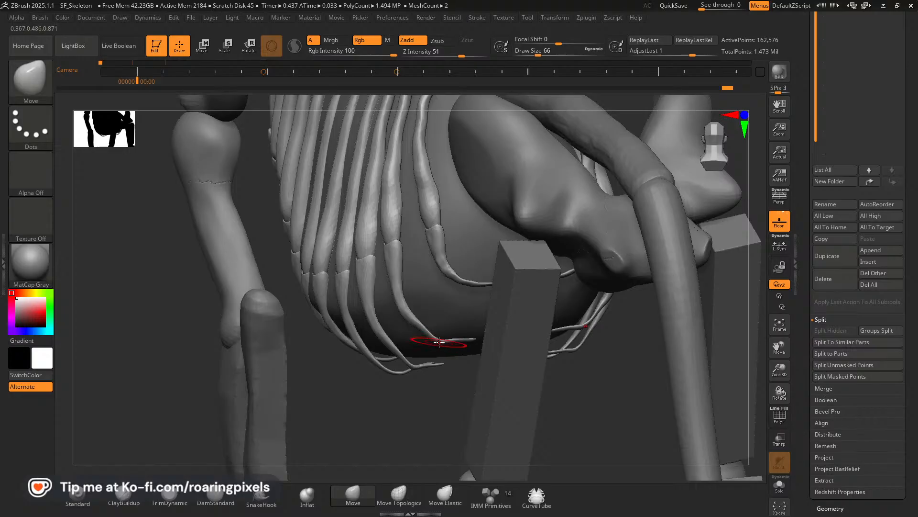
{"action": "left_click_drag", "start_coordinate": [439, 341], "coordinate": [440, 336]}
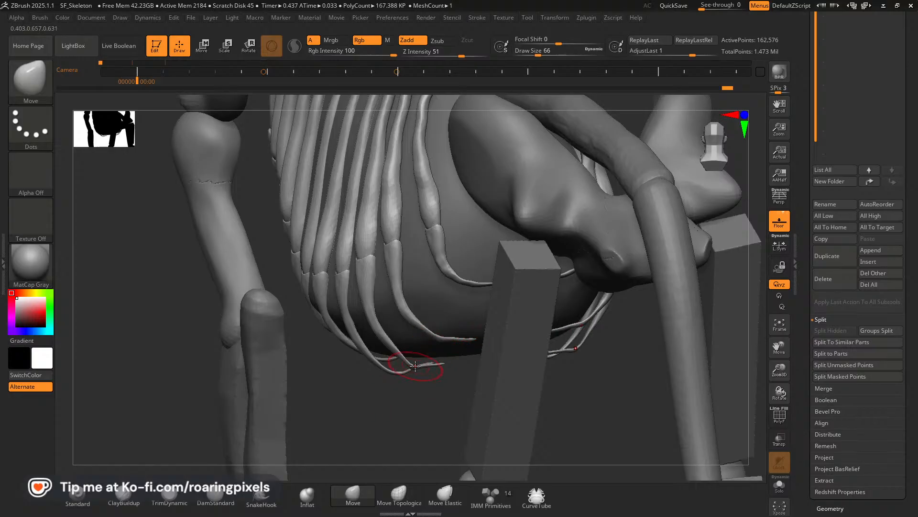
{"action": "left_click_drag", "start_coordinate": [415, 369], "coordinate": [417, 361]}
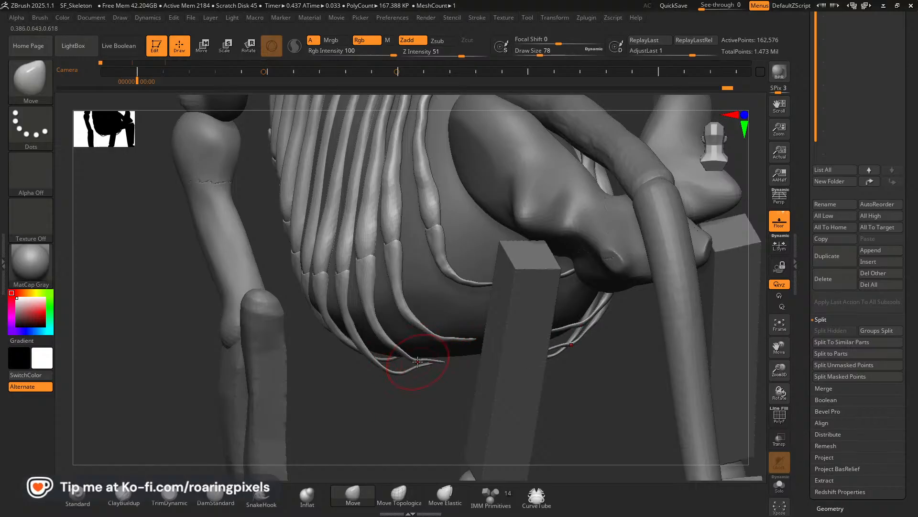
{"action": "key", "text": "bracketleft"}
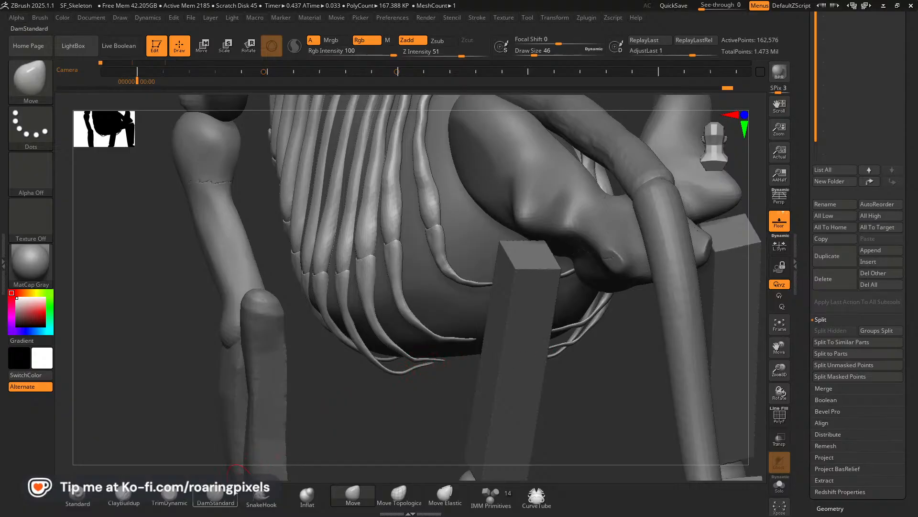
Thicken the thin lower rib tips with a small Inflat brush at Z Intensity 10.
{"action": "left_click", "coordinate": [311, 499]}
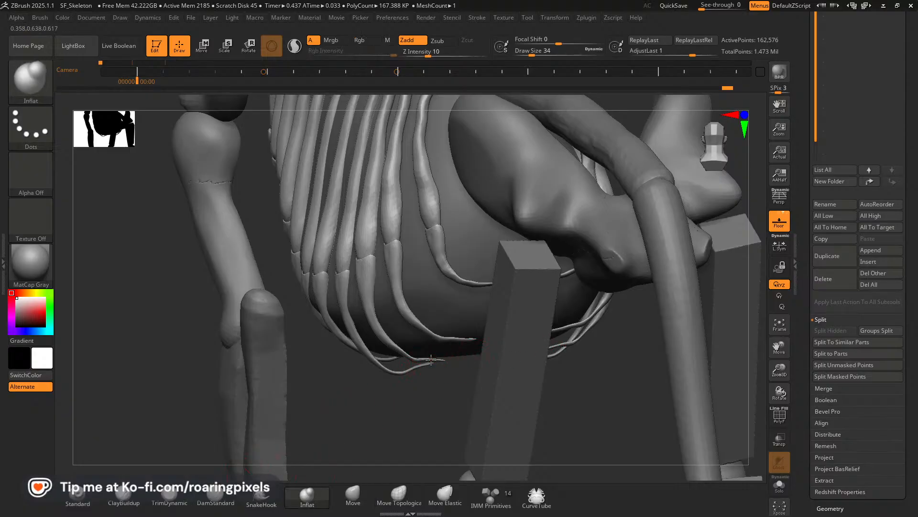
{"action": "left_click_drag", "start_coordinate": [422, 416], "coordinate": [424, 365]}
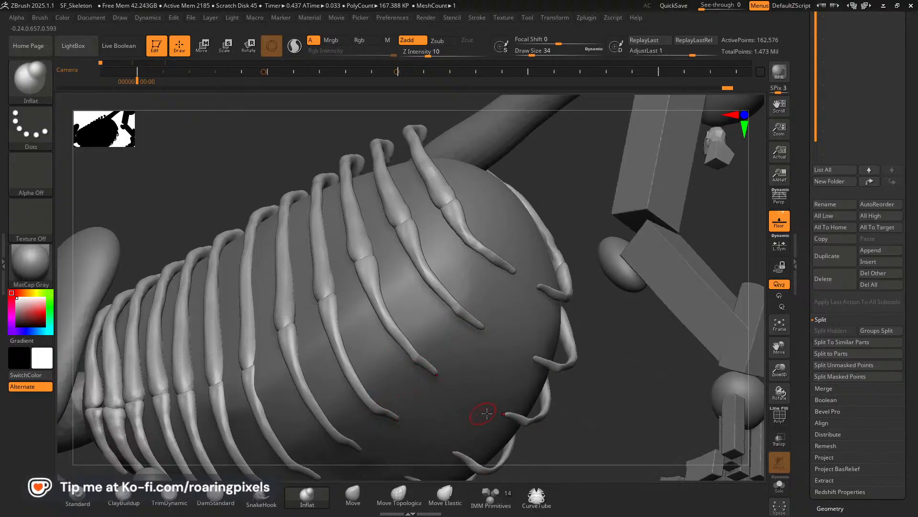
{"action": "right_click_drag", "start_coordinate": [487, 413], "coordinate": [361, 462]}
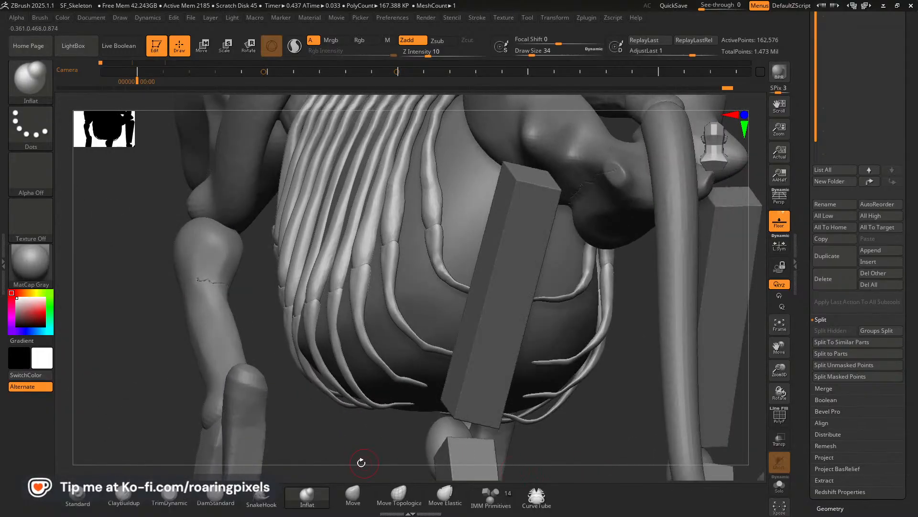
Reshape the lower curves of the middle ribs with a larger Move brush so they follow the chest form.
{"action": "left_click", "coordinate": [353, 495]}
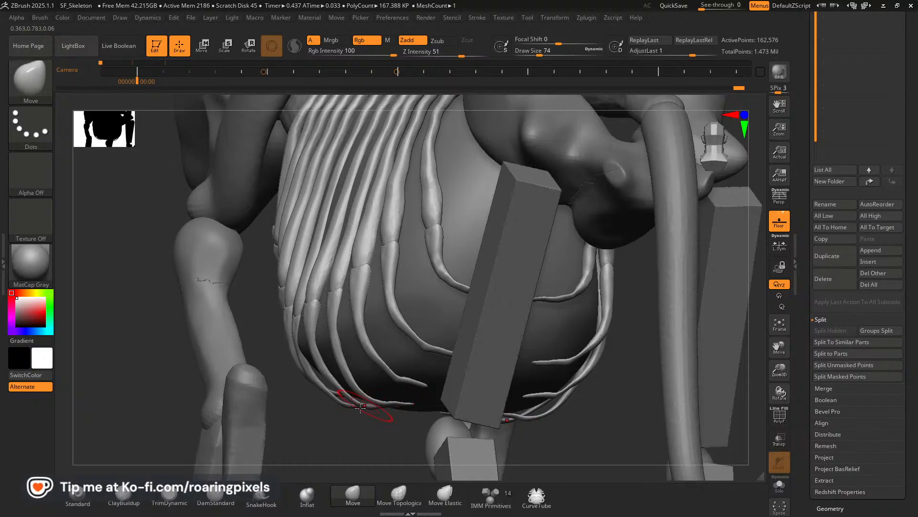
{"action": "key", "text": "bracketright"}
{"action": "key", "text": "bracketright"}
{"action": "left_click_drag", "start_coordinate": [363, 408], "coordinate": [364, 406]}
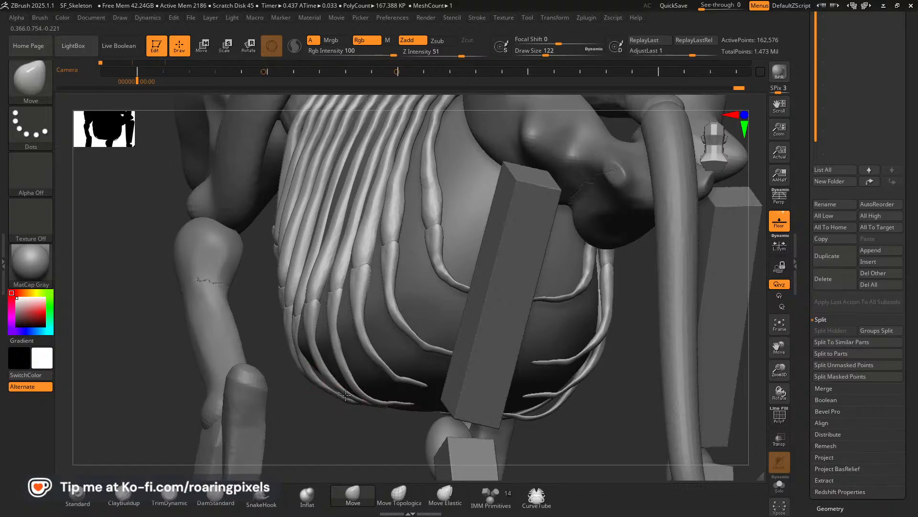
{"action": "mouse_move", "coordinate": [308, 376]}
{"action": "left_mouse_down"}
{"action": "mouse_move", "coordinate": [313, 367]}
{"action": "mouse_move", "coordinate": [293, 353]}
{"action": "mouse_move", "coordinate": [312, 371]}
{"action": "left_mouse_up"}
{"action": "mouse_move", "coordinate": [326, 425]}
{"action": "left_mouse_down"}
{"action": "mouse_move", "coordinate": [328, 362]}
{"action": "mouse_move", "coordinate": [351, 335]}
{"action": "mouse_move", "coordinate": [361, 342]}
{"action": "left_mouse_up"}
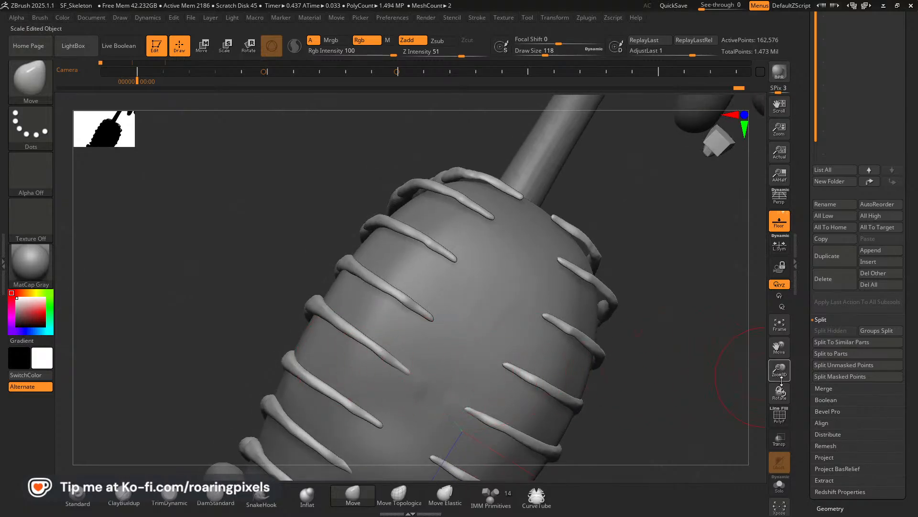
Adjust the lower curves of the rear ribs from beneath the skeleton with a Move brush of about size 86.
{"action": "left_click_drag", "start_coordinate": [780, 375], "coordinate": [770, 318]}
{"action": "mouse_move", "coordinate": [615, 328]}
{"action": "left_mouse_down"}
{"action": "mouse_move", "coordinate": [607, 354]}
{"action": "mouse_move", "coordinate": [335, 316]}
{"action": "left_mouse_up"}
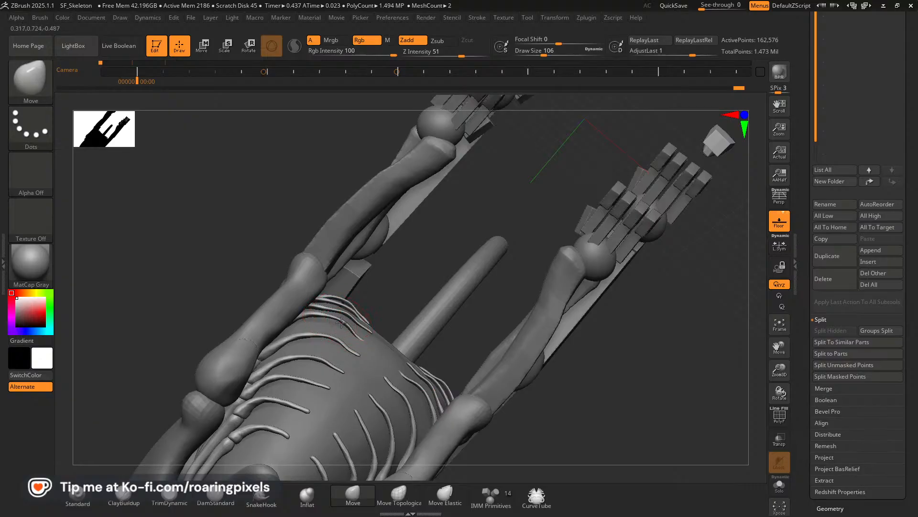
{"action": "mouse_move", "coordinate": [215, 281]}
{"action": "left_mouse_down"}
{"action": "mouse_move", "coordinate": [219, 270]}
{"action": "mouse_move", "coordinate": [369, 340]}
{"action": "mouse_move", "coordinate": [343, 324]}
{"action": "left_mouse_up"}
{"action": "key", "text": "bracketleft"}
{"action": "key", "text": "bracketleft"}
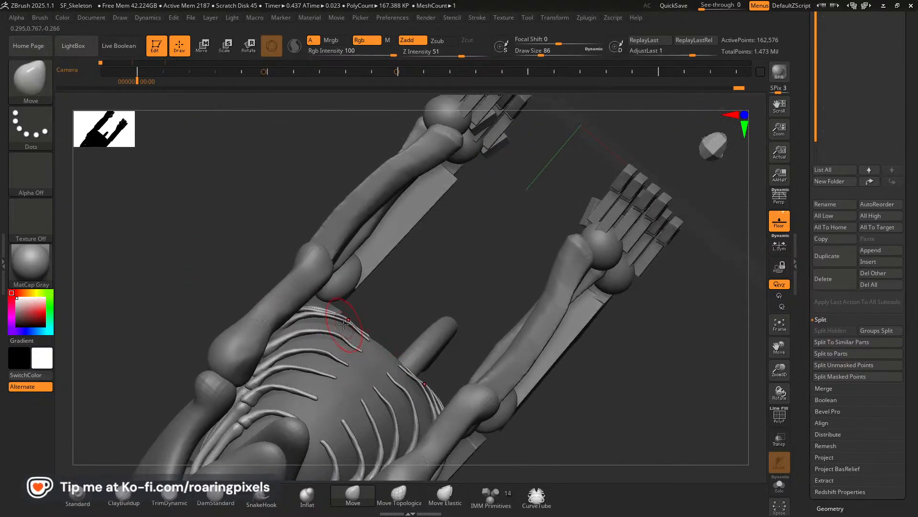
{"action": "left_click_drag", "start_coordinate": [400, 305], "coordinate": [401, 401]}
{"action": "left_click_drag", "start_coordinate": [592, 284], "coordinate": [569, 356]}
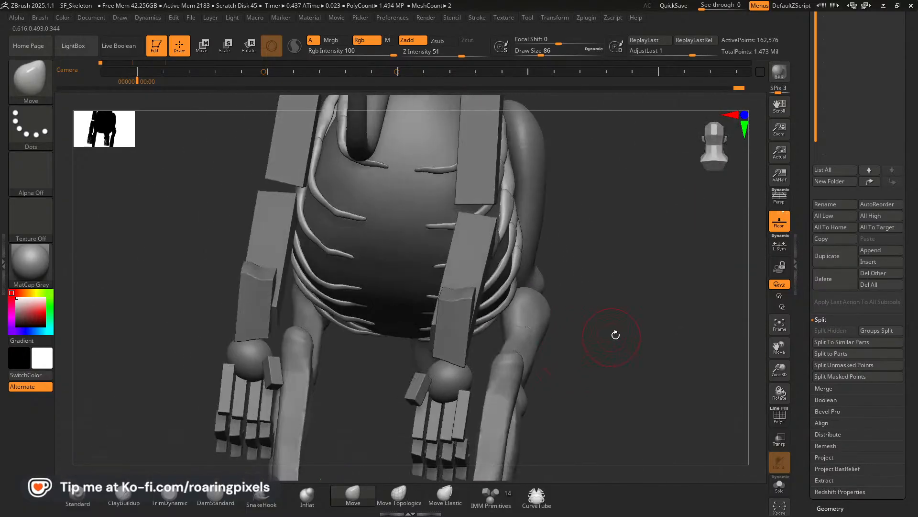
Refine the rear rib tips from the side and underside, reducing the Move brush to size 62.
{"action": "left_click_drag", "start_coordinate": [615, 335], "coordinate": [554, 307]}
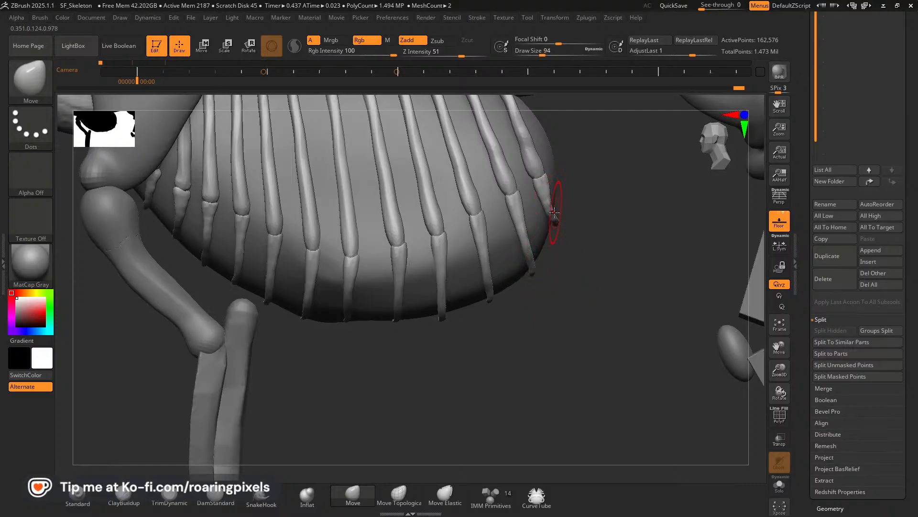
{"action": "mouse_move", "coordinate": [581, 247]}
{"action": "left_mouse_down"}
{"action": "mouse_move", "coordinate": [566, 161]}
{"action": "mouse_move", "coordinate": [525, 197]}
{"action": "mouse_move", "coordinate": [527, 177]}
{"action": "left_mouse_up"}
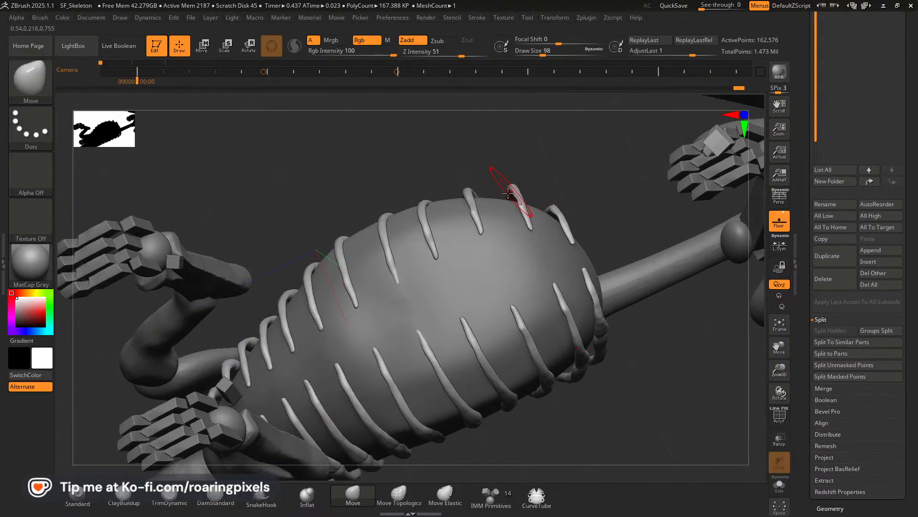
{"action": "left_click_drag", "start_coordinate": [472, 185], "coordinate": [490, 201]}
{"action": "key", "text": "["}
{"action": "key", "text": "["}
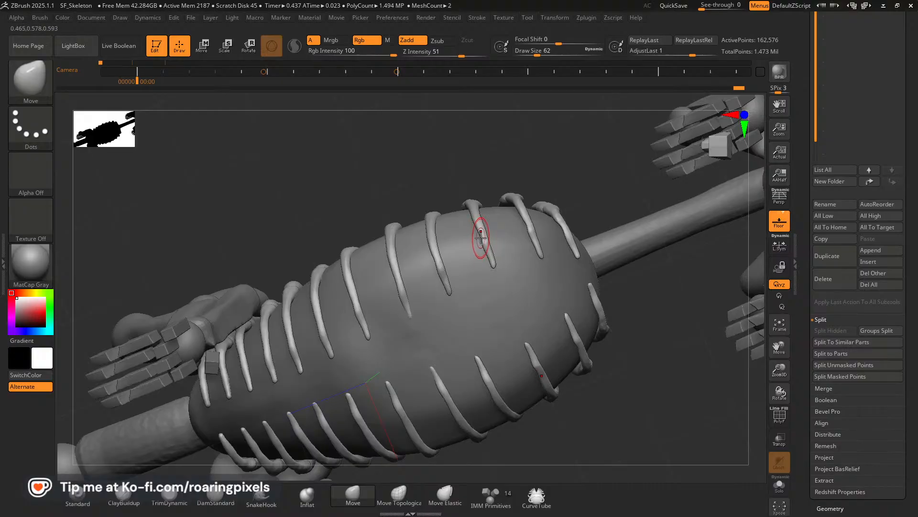
{"action": "left_click_drag", "start_coordinate": [375, 221], "coordinate": [424, 233]}
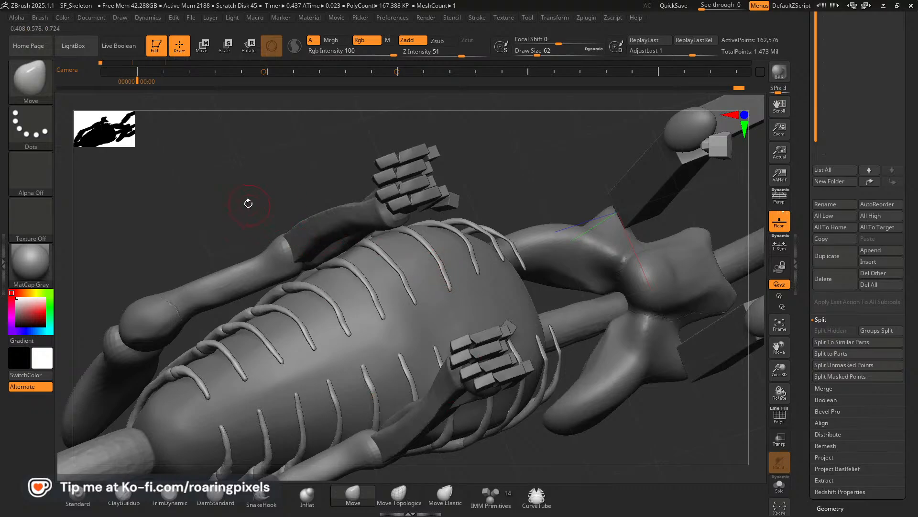
{"action": "left_click_drag", "start_coordinate": [248, 203], "coordinate": [525, 379]}
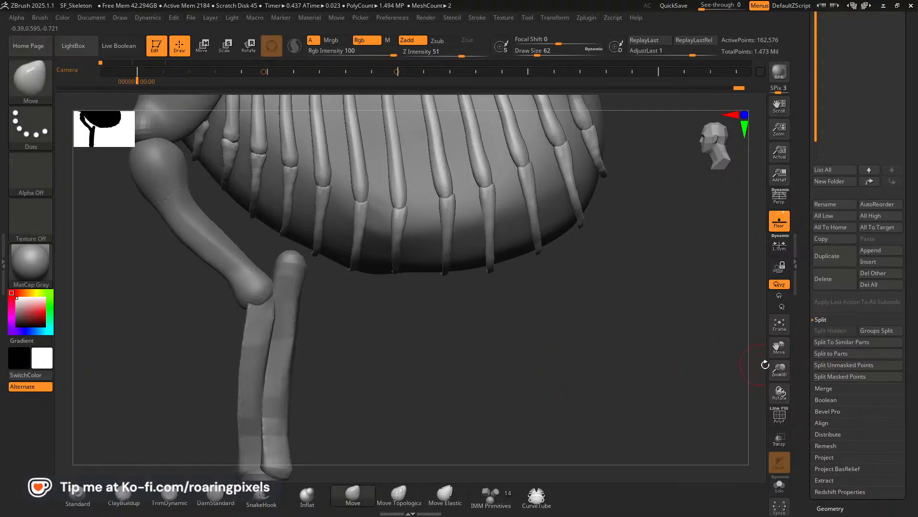
Review the whole skeleton, temporarily hiding the Skeleton_Blockout subtool to examine the ribs on their own, and frame the model.
{"action": "left_click_drag", "start_coordinate": [779, 370], "coordinate": [717, 355]}
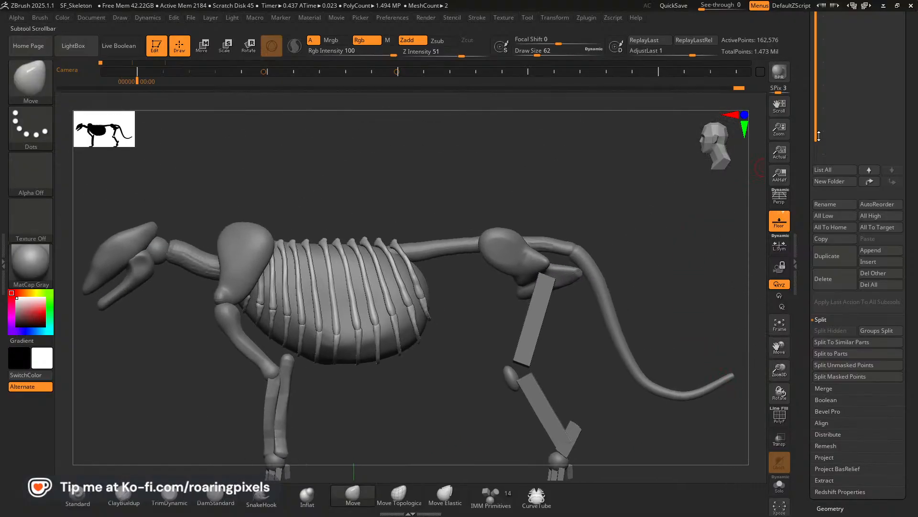
{"action": "left_click_drag", "start_coordinate": [914, 120], "coordinate": [912, 206]}
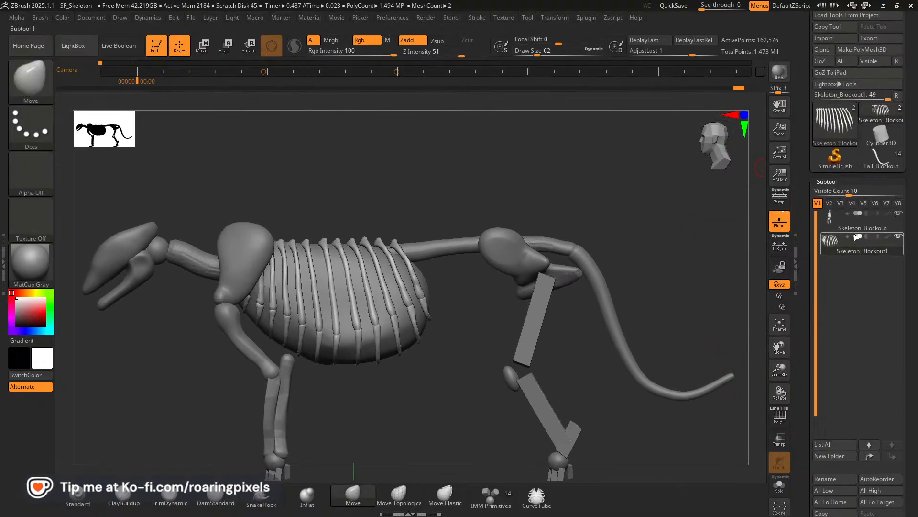
{"action": "left_click_drag", "start_coordinate": [694, 228], "coordinate": [695, 287]}
{"action": "left_click_drag", "start_coordinate": [779, 371], "coordinate": [746, 360]}
{"action": "left_click_drag", "start_coordinate": [641, 357], "coordinate": [592, 337]}
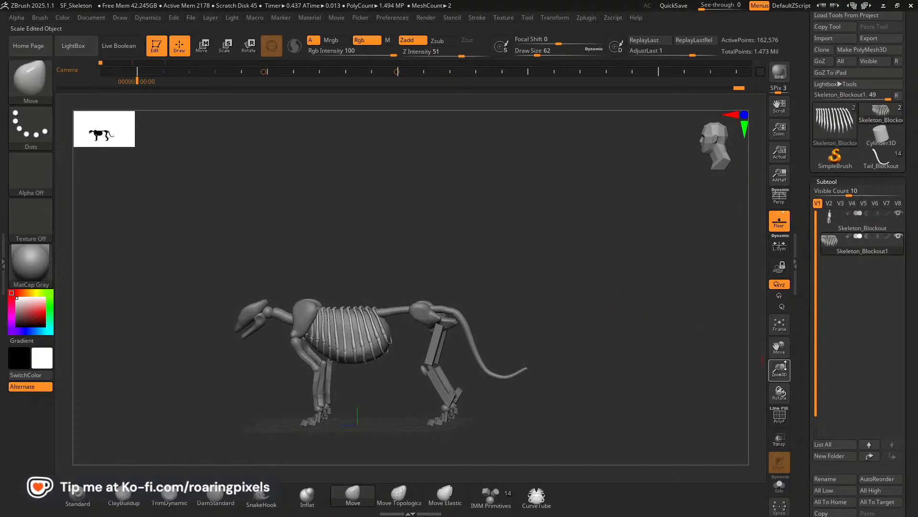
{"action": "left_click_drag", "start_coordinate": [784, 369], "coordinate": [739, 331]}
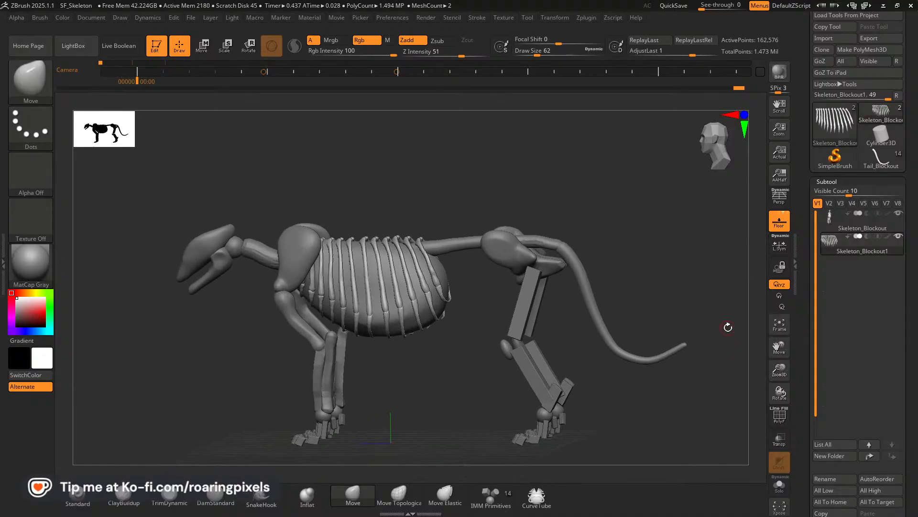
{"action": "left_click", "coordinate": [898, 213]}
{"action": "left_click_drag", "start_coordinate": [651, 256], "coordinate": [575, 281]}
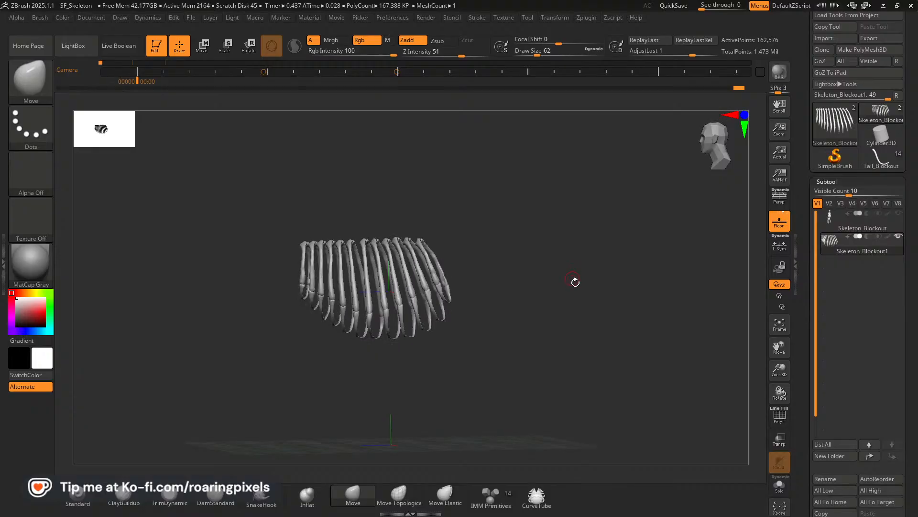
{"action": "left_click", "coordinate": [899, 213]}
{"action": "left_click_drag", "start_coordinate": [697, 291], "coordinate": [715, 314]}
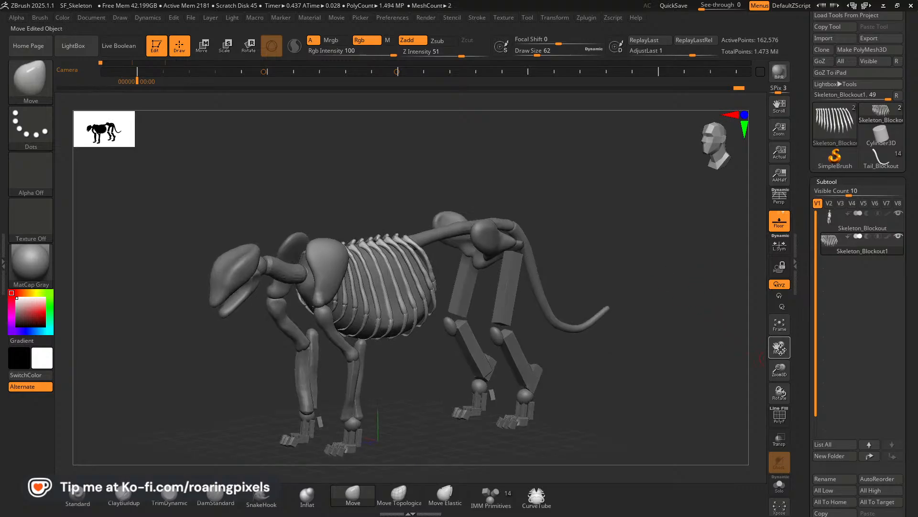
{"action": "left_click", "coordinate": [777, 329]}
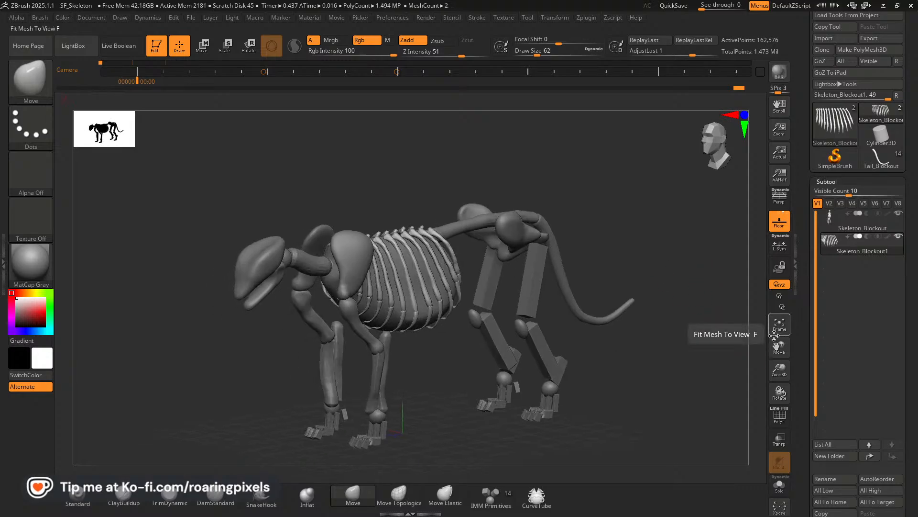